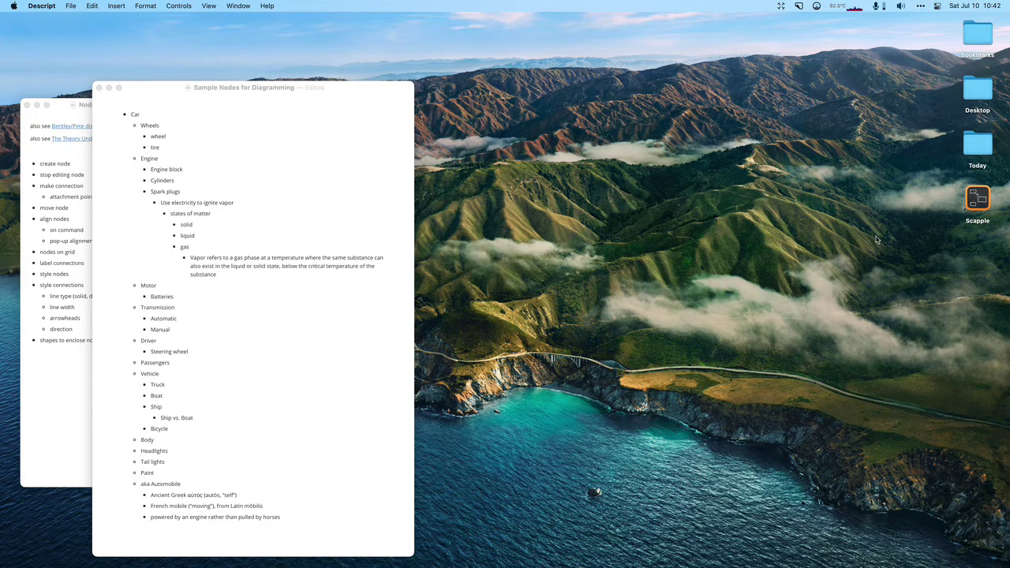
Launch Scapple, create a new blank Untitled board, and move it right of the Typora outline
click(977, 200)
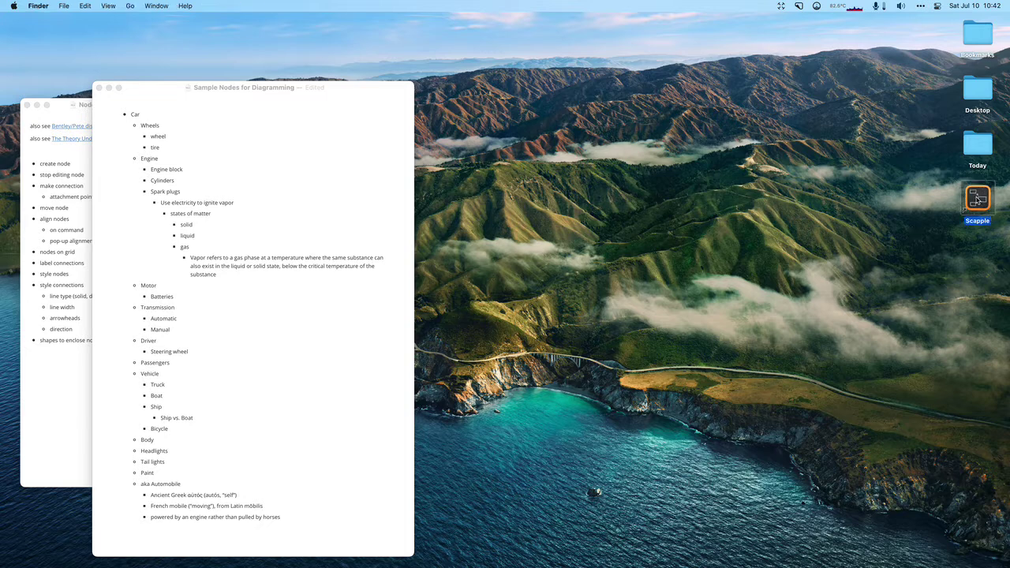
double_click(977, 201)
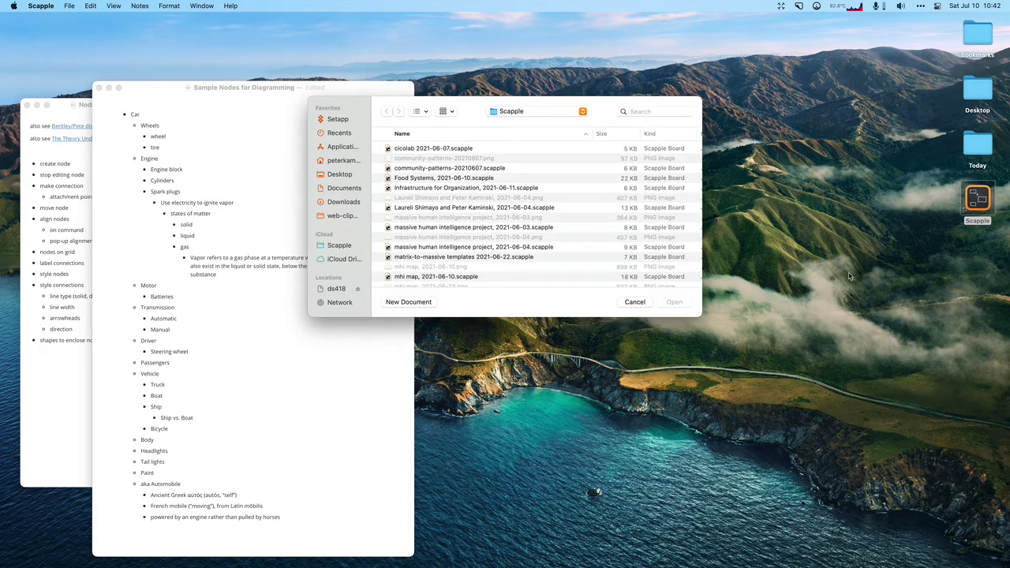
click(410, 304)
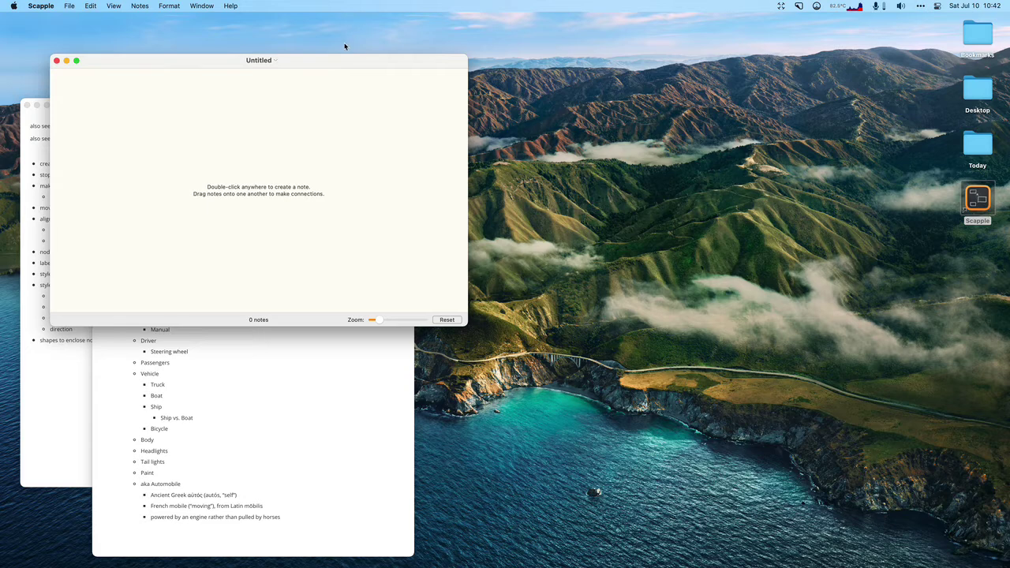
drag(380, 72, 609, 124)
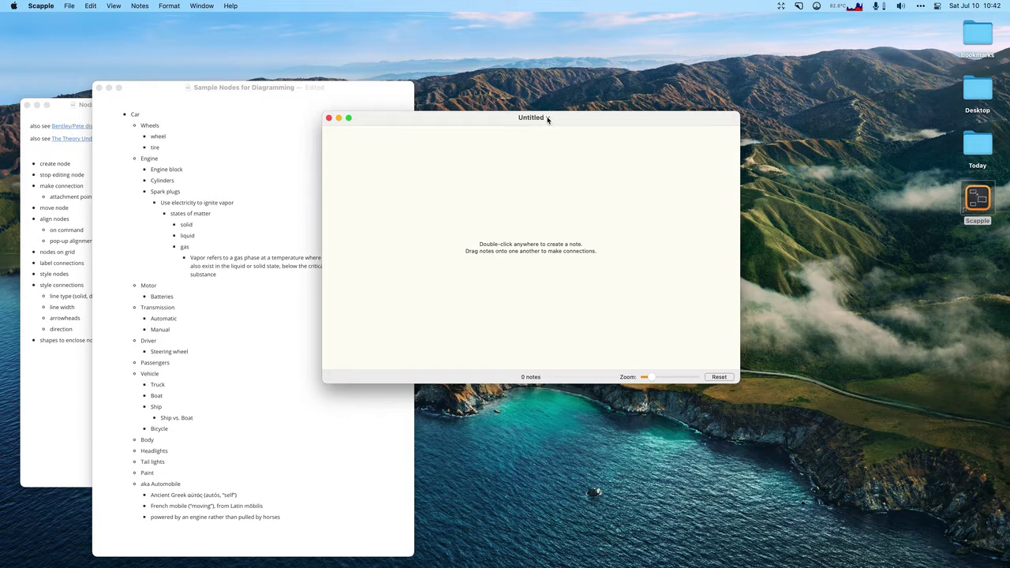
Name the board 'Cars Diagramming, 2021-07-10' and nudge its window slightly down
click(547, 119)
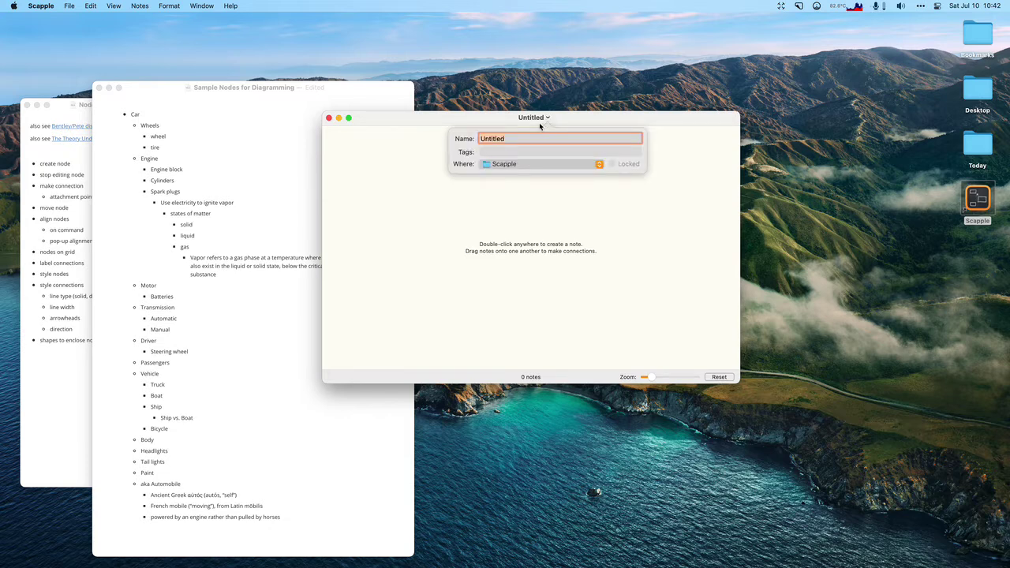
text(Cars Diagramming, 2021-07-10)
key(Return)
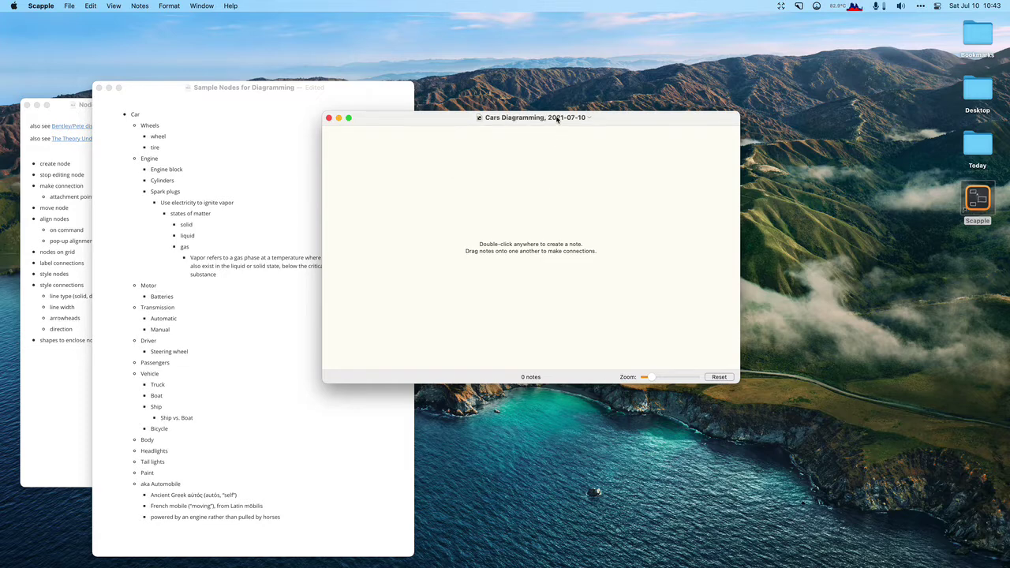
drag(560, 119, 568, 158)
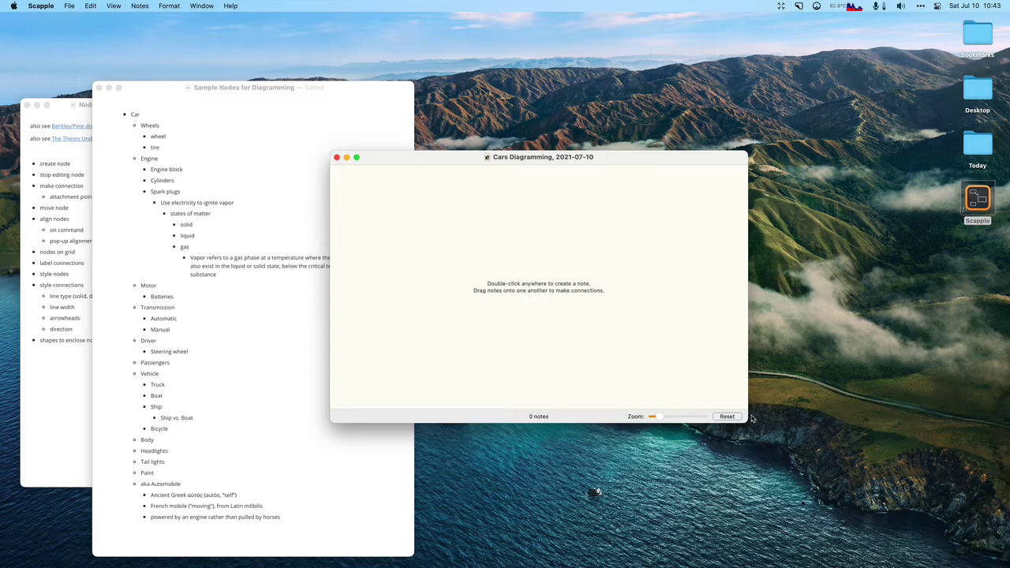
Enlarge the Cars Diagramming board window and position it beside the Typora outline
drag(747, 421, 828, 476)
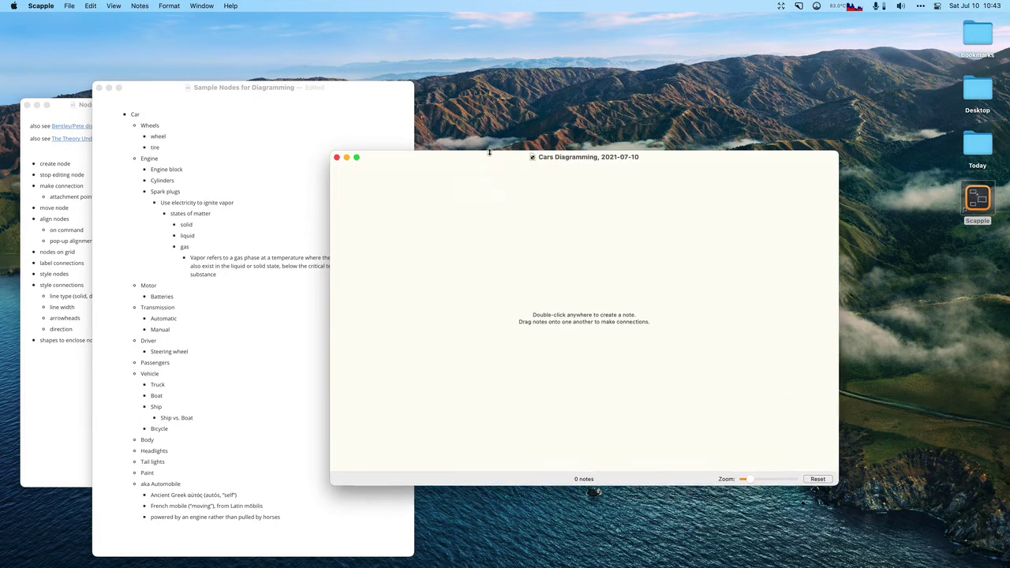
drag(488, 152, 440, 148)
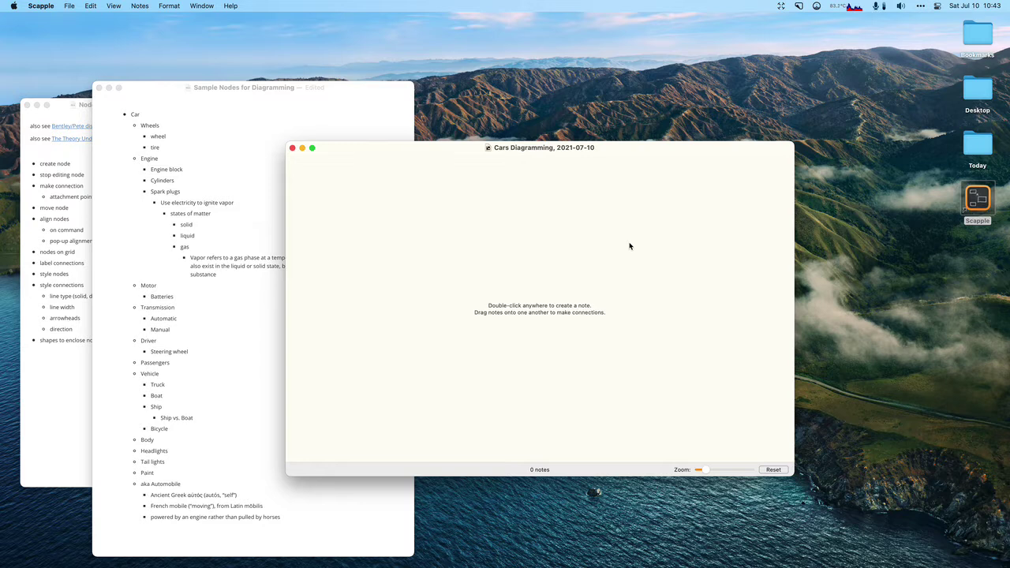
click(159, 92)
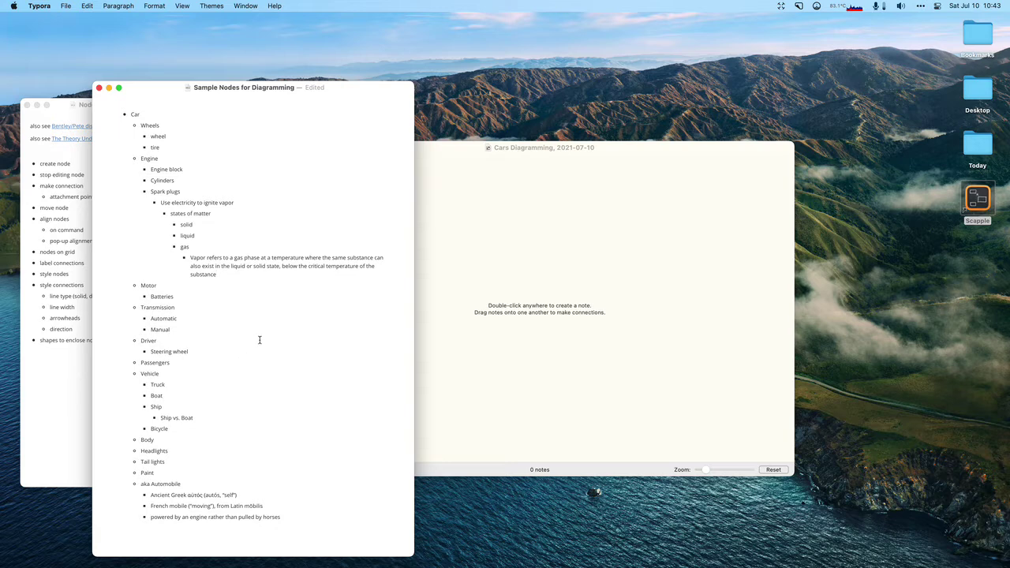
click(621, 144)
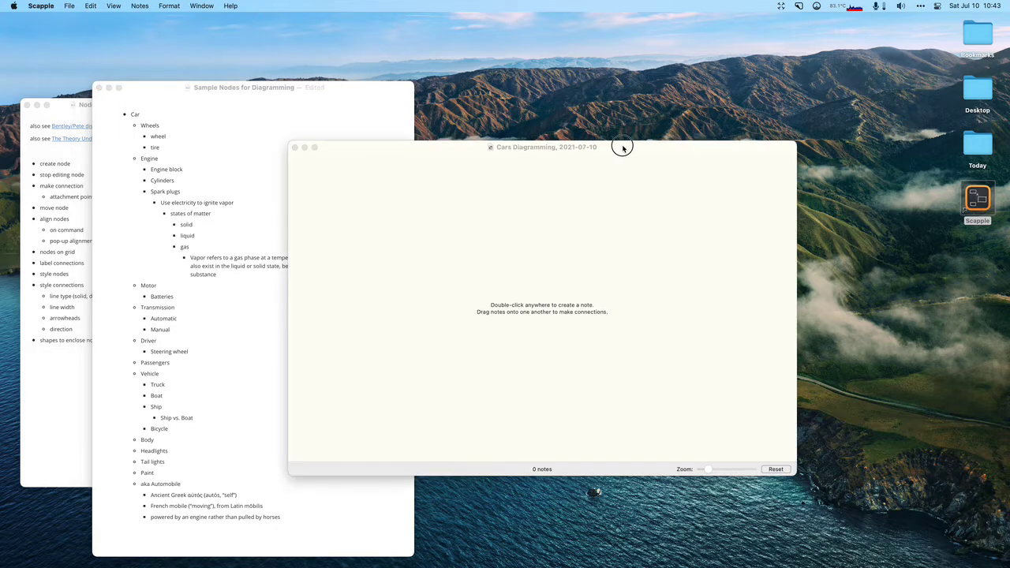
drag(621, 144, 650, 148)
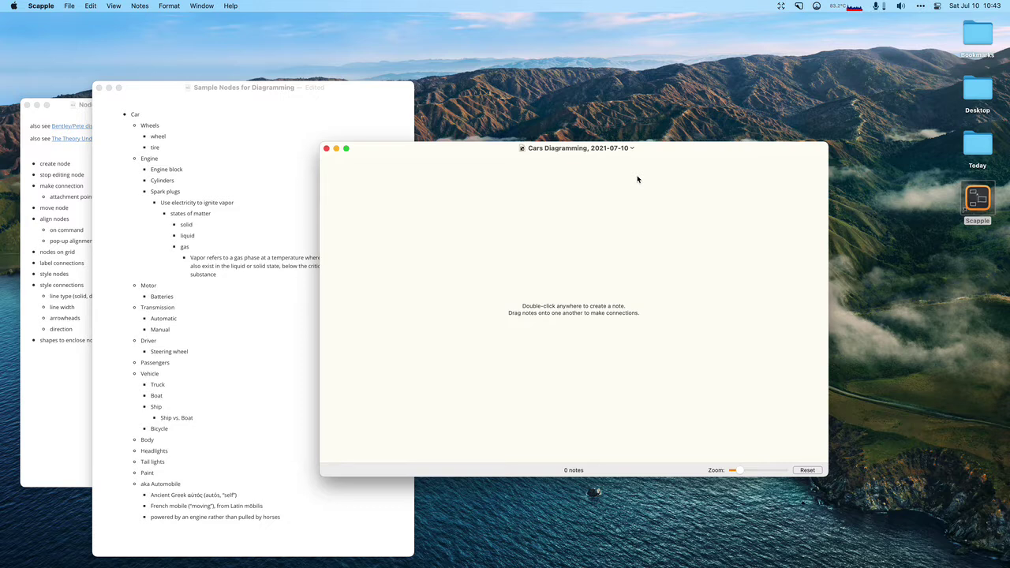
click(175, 192)
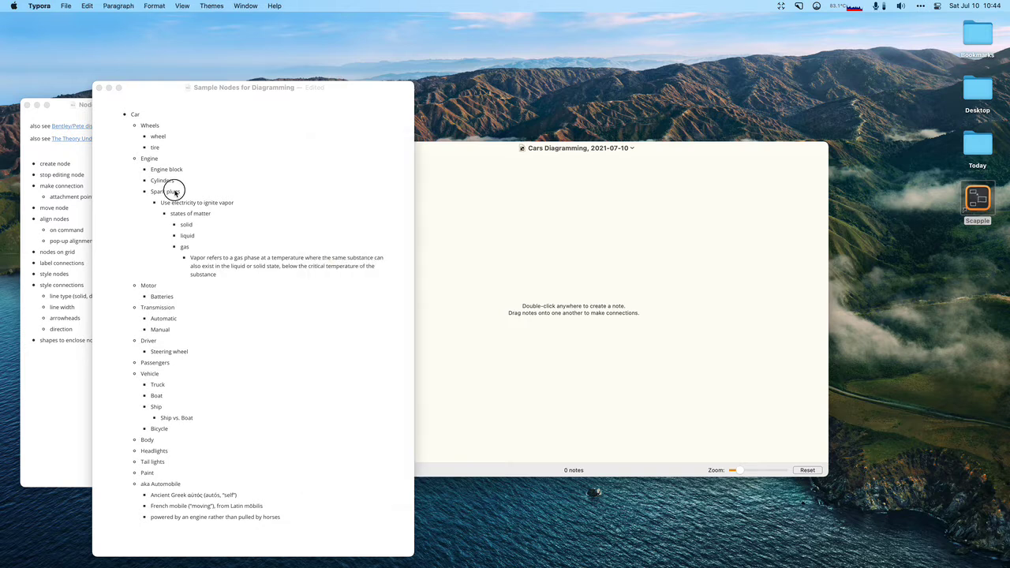
Insert a top-level 'Horse' bullet above Car in the Typora outline
click(131, 115)
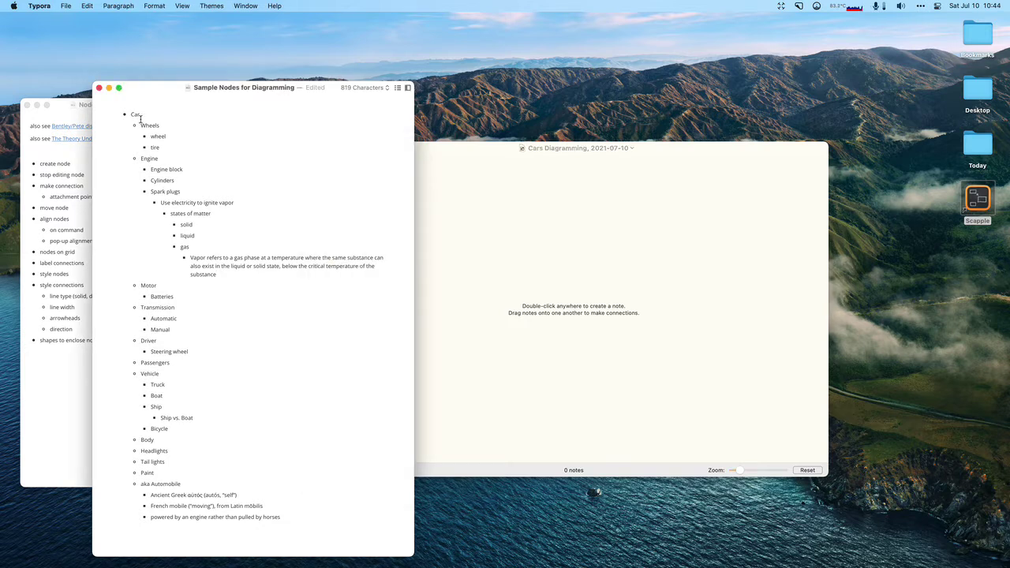
key(Return)
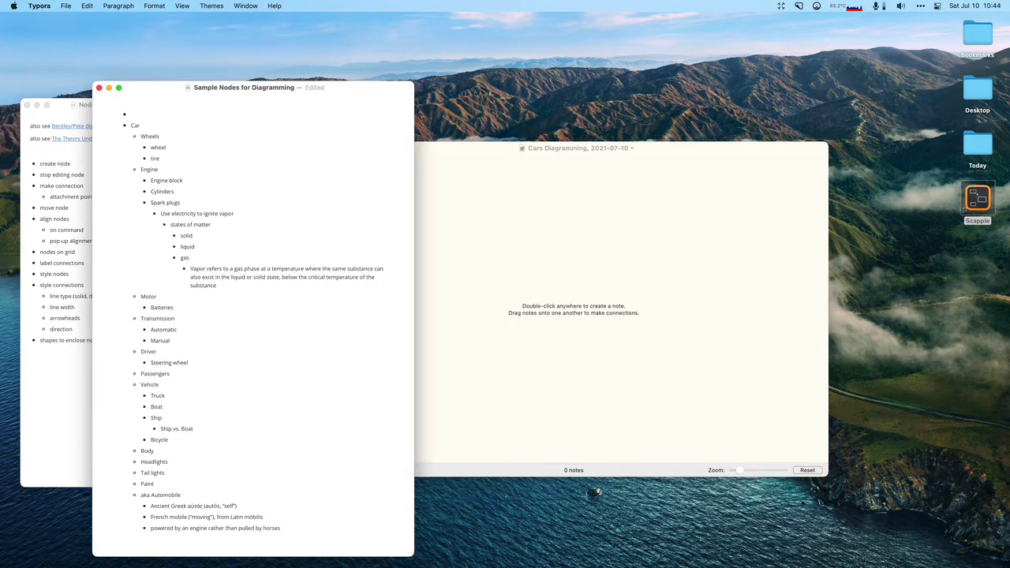
text(Horse)
key(shift+Return)
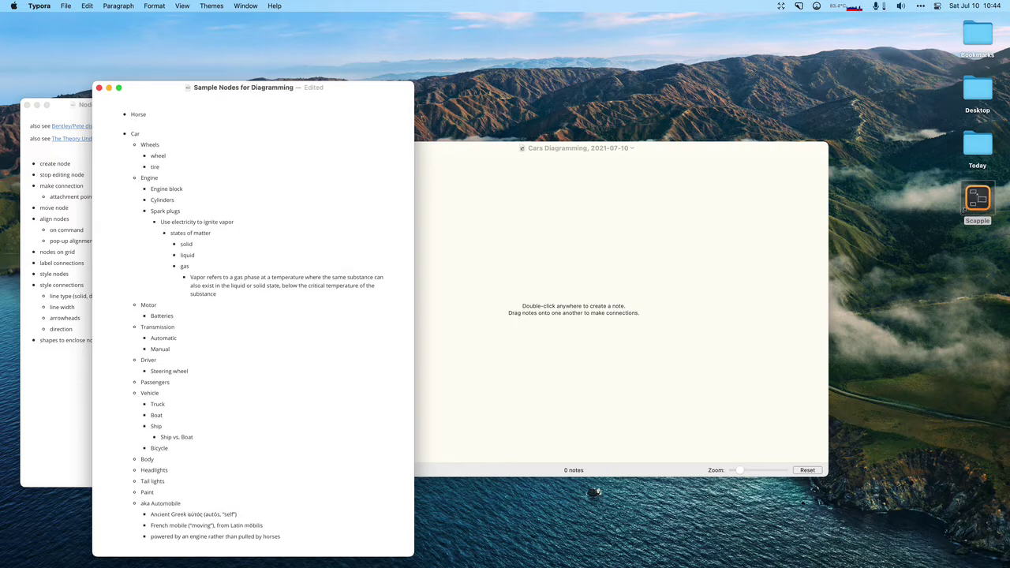
key(BackSpace)
key(Return)
Add 'Cat', 'House' and 'City' bullets below Horse, then return to Scapple
text(Cat)
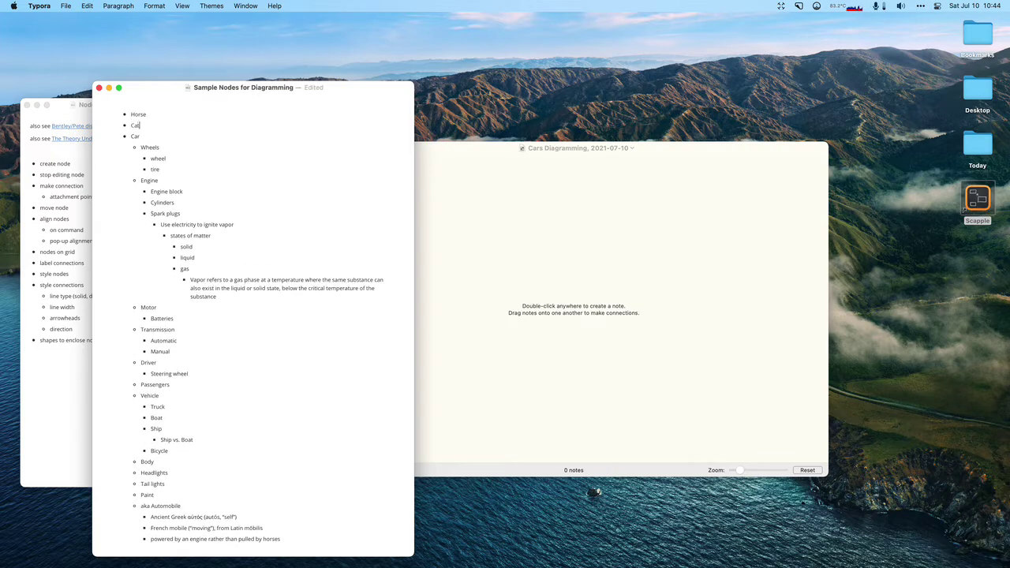
key(shift+Return)
key(BackSpace)
key(Return)
text(H)
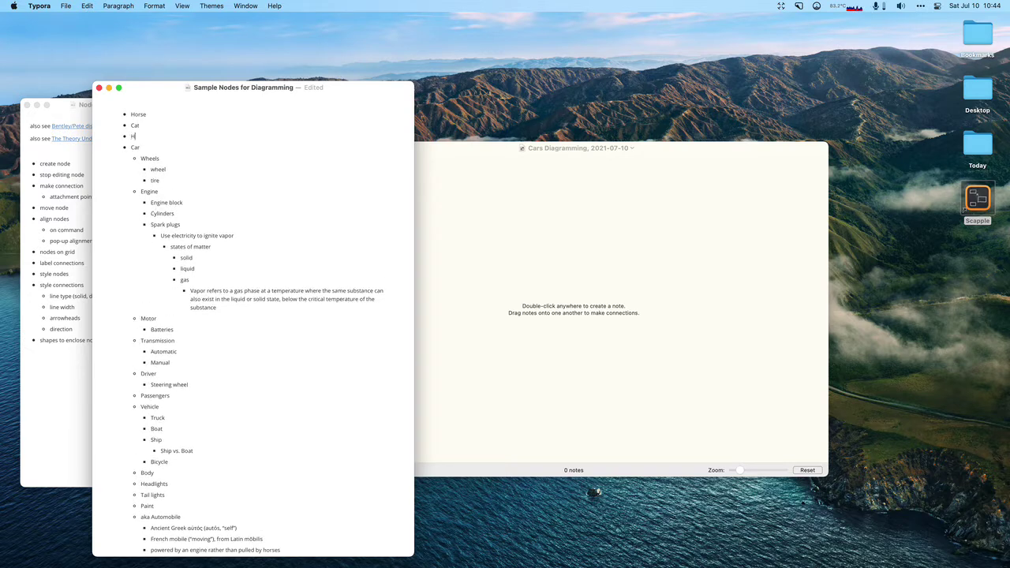
text(ouse)
key(Return)
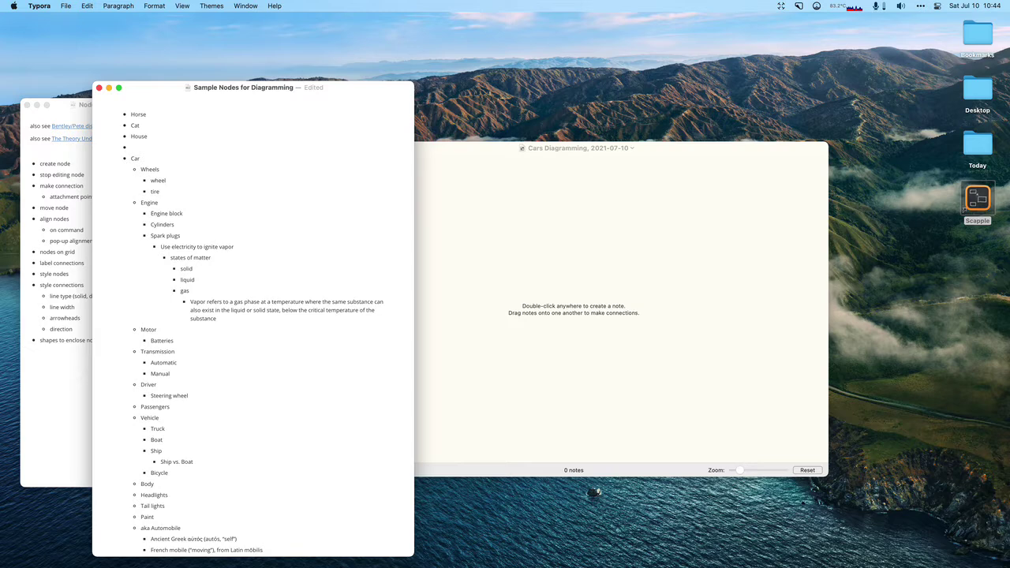
text(City)
click(534, 295)
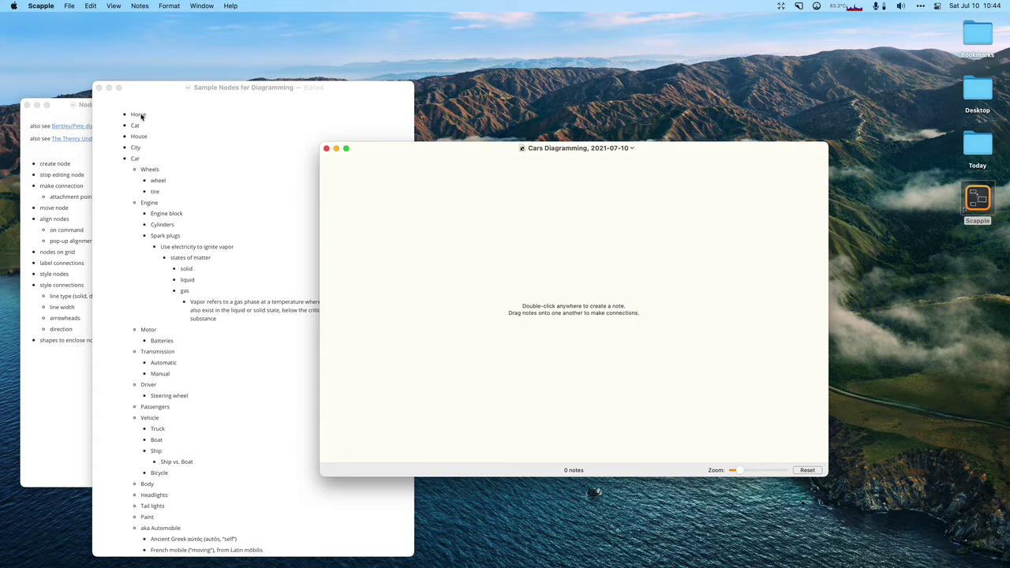
Create stacked 'Horse' and 'Cat' notes, leaving a new empty note started below them
double_click(476, 225)
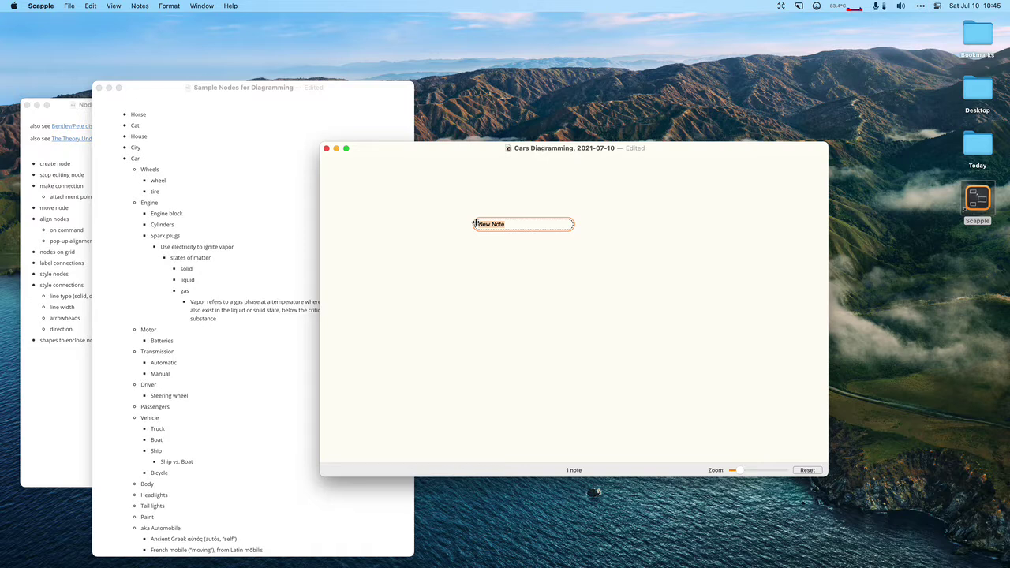
text(Horse)
key(super+Return)
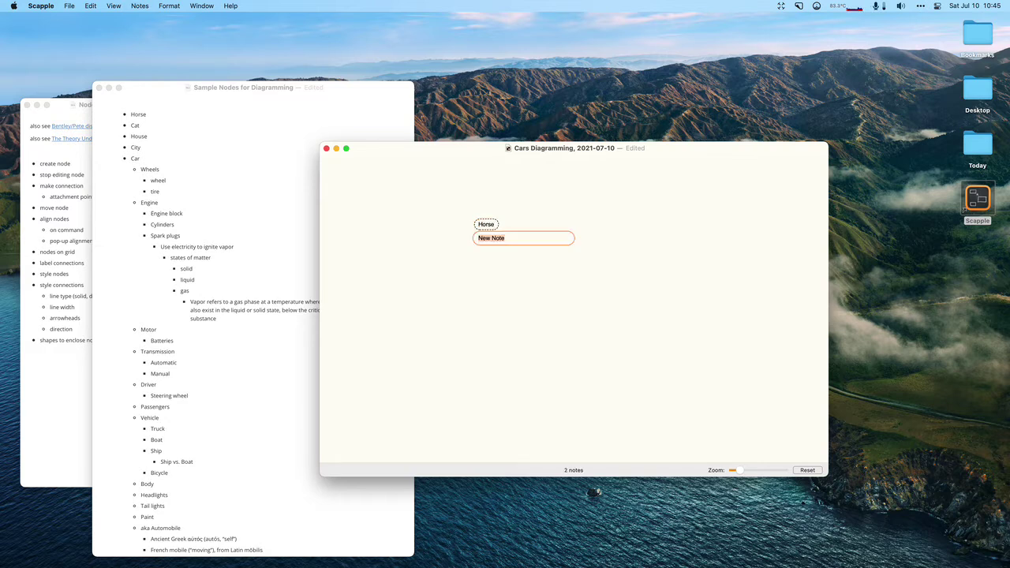
text(Cat)
key(super+Return)
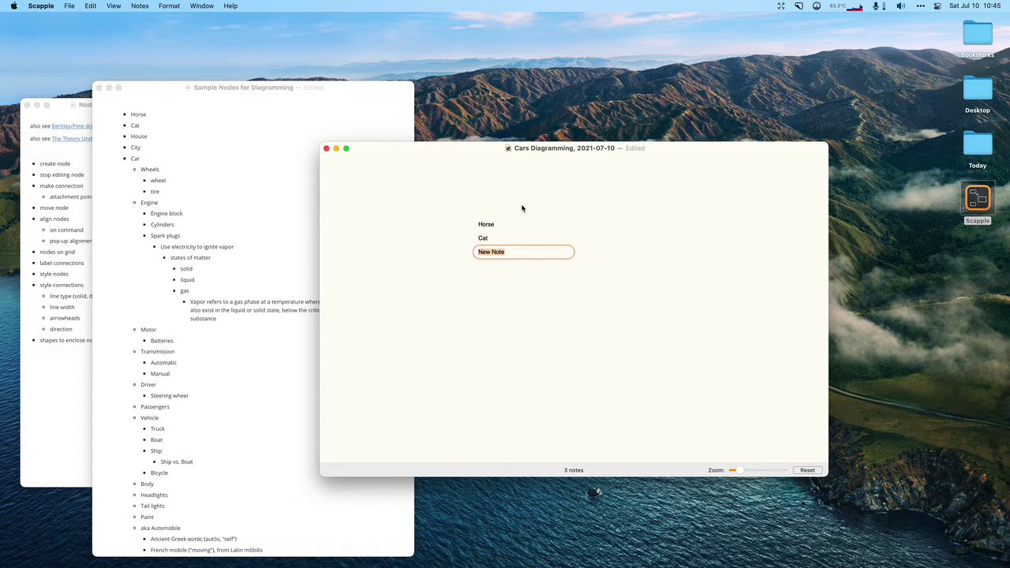
Add House, City and Car notes below Cat to make a five-note stack, then deselect
text(House)
key(super+Return)
text(City)
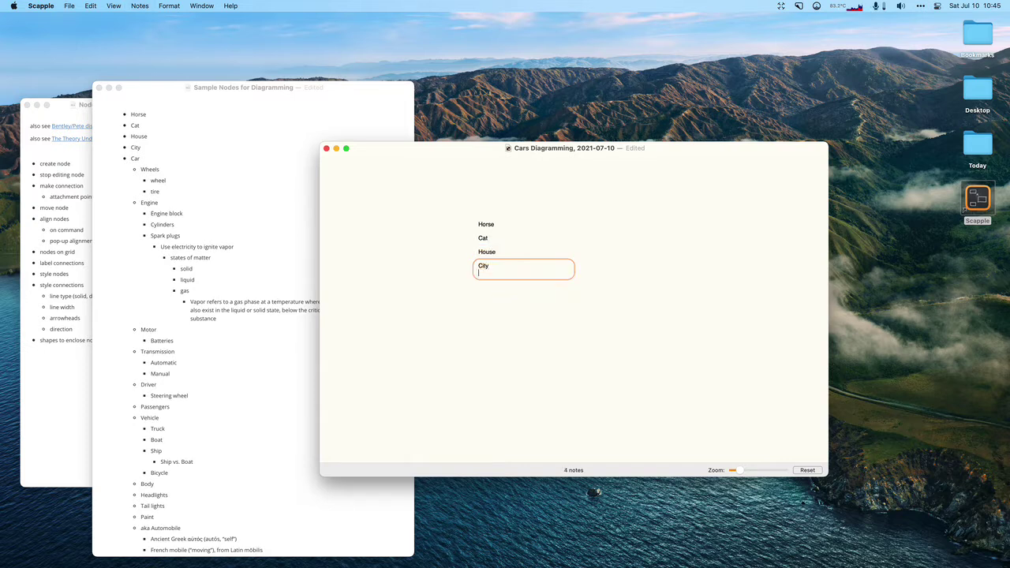
key(super+Return)
text(Car)
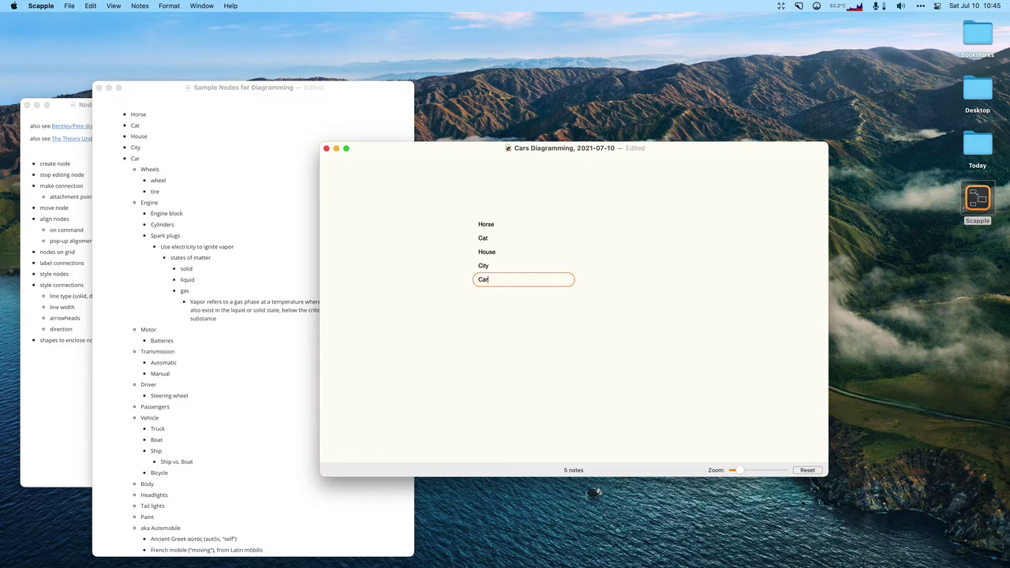
key(Escape)
click(496, 296)
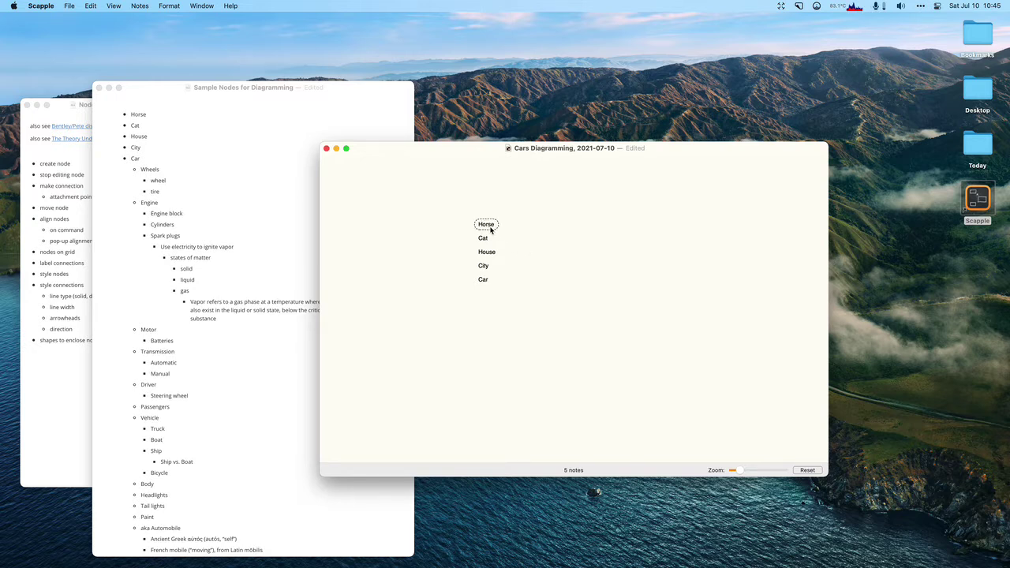
Move Horse to the left and Cat to the upper right, then fit House to its text
drag(490, 229, 438, 201)
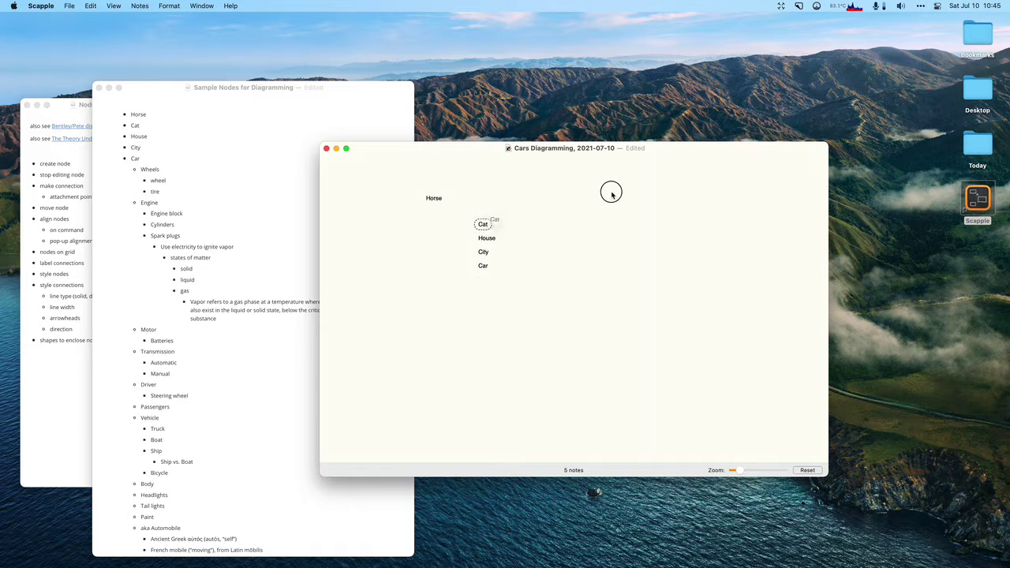
drag(611, 193, 632, 198)
click(500, 226)
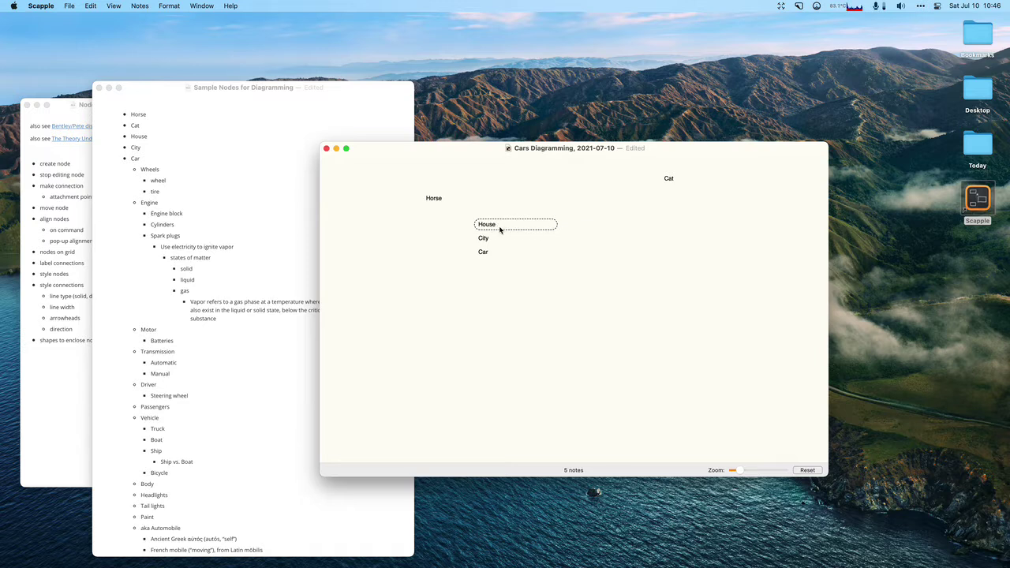
key(super+Return)
Select House, City and Car together and apply Notes > Stack to them
drag(466, 217, 511, 274)
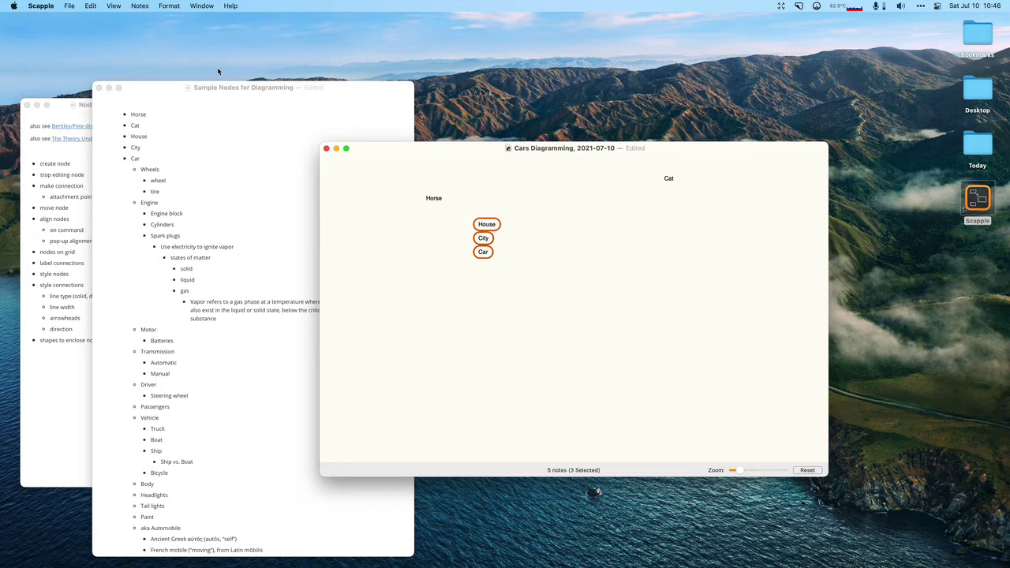
click(140, 6)
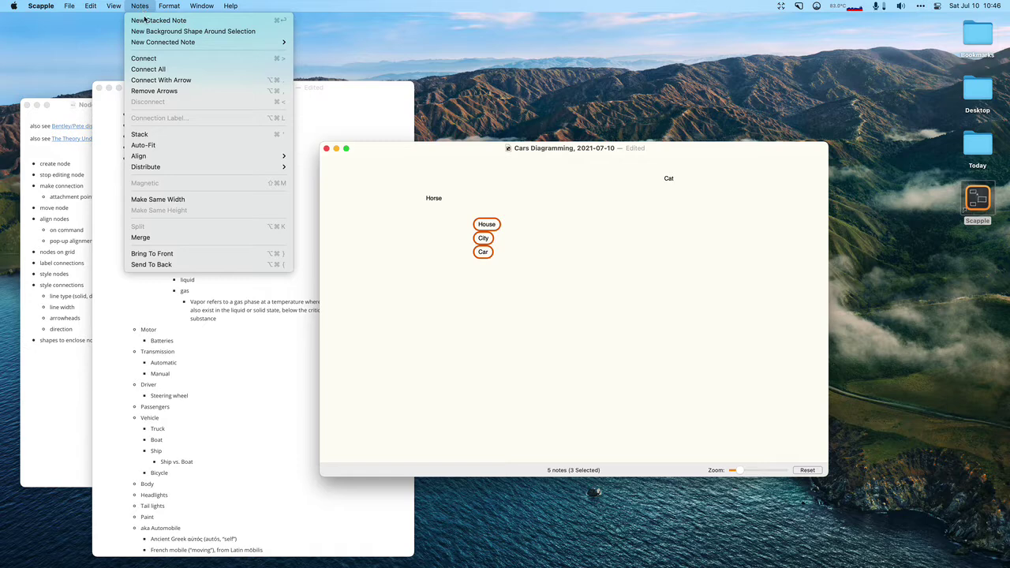
click(157, 135)
click(525, 250)
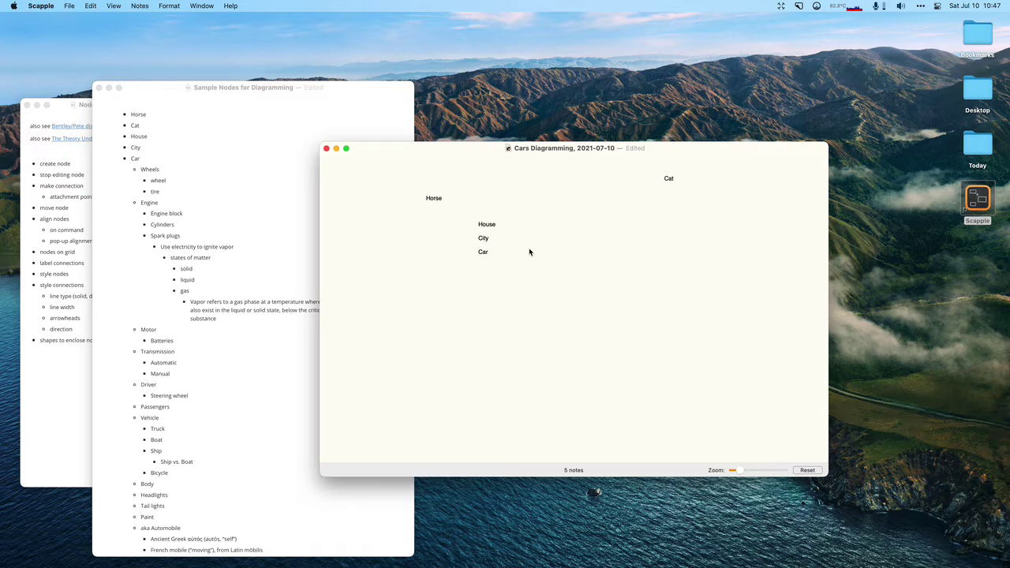
Cluster House, City and Cat at the upper left and move Car down toward the canvas middle
click(483, 225)
drag(483, 225, 418, 198)
click(435, 202)
click(486, 227)
mouse_move(486, 228)
mouse_down()
mouse_move(431, 234)
mouse_move(493, 233)
mouse_up()
click(663, 174)
drag(663, 175, 375, 235)
drag(490, 229, 377, 206)
click(483, 238)
drag(485, 240, 560, 312)
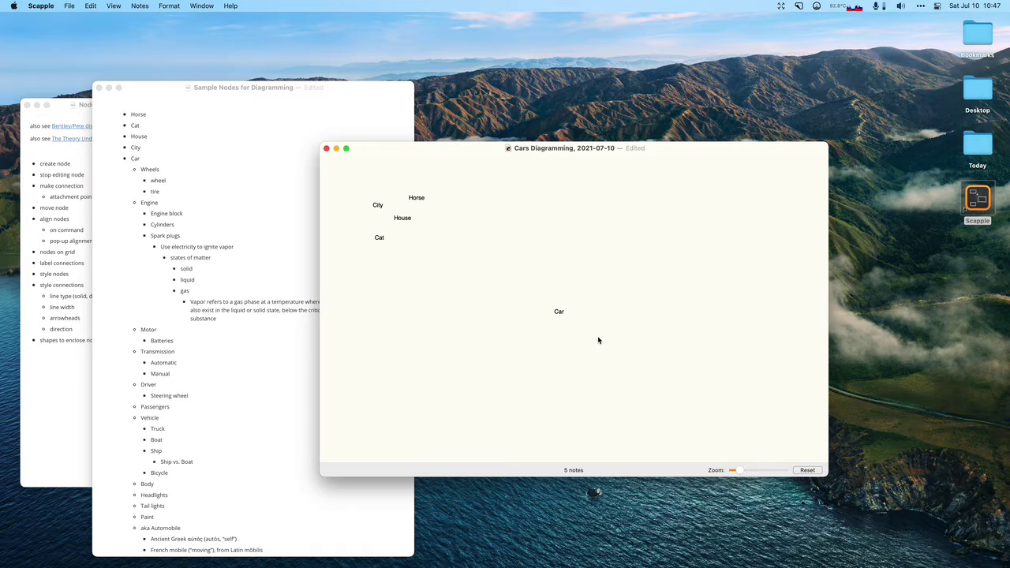
Create a stacked column of Wheels, Engine and Motor notes beside Car
double_click(587, 290)
text(Wheels)
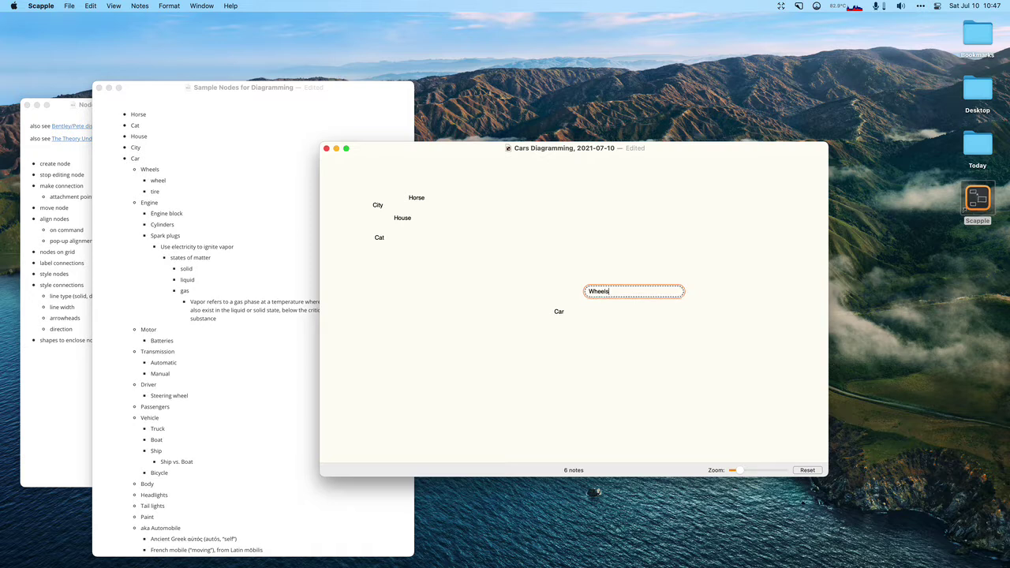
key(super+Return)
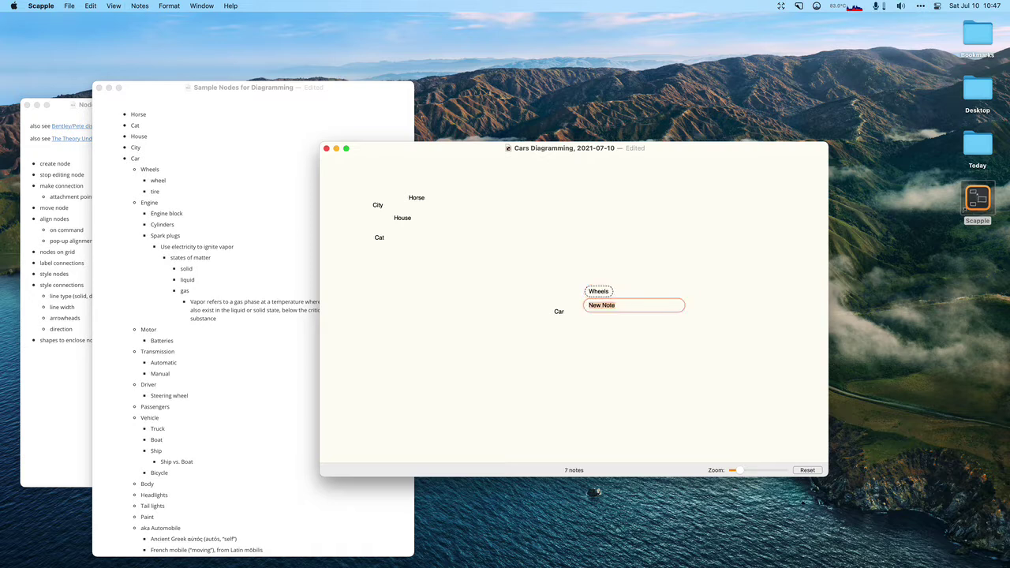
text(Engine)
key(super+Return)
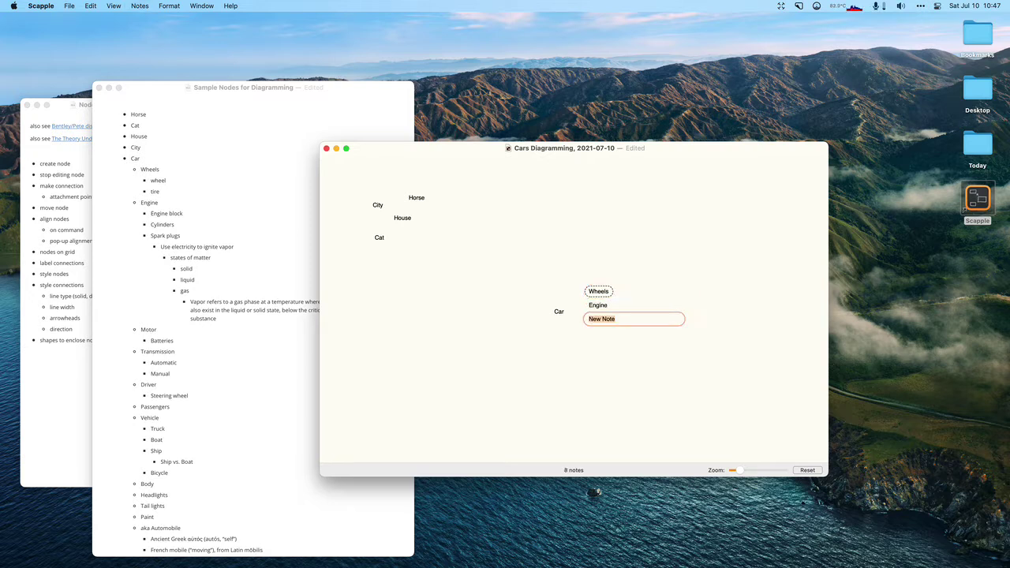
text(Motor)
click(558, 365)
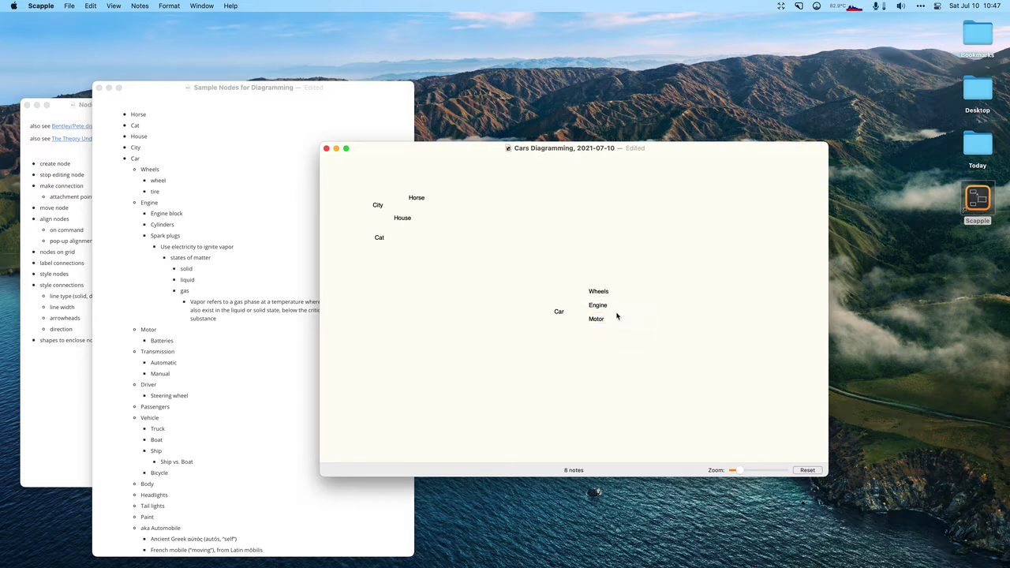
Add separate wheel and tire notes to the right of the Wheels stack
click(626, 275)
double_click(626, 275)
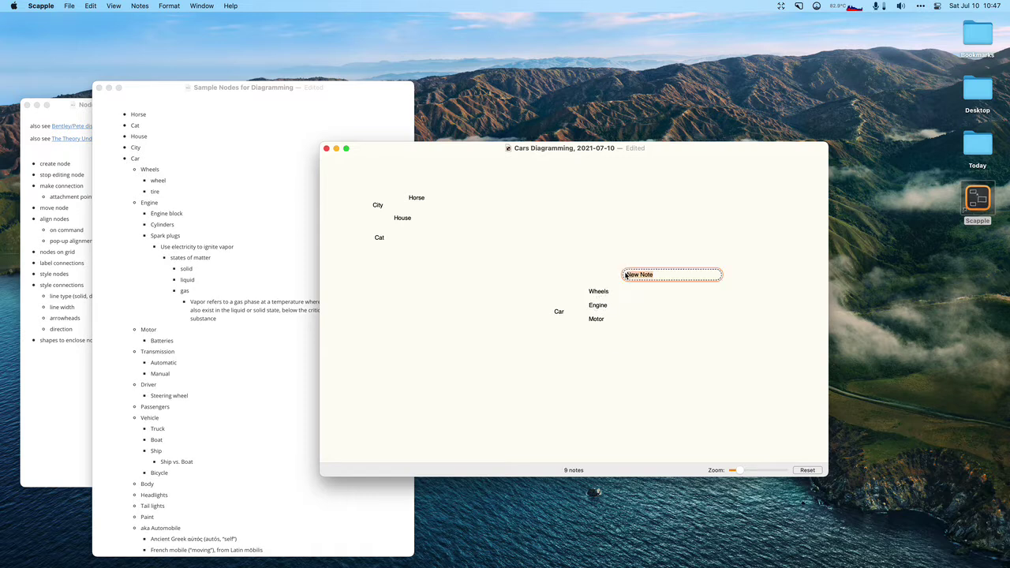
text(wheel)
key(super+Return)
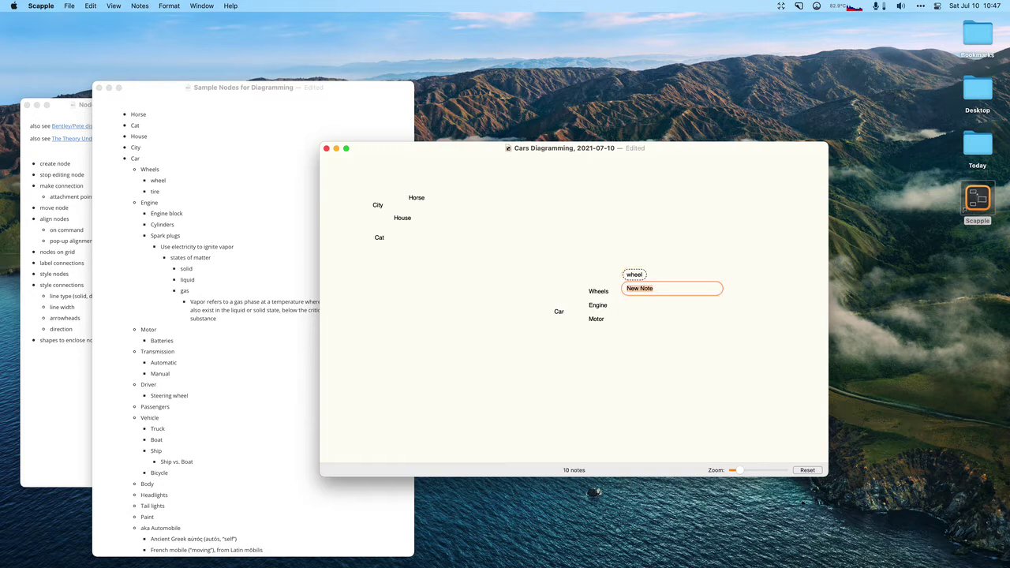
text(tire)
click(632, 274)
click(601, 291)
click(634, 275)
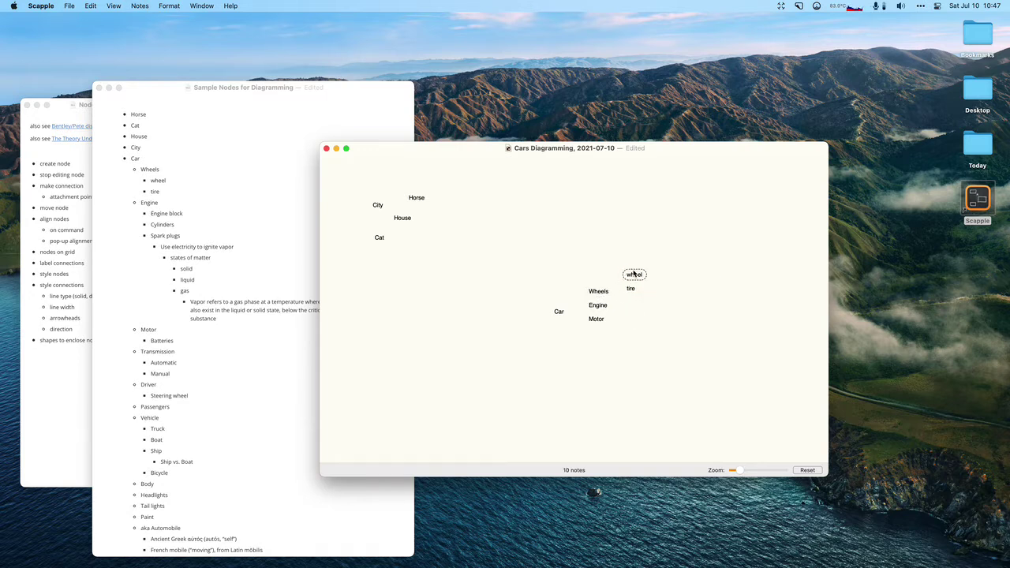
click(606, 291)
Connect wheel to Wheels and move tire down to the right of Wheels
drag(631, 275, 598, 290)
click(629, 289)
click(598, 291)
click(634, 275)
click(599, 293)
click(634, 275)
click(604, 291)
click(634, 275)
click(607, 292)
click(630, 279)
click(601, 291)
click(582, 283)
drag(631, 289, 646, 311)
click(598, 291)
click(581, 274)
Select Wheels and wheel together and join them with Connect With Arrow
drag(582, 275, 633, 278)
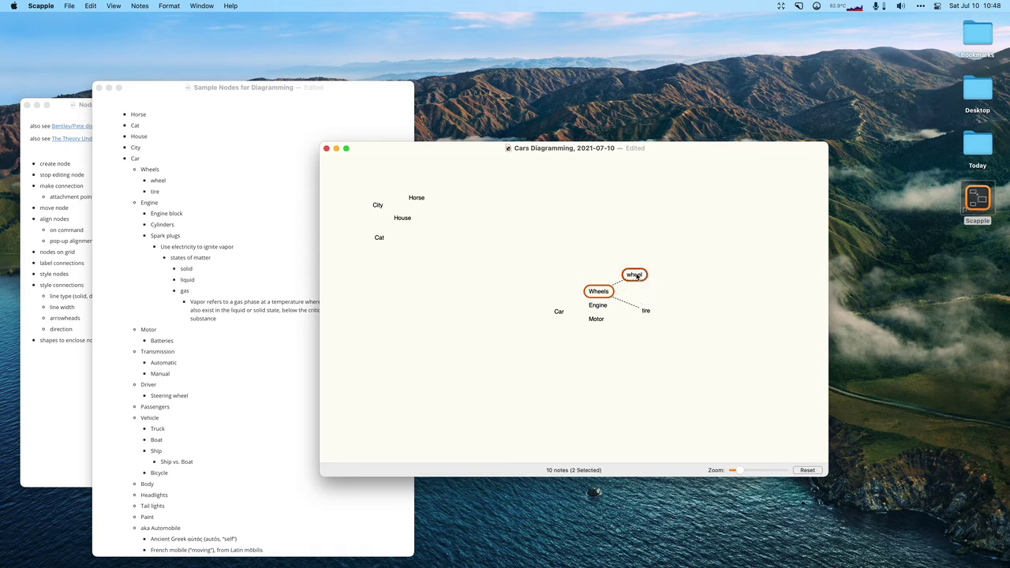
right_click(630, 276)
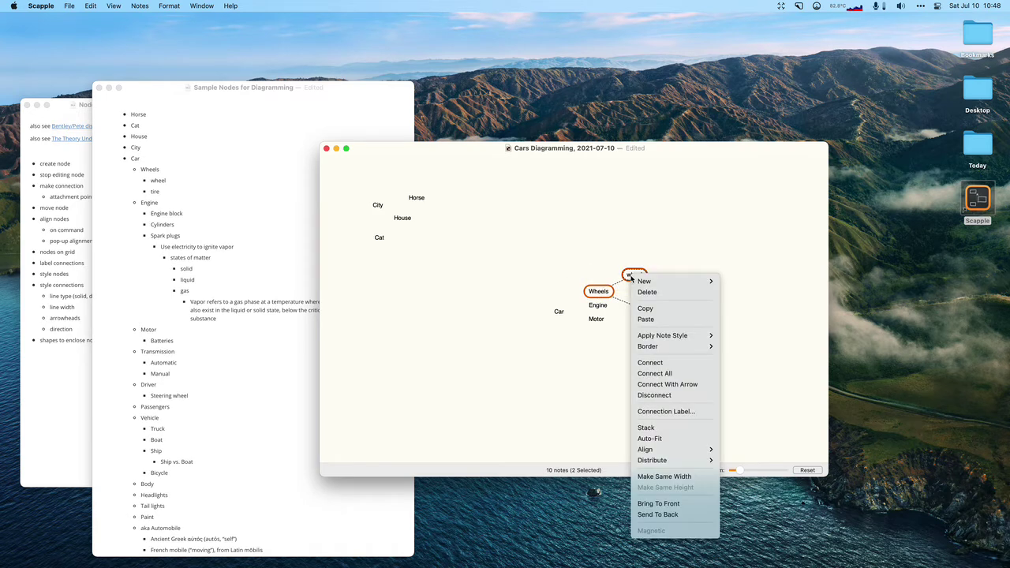
click(687, 385)
click(690, 283)
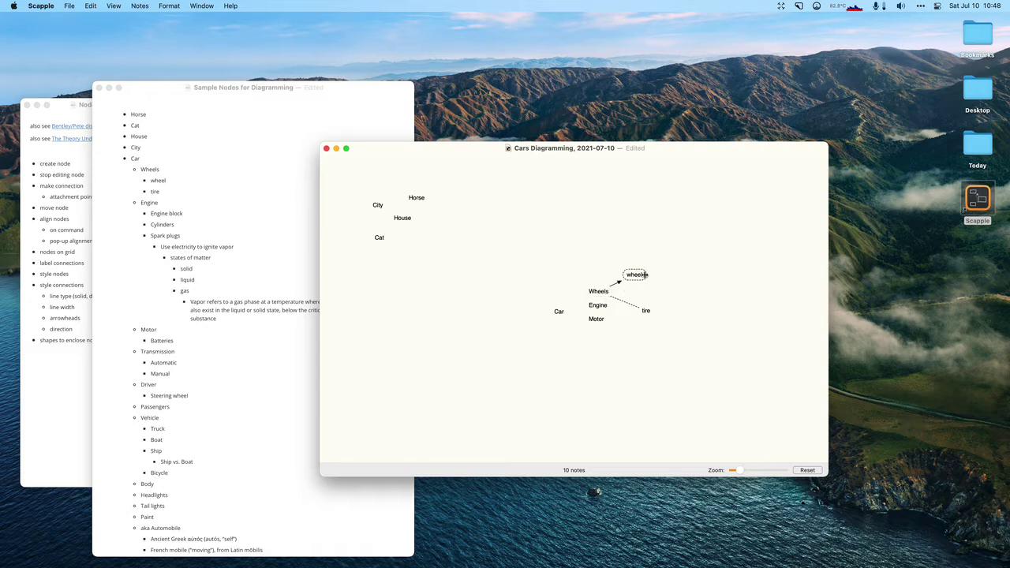
Add a 'parent' note at the upper right with a 'child' note dragged just beneath it
double_click(685, 215)
text(parent)
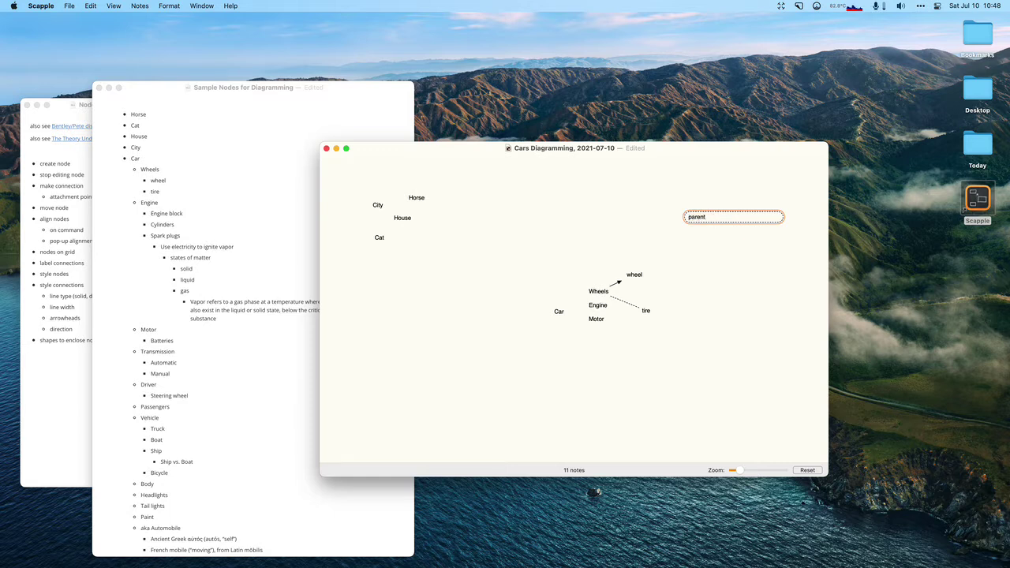
key(super+Return)
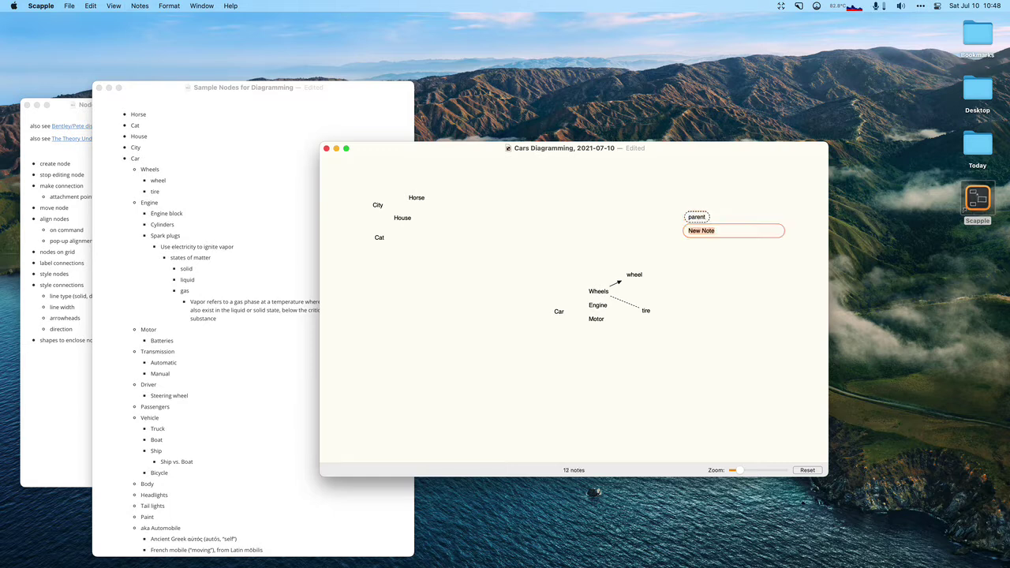
text(child)
click(687, 249)
drag(696, 230, 695, 251)
click(697, 217)
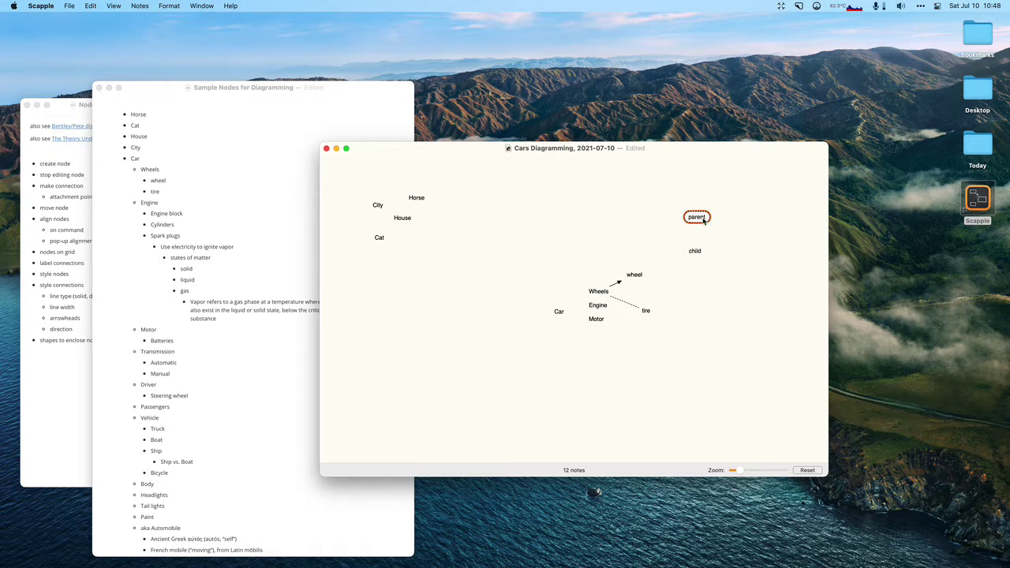
Duplicate the parent note twice with Cmd+D after dismissing the context and Notes menus
right_click(704, 219)
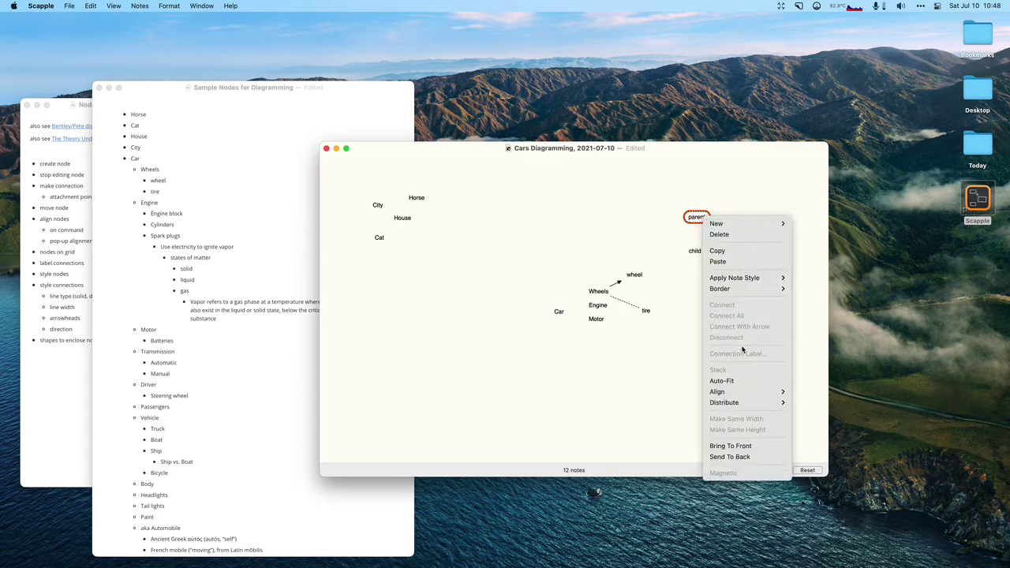
click(672, 272)
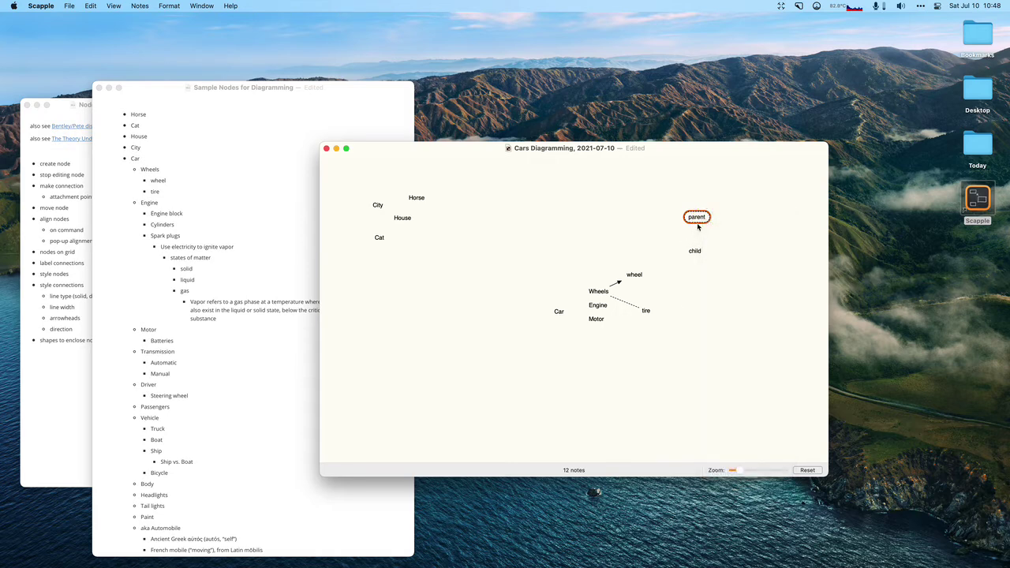
click(144, 5)
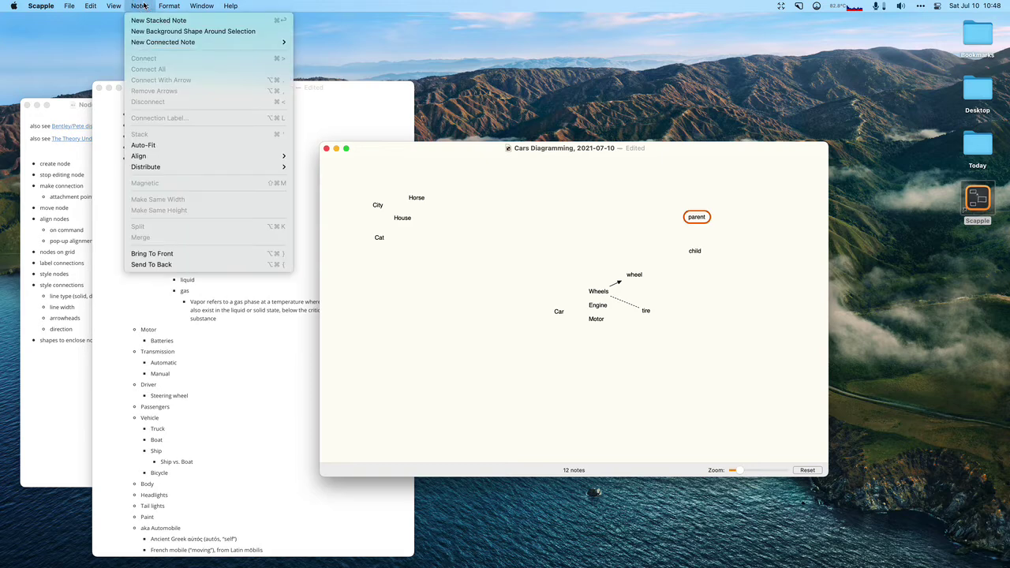
mouse_move(167, 156)
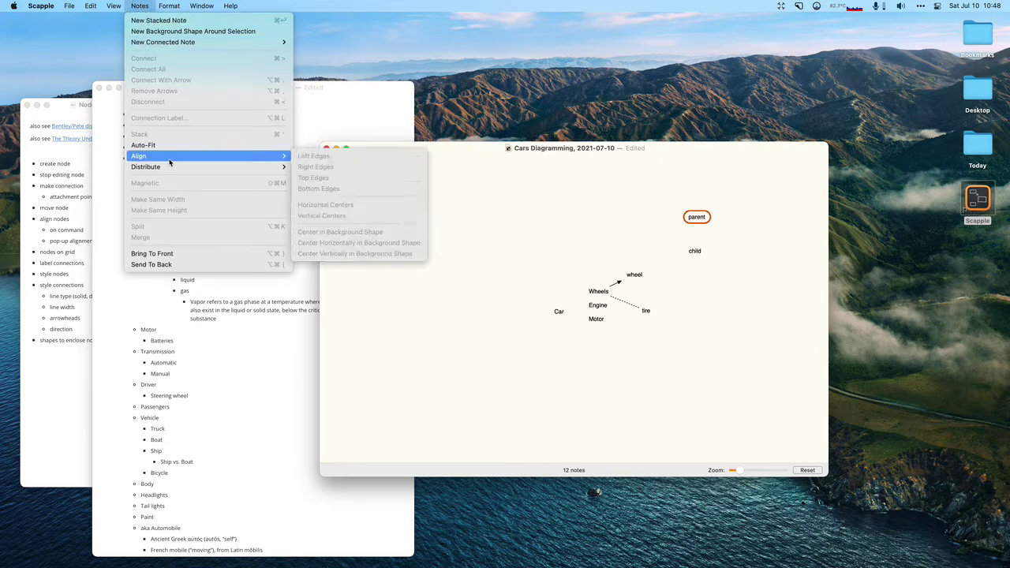
mouse_move(86, 6)
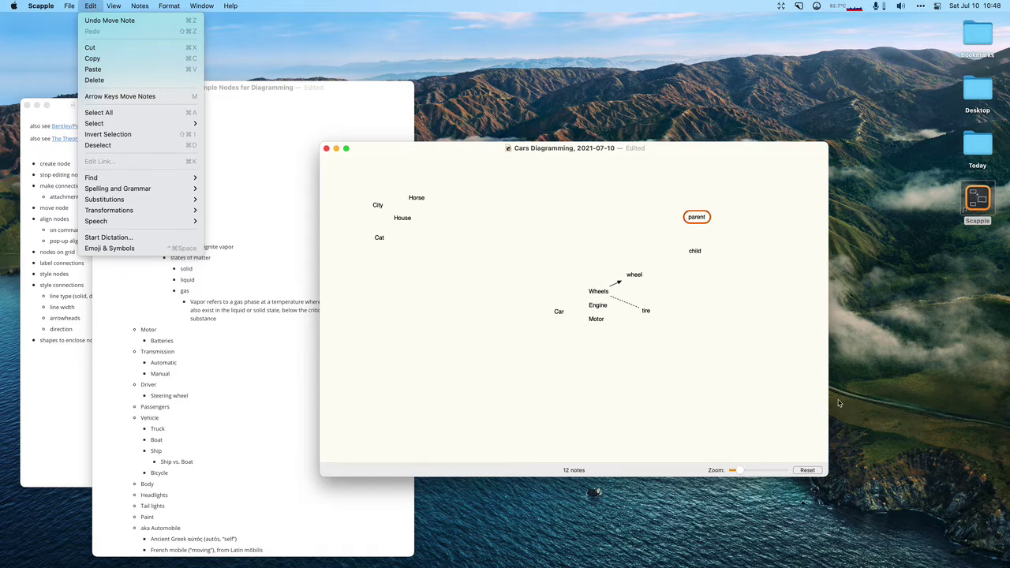
click(746, 257)
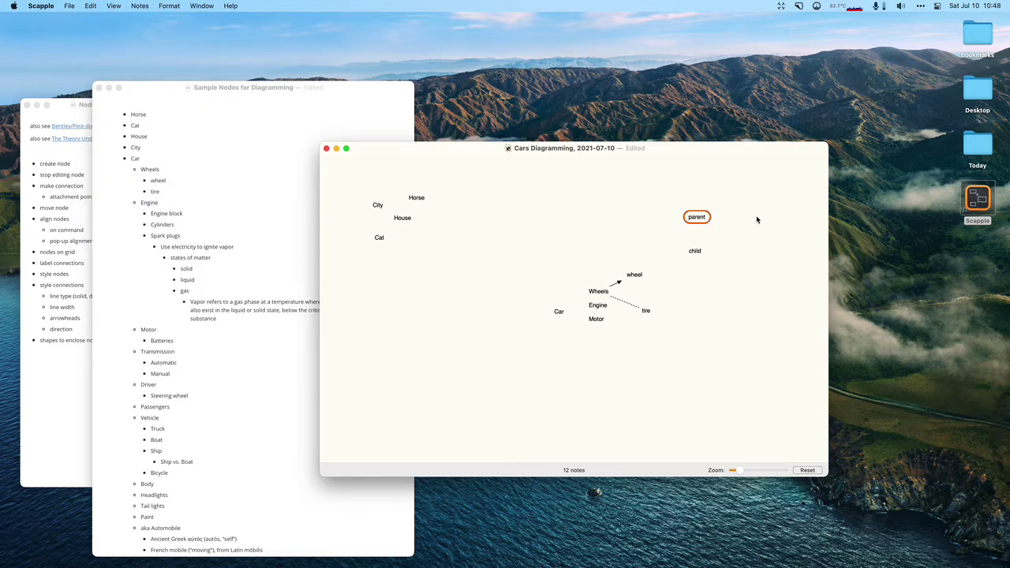
key(super+d)
key(super+d)
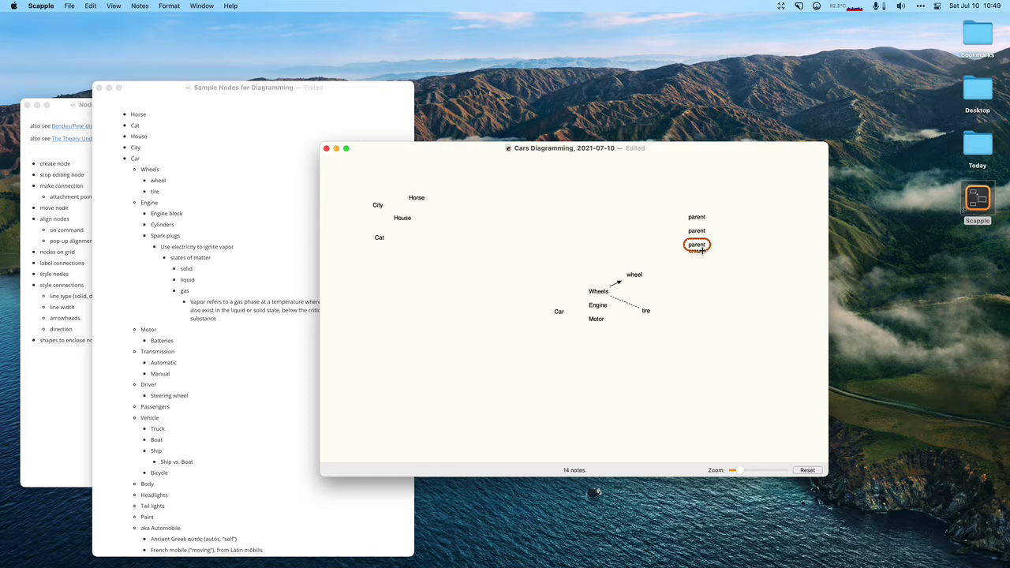
Move a parent copy aside and duplicate the child note twice, shifting copies to the right
drag(740, 229, 728, 220)
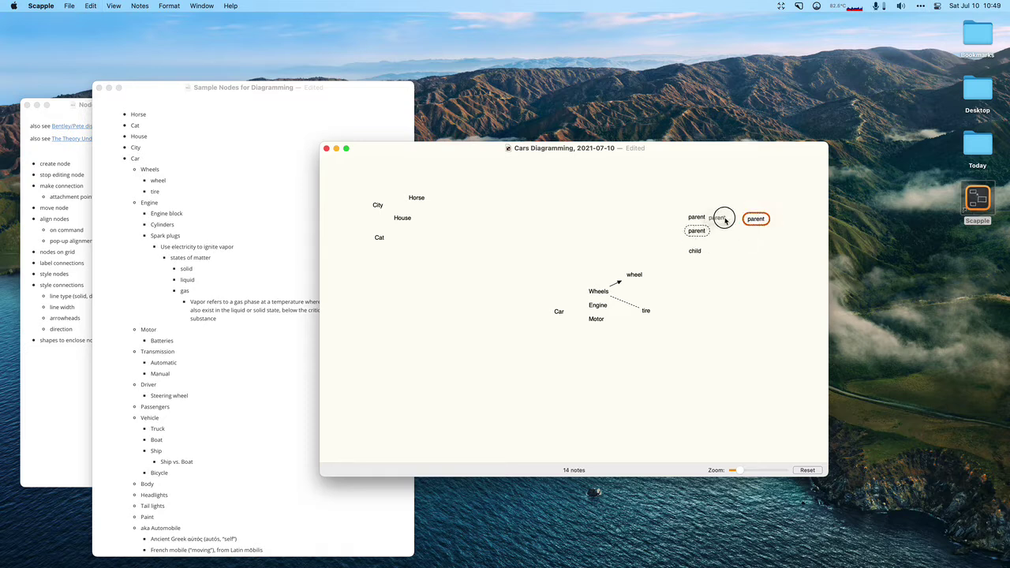
click(694, 252)
key(super+d)
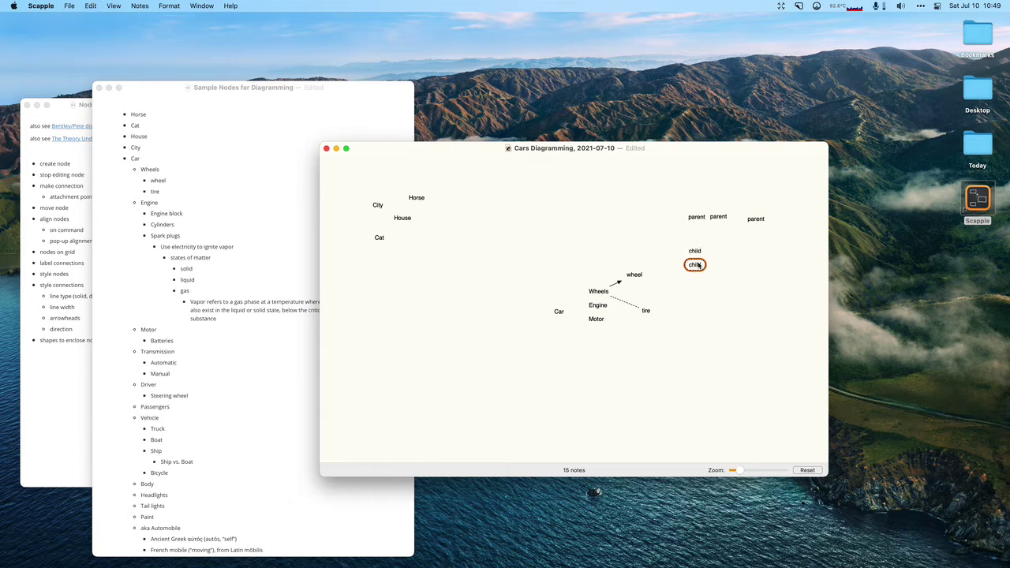
drag(698, 266, 764, 251)
key(super+d)
Centre the middle child under its parent with Align > Vertical Centers, then nudge the first pair
click(721, 217)
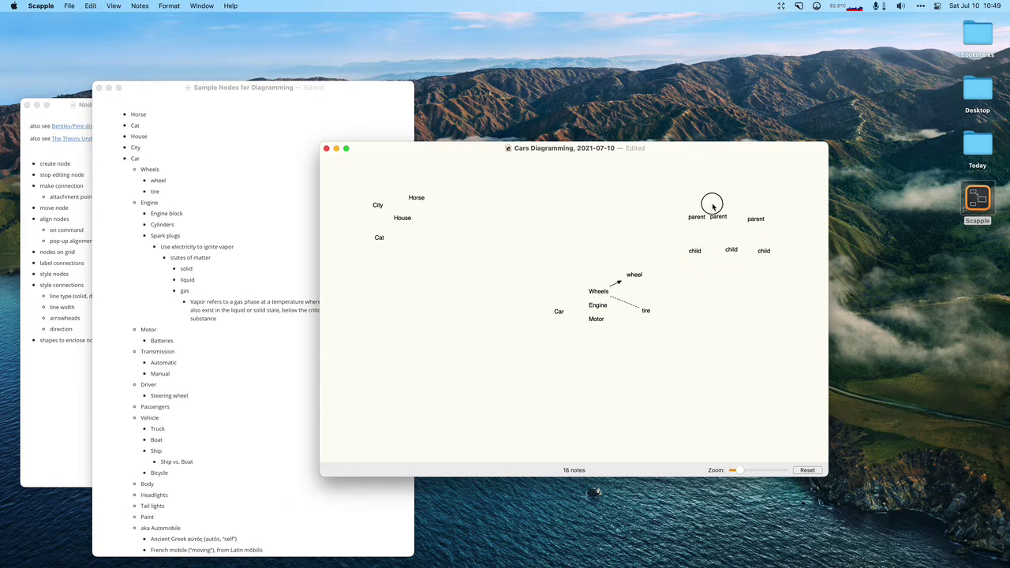
shift+click(734, 253)
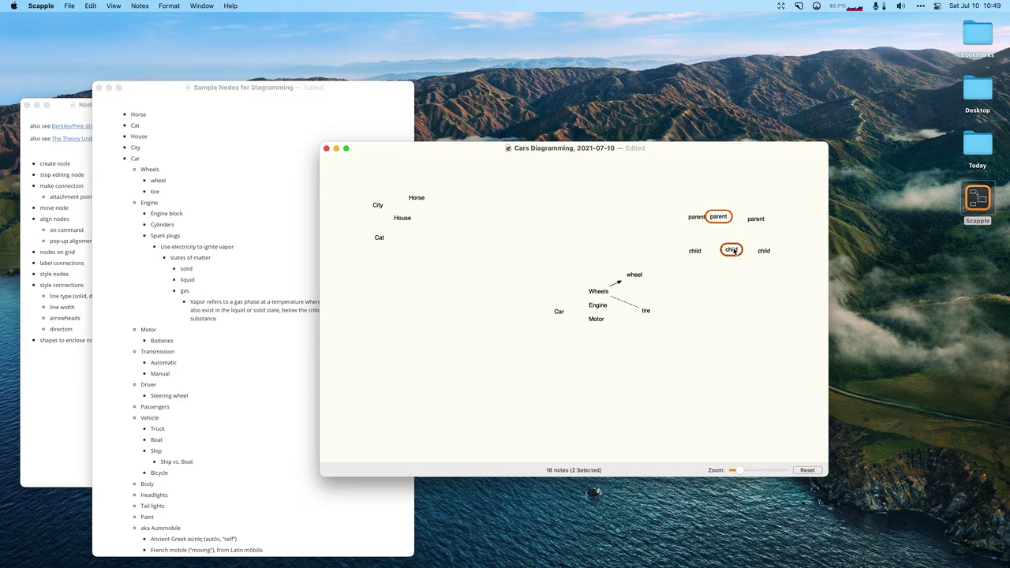
right_click(734, 251)
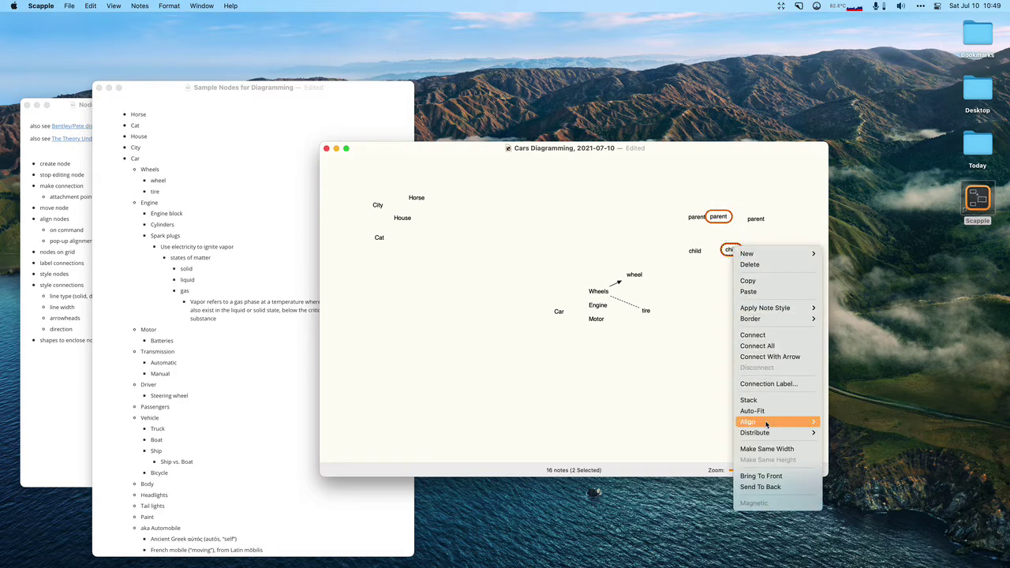
mouse_move(766, 424)
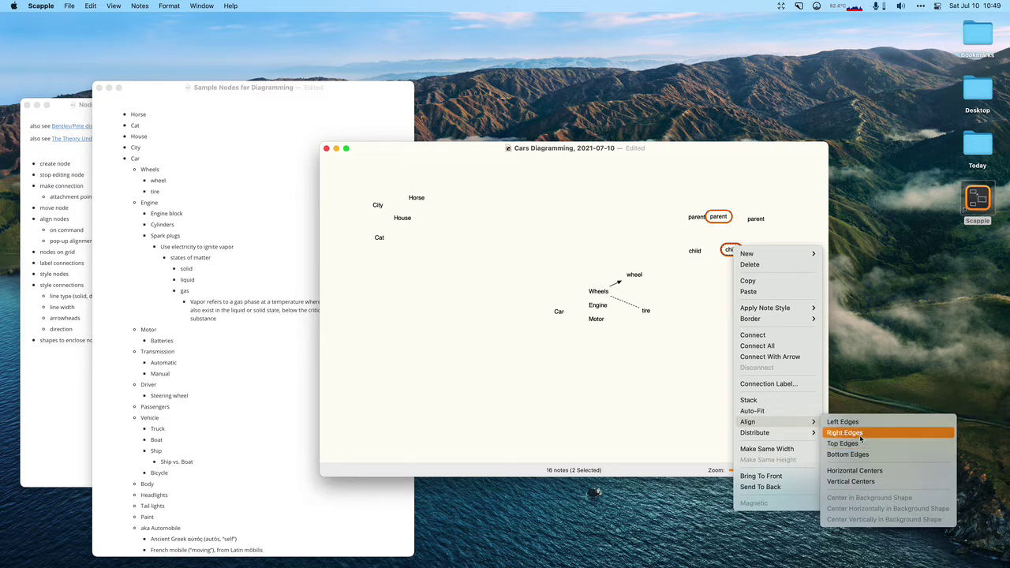
click(860, 483)
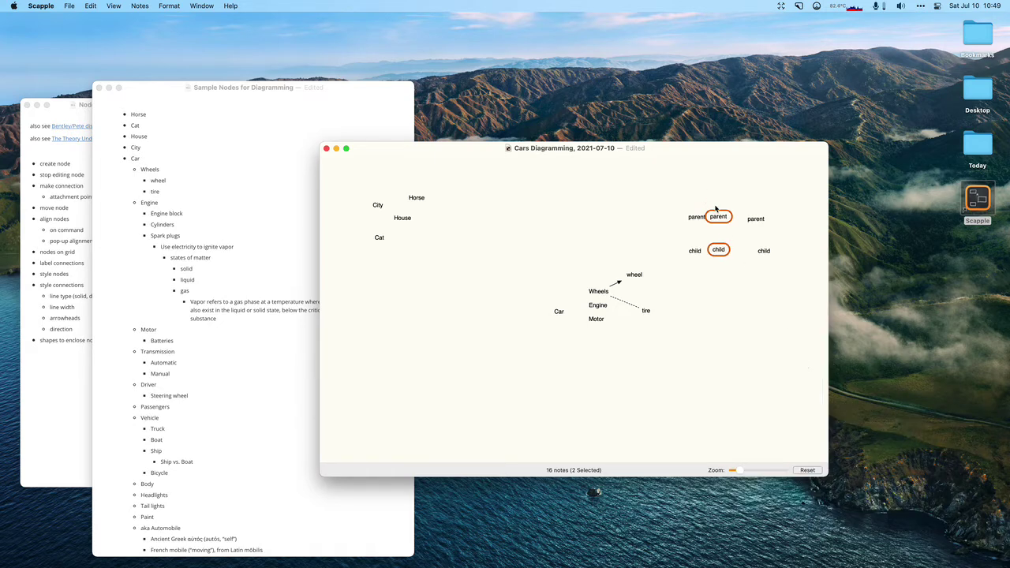
drag(717, 213, 727, 219)
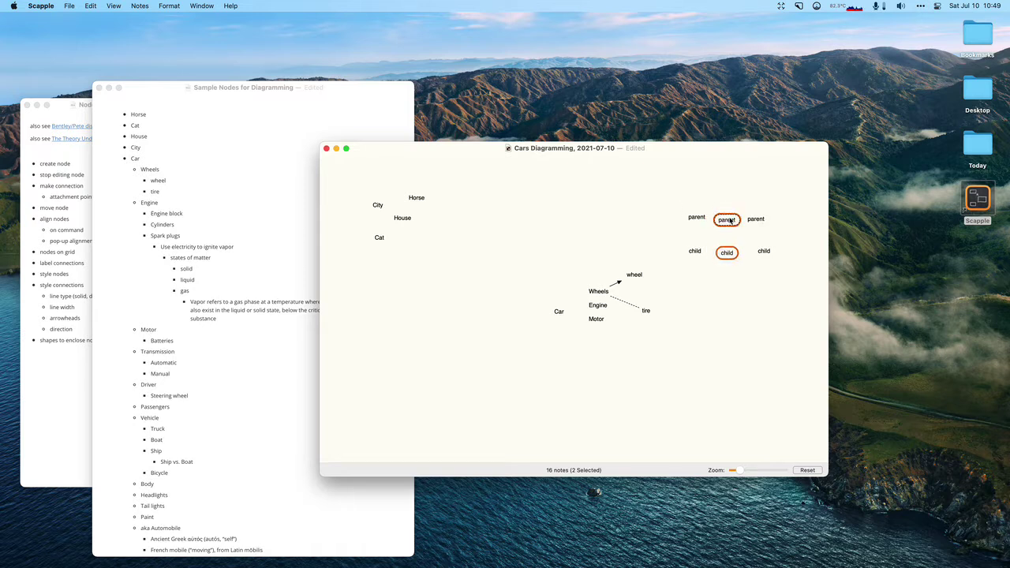
click(680, 224)
drag(680, 223, 706, 264)
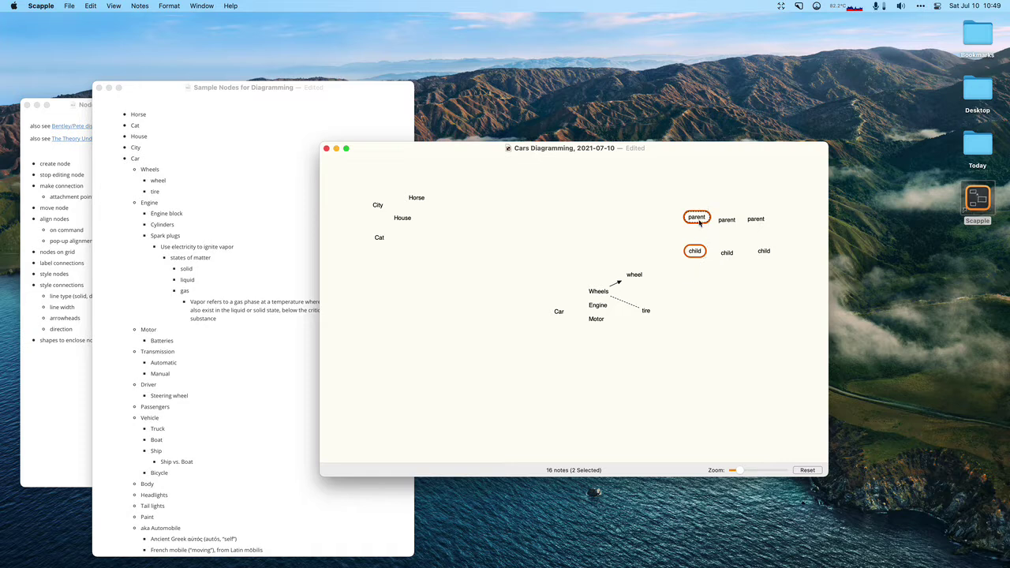
drag(698, 218, 696, 227)
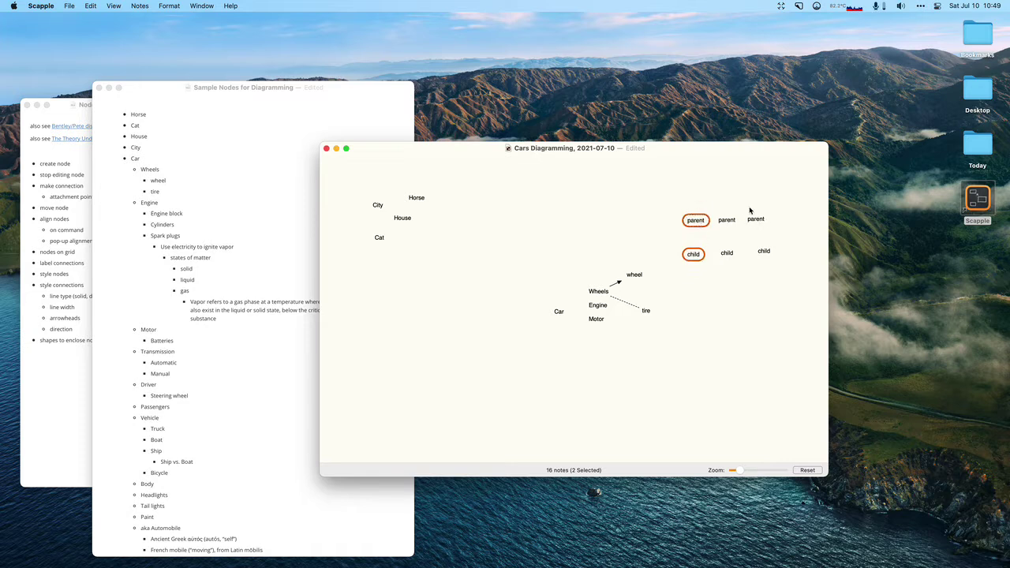
Align the third parent and child pair so the child is centred under its parent
click(756, 219)
shift+click(764, 252)
drag(763, 253, 759, 255)
right_click(756, 254)
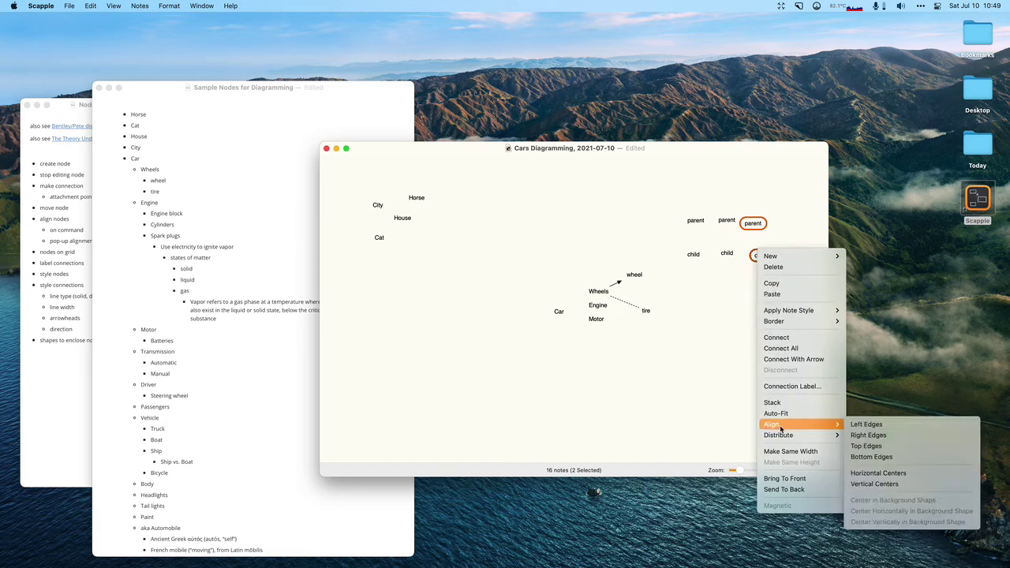
click(891, 475)
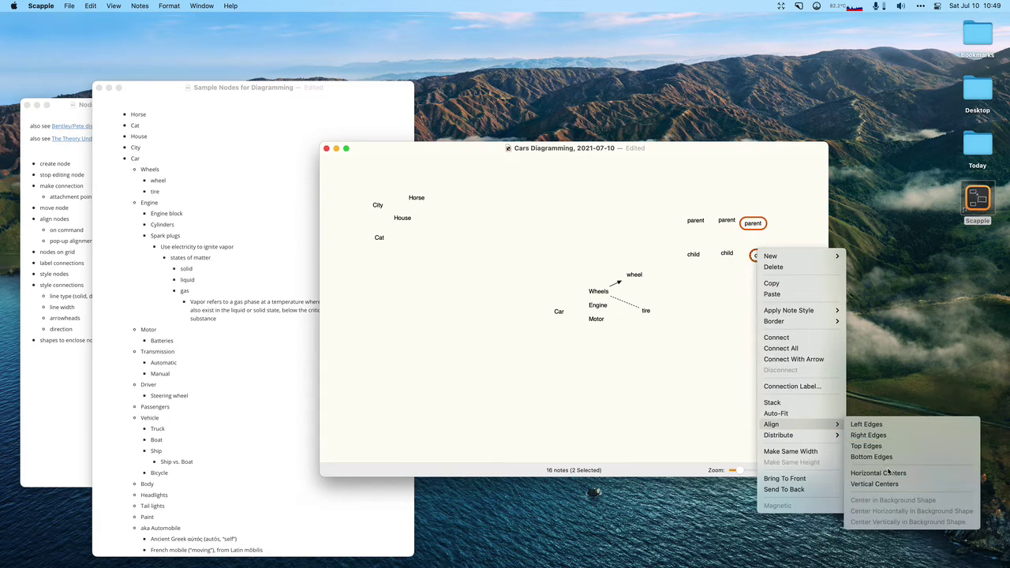
Align the three parent notes into one level row and the three child notes into another
drag(663, 213, 781, 241)
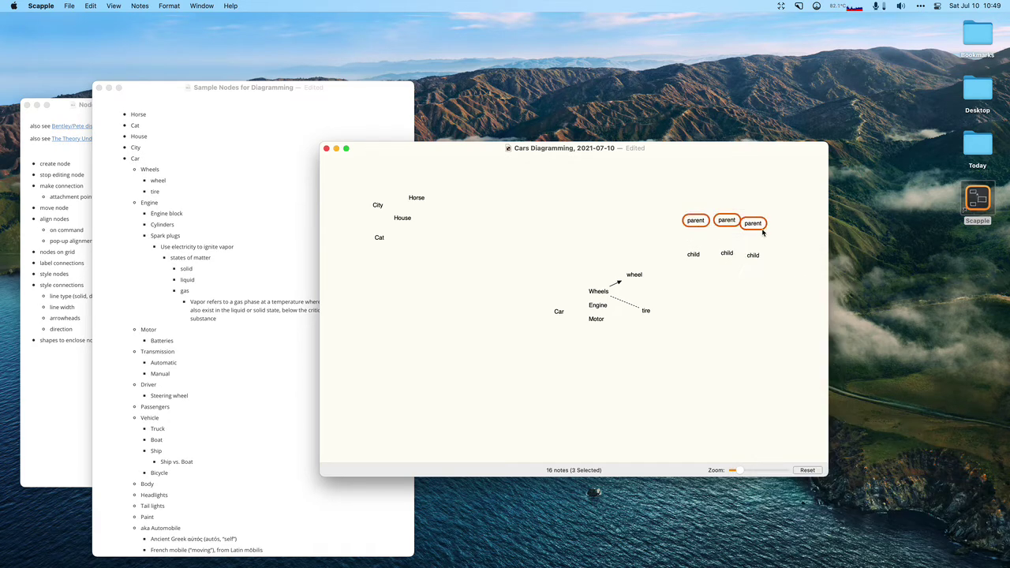
right_click(756, 227)
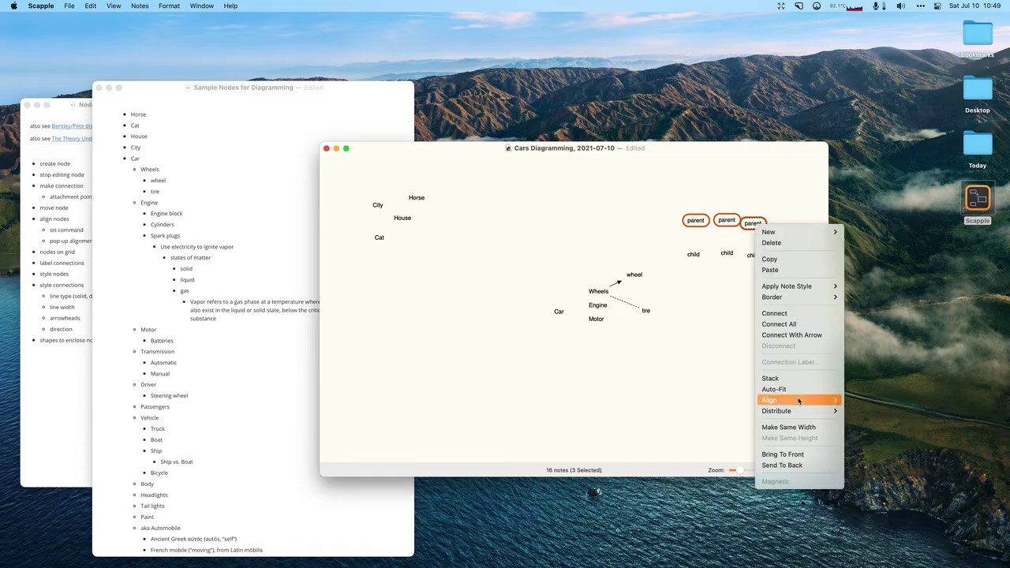
mouse_move(782, 400)
click(888, 460)
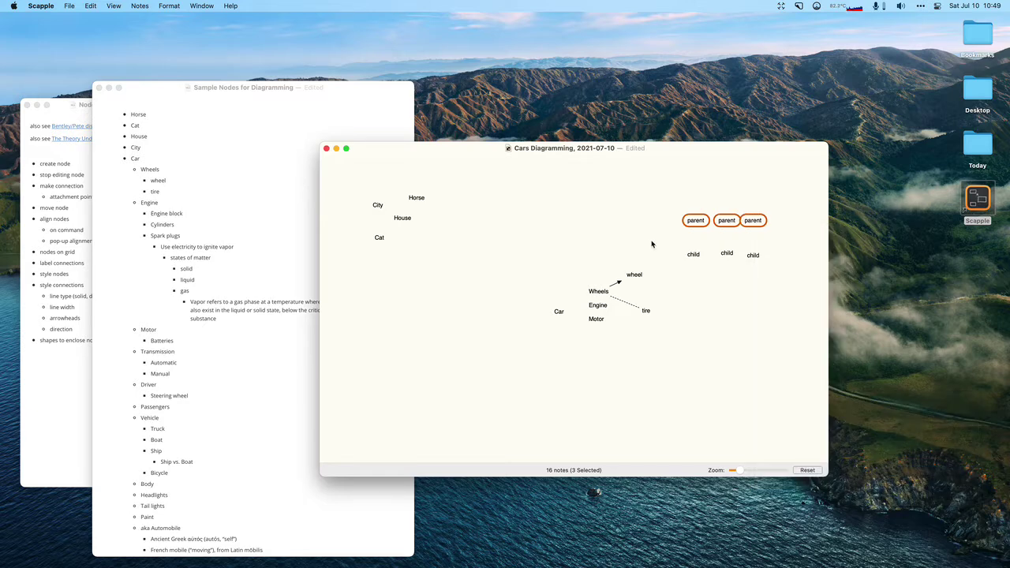
drag(656, 240, 789, 274)
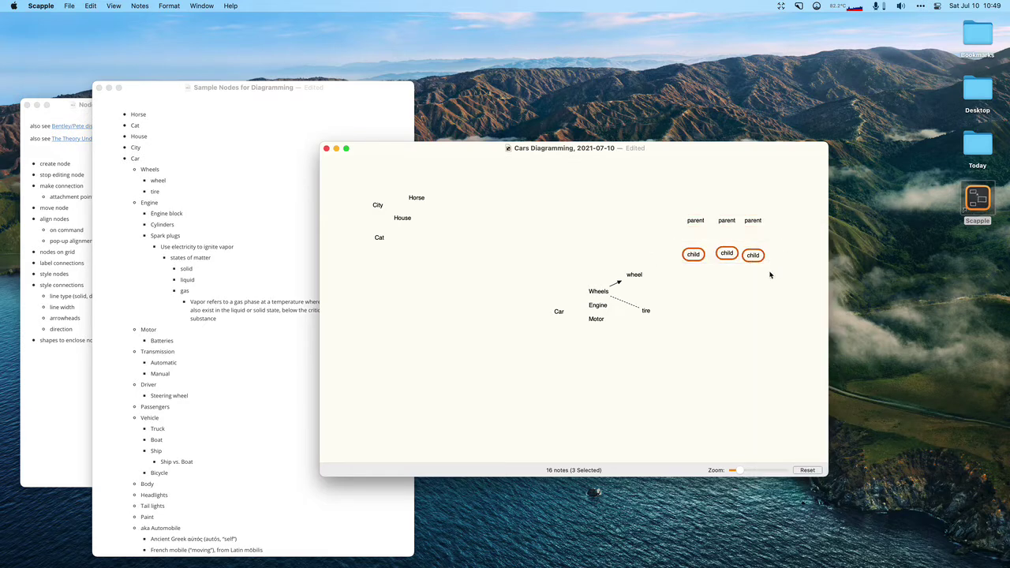
right_click(726, 253)
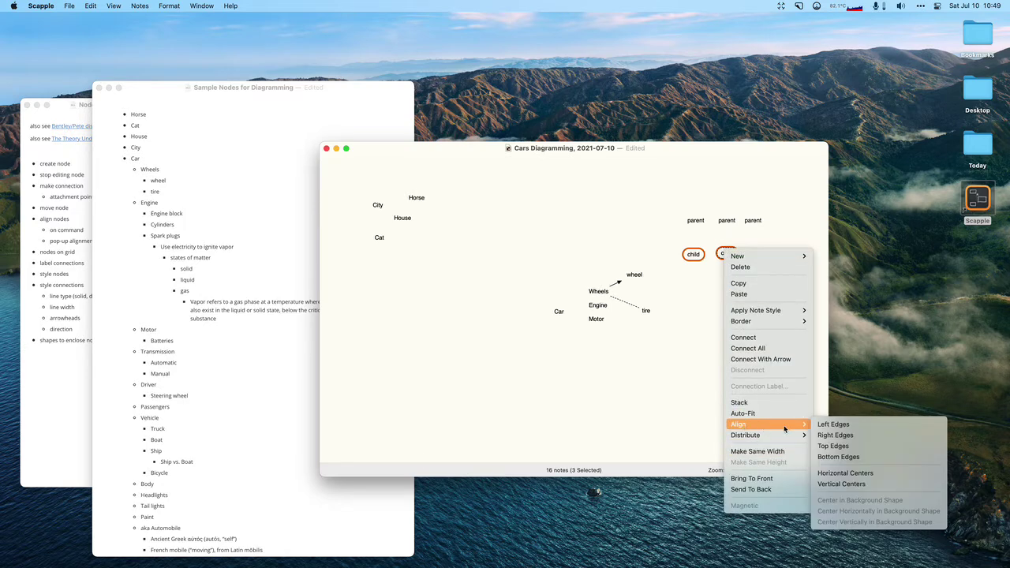
click(868, 484)
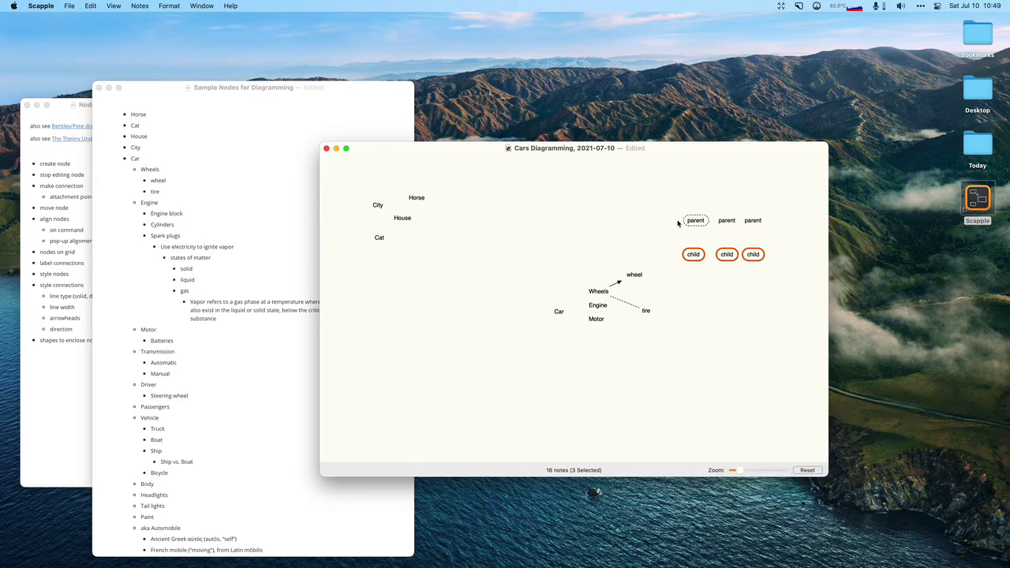
Distribute the three child notes and then the three parent notes evenly horizontally
right_click(686, 251)
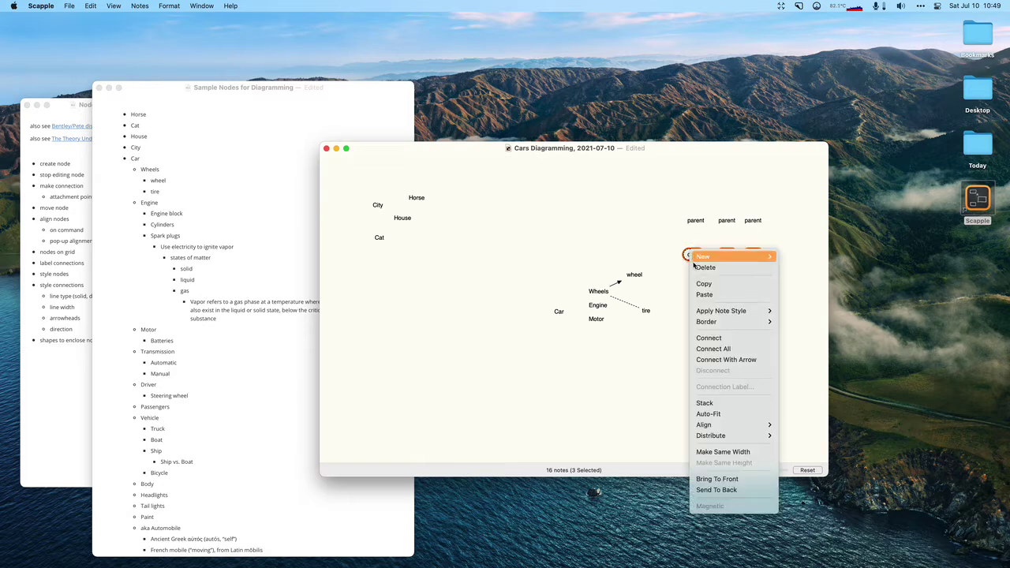
mouse_move(729, 430)
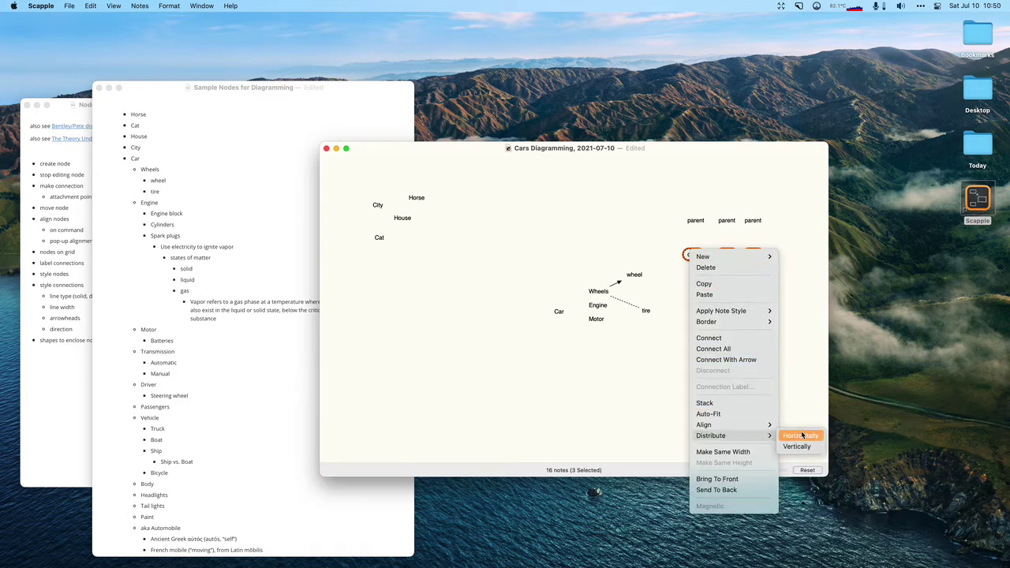
click(798, 435)
drag(673, 213, 756, 232)
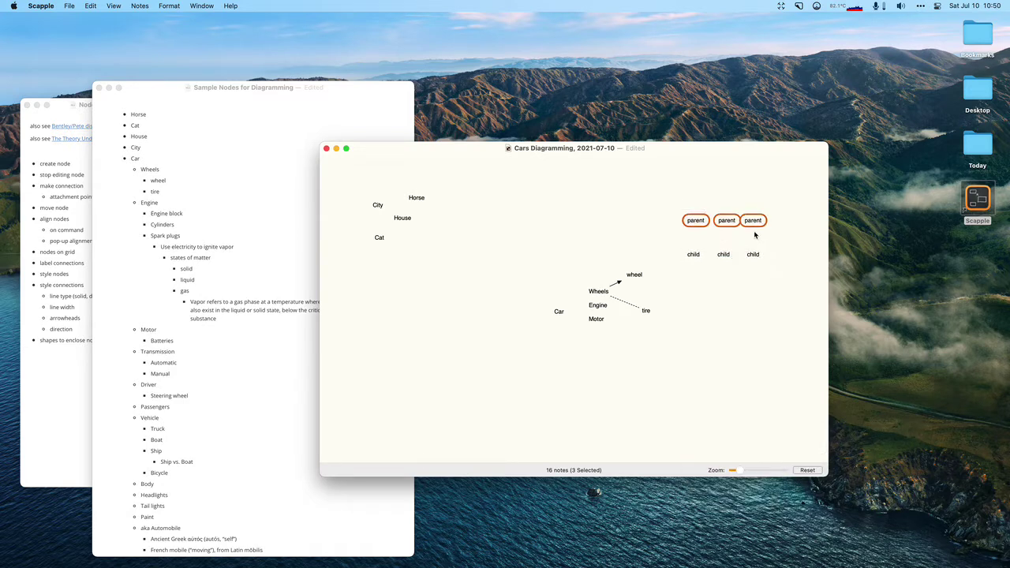
right_click(754, 223)
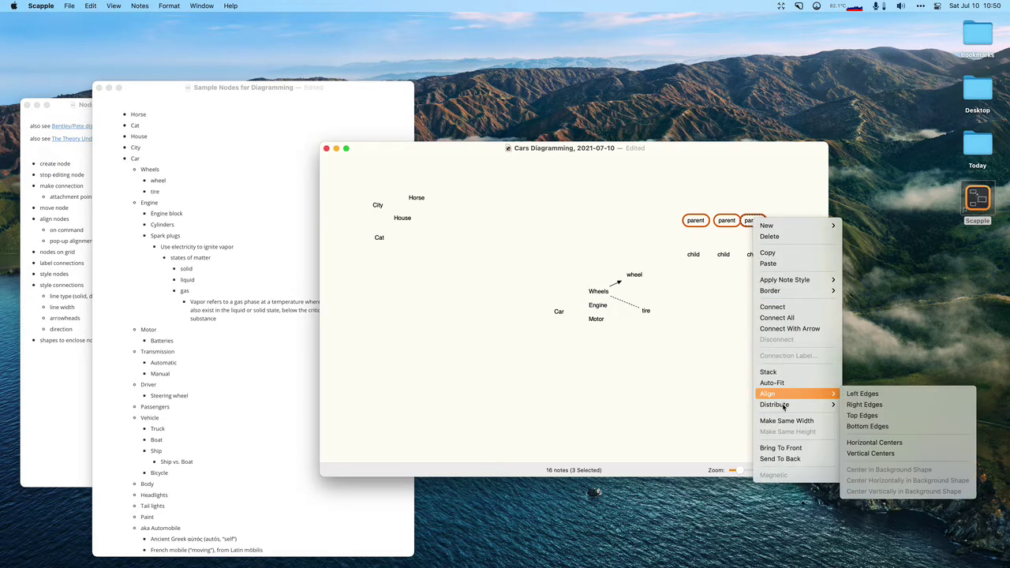
mouse_move(828, 404)
click(860, 404)
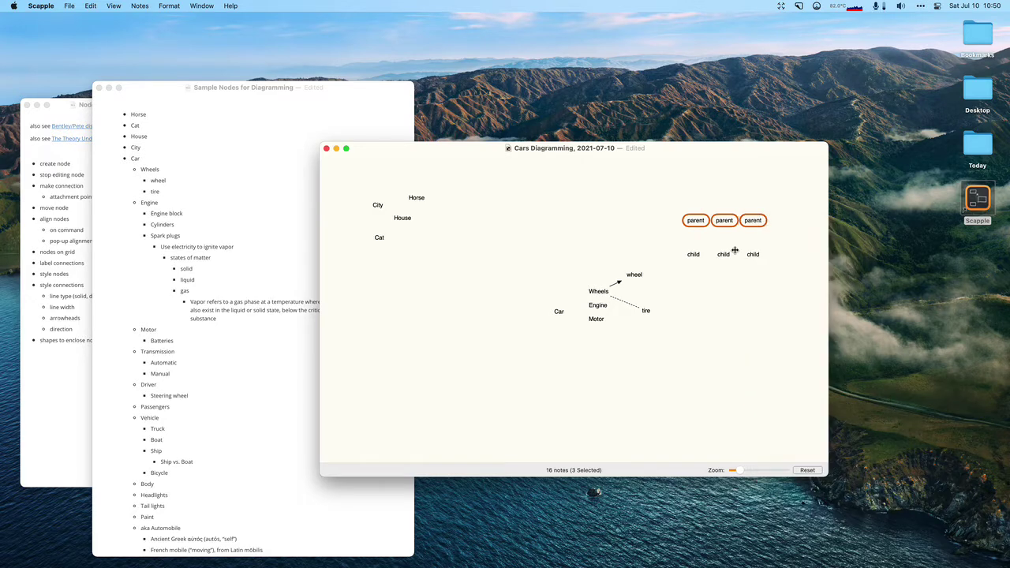
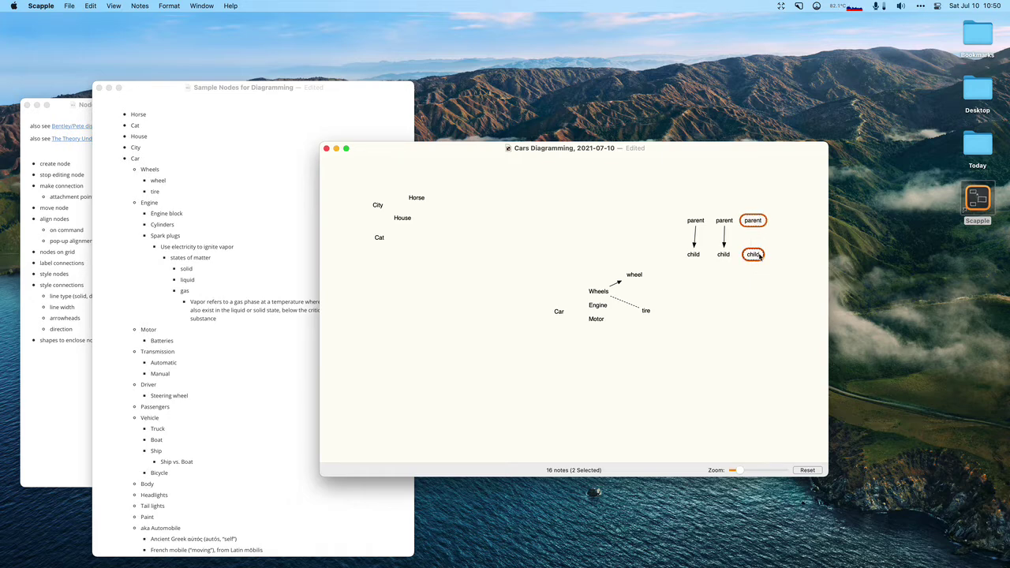
Connect the third child note to its parent with an arrow
right_click(758, 257)
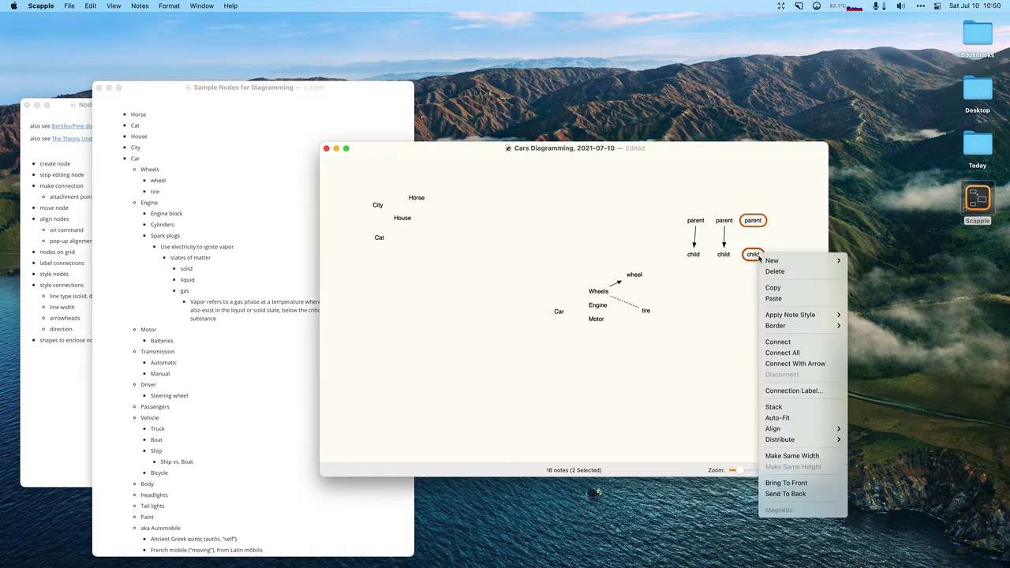
click(809, 366)
click(744, 334)
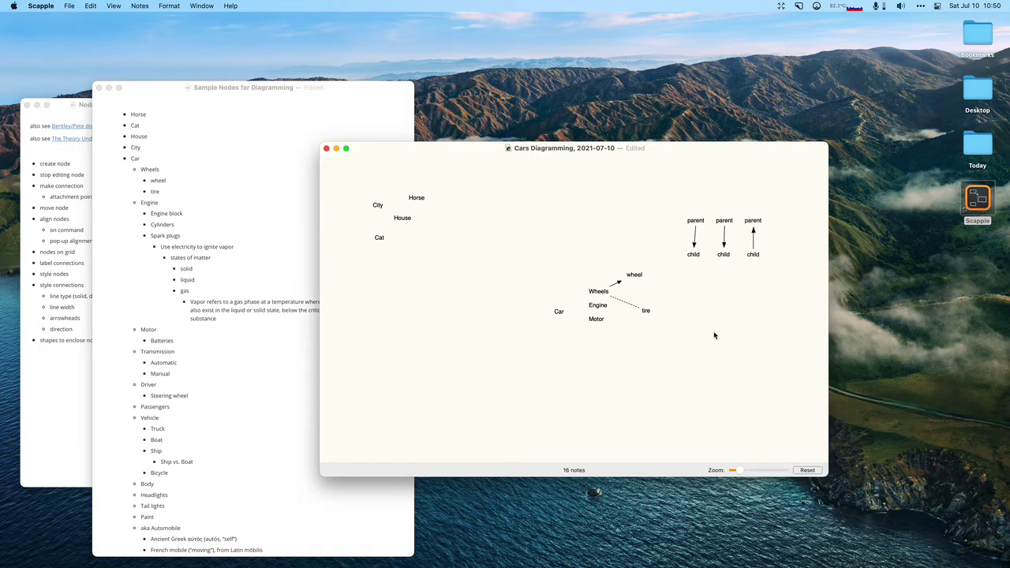
Link wheel to Wheels with a plain dashed line and delete the six parent/child demo notes
drag(588, 268, 598, 291)
click(691, 295)
click(634, 276)
drag(661, 204, 790, 292)
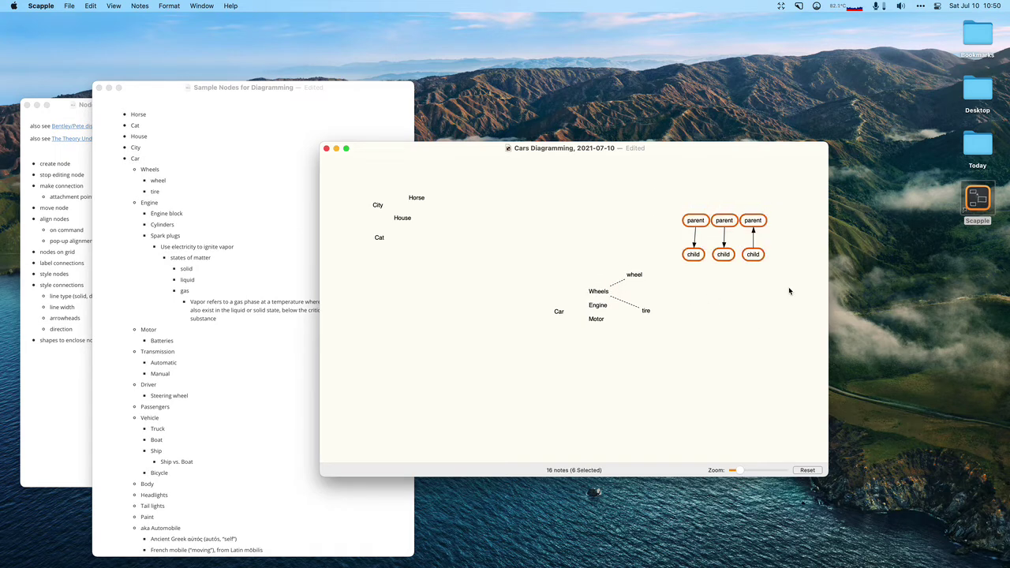
key(Delete)
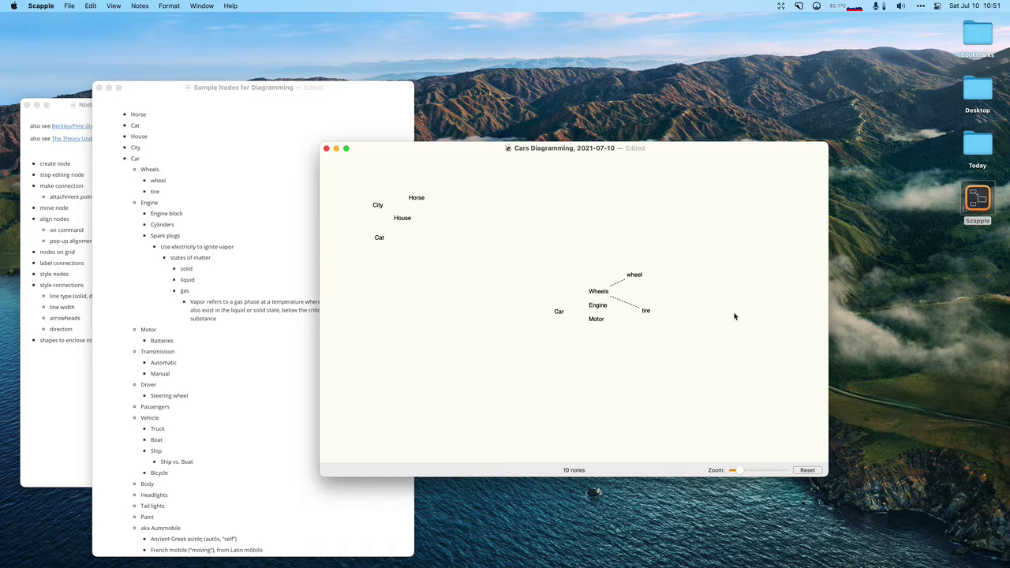
Move wheel and tire up and to the right, and raise Wheels above Engine
click(598, 291)
drag(635, 275, 644, 259)
click(649, 310)
drag(649, 309, 658, 296)
mouse_move(598, 292)
mouse_down()
mouse_move(600, 275)
mouse_move(604, 293)
mouse_up()
Lower Motor further down and shift Engine slightly down
click(604, 293)
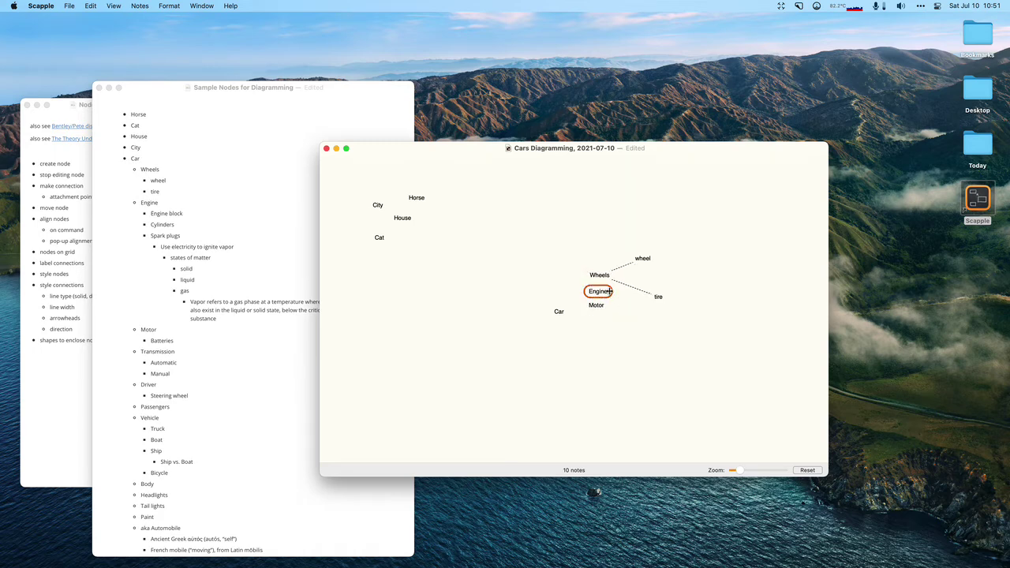
click(607, 322)
drag(600, 318, 600, 342)
drag(599, 291, 598, 304)
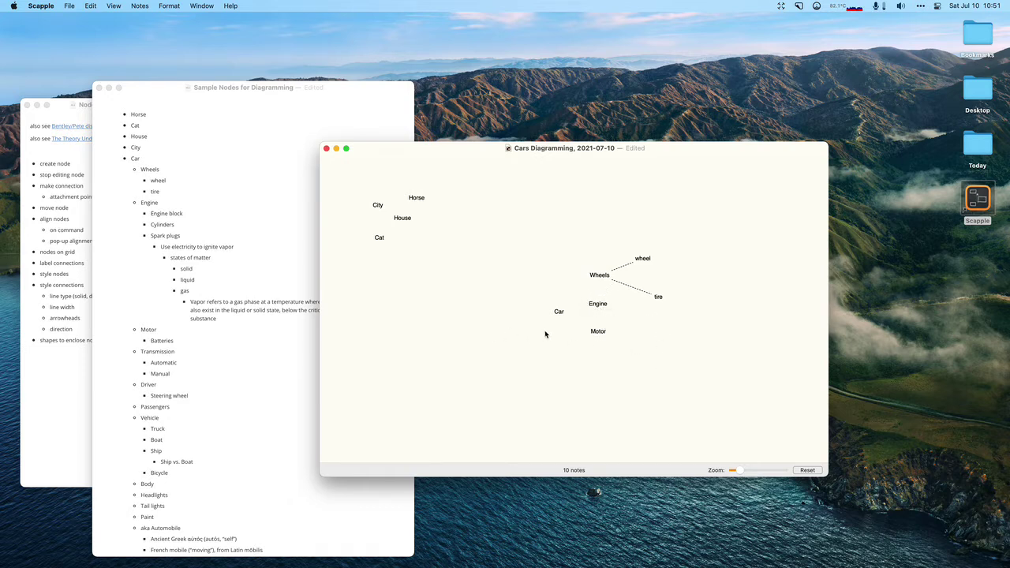
Create stacked notes 'engine block', 'cylinders' and 'spark plugs' beside Engine
double_click(629, 313)
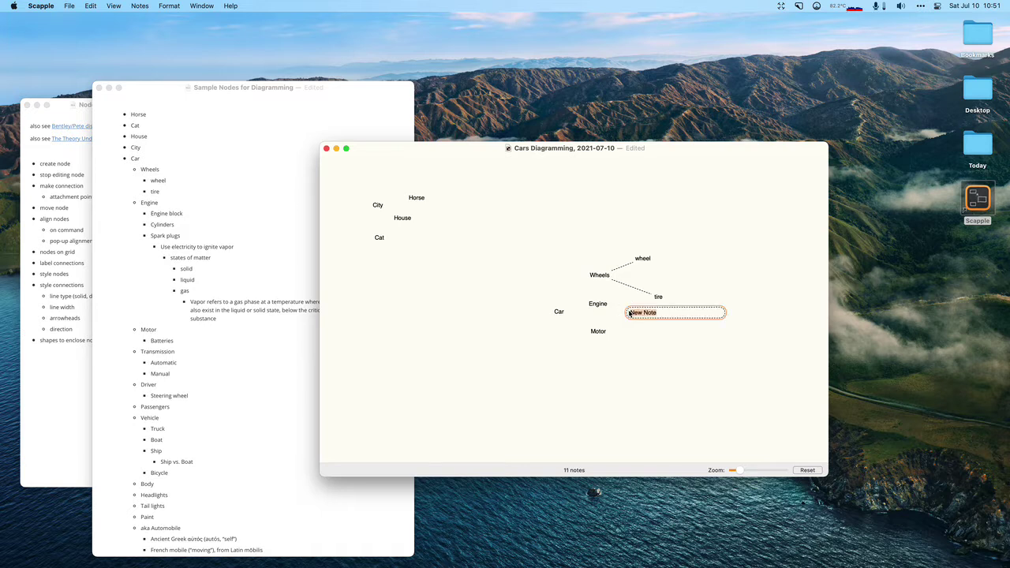
text(engine block)
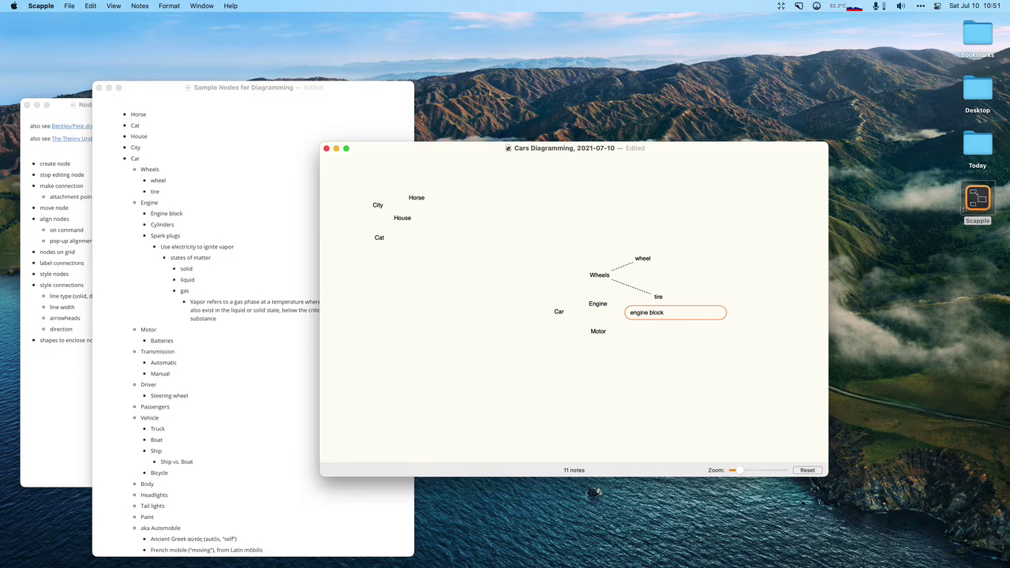
key(cmd+Return)
text(cylin)
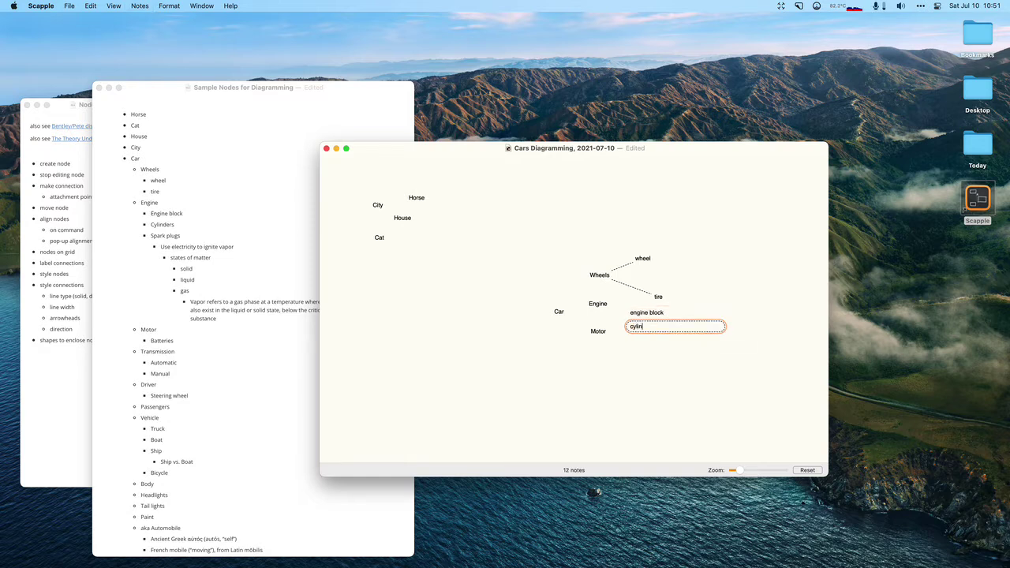
text(ders)
key(cmd+Return)
text(spark plugs)
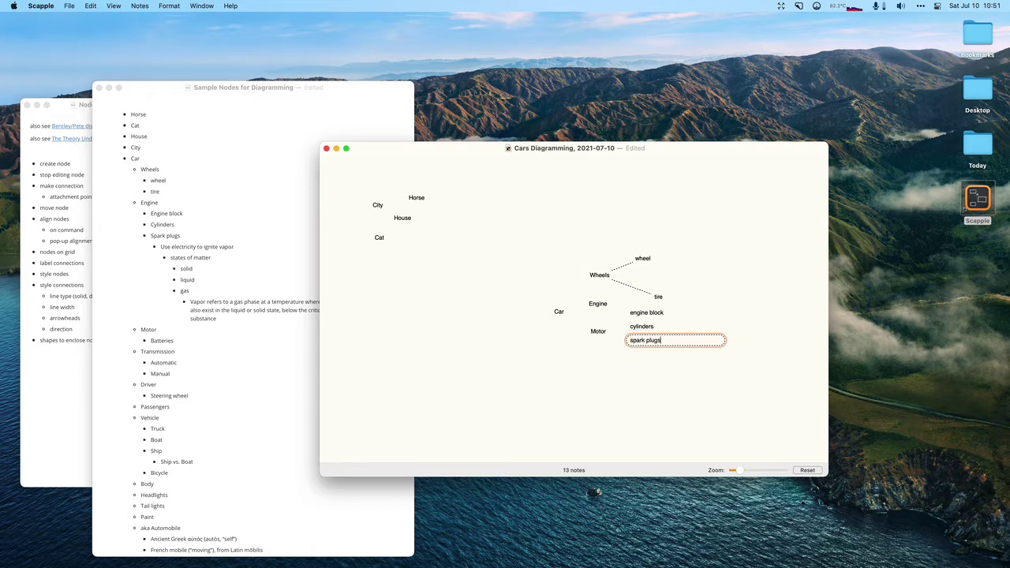
click(640, 360)
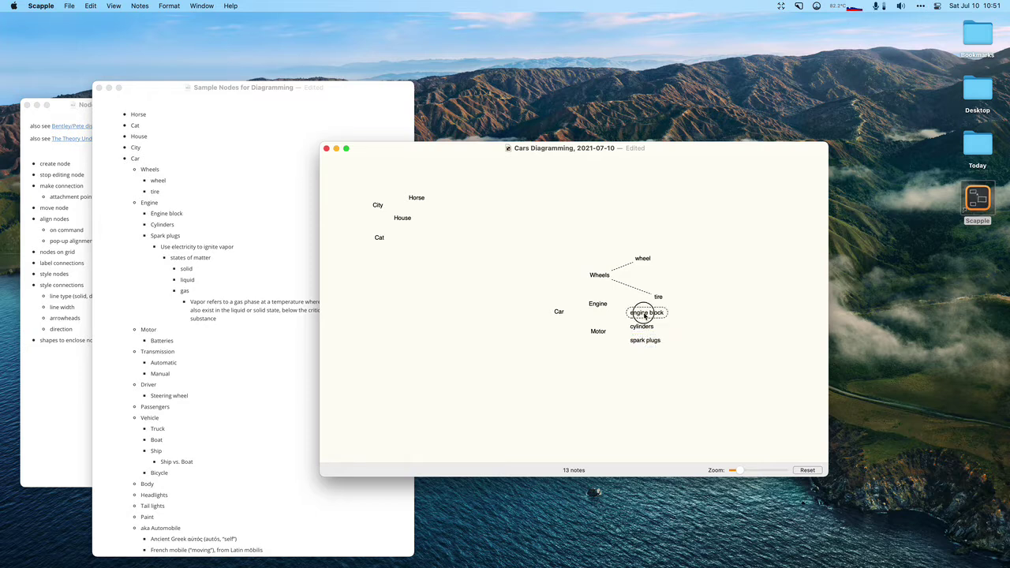
Connect engine block, cylinders and spark plugs to Engine with dashed links
drag(645, 313, 593, 304)
drag(638, 330, 598, 305)
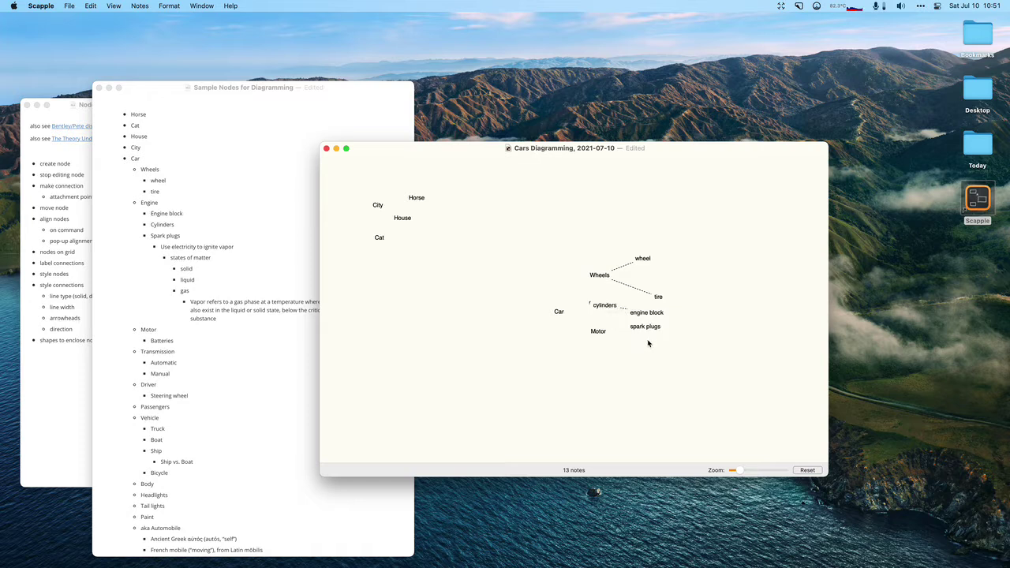
click(647, 330)
click(605, 306)
mouse_move(615, 315)
mouse_down()
mouse_move(655, 341)
mouse_move(647, 318)
mouse_move(597, 306)
mouse_up()
drag(645, 340, 596, 300)
Move Motor further down, Engine under Car, and nudge spark plugs down-right
click(602, 333)
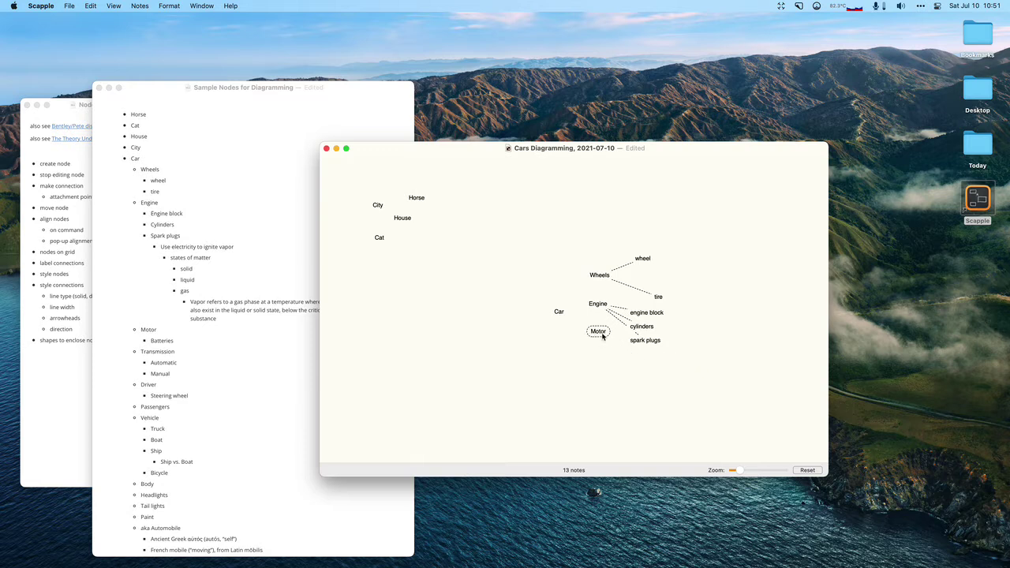
drag(603, 335, 602, 369)
drag(600, 306, 598, 327)
click(651, 342)
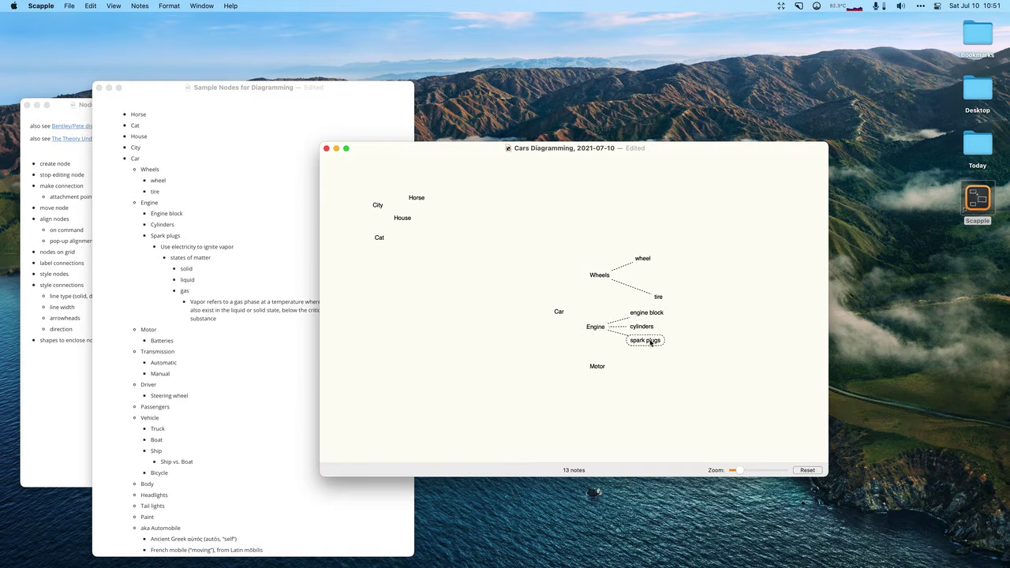
drag(651, 342, 658, 351)
click(688, 348)
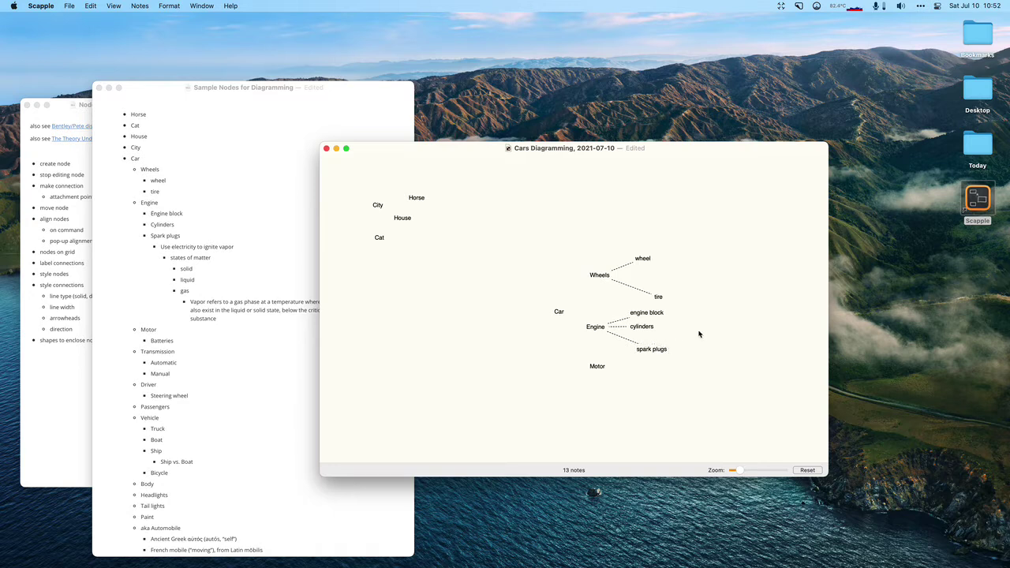
Add 'use electricity to ignite vapor' and 'states of matter' notes joined by a dashed link
double_click(690, 332)
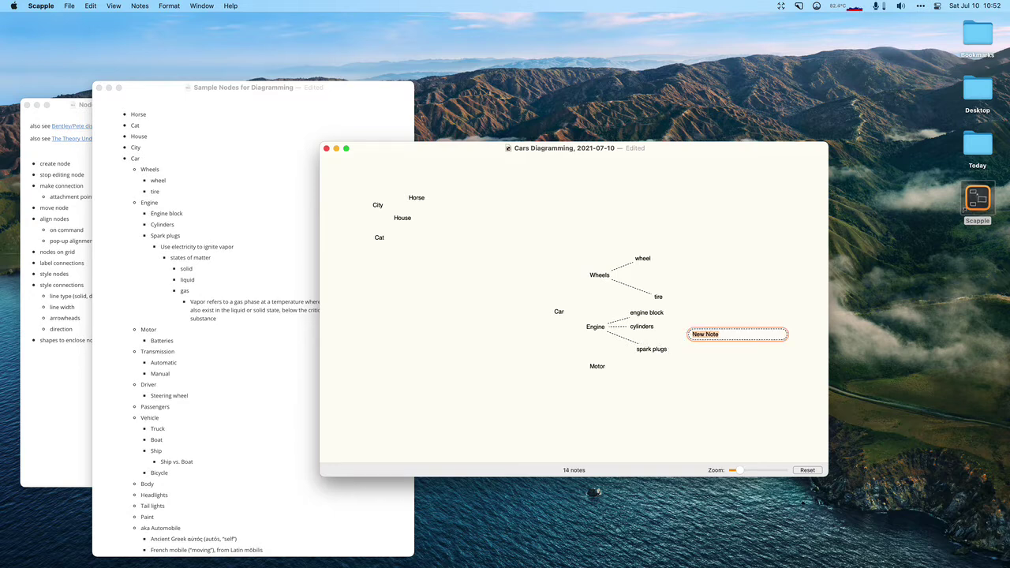
text(us)
click(695, 355)
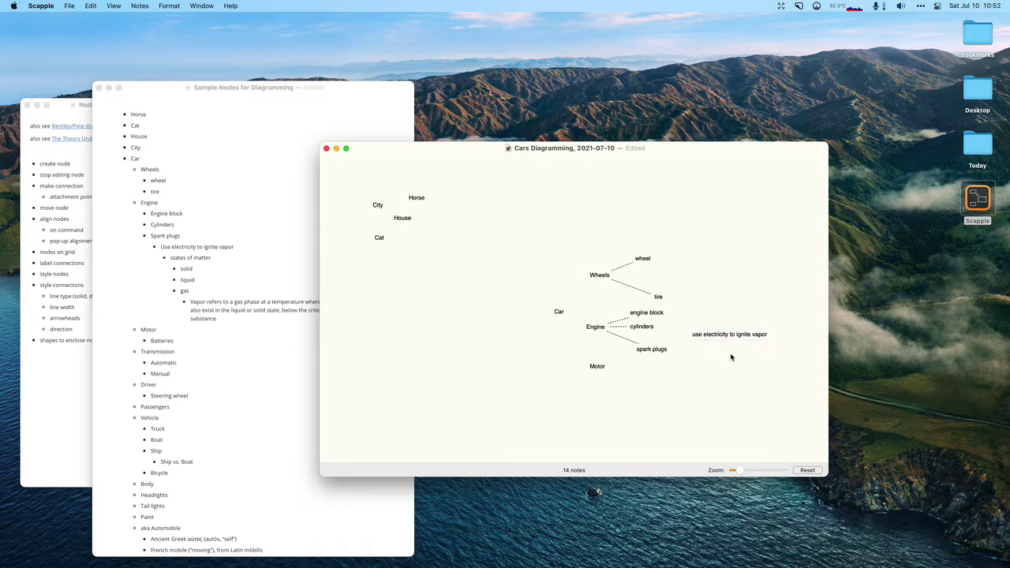
double_click(732, 353)
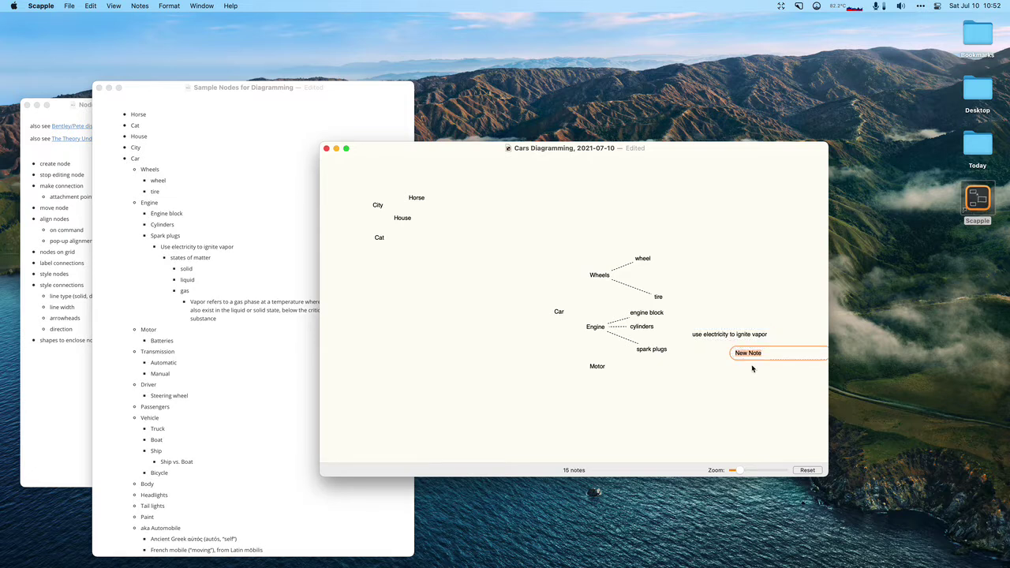
text(states of matter)
click(735, 402)
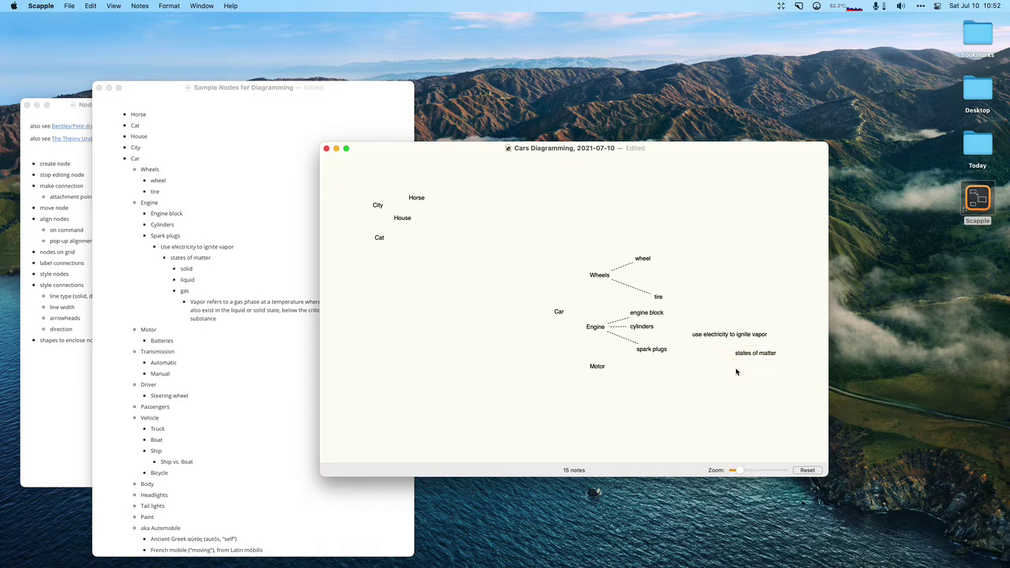
drag(744, 351, 726, 341)
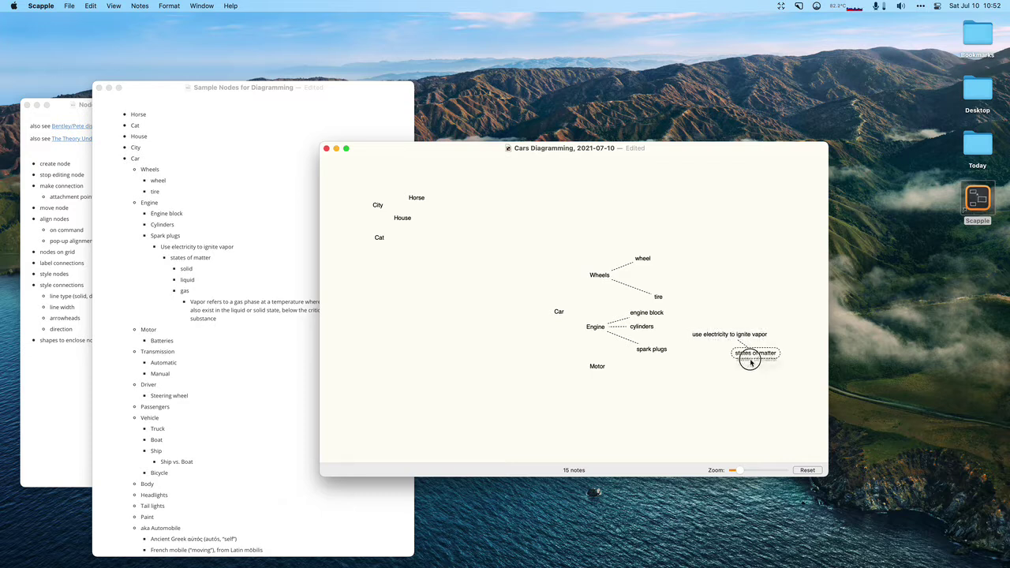
click(743, 352)
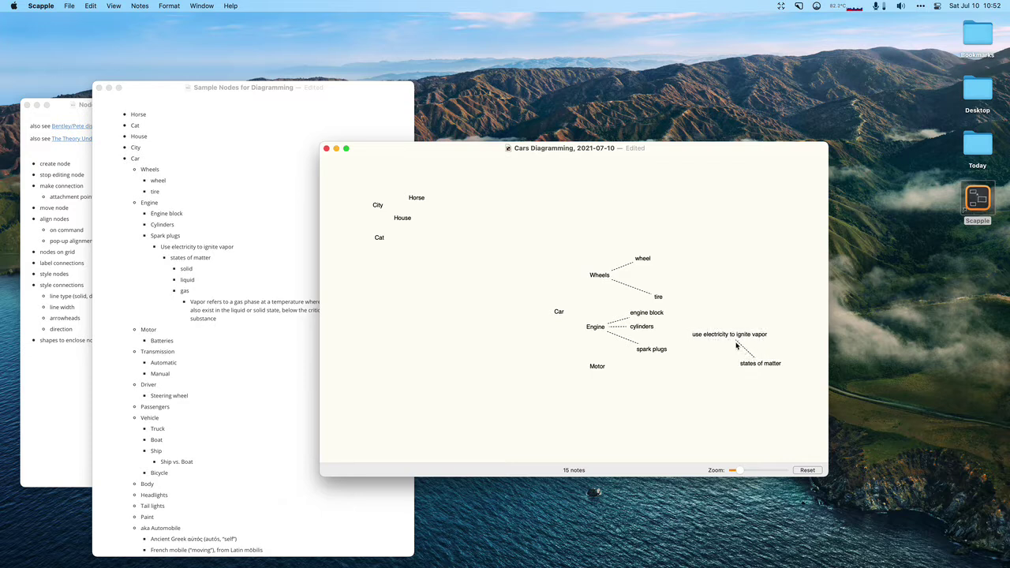
click(756, 365)
Copy the Vapor definition paragraph from the Typora outline
click(246, 314)
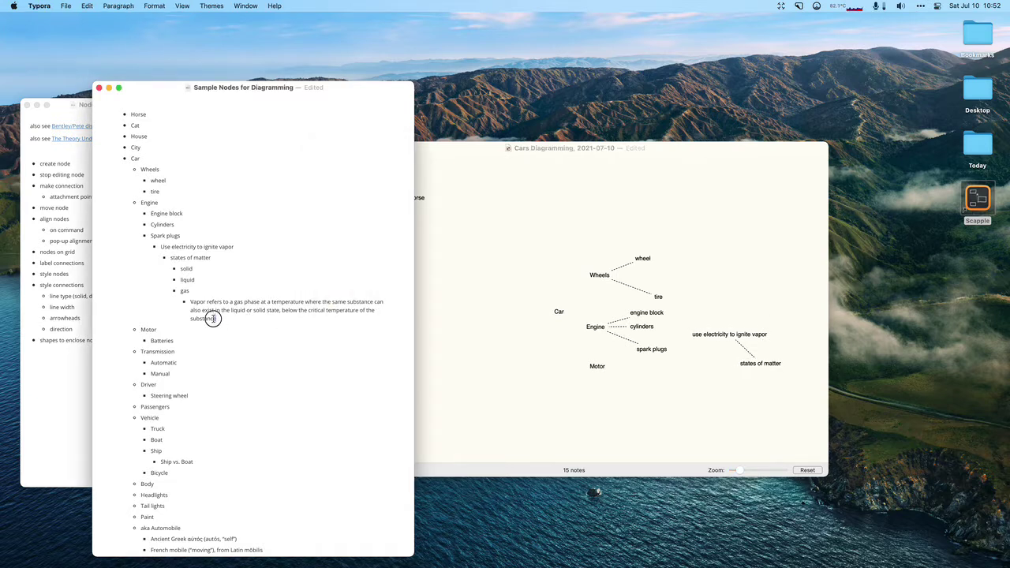
drag(215, 319, 191, 301)
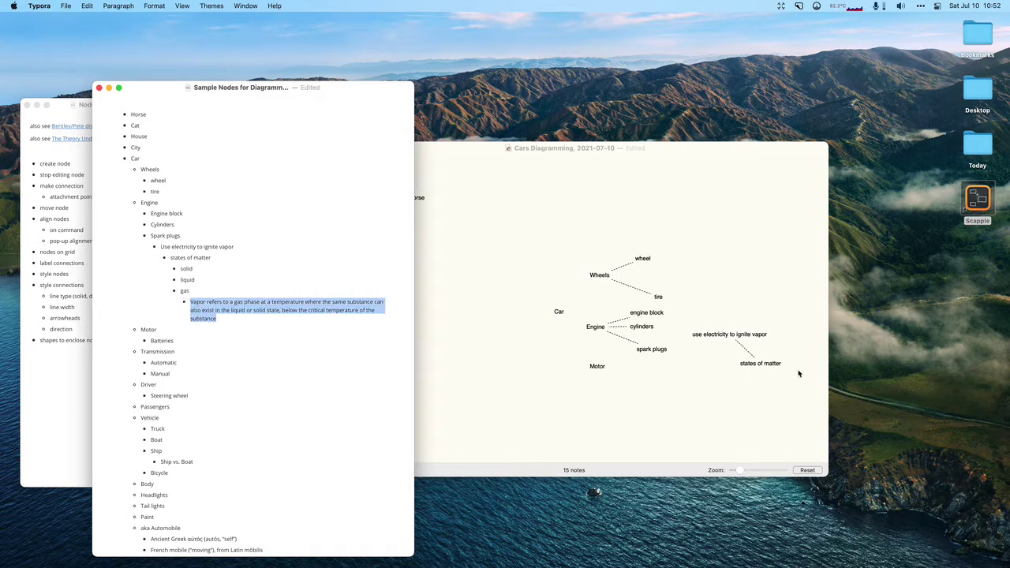
click(824, 363)
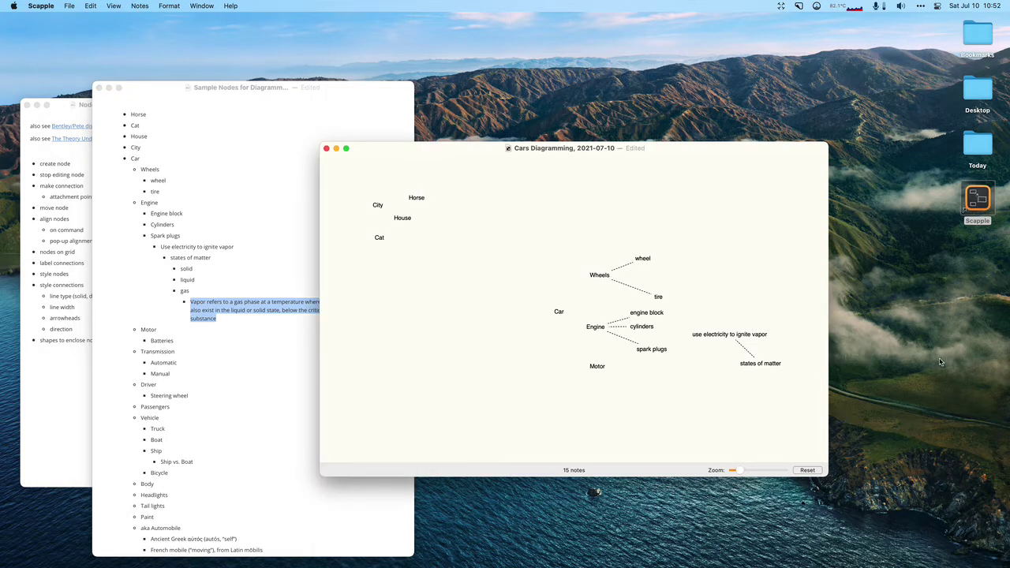
Paste the Vapor definition into a new note, removing its bullet and trailing blank line
drag(827, 359, 927, 355)
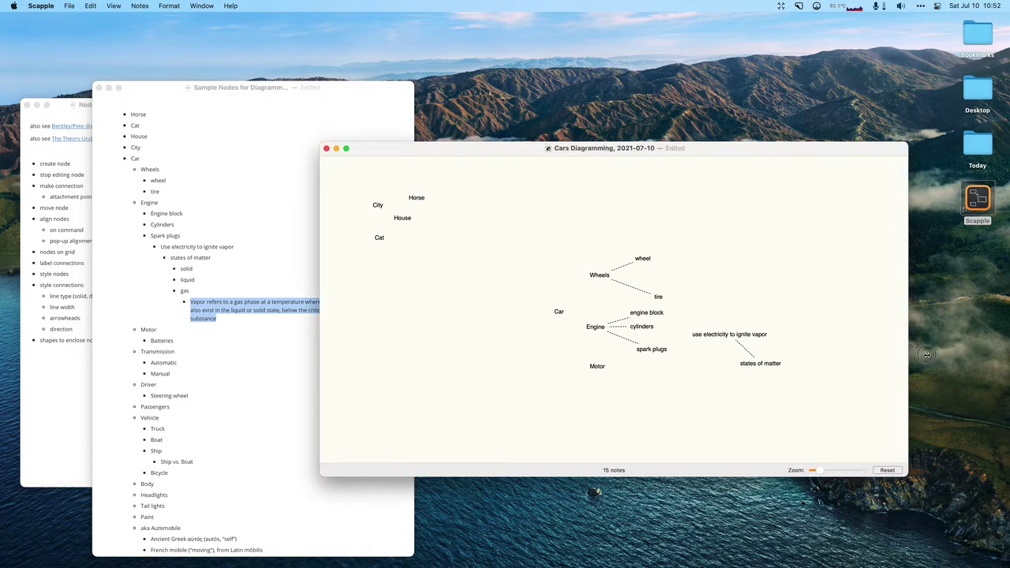
double_click(835, 350)
text(• Vapor refers to a gas phase at a temperature where the same substance can also exist in the liquid or solid state, below the critical temperature of the substance)
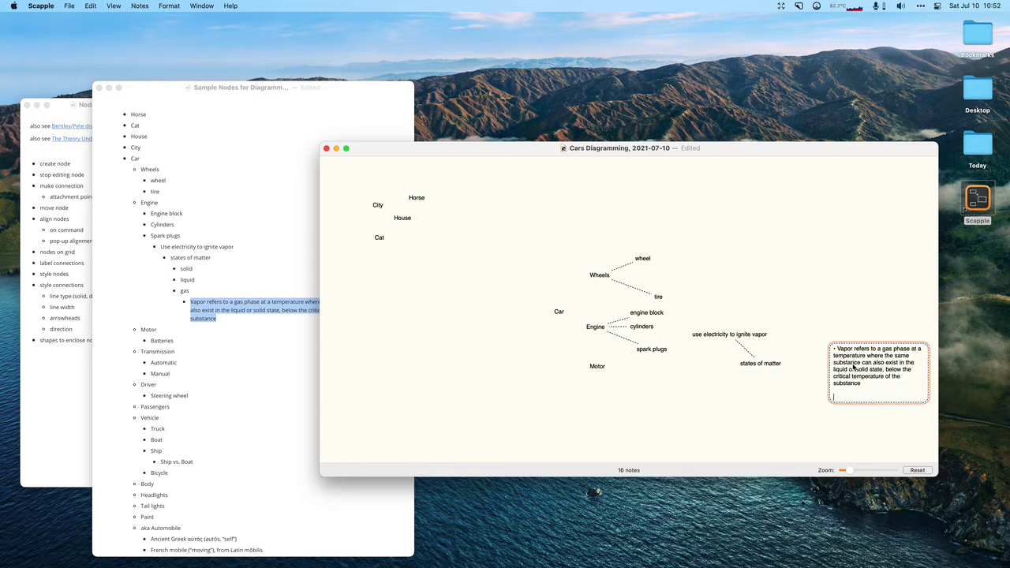
key(BackSpace)
key(super+Up)
key(Delete)
key(Delete)
key(Delete)
key(Delete)
click(799, 399)
Position the Vapor definition note beside states of matter and link them
drag(891, 387, 770, 370)
click(821, 355)
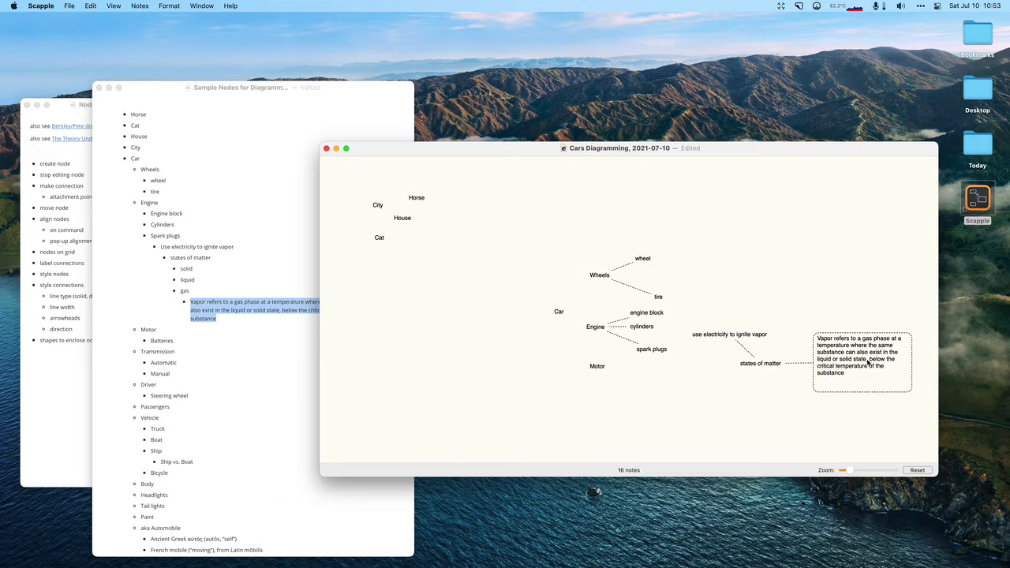
click(805, 379)
click(760, 367)
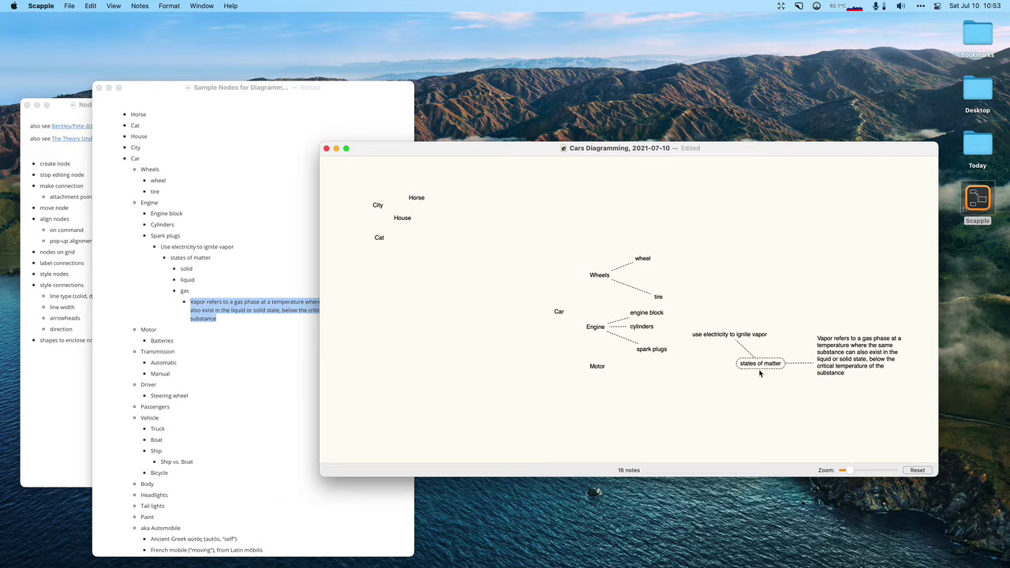
click(757, 378)
Create stacked notes 'solid', 'liquid' and 'gas' below states of matter
double_click(758, 383)
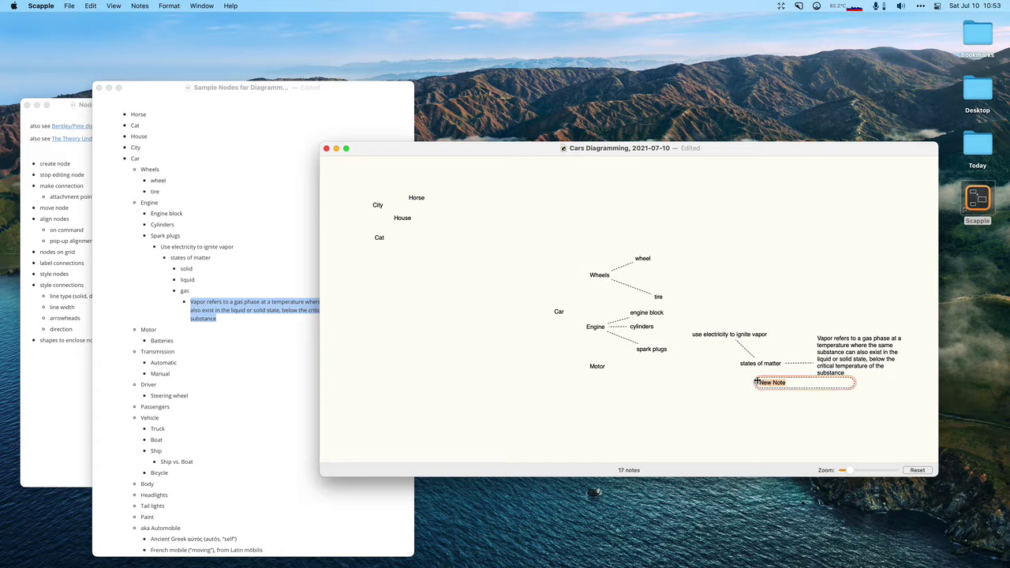
text(solid)
key(super+Return)
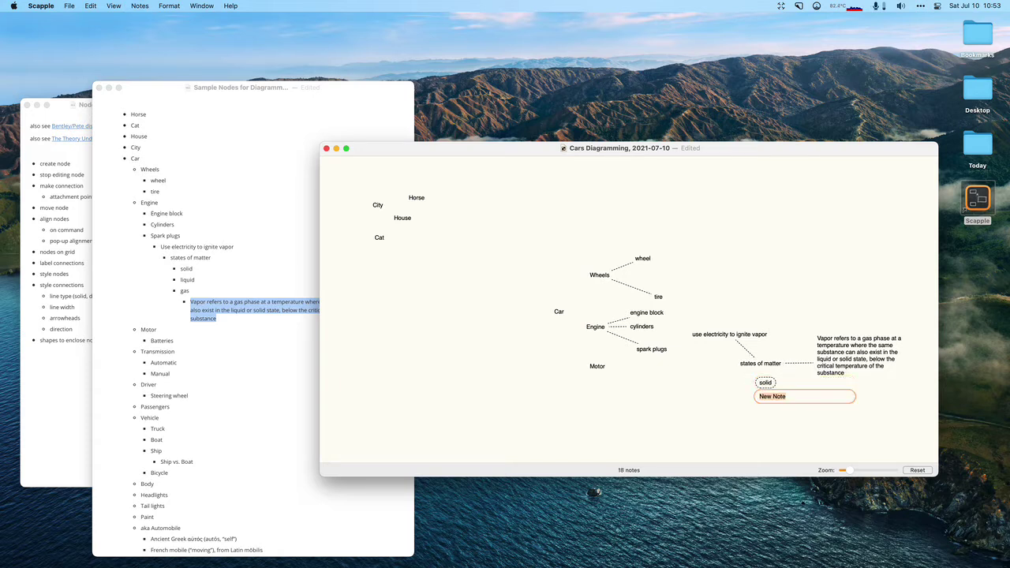
text(liquid)
key(super+Return)
text(gas)
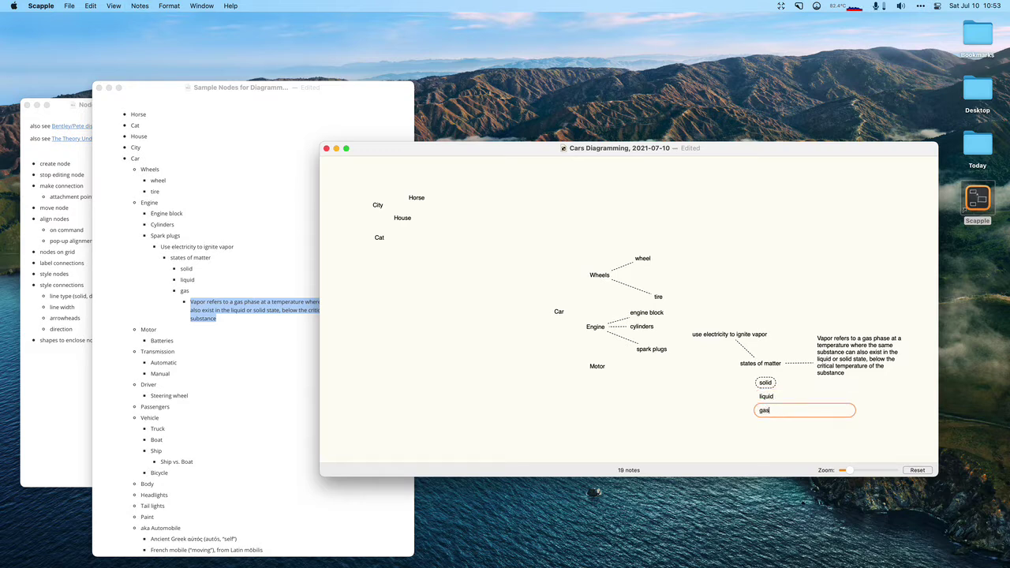
click(723, 411)
Connect solid, liquid and gas to states of matter, and link the Vapor definition to gas
mouse_move(764, 385)
mouse_down()
mouse_move(783, 386)
mouse_move(746, 364)
mouse_move(753, 370)
mouse_up()
drag(764, 411, 750, 368)
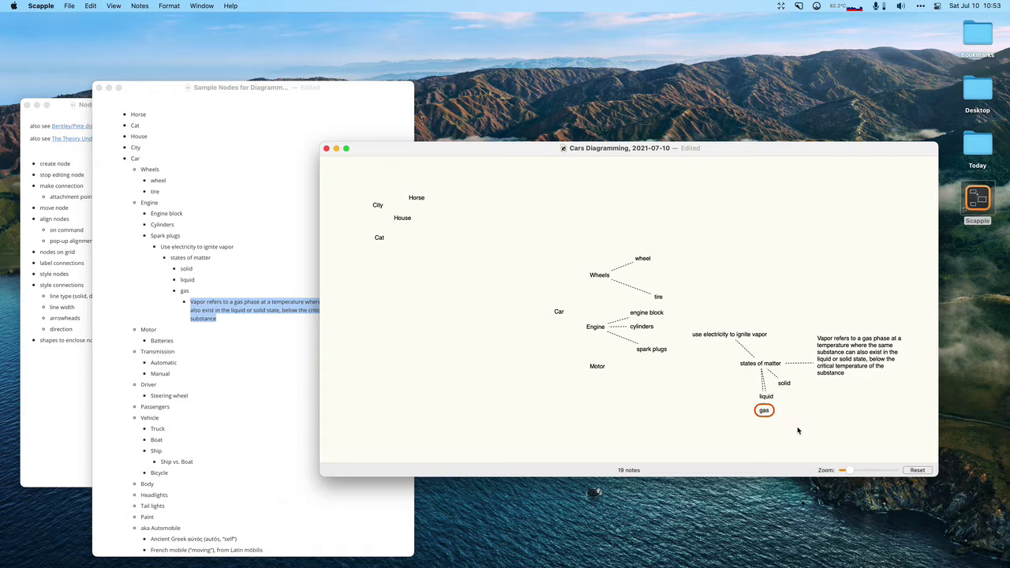
scroll(798, 430, right, 3)
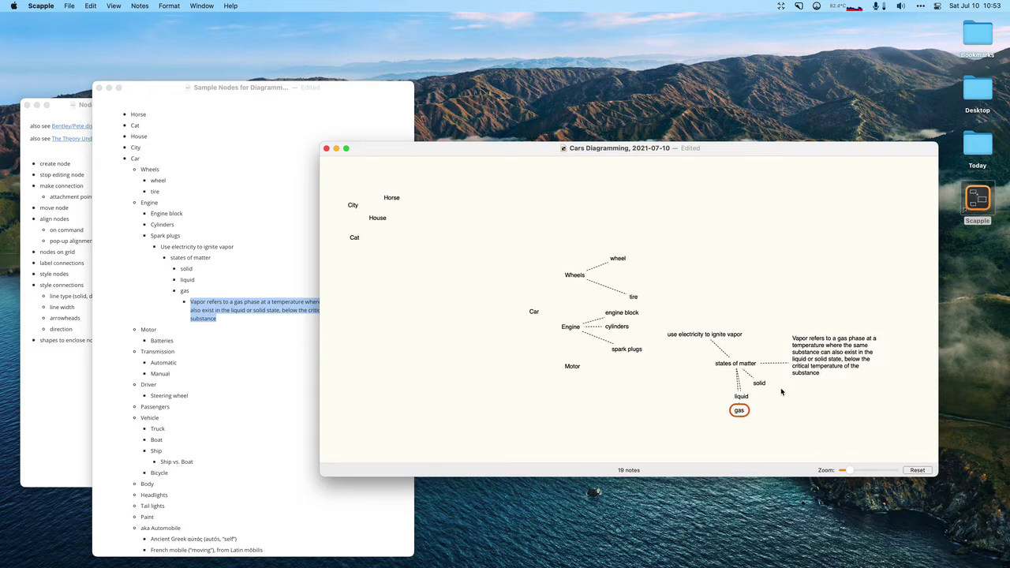
drag(816, 358, 739, 411)
drag(843, 367, 858, 401)
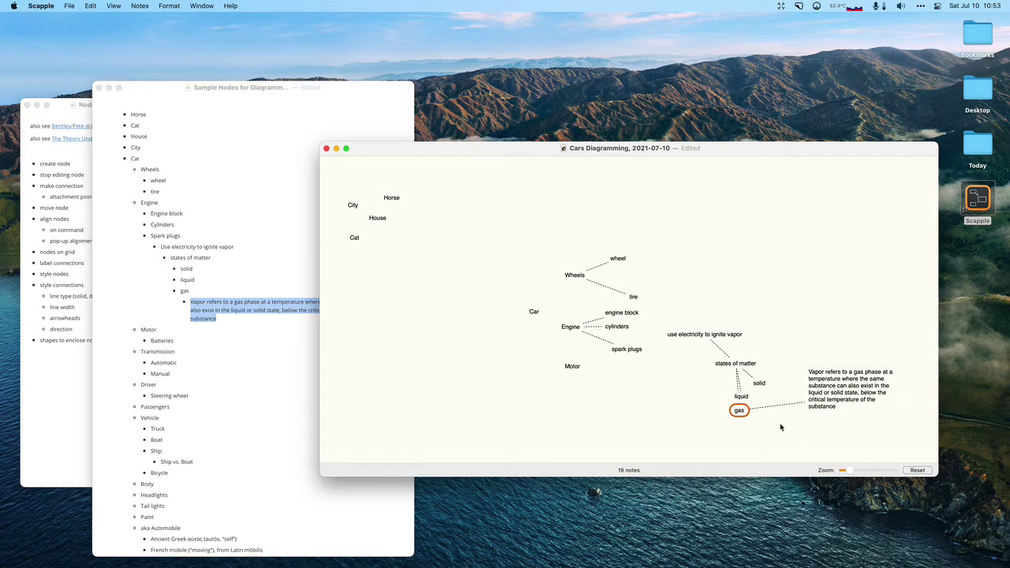
Add a 'vapor' note below gas and connect it to gas
double_click(770, 426)
text(va)
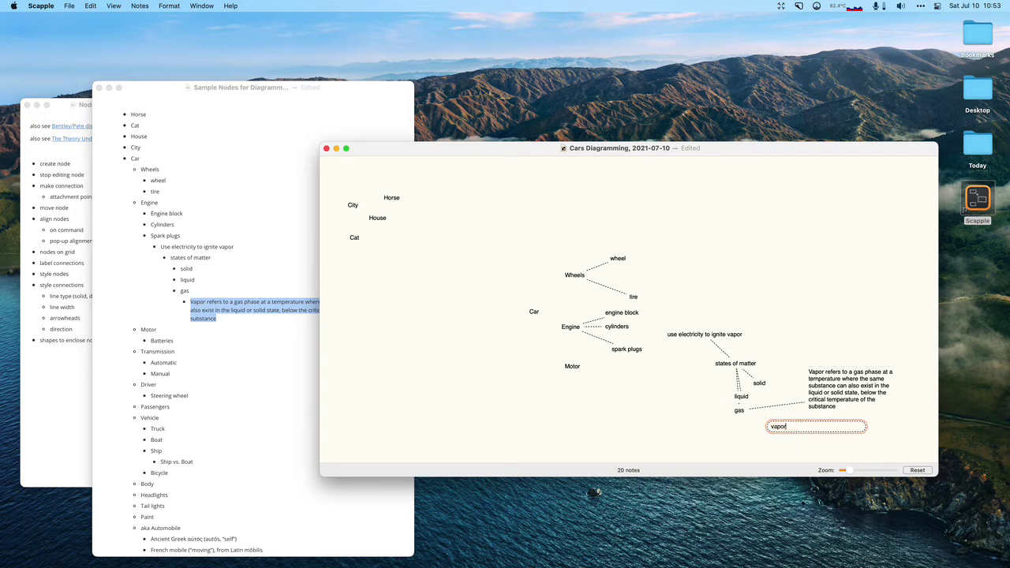
text(por)
key(Escape)
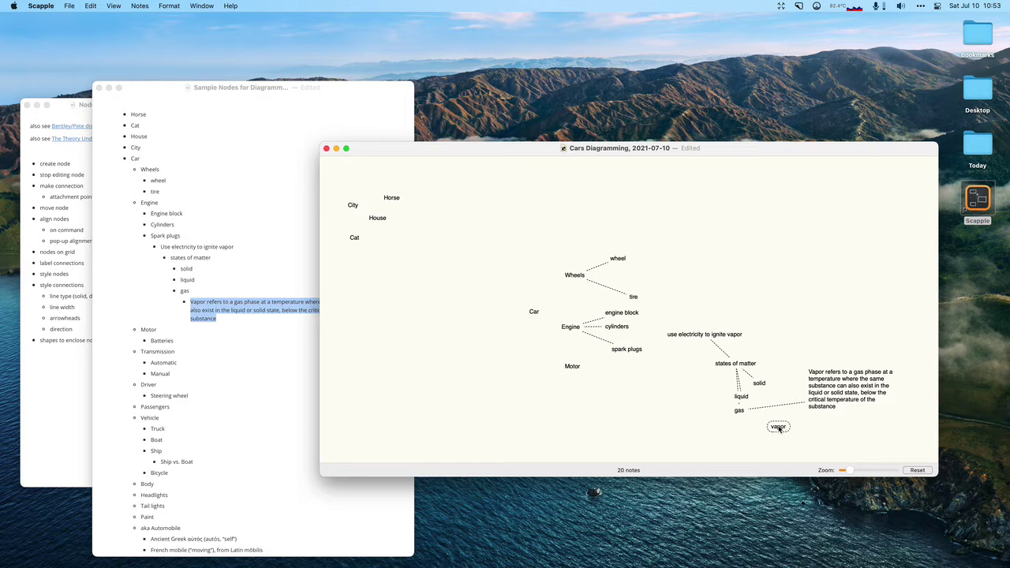
mouse_move(779, 428)
mouse_down()
mouse_move(737, 411)
mouse_move(789, 433)
mouse_up()
click(823, 405)
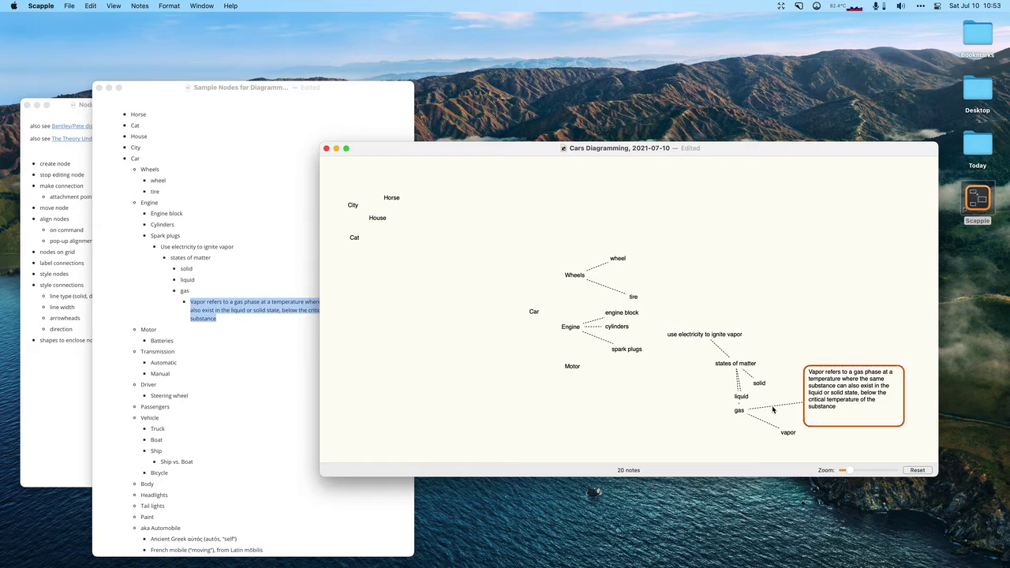
mouse_move(820, 412)
mouse_down()
mouse_move(736, 417)
mouse_move(799, 403)
mouse_move(809, 407)
mouse_move(793, 436)
mouse_move(740, 411)
mouse_move(847, 398)
mouse_move(730, 406)
mouse_move(827, 410)
mouse_up()
Rearrange the states-of-matter cluster: solid above, liquid right, gas below, Vapor definition under vapor
drag(664, 315, 888, 409)
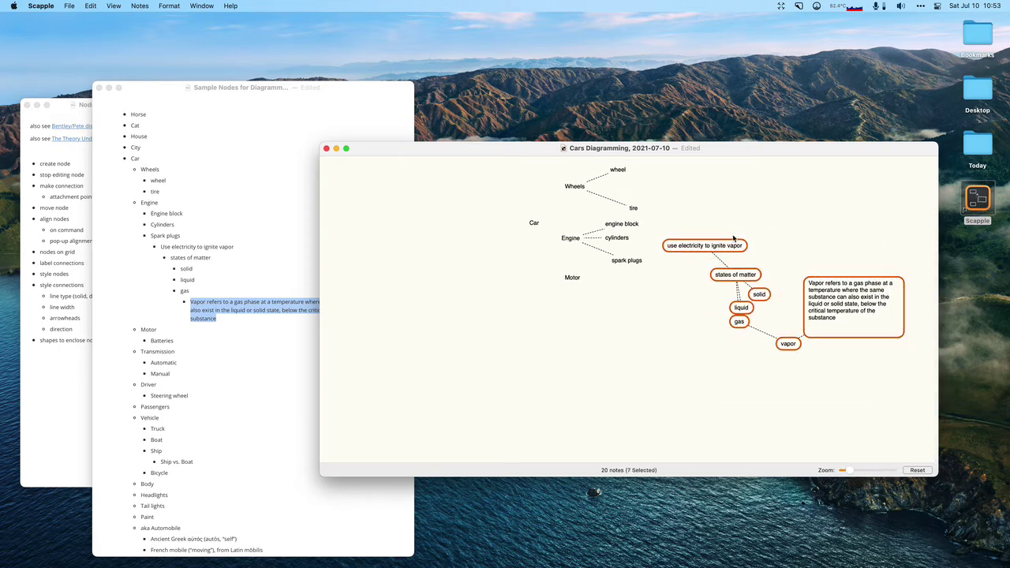
drag(733, 239, 746, 198)
click(748, 374)
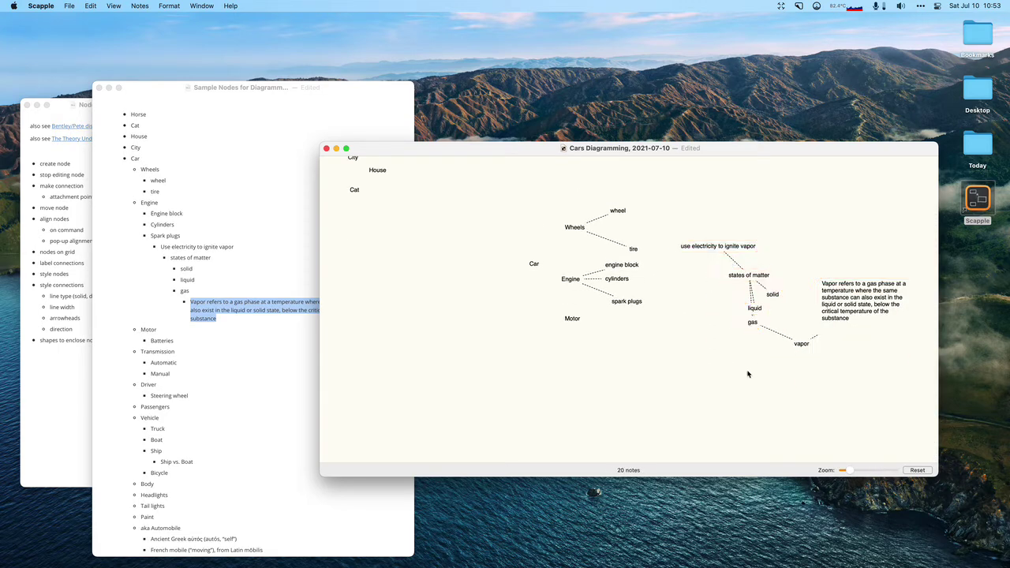
drag(754, 275, 799, 231)
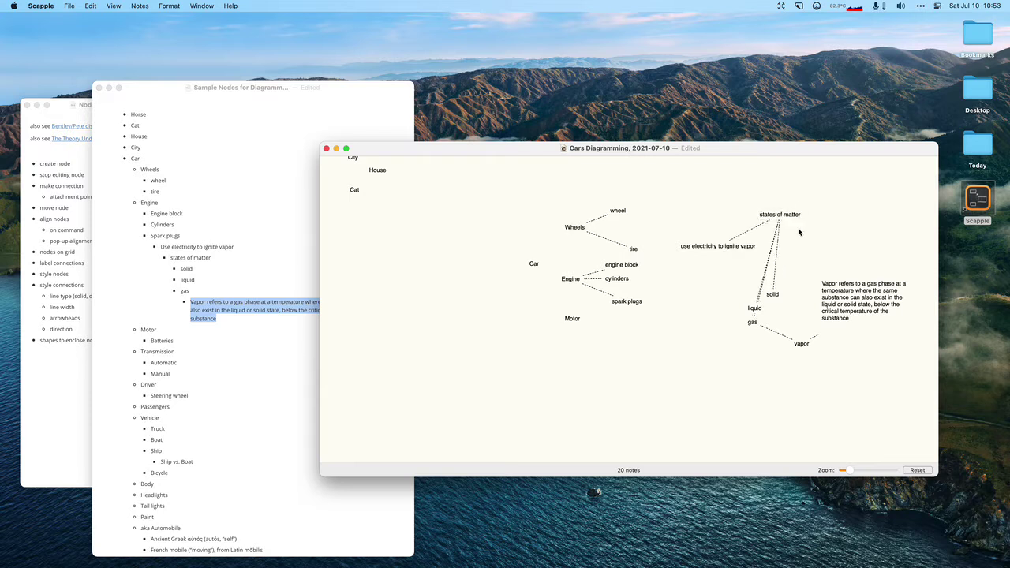
click(774, 294)
drag(826, 204, 821, 191)
drag(758, 307, 829, 224)
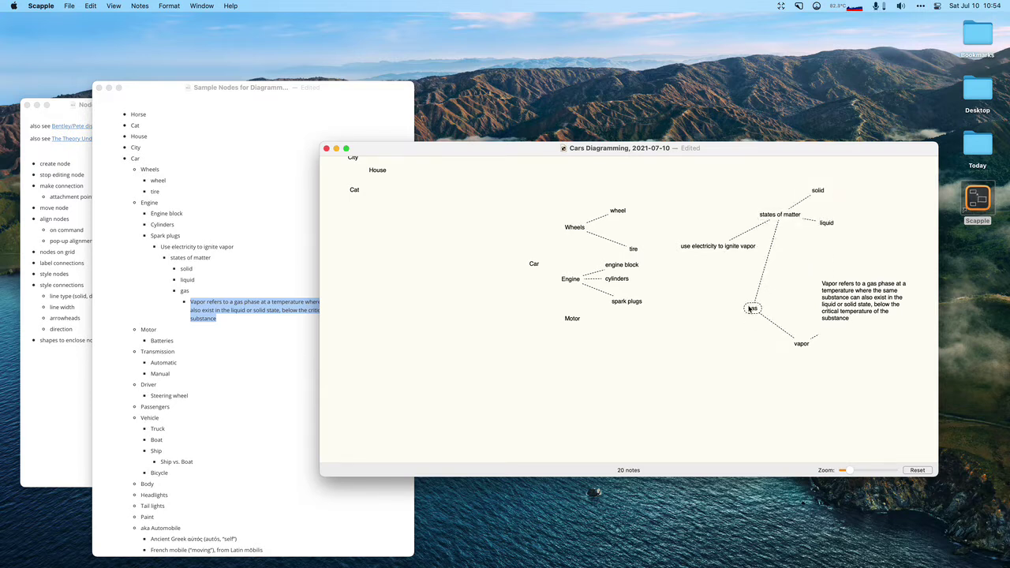
drag(751, 308, 796, 259)
drag(851, 310, 823, 289)
click(772, 352)
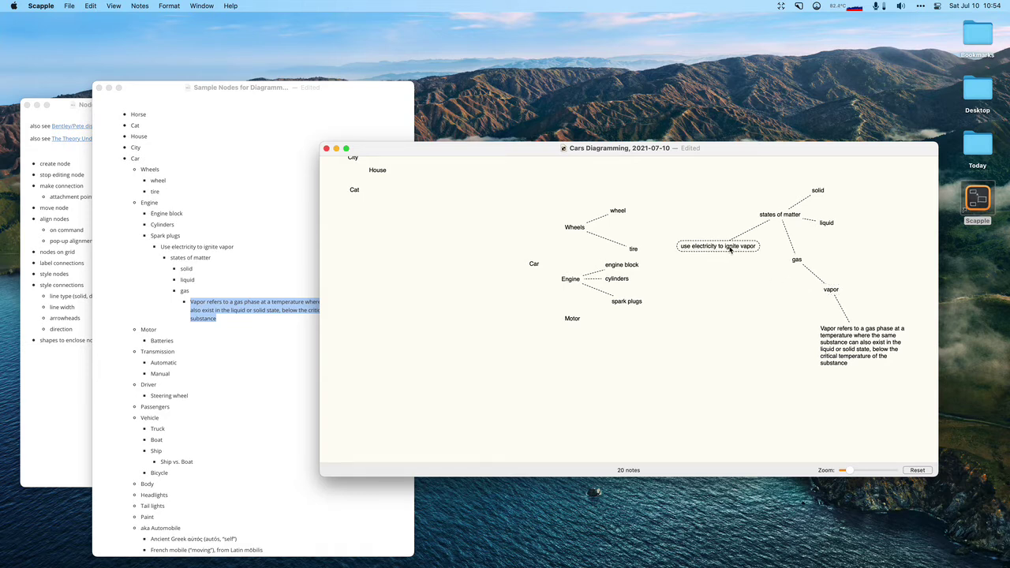
Connect the 'use electricity to ignite vapor' note to spark plugs and place it alongside
click(711, 280)
drag(718, 247, 626, 299)
drag(732, 247, 734, 281)
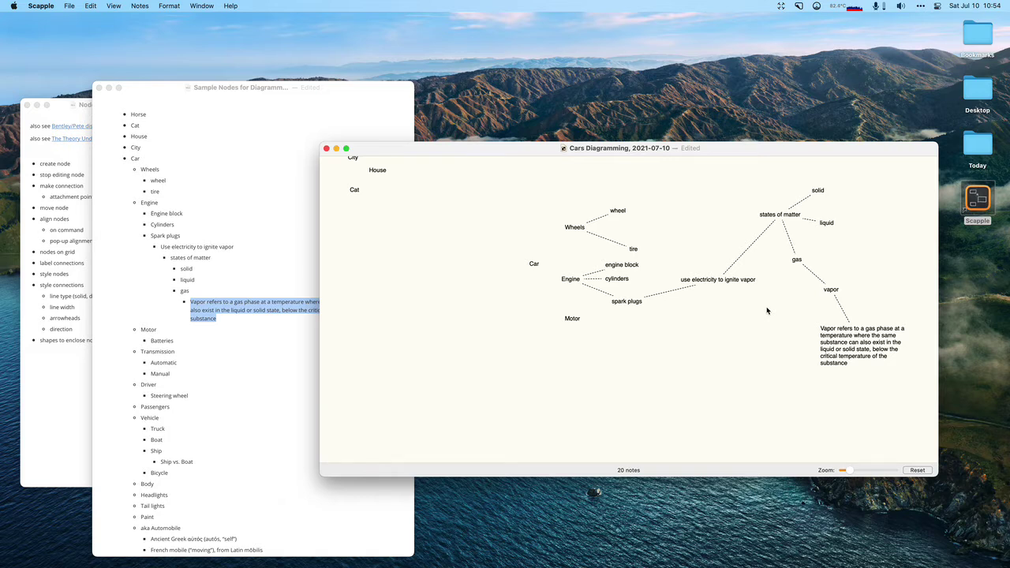
Cut 'to ignite vapor' from the ignite note and paste it into a new separate note
click(675, 275)
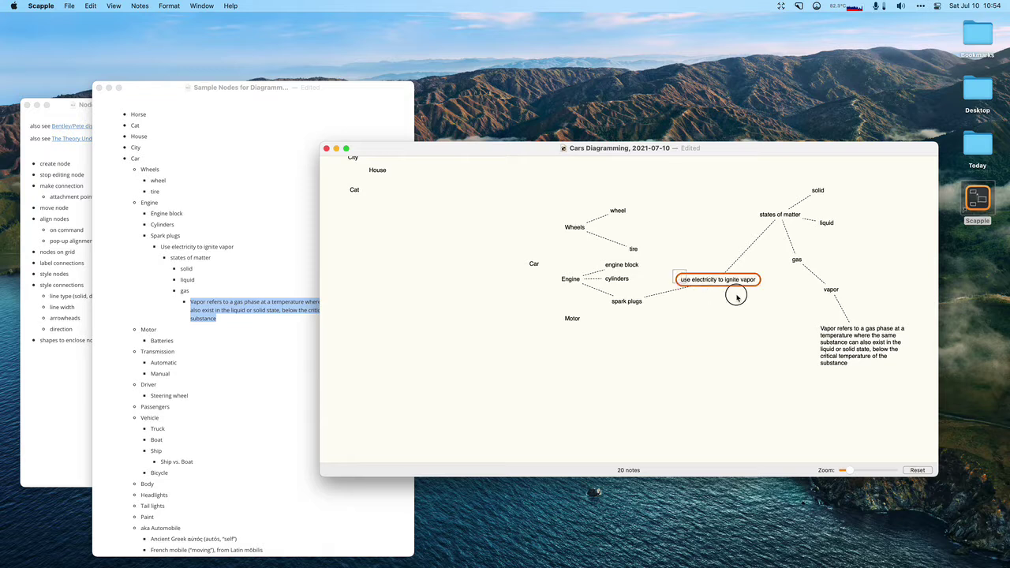
click(760, 299)
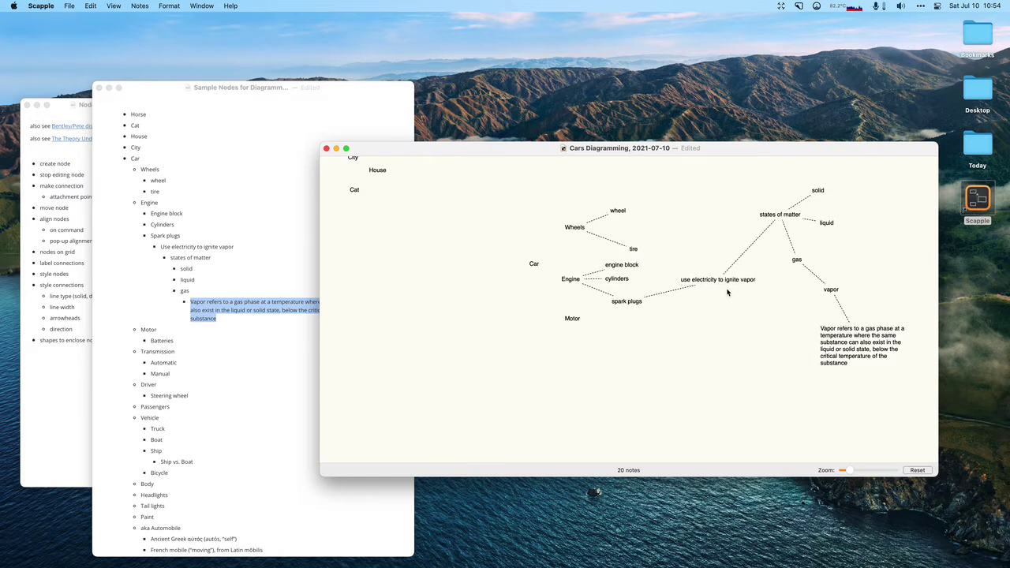
drag(723, 285, 730, 275)
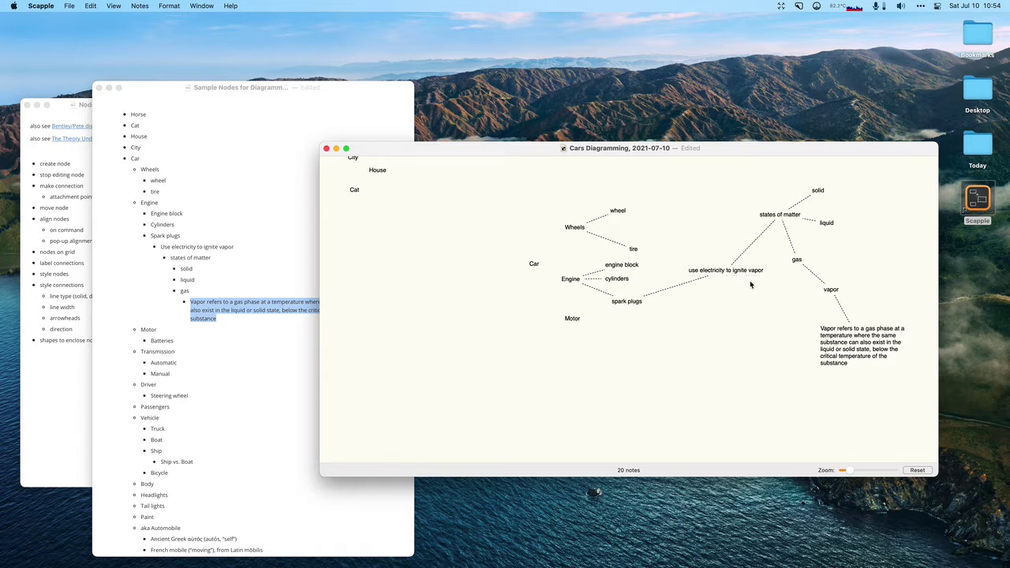
click(742, 289)
click(720, 274)
click(720, 274)
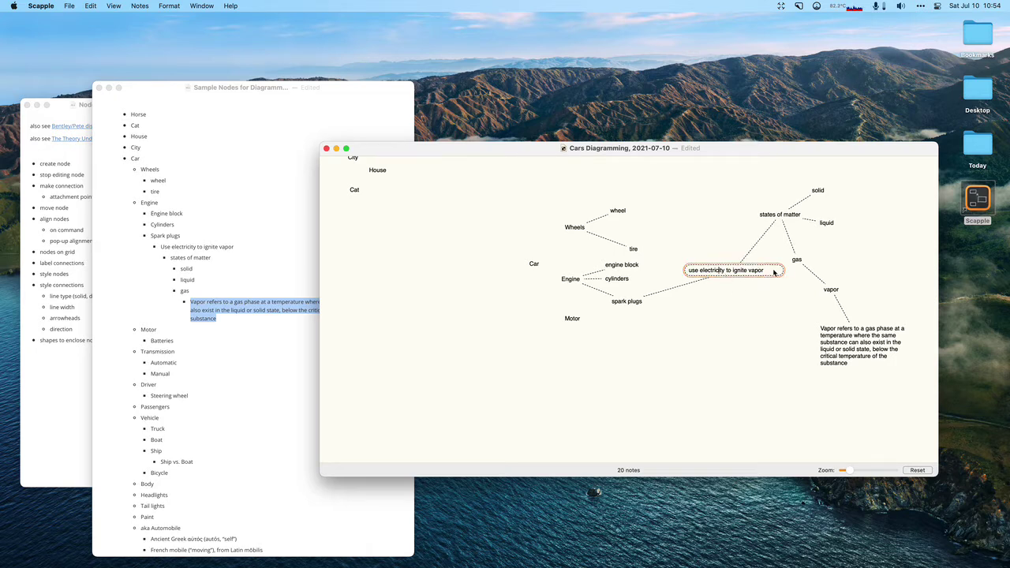
drag(774, 272, 726, 273)
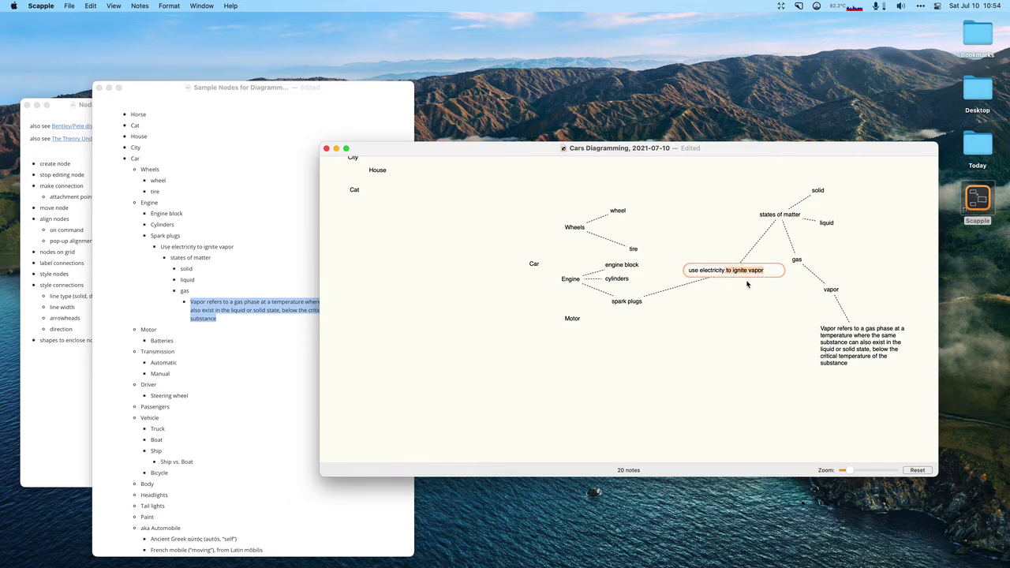
key(super+x)
click(746, 300)
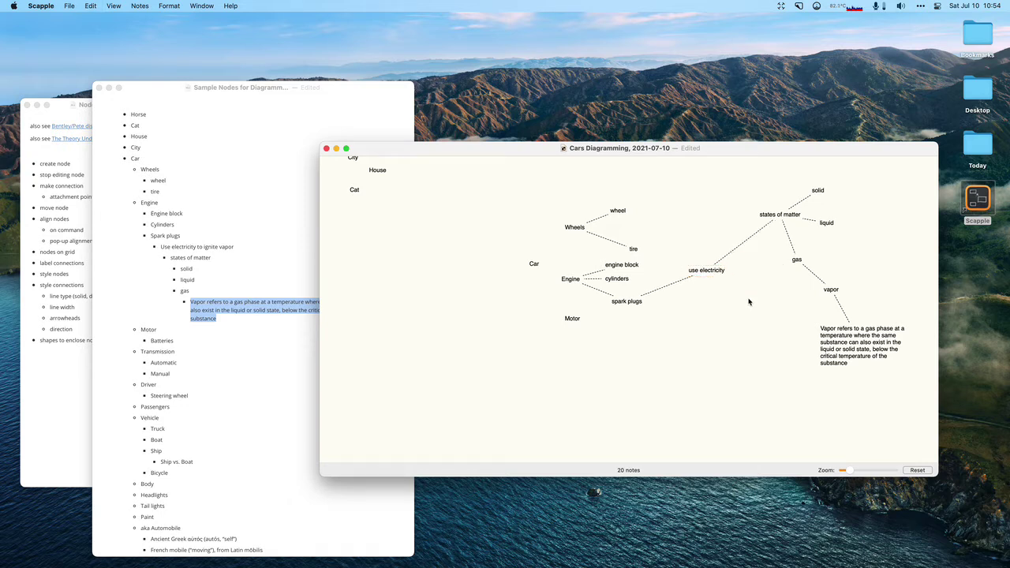
double_click(752, 302)
key(super+v)
click(709, 292)
Delete 'use' so the original note reads just 'electricity'
click(706, 272)
double_click(704, 273)
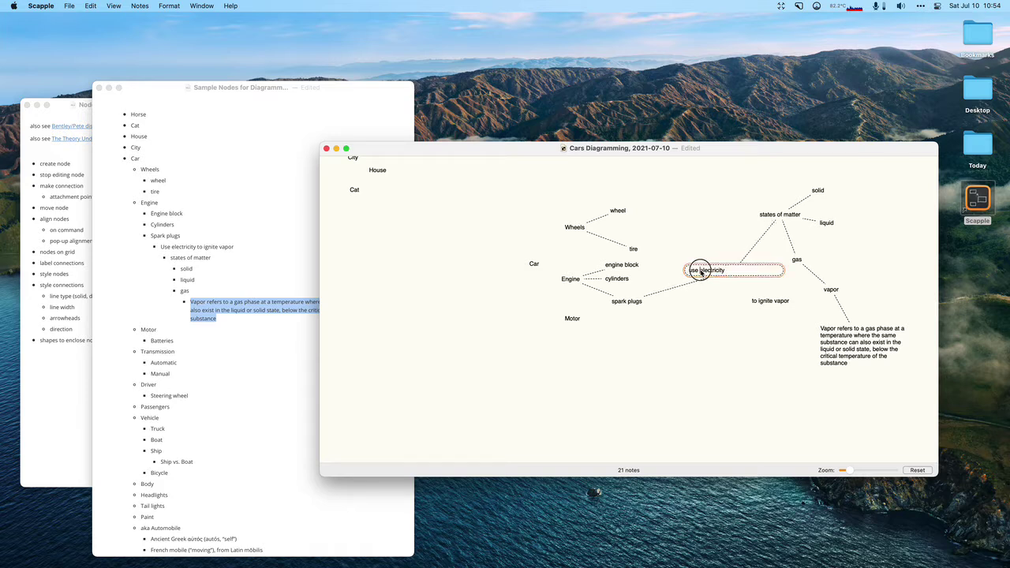
click(688, 270)
key(Delete)
key(Delete)
key(Delete)
key(Delete)
click(721, 303)
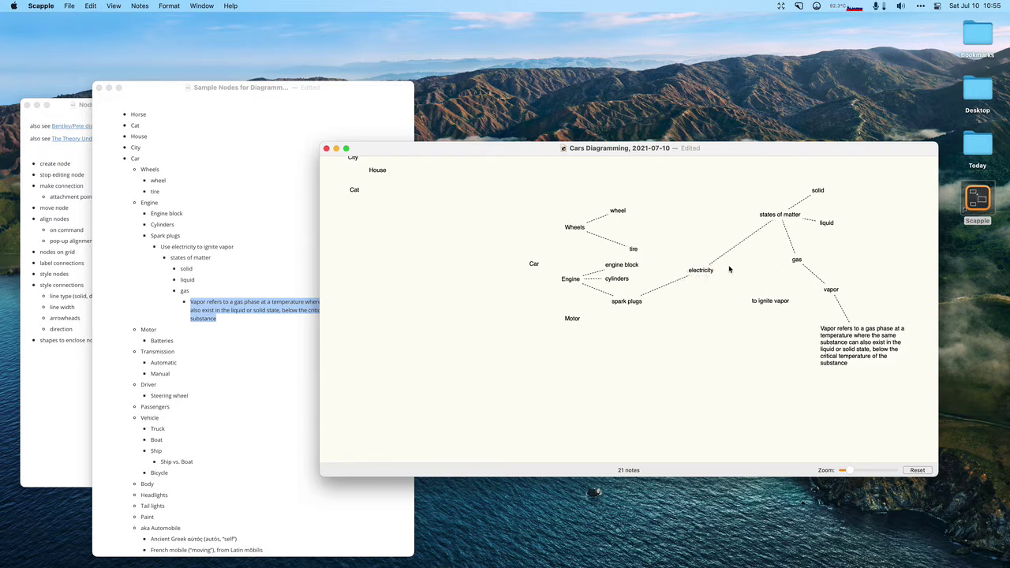
drag(728, 267, 632, 311)
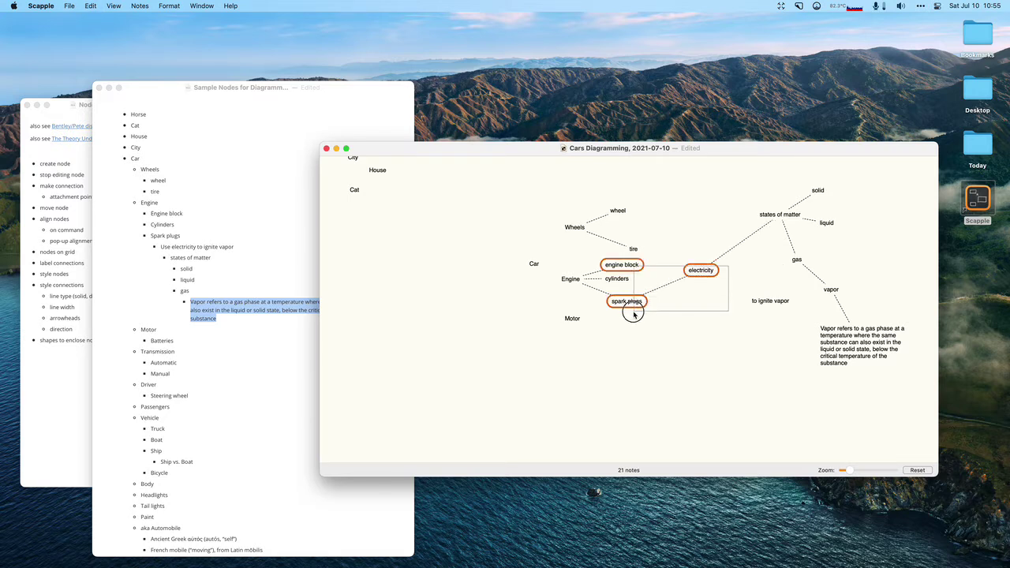
Give the dashed link between spark plugs and electricity the connection label 'use'
super+click(626, 265)
right_click(668, 288)
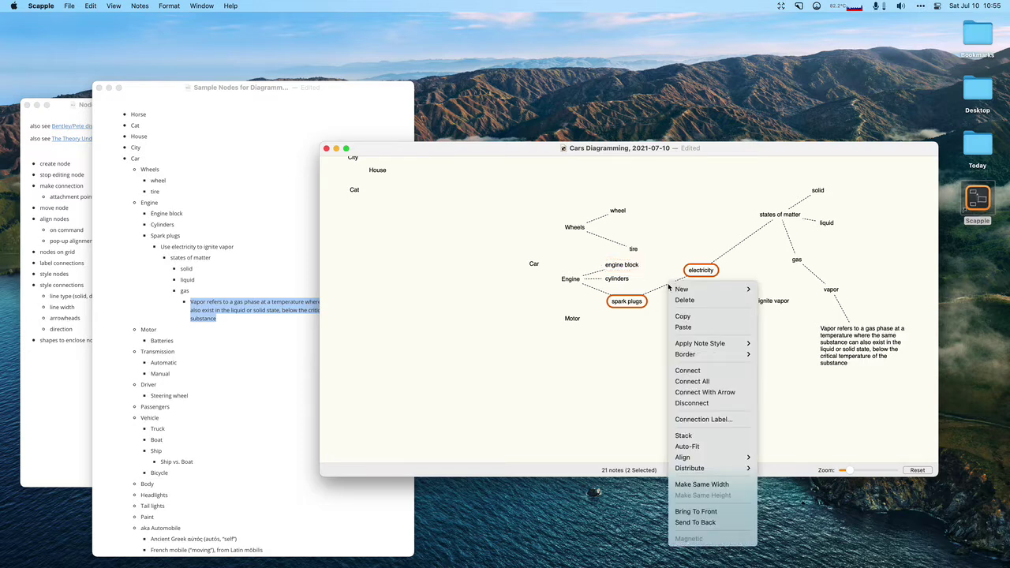
right_click(707, 267)
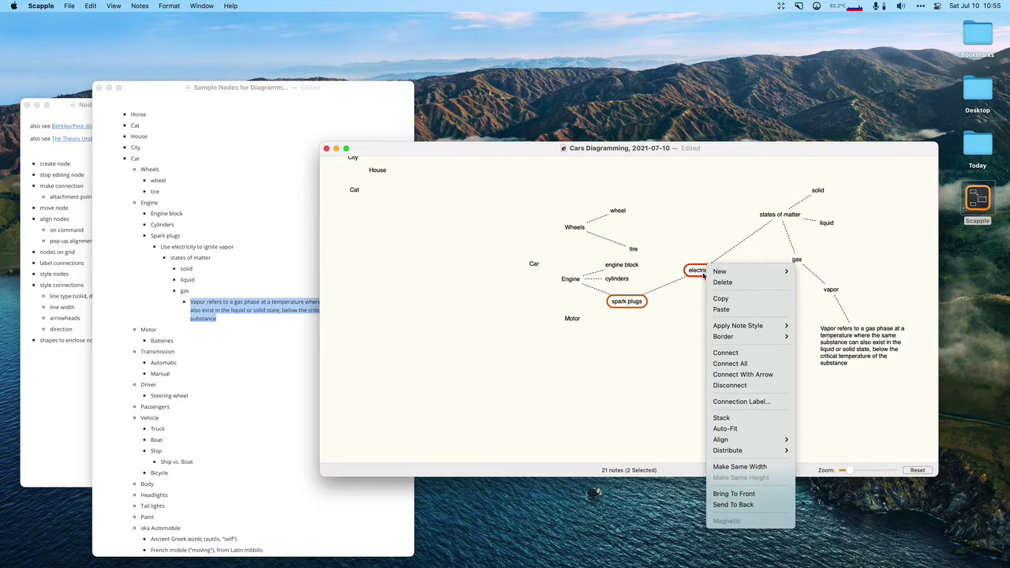
click(739, 402)
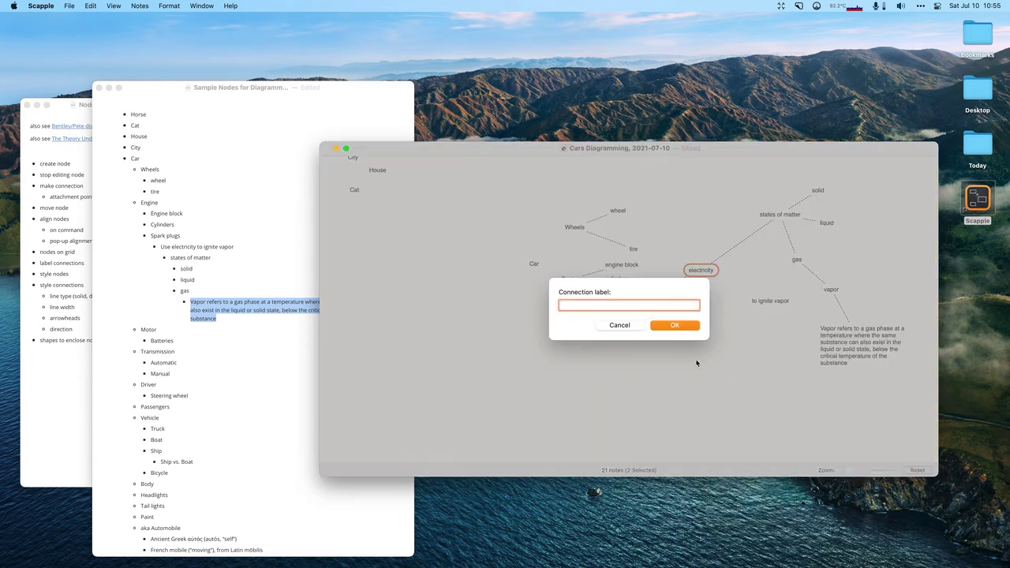
text(use)
click(677, 319)
key(Return)
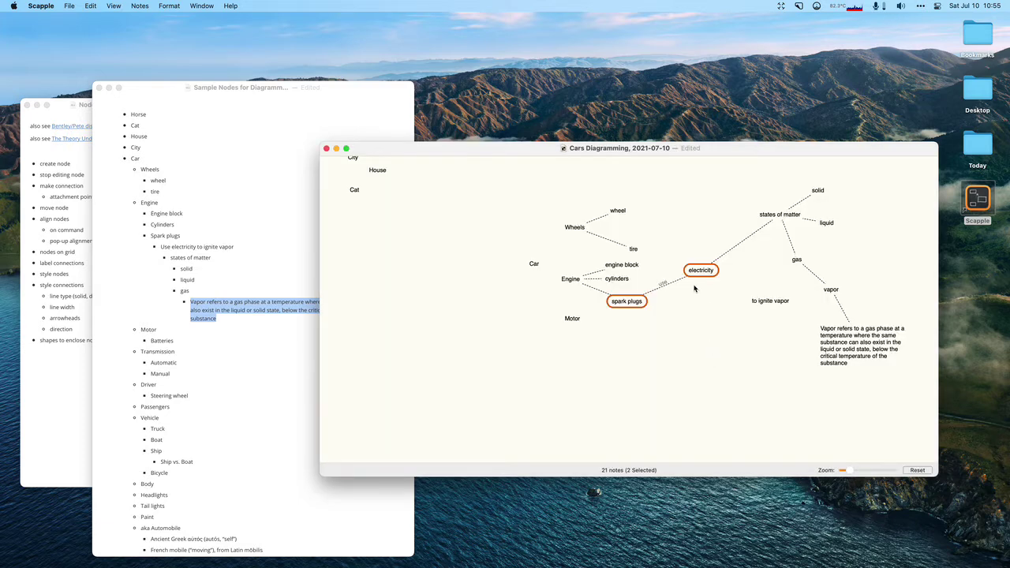
Delete the text of the 'to ignite vapor' note so the empty note is removed
click(778, 305)
click(793, 305)
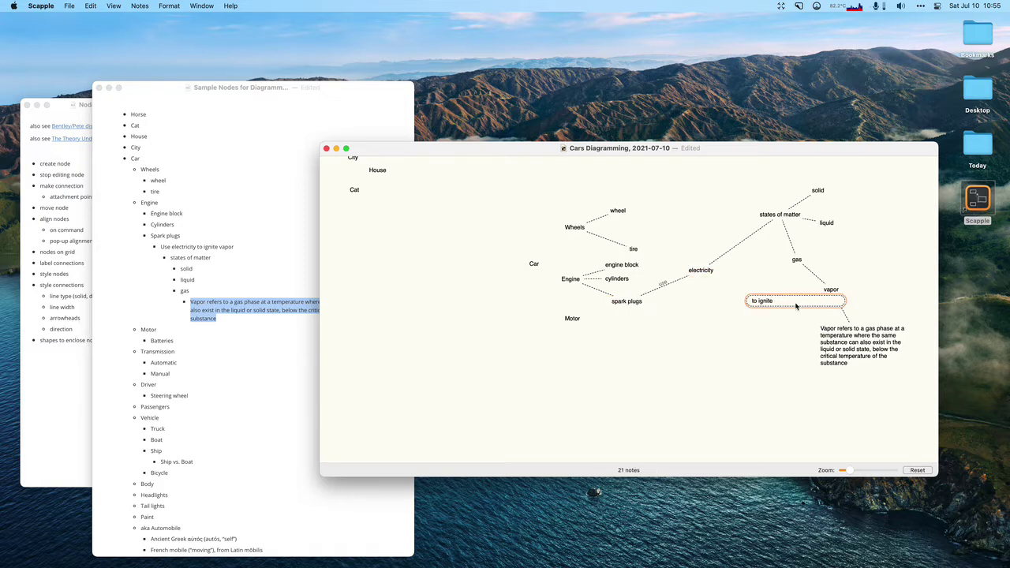
click(770, 328)
click(763, 303)
click(763, 303)
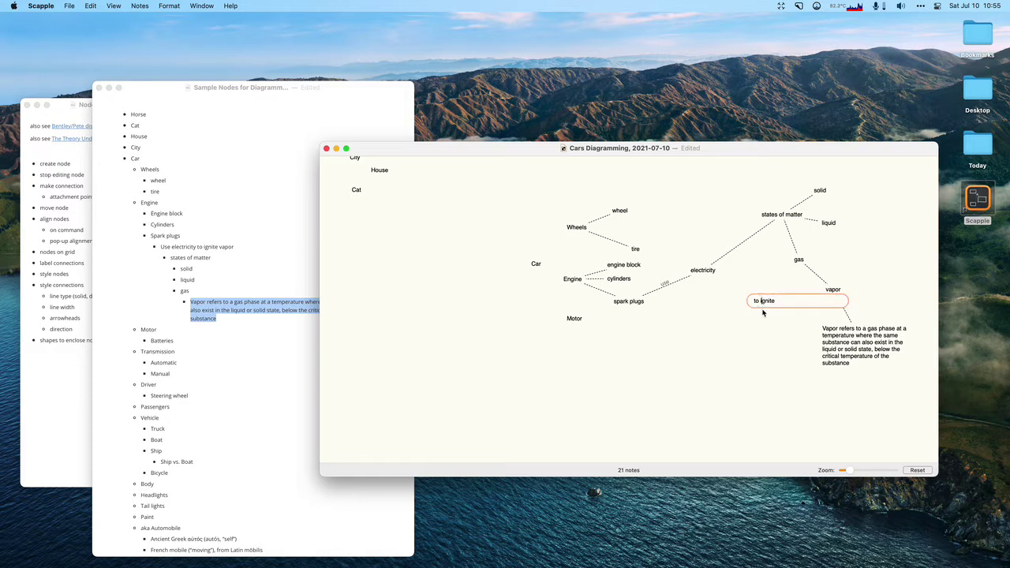
key(BackSpace)
key(BackSpace)
key(BackSpace)
key(BackSpace)
double_click(782, 300)
key(BackSpace)
key(Escape)
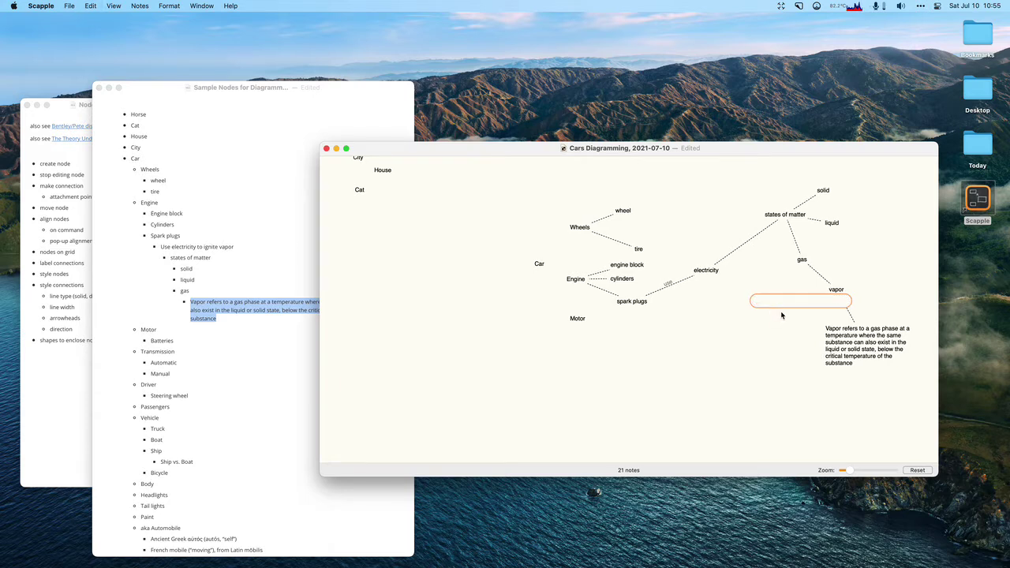
drag(804, 282, 720, 340)
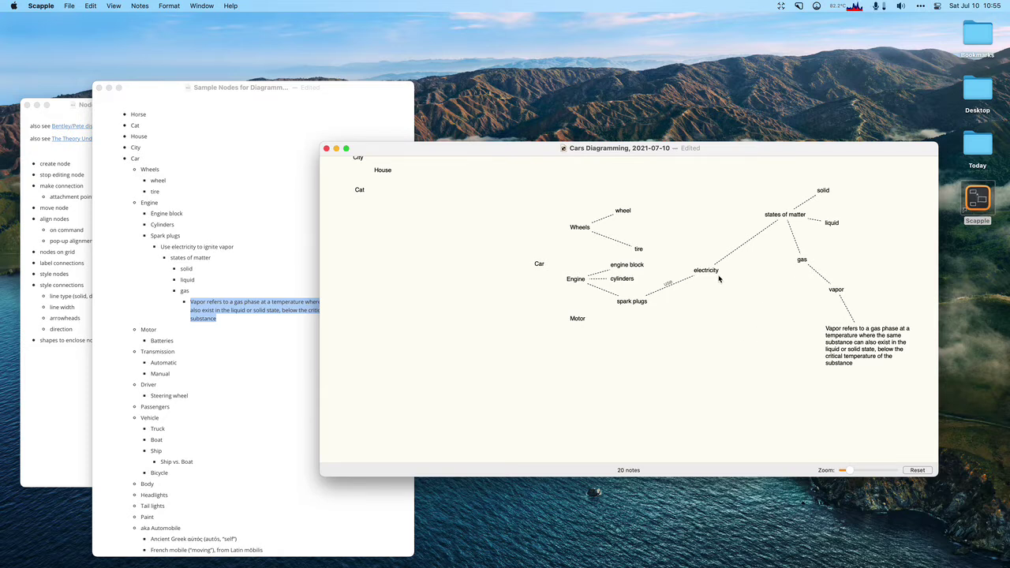
Link electricity to vapor with the label 'ignites' and move gas up and right
drag(714, 275, 834, 289)
click(715, 273)
shift+click(830, 288)
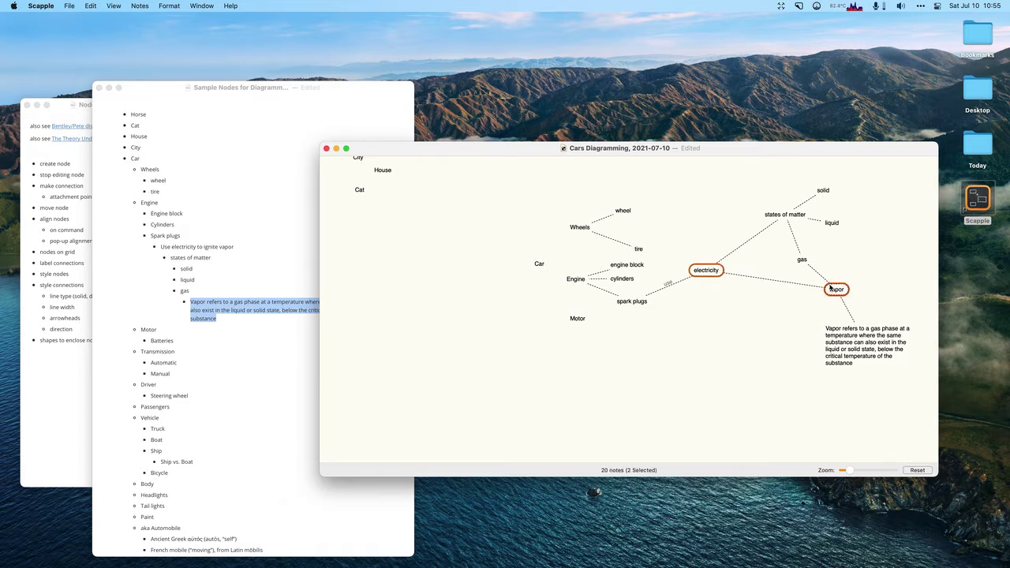
right_click(830, 288)
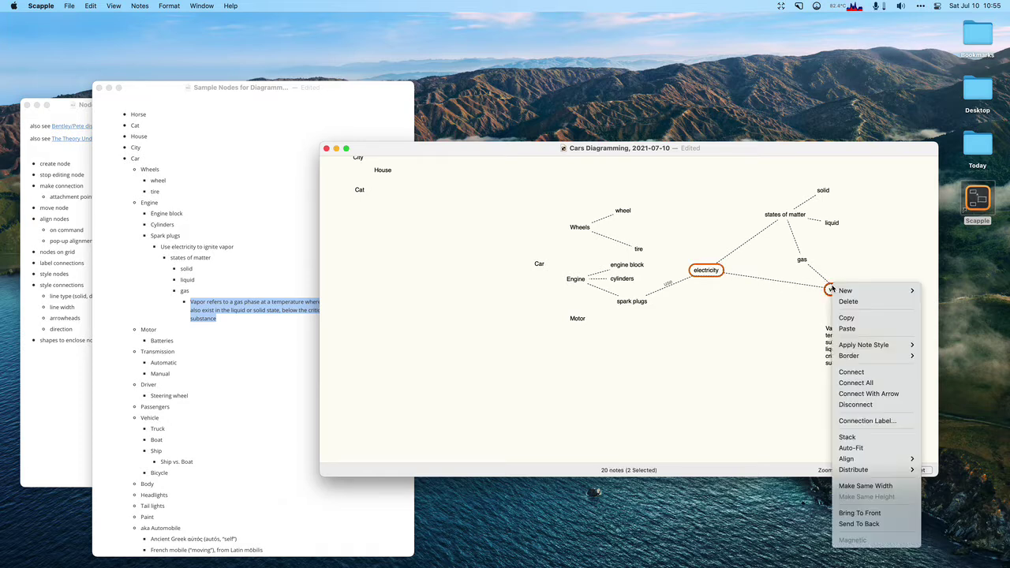
click(872, 421)
text(ignites)
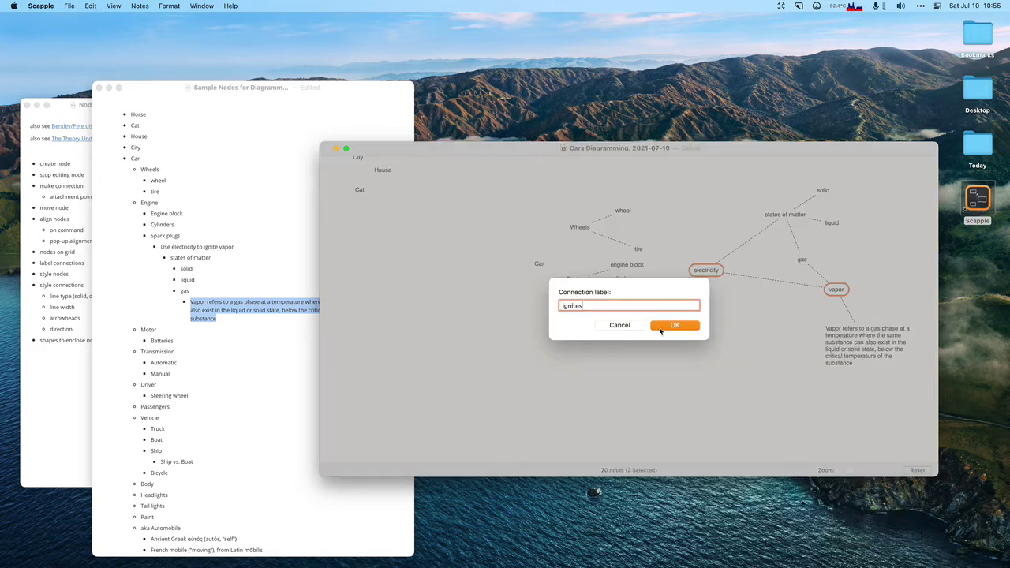
click(661, 330)
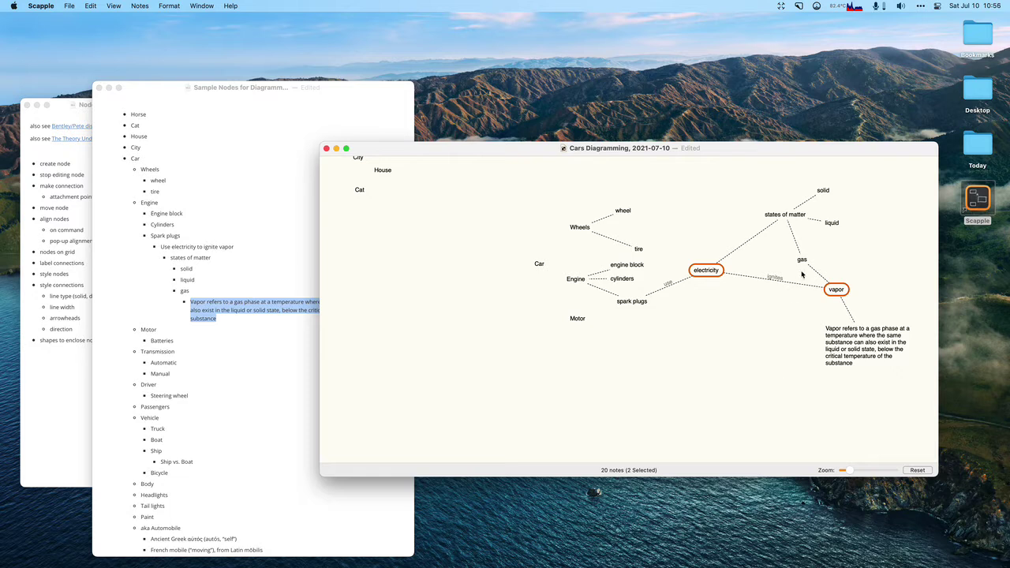
drag(815, 254, 828, 246)
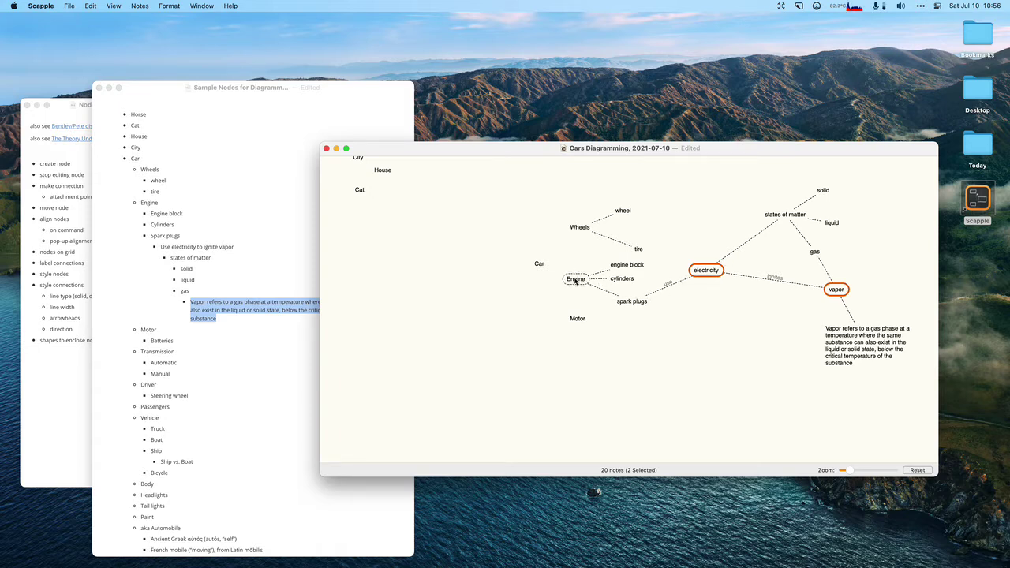
Add a batteries note below Motor and connect Motor to it
double_click(604, 329)
text(batteries)
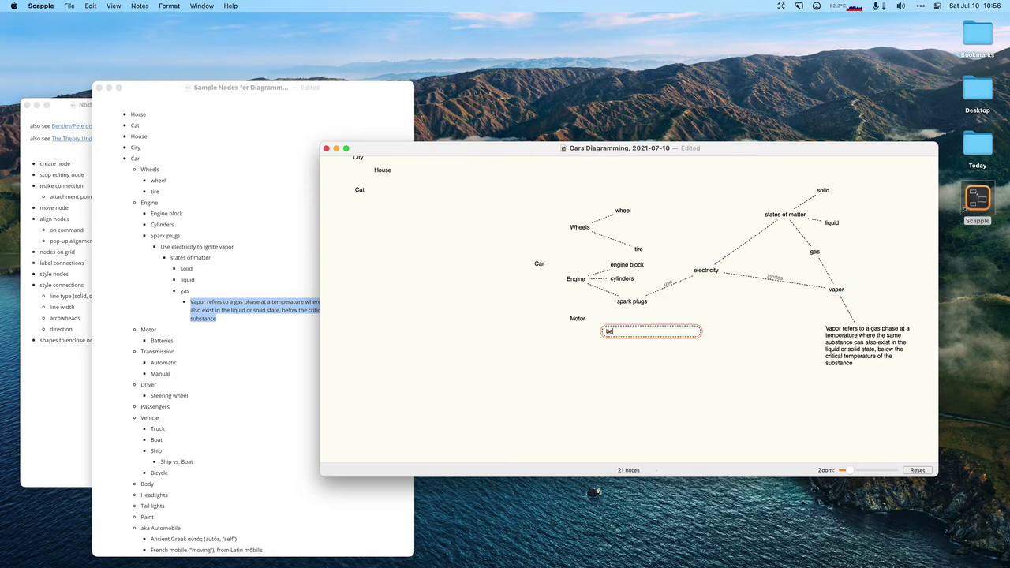
click(605, 349)
drag(618, 333, 631, 341)
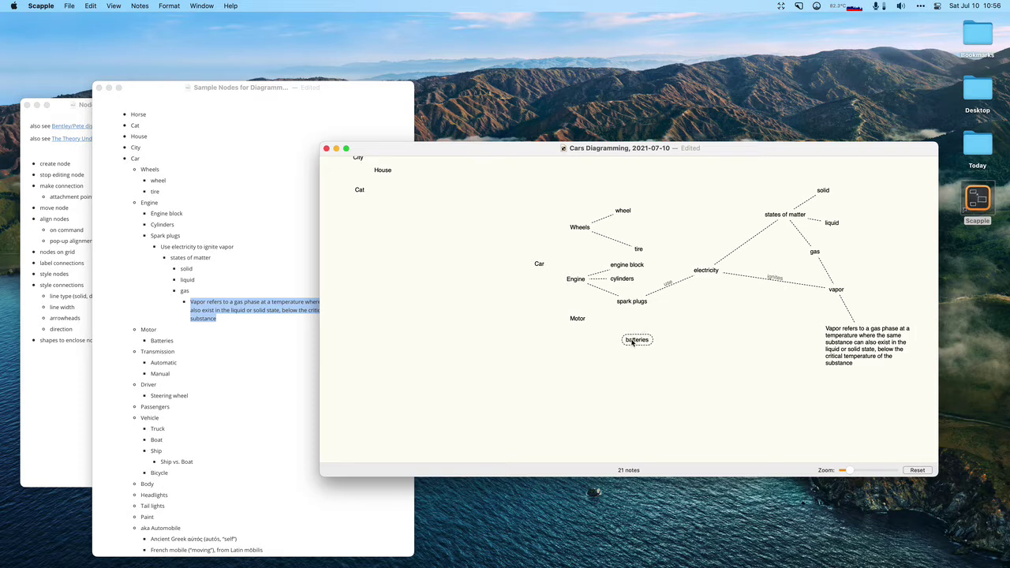
click(575, 320)
drag(576, 319, 633, 340)
Label the Motor–batteries connection 'energizes' and reposition both notes
click(577, 319)
shift+click(638, 341)
right_click(642, 342)
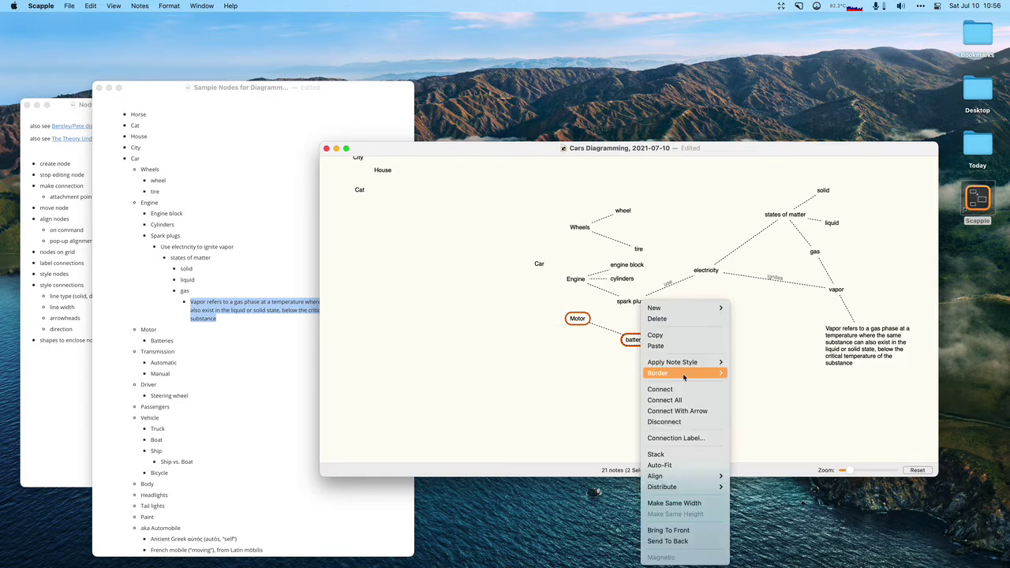
click(692, 438)
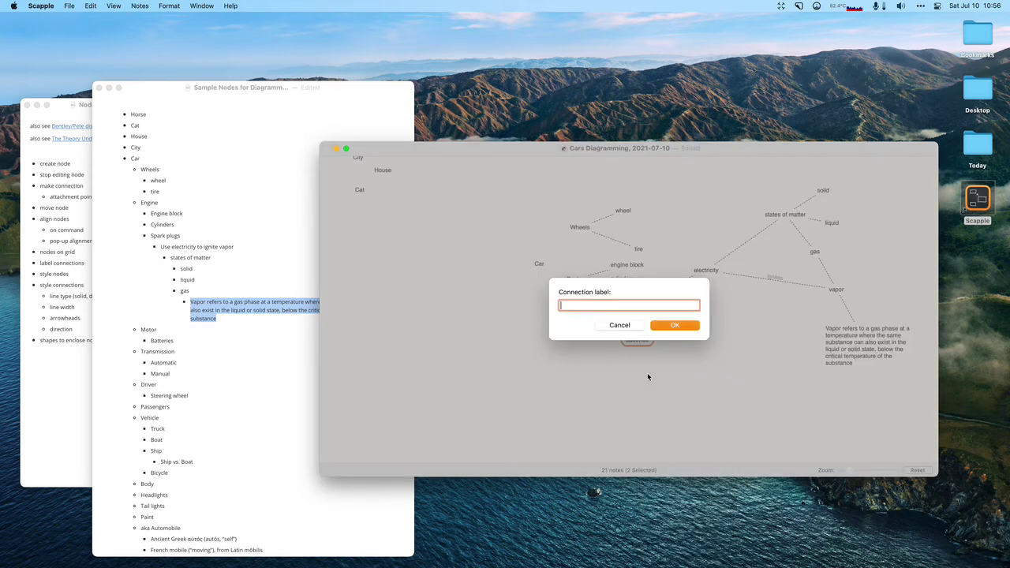
text(energizes)
key(Return)
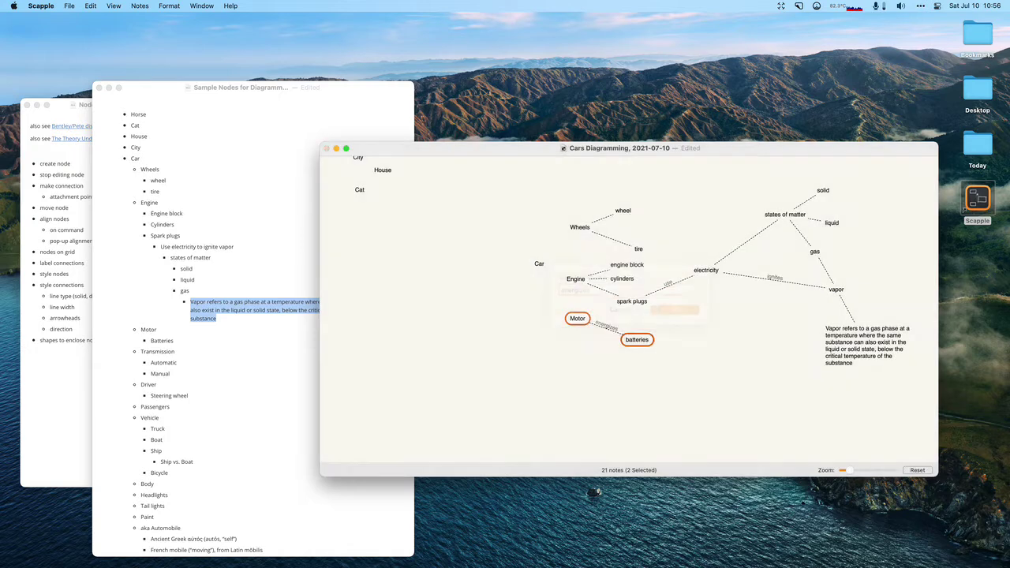
drag(647, 341, 655, 352)
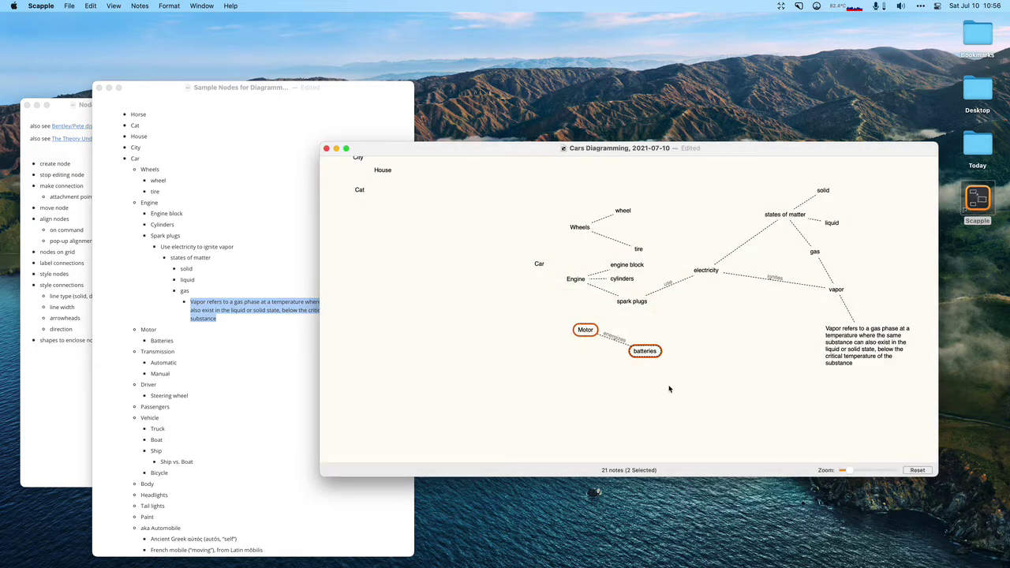
click(629, 398)
drag(585, 330, 577, 323)
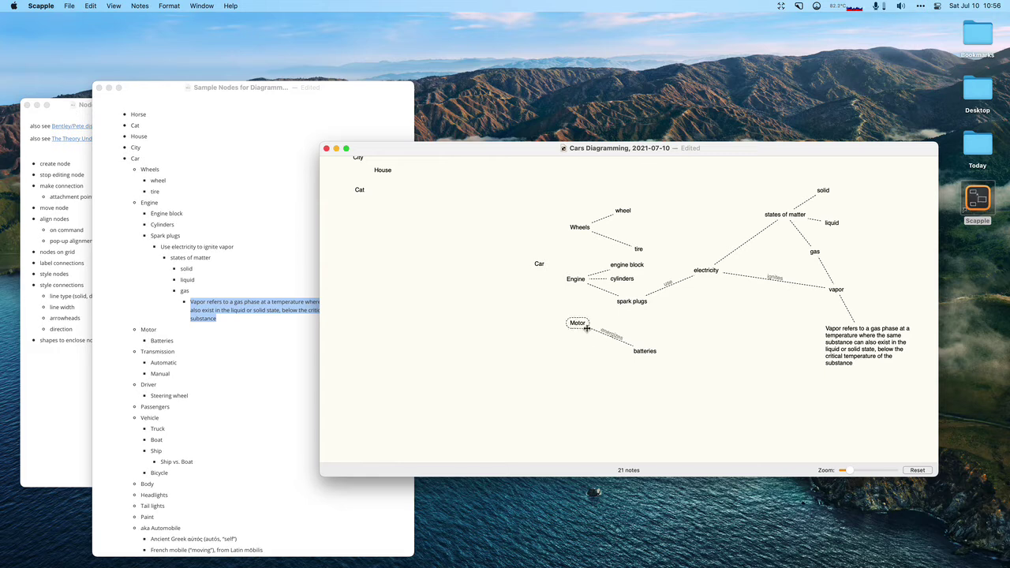
Connect Wheels, Engine and Motor each to the Car note, leaving nothing selected
click(600, 374)
drag(580, 227, 539, 263)
drag(576, 278, 542, 264)
drag(578, 324, 563, 345)
click(564, 280)
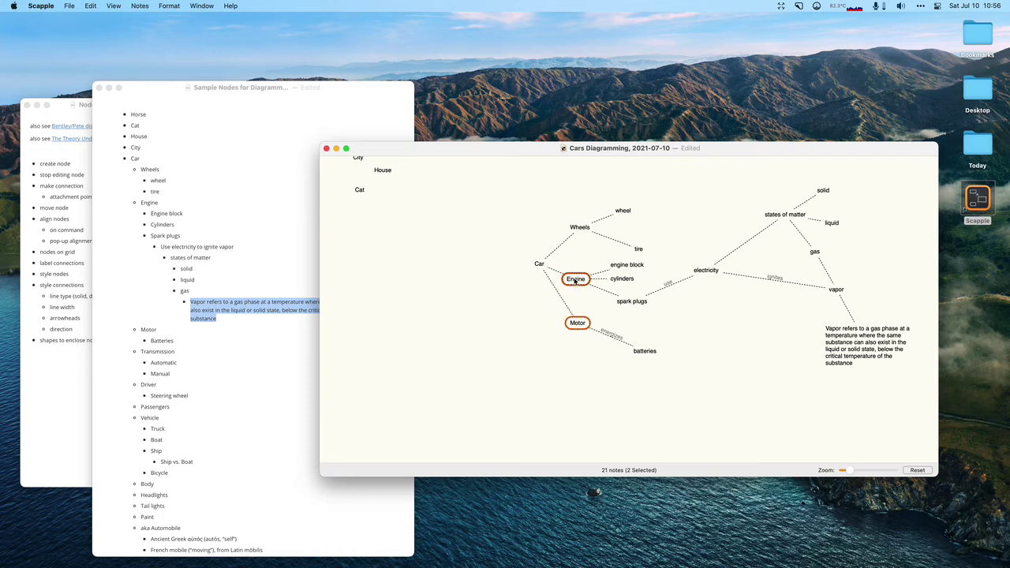
click(536, 315)
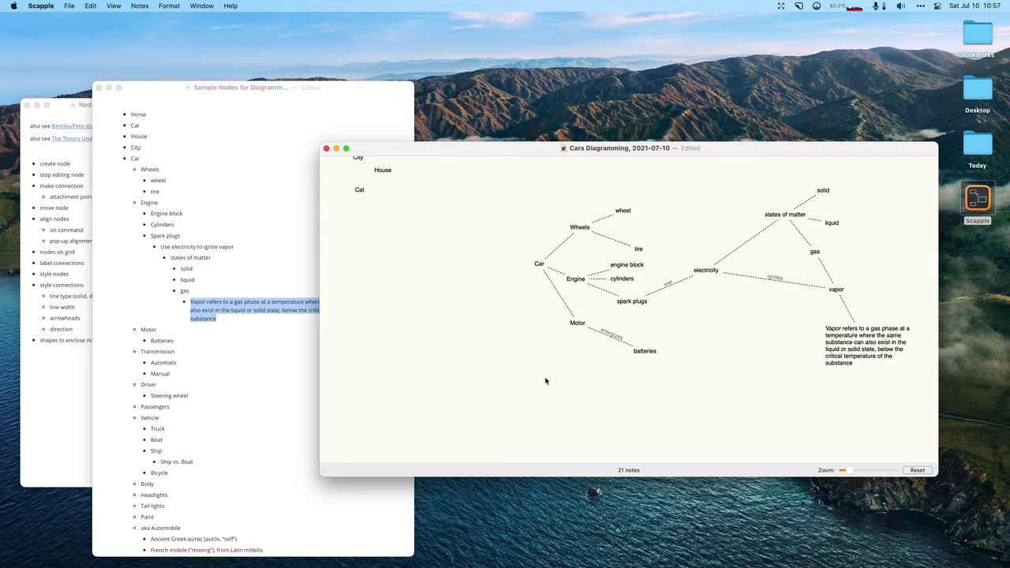
Create a Transmission note connected to Car and move it below Motor
right_click(540, 264)
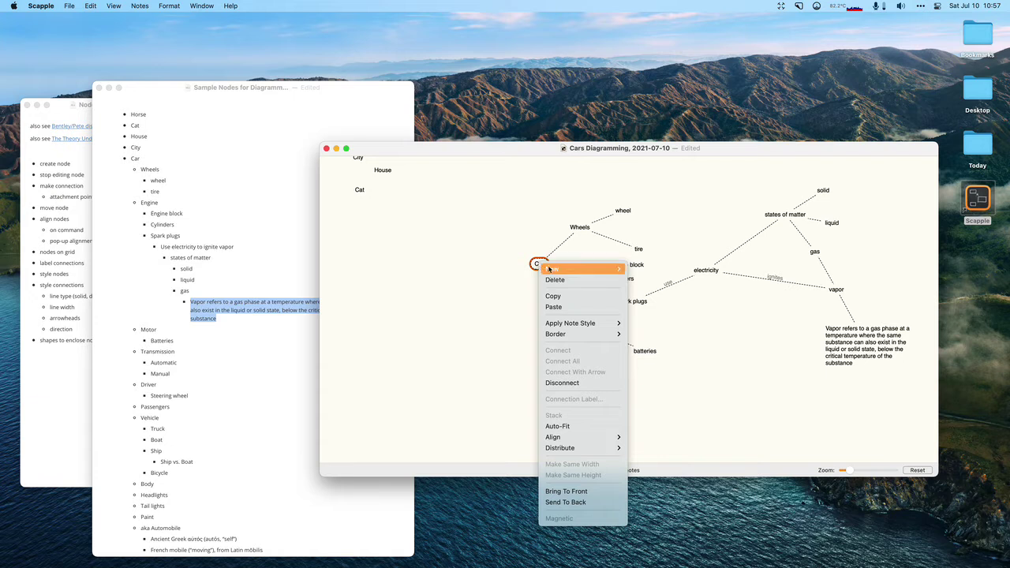
mouse_move(551, 269)
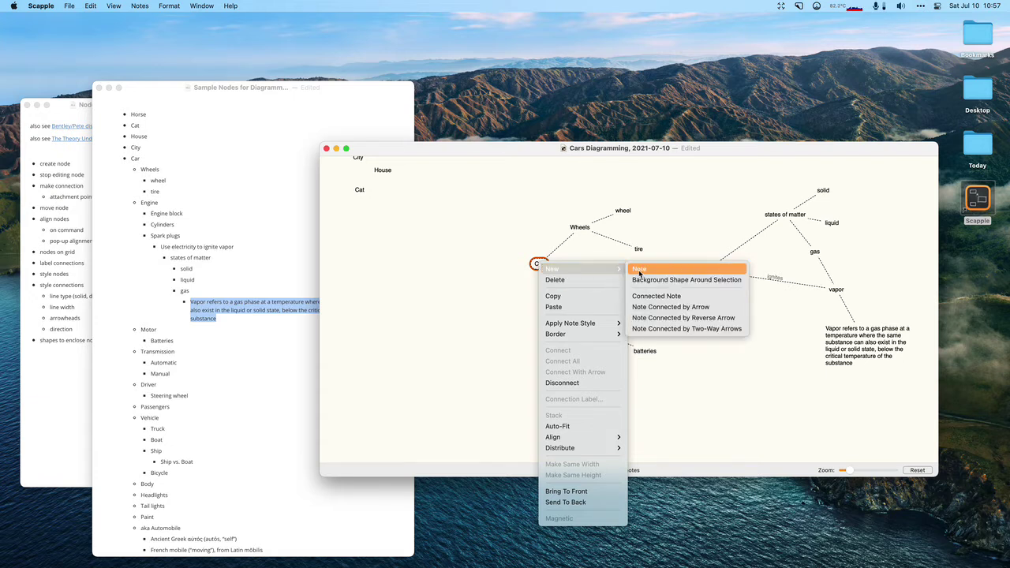
click(657, 295)
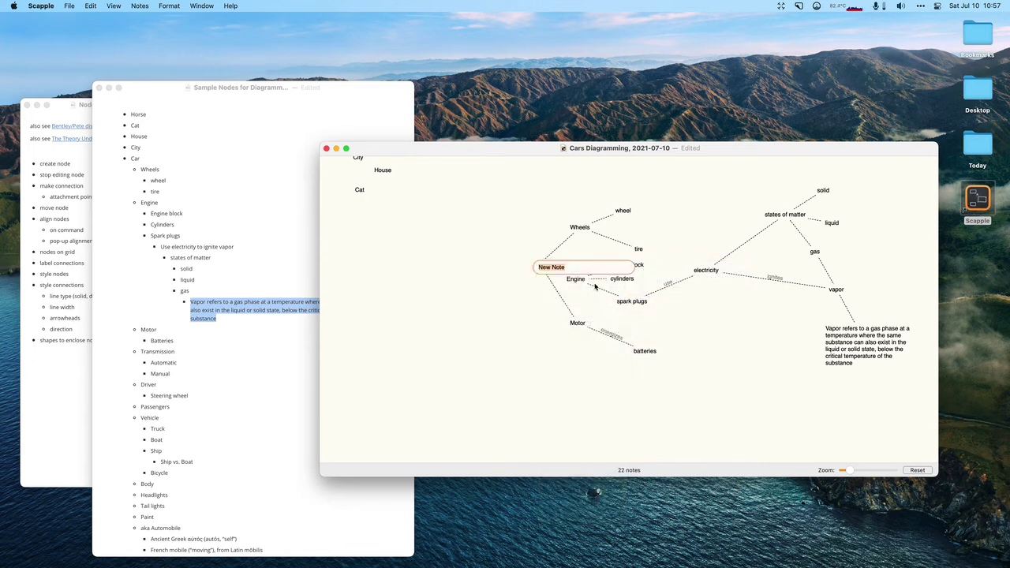
text(Transmission)
click(528, 332)
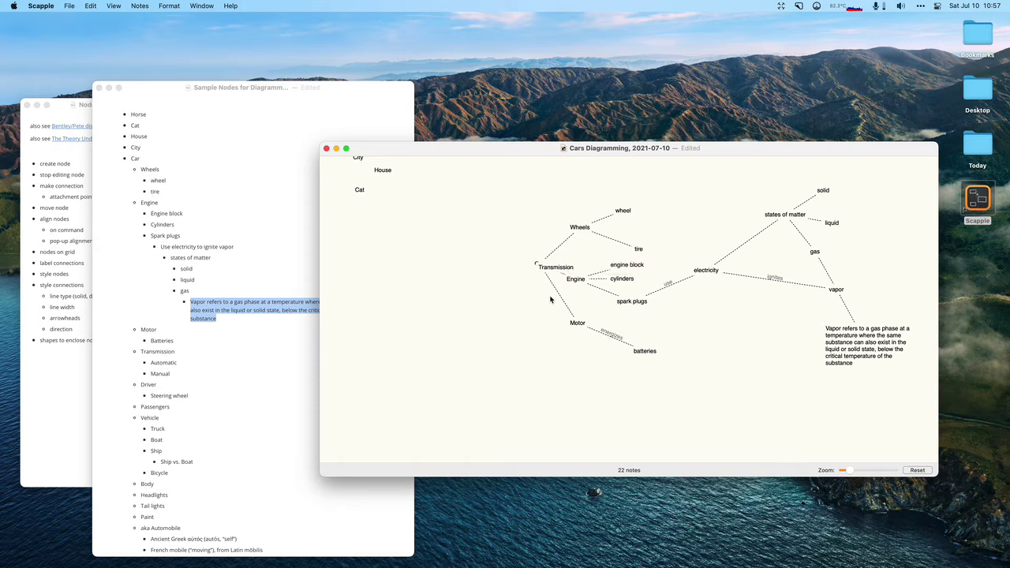
drag(556, 267, 549, 380)
click(686, 420)
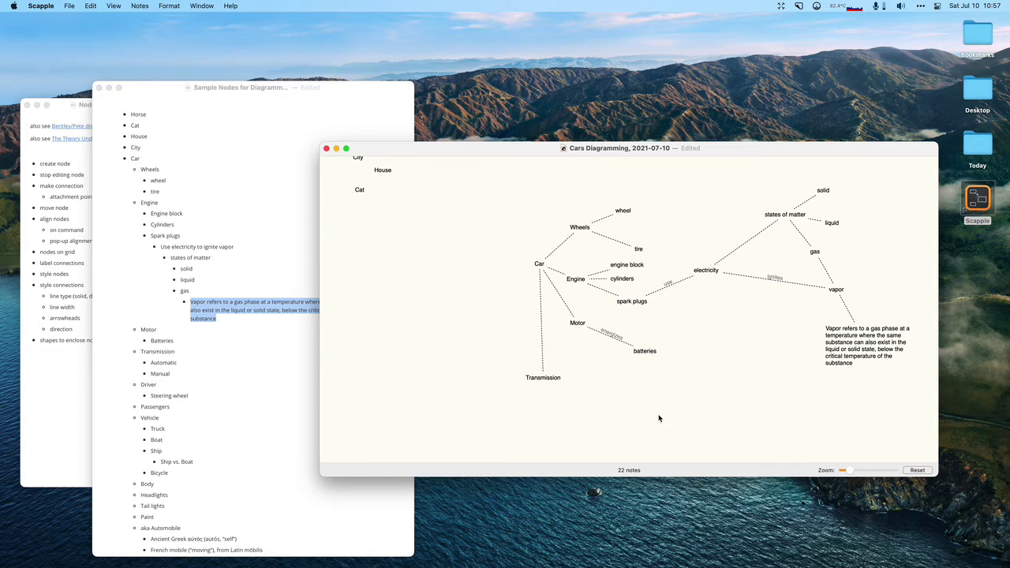
Add a Driver note left of Motor and link it to Car
double_click(486, 328)
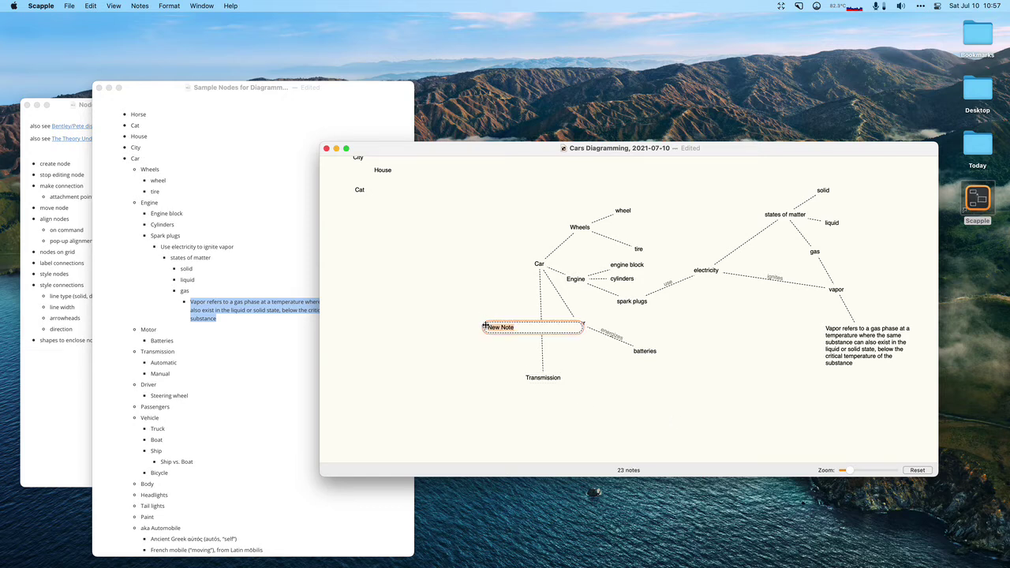
text(Driver)
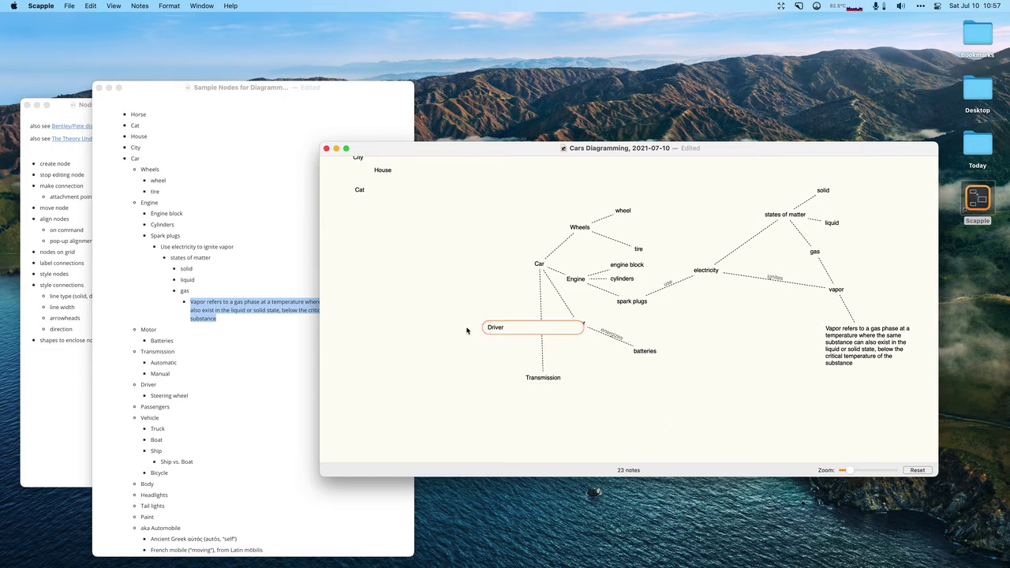
key(Escape)
drag(491, 328, 539, 264)
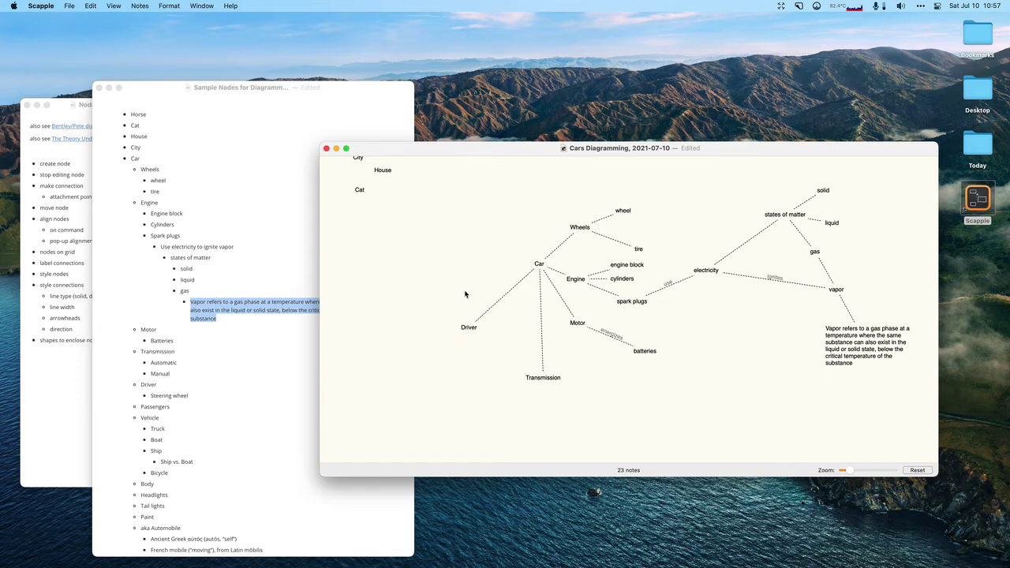
Add a Steering wheel note below Driver, link it to Driver, and select both
double_click(415, 343)
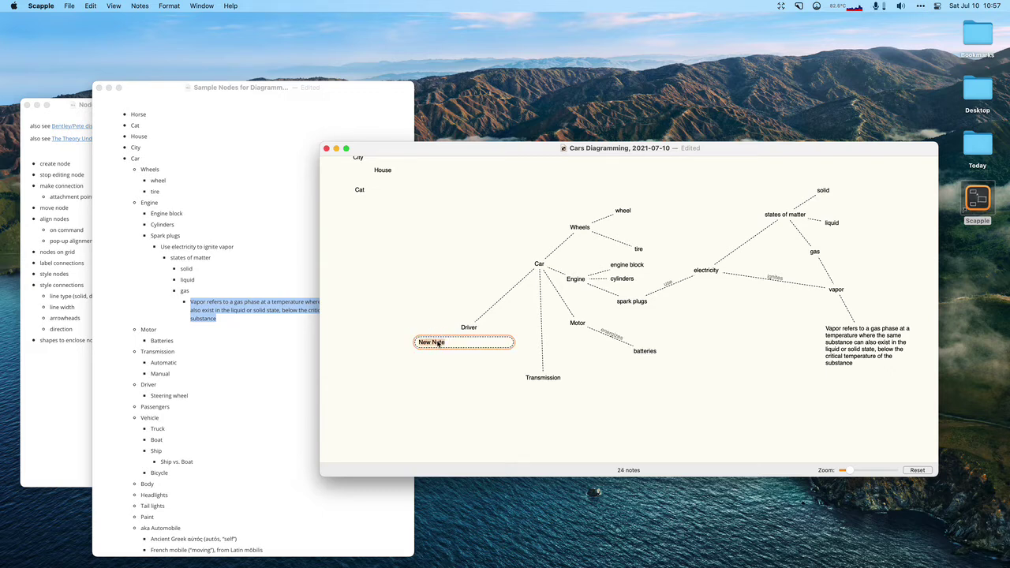
text(Steee)
key(BackSpace)
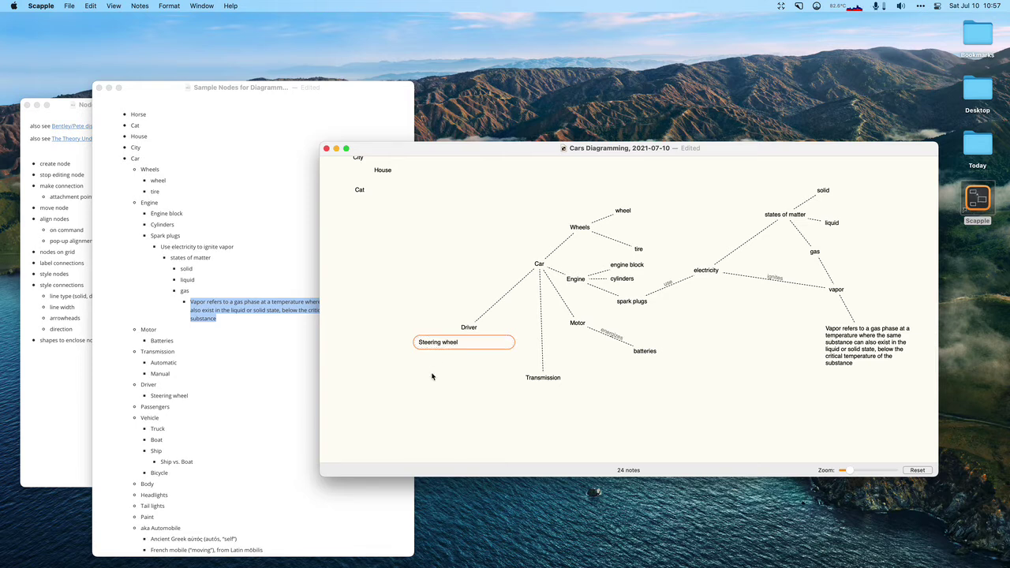
key(Escape)
drag(454, 347, 460, 327)
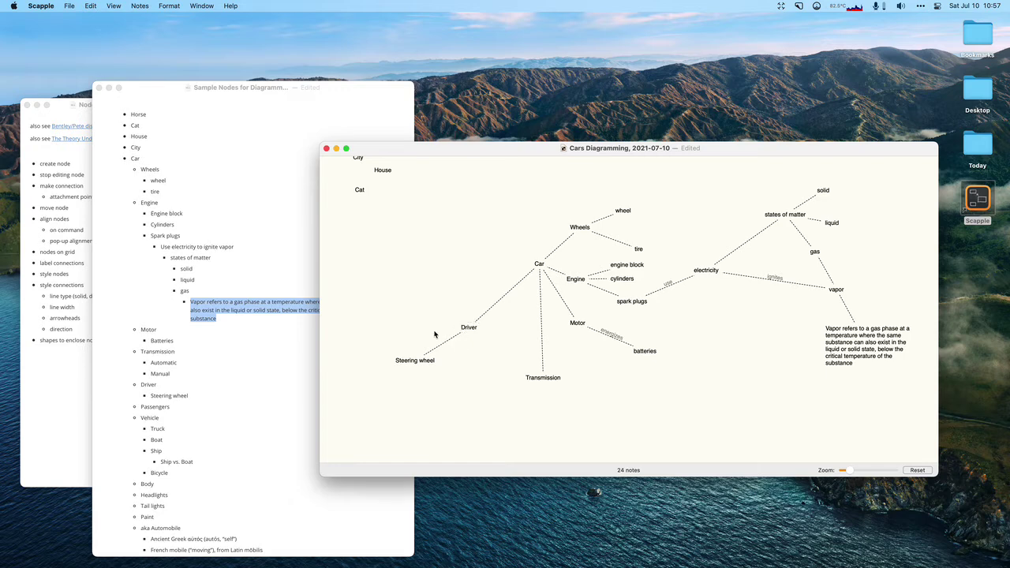
drag(387, 313, 491, 380)
Label the Driver–Steering wheel connection 'use', then correct it to 'uses'
right_click(405, 357)
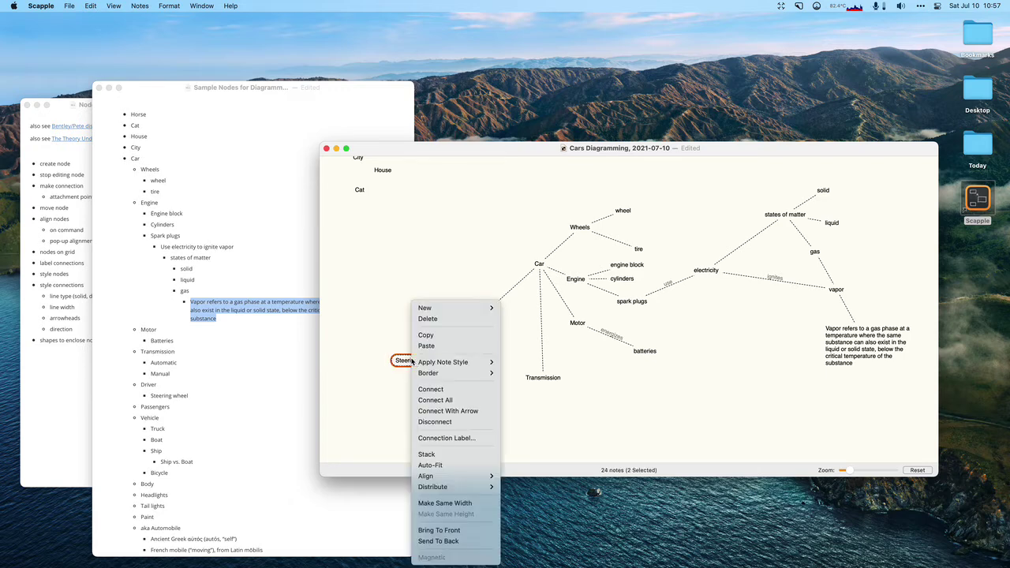
click(464, 438)
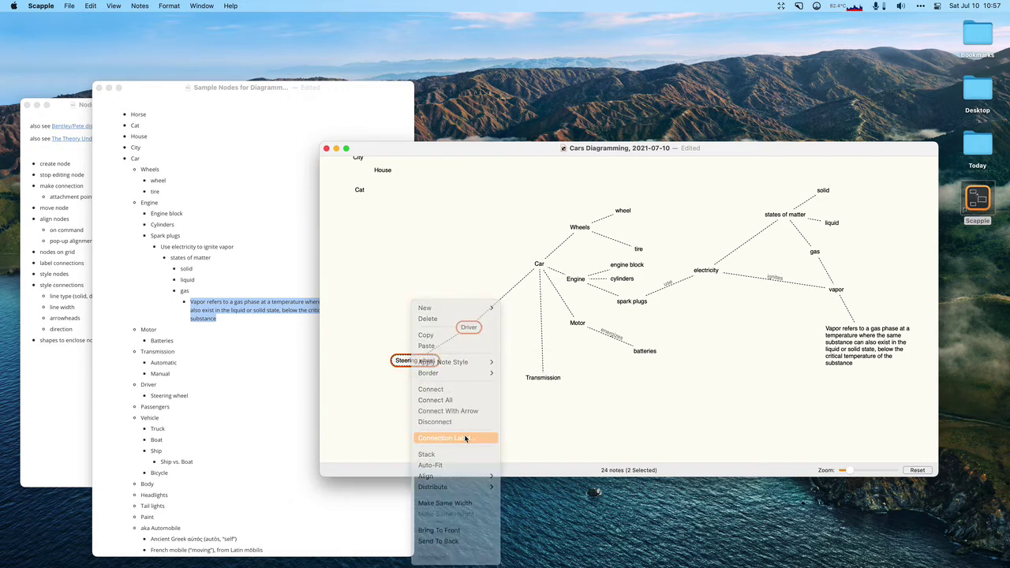
text(use)
key(Return)
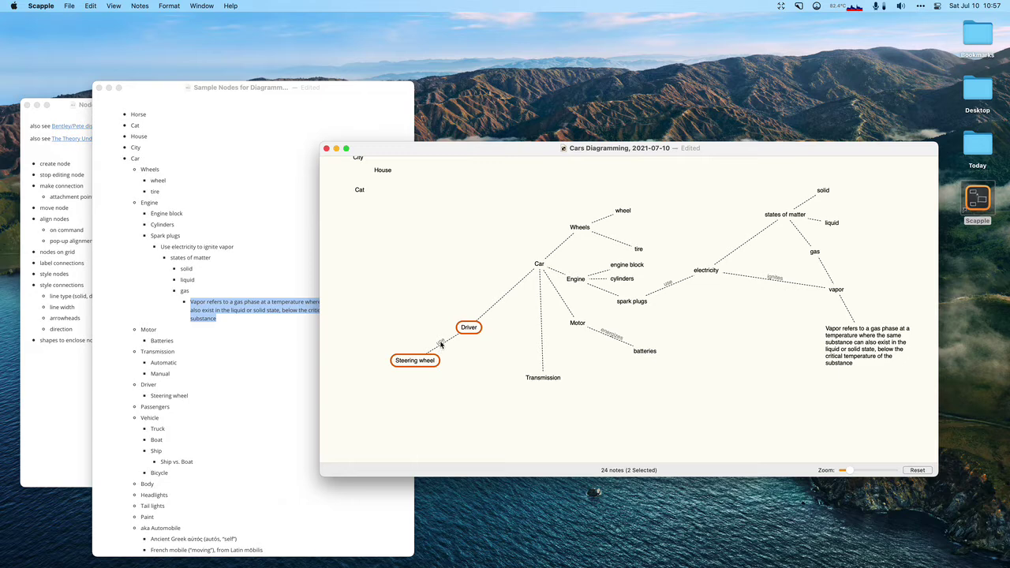
right_click(416, 359)
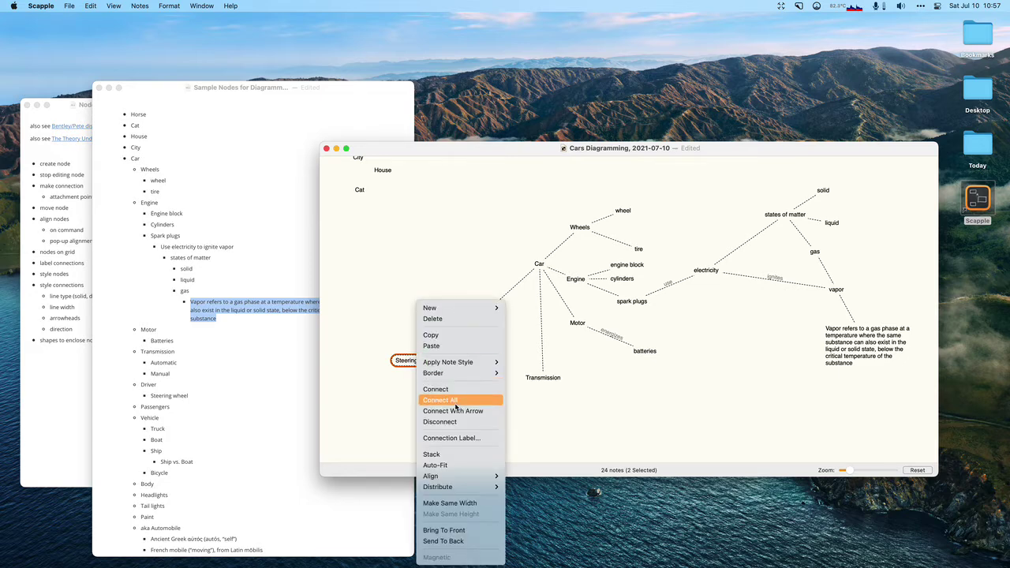
click(460, 438)
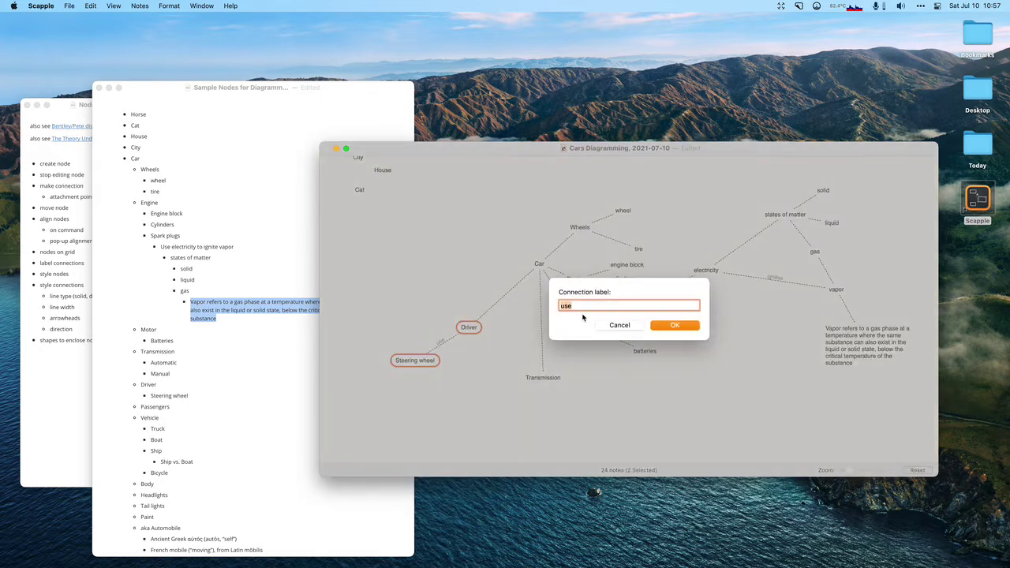
click(587, 307)
text(s)
click(677, 332)
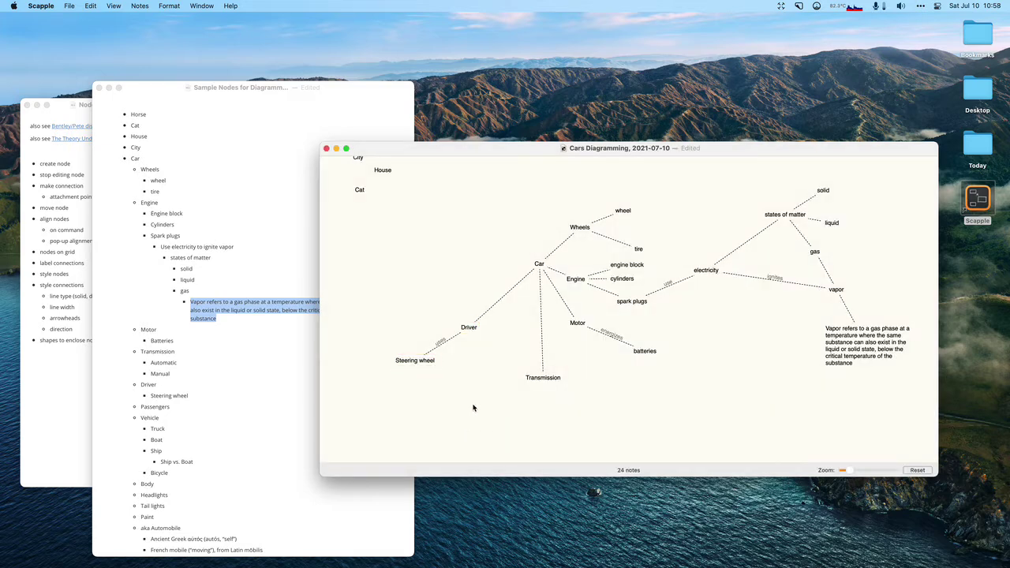
Add a Passengers note left of Car and link it to Car
double_click(439, 285)
text(Pa)
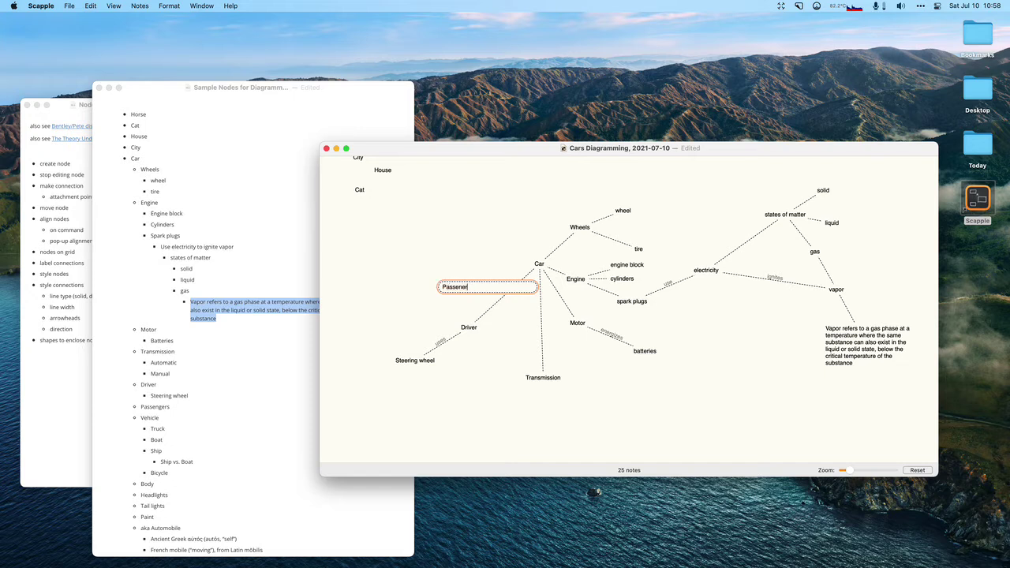
text(ssengers)
click(391, 272)
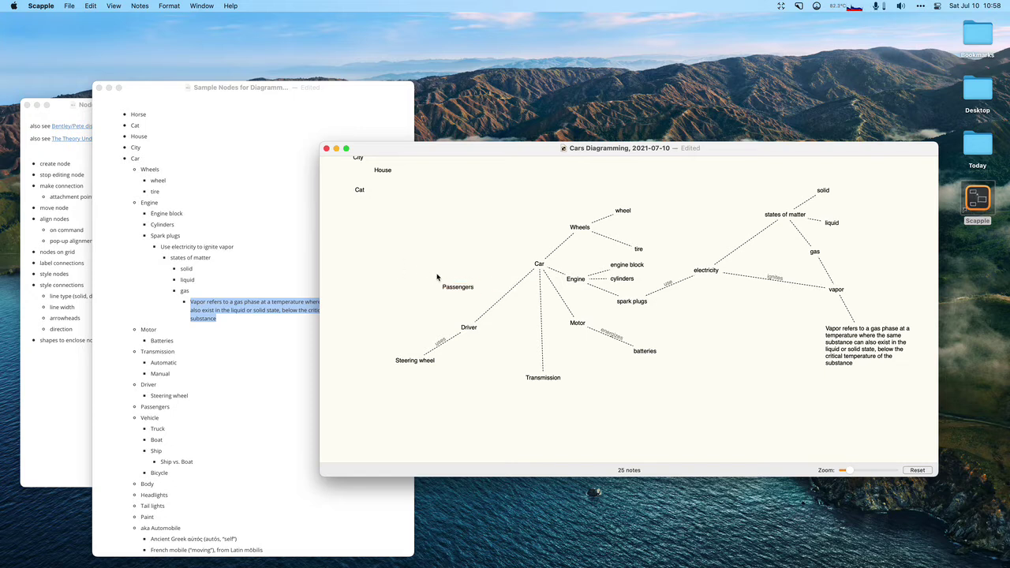
drag(453, 286, 542, 262)
Add a Vehicle note above Car and connect Car to it
scroll(471, 250, up, 5)
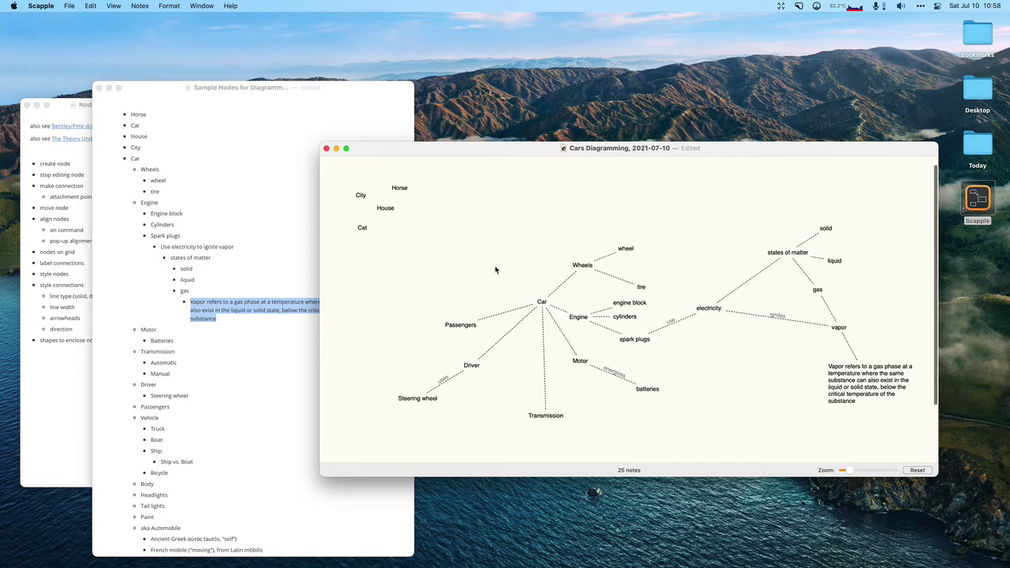
double_click(480, 213)
text(Vehicle)
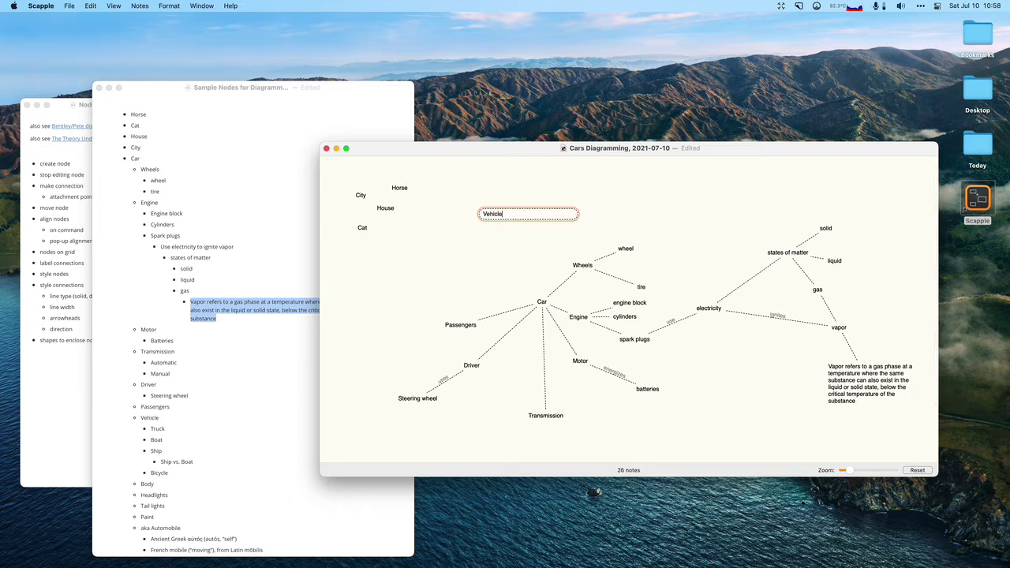
click(531, 287)
drag(541, 301, 494, 214)
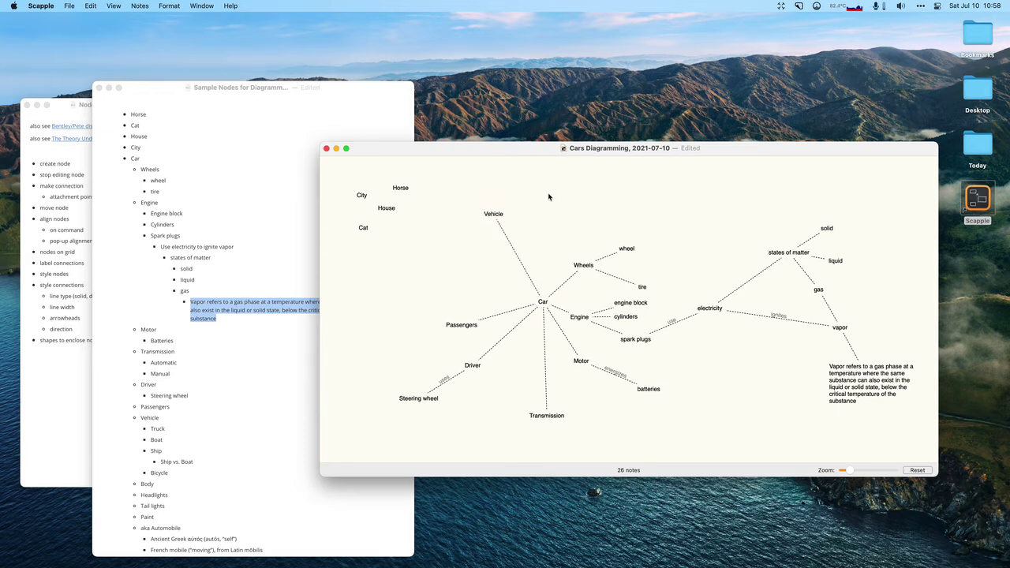
drag(425, 177, 339, 253)
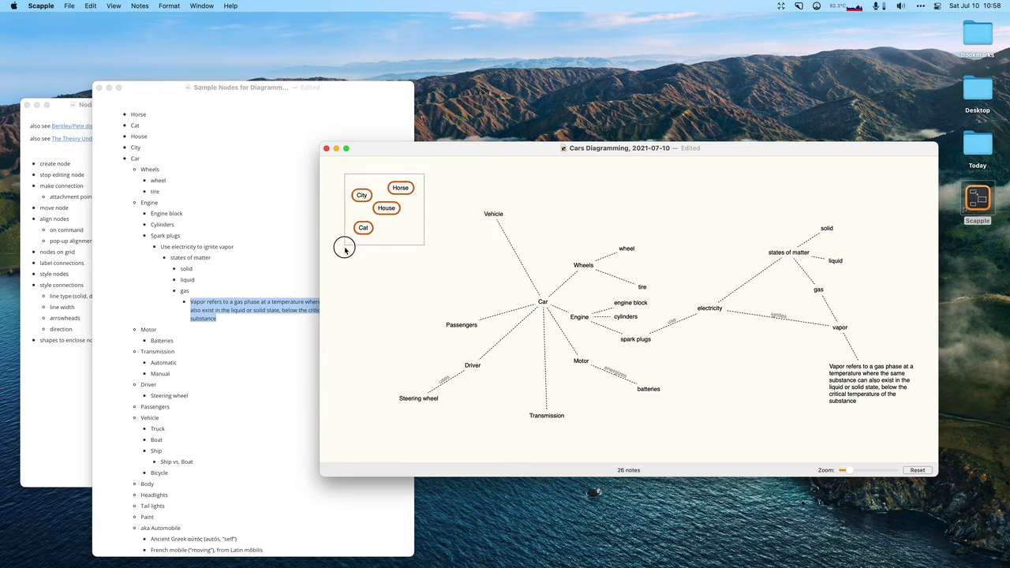
Create a stacked list of Truck, Boat, Ship and Bicycle notes
double_click(523, 199)
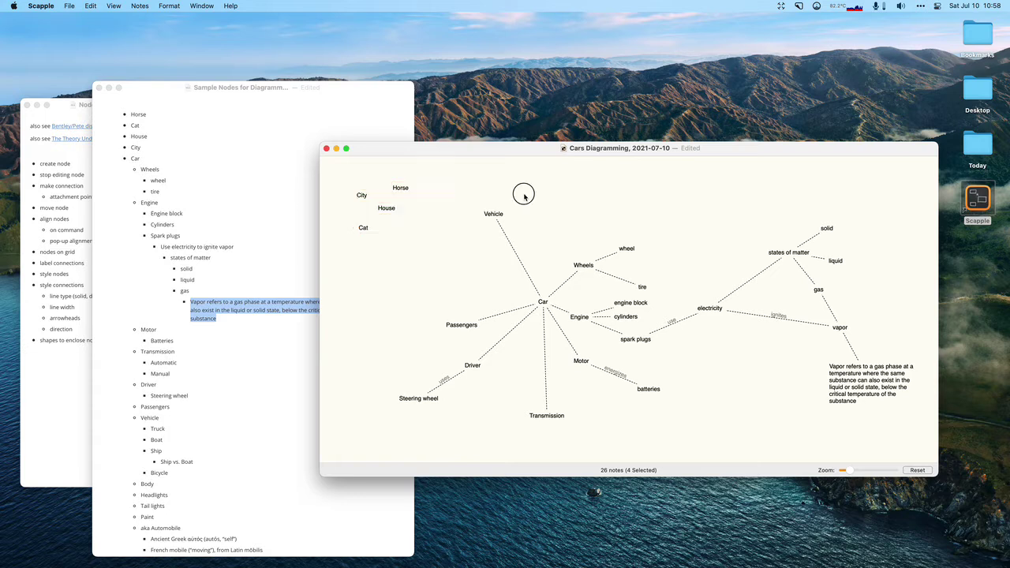
text(Truck)
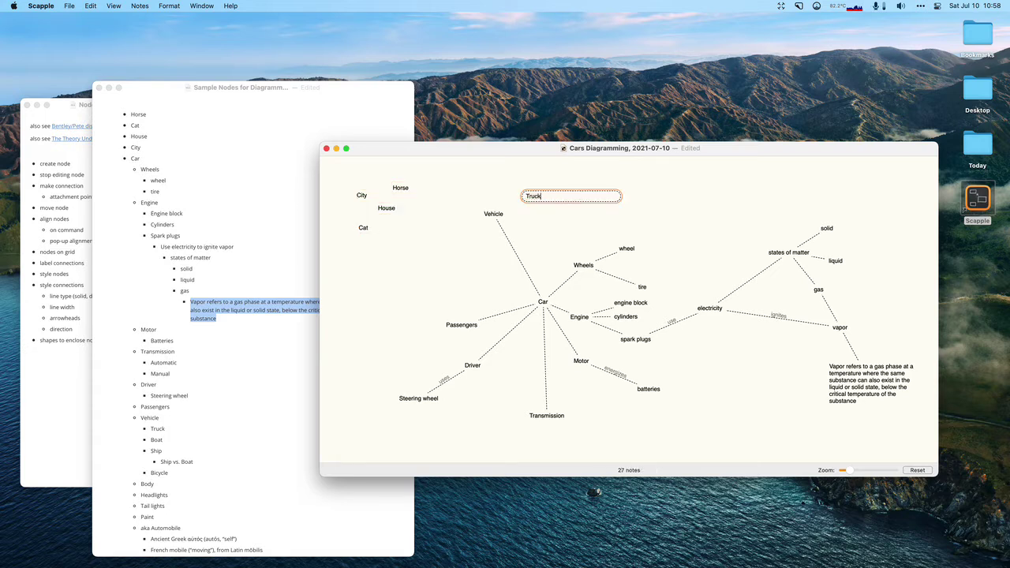
key(super+Return)
text(Boat)
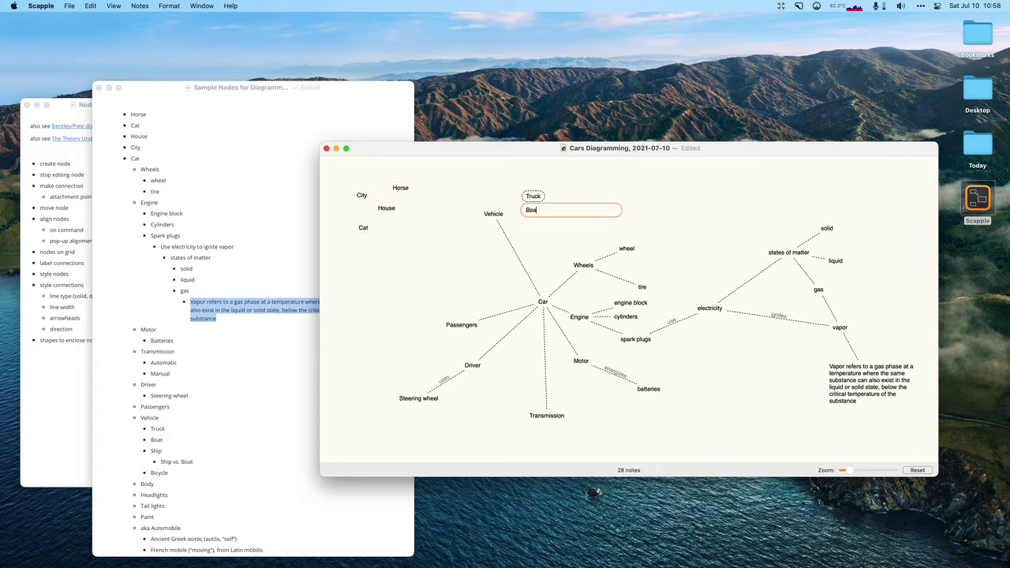
key(Return)
key(super+Return)
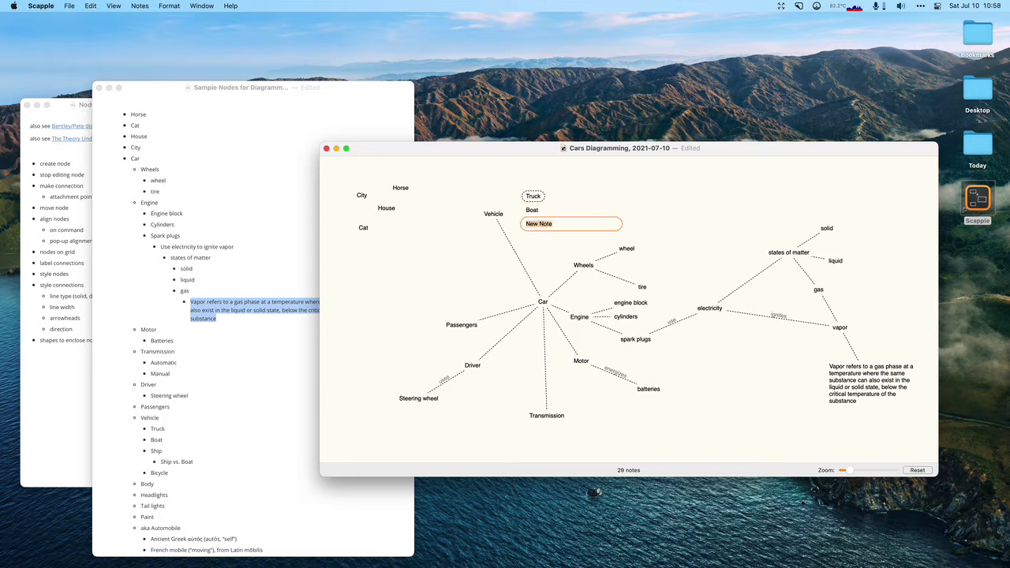
text(H)
key(super+Return)
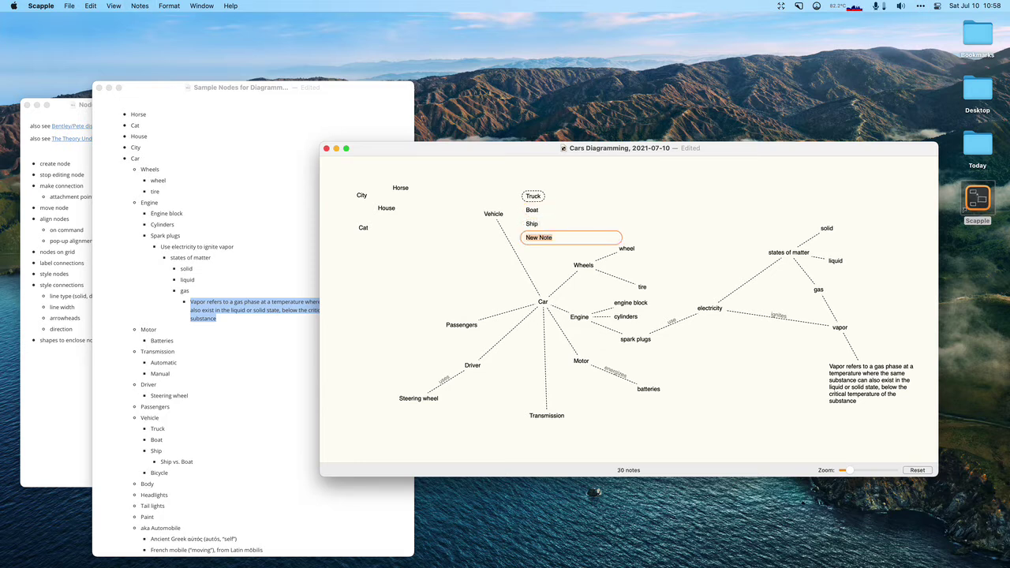
text(Bicycle)
click(556, 226)
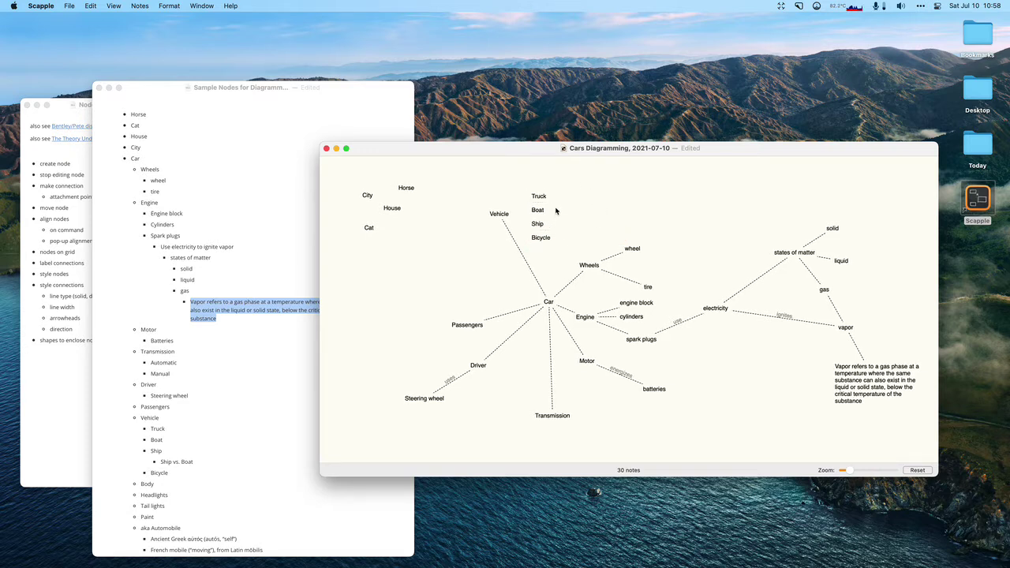
Add a 'float on water' note connected to Boat and Ship, placed beside Boat
drag(557, 203, 529, 226)
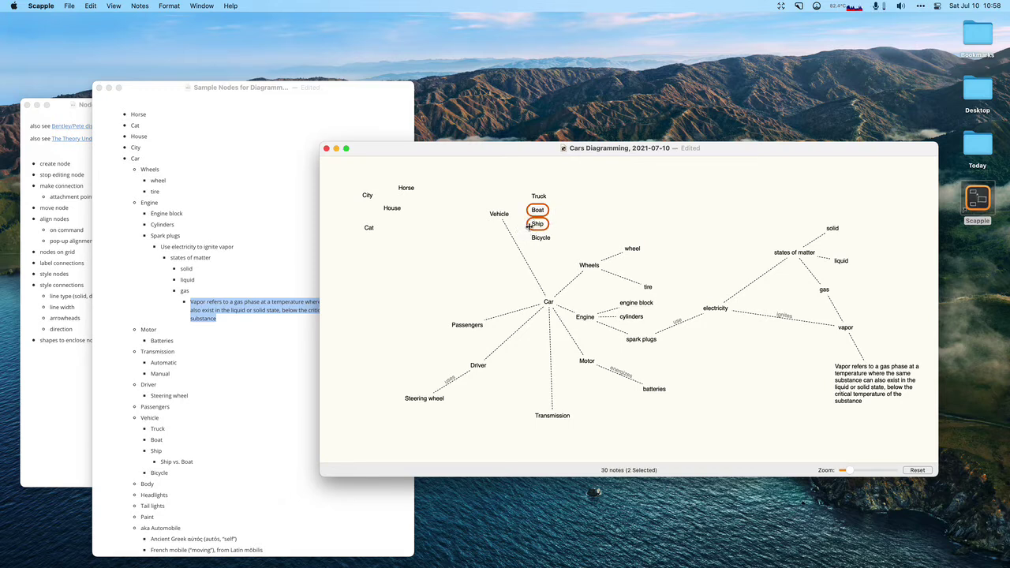
right_click(530, 227)
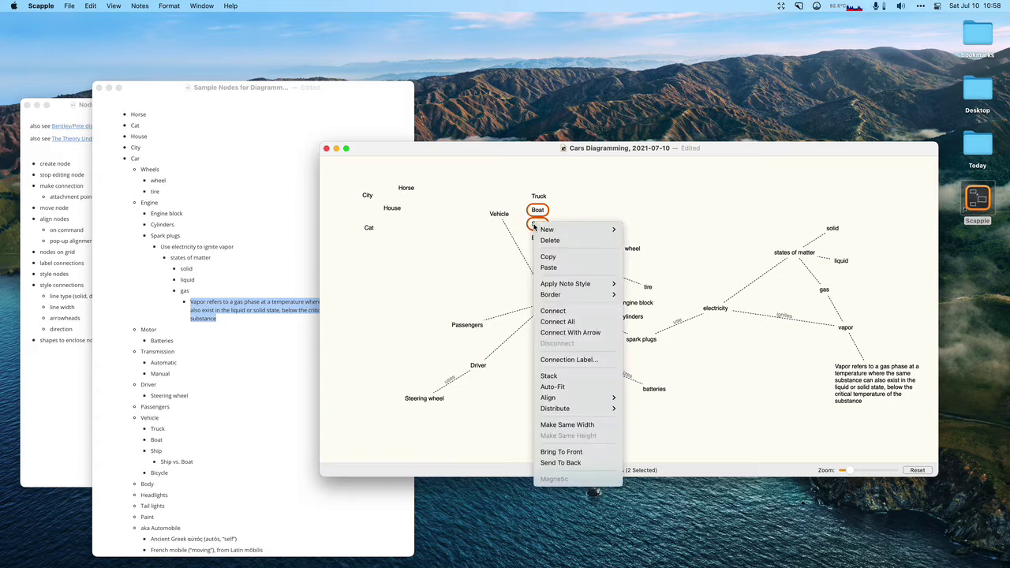
mouse_move(545, 230)
click(660, 257)
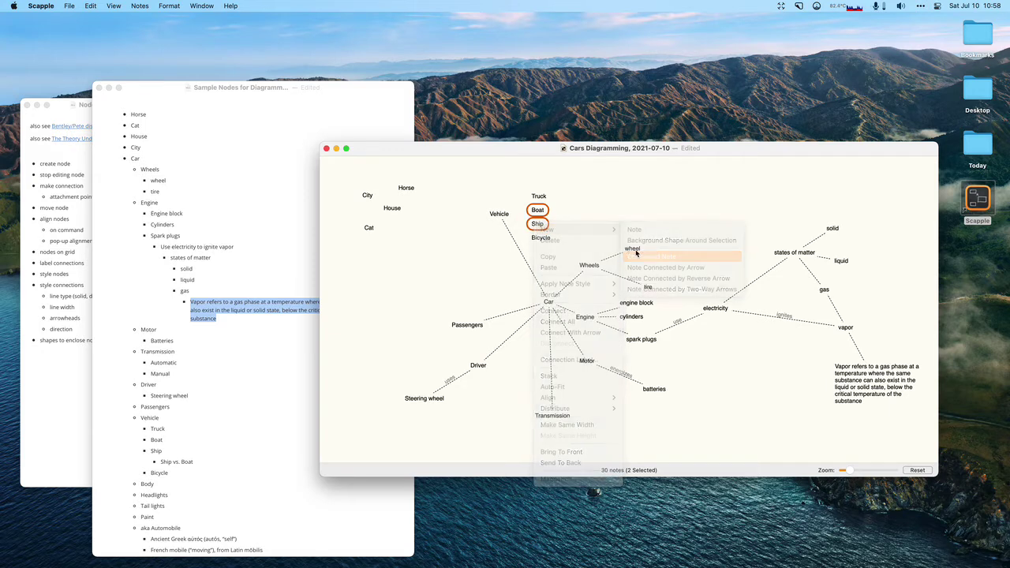
text(S)
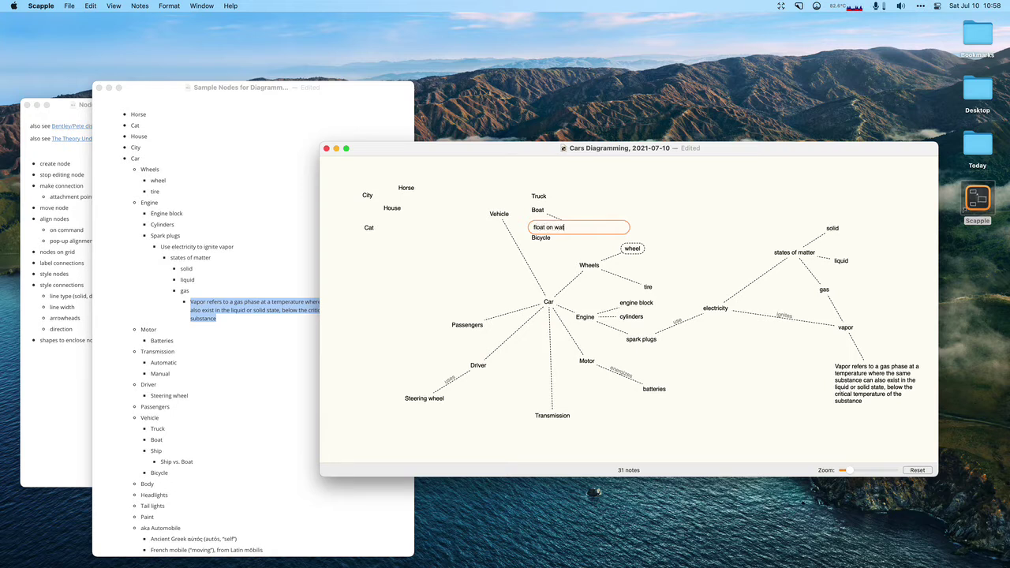
text(loat on water)
key(Escape)
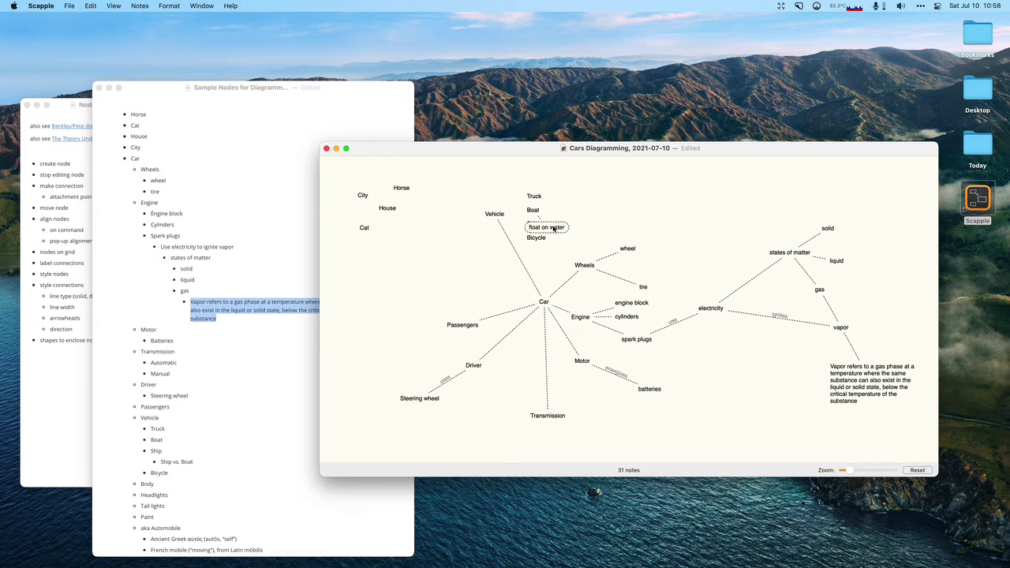
drag(553, 227, 594, 215)
click(618, 231)
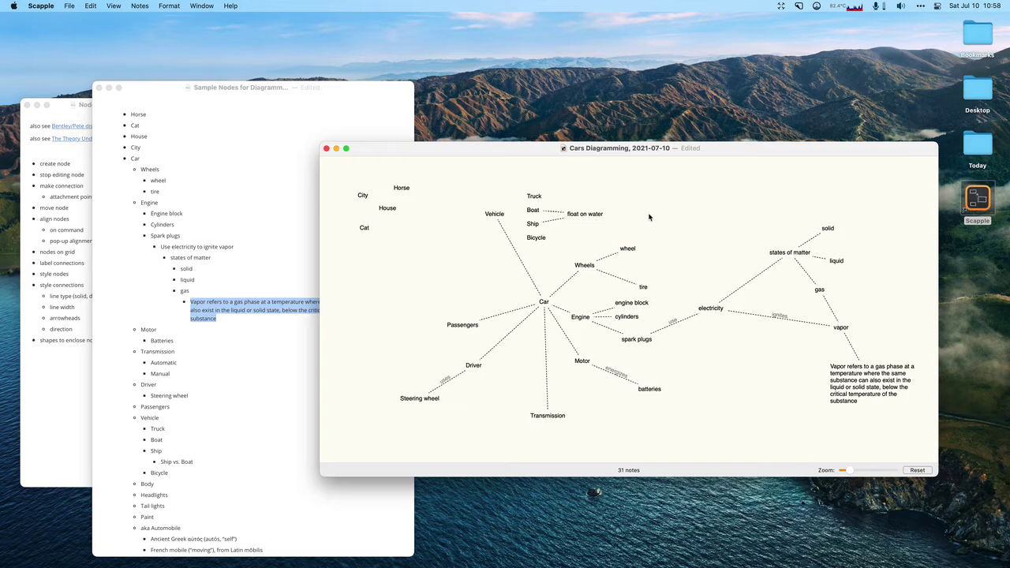
Link Vehicle to Boat and shift Car with its nearby notes up and left
drag(494, 214, 536, 238)
drag(543, 301, 514, 289)
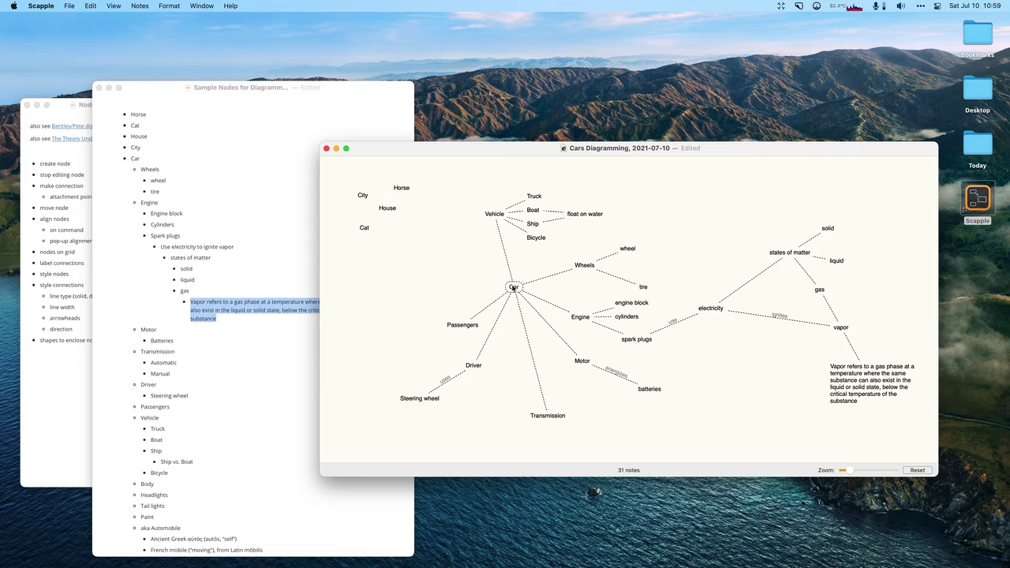
drag(517, 289, 495, 285)
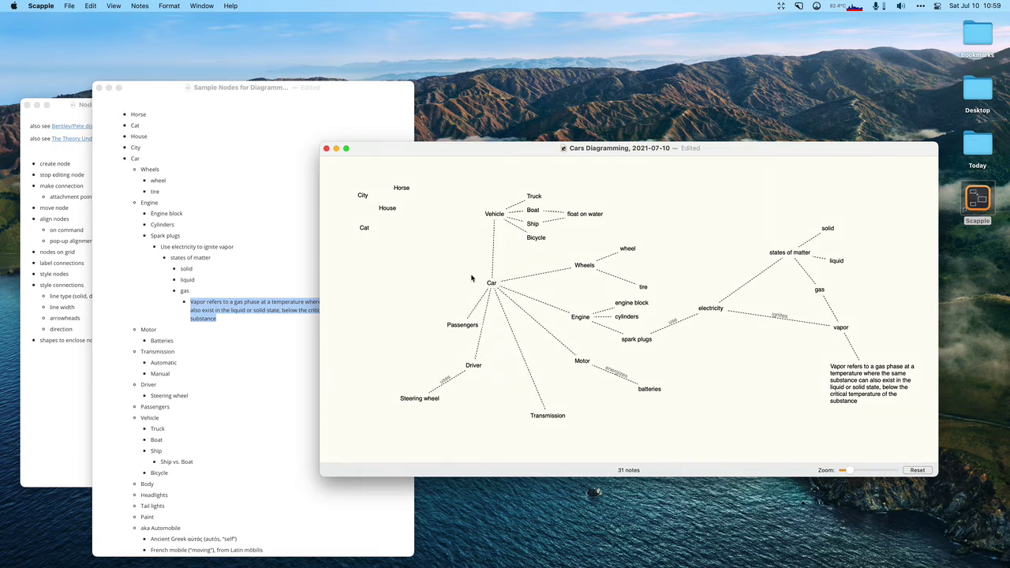
drag(433, 261, 600, 373)
mouse_move(495, 284)
mouse_down()
mouse_move(480, 279)
mouse_move(495, 286)
mouse_up()
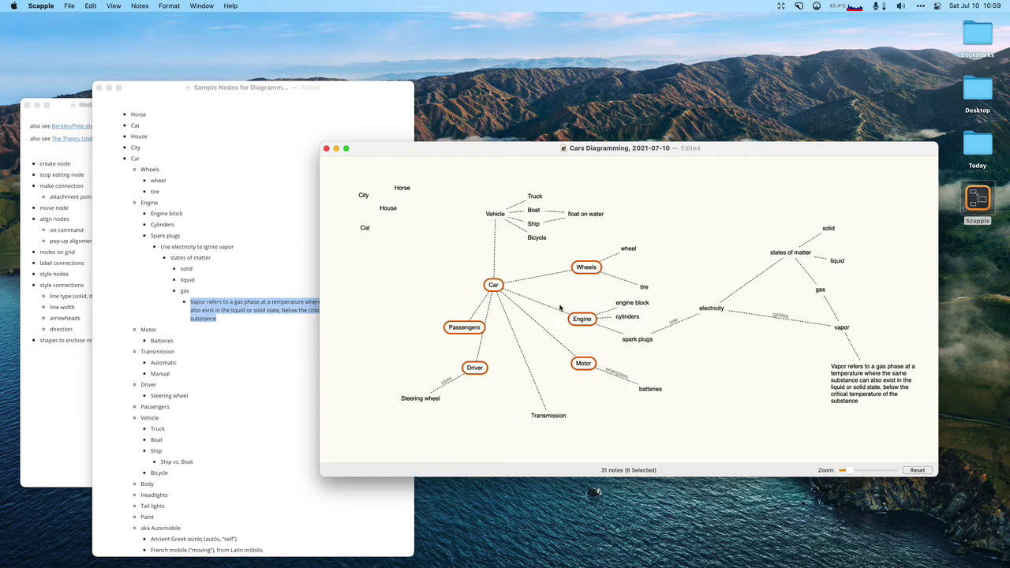
Select notes connected to Car via Edit > Select, then clear the selection
click(493, 274)
right_click(494, 285)
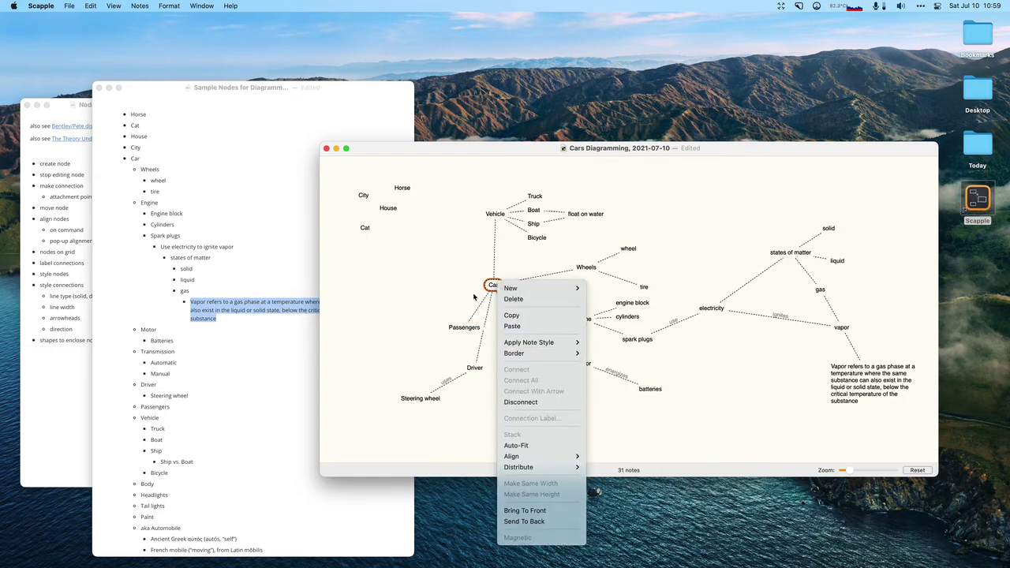
click(554, 315)
click(90, 6)
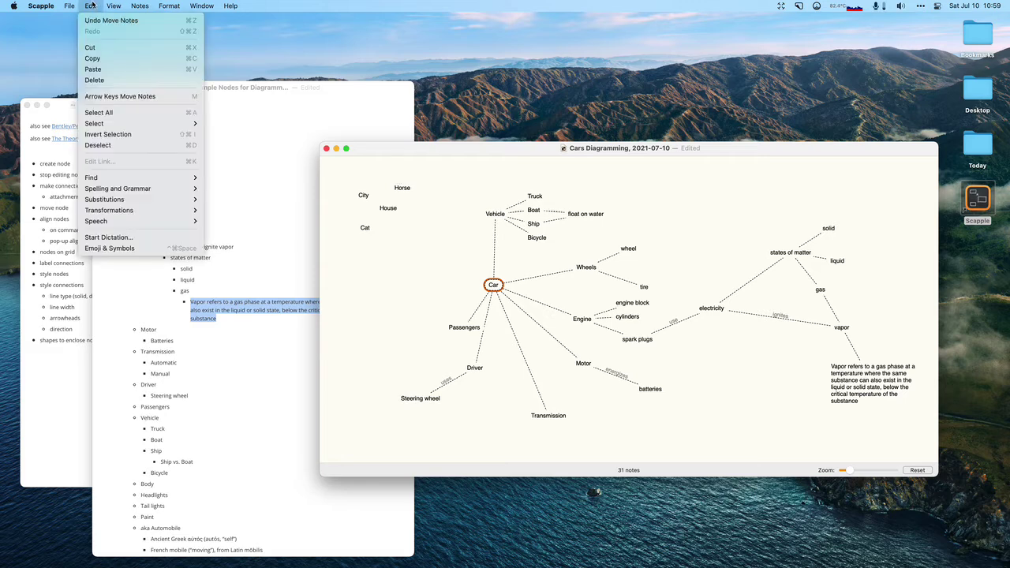
mouse_move(141, 125)
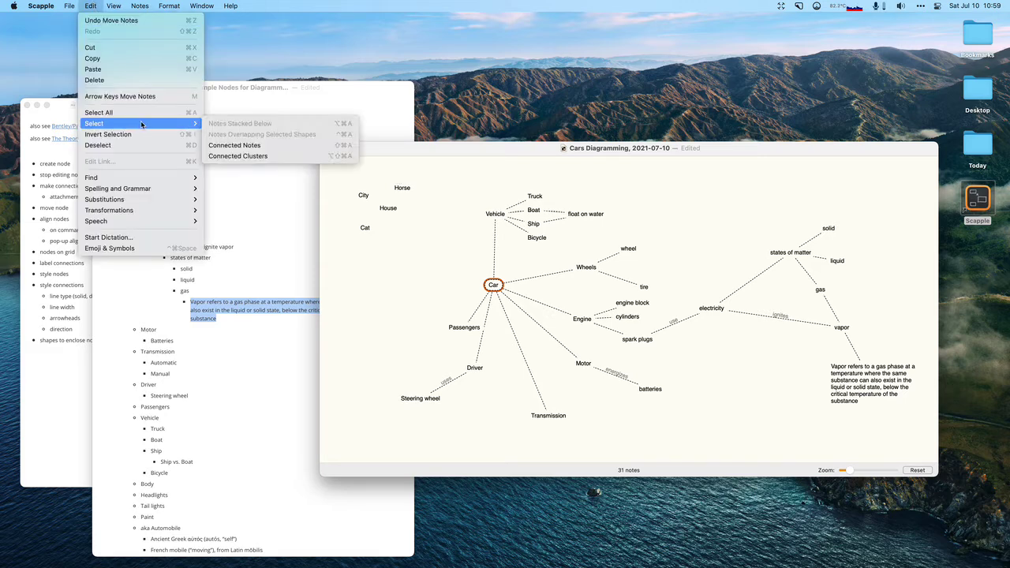
click(247, 145)
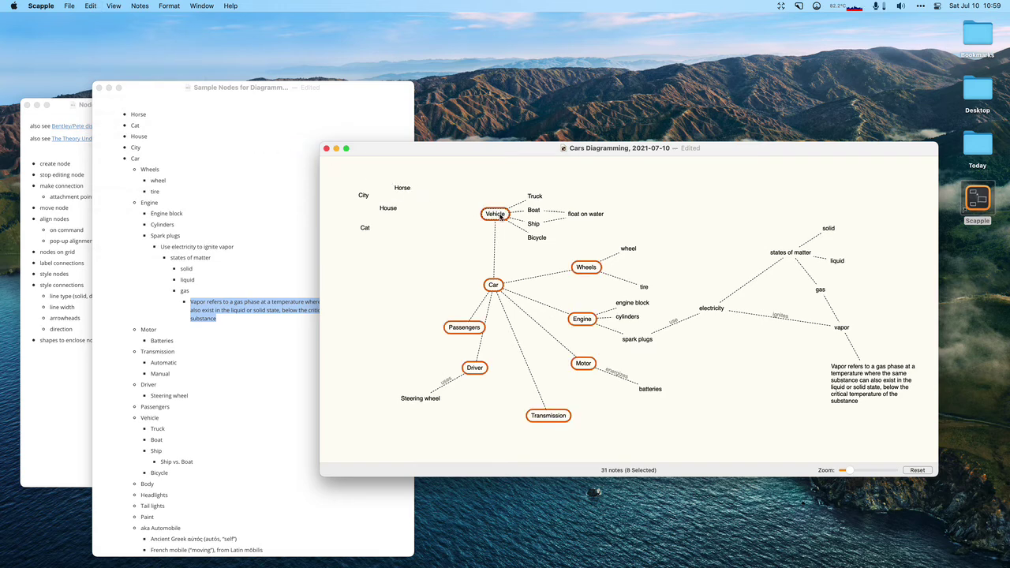
super+click(497, 215)
click(92, 7)
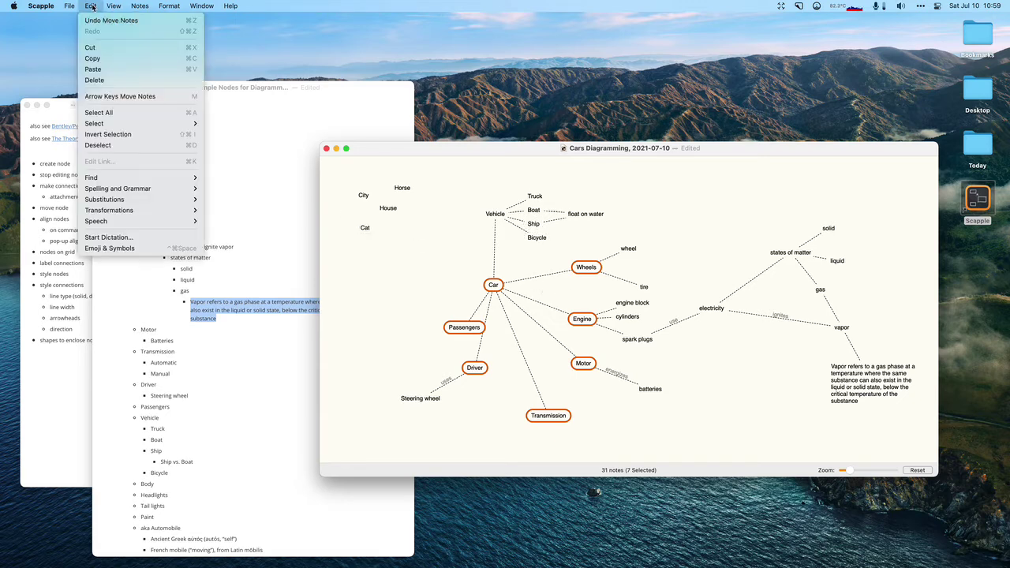
mouse_move(118, 124)
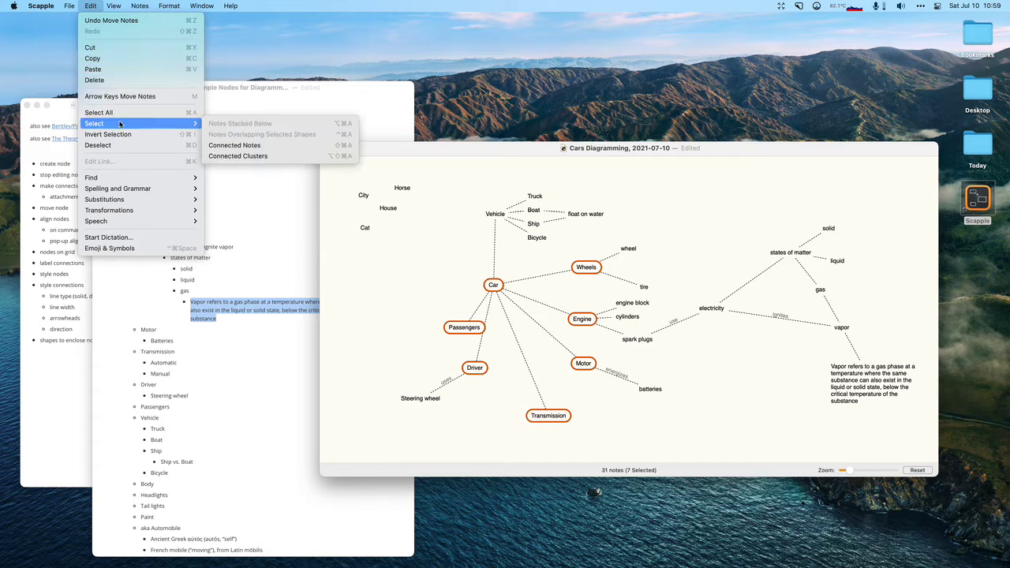
click(270, 145)
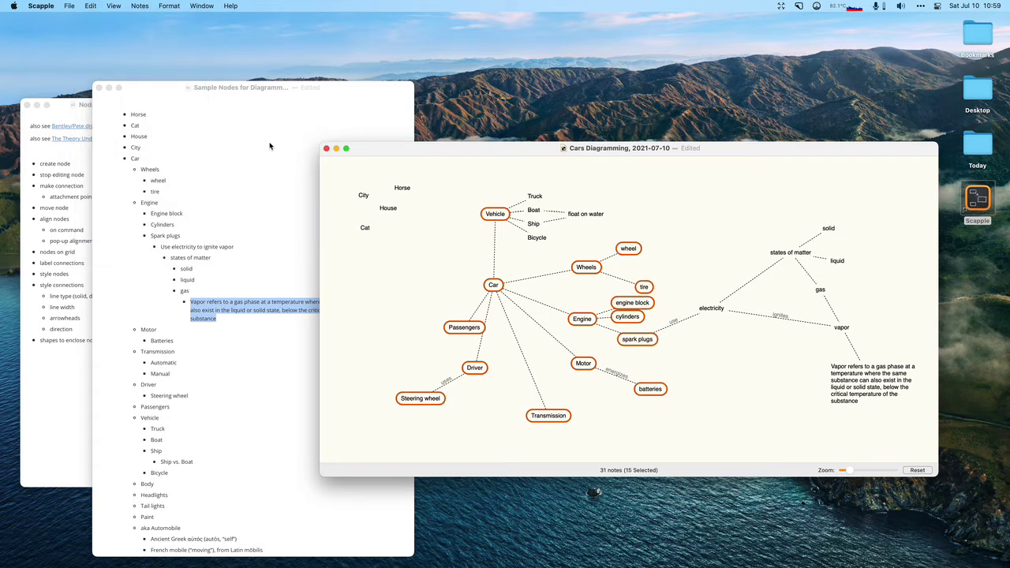
click(420, 278)
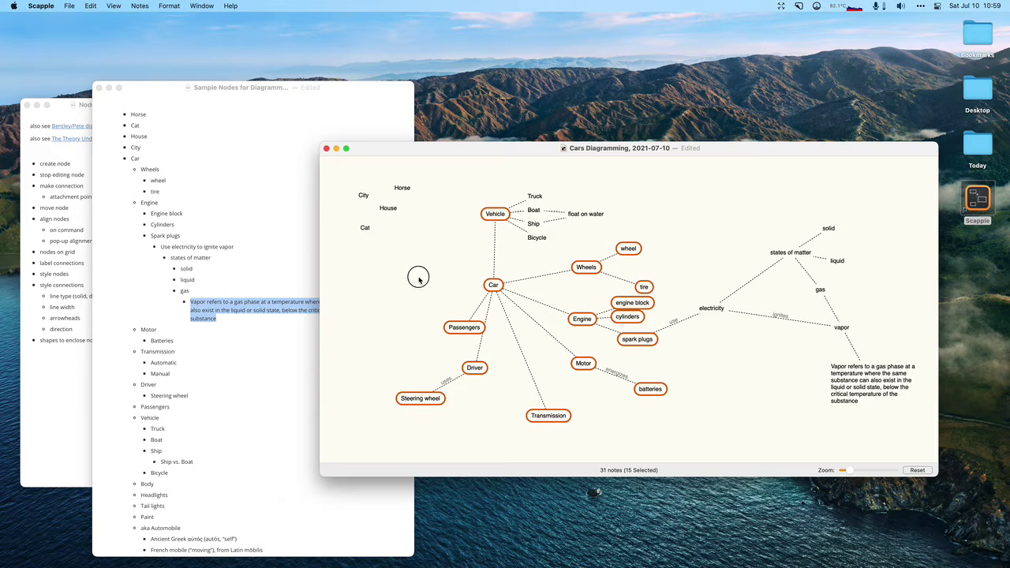
Select Car's whole connected cluster and shift it slightly down and right
click(91, 6)
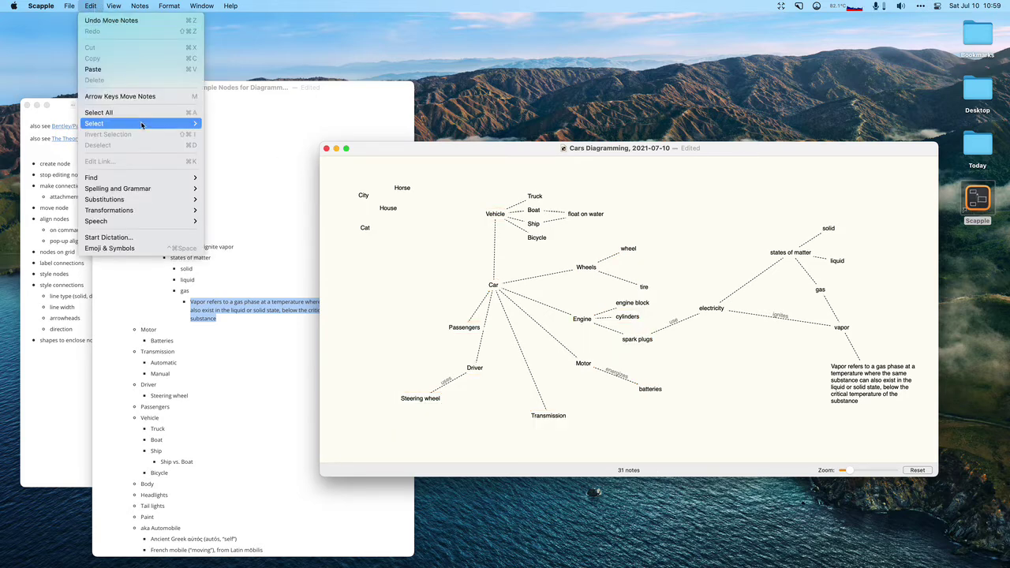
click(474, 288)
click(493, 284)
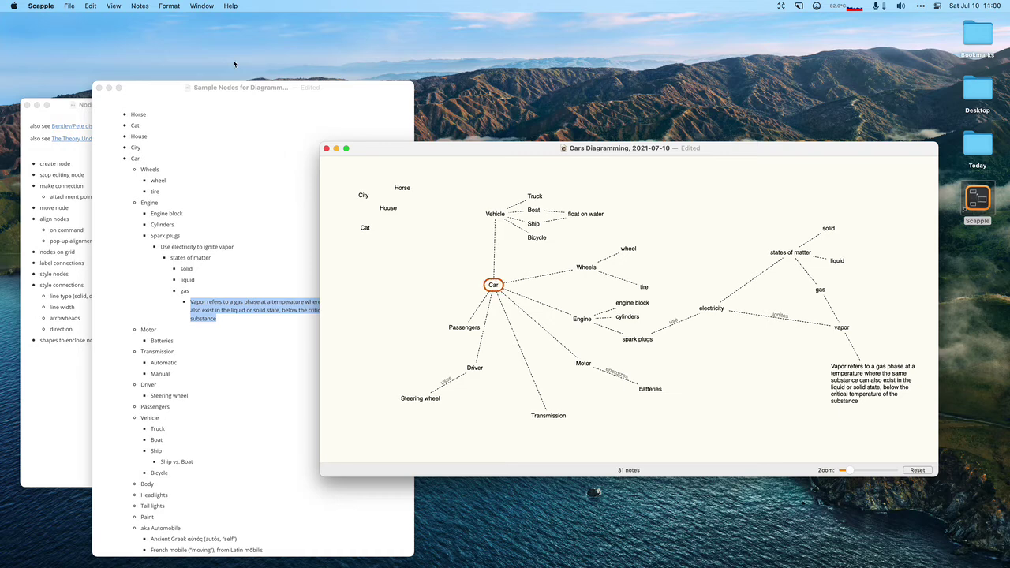
click(93, 6)
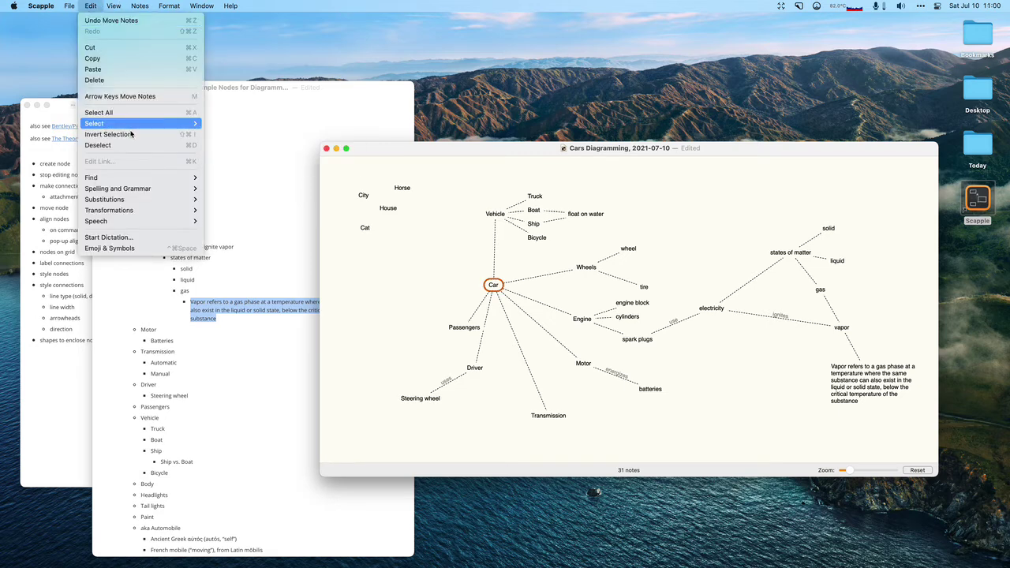
mouse_move(135, 124)
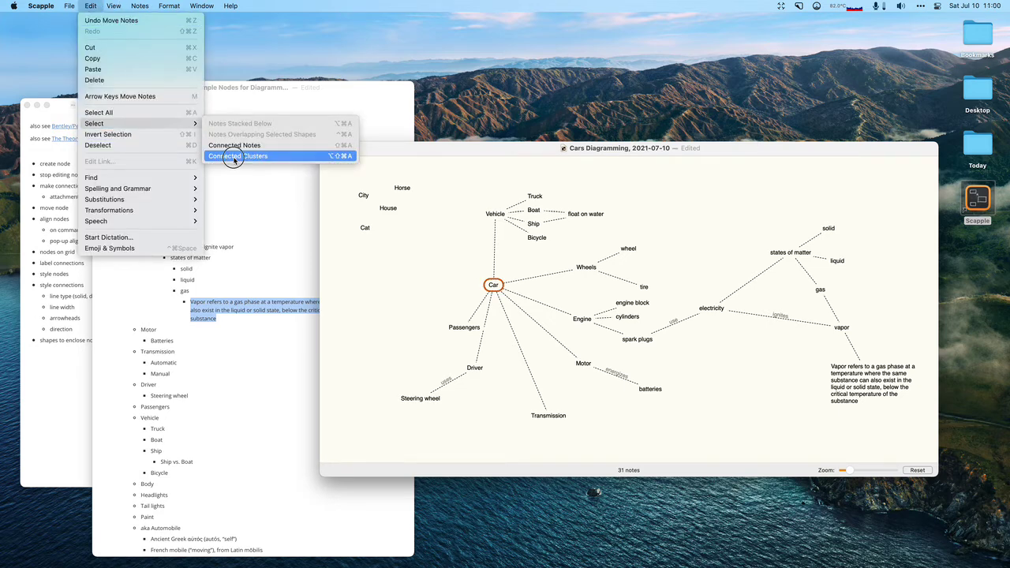
click(234, 156)
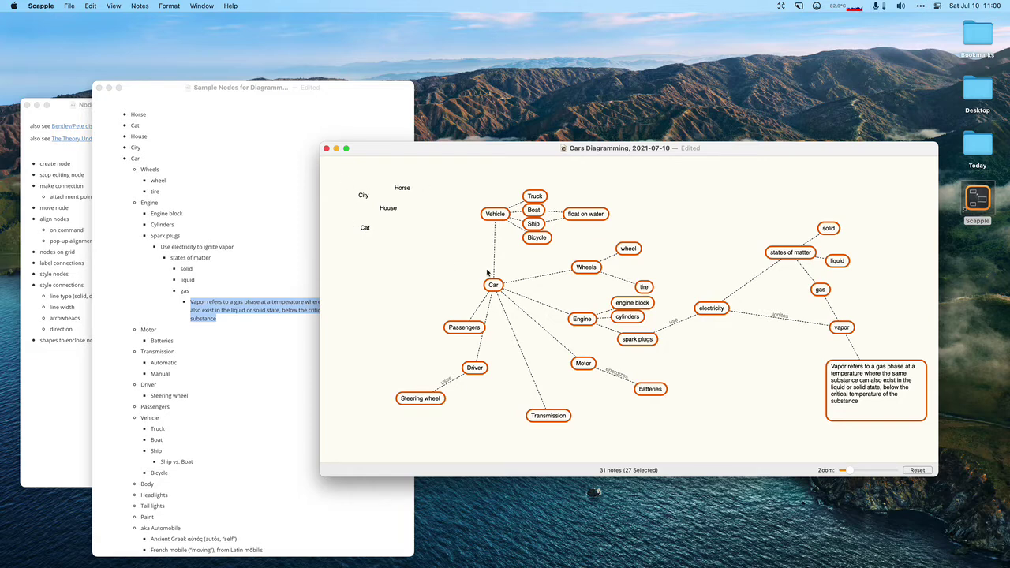
mouse_move(493, 284)
mouse_down()
mouse_move(468, 264)
mouse_move(506, 290)
mouse_up()
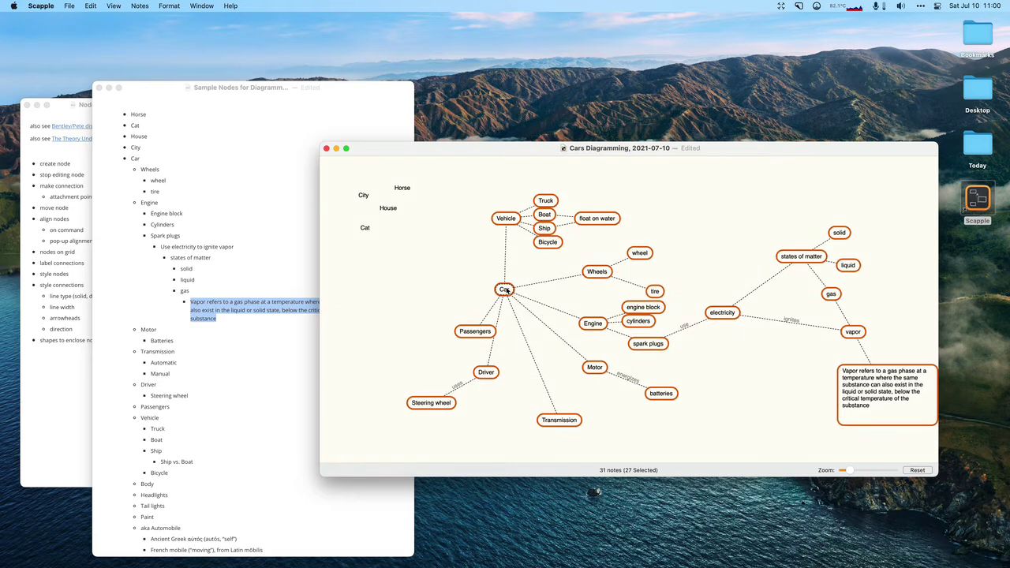
Box-select the states of matter and Vehicle groups in turn, ending with nothing selected
drag(739, 195, 915, 435)
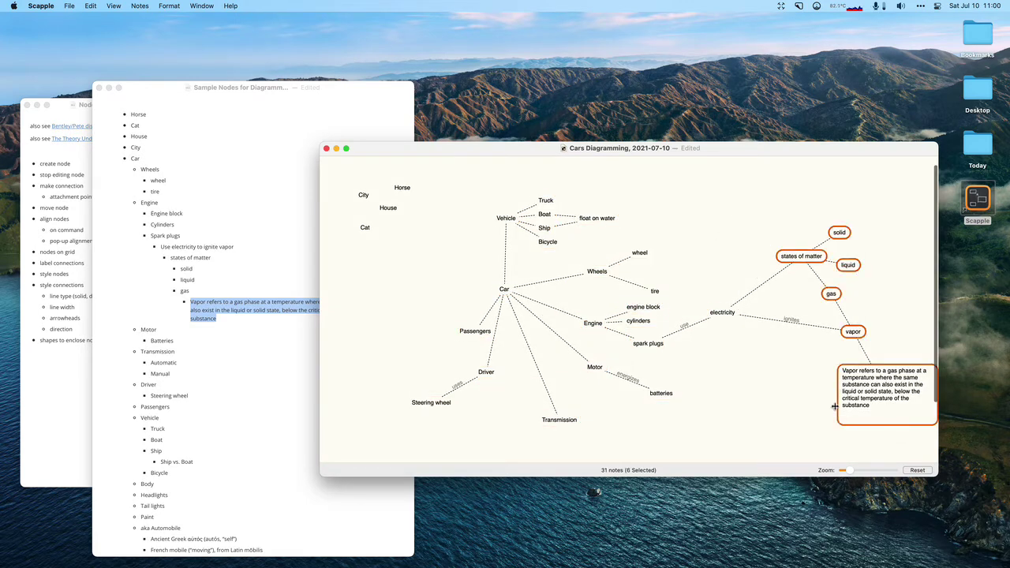
click(472, 238)
click(506, 288)
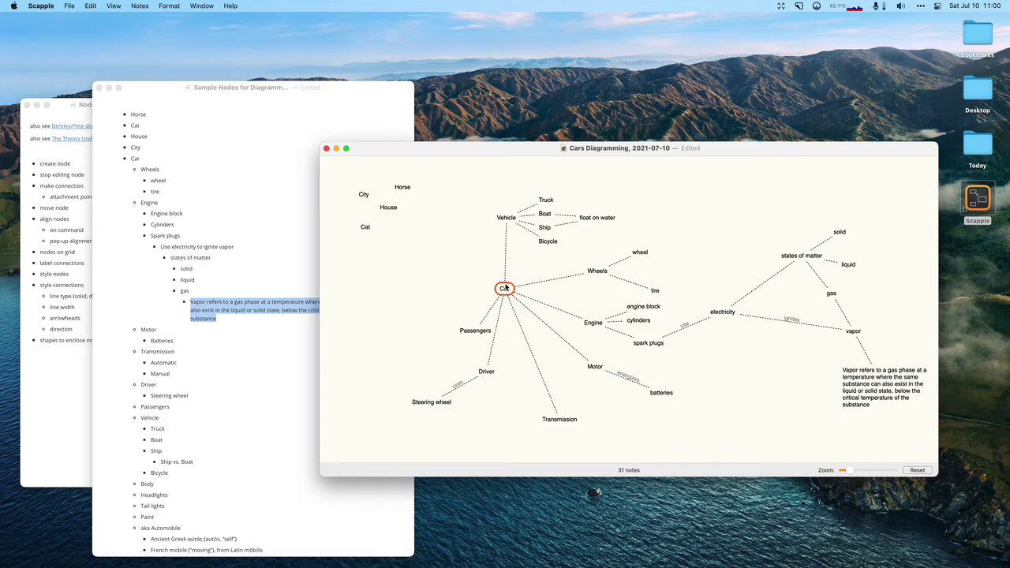
click(91, 6)
mouse_move(119, 123)
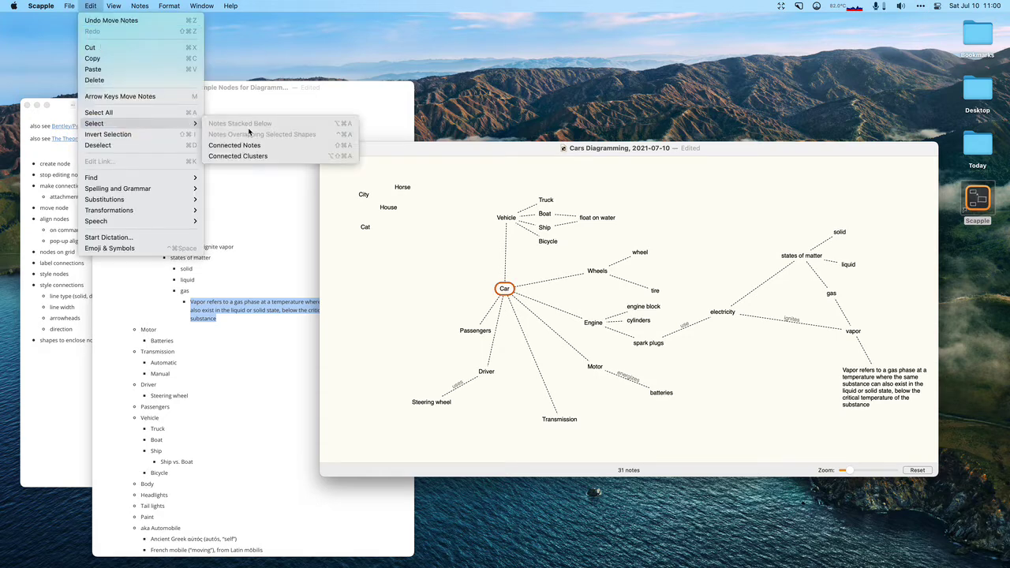
click(255, 155)
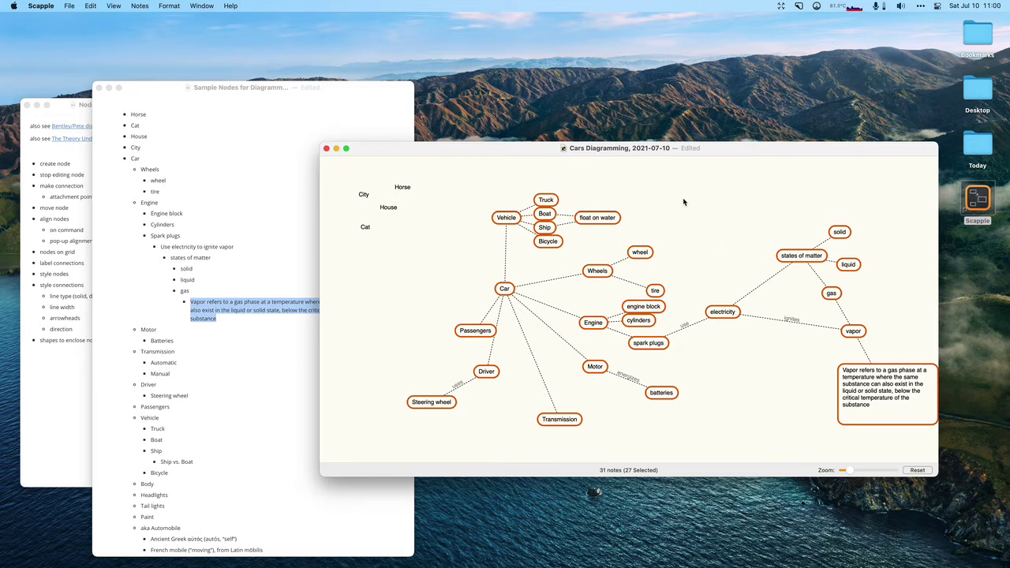
drag(704, 196, 796, 308)
drag(922, 409, 923, 411)
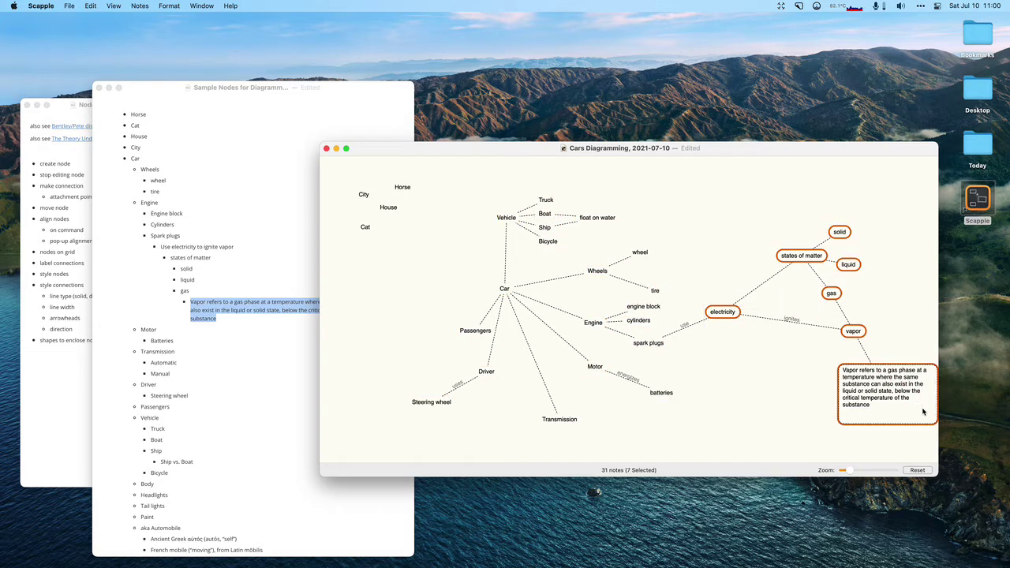
click(454, 201)
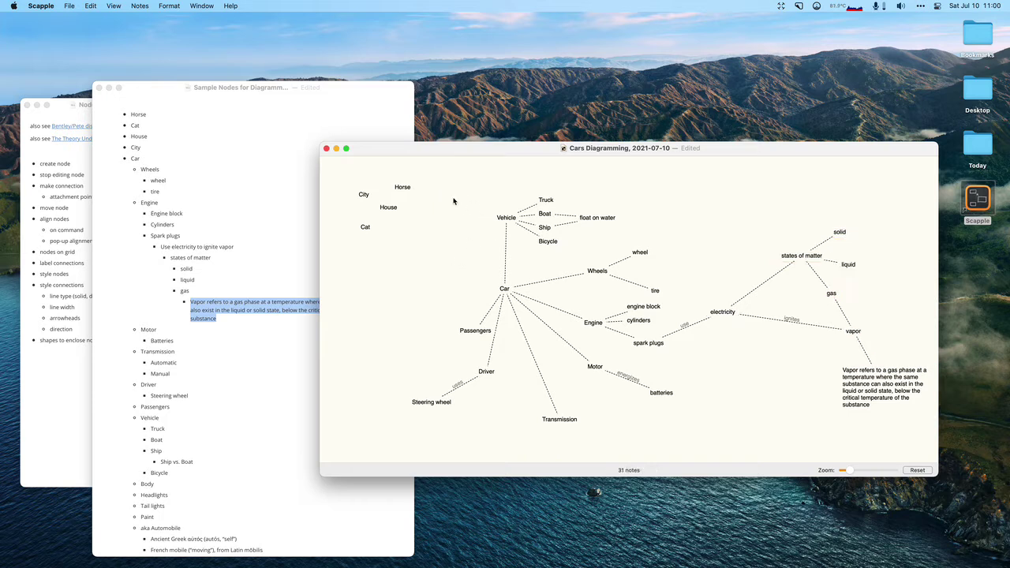
drag(435, 199, 886, 440)
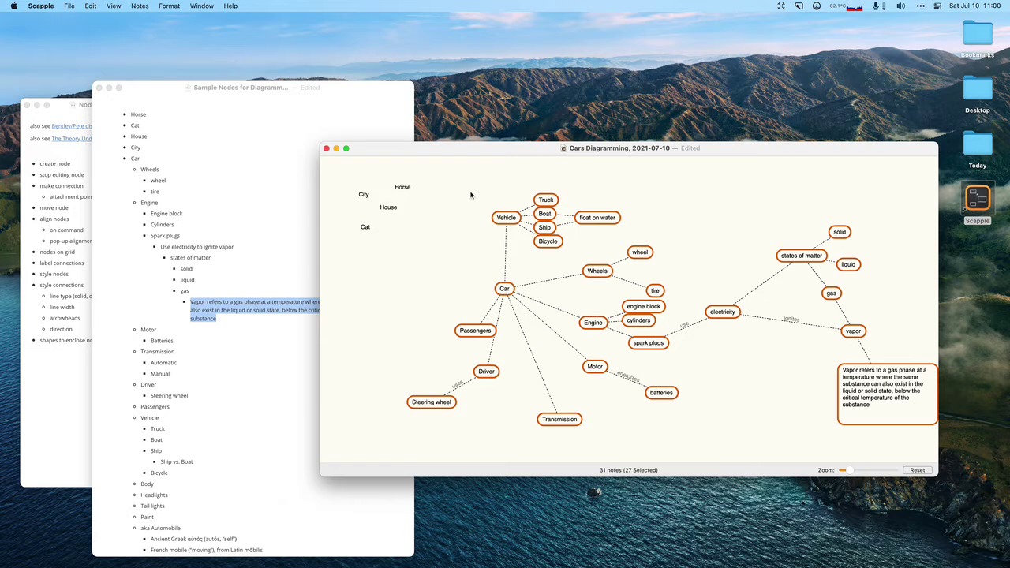
drag(476, 186, 623, 251)
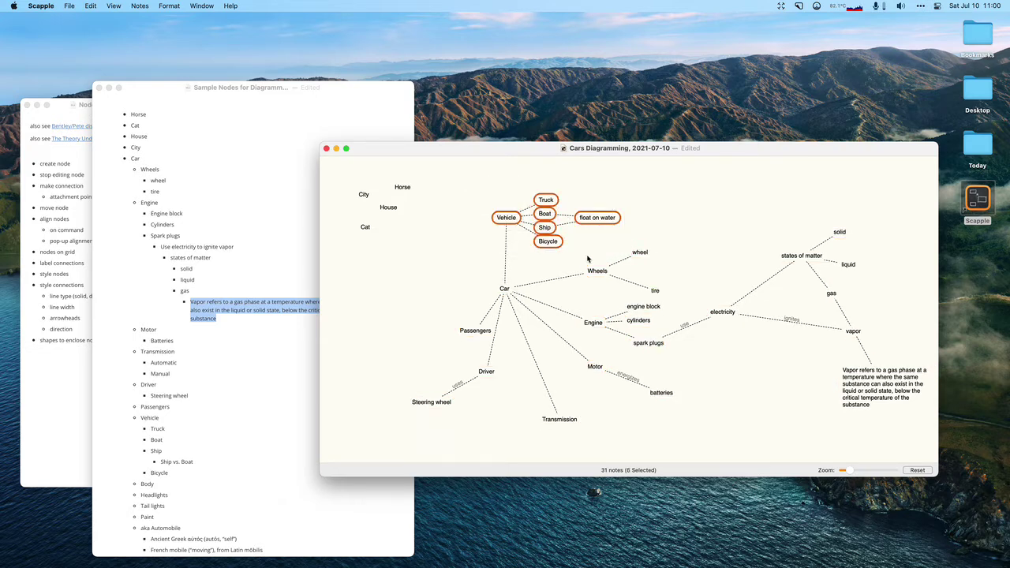
click(477, 254)
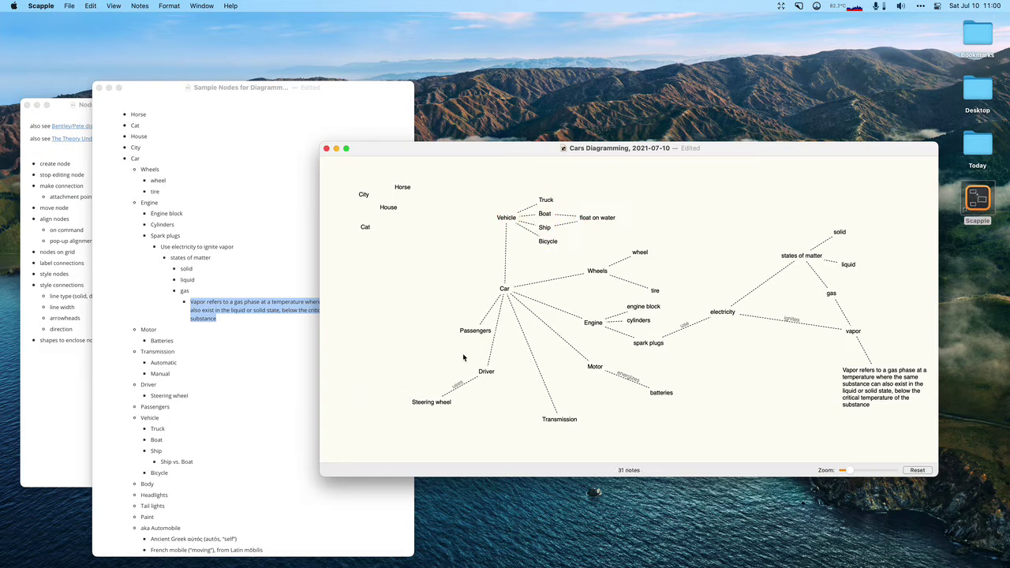
Add Body, Headlight and Tail light notes left of Car, linking Headlight and Tail light to Car
double_click(442, 296)
text(Body)
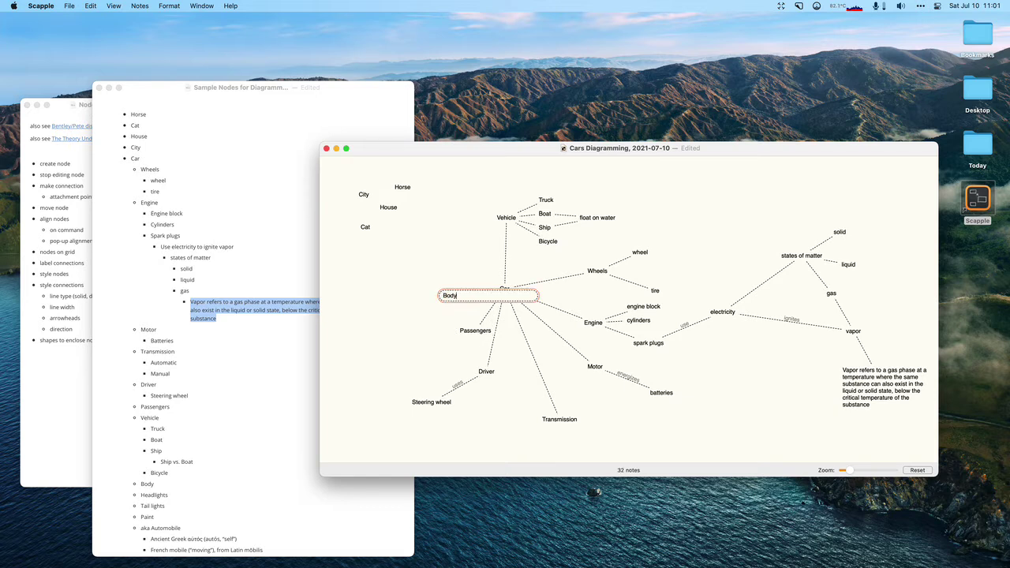
click(450, 277)
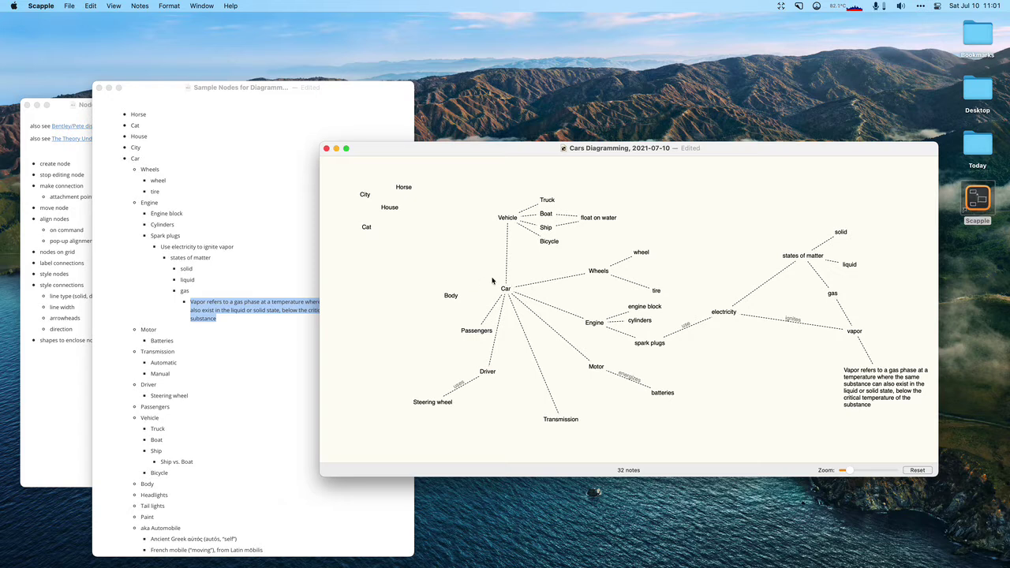
double_click(443, 269)
text(Headlight)
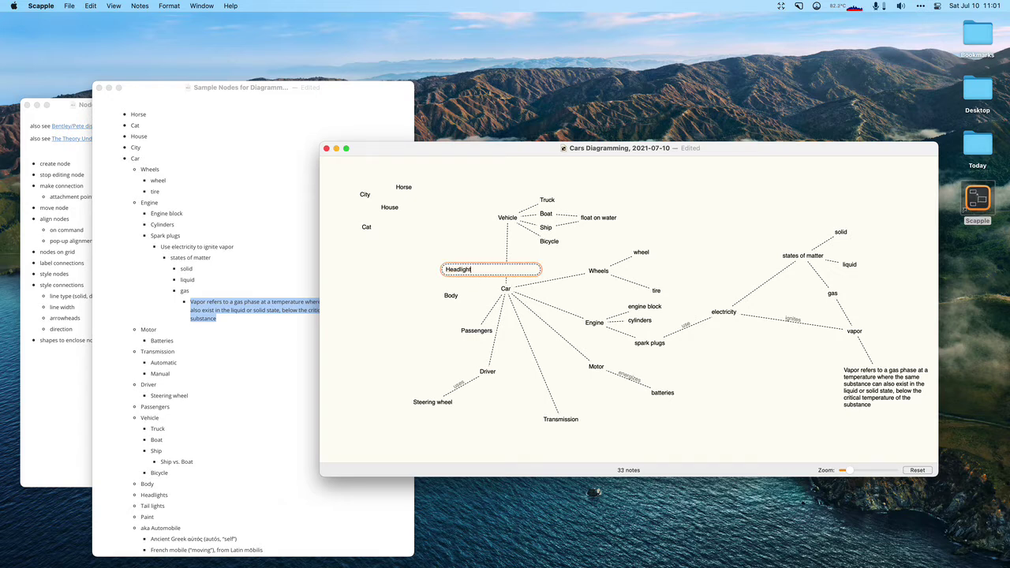
key(super+Return)
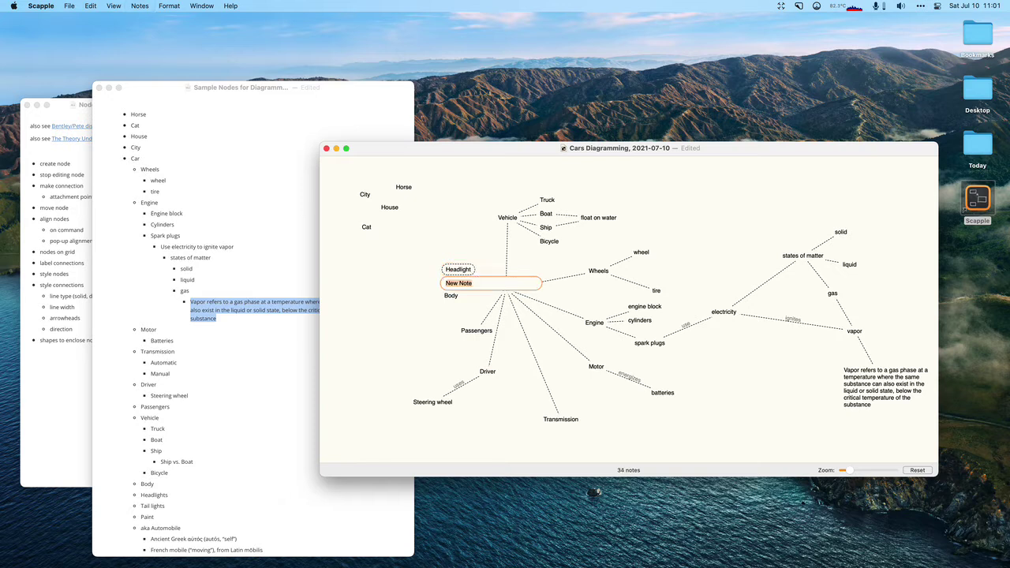
text(Tail light)
click(392, 291)
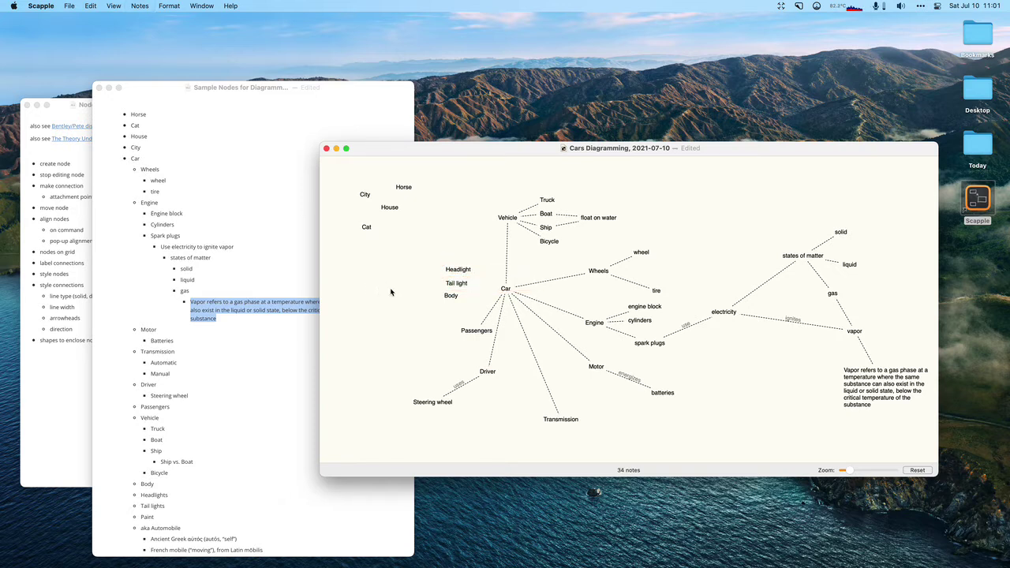
drag(410, 267, 502, 288)
click(456, 271)
drag(452, 254, 439, 273)
Add a 'type of light' note linked to both Headlight and Tail light
double_click(380, 269)
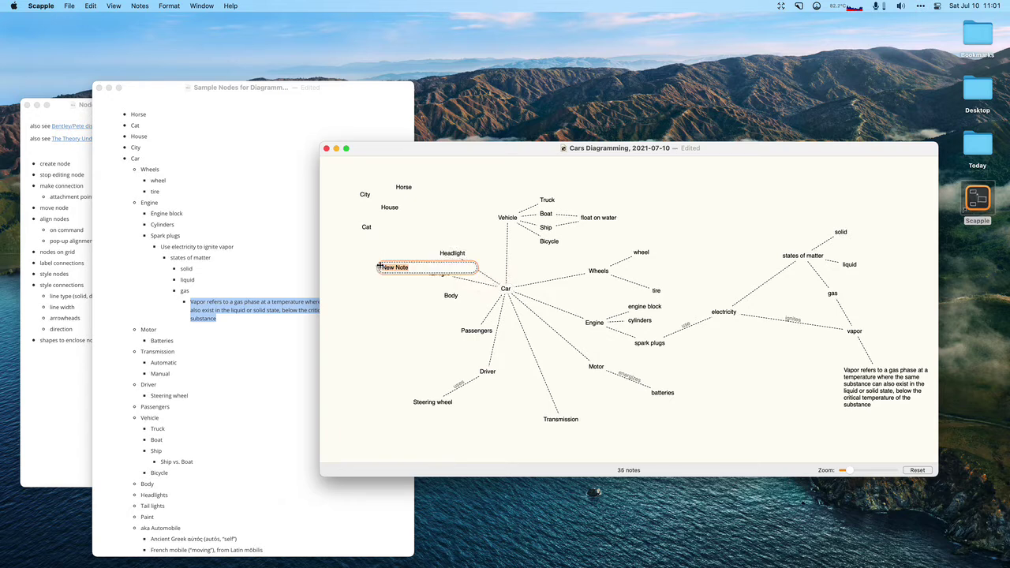
text(type o)
click(388, 302)
drag(405, 270, 443, 251)
click(388, 264)
drag(387, 265, 439, 276)
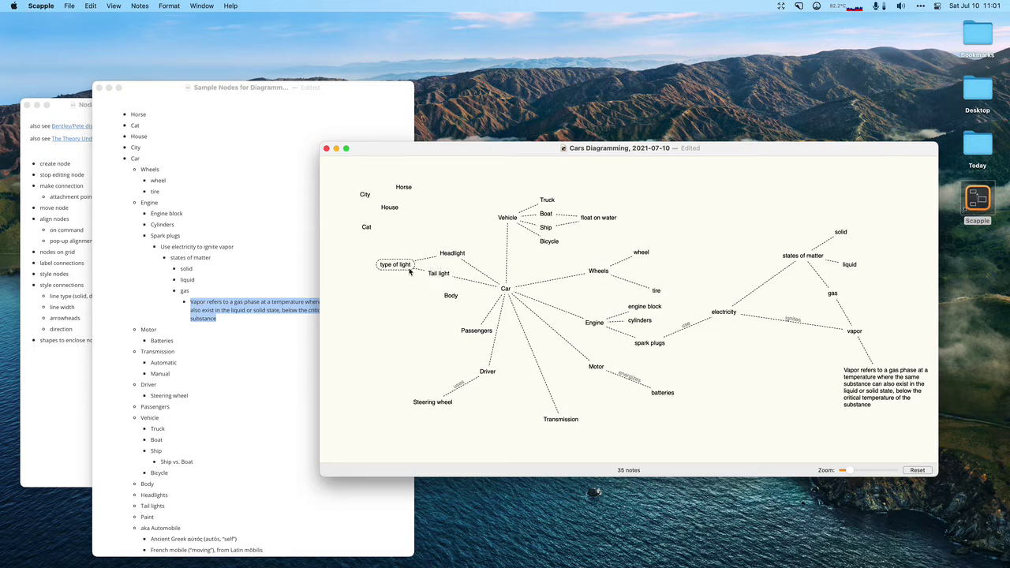
click(600, 219)
Link Body to Car and add a Paint note left of Passengers
scroll(238, 479, down, 3)
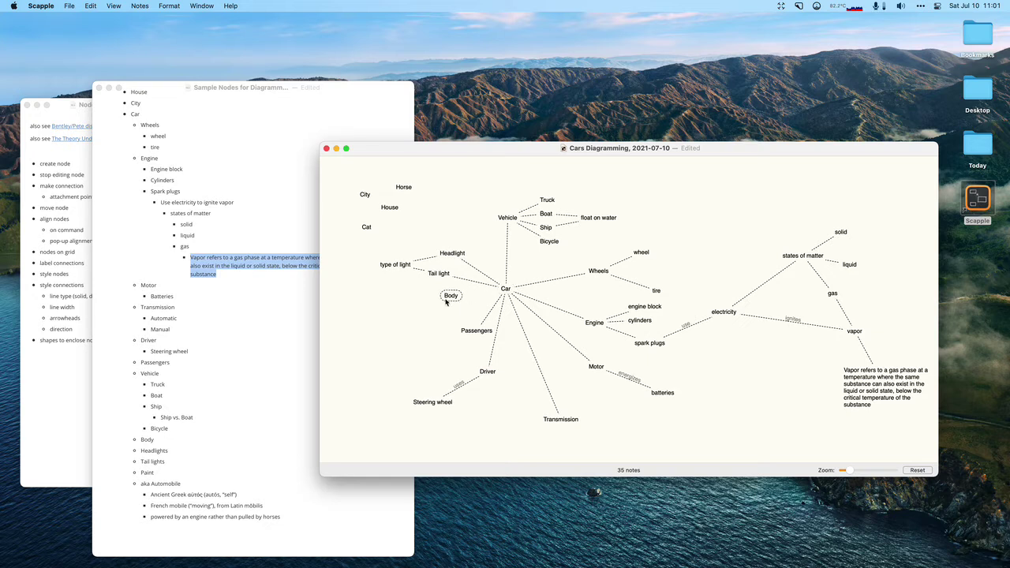
drag(451, 297, 506, 289)
double_click(436, 332)
text(Pain)
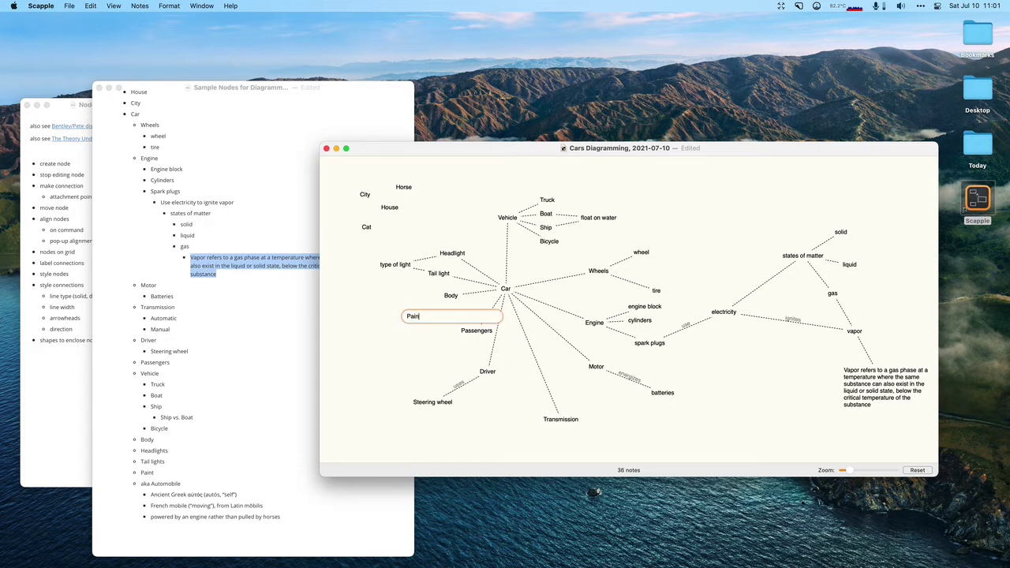
text(t)
click(429, 353)
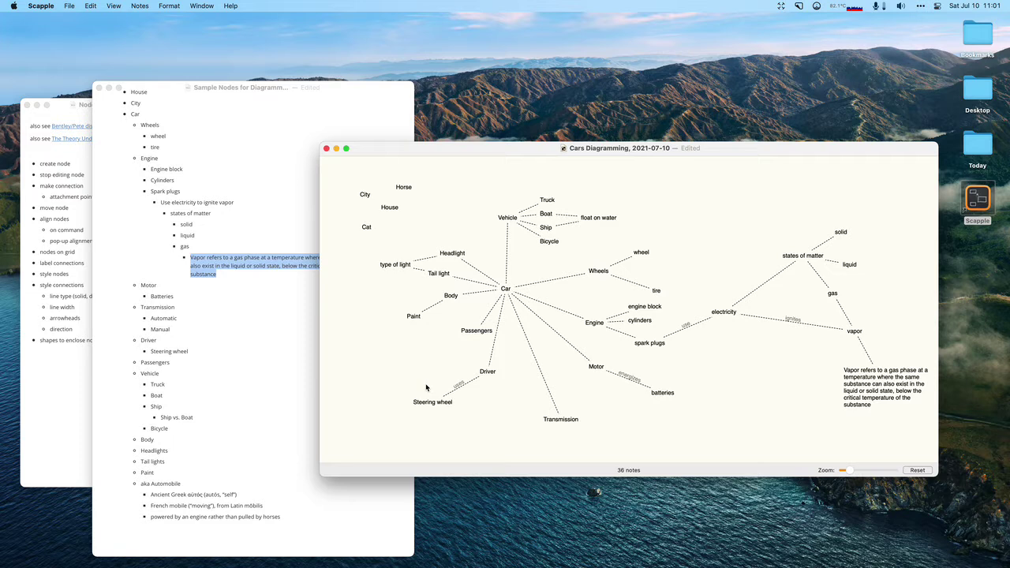
Create an Automobile note and connect it to the Car note
double_click(657, 199)
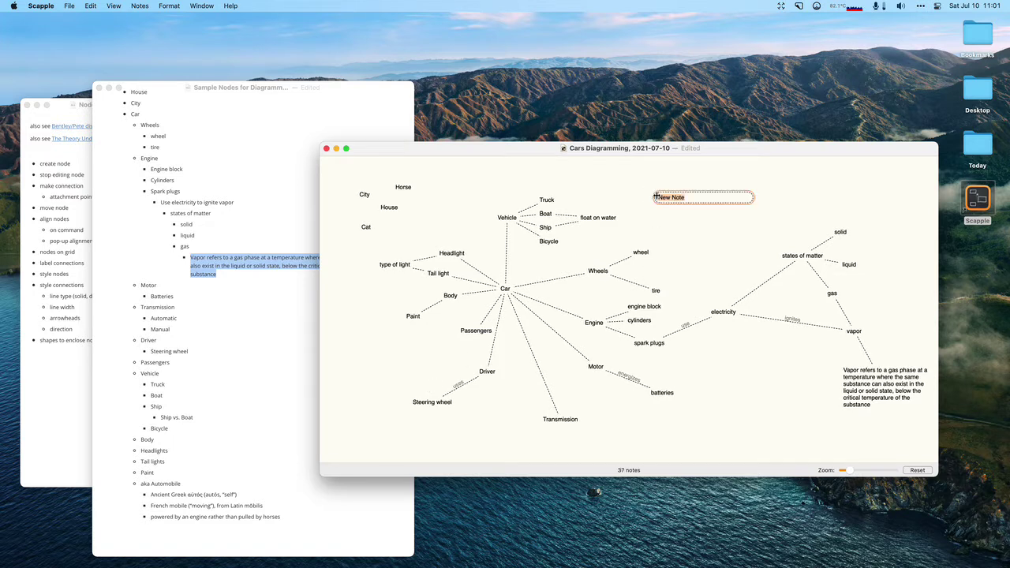
text(Automobile)
click(659, 229)
drag(673, 197, 514, 287)
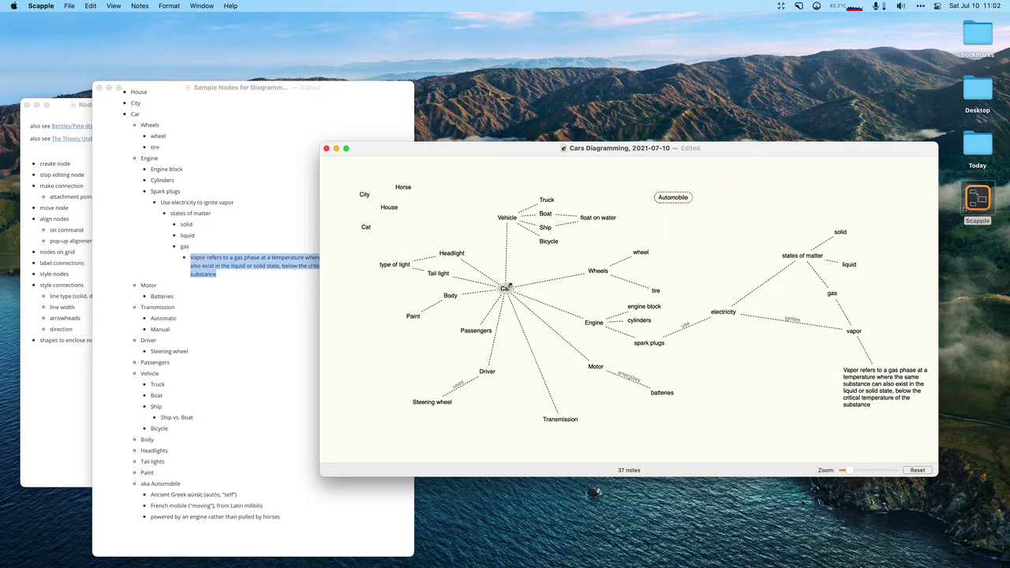
Label the Car–Automobile connection 'aka'
click(667, 199)
shift+click(506, 289)
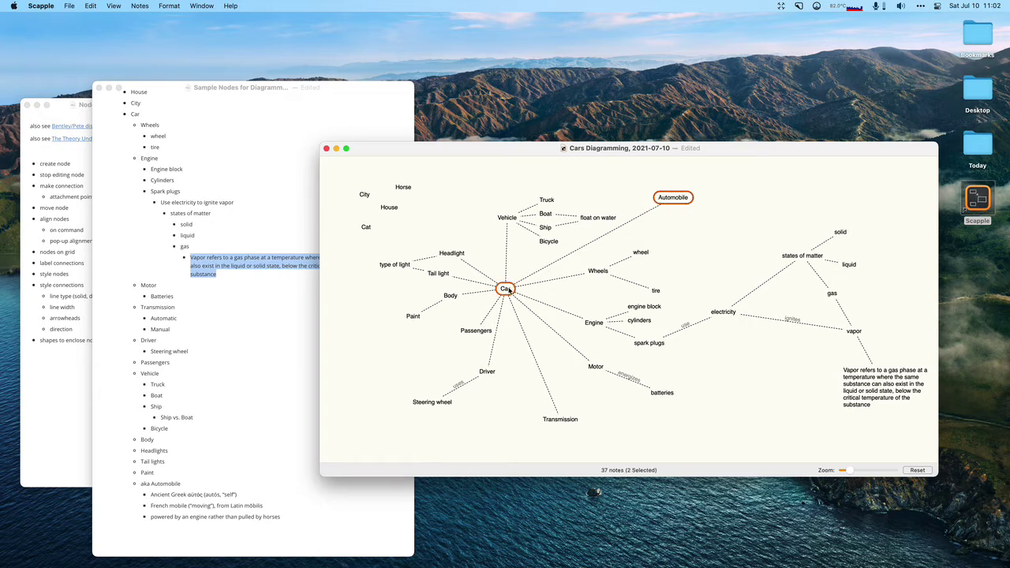
right_click(510, 290)
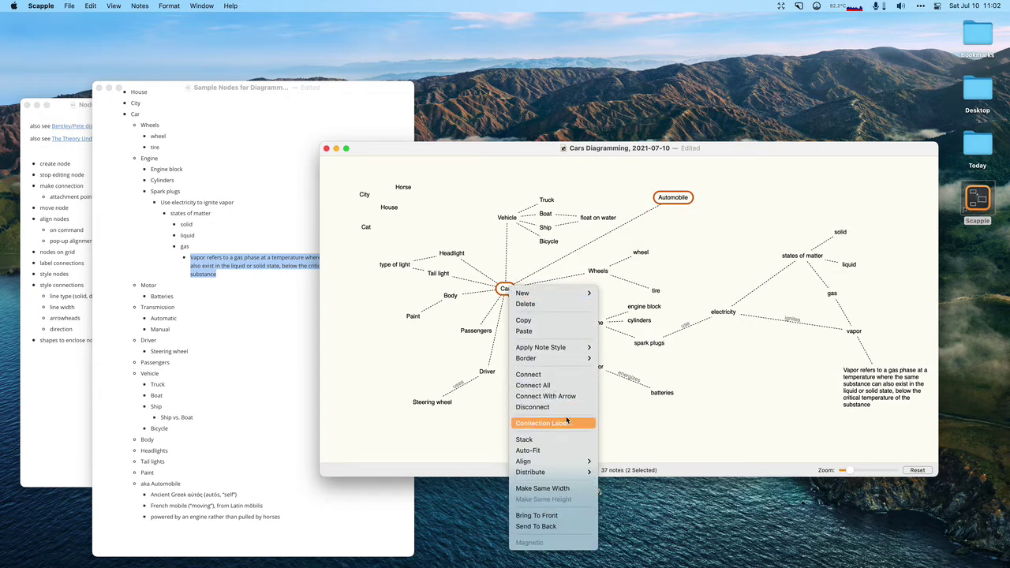
click(566, 422)
text(aka)
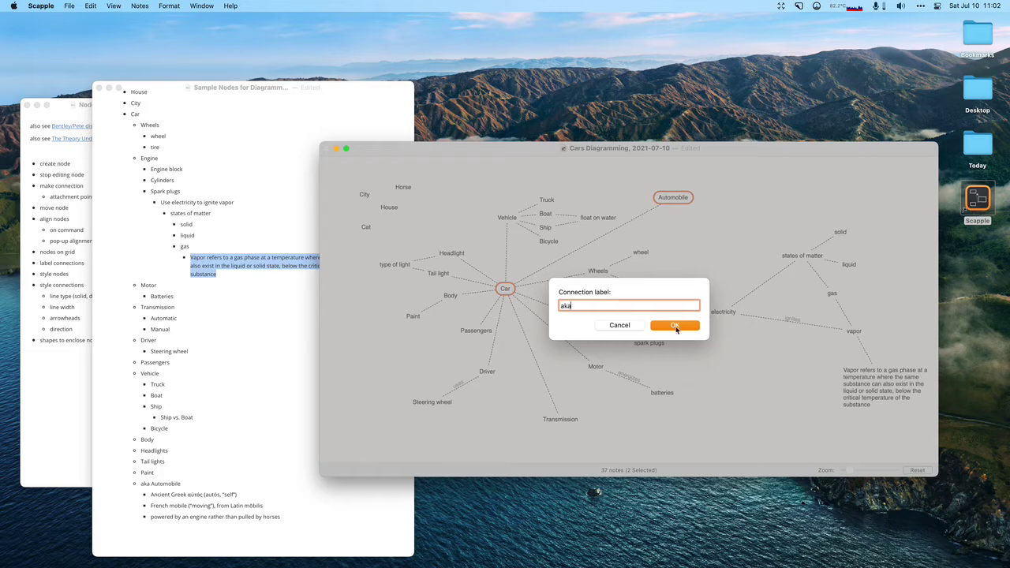
click(676, 326)
click(714, 183)
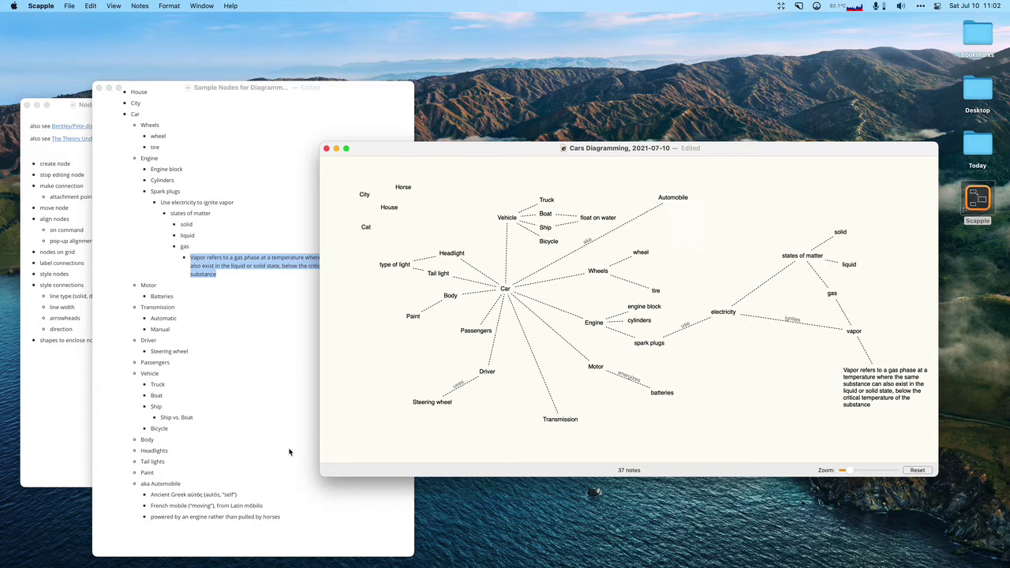
Copy the Ancient Greek etymology line from the outline into a new note, without bullet
click(225, 505)
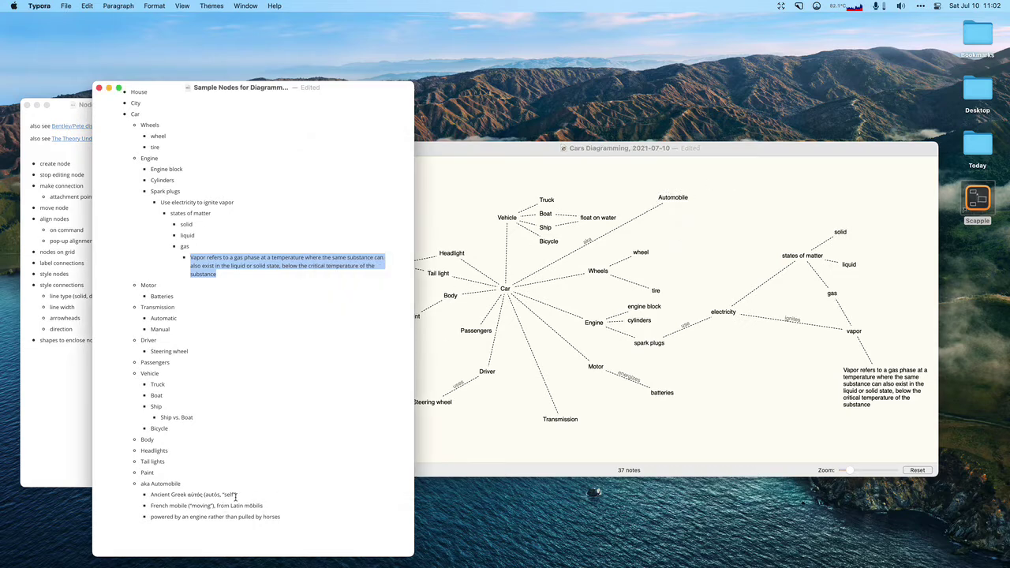
click(242, 494)
drag(242, 495, 153, 494)
key(super+c)
click(718, 177)
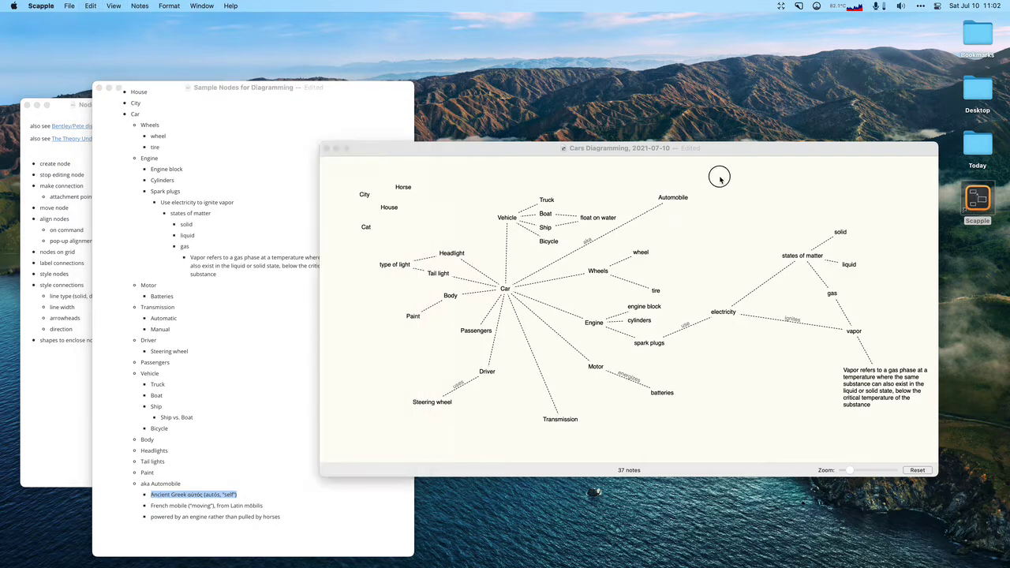
double_click(718, 177)
key(super+v)
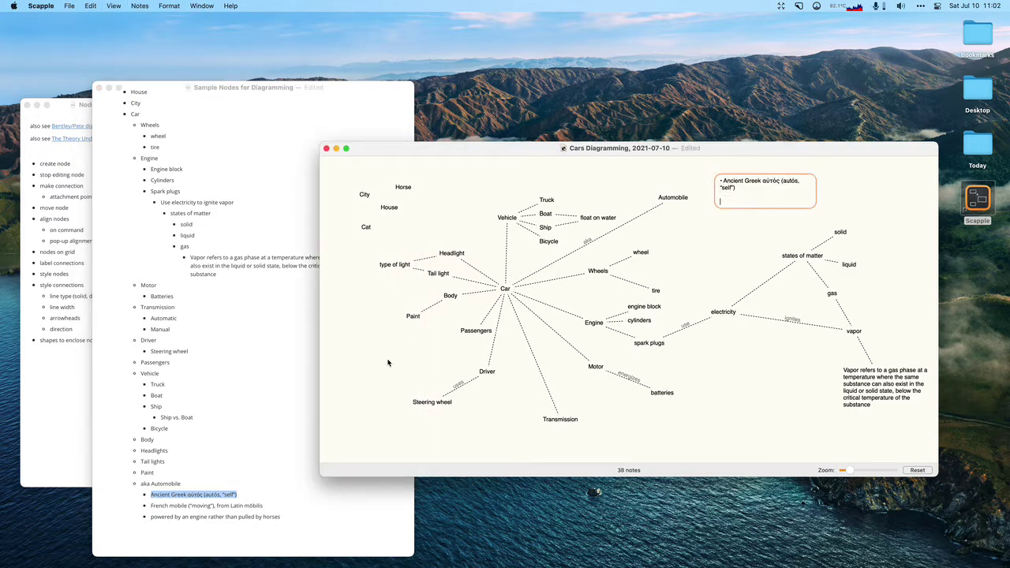
key(BackSpace)
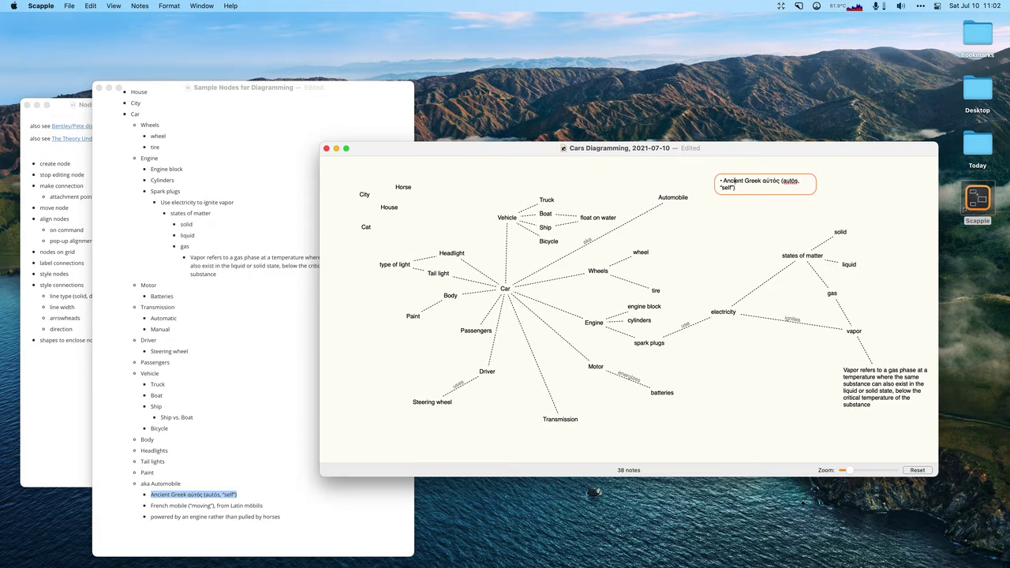
key(BackSpace)
click(596, 322)
Add the French mobile etymology line as a note under the Ancient Greek note
click(193, 517)
drag(151, 506, 264, 506)
click(746, 210)
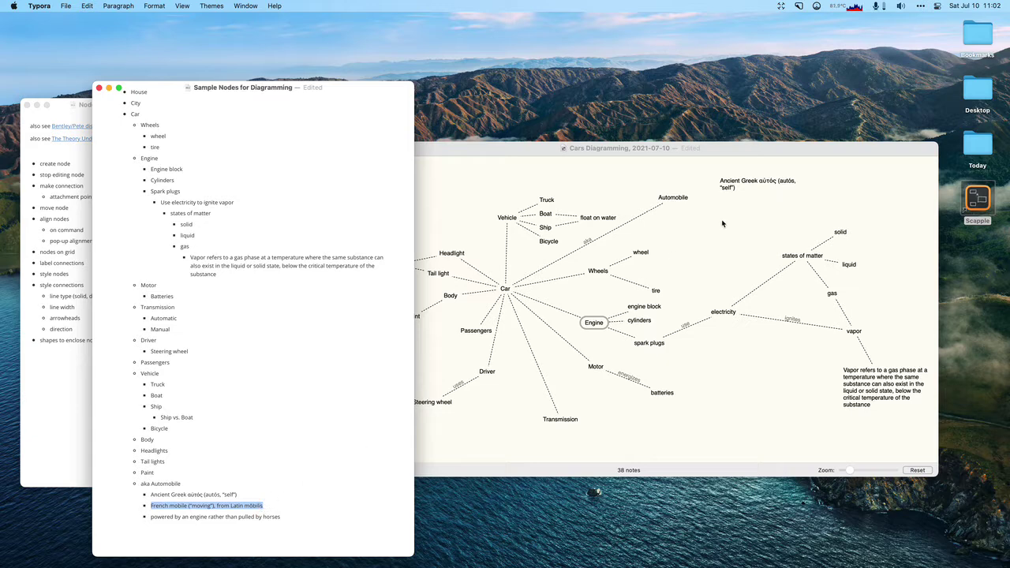
double_click(744, 209)
key(super+v)
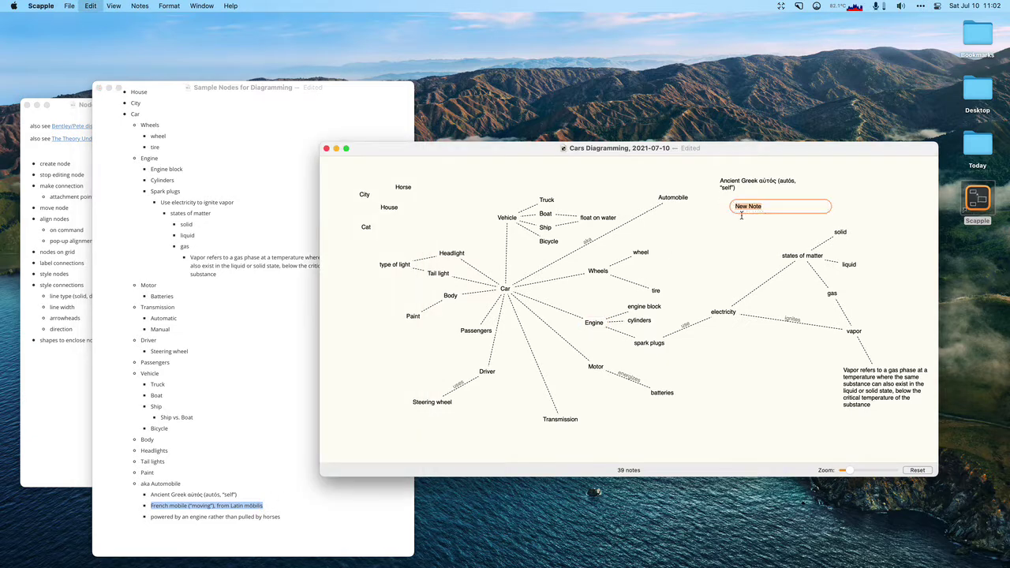
key(BackSpace)
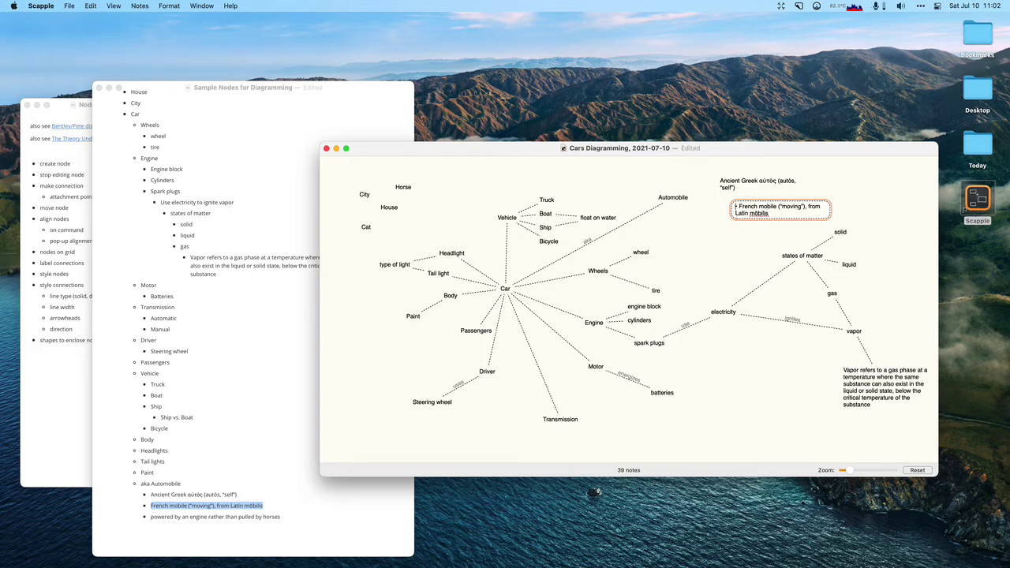
key(BackSpace)
key(BackSpace)
key(Escape)
drag(750, 211, 730, 212)
Add the 'powered by an engine' line as a note below the French note
click(210, 517)
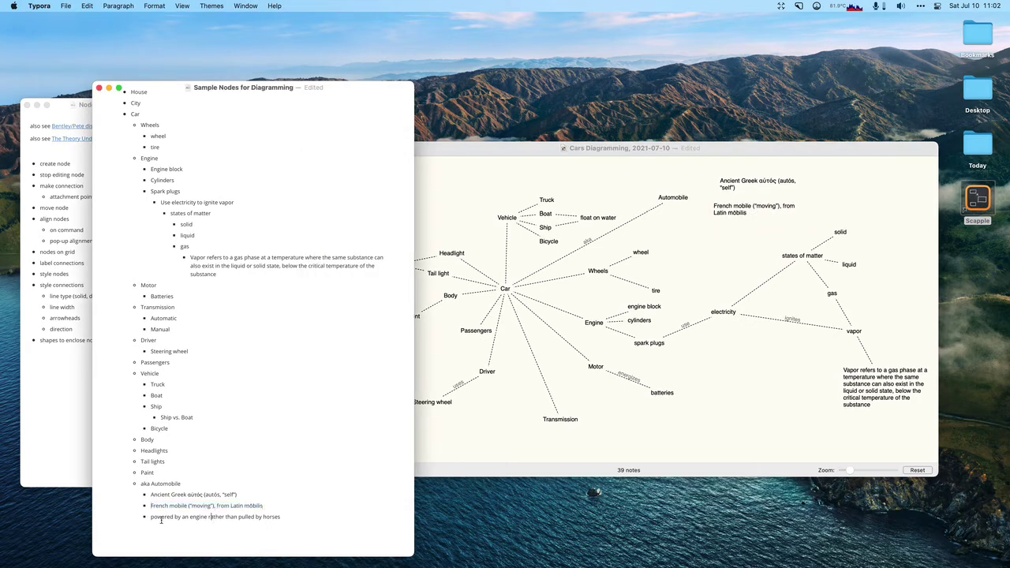
drag(151, 517, 281, 515)
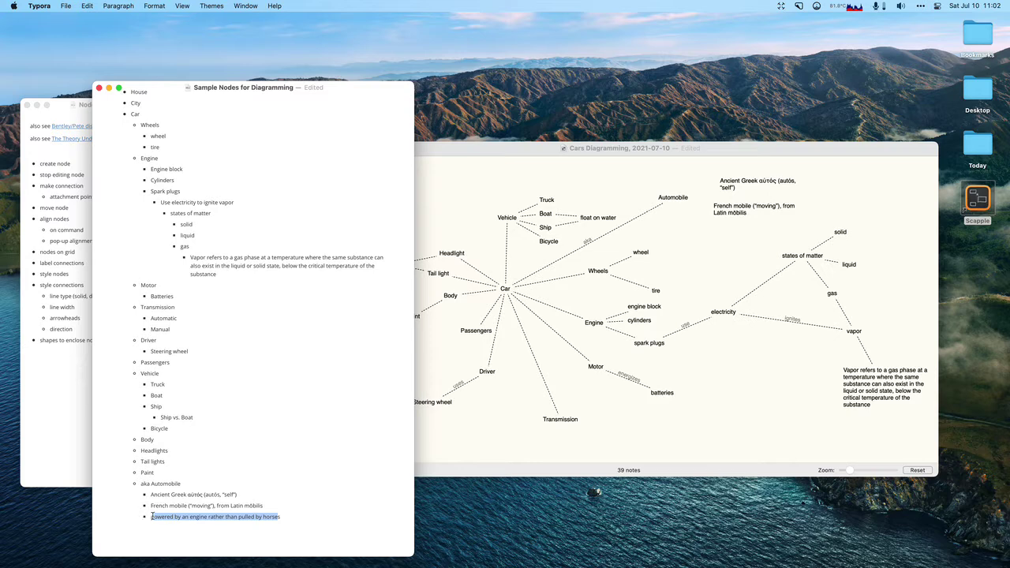
drag(152, 517, 189, 517)
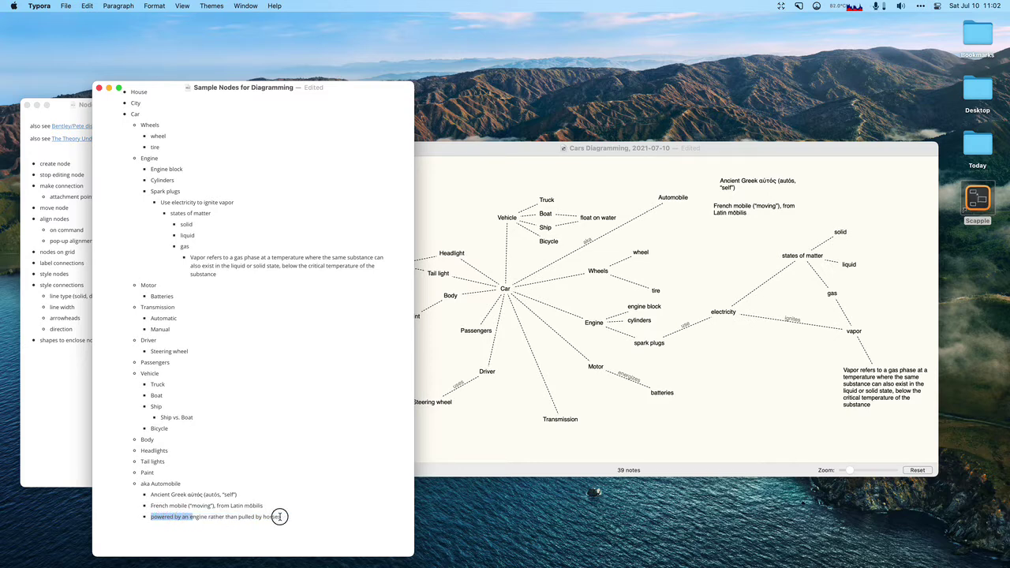
drag(280, 517, 149, 517)
key(super+c)
click(518, 357)
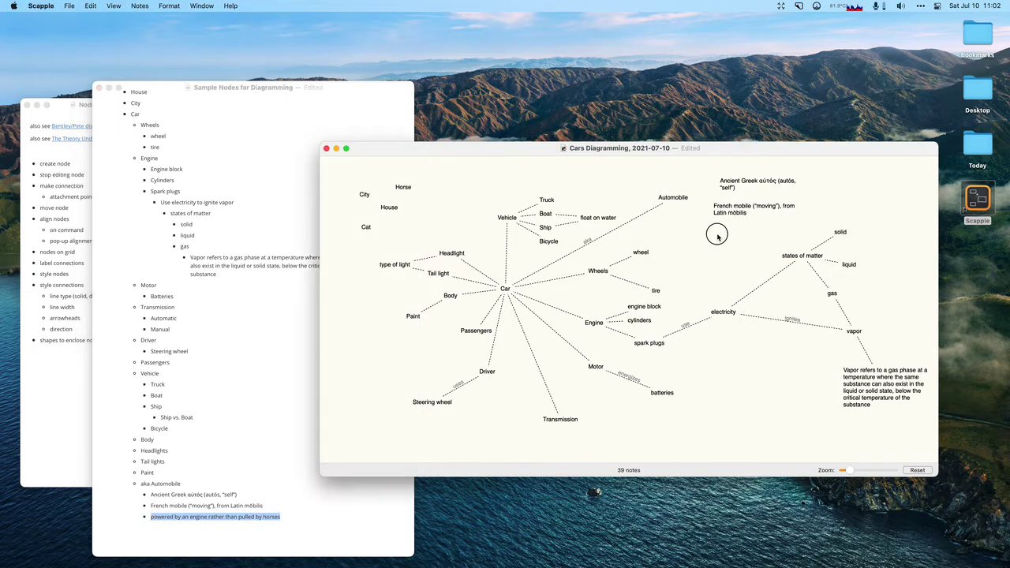
double_click(719, 235)
key(super+v)
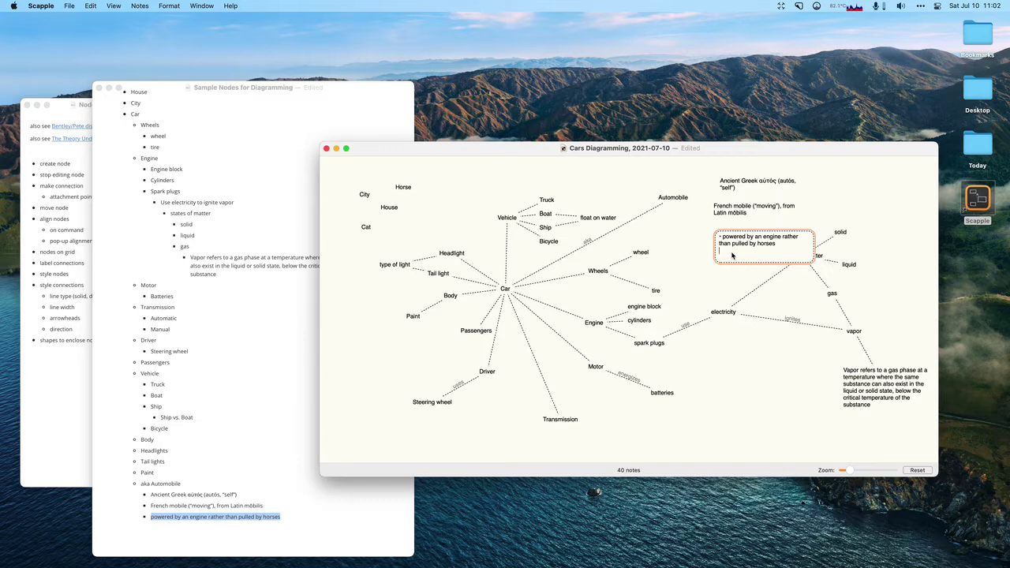
key(BackSpace)
key(BackSpace)
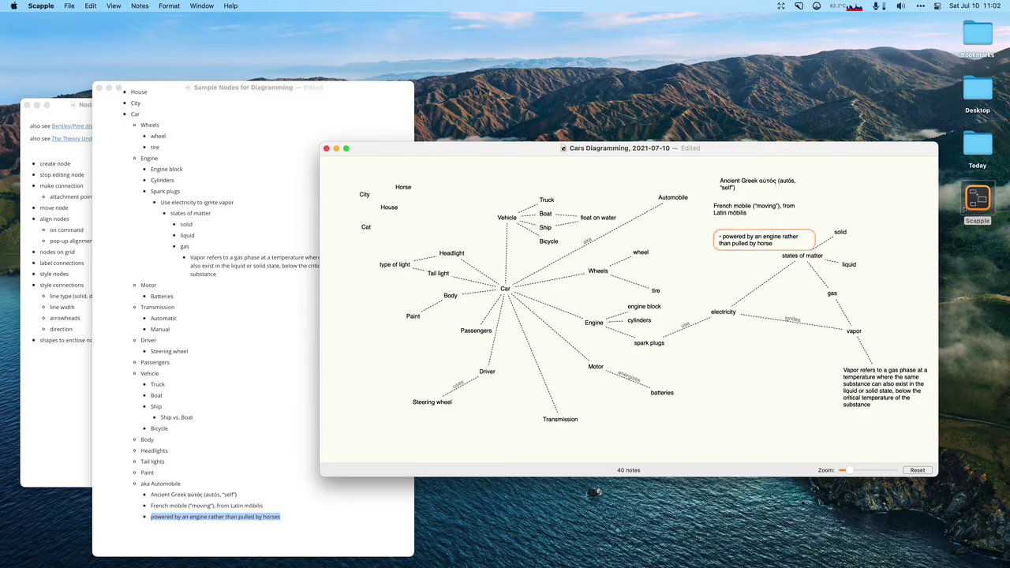
key(BackSpace)
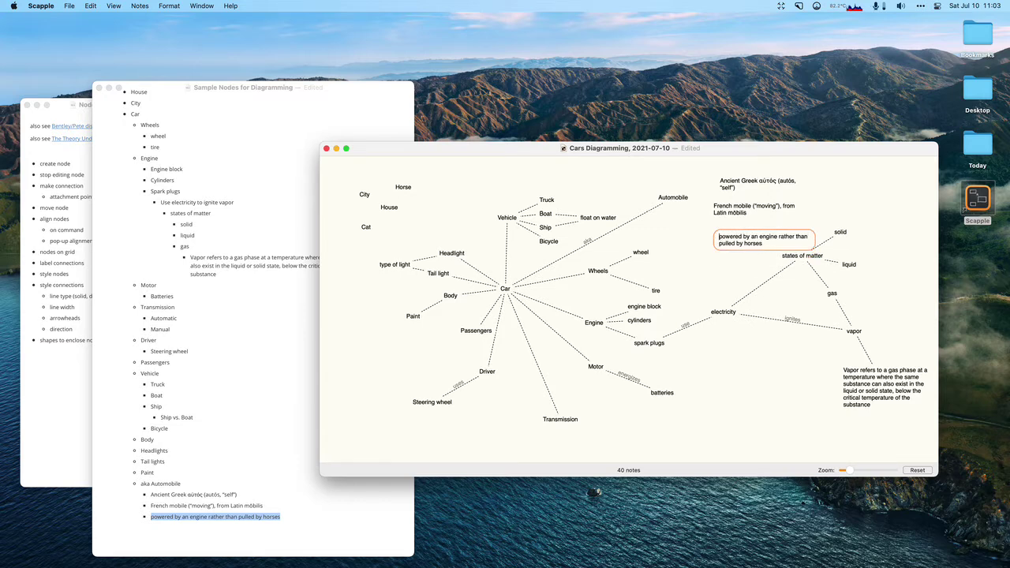
click(700, 255)
Link the Ancient Greek, French mobile and engine notes to Automobile and arrange them beside it
drag(729, 185, 674, 197)
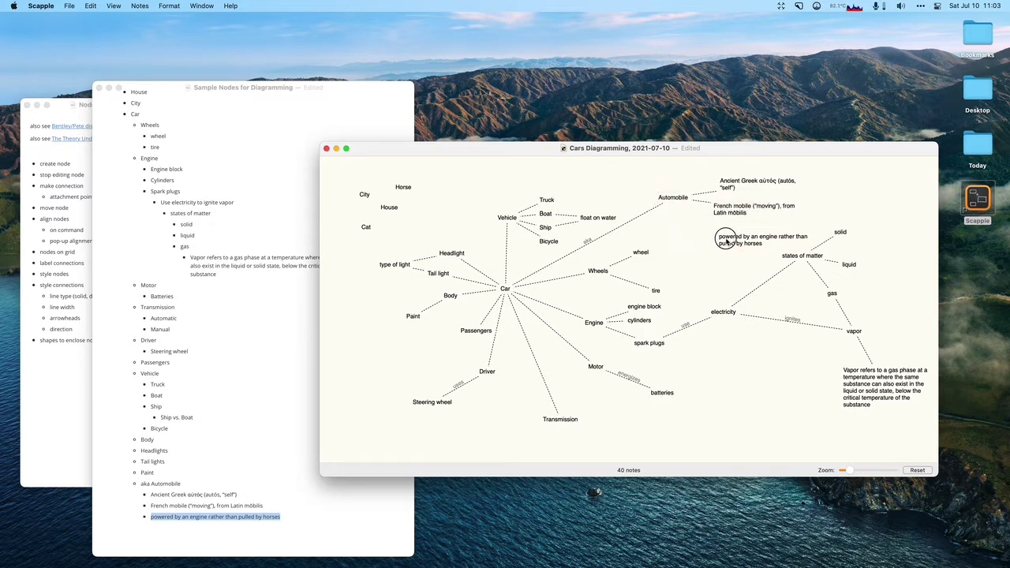
drag(721, 234, 673, 198)
drag(756, 212, 768, 204)
drag(762, 239, 751, 232)
drag(756, 183, 727, 179)
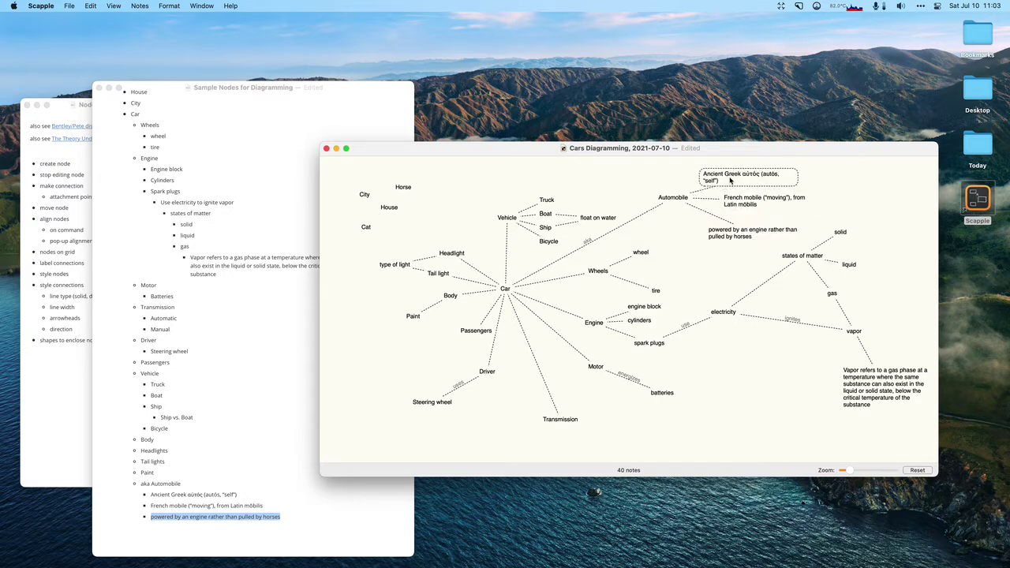
Resize the 'powered by an engine' note so its text wraps onto two lines
click(780, 198)
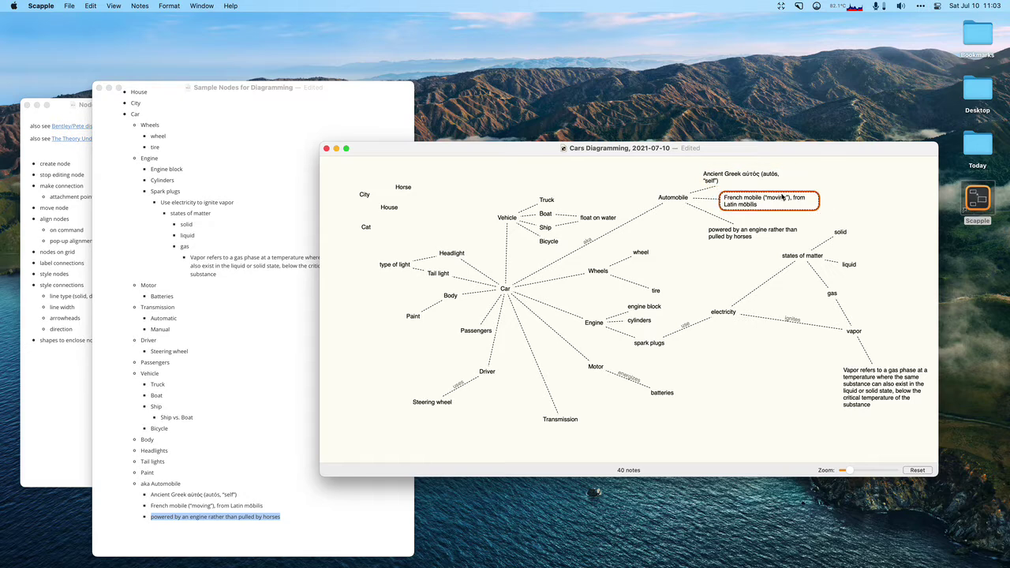
click(762, 183)
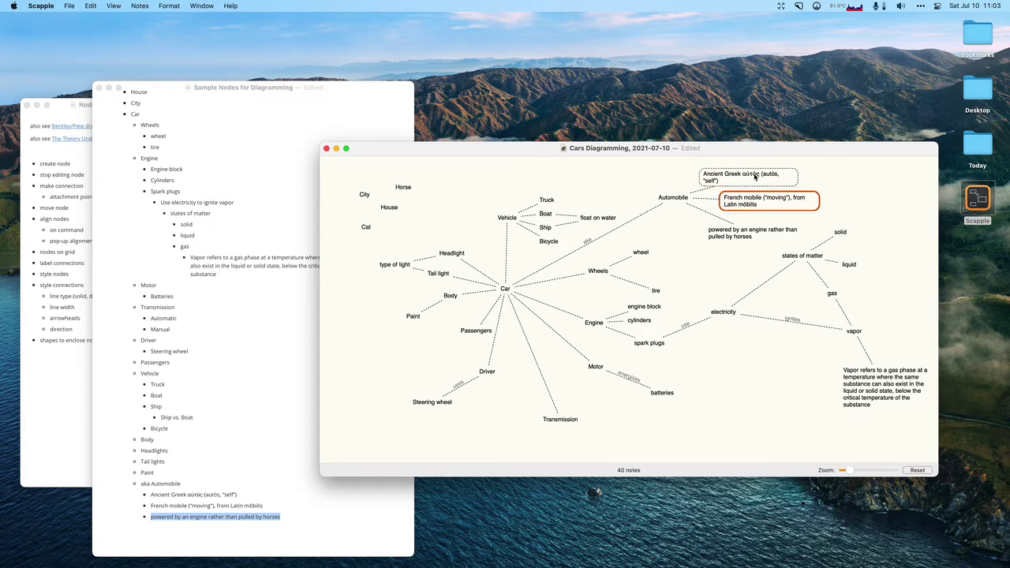
click(763, 208)
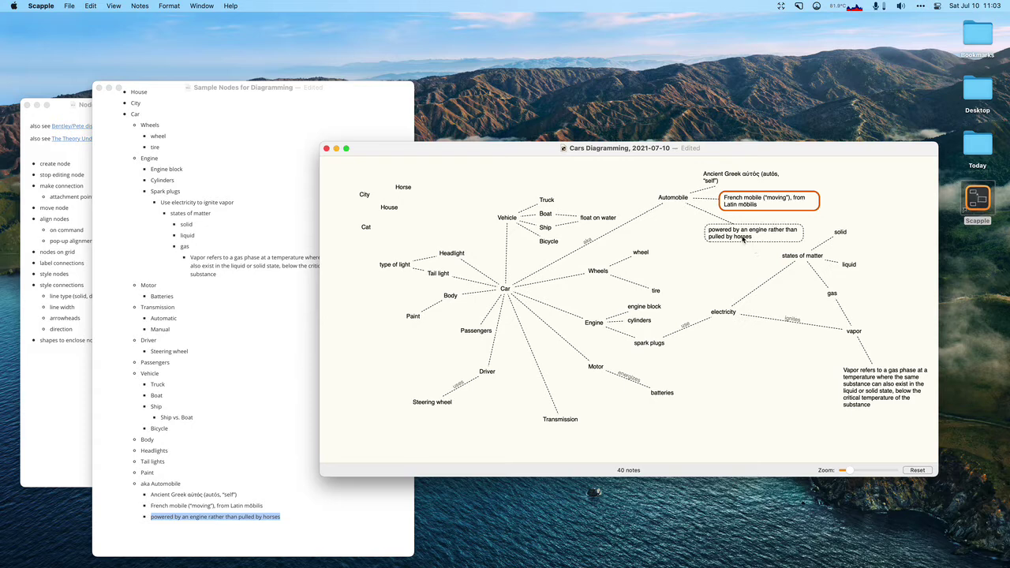
click(799, 234)
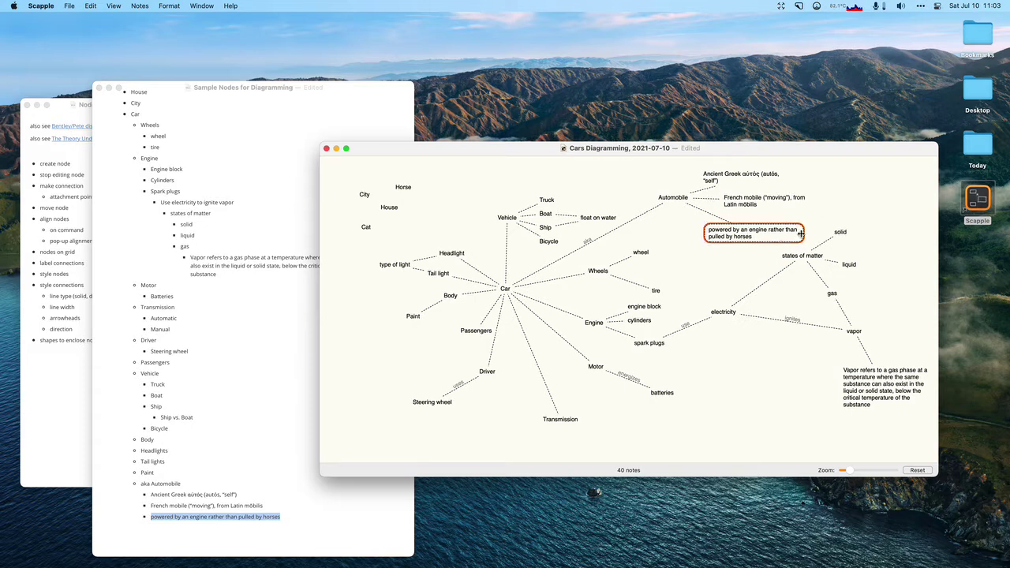
mouse_move(801, 234)
mouse_down()
mouse_move(848, 235)
mouse_move(786, 235)
mouse_up()
click(751, 284)
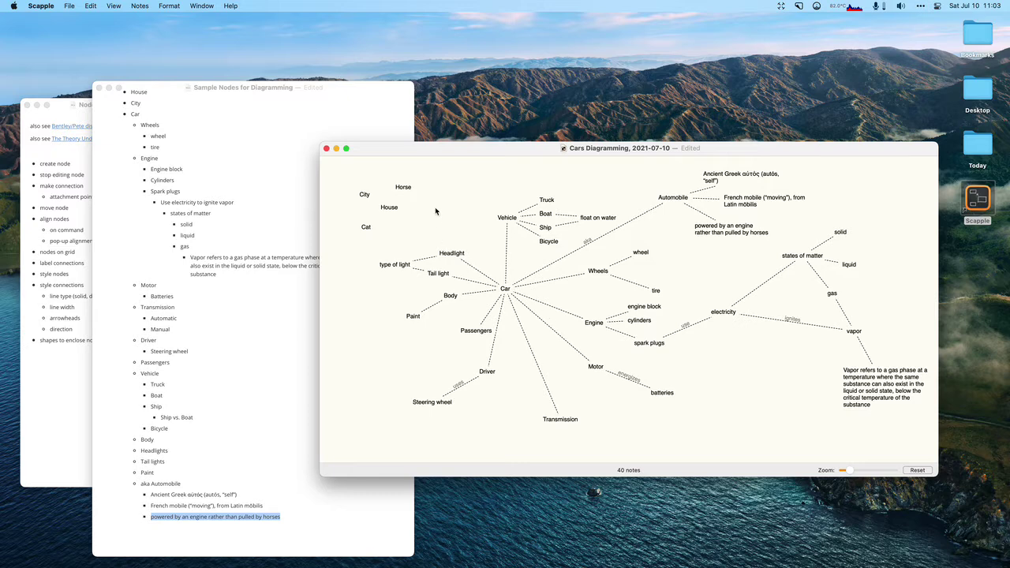
Reposition the Horse note lower, near the Cat note
drag(435, 163, 336, 254)
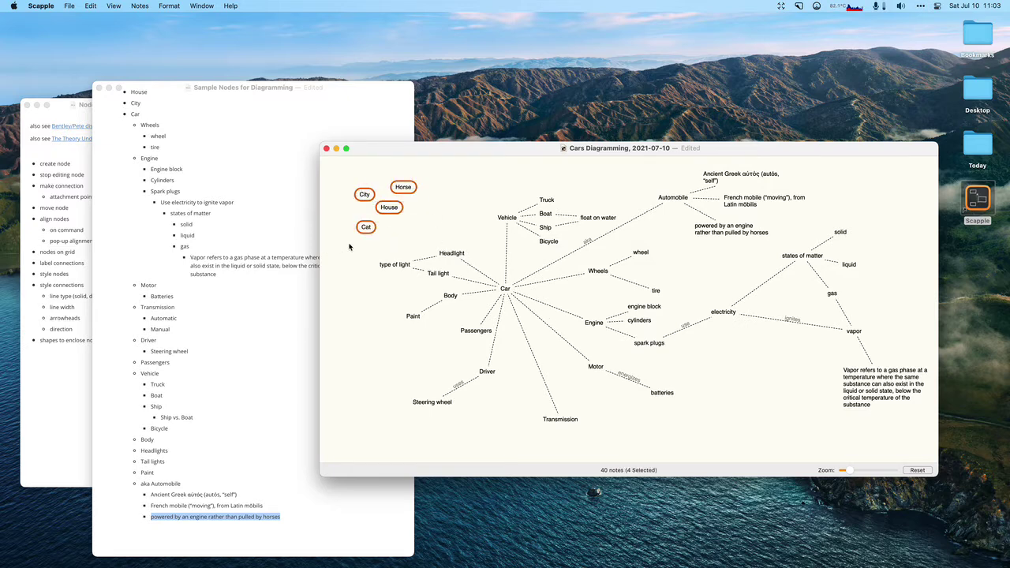
click(350, 247)
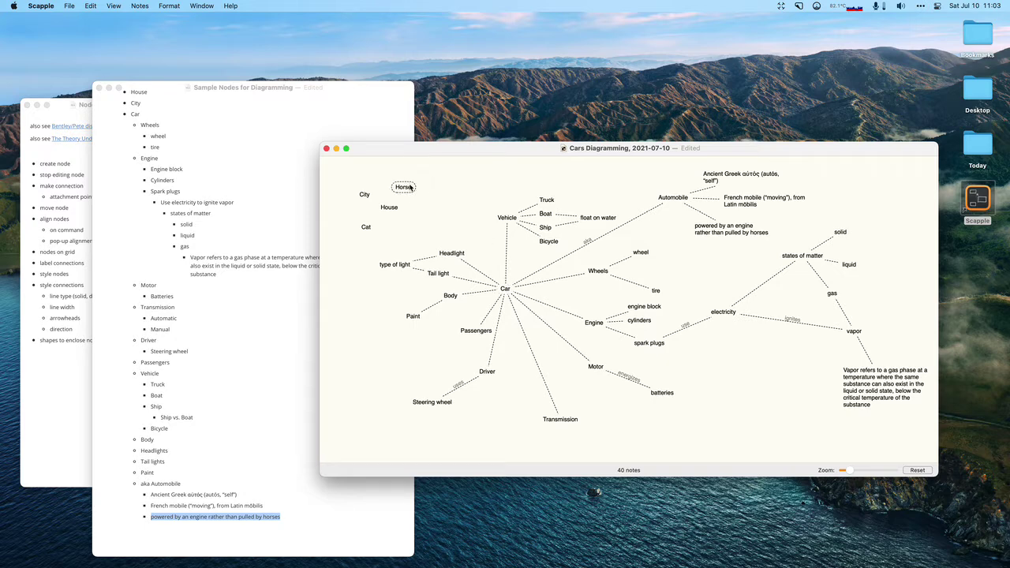
mouse_move(410, 187)
mouse_down()
mouse_move(440, 178)
mouse_move(416, 186)
mouse_up()
click(410, 204)
click(402, 186)
drag(405, 201, 394, 230)
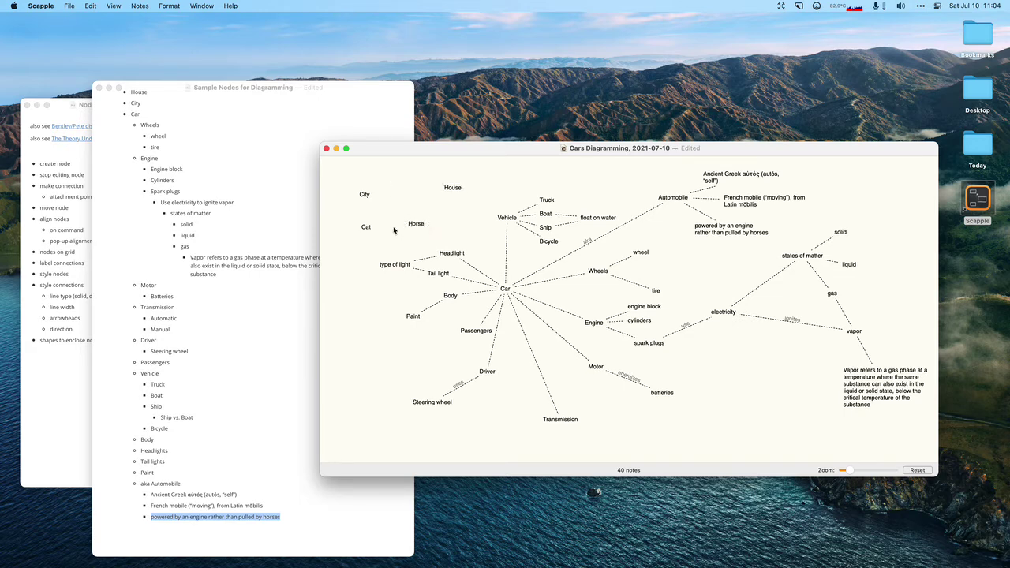
Create an Animal note and link it to Cat
double_click(378, 209)
text(Animal)
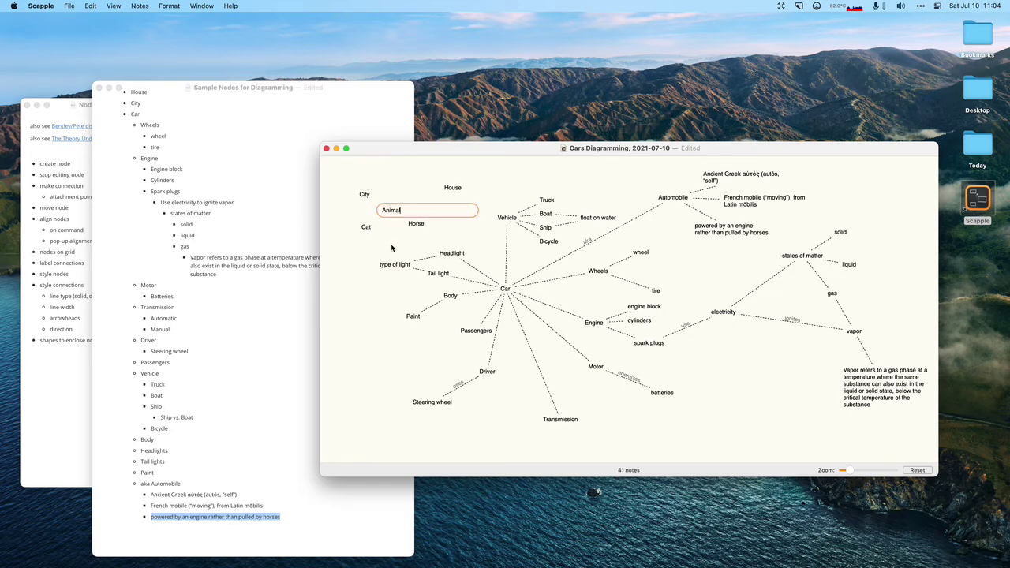
key(Escape)
drag(390, 210, 412, 222)
Connect City to House with the label 'in', then move Horse below Animal
drag(368, 196, 464, 202)
right_click(451, 195)
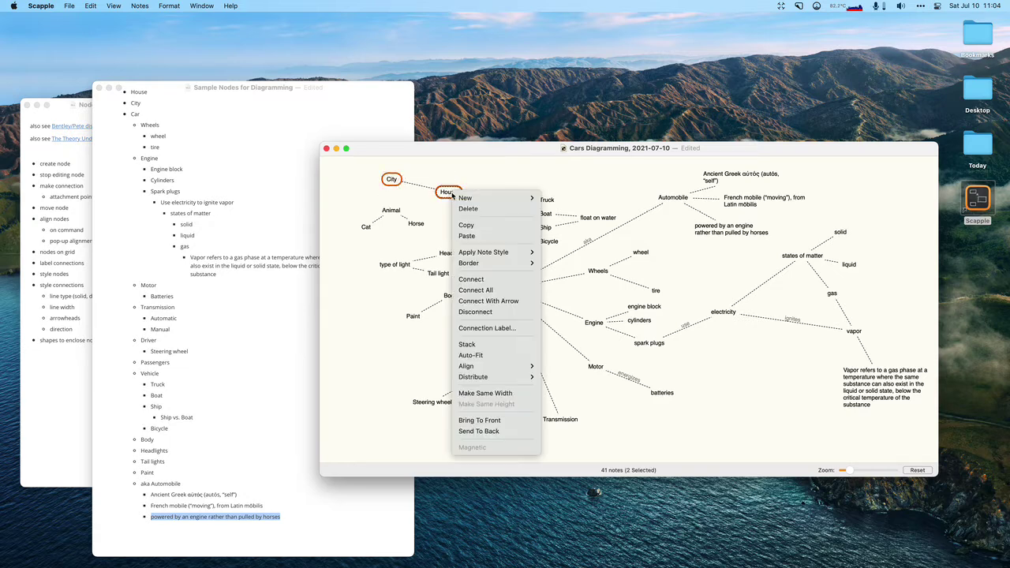
mouse_move(491, 366)
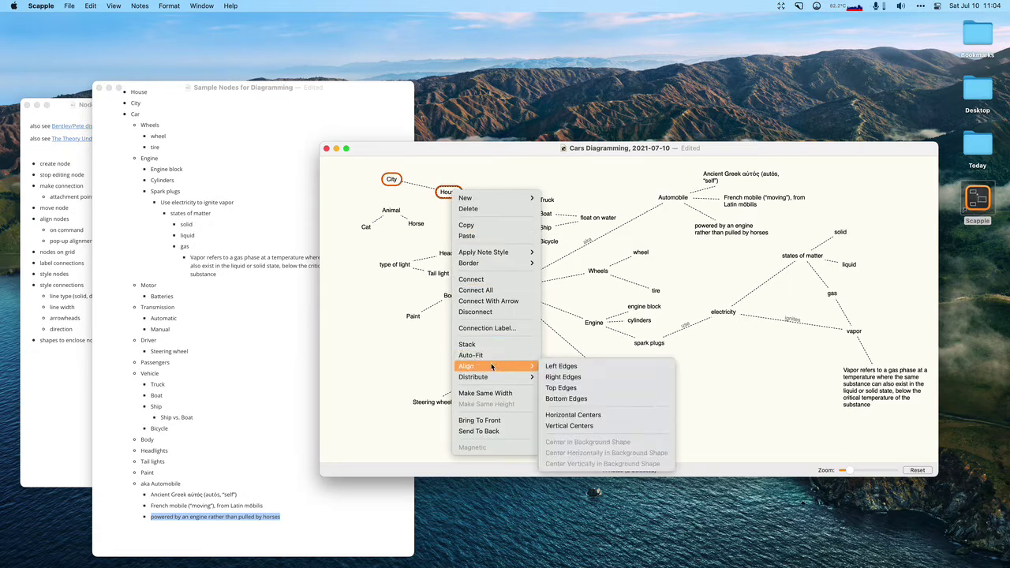
click(515, 326)
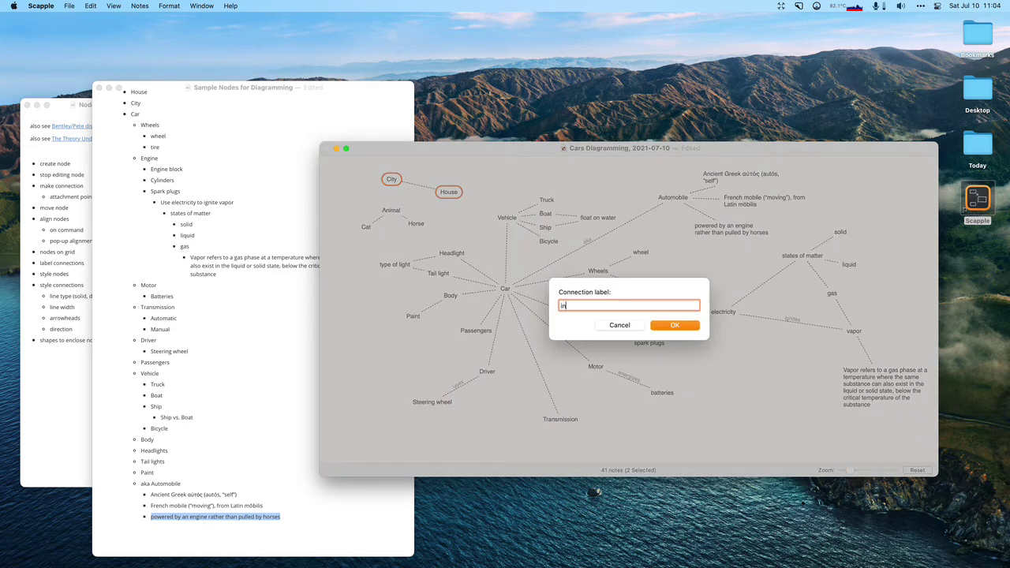
key(Return)
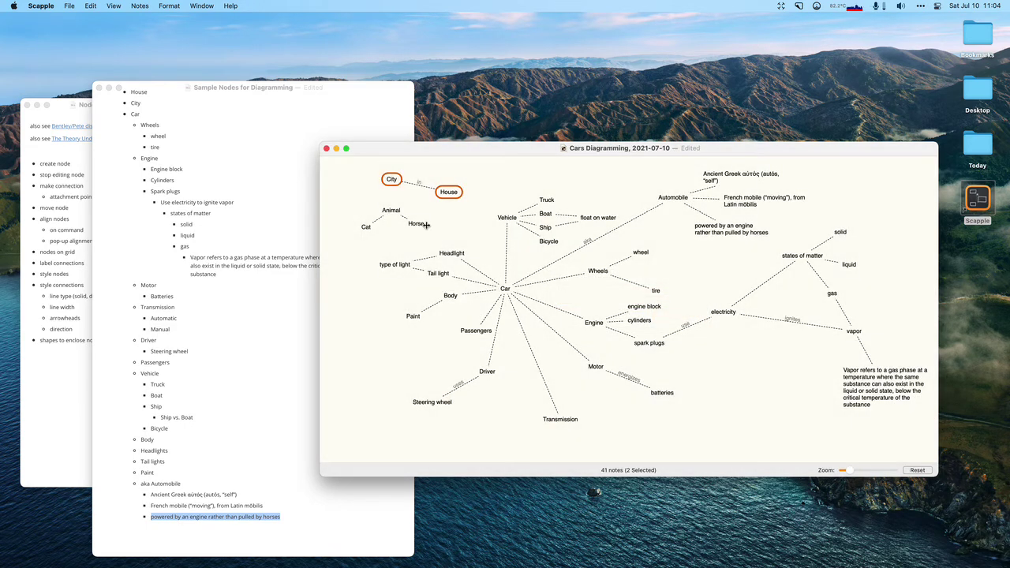
mouse_move(426, 225)
mouse_down()
mouse_move(431, 245)
mouse_move(416, 234)
mouse_up()
Nudge Tail light, Wheels, Engine, spark plugs, type of light and Passengers into neater positions
drag(444, 275, 457, 310)
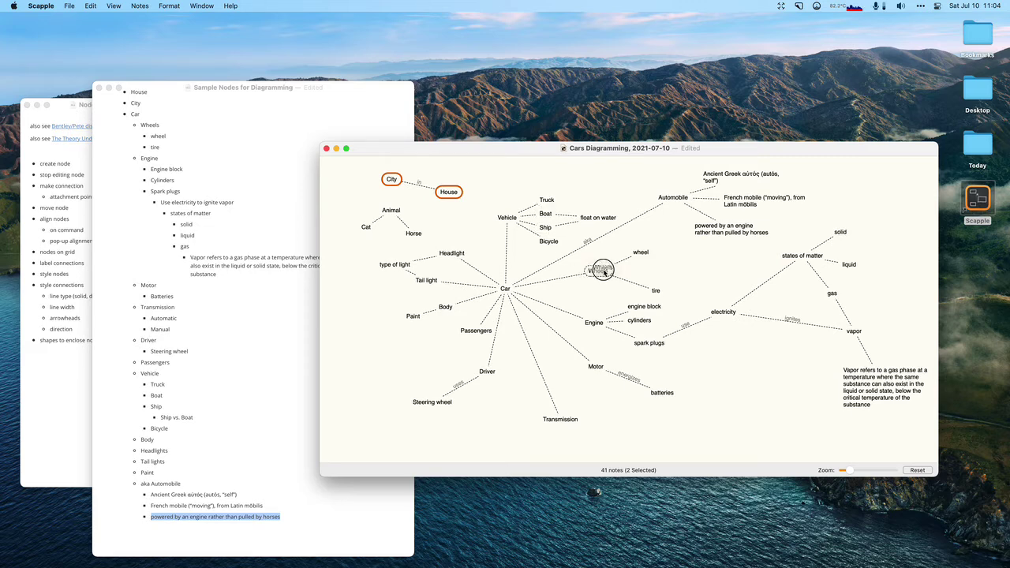
drag(598, 277, 607, 269)
drag(594, 324, 583, 306)
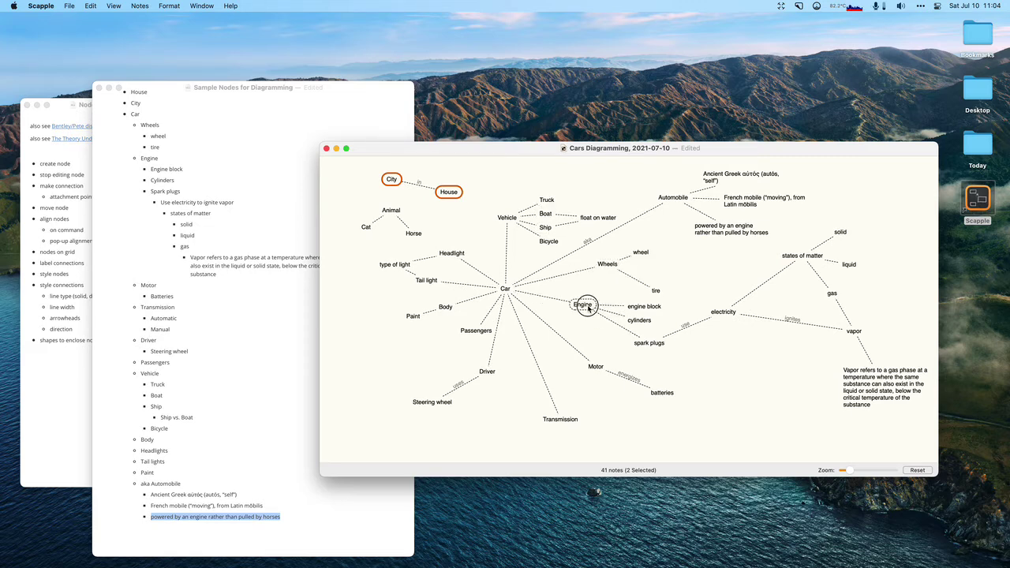
click(583, 304)
mouse_move(648, 342)
mouse_down()
mouse_move(635, 344)
mouse_move(645, 324)
mouse_up()
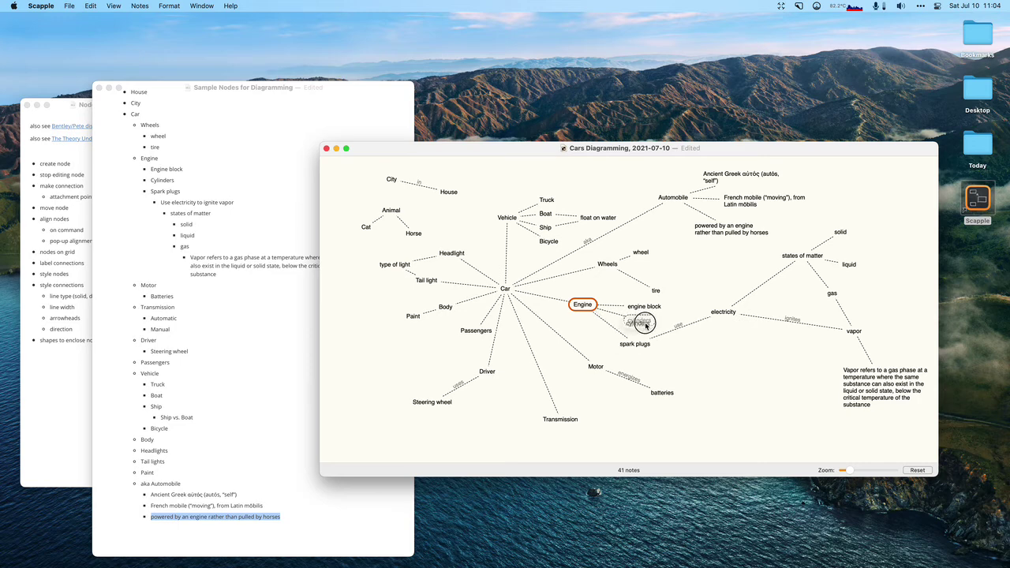
click(644, 306)
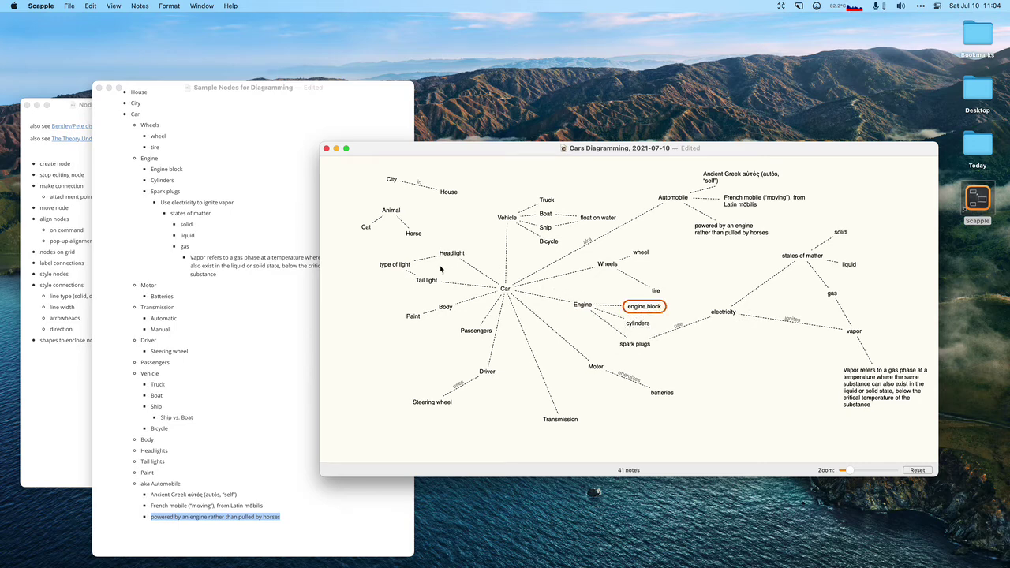
drag(388, 265, 399, 263)
drag(476, 333, 458, 333)
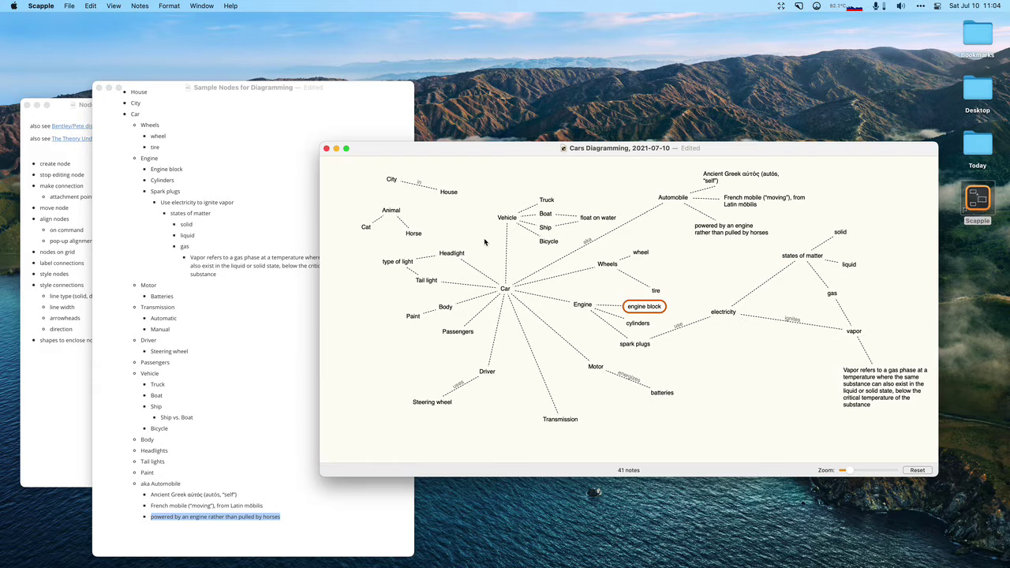
Align the left edges of Truck, Boat, Ship and Bicycle
drag(533, 184, 567, 261)
right_click(550, 202)
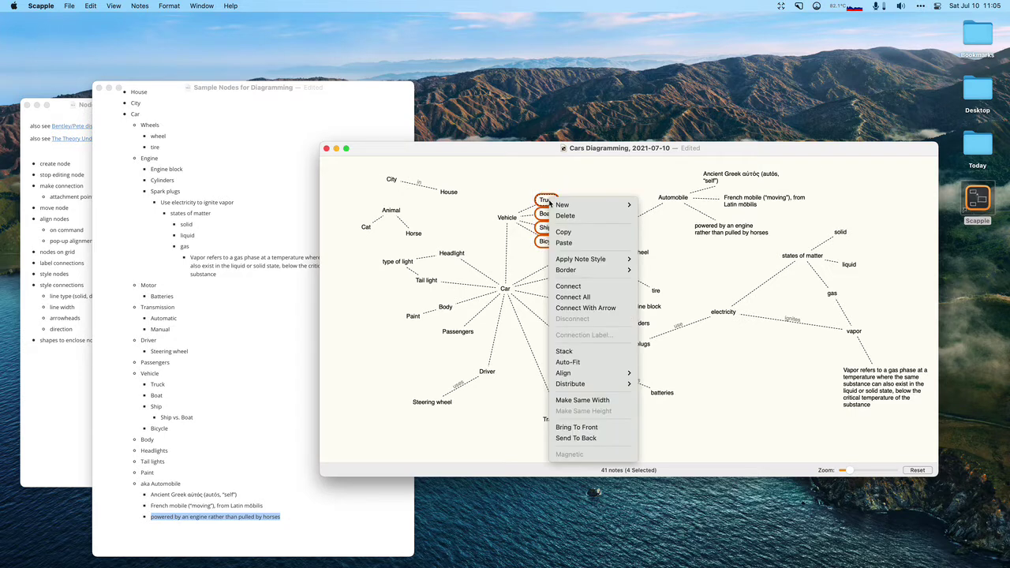
mouse_move(595, 375)
click(653, 376)
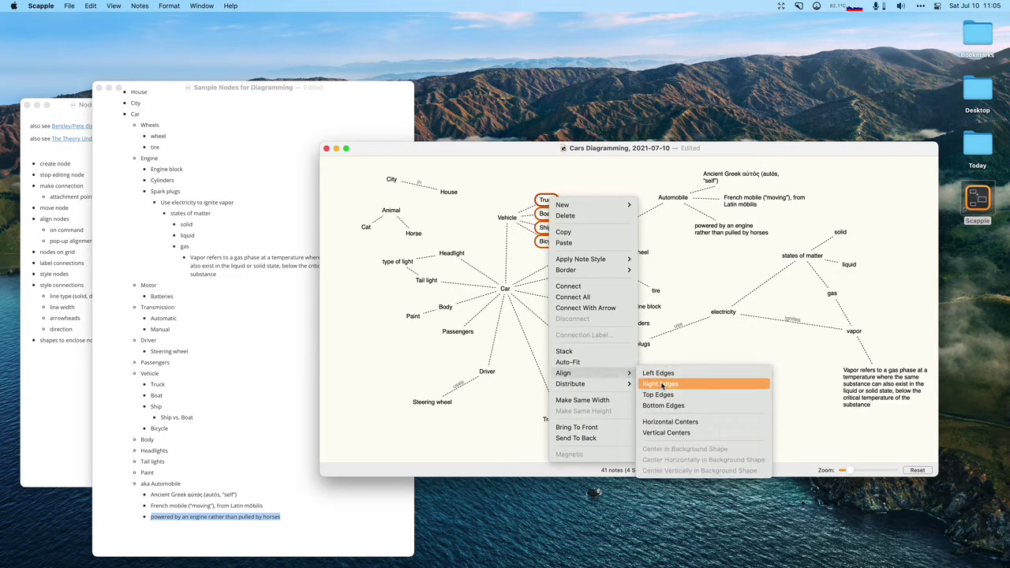
click(572, 199)
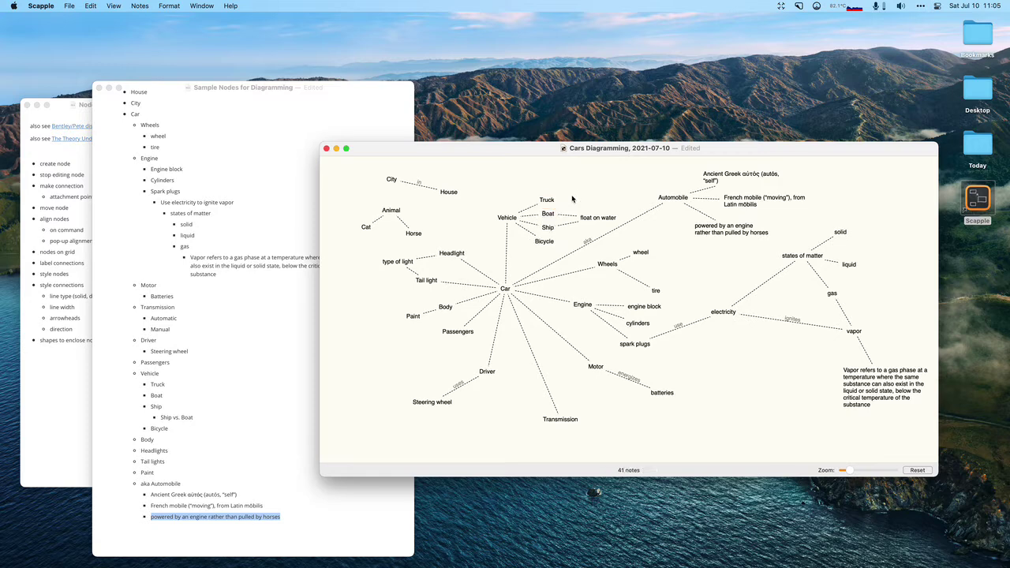
Distribute the four vehicle notes evenly from top to bottom
drag(544, 204, 554, 246)
right_click(554, 246)
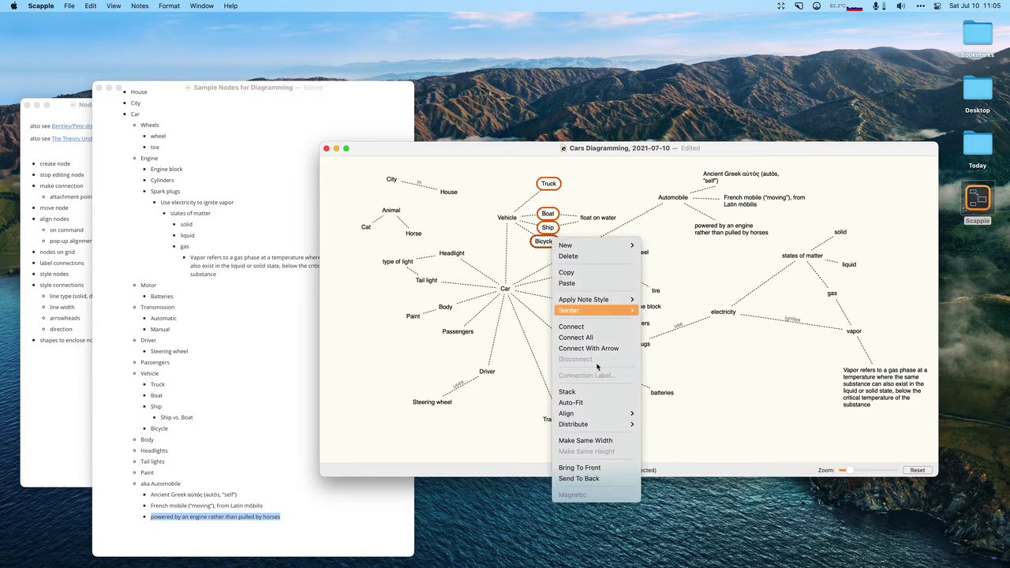
mouse_move(607, 427)
click(661, 425)
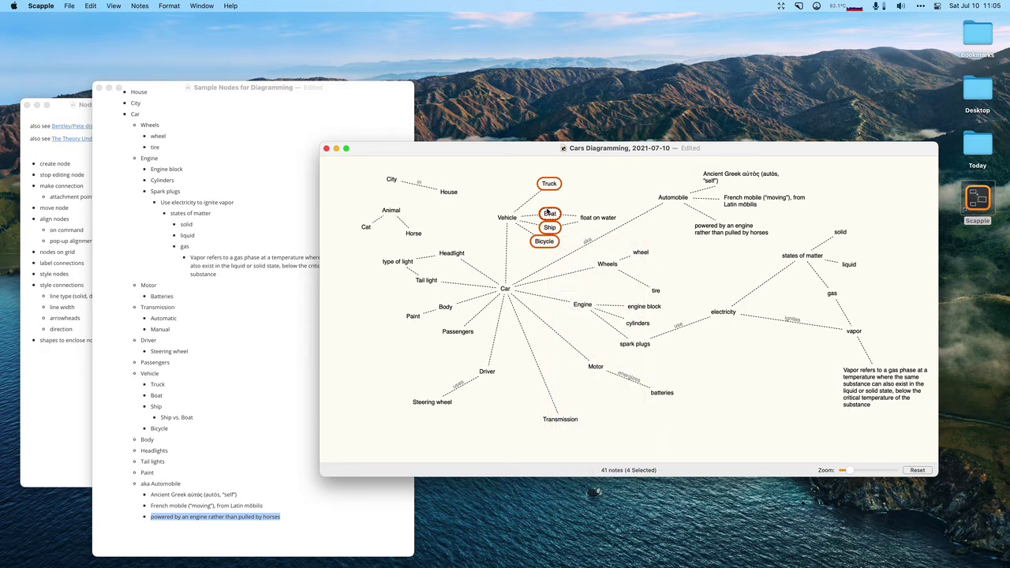
key(super+z)
drag(526, 167, 552, 260)
right_click(548, 241)
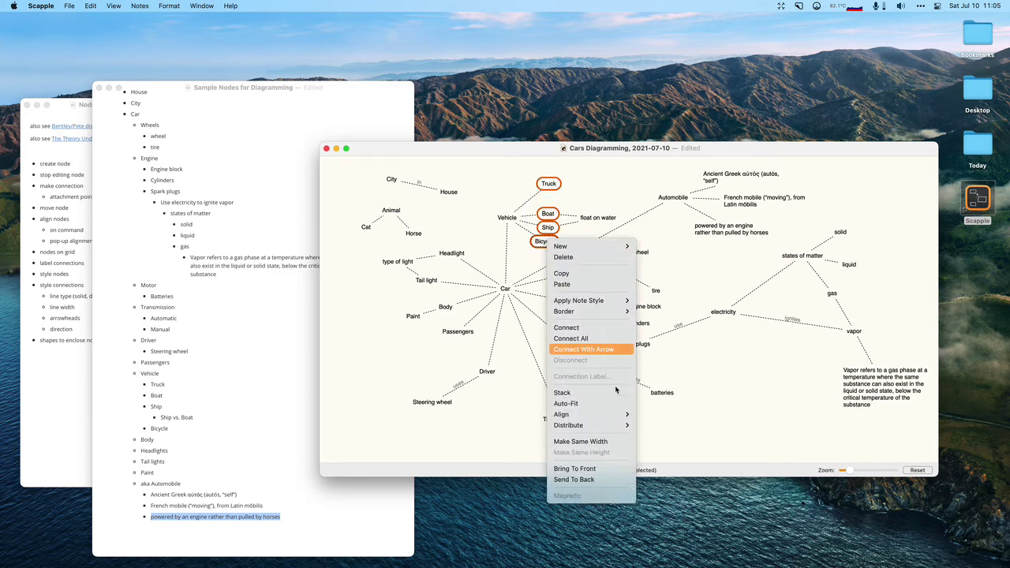
mouse_move(615, 421)
click(670, 435)
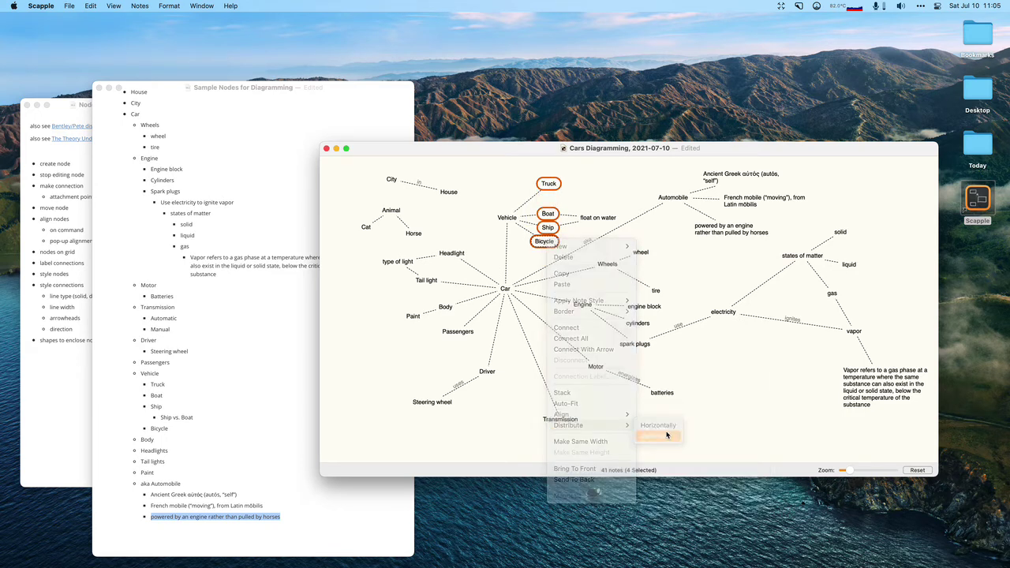
click(620, 183)
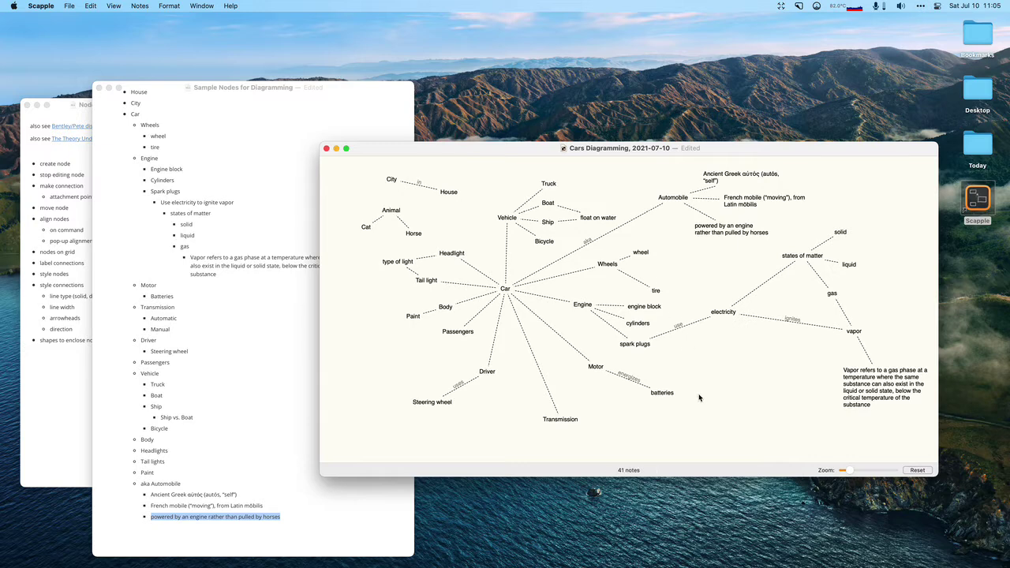
Align the four vehicle notes on their vertical centres
drag(544, 199, 552, 246)
right_click(551, 240)
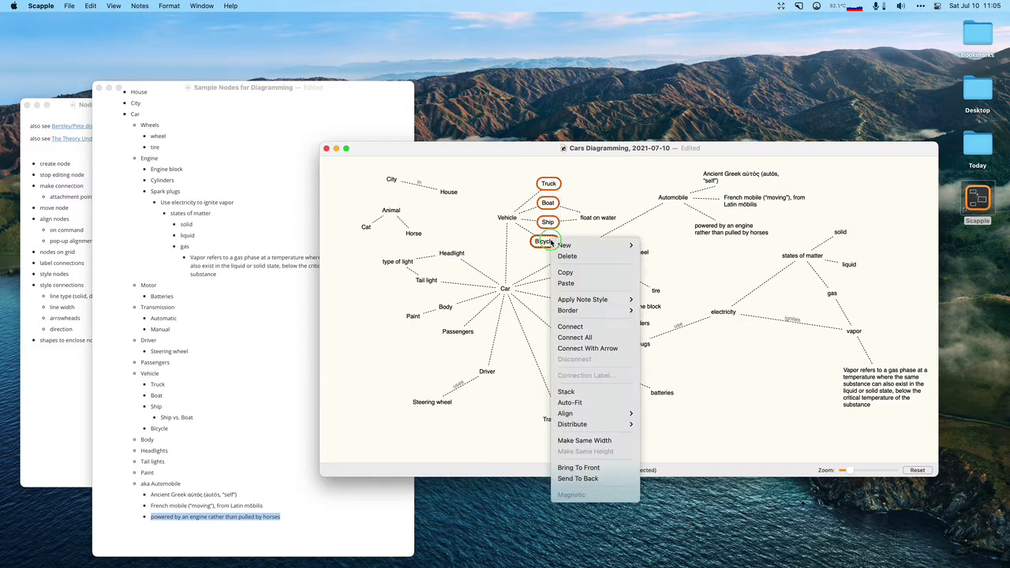
mouse_move(595, 419)
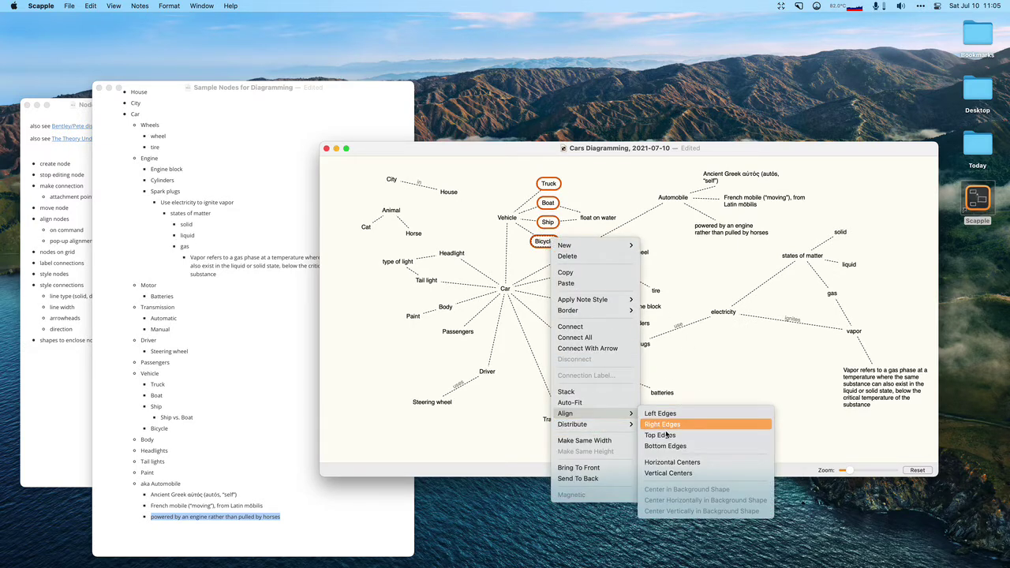
click(679, 473)
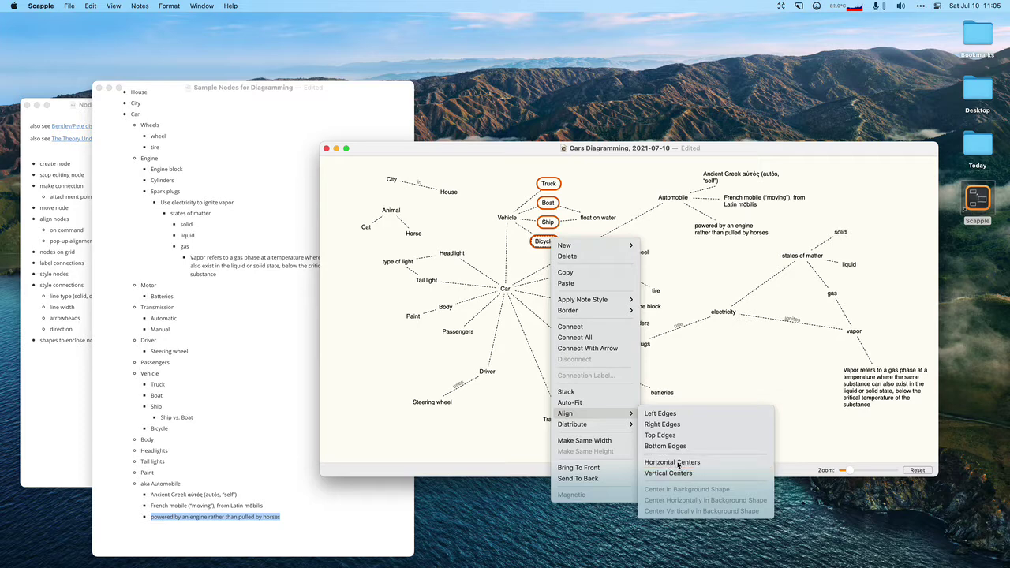
click(713, 441)
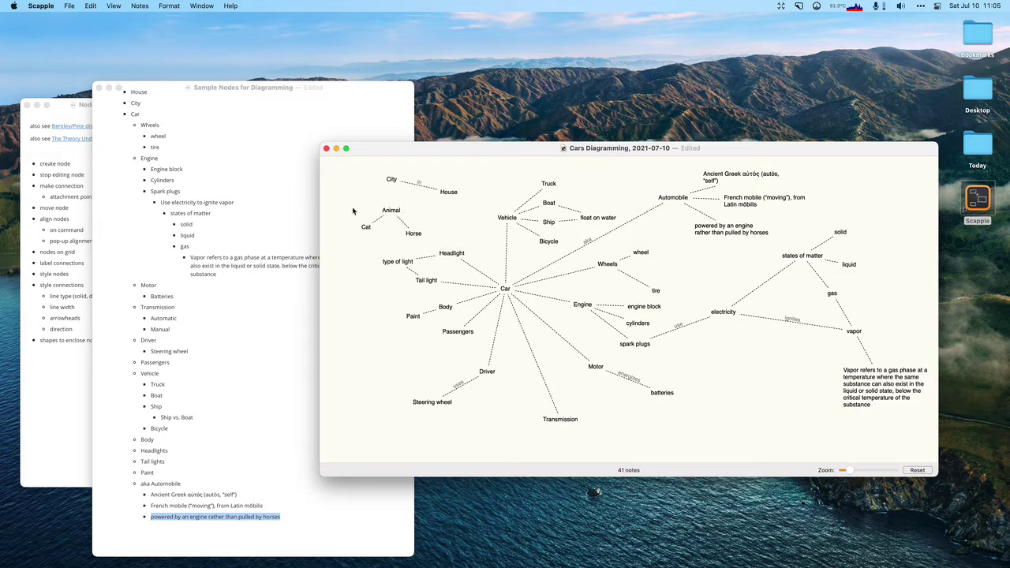
Add a new background shape and place it beside batteries and vapor
right_click(746, 416)
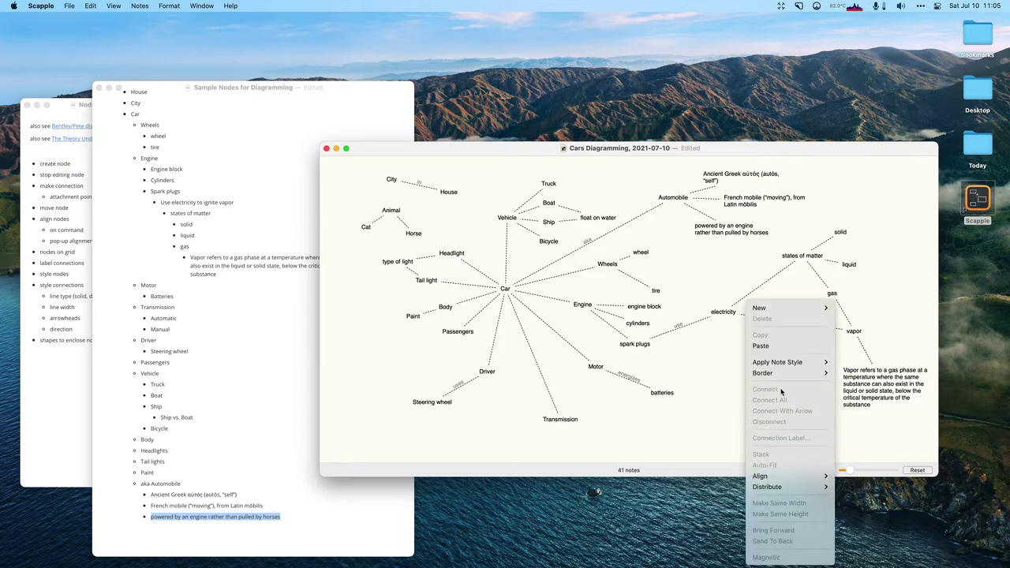
click(738, 415)
right_click(739, 413)
mouse_move(778, 308)
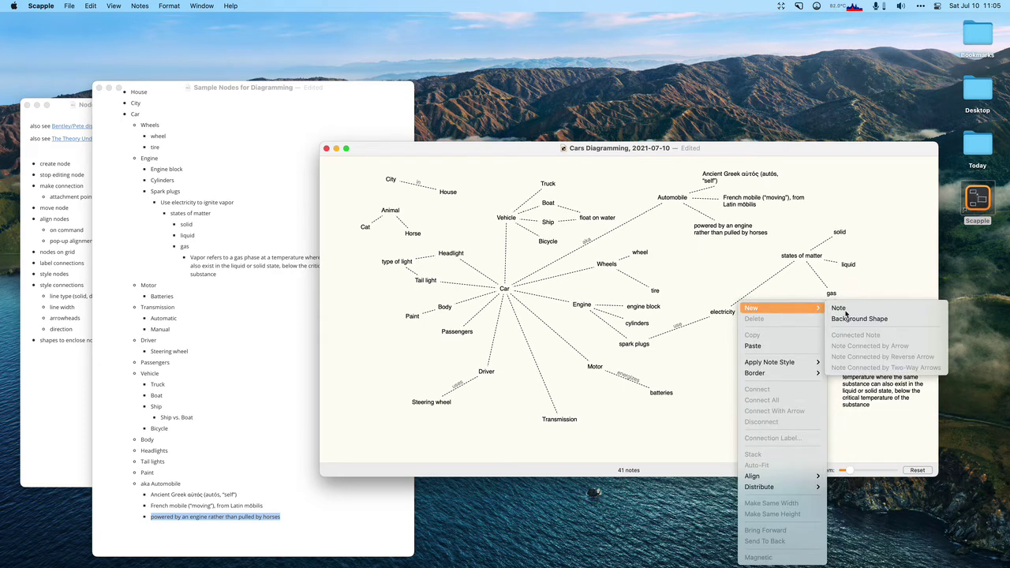
click(868, 319)
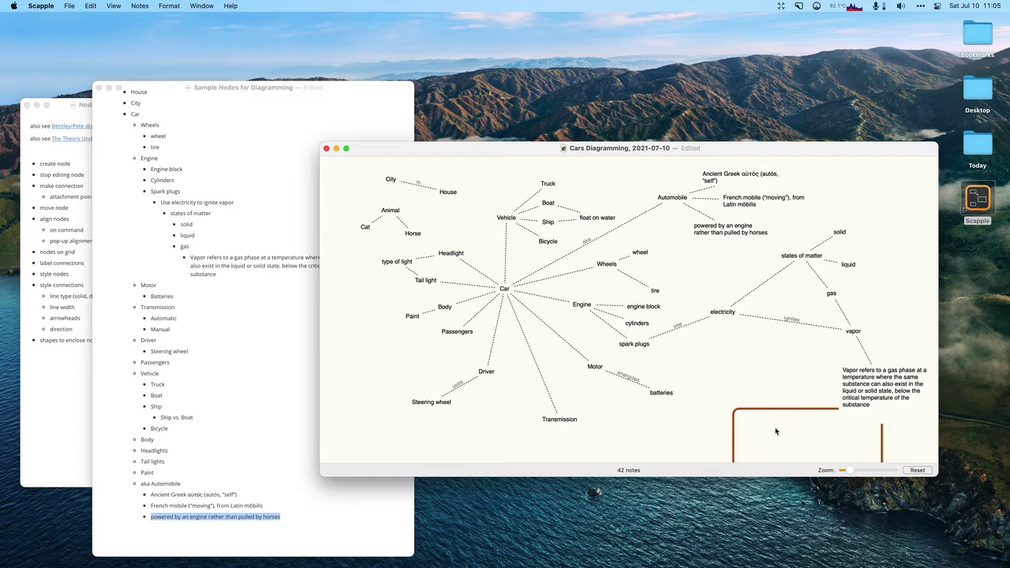
drag(776, 431, 700, 353)
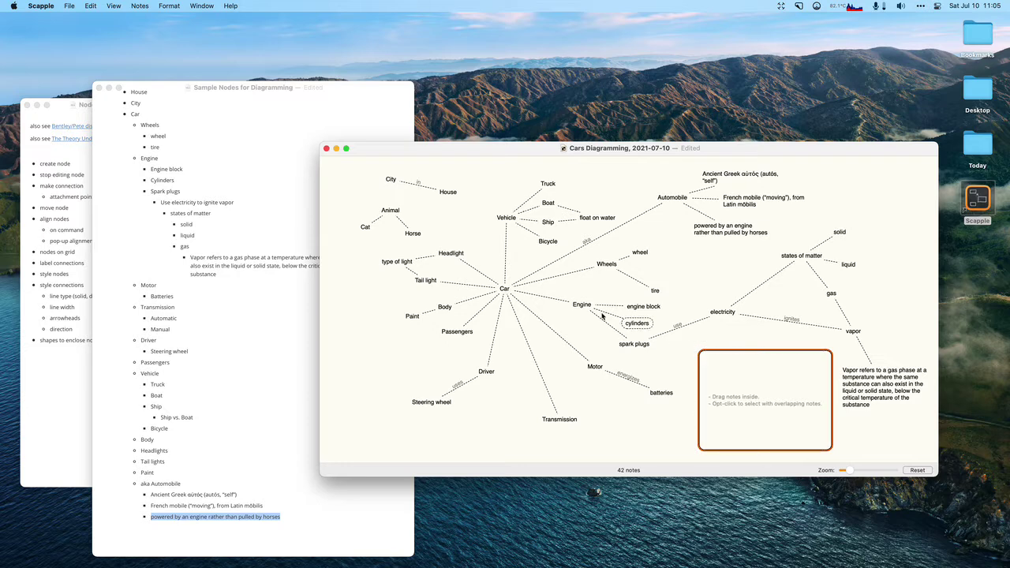
Move Animal, Cat and Horse together down into the background shape
click(486, 176)
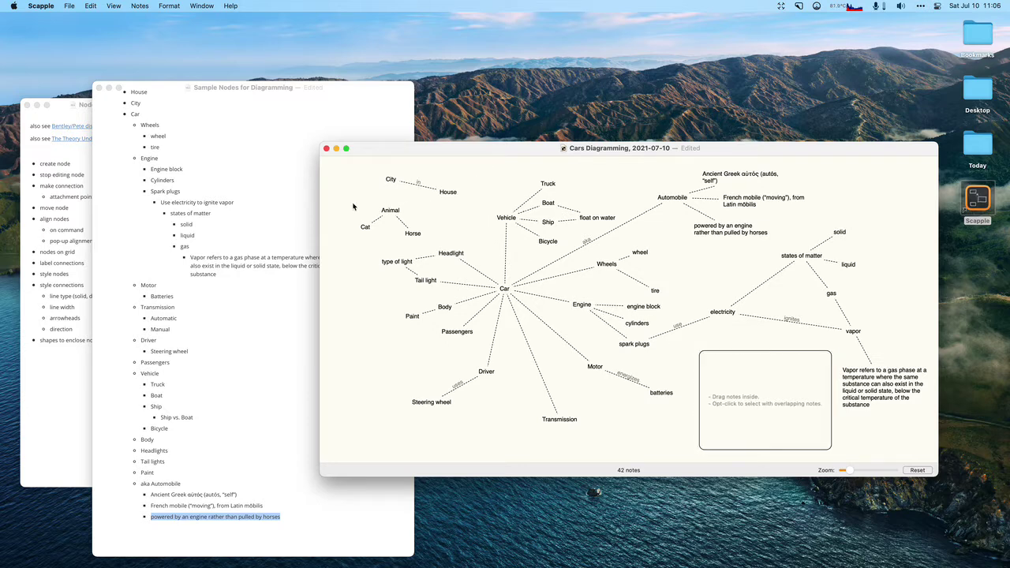
drag(353, 206, 438, 251)
drag(400, 215, 801, 367)
Drag the background shape on its own over to the Steering wheel area
click(796, 367)
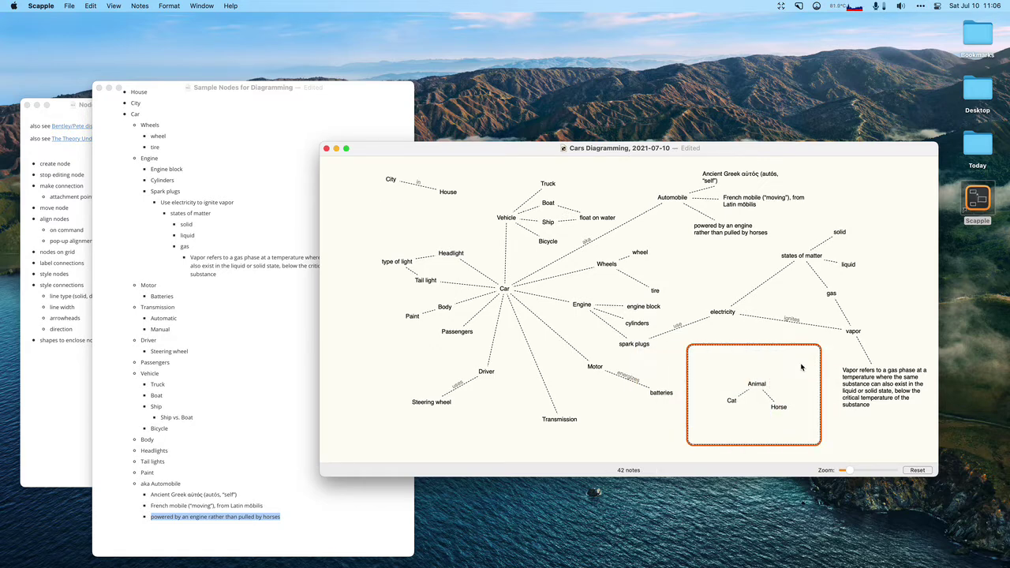
click(757, 383)
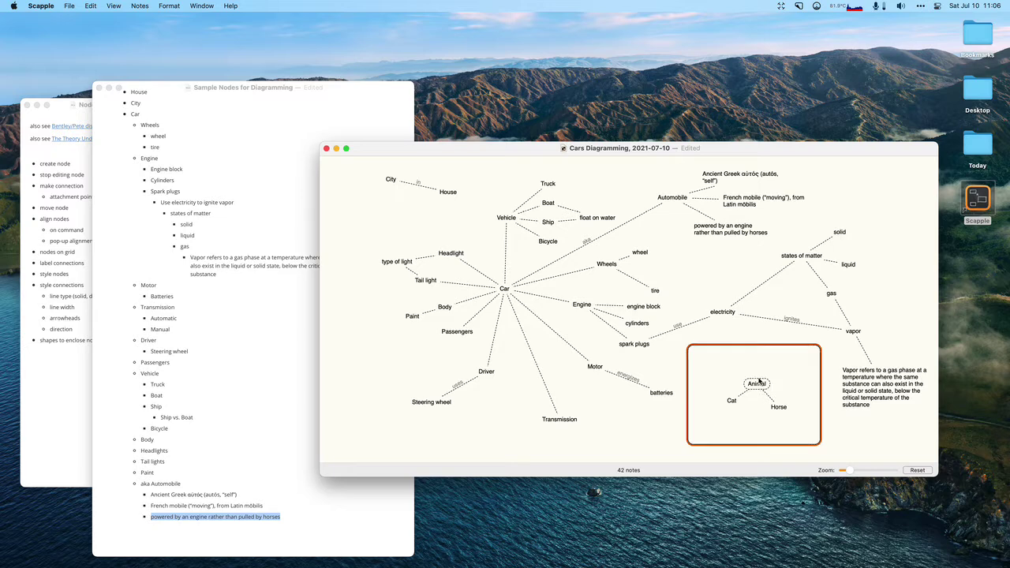
click(784, 364)
click(753, 382)
click(764, 364)
drag(764, 364, 399, 337)
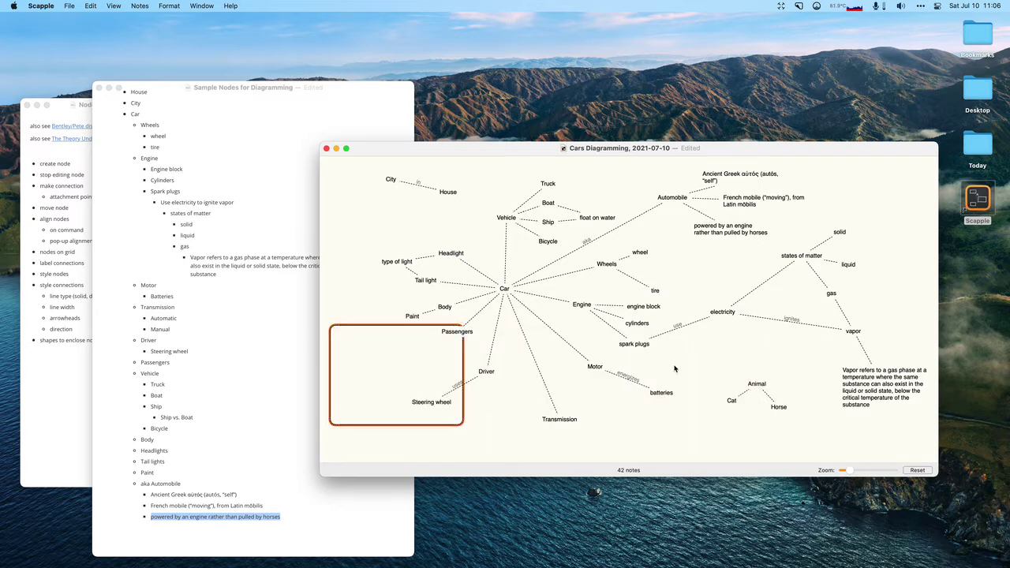
Add a background shape and size it around Animal, Cat and Horse
right_click(711, 365)
mouse_move(770, 309)
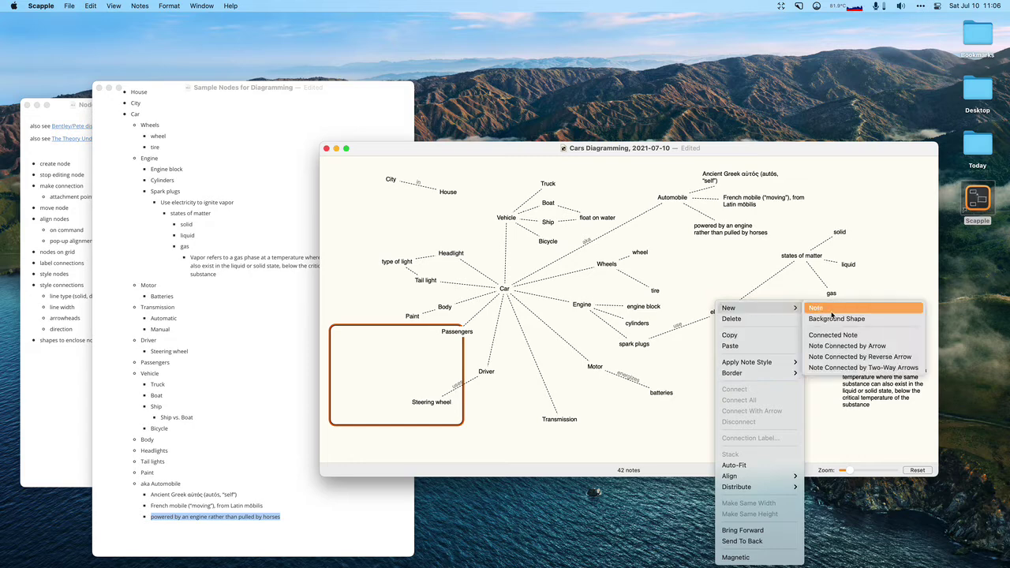
click(833, 320)
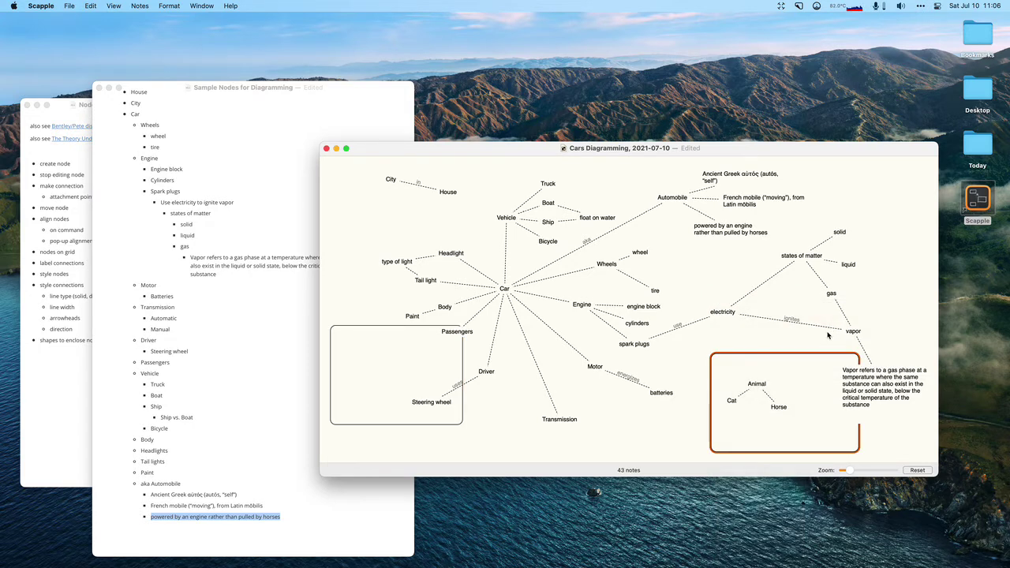
drag(799, 362, 882, 166)
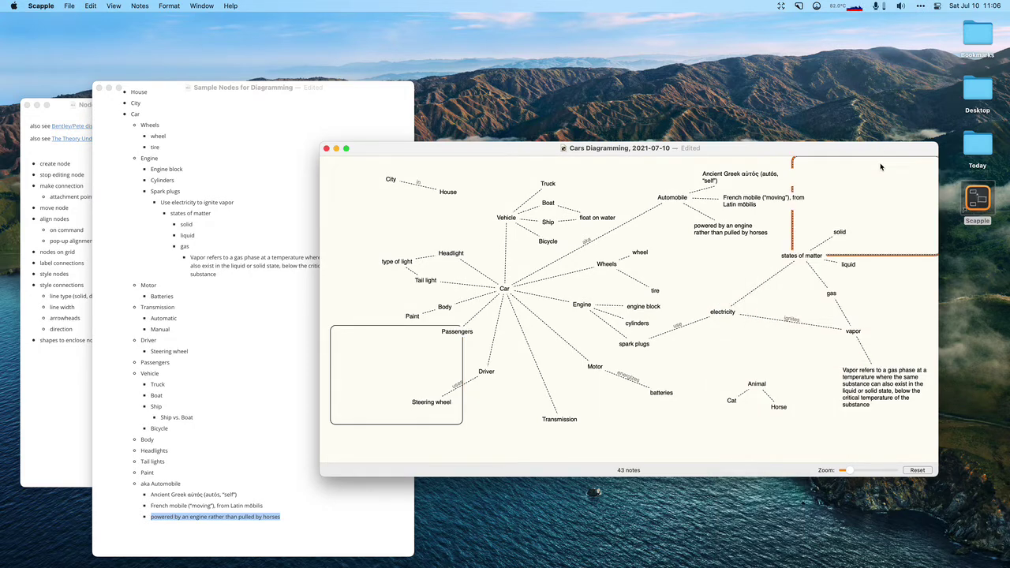
drag(792, 206, 792, 206)
drag(463, 423, 377, 390)
drag(380, 353, 763, 382)
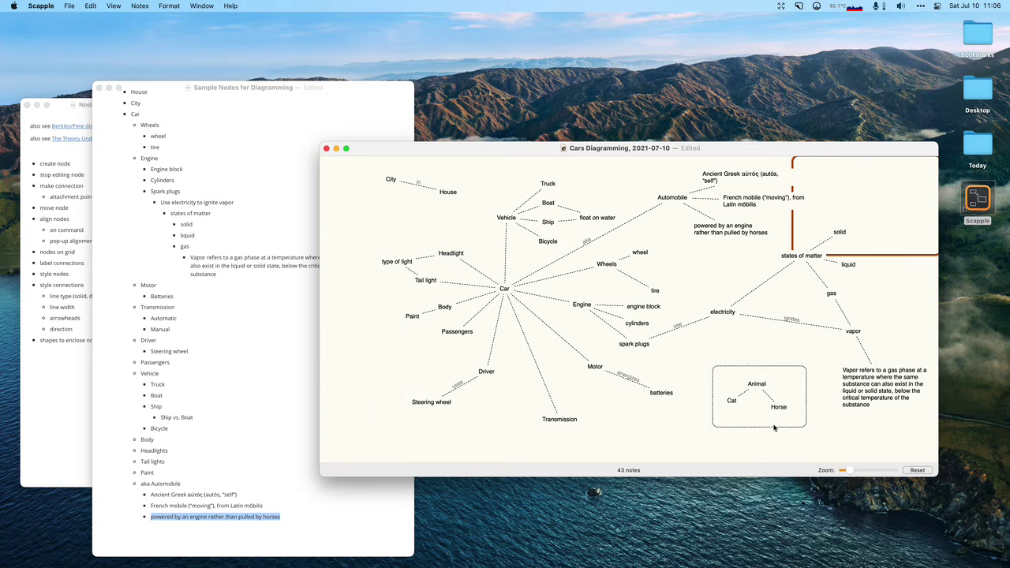
Nudge the Animal group shape to sit left of Car
click(773, 426)
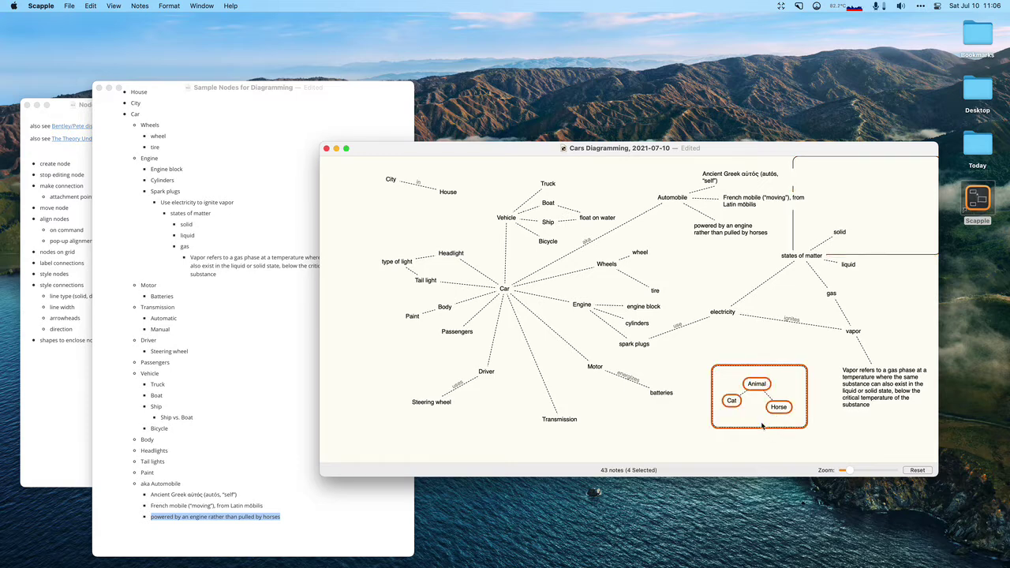
mouse_move(773, 432)
mouse_down()
mouse_move(474, 300)
mouse_move(490, 332)
mouse_move(762, 419)
mouse_up()
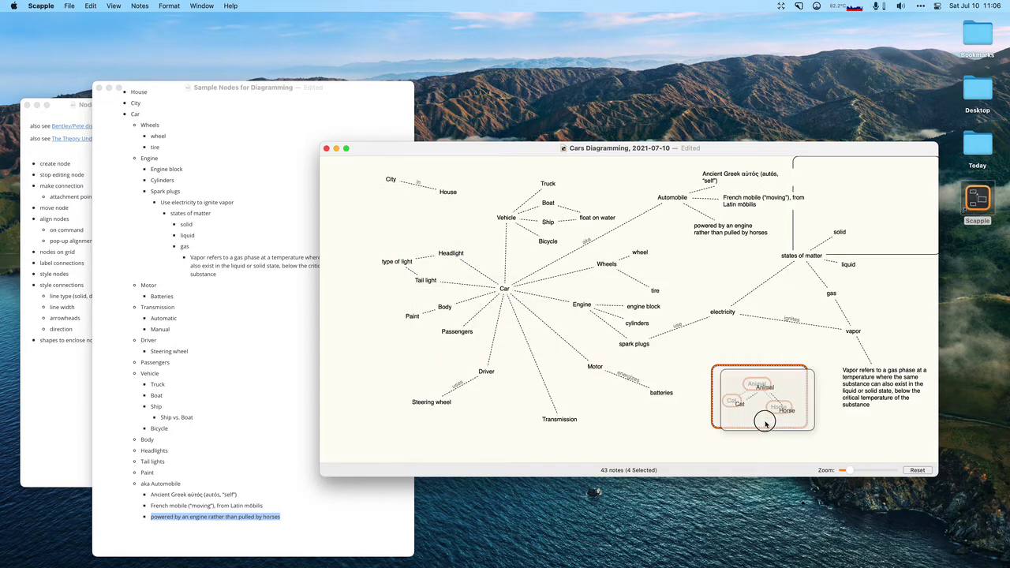
click(744, 451)
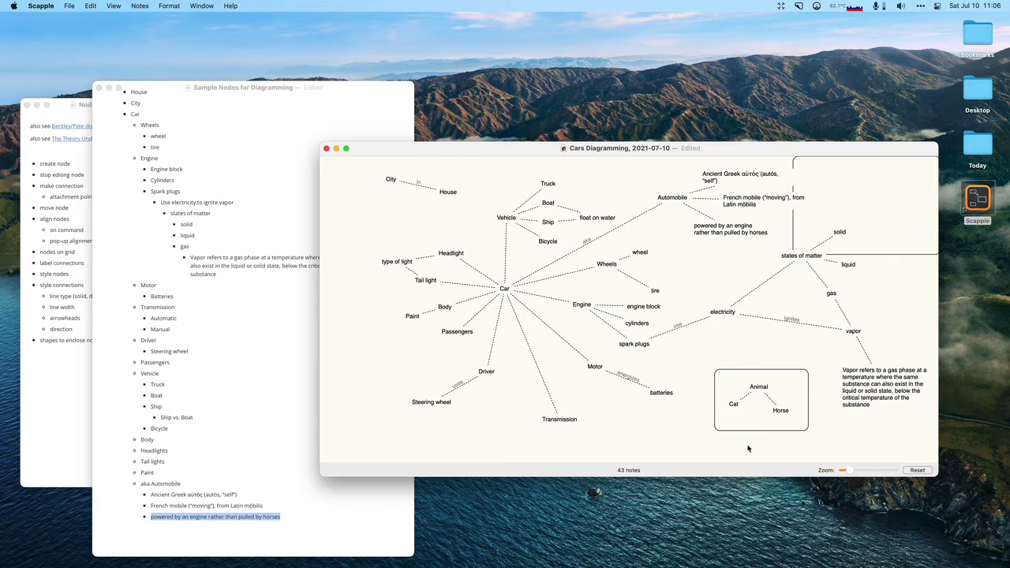
Delete the empty shape near solid and select City and House together
click(900, 232)
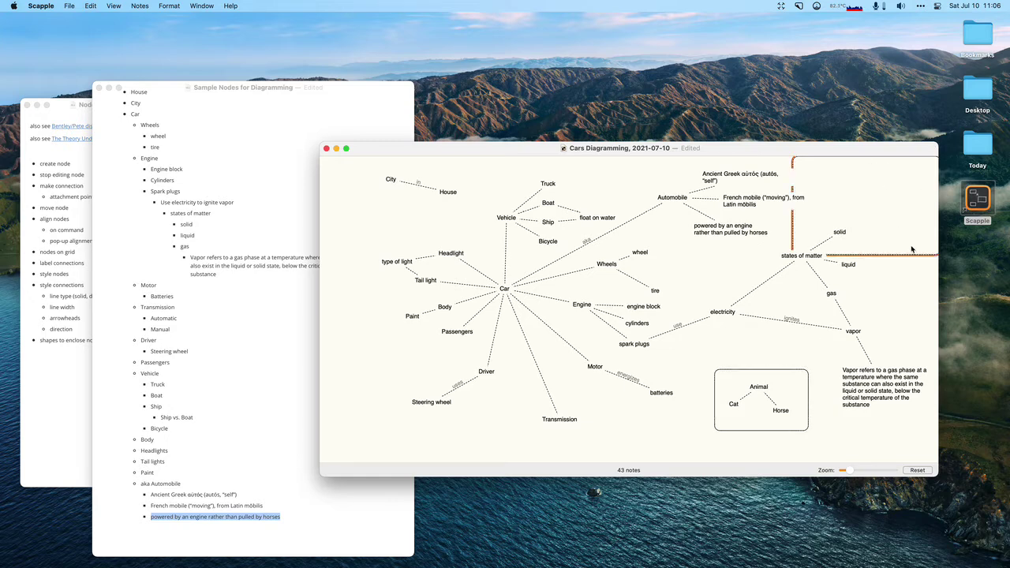
key(Delete)
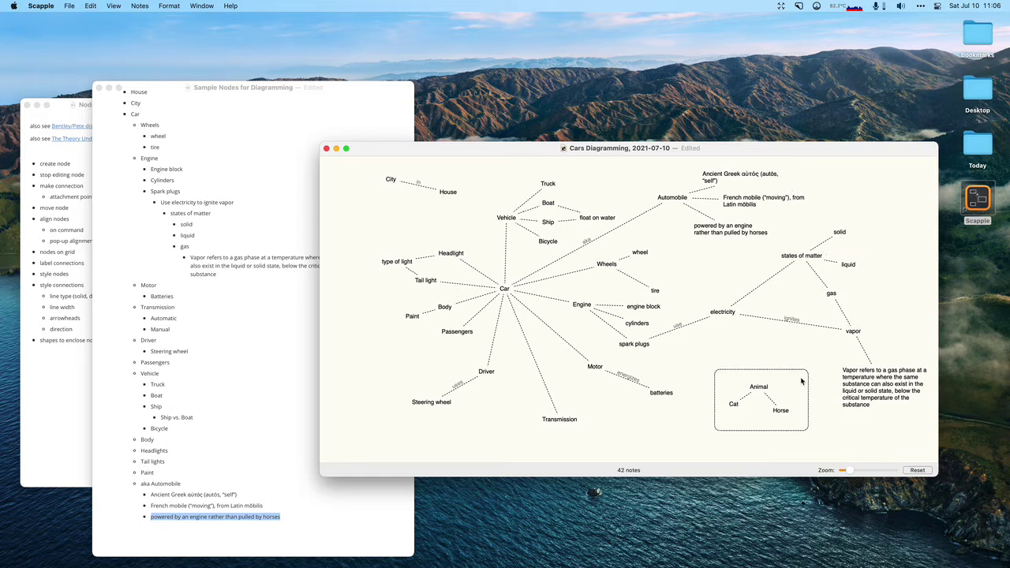
drag(375, 165, 467, 208)
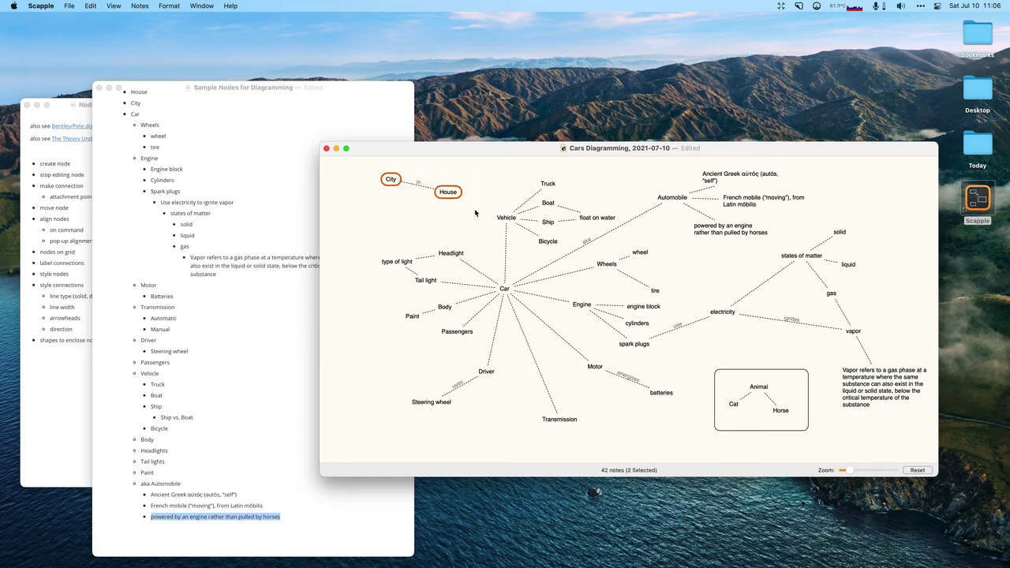
Add a background shape and size it to enclose only City and House
right_click(450, 167)
mouse_move(474, 171)
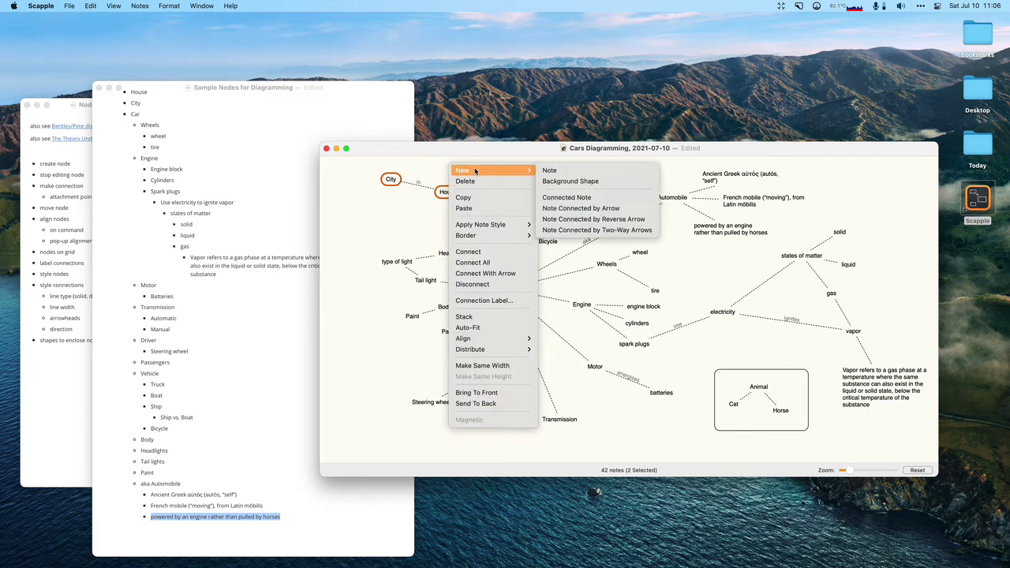
click(557, 182)
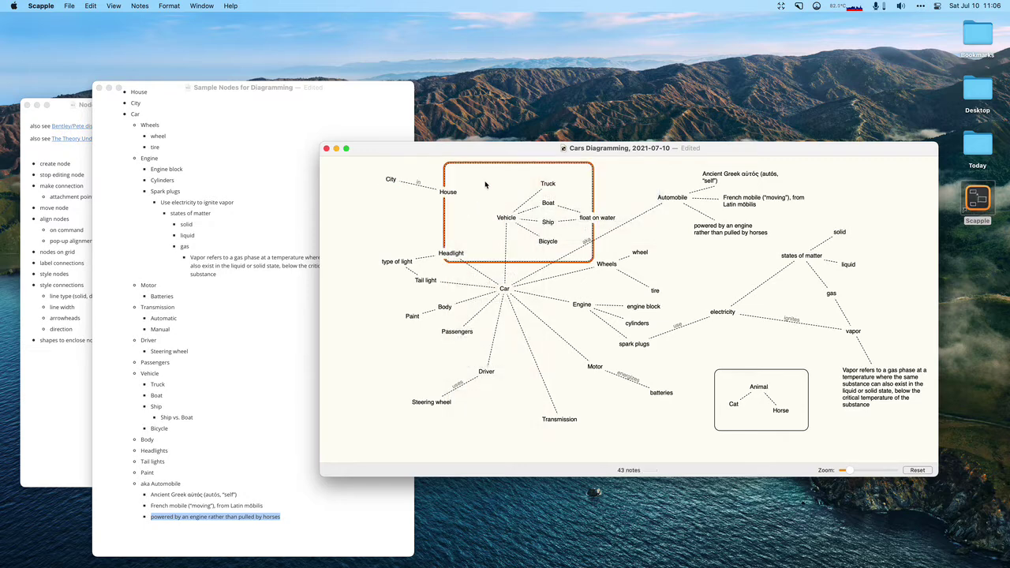
drag(472, 172, 381, 172)
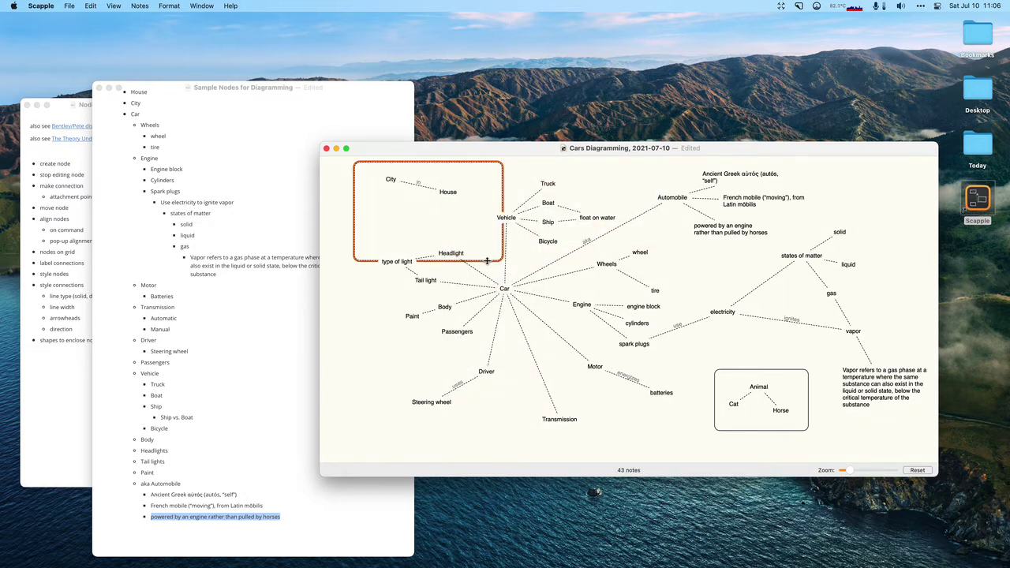
drag(499, 259, 480, 220)
drag(395, 180, 486, 235)
Shift the group up-left and line up House below City inside the shape
click(390, 180)
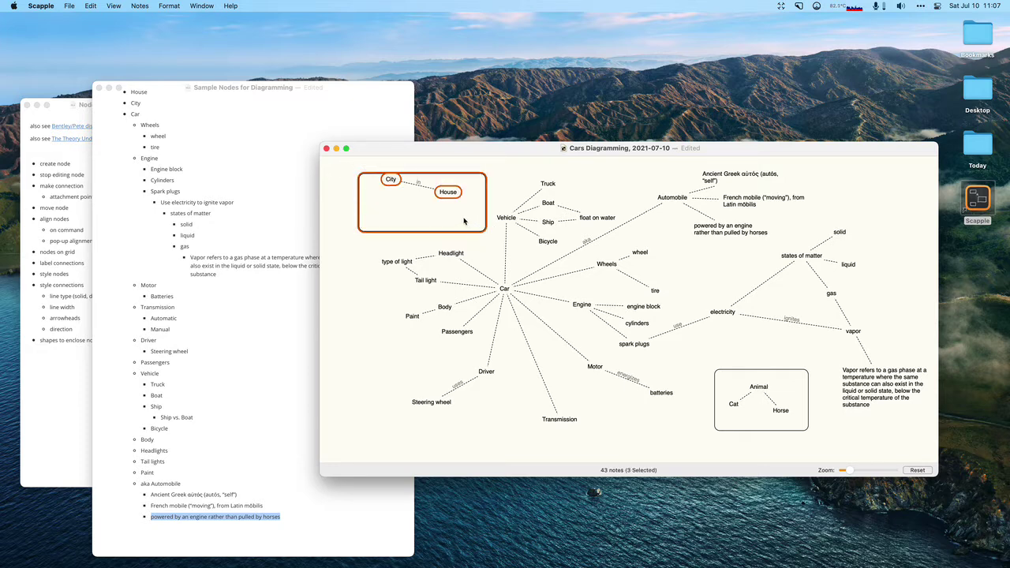
mouse_move(452, 191)
mouse_down()
mouse_move(431, 198)
mouse_move(437, 186)
mouse_up()
click(419, 233)
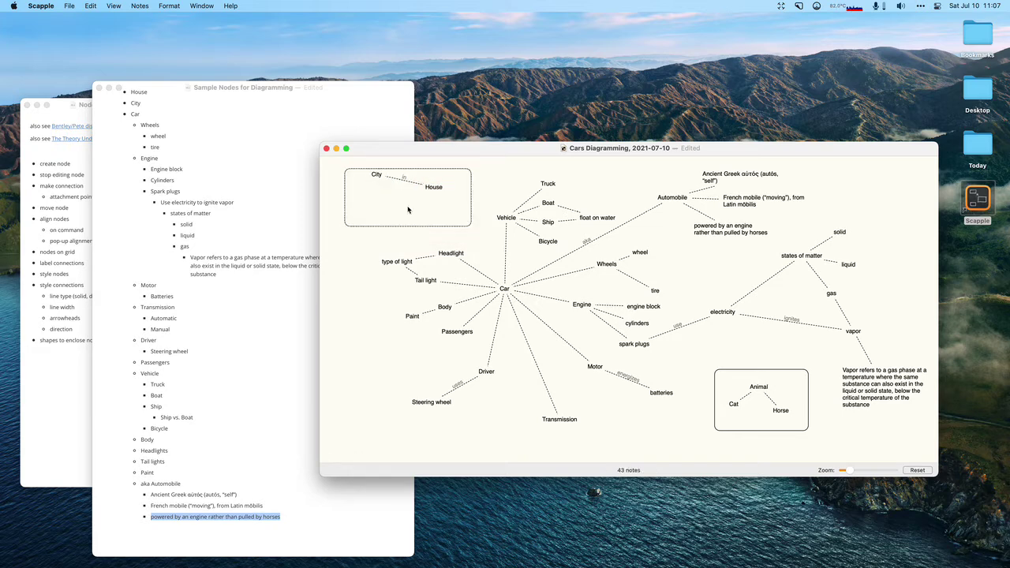
drag(377, 174, 375, 187)
drag(450, 192, 446, 208)
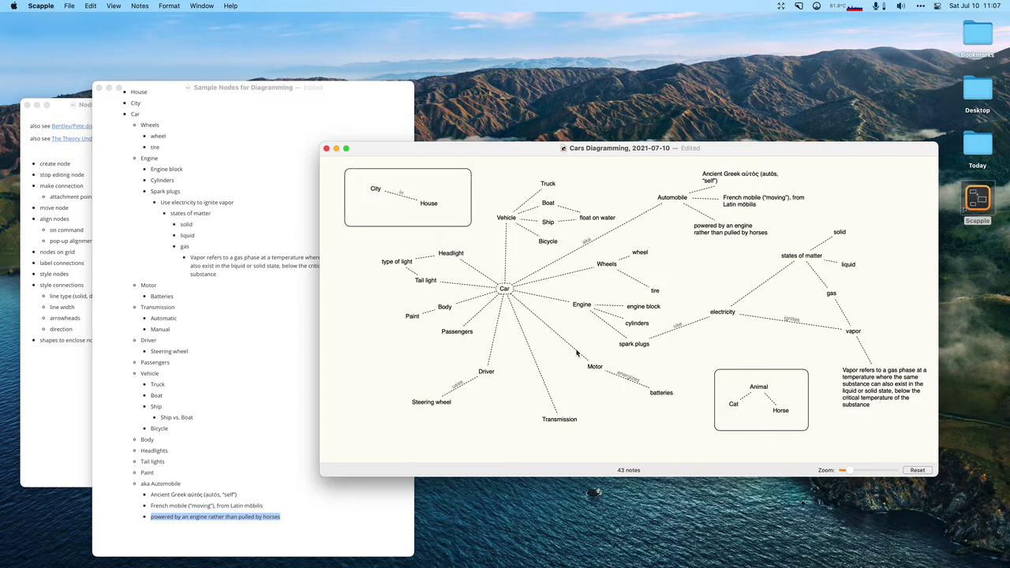
Remove the stray placeholder New Notes created near the bottom shape
right_click(356, 427)
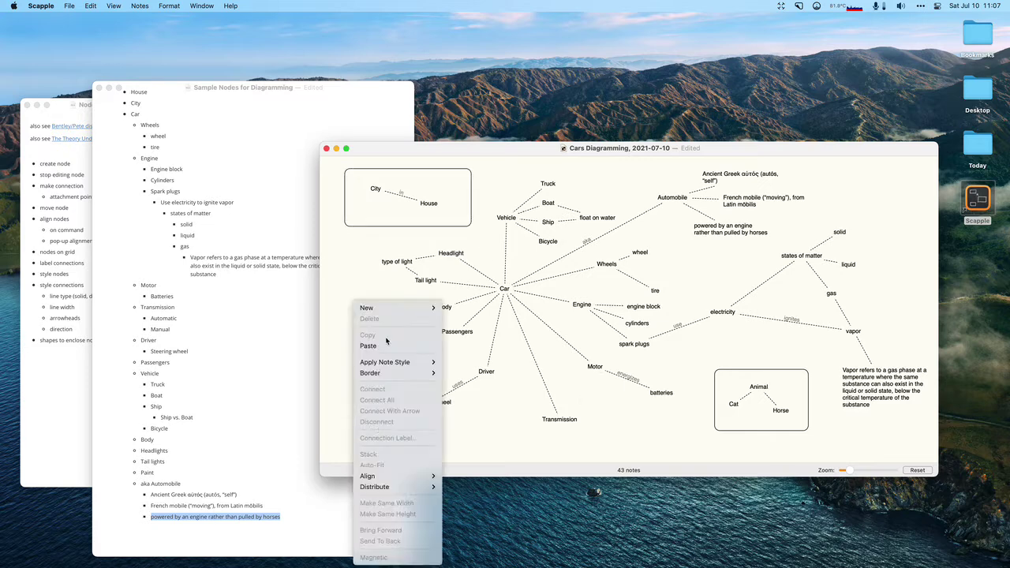
key(Escape)
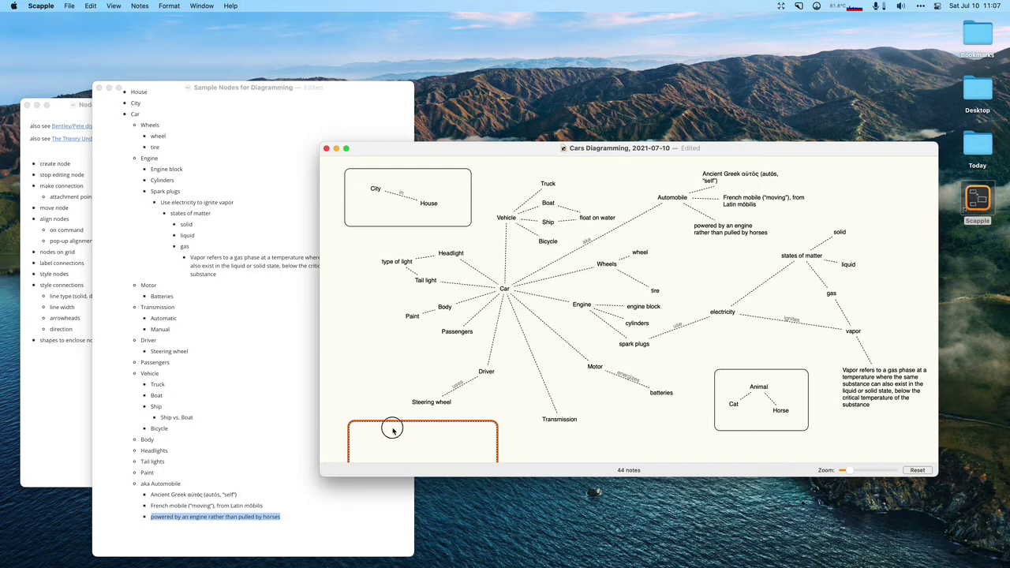
double_click(392, 430)
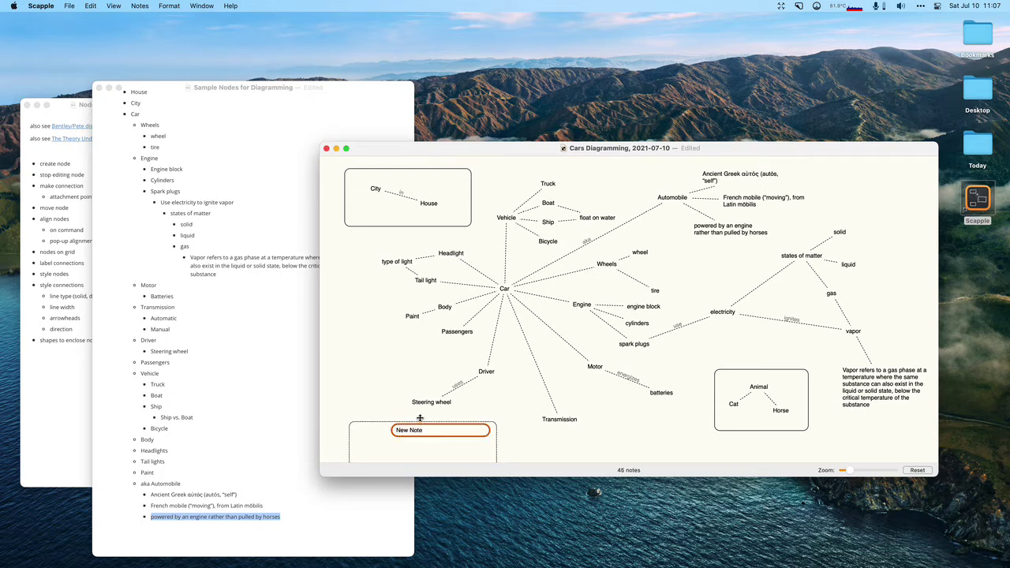
key(super+a)
key(BackSpace)
click(393, 435)
double_click(392, 435)
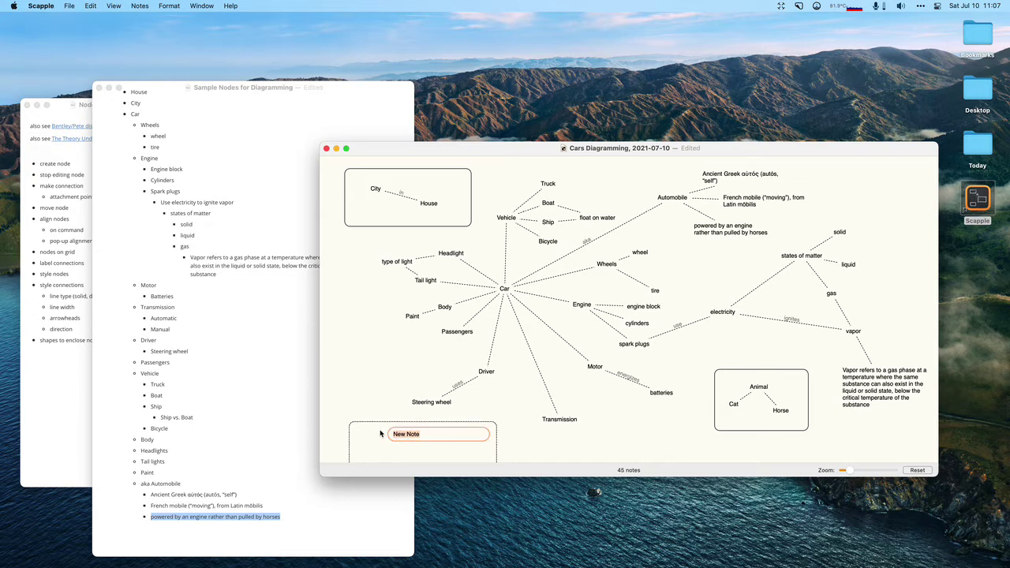
click(381, 434)
click(442, 437)
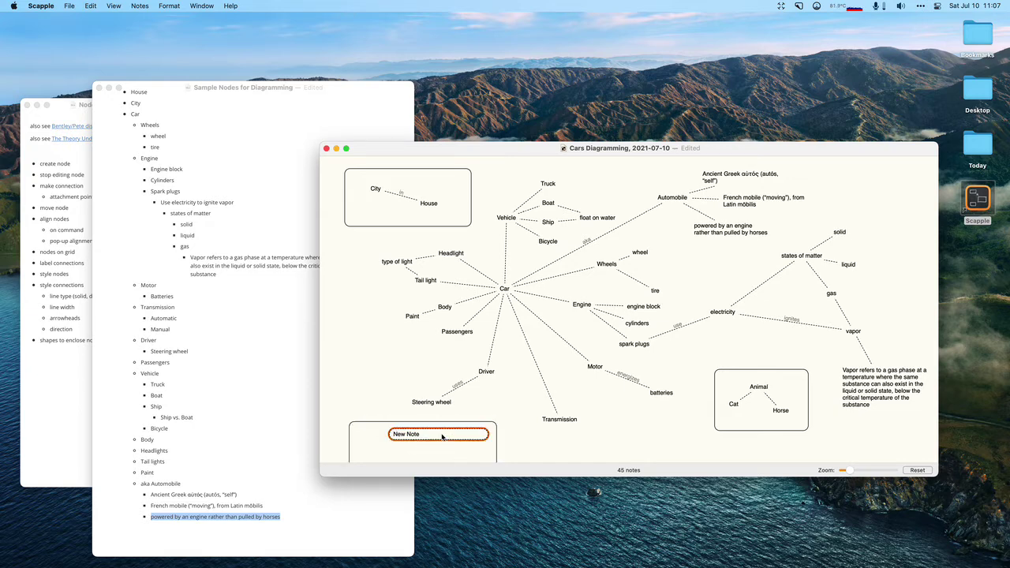
key(BackSpace)
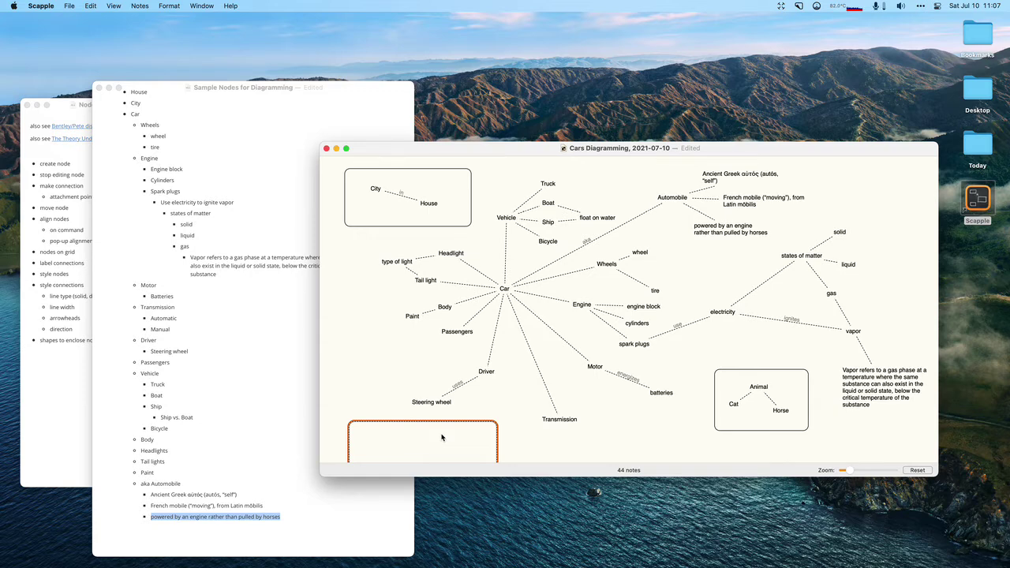
Create a new note inside the empty shape and finish editing it
double_click(442, 436)
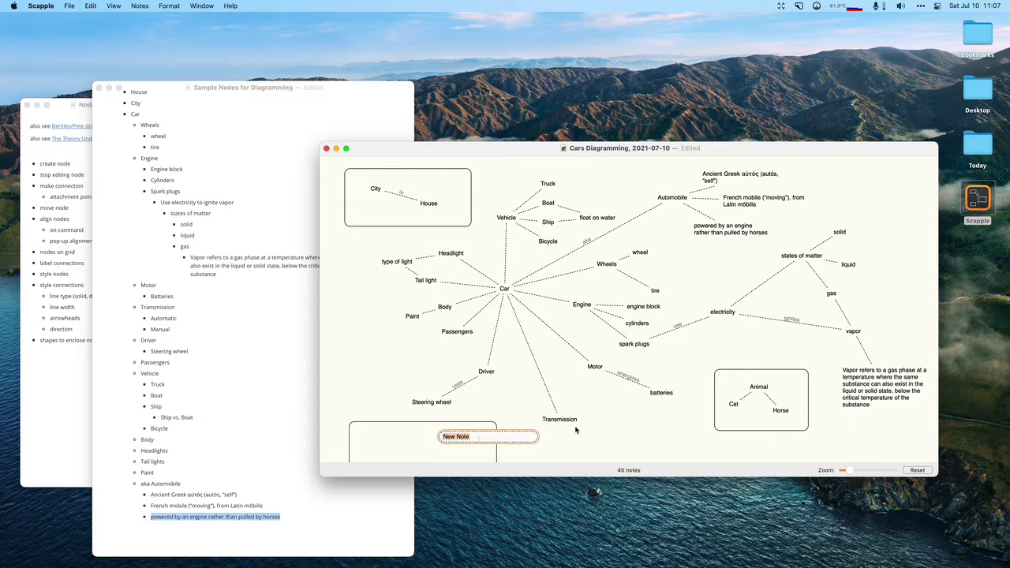
click(568, 455)
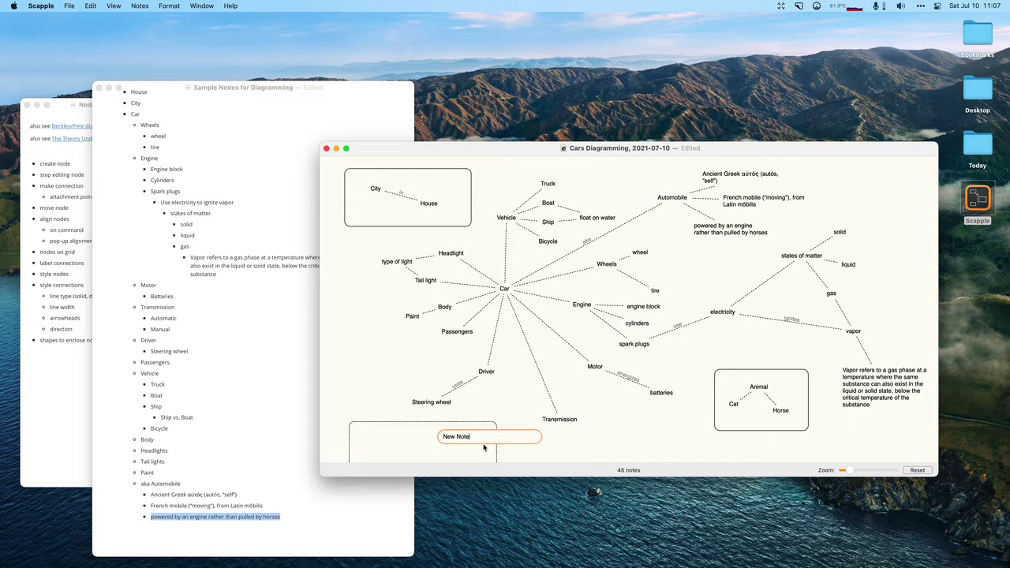
click(569, 443)
click(617, 451)
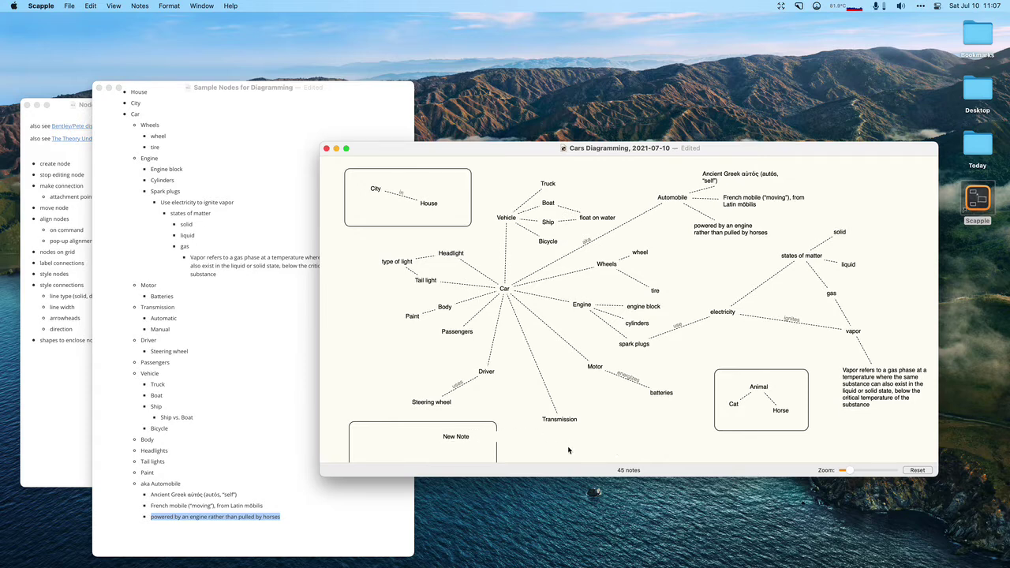
Move the shape up around Driver and Steering wheel and delete the leftover placeholder note
drag(426, 430, 430, 344)
click(469, 439)
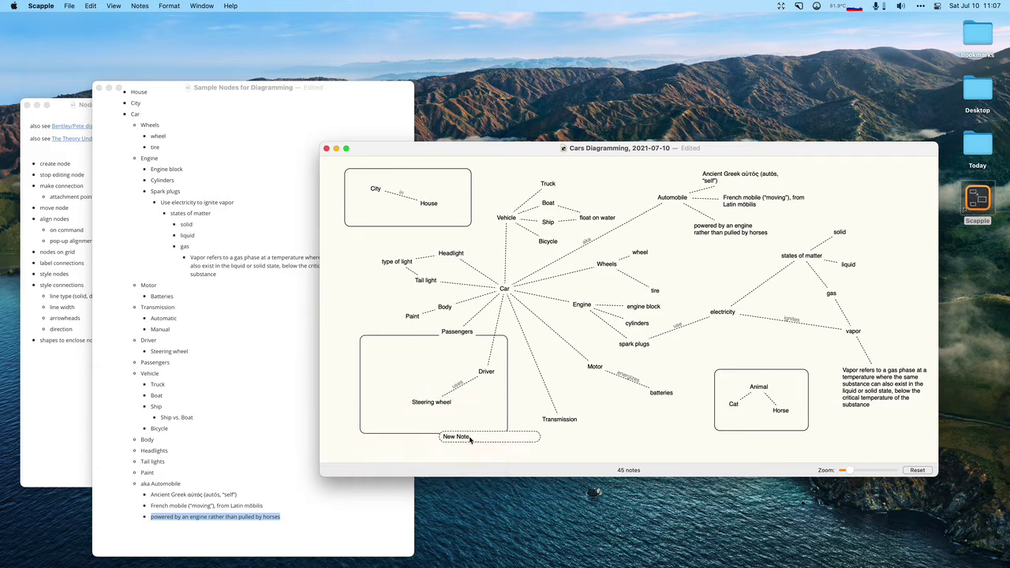
double_click(464, 440)
key(Escape)
key(Delete)
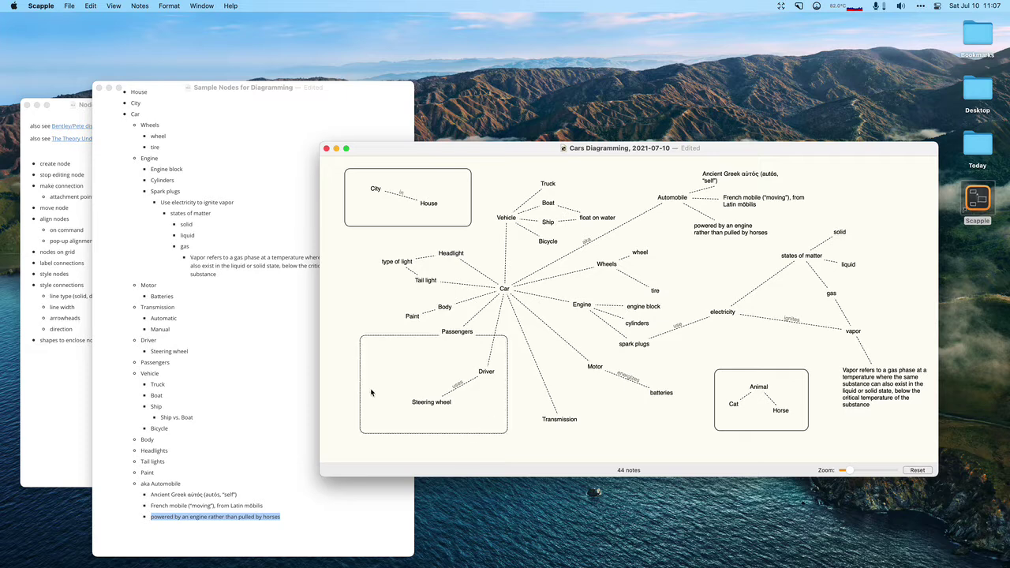
Enlarge the Cars Diagramming window and shift the background shape toward the right
drag(320, 472, 207, 513)
drag(650, 415, 805, 298)
drag(929, 307, 790, 257)
Add a 'Cars Diagramming' title note inside the upper-right background shape
key(super+x)
key(super+v)
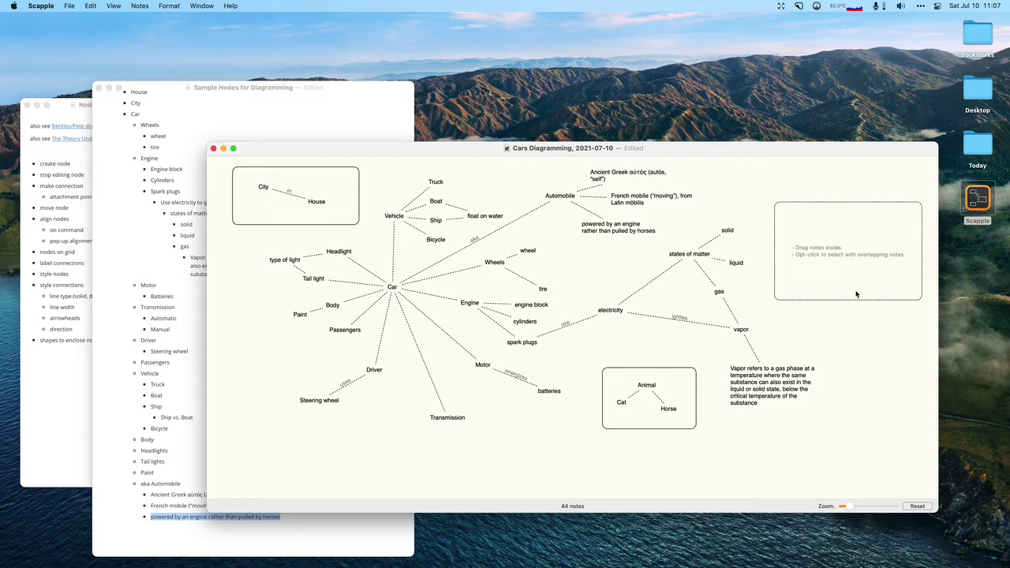
click(833, 242)
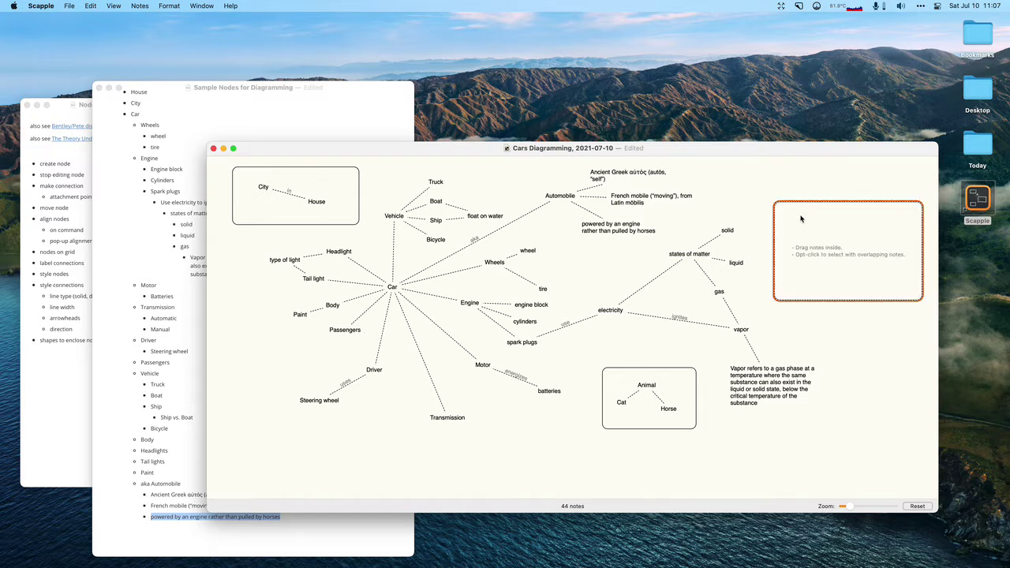
double_click(802, 218)
text(P)
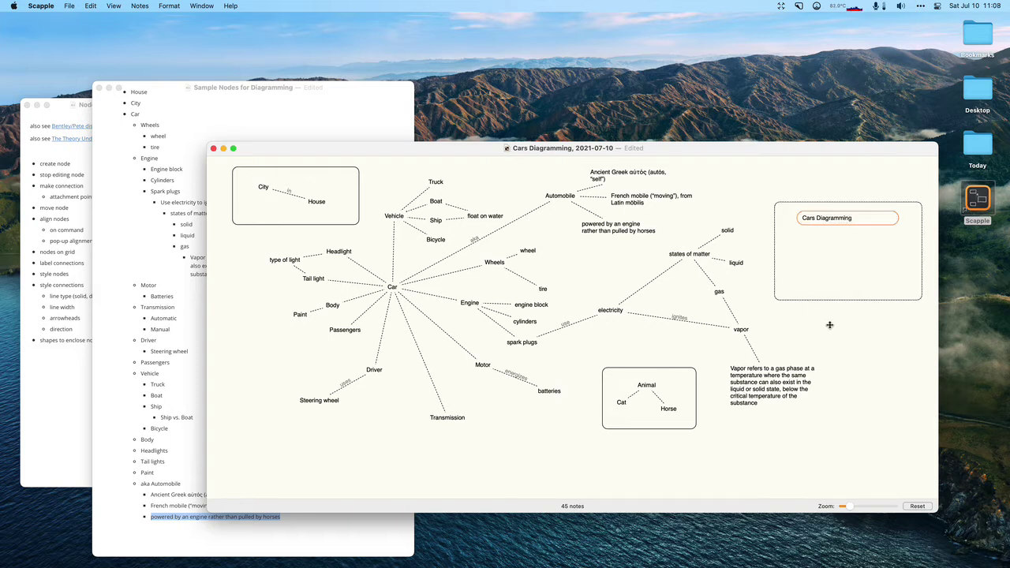
click(833, 253)
drag(813, 219, 794, 217)
click(798, 243)
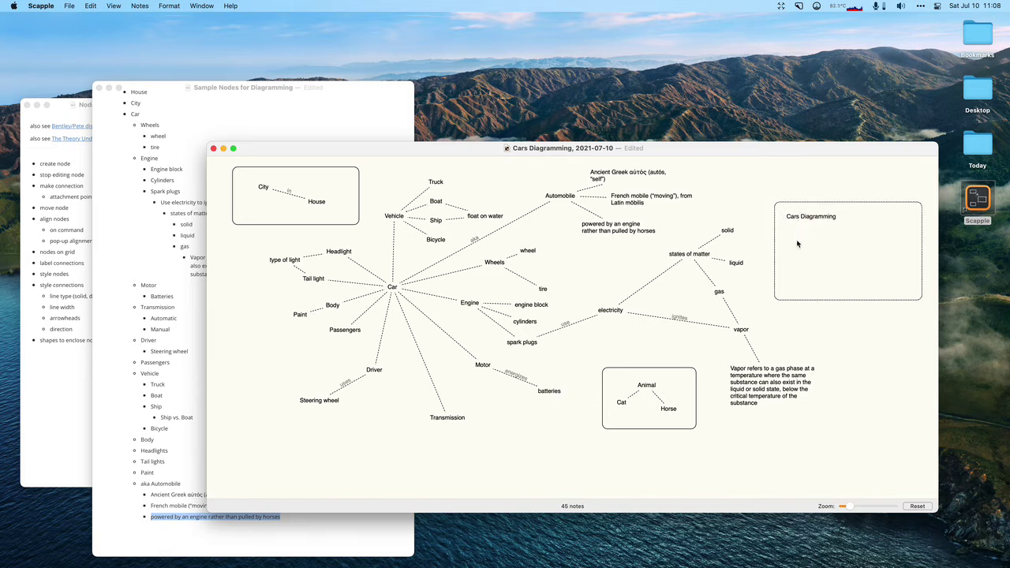
click(818, 220)
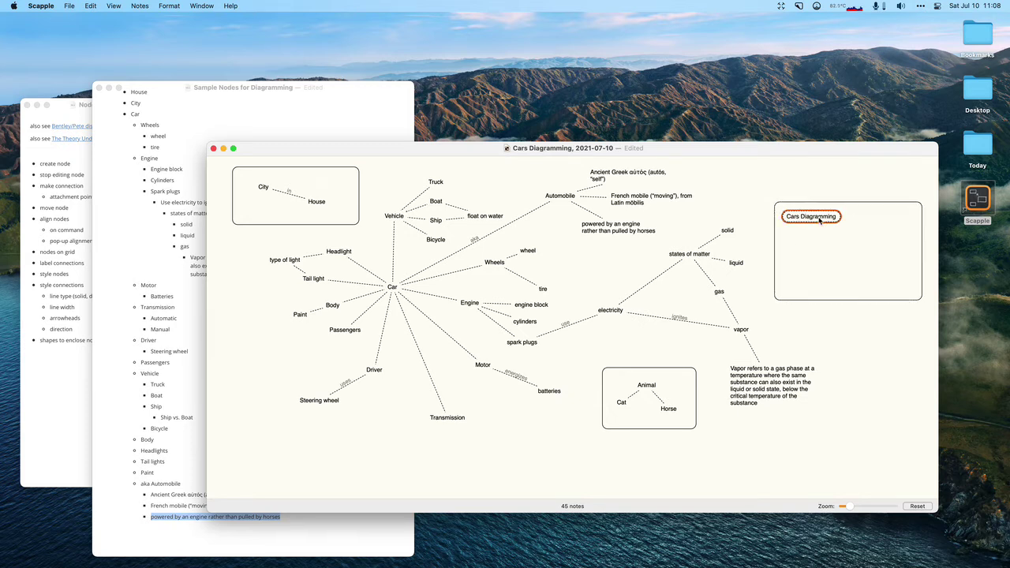
key(cmd+Return)
text(by P)
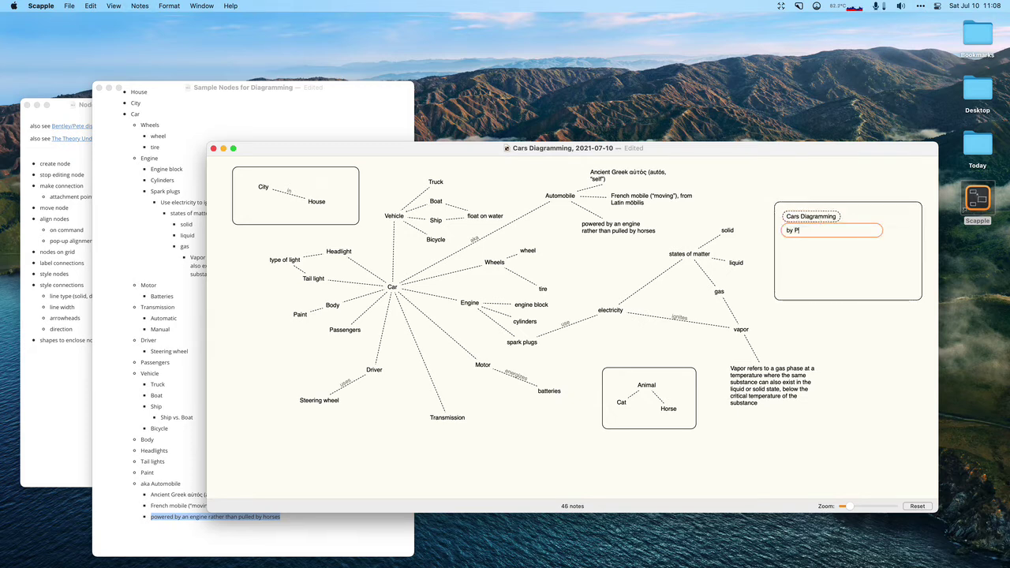
text(eter Kaminski)
key(super+Return)
text(v)
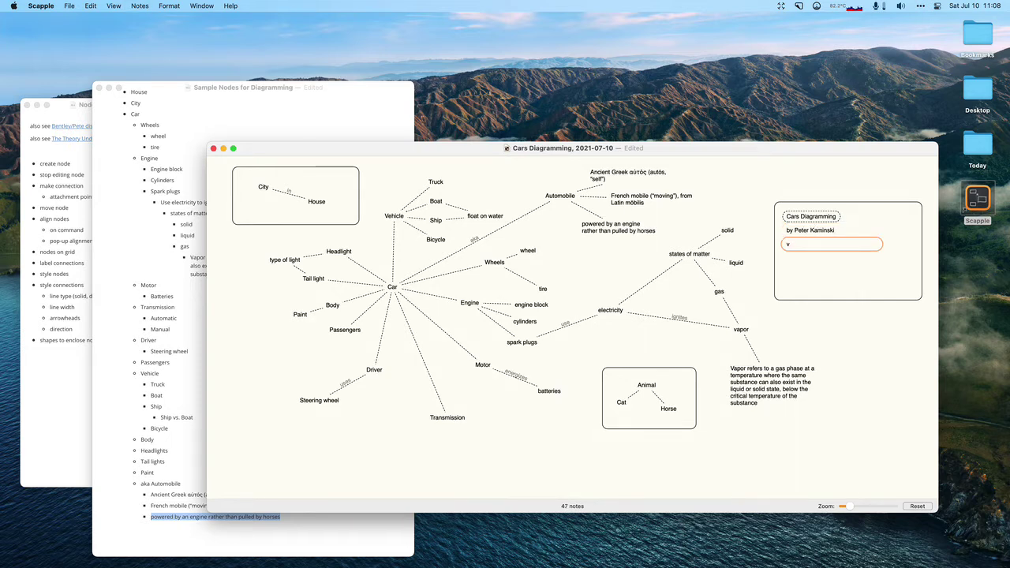
text(2021-07-10-001)
click(874, 358)
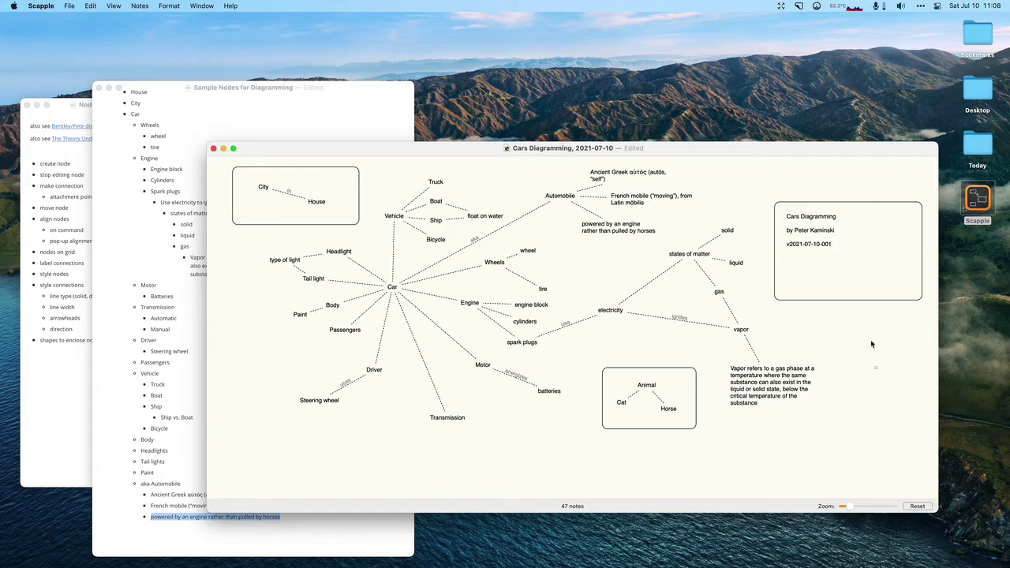
click(872, 296)
drag(821, 256, 789, 232)
click(781, 214)
click(790, 247)
Move the background shape below the three title notes and nudge the version note up
mouse_move(846, 253)
mouse_down()
mouse_move(799, 217)
mouse_move(838, 250)
mouse_up()
click(822, 227)
click(823, 218)
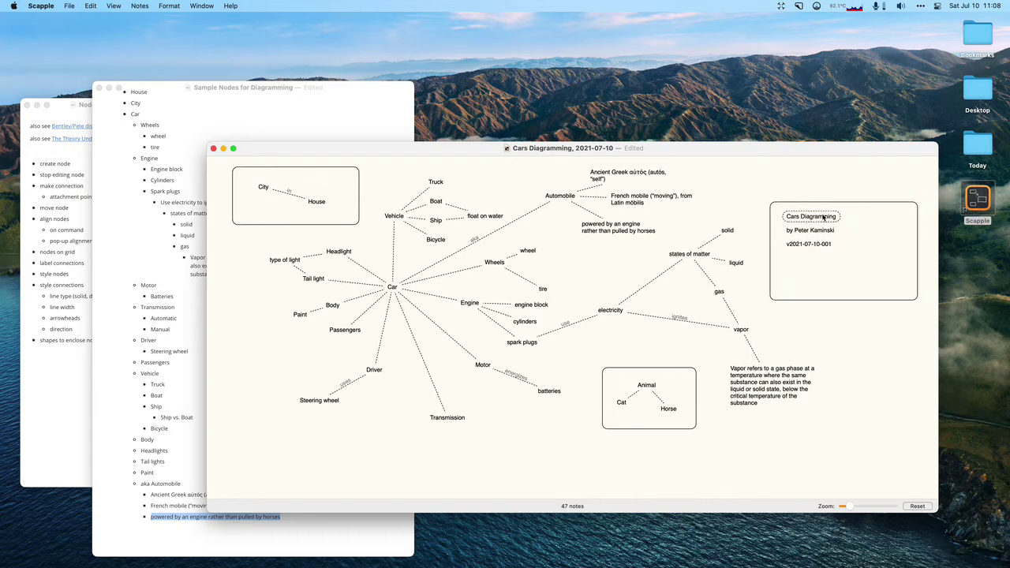
click(871, 217)
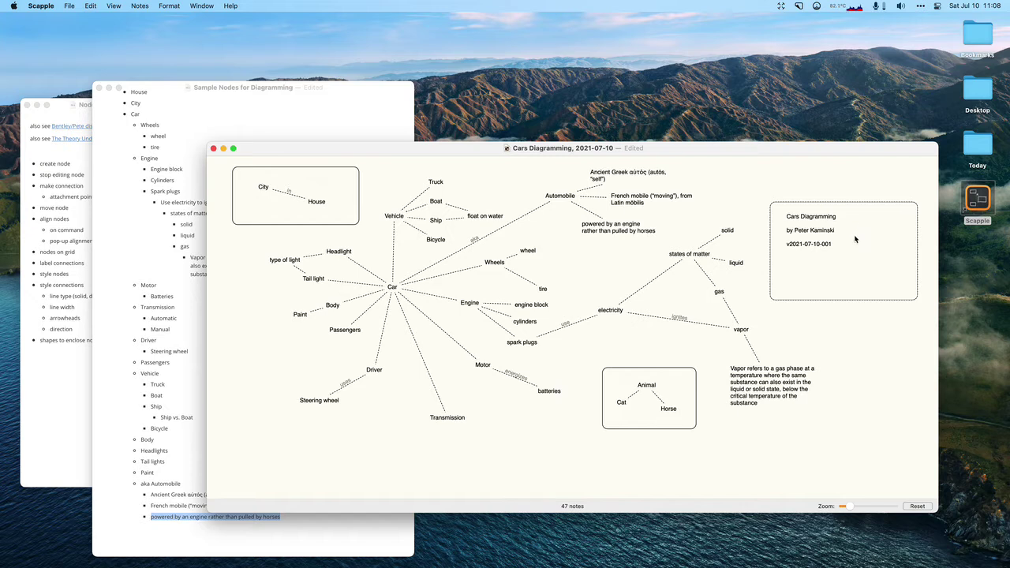
click(828, 230)
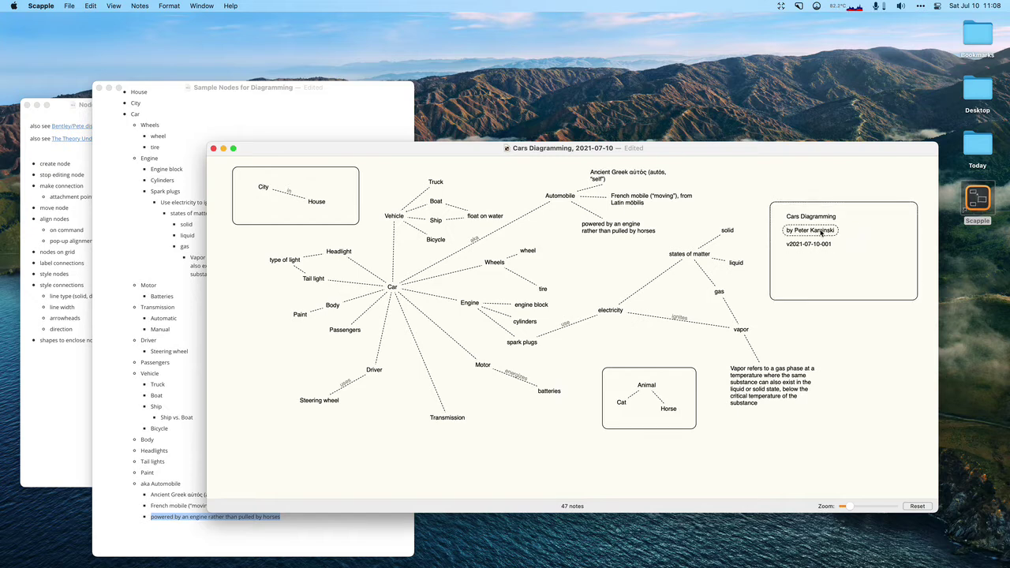
drag(873, 206, 868, 274)
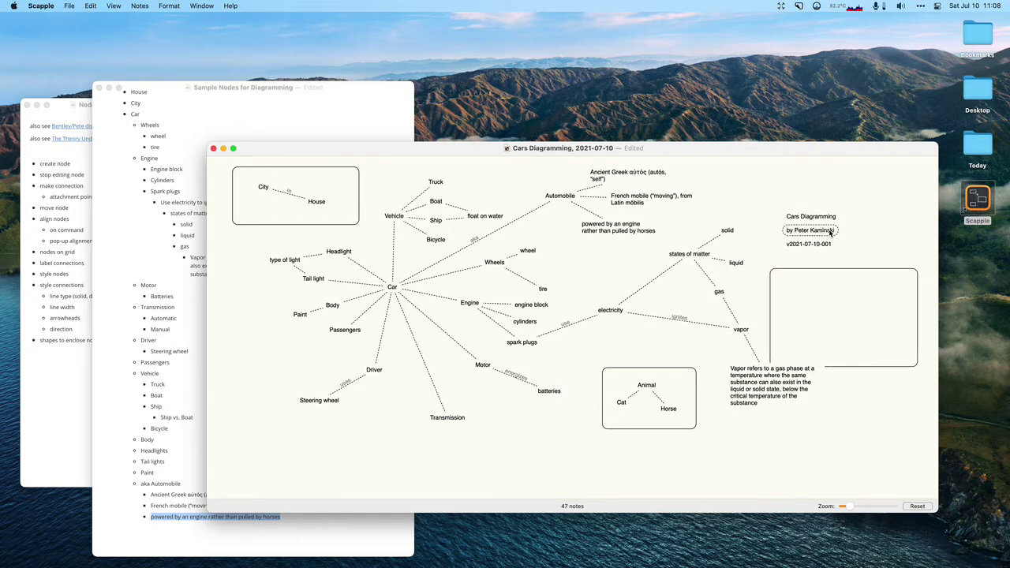
drag(820, 243, 821, 238)
Distribute the three title notes vertically and align them on their left edges
drag(767, 199, 841, 257)
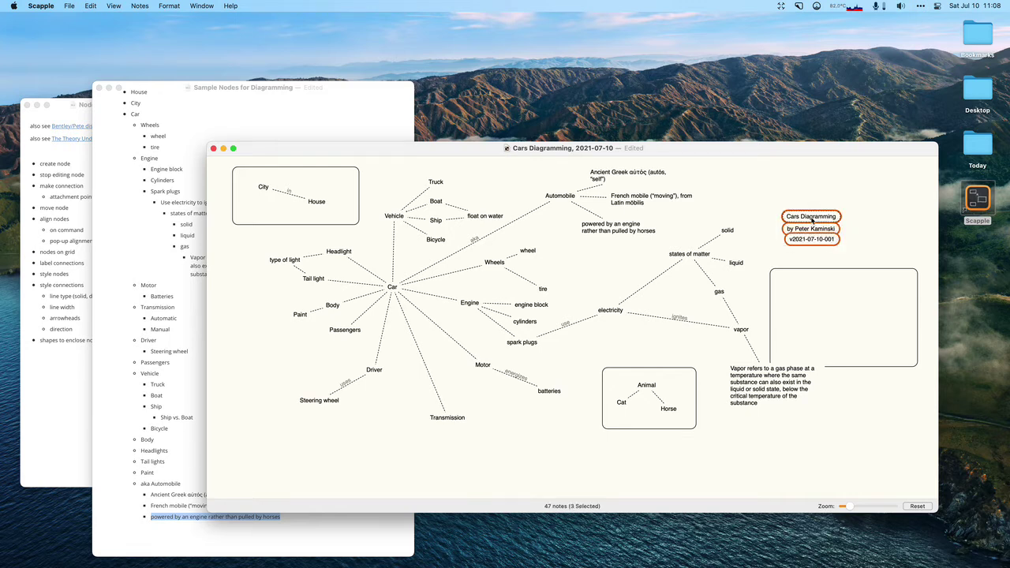
right_click(812, 220)
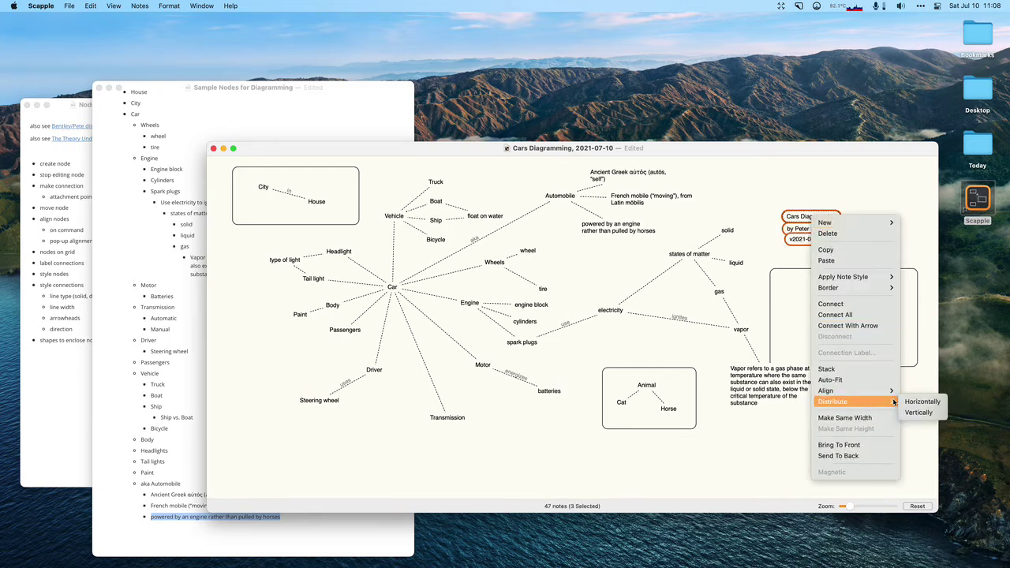
click(918, 412)
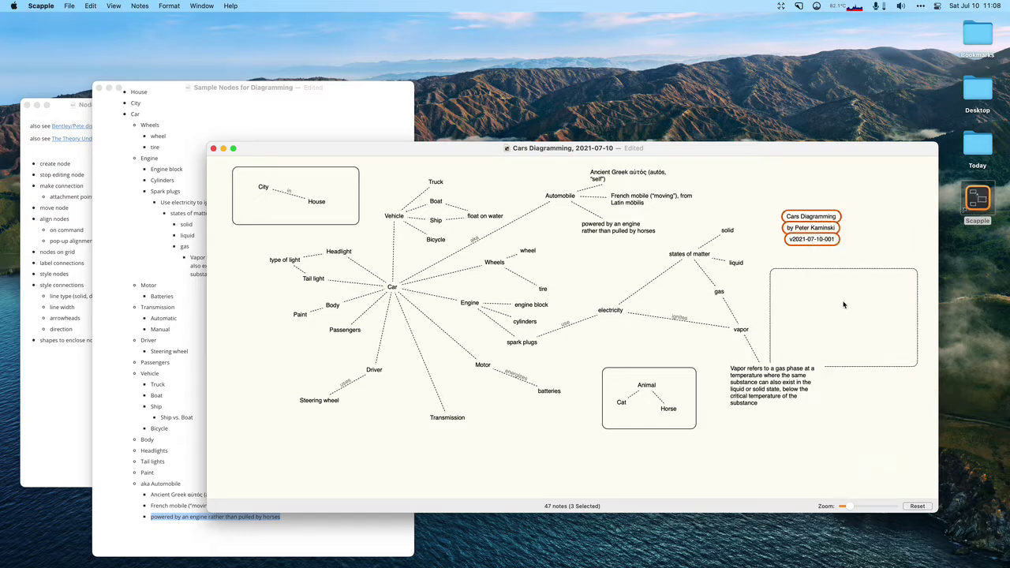
right_click(812, 229)
mouse_move(856, 399)
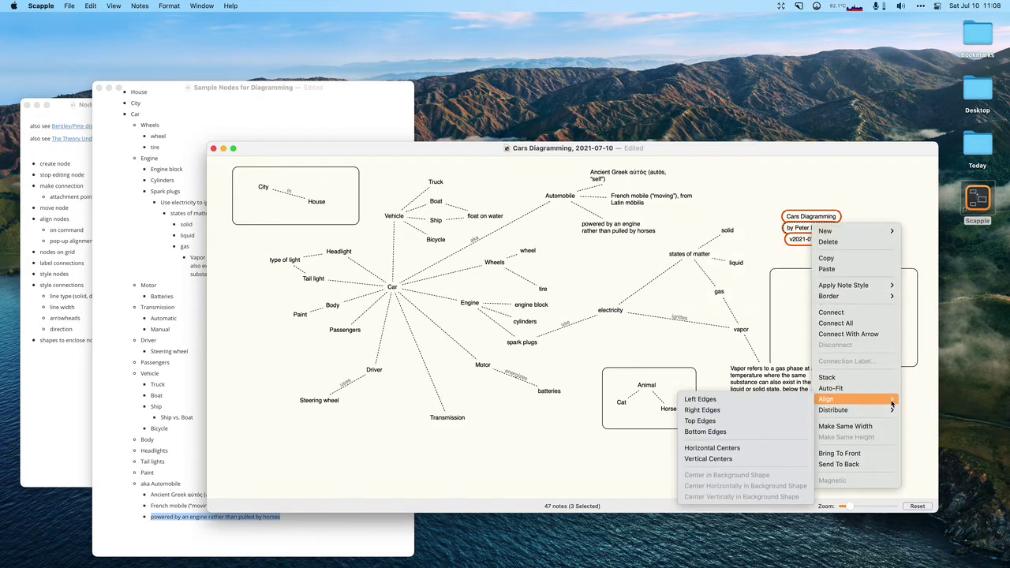
click(766, 399)
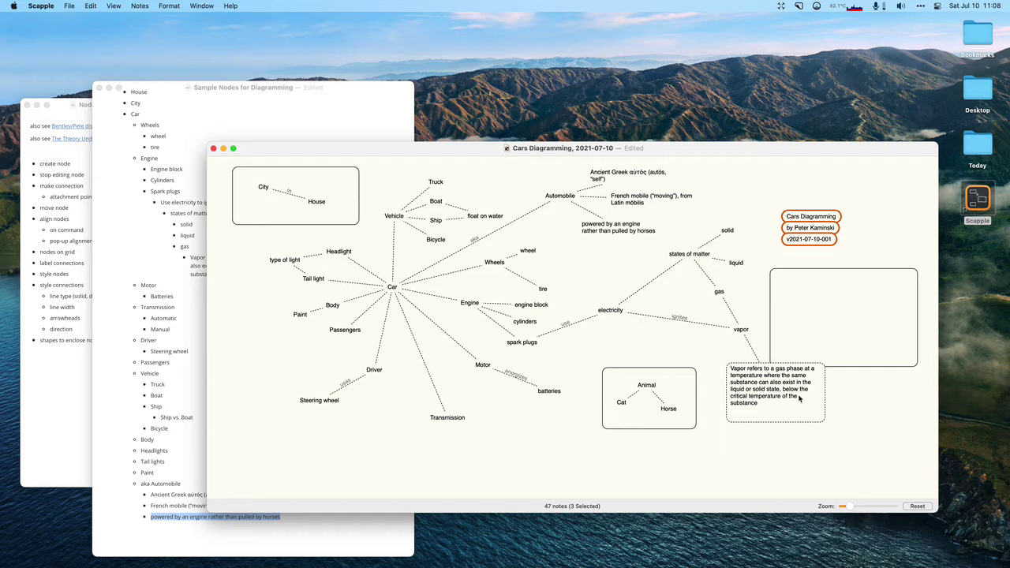
Move the empty box up onto the title notes and undo the accidental connection
click(856, 256)
drag(847, 278, 840, 229)
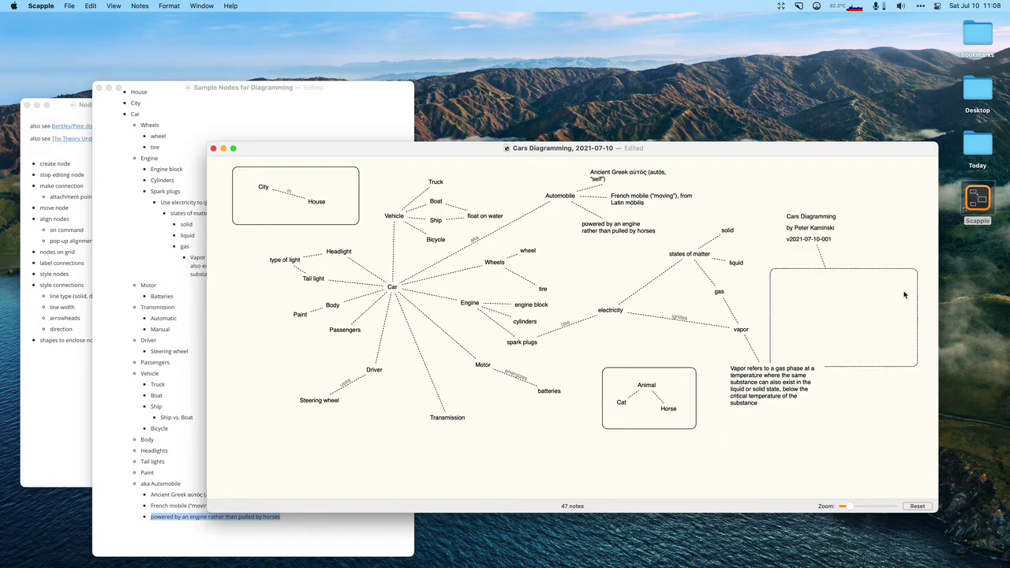
key(super+z)
Move and shrink the background box to fit snugly around the three title notes
click(881, 297)
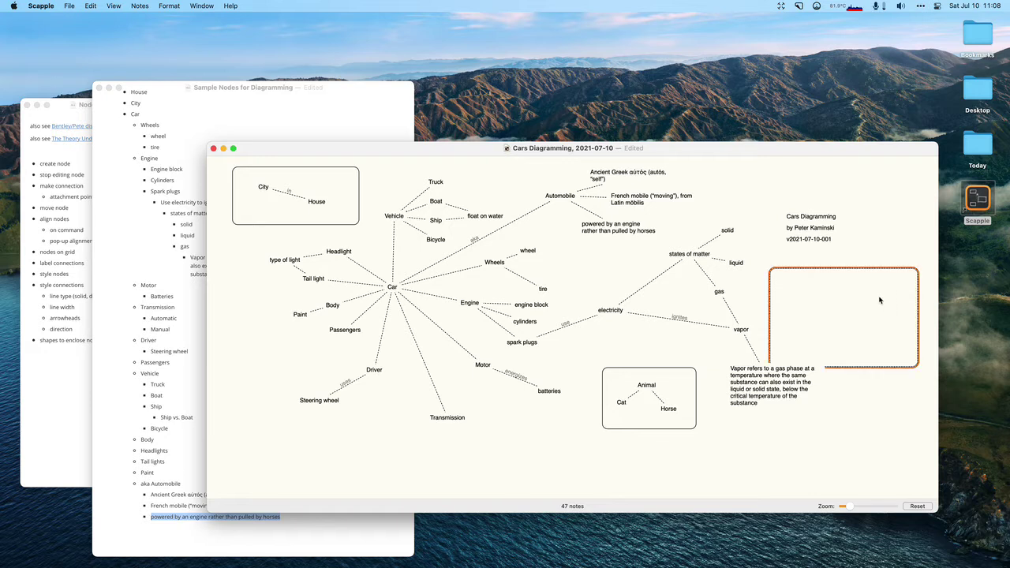
drag(879, 289, 867, 224)
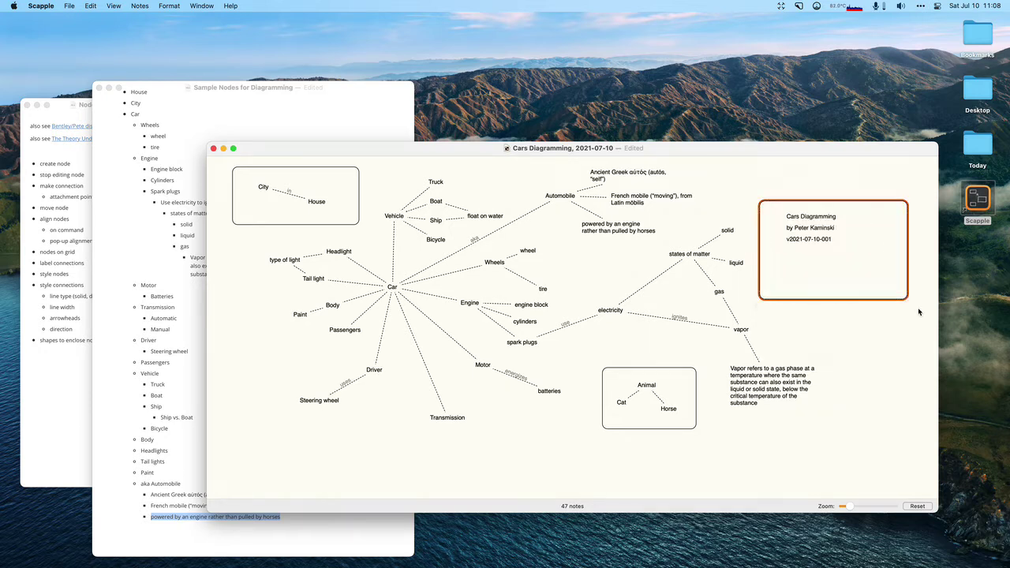
drag(906, 296, 872, 259)
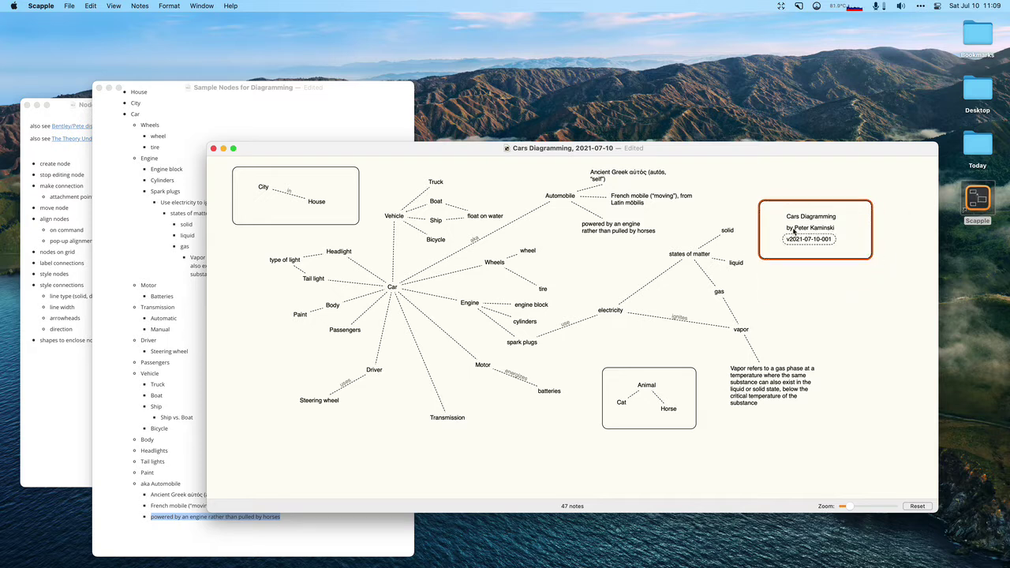
click(781, 213)
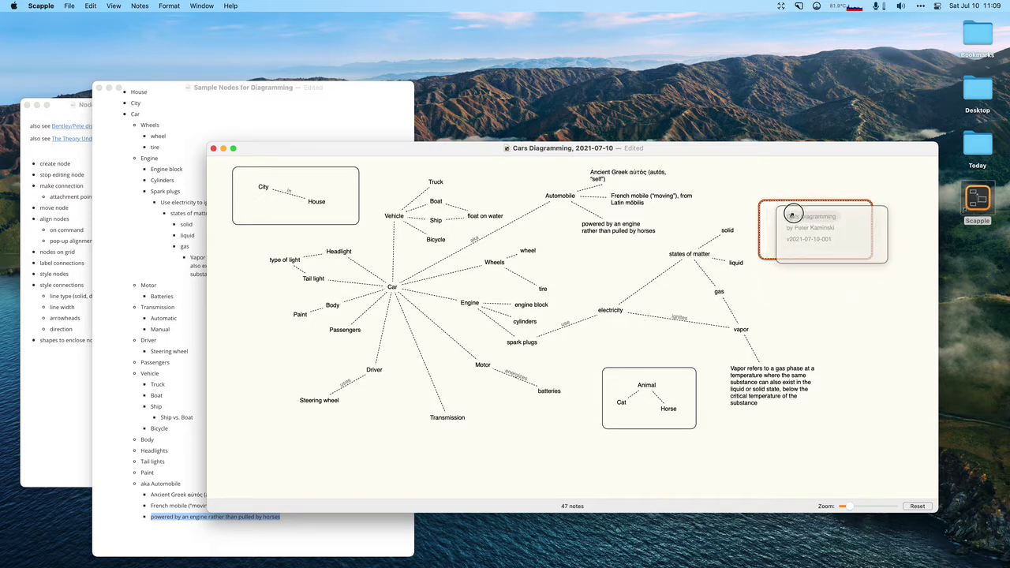
drag(858, 238, 894, 272)
click(872, 289)
Drag the boxed title block to the lower left of the map
click(829, 219)
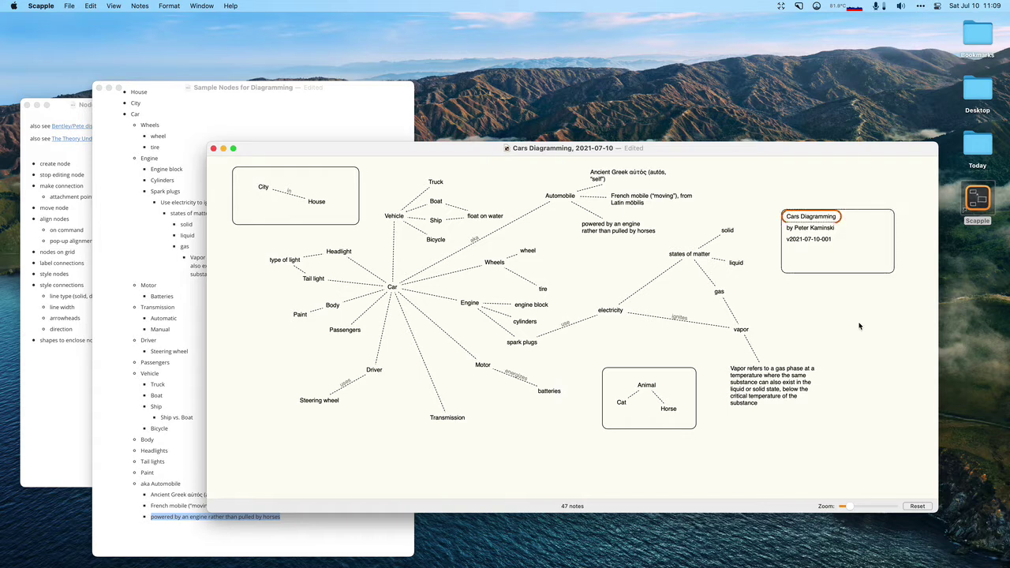
click(832, 328)
drag(888, 275, 335, 455)
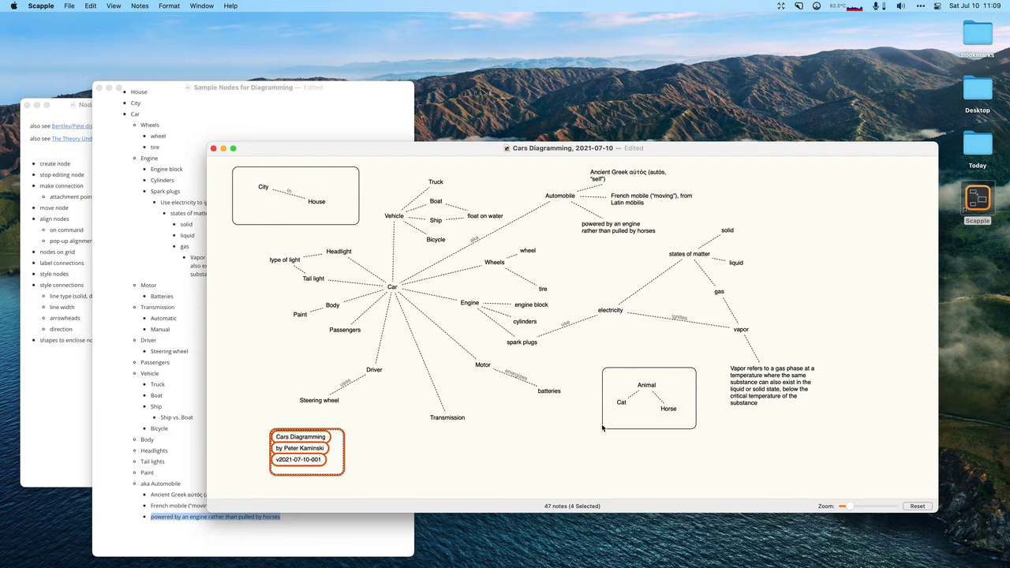
click(810, 191)
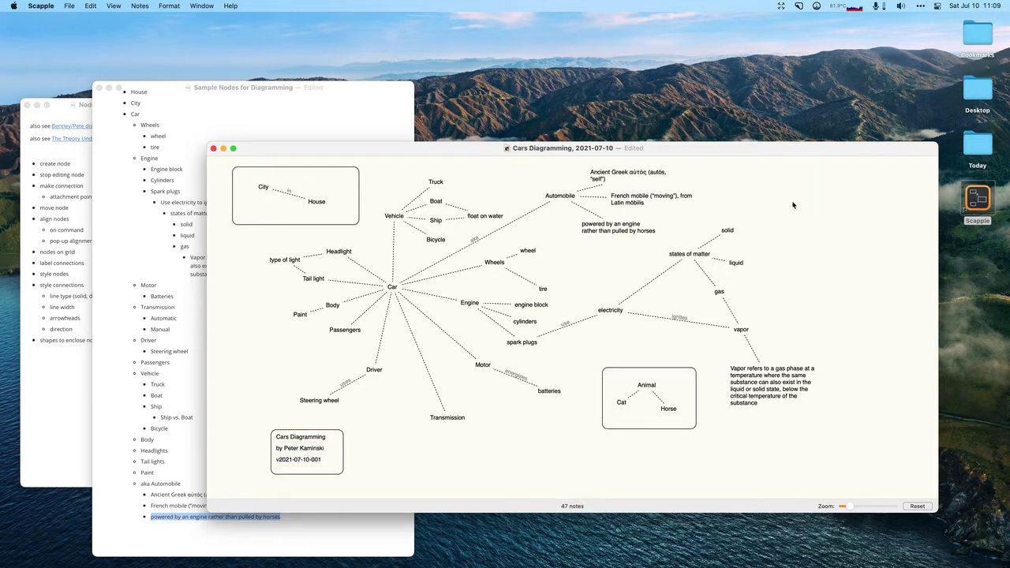
Create a new note reading 'Styled Note'
double_click(793, 204)
text(Style)
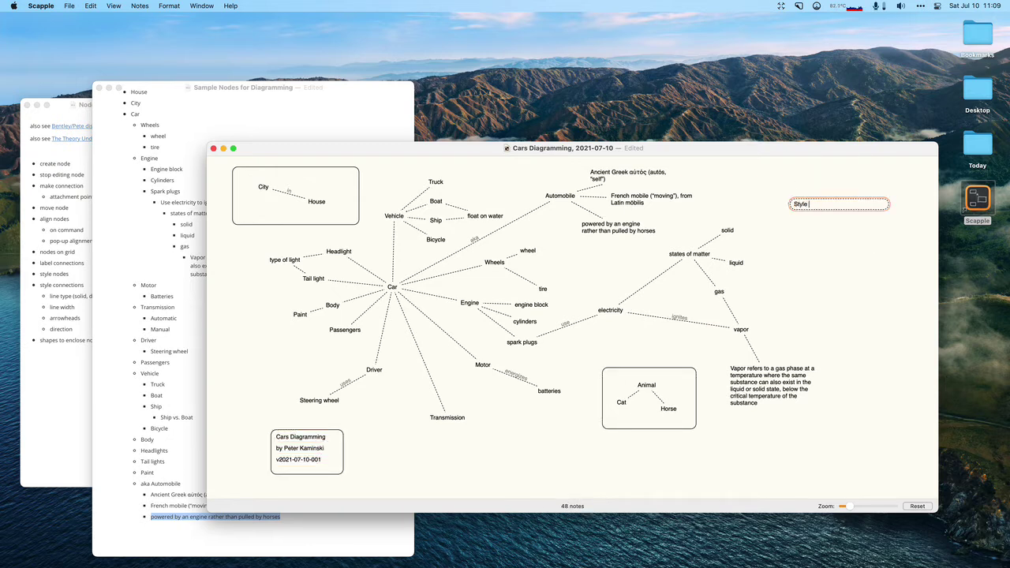
text(d Note)
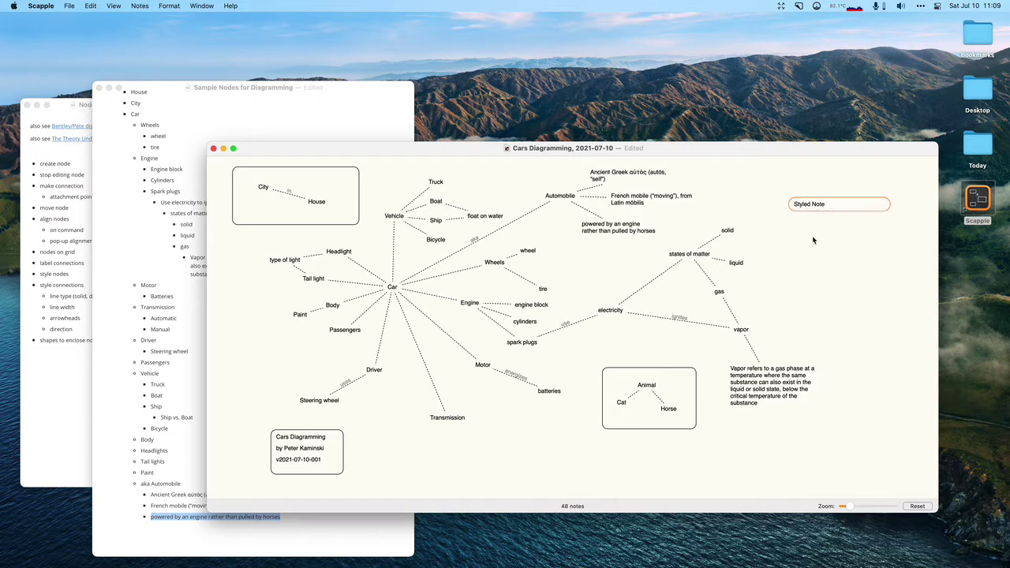
key(Escape)
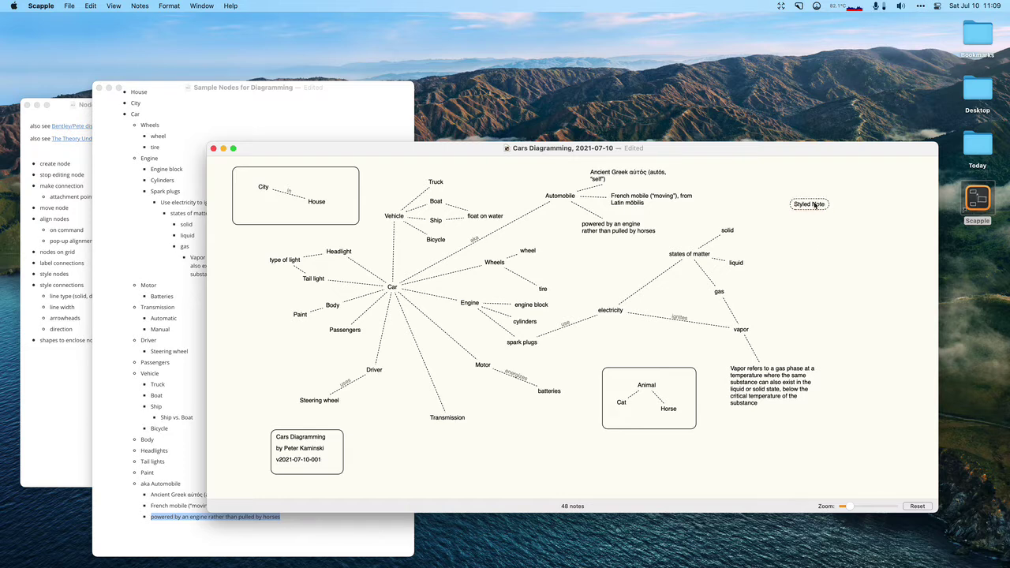
Apply the Bubble (Blue) note style, then switch it to Bubble (Pink)
right_click(815, 205)
mouse_move(863, 265)
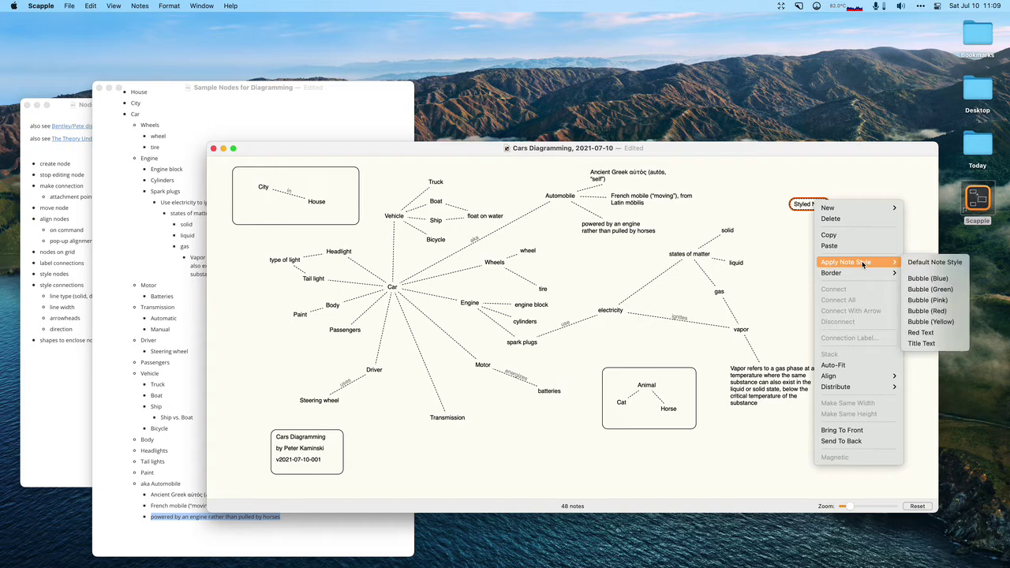
click(917, 279)
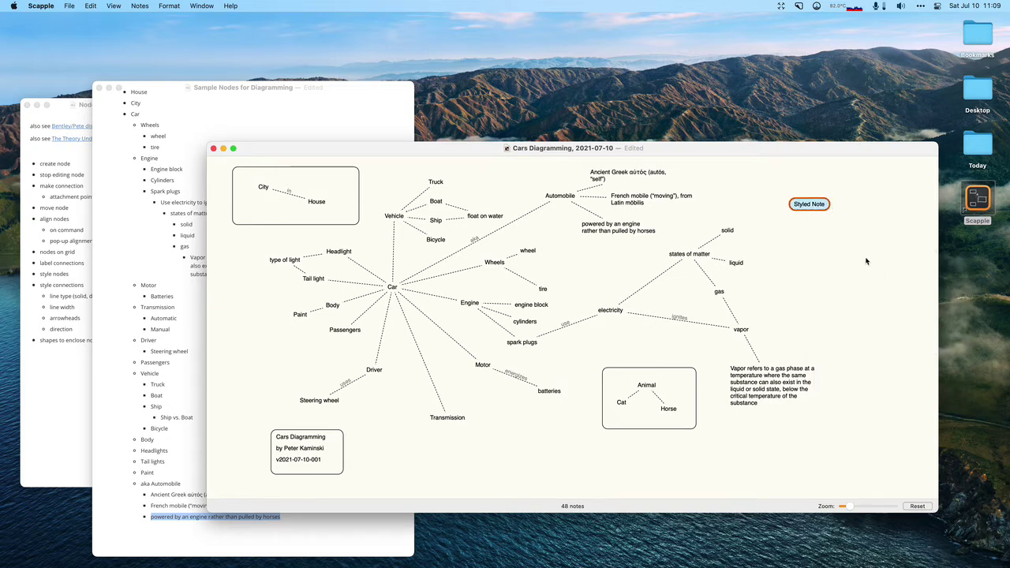
right_click(823, 206)
mouse_move(869, 264)
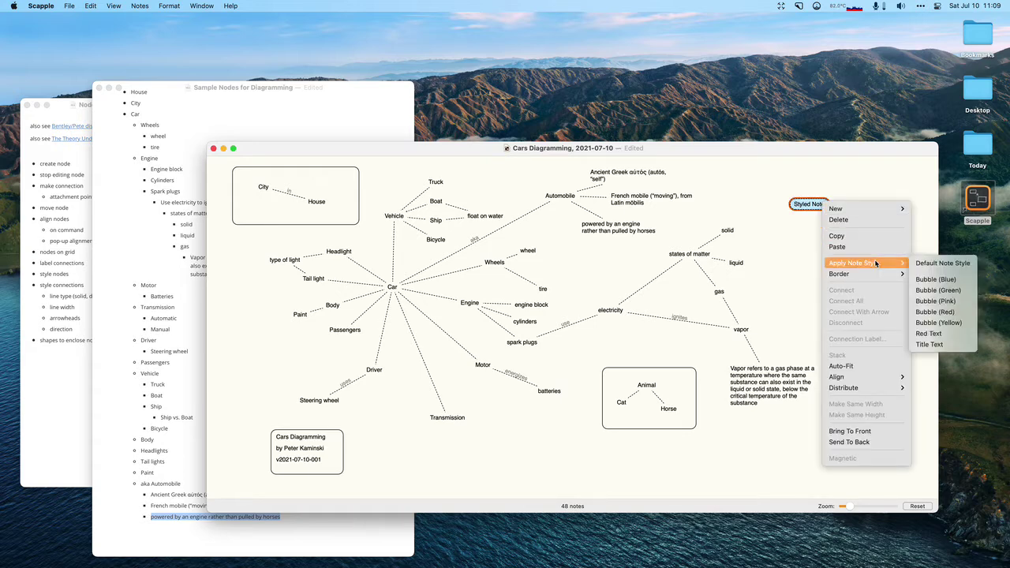
click(935, 301)
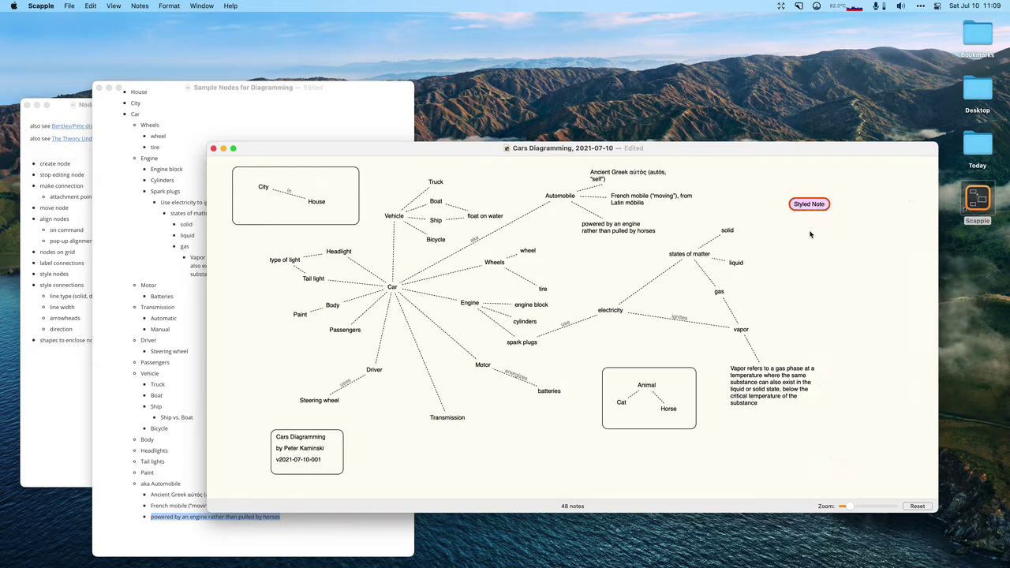
click(826, 206)
click(825, 209)
double_click(825, 207)
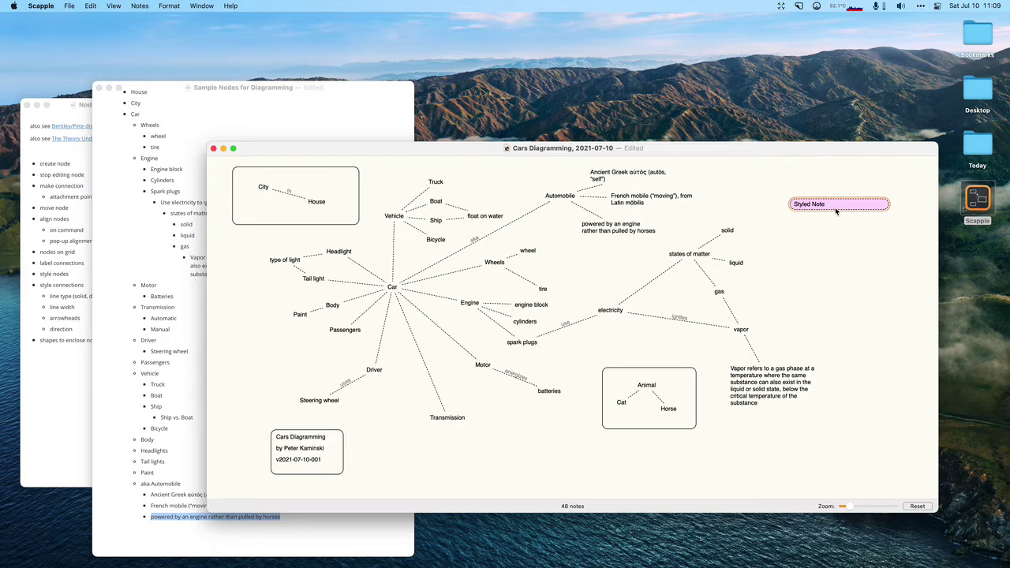
key(Escape)
Give the Styled Note a Jagged border at 3 px thickness
right_click(835, 207)
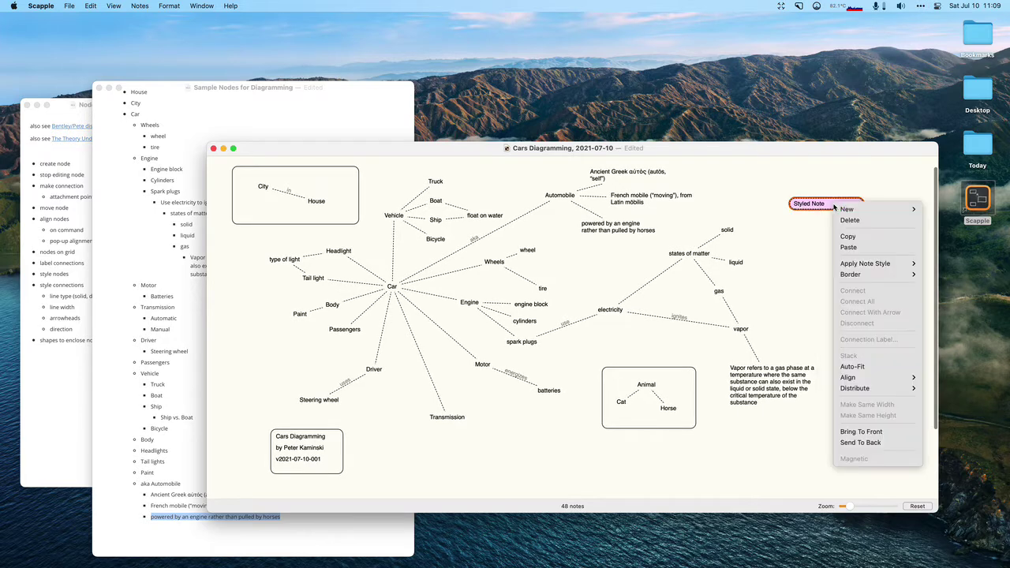
mouse_move(865, 275)
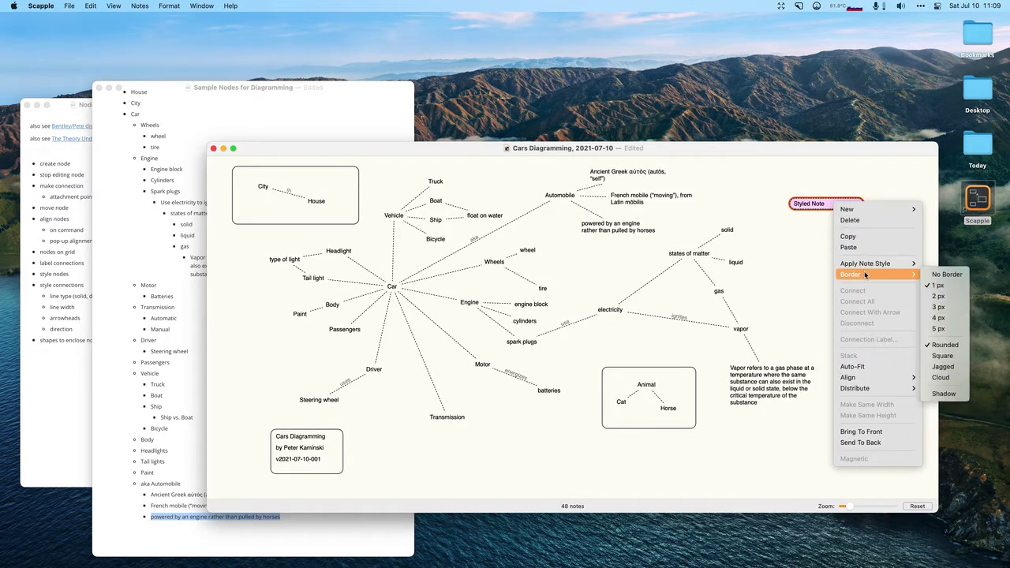
click(948, 367)
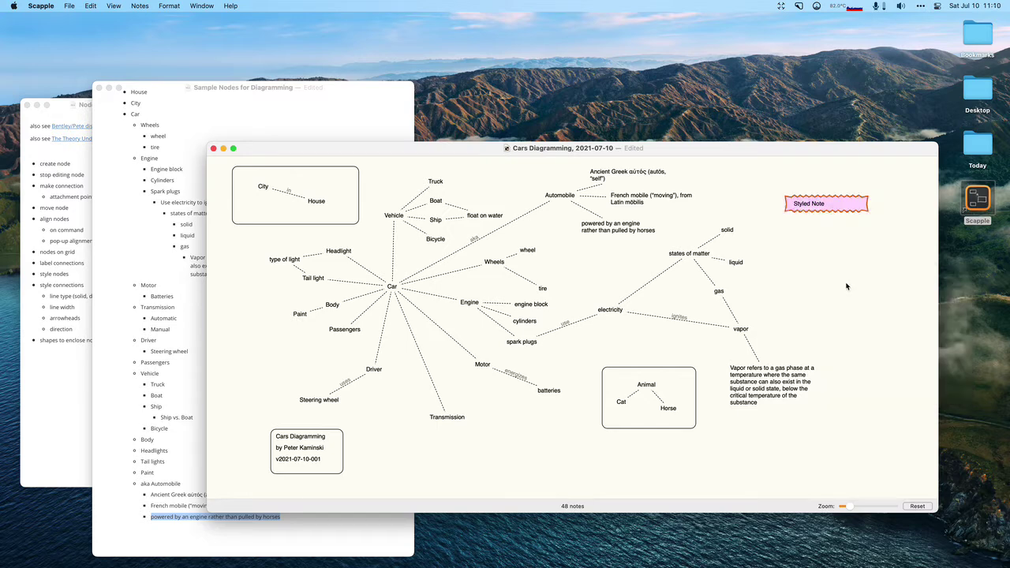
right_click(848, 197)
mouse_move(858, 199)
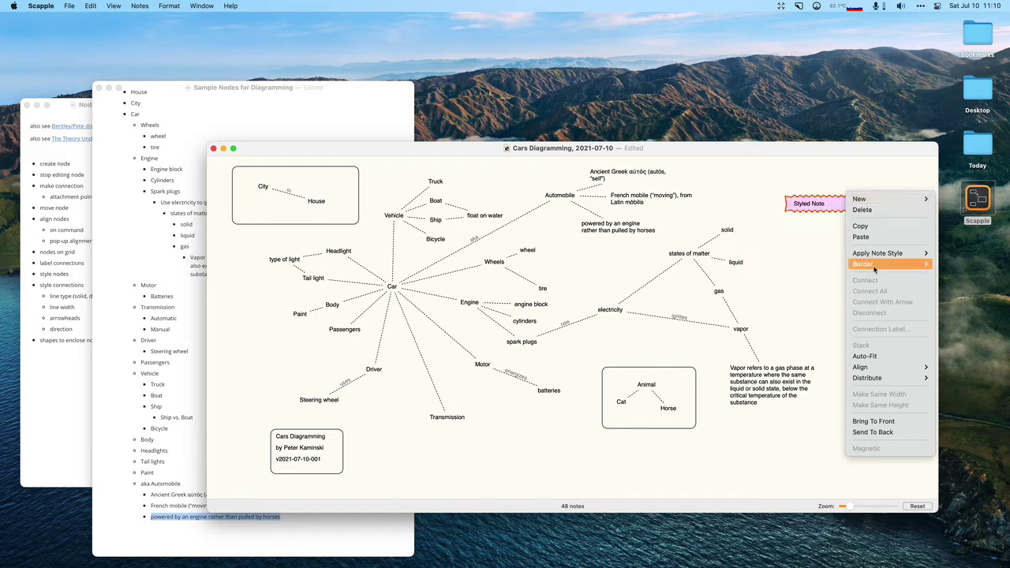
mouse_move(900, 264)
click(959, 296)
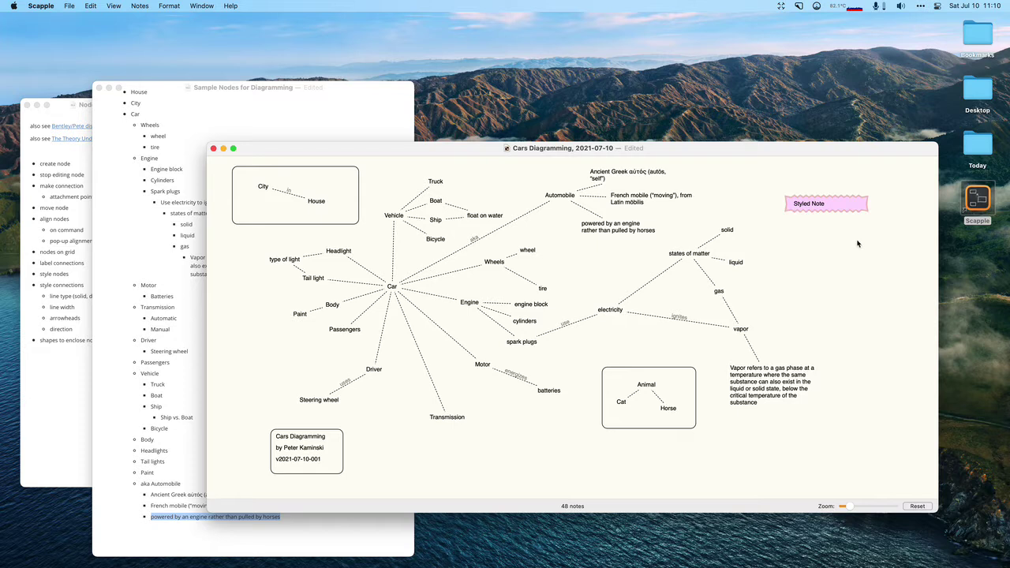
Reset the Styled Note to the Default Note Style
right_click(855, 203)
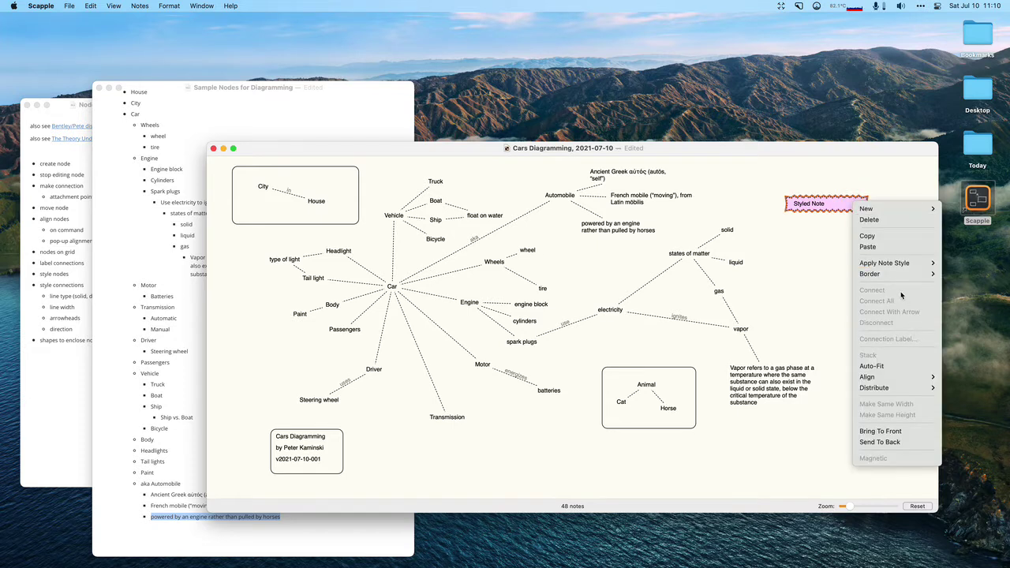
mouse_move(900, 264)
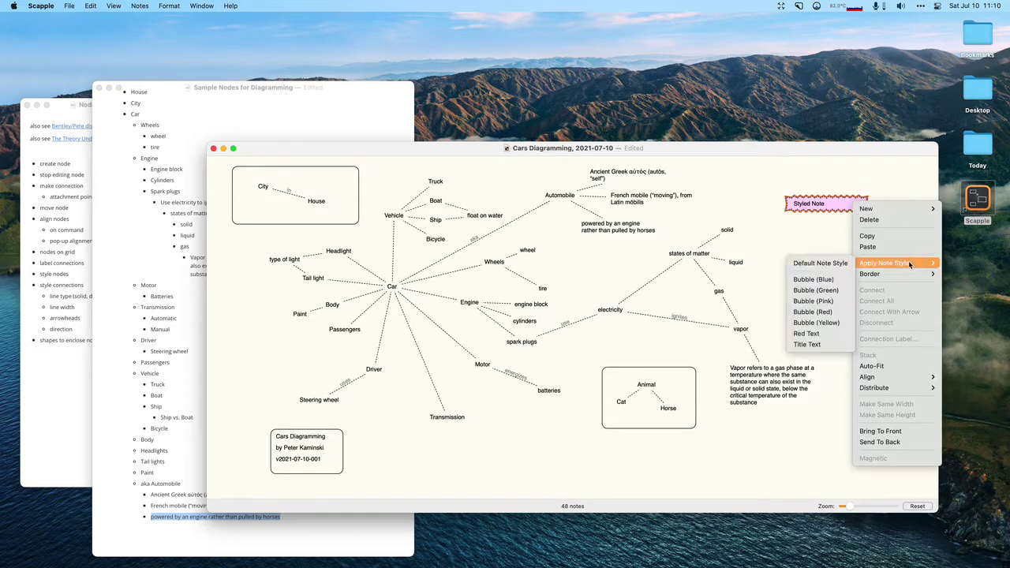
click(821, 264)
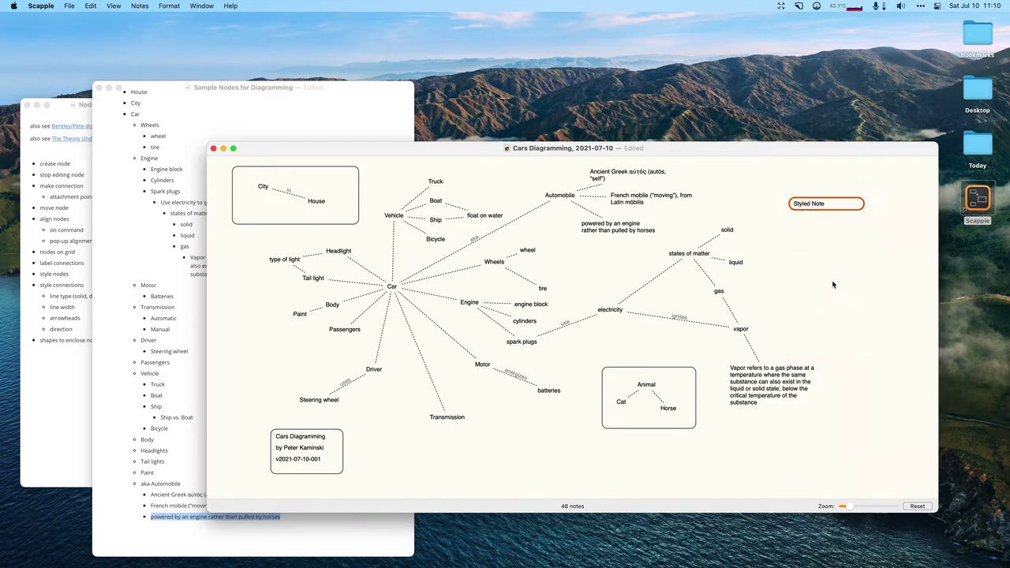
click(820, 205)
Narrow the Styled Note, then select Car and all notes connected to it
drag(864, 203, 840, 204)
click(392, 287)
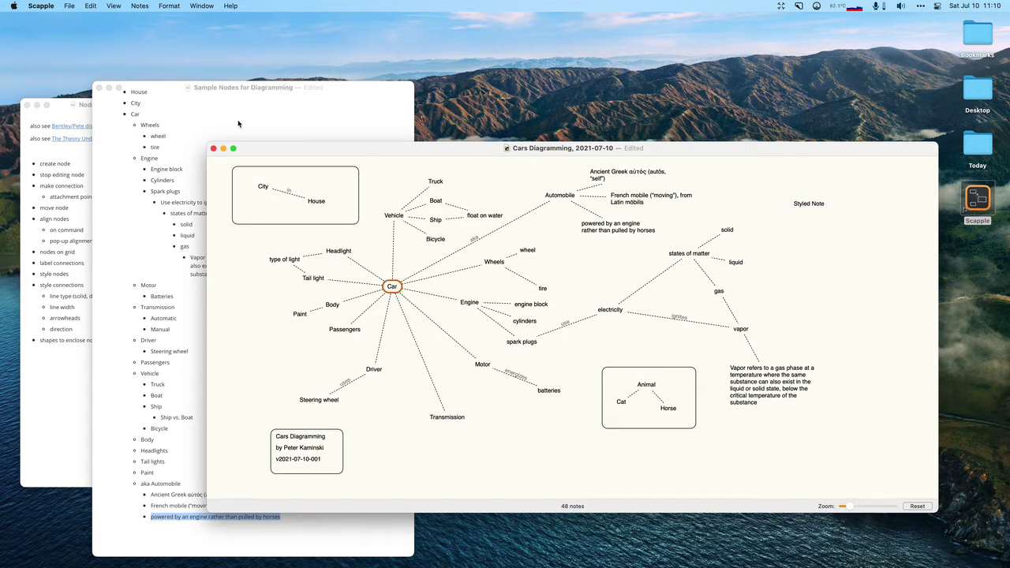
click(89, 6)
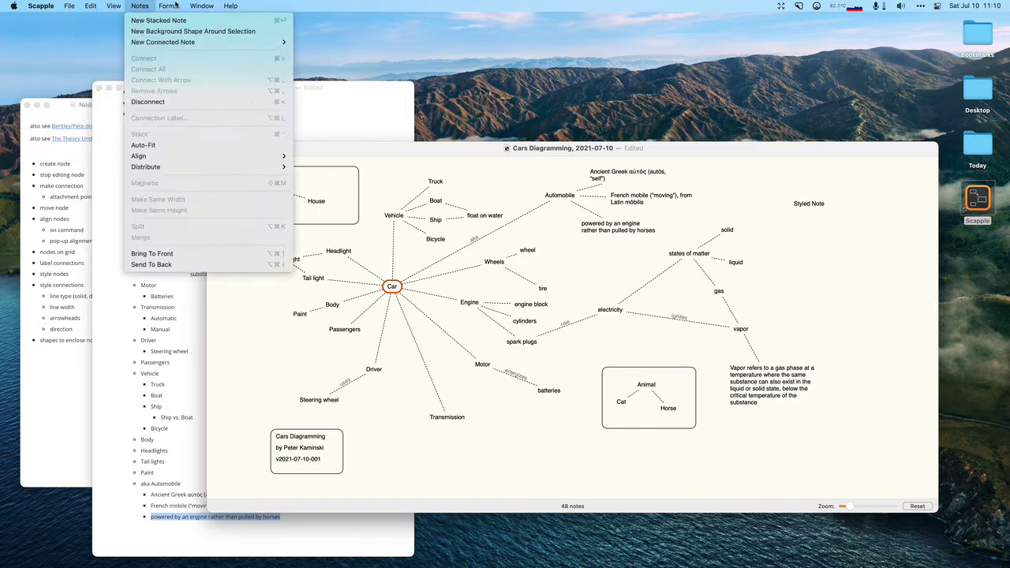
mouse_move(176, 5)
mouse_move(77, 5)
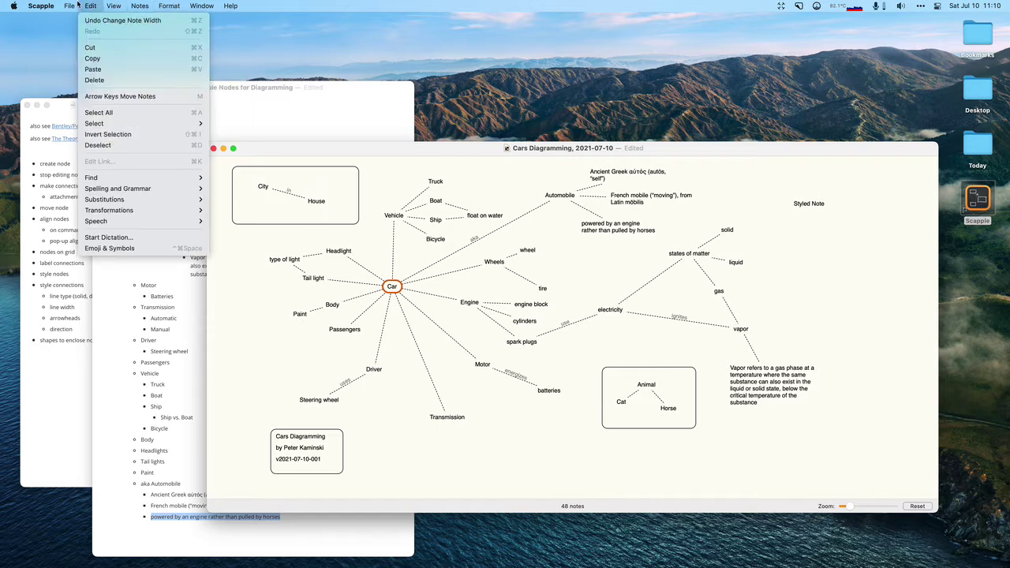
mouse_move(114, 124)
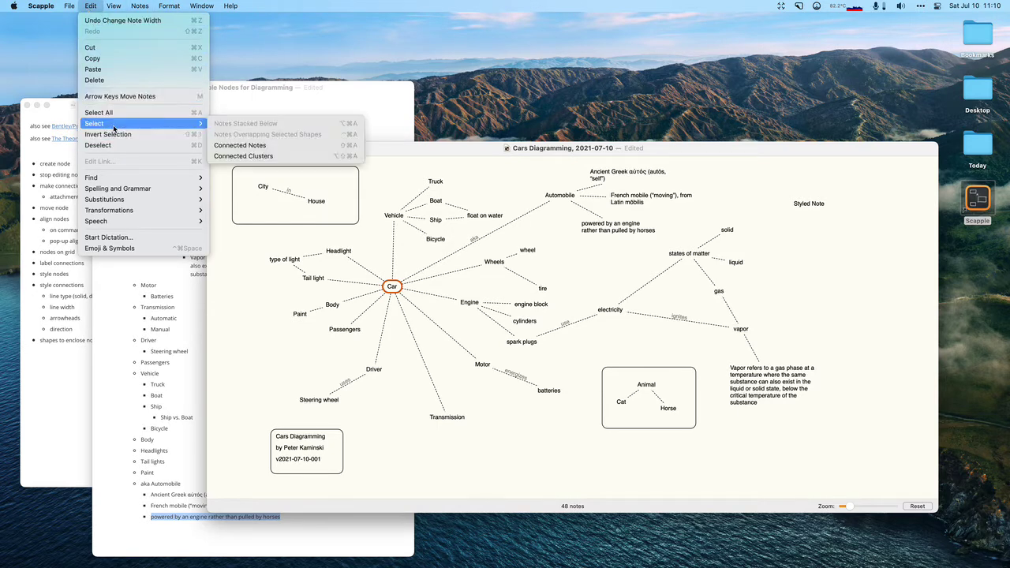
click(257, 147)
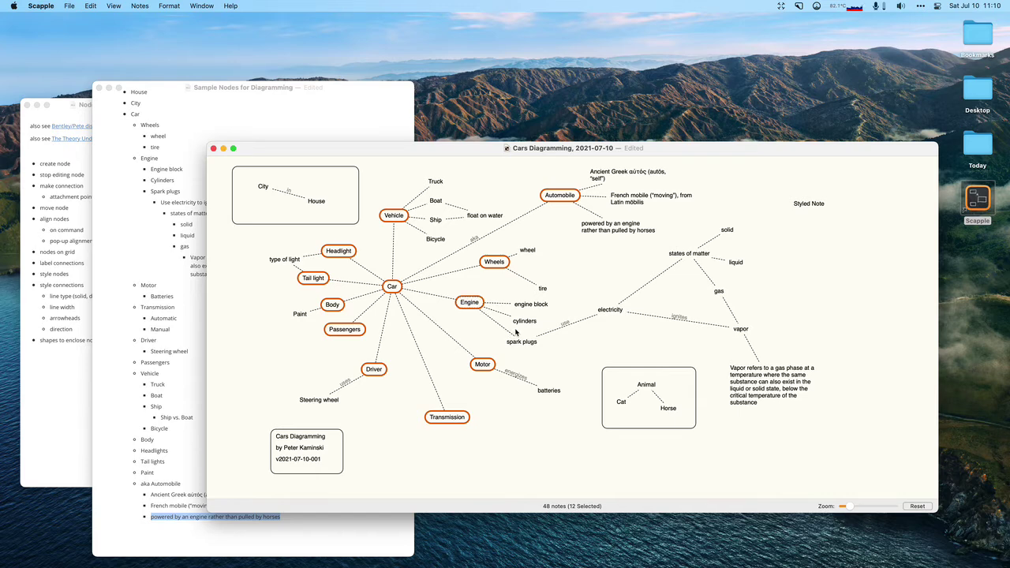
Give the twelve selected Car-connected notes 2 px borders
right_click(502, 262)
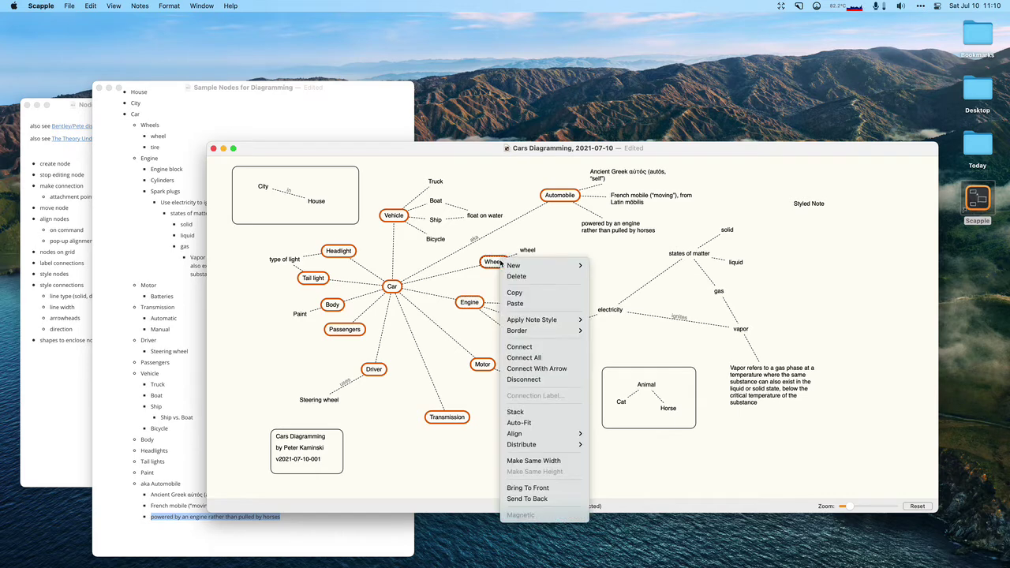
mouse_move(532, 331)
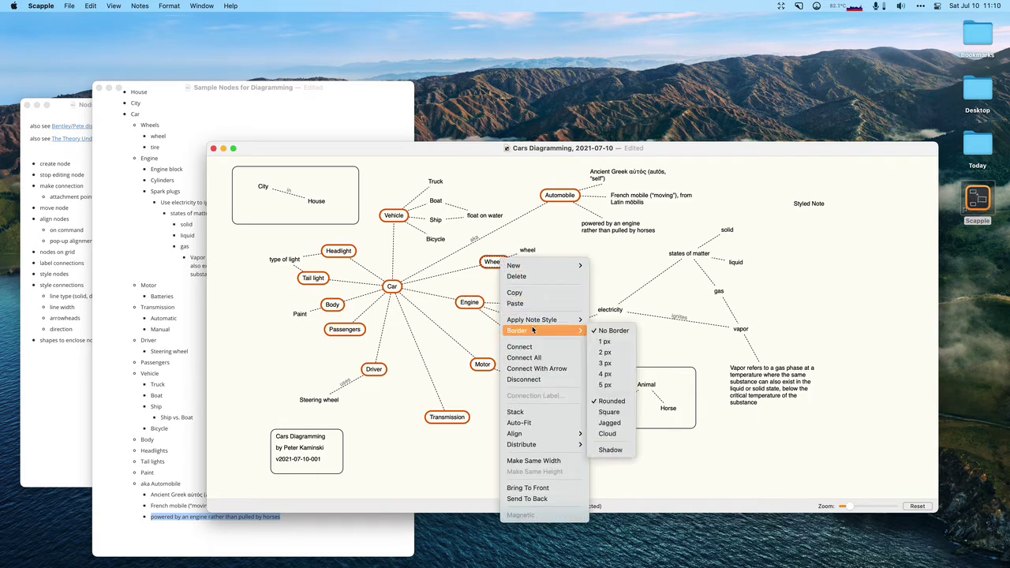
click(613, 356)
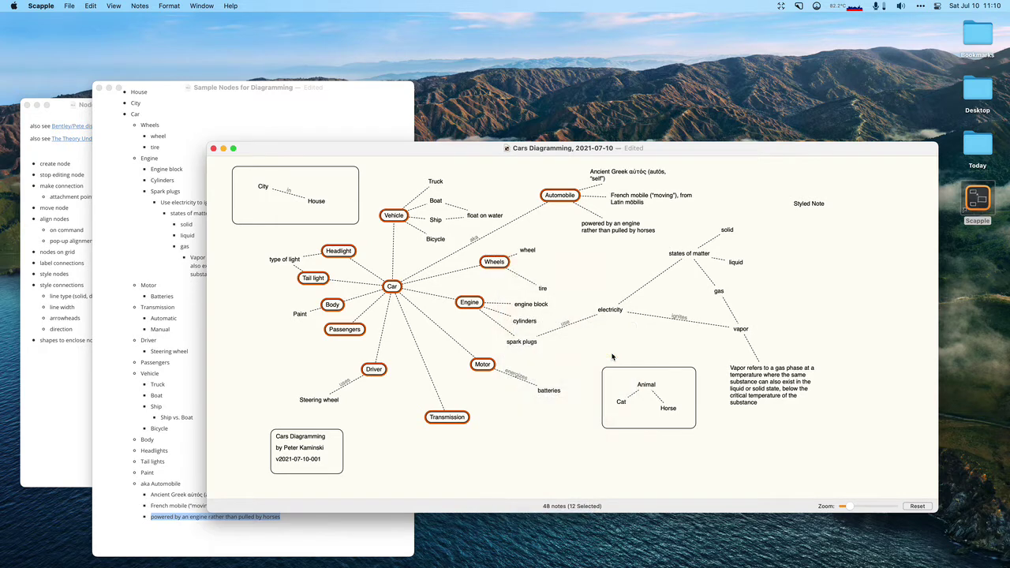
right_click(495, 262)
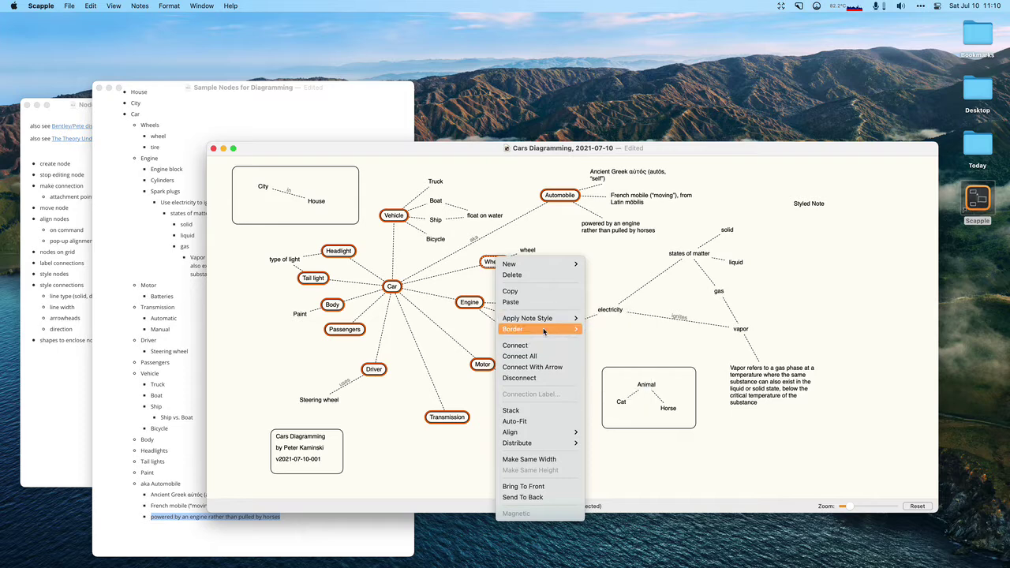
mouse_move(544, 332)
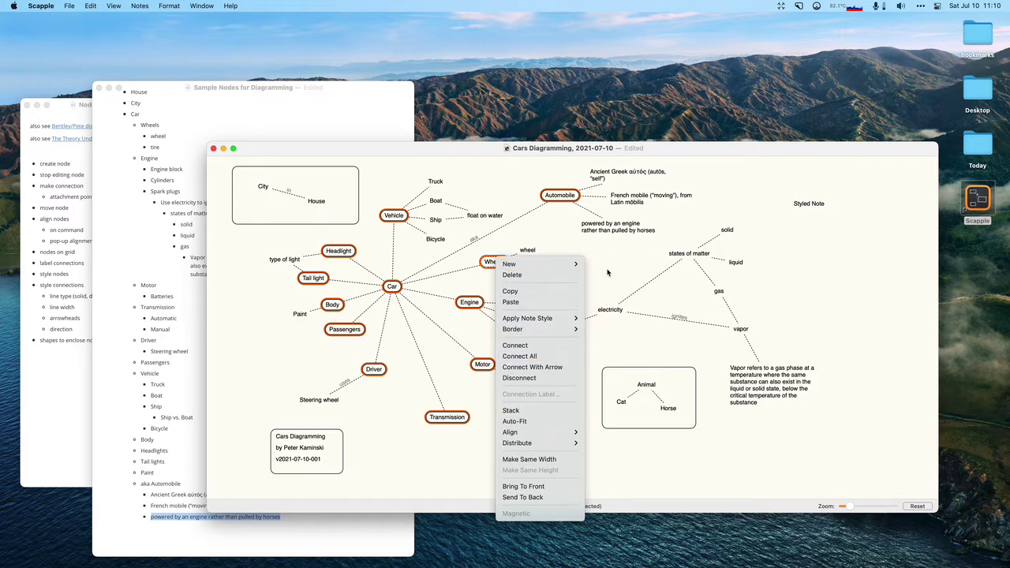
click(628, 155)
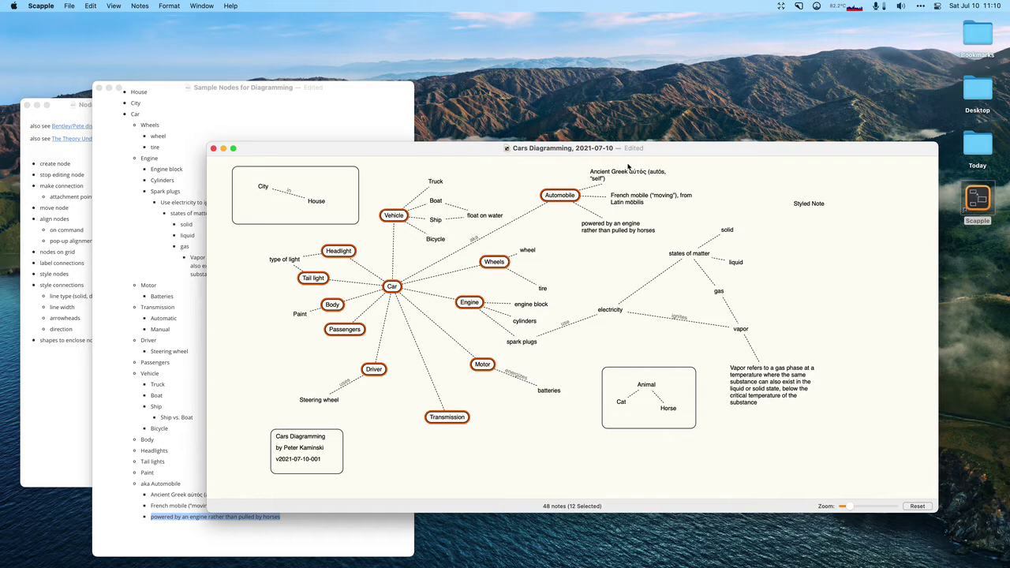
Show the inspector, enlarge the selected notes' text to 13.9 pt and Car's to 25.4 pt
key(super+alt+i)
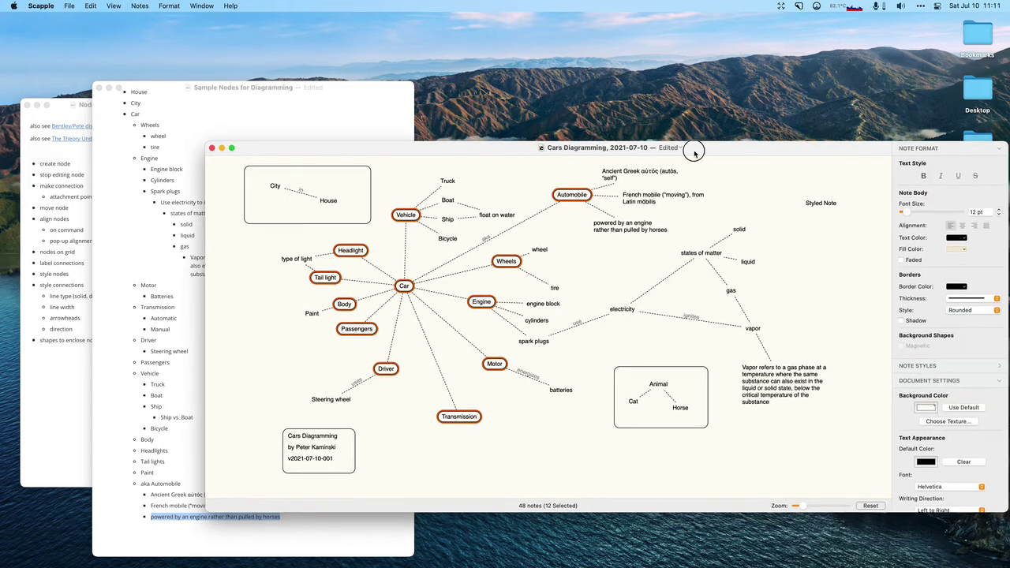
drag(697, 154, 653, 151)
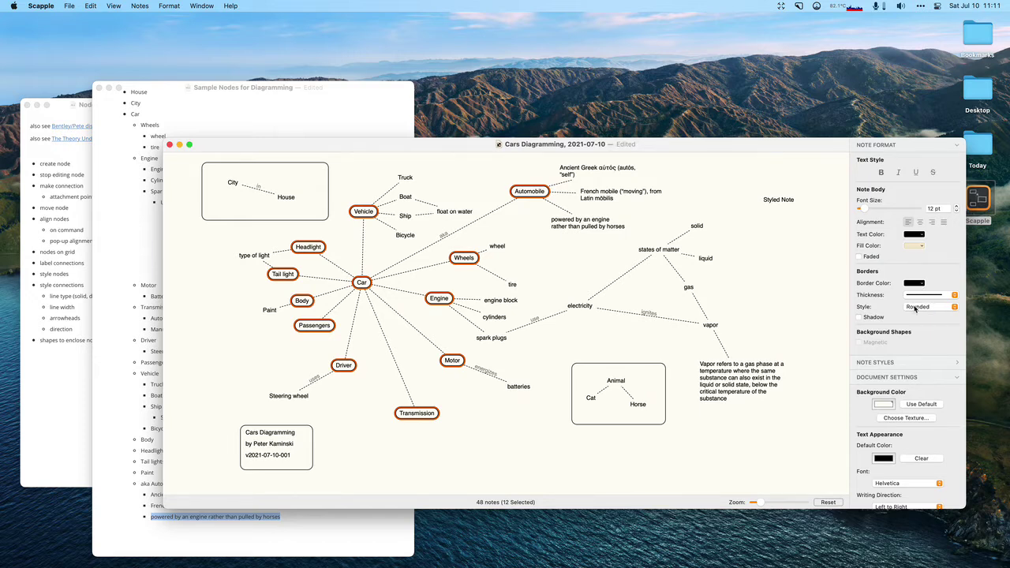
drag(869, 212, 869, 210)
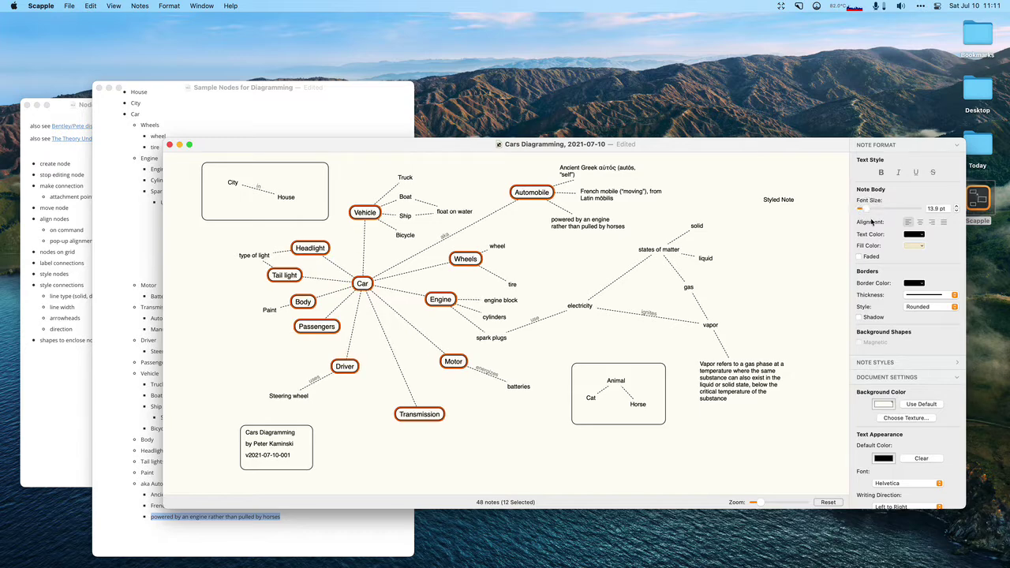
click(380, 289)
click(371, 288)
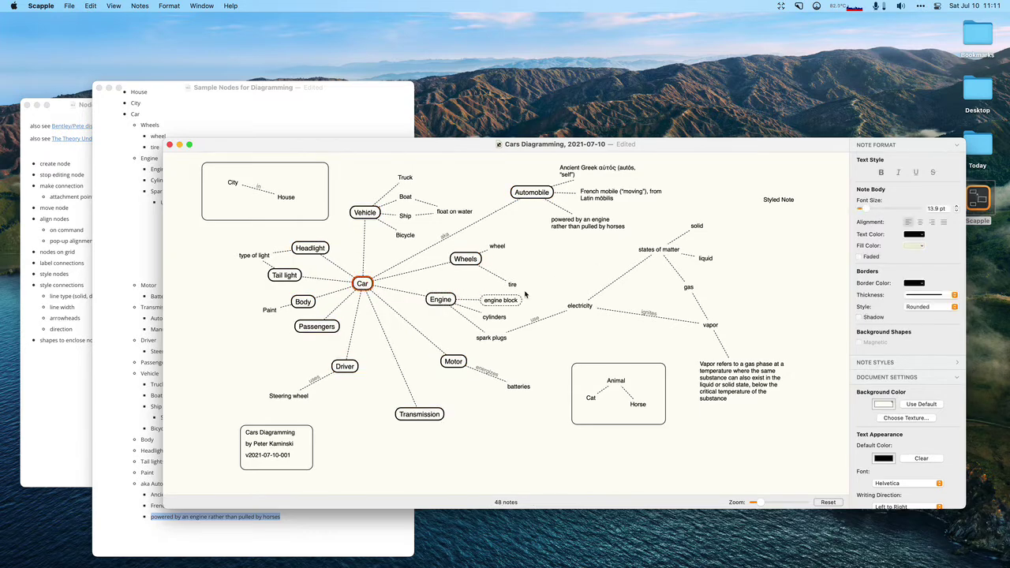
drag(869, 209, 878, 209)
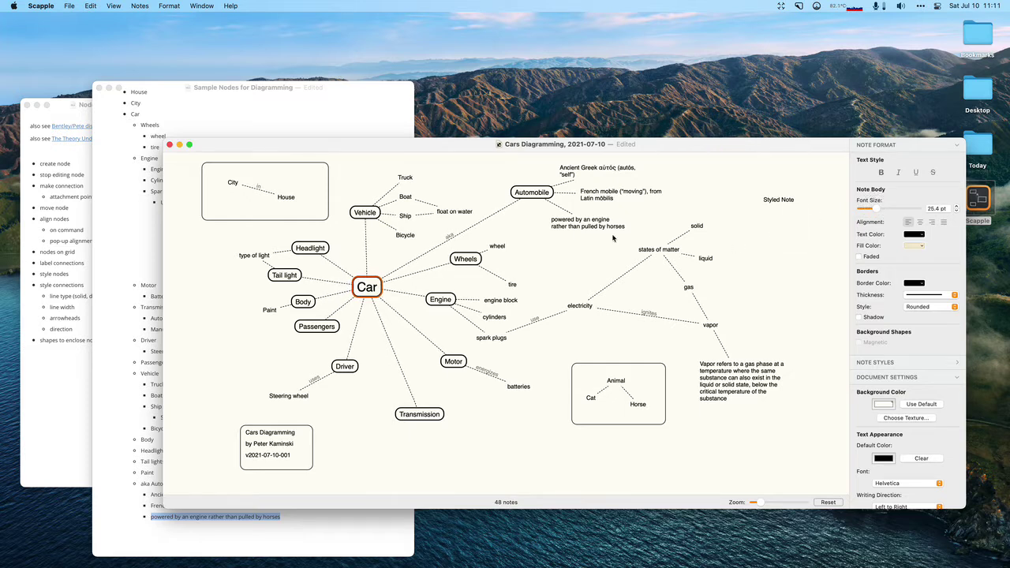
Make the Styled Note's text bigger, then reselect the Car note
click(785, 203)
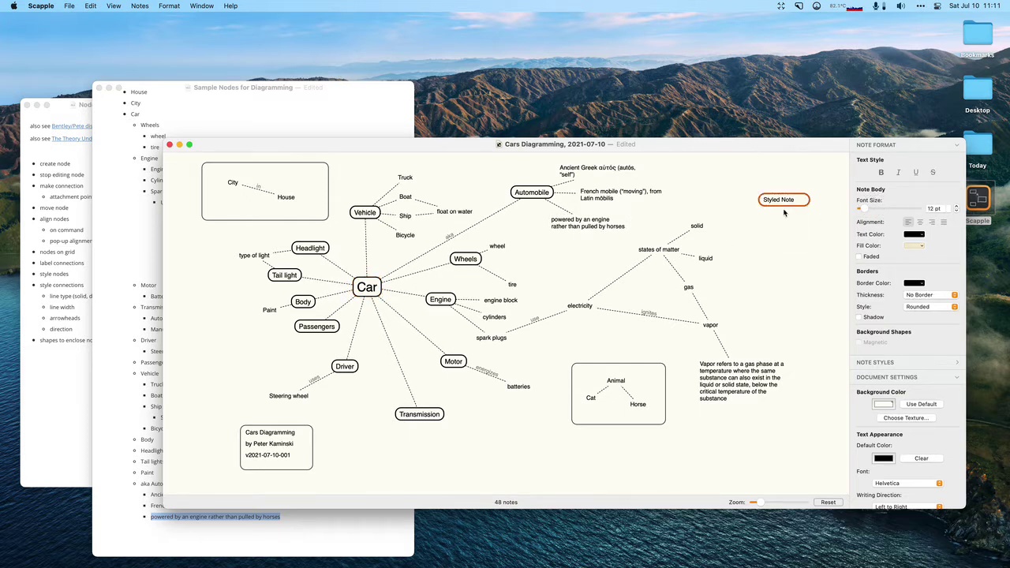
key(super+plus)
key(super+plus)
key(super+plus)
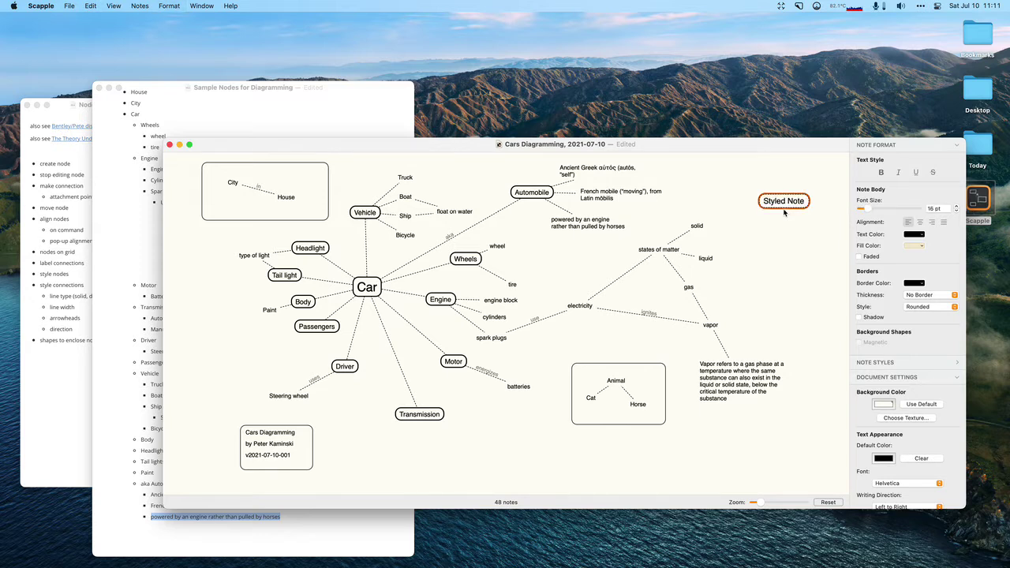
click(793, 237)
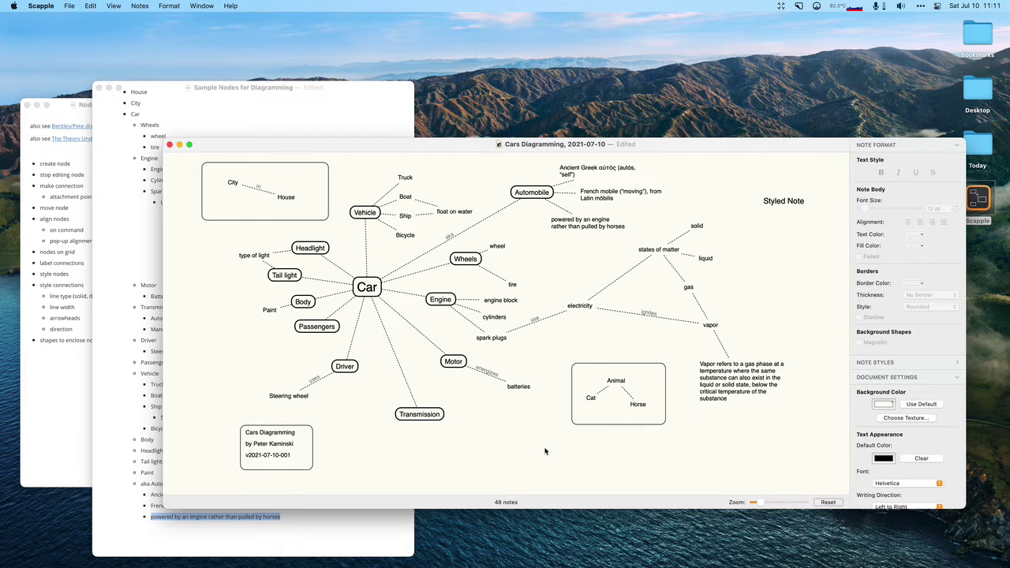
scroll(454, 336, up, 1)
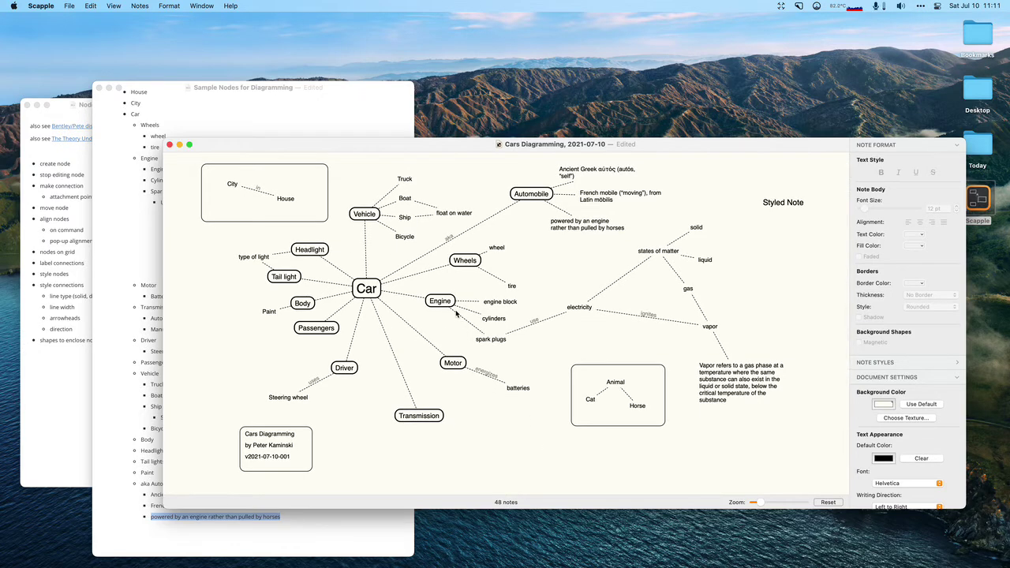
click(367, 289)
click(399, 323)
click(367, 289)
click(90, 6)
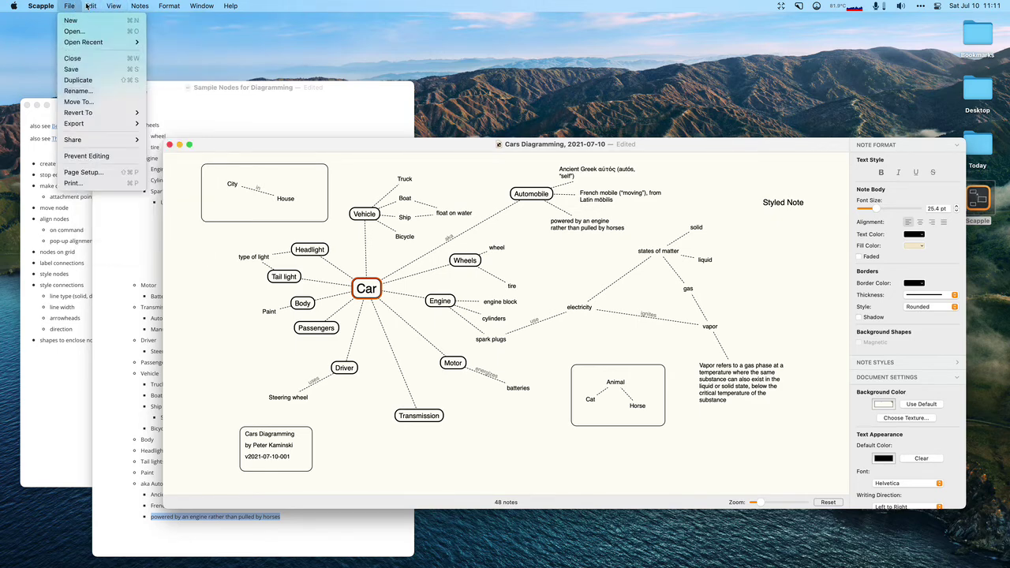
Select every note connected to Car and give them the thinnest border
mouse_move(140, 6)
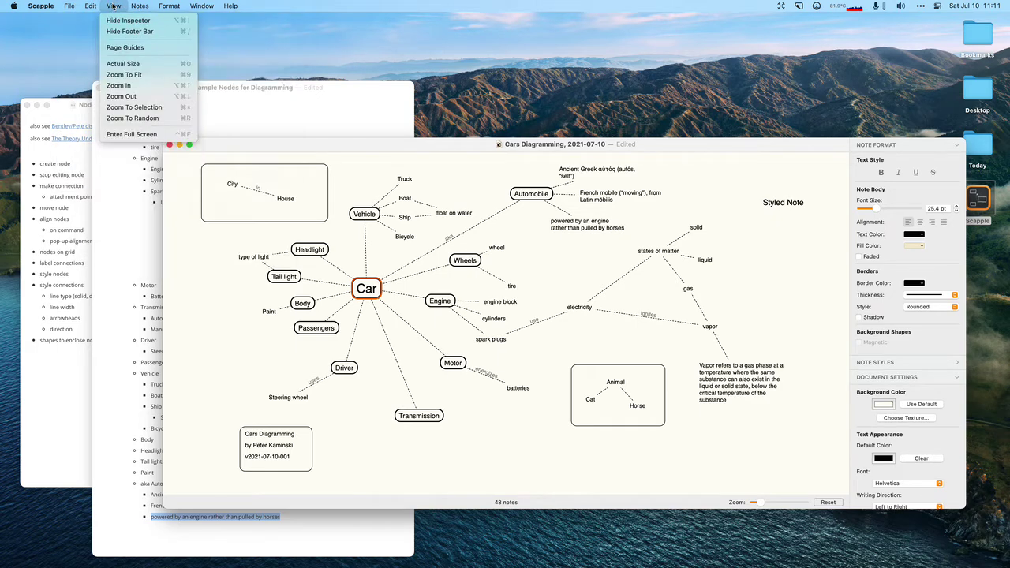
mouse_move(91, 6)
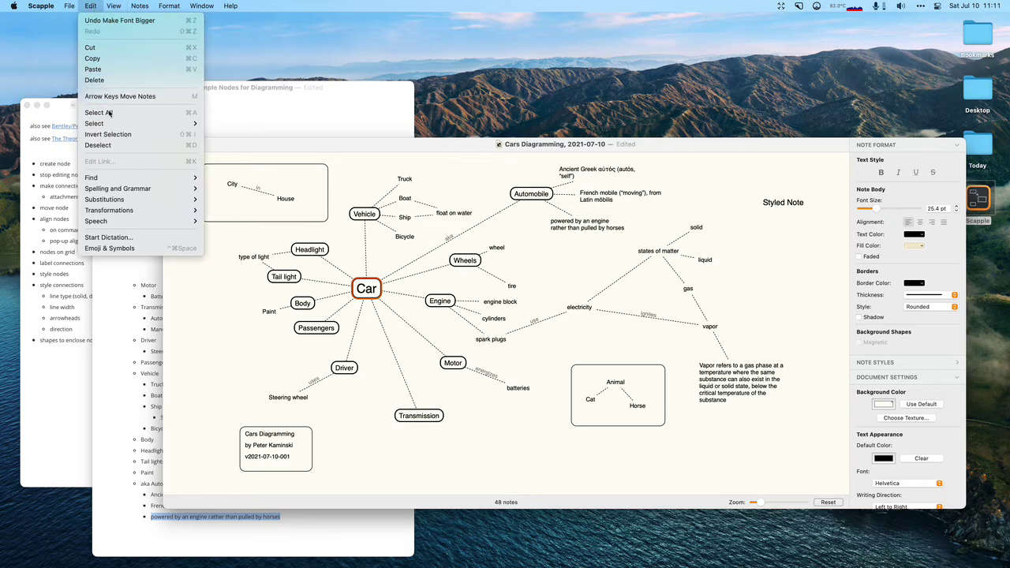
mouse_move(107, 123)
click(266, 145)
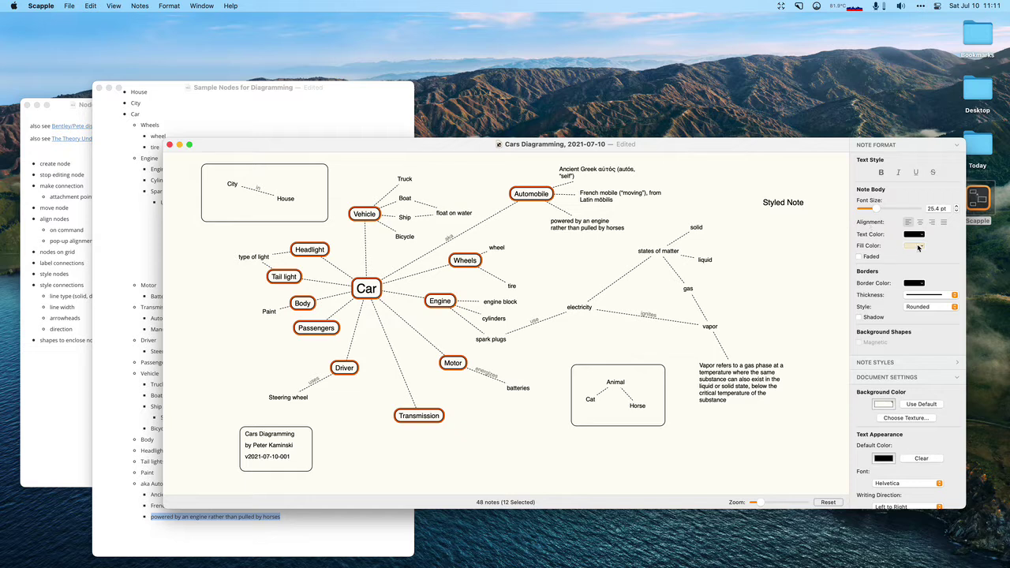
click(944, 296)
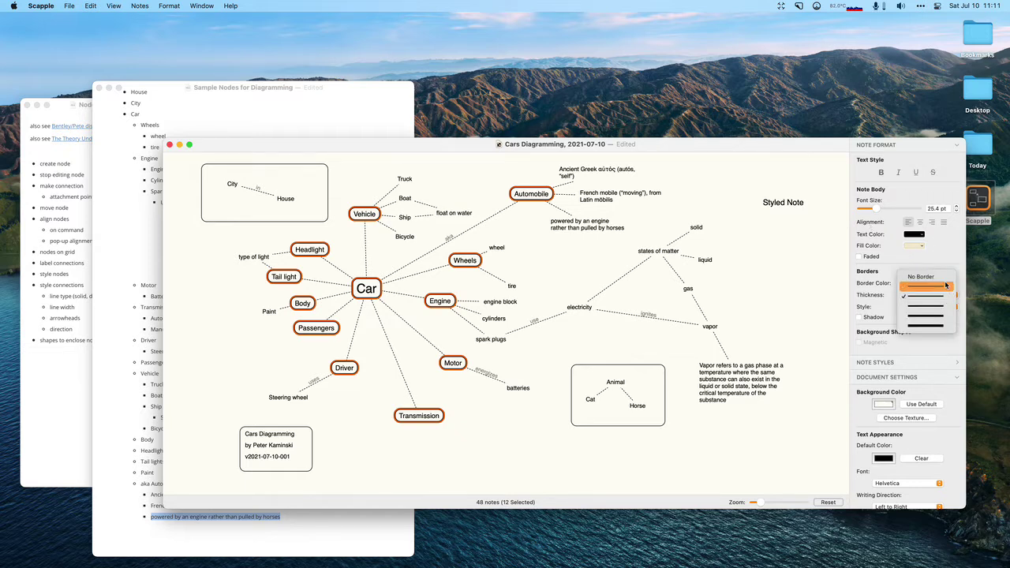
click(946, 284)
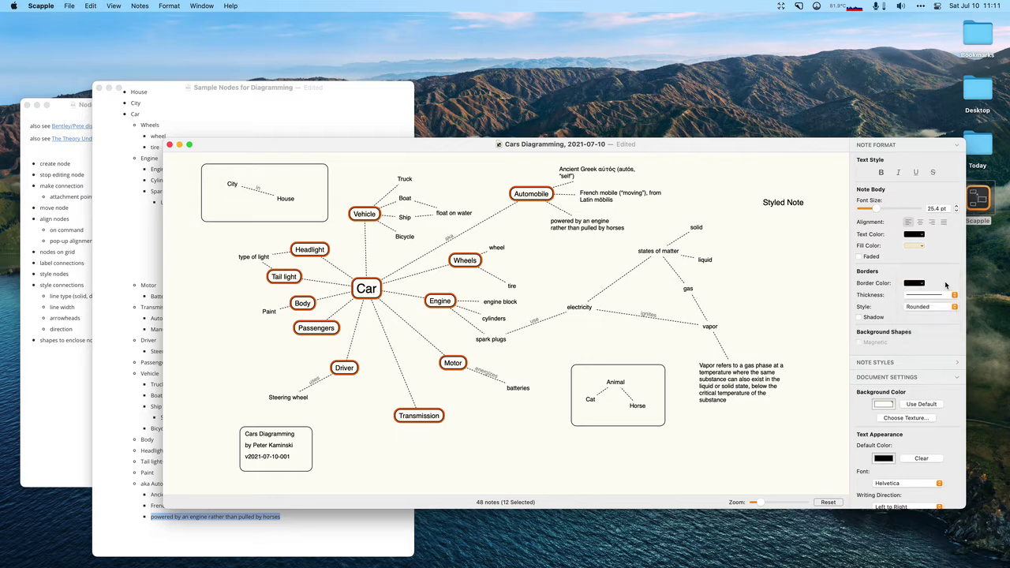
Give the central Car note a 3 px border
click(509, 271)
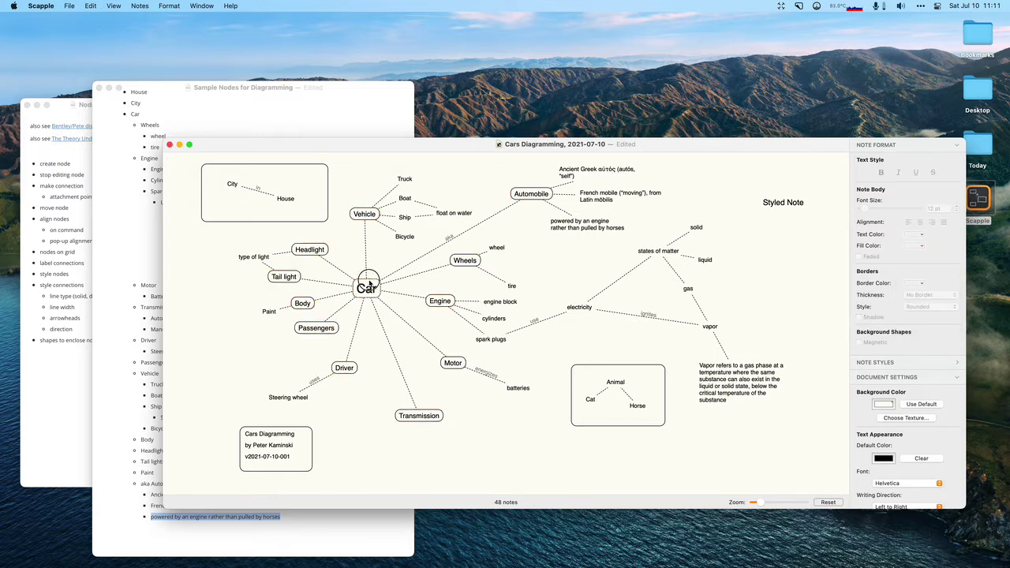
click(369, 282)
right_click(370, 282)
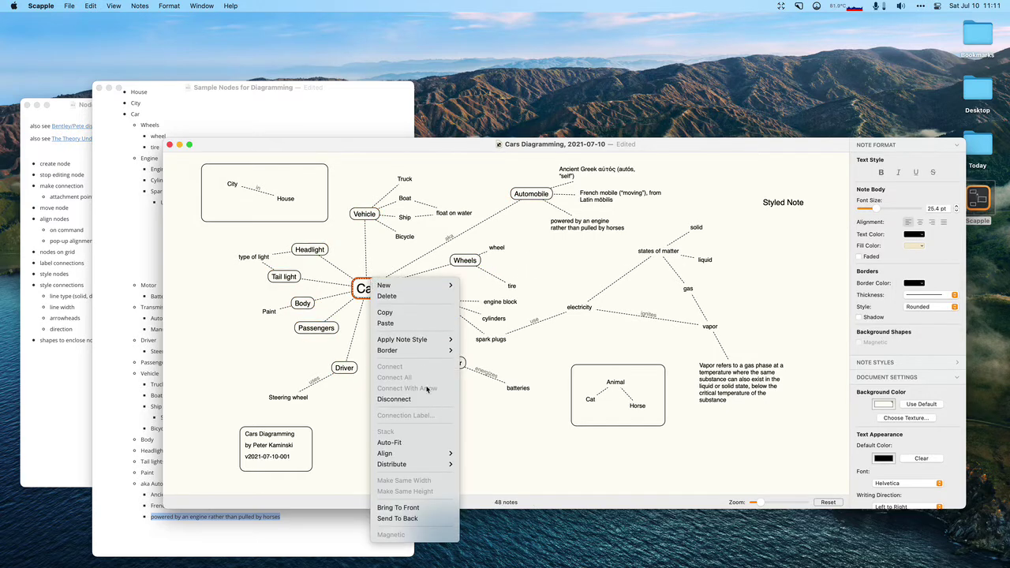
mouse_move(422, 351)
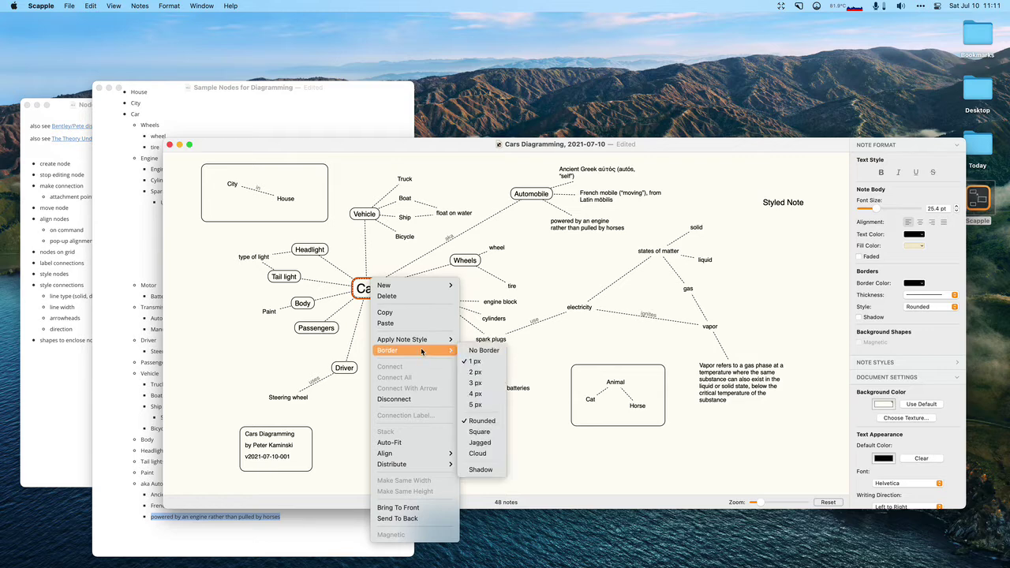
click(491, 382)
click(558, 456)
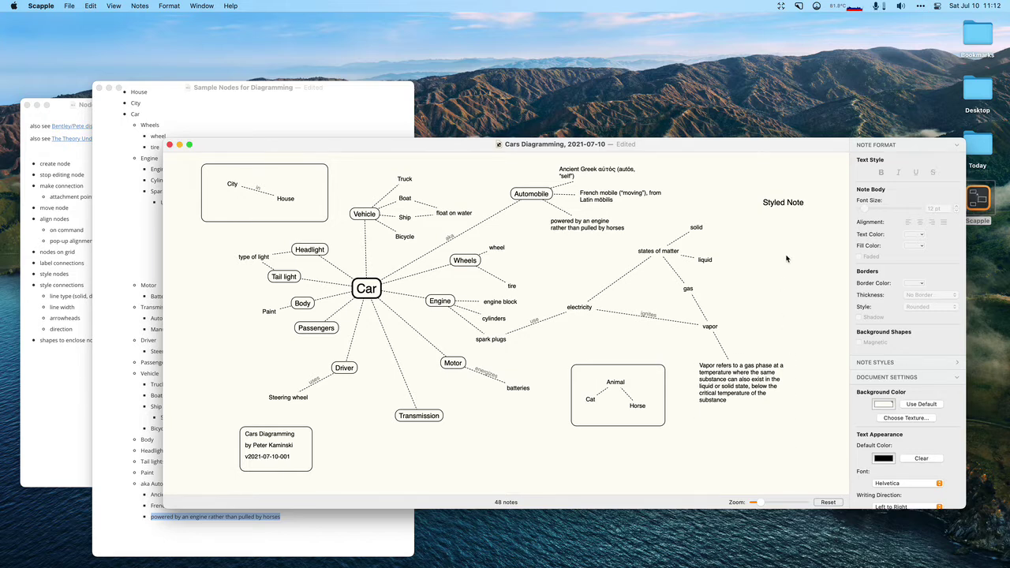
Give the Styled Note a red fill with light orange text and shift it left
click(784, 210)
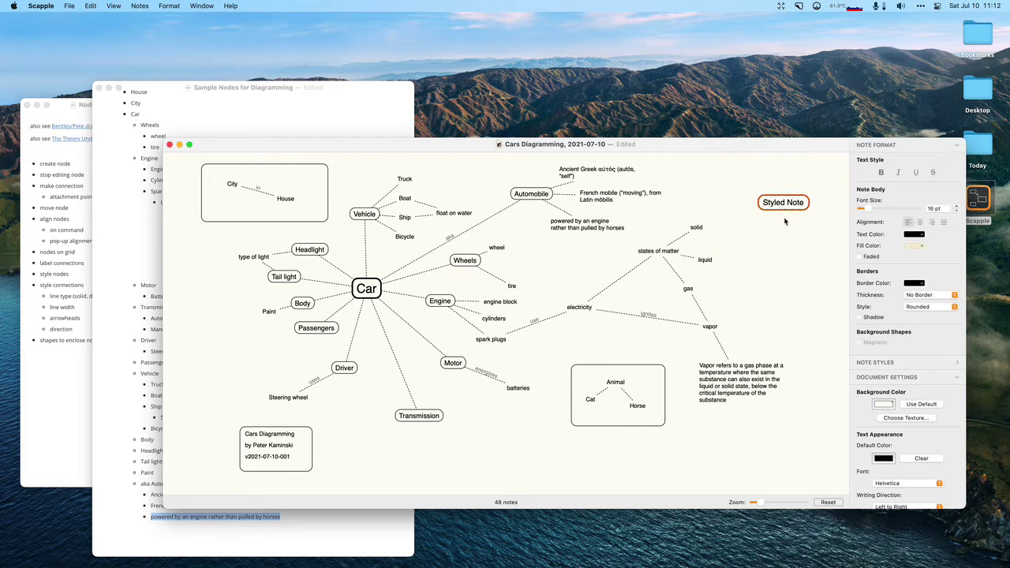
click(924, 234)
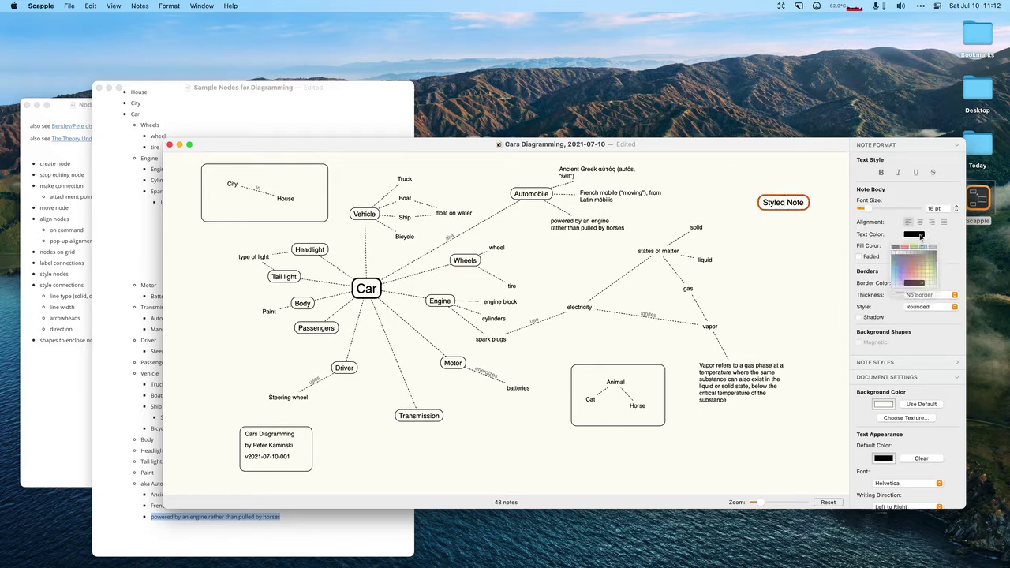
click(912, 297)
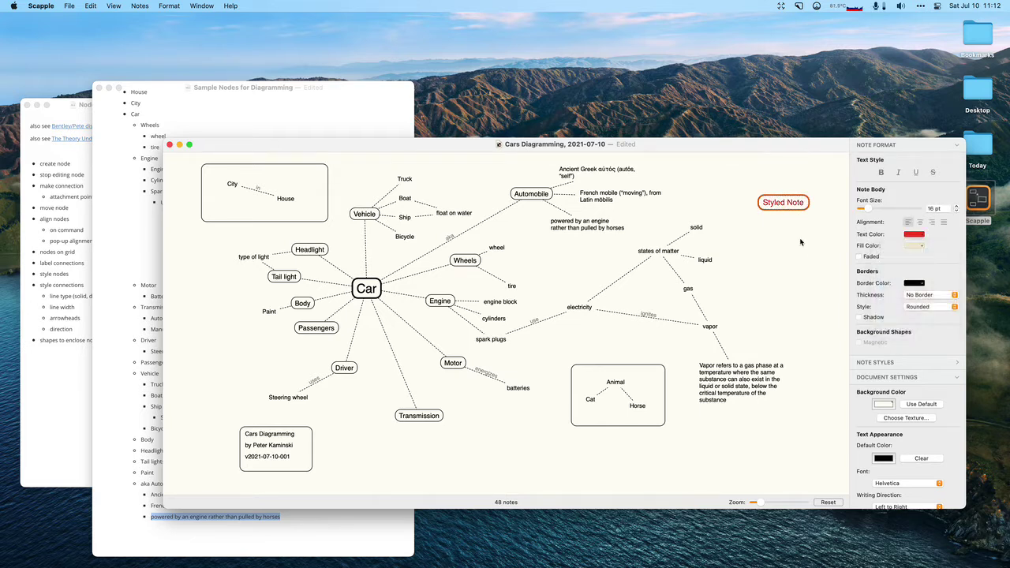
click(925, 246)
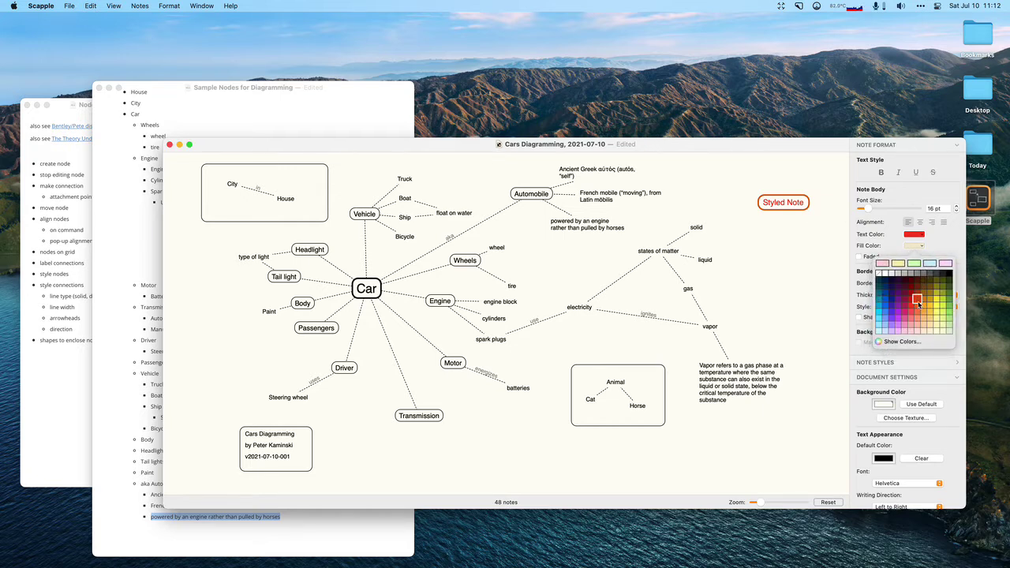
click(918, 302)
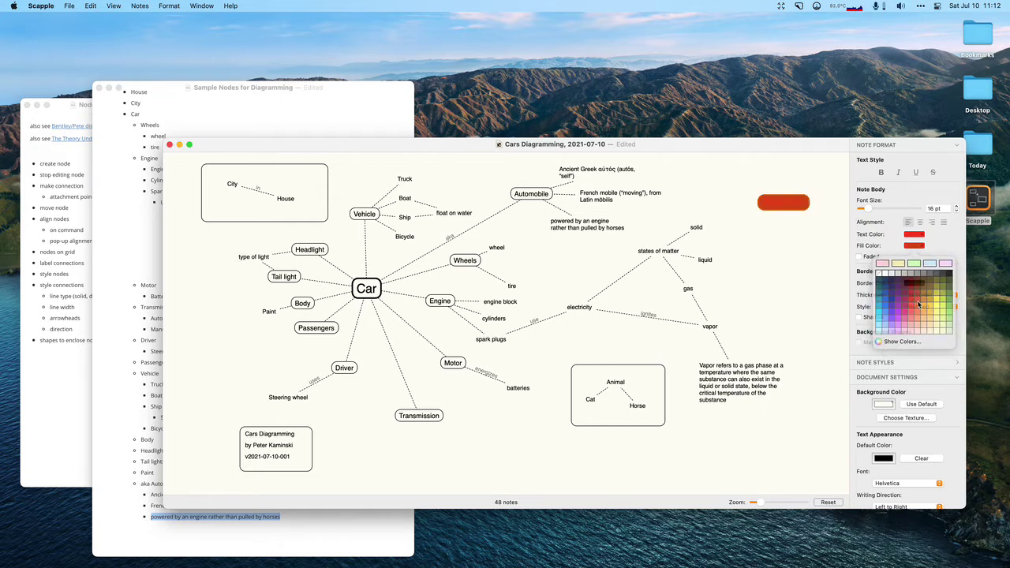
click(925, 235)
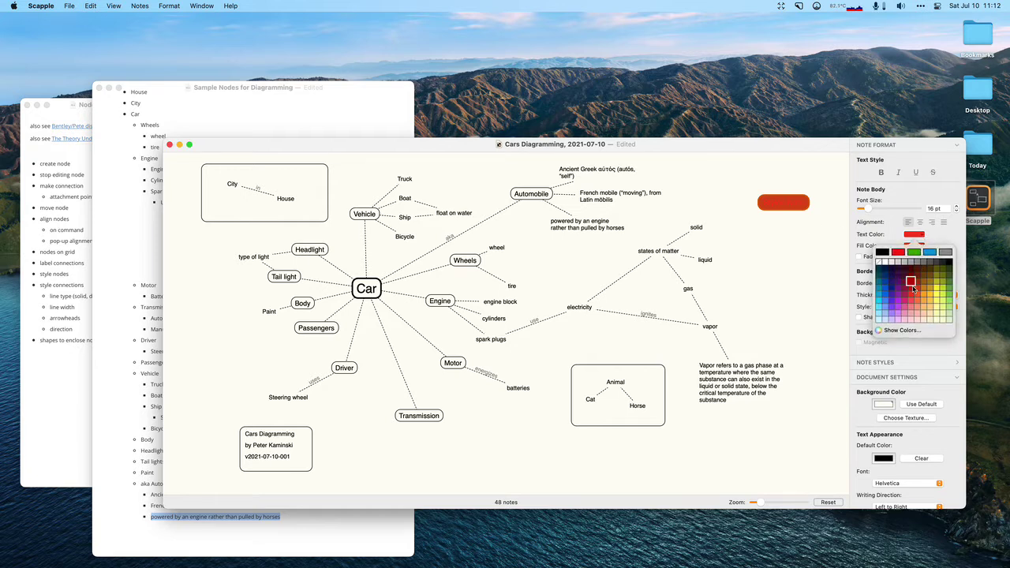
click(925, 306)
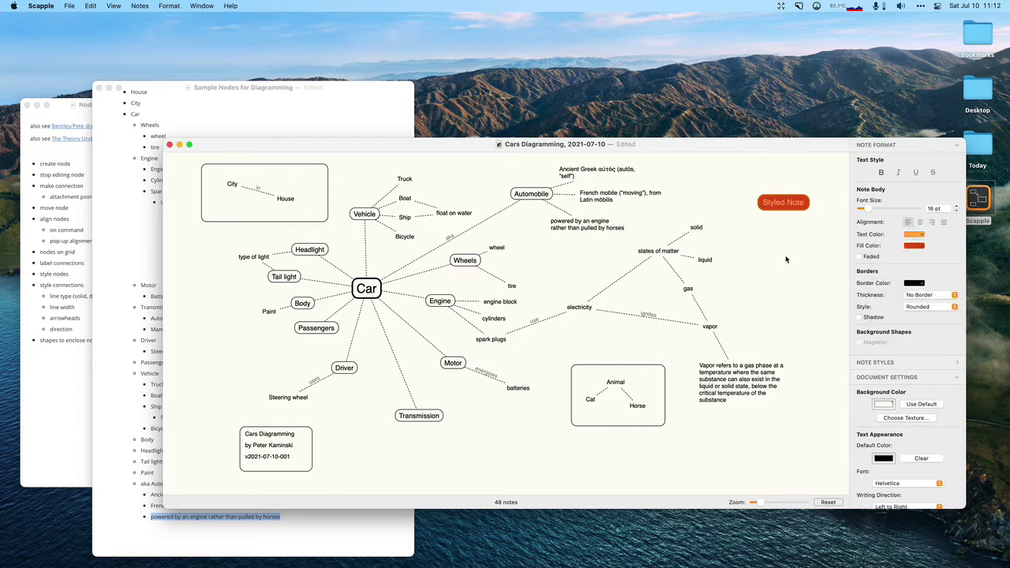
click(798, 234)
drag(793, 207, 773, 206)
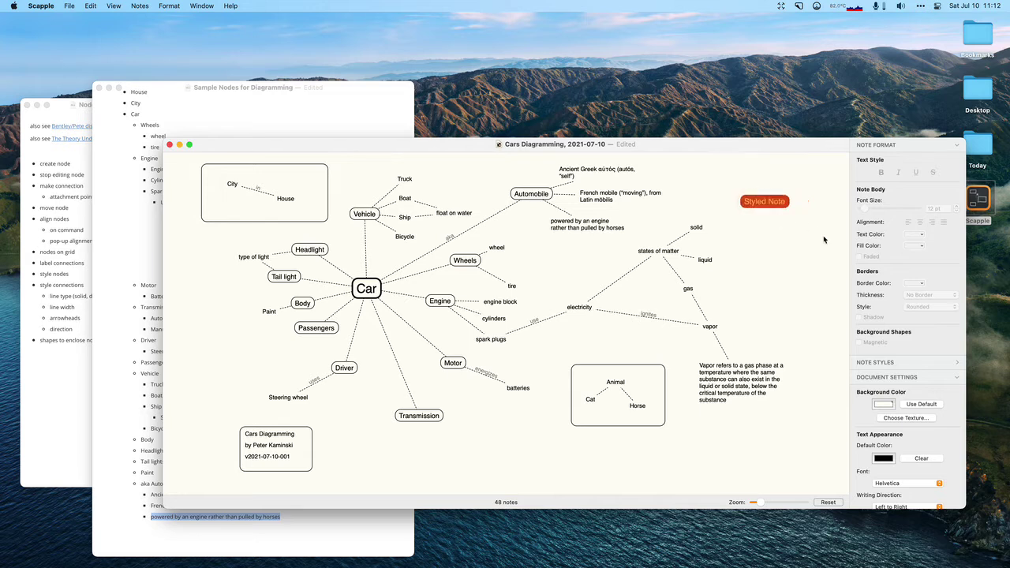
Give the Styled Note a thick pink cloud-shaped border and move it up-left
click(769, 202)
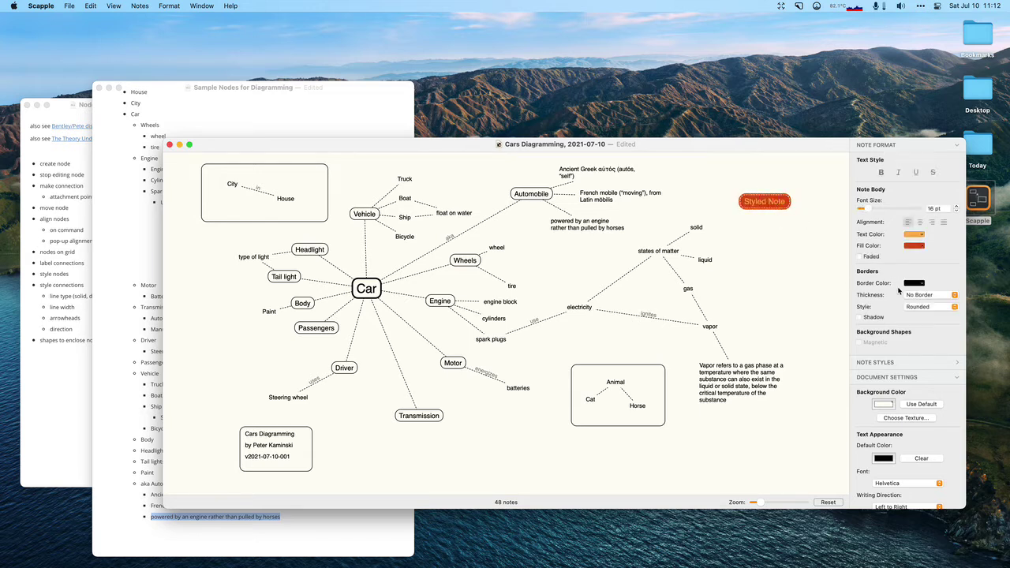
click(915, 282)
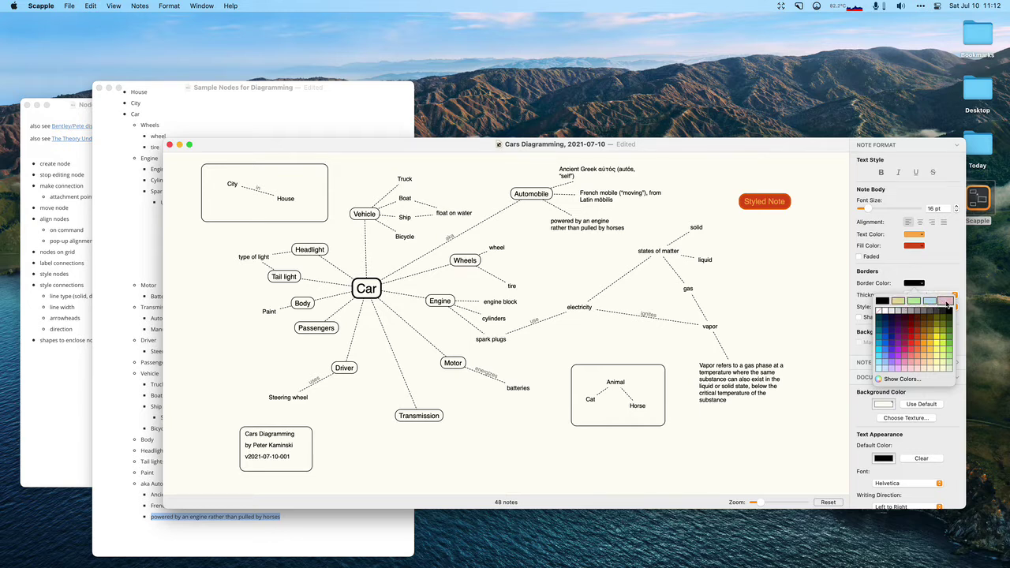
click(946, 301)
click(952, 295)
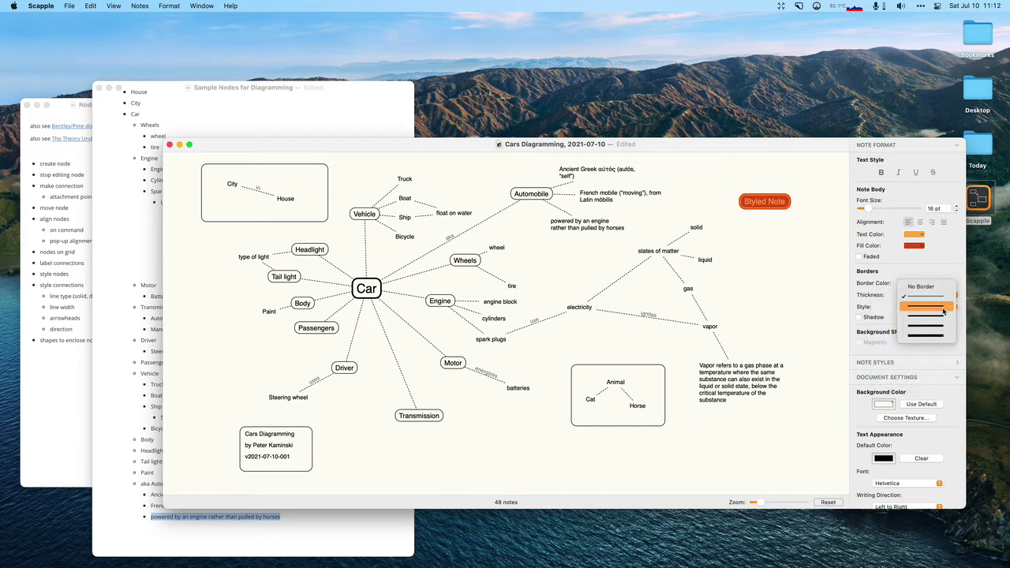
click(949, 311)
click(948, 310)
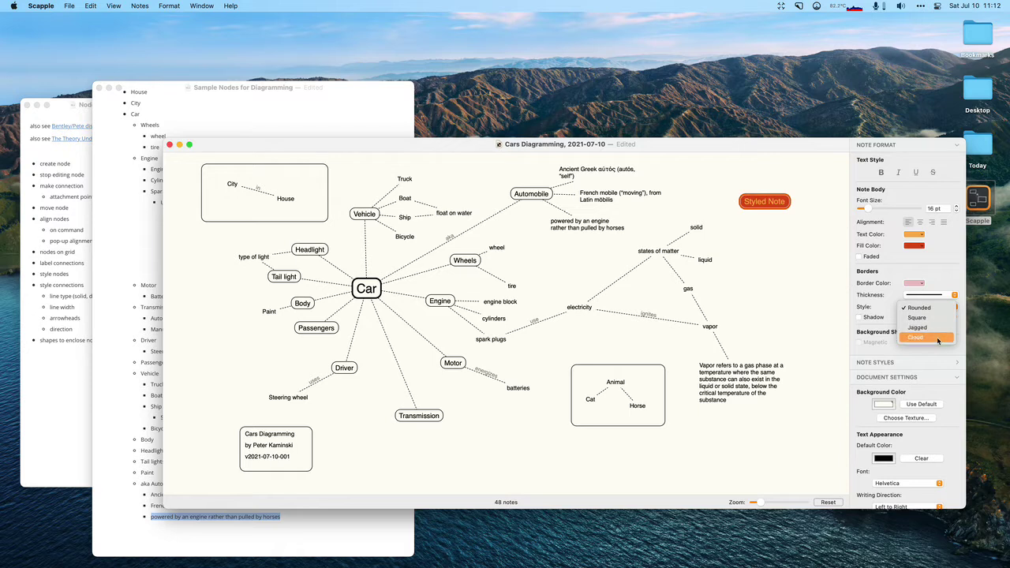
click(937, 337)
click(773, 218)
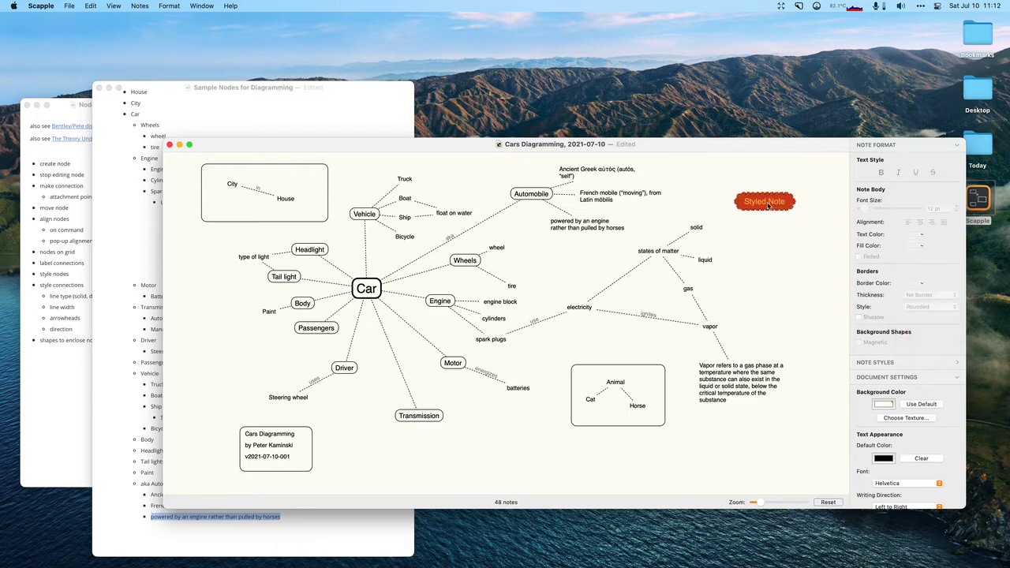
click(778, 200)
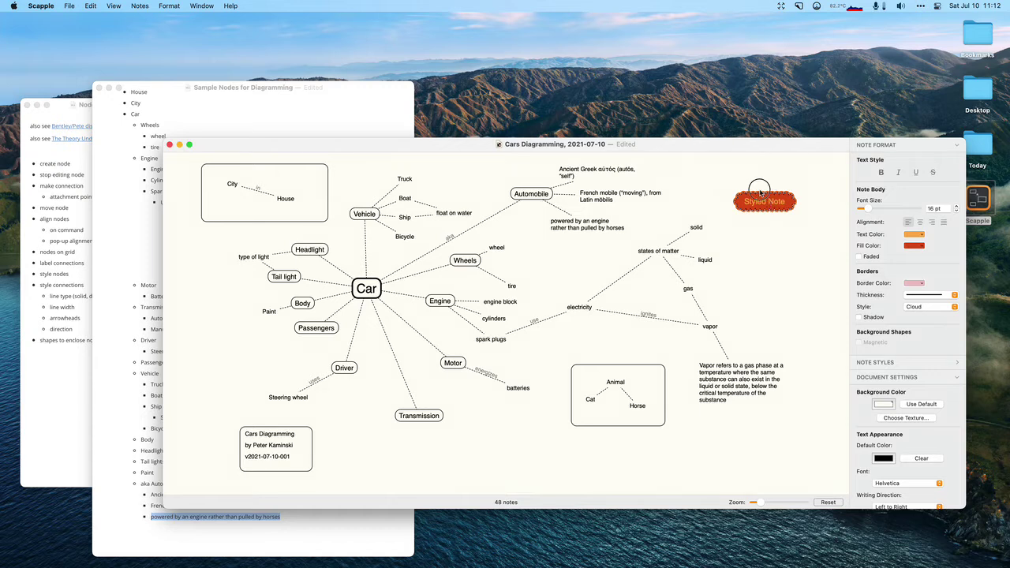
drag(768, 204, 757, 192)
click(778, 239)
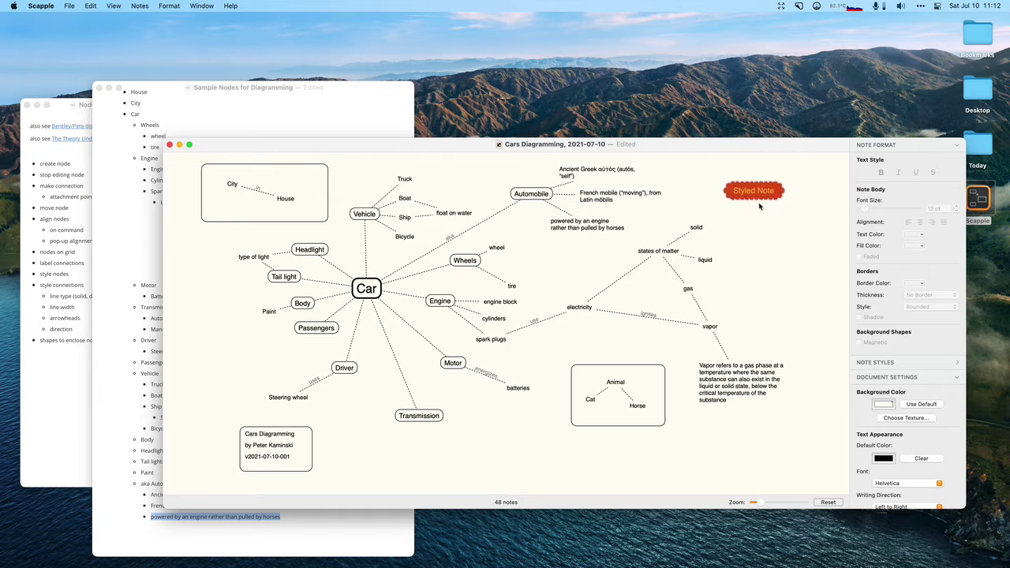
Widen the Styled Note, add blank lines under its text, and resize its box taller
drag(784, 191, 826, 191)
click(796, 195)
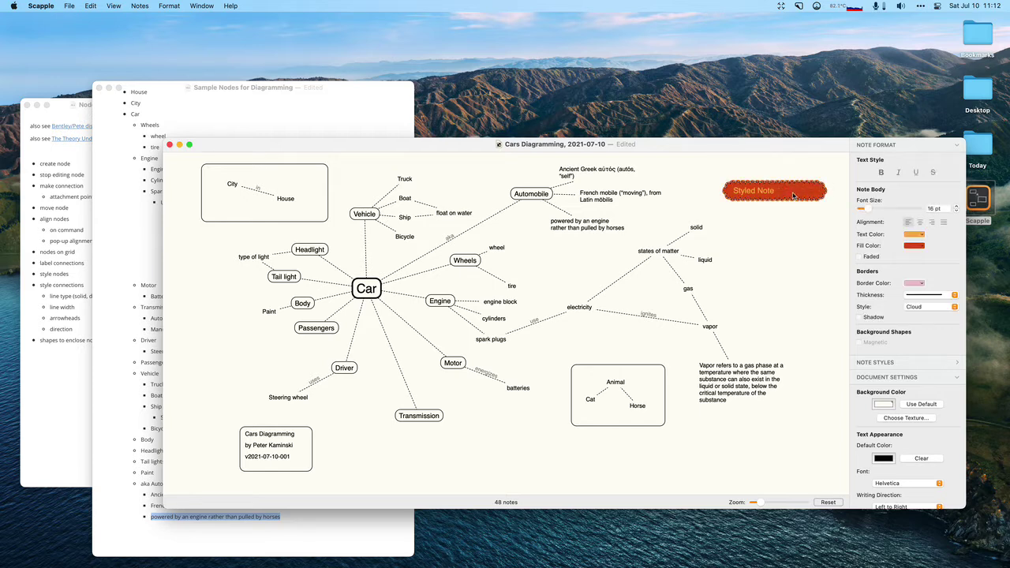
double_click(792, 195)
key(Right)
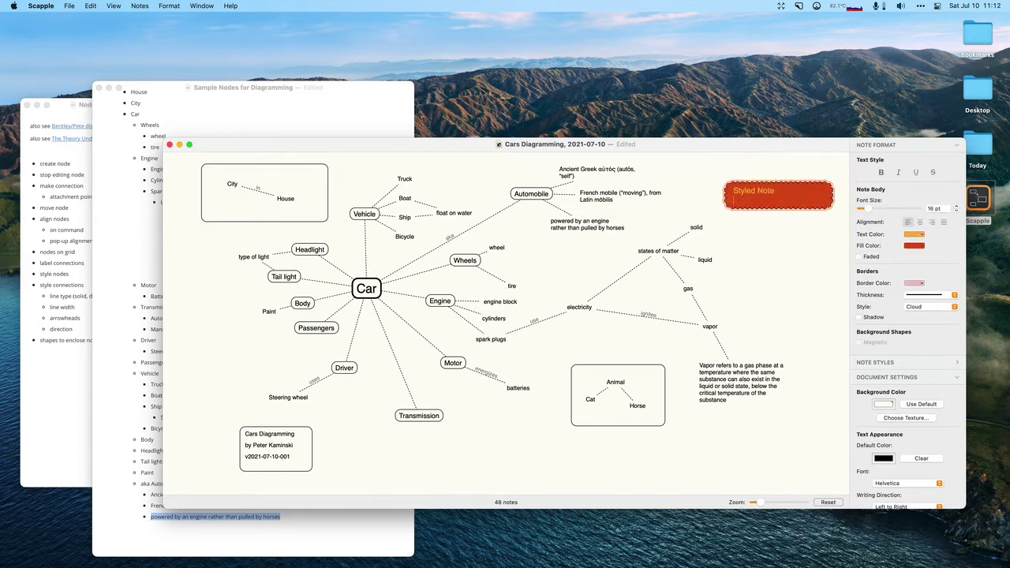
key(Return)
key(Return)
key(Return)
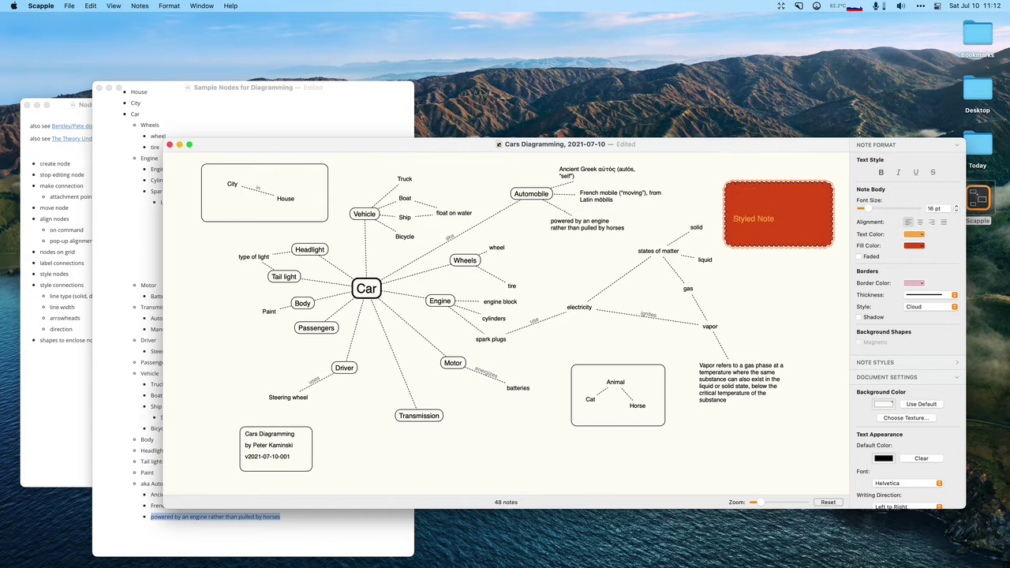
click(807, 259)
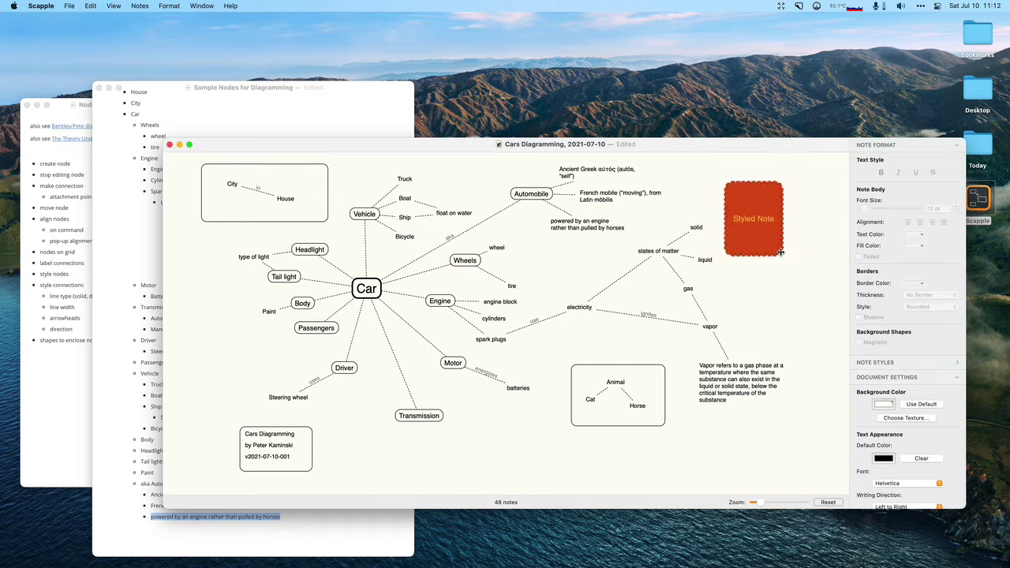
drag(789, 243, 817, 233)
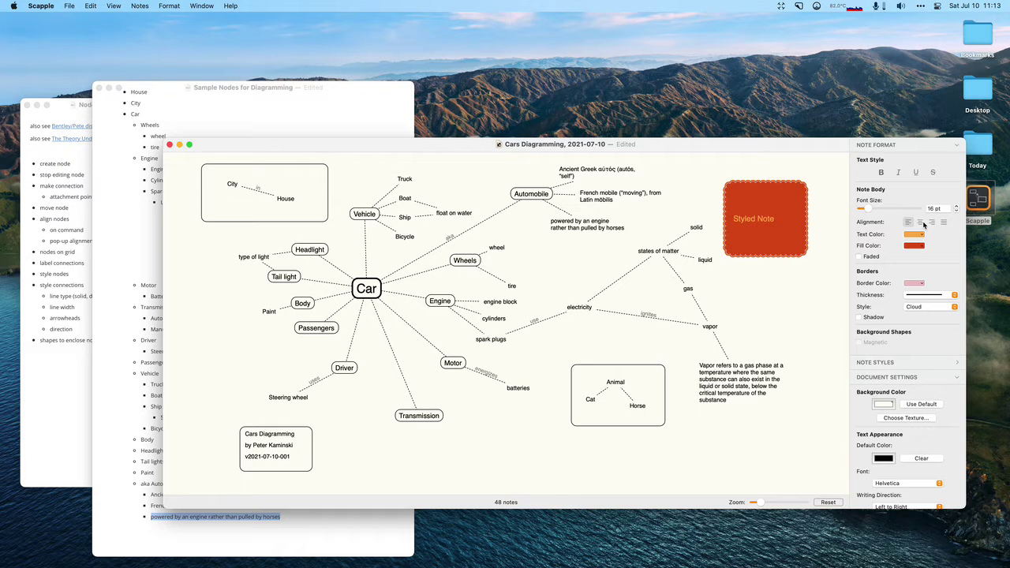
Centre-align the Styled Note's text
click(921, 223)
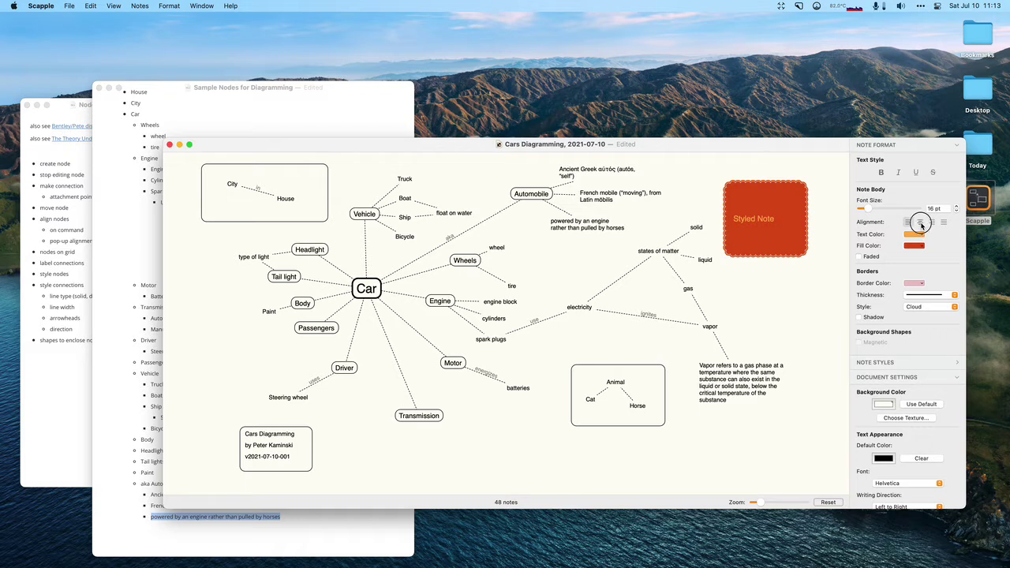
double_click(776, 211)
key(Up)
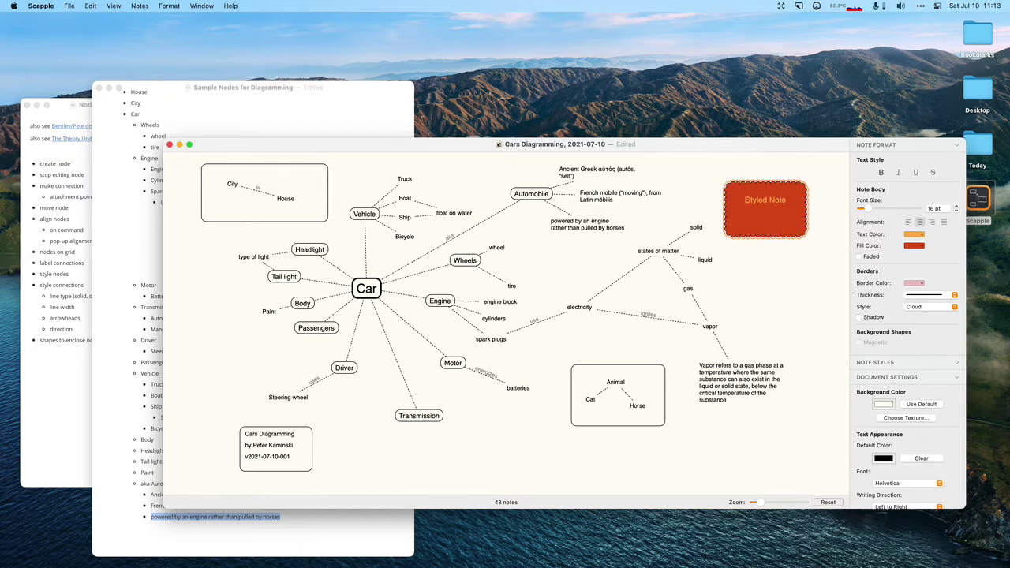
key(Escape)
Expand the Note Styles section in the inspector and scroll through the saved styles
right_click(781, 228)
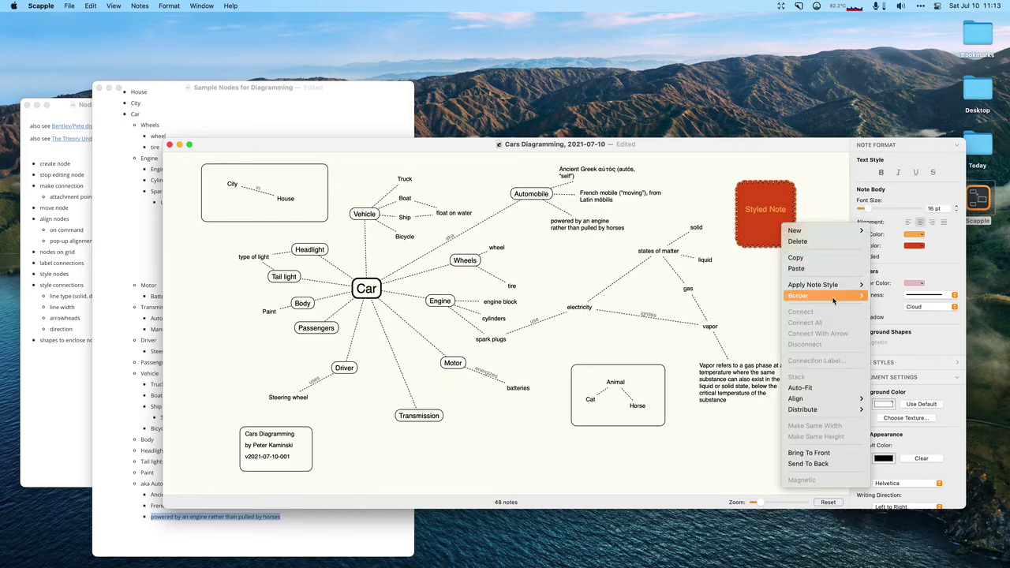
mouse_move(838, 289)
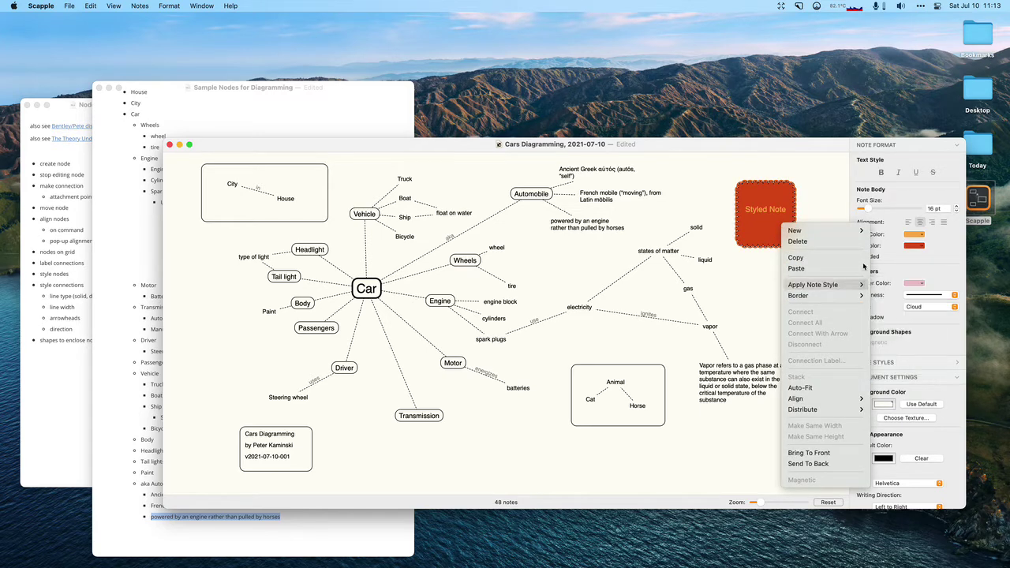
click(784, 216)
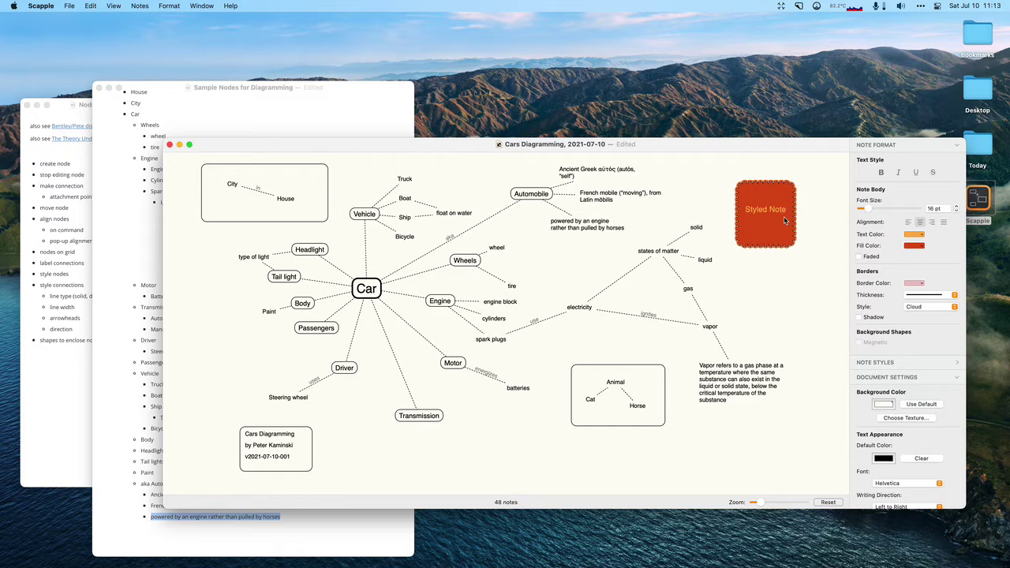
click(956, 364)
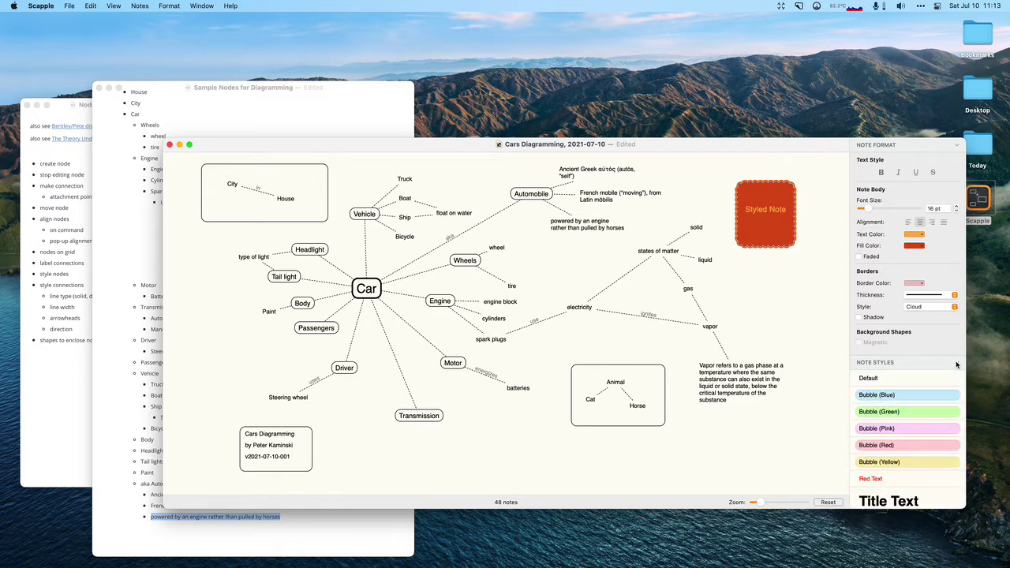
scroll(947, 385, down, 5)
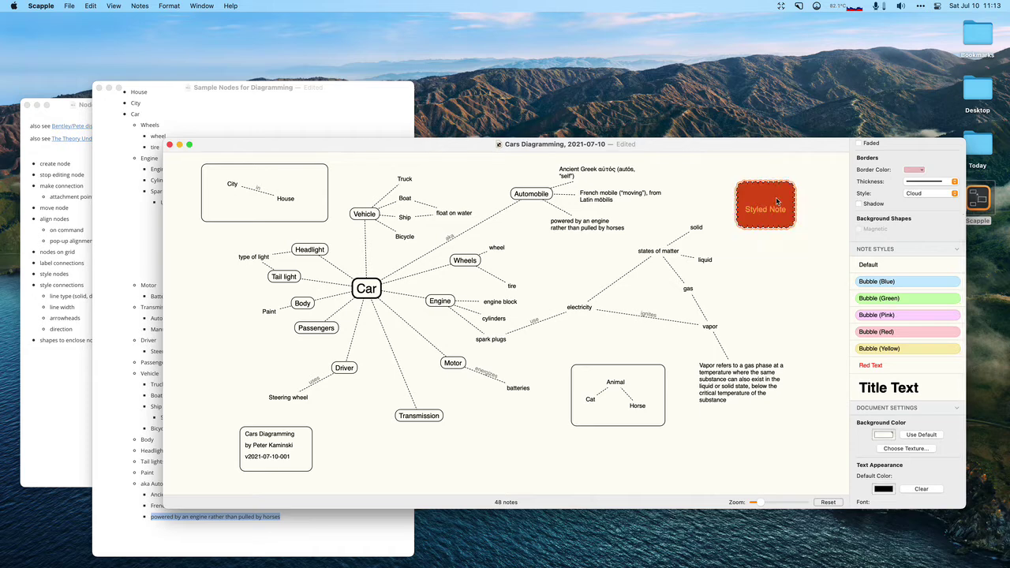
Save the Styled Note's formatting, including its size, as a new note style 'ugly style'
click(169, 6)
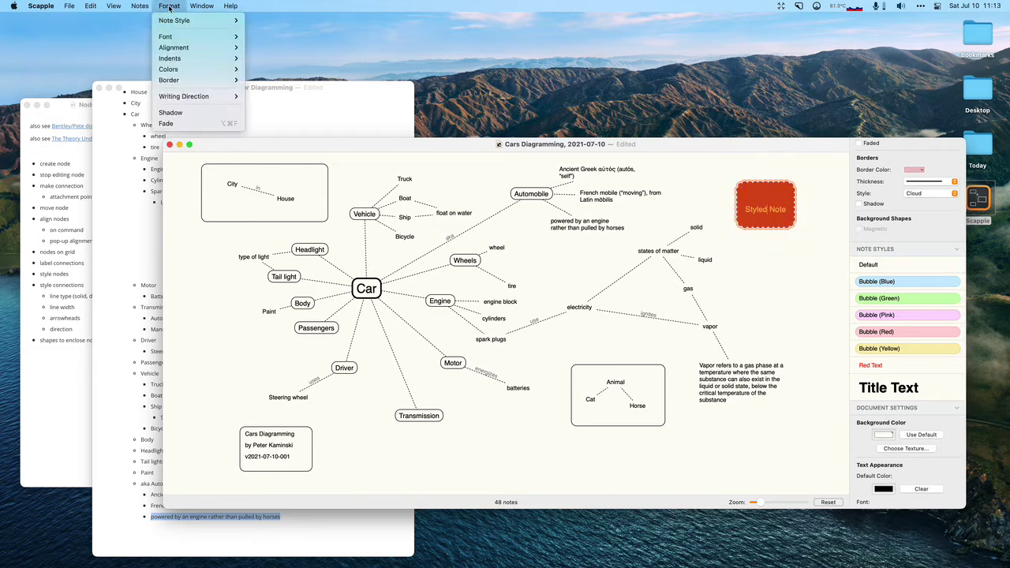
mouse_move(177, 20)
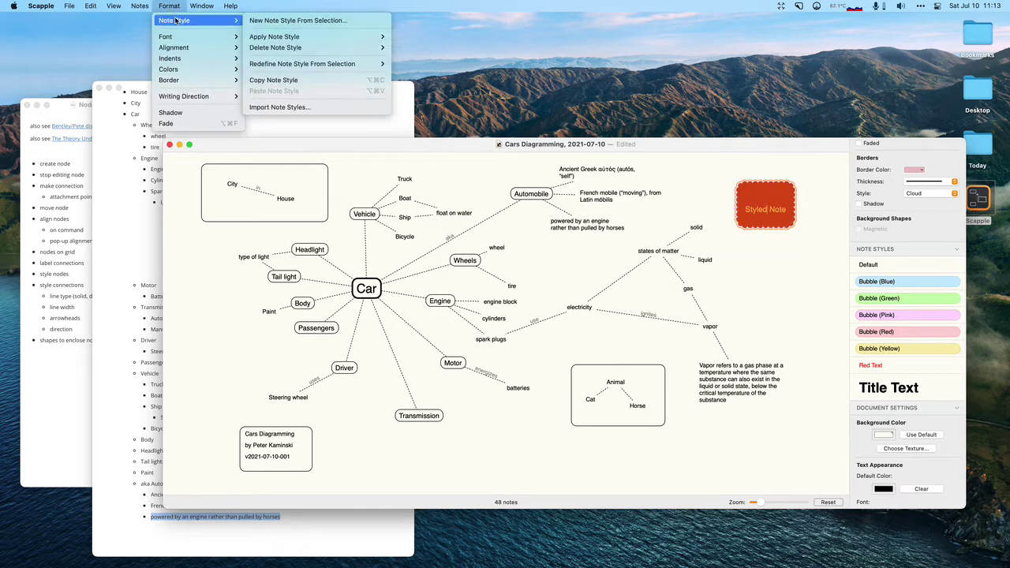
click(292, 22)
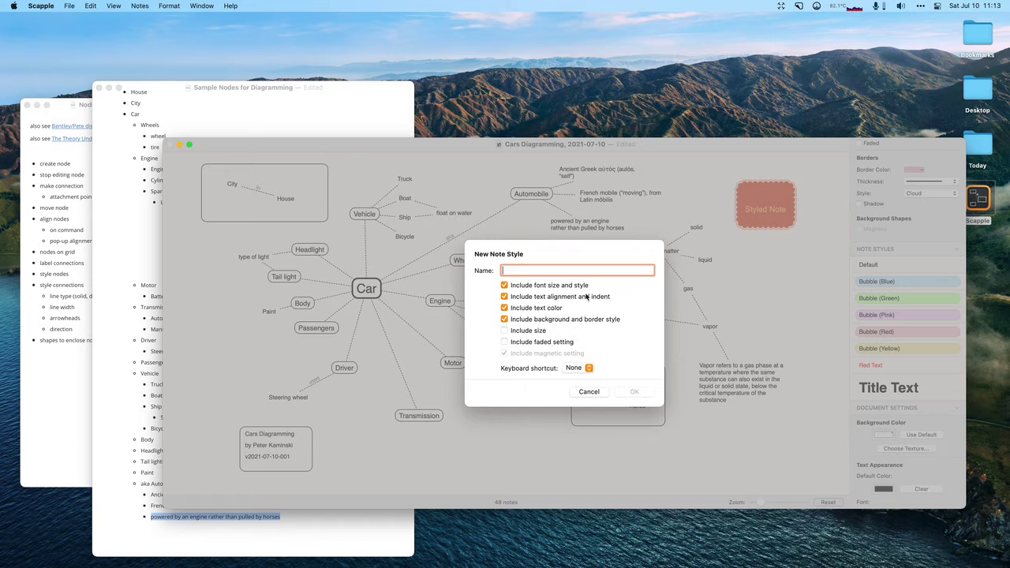
text(ugly style)
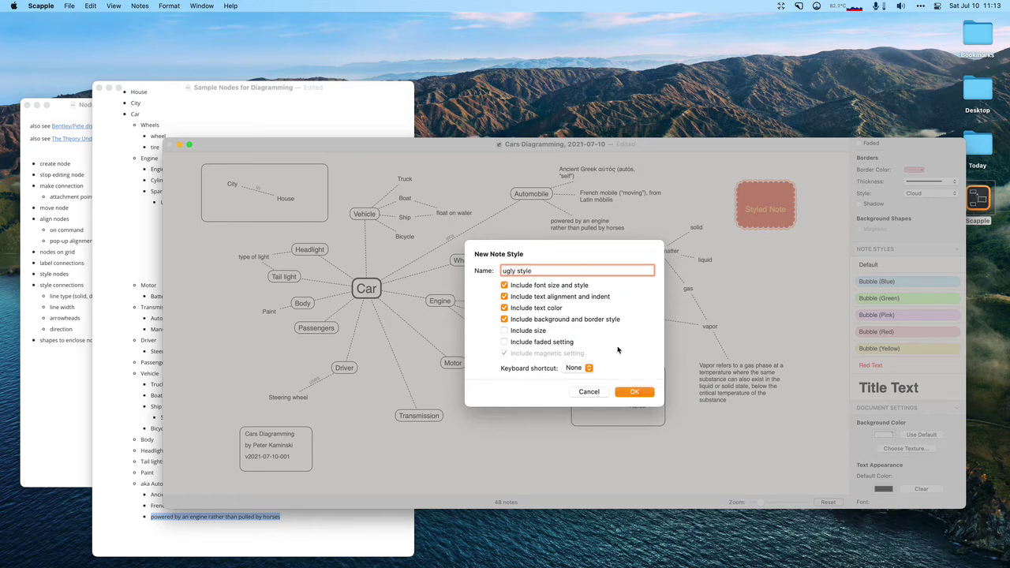
click(528, 332)
click(636, 392)
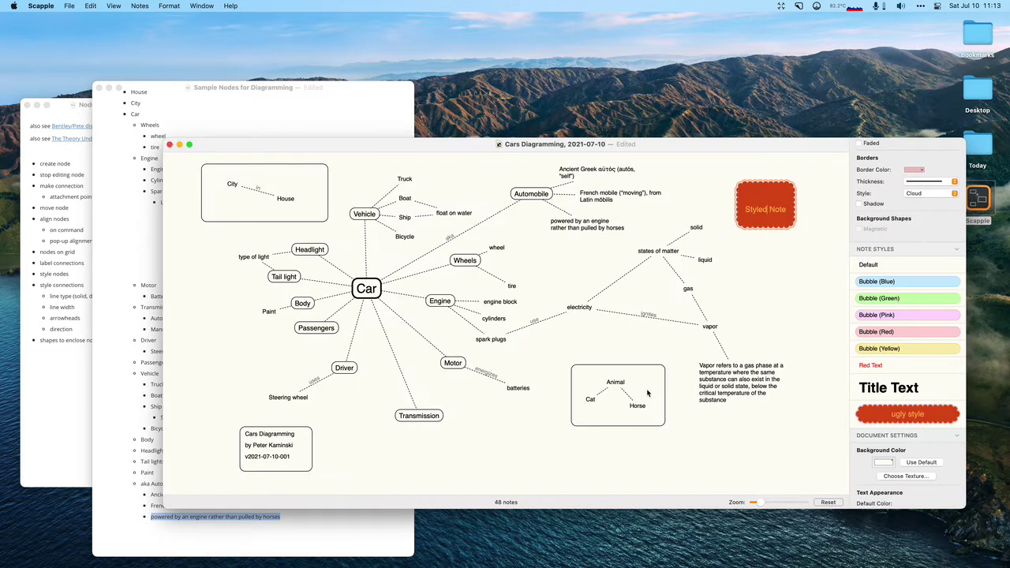
click(958, 249)
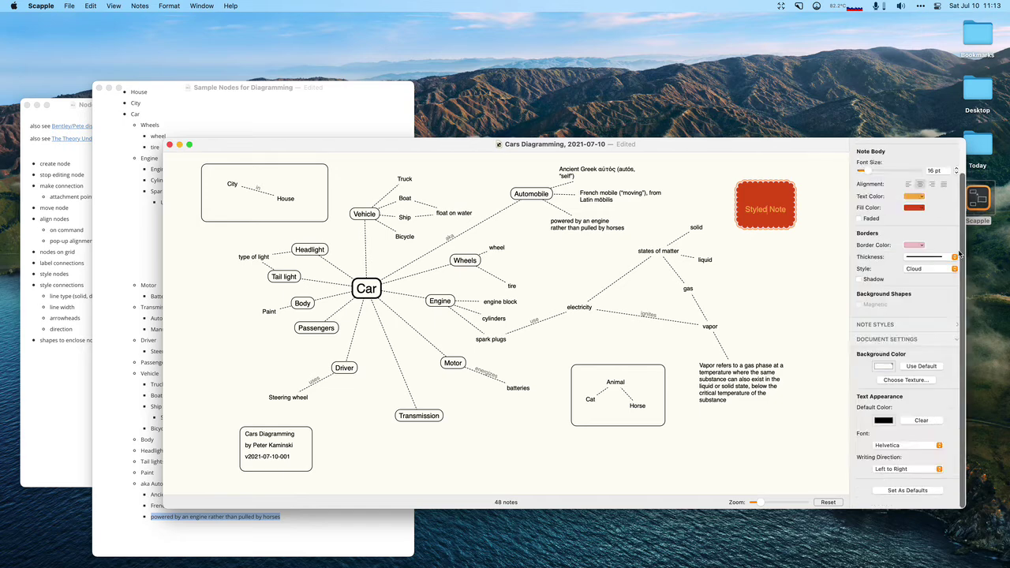
right_click(418, 417)
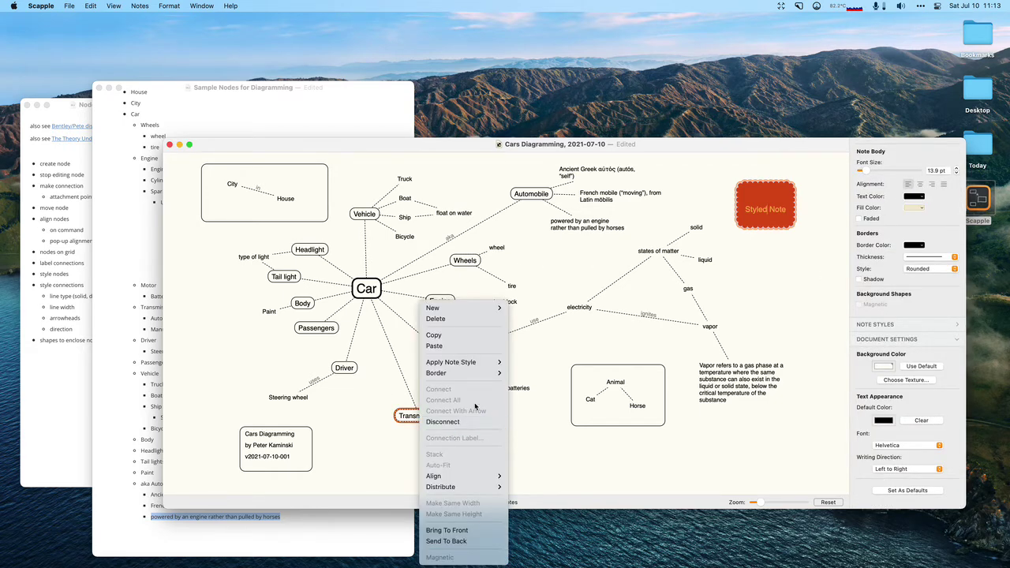
mouse_move(476, 365)
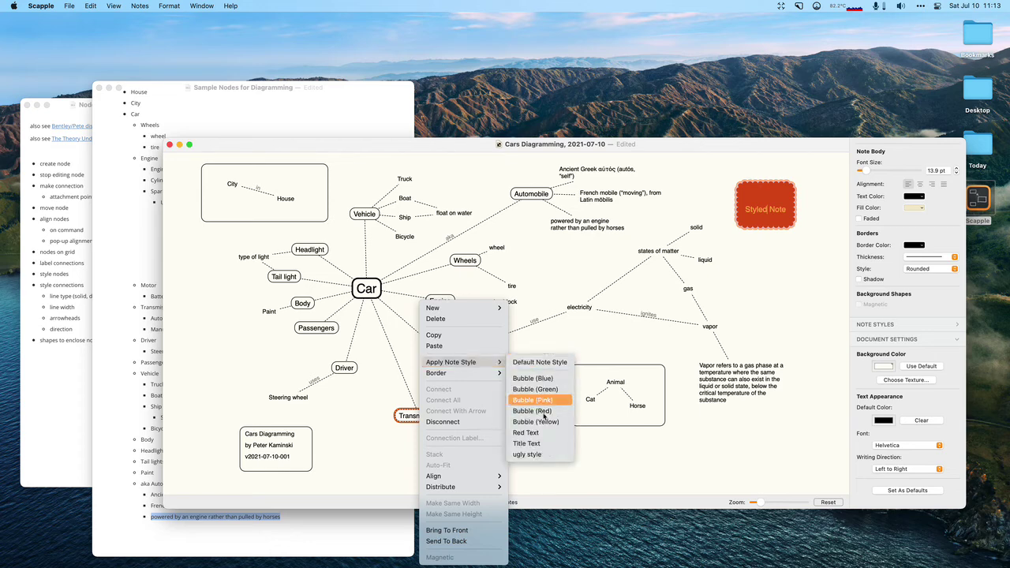
click(593, 483)
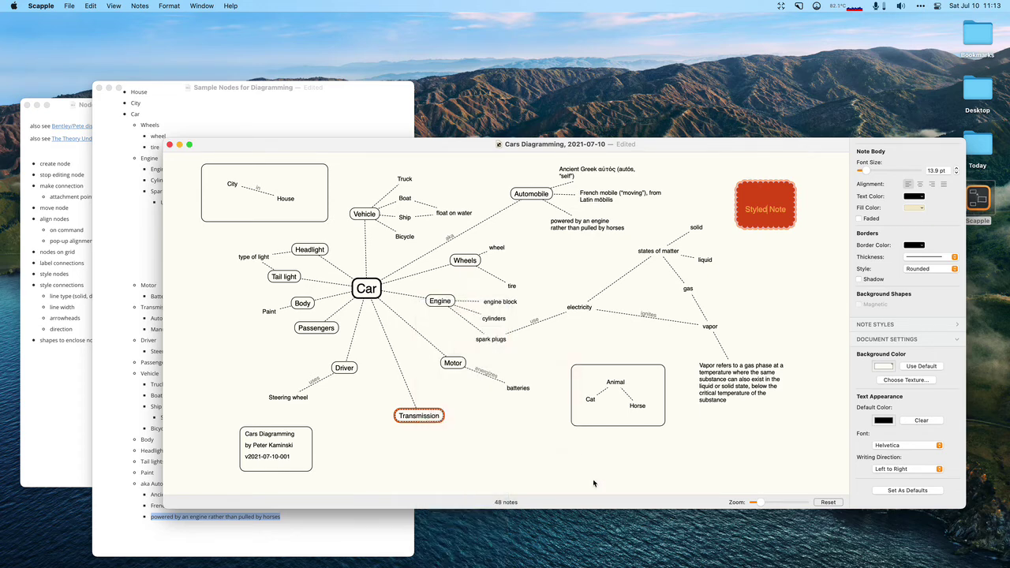
click(508, 480)
right_click(424, 435)
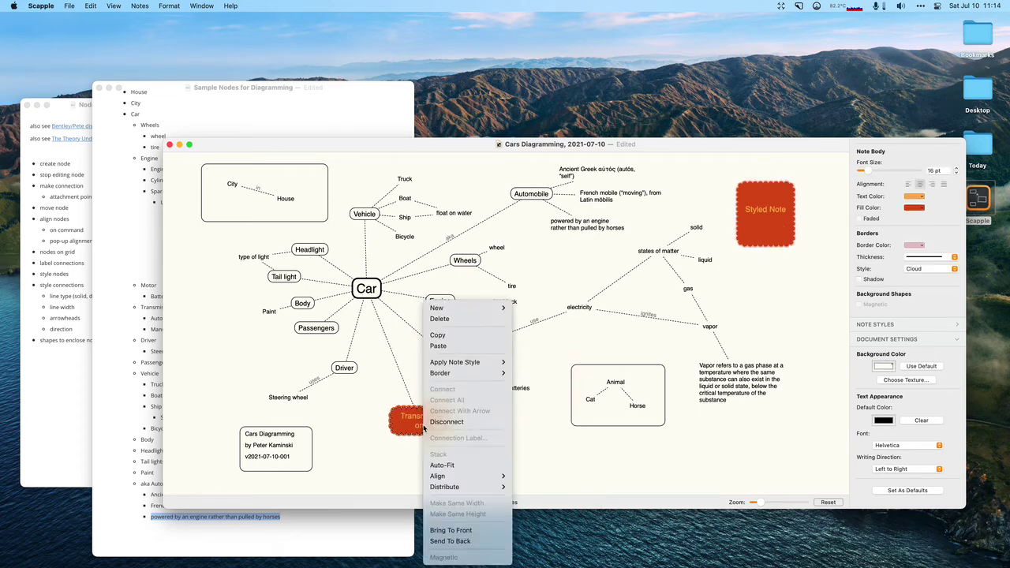
key(Escape)
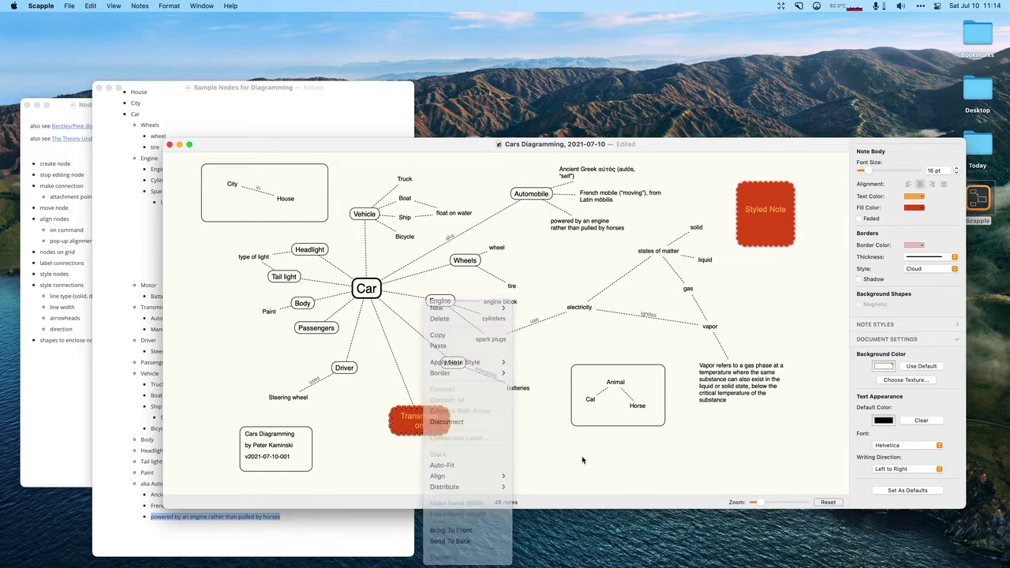
key(super+z)
click(517, 454)
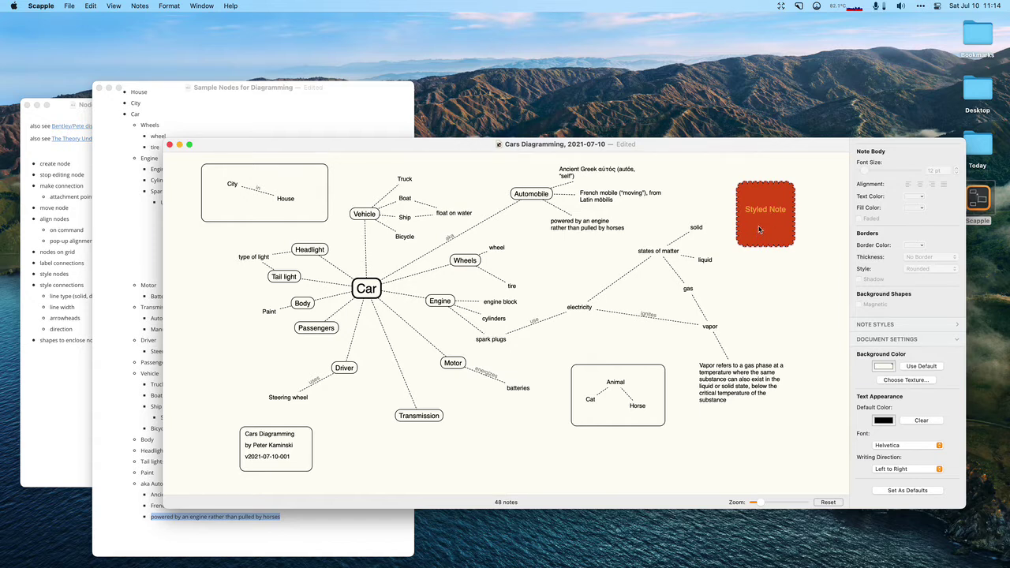
Enlarge the Cars Diagramming title and author credit text
click(276, 445)
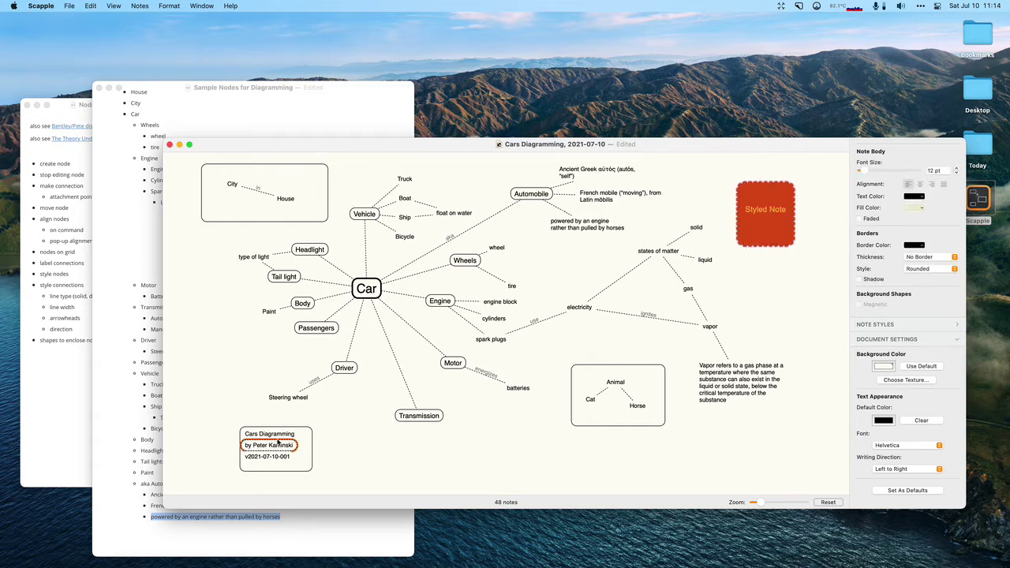
click(282, 436)
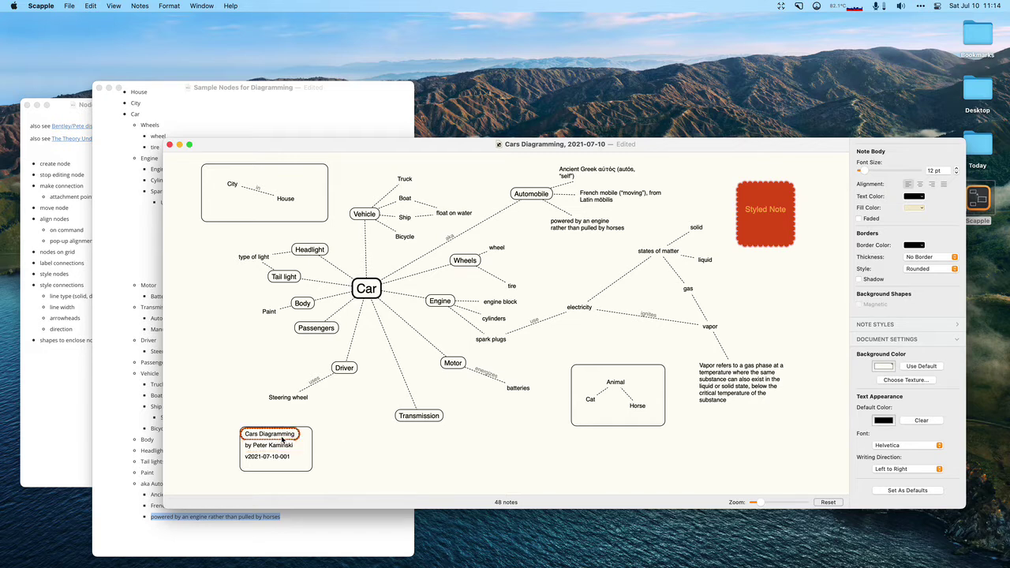
key(super+plus)
key(super+plus)
click(285, 449)
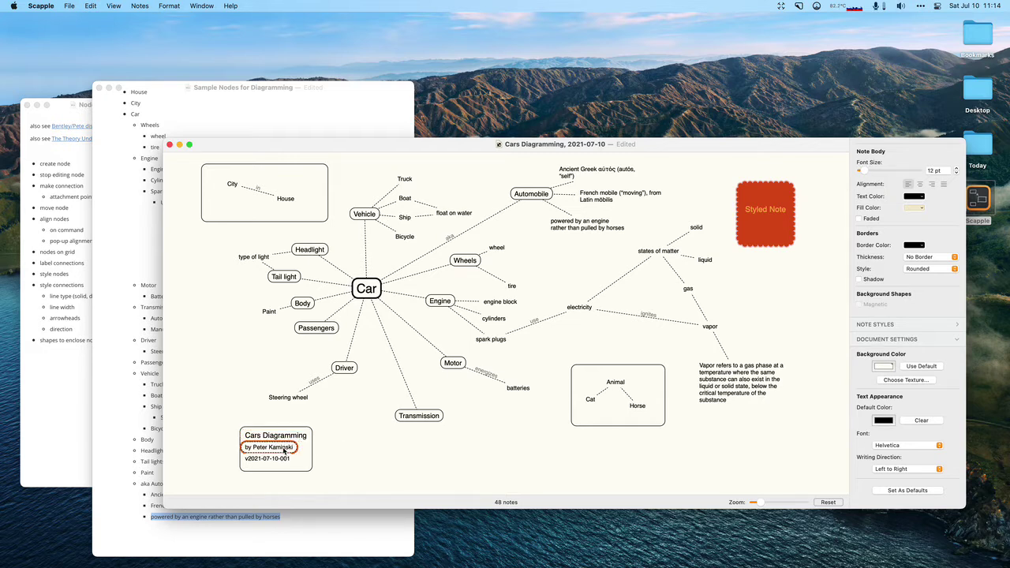
key(super+plus)
key(super+plus)
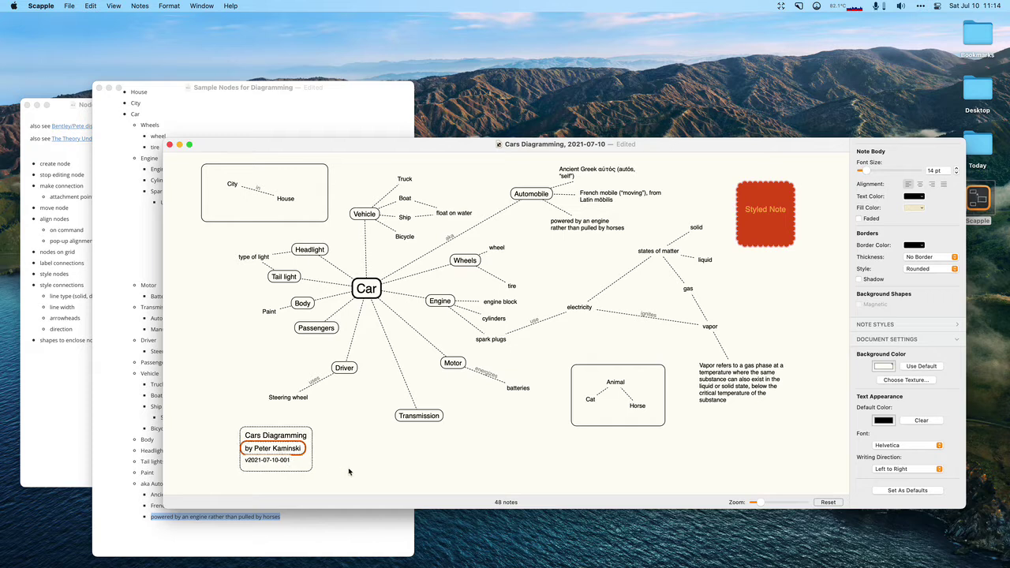
click(341, 474)
click(312, 469)
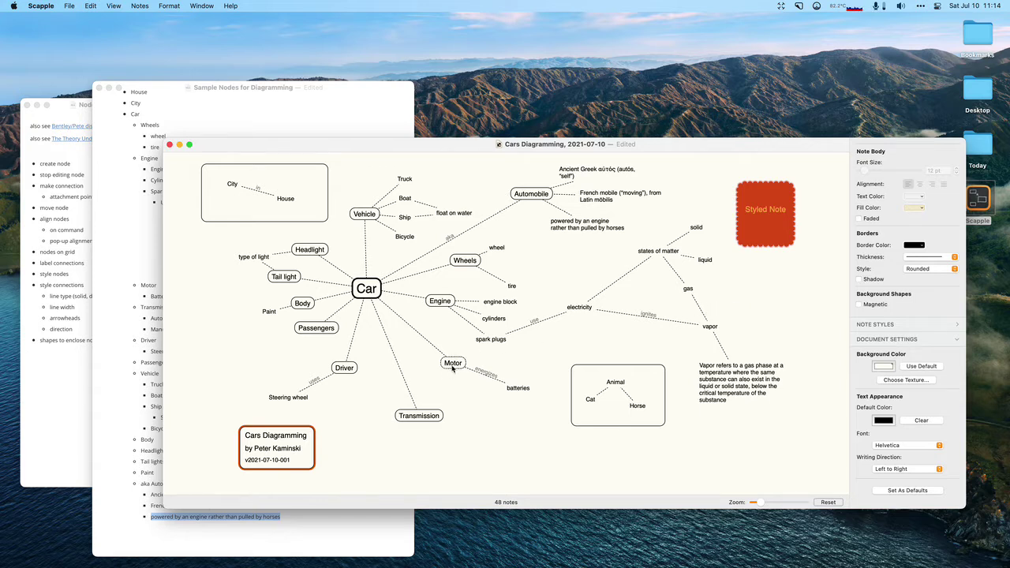
Delete the red Styled Note and hide the inspector
click(770, 217)
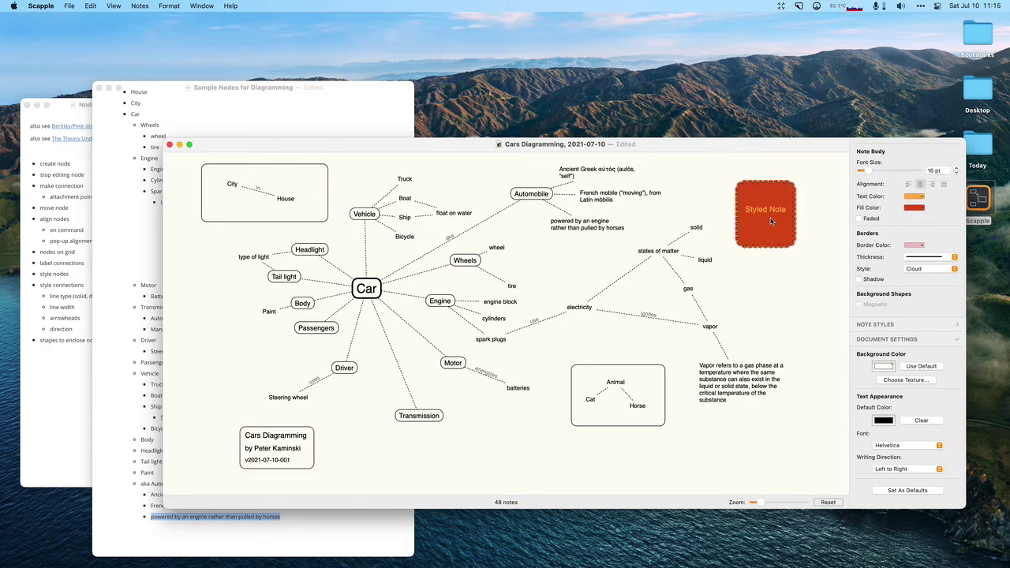
key(Delete)
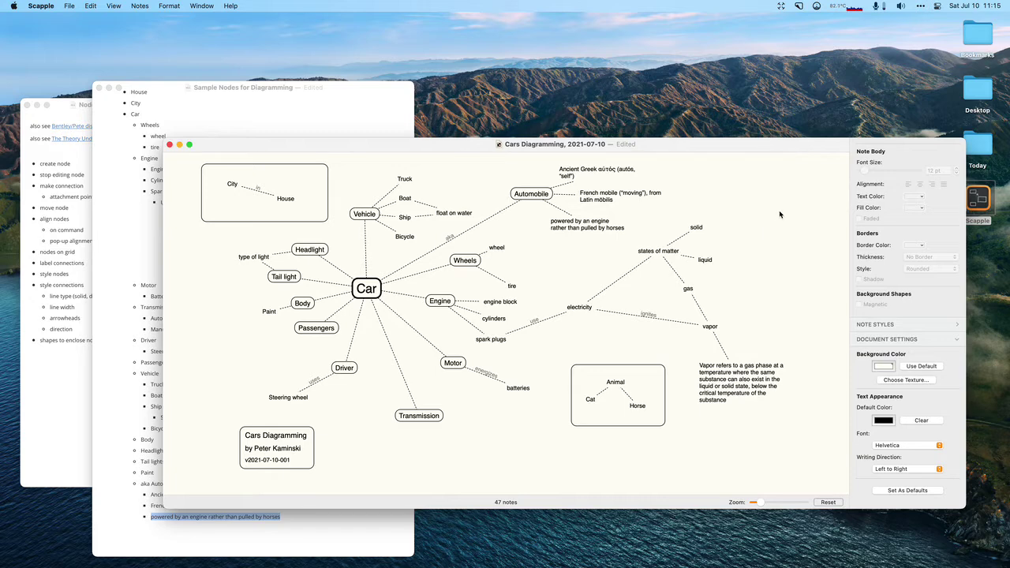
key(super+alt+i)
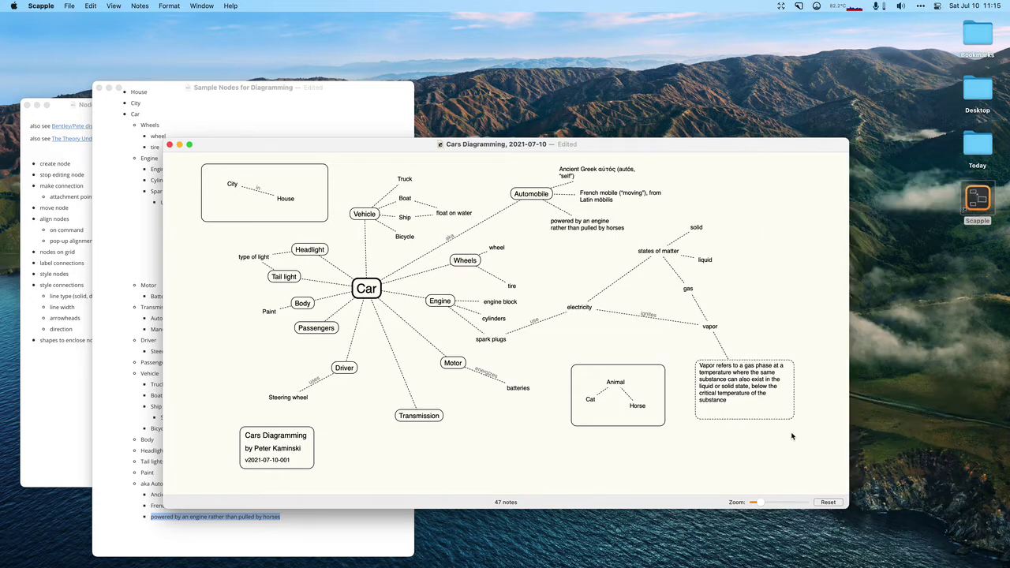
Make the Cars Diagramming window smaller and clear the Animal, Cat, Horse box selection
drag(848, 508, 829, 498)
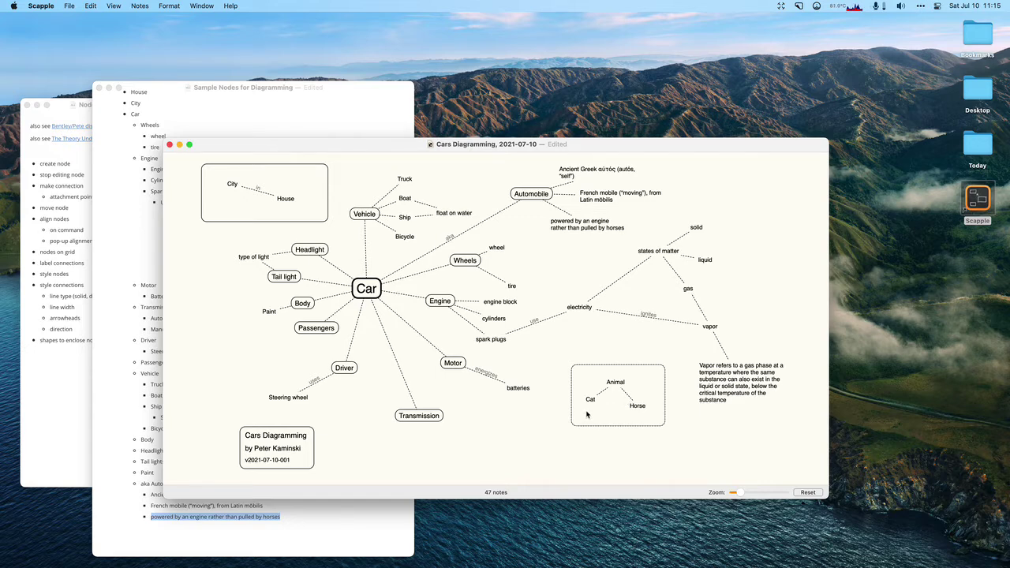
click(594, 350)
mouse_move(684, 5)
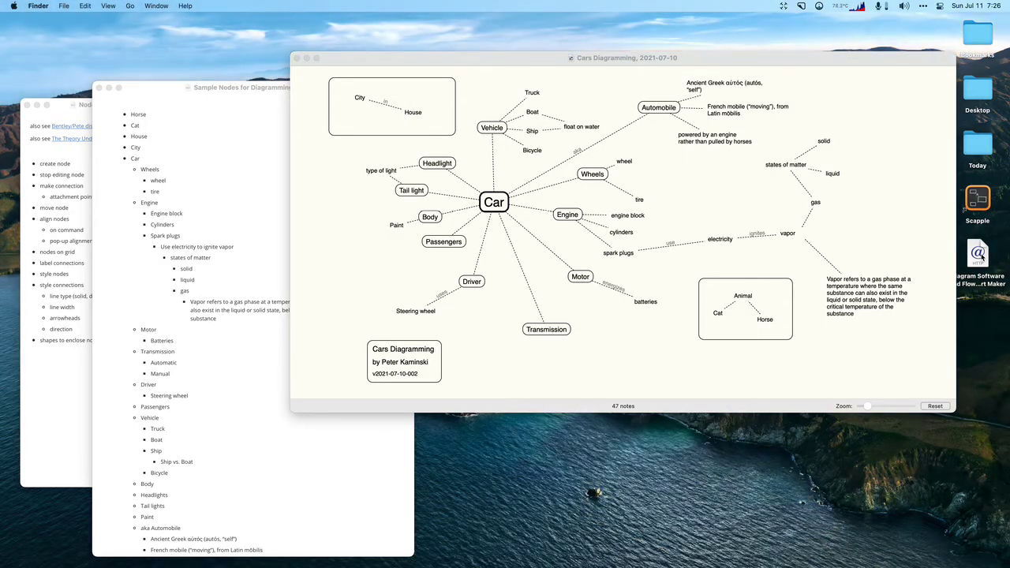
Open diagrams.net from the desktop link and start a blank diagram, deciding storage later
click(980, 254)
double_click(980, 254)
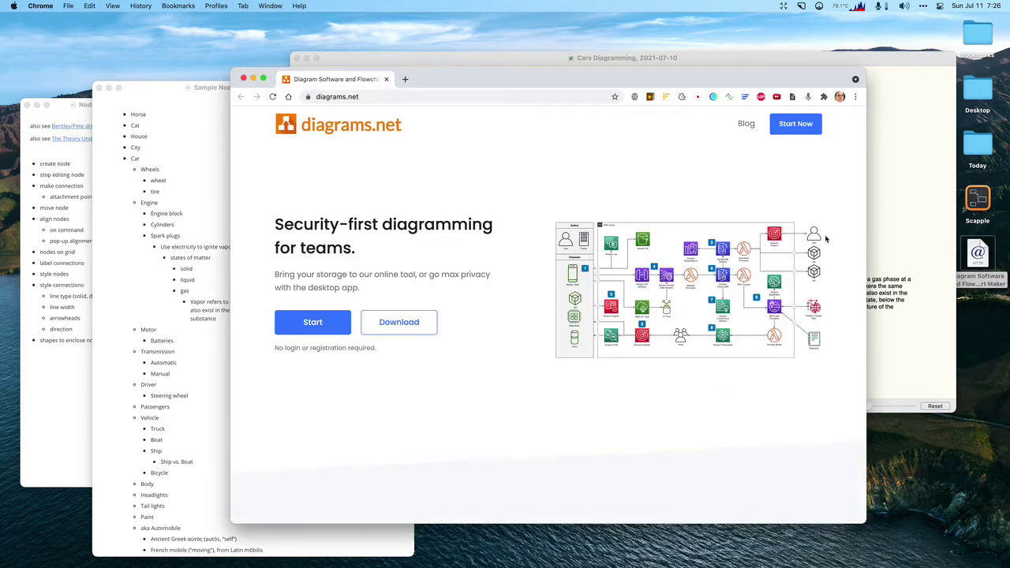
click(330, 332)
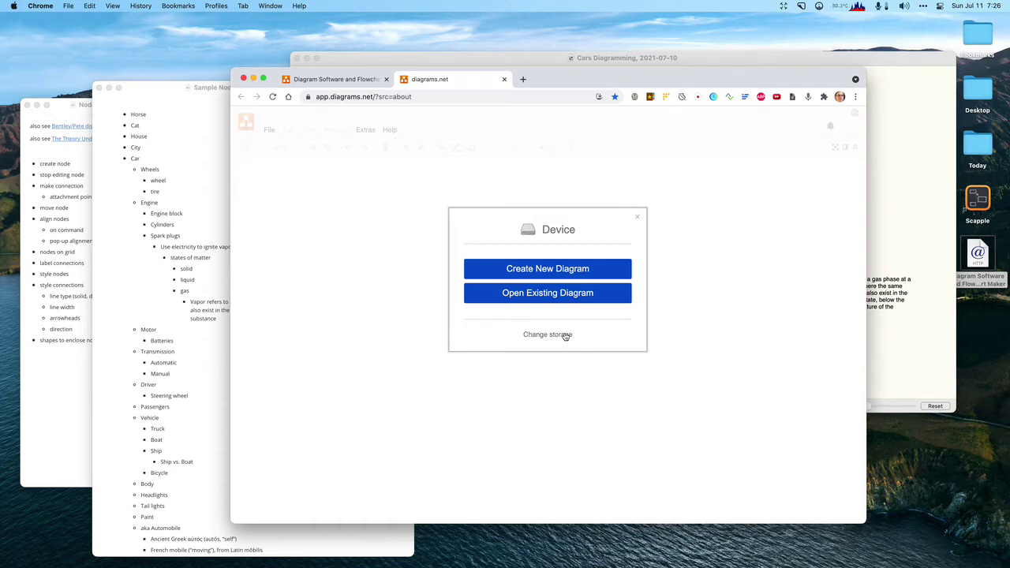
click(562, 336)
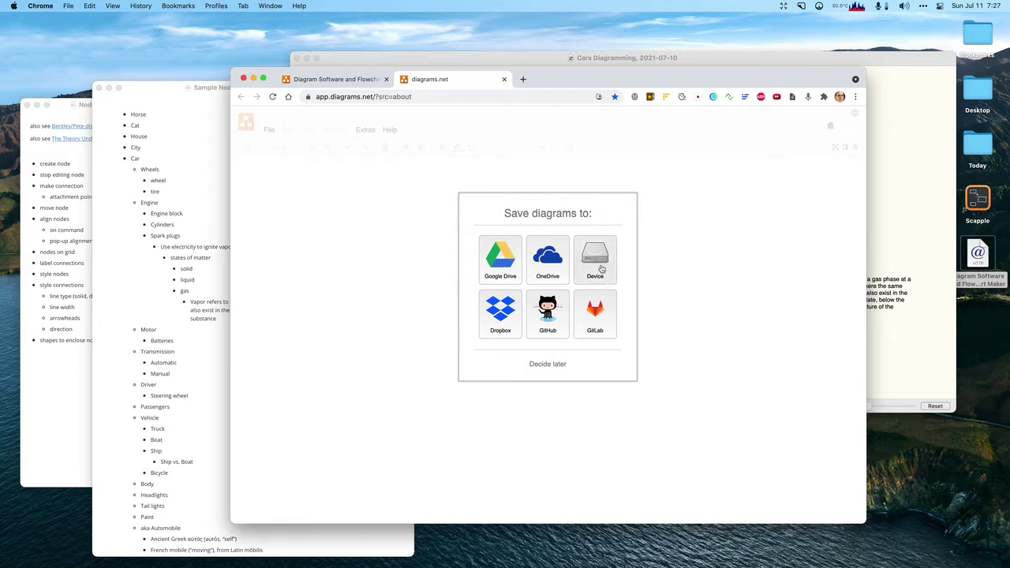
click(551, 364)
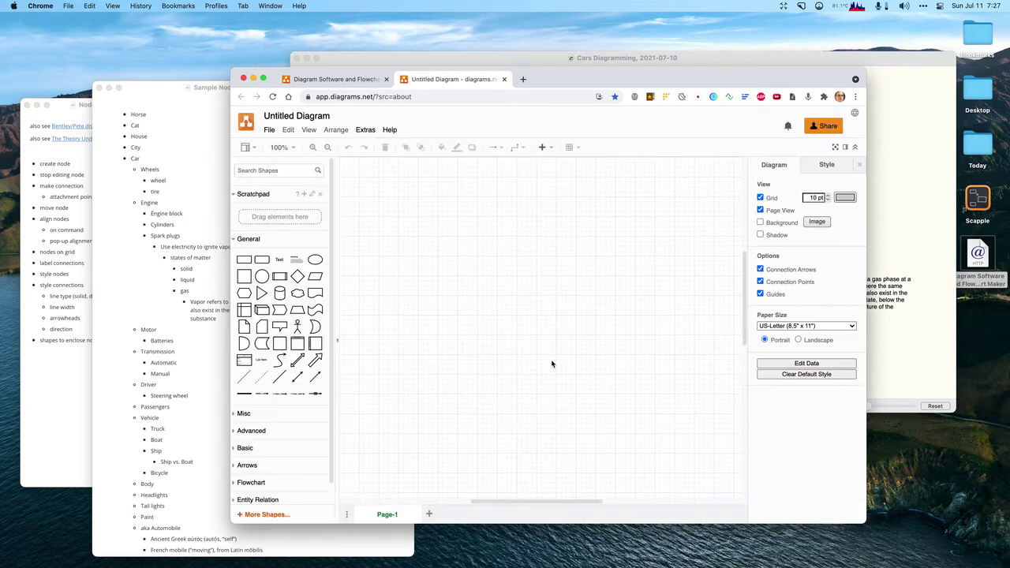
Rename the diagram to 'Cars Diagramming, 2021-07-11' in the Editable Bitmap Image (.png) format
click(312, 116)
text(Cars)
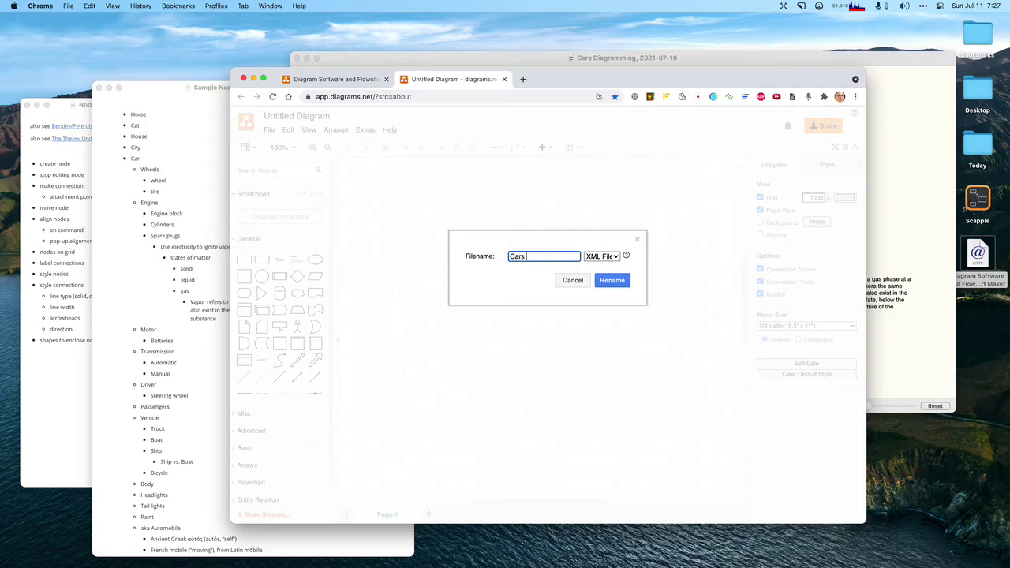
text( Diagramming)
text(, 2021-)
text(07-11)
click(614, 258)
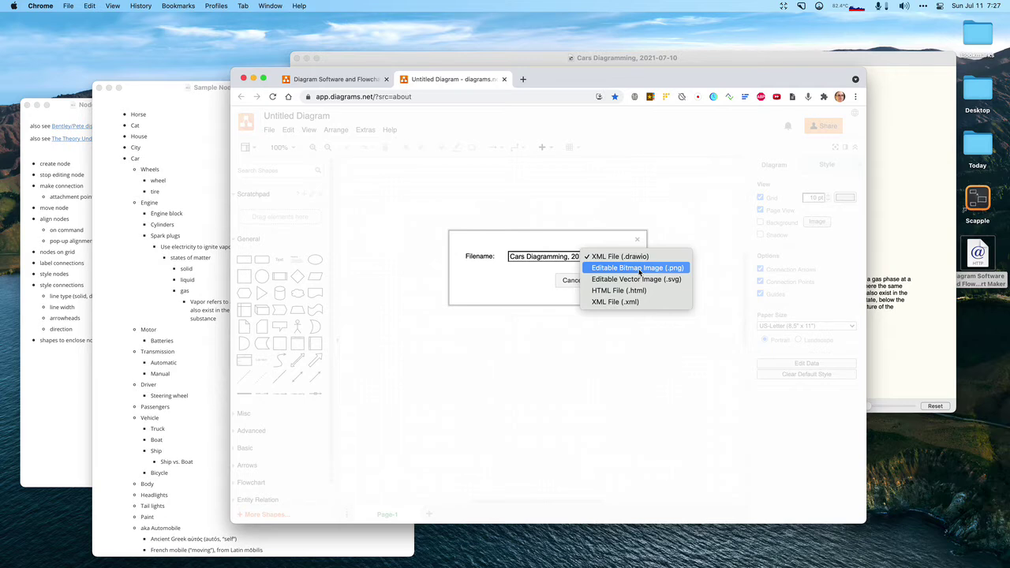
click(639, 268)
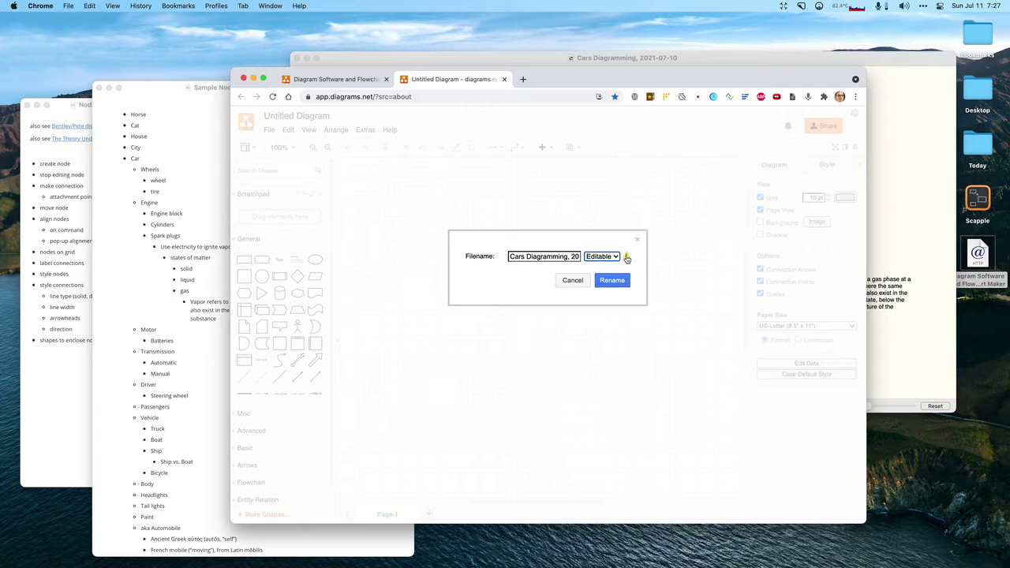
click(627, 257)
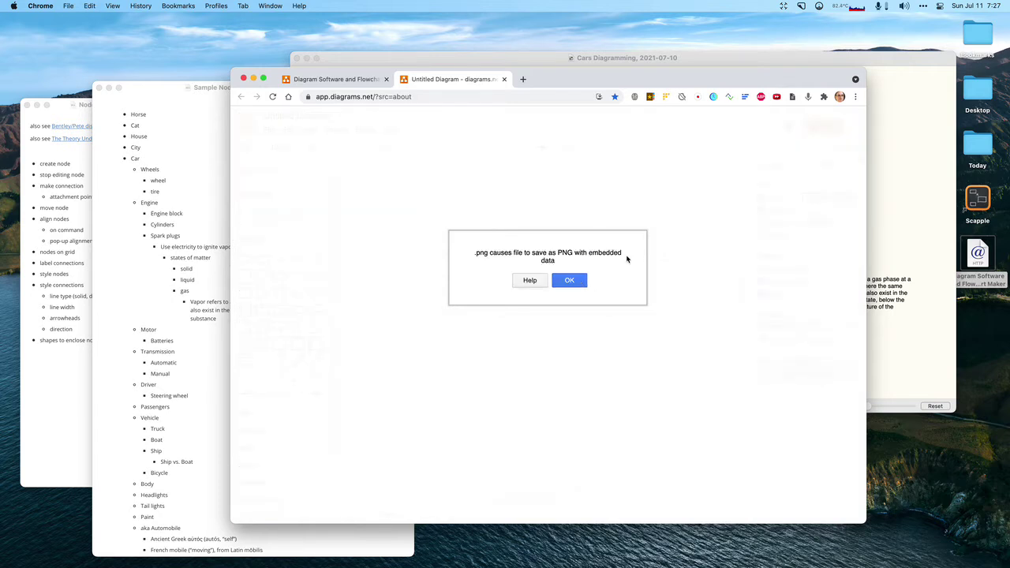
click(569, 281)
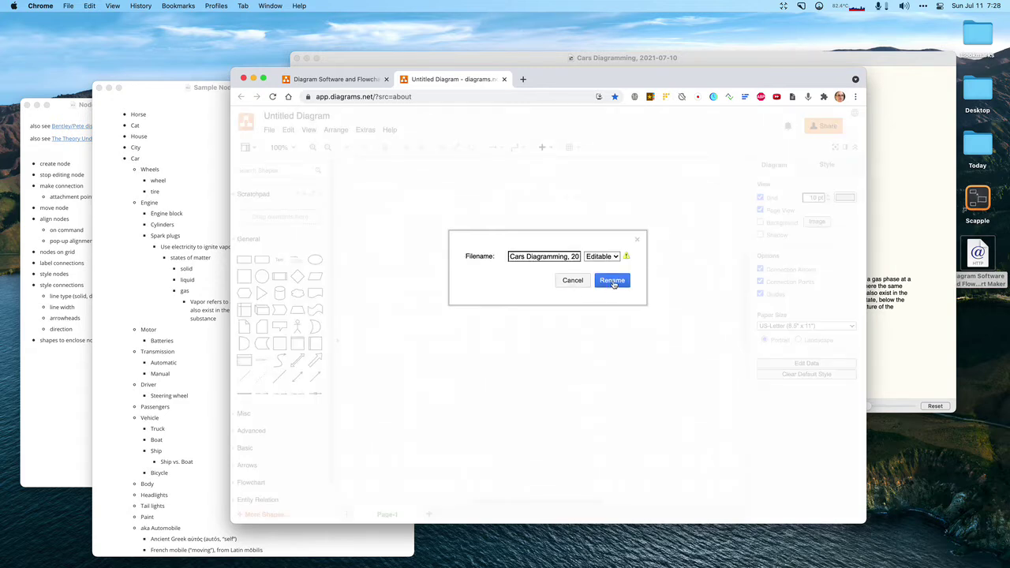
click(614, 282)
key(Return)
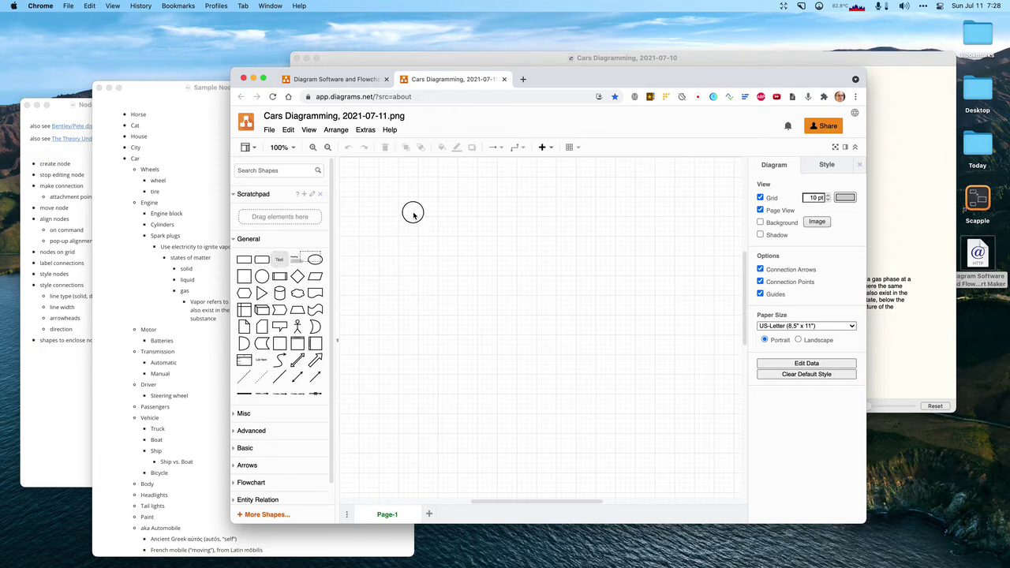
Place a text shape near the page top reading 'This is a text box' and delete the stray connector
drag(413, 213, 420, 216)
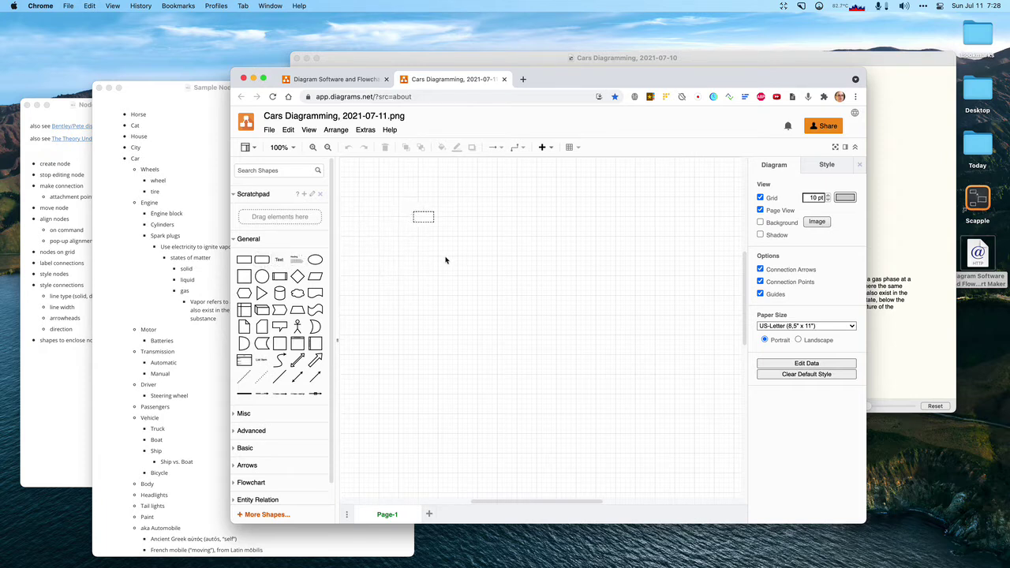
double_click(424, 217)
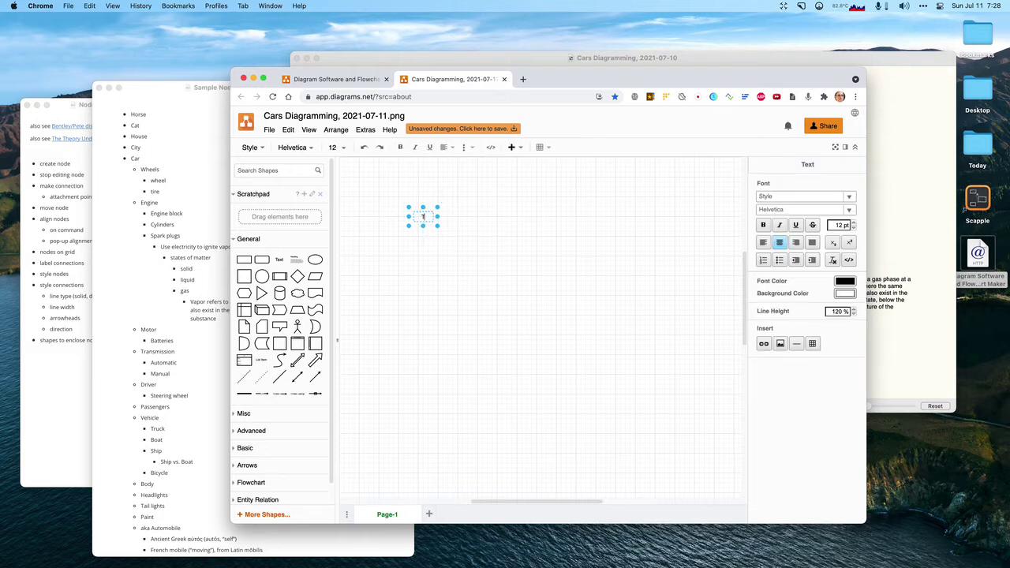
text(This is a text)
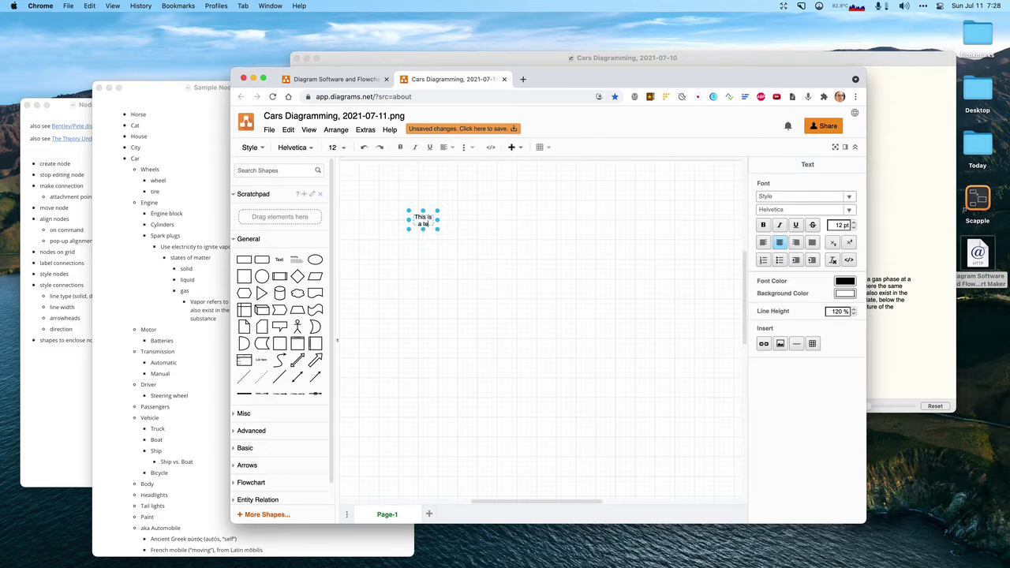
text( box)
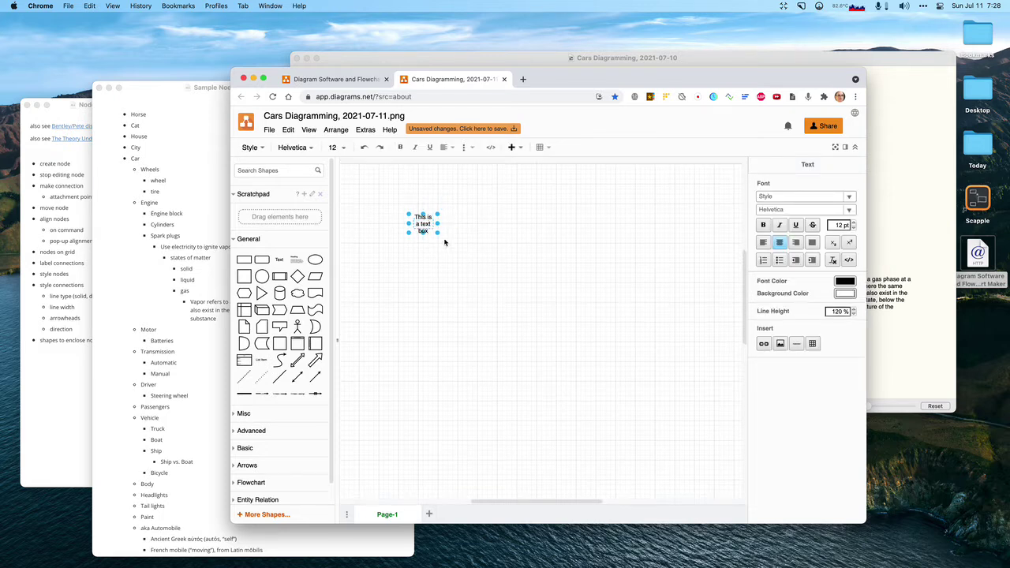
click(448, 235)
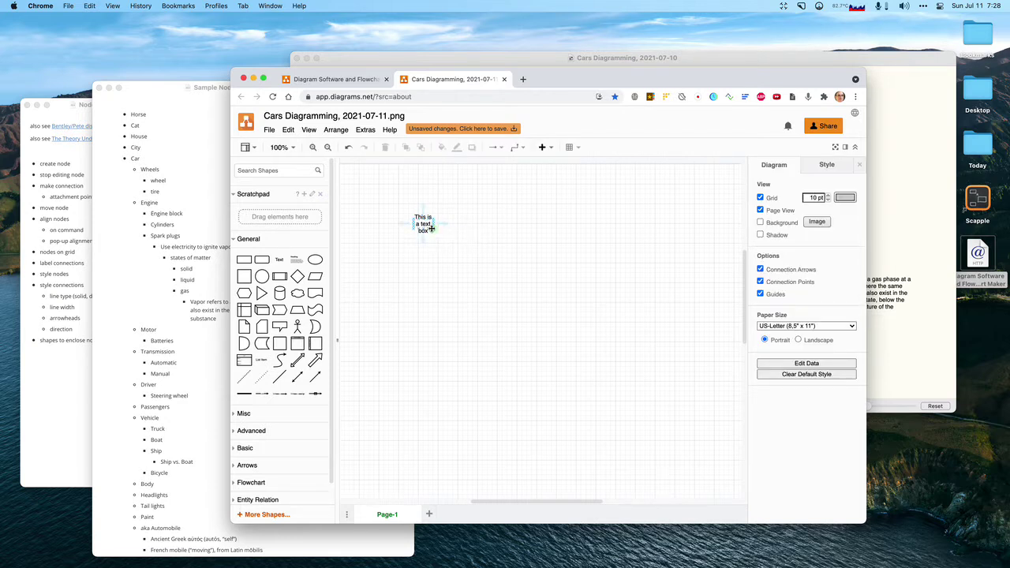
drag(433, 230, 468, 264)
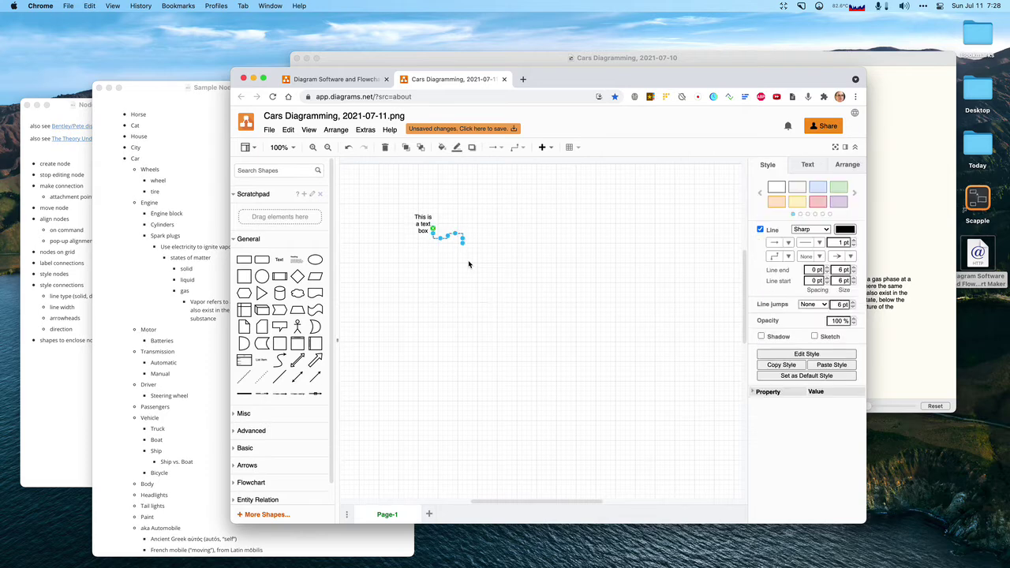
key(Delete)
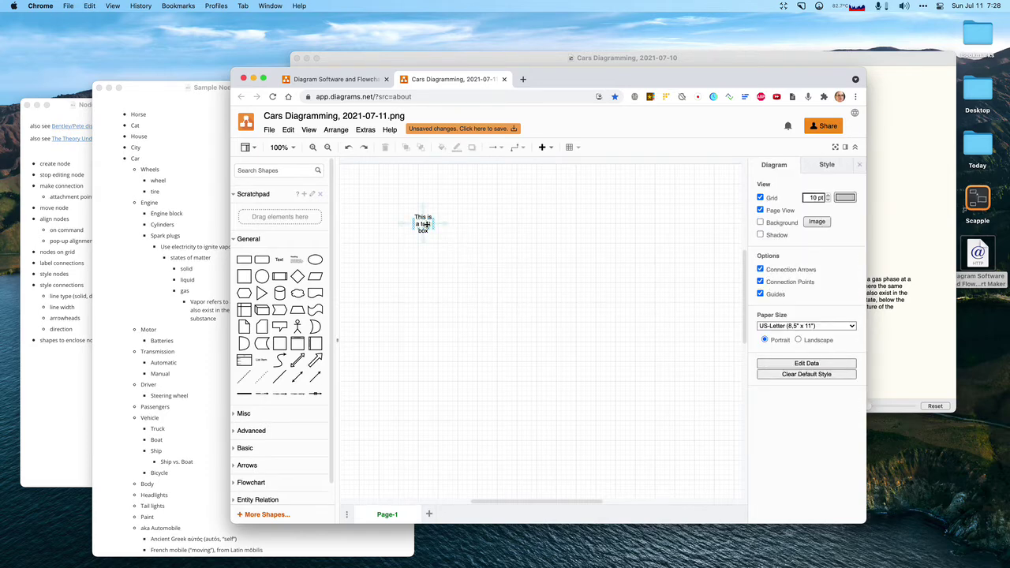
Zoom to 120%, widen the text box onto one line, and add a rounded rectangle below it
click(315, 149)
scroll(411, 209, up, 3)
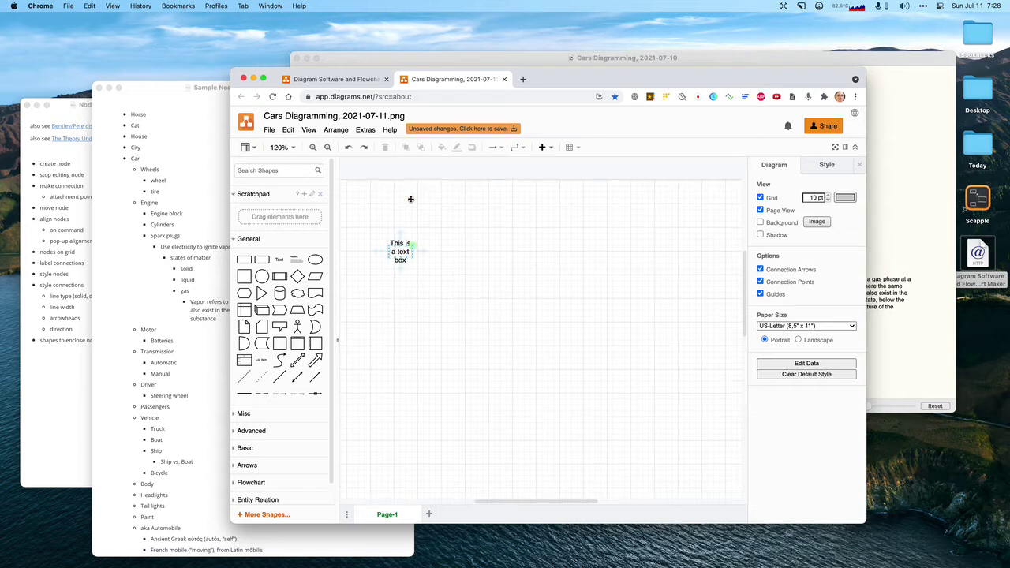
scroll(411, 209, left, 2)
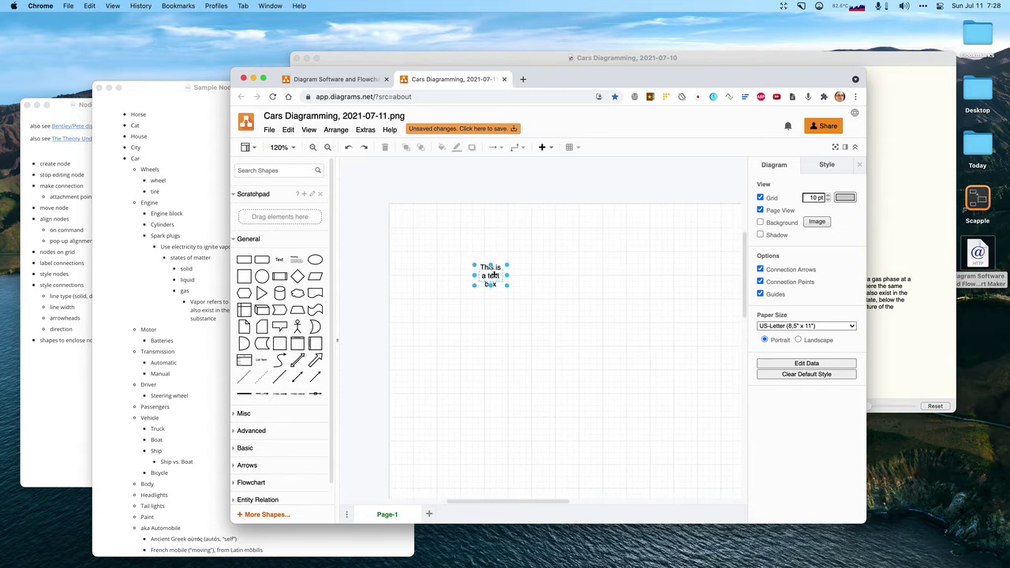
click(509, 282)
drag(508, 286, 554, 309)
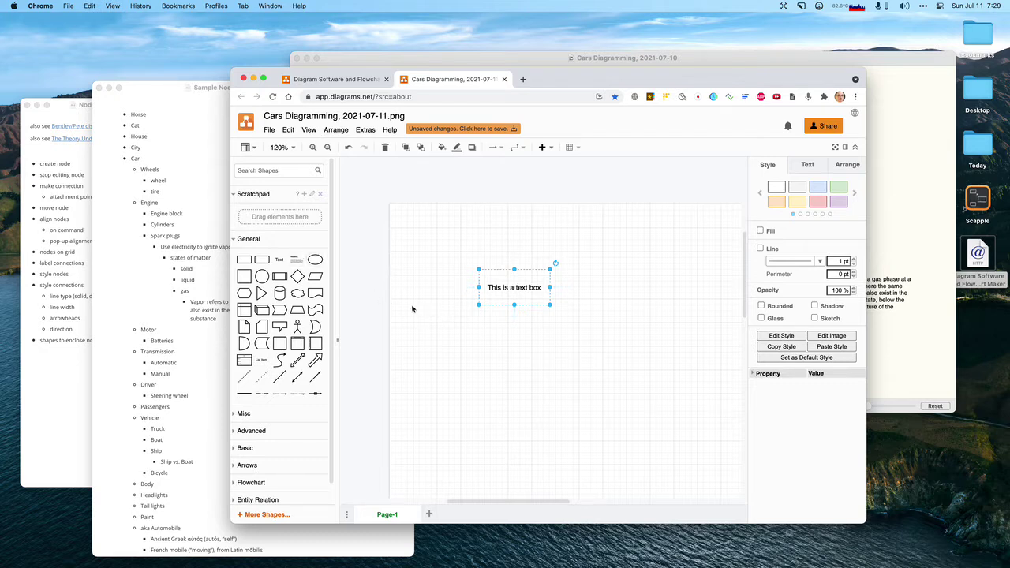
click(446, 306)
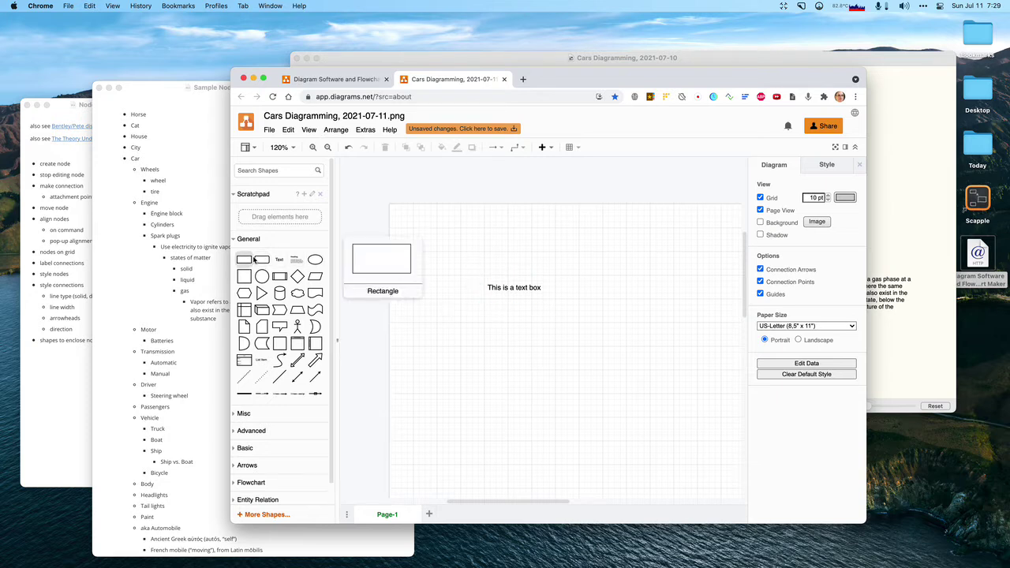
mouse_move(261, 260)
drag(261, 259, 485, 330)
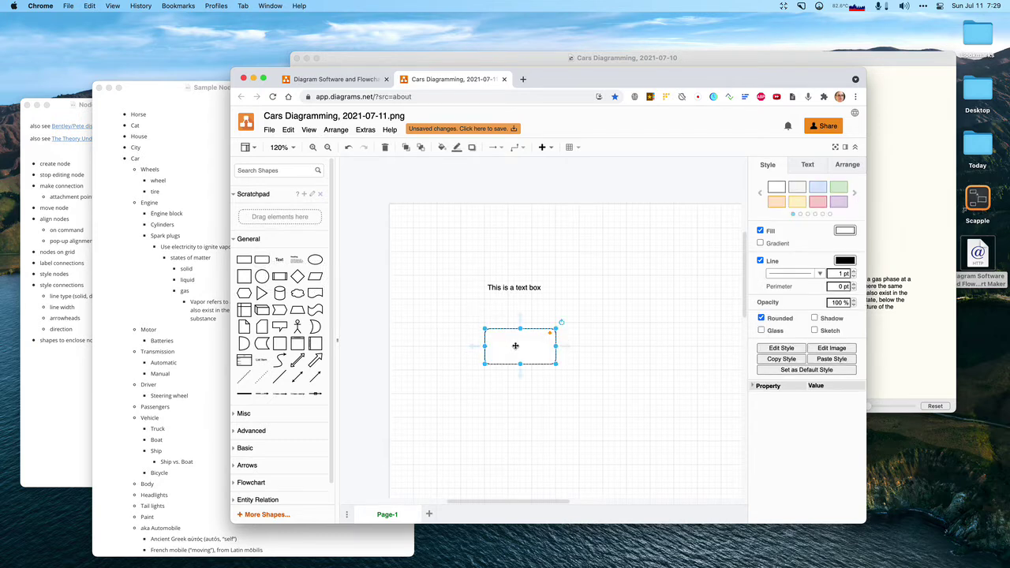
Label the rounded rectangle 'This is rounded rectangle.'
mouse_move(303, 327)
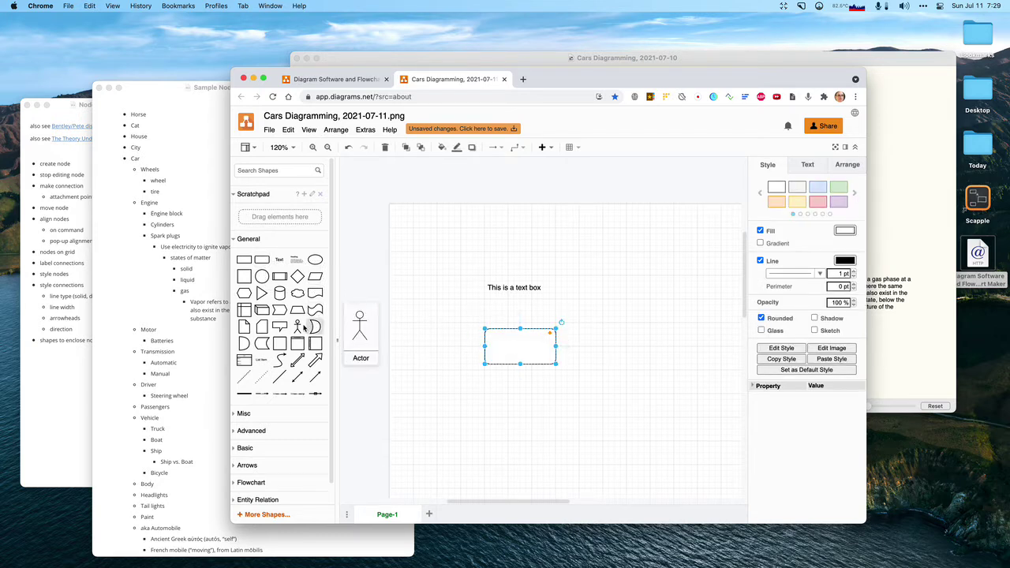
double_click(531, 355)
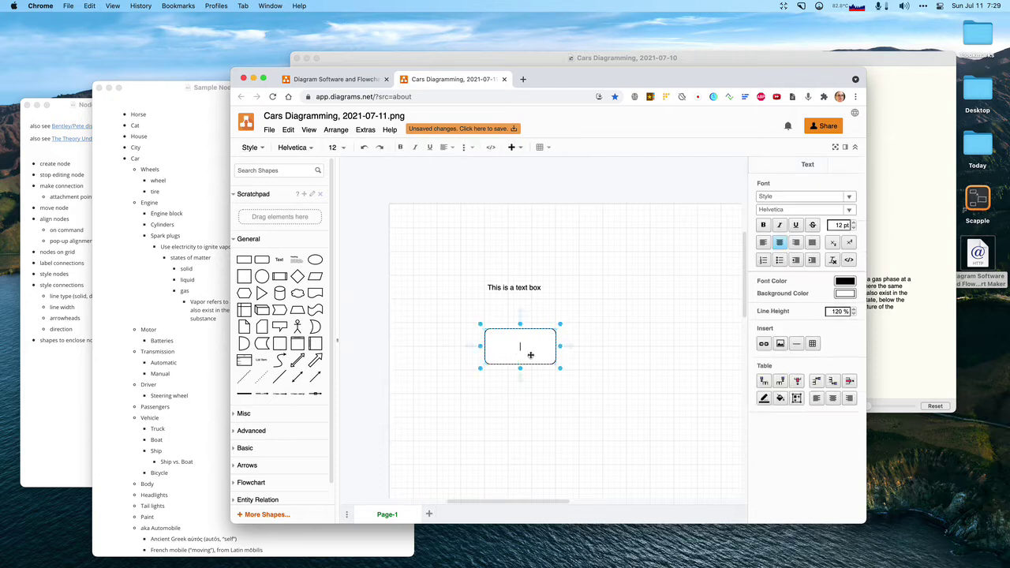
text(This)
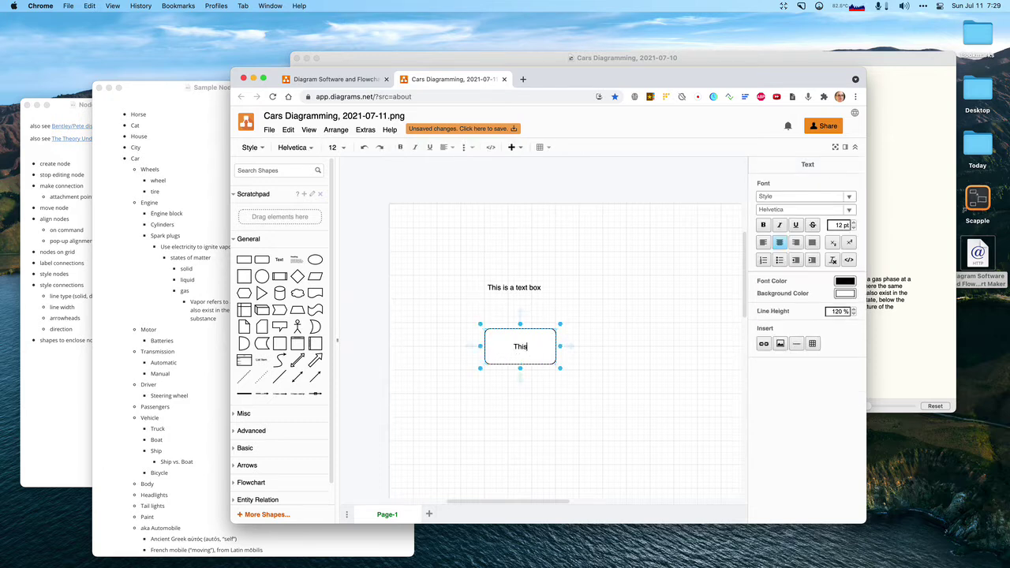
text( is c)
key(BackSpace)
text(rounded rectangle.)
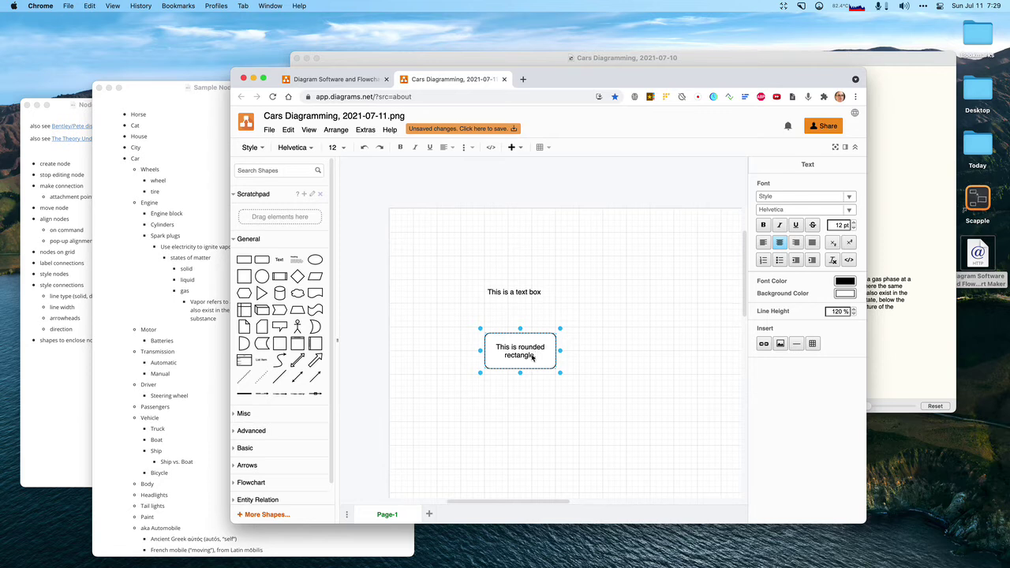
Duplicate the text box to its right at the same height
click(519, 316)
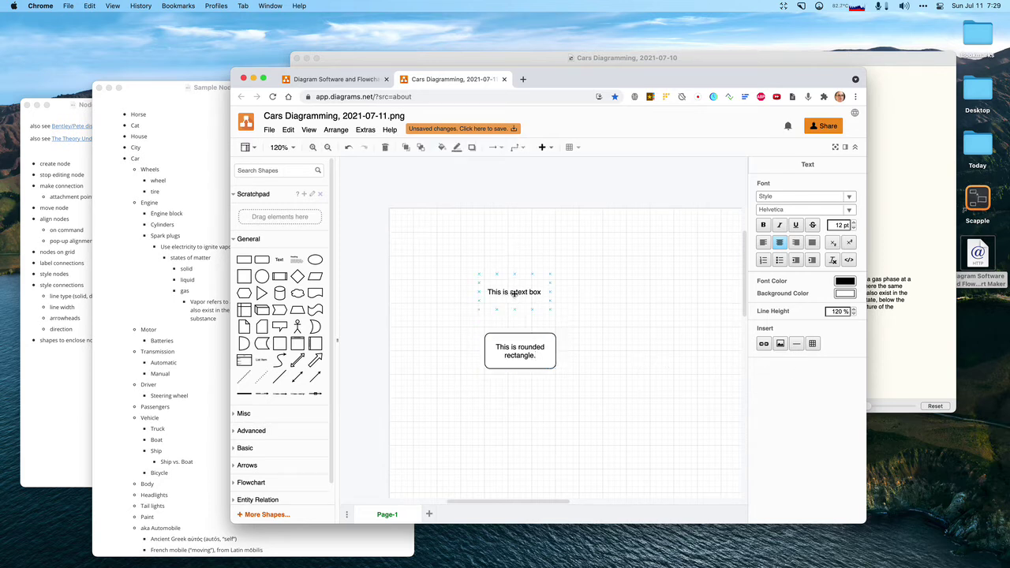
click(521, 294)
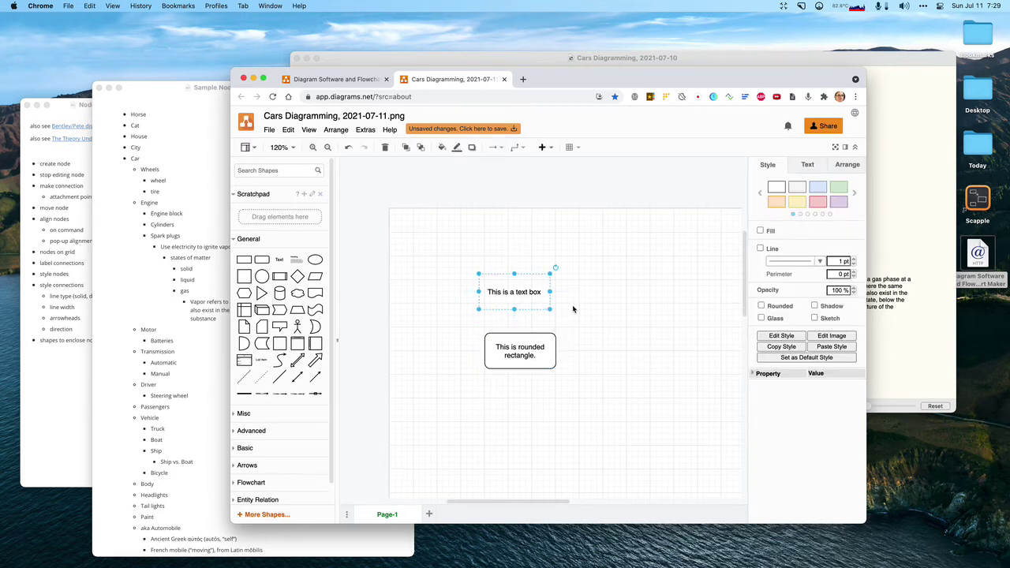
drag(546, 299, 647, 295)
click(555, 359)
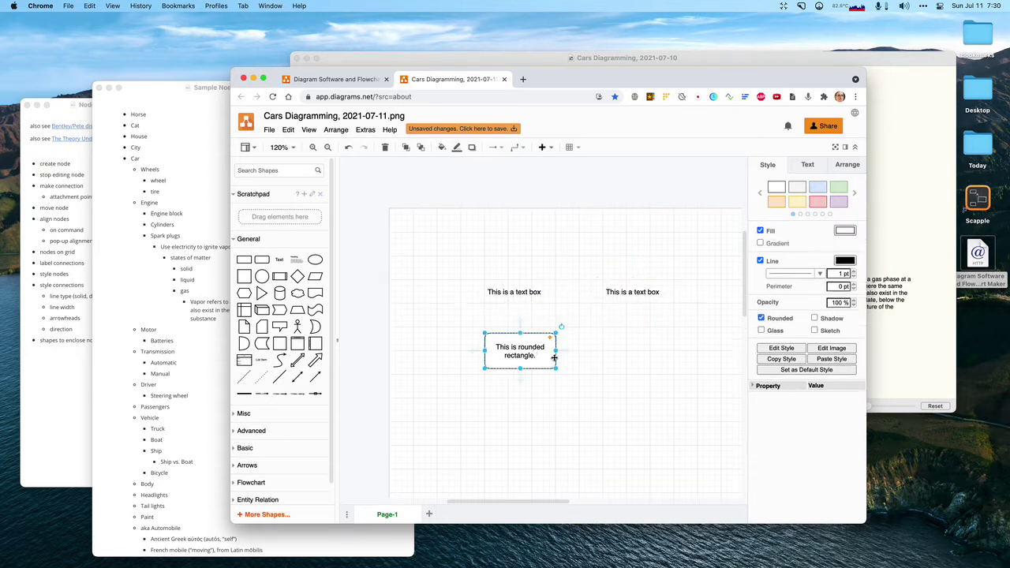
Copy the rounded rectangle down and right, then join the original to the copy with an arrow
drag(555, 359, 641, 354)
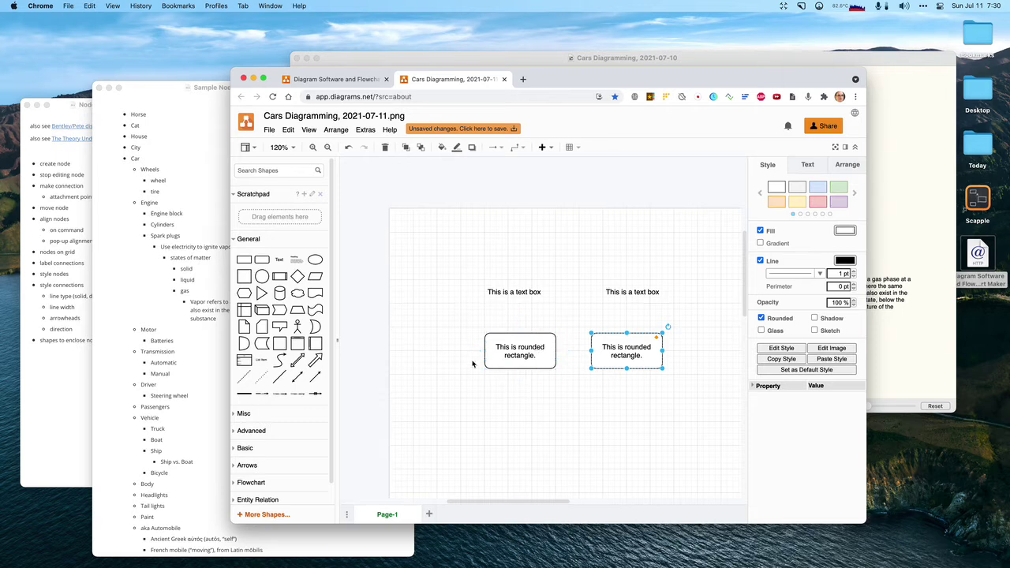
mouse_move(558, 353)
drag(556, 355, 656, 409)
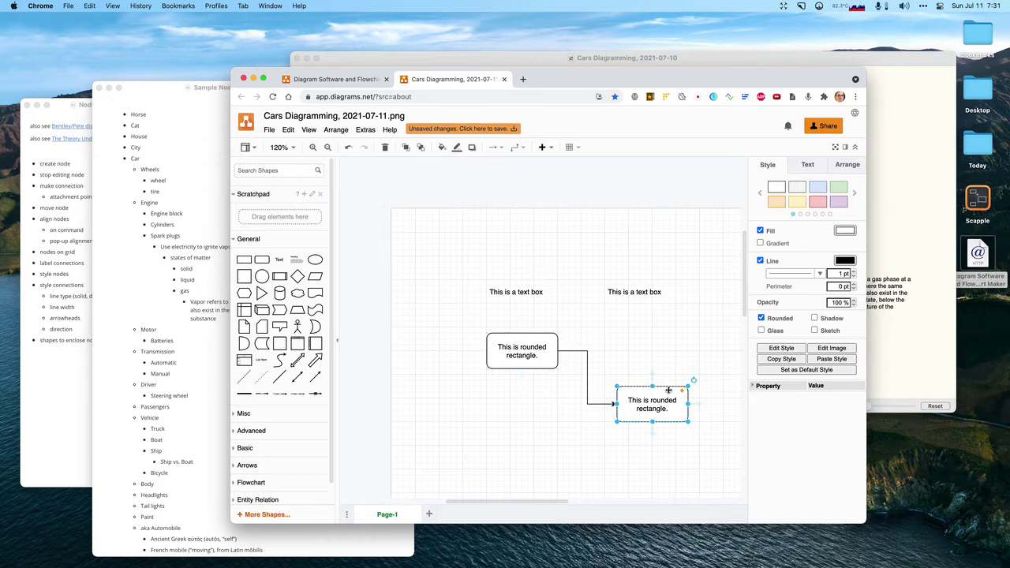
Try sharp and orthogonal styles on the connector, then delete it
click(589, 371)
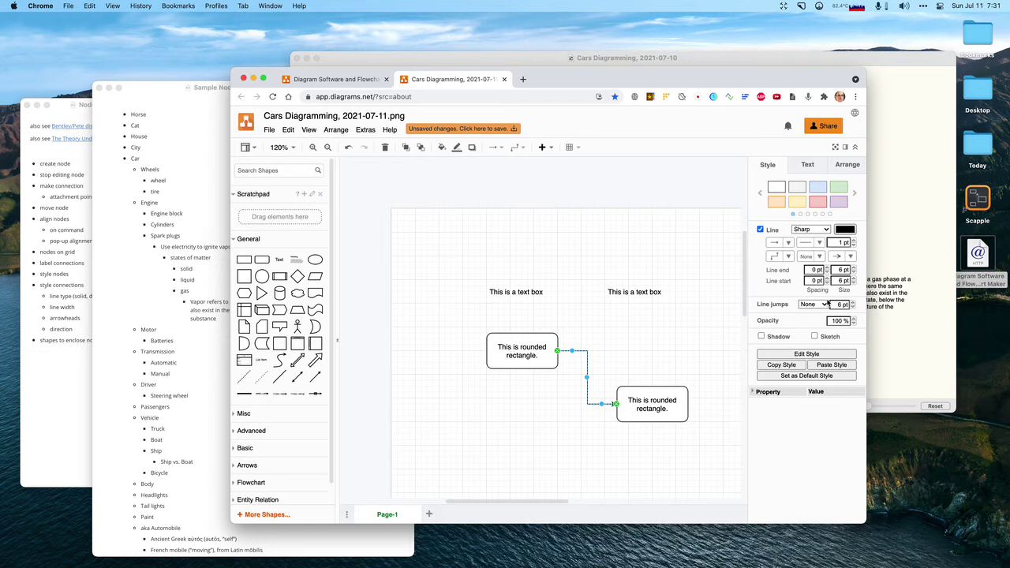
click(826, 230)
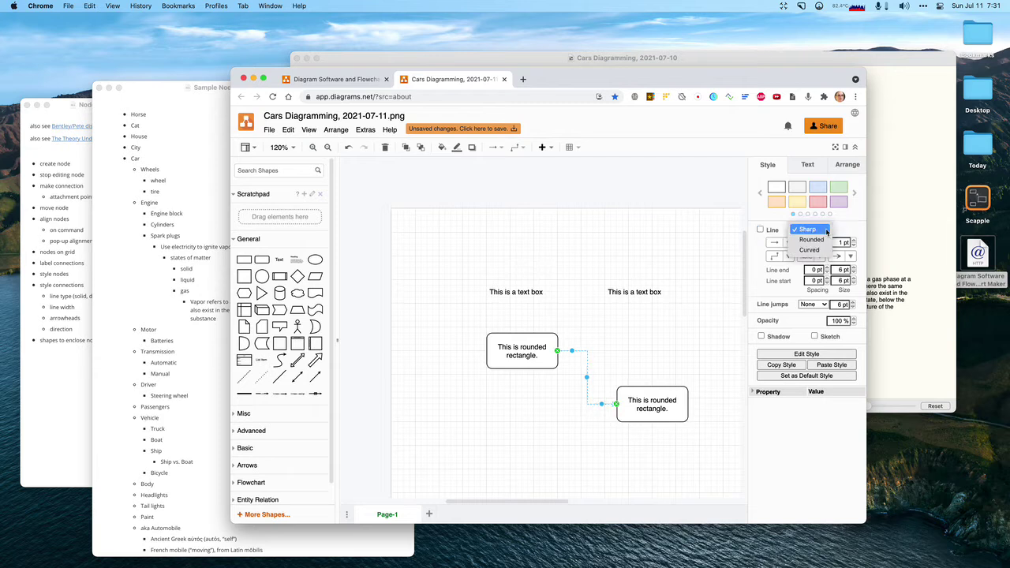
click(780, 272)
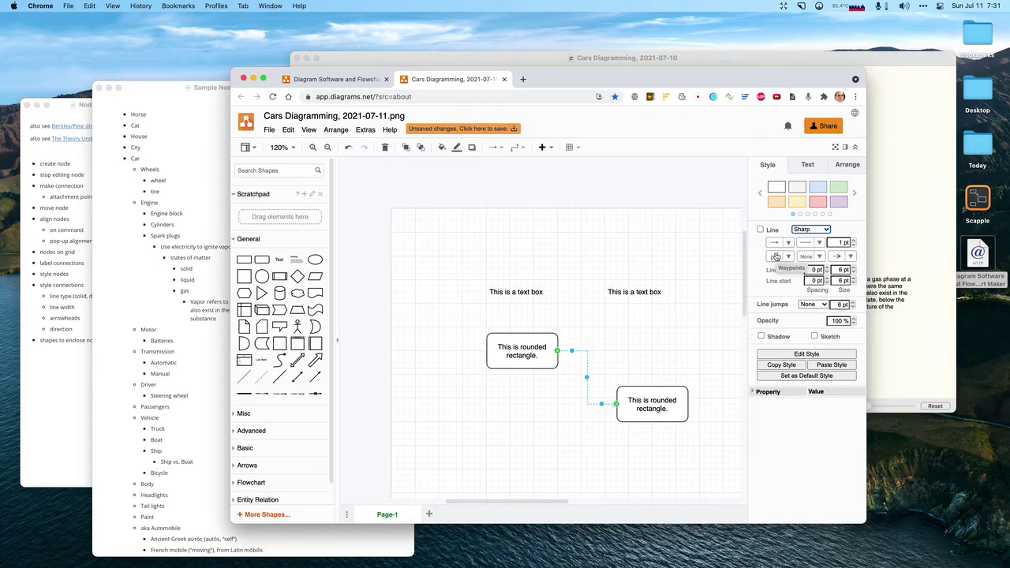
click(777, 243)
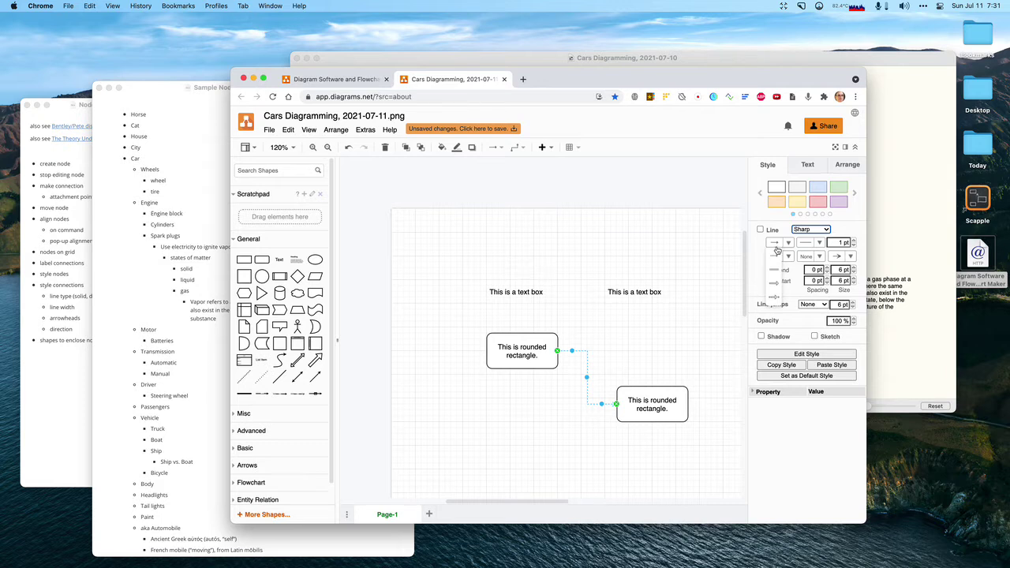
click(776, 269)
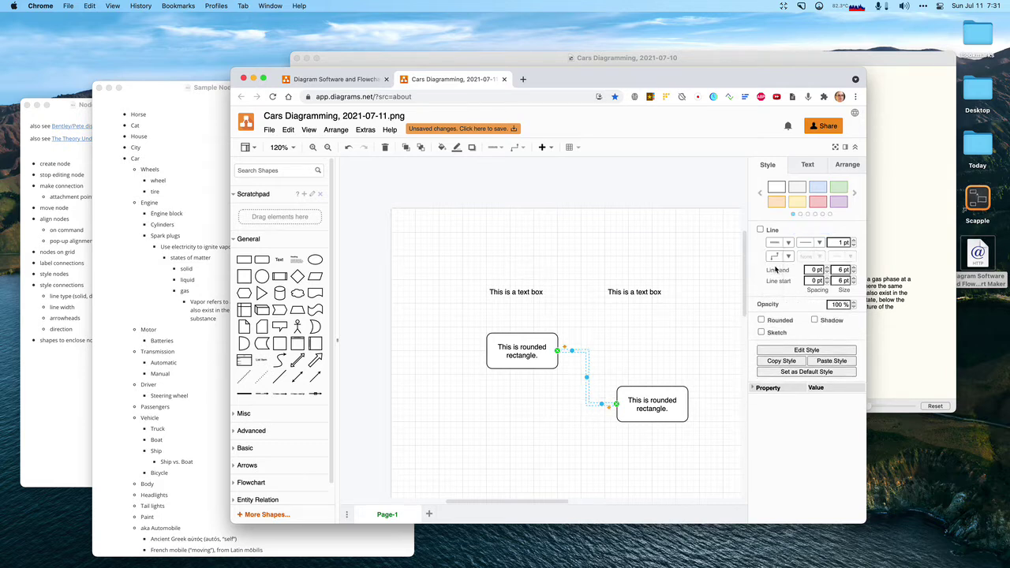
key(Delete)
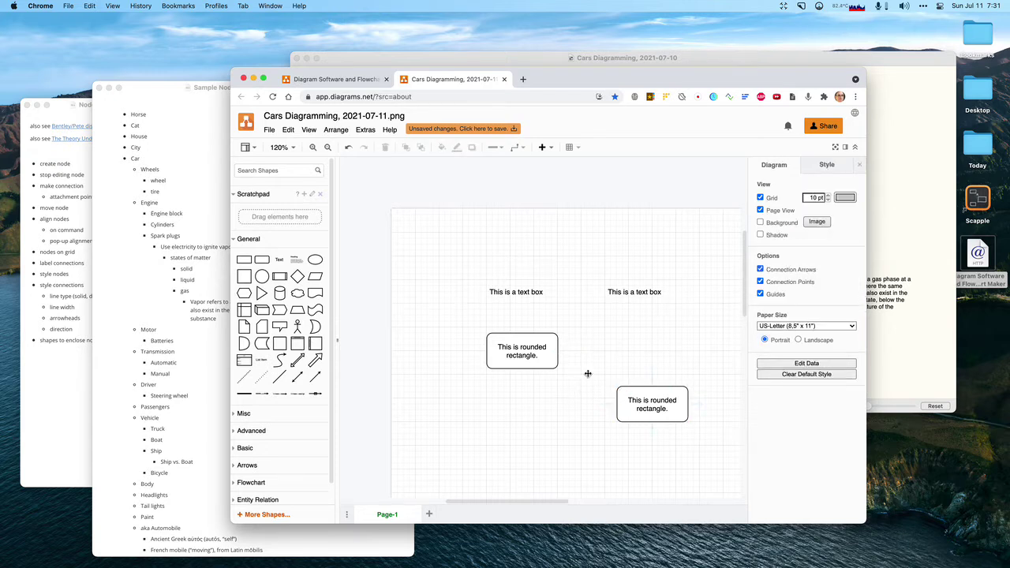
Redraw the connector between the rectangles with Line enabled and Curved waypoints
drag(570, 351, 616, 404)
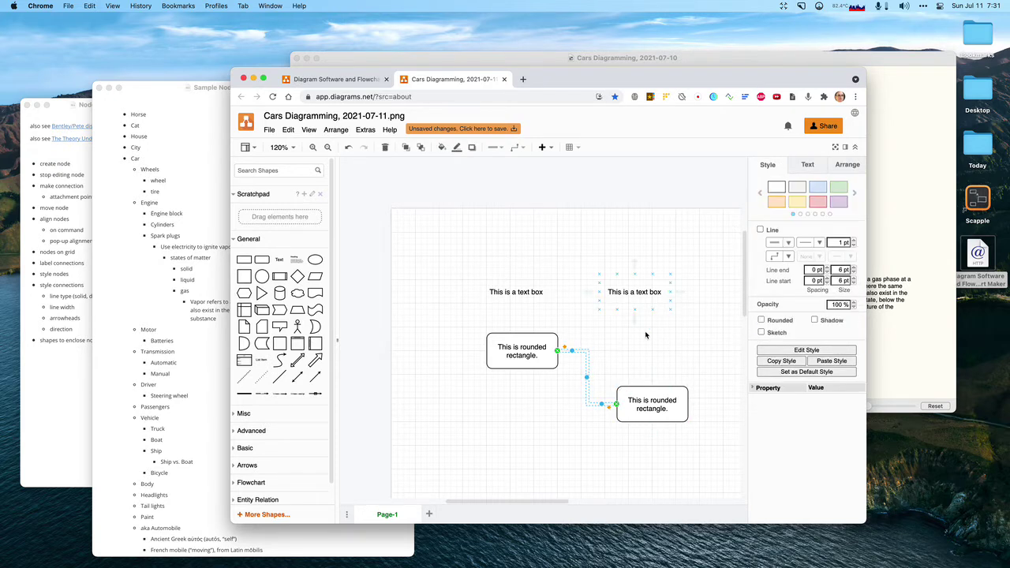
click(761, 230)
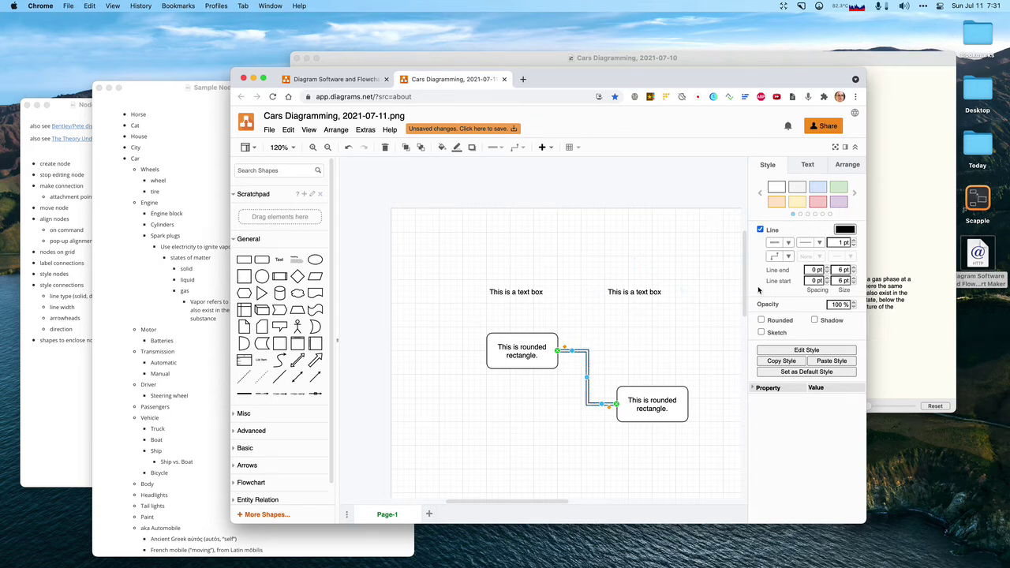
click(779, 256)
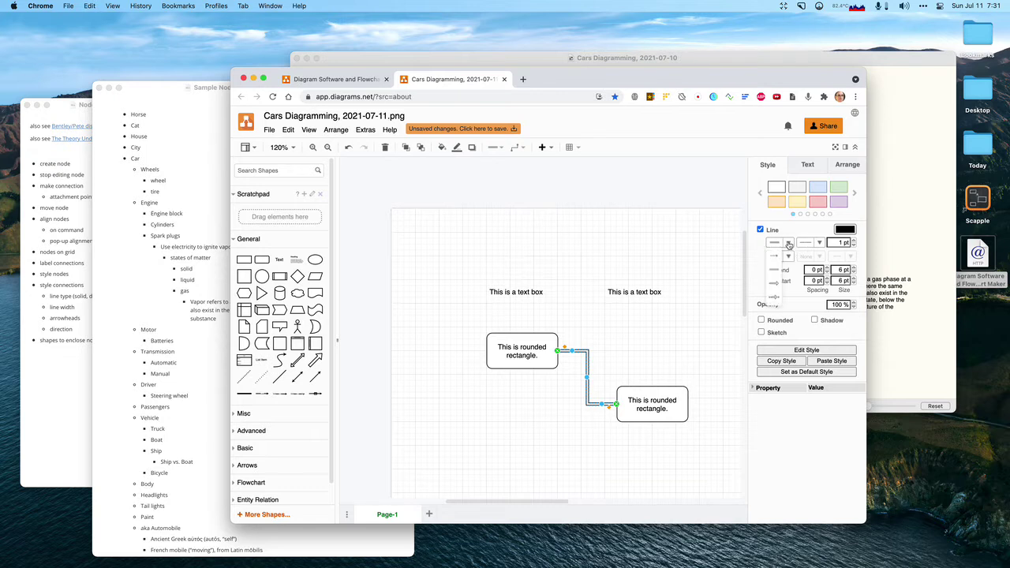
click(778, 283)
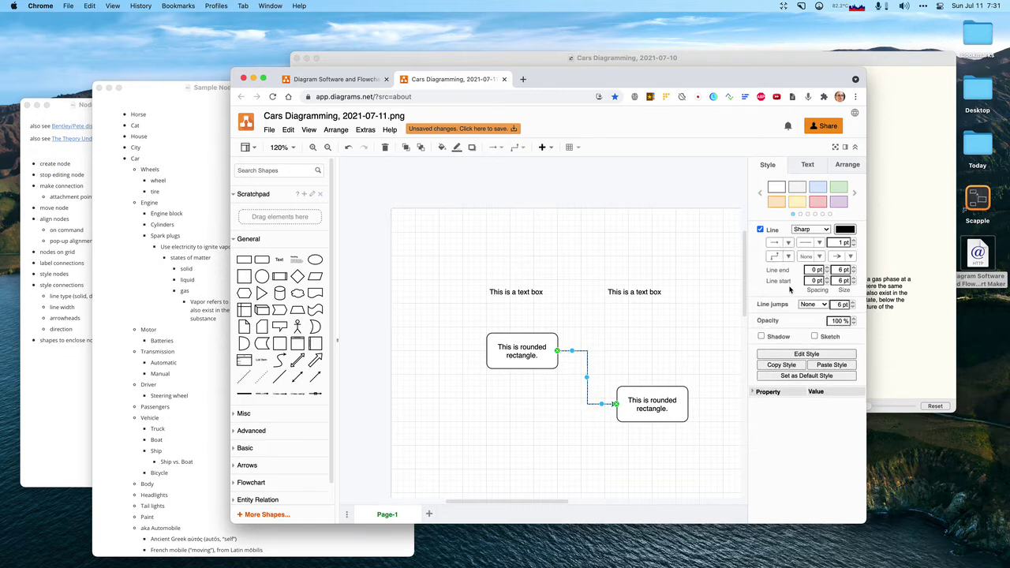
click(775, 258)
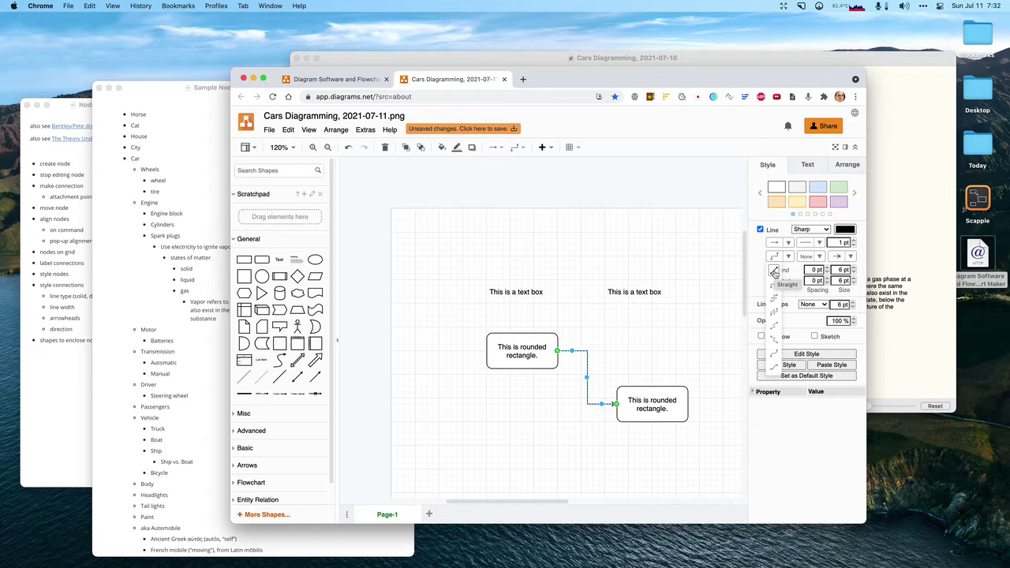
click(775, 361)
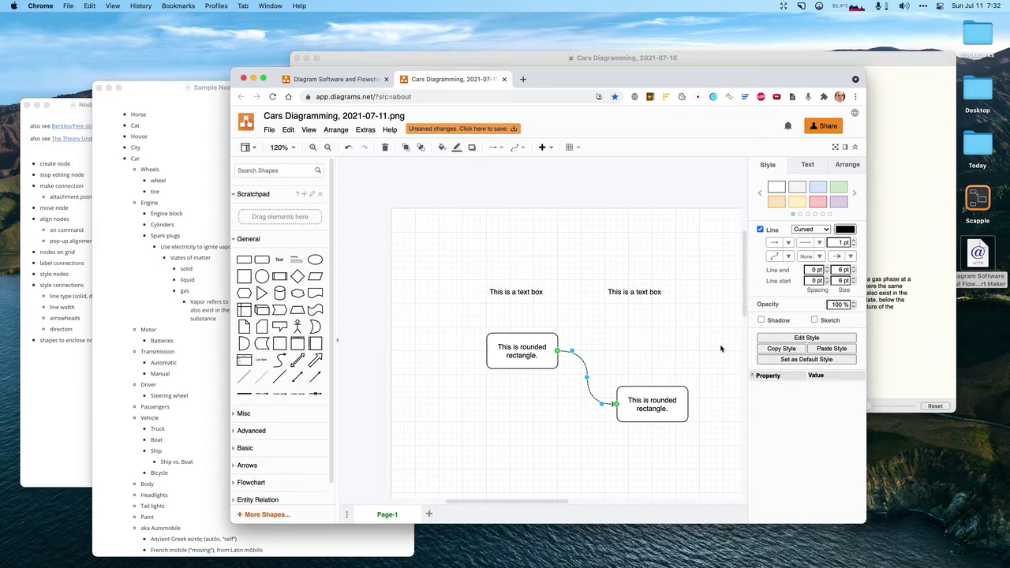
click(668, 353)
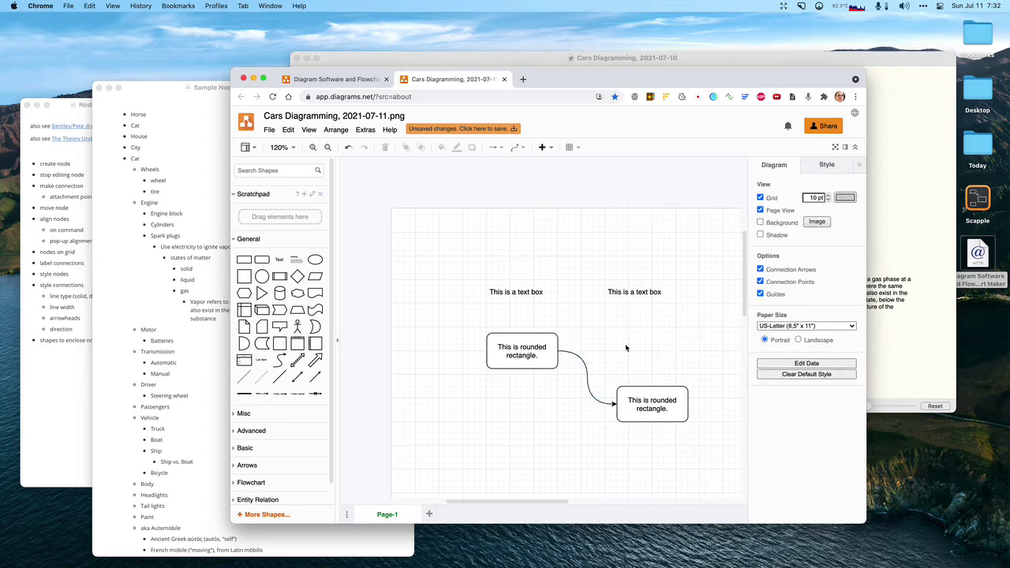
Move the left rectangle down-left, link the text boxes with an arrow, and outline the right one
drag(505, 374, 475, 398)
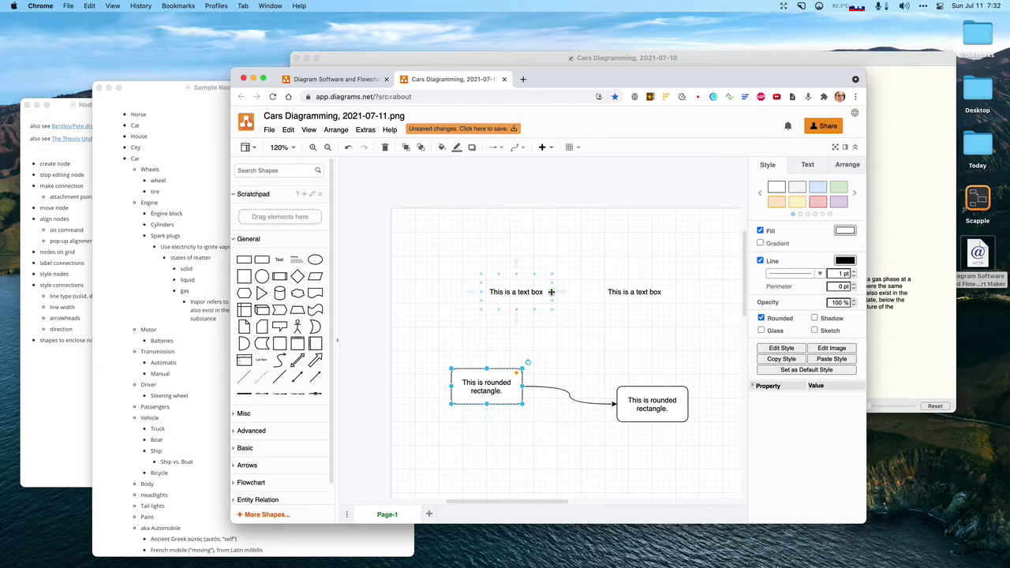
drag(552, 293, 614, 319)
drag(661, 267, 626, 257)
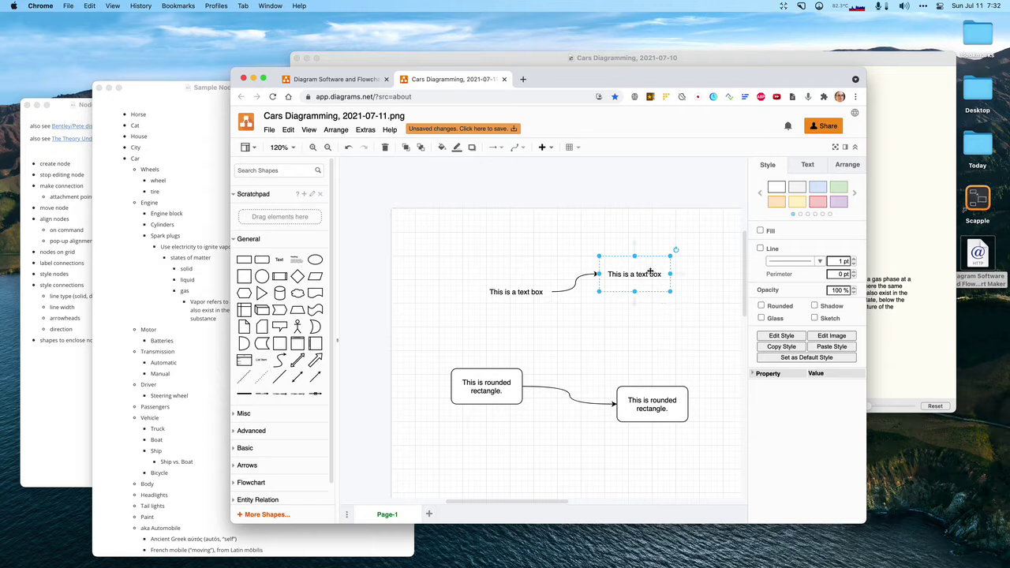
click(761, 249)
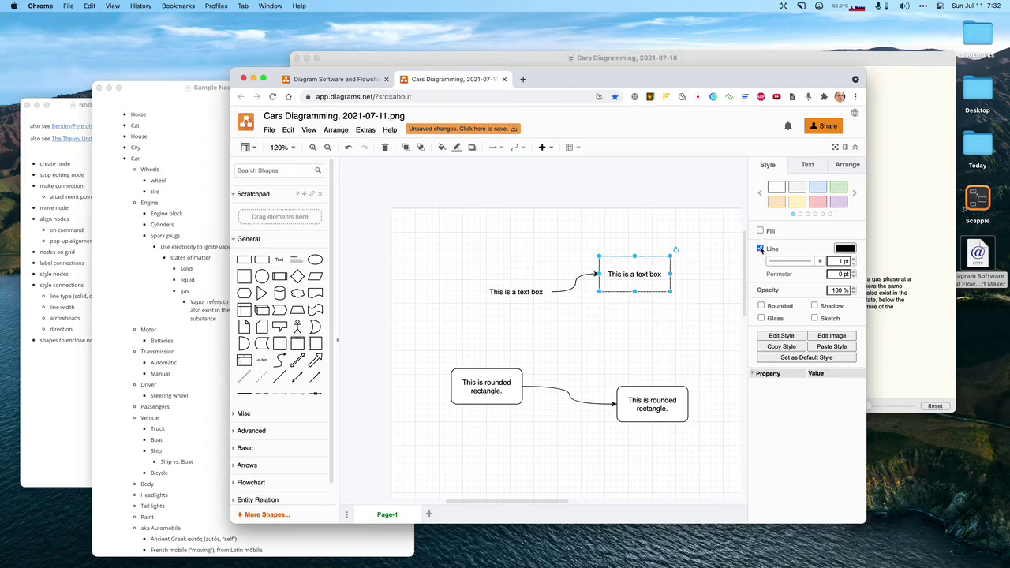
click(698, 285)
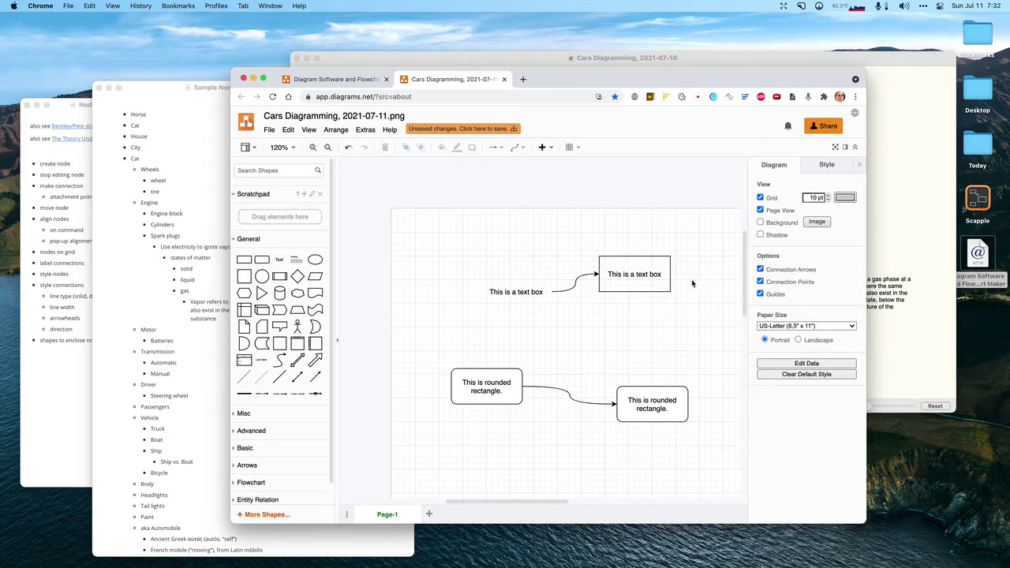
Remove the border from the lower-right rounded rectangle
click(666, 392)
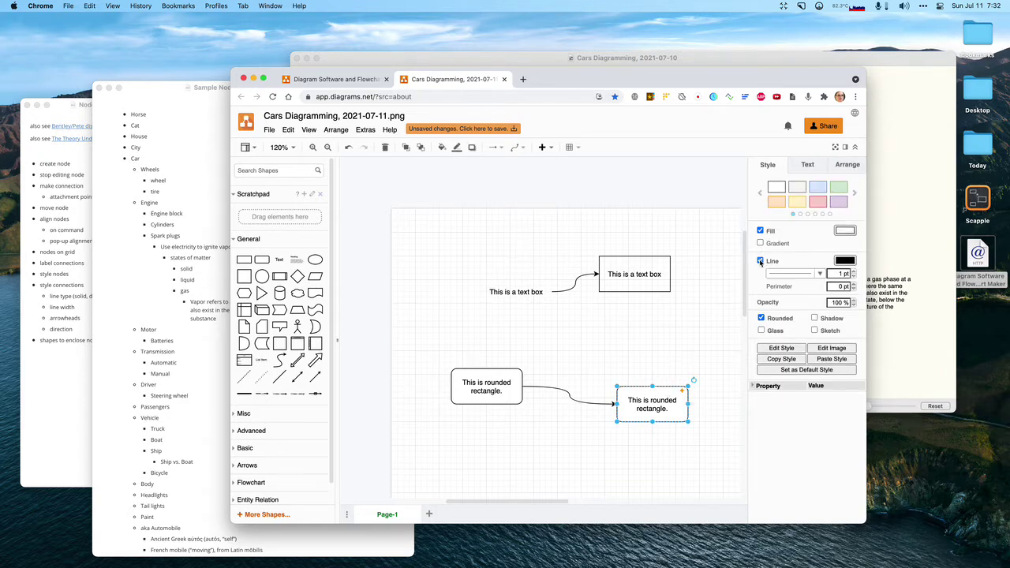
click(761, 262)
click(712, 399)
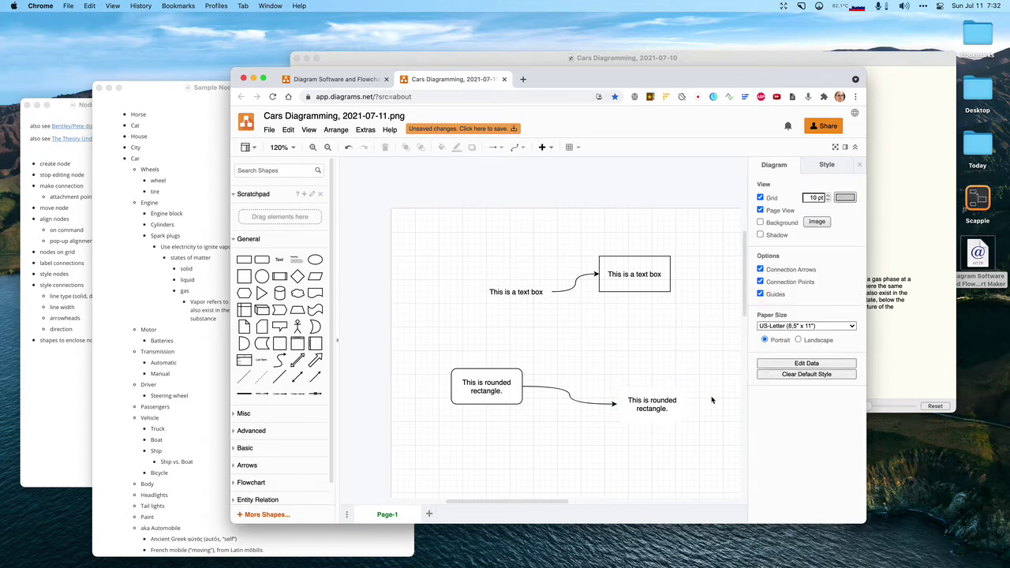
Restore the lower-right rectangle's black border and show its Arrange settings (120 × 60 at 380, 300)
click(652, 392)
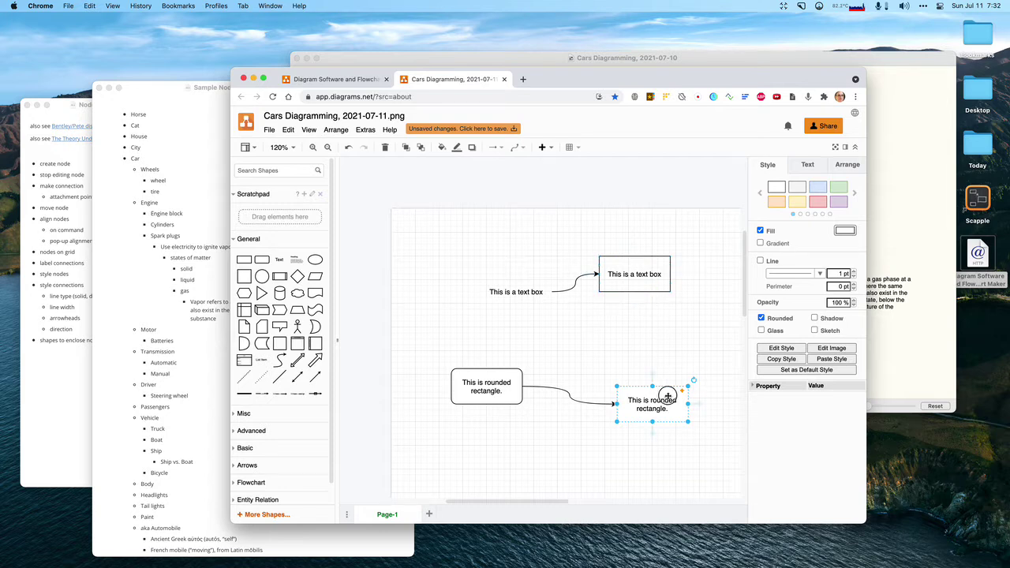
click(761, 231)
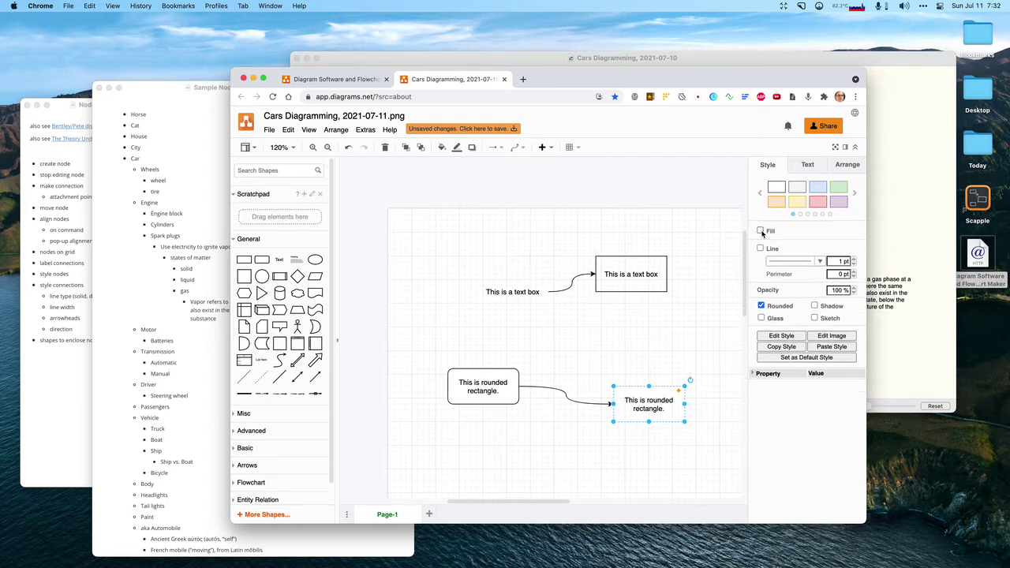
click(761, 231)
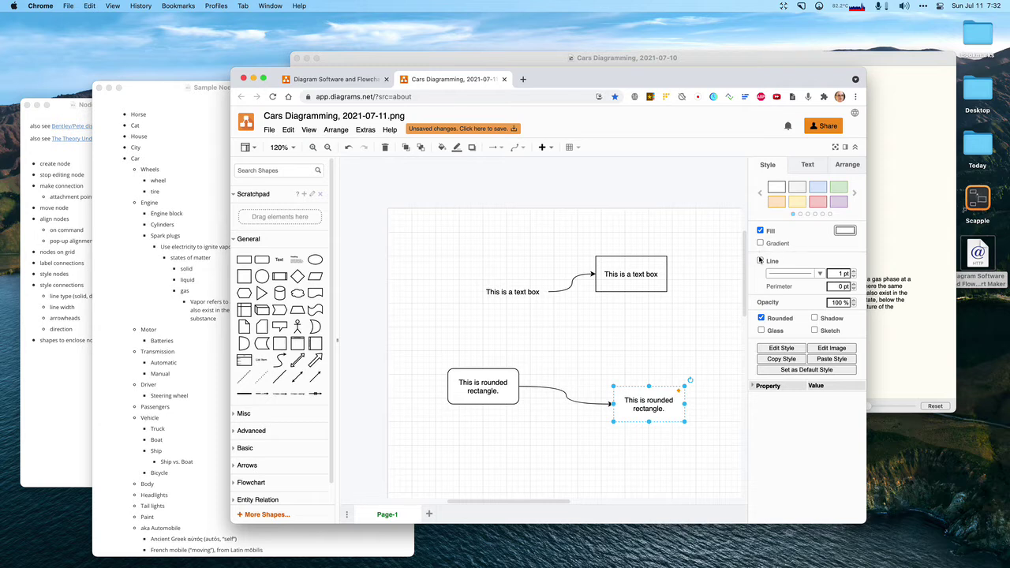
click(761, 260)
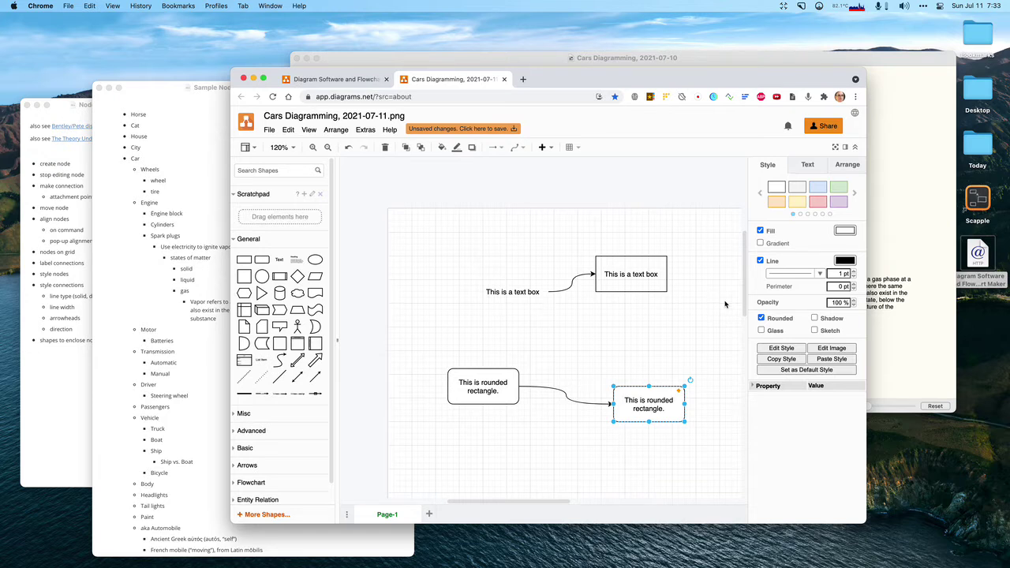
click(844, 168)
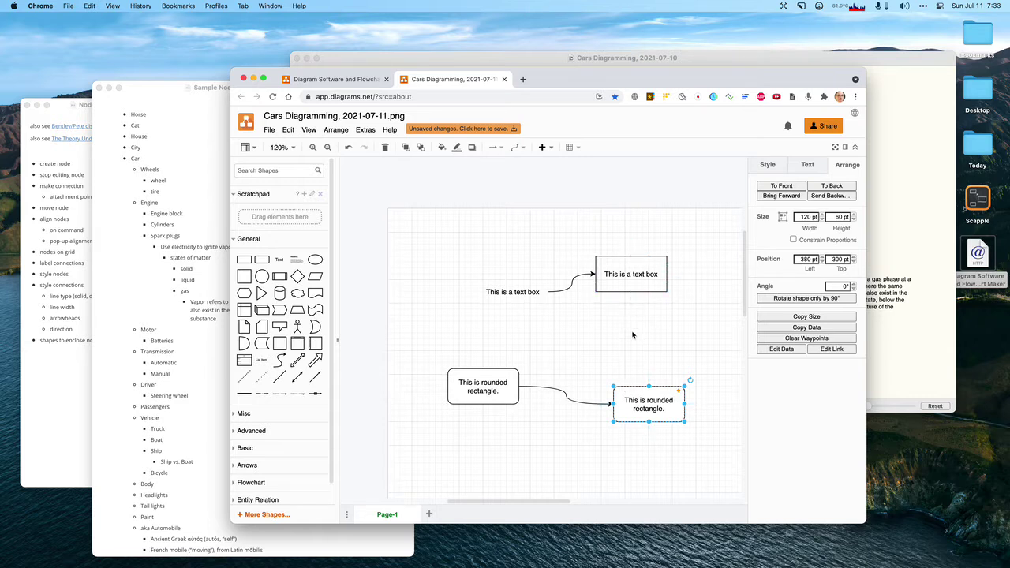
scroll(636, 334, left, 1)
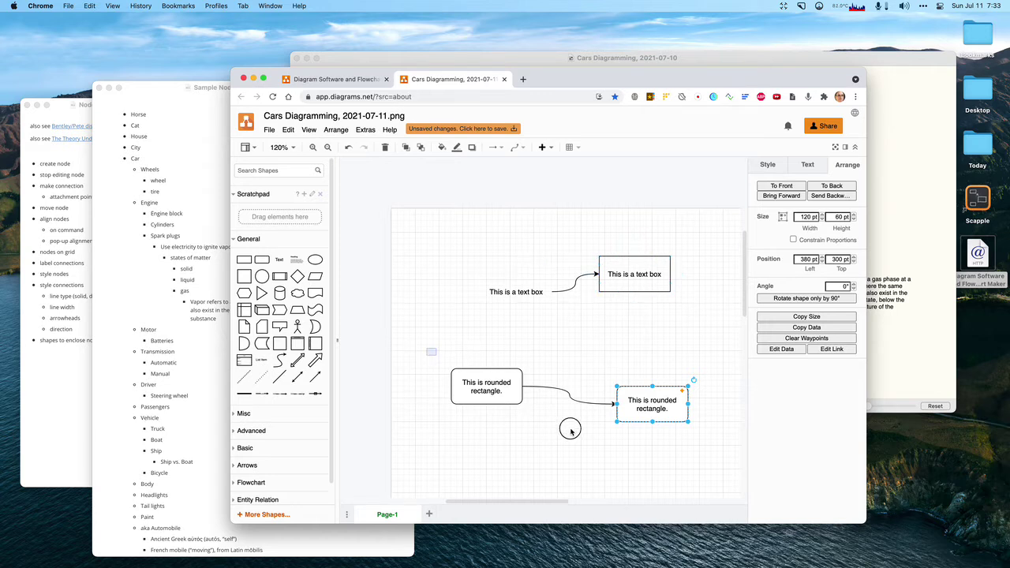
Delete both rounded rectangles, both text boxes and their connectors
drag(570, 430, 724, 442)
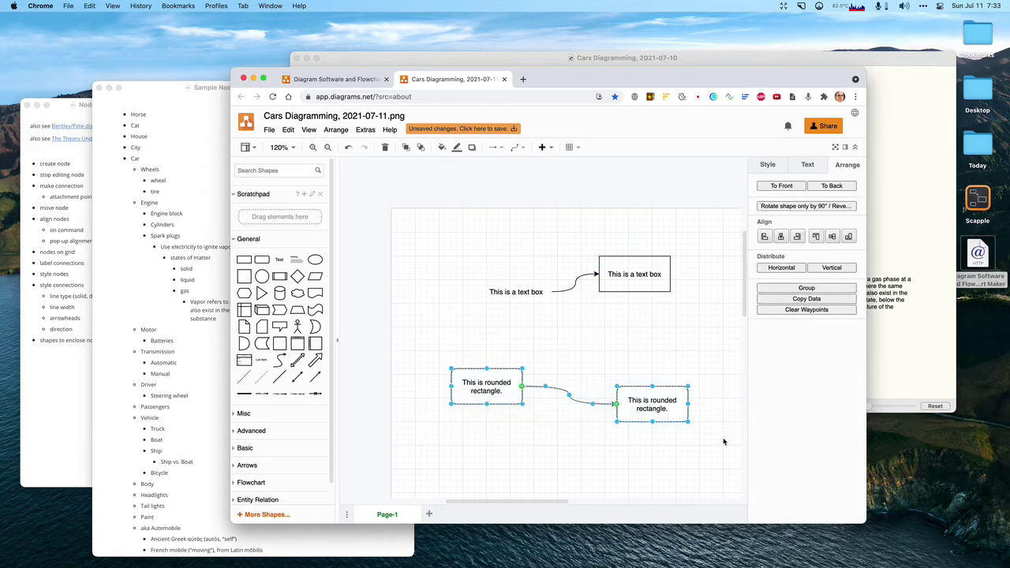
key(Delete)
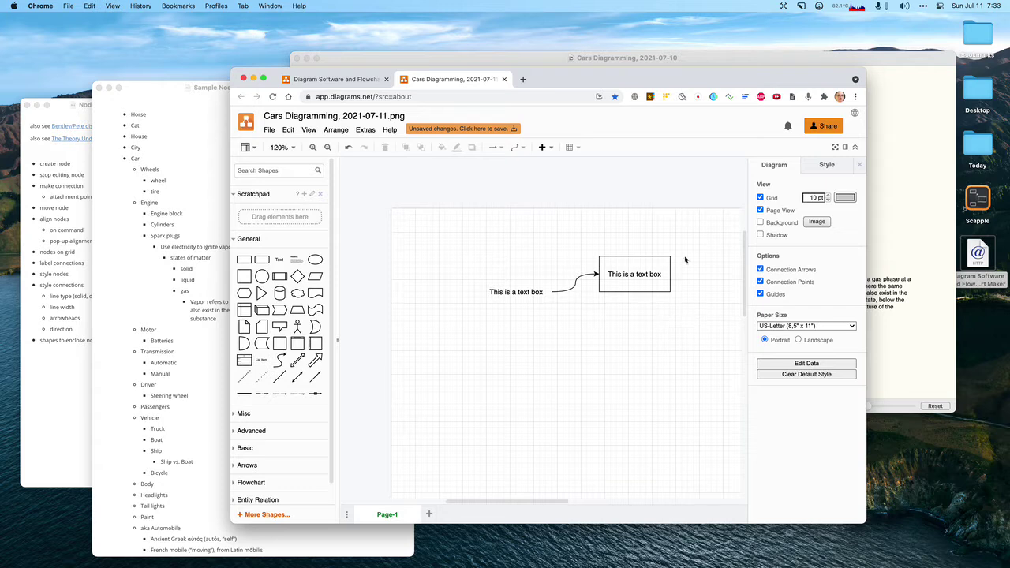
drag(692, 240, 459, 312)
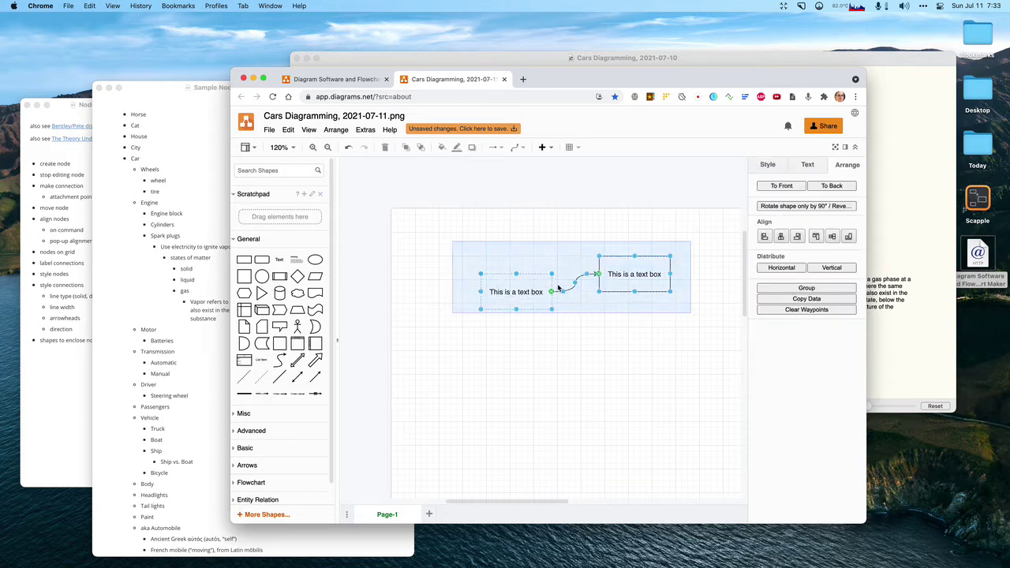
key(Delete)
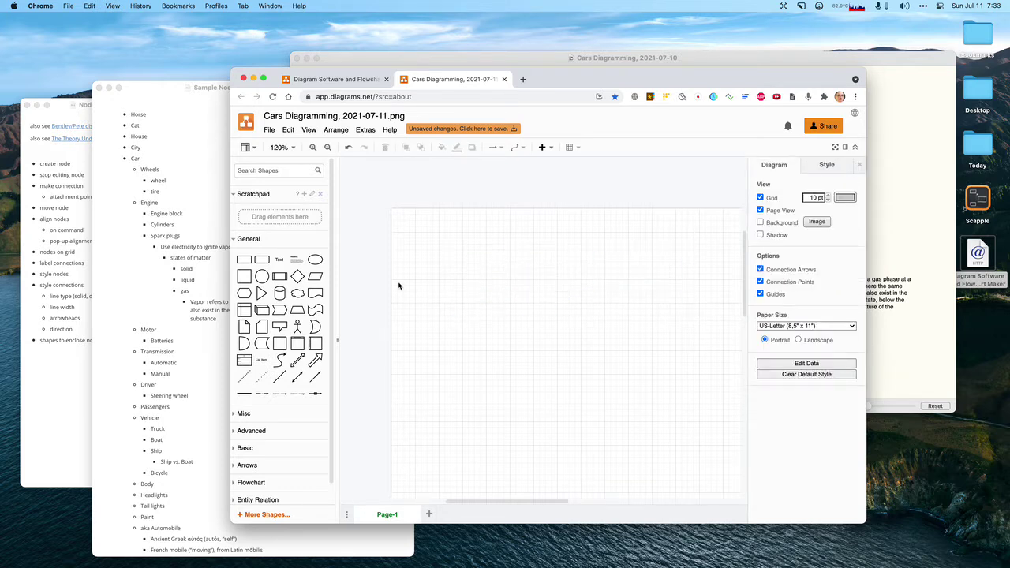
Insert two test Text shapes on the canvas using the quick shape picker
click(280, 261)
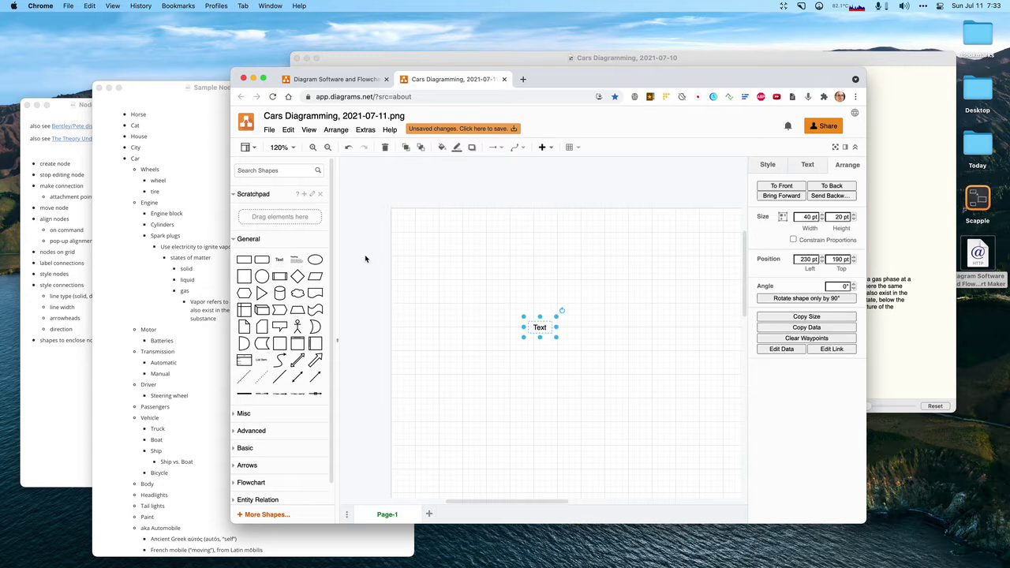
right_click(280, 262)
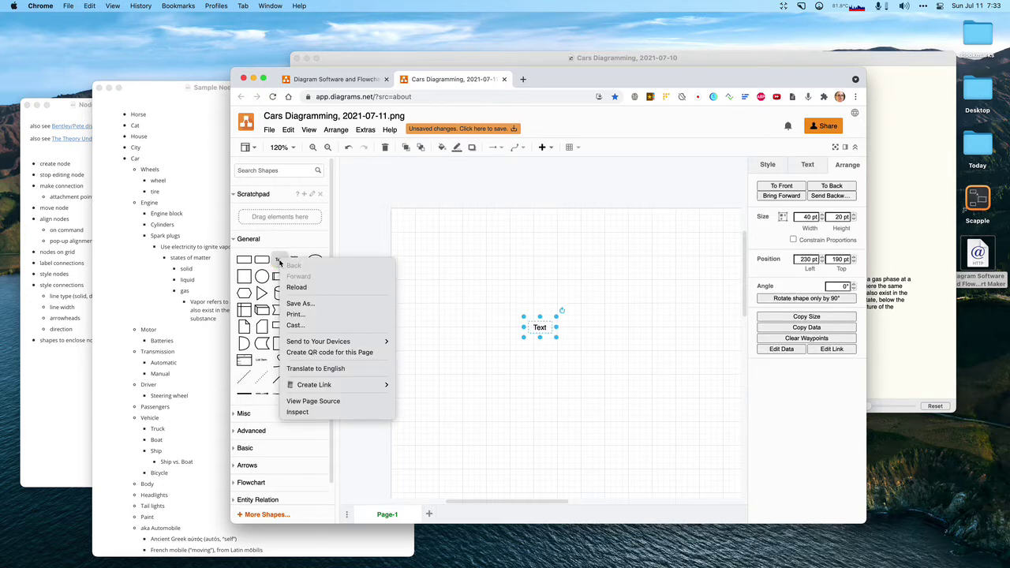
click(377, 228)
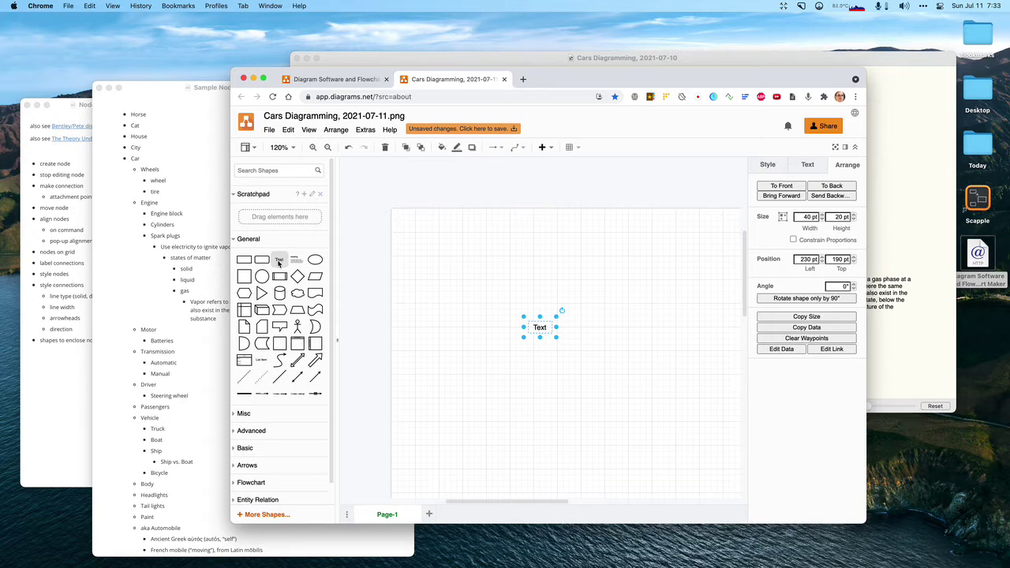
click(503, 262)
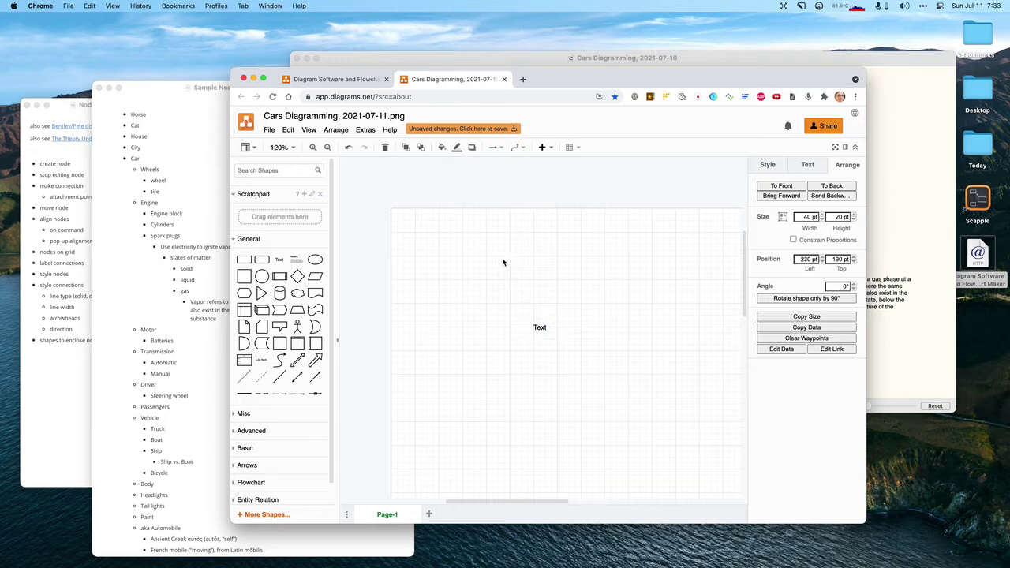
double_click(502, 263)
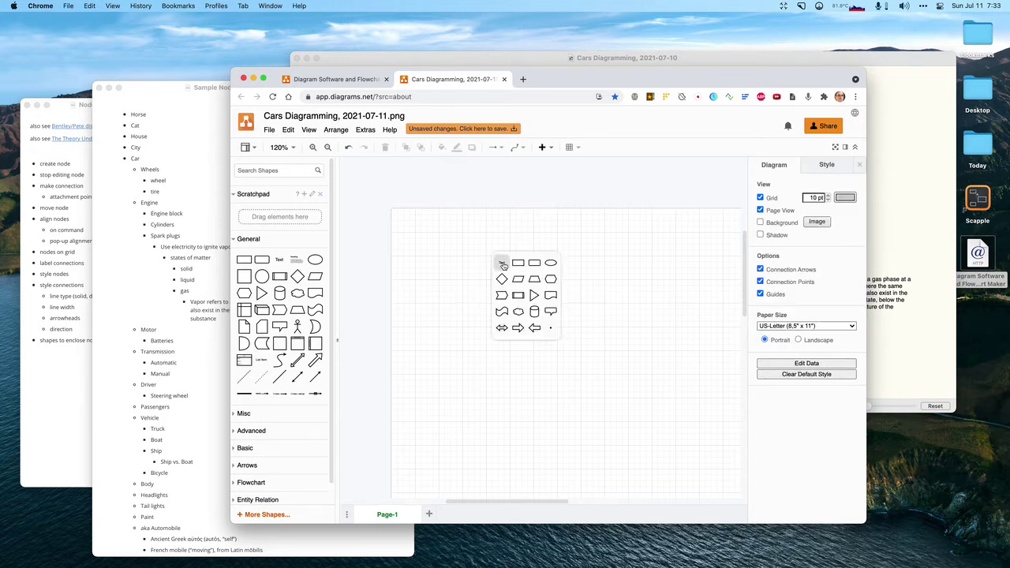
click(503, 264)
click(597, 279)
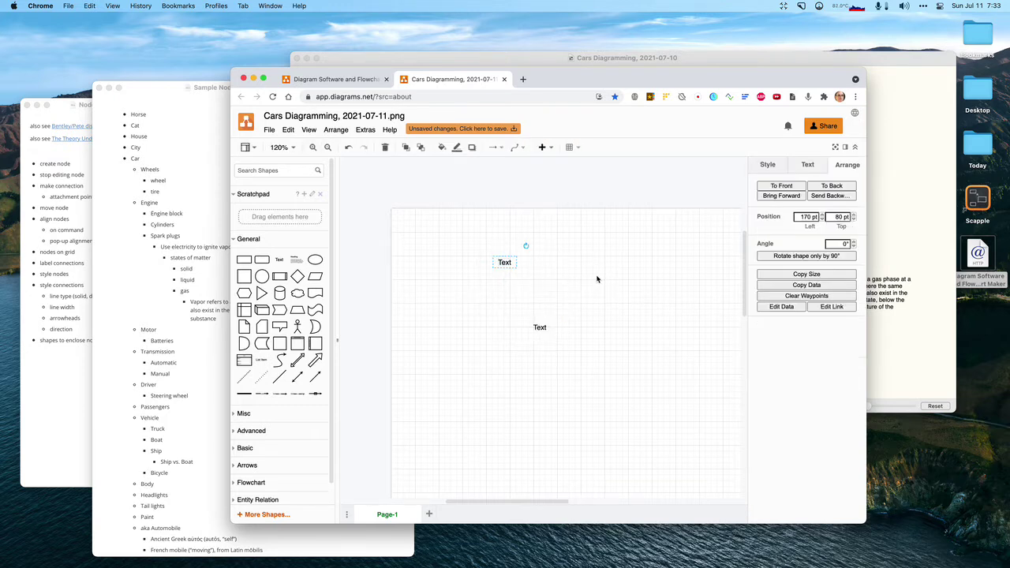
double_click(597, 278)
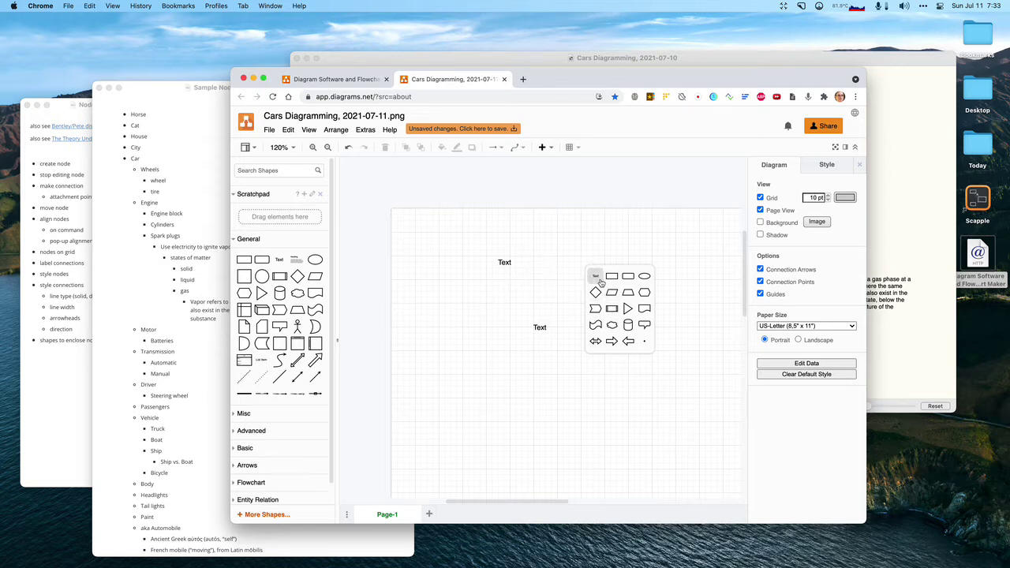
click(561, 313)
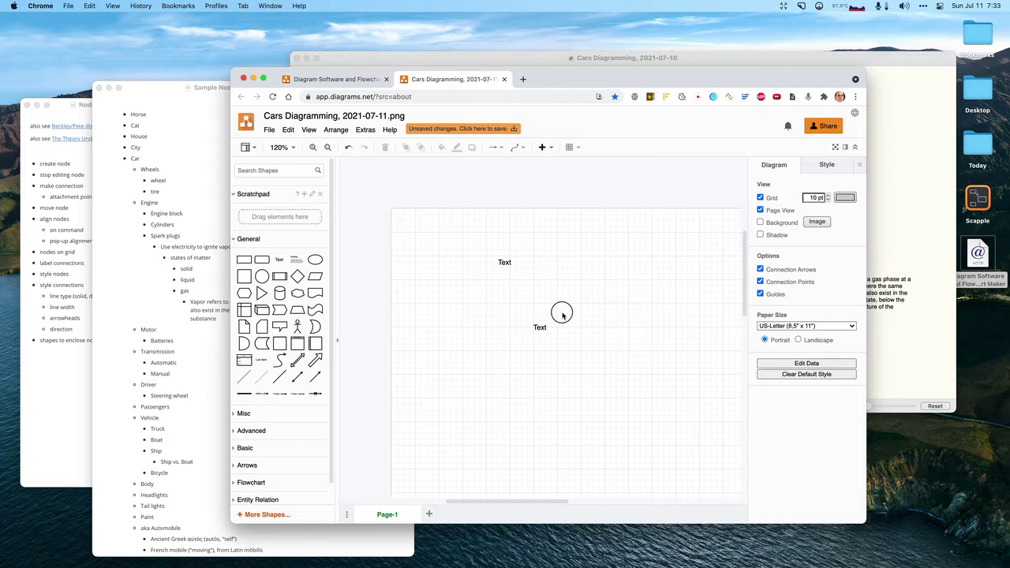
click(537, 312)
drag(599, 368, 488, 254)
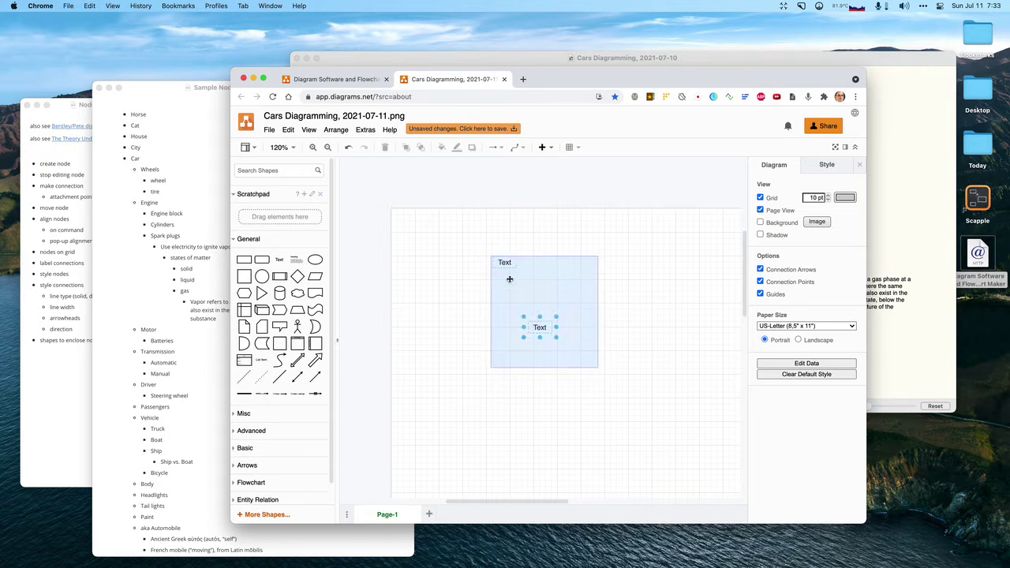
click(411, 319)
Add a test rounded rectangle and triangle, then delete them along with both Text labels
click(262, 259)
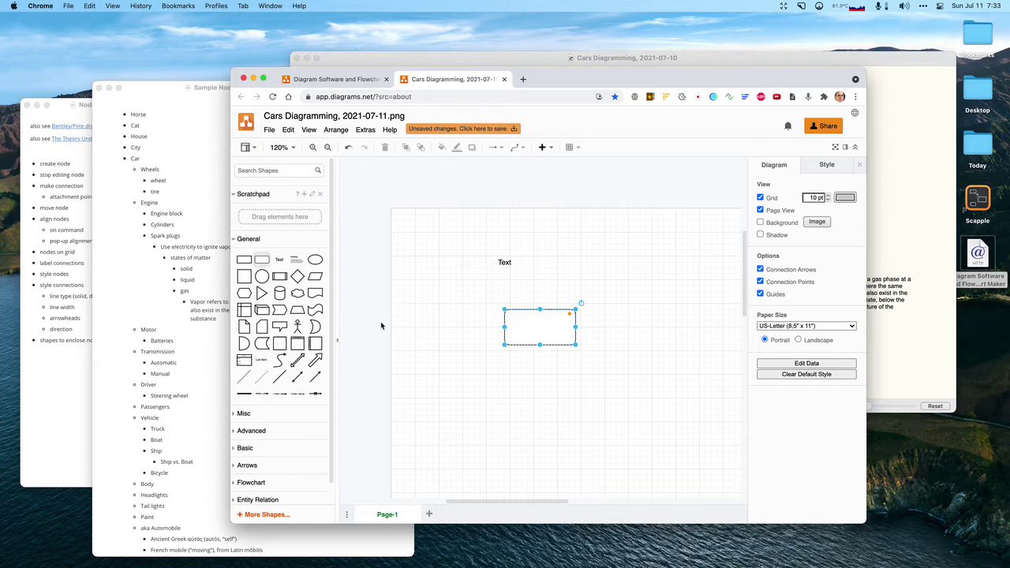
click(262, 293)
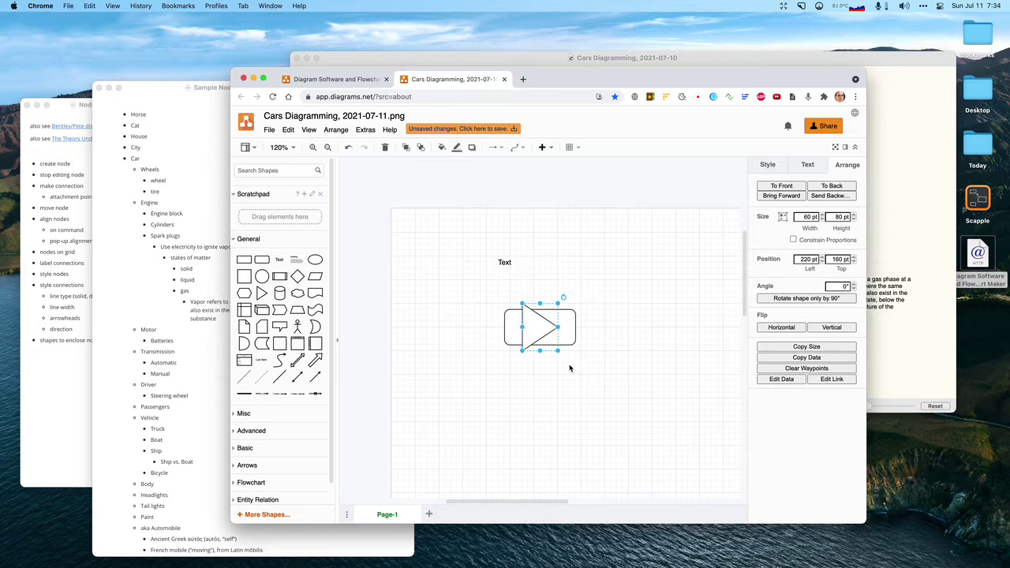
key(Delete)
click(547, 335)
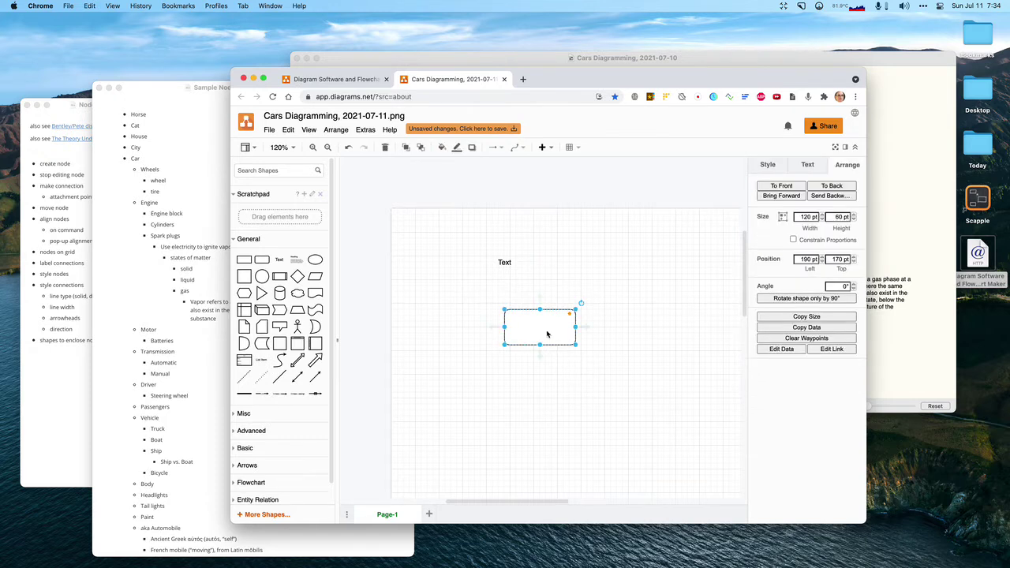
drag(585, 347, 478, 250)
key(Delete)
key(Delete)
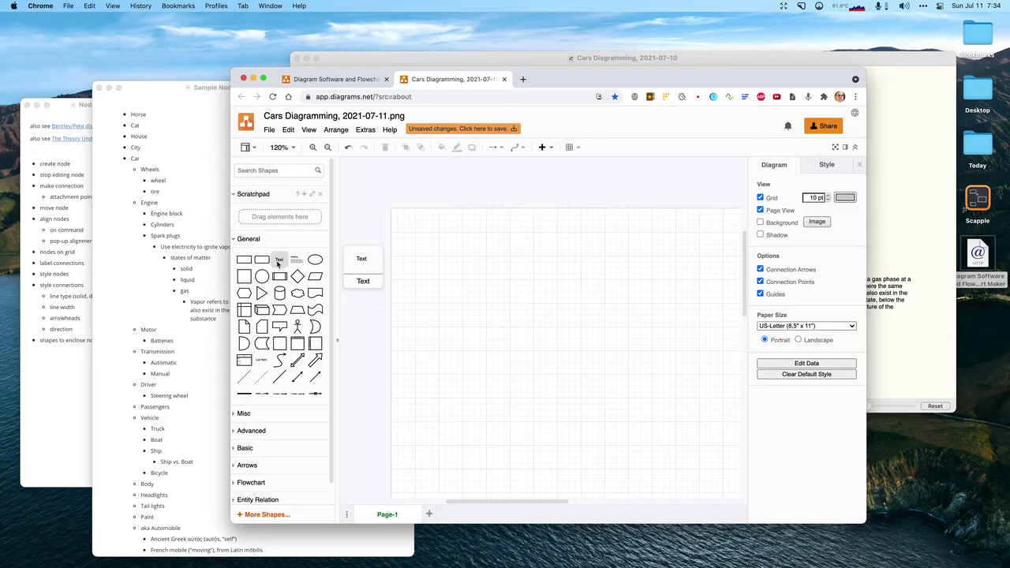
drag(316, 261, 464, 275)
drag(280, 277, 471, 336)
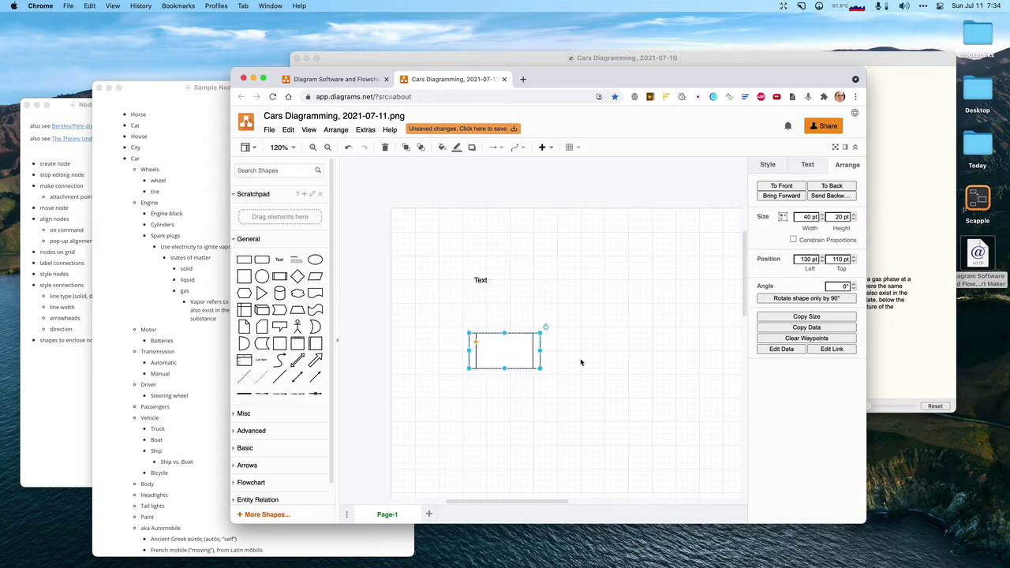
drag(584, 403, 424, 254)
right_click(519, 352)
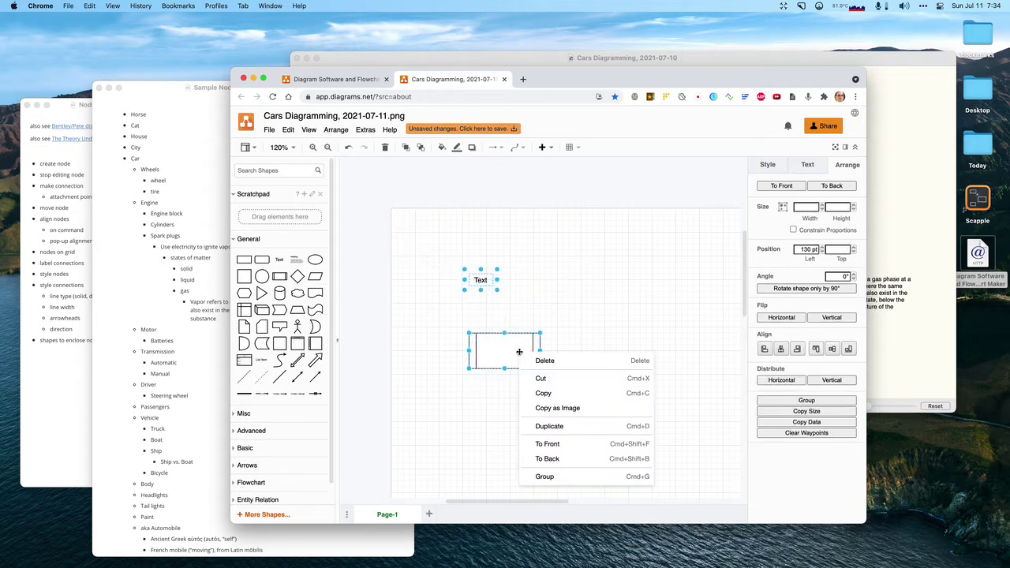
click(543, 360)
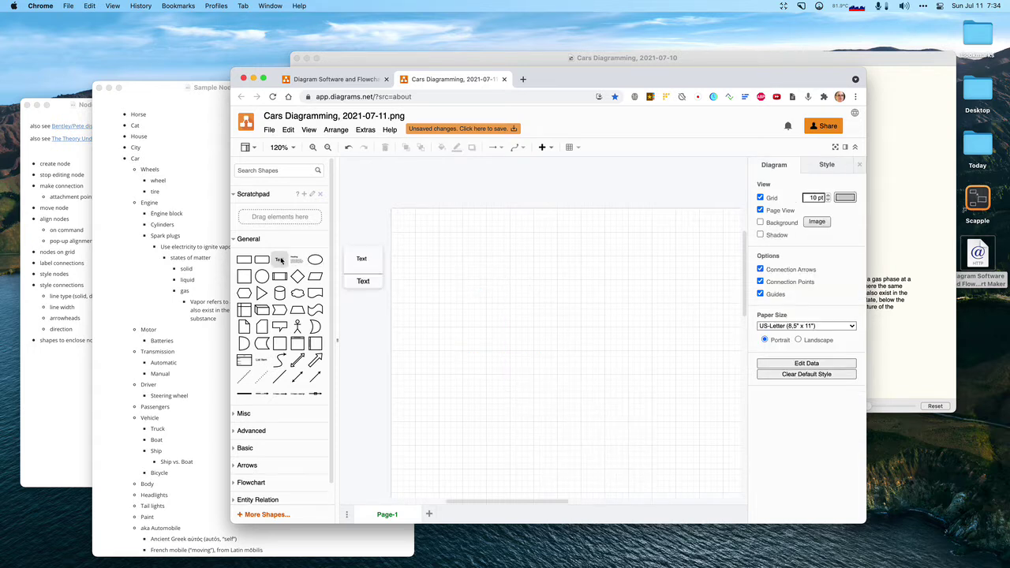
drag(282, 261, 485, 281)
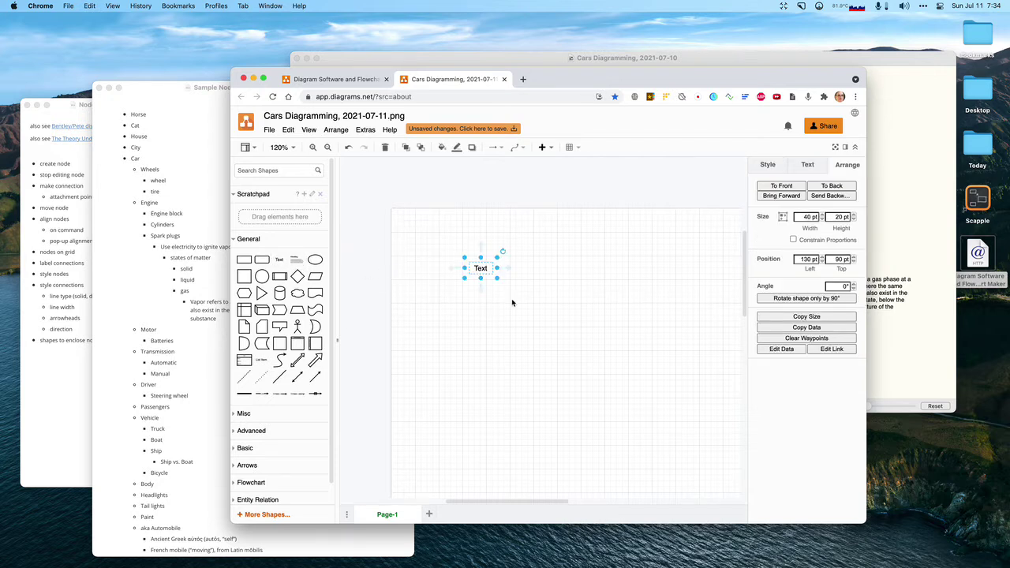
double_click(482, 270)
click(481, 269)
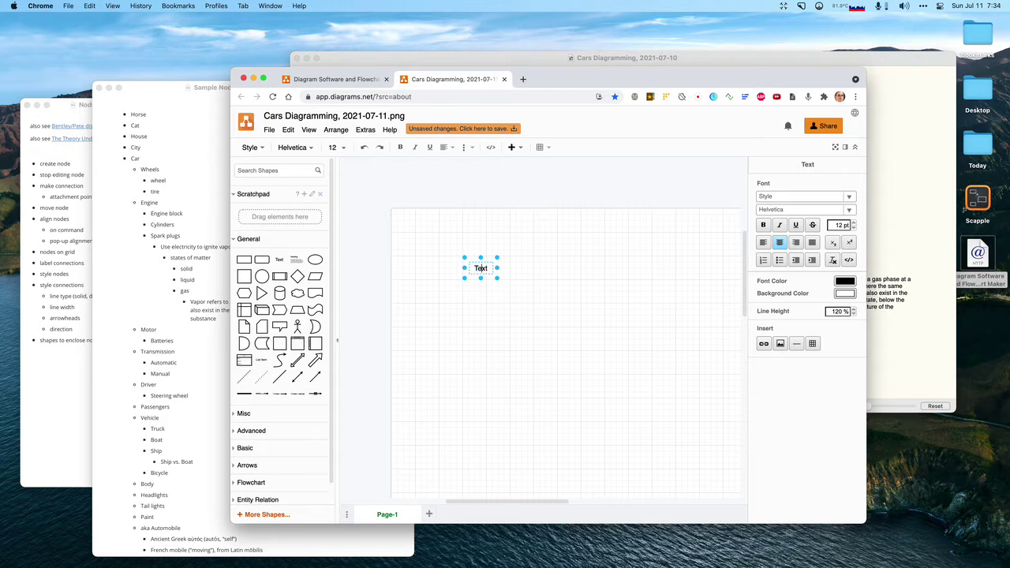
key(BackSpace)
key(BackSpace)
text(First box)
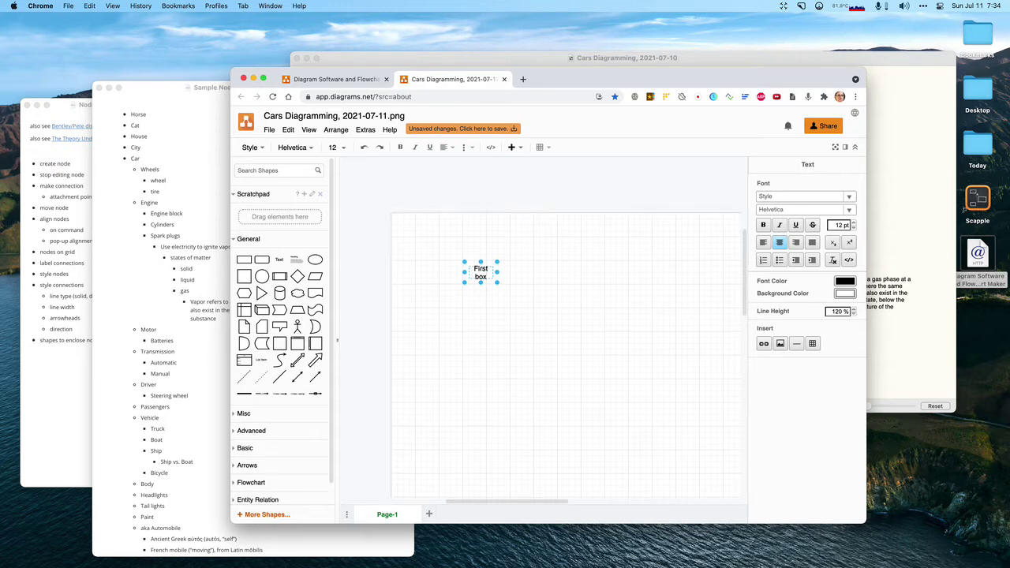
key(Escape)
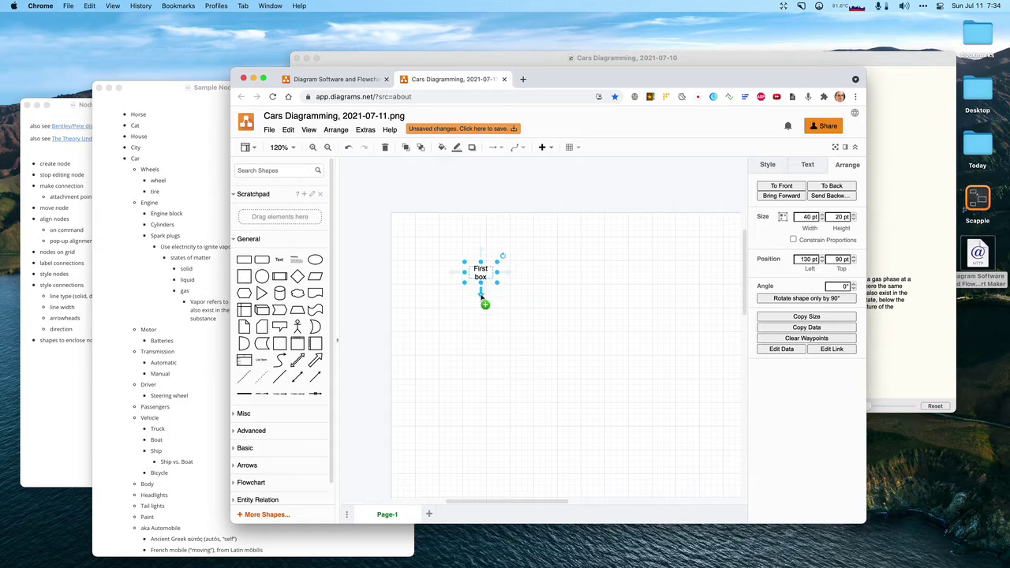
click(481, 295)
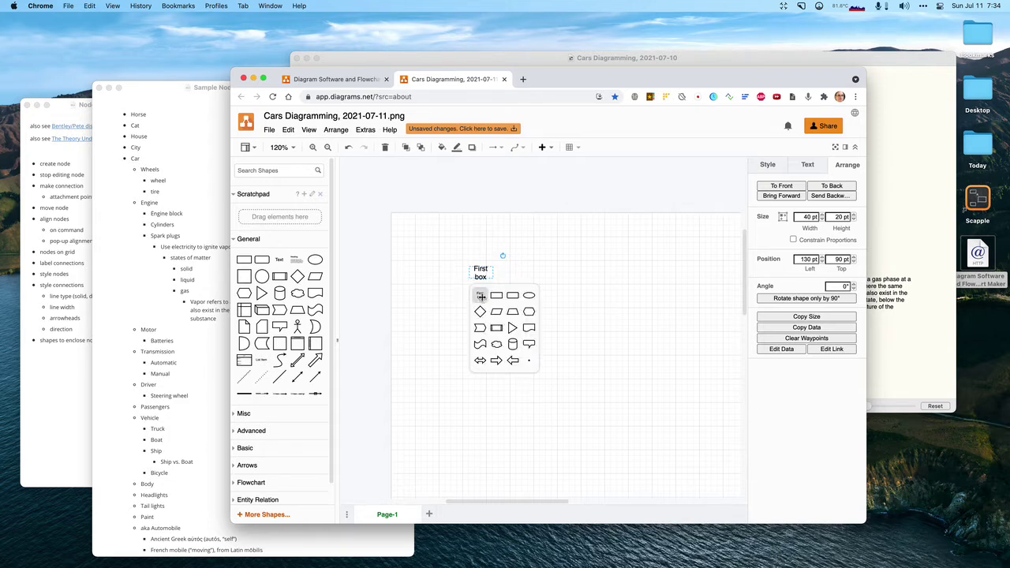
click(481, 296)
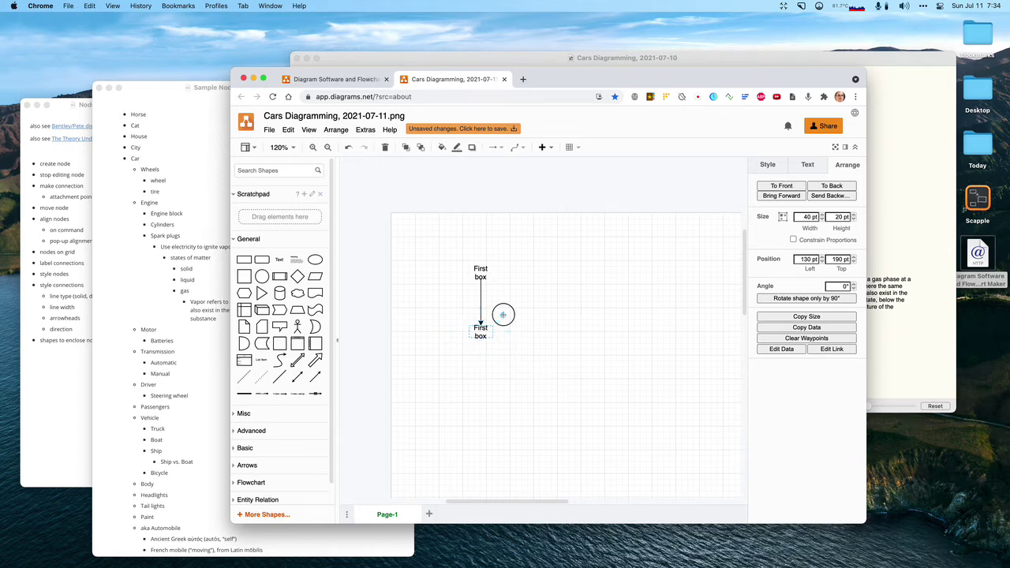
mouse_move(503, 314)
mouse_down()
mouse_move(504, 332)
mouse_move(489, 304)
mouse_up()
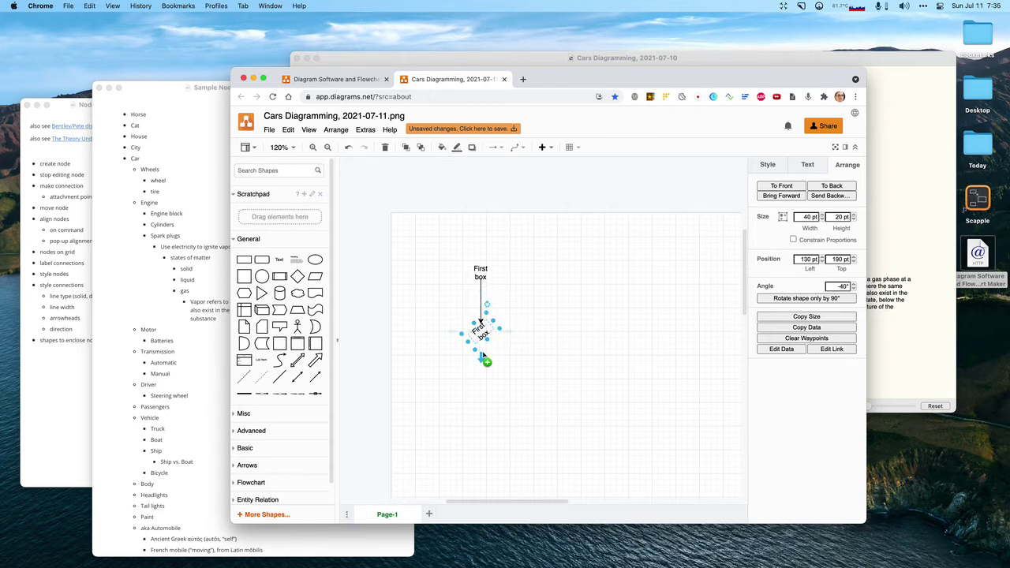
drag(460, 248, 539, 385)
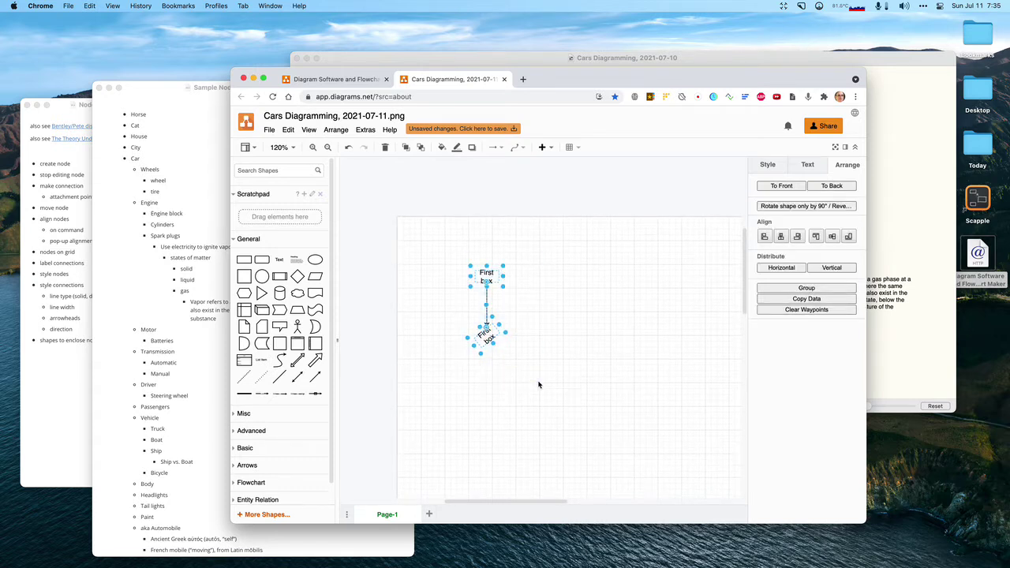
key(Delete)
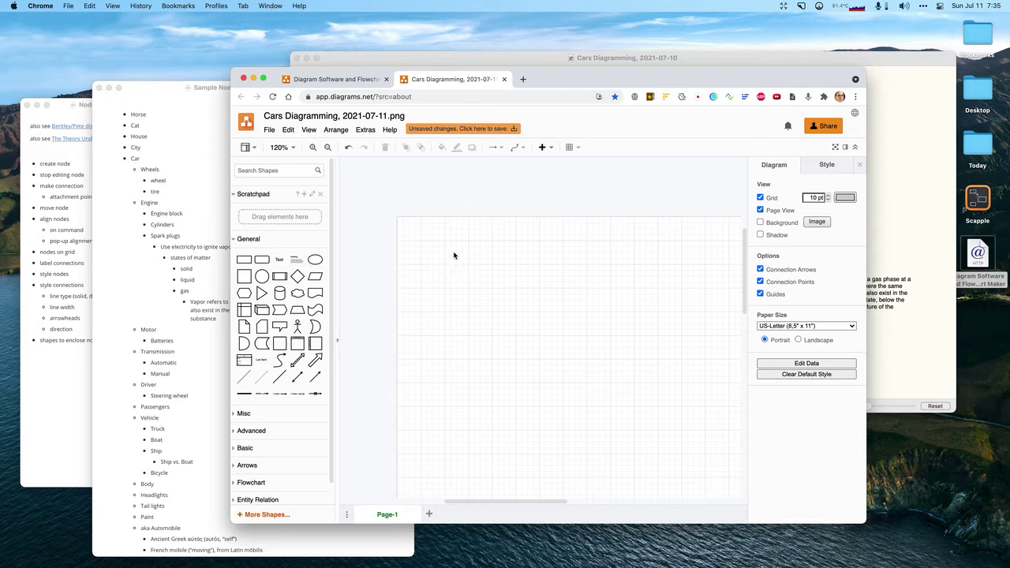
Add text nodes Horse, Cat and House in a column
double_click(454, 255)
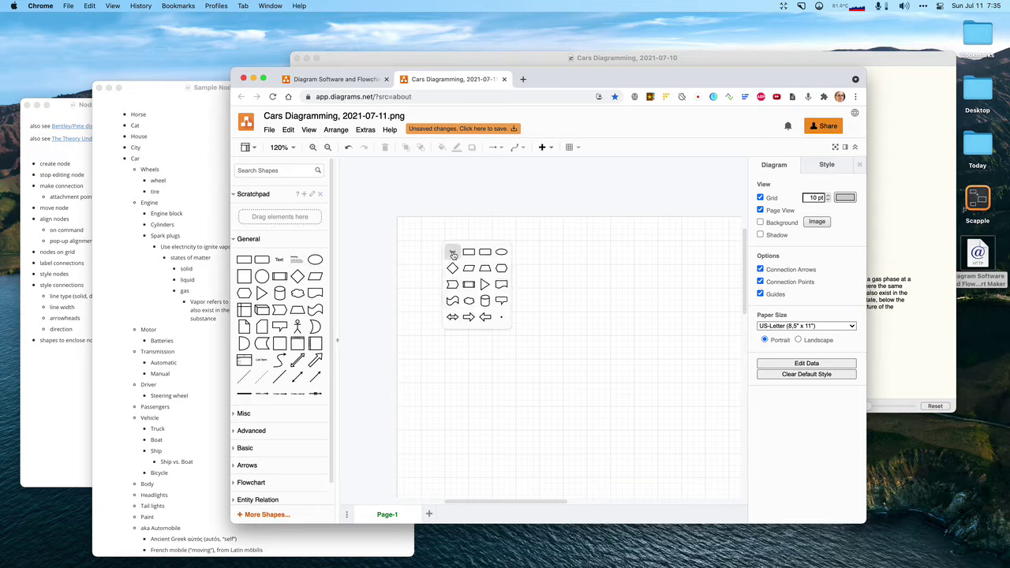
click(454, 253)
text(Hol)
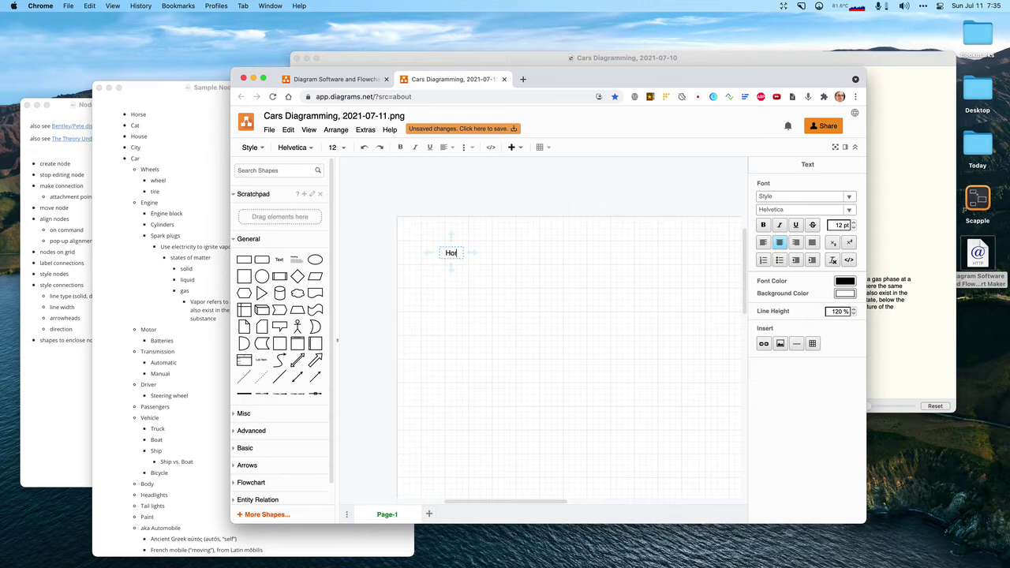
text(se)
double_click(443, 287)
click(444, 286)
text(Cat)
double_click(447, 307)
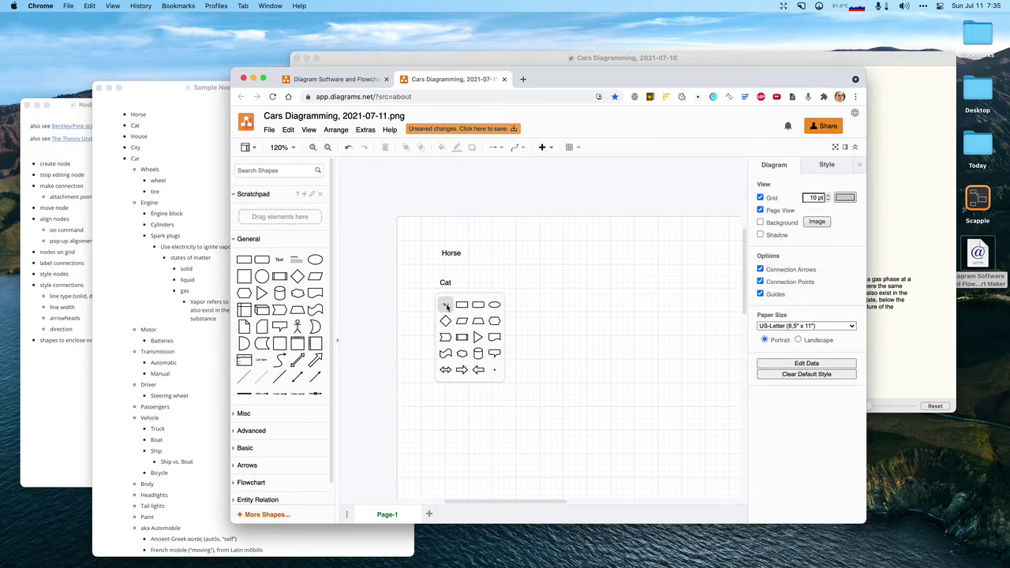
click(446, 305)
text(House)
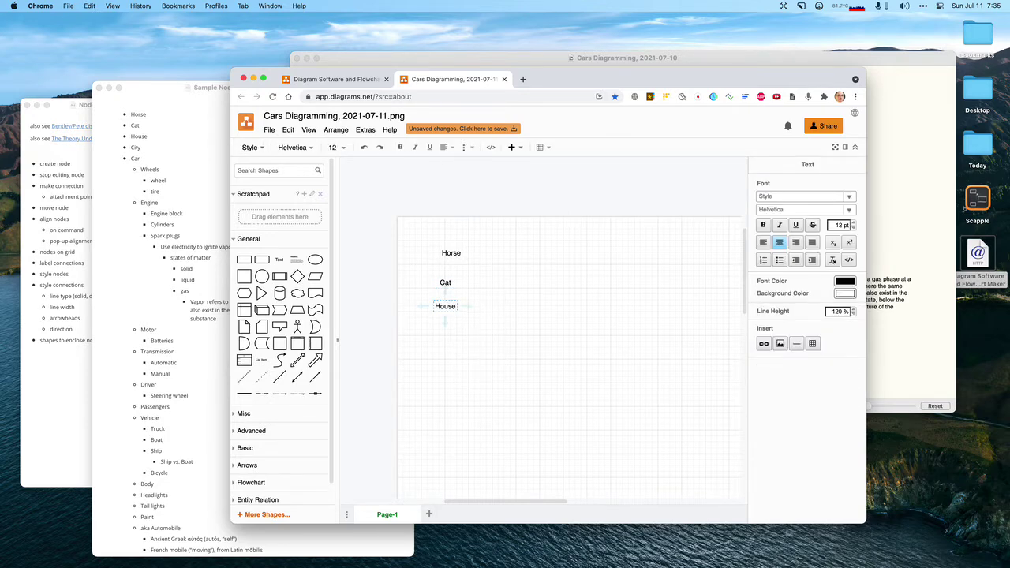
Add City and Car text nodes below House
double_click(450, 330)
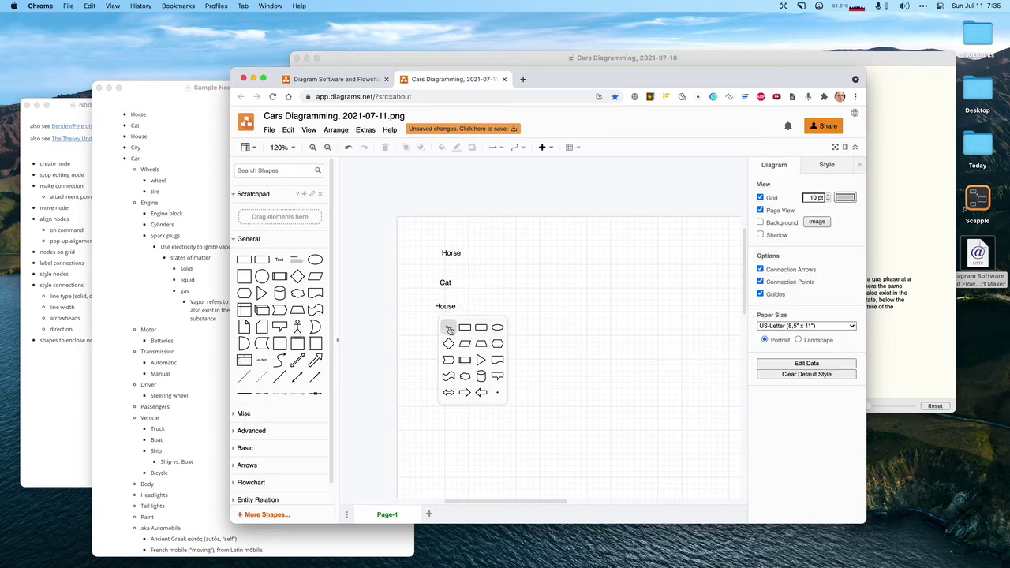
click(450, 330)
text(City)
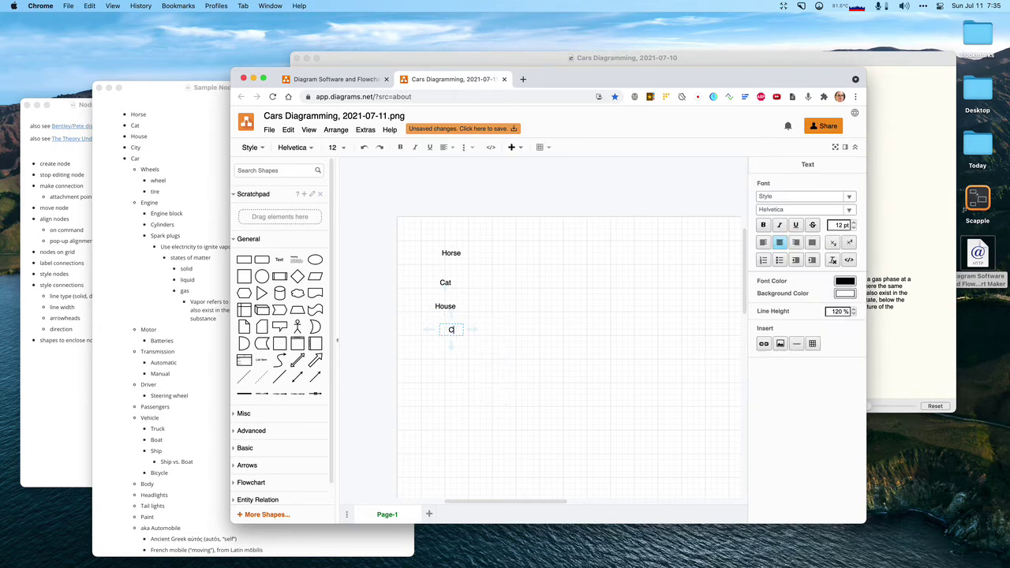
click(457, 355)
double_click(454, 354)
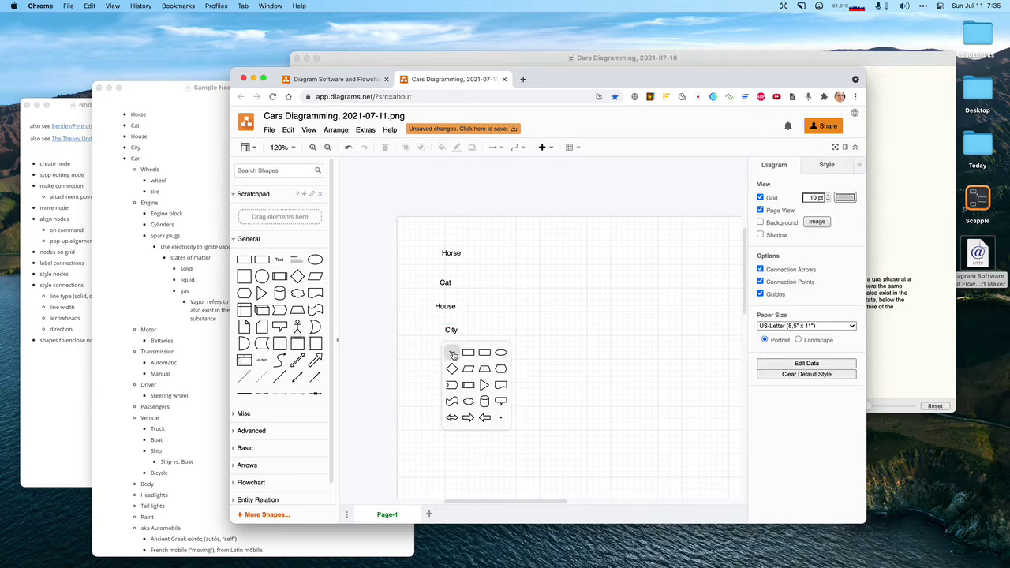
click(452, 352)
text(Cat)
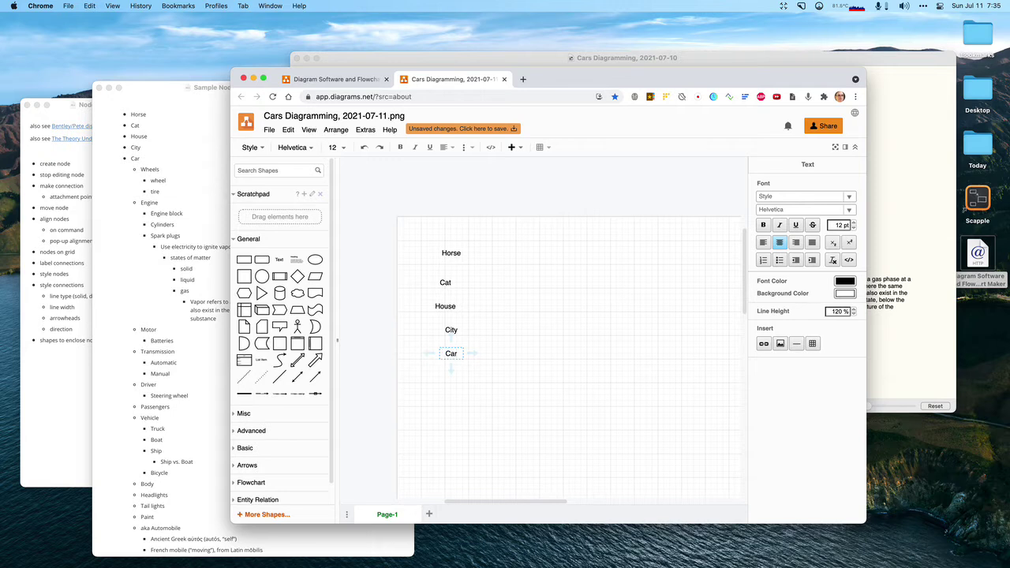
click(490, 371)
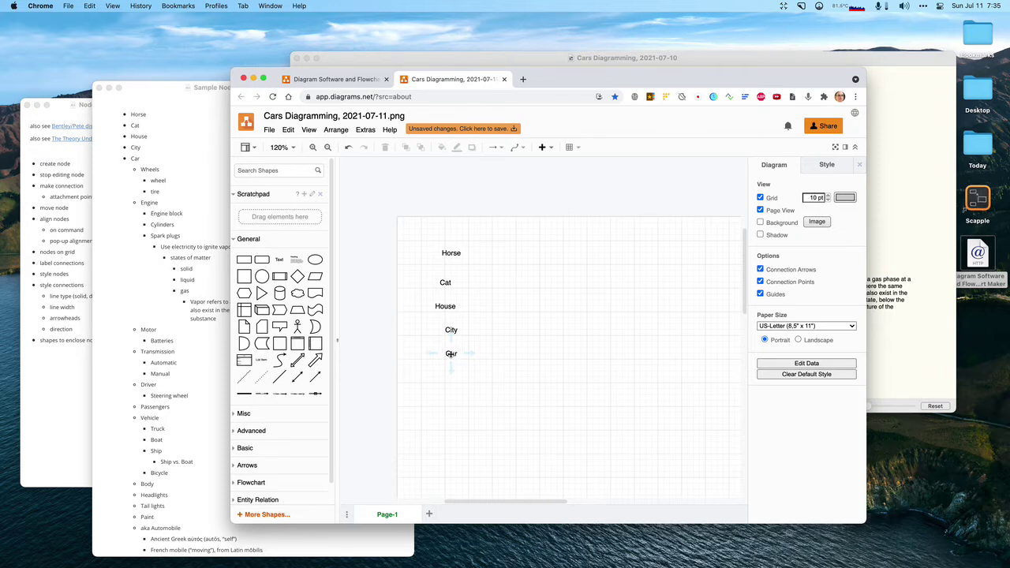
Shift Car to the right and add a Wheels text node above it
drag(450, 354, 572, 347)
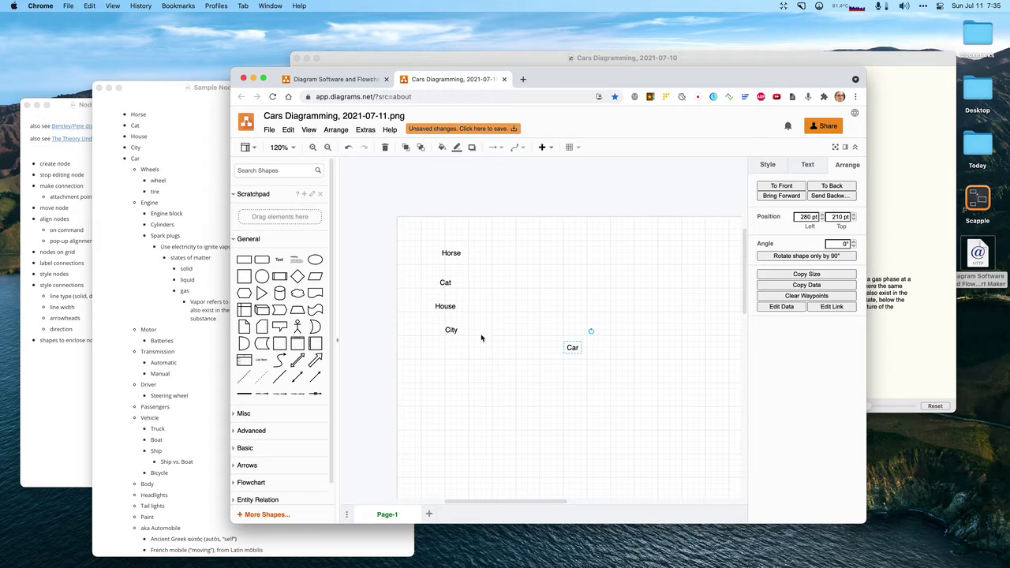
double_click(611, 306)
click(610, 304)
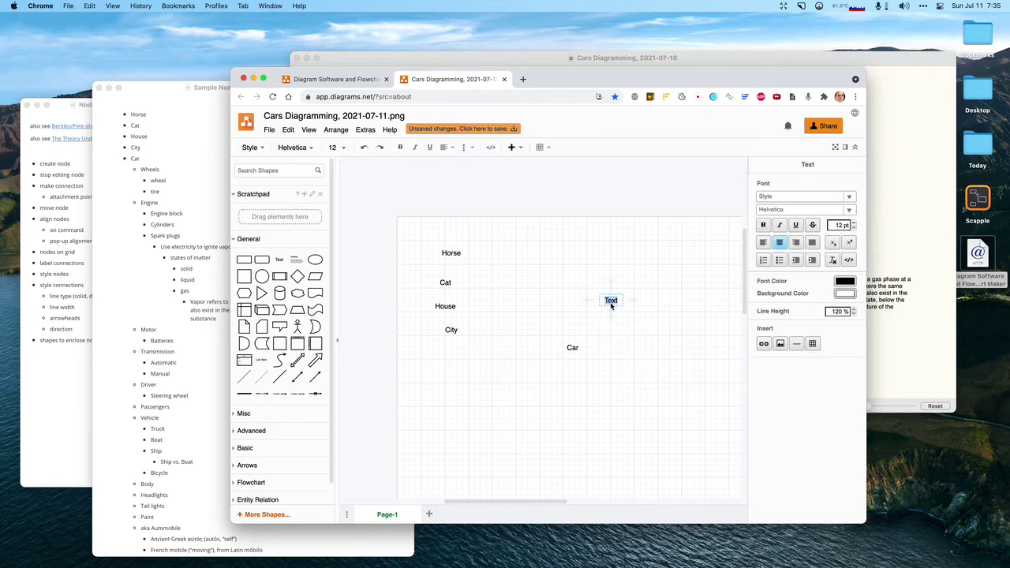
text(Wheels)
Add a wheel text node above Wheels
click(636, 309)
double_click(633, 277)
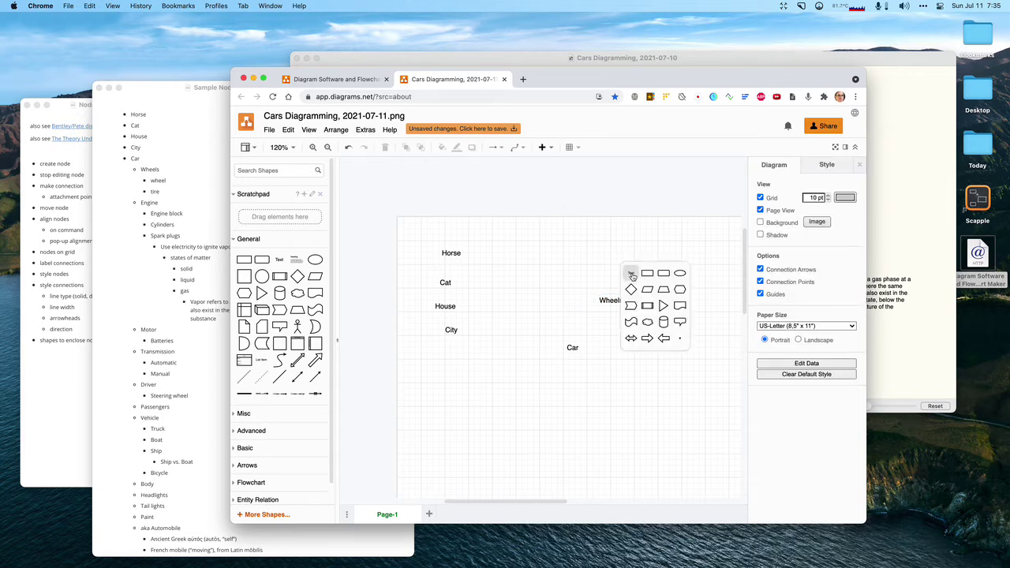
click(645, 273)
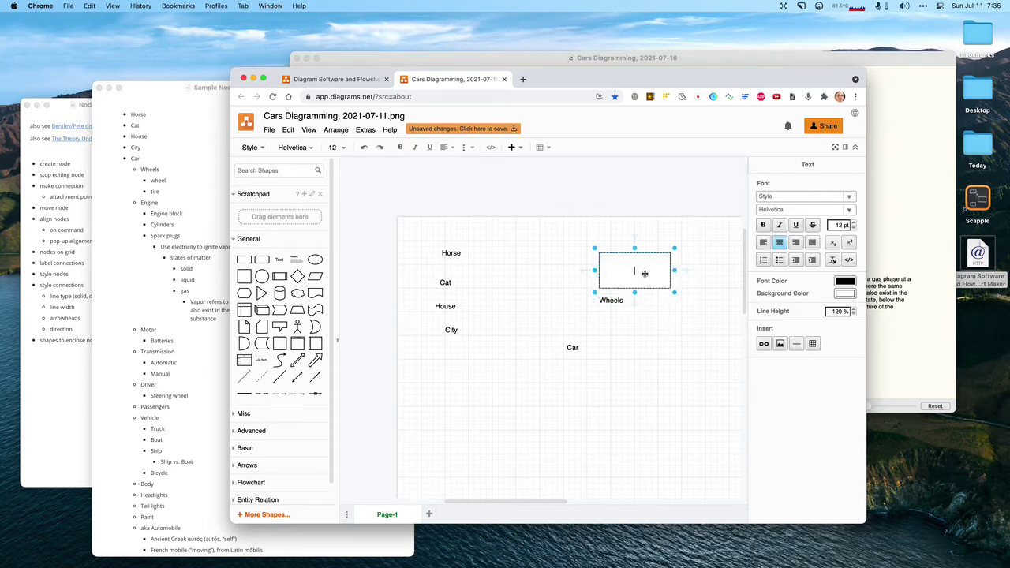
key(ctrl+z)
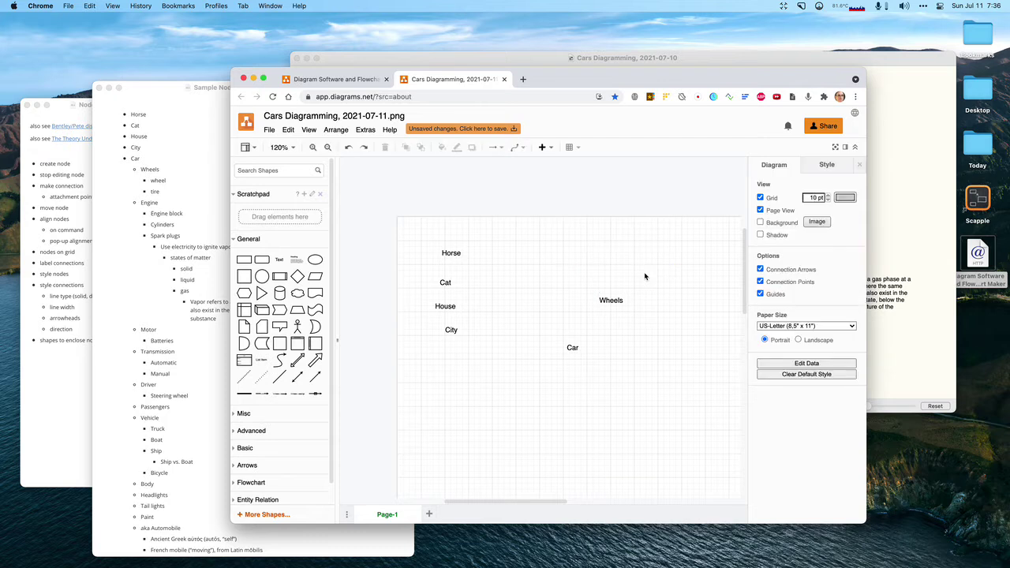
double_click(640, 279)
click(639, 278)
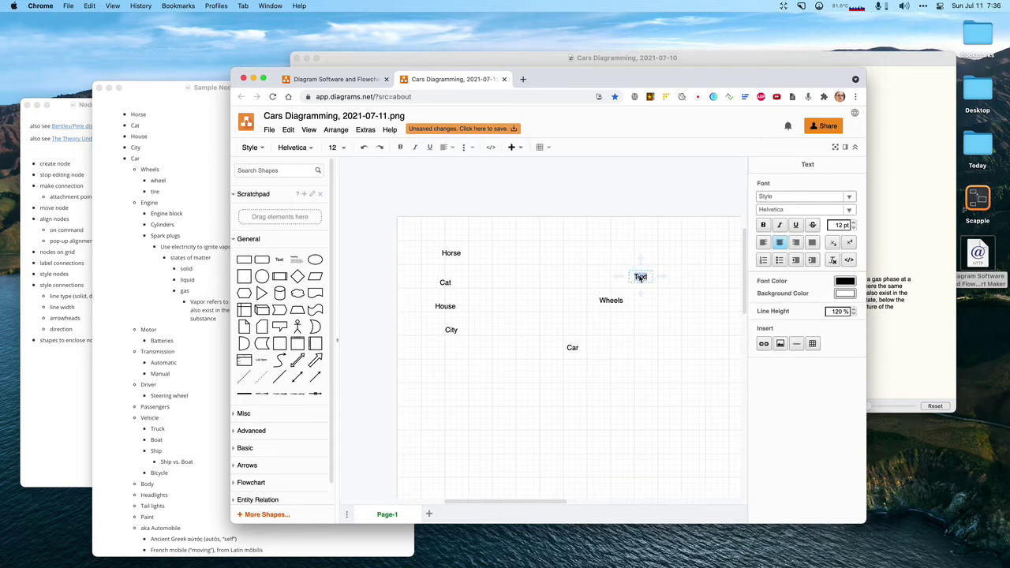
text(wheel)
click(648, 304)
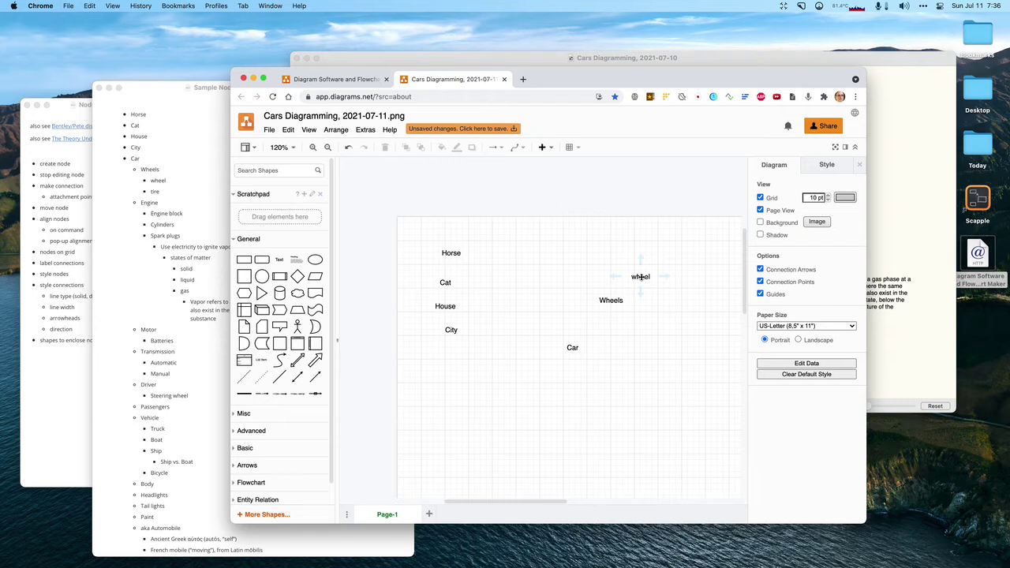
Duplicate wheel to its lower right and rename the copy tire
click(641, 277)
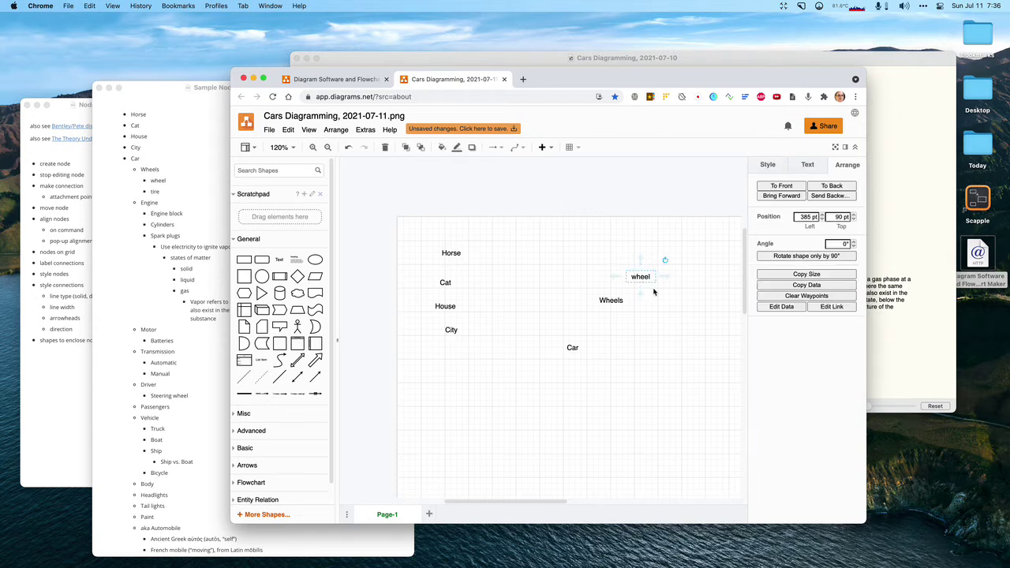
drag(641, 278, 653, 301)
double_click(655, 302)
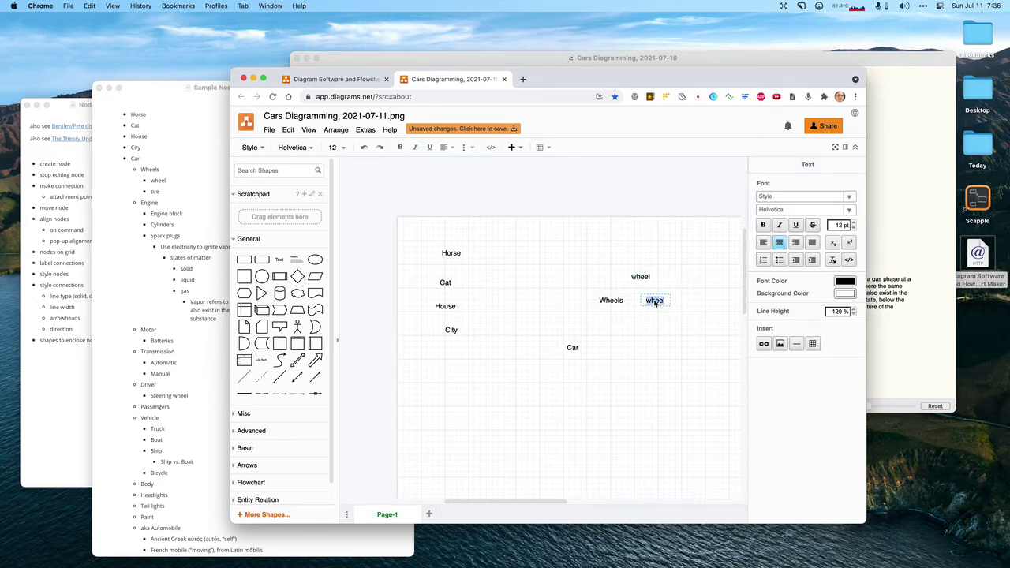
text(tire)
click(643, 327)
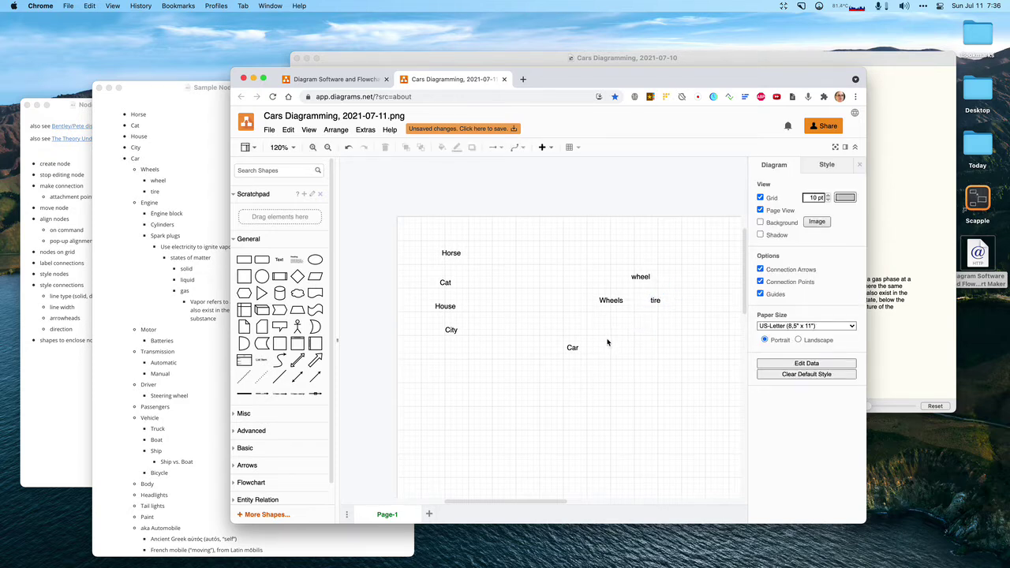
Add Engine and Motor text nodes right of Car, nudging Motor slightly right
double_click(608, 342)
click(609, 339)
text(E)
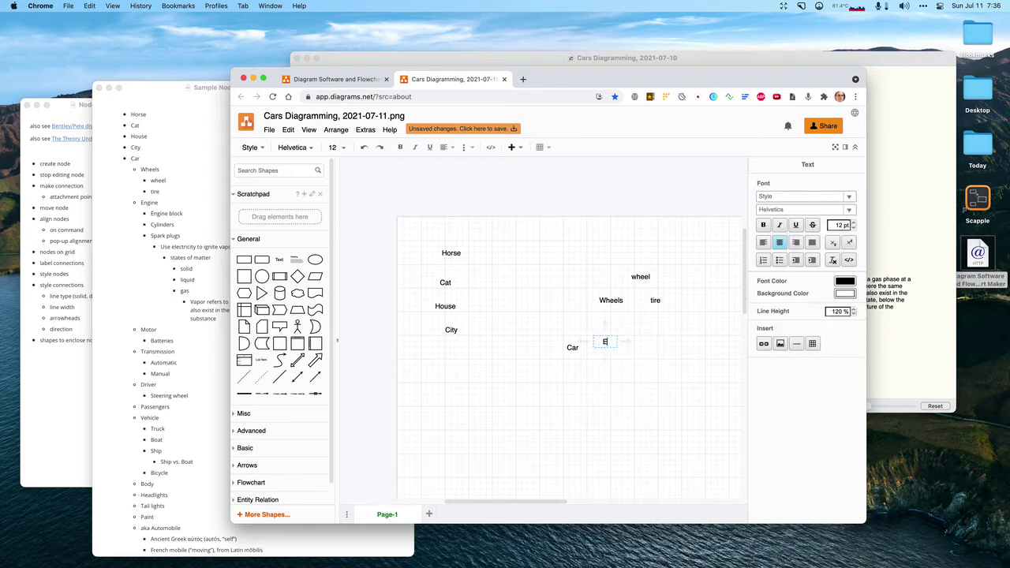
text(ngine)
click(604, 376)
double_click(606, 379)
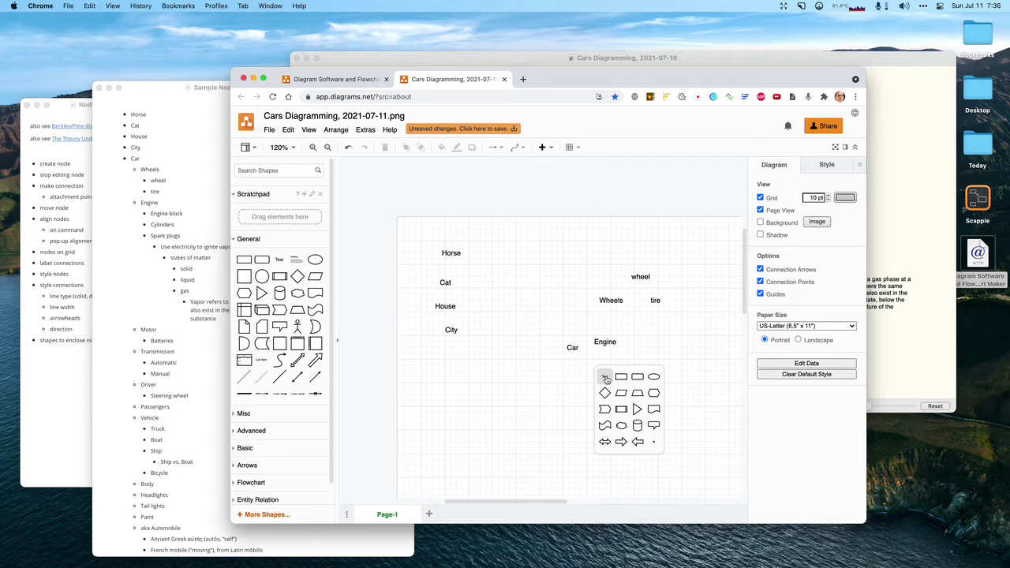
click(605, 378)
text(Motor)
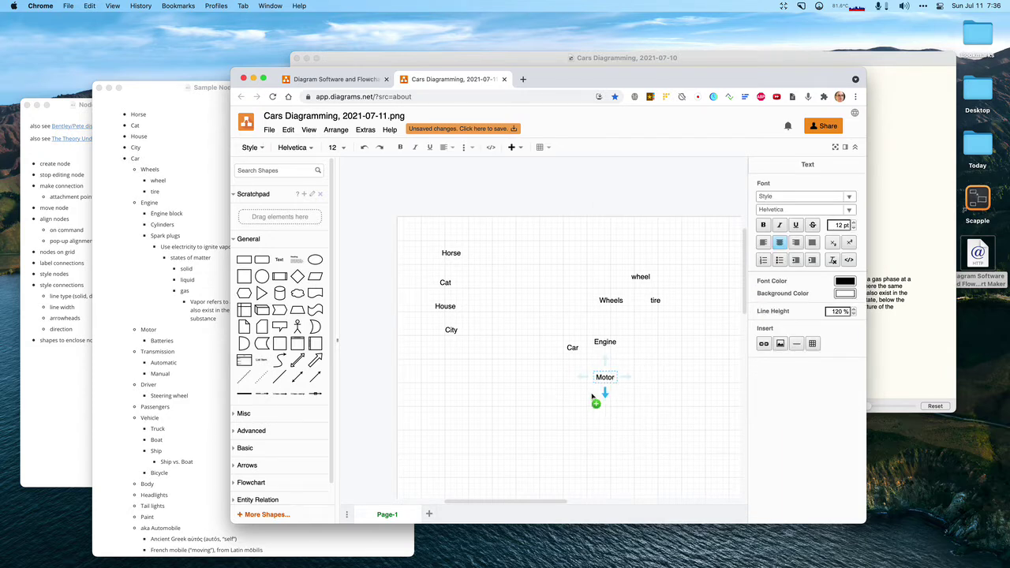
key(Escape)
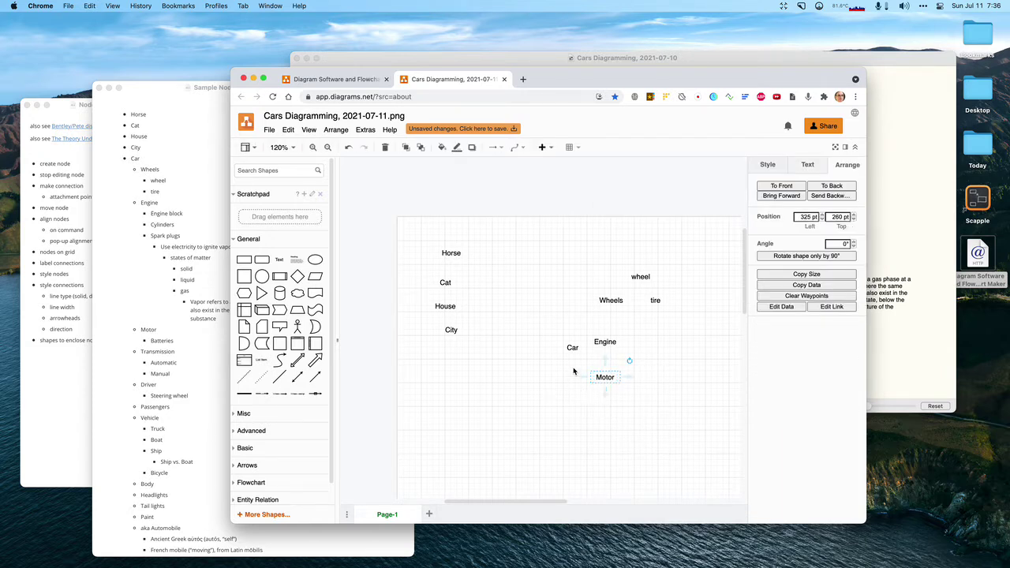
mouse_move(605, 390)
drag(612, 374, 618, 347)
click(616, 301)
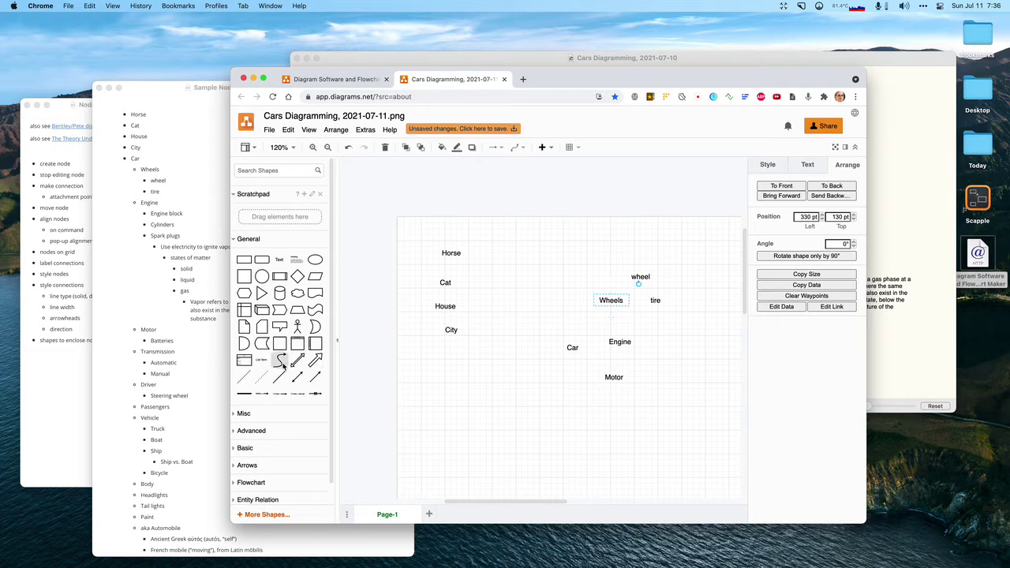
Try a curved connector between Wheels and wheel, then delete it
click(282, 364)
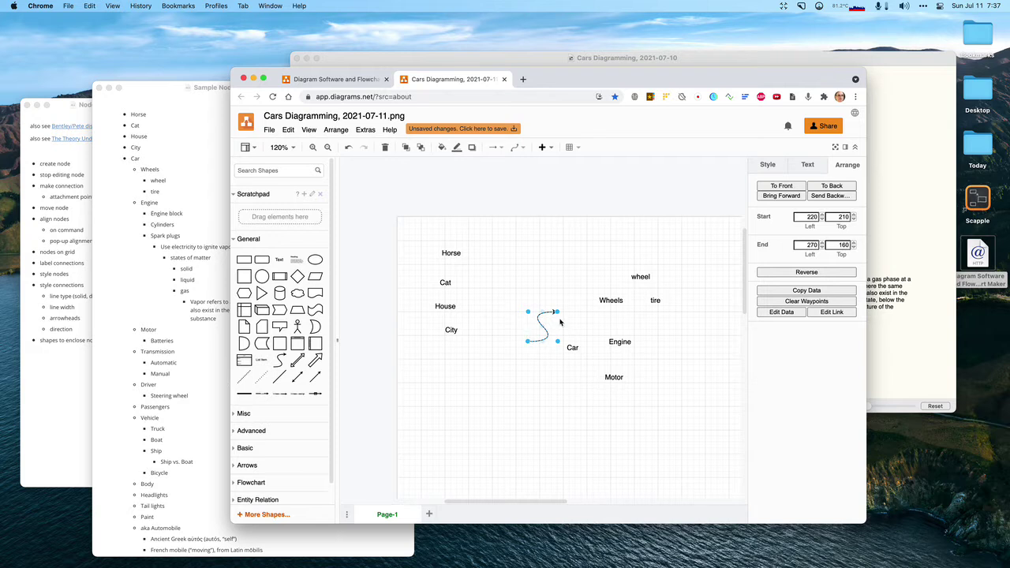
drag(556, 313, 639, 277)
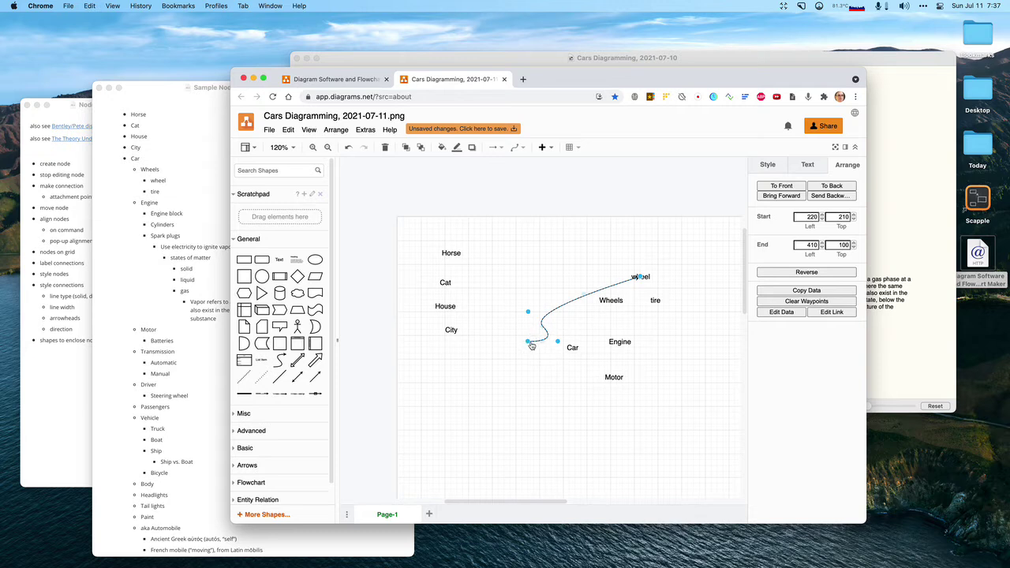
drag(531, 345, 611, 303)
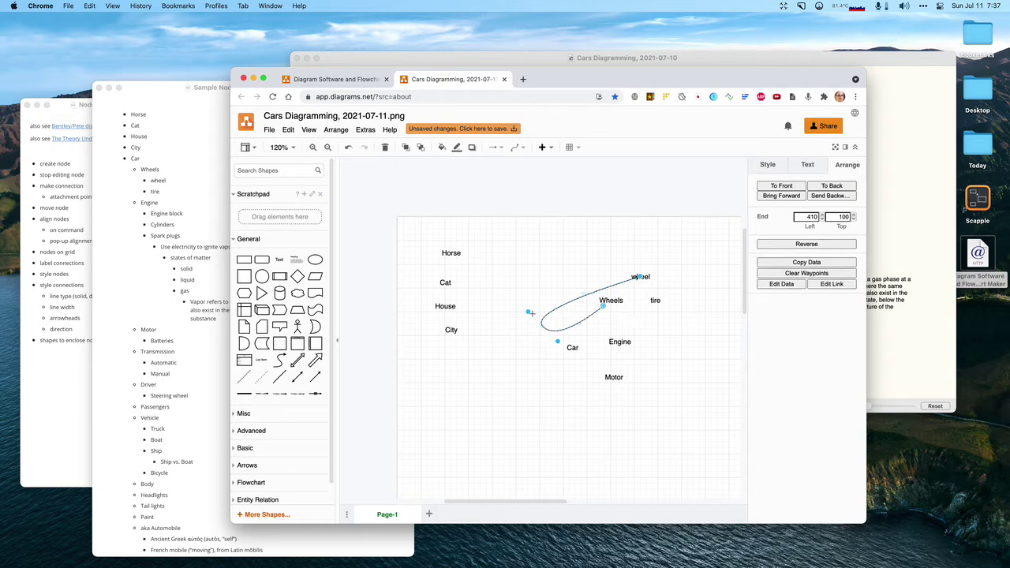
drag(540, 325, 465, 298)
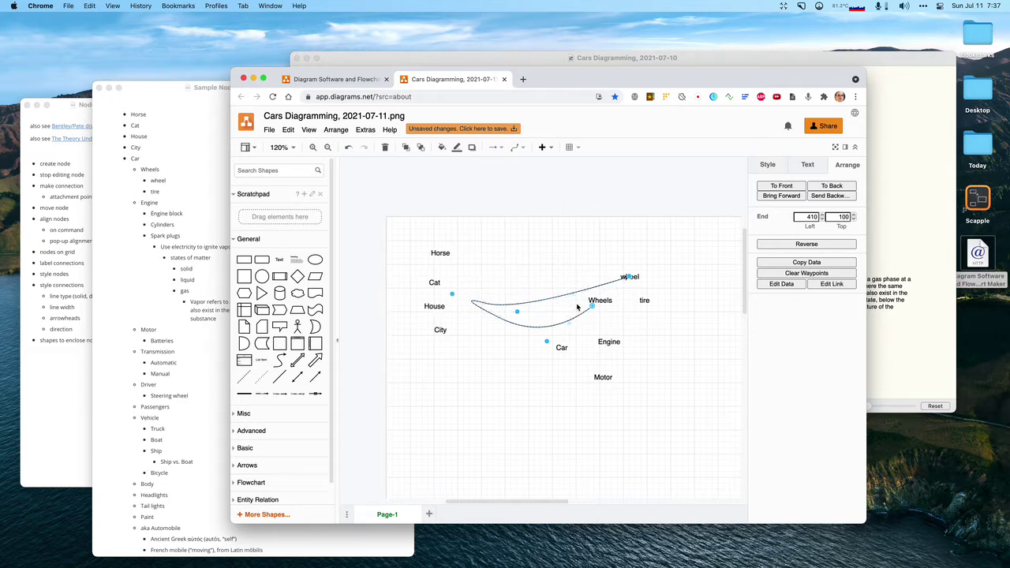
drag(577, 299, 575, 276)
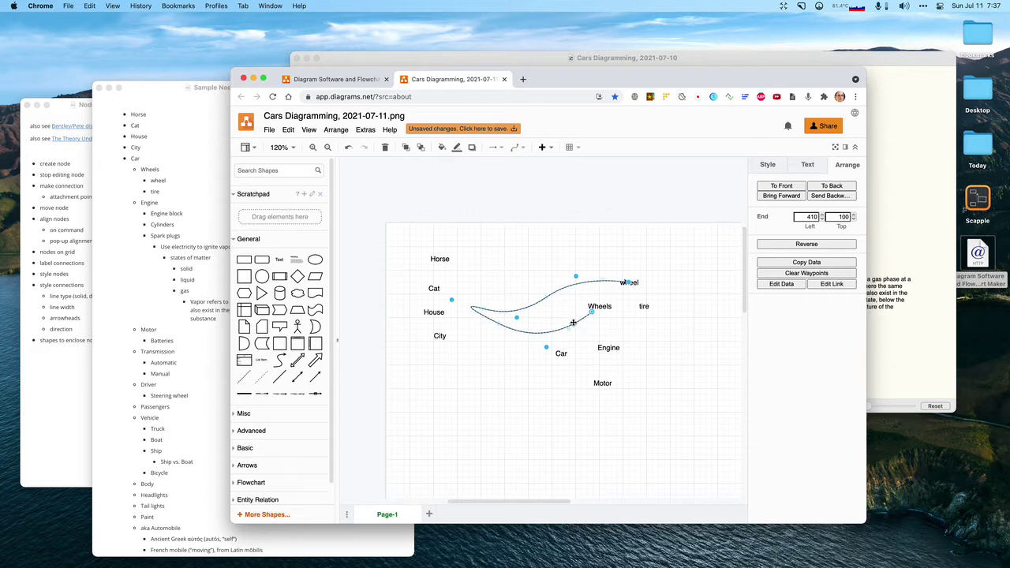
right_click(573, 322)
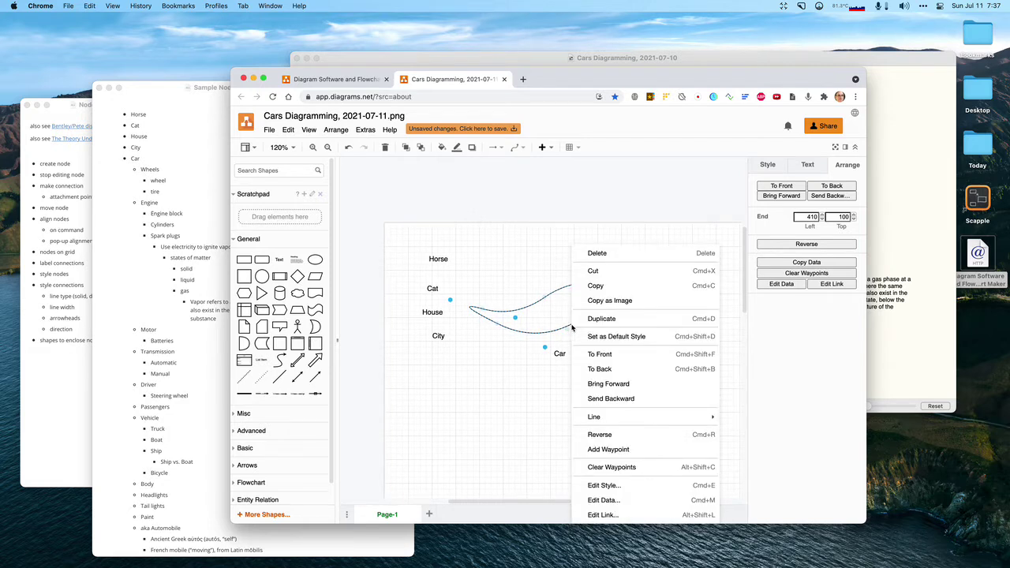
click(609, 255)
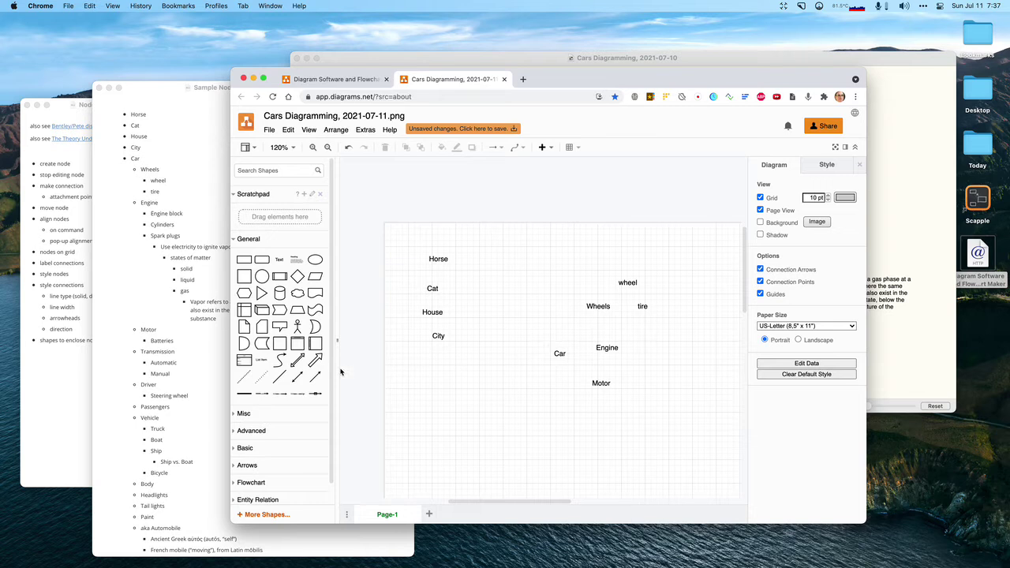
Join Wheels to wheel with a short straight arrow pointing up at wheel
mouse_move(314, 378)
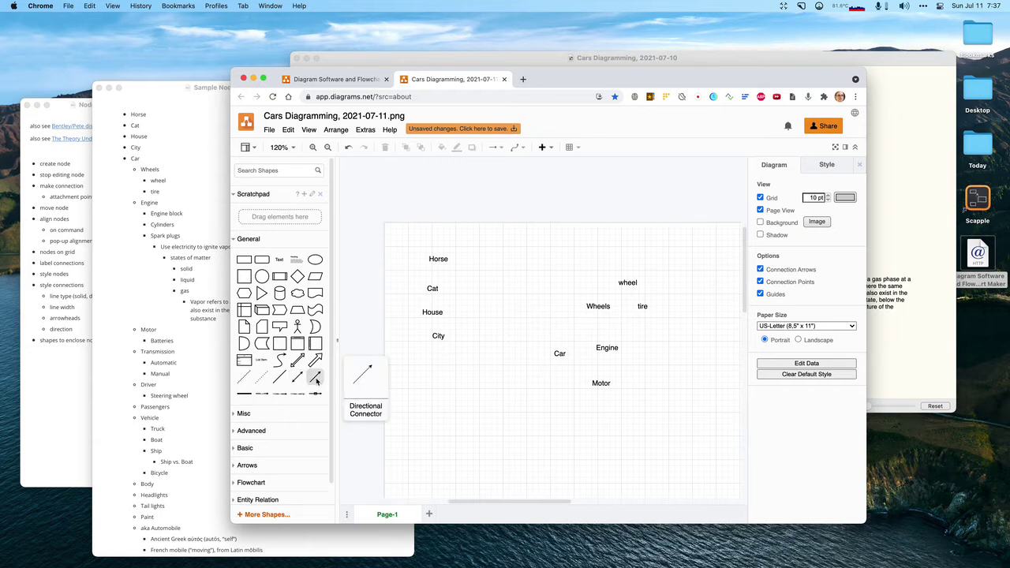
drag(316, 380, 602, 280)
click(625, 282)
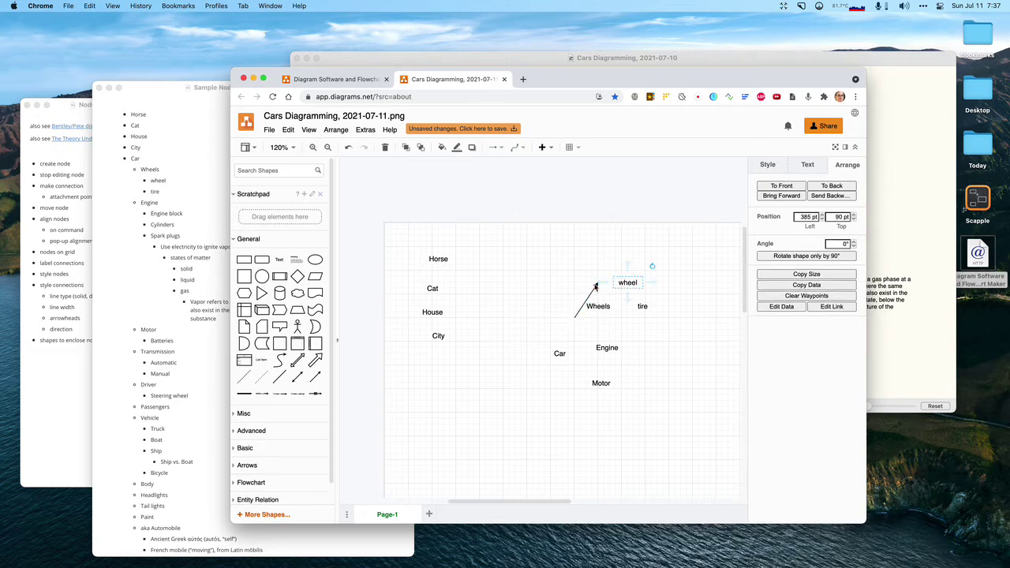
click(596, 287)
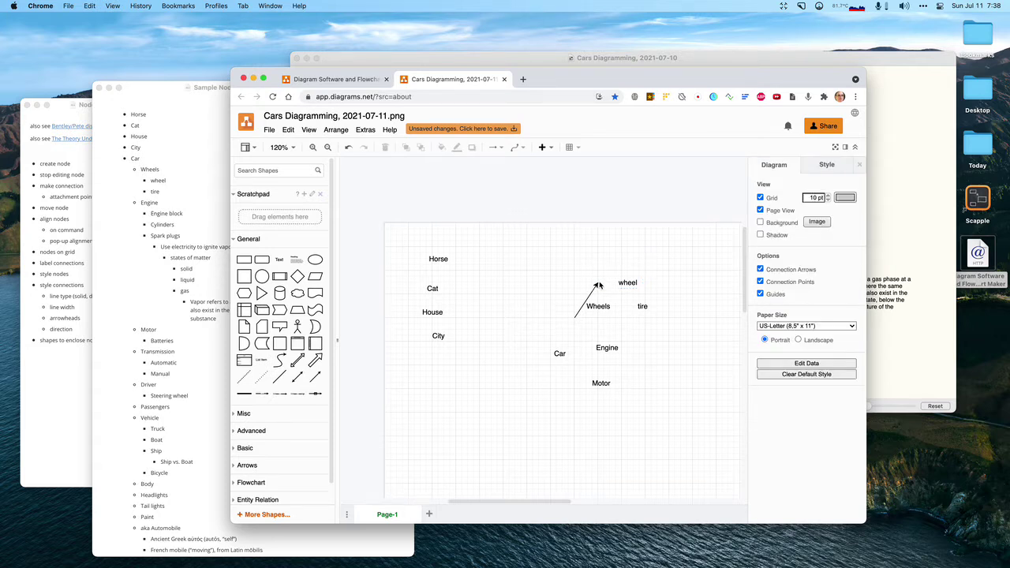
click(598, 286)
drag(598, 282, 624, 284)
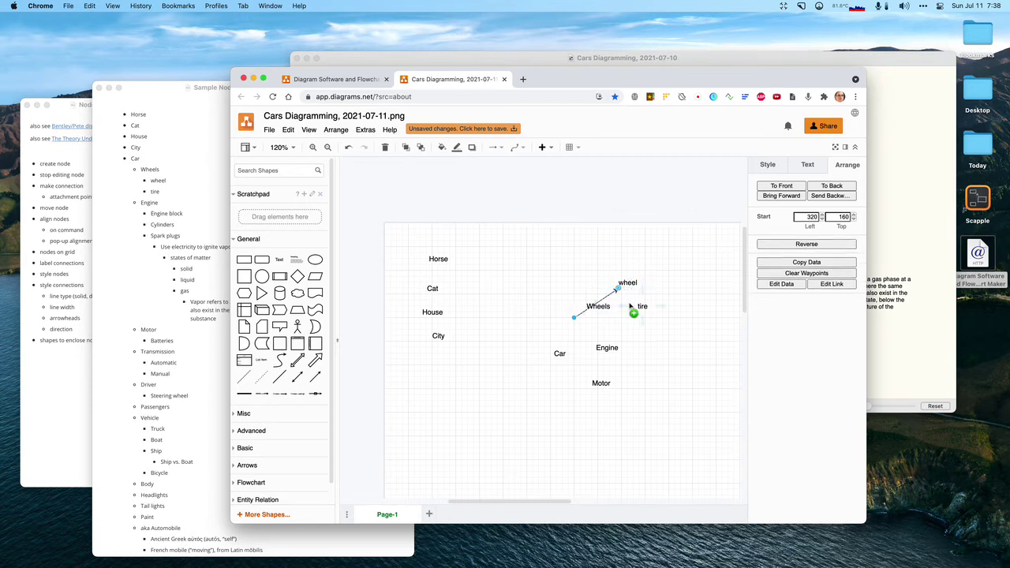
drag(576, 320, 637, 261)
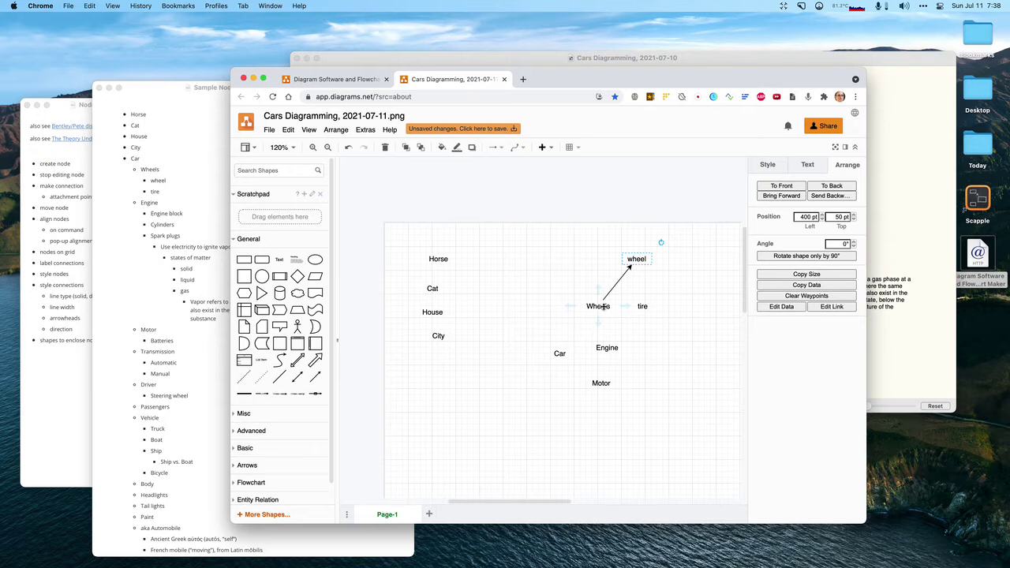
Nudge Wheels up and duplicate its arrow to point from Wheels to tire
mouse_move(603, 307)
mouse_down()
mouse_move(591, 300)
mouse_move(600, 297)
mouse_up()
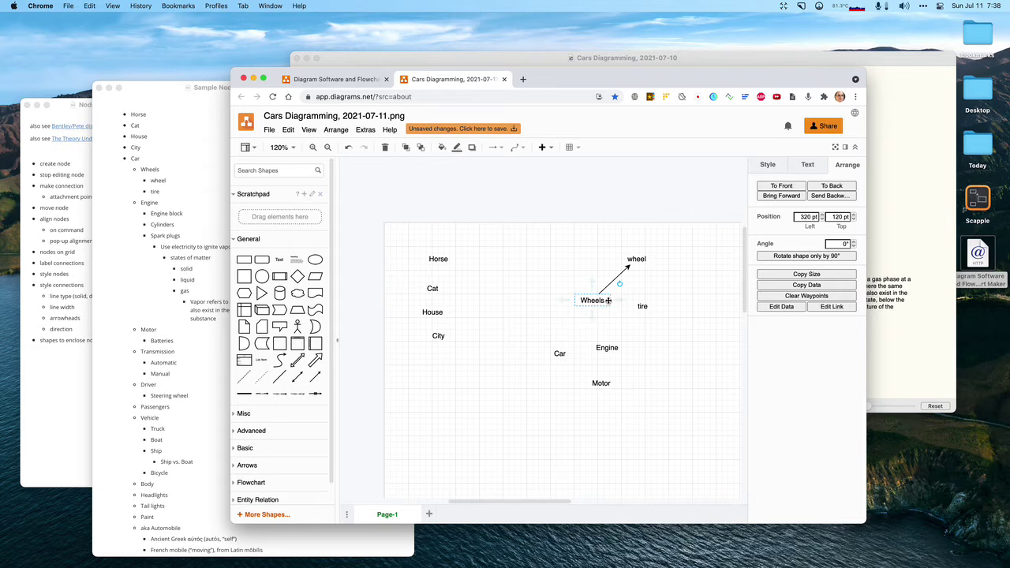
click(617, 278)
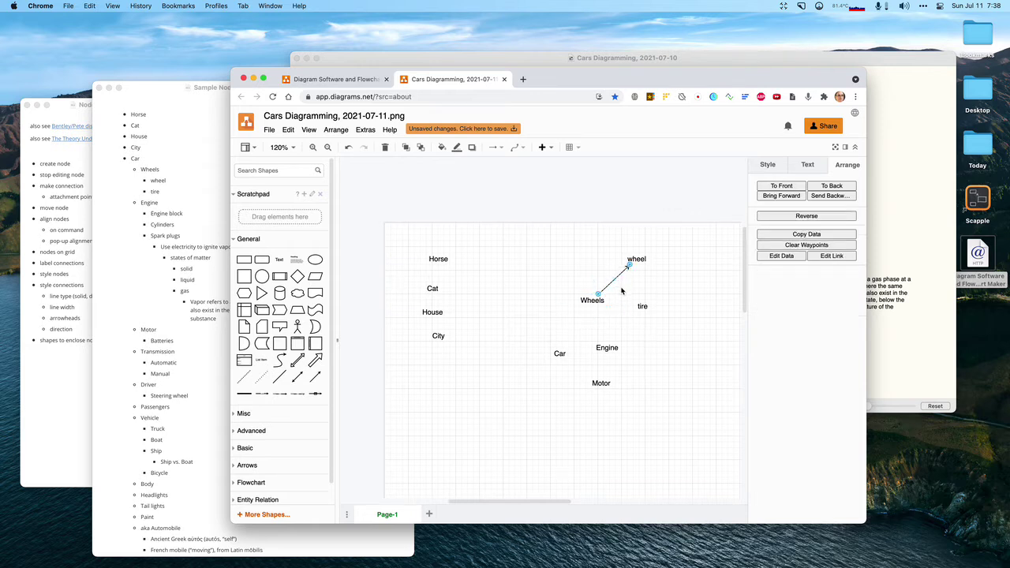
mouse_move(604, 292)
mouse_down()
mouse_move(610, 298)
mouse_move(593, 297)
mouse_up()
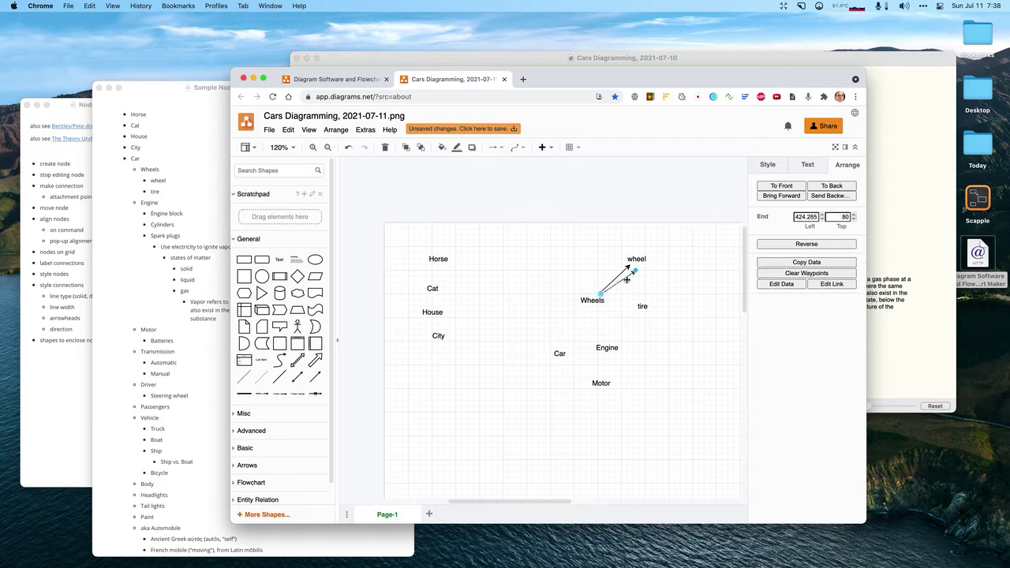
drag(636, 271, 563, 348)
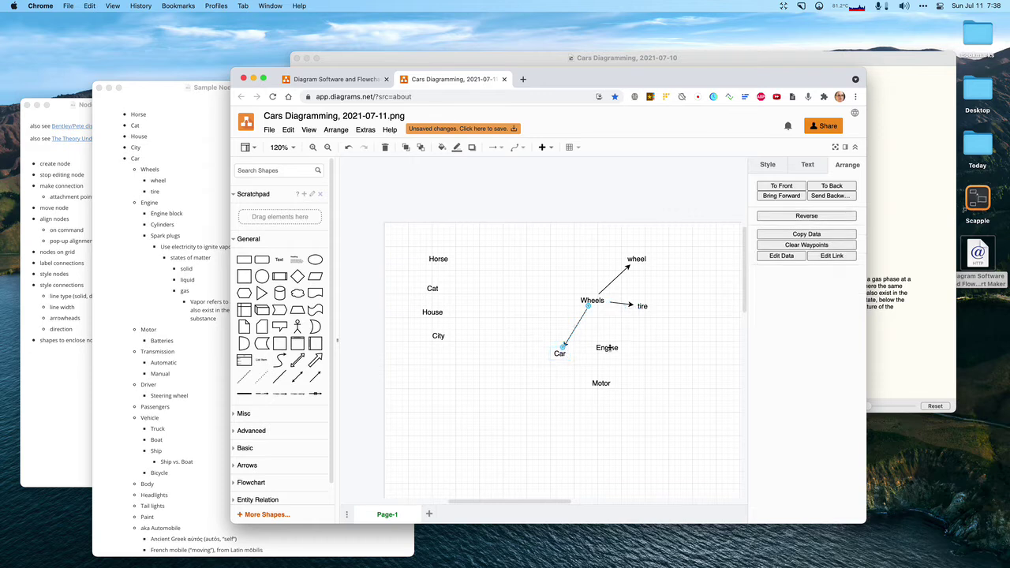
Reverse the Car–Wheels arrow so it points up at Wheels
right_click(582, 320)
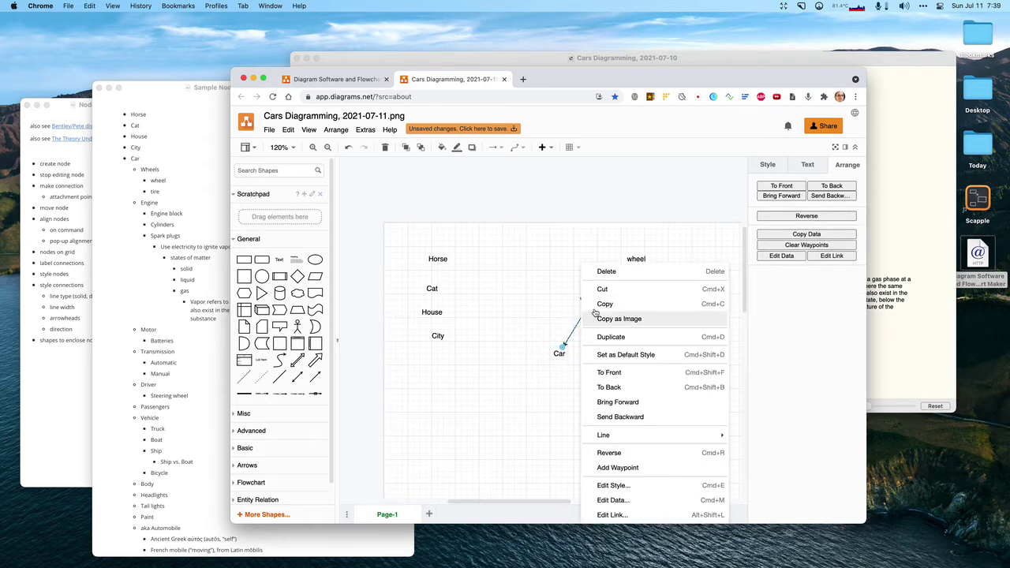
mouse_move(616, 433)
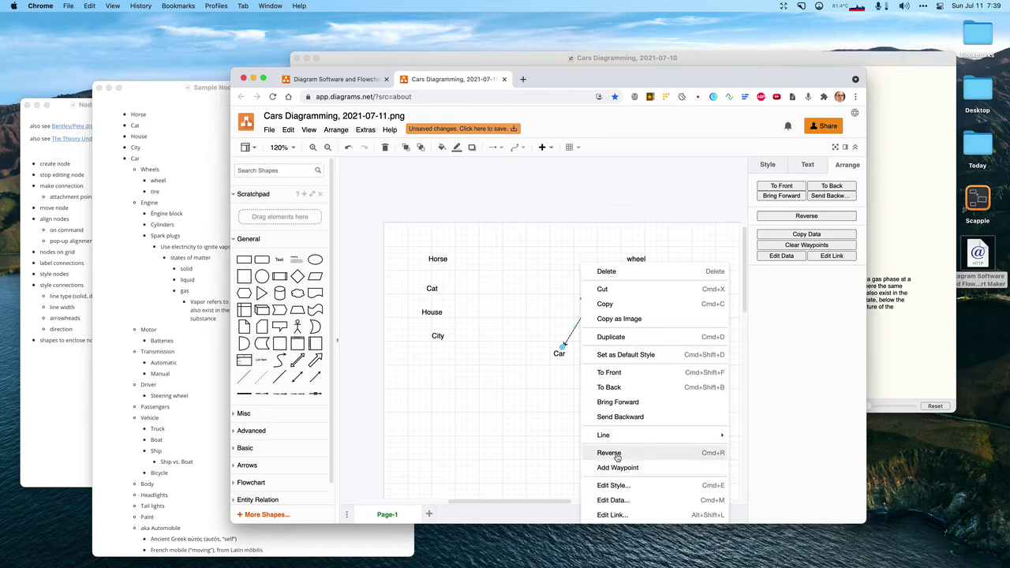
click(609, 453)
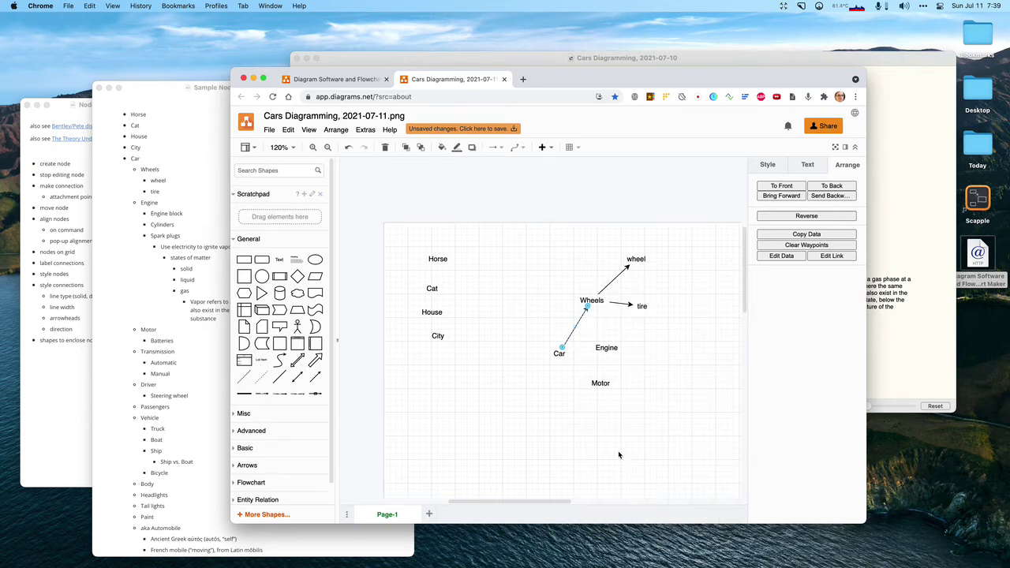
click(659, 367)
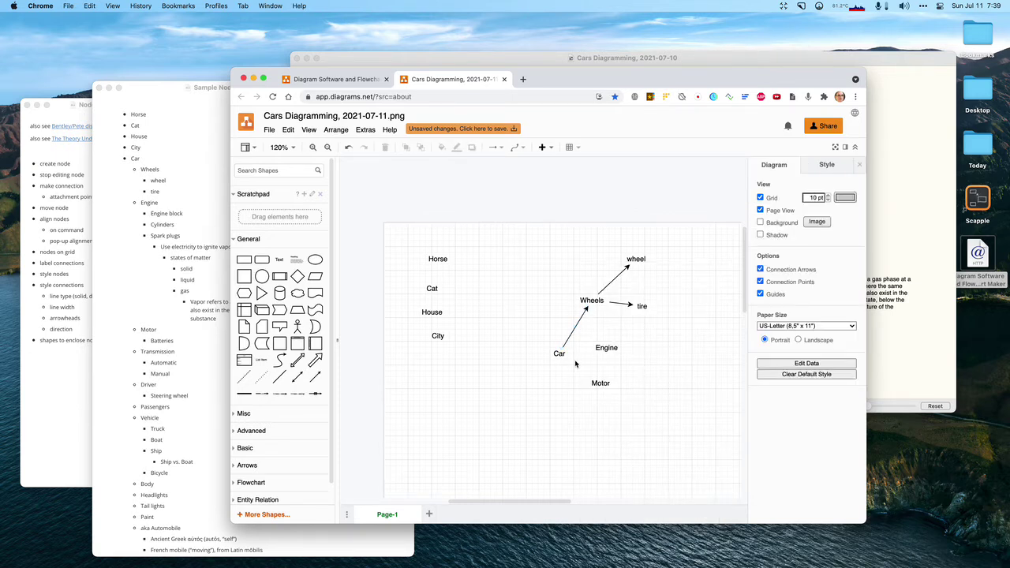
Copy the Car–Wheels arrow and attach the copy from Car toward Engine
click(572, 333)
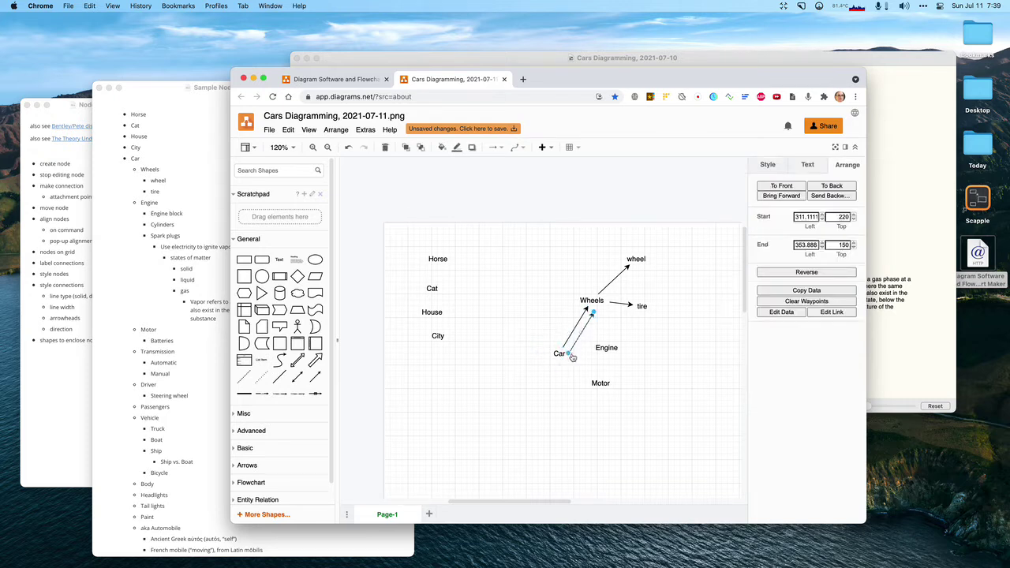
drag(563, 353, 555, 352)
drag(592, 313, 560, 354)
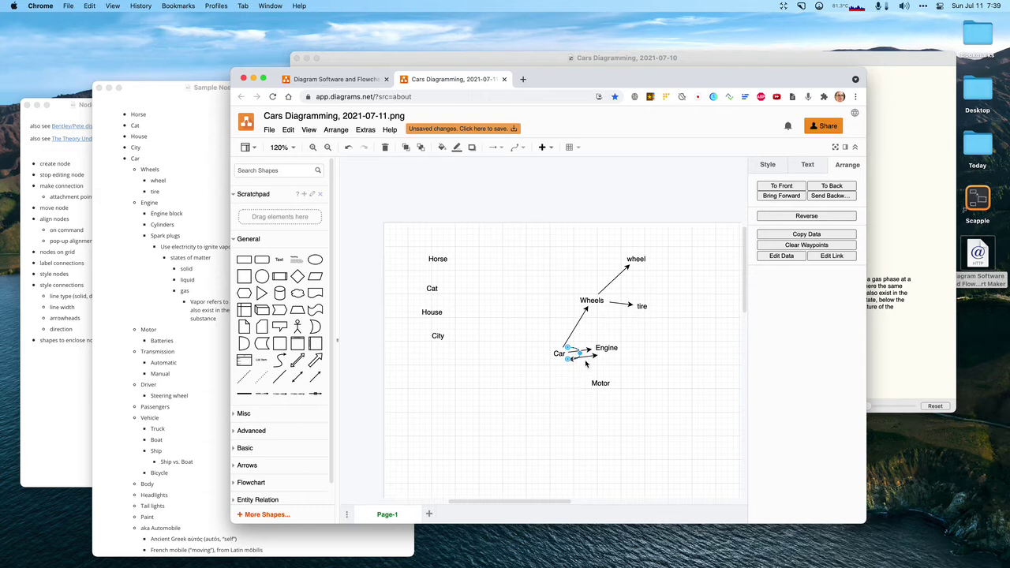
click(585, 364)
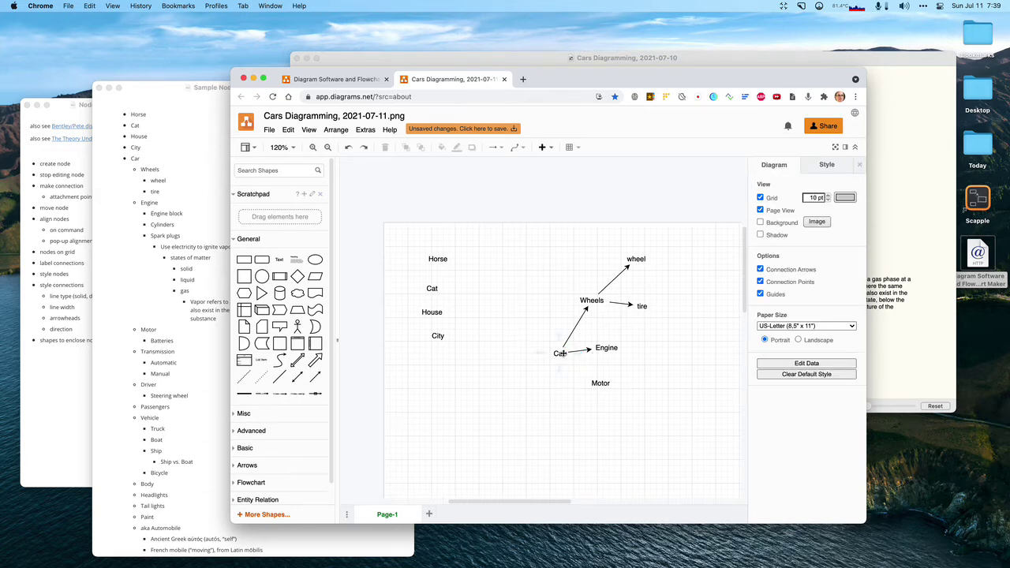
Add a connector from Car, duplicate it with Cmd+D, and point the copy at Motor
click(561, 353)
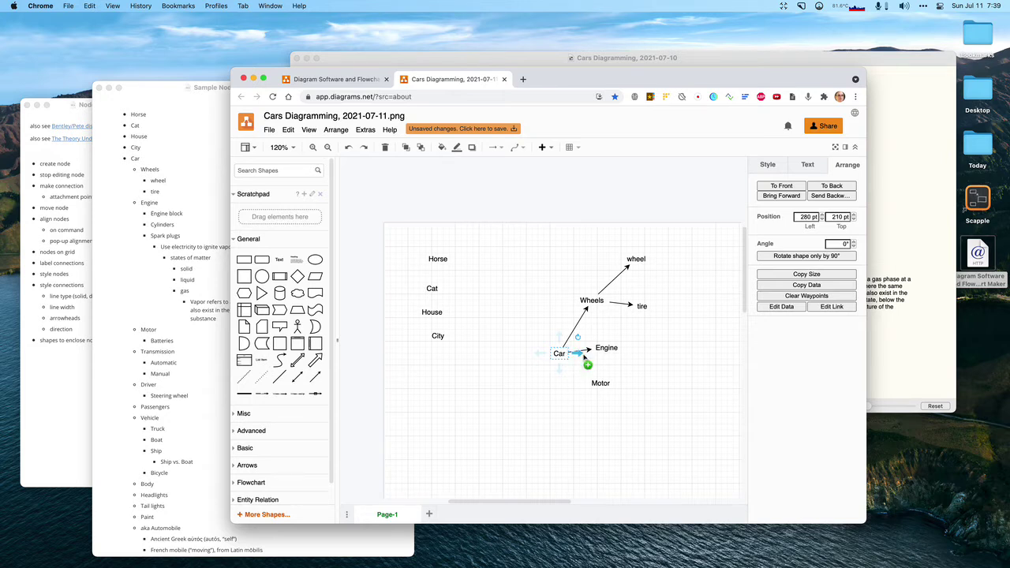
click(585, 359)
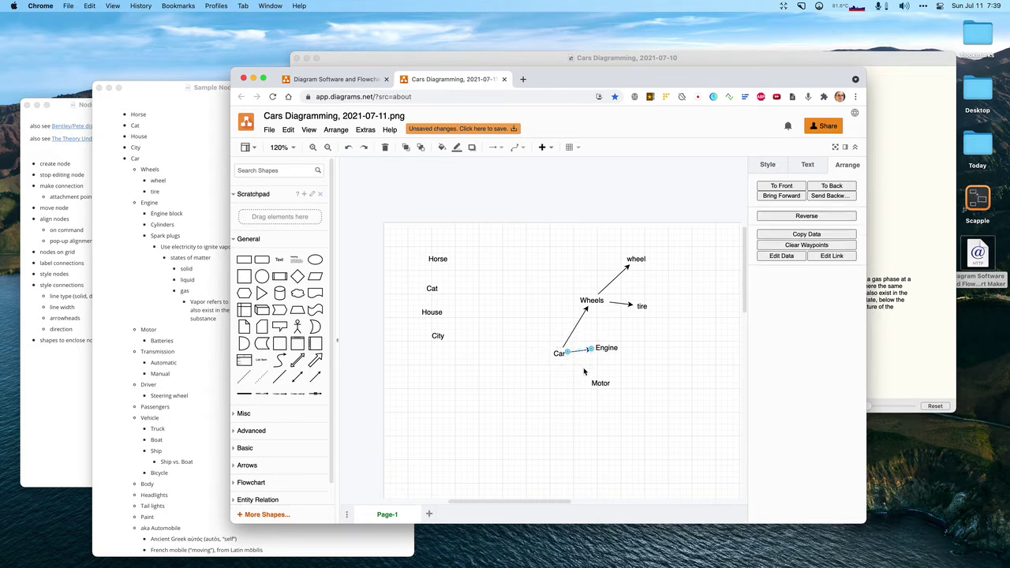
key(super+d)
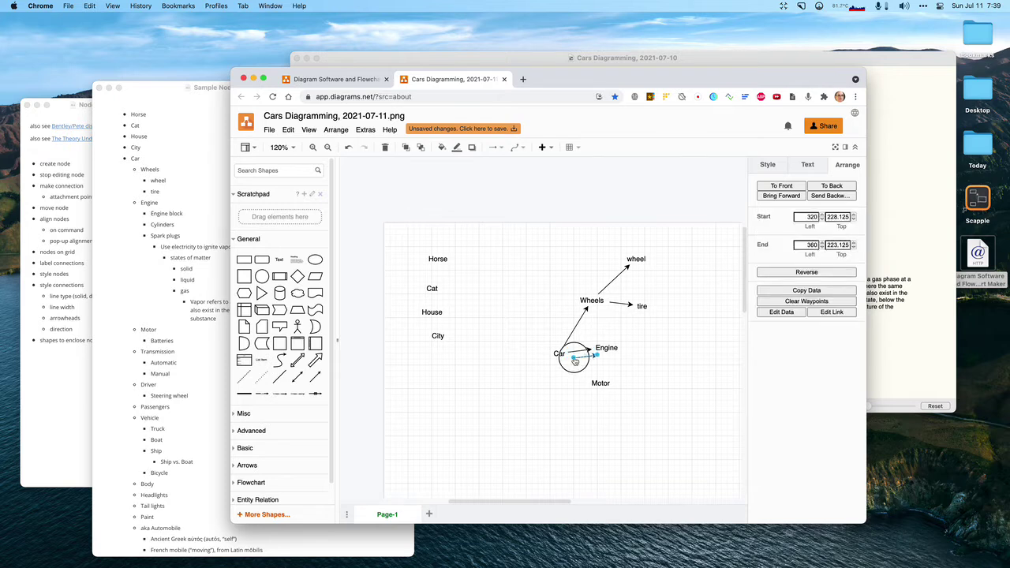
drag(561, 354, 561, 354)
drag(597, 356, 599, 387)
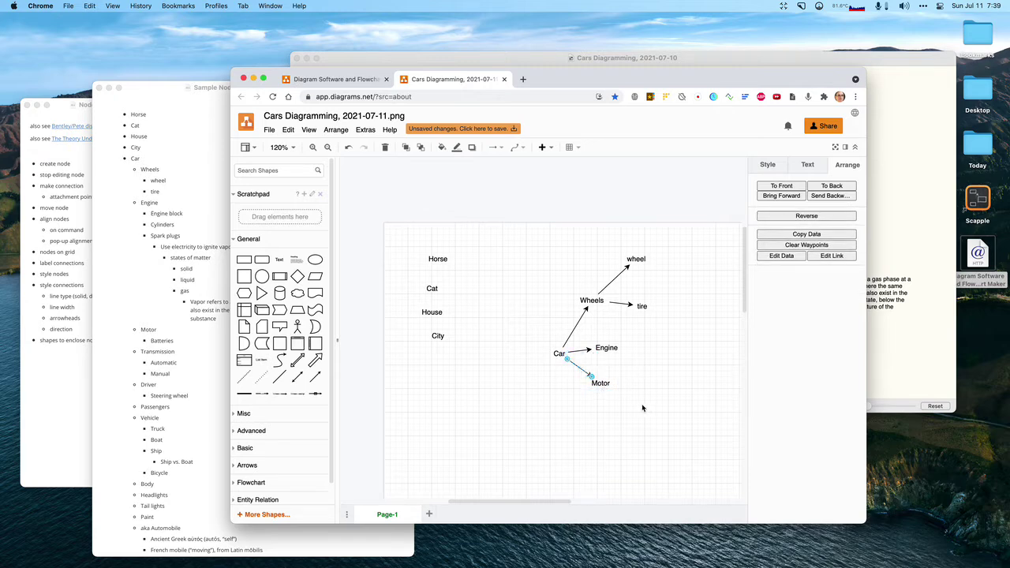
Check the Scapple reference map, then return to the diagrams.net diagram with nothing selected
click(662, 59)
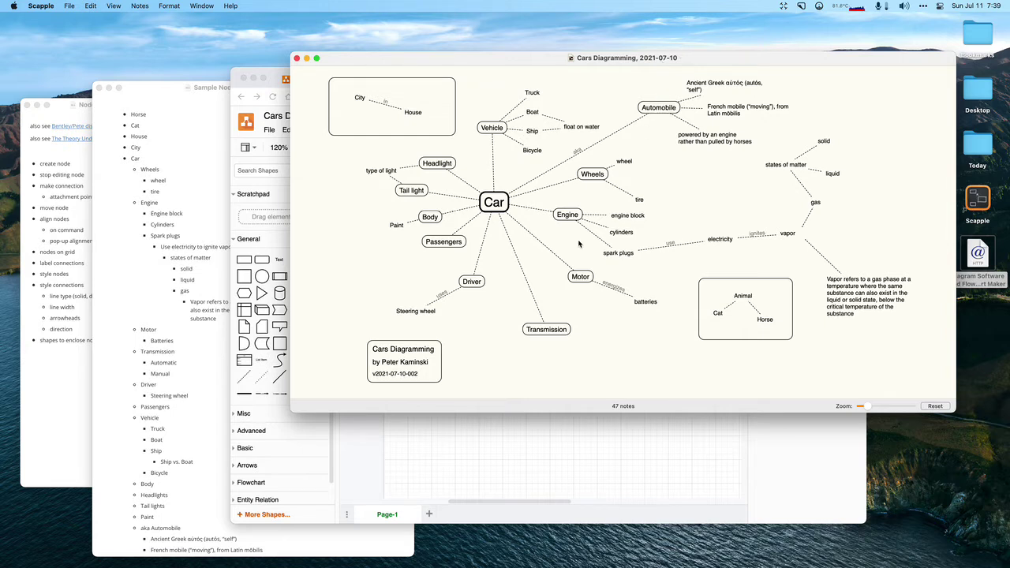
click(631, 440)
click(649, 369)
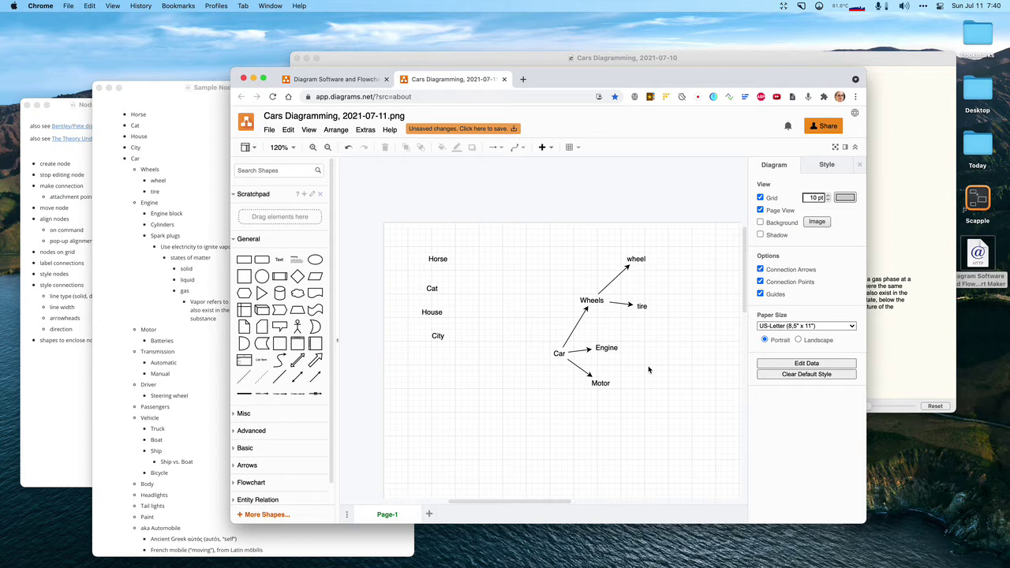
Try different line-end arrowheads, including an open triangle, on the Wheels–wheel connector
click(616, 281)
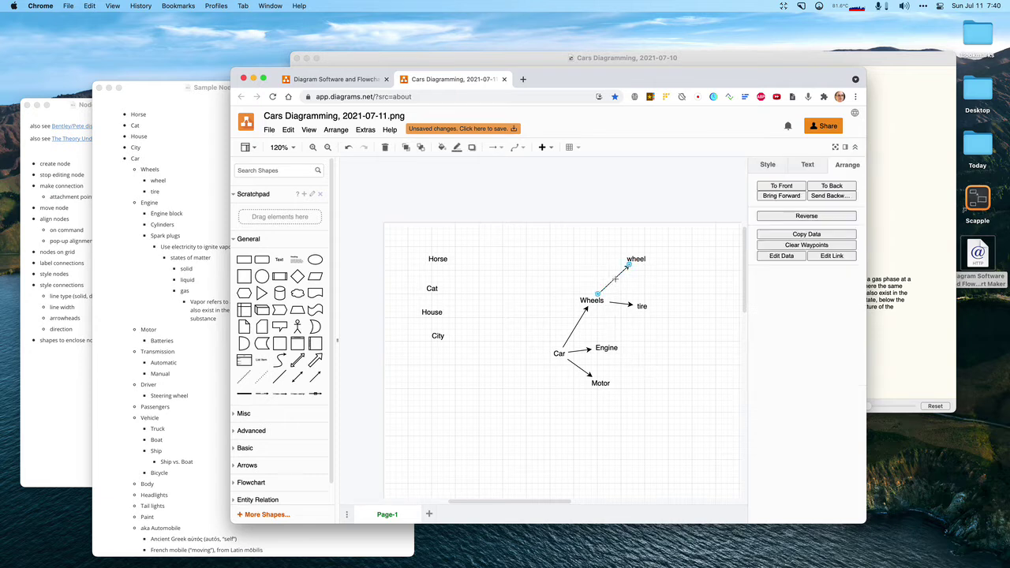
click(772, 167)
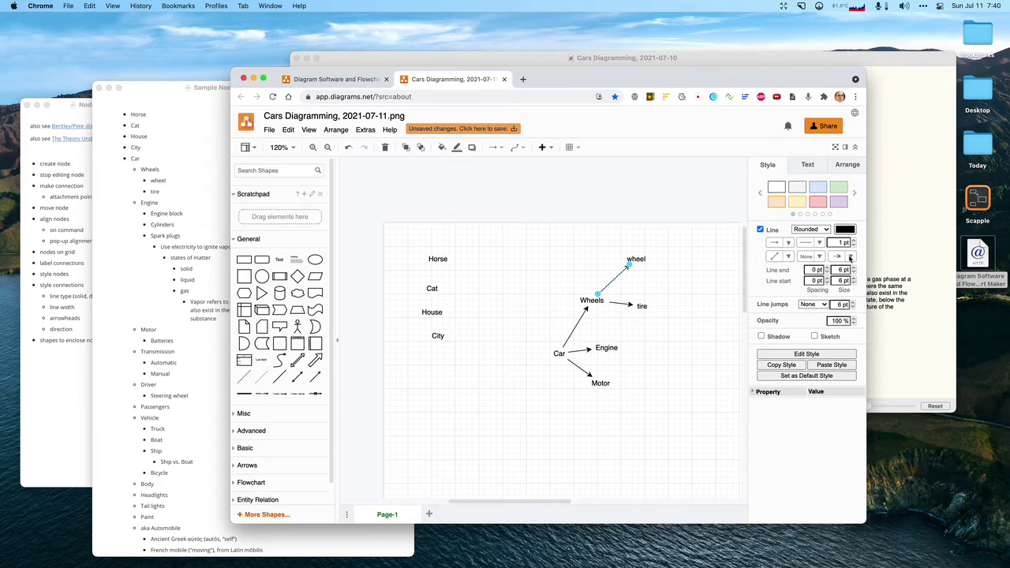
click(850, 257)
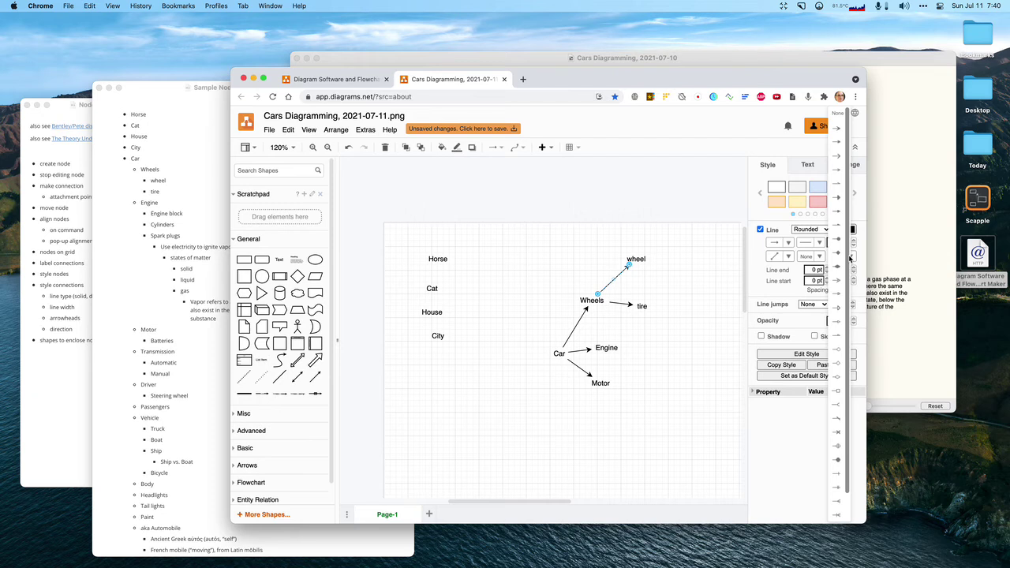
click(839, 148)
click(851, 258)
click(839, 305)
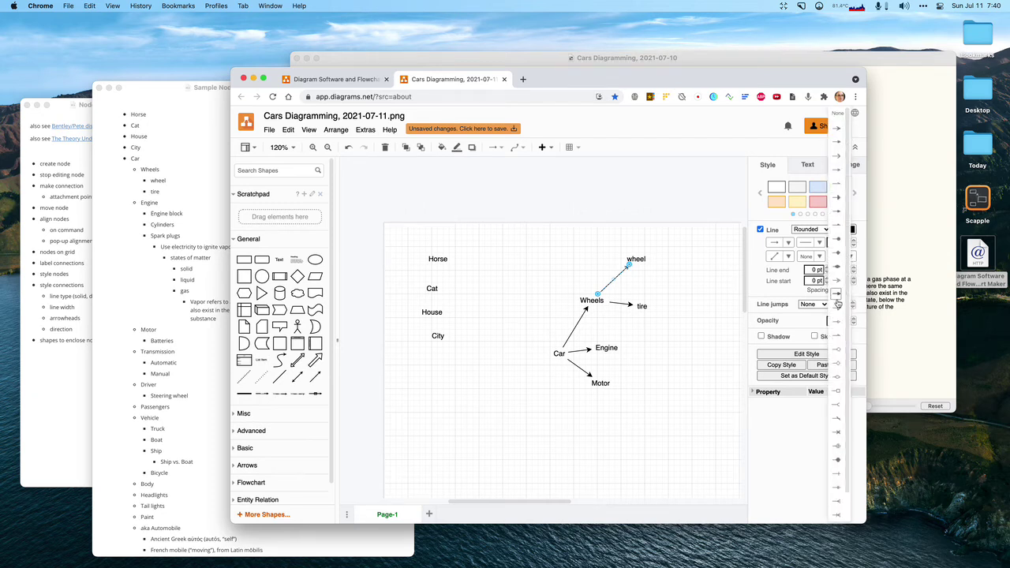
click(660, 293)
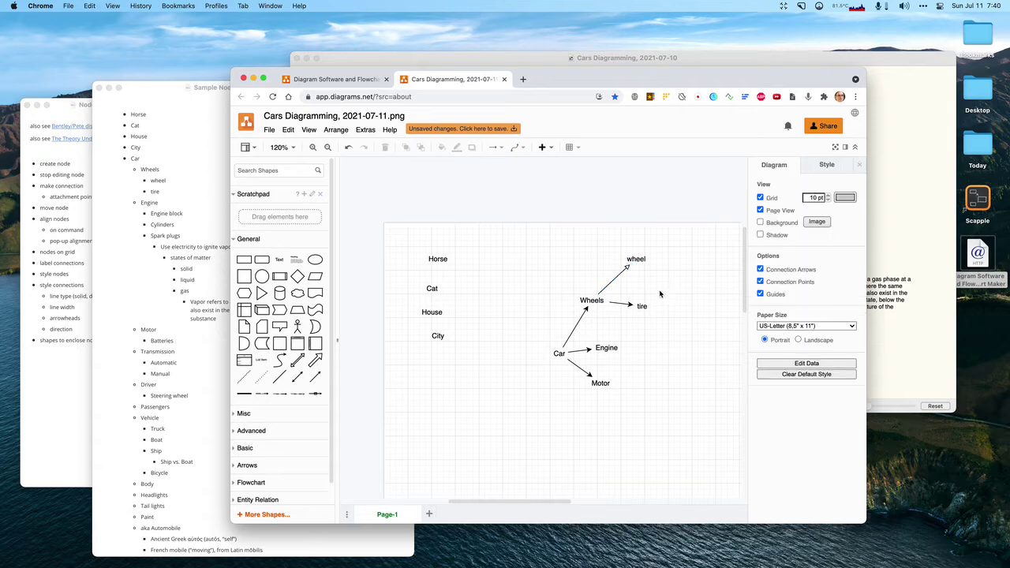
click(825, 166)
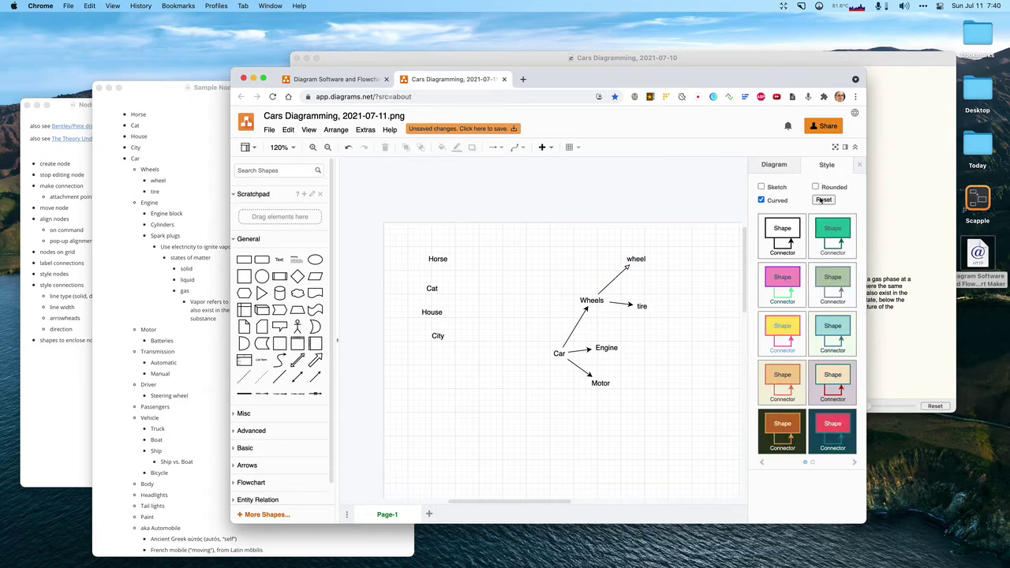
click(629, 268)
click(615, 276)
Set the Wheels–wheel connector's pattern to dashed and its line end to None
click(616, 276)
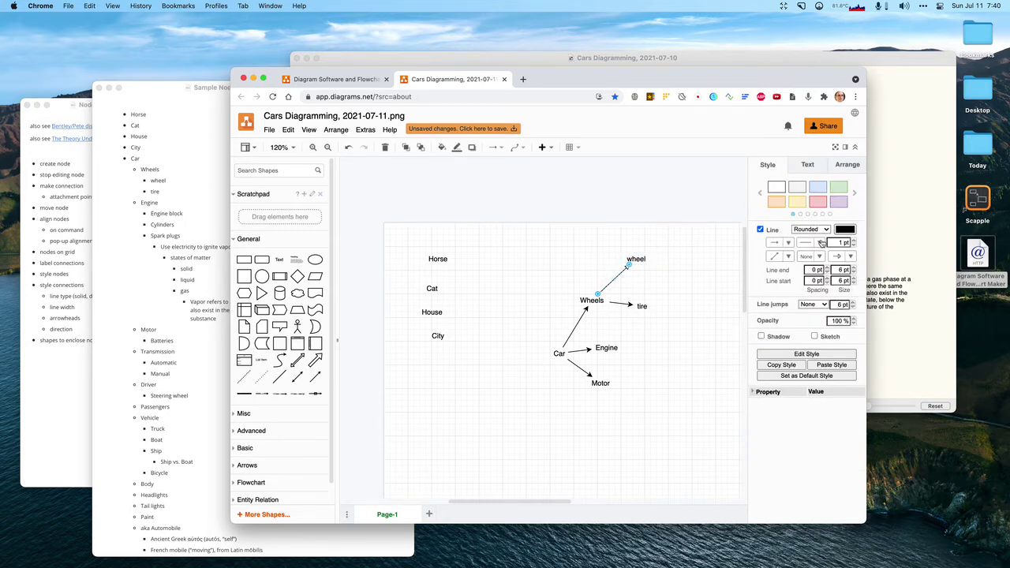
click(848, 257)
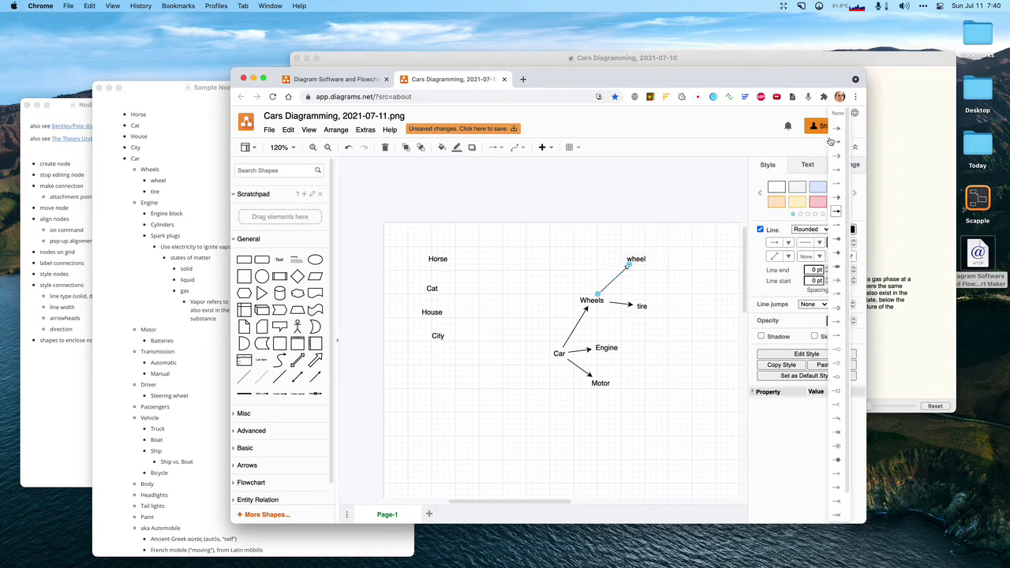
click(839, 129)
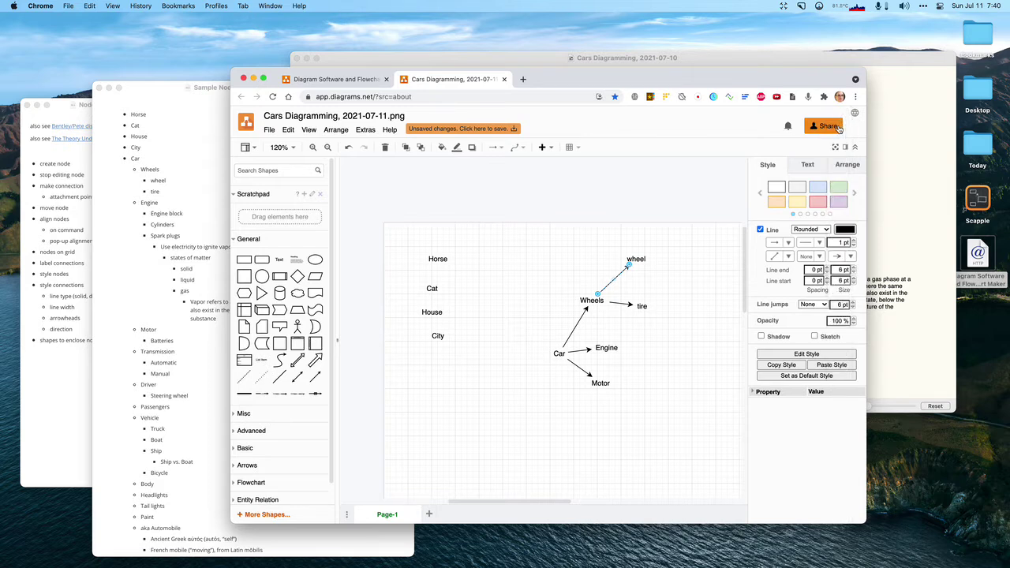
click(820, 243)
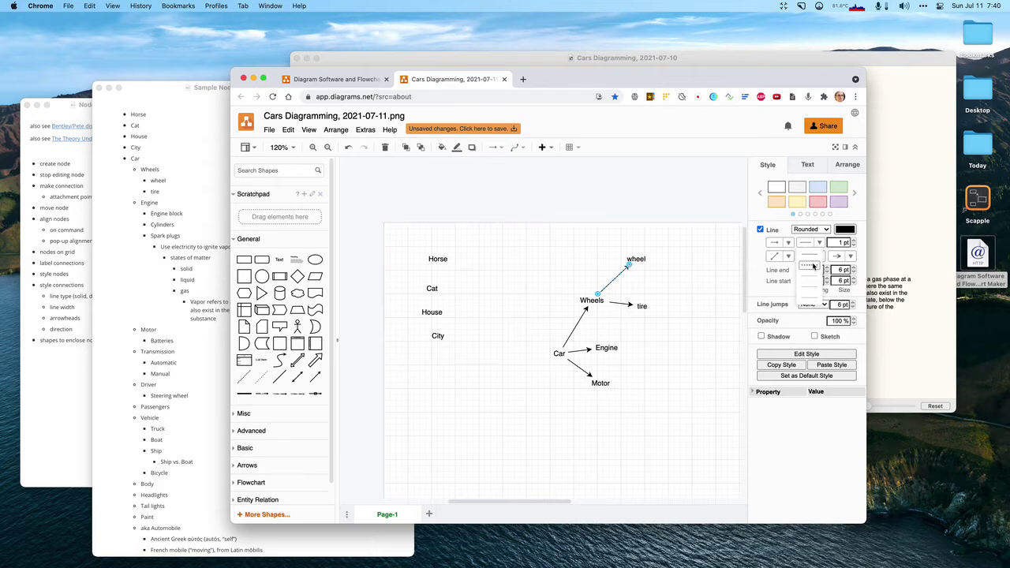
click(813, 266)
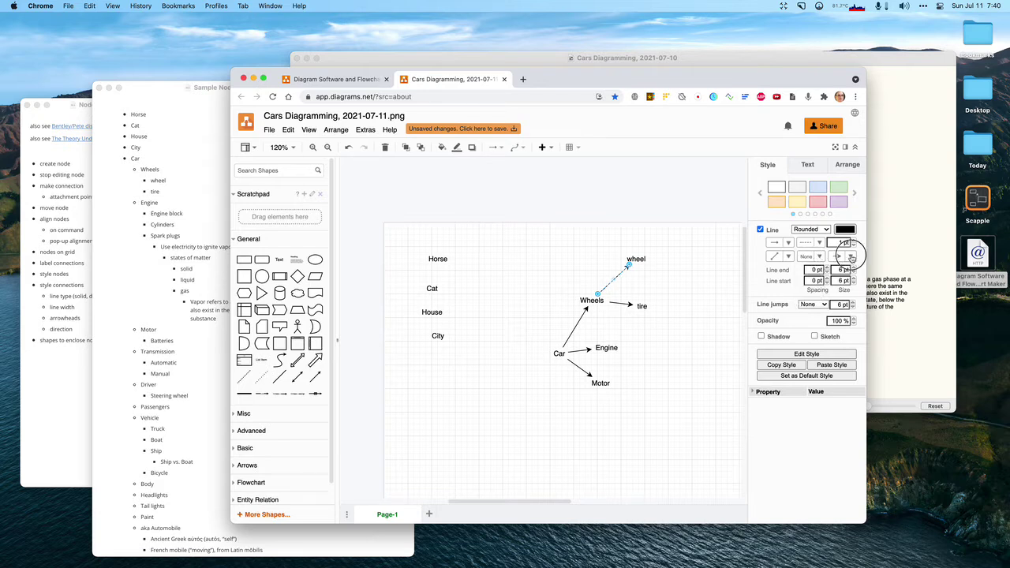
click(851, 259)
click(839, 120)
click(680, 259)
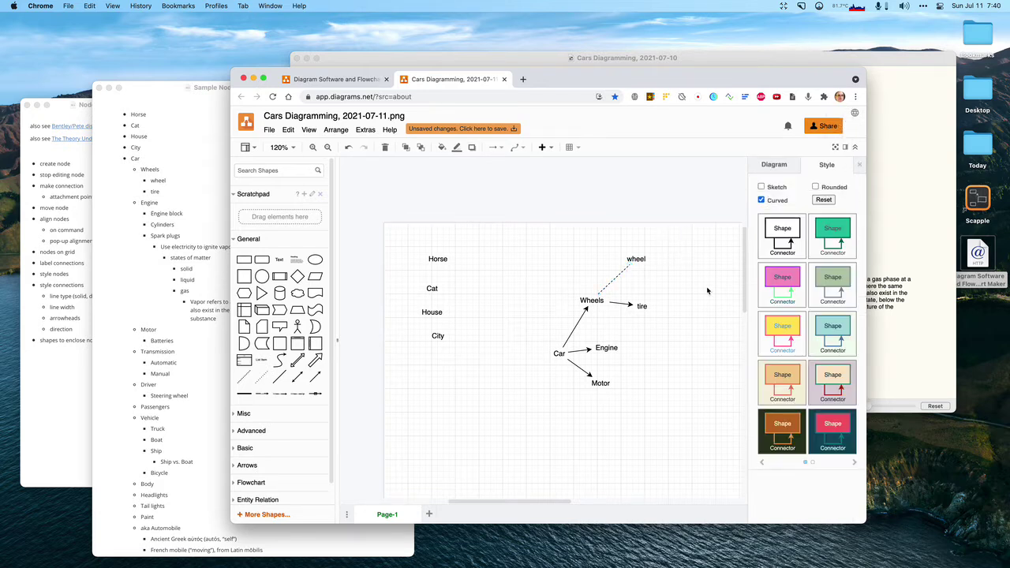
Look through the canvas context options and view options without changing anything
right_click(680, 329)
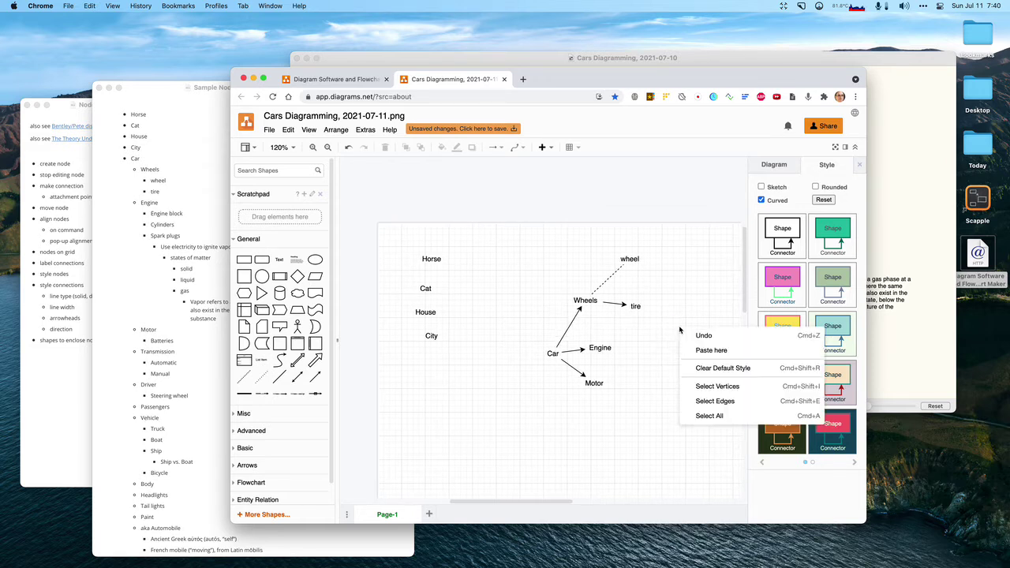
click(641, 300)
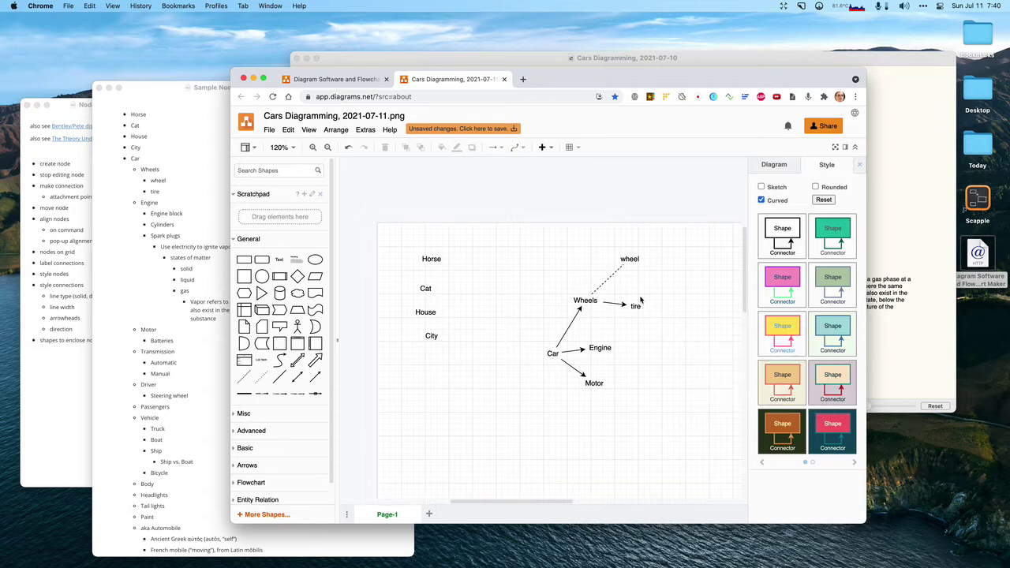
click(309, 131)
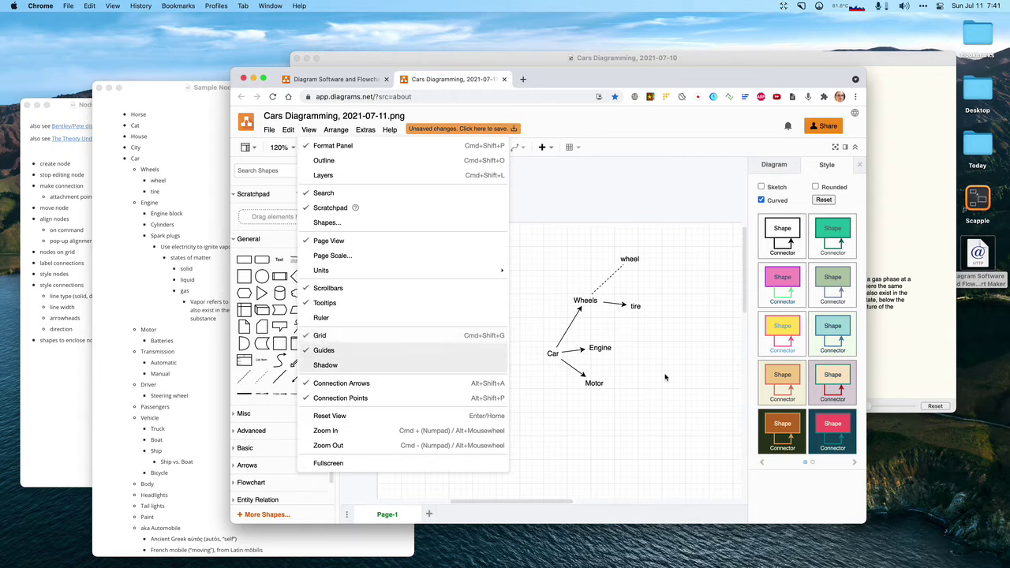
click(673, 342)
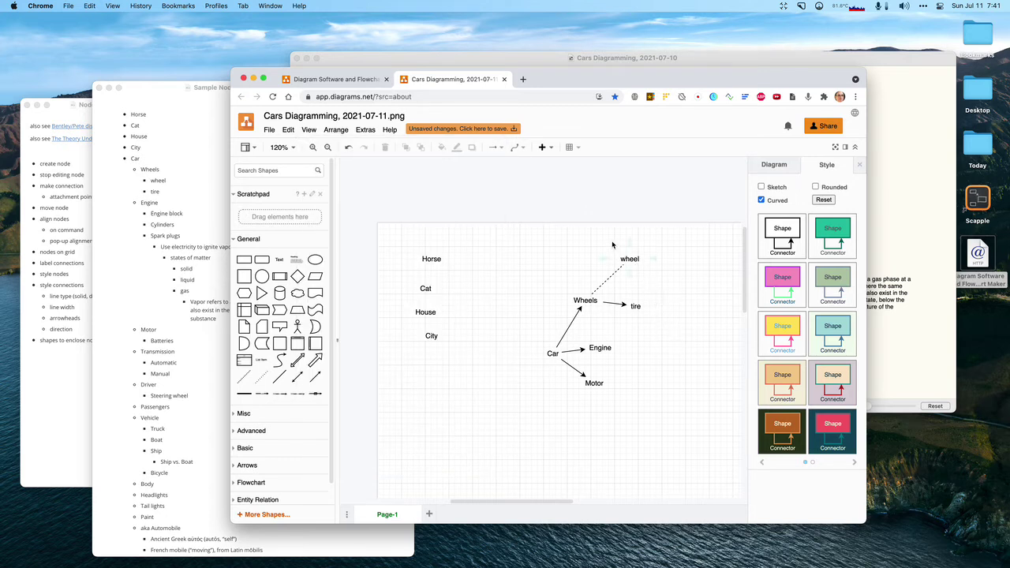
Select the wheel and tire labels and Align Center them into one column
drag(667, 339, 628, 264)
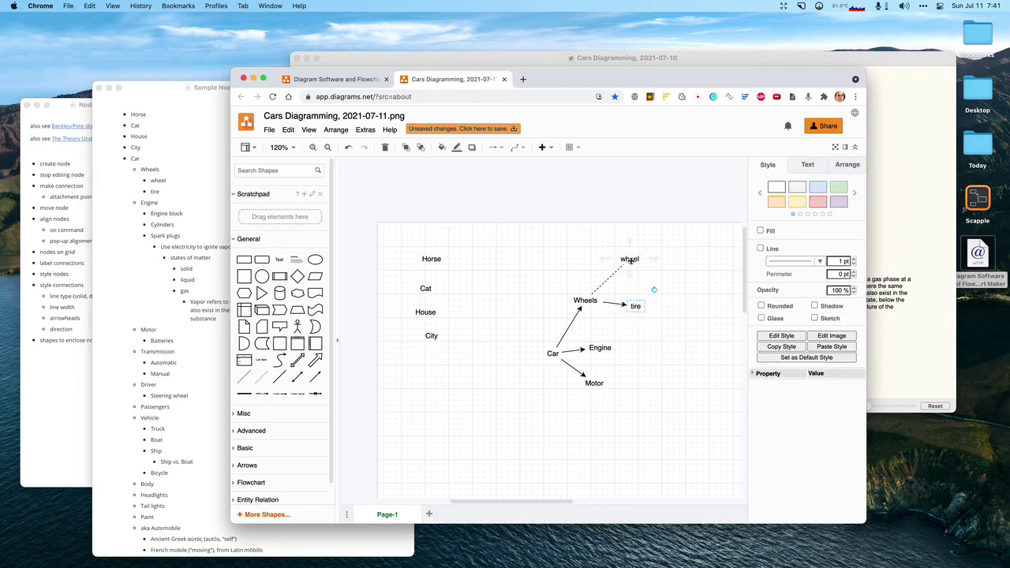
click(849, 165)
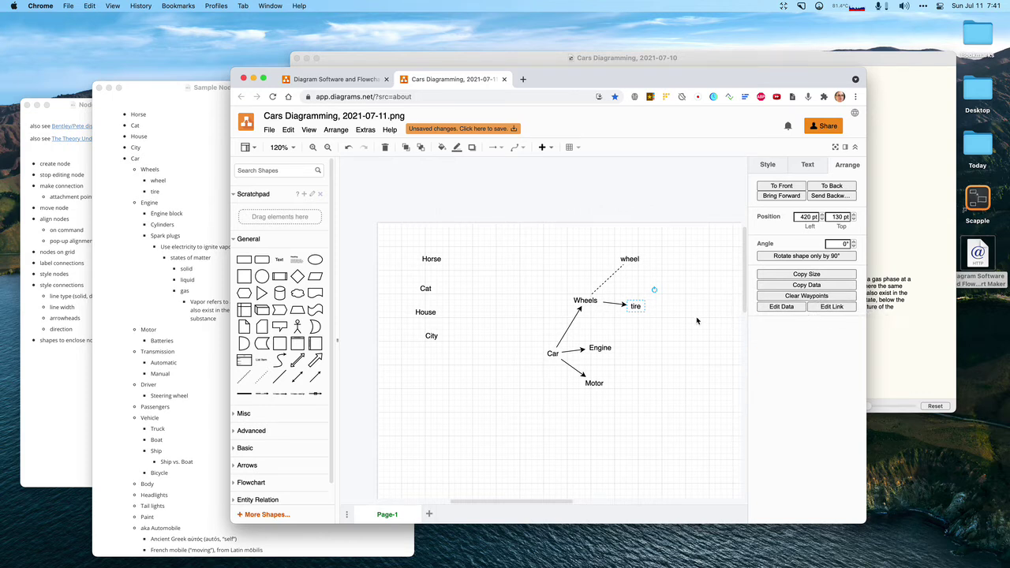
click(667, 319)
click(636, 307)
shift+click(631, 260)
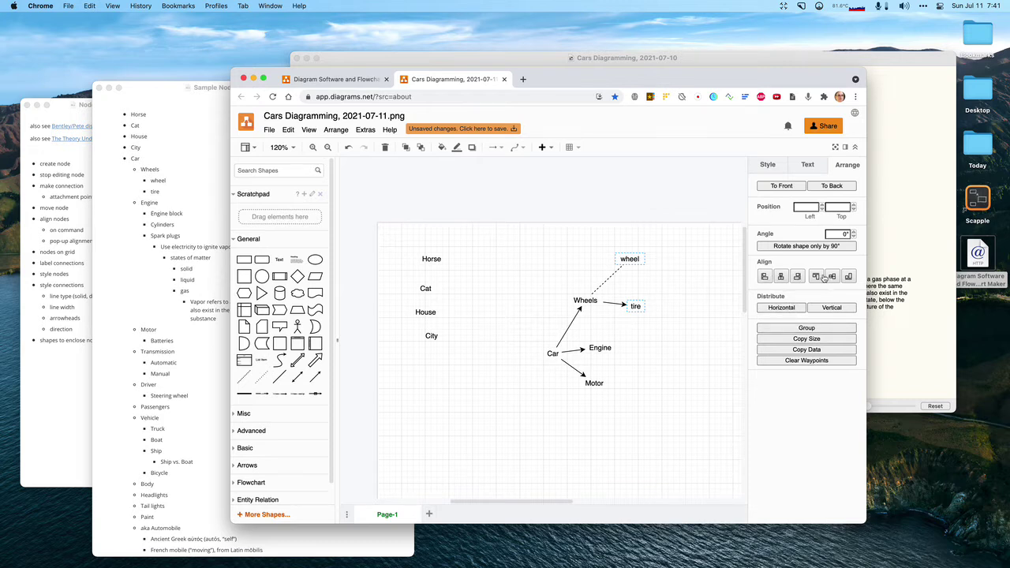
click(780, 277)
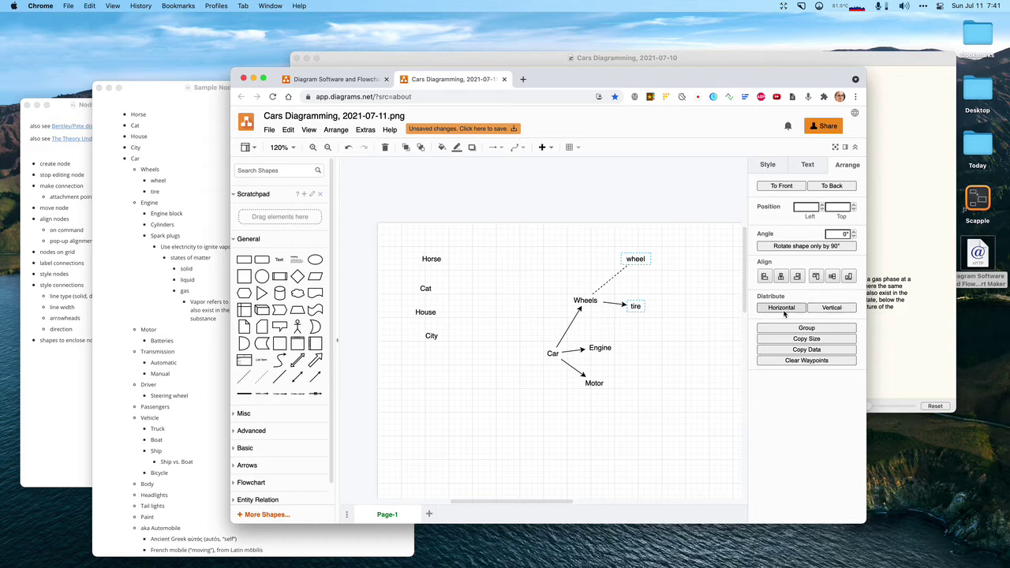
click(712, 325)
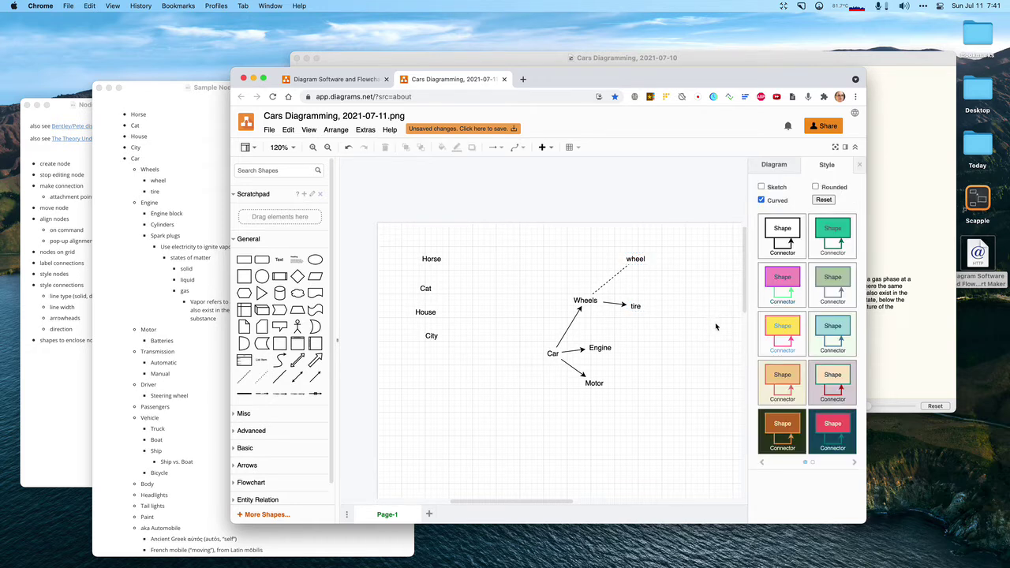
click(774, 168)
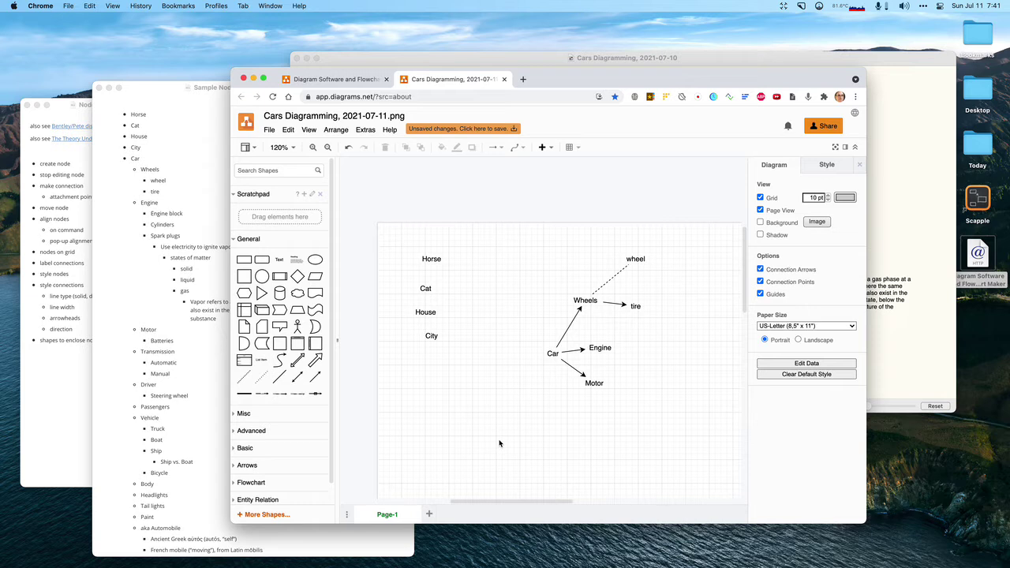
Duplicate the Motor label, rename the copy 'Transmission', and line it up below Motor
drag(594, 384, 588, 406)
double_click(588, 407)
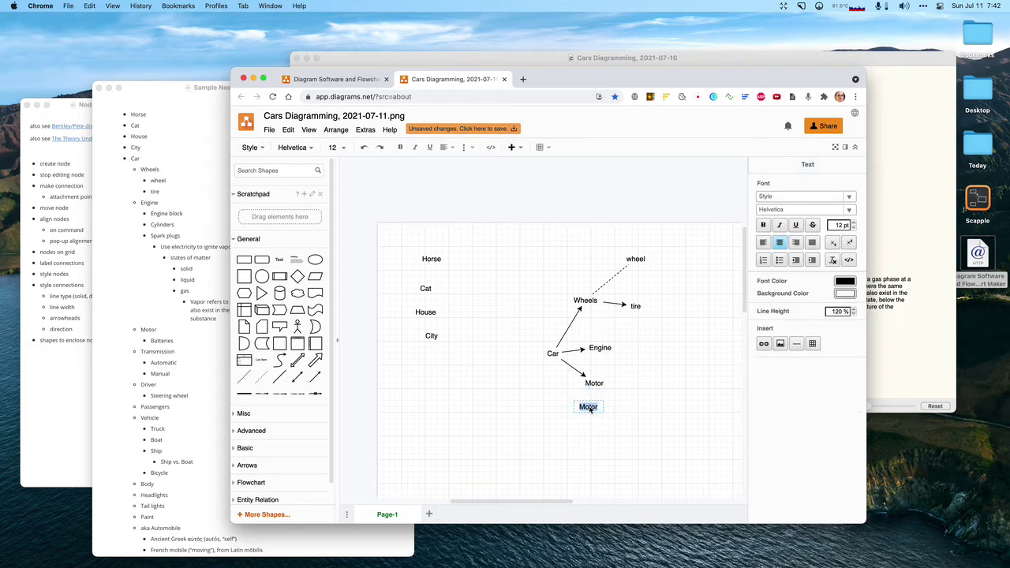
text(Transmission)
click(589, 435)
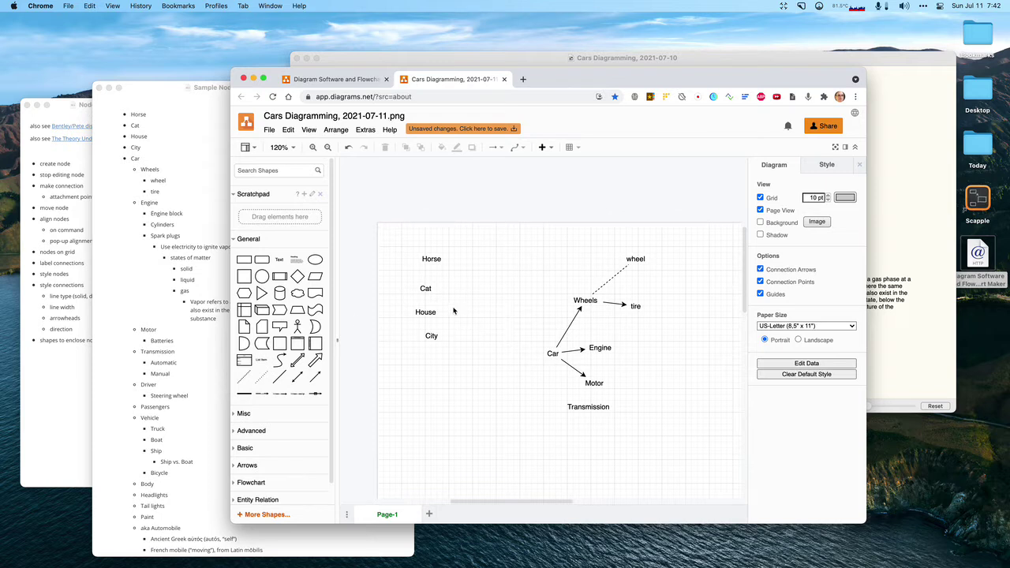
drag(591, 408, 601, 413)
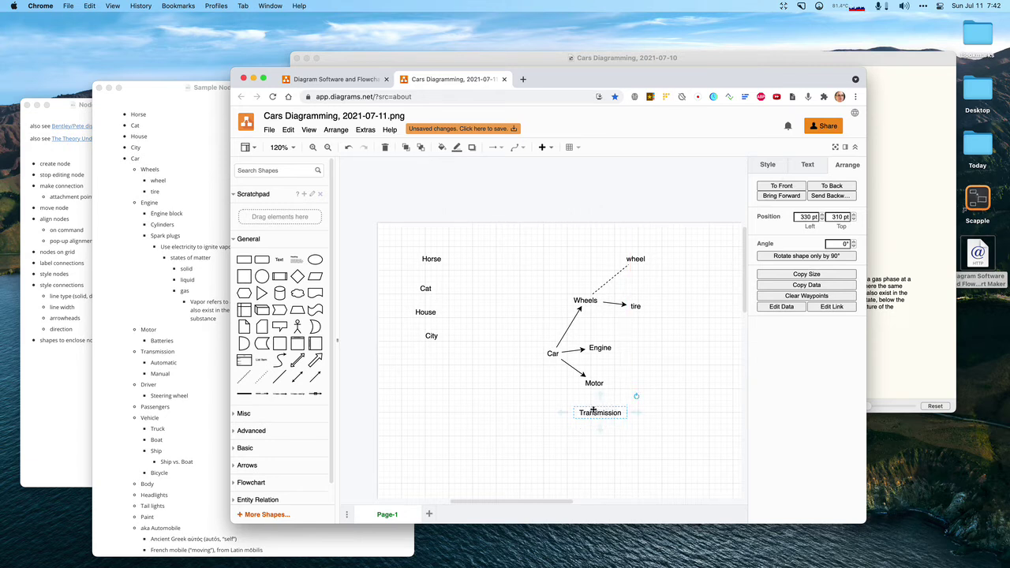
click(553, 354)
click(528, 382)
click(552, 354)
click(577, 362)
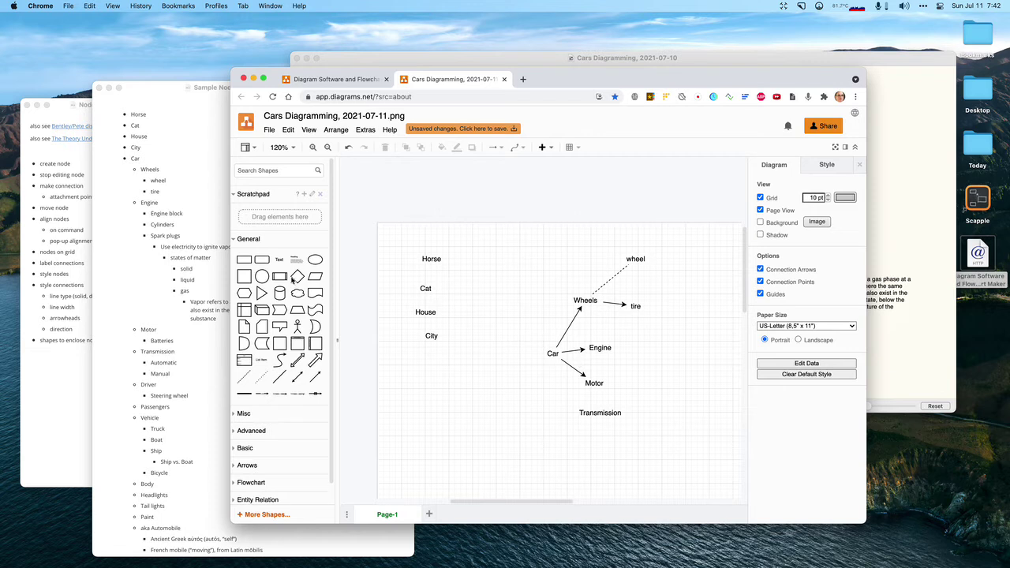
Draw a fourth arrow from Car down to Transmission
click(553, 353)
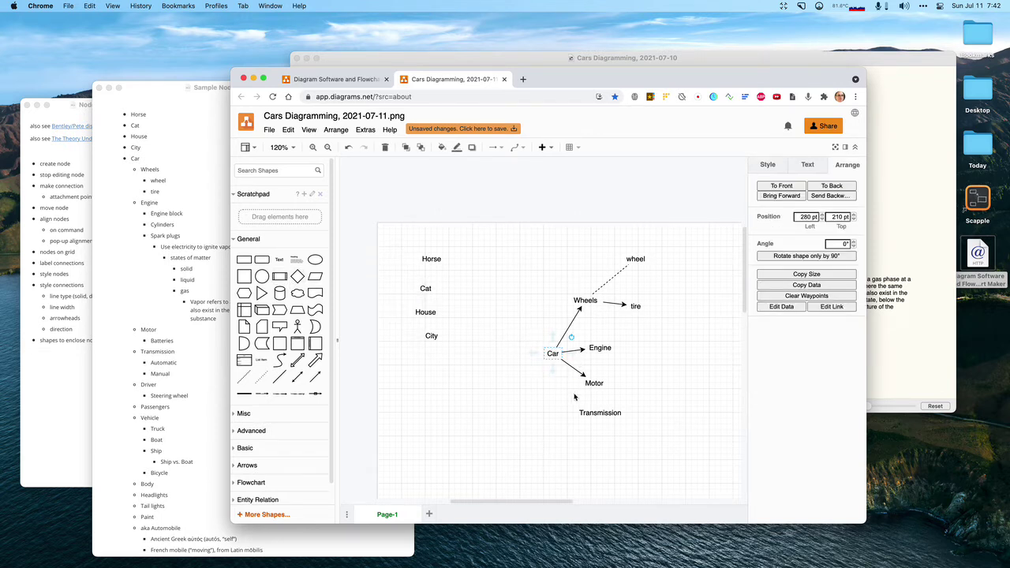
click(570, 366)
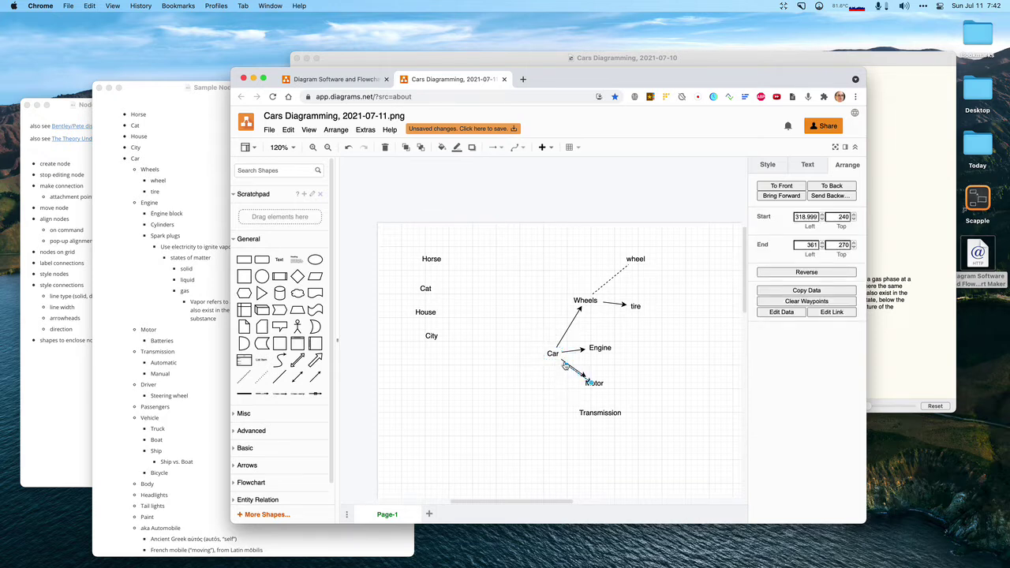
drag(561, 360, 551, 355)
drag(590, 383, 594, 405)
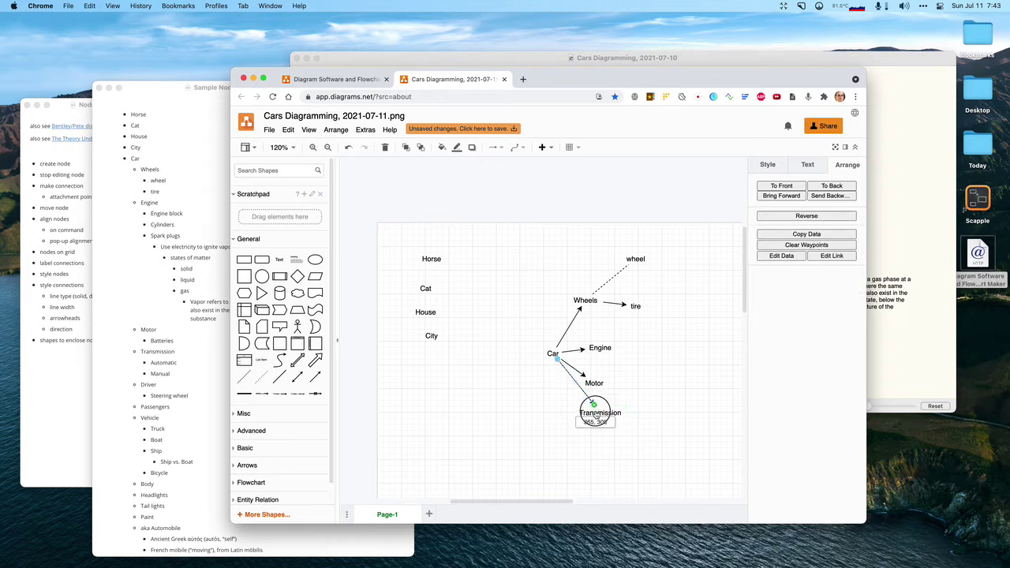
Move Transmission slightly down and left, to 305, 320 pt
click(596, 416)
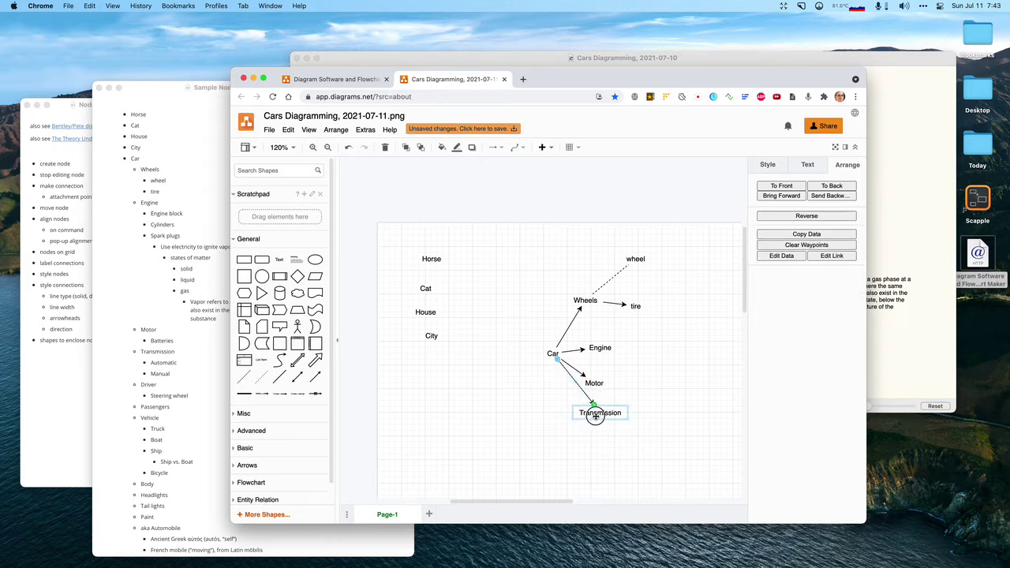
click(596, 416)
click(604, 412)
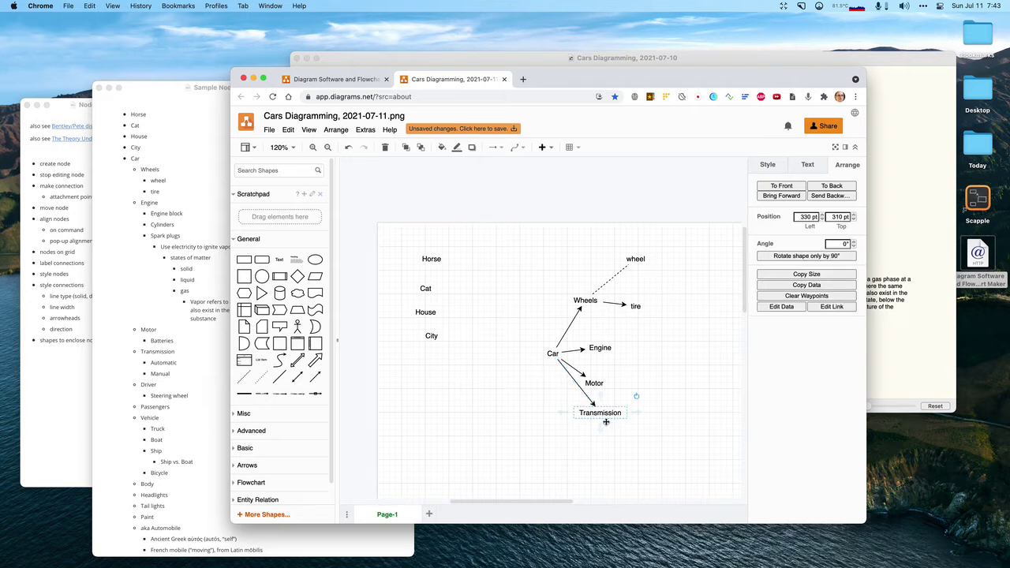
drag(608, 418, 584, 427)
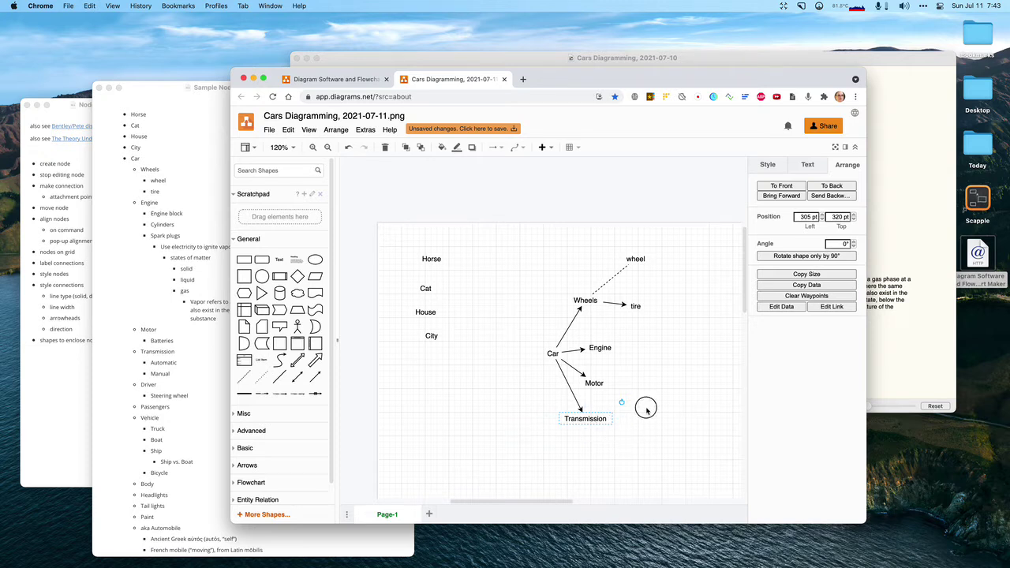
Add an 'Automatic' text label right of Transmission, at 450, 300 pt, and connect it to Transmission
double_click(647, 408)
click(643, 406)
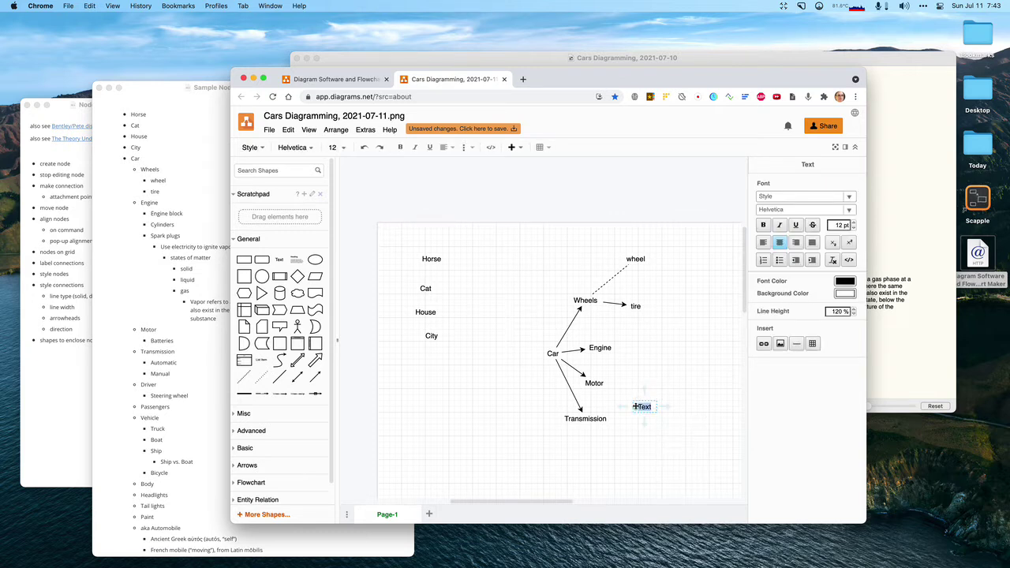
text(Automatic)
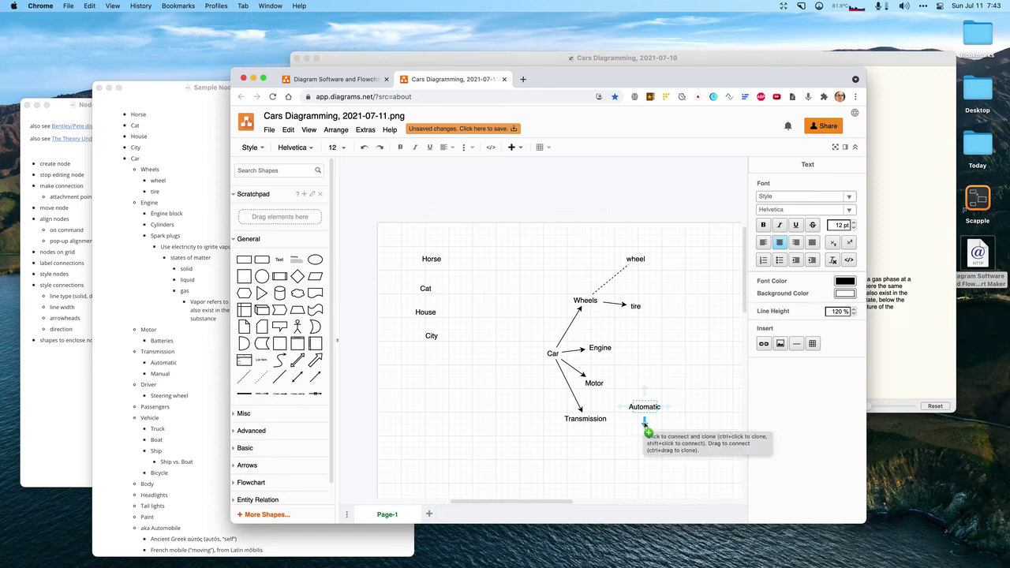
drag(645, 427, 675, 411)
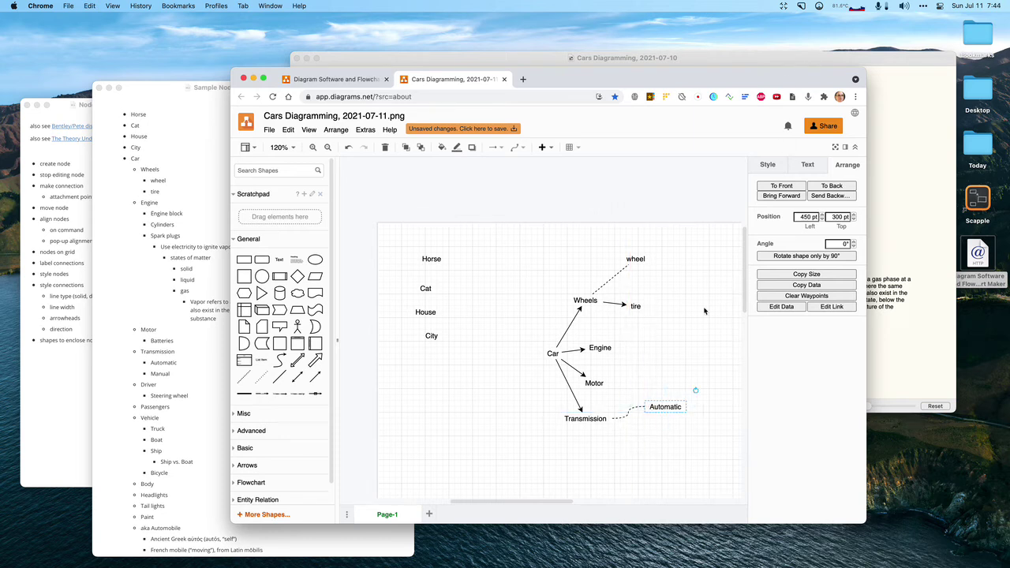
Change the dashed Transmission–Automatic connector from a curve to a straight line
click(632, 409)
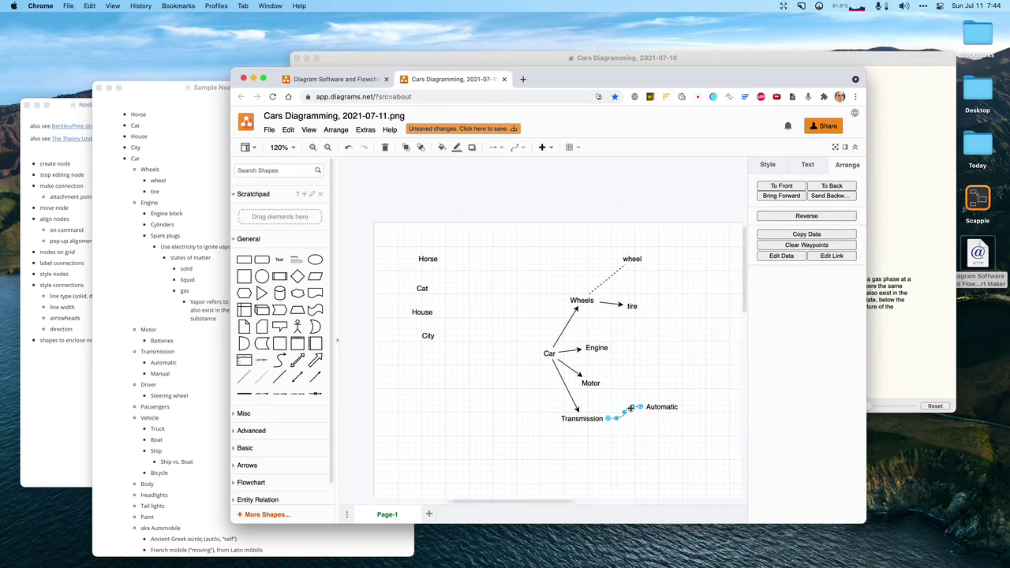
click(762, 167)
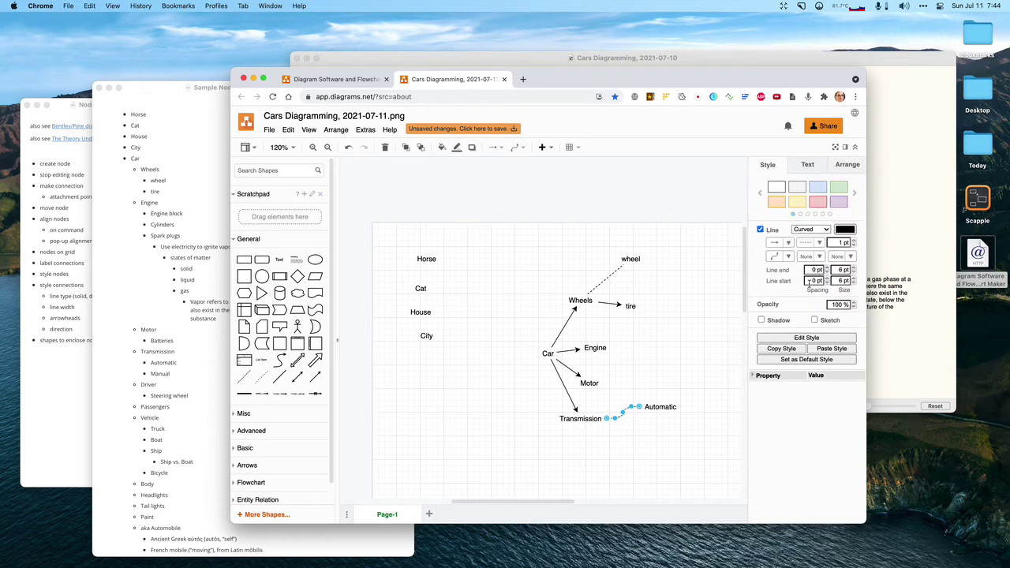
click(826, 229)
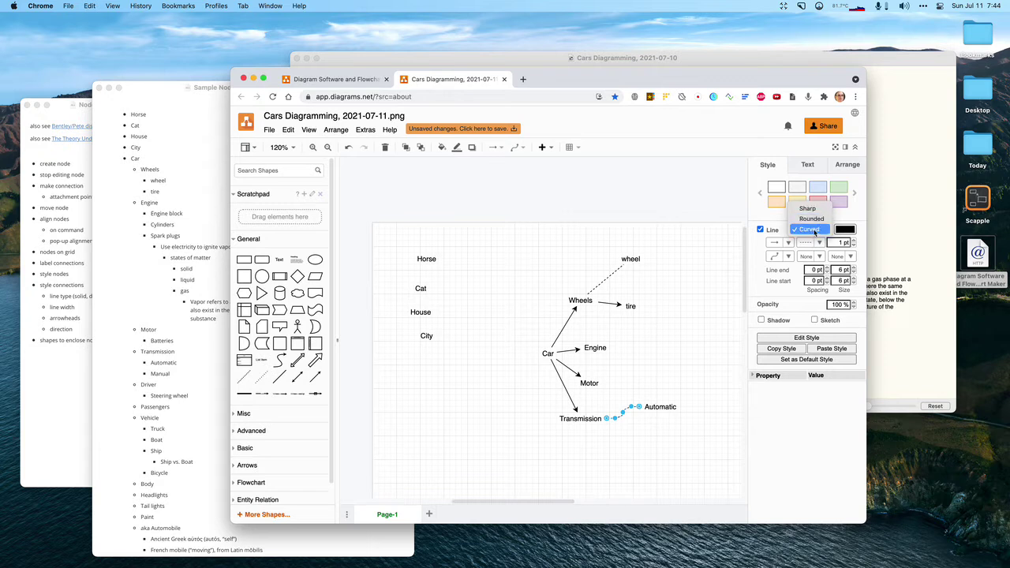
click(787, 258)
click(787, 258)
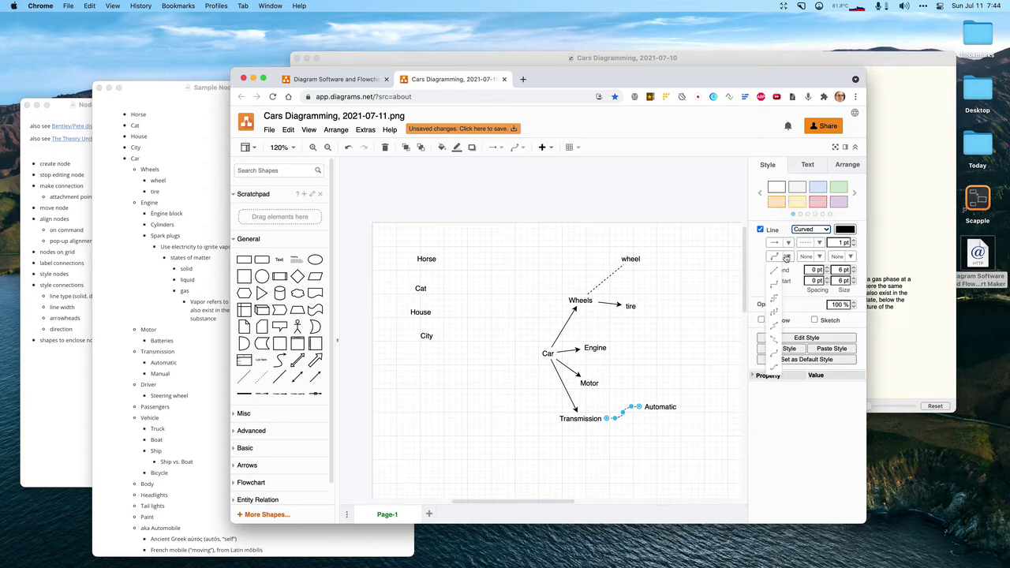
click(774, 270)
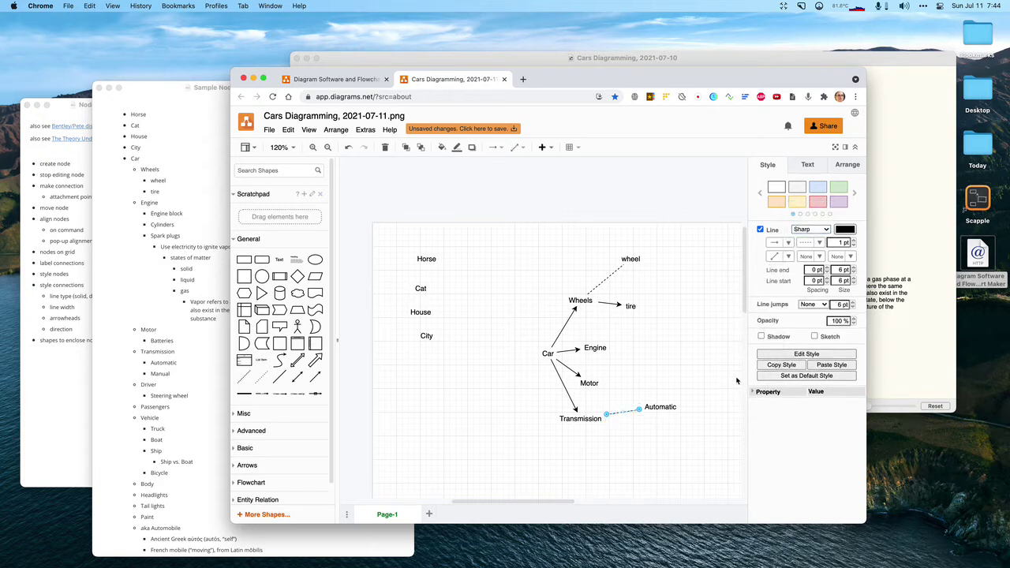
click(683, 427)
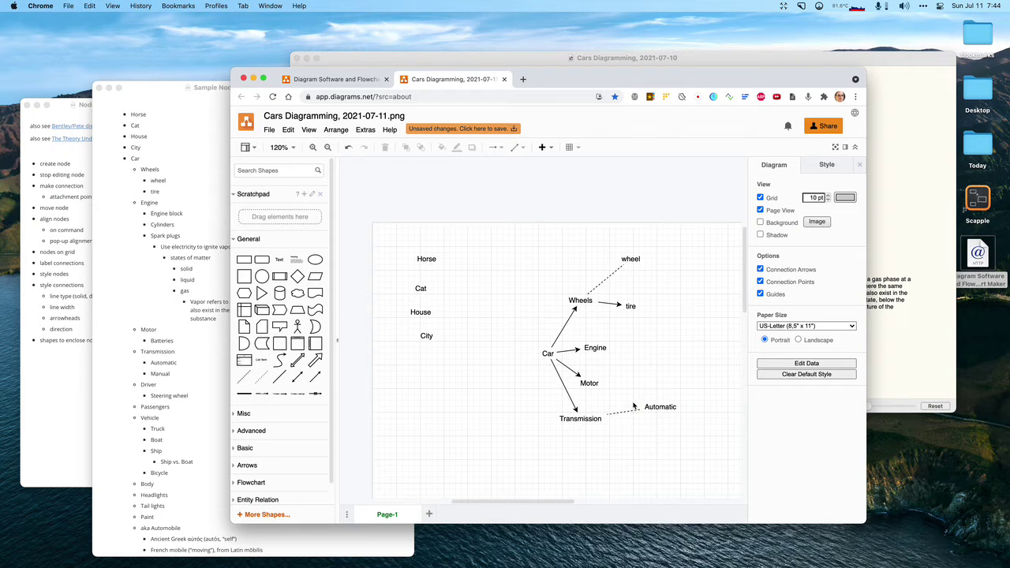
mouse_move(660, 424)
click(661, 424)
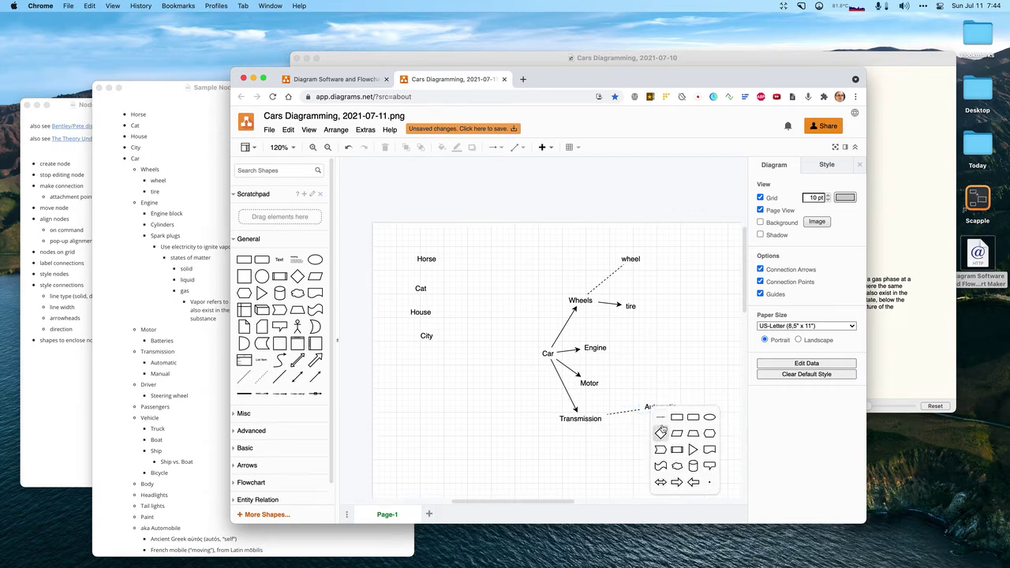
Add a connected copy below Automatic and rename it Manual
click(661, 418)
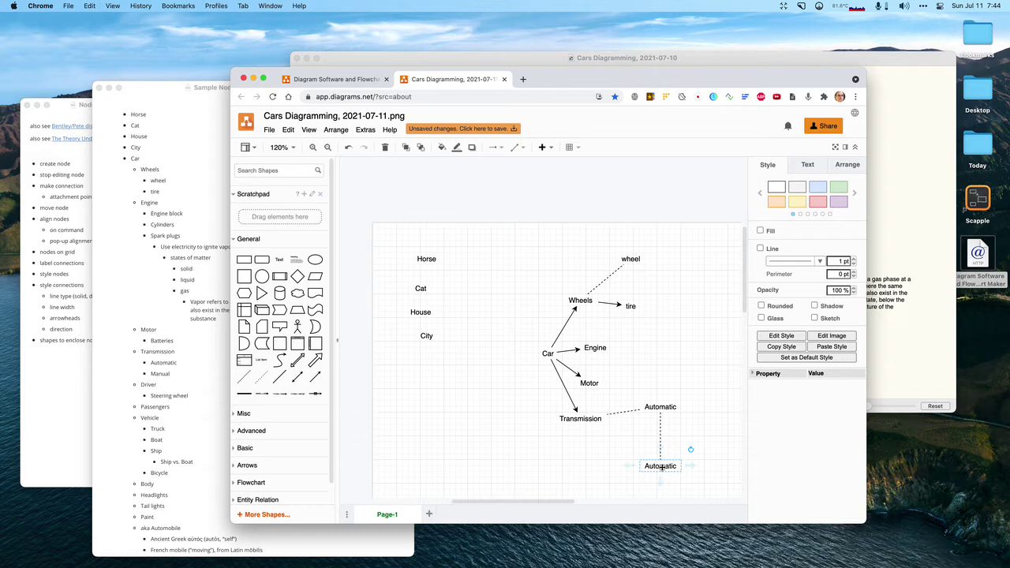
double_click(662, 467)
text(M)
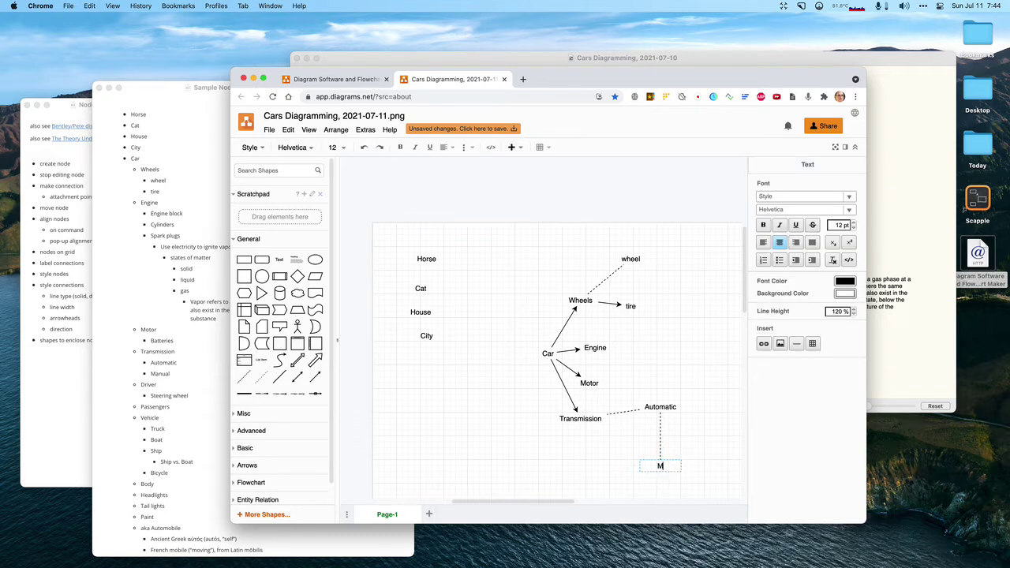
text(anual)
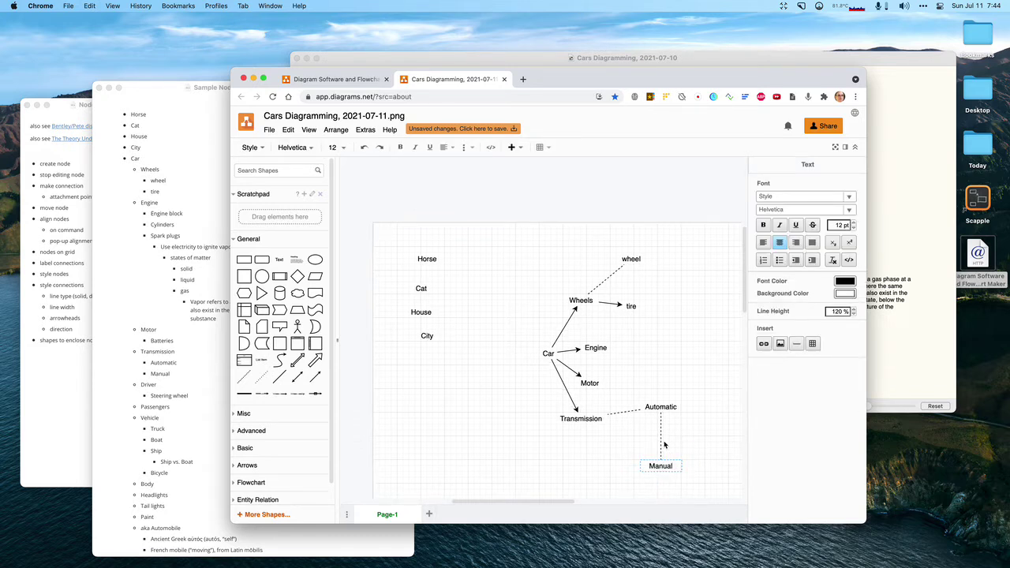
click(665, 446)
Delete the Automatic–Manual connector and link Manual to Transmission instead
click(661, 438)
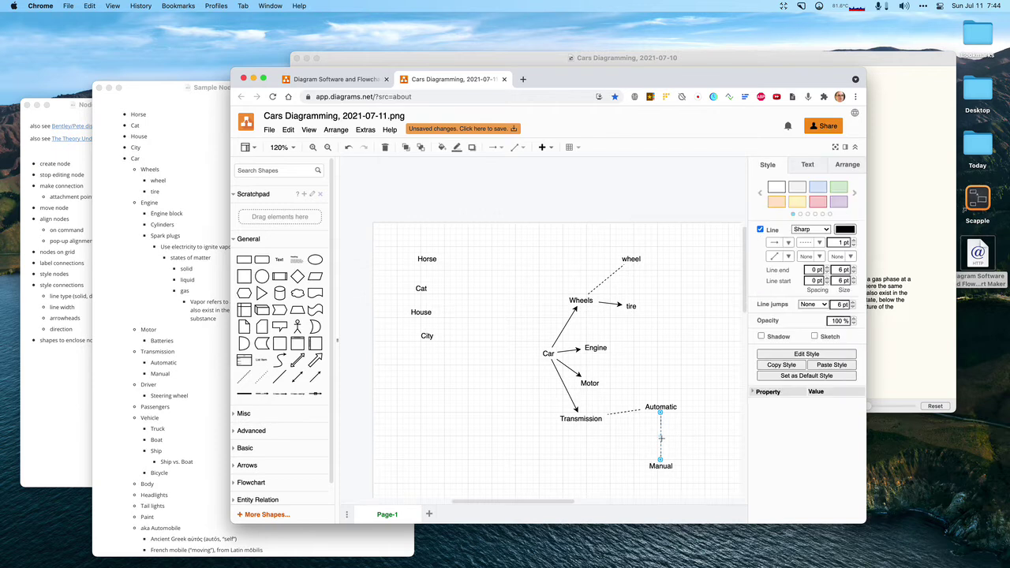
key(Delete)
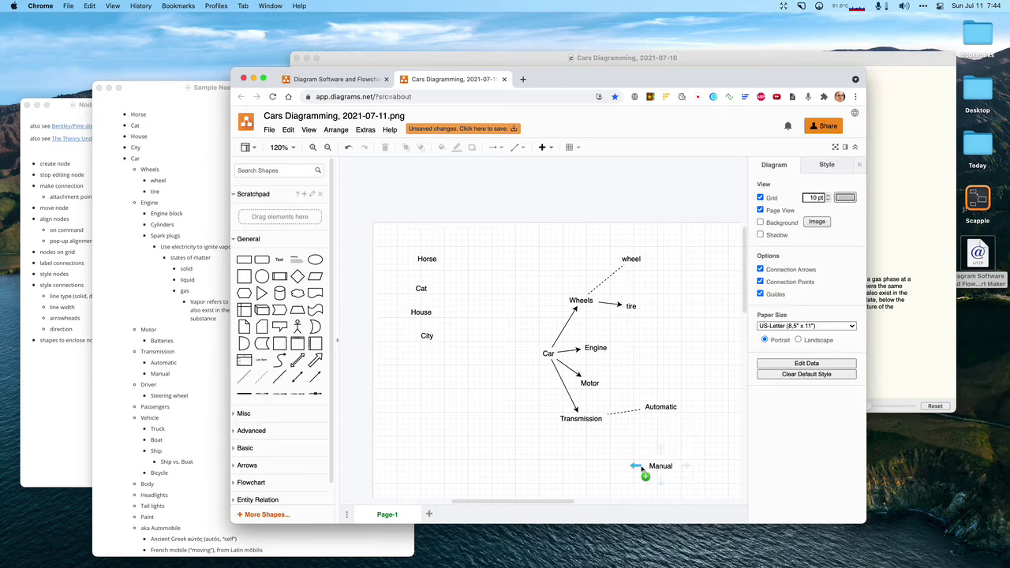
drag(638, 467, 599, 419)
click(608, 417)
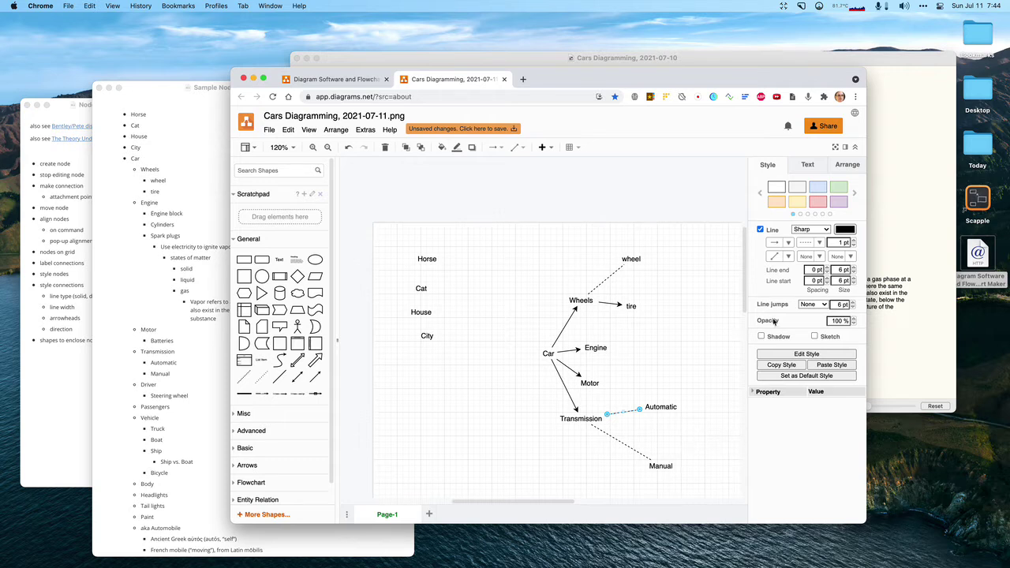
key(Escape)
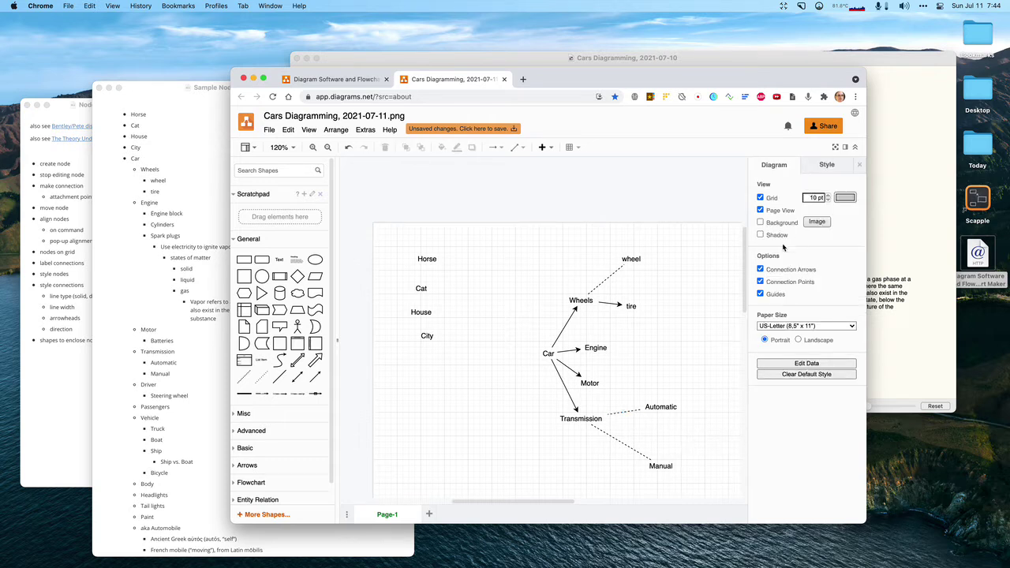
click(823, 168)
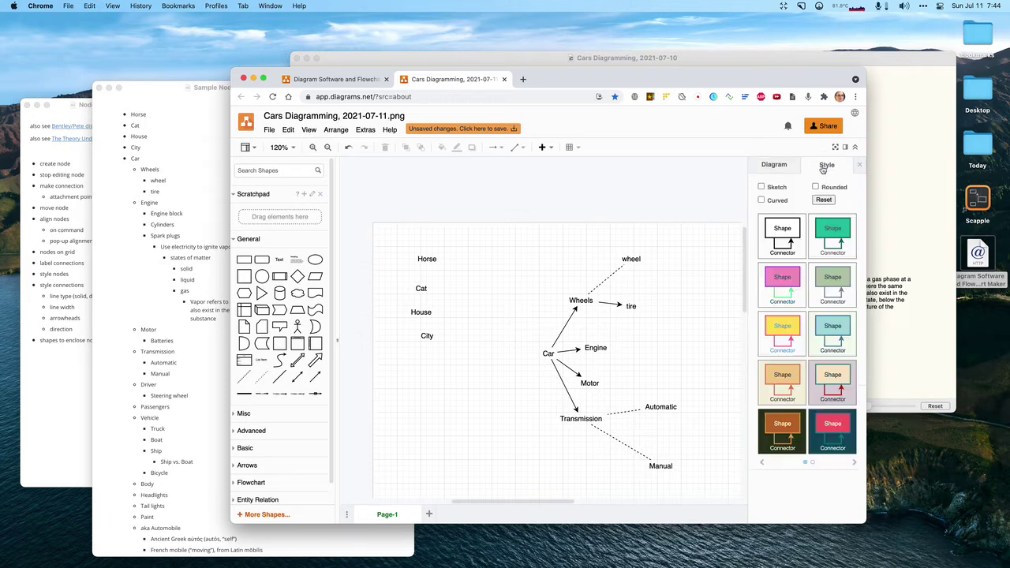
click(638, 452)
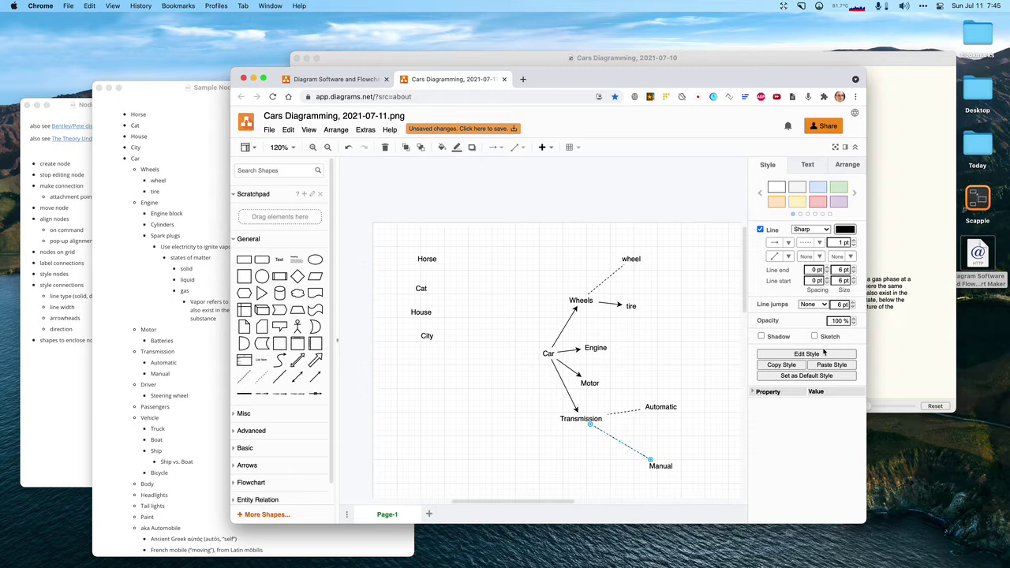
click(754, 392)
click(753, 392)
click(689, 411)
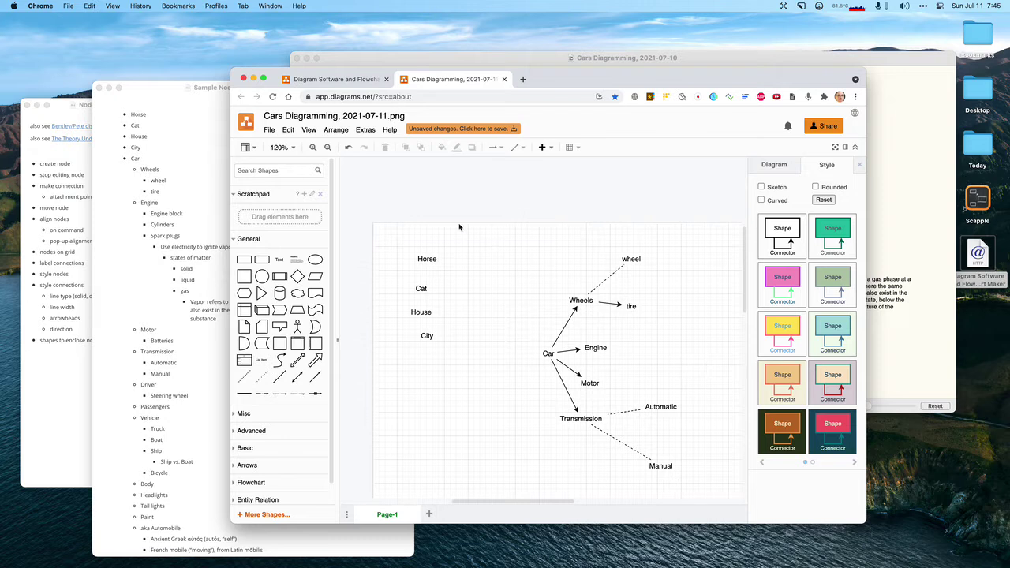
click(288, 130)
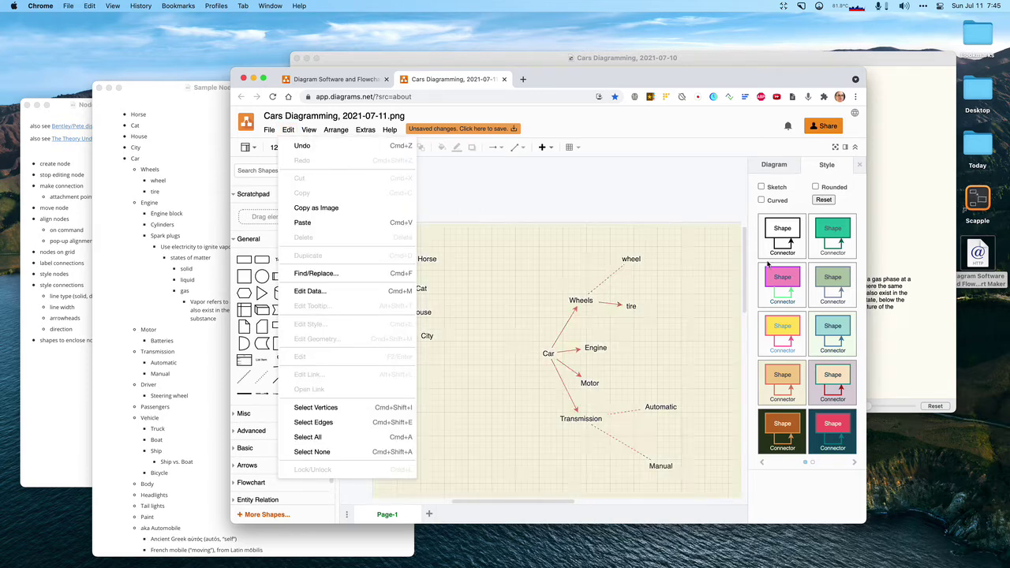
click(772, 168)
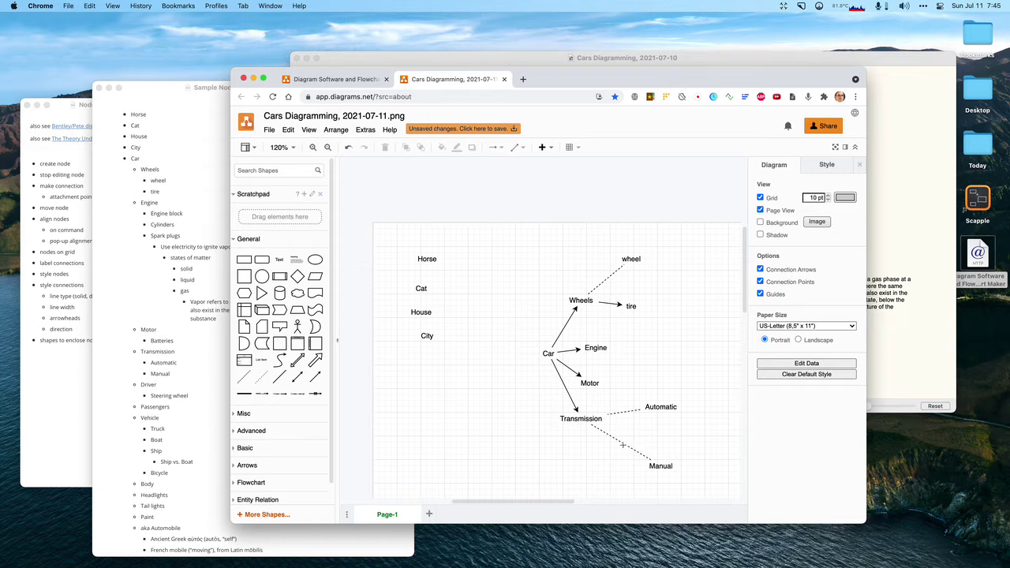
click(624, 444)
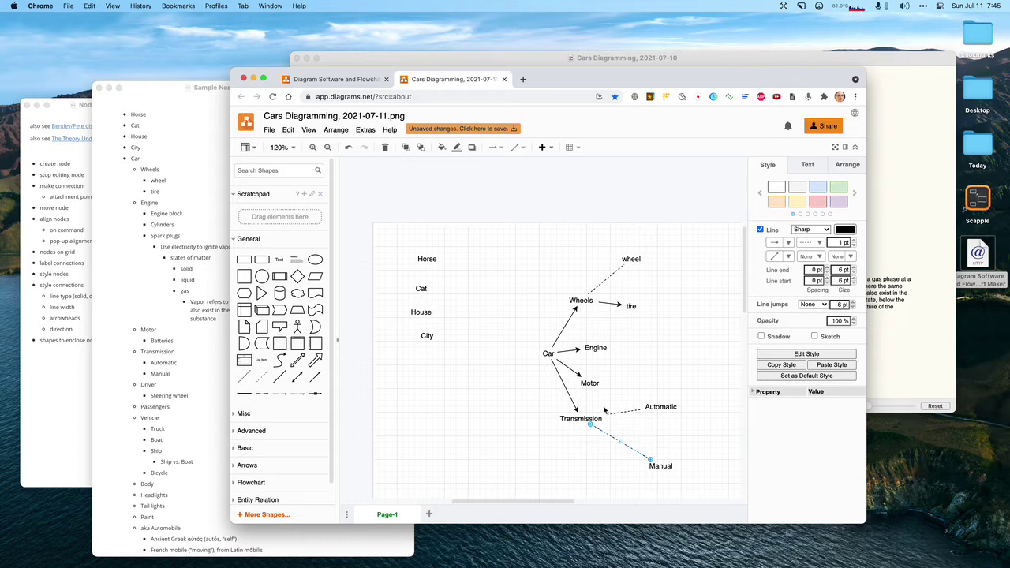
Make the Car–Transmission, Motor, Engine and Wheels links plus the Wheels–tire link dotted
click(565, 386)
shift+click(569, 369)
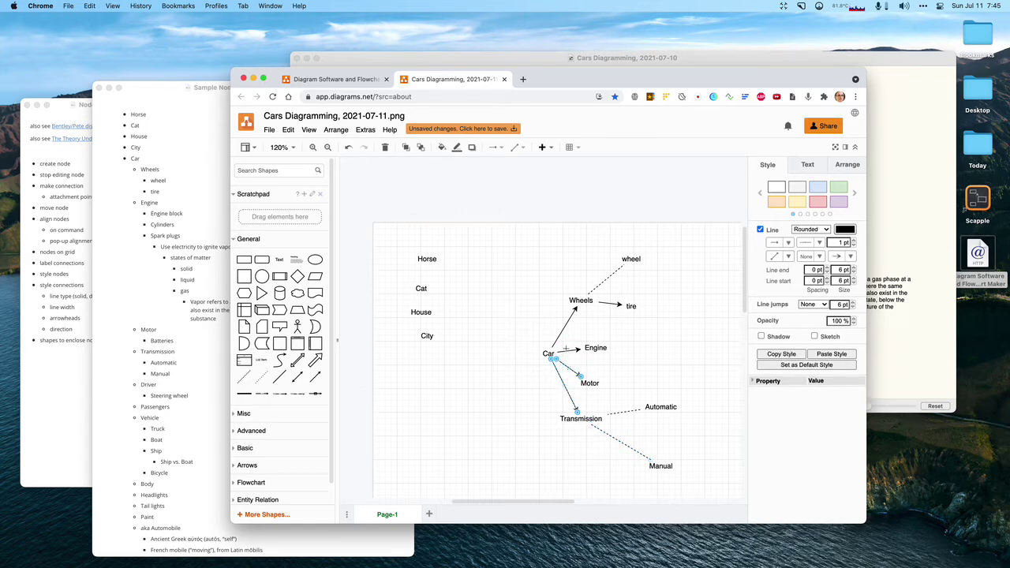
shift+click(566, 348)
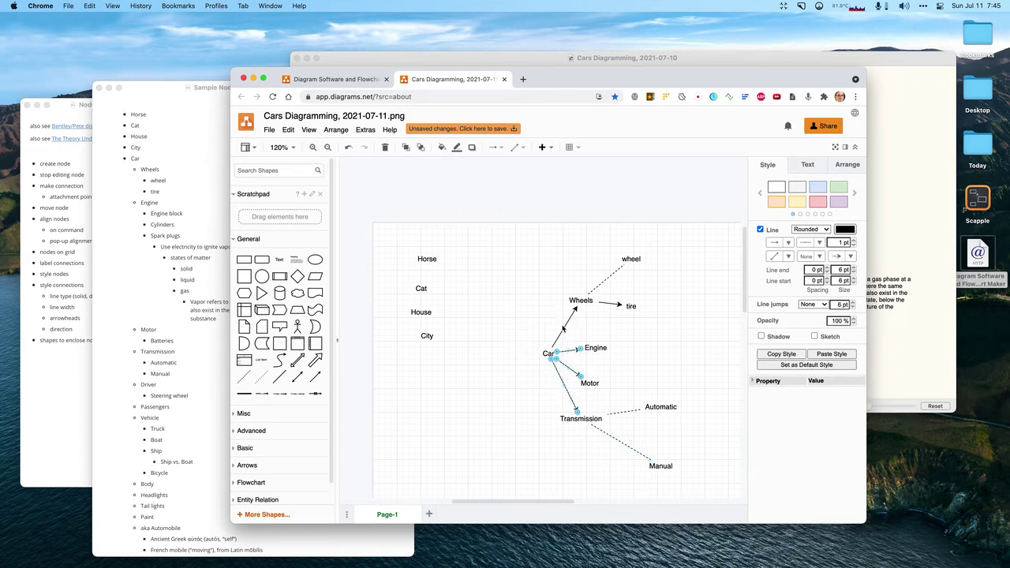
shift+click(574, 314)
shift+click(606, 304)
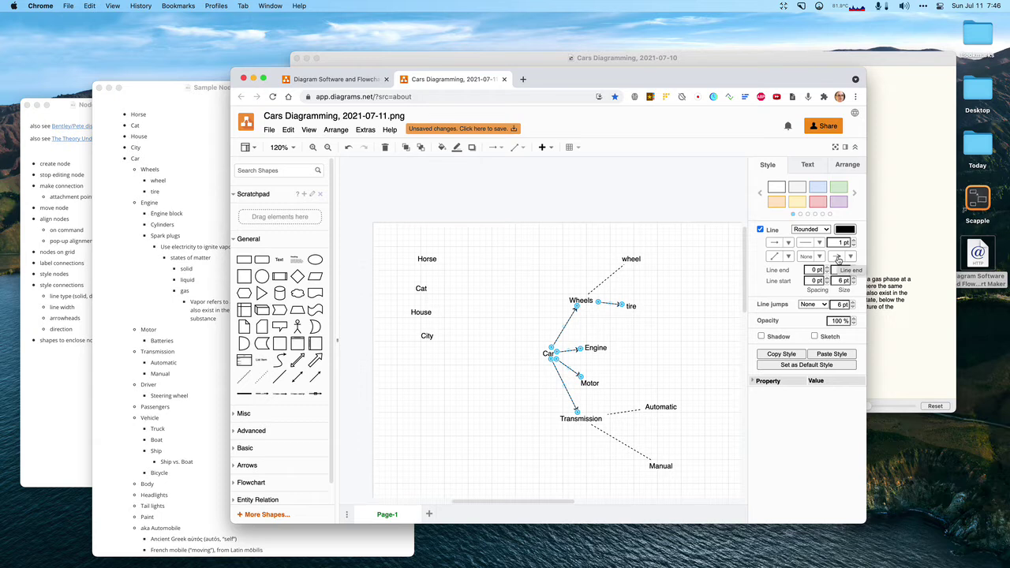
click(813, 243)
click(810, 270)
Set those links' line end to None, then check the Transmission–Automatic connector
click(850, 257)
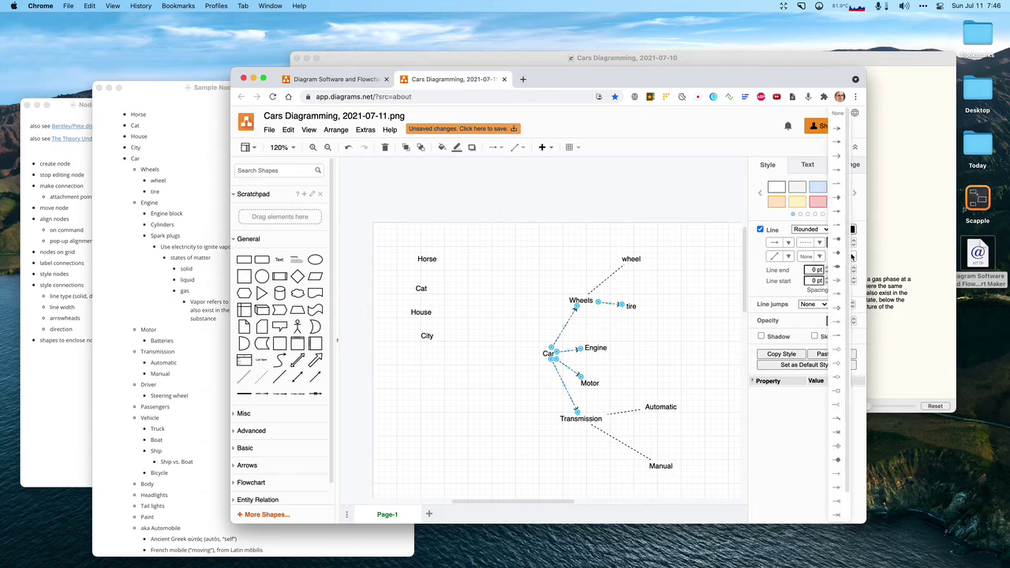
click(829, 153)
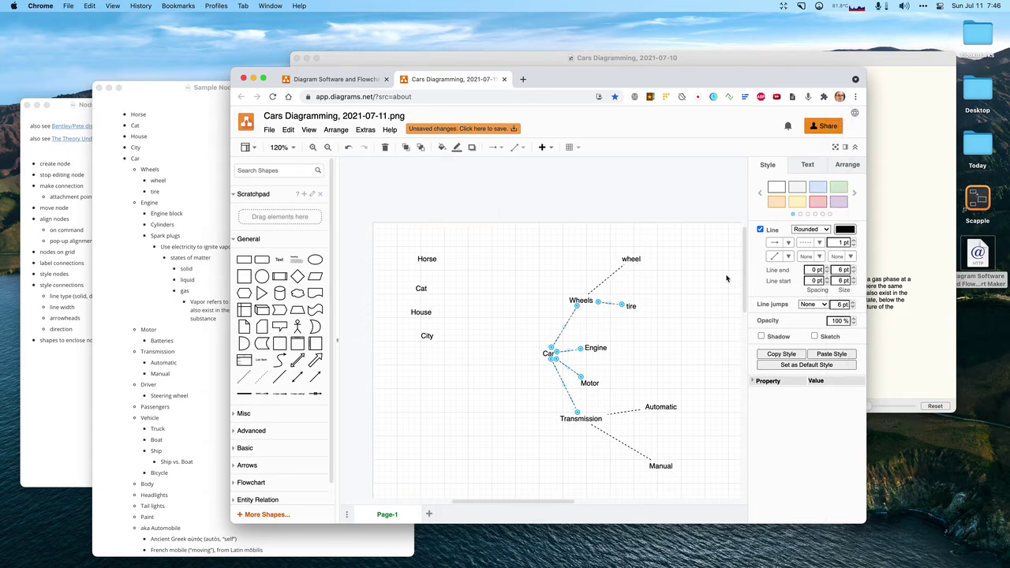
click(711, 292)
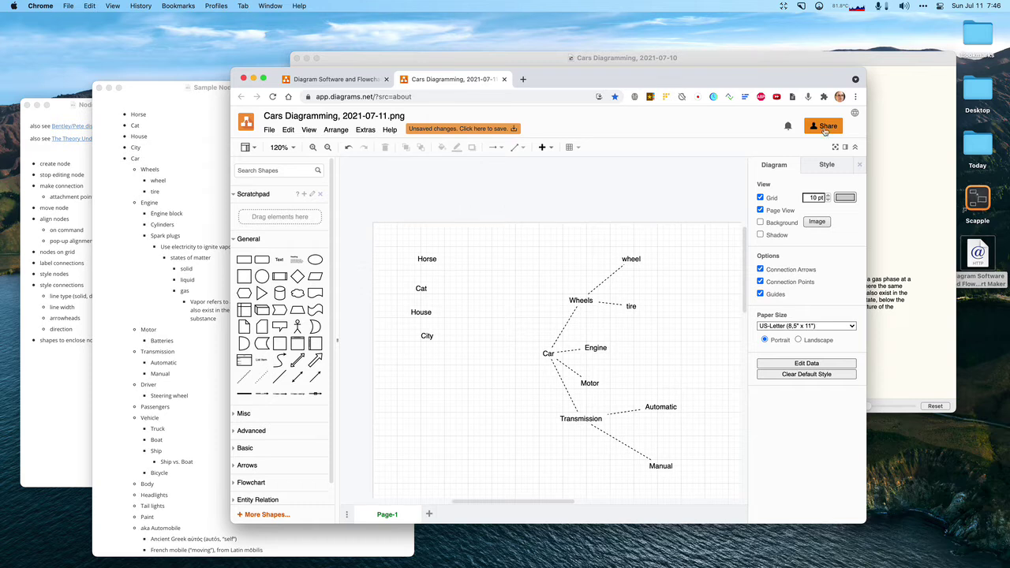
click(629, 412)
click(629, 413)
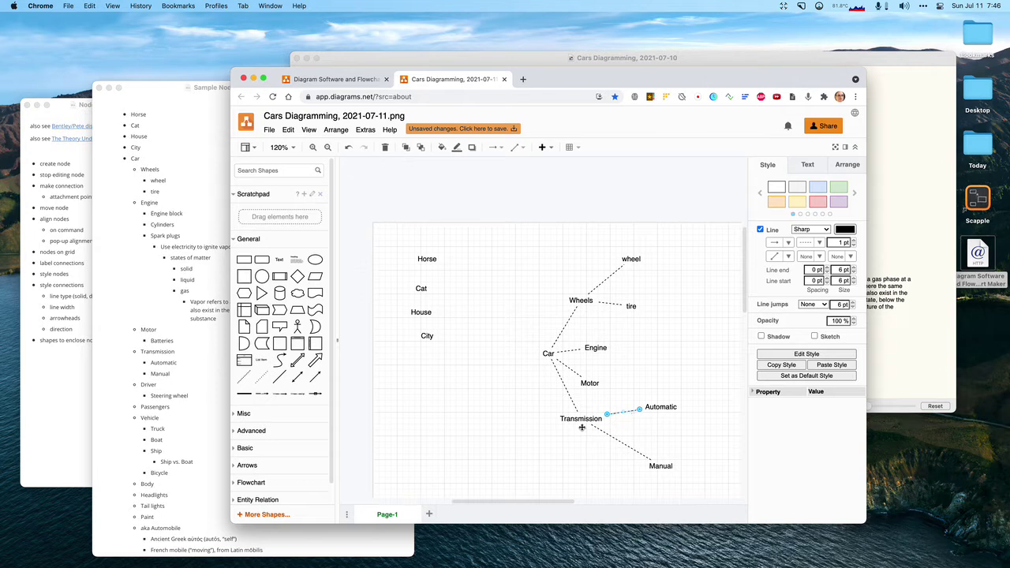
click(558, 444)
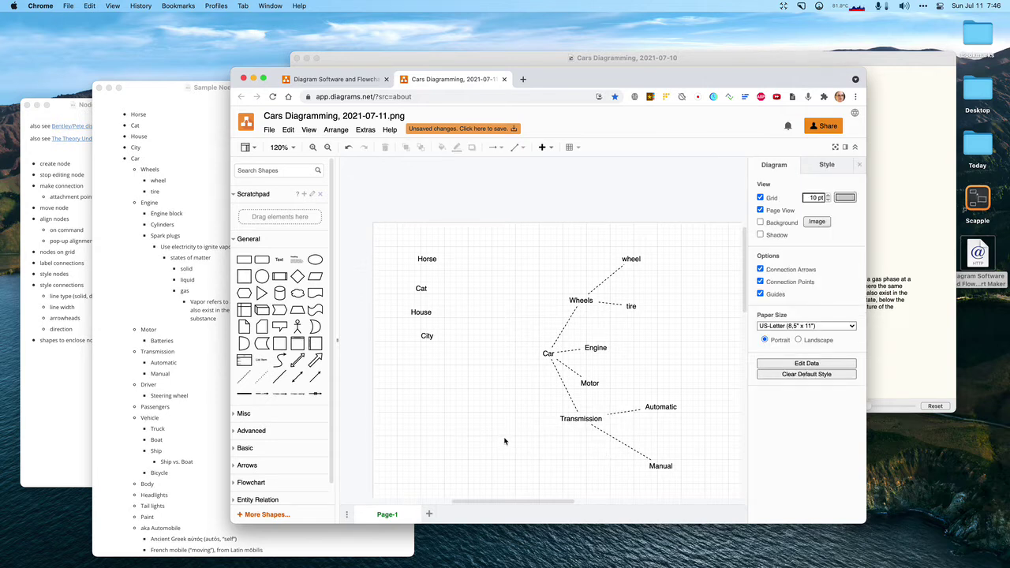
Add Driver and Passenger text labels to the left of Car
double_click(485, 397)
click(482, 395)
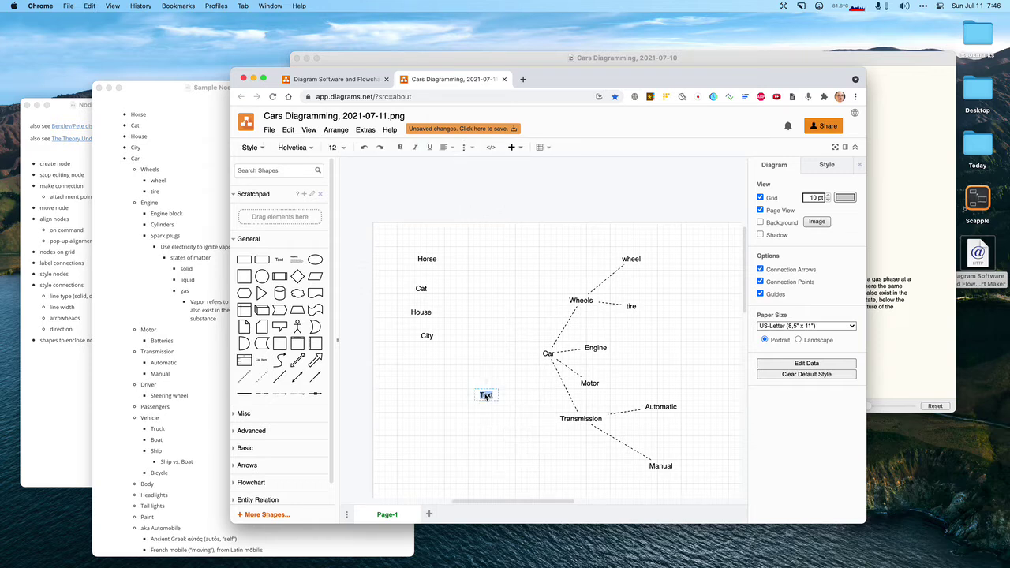
text(Driver)
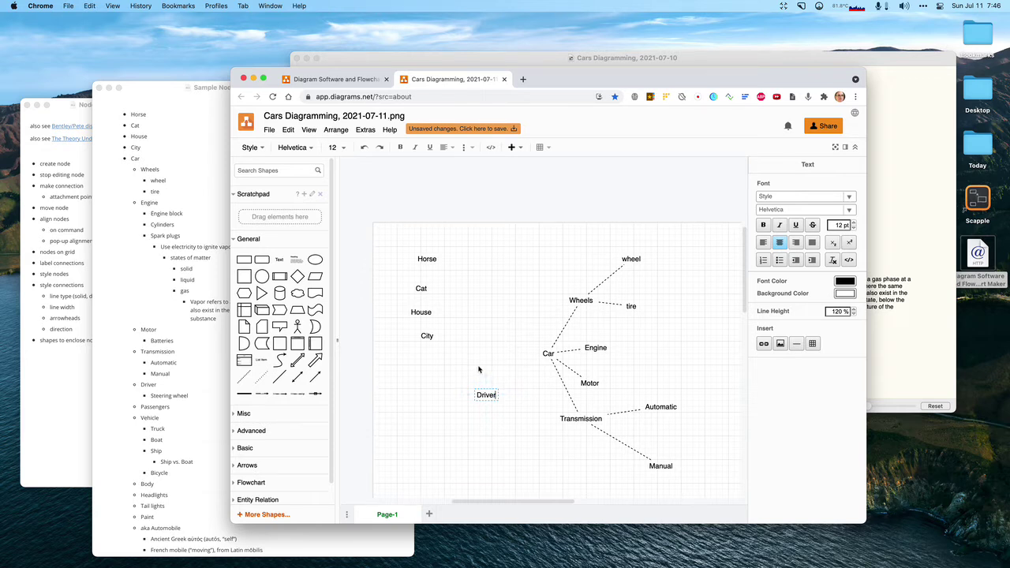
click(478, 369)
double_click(478, 369)
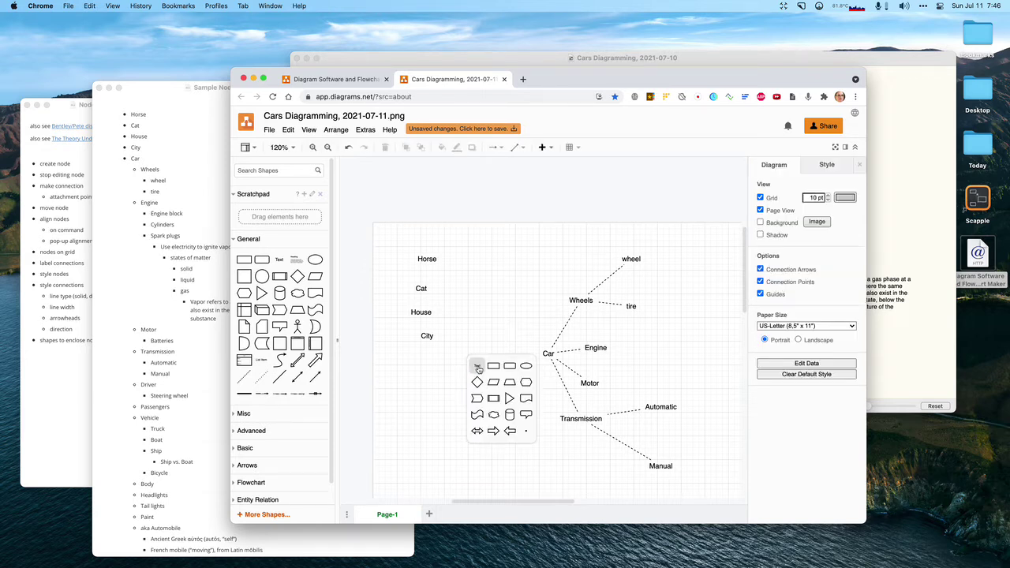
click(478, 368)
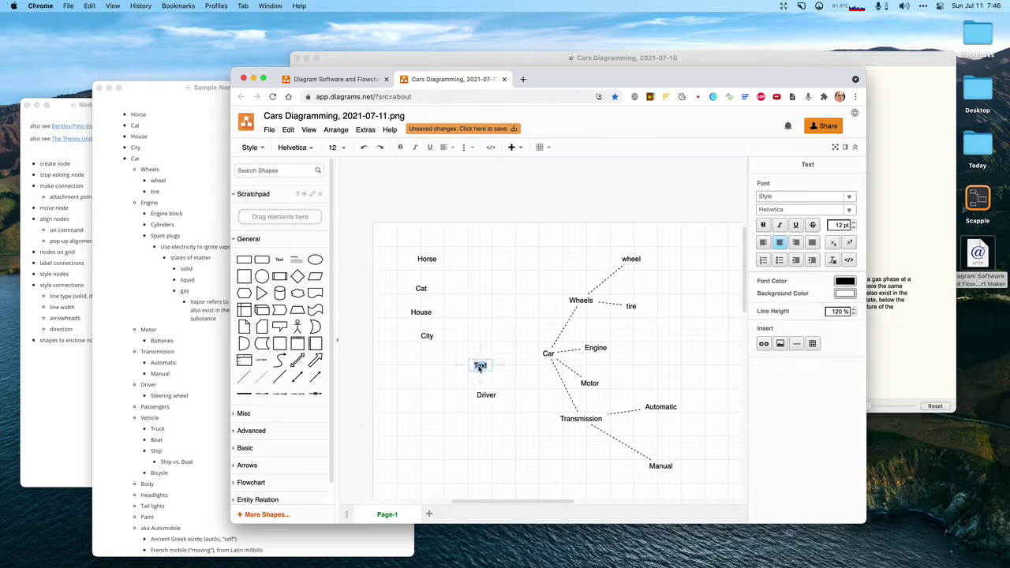
text(Passenger)
click(491, 421)
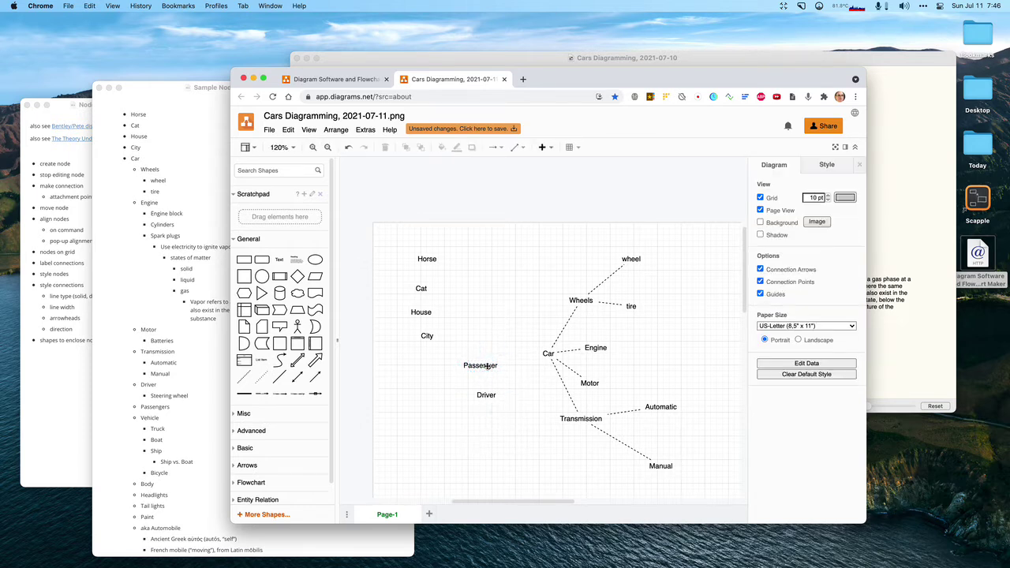
Connect both Passenger and Driver to Car
drag(492, 364, 546, 354)
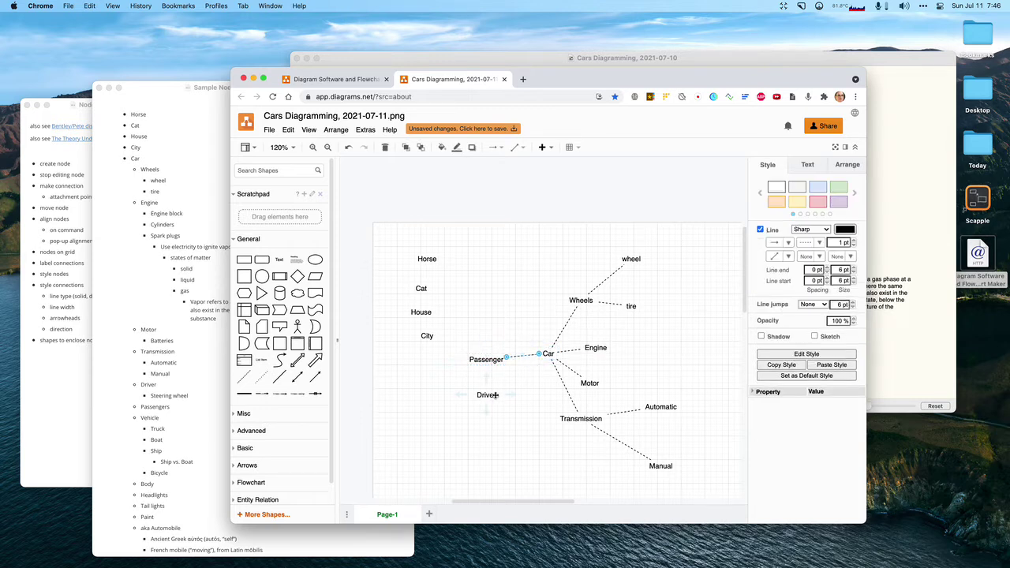
drag(509, 397, 546, 355)
click(513, 419)
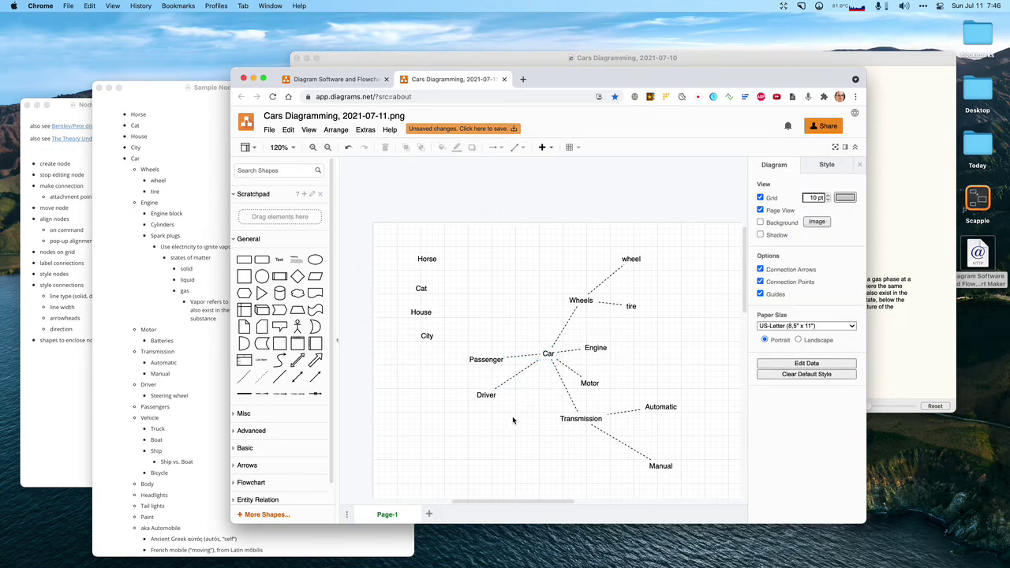
click(434, 409)
Add a text label reading 'Steering wheel' left of Driver, fixing typos
double_click(433, 409)
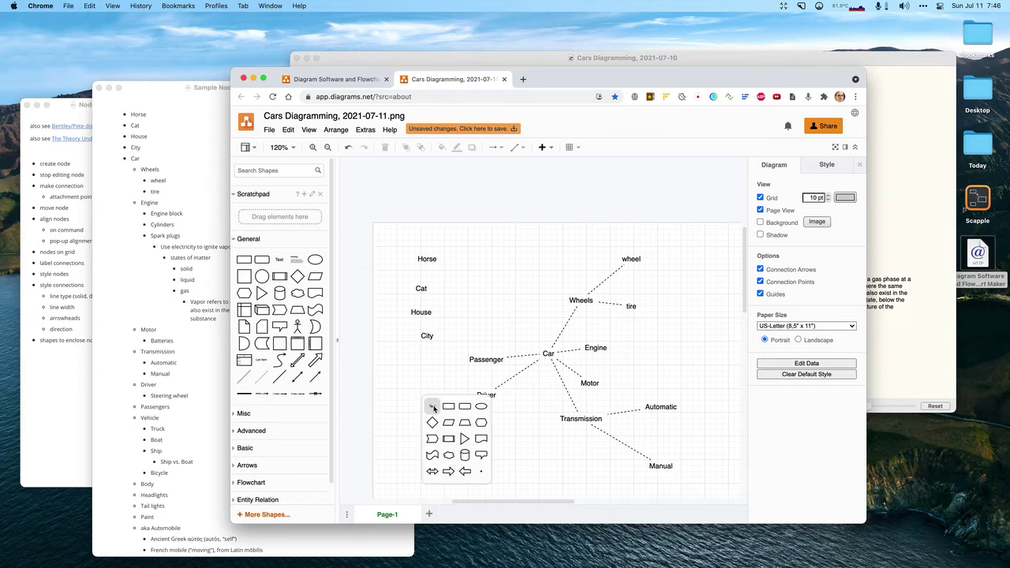
click(433, 408)
text(Stee)
text(ering Wh)
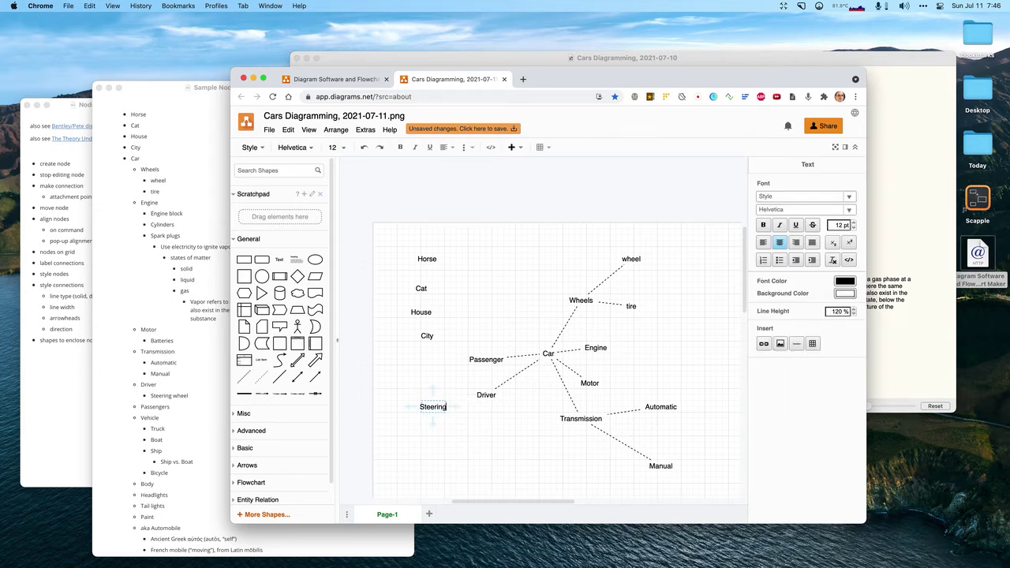
key(BackSpace)
text(e)
key(BackSpace)
key(BackSpace)
key(BackSpace)
text(whel)
key(BackSpace)
text(el)
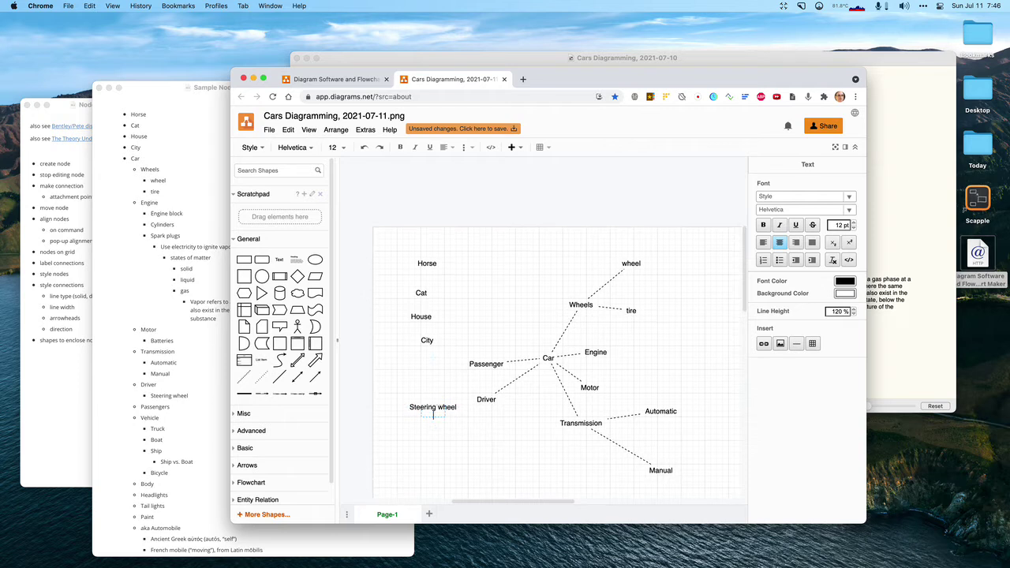
Link the Steering wheel label to Driver with a connector
key(Escape)
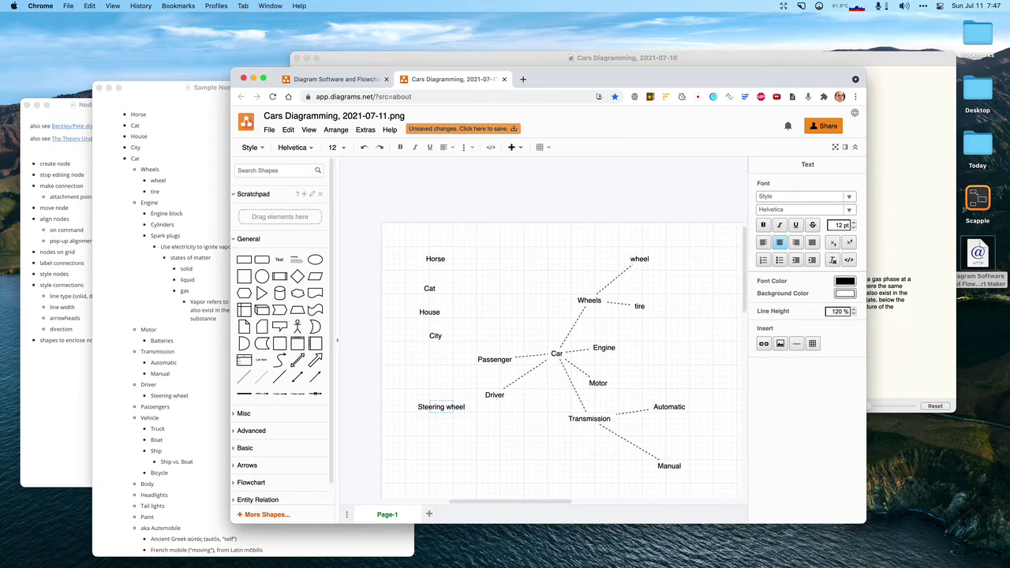
key(Escape)
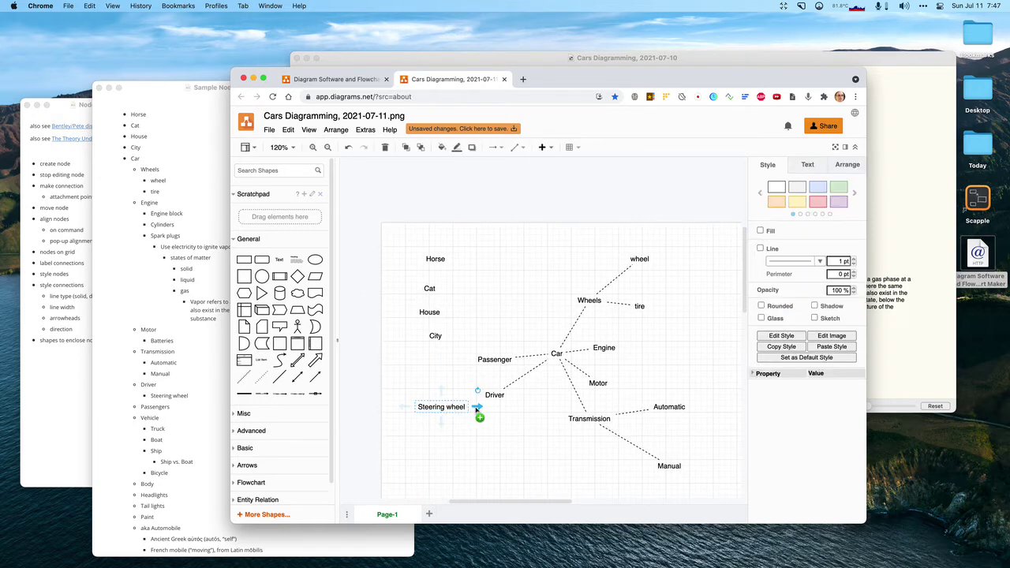
drag(476, 408, 491, 395)
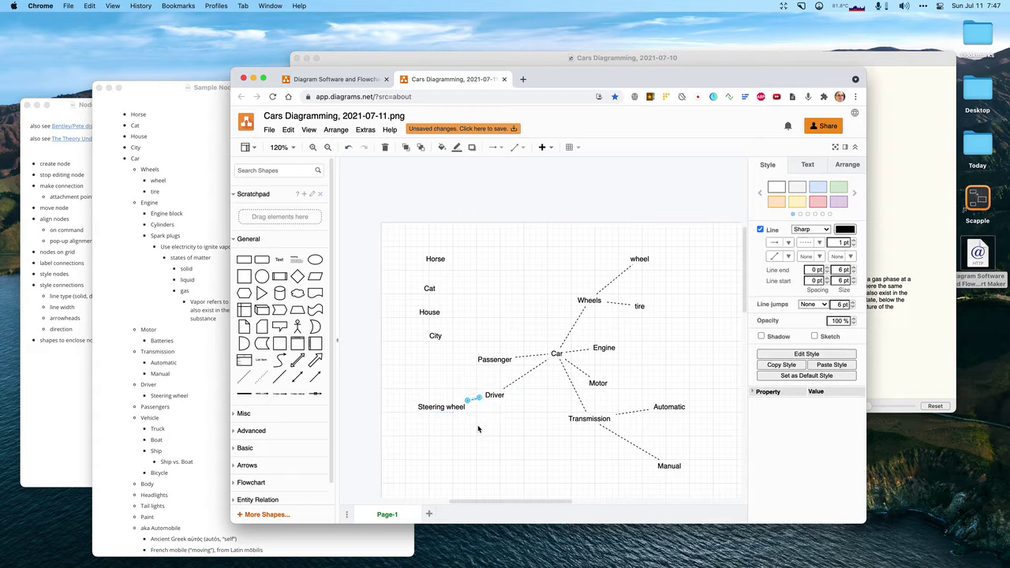
click(458, 462)
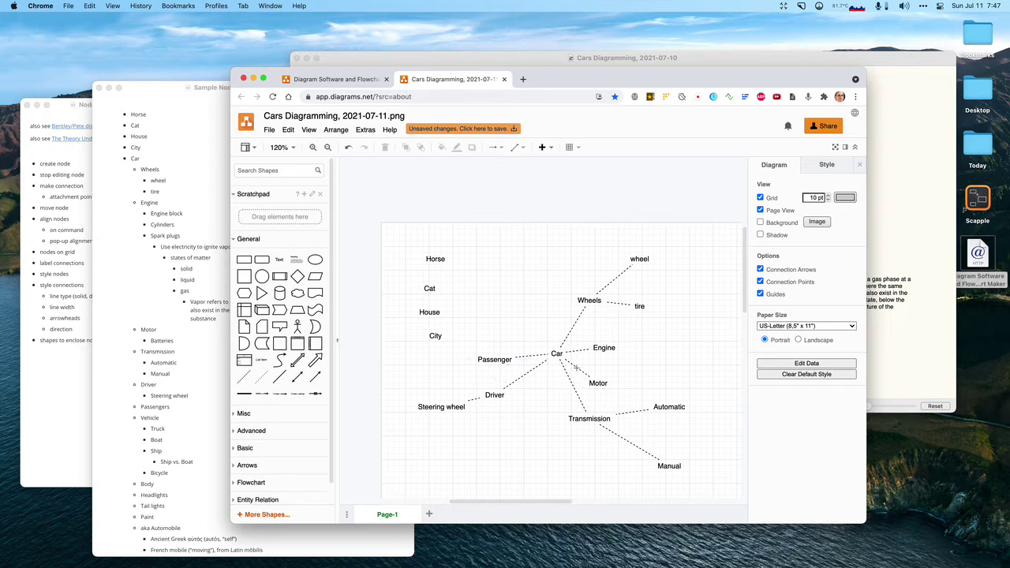
Add a 'Vehicle' text label near the page top and a connected copy below it
double_click(515, 263)
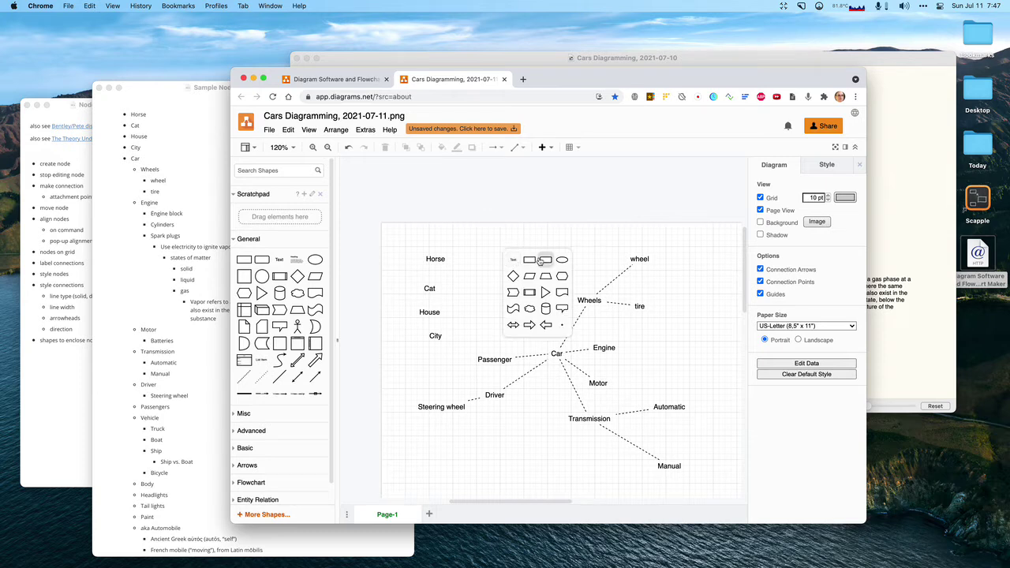
click(514, 263)
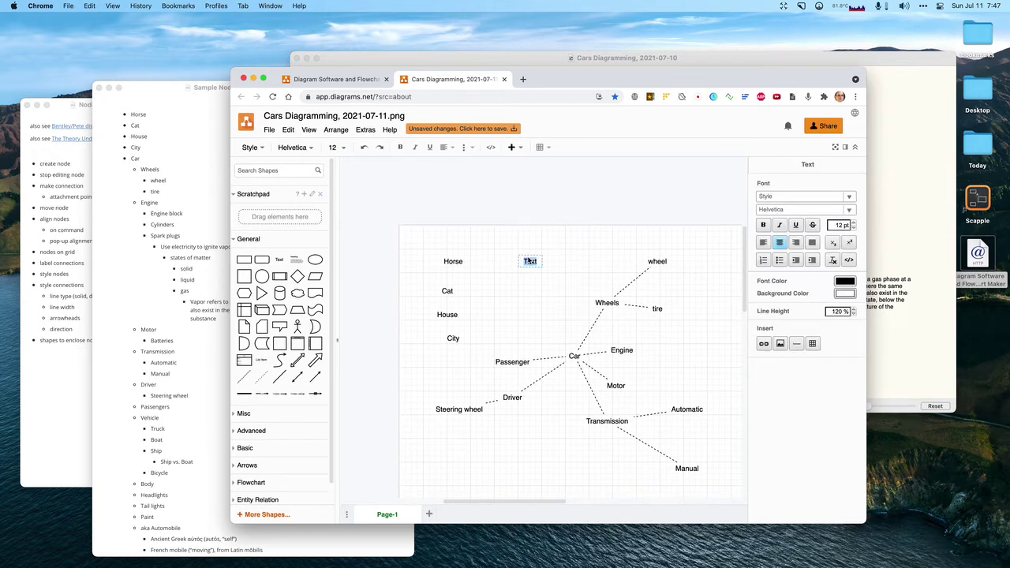
text(Vehii)
key(BackSpace)
text(cle)
key(Escape)
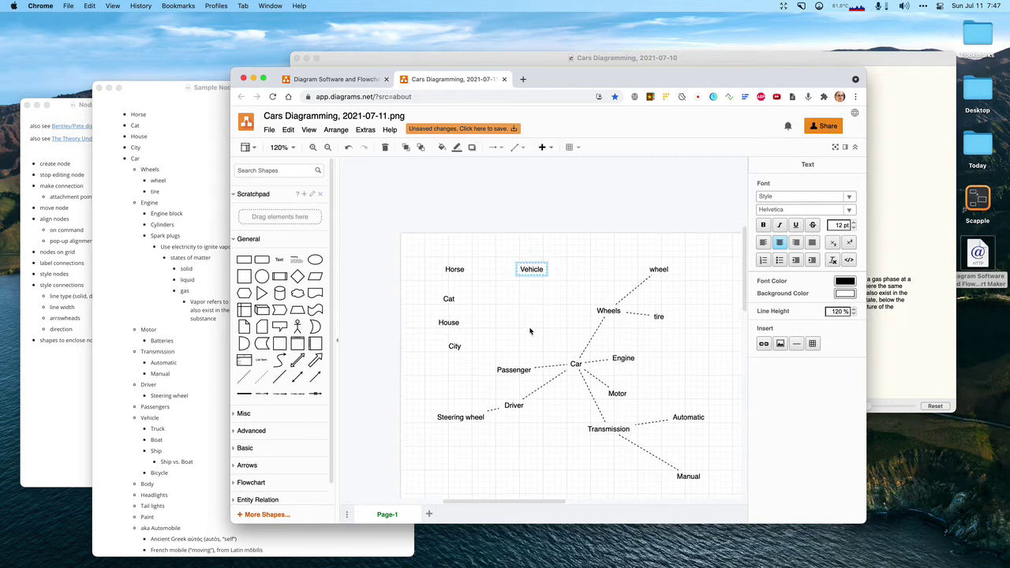
mouse_move(531, 294)
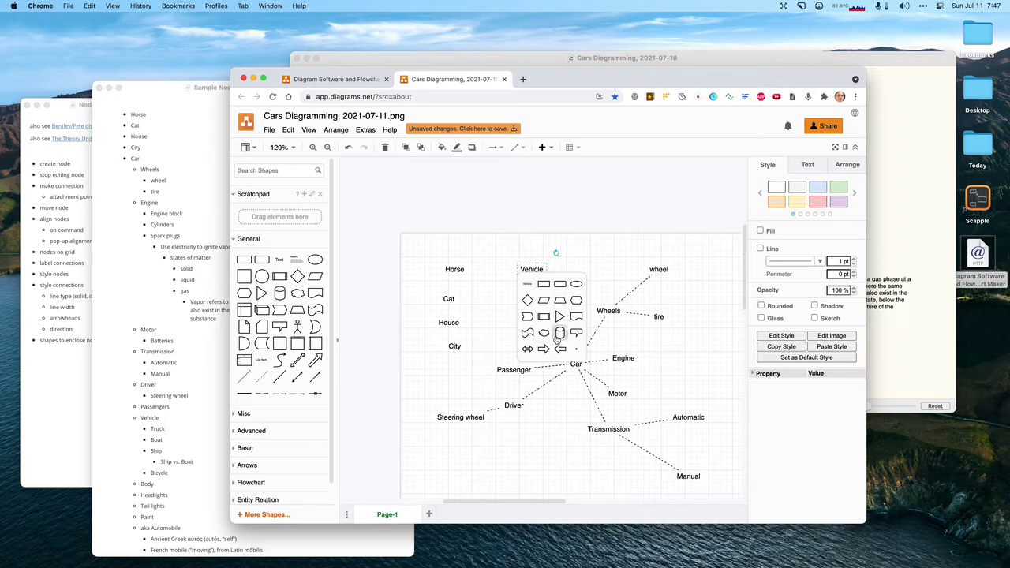
click(529, 286)
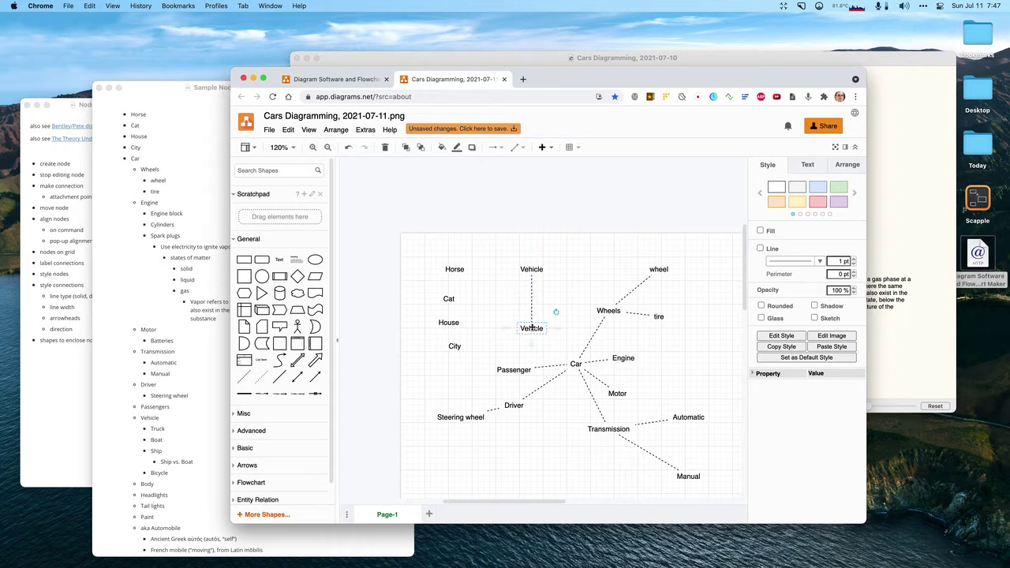
Rename the lower Vehicle copy to Truck and connect Vehicle to Car
double_click(532, 328)
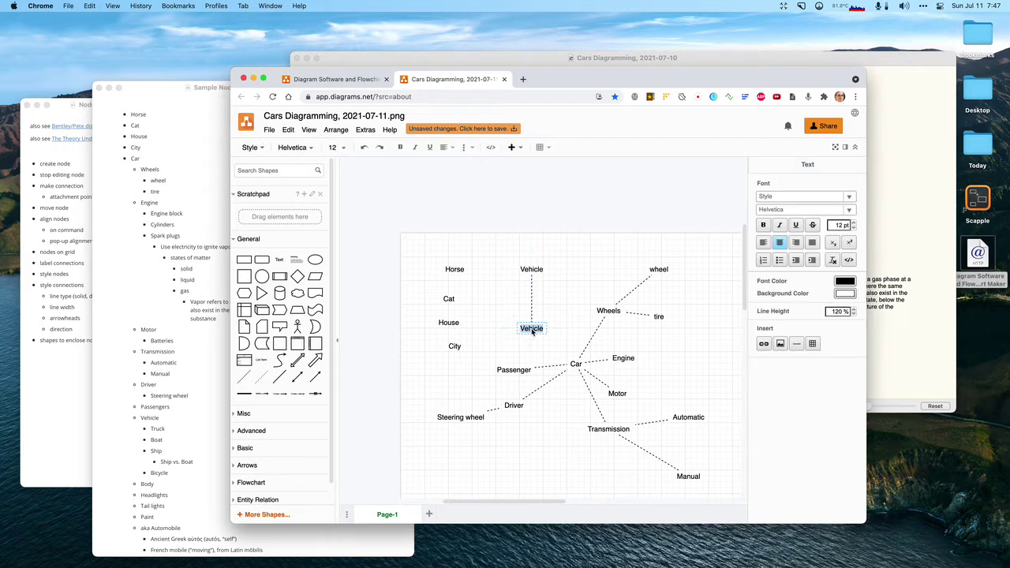
text(Truck)
click(539, 286)
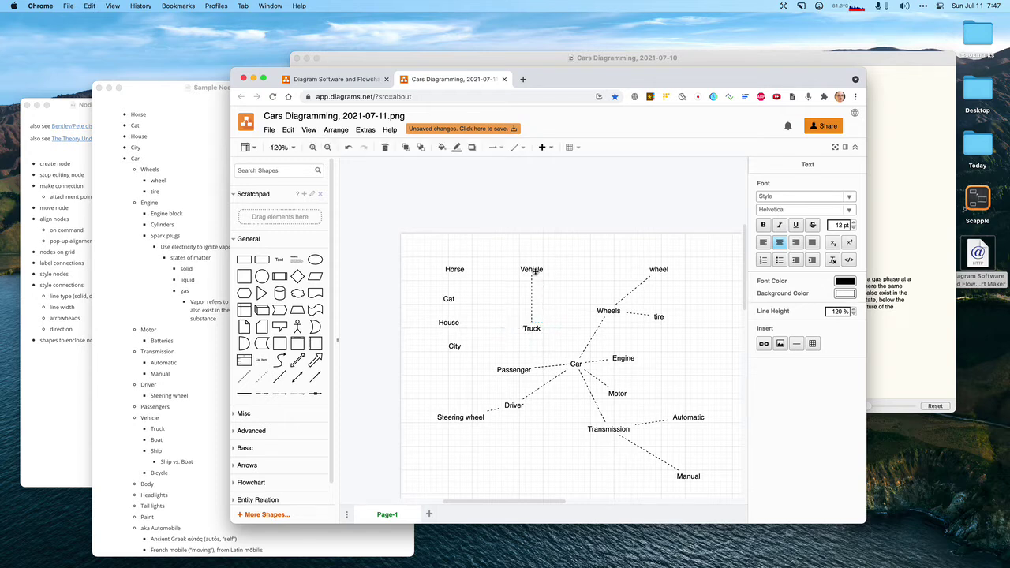
click(534, 270)
drag(535, 277, 577, 363)
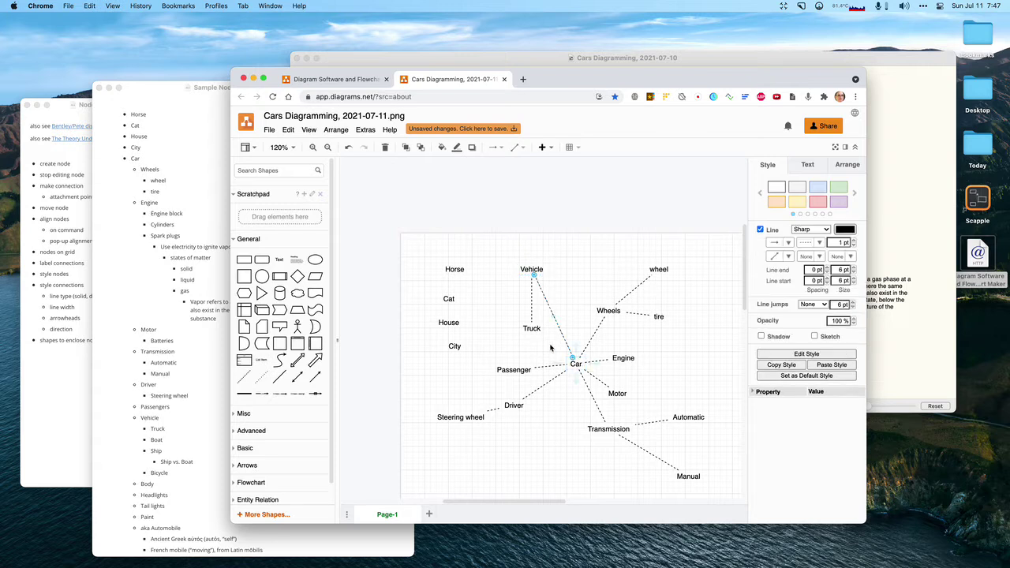
Move the Truck label up to sit above and right of Vehicle
mouse_move(535, 327)
mouse_down()
mouse_move(509, 329)
mouse_move(551, 332)
mouse_up()
click(559, 474)
drag(562, 330, 523, 362)
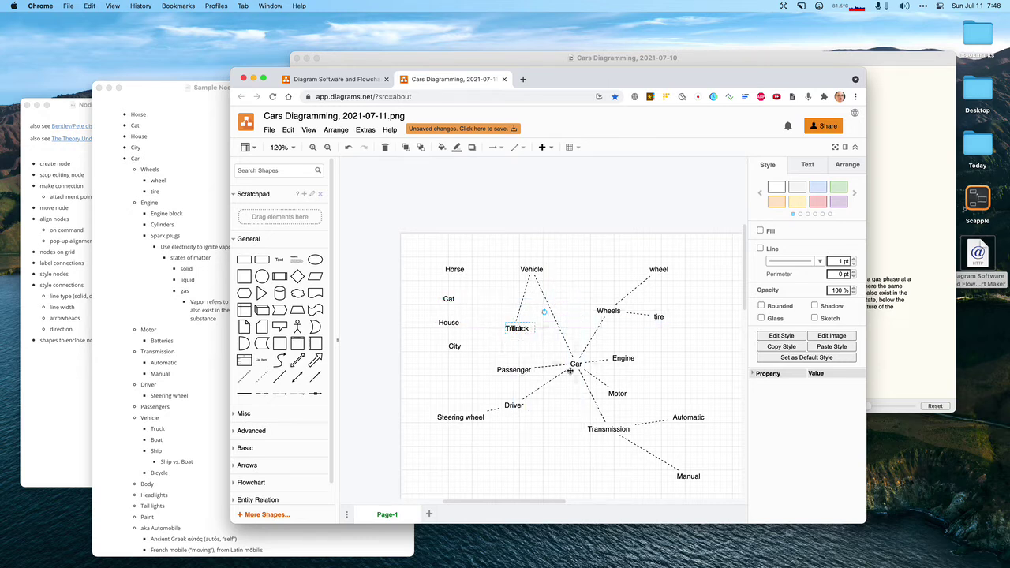
click(528, 348)
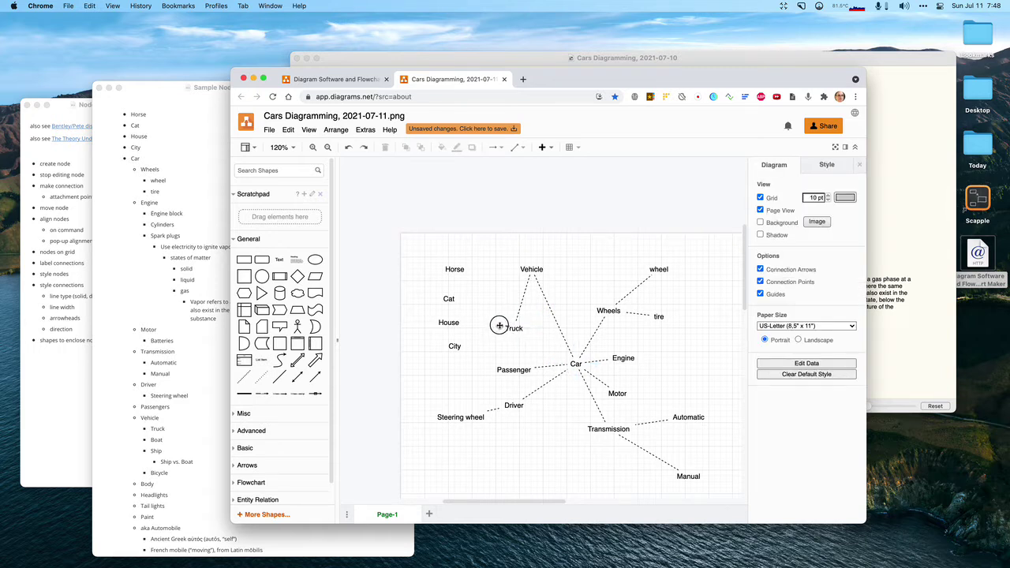
mouse_move(510, 326)
mouse_down()
mouse_move(483, 327)
mouse_move(501, 323)
mouse_move(494, 315)
mouse_move(481, 325)
mouse_move(512, 336)
mouse_move(514, 319)
mouse_move(515, 338)
mouse_move(505, 341)
mouse_move(496, 319)
mouse_move(505, 326)
mouse_up()
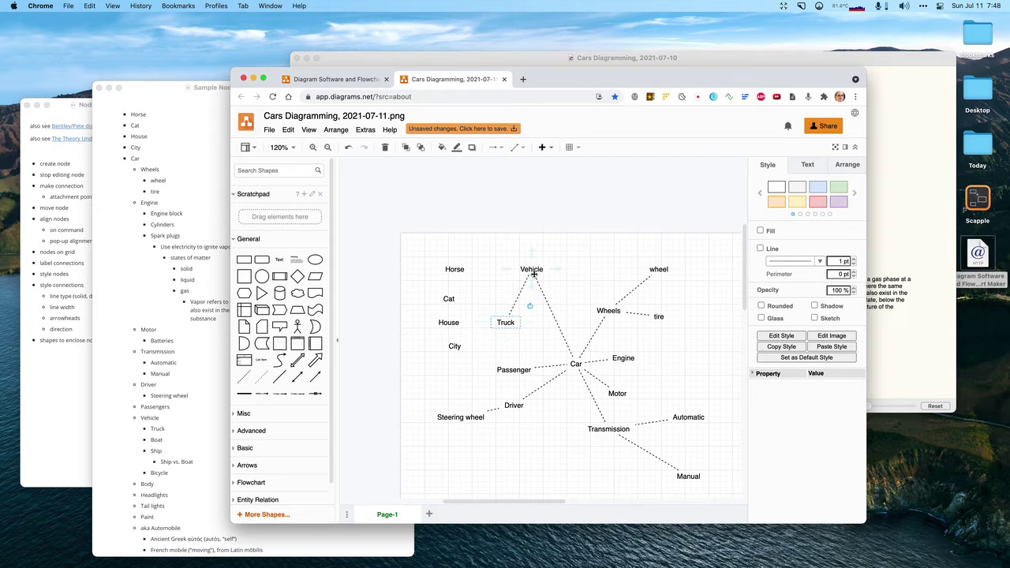
drag(505, 322, 565, 253)
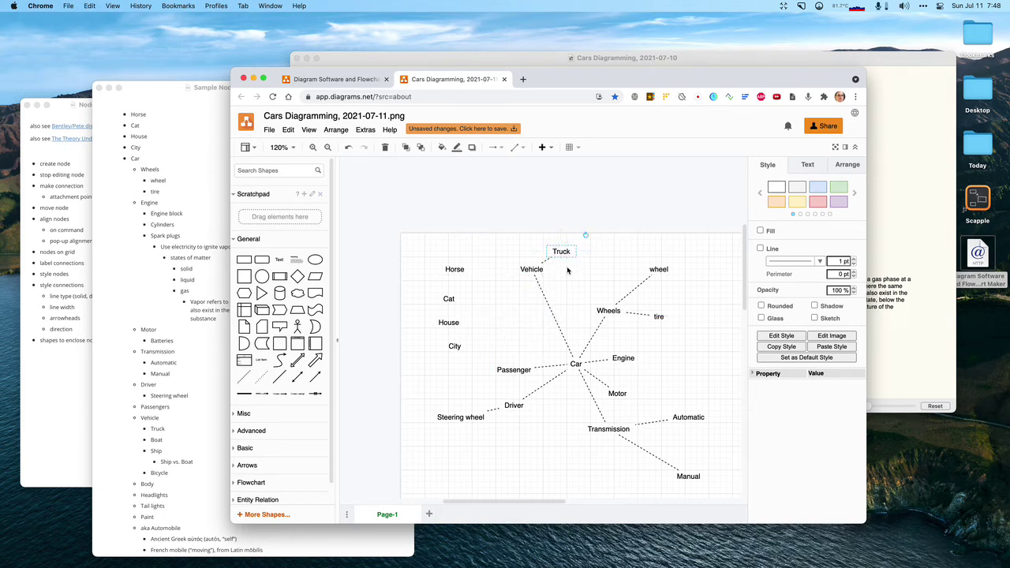
drag(566, 253, 581, 254)
Add a new connected copy of Vehicle to its right
click(536, 269)
click(572, 255)
click(541, 270)
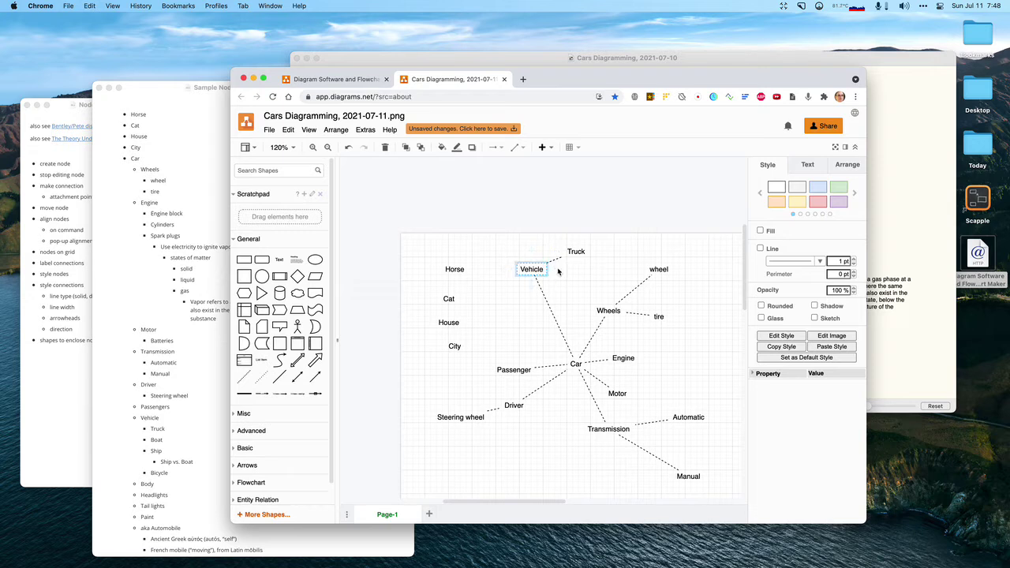
key(Tab)
key(shift+Tab)
drag(557, 271, 578, 270)
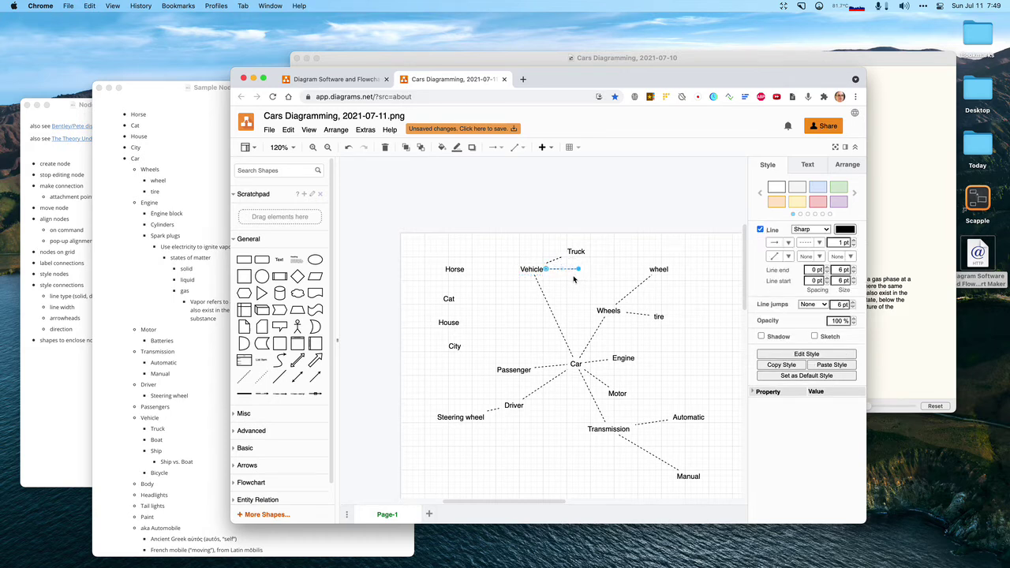
key(Delete)
click(544, 271)
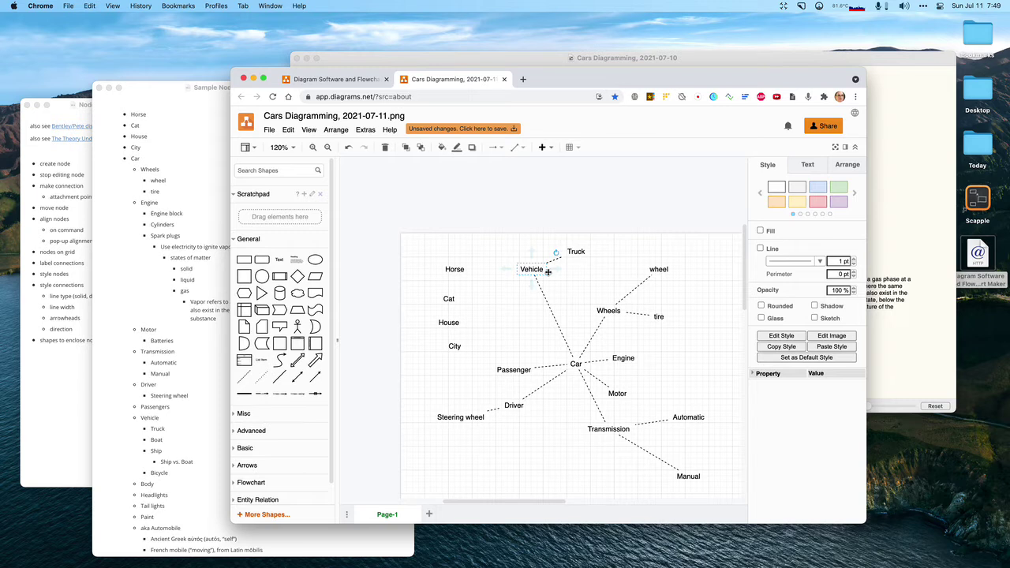
mouse_move(561, 271)
key(Tab)
click(556, 269)
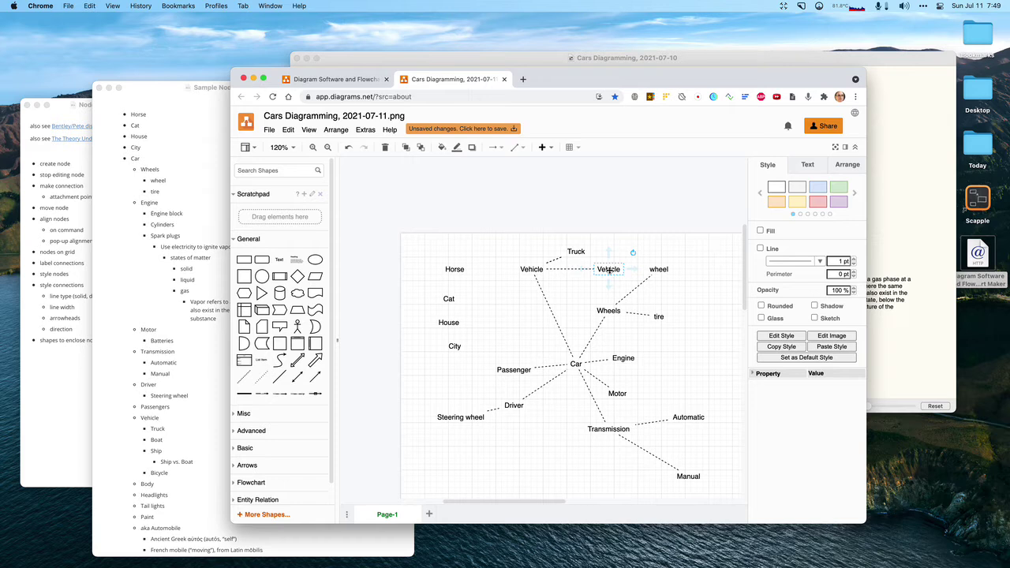
Move the Vehicle copy closer to Vehicle and rename it Boat
drag(609, 270, 584, 271)
double_click(582, 271)
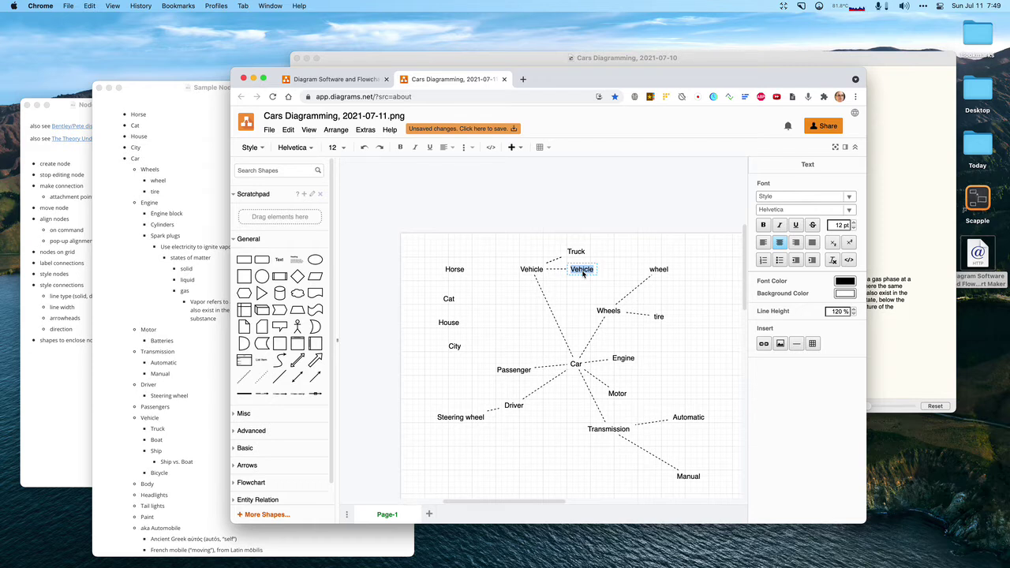
text(Boat)
drag(543, 273, 570, 272)
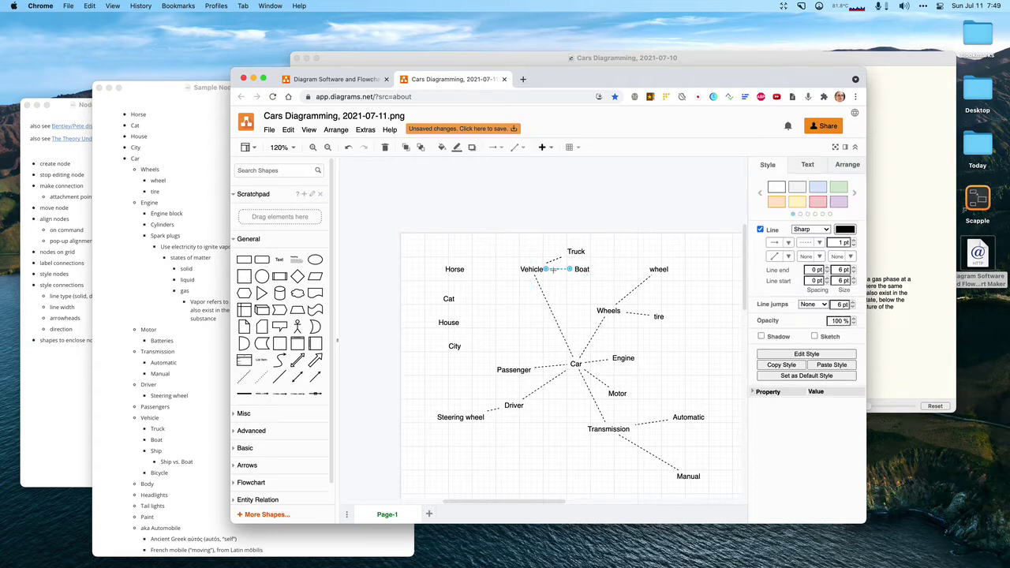
click(571, 292)
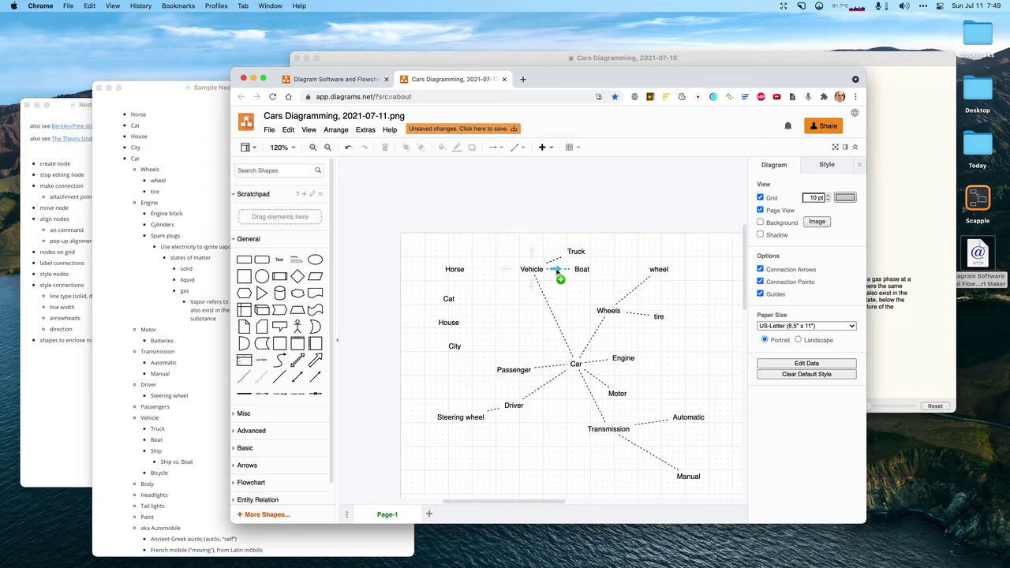
Add another connected Vehicle copy below Boat and rename it Ship
click(556, 270)
drag(605, 269, 570, 287)
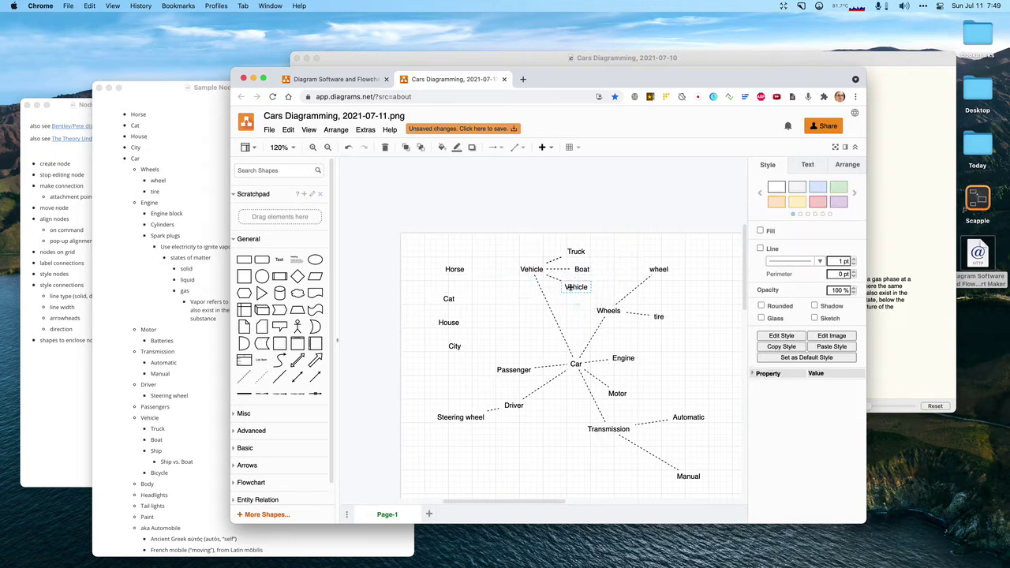
double_click(570, 287)
text(Ship)
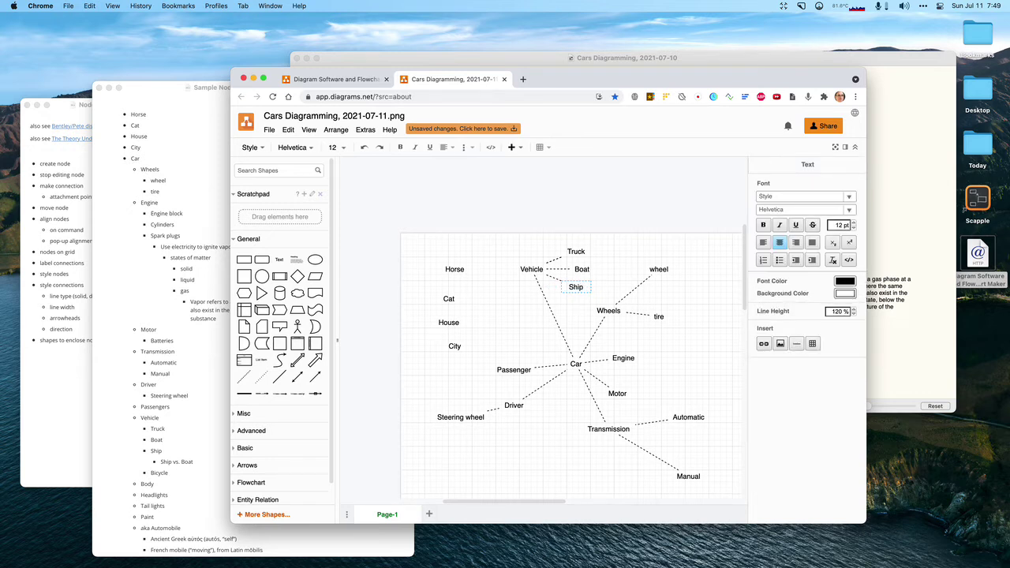
click(534, 317)
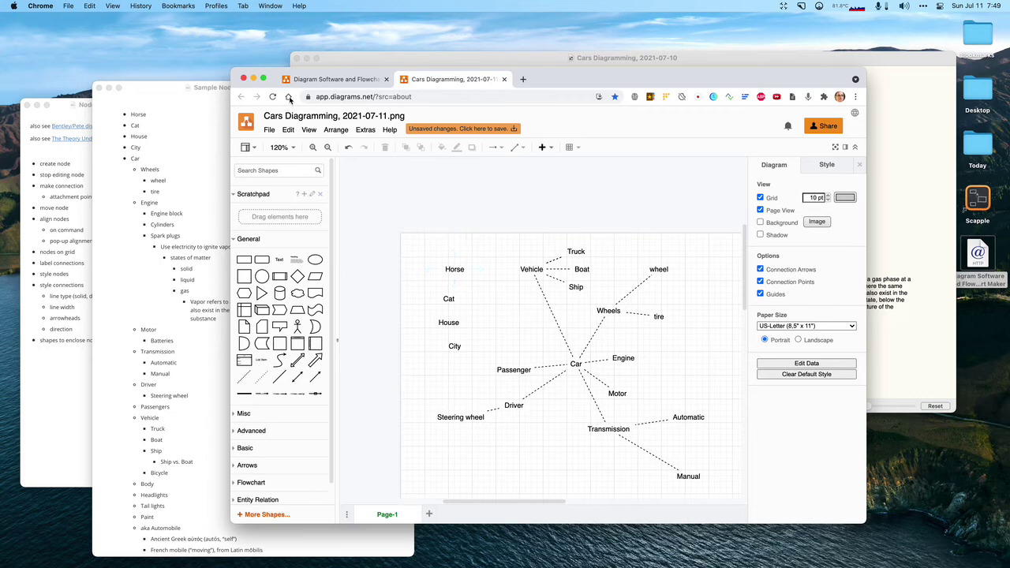
Turn off the background grid and nudge Vehicle slightly down-left
click(308, 131)
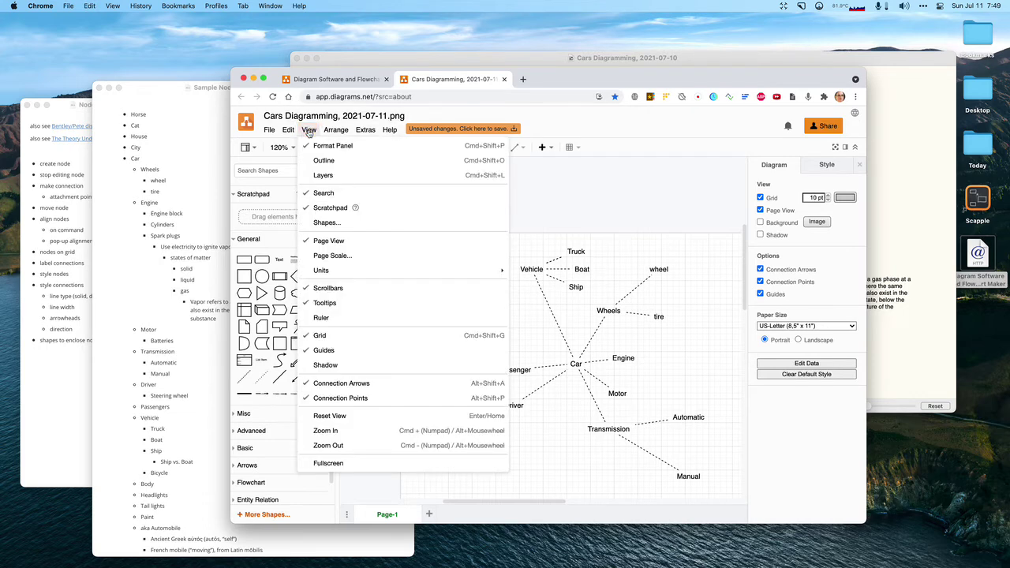
click(322, 336)
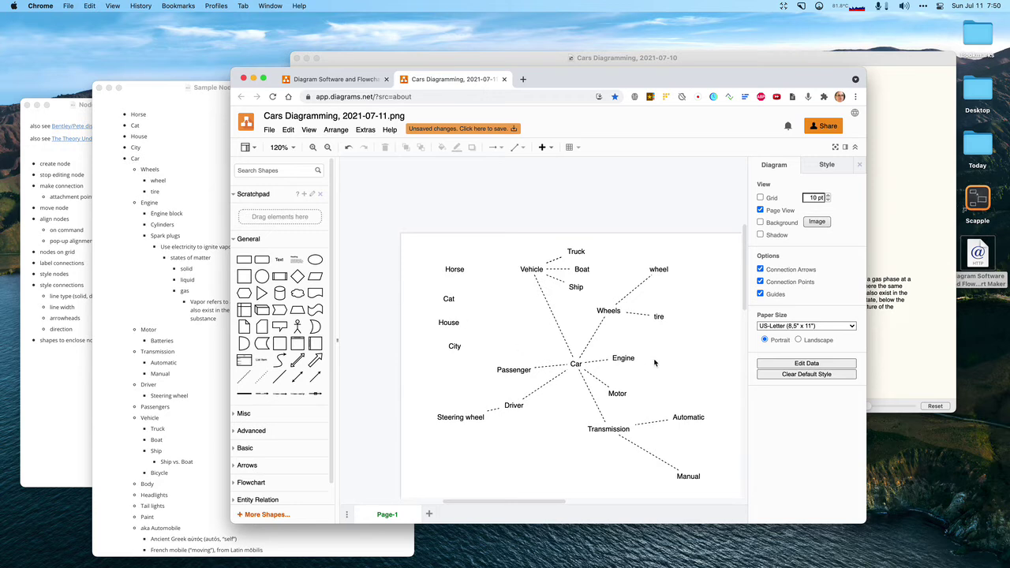
click(532, 270)
drag(532, 270, 521, 283)
Compare the map with the Scapple concept map, then return to diagrams.net
click(565, 324)
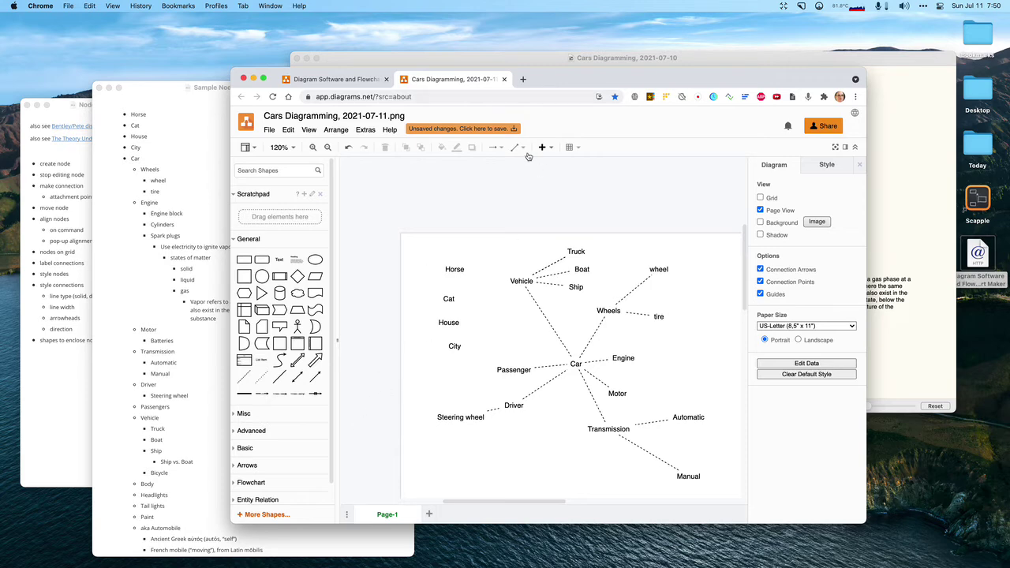
click(572, 59)
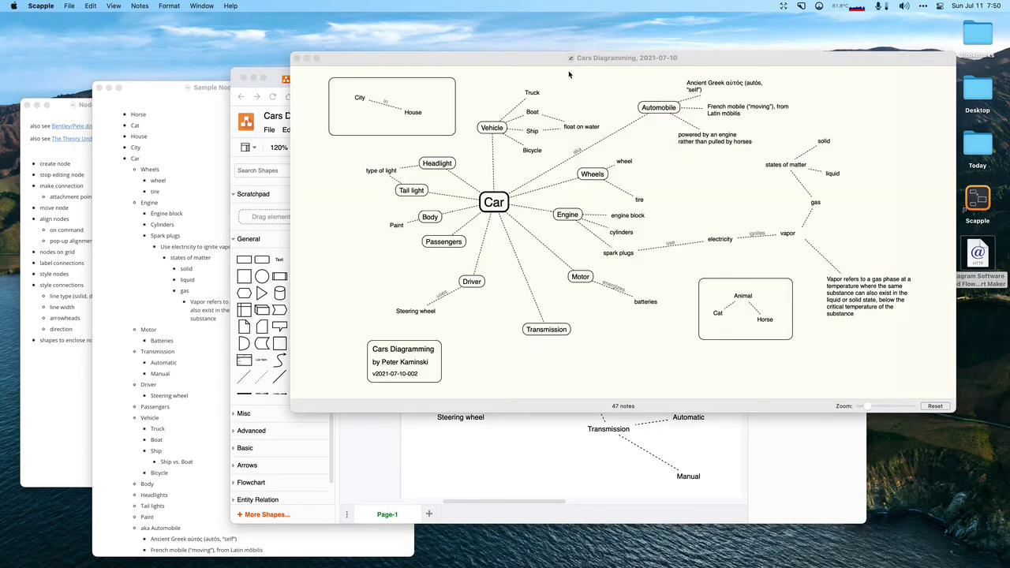
click(580, 446)
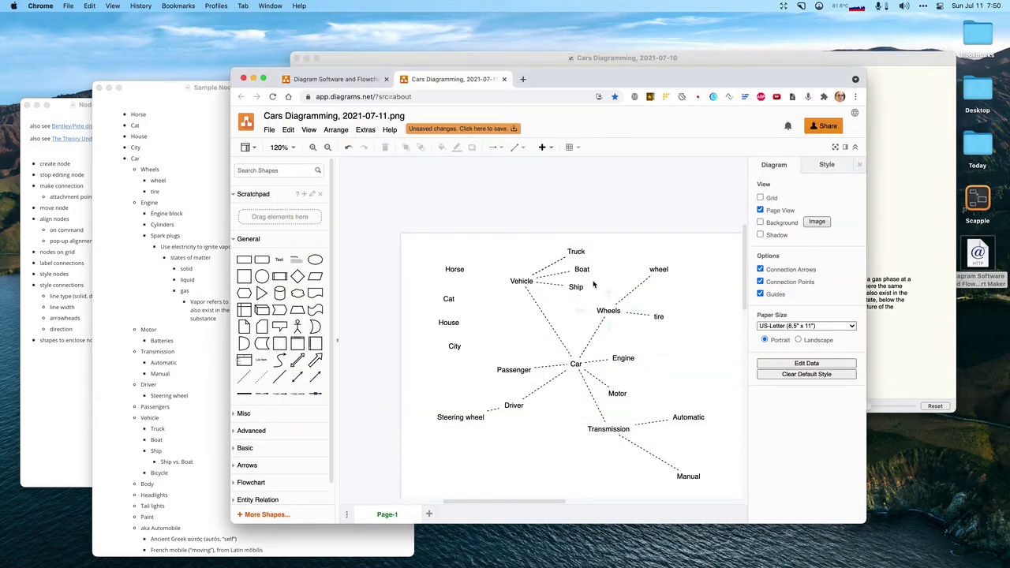
drag(605, 265, 693, 344)
drag(608, 310, 636, 314)
drag(643, 261, 709, 278)
click(692, 366)
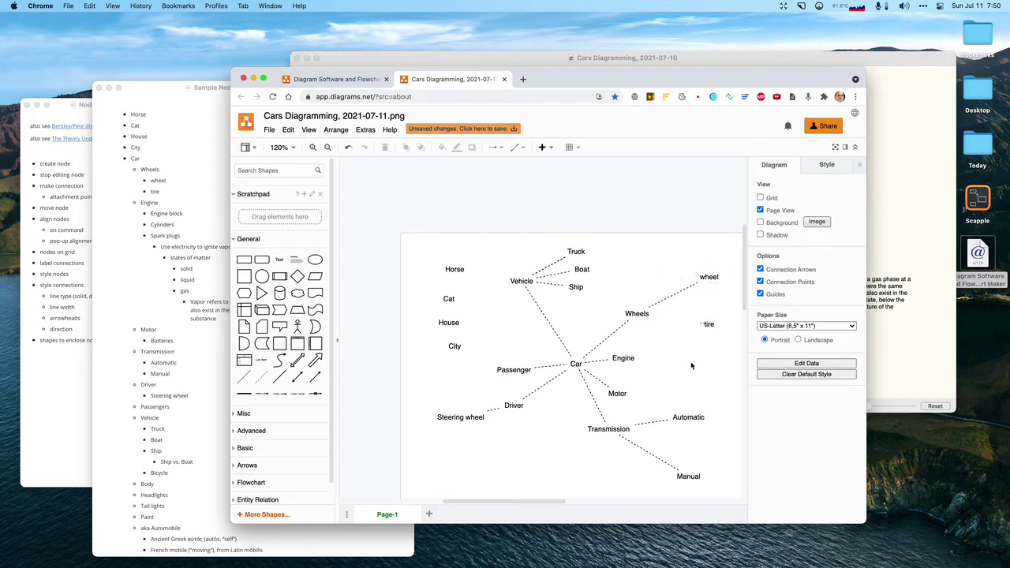
drag(715, 324, 706, 344)
click(707, 328)
click(704, 328)
click(704, 335)
click(705, 344)
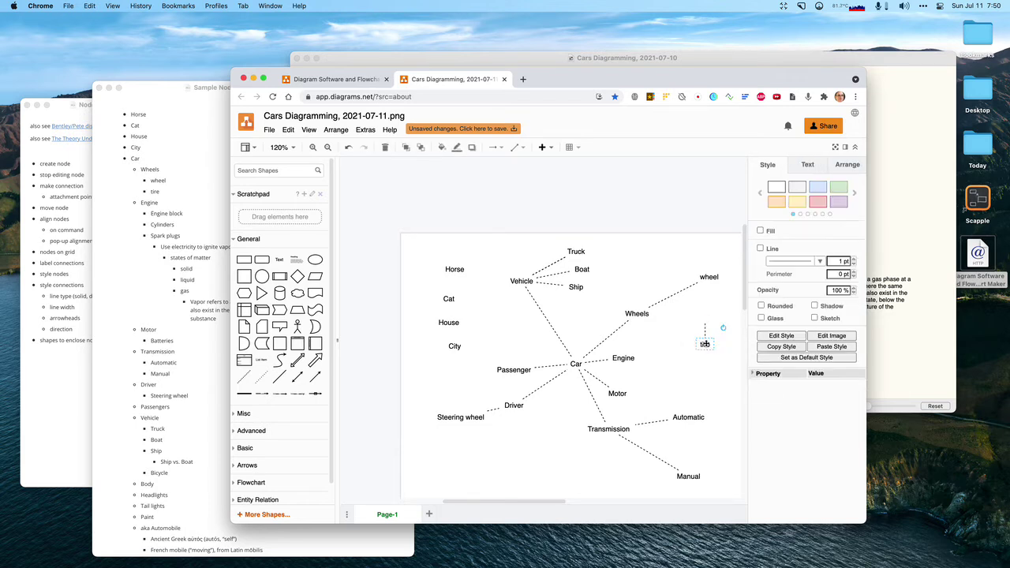
mouse_move(707, 331)
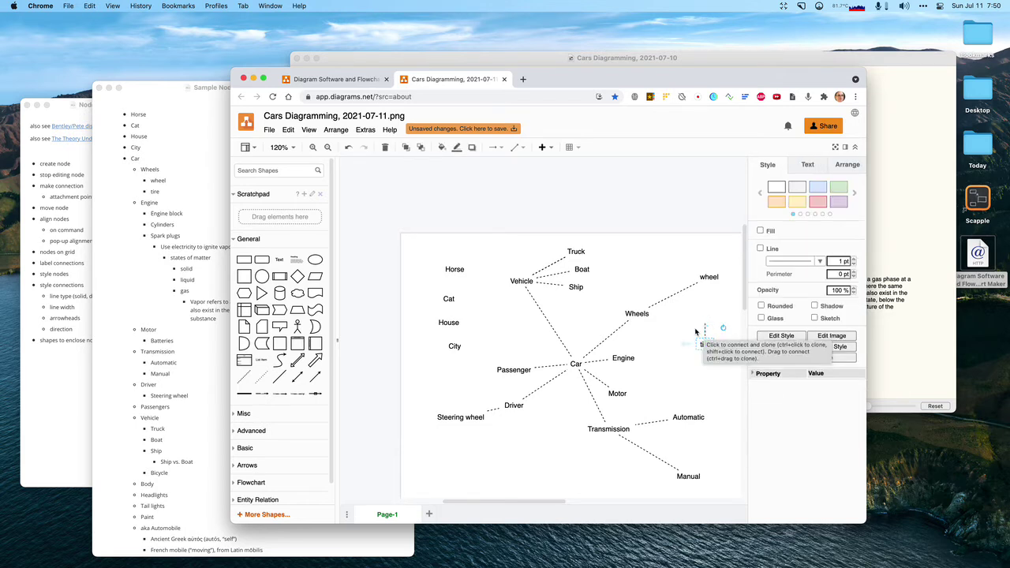
drag(704, 344, 718, 353)
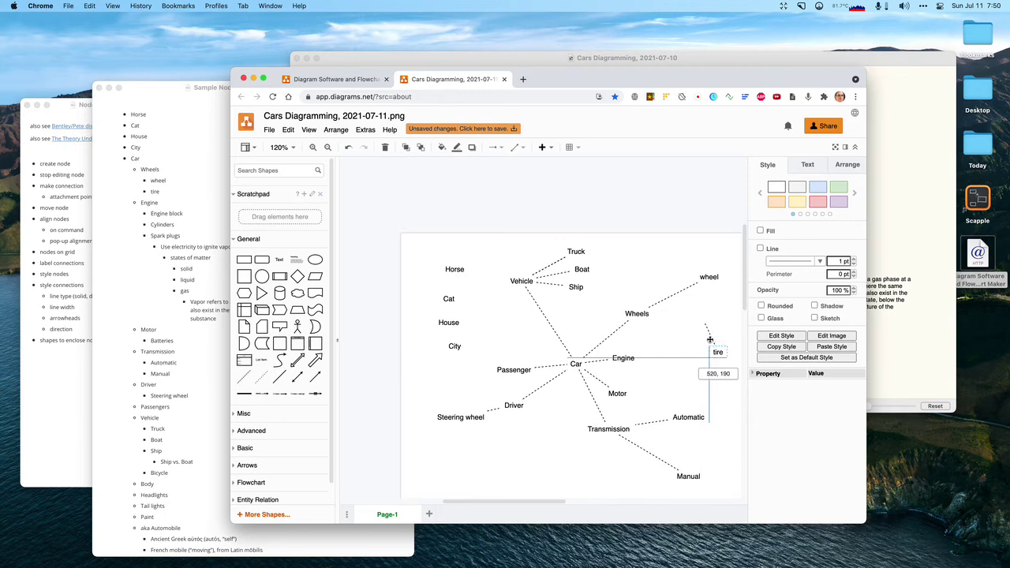
click(708, 331)
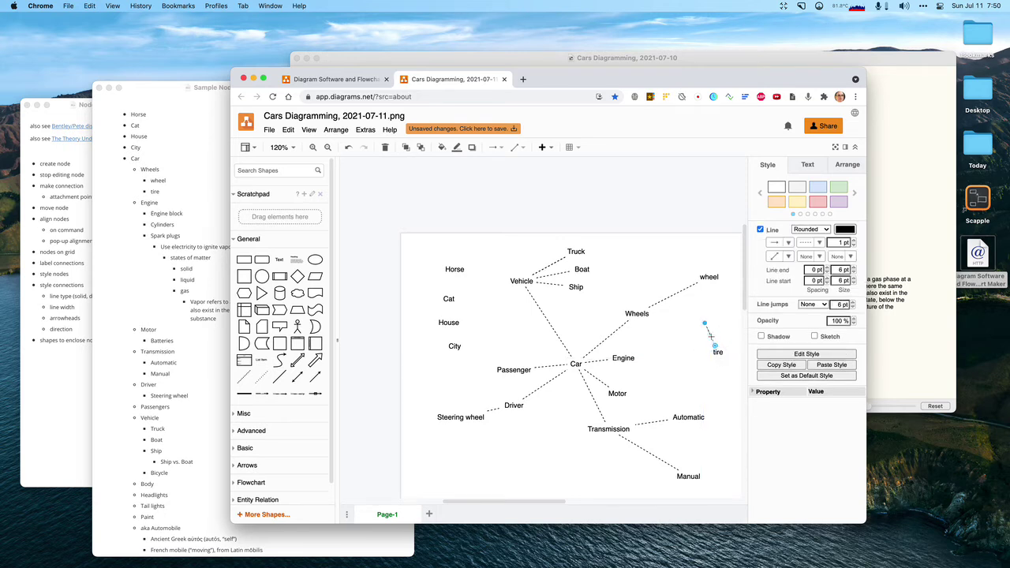
key(Escape)
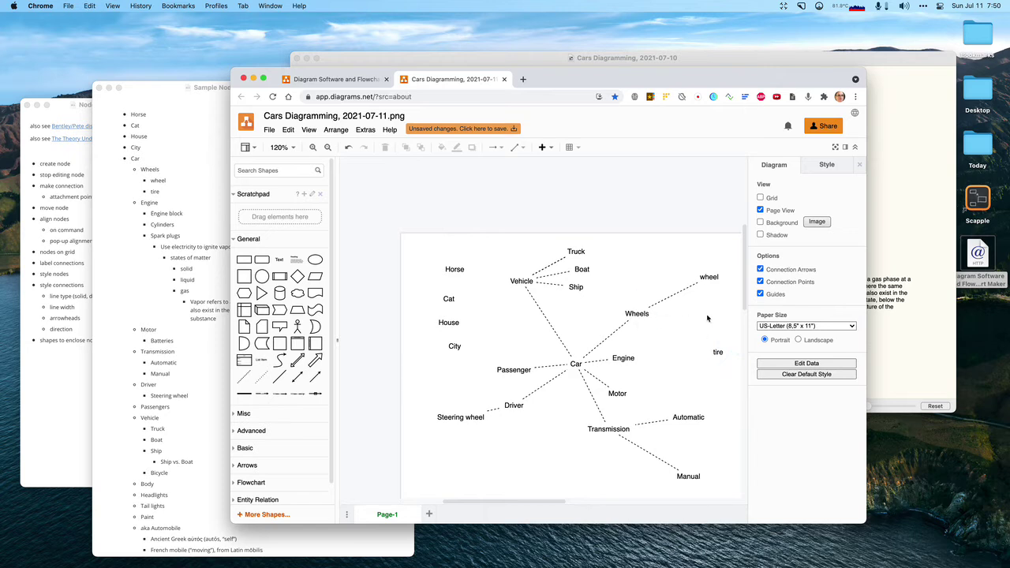
drag(683, 308, 642, 317)
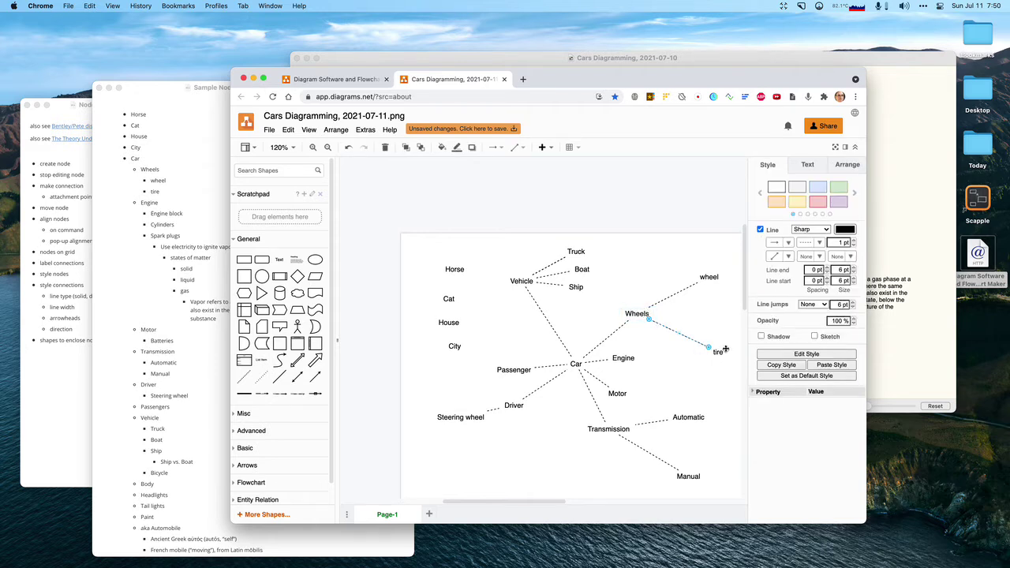
drag(720, 350, 717, 334)
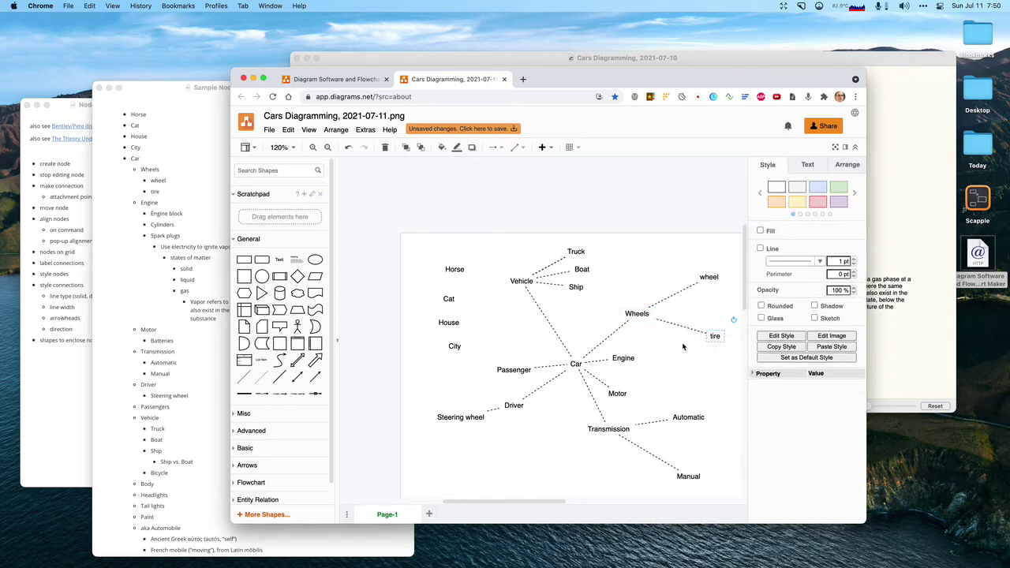
click(693, 347)
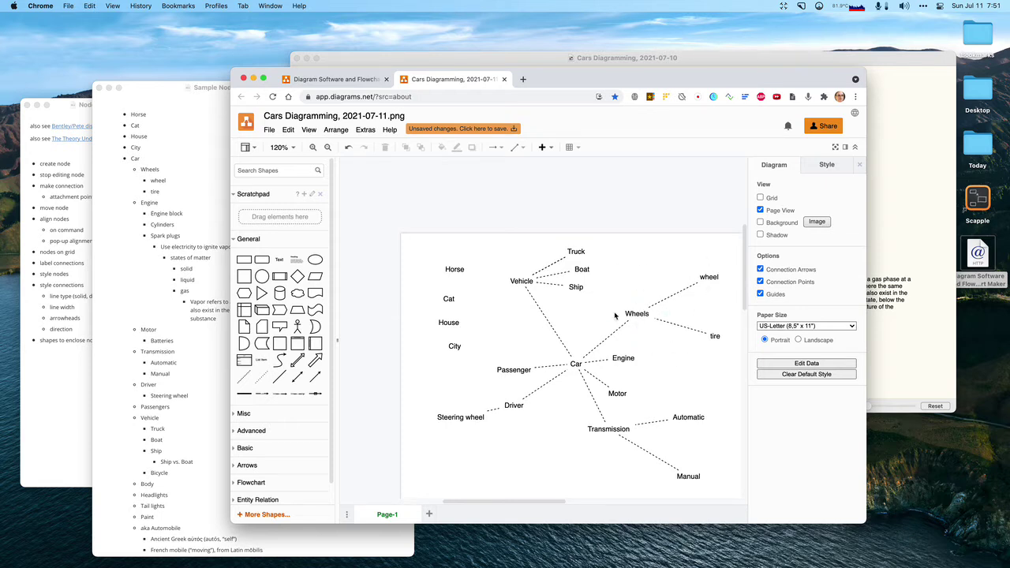
drag(631, 298, 678, 338)
drag(635, 297, 715, 352)
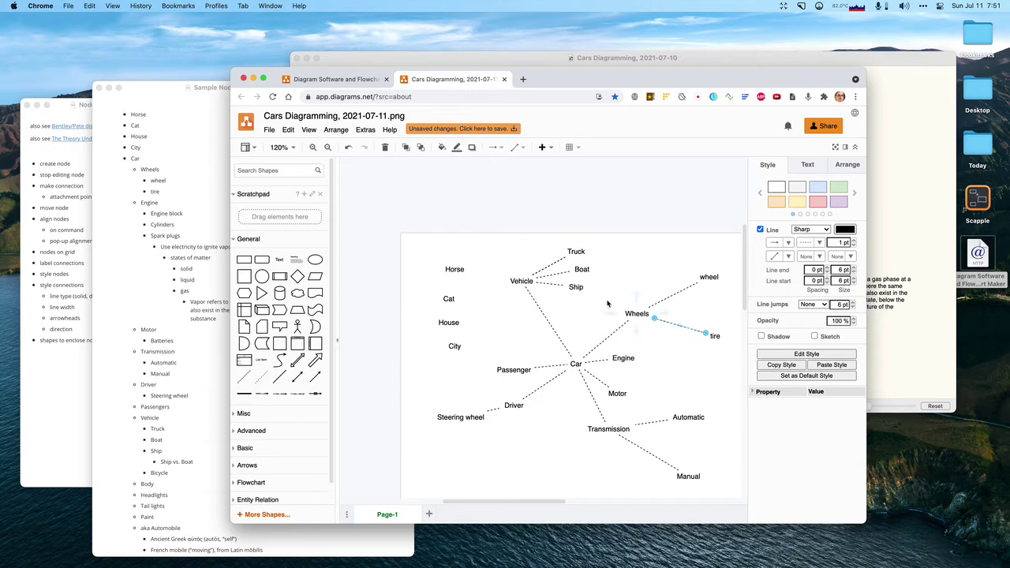
drag(598, 295, 727, 350)
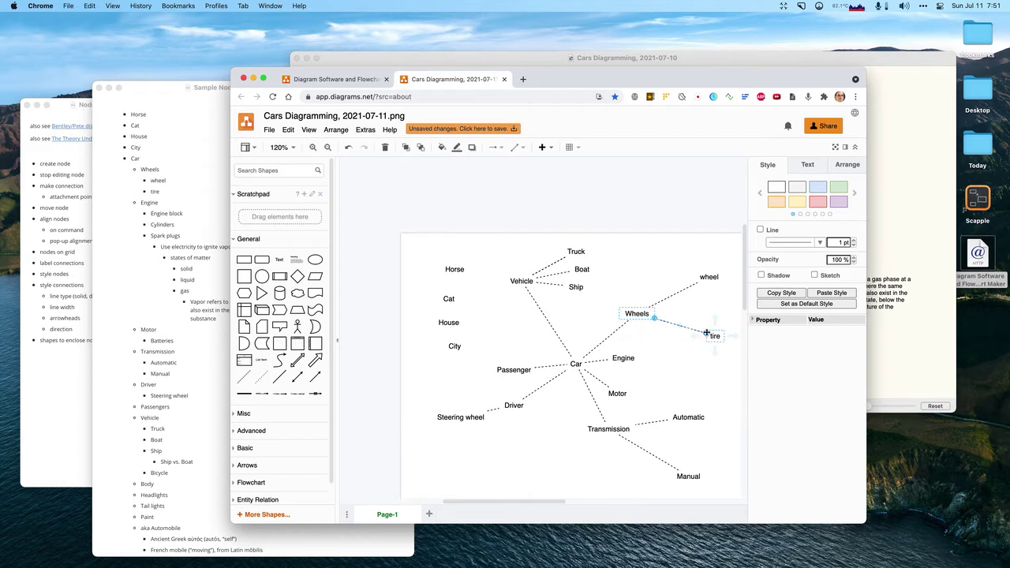
Try selecting the Wheels, wheel and tire group with its links, then clear the selection
scroll(703, 330, down, 3)
scroll(670, 316, up, 3)
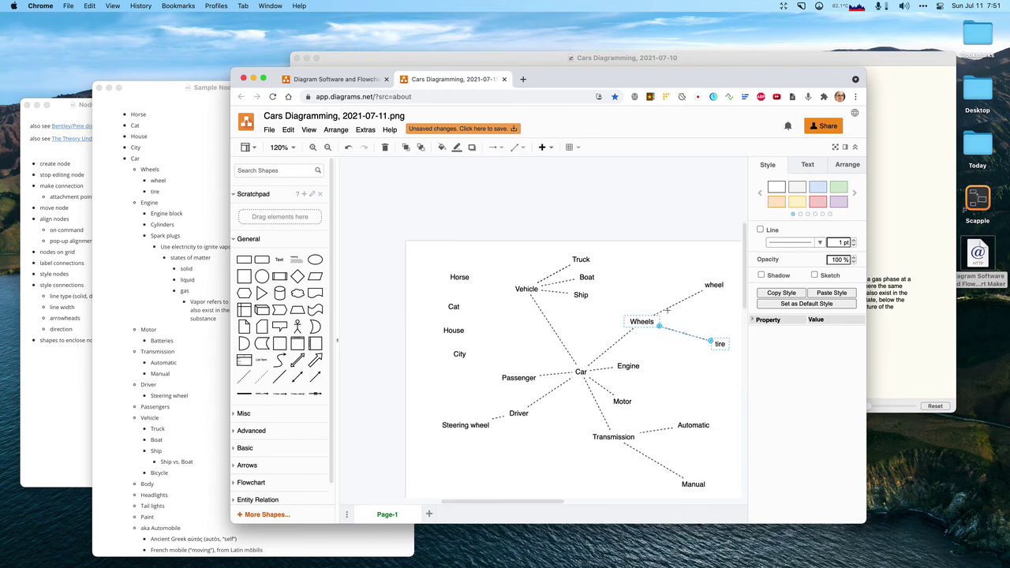
scroll(667, 311, right, 3)
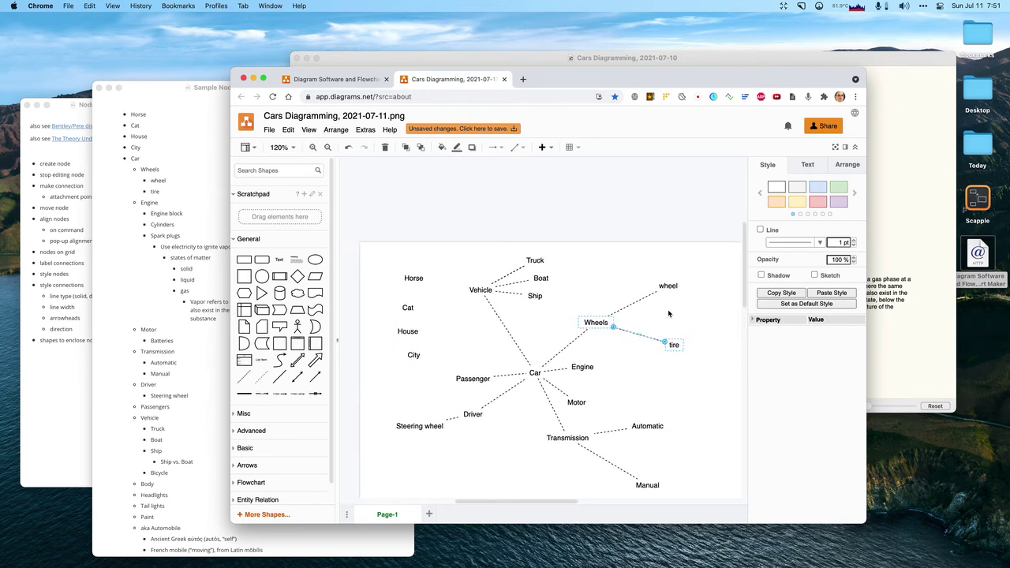
click(669, 314)
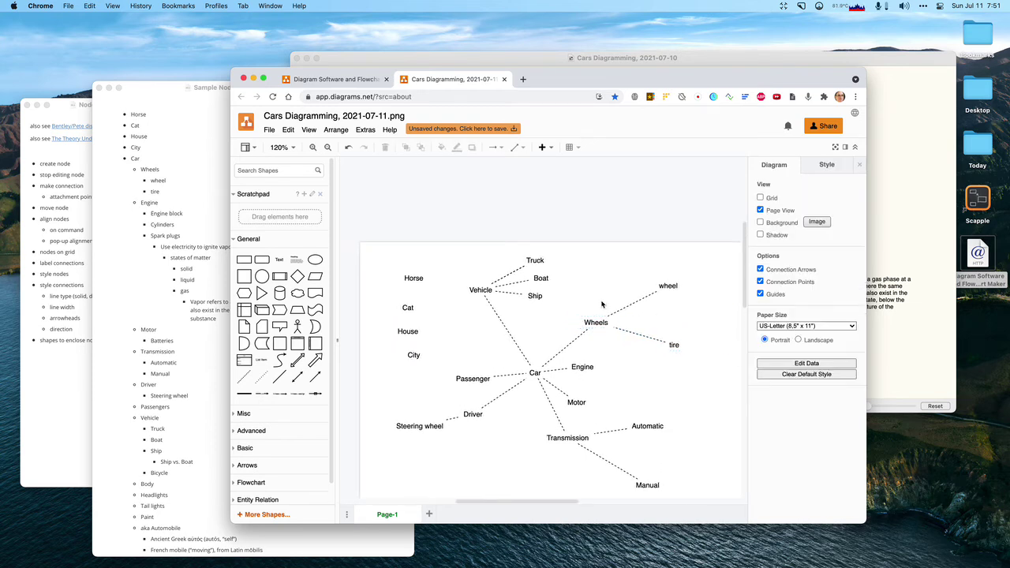
drag(584, 272, 717, 377)
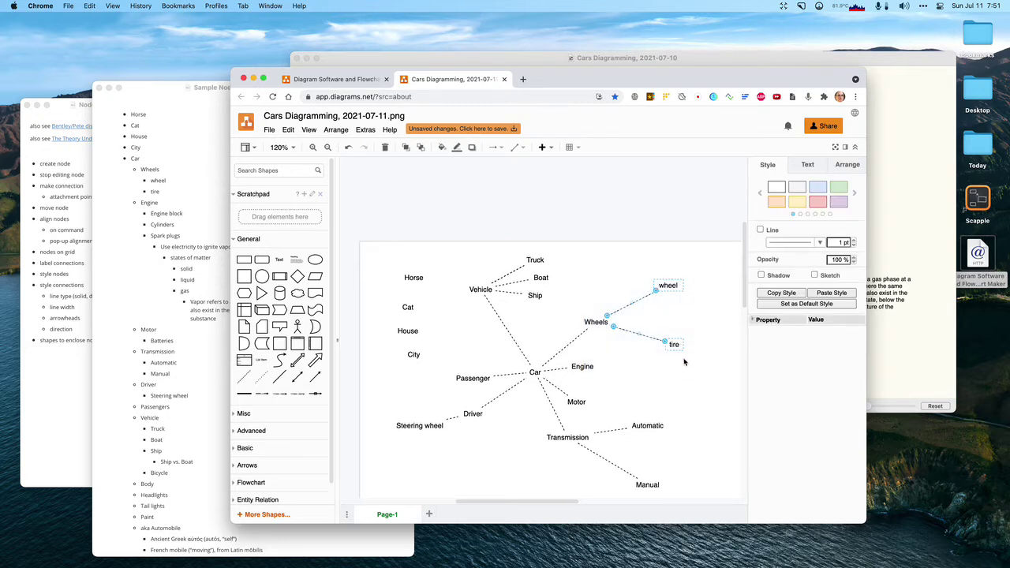
shift+click(675, 344)
shift+click(676, 293)
click(663, 366)
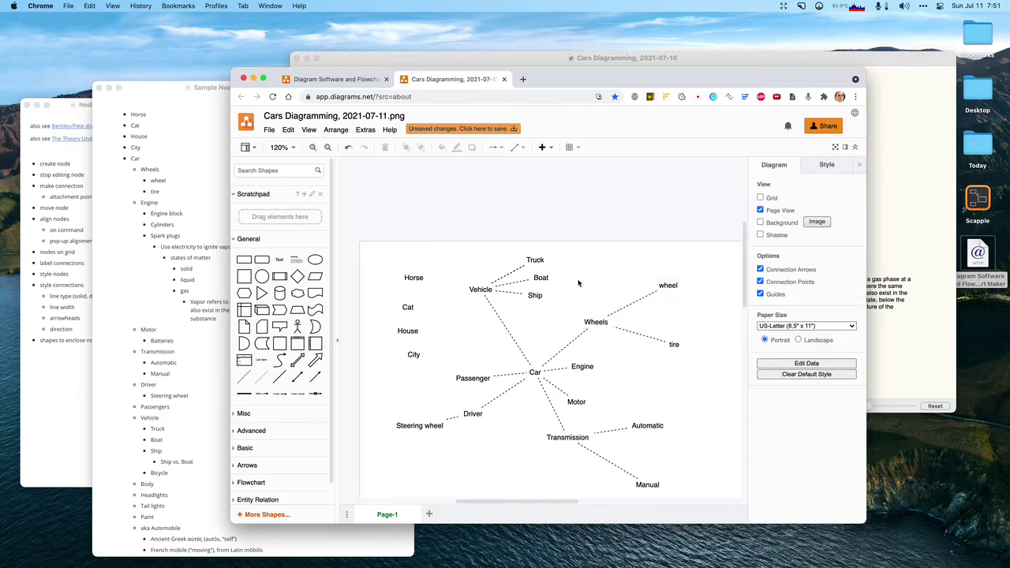
drag(578, 282, 698, 355)
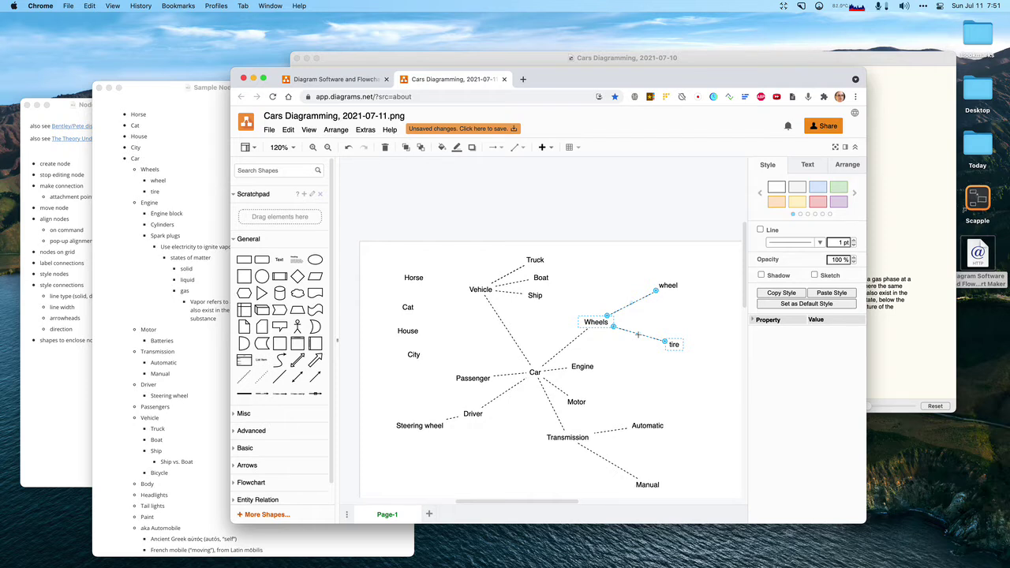
click(638, 340)
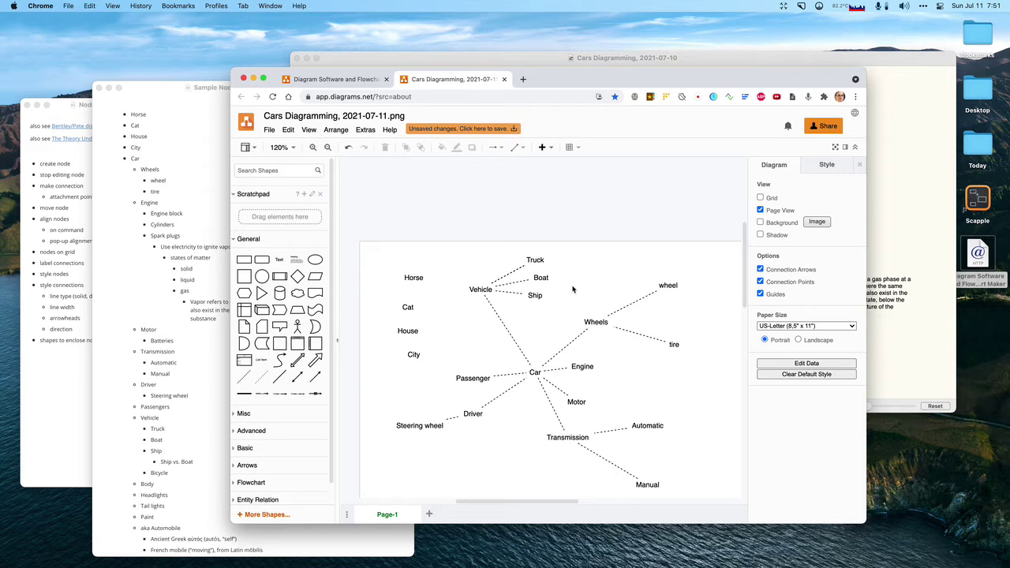
Add a 'floats on water' text label right of Boat
double_click(573, 289)
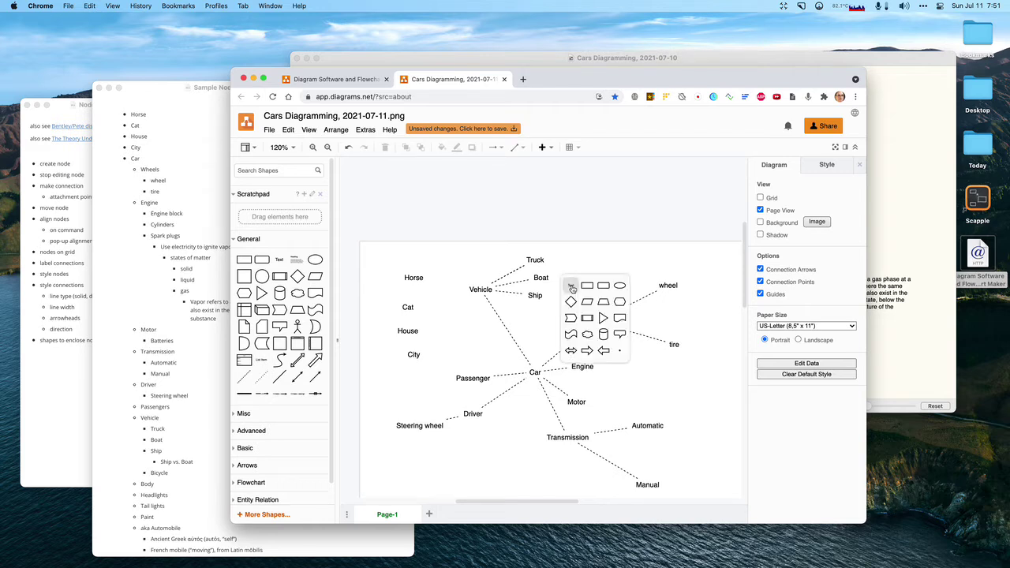
click(574, 287)
key(BackSpace)
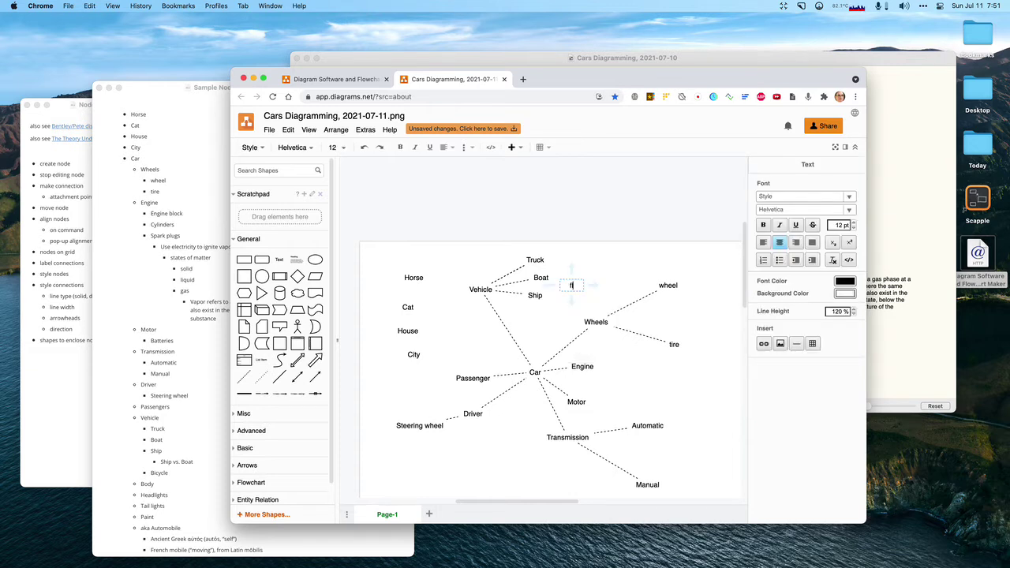
text(floats on water)
Position the floats on water label and enlarge the browser window
drag(564, 286, 539, 296)
click(567, 287)
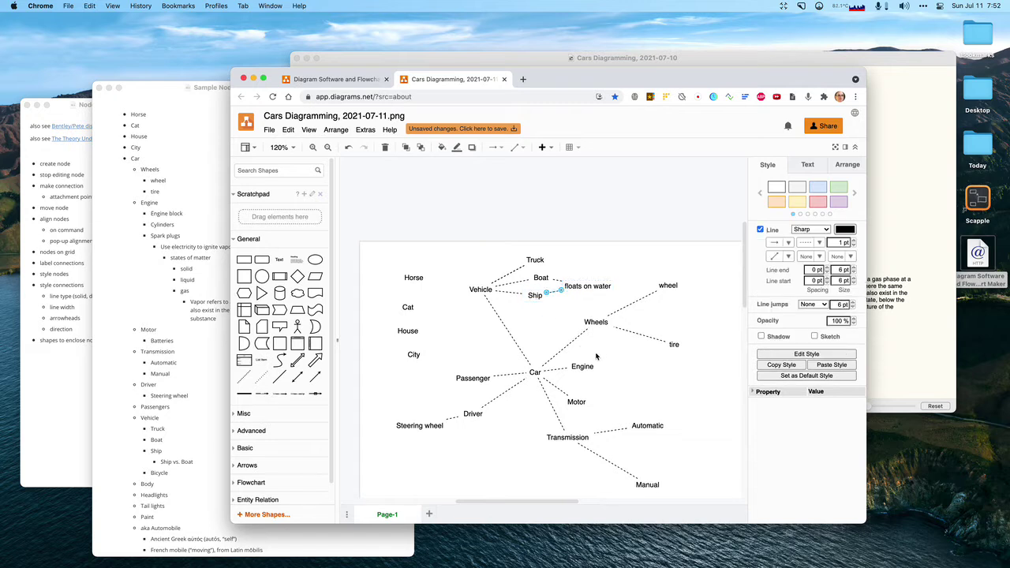
click(606, 269)
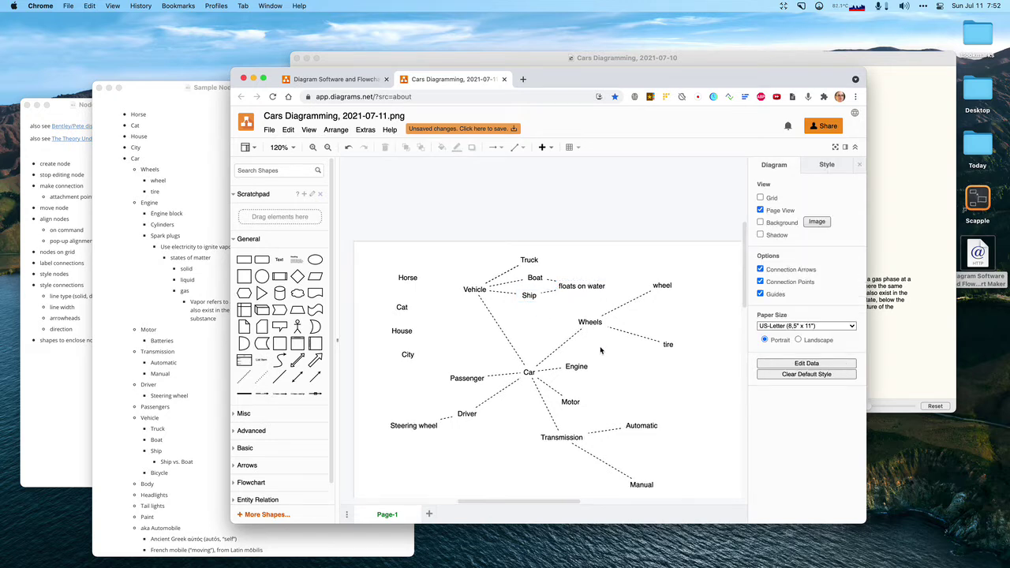
scroll(654, 309, down, 3)
scroll(654, 308, up, 2)
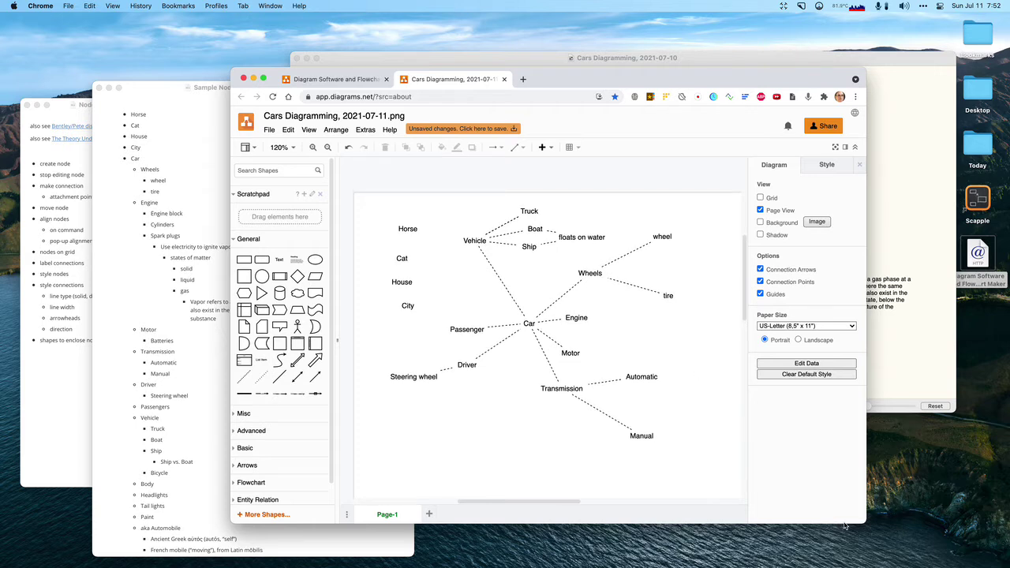
drag(866, 522, 925, 546)
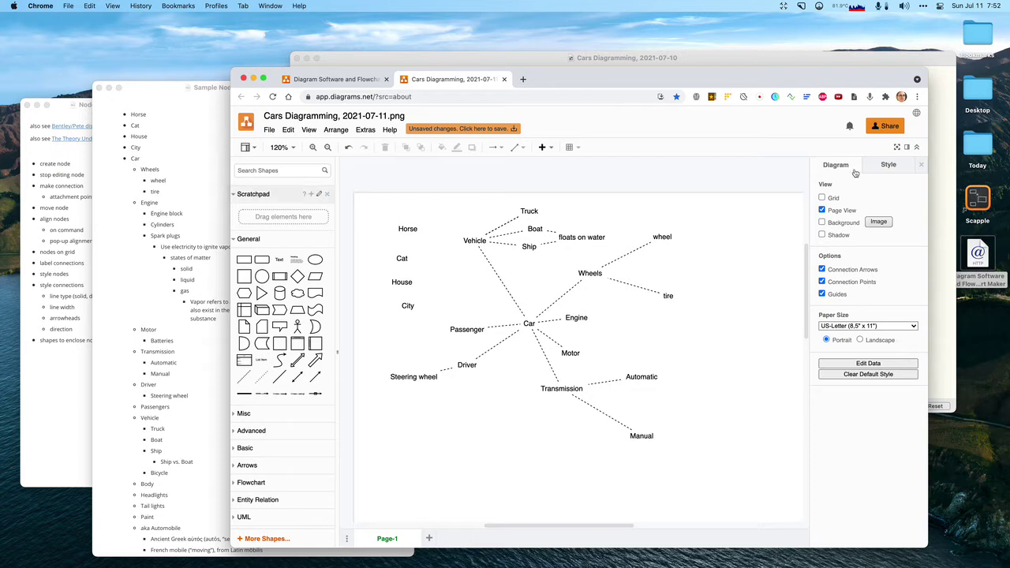
Hide the format panel, leaving the View menu options unchanged
click(246, 148)
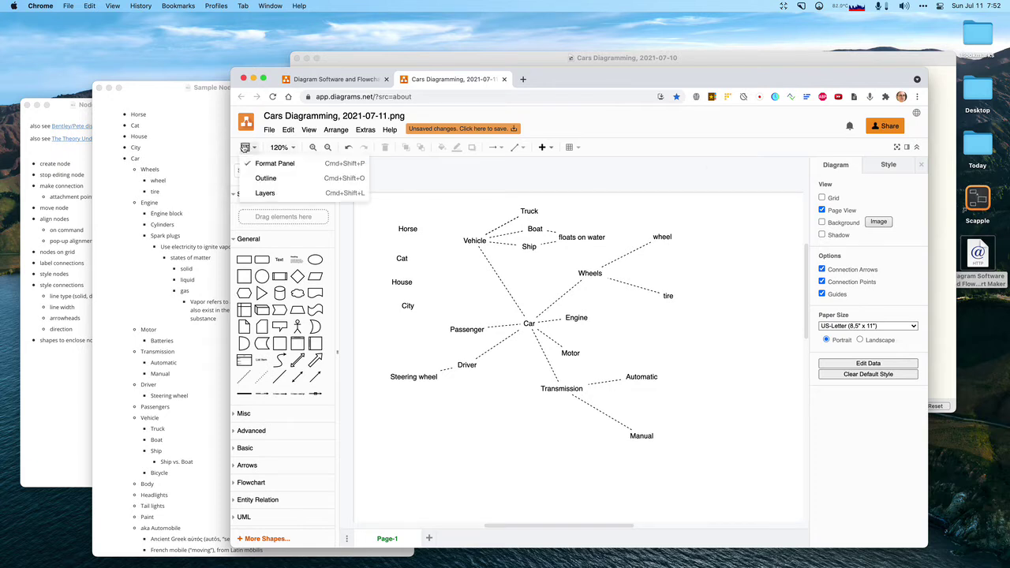
click(256, 164)
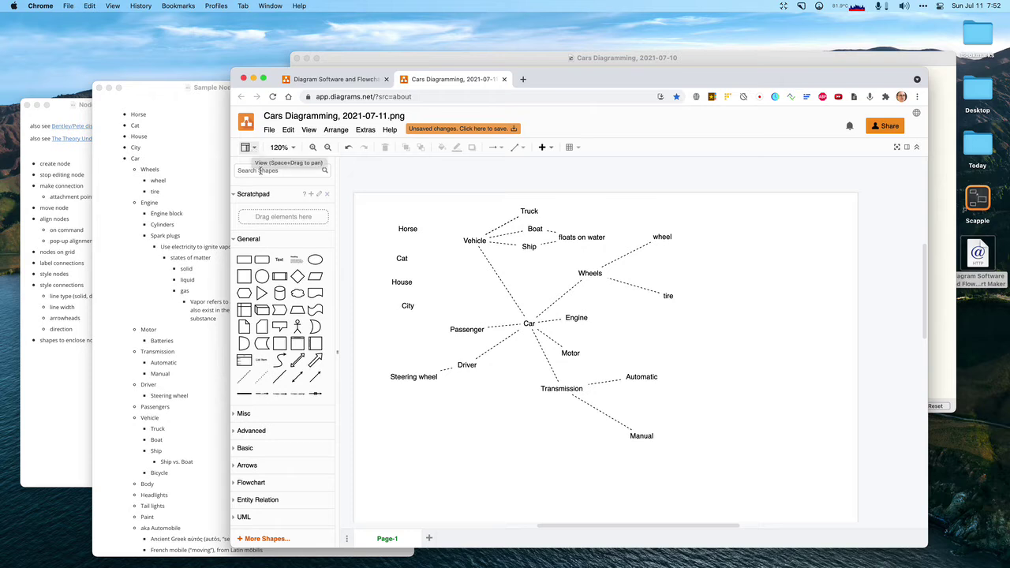
click(308, 130)
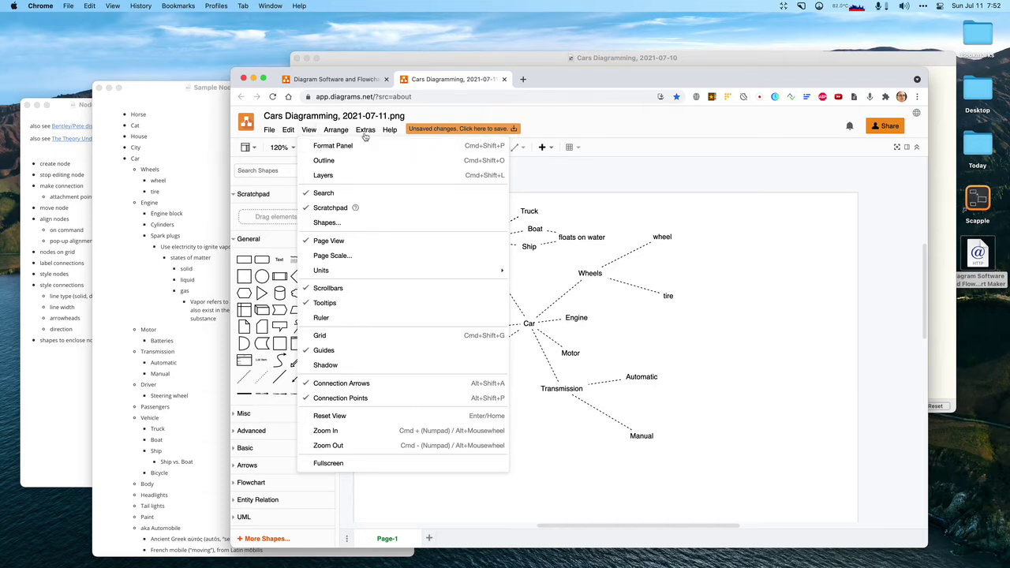
click(712, 132)
Scroll up and down to review the whole Cars map
scroll(711, 311, down, 4)
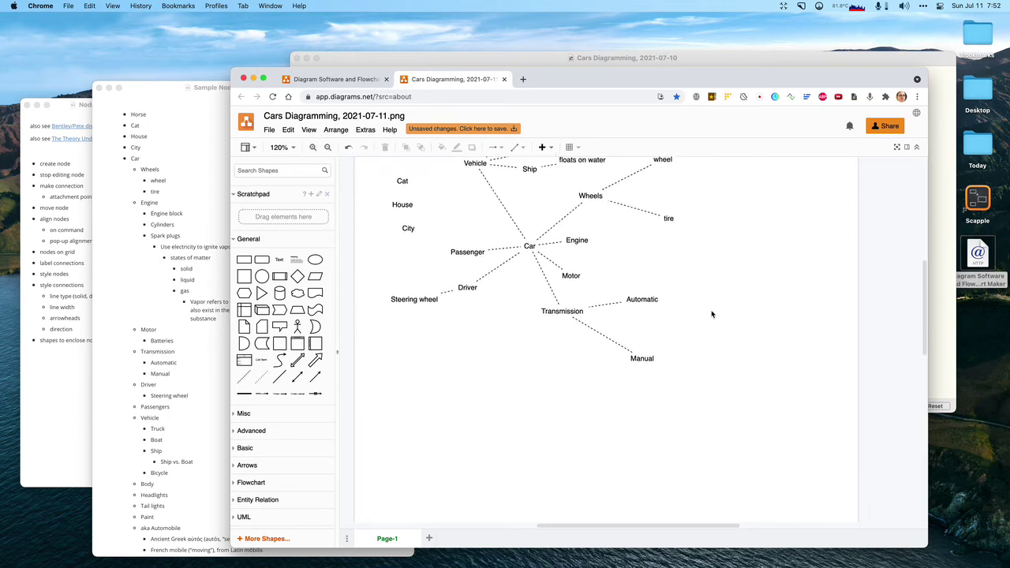
scroll(711, 314, down, 3)
scroll(711, 314, up, 3)
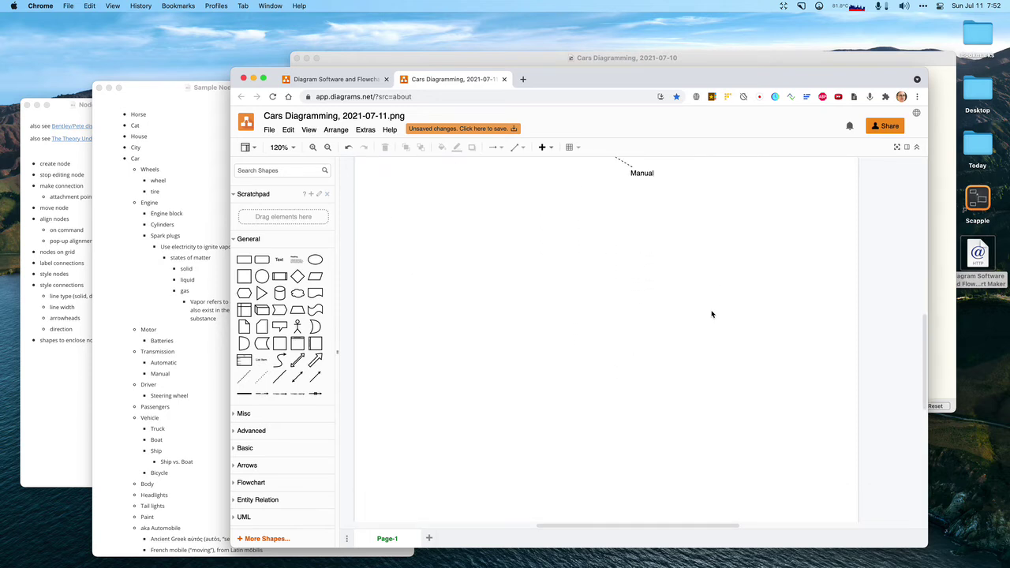
scroll(711, 314, up, 4)
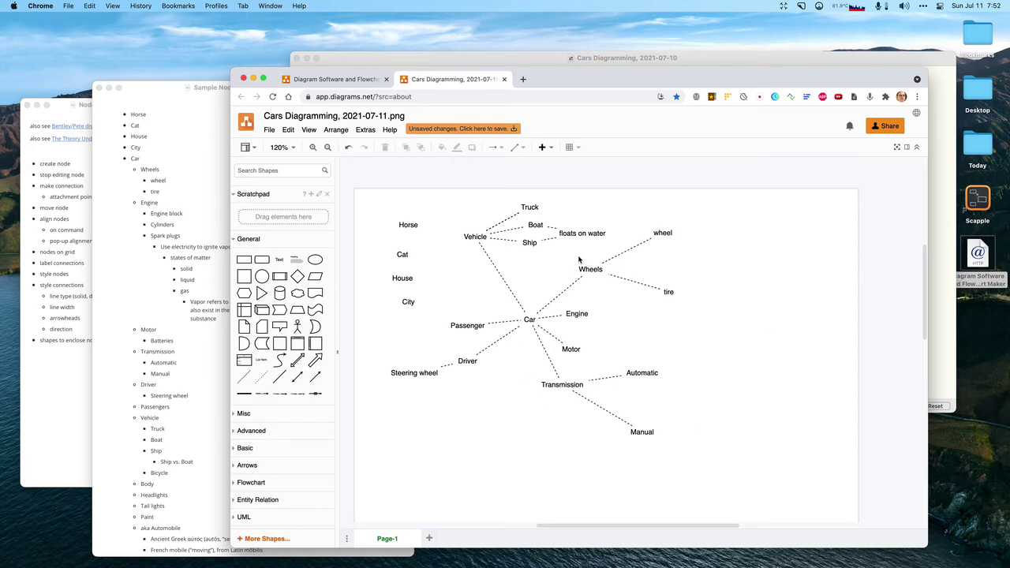
scroll(666, 424, down, 2)
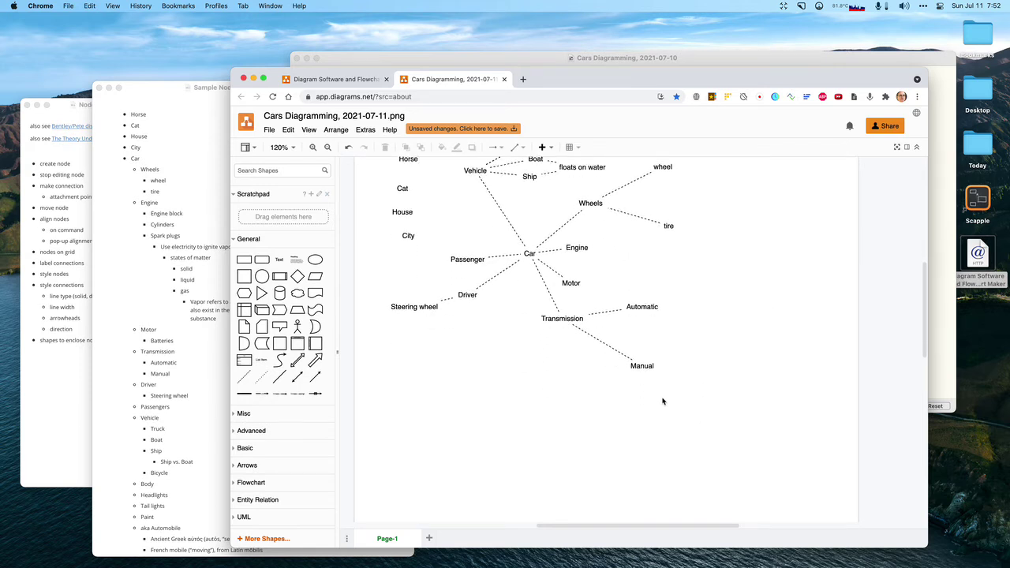
scroll(660, 398, up, 1)
scroll(660, 396, up, 1)
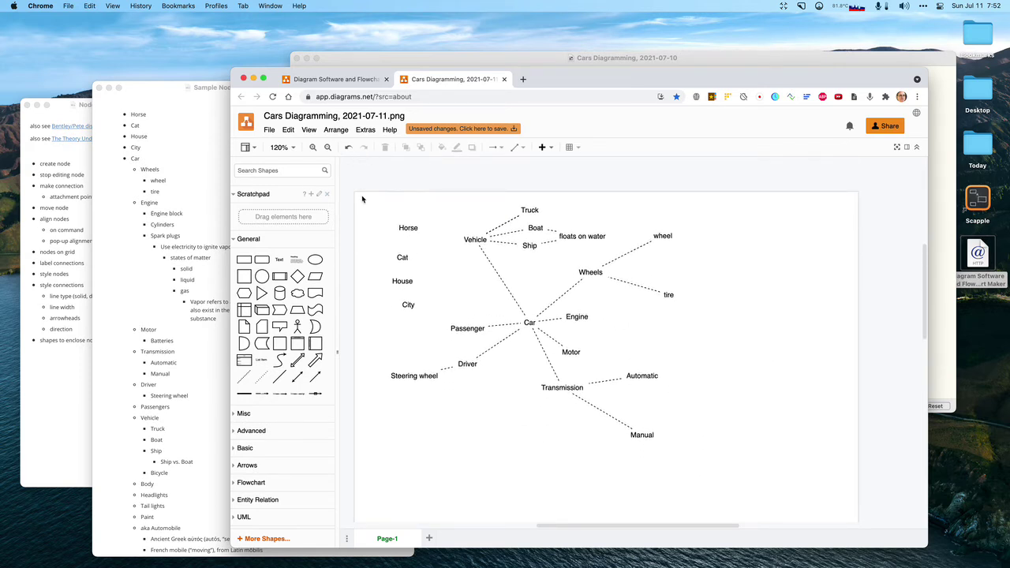
Select the whole diagram and shift it right, undoing an accidental Wheels connector move
drag(362, 199, 721, 418)
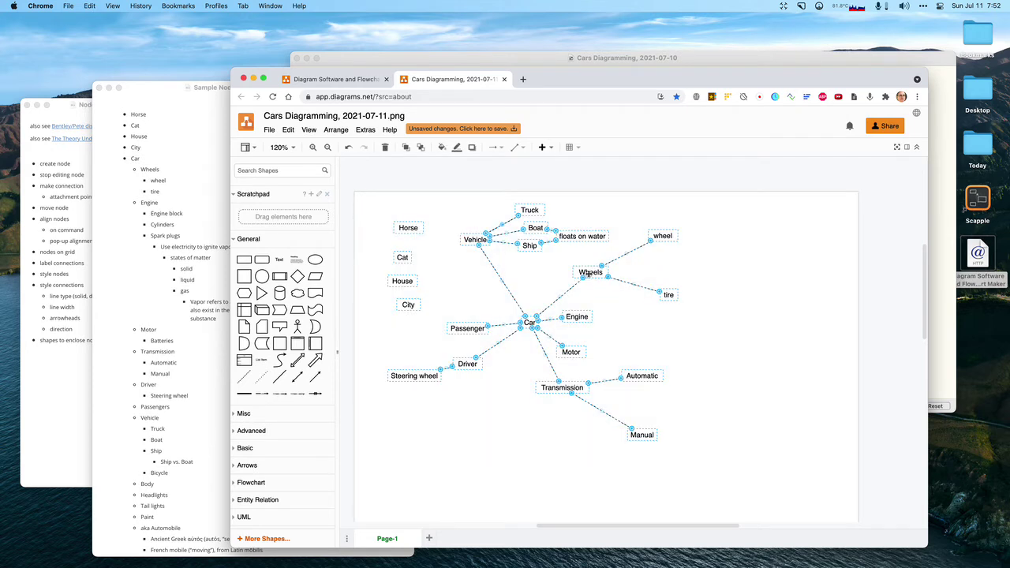
drag(588, 273, 696, 281)
key(super+z)
drag(403, 256, 619, 262)
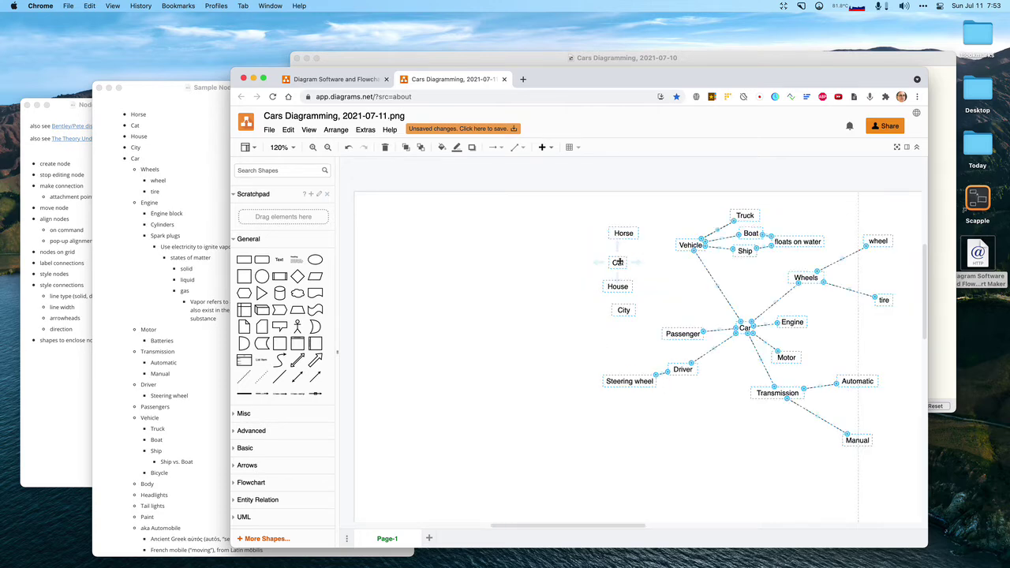
Zoom out two levels to frame the page and select every node and connector with Cmd+A
scroll(608, 273, right, 5)
scroll(592, 284, down, 5)
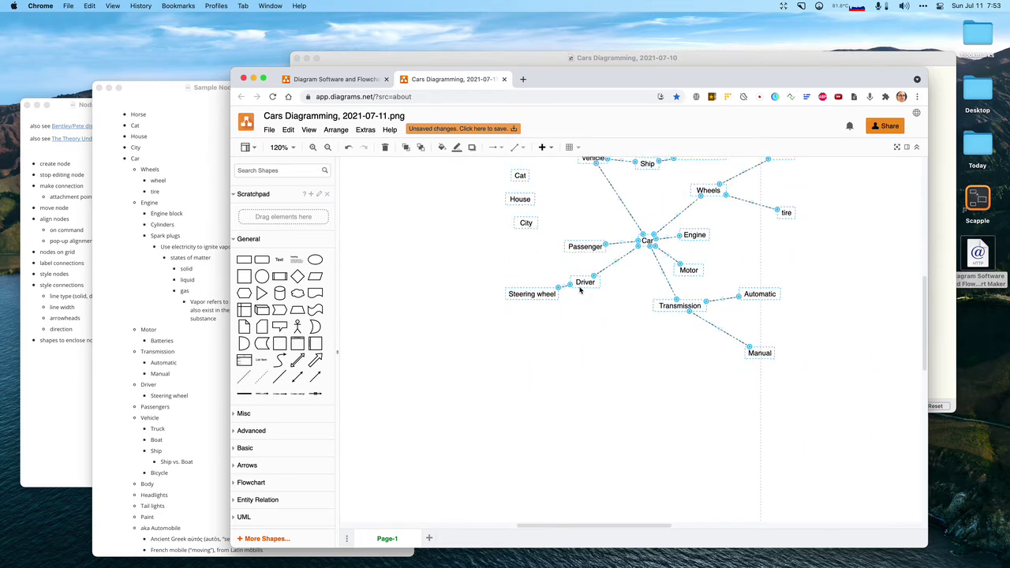
scroll(580, 290, up, 3)
click(327, 147)
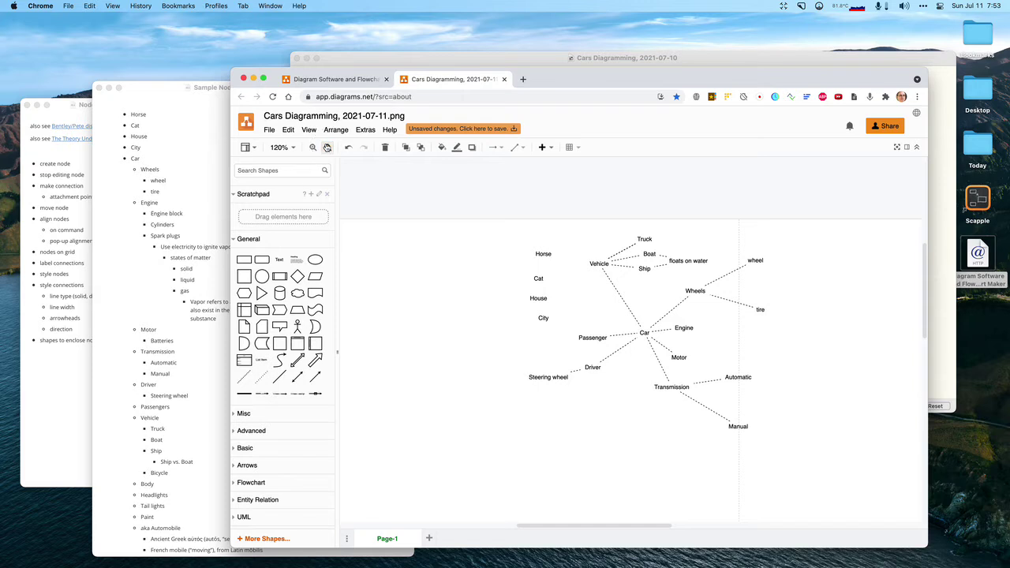
click(327, 147)
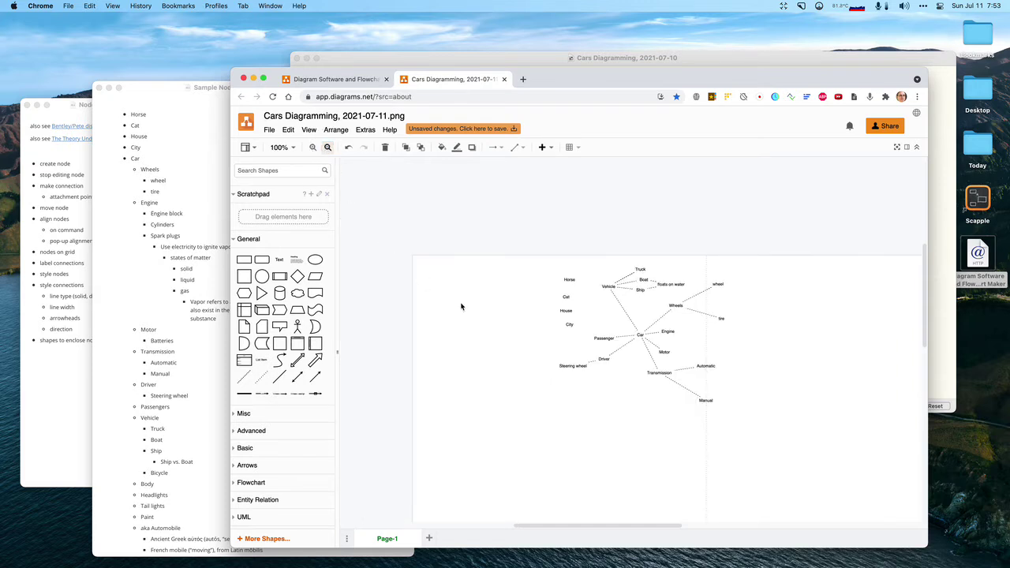
key(super+a)
scroll(479, 316, down, 3)
scroll(484, 313, down, 2)
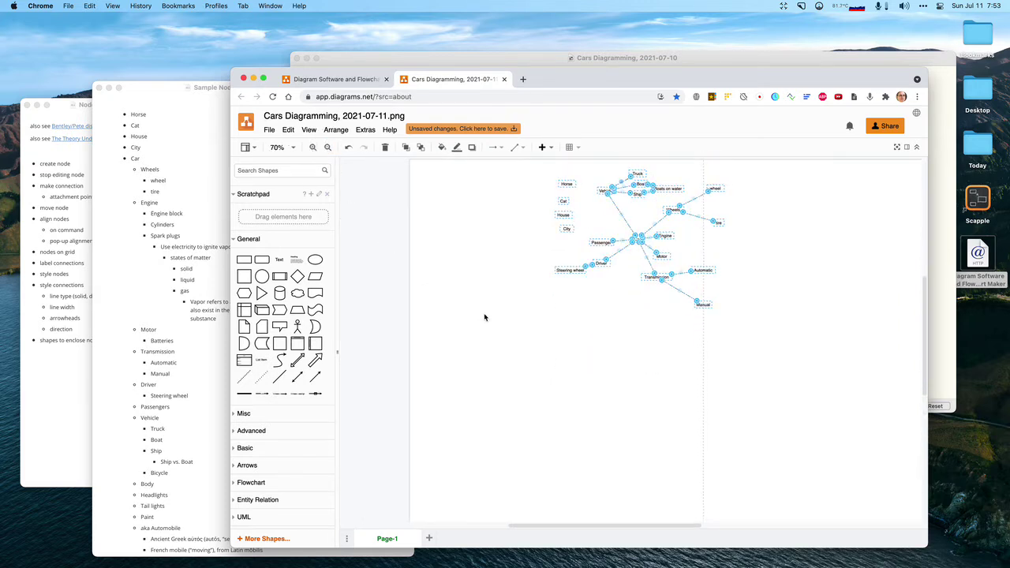
scroll(489, 317, right, 2)
scroll(490, 317, up, 1)
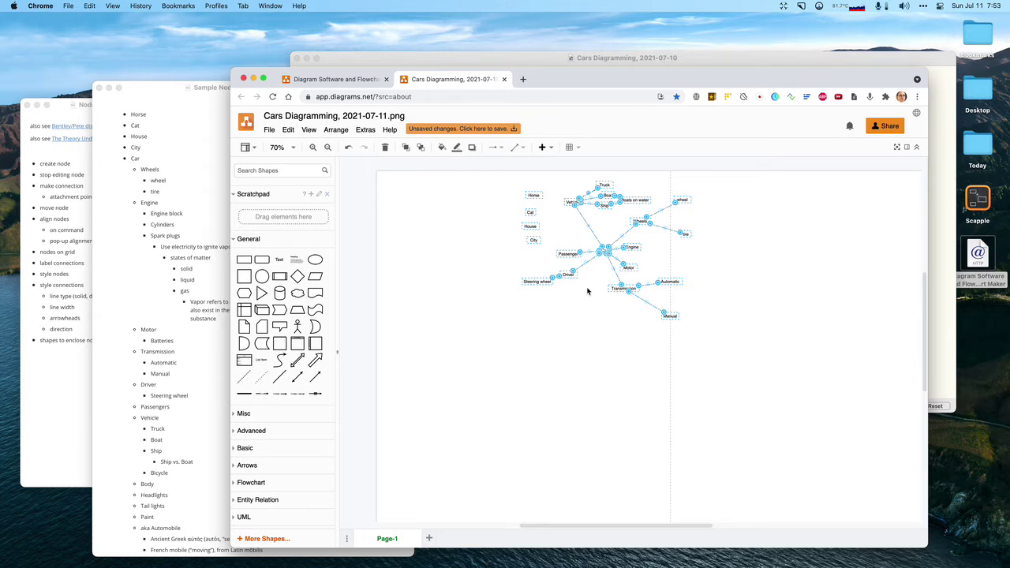
In Page Setup, confirm the paper size stays US-Letter and close the dialog
click(270, 131)
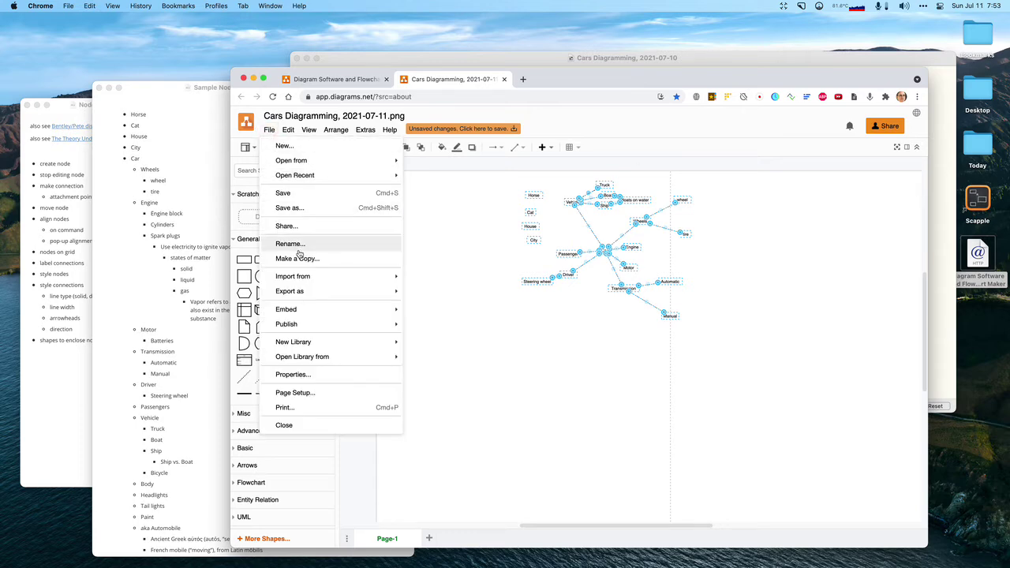
click(322, 393)
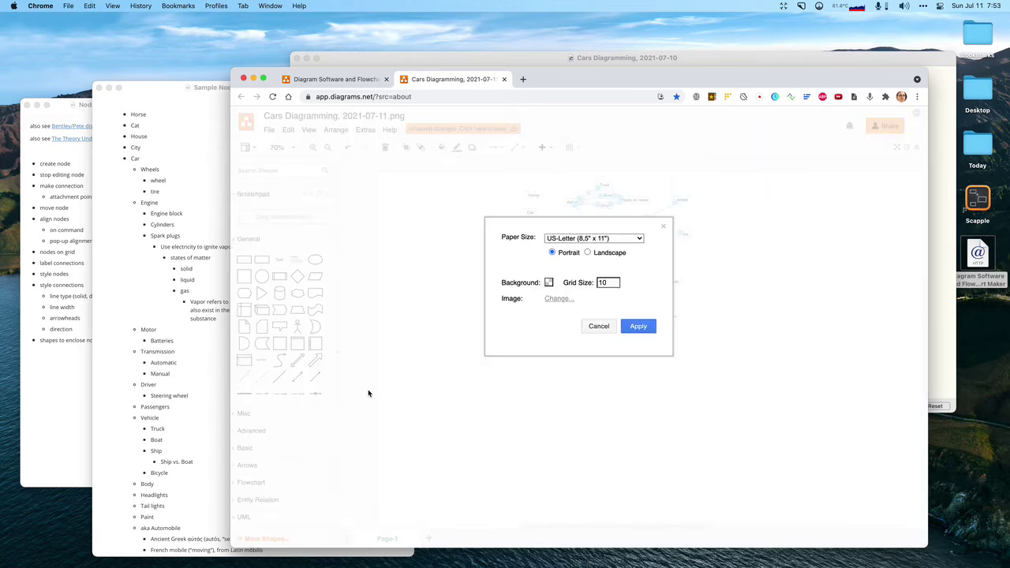
click(641, 238)
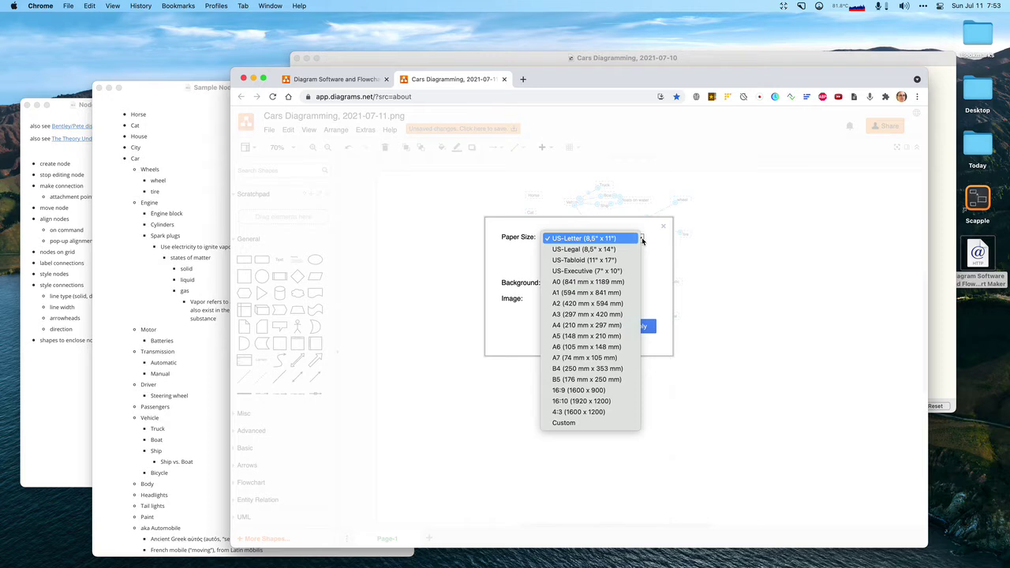
click(584, 434)
click(613, 325)
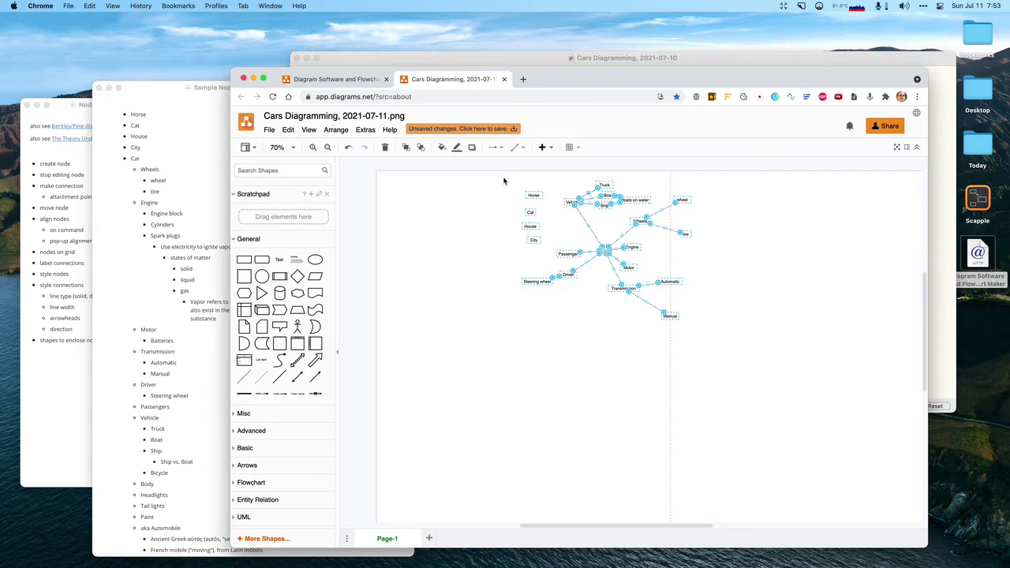
Rubber-band select the whole Cars map and drag it left and down onto the page
click(498, 205)
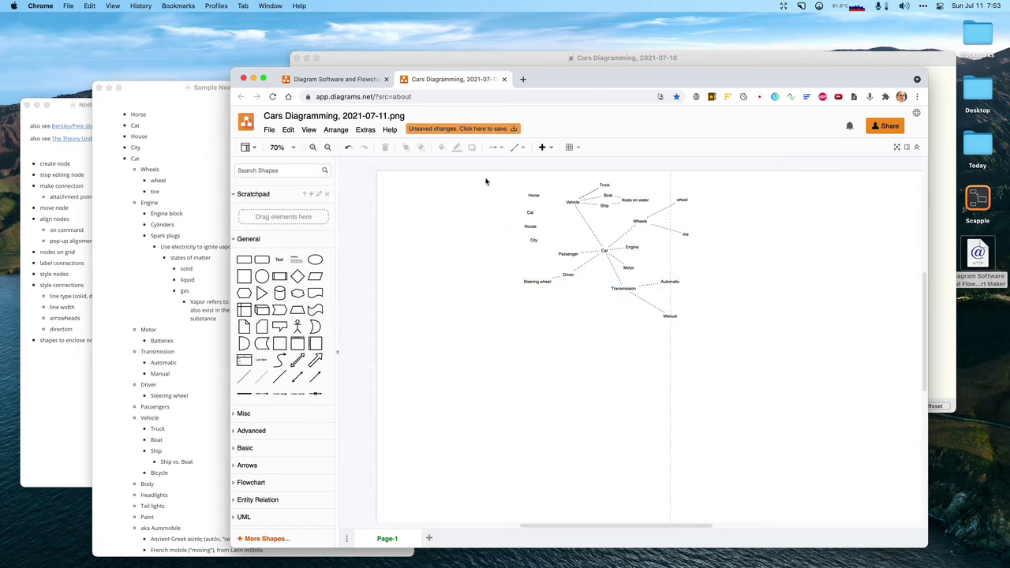
drag(503, 177, 730, 343)
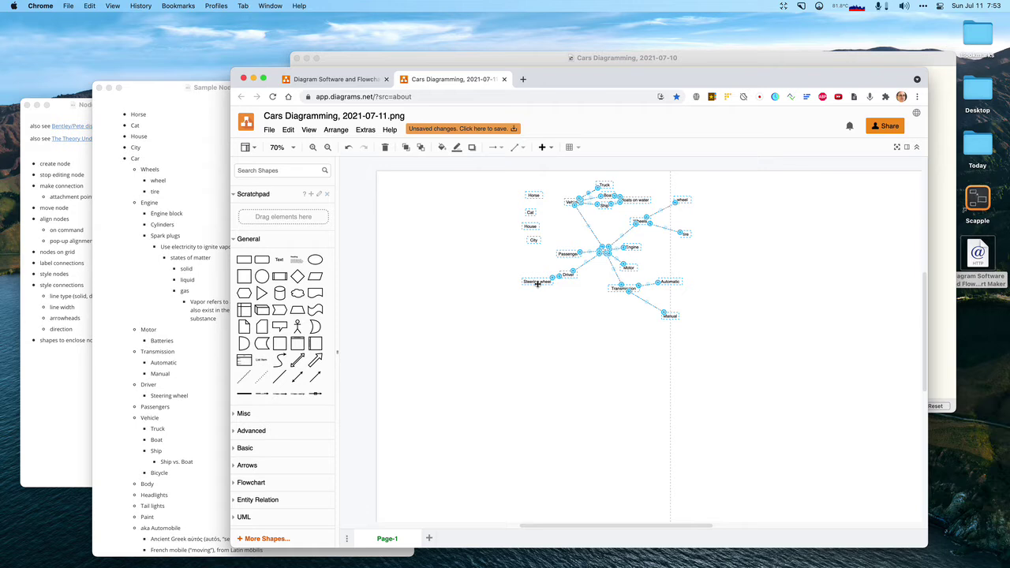
drag(538, 283, 463, 316)
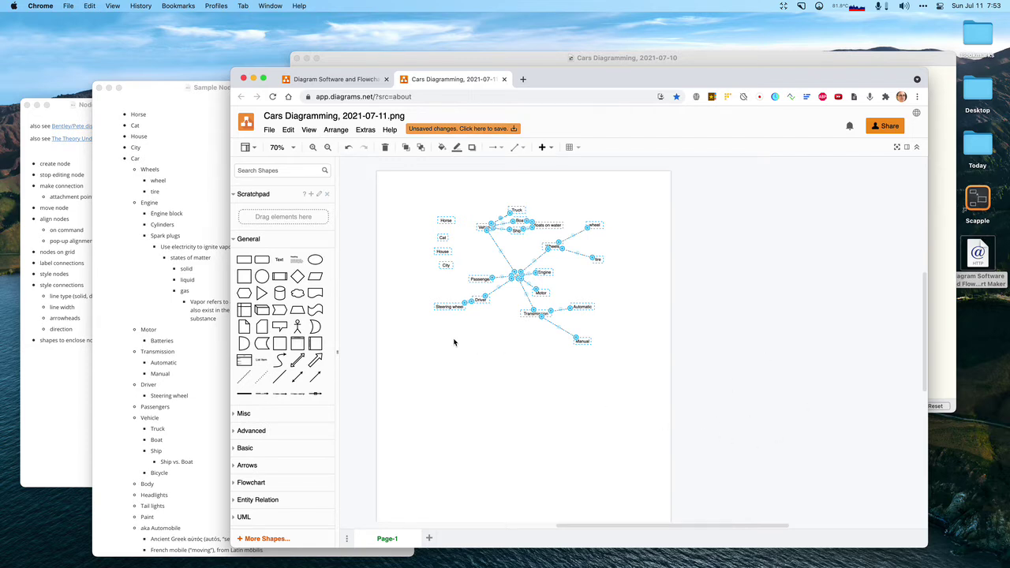
click(514, 360)
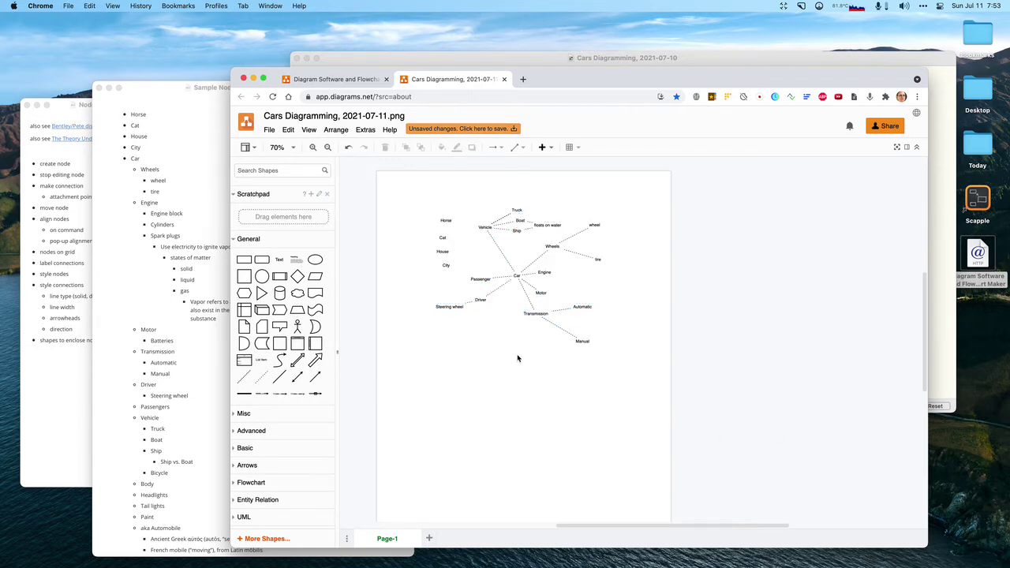
Reset the view to actual size
click(309, 130)
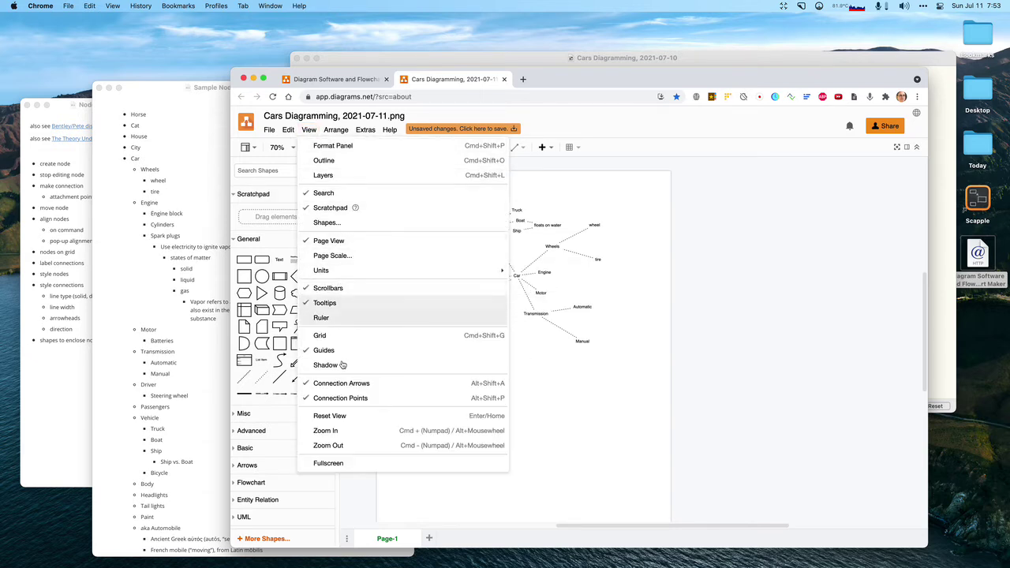
click(345, 416)
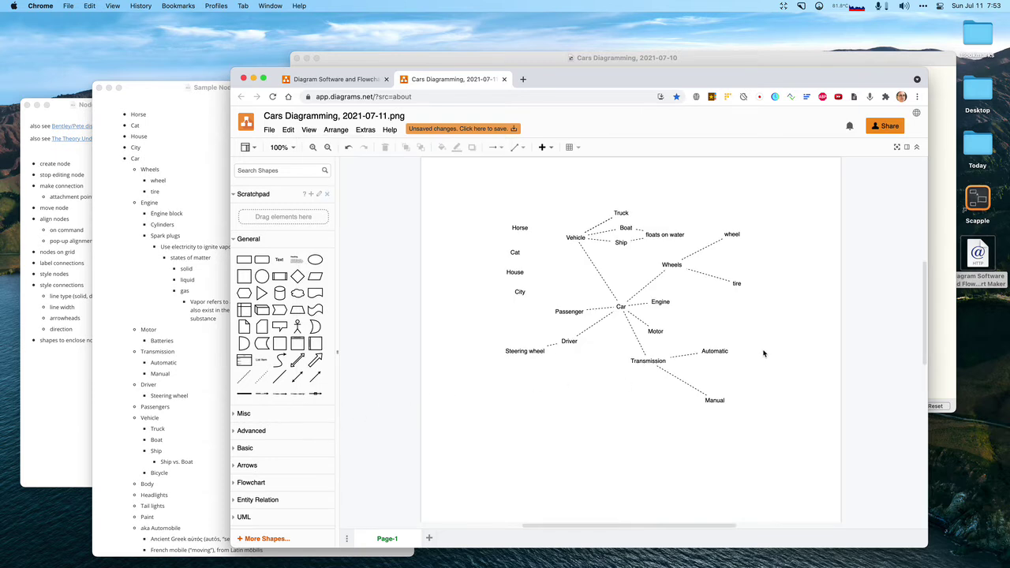
scroll(674, 412, down, 5)
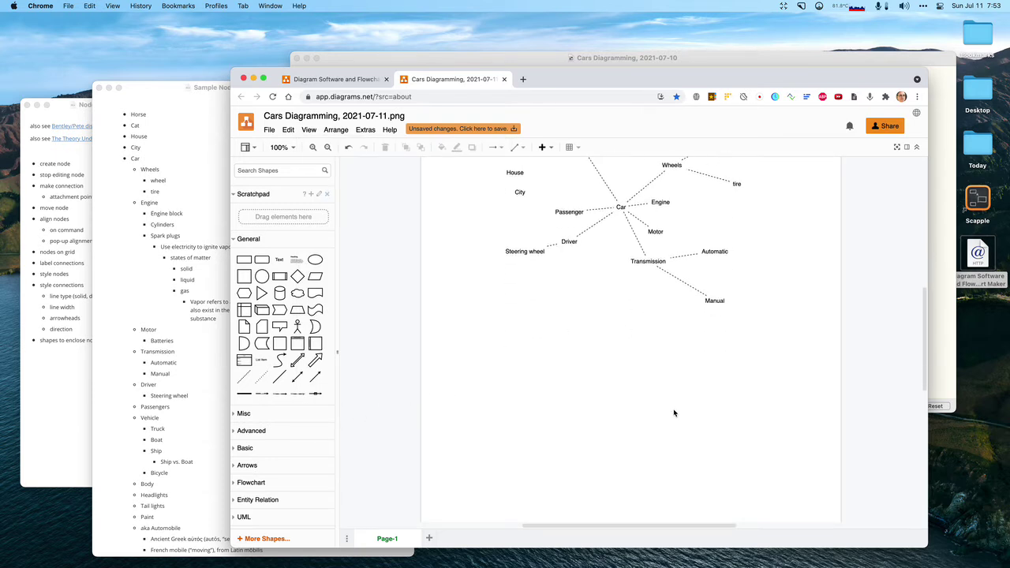
scroll(674, 412, up, 7)
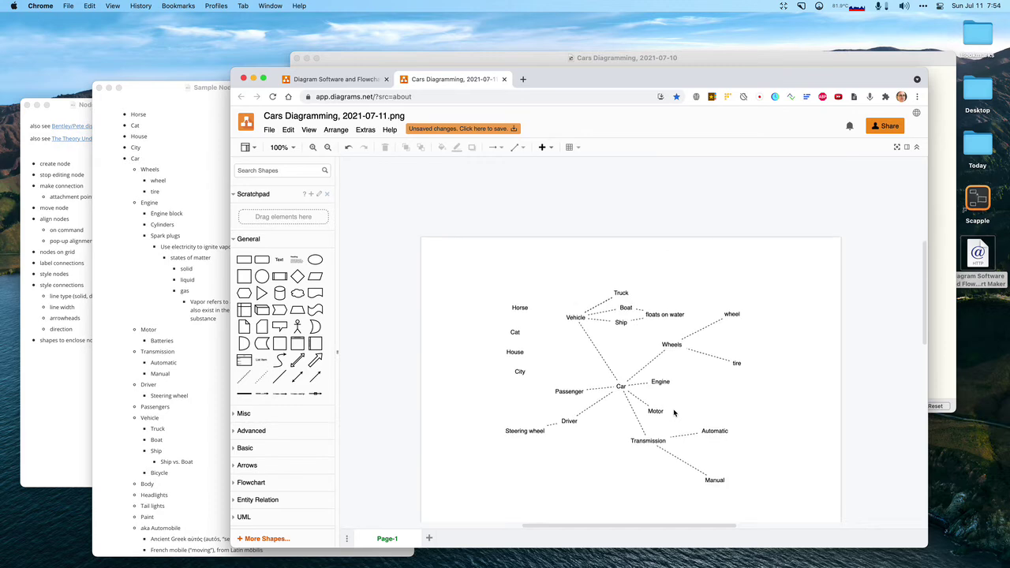
Switch the page orientation to Landscape in Page Setup
click(269, 129)
mouse_move(319, 296)
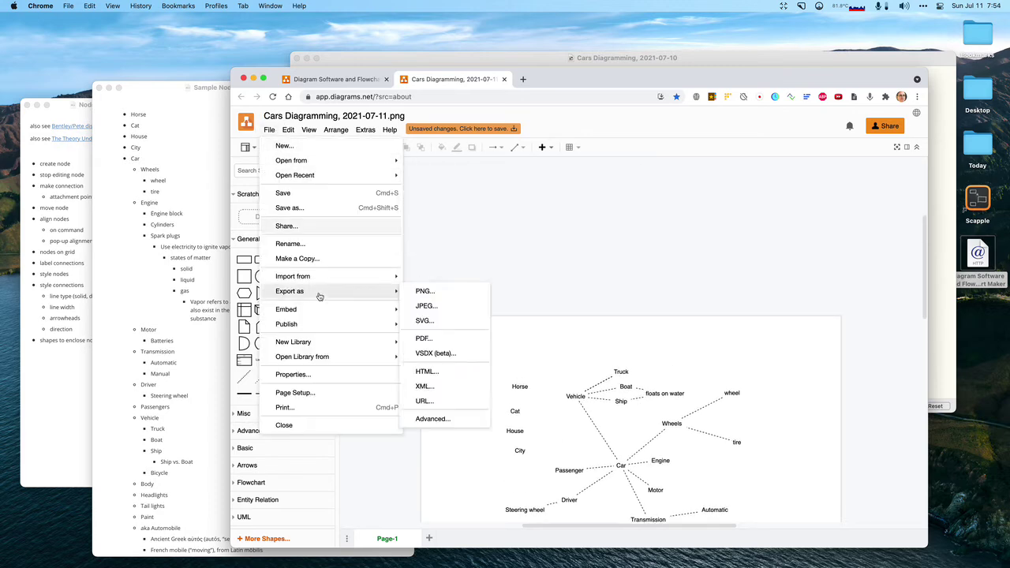
click(316, 393)
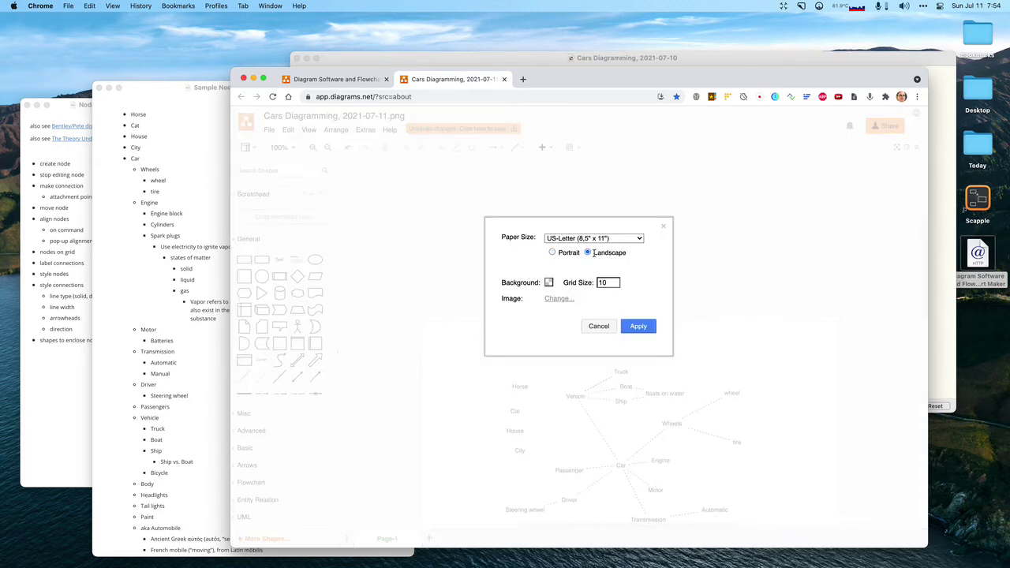
click(639, 326)
scroll(645, 298, down, 2)
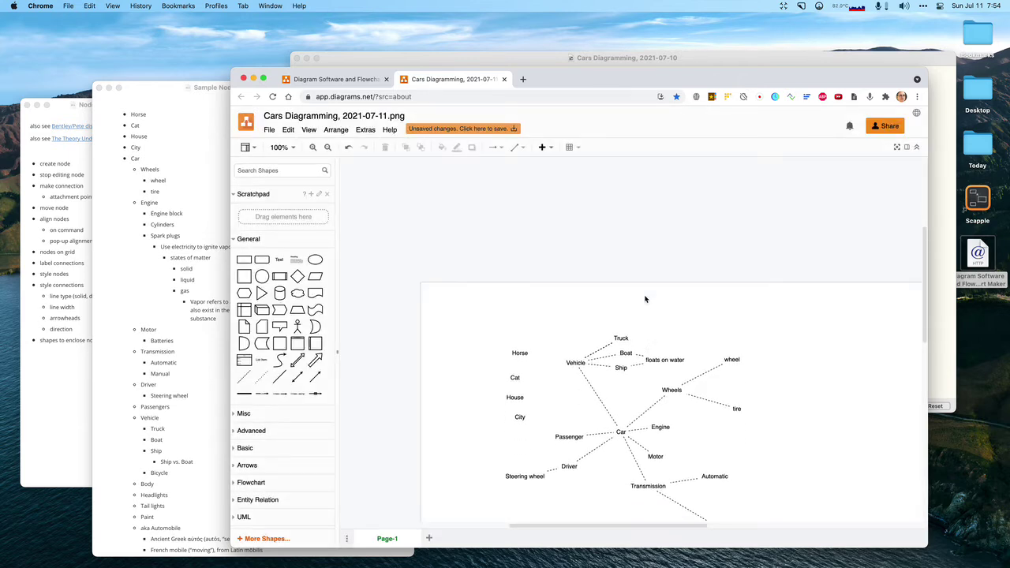
scroll(645, 298, down, 2)
scroll(645, 299, right, 2)
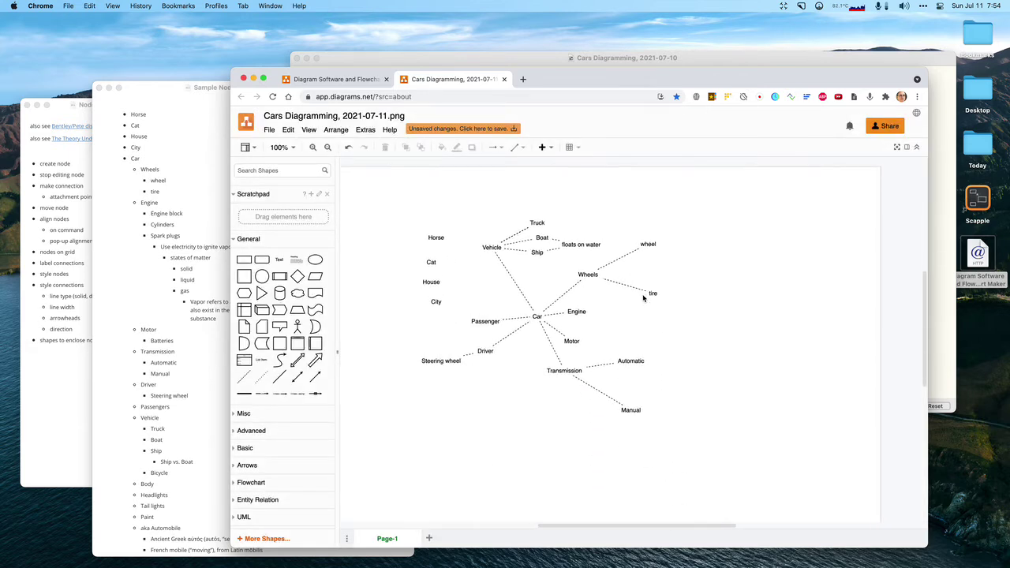
scroll(645, 298, up, 1)
scroll(645, 299, left, 2)
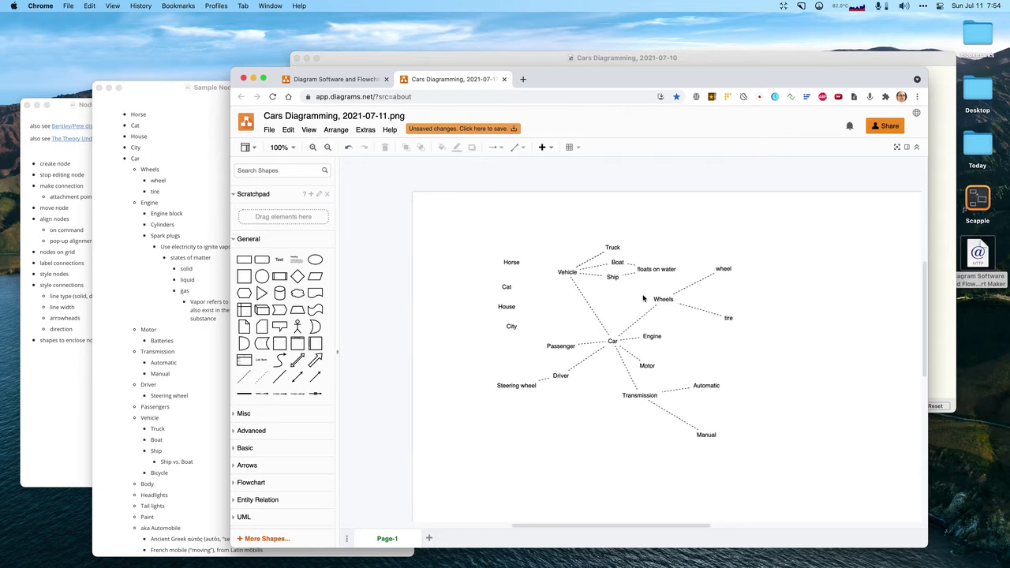
scroll(643, 298, right, 2)
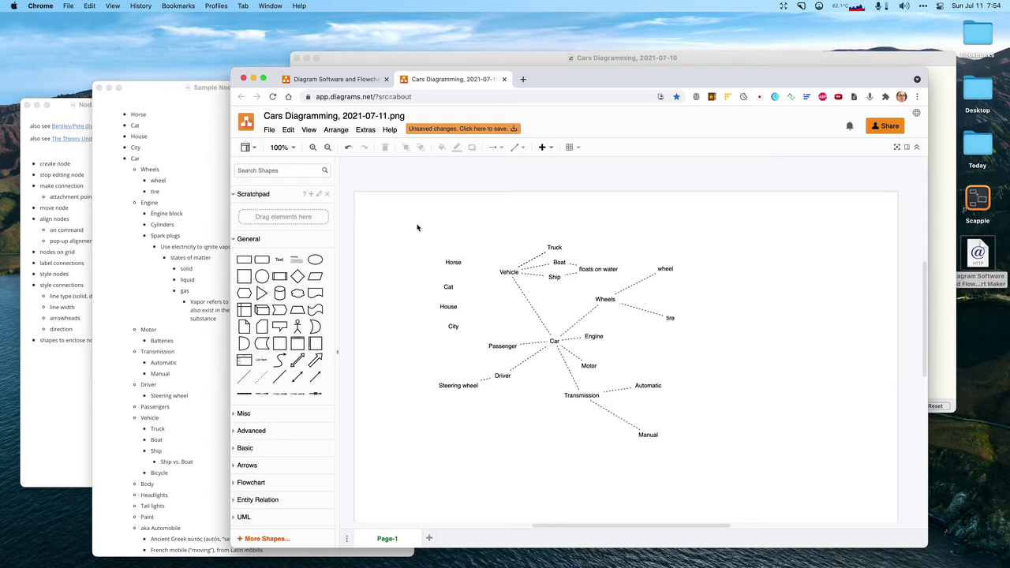
Zoom out three levels, select the whole map and drag it to the landscape page's centre
drag(417, 225, 778, 454)
scroll(790, 449, down, 3)
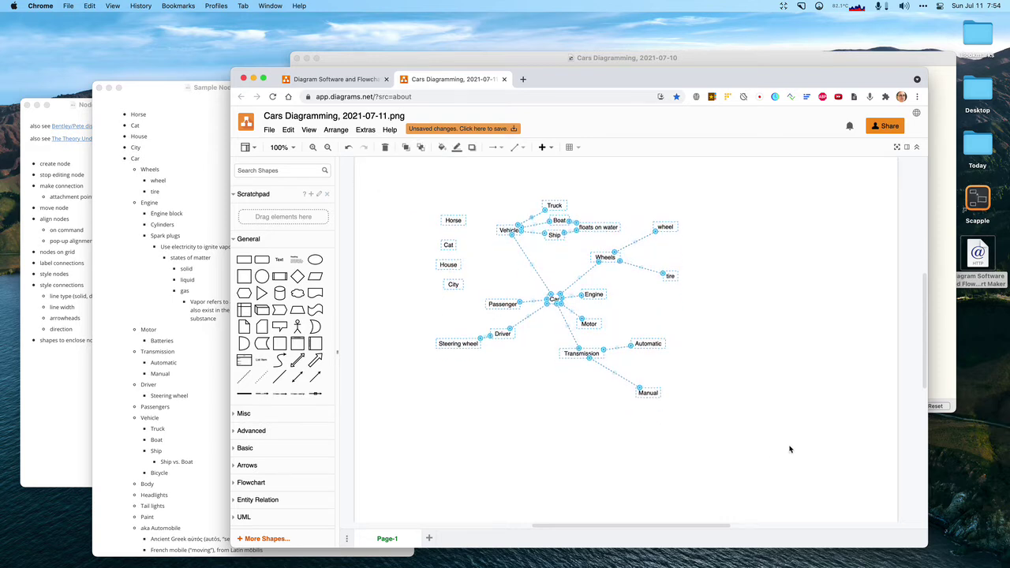
click(326, 147)
click(327, 147)
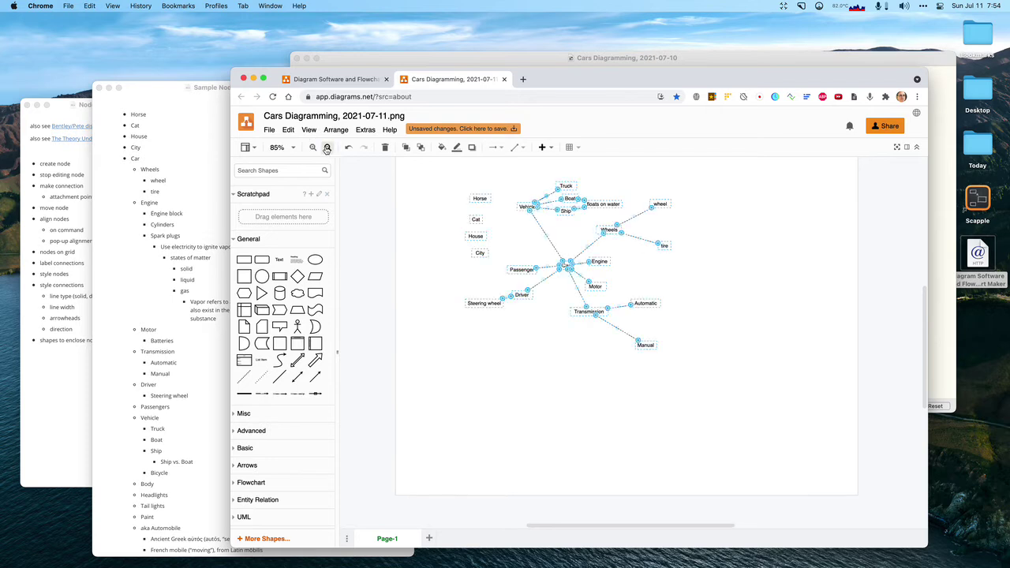
click(327, 148)
drag(521, 238, 731, 389)
drag(659, 342, 710, 351)
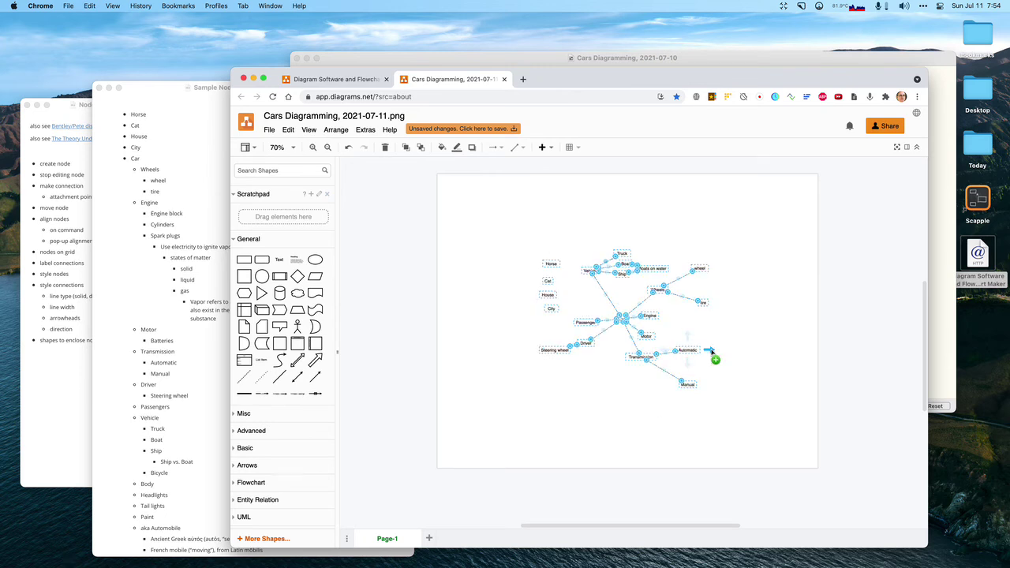
click(595, 422)
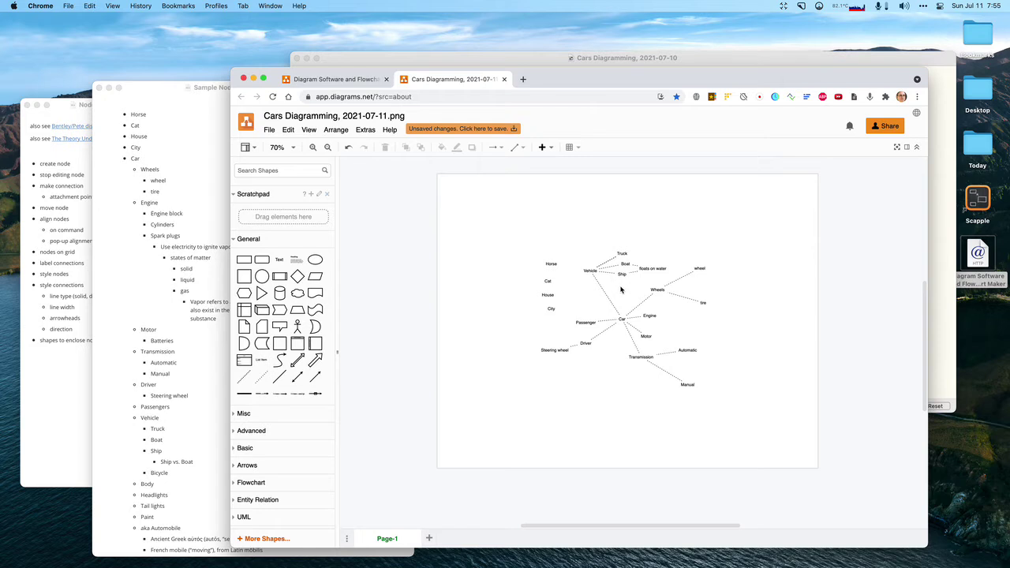
Add a Bicycle text node below Ship, link it to Vehicle, and check the Scapple original
double_click(621, 287)
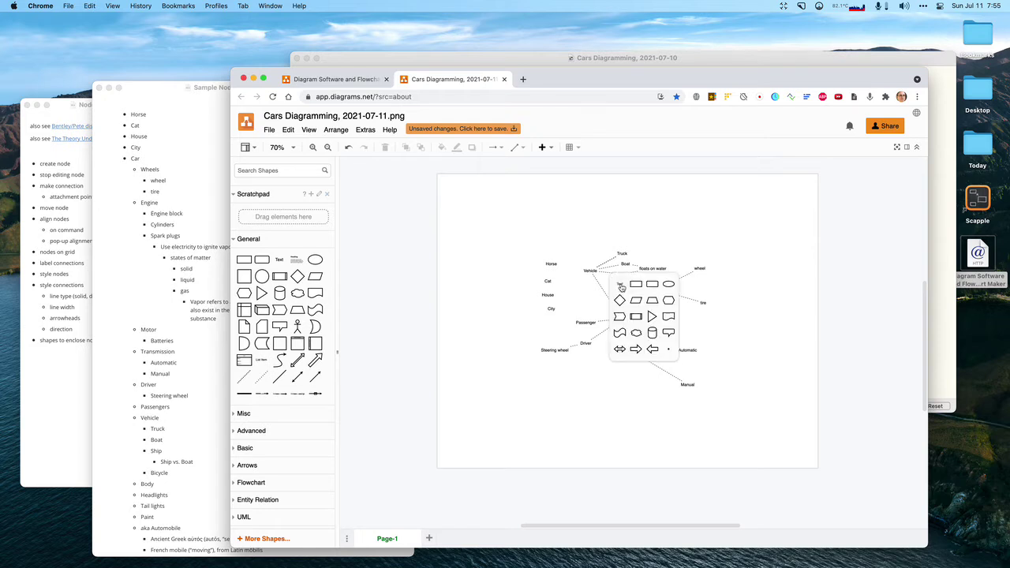
click(621, 287)
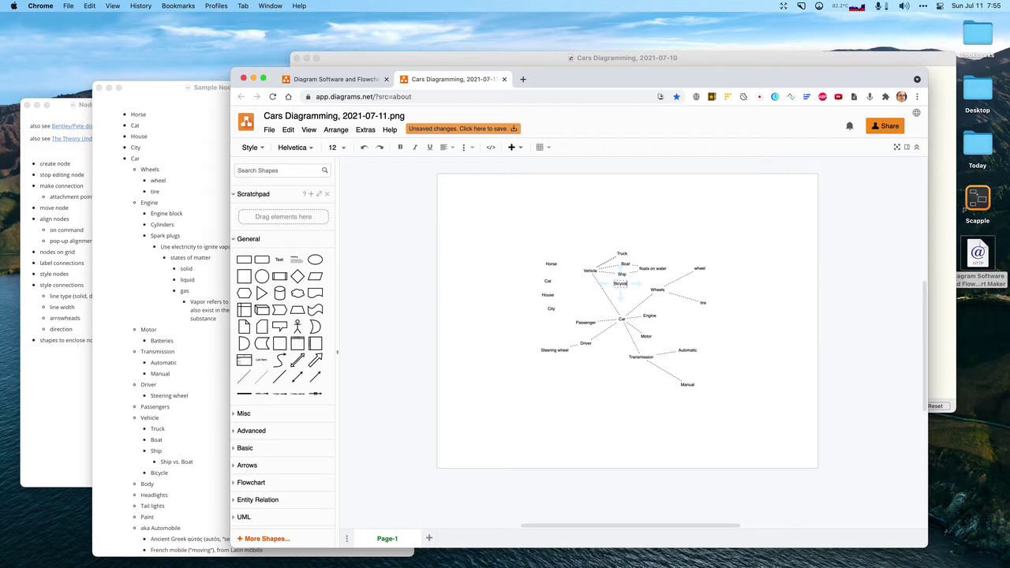
drag(609, 285, 591, 272)
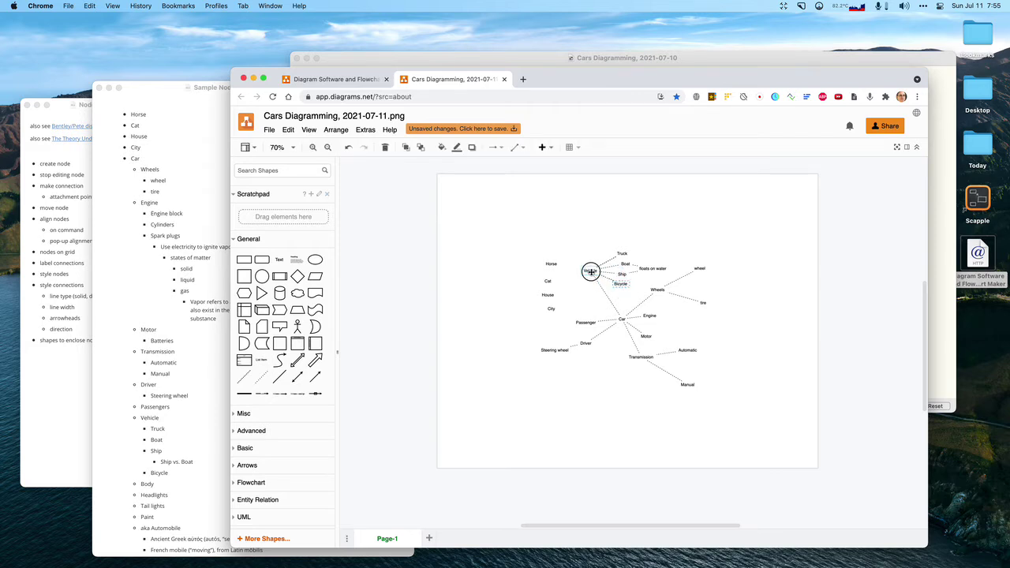
click(608, 410)
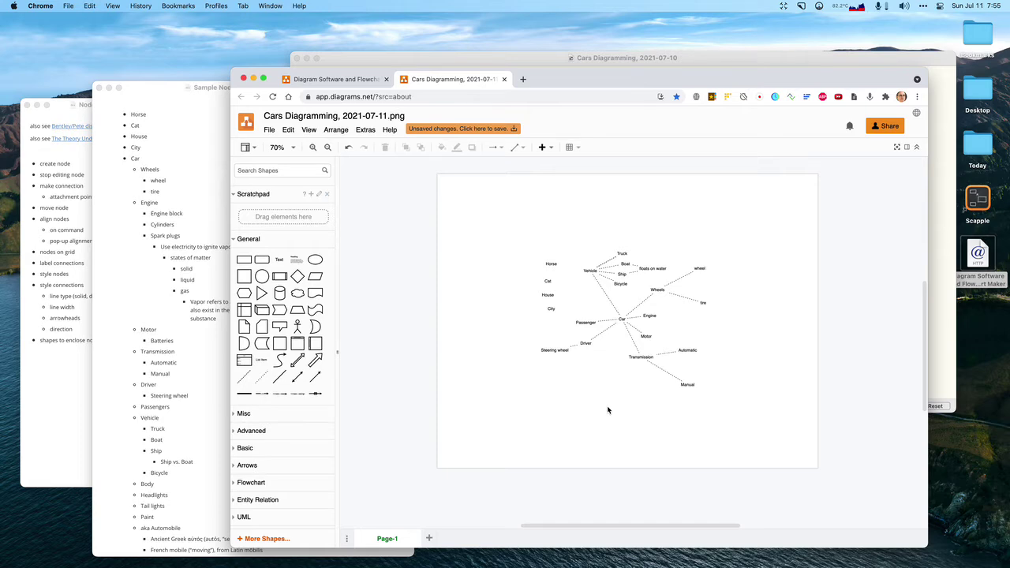
click(544, 61)
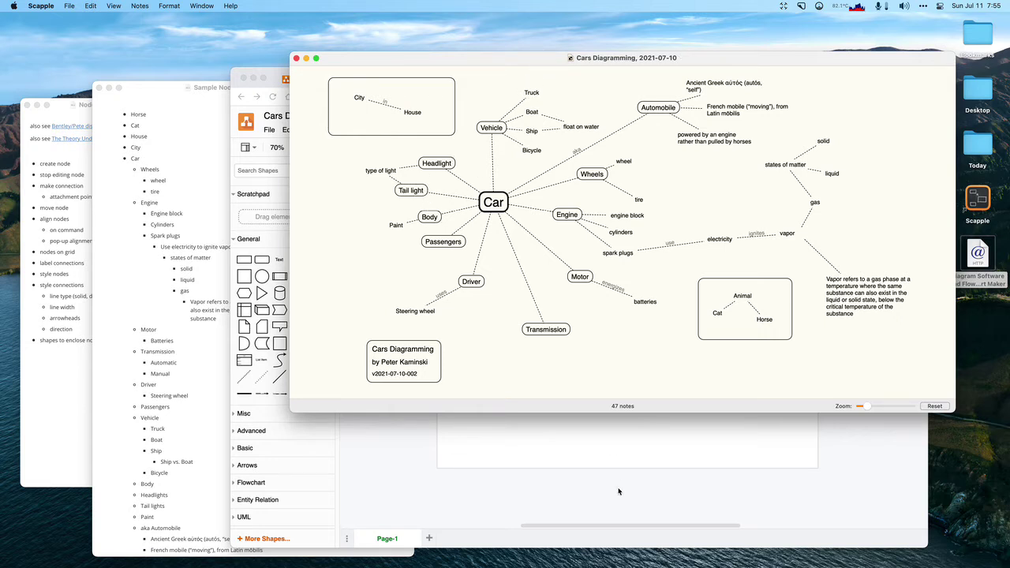
click(609, 449)
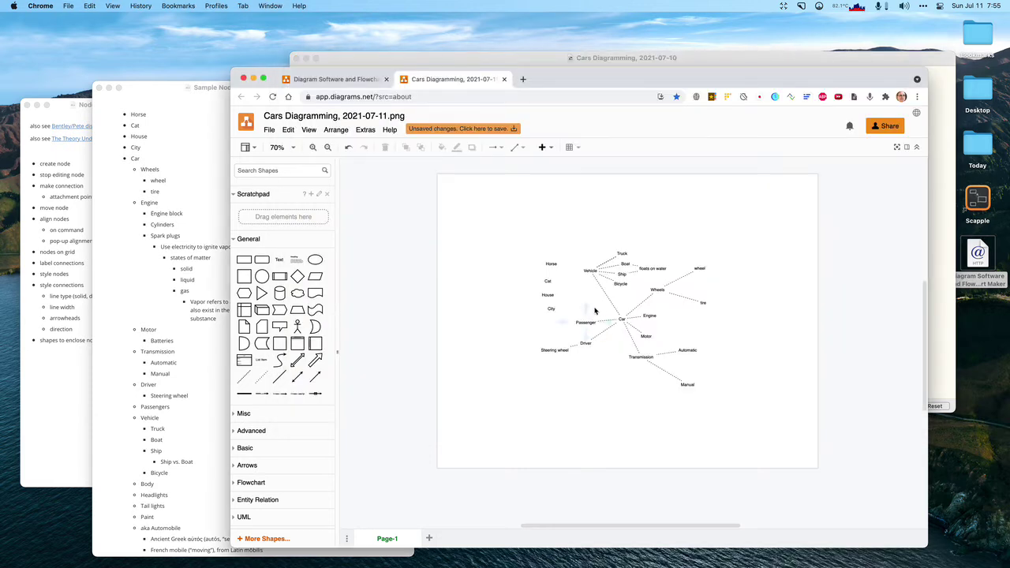
Move Passenger, Driver and Steering wheel lower and gather Horse, Cat, House, City at top-left
drag(603, 308, 507, 380)
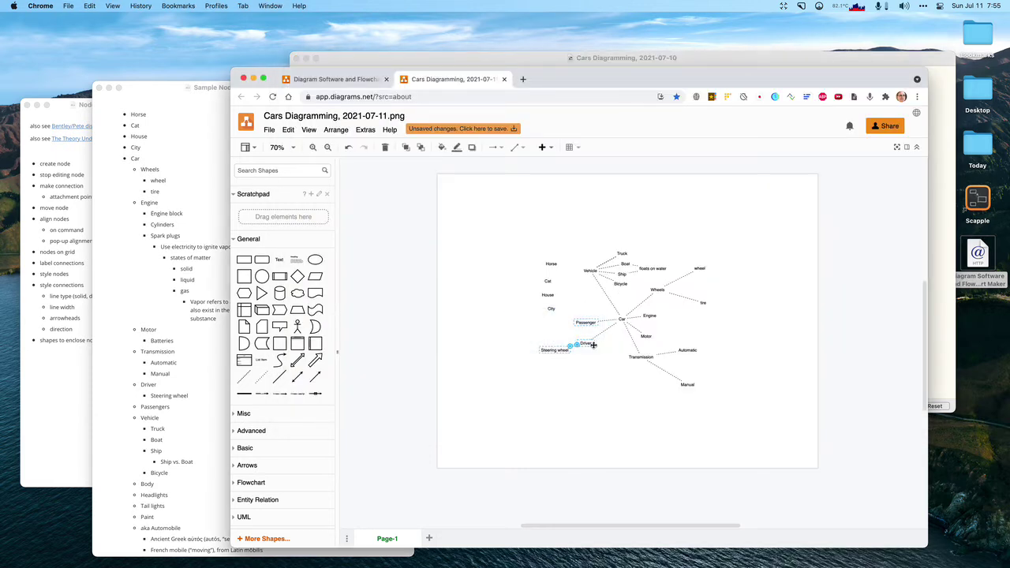
drag(586, 350, 593, 372)
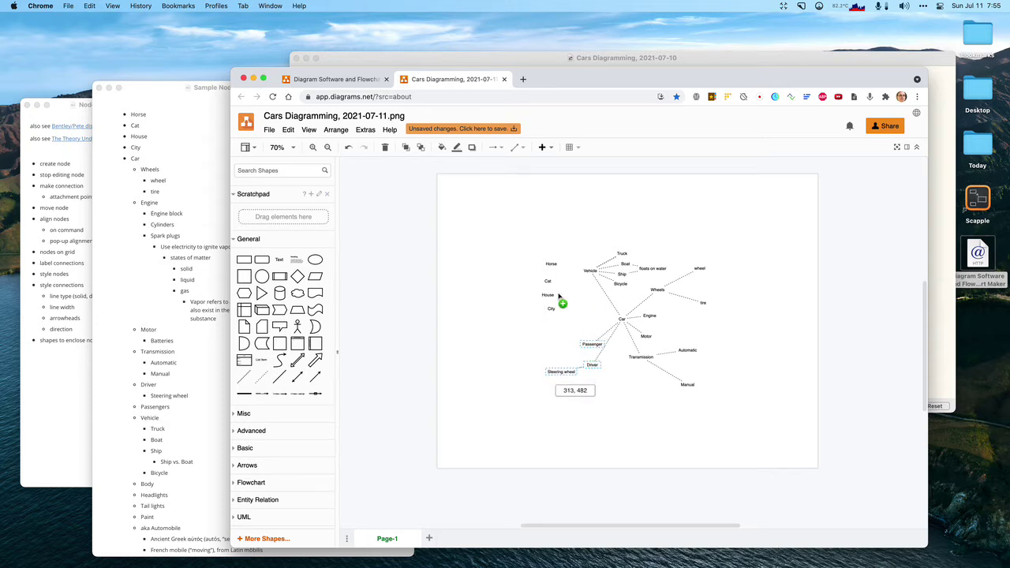
drag(523, 250, 483, 226)
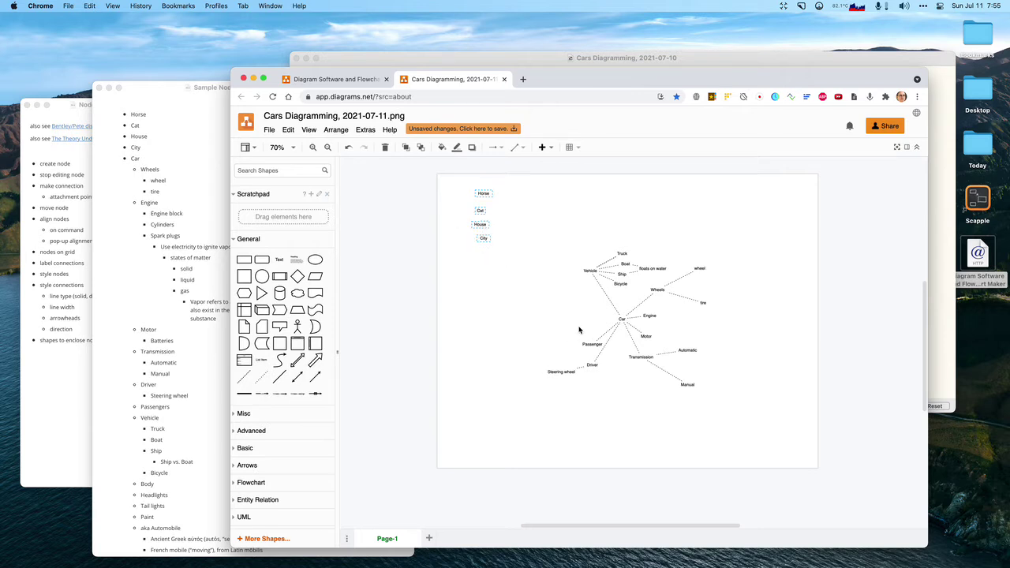
double_click(576, 323)
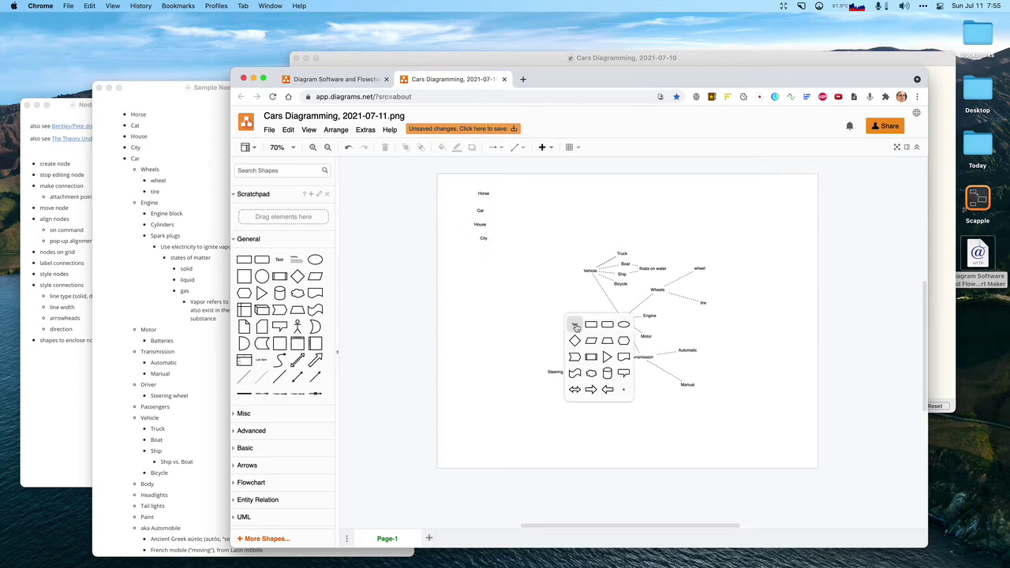
Add Body and Paint text nodes on the canvas
click(575, 326)
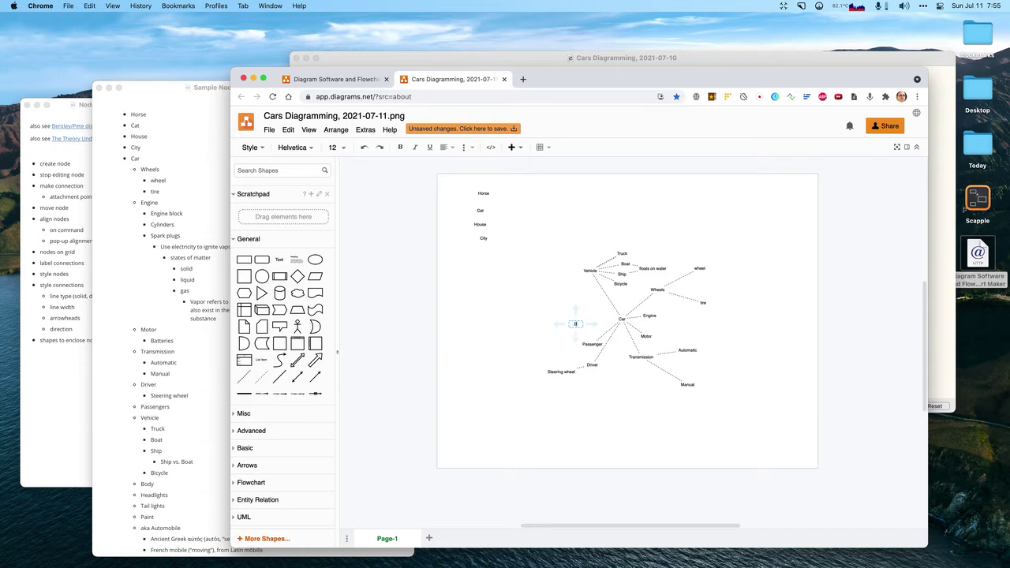
click(551, 338)
double_click(553, 339)
click(553, 337)
click(554, 306)
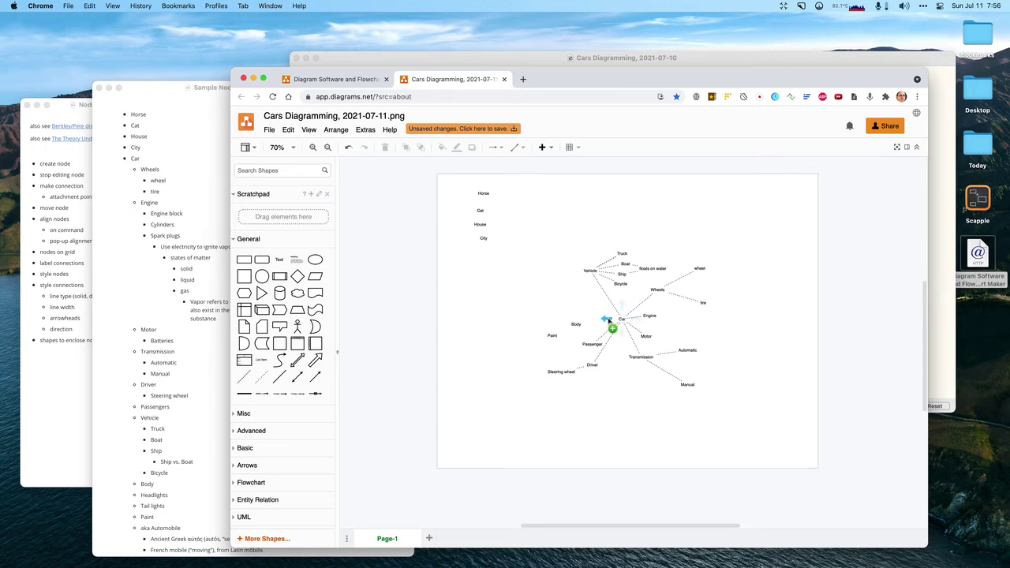
Create a Headlights node linked to Car, removing a dangling connector
drag(619, 320, 566, 296)
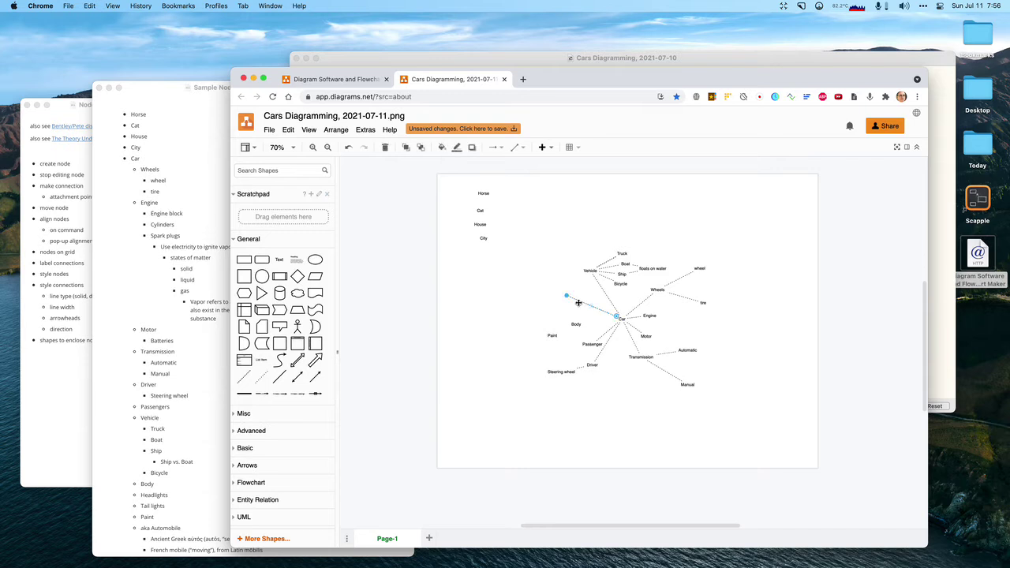
key(Delete)
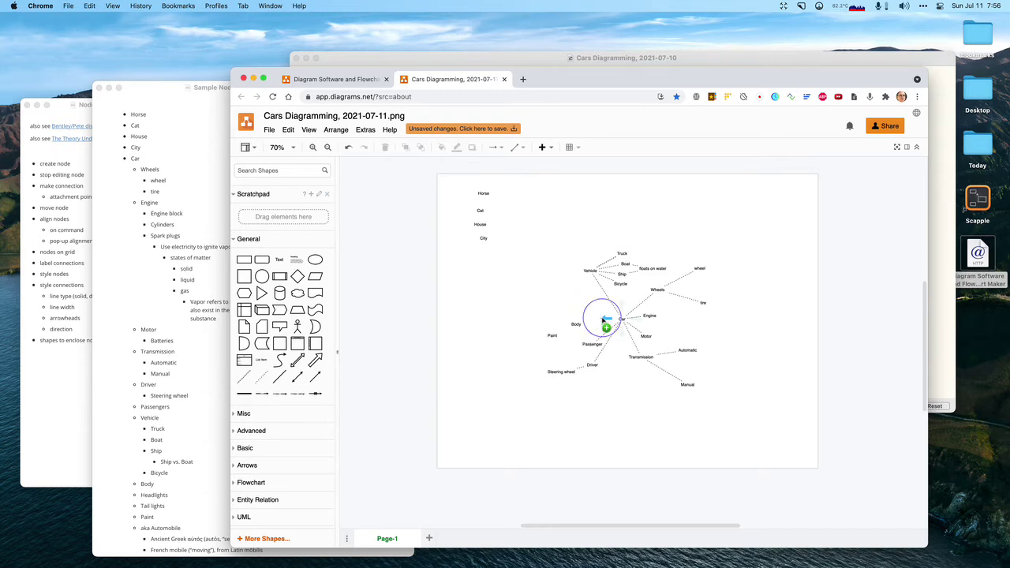
mouse_move(605, 325)
mouse_down()
mouse_move(569, 298)
mouse_move(583, 305)
mouse_up()
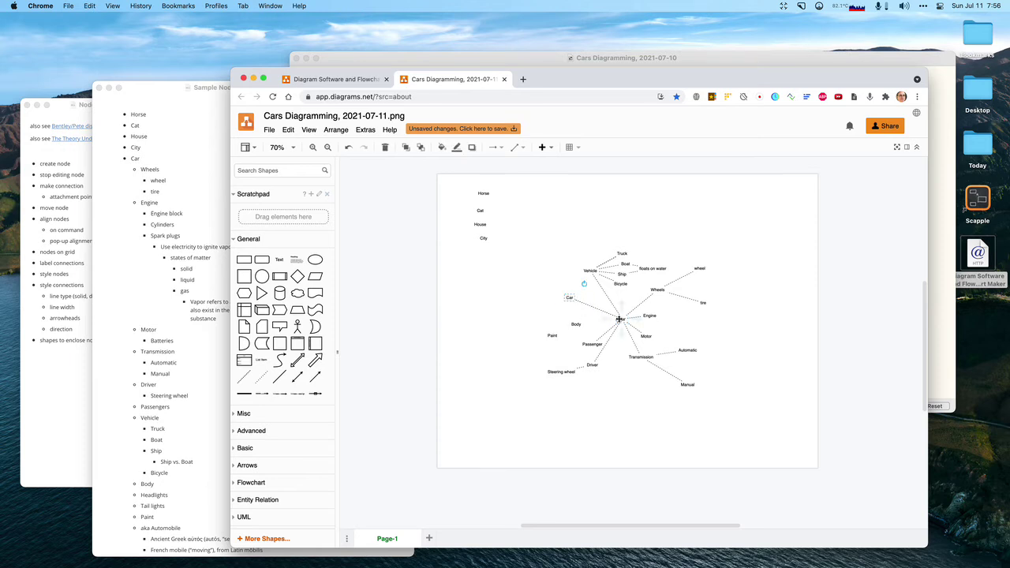
double_click(569, 299)
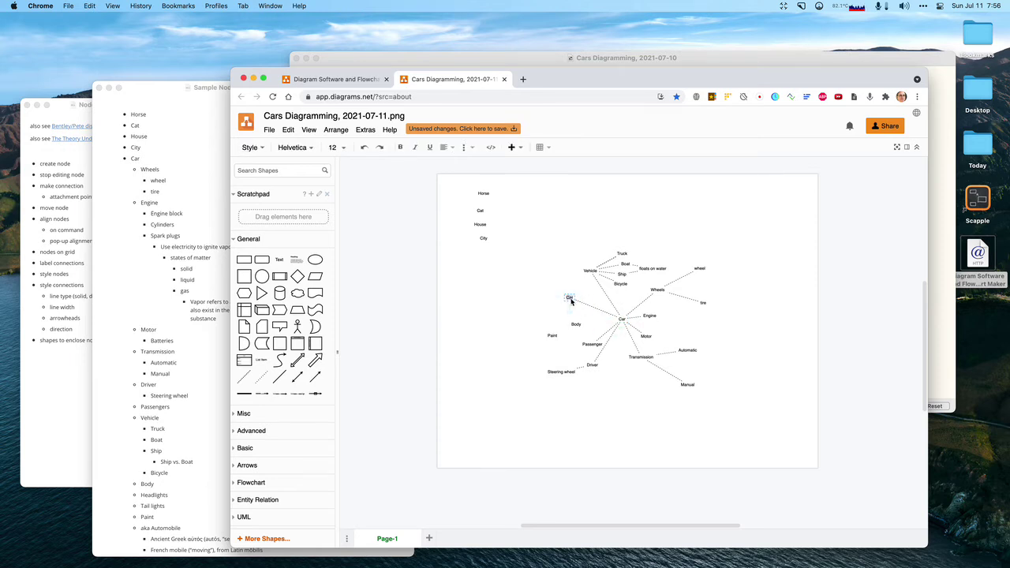
text(Headlights)
Create a Tail lights node linked to Car below Headlights and compare with Scapple
drag(606, 319, 570, 309)
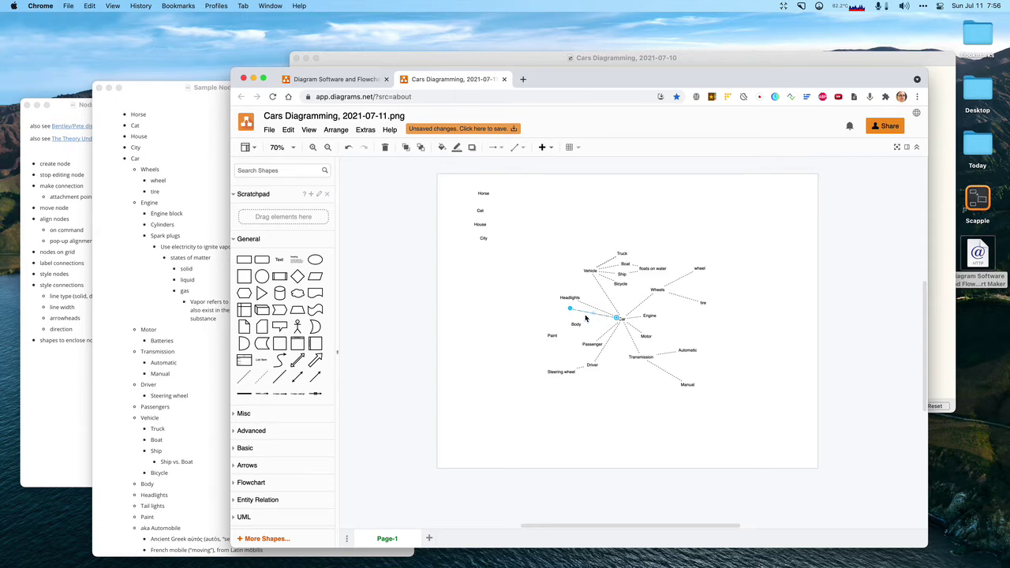
key(Delete)
drag(621, 319, 578, 314)
text(X)
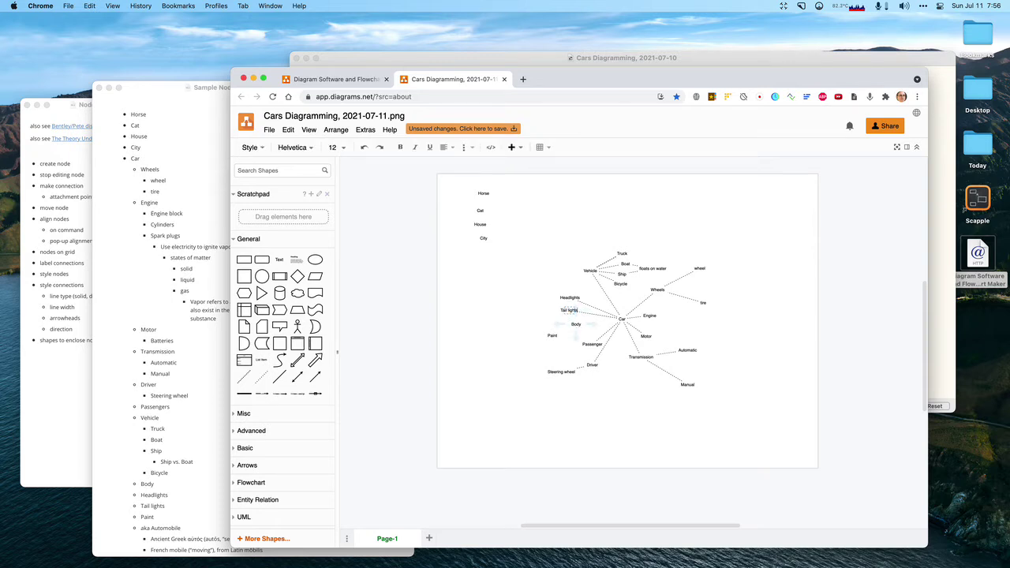
click(552, 57)
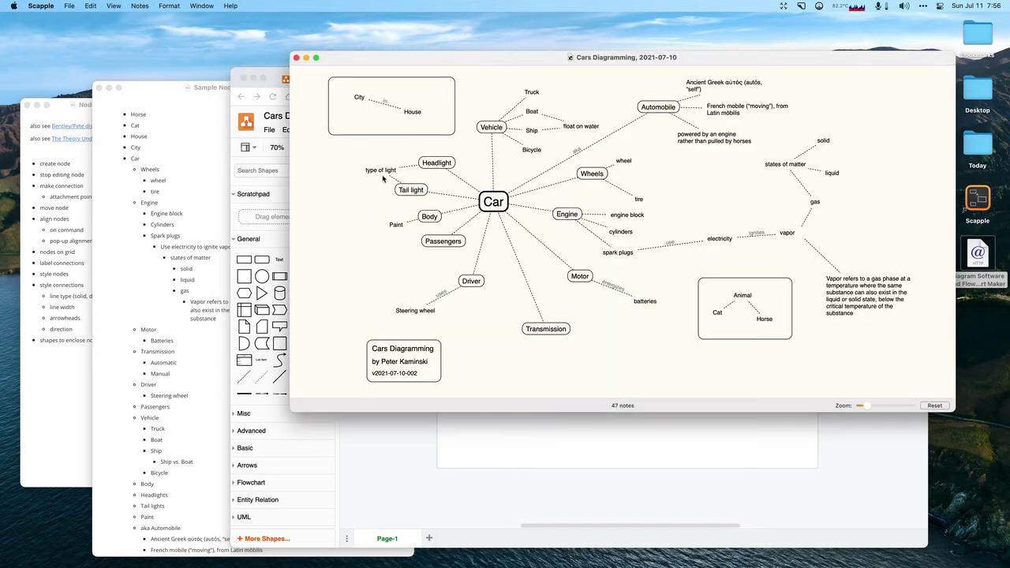
Move the Scapple window up-left and add a 'type of light' text label
click(581, 436)
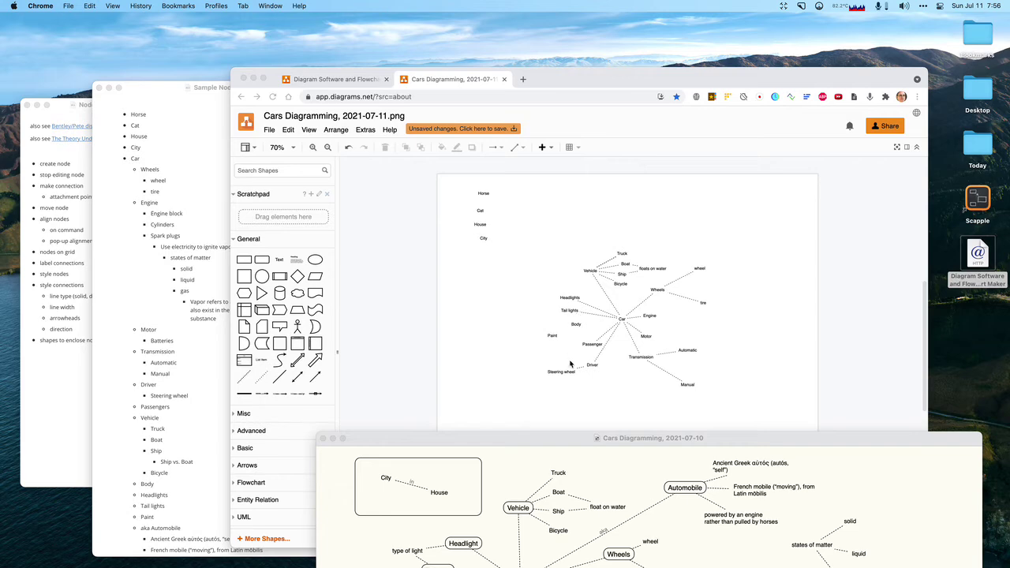
drag(570, 438, 445, 61)
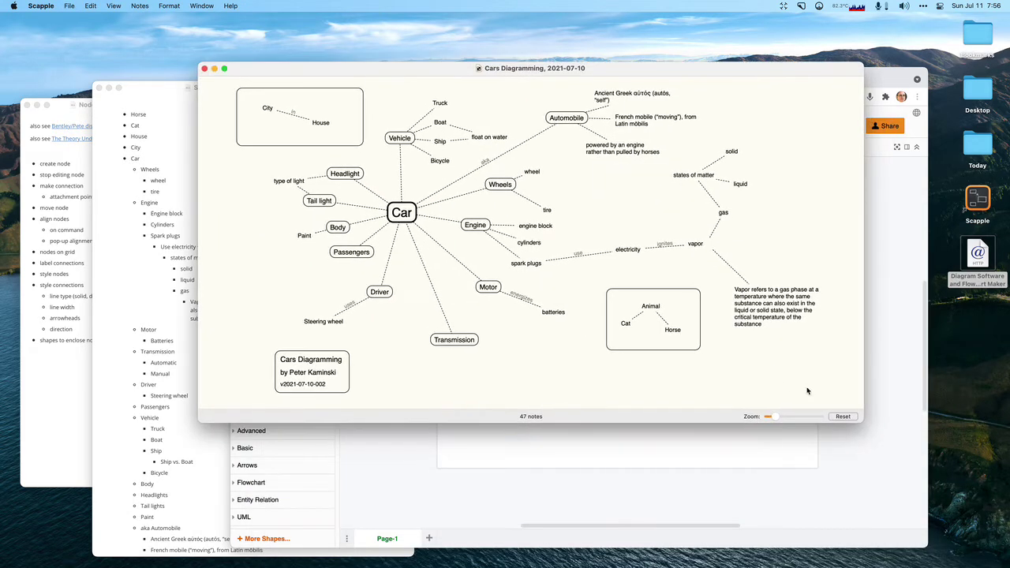
click(890, 358)
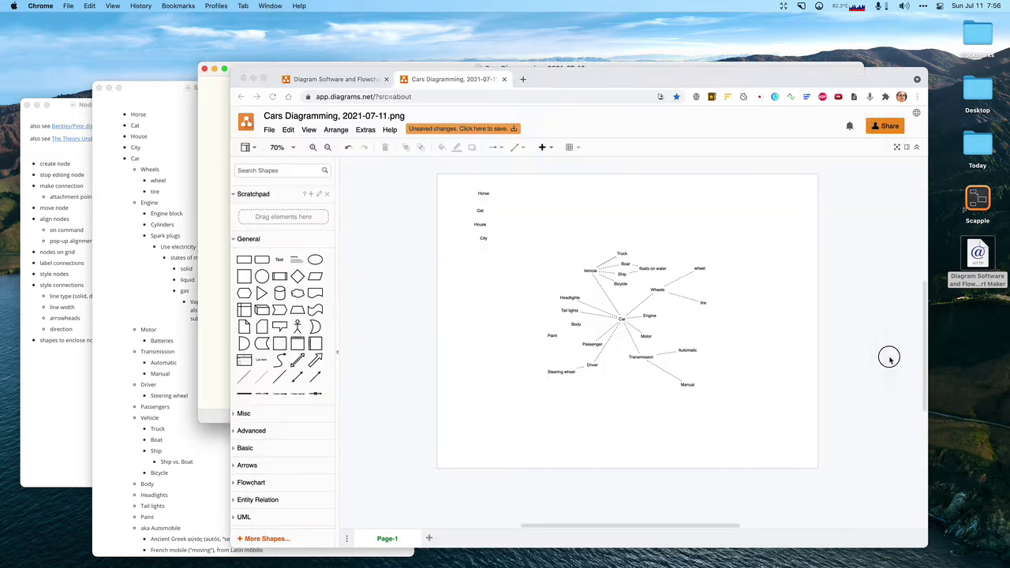
double_click(538, 307)
click(537, 302)
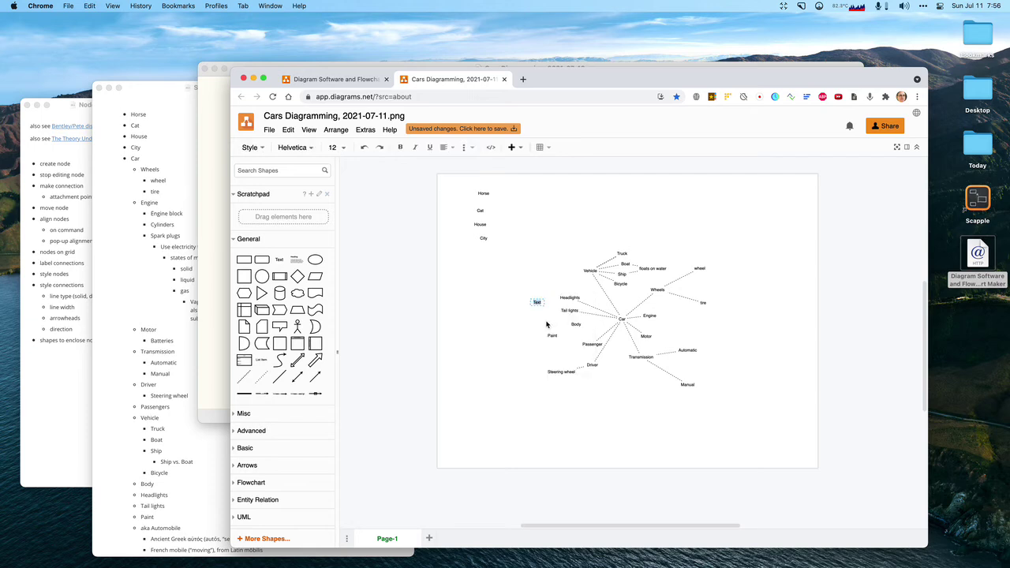
text(type of light)
click(533, 315)
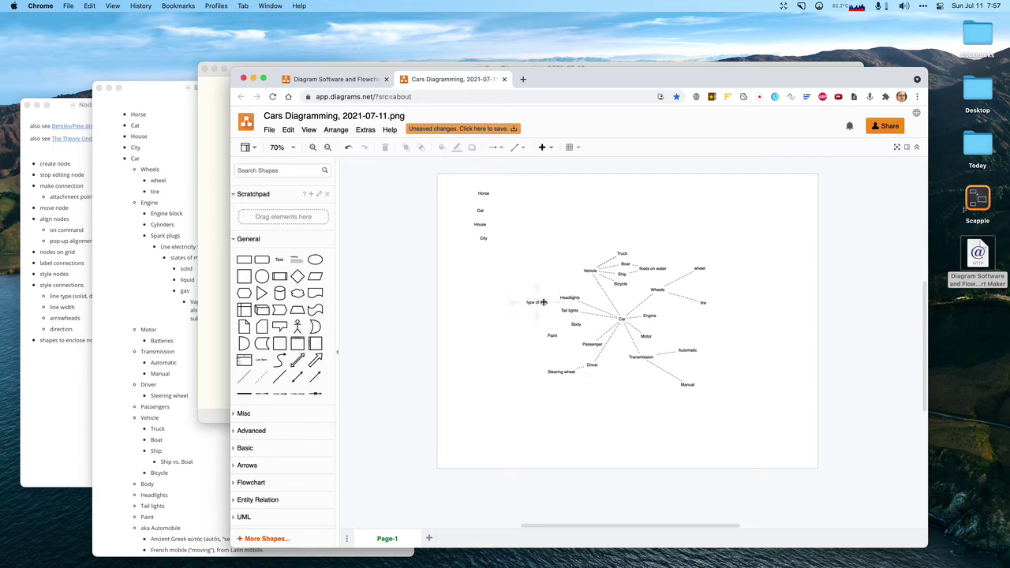
Link 'type of light' to Headlights and connect Body to Car
drag(543, 302, 568, 298)
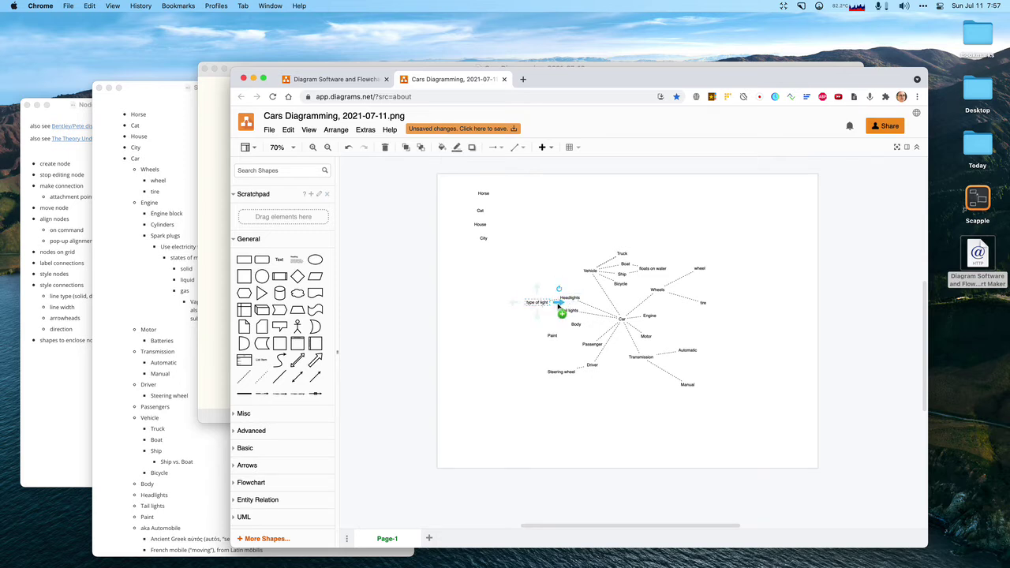
click(544, 303)
click(633, 402)
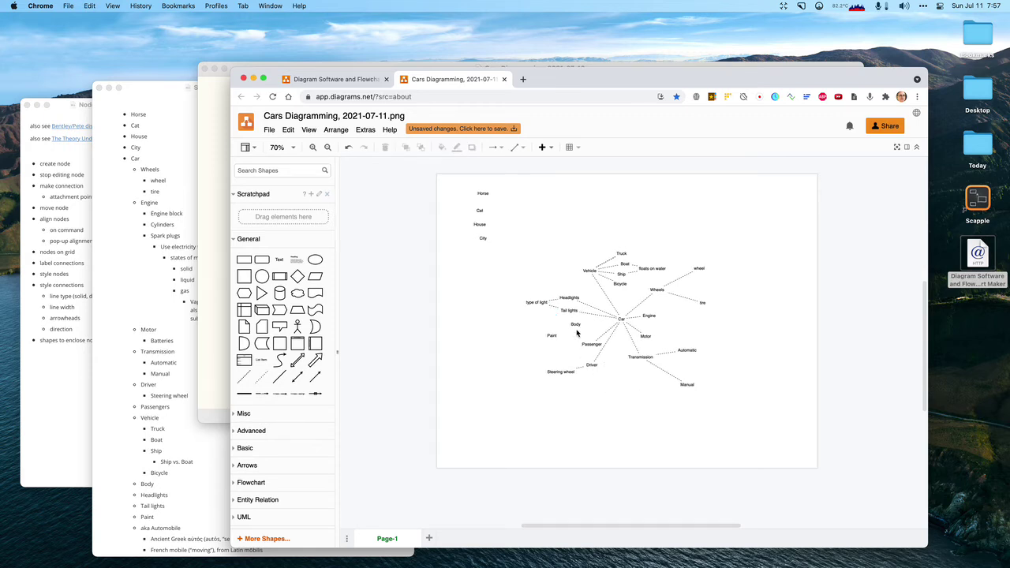
mouse_move(594, 325)
mouse_down()
mouse_move(618, 320)
mouse_move(552, 336)
mouse_up()
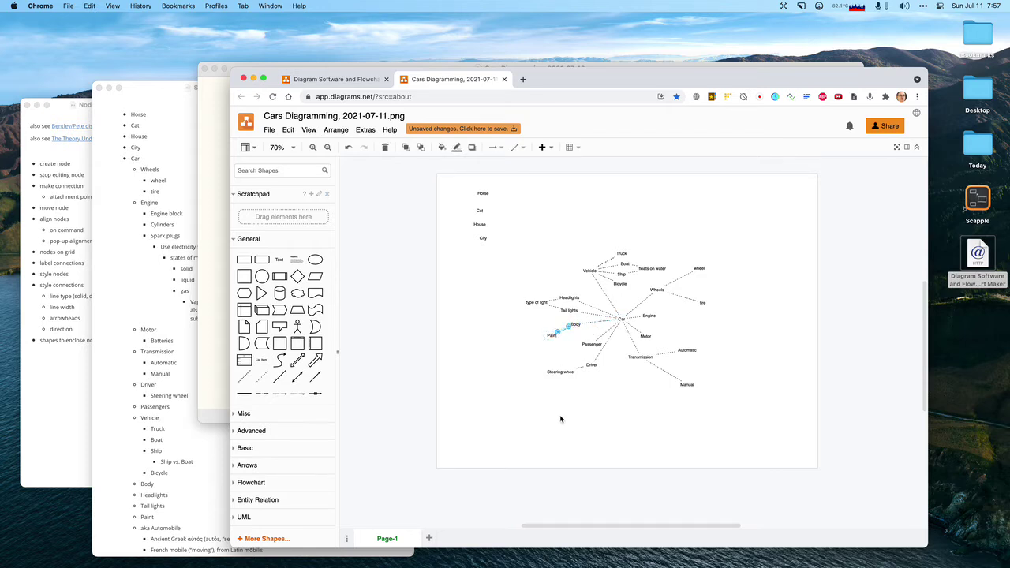
Move the Vehicle, Truck, Boat and Ship cluster up and to the left
click(573, 438)
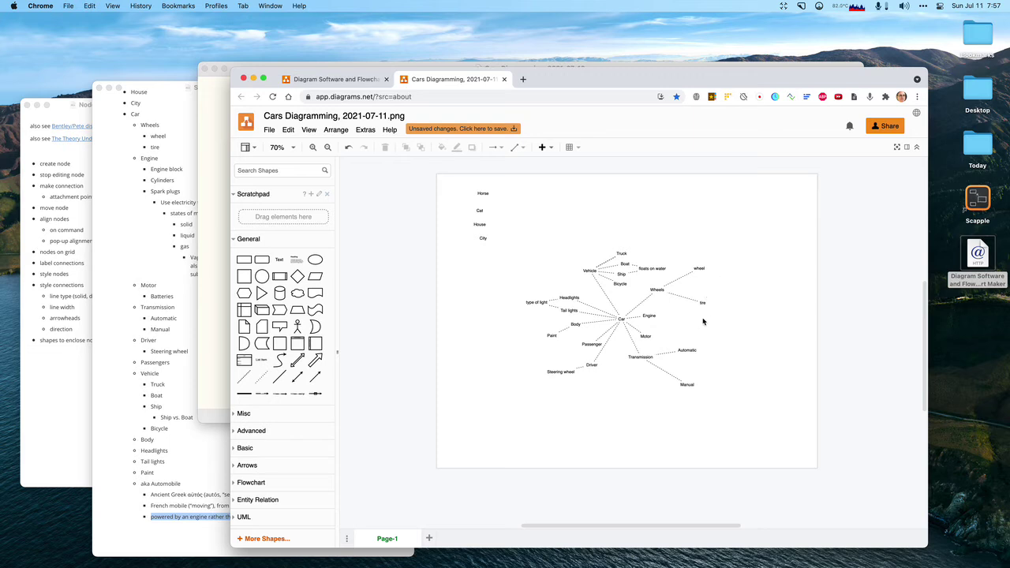
click(642, 276)
click(678, 280)
drag(655, 254, 711, 314)
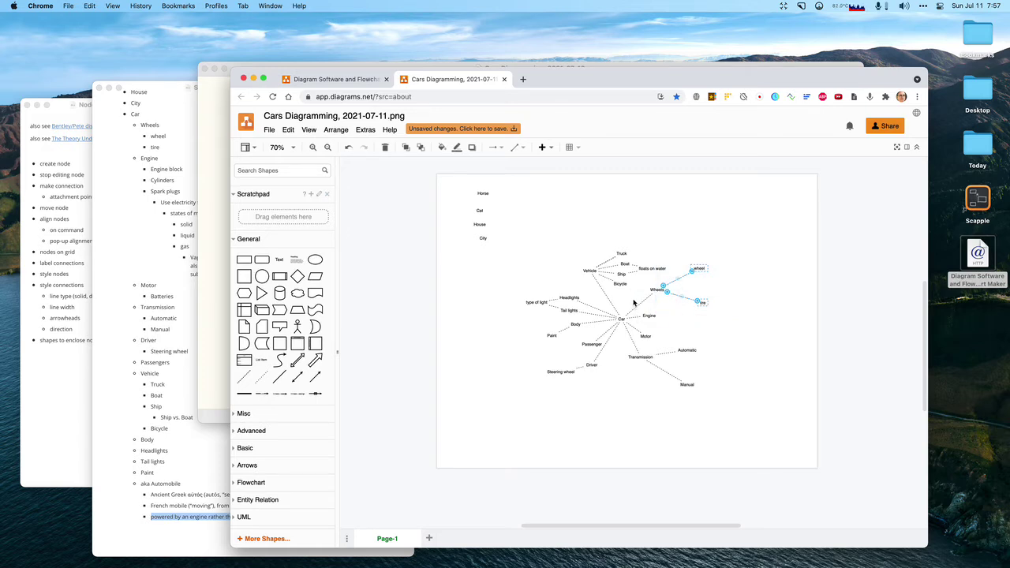
drag(623, 253, 668, 287)
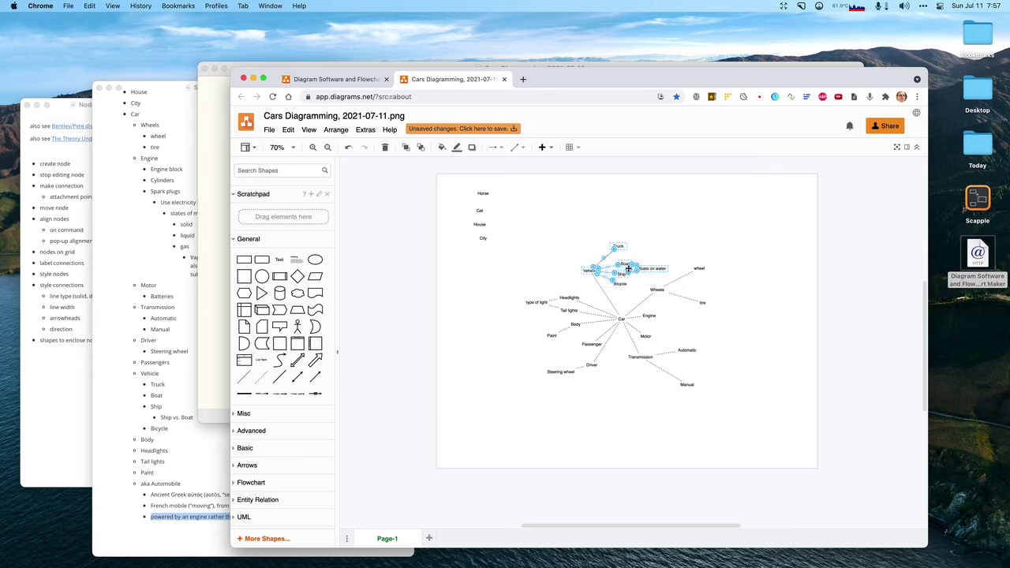
drag(588, 270, 565, 246)
click(687, 312)
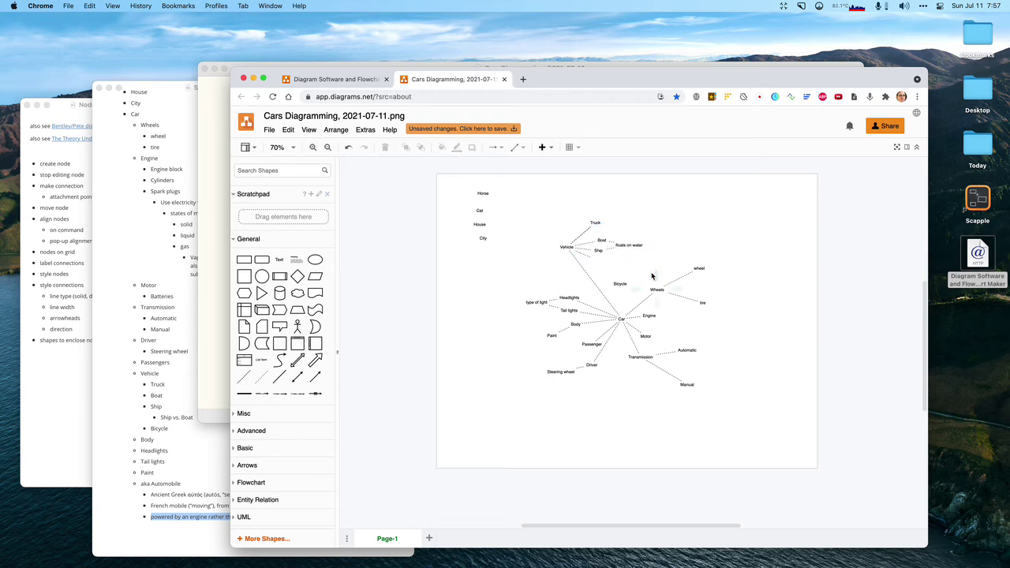
Move the Wheels group right and down, shift Engine right, and tuck Bicycle under Ship
drag(643, 262, 731, 314)
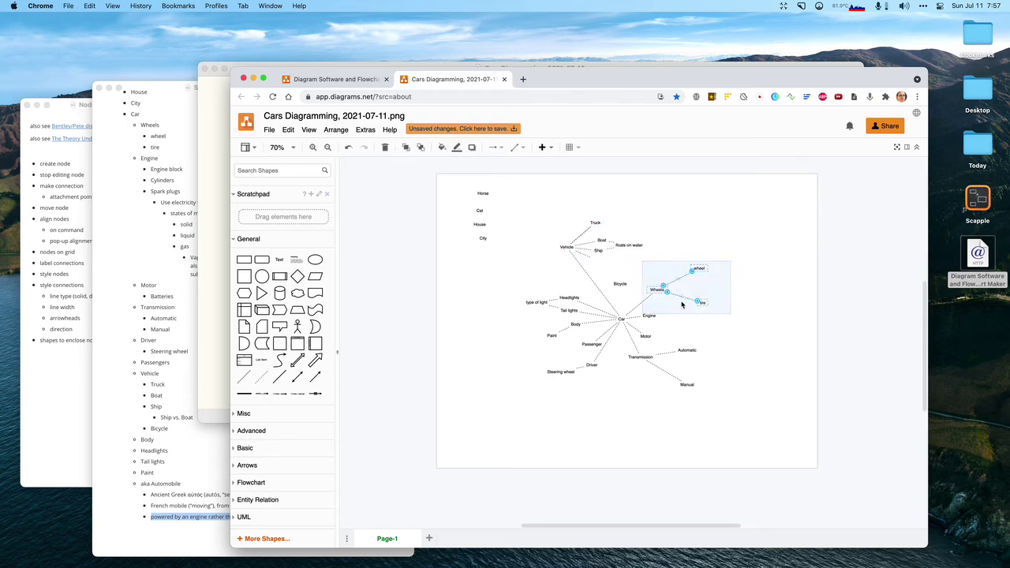
drag(658, 289, 654, 340)
click(648, 336)
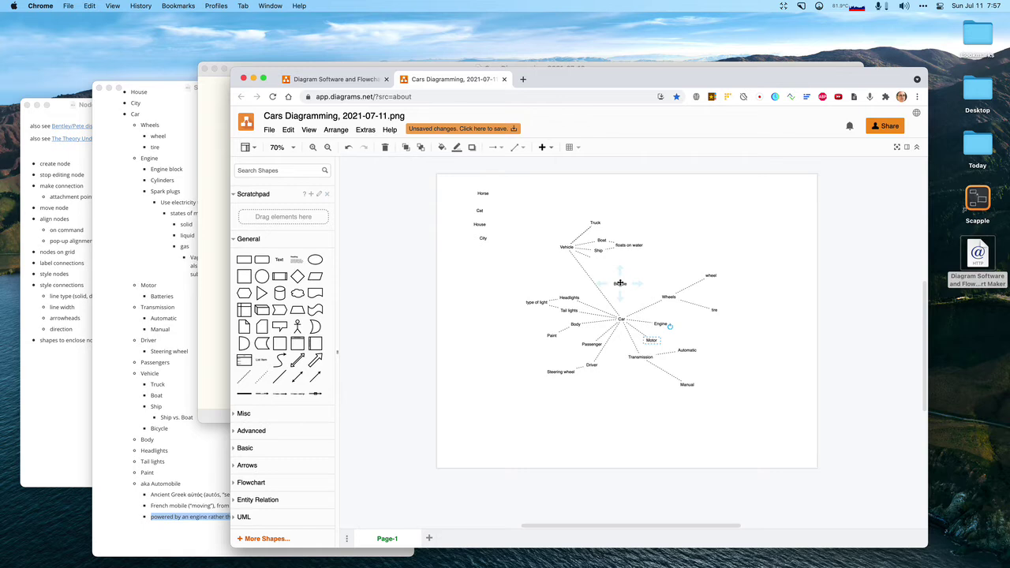
click(585, 257)
drag(587, 257, 607, 271)
drag(603, 264, 603, 264)
click(661, 276)
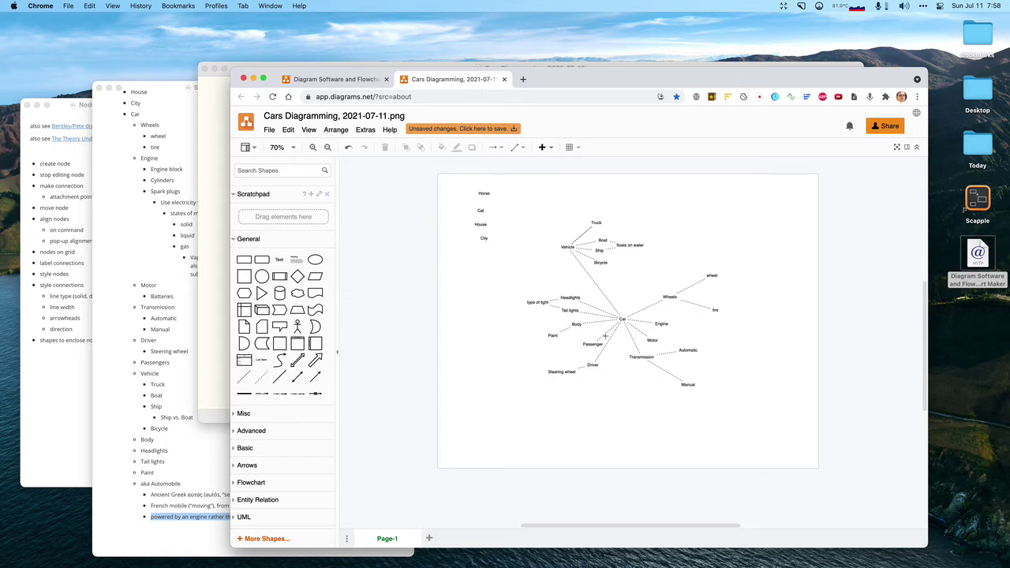
Add an Automobile text label at the map's upper right, linked to Car
double_click(675, 240)
click(676, 241)
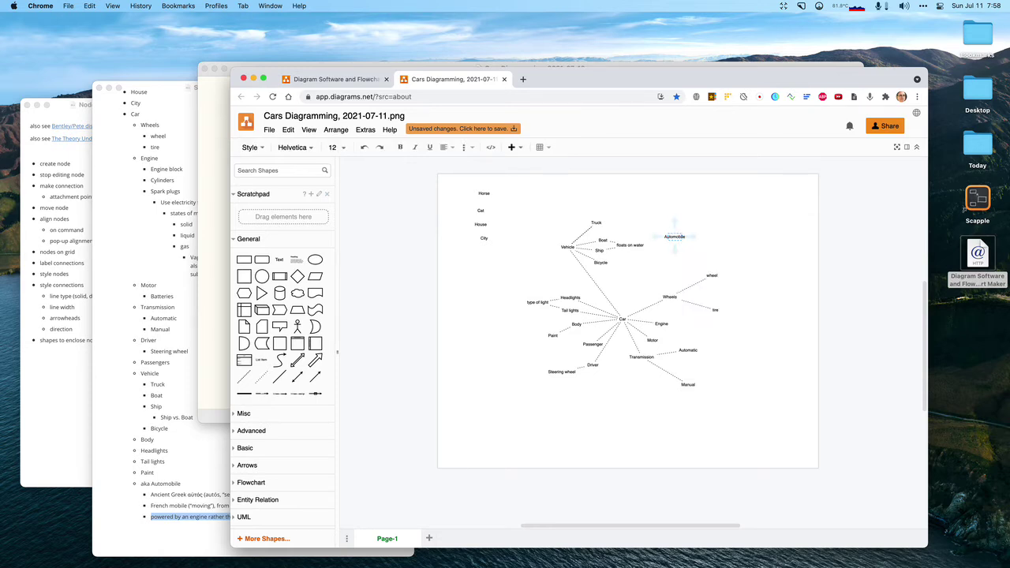
click(726, 255)
drag(706, 237, 657, 322)
click(736, 262)
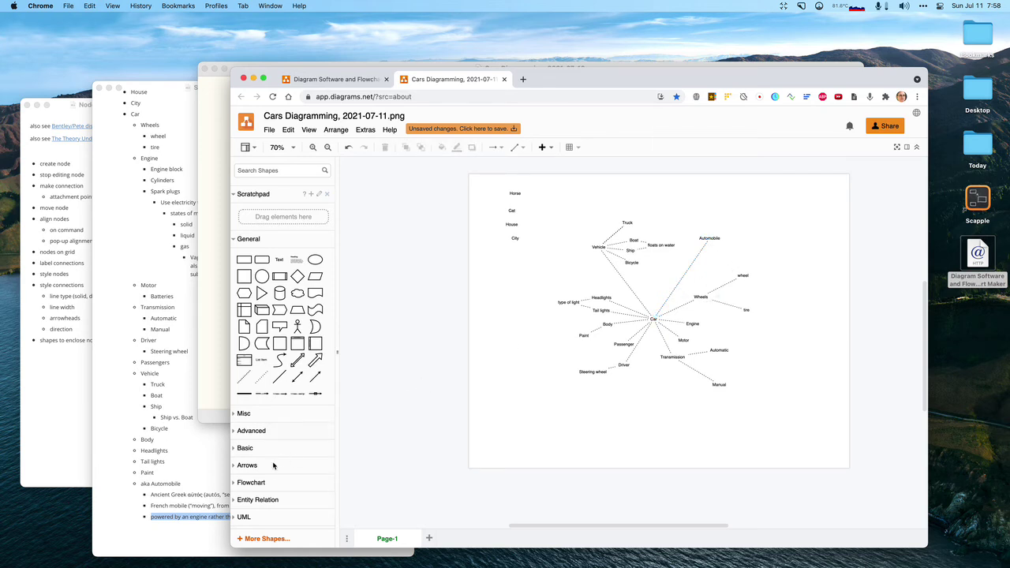
click(197, 504)
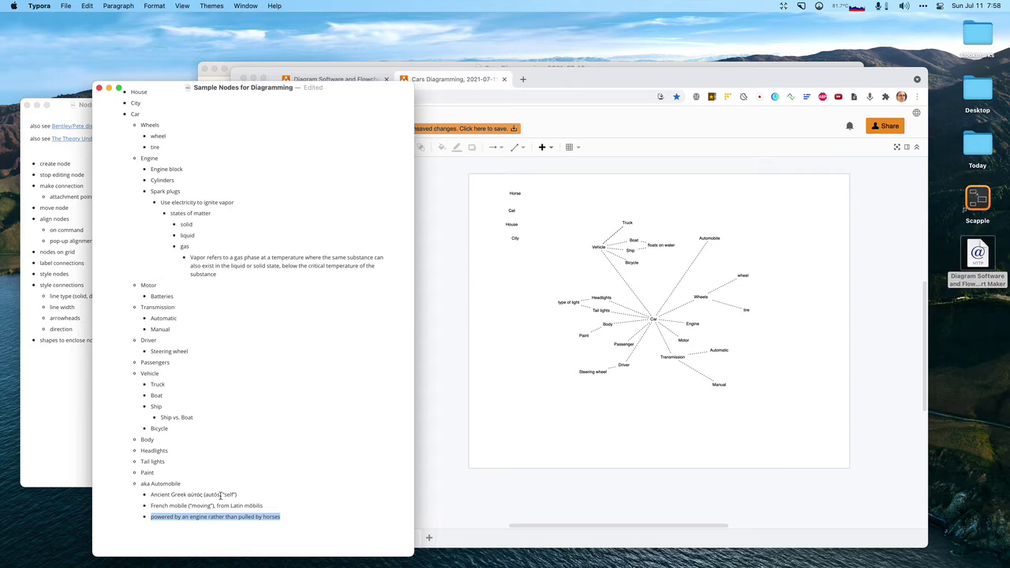
Select the Ancient Greek etymology line in the Typora notes
click(222, 495)
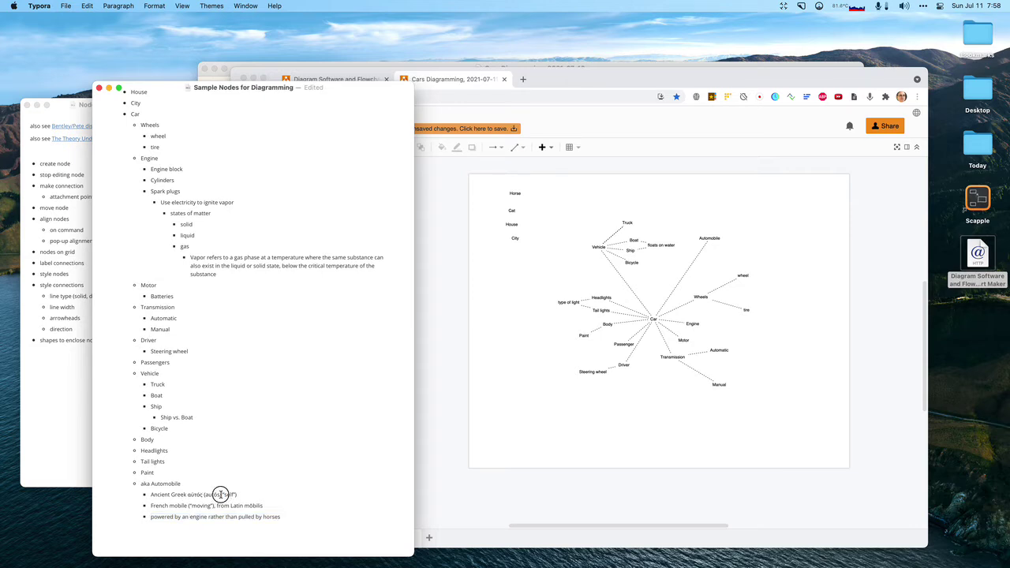
triple_click(221, 495)
key(super+c)
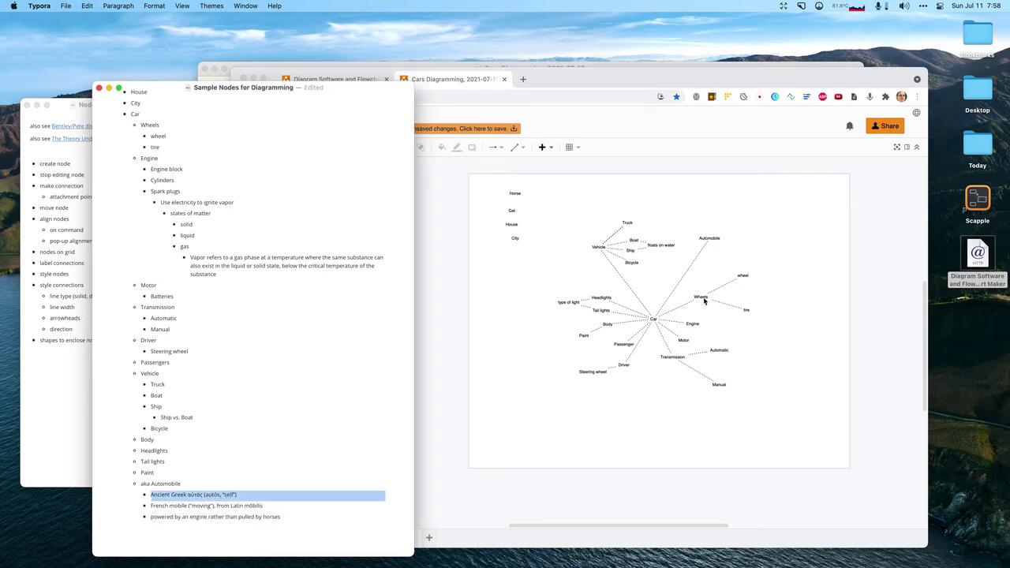
click(572, 68)
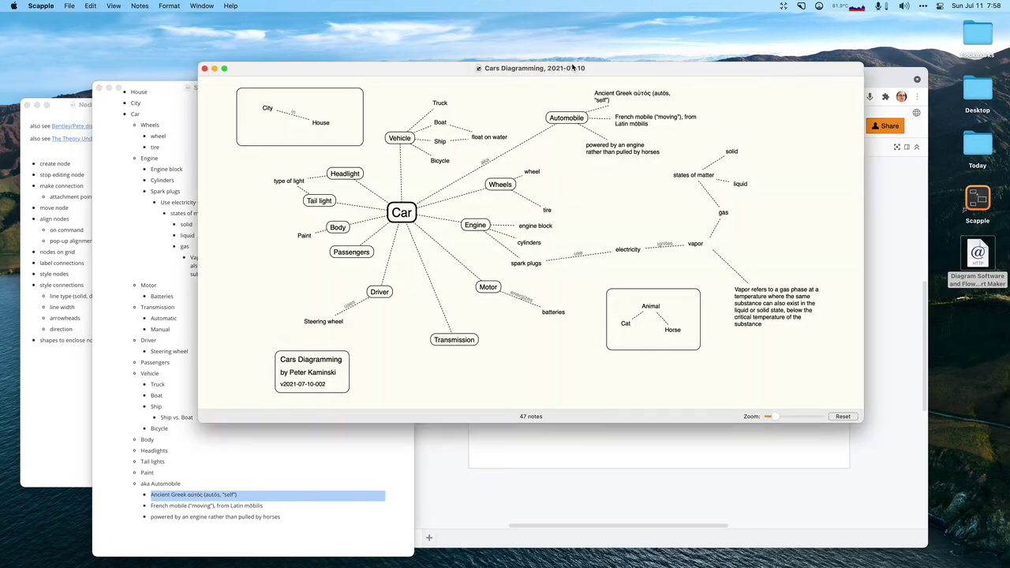
click(645, 464)
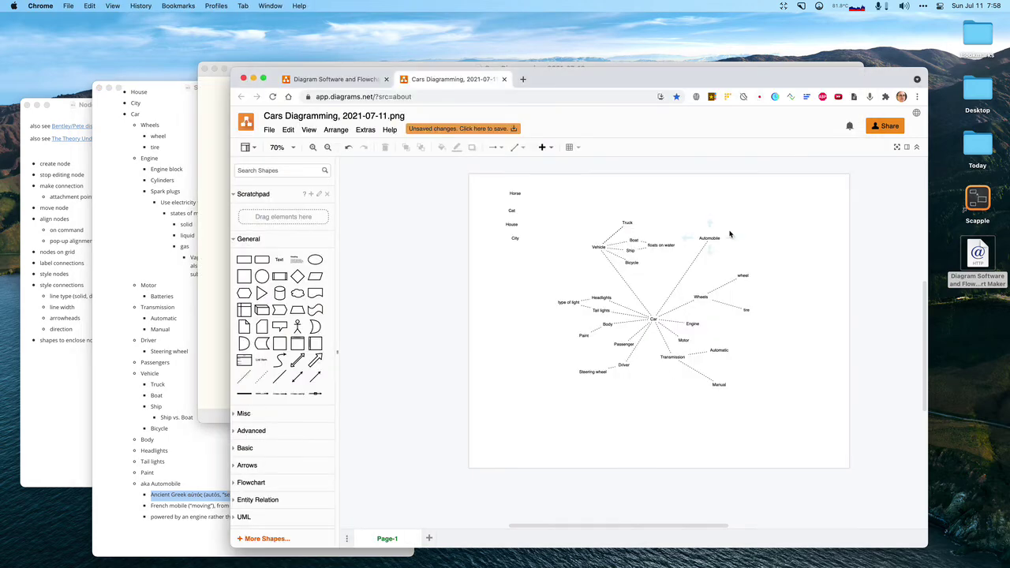
Branch a linked note off Automobile reading Ancient Greek αὐτός (autós, "self") as plain text
drag(734, 239, 745, 223)
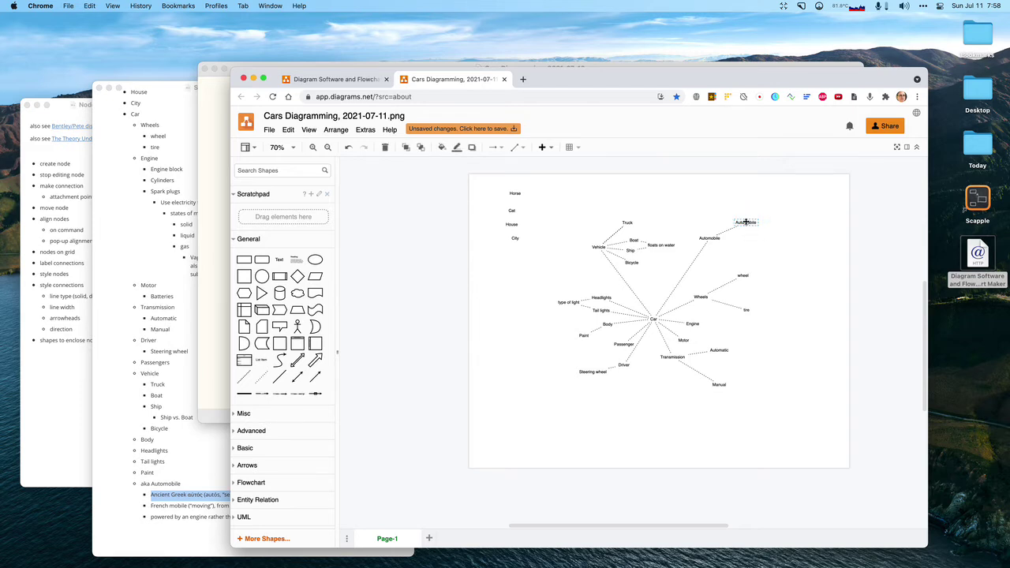
double_click(746, 222)
key(super+v)
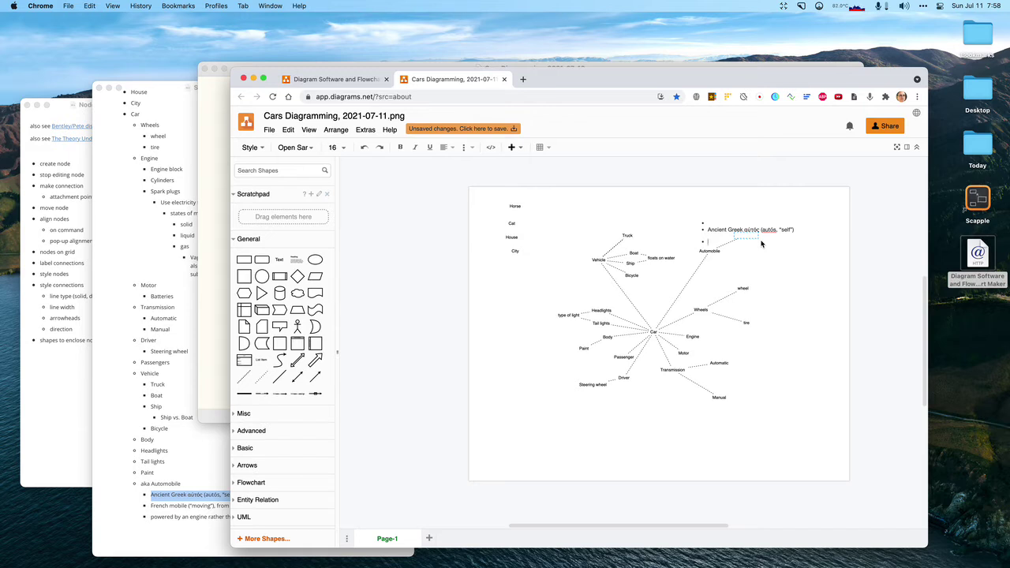
key(Escape)
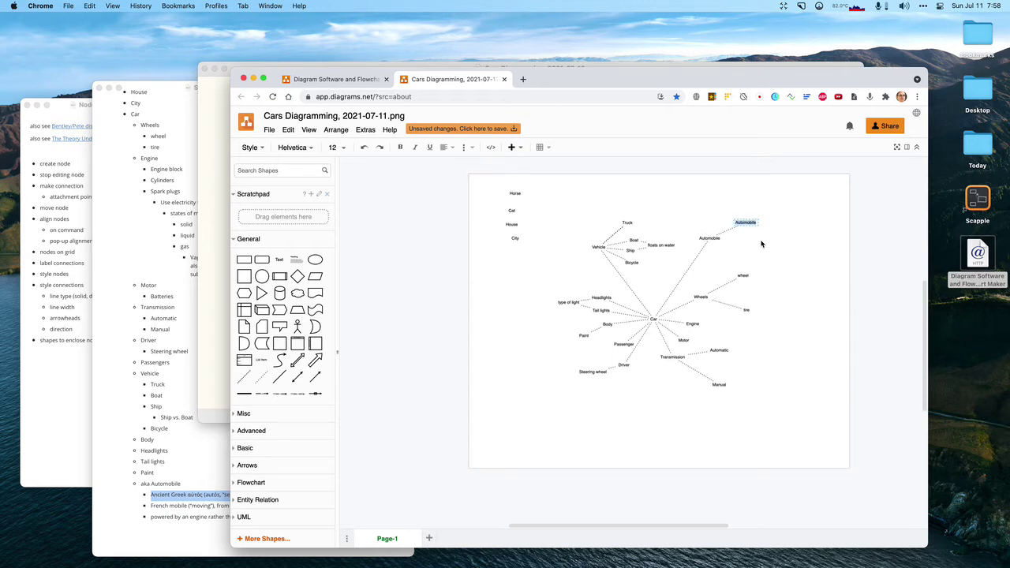
text(* Ancient Greek αὐτός (autós, "self"))
key(Delete)
key(Delete)
Move the Ancient Greek note right and copy the French mobile line from Typora
click(755, 244)
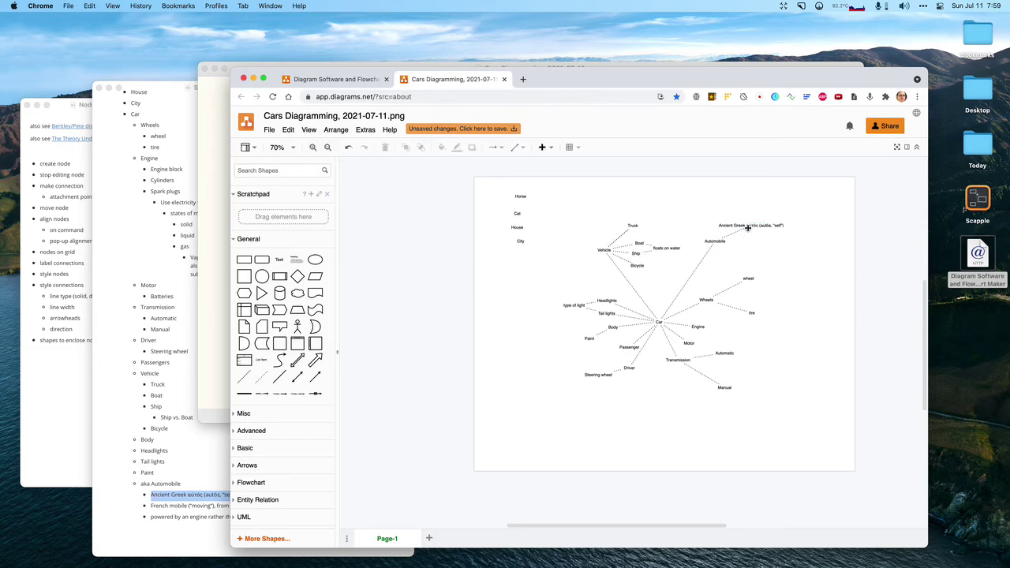
drag(750, 226, 772, 226)
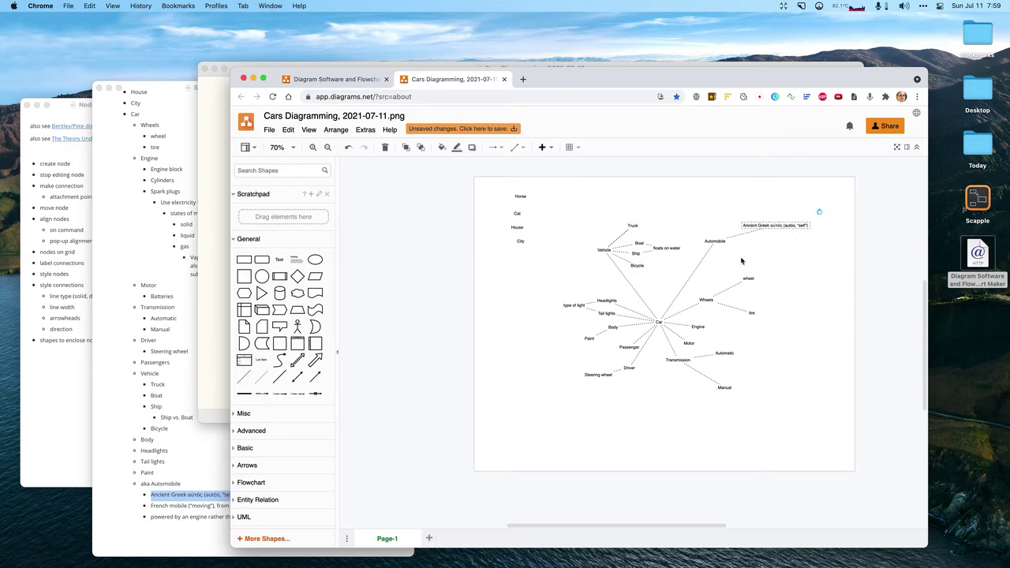
click(185, 511)
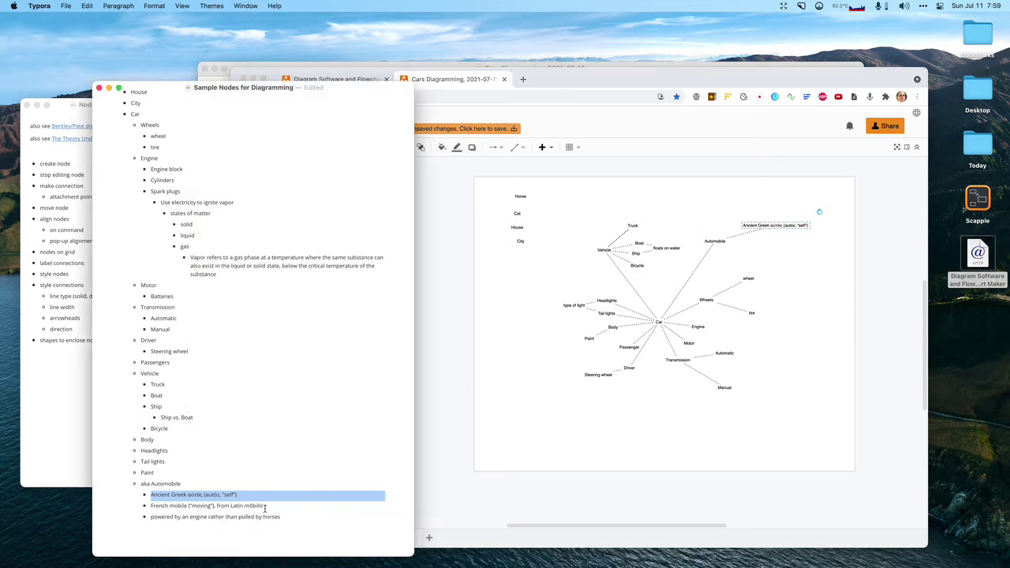
drag(264, 509, 150, 506)
key(super+c)
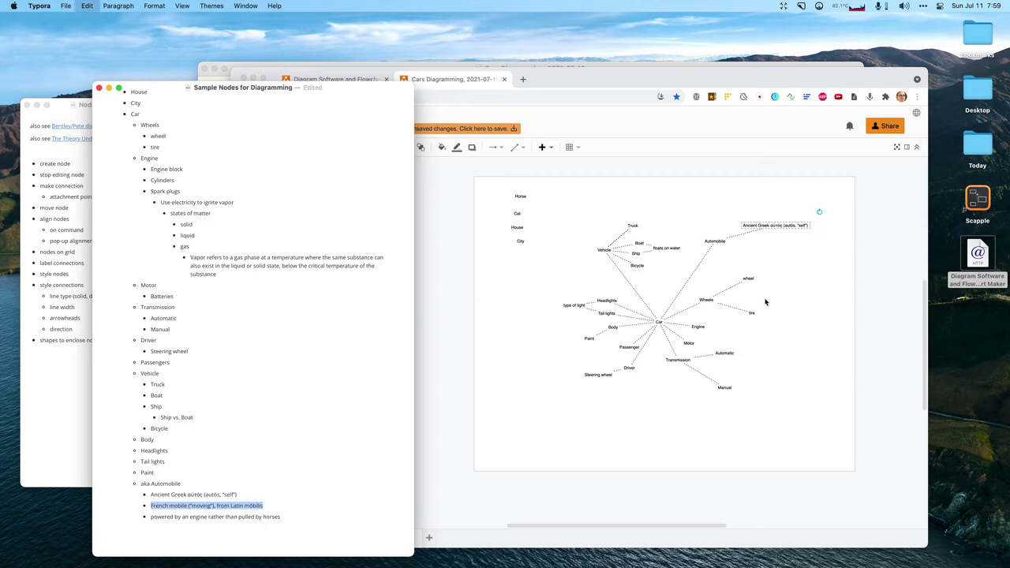
Duplicate Automobile and paste 'French mobile ("moving"), from Latin mōbilis' into the copy
click(764, 243)
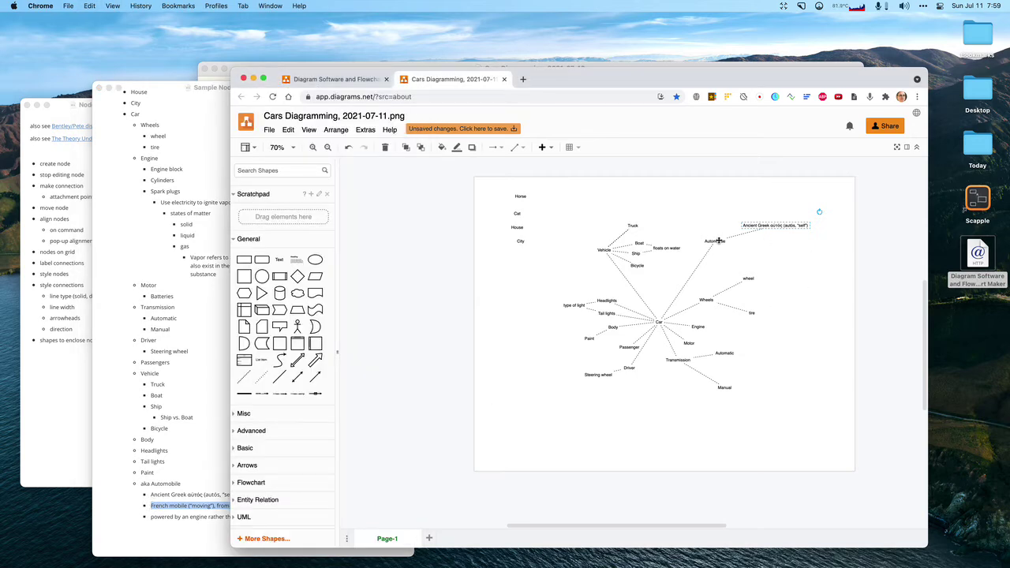
drag(734, 242, 763, 246)
key(super+z)
click(734, 242)
drag(738, 242, 752, 248)
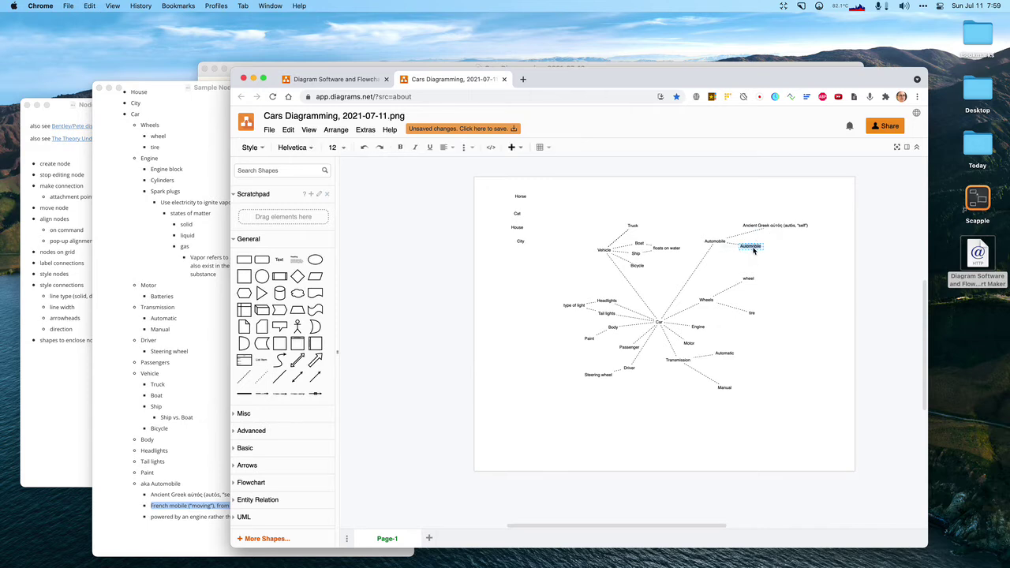
double_click(750, 247)
key(super+v)
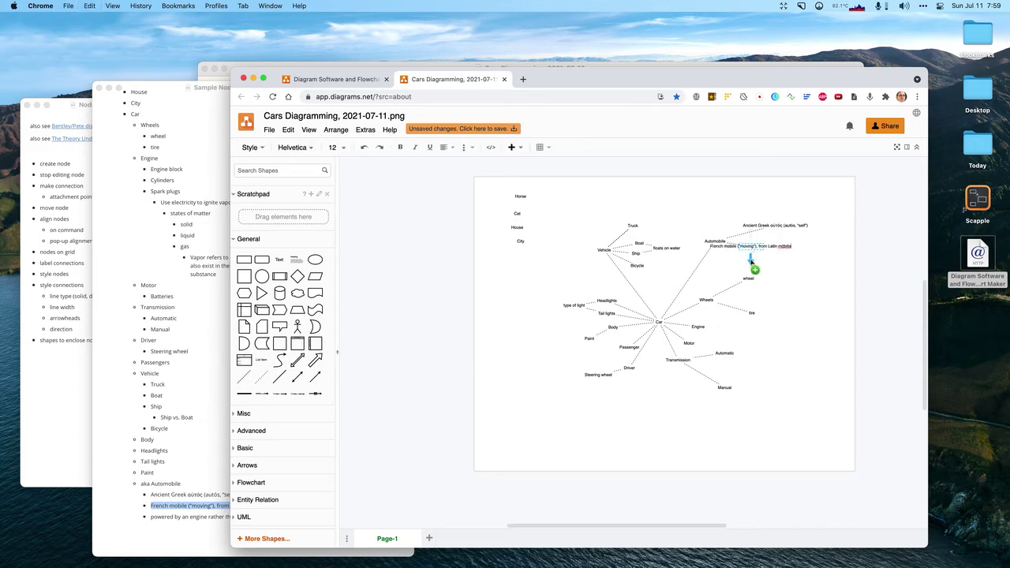
click(754, 272)
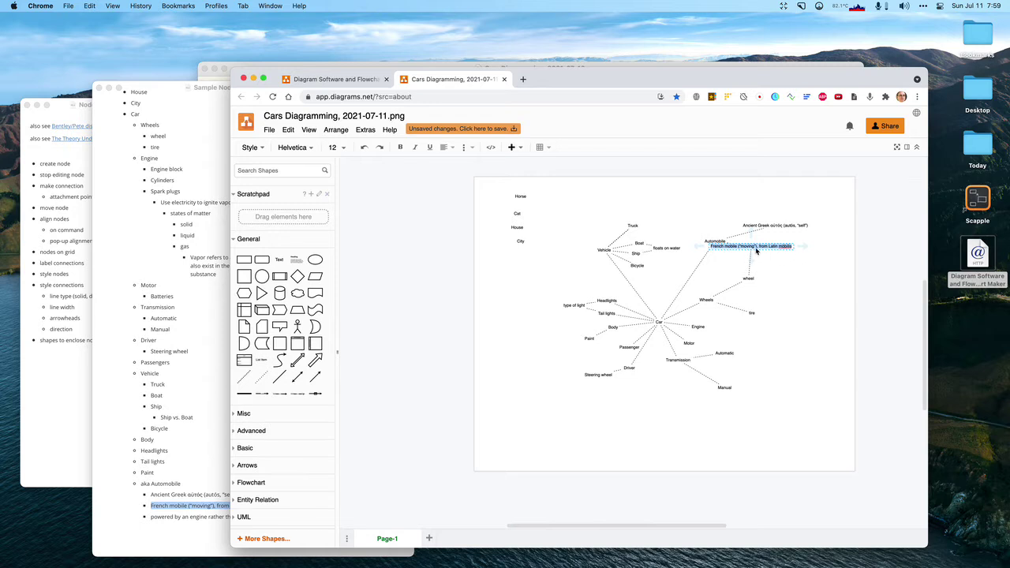
Move the French mobile note right and delete the stray connector from wheel
click(800, 246)
drag(770, 248, 814, 248)
click(773, 263)
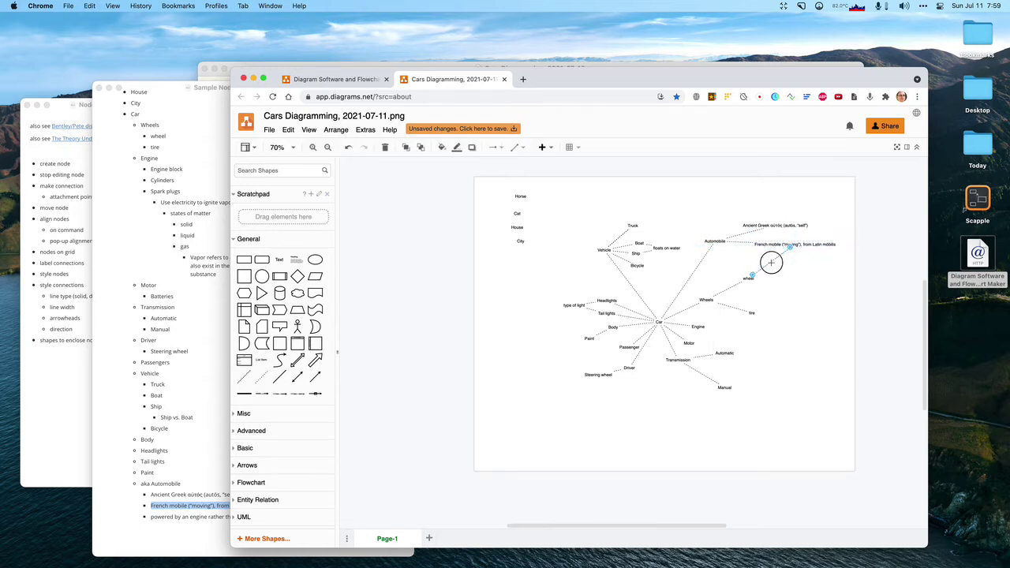
key(BackSpace)
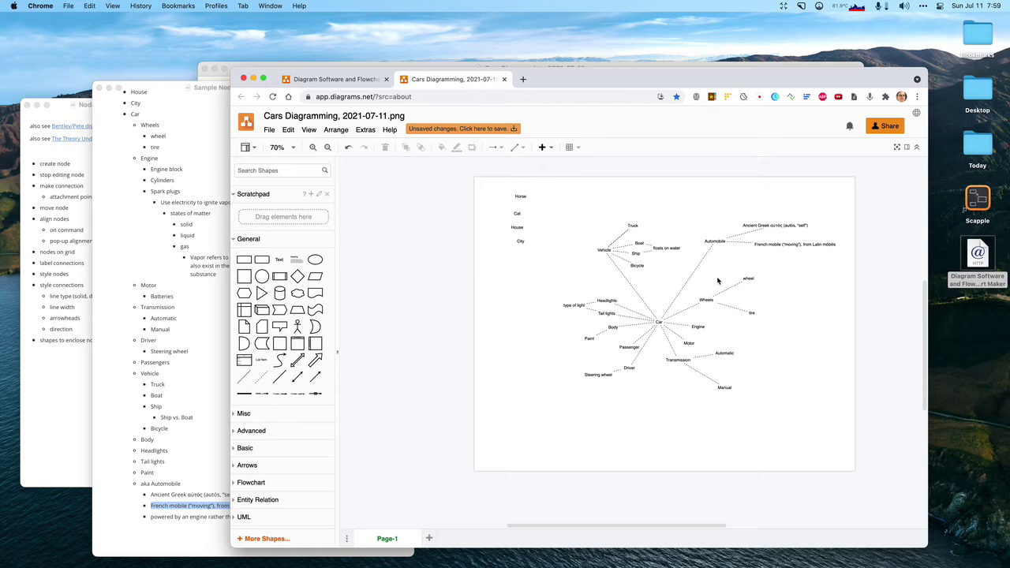
Copy 'powered by an engine rather than pulled by horses' into a duplicated Automobile note
click(223, 514)
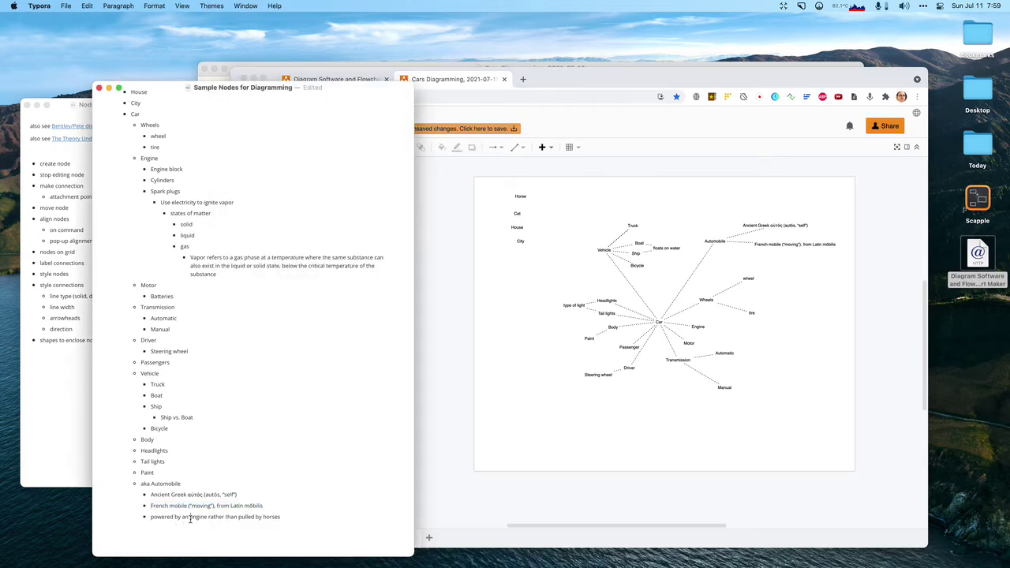
triple_click(191, 518)
key(super+c)
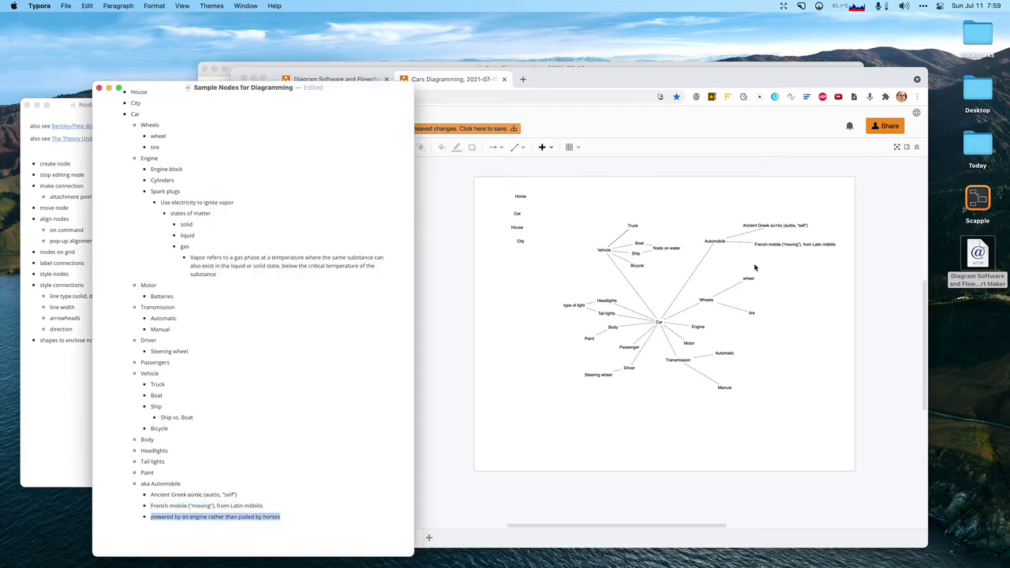
click(760, 259)
click(723, 242)
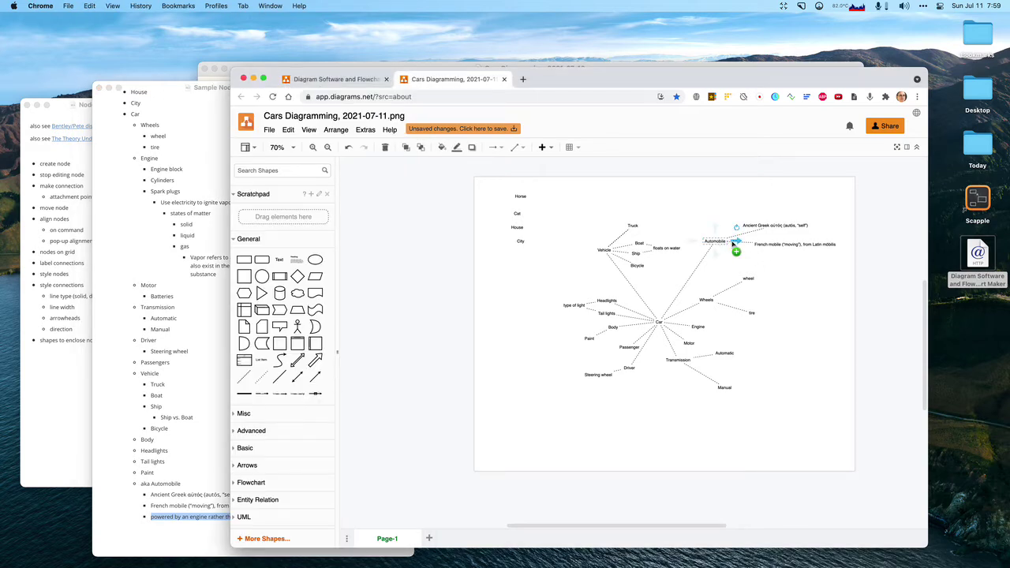
drag(753, 260, 759, 261)
double_click(758, 261)
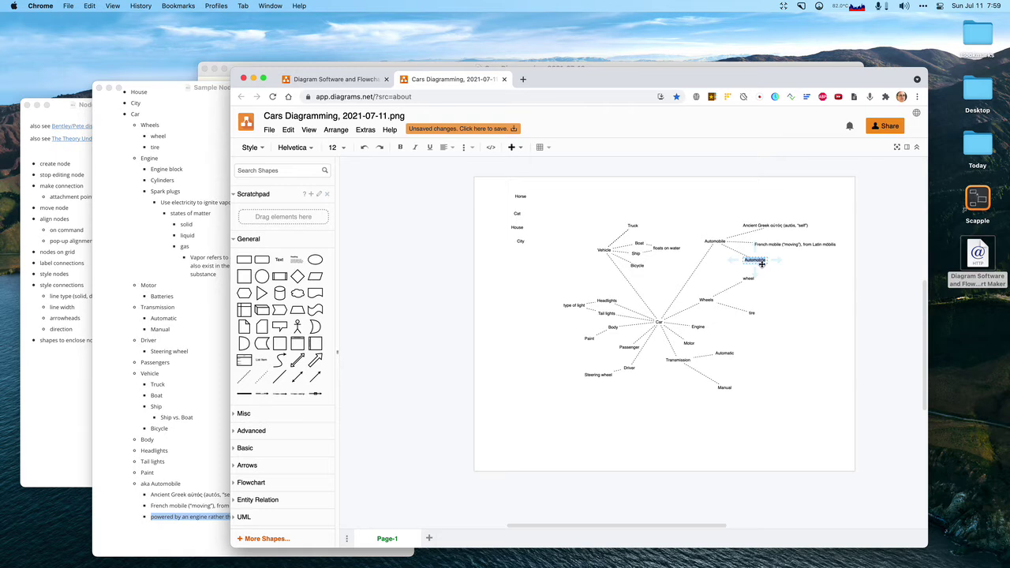
key(cmd+v)
Move the new note further right and shift the diagram window left
click(795, 276)
drag(764, 261, 798, 260)
click(809, 284)
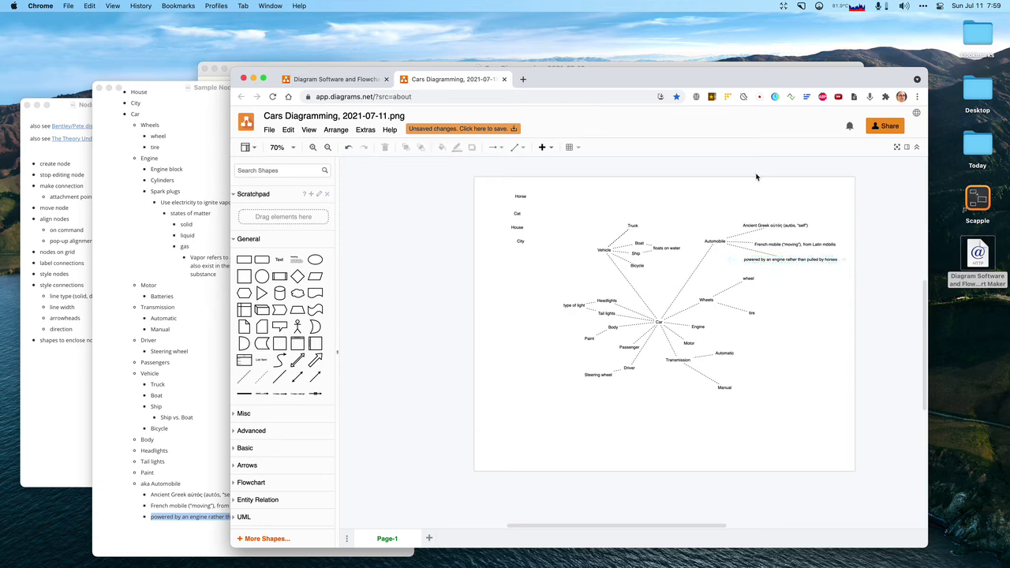
drag(699, 67, 536, 60)
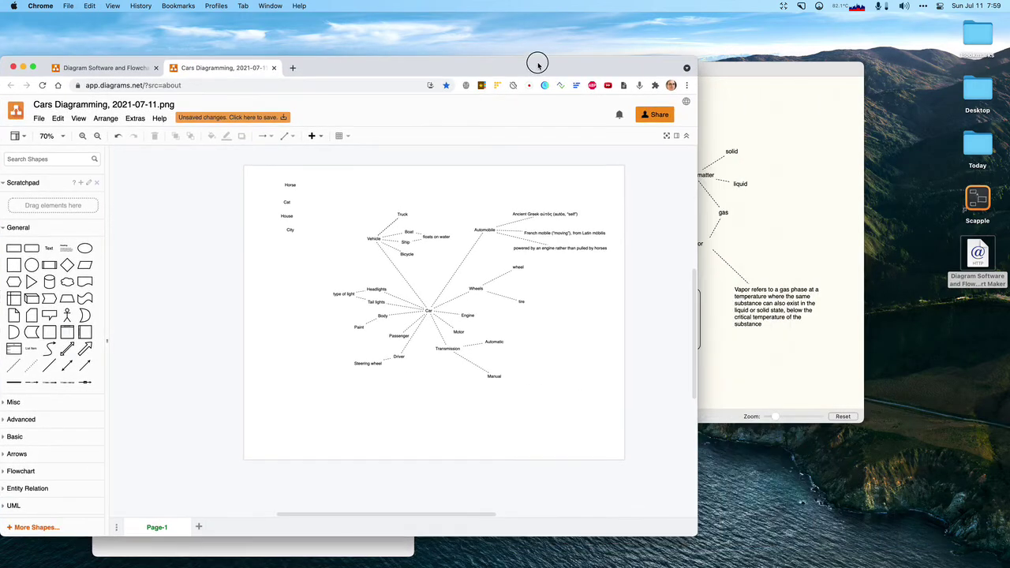
Resize and zoom out the Scapple map, placing it to the right of the diagram window
click(782, 76)
drag(782, 76, 836, 92)
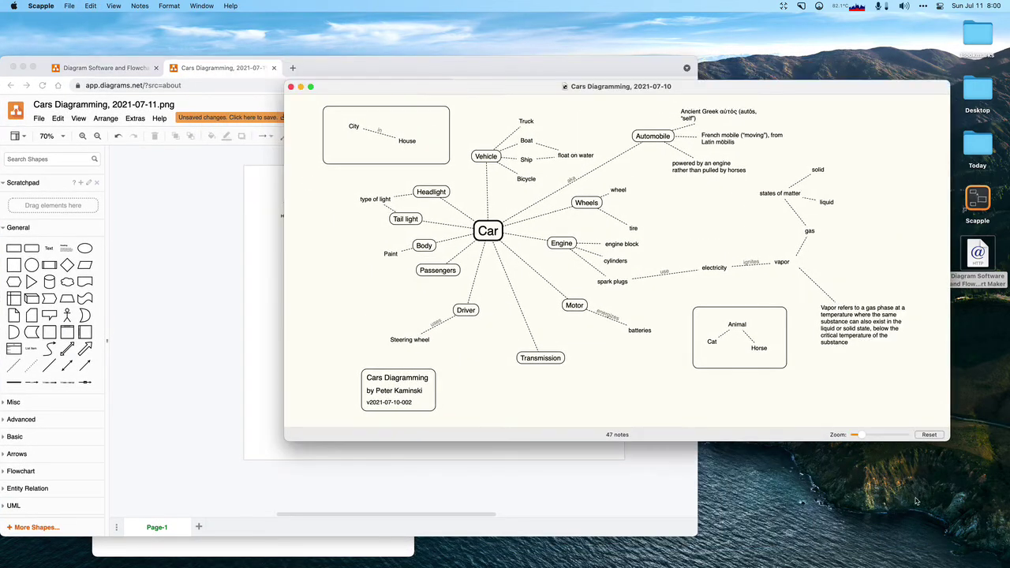
drag(946, 440, 840, 391)
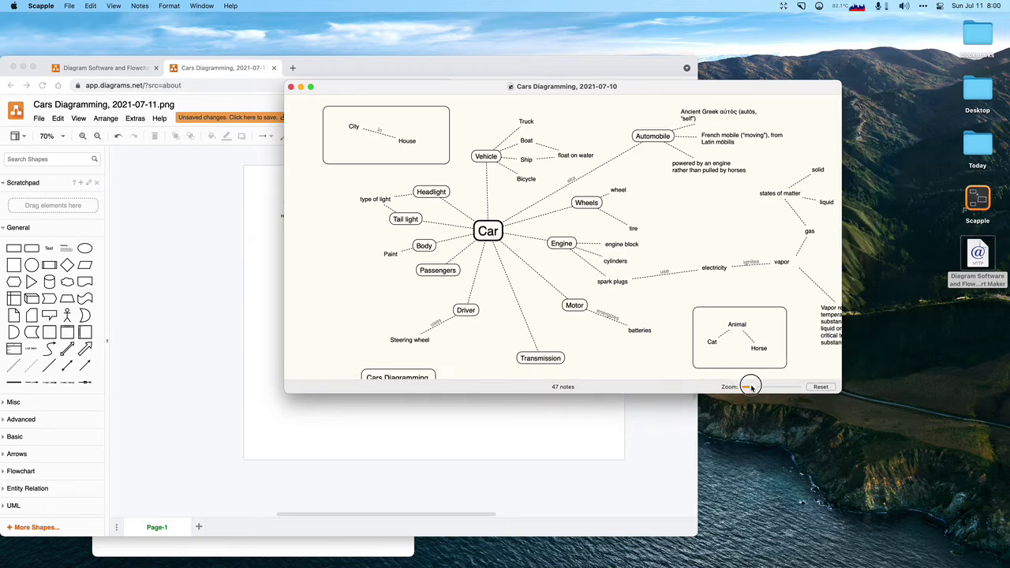
drag(752, 386, 748, 387)
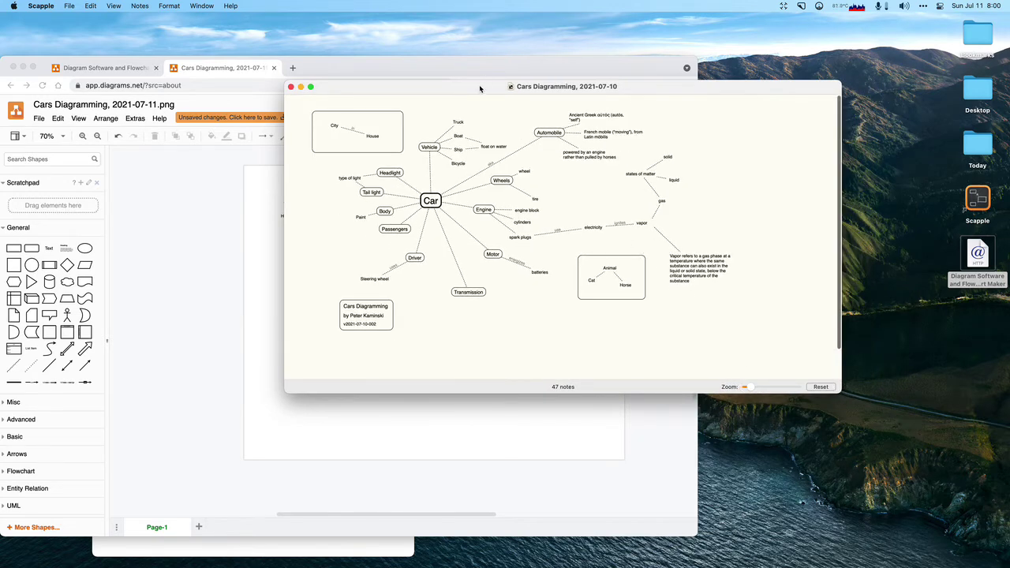
drag(479, 88, 774, 164)
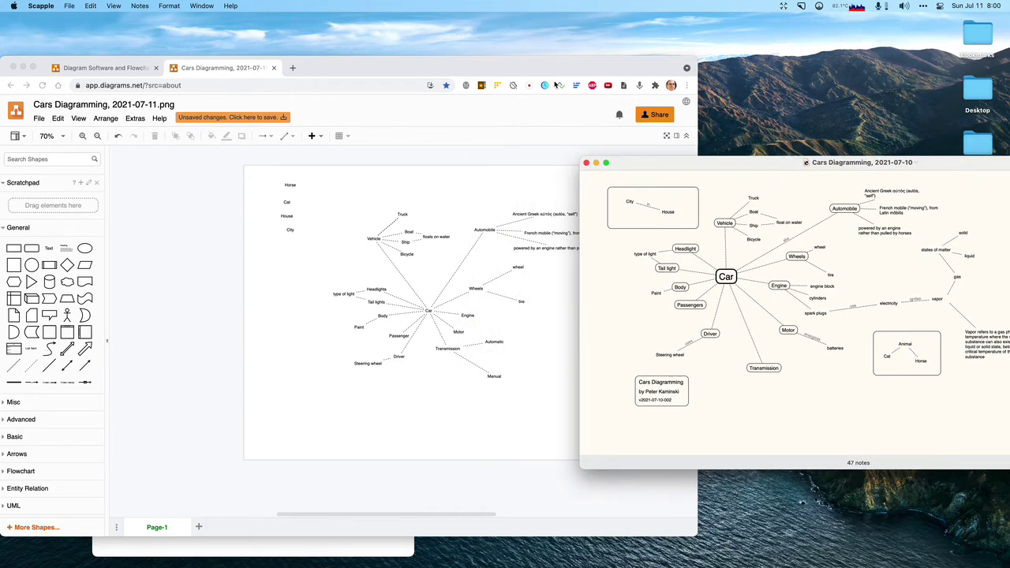
drag(527, 59, 442, 57)
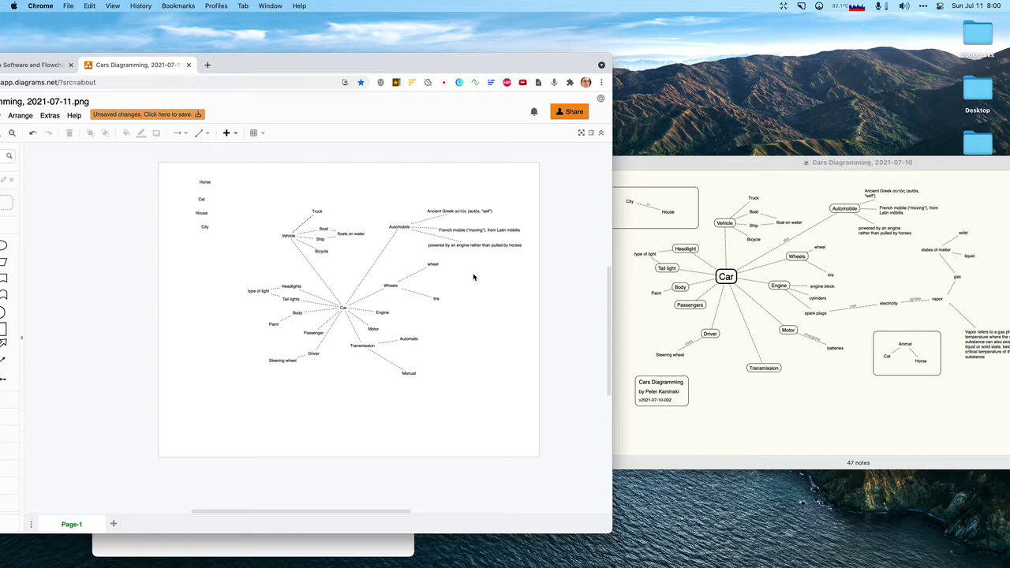
click(654, 395)
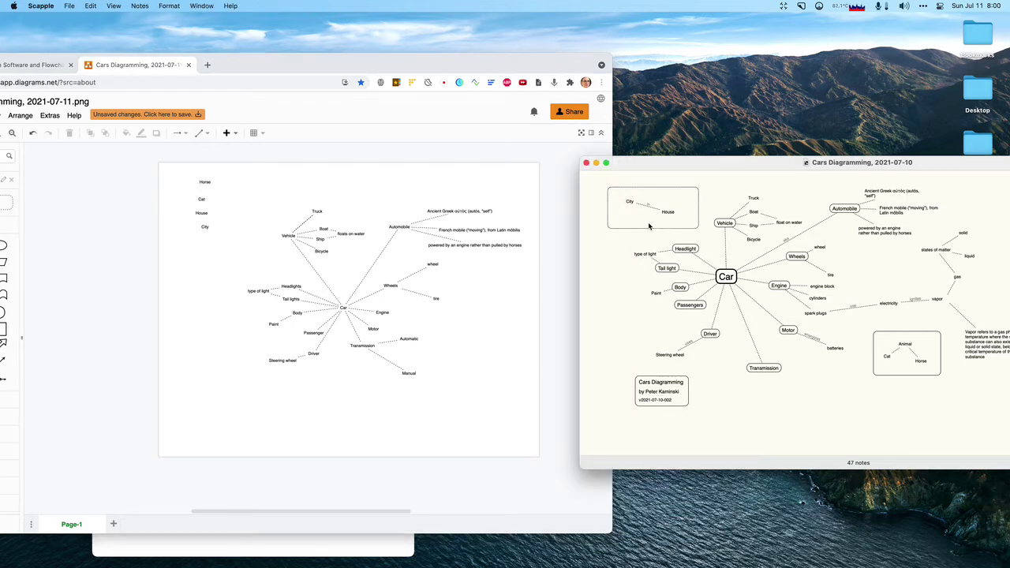
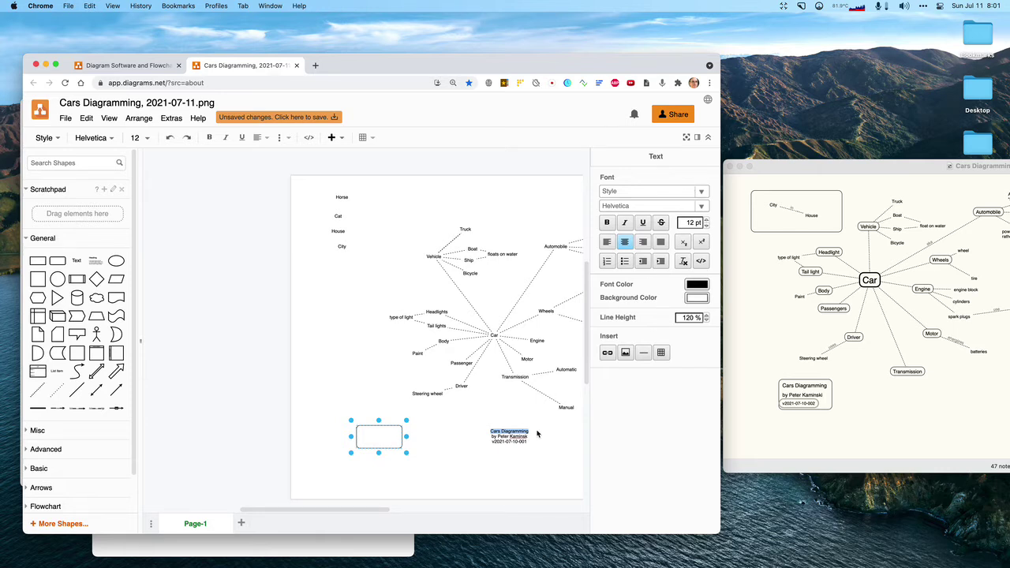
Paste the Cars Diagramming title into the rounded box, widen it, and fix the author-line typo
click(509, 435)
key(Escape)
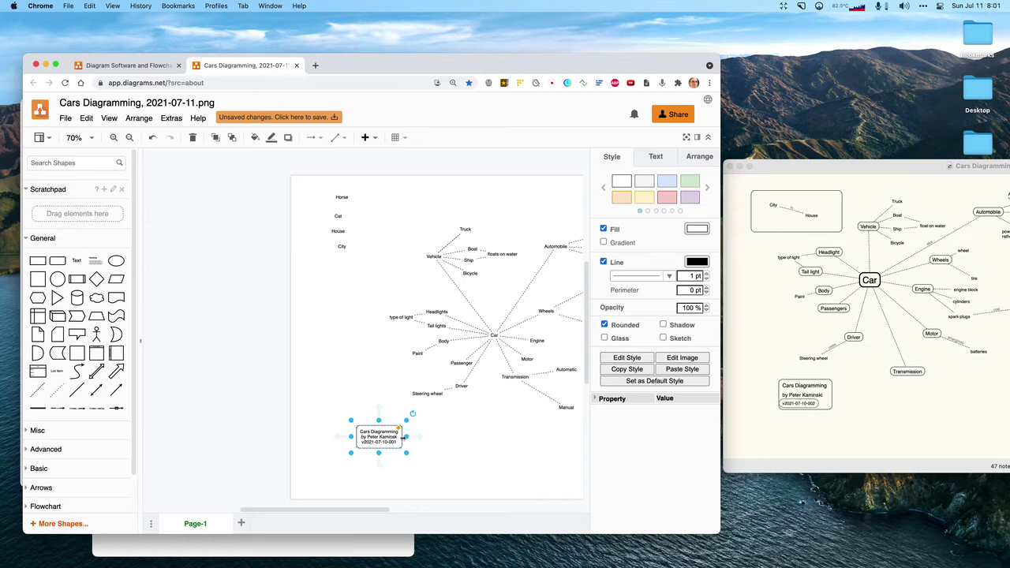
drag(405, 438, 376, 439)
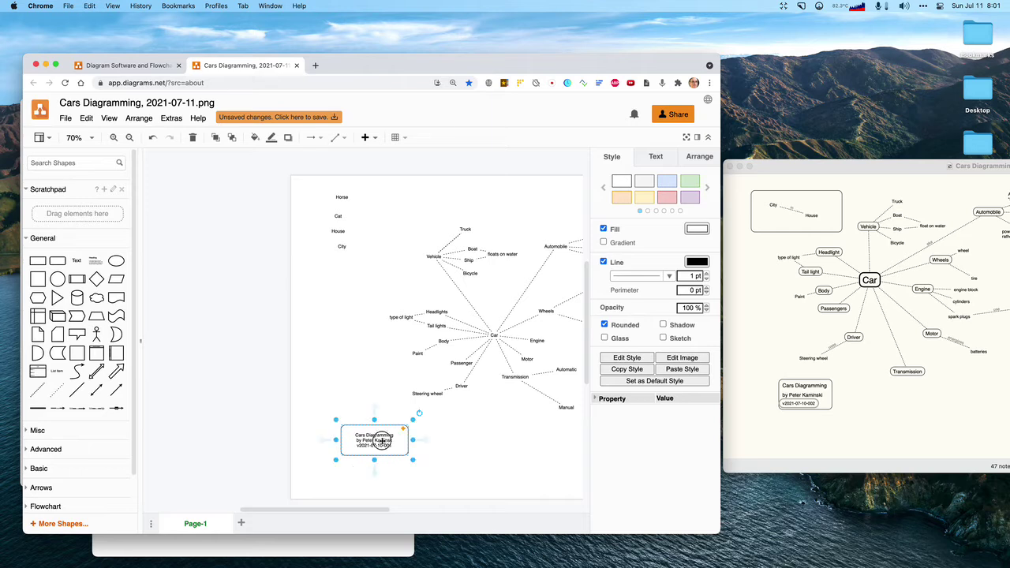
double_click(387, 445)
click(387, 445)
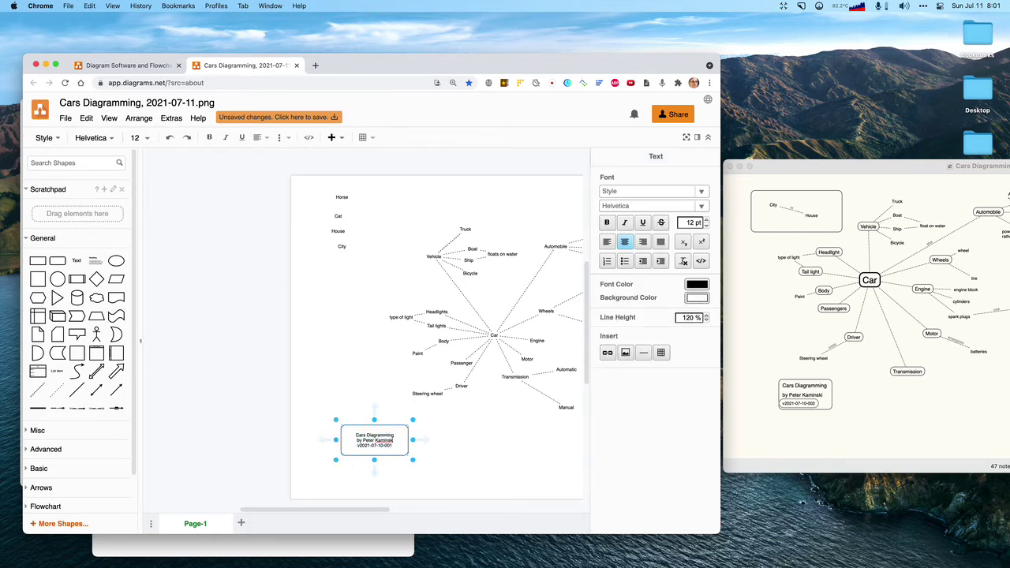
text(i)
Left-align the title text, enlarging the heading to 16 pt and the byline to 14 pt
key(super+a)
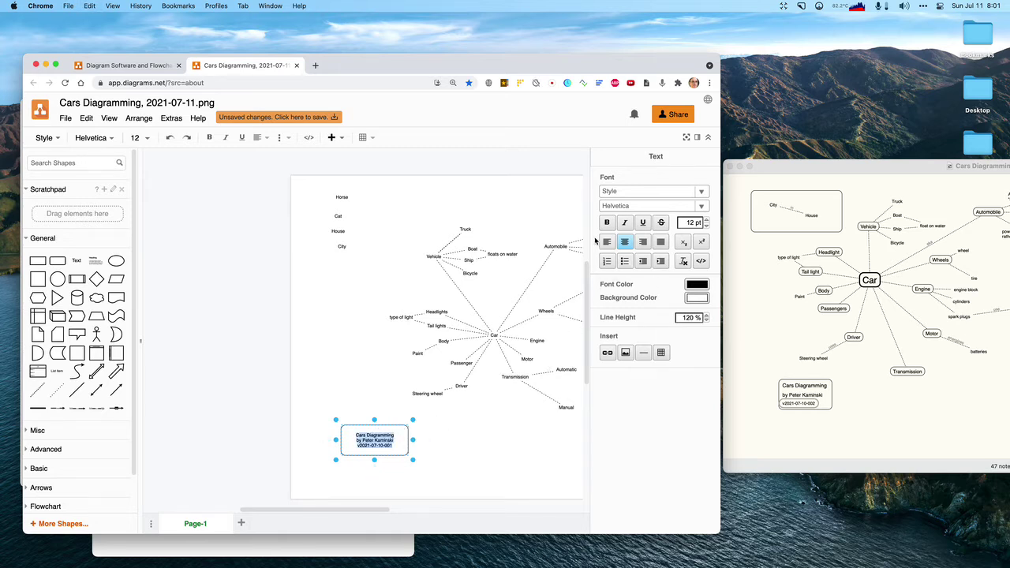
click(607, 242)
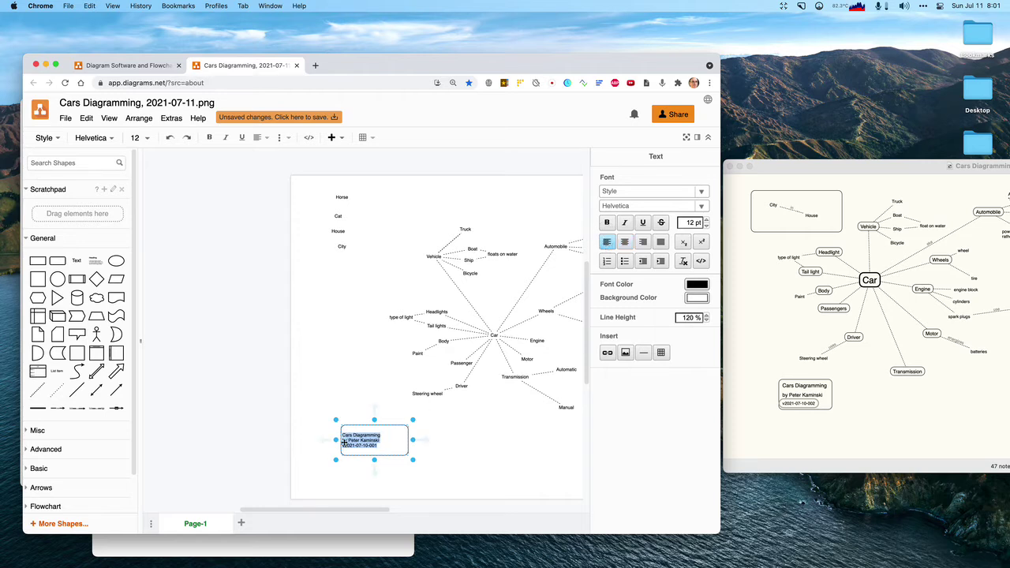
drag(342, 435, 380, 435)
click(707, 220)
click(707, 221)
click(707, 220)
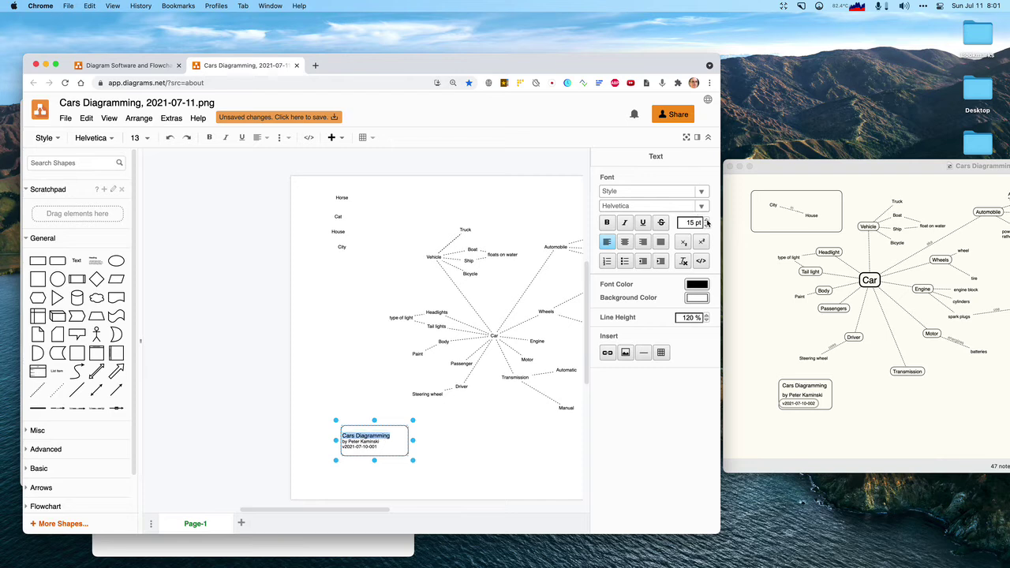
click(708, 222)
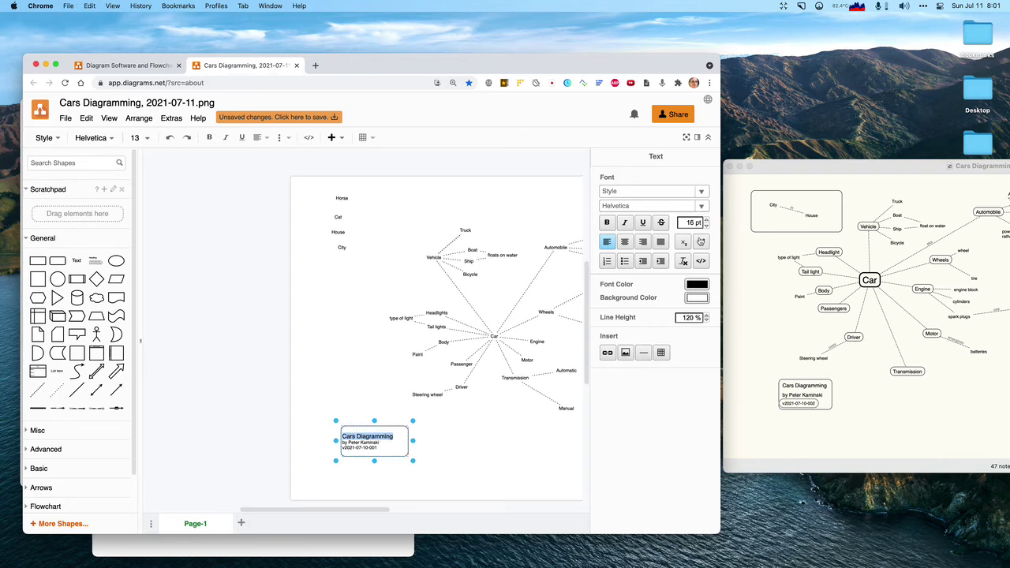
click(368, 445)
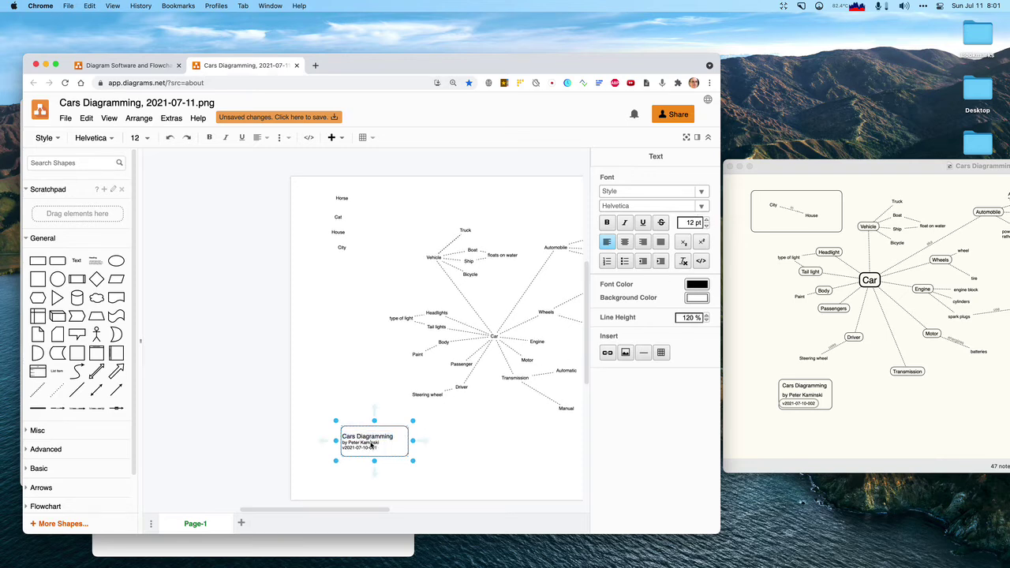
triple_click(368, 444)
click(707, 220)
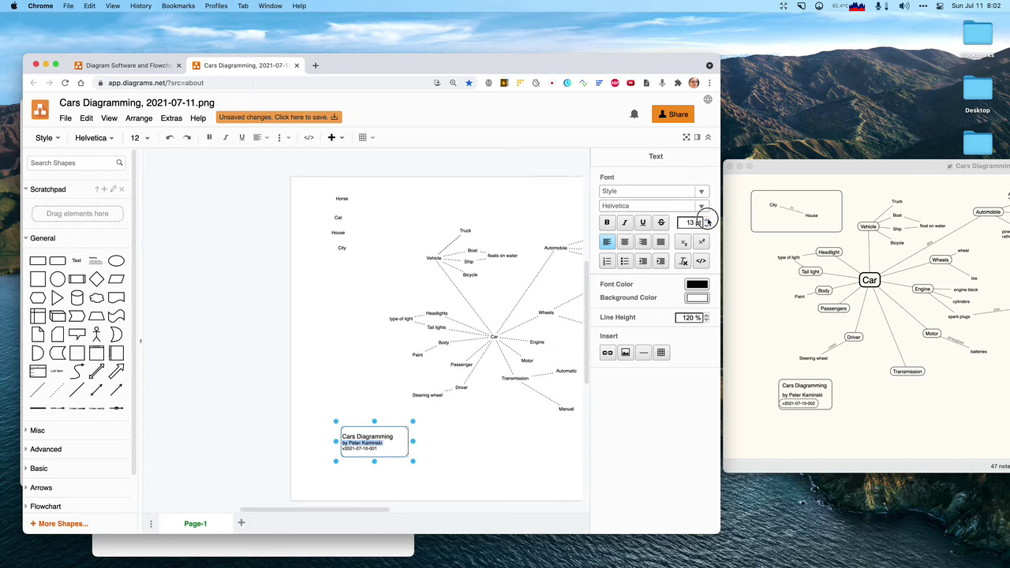
click(707, 220)
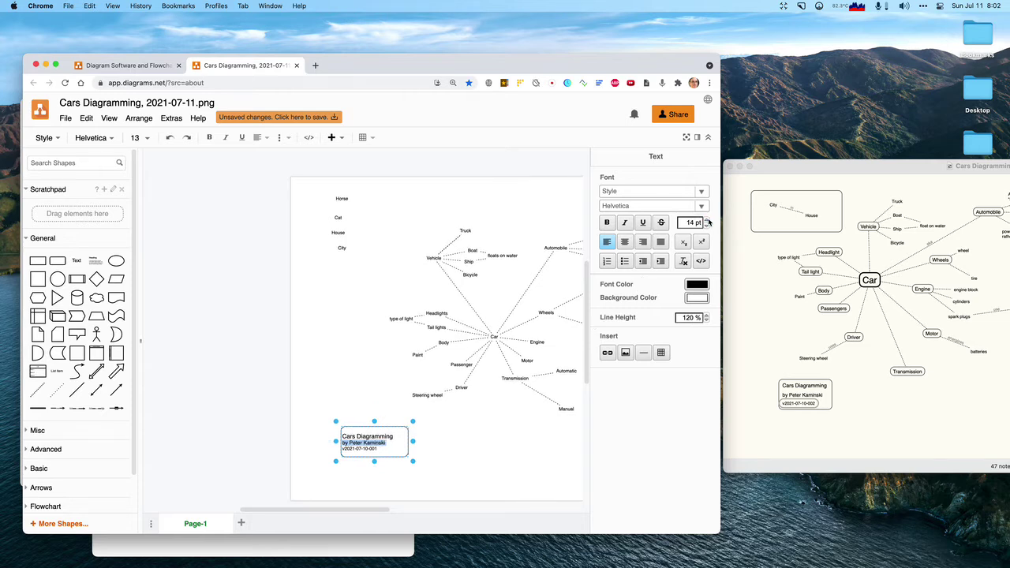
click(489, 404)
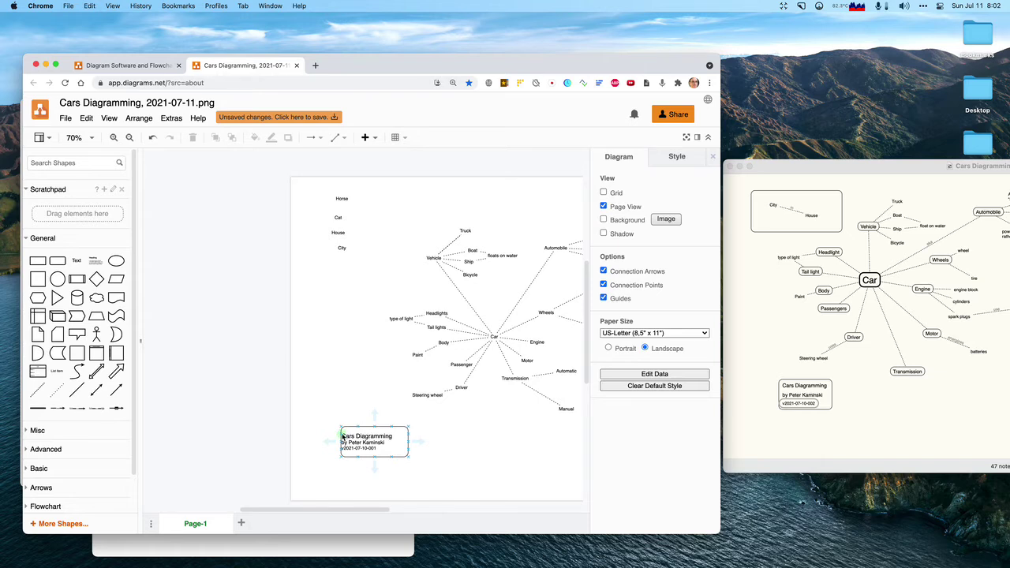
Set the title box's Spacing Left to 7 pt in the Text formatting options
click(368, 442)
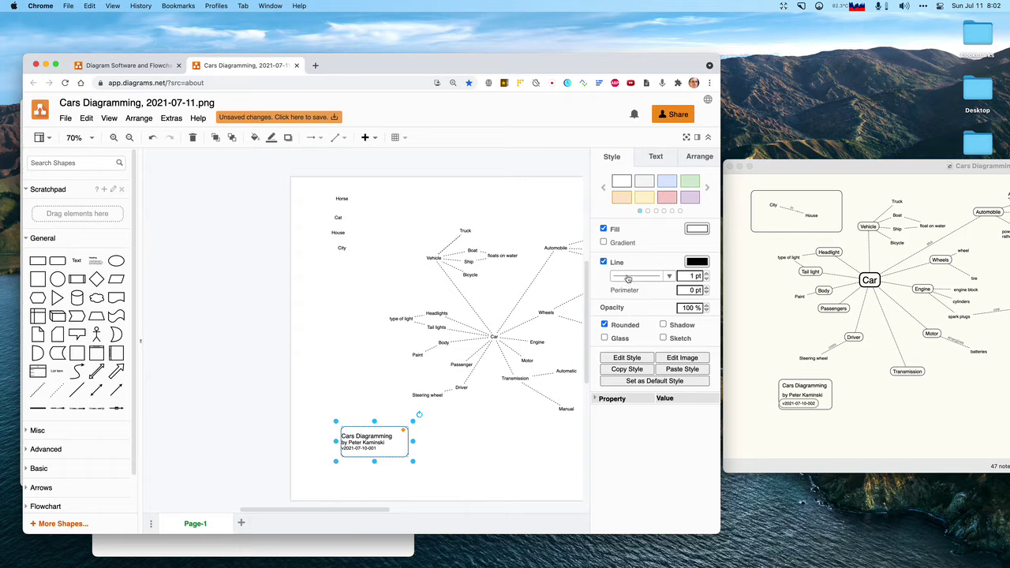
click(659, 157)
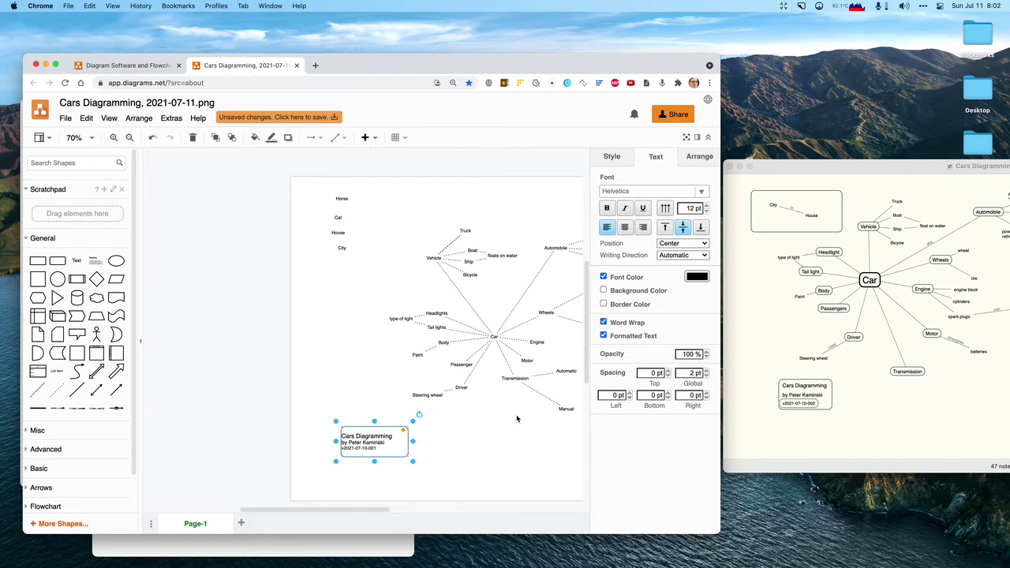
click(630, 393)
click(630, 392)
click(630, 392)
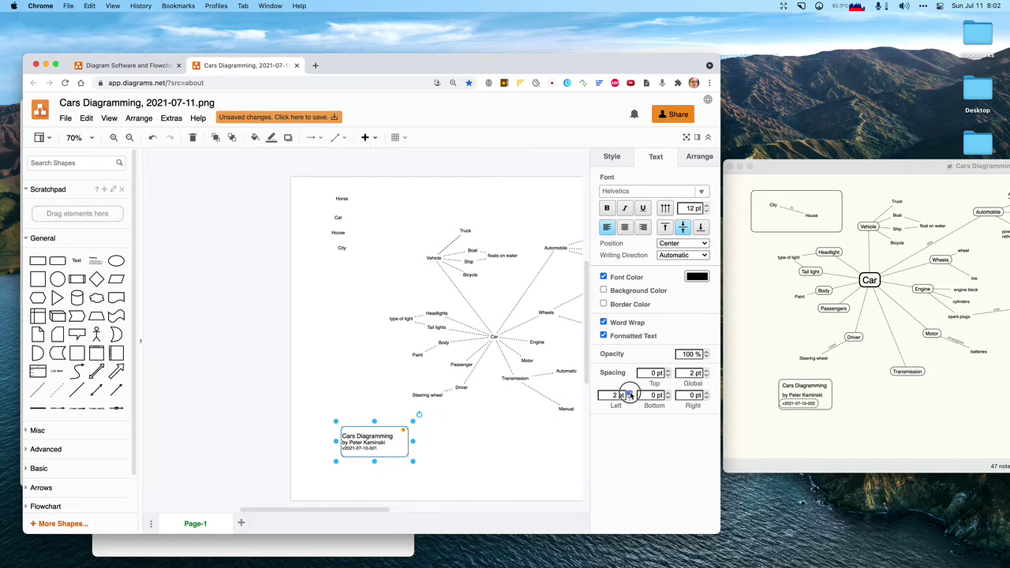
click(630, 392)
click(630, 393)
click(630, 392)
click(629, 392)
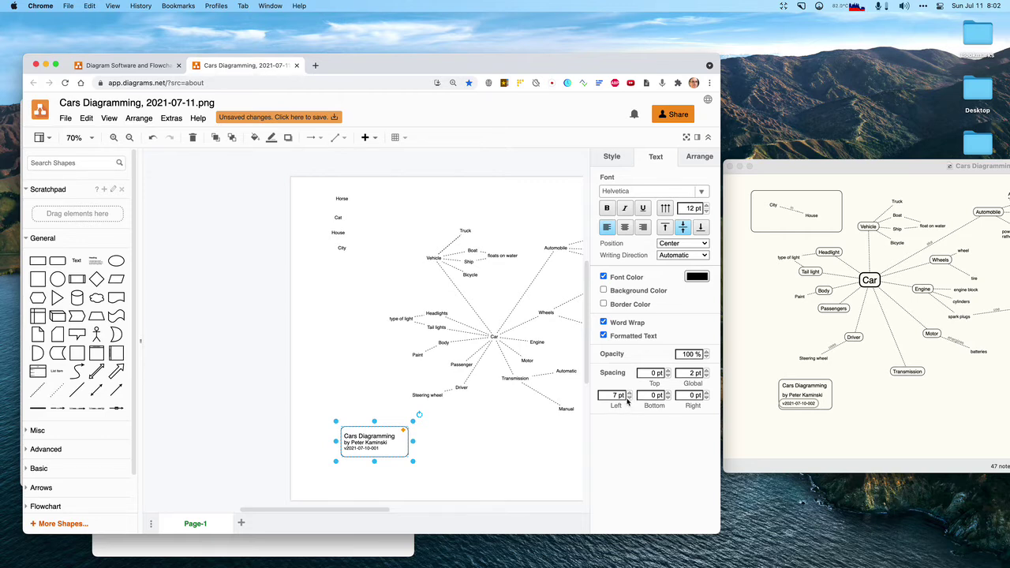
click(464, 436)
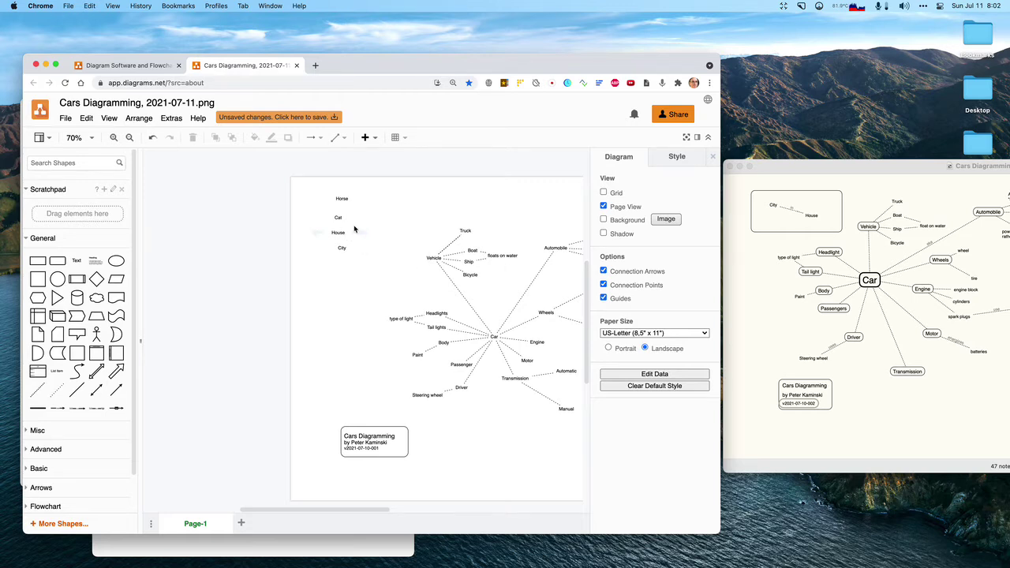
Add an 'Animal' text label and arrange Horse and Cat beneath it
scroll(388, 255, right, 2)
scroll(388, 255, right, 8)
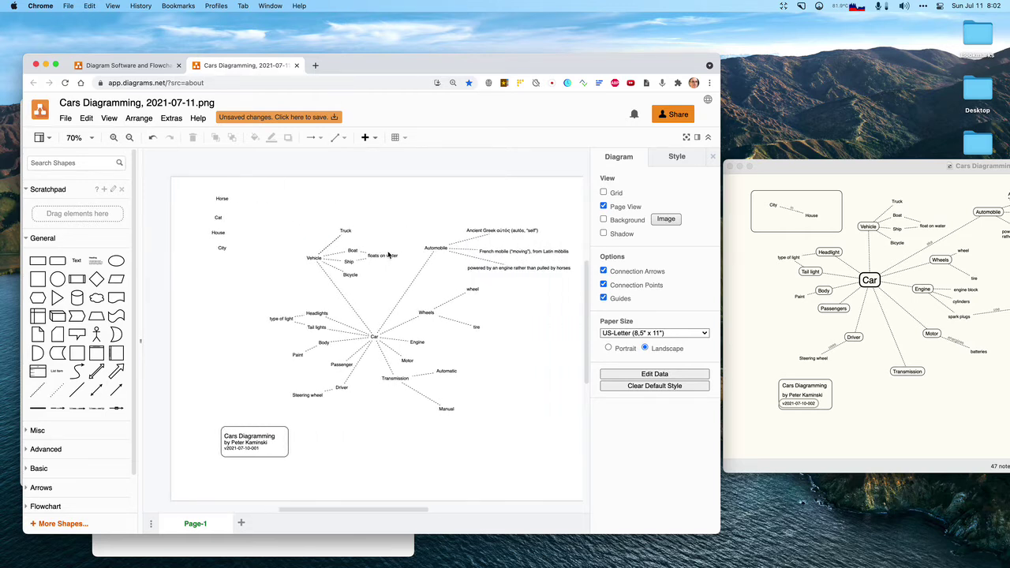
drag(167, 191, 505, 453)
click(488, 429)
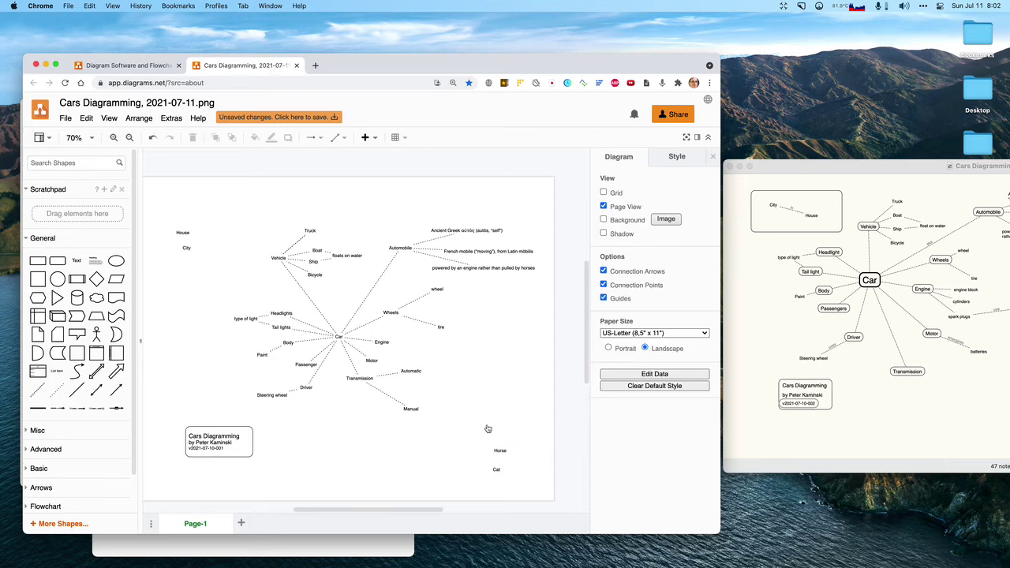
double_click(487, 429)
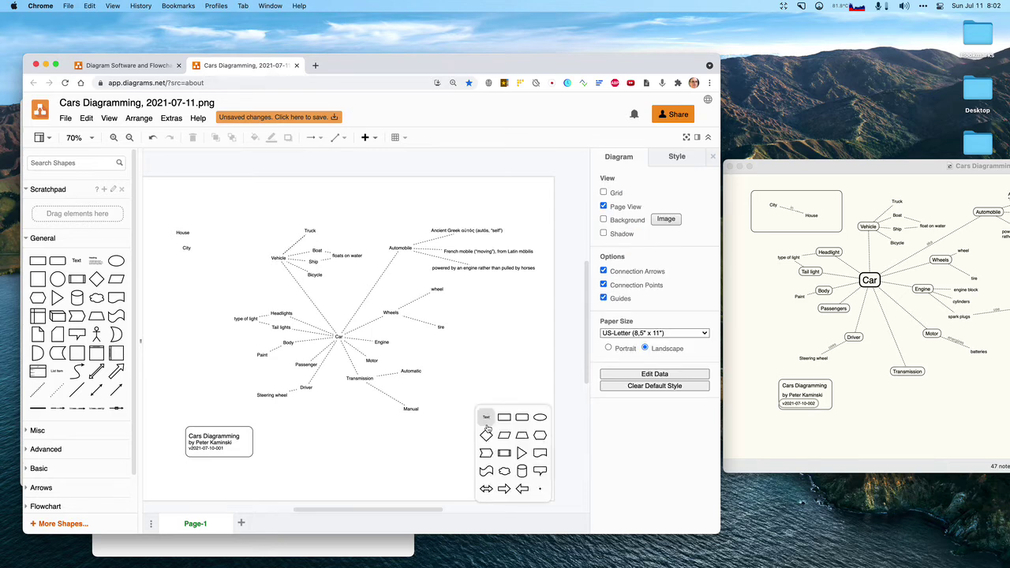
click(495, 418)
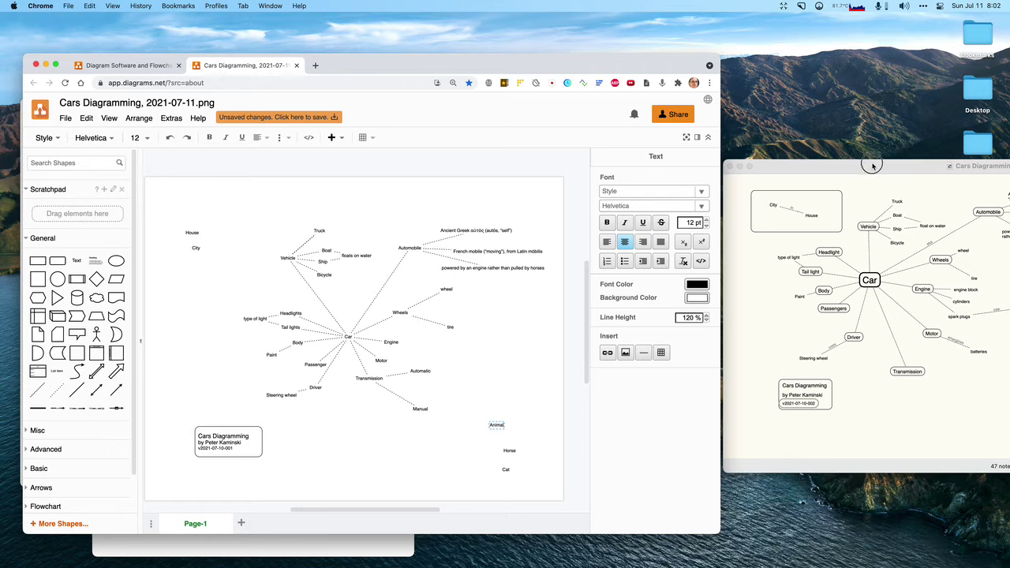
drag(872, 166, 742, 151)
click(524, 422)
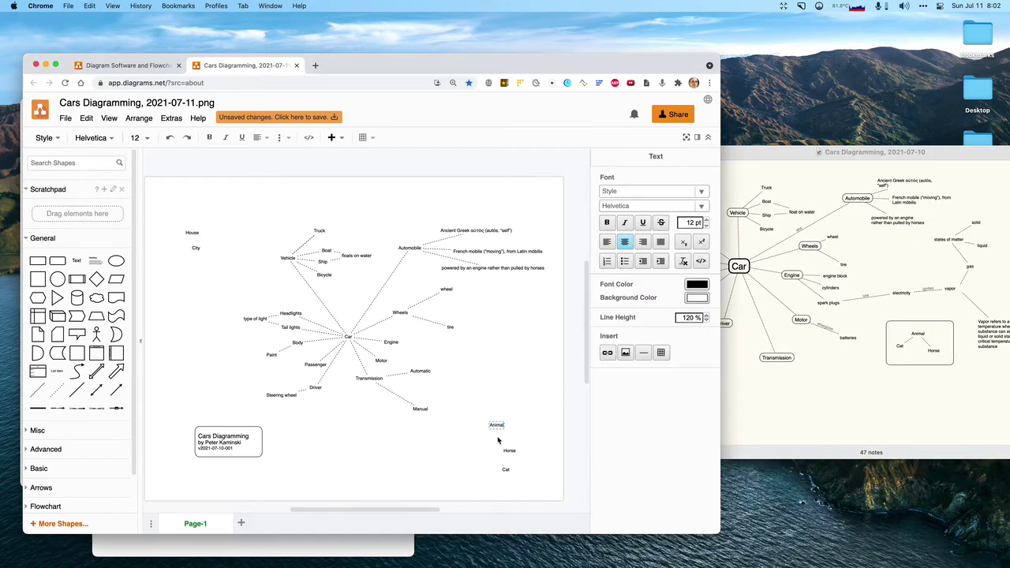
click(506, 451)
drag(506, 451, 470, 453)
click(499, 468)
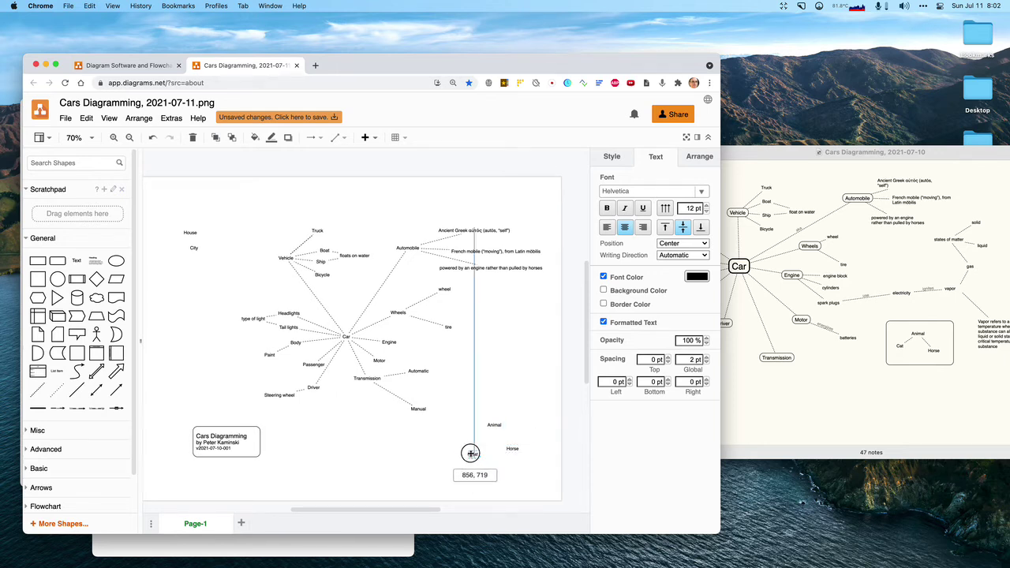
drag(470, 453, 478, 446)
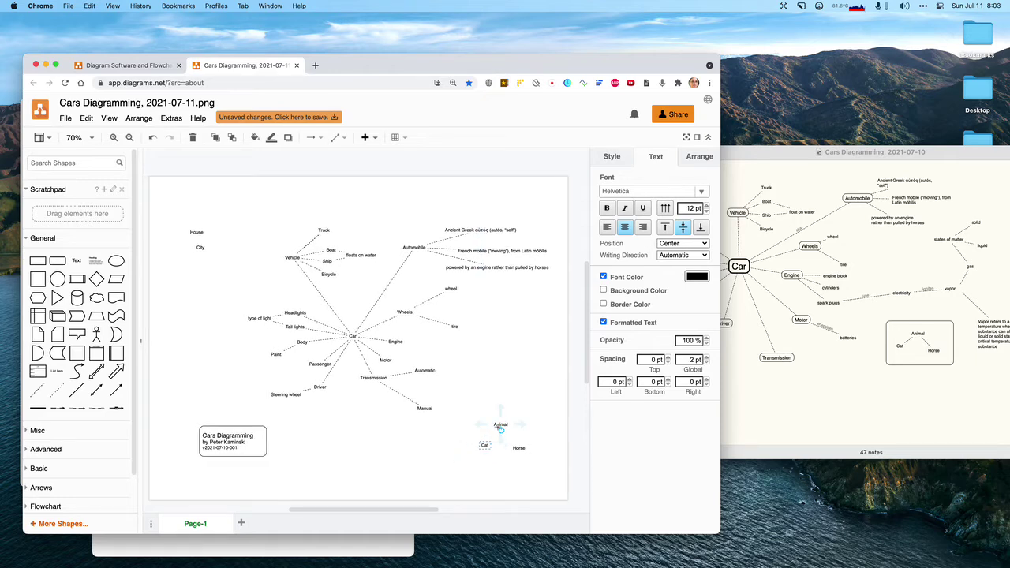
drag(500, 429, 503, 428)
key(Escape)
Connect Cat and Horse to the Animal label with connectors, checking against the Scapple map
click(488, 436)
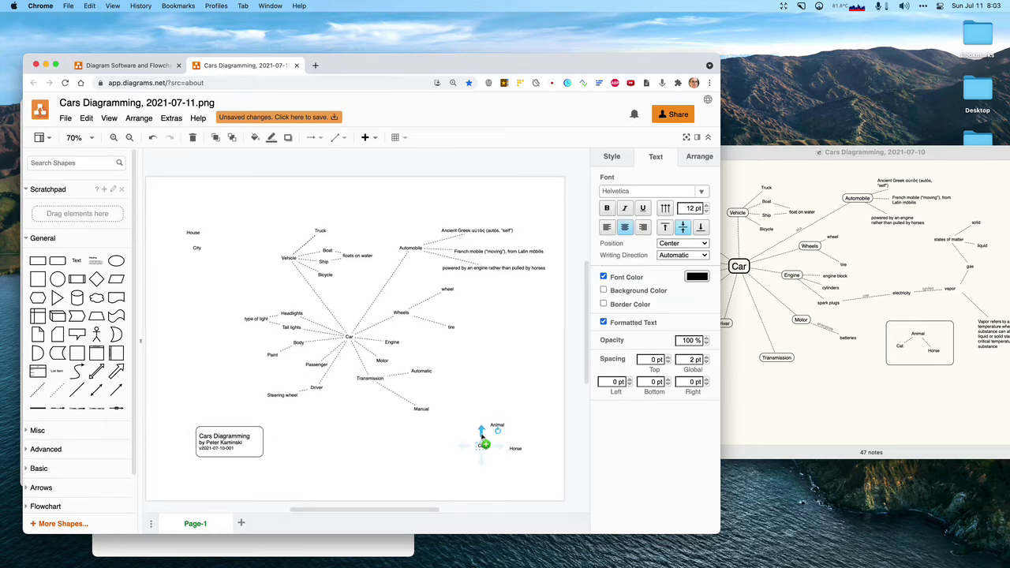
drag(482, 432, 500, 427)
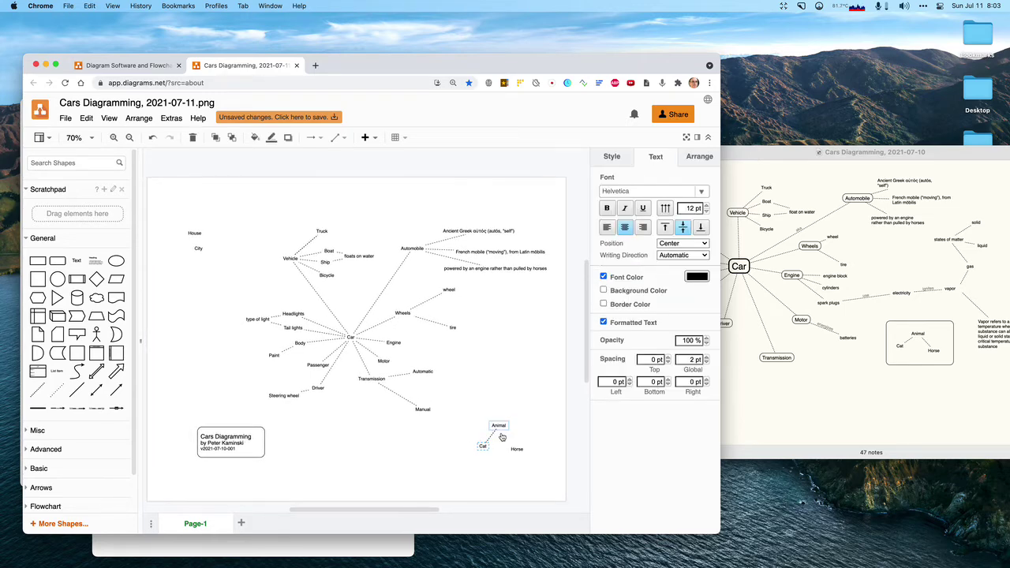
click(523, 451)
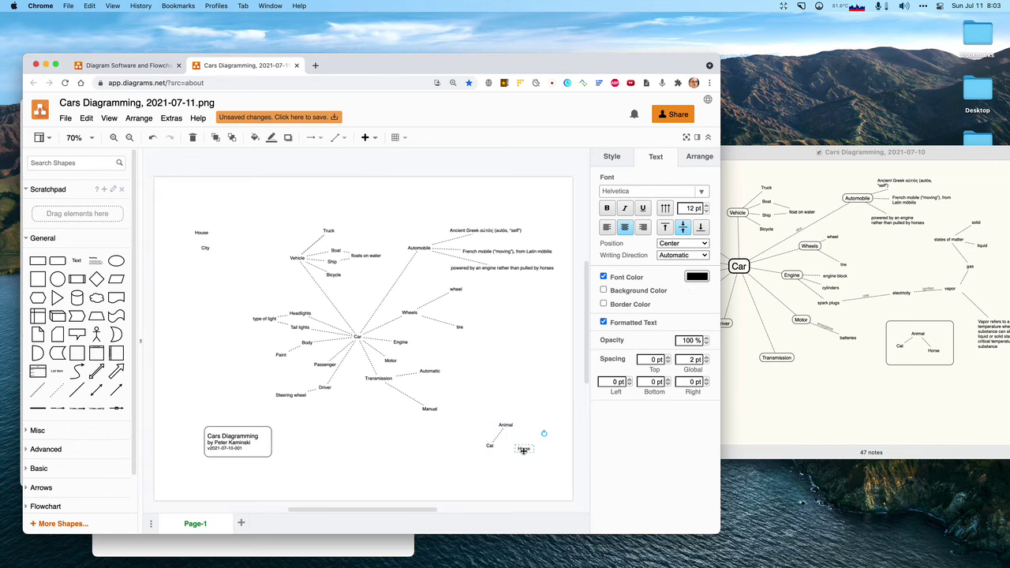
drag(518, 433, 504, 430)
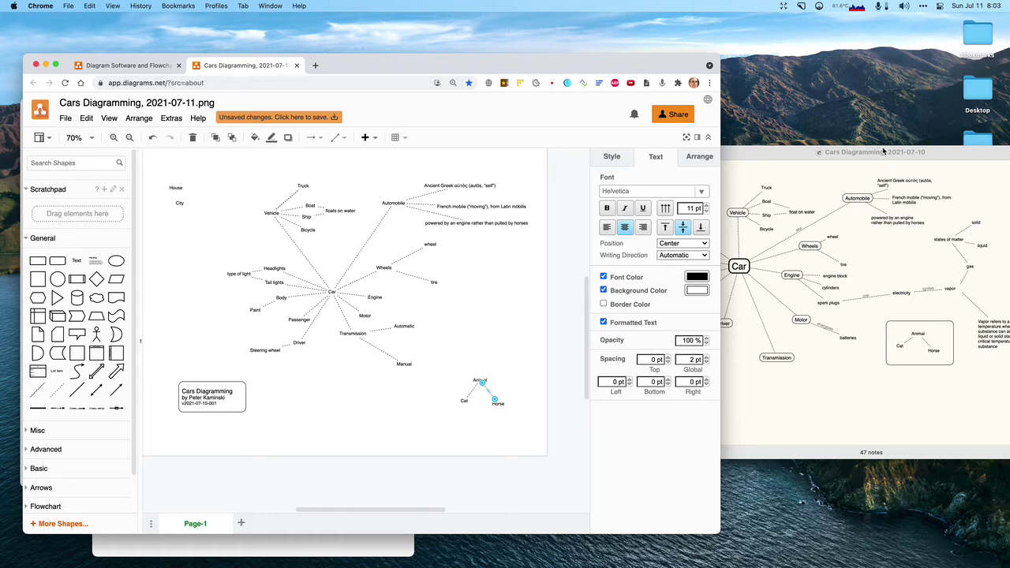
drag(884, 152, 730, 195)
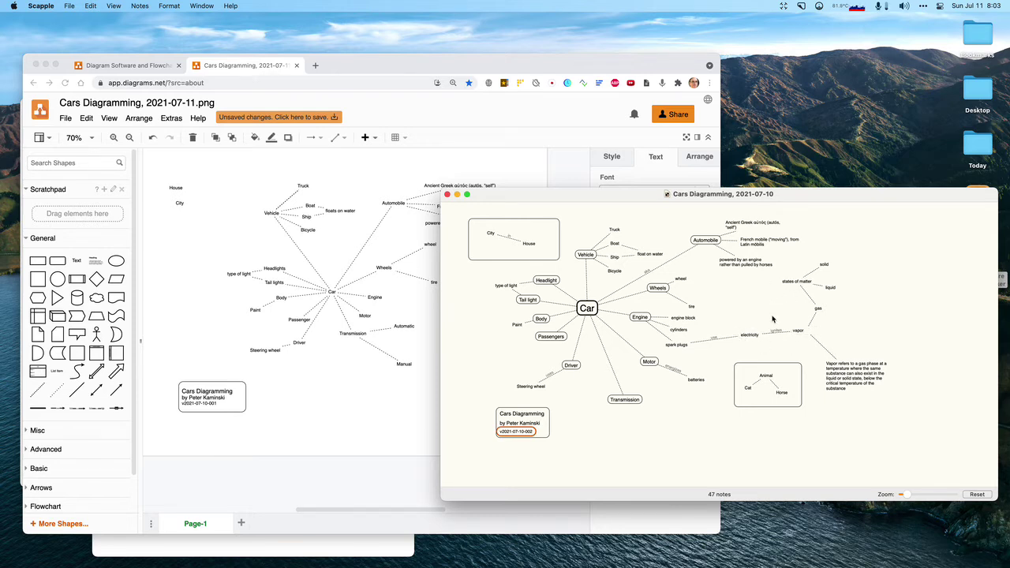
Shift the Steering wheel label left and label its connector to Driver 'uses'
click(666, 440)
drag(640, 194, 672, 200)
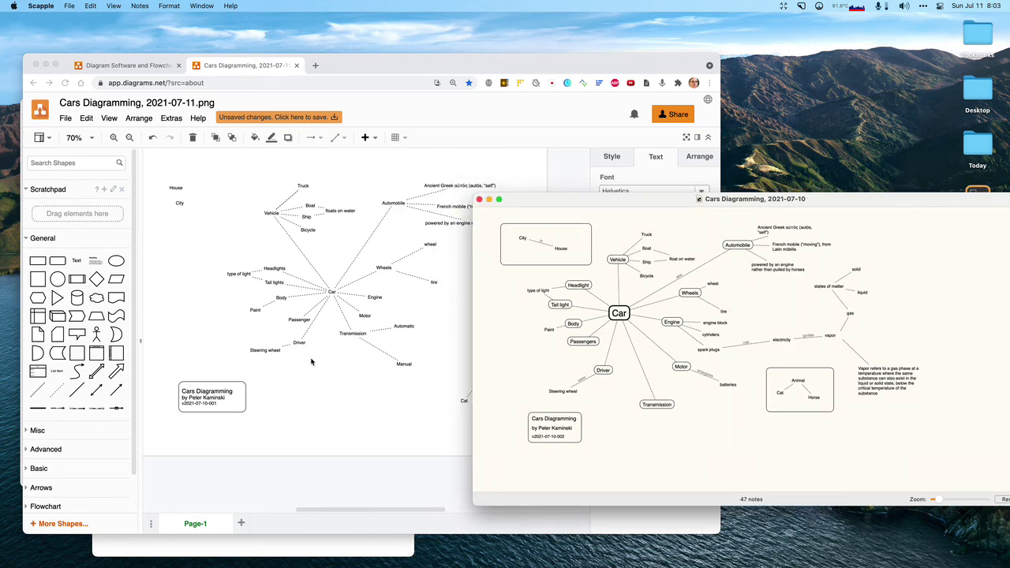
click(272, 356)
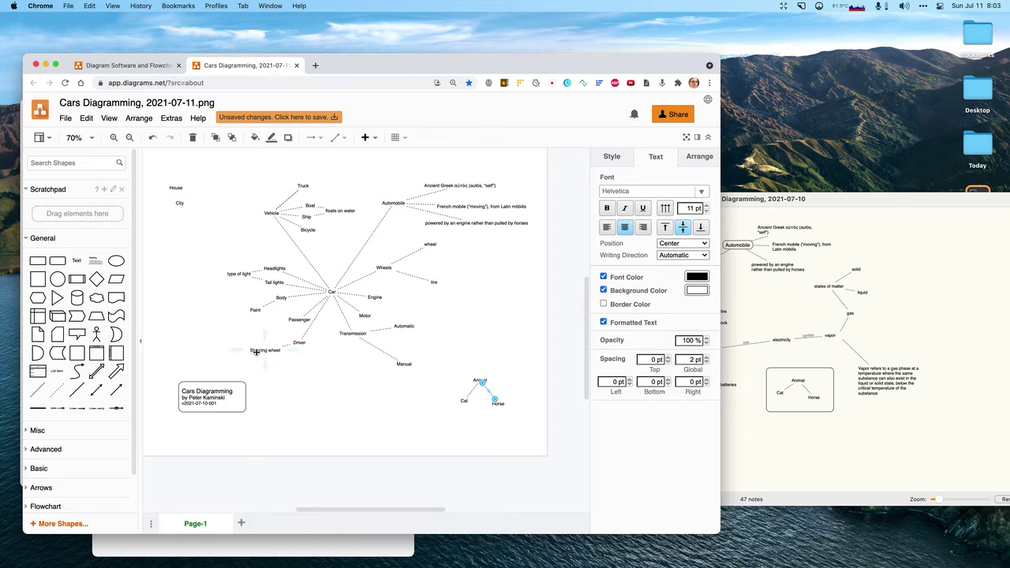
drag(260, 352, 234, 362)
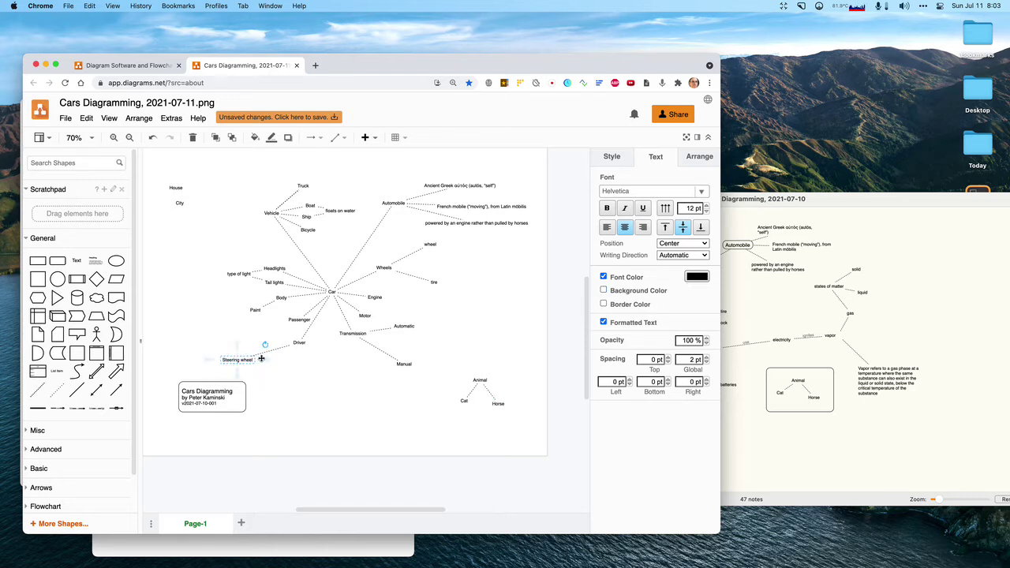
click(267, 351)
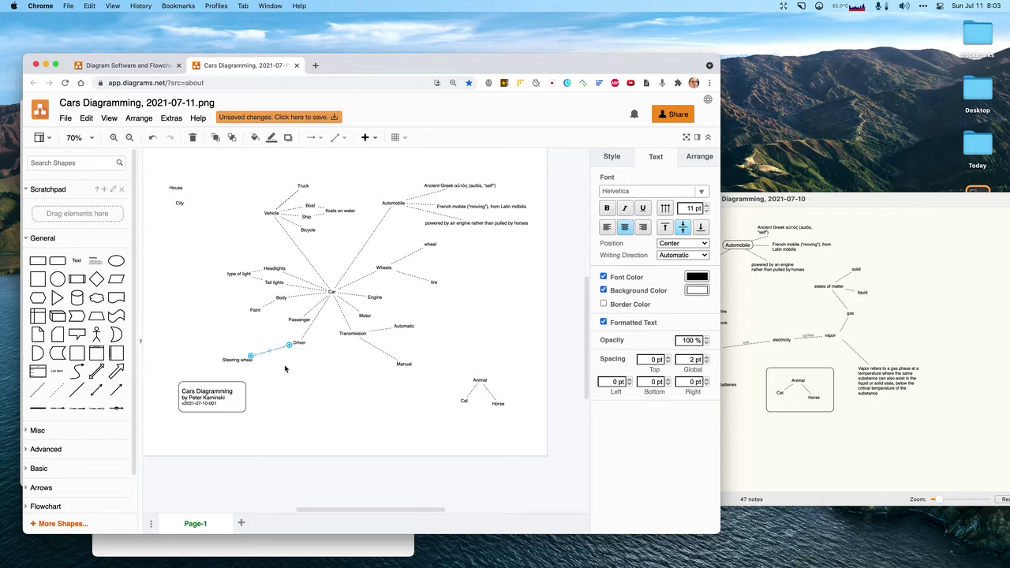
key(F2)
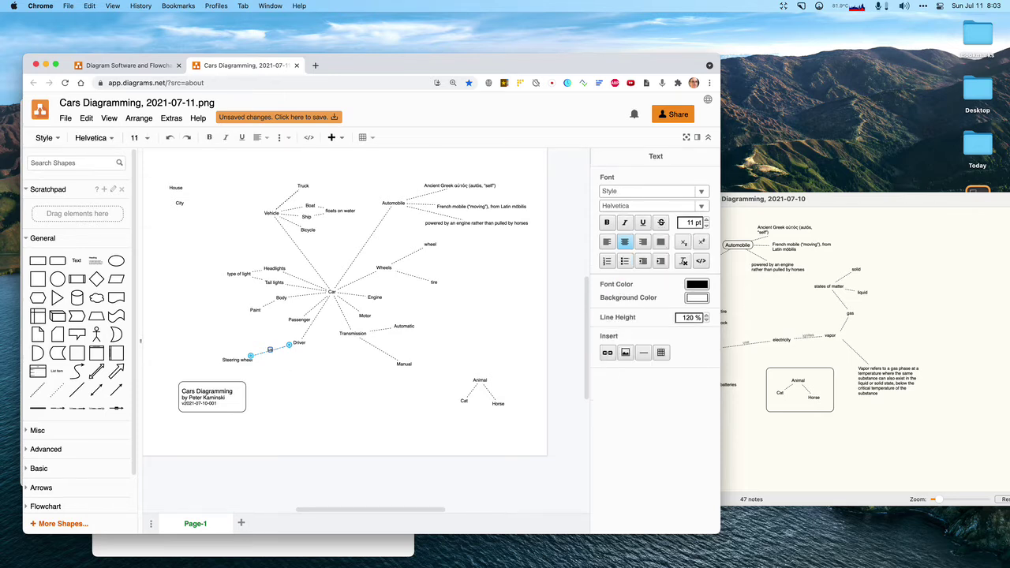
text(uses)
click(292, 368)
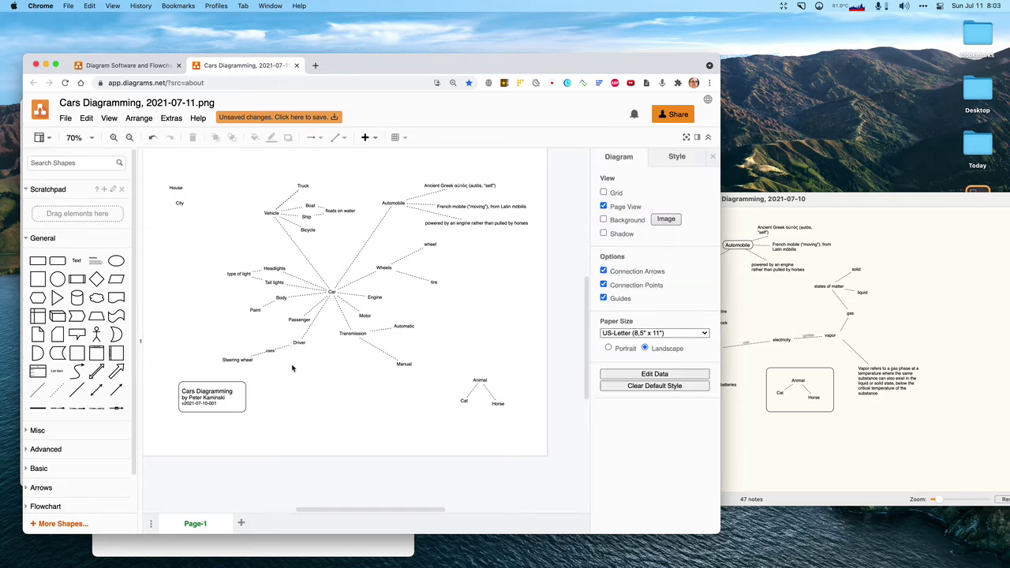
Undo an accidental move of the 'uses' label after comparing with the Scapple map
click(755, 355)
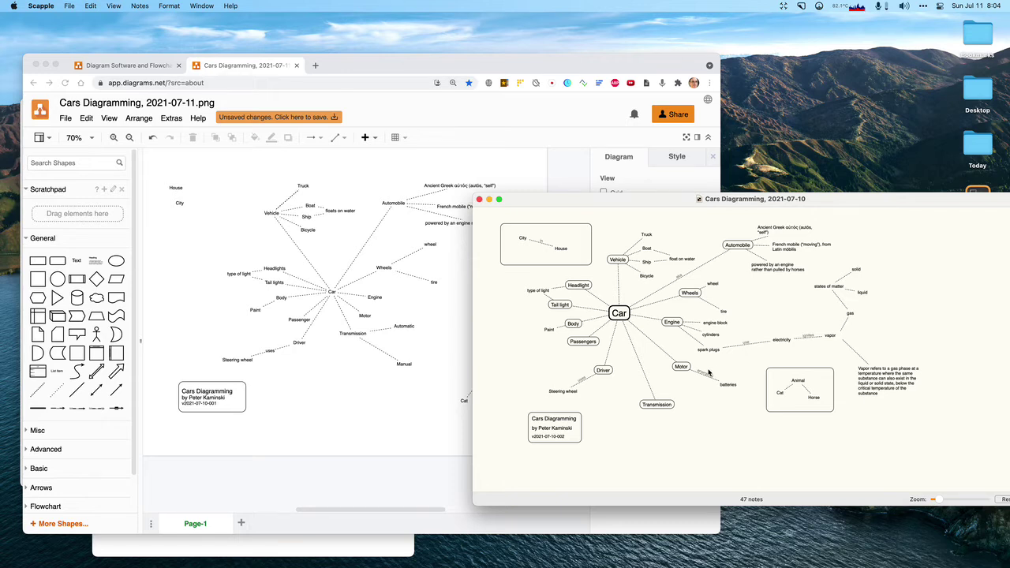
click(270, 353)
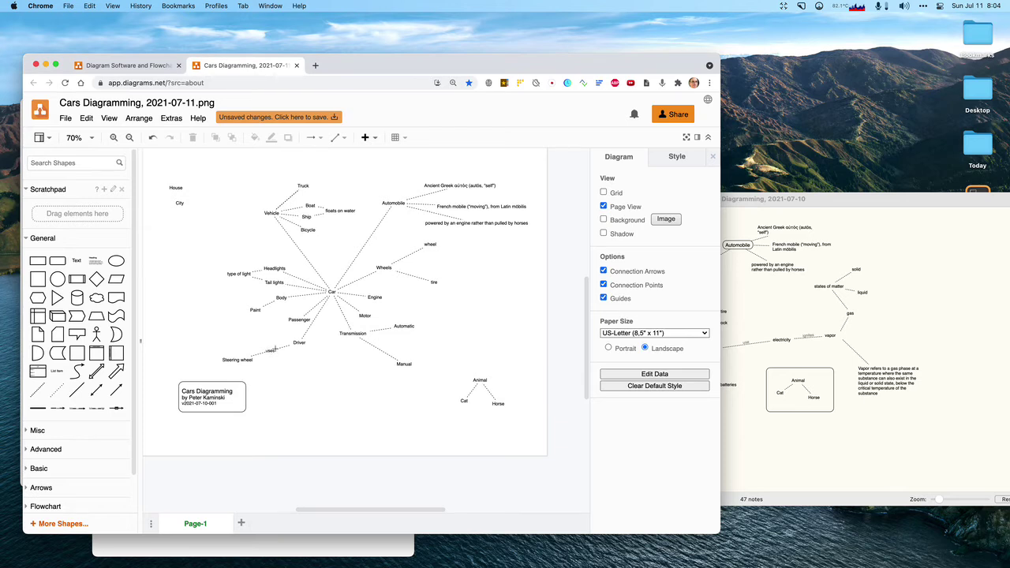
click(271, 351)
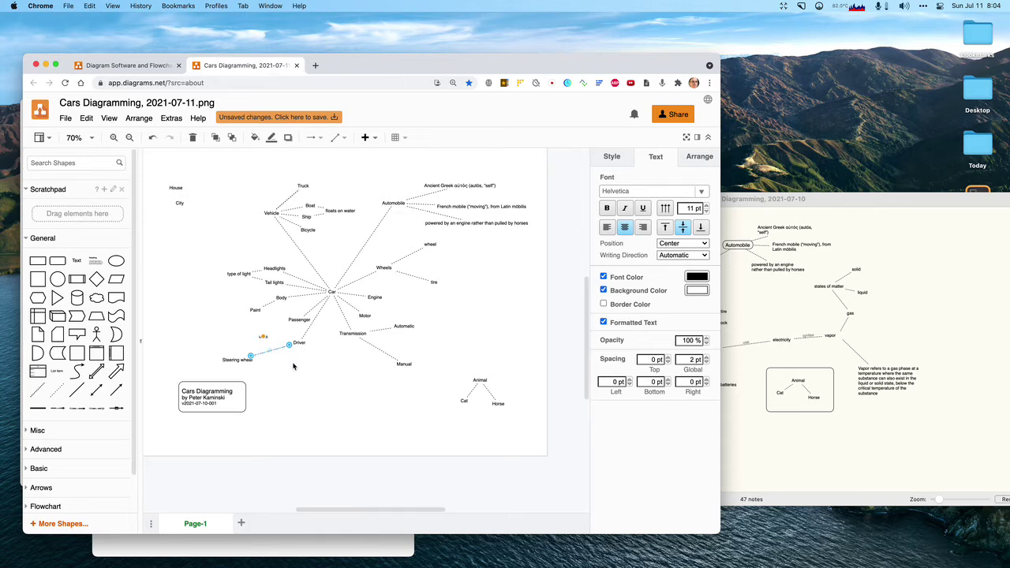
key(super+z)
click(307, 378)
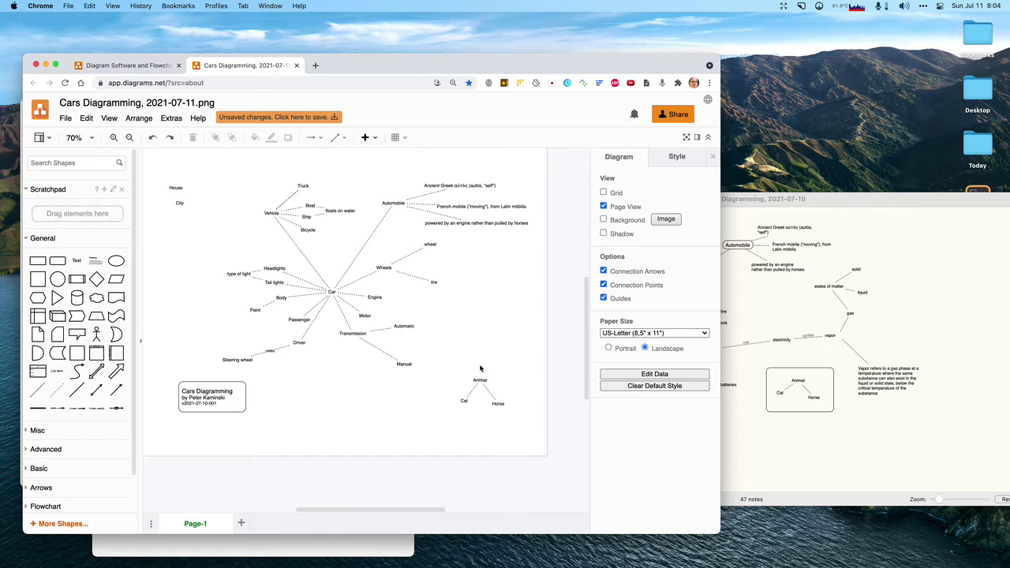
Make the 'uses' connector label's font colour grey
click(267, 352)
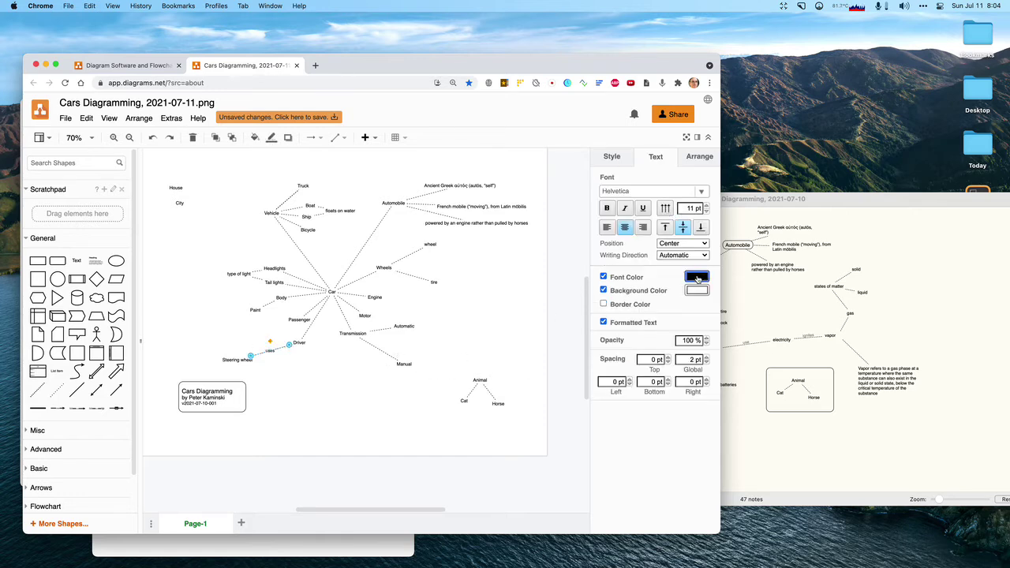
click(696, 276)
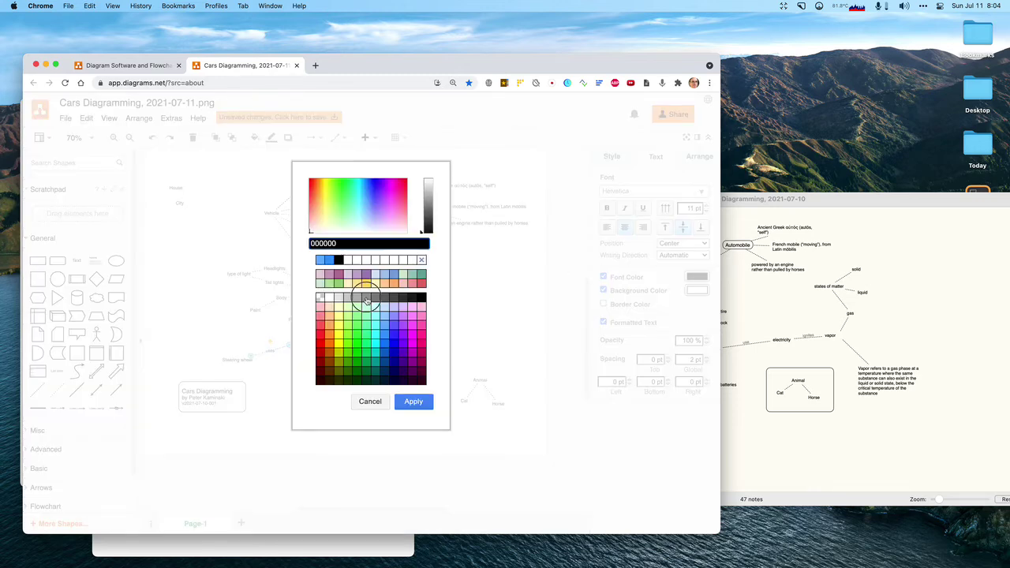
click(368, 298)
click(413, 402)
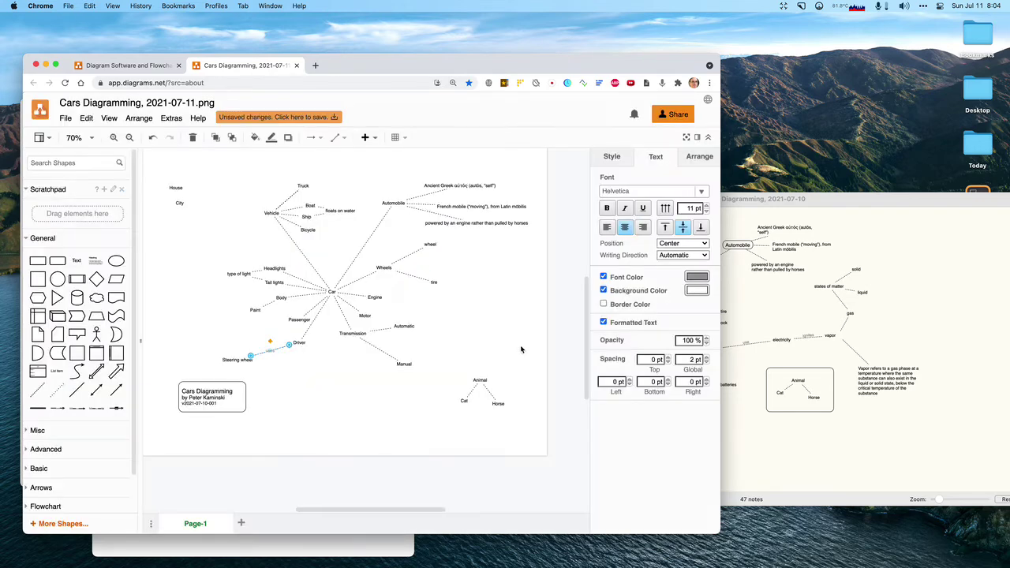
click(523, 347)
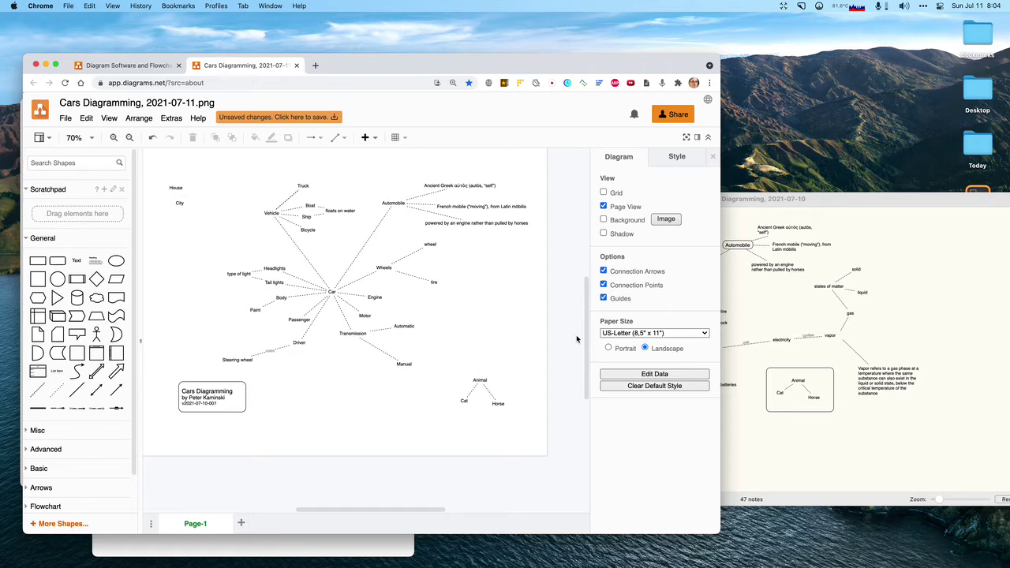
Move the Engine label further right and branch a connected copy toward its upper right
drag(765, 204, 803, 197)
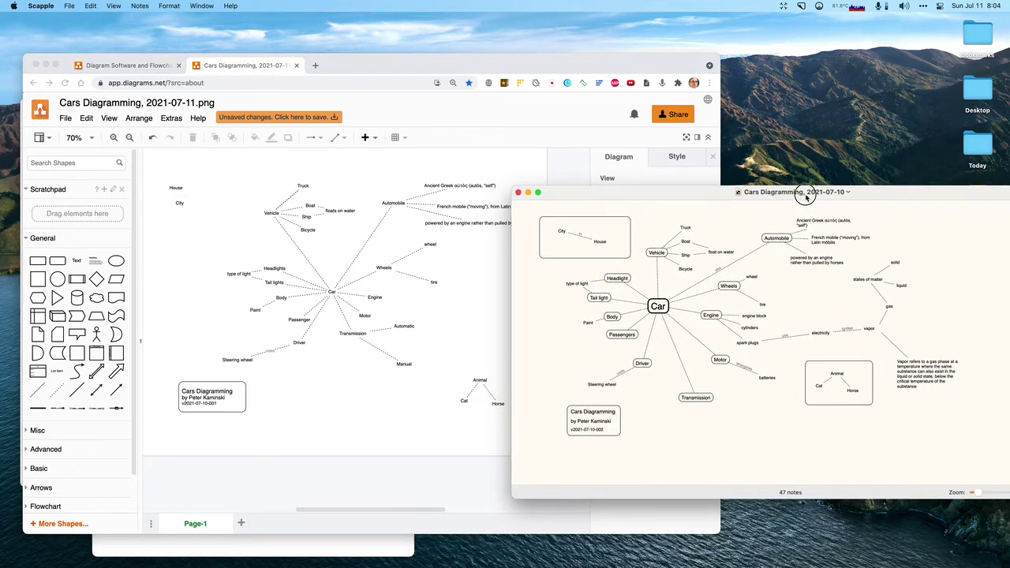
click(379, 299)
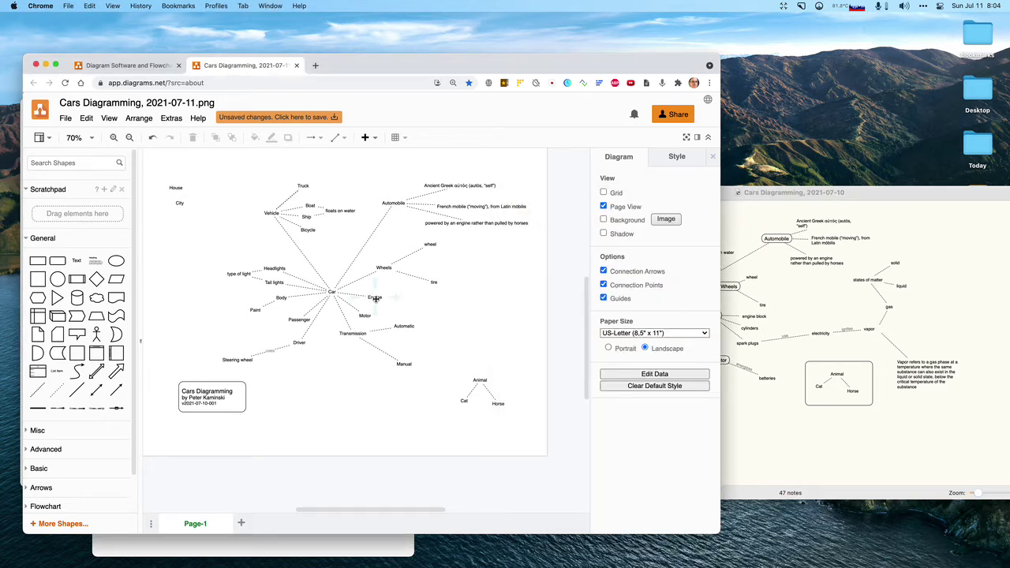
drag(382, 298, 408, 301)
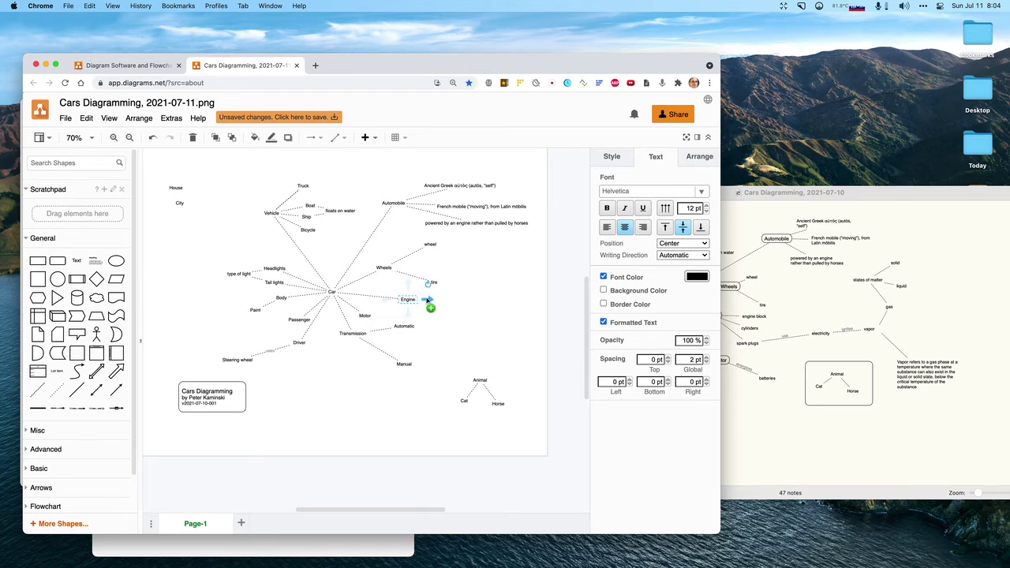
drag(429, 301, 456, 290)
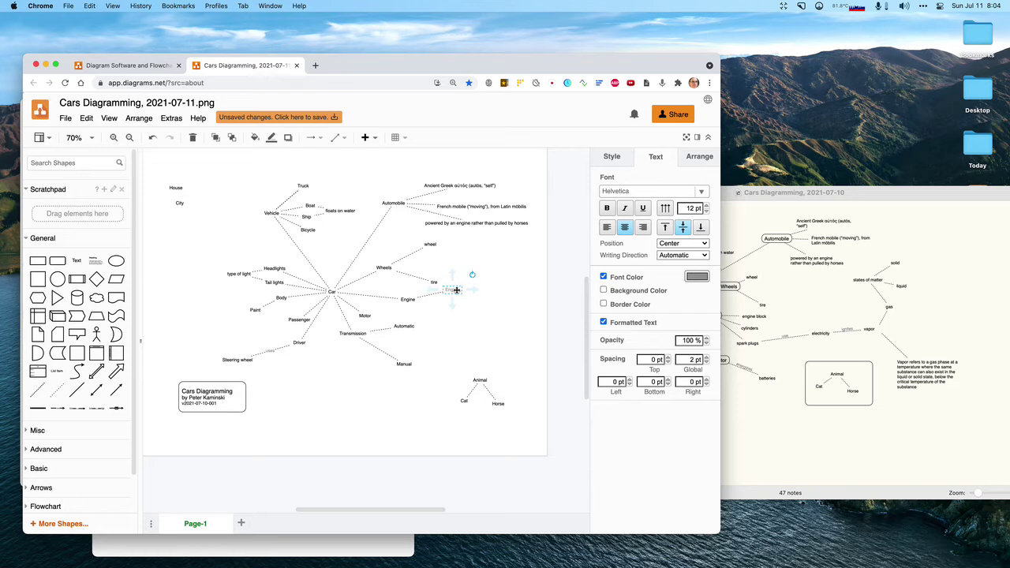
Rename the Engine copy to 'engine block' with black text
double_click(457, 291)
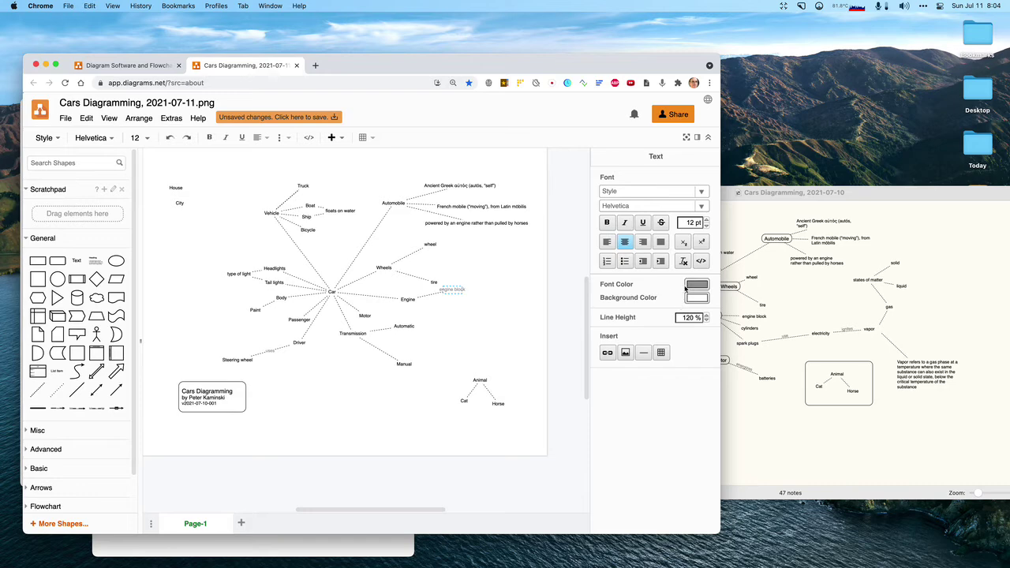
key(super+a)
click(697, 285)
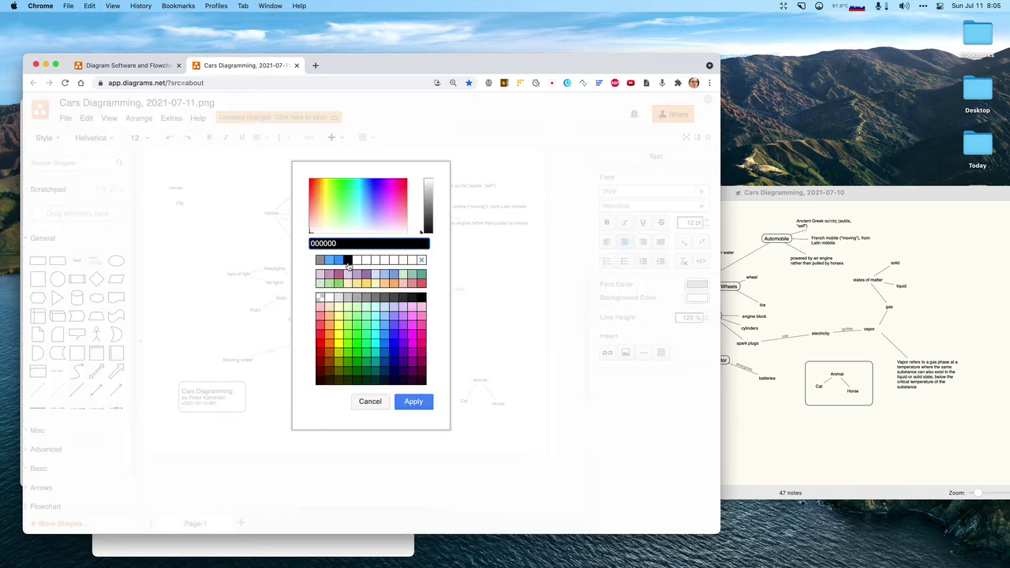
click(348, 260)
click(413, 401)
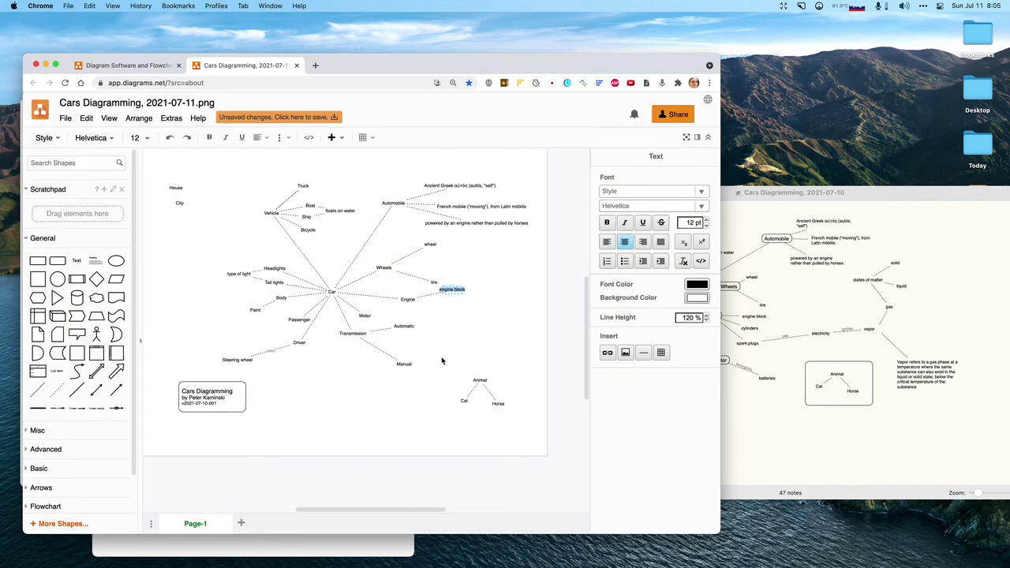
click(463, 319)
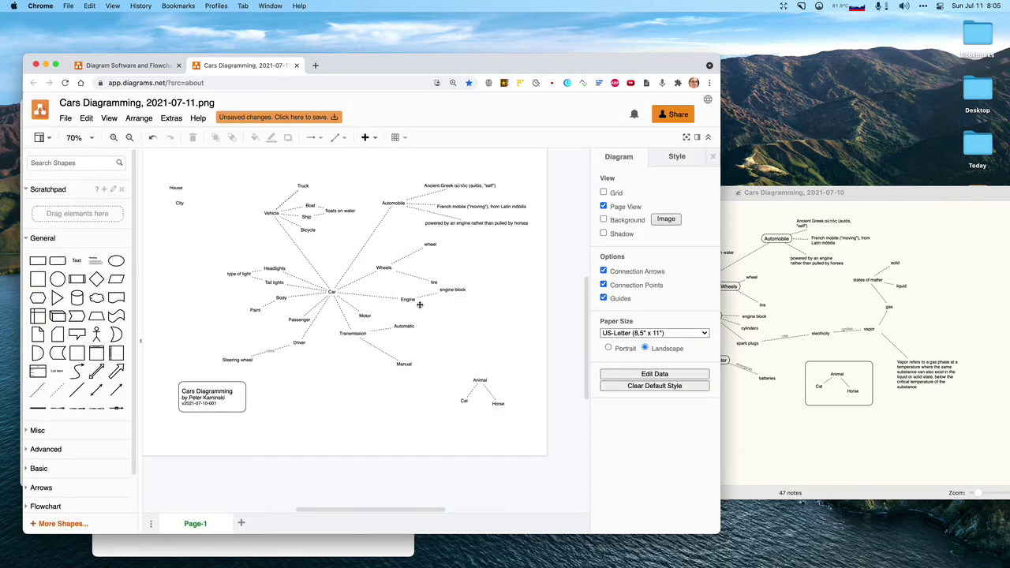
Add a linked 'cylinders' note from Engine below engine block
drag(429, 300, 436, 305)
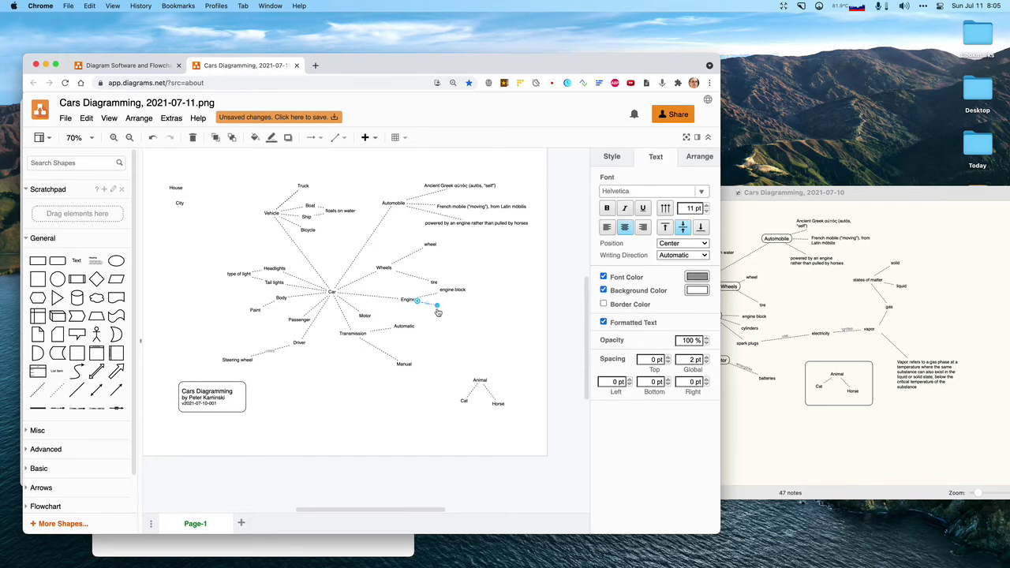
key(Delete)
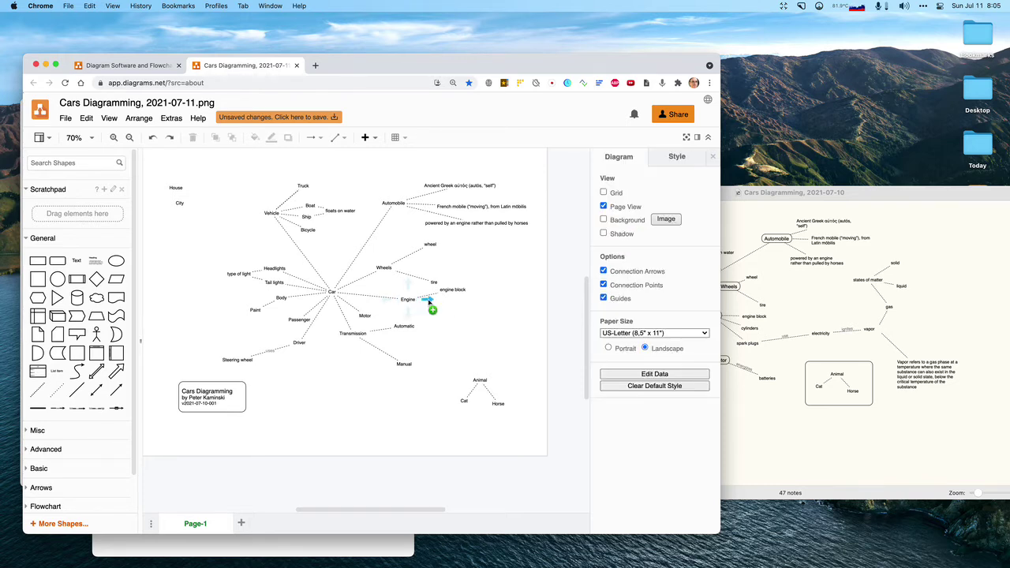
drag(434, 306, 439, 309)
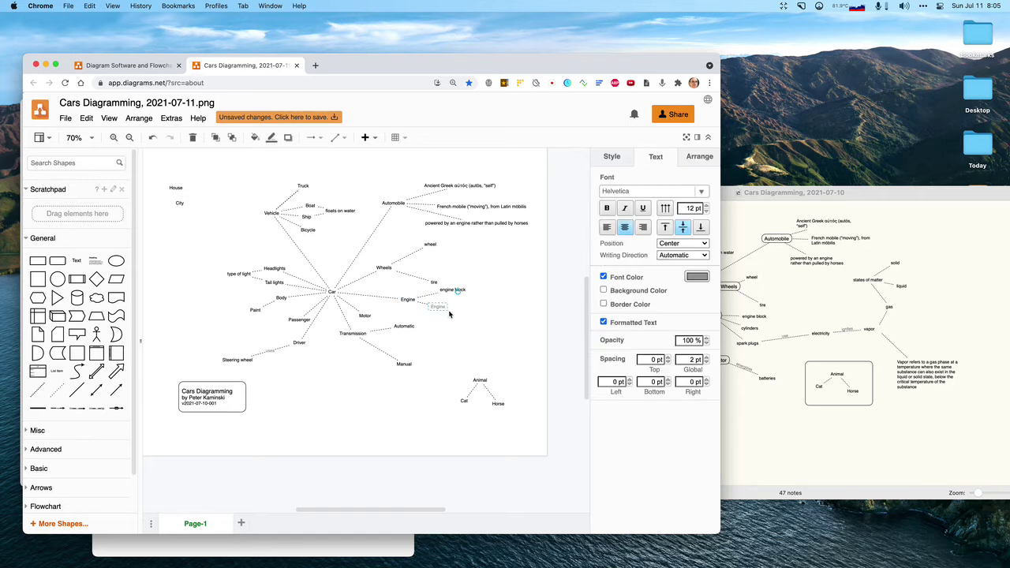
double_click(439, 308)
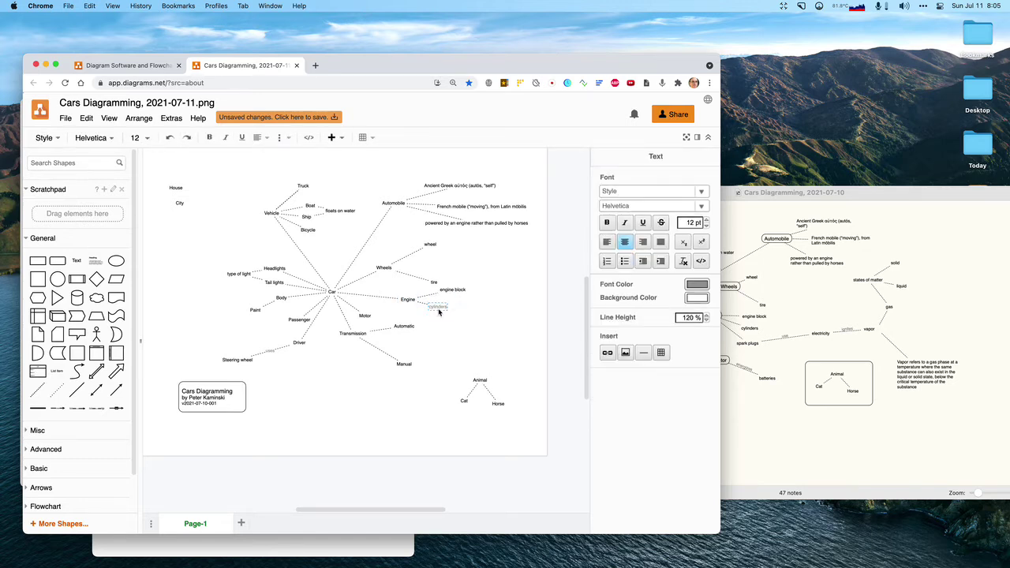
key(Escape)
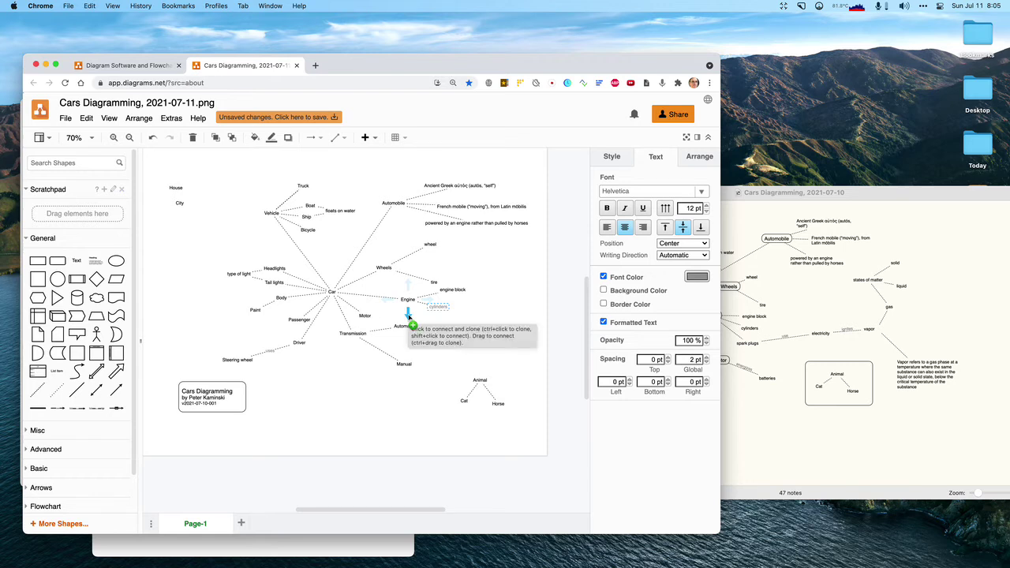
Add another linked note below cylinders named 'spark plugs'
drag(408, 316, 434, 320)
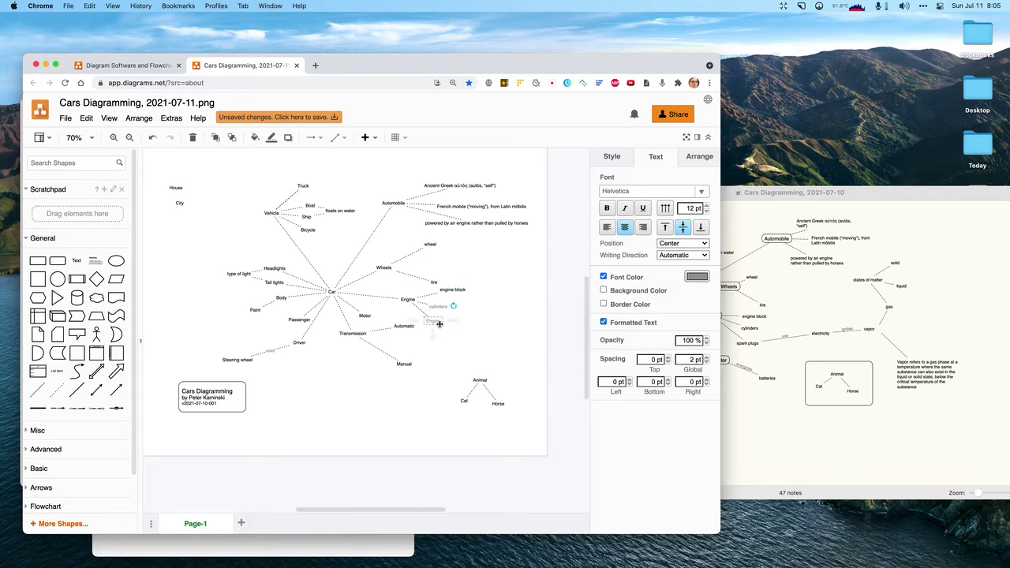
double_click(433, 321)
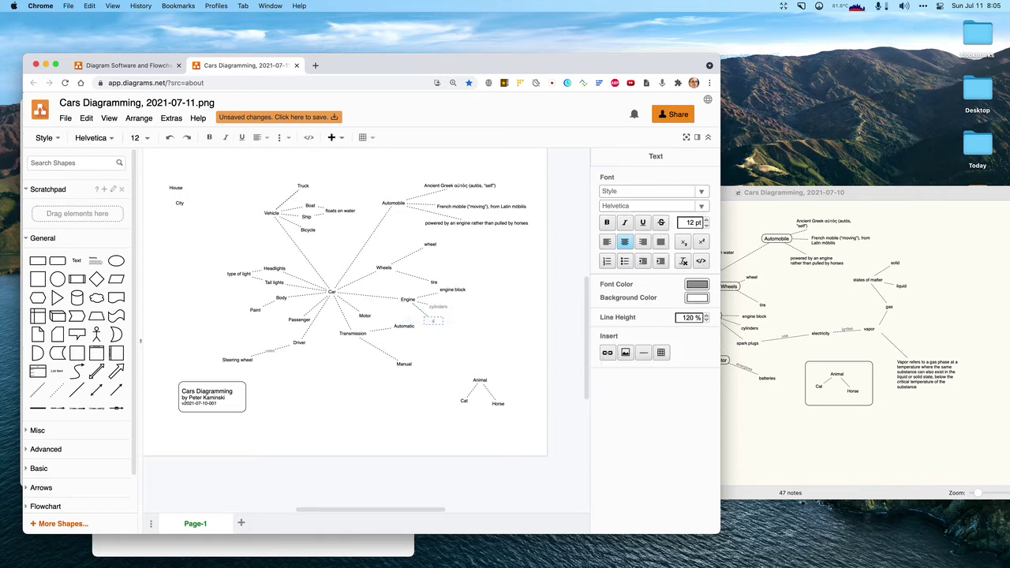
text(spark plugs)
click(451, 354)
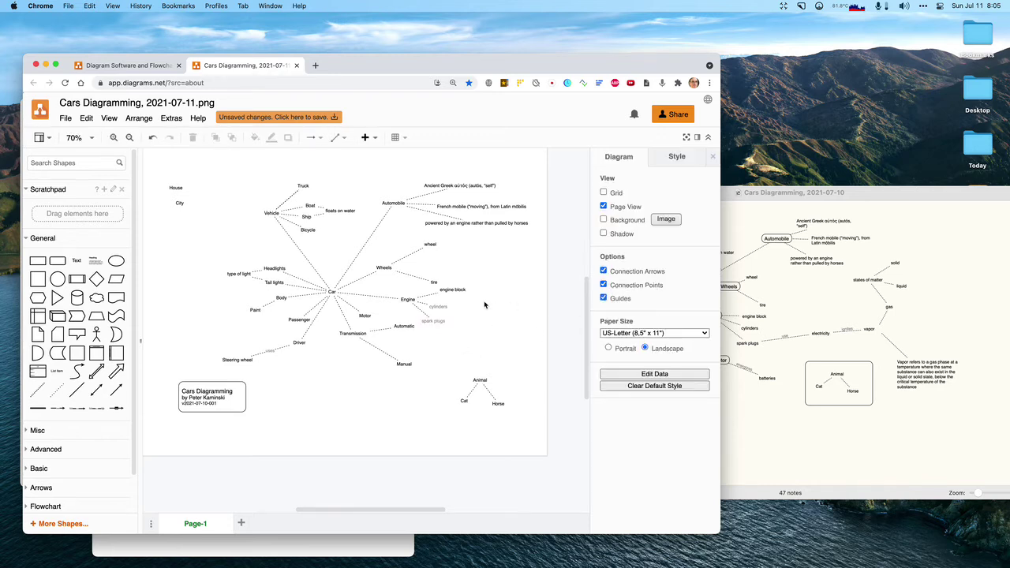
Set the cylinders and spark plugs labels' font colour to black
click(441, 319)
drag(451, 340, 419, 293)
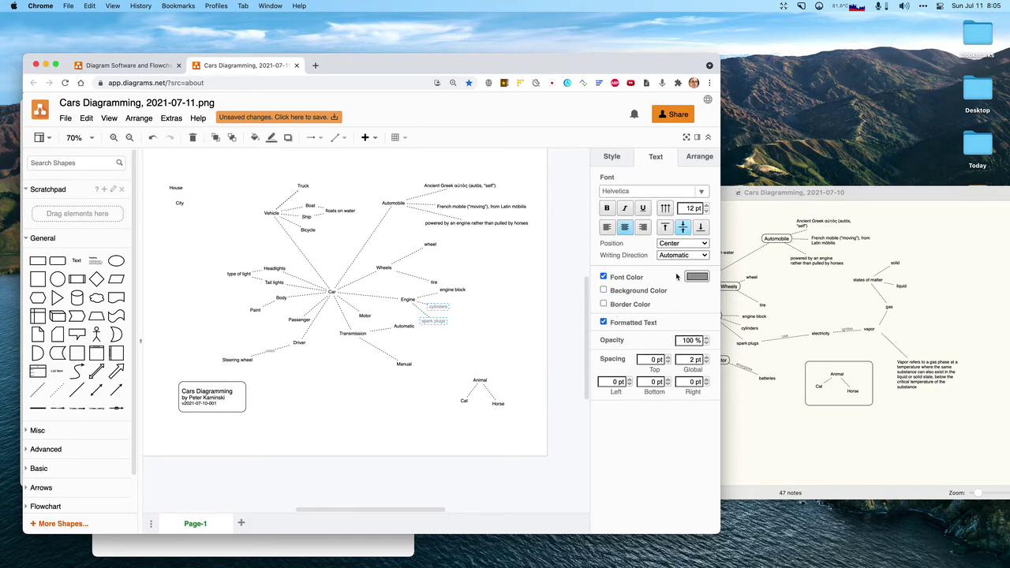
click(688, 279)
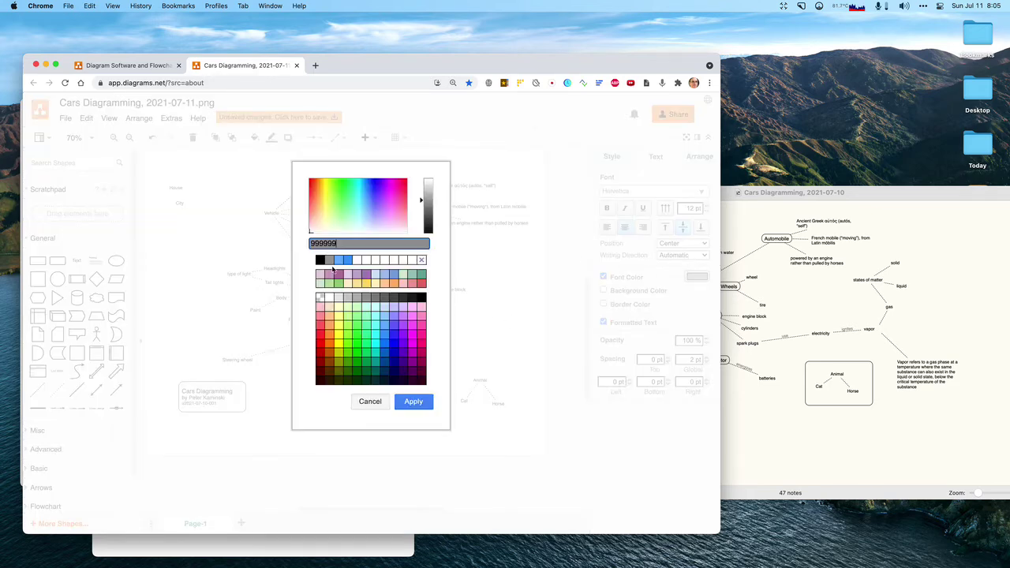
click(321, 261)
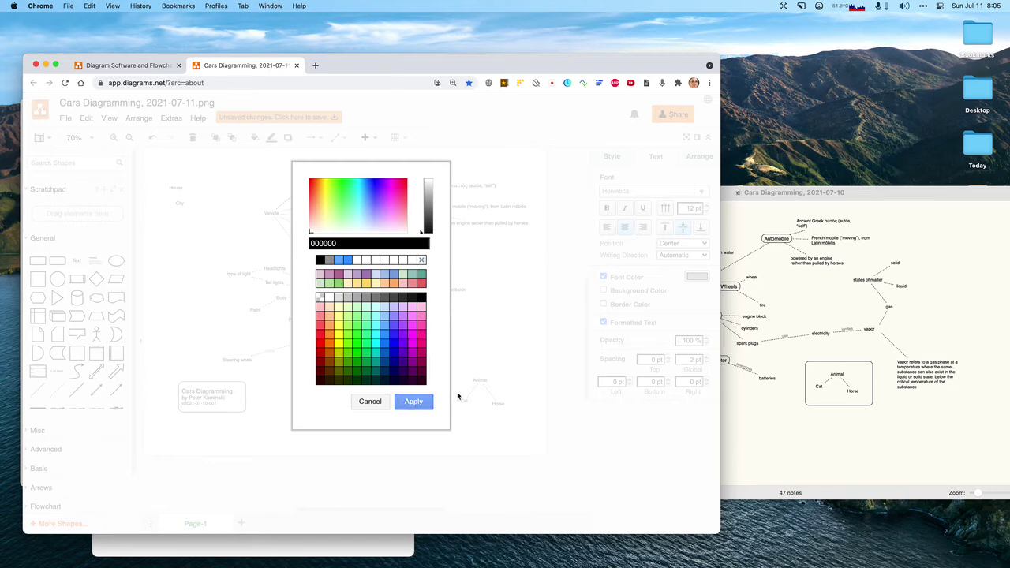
key(Return)
click(569, 318)
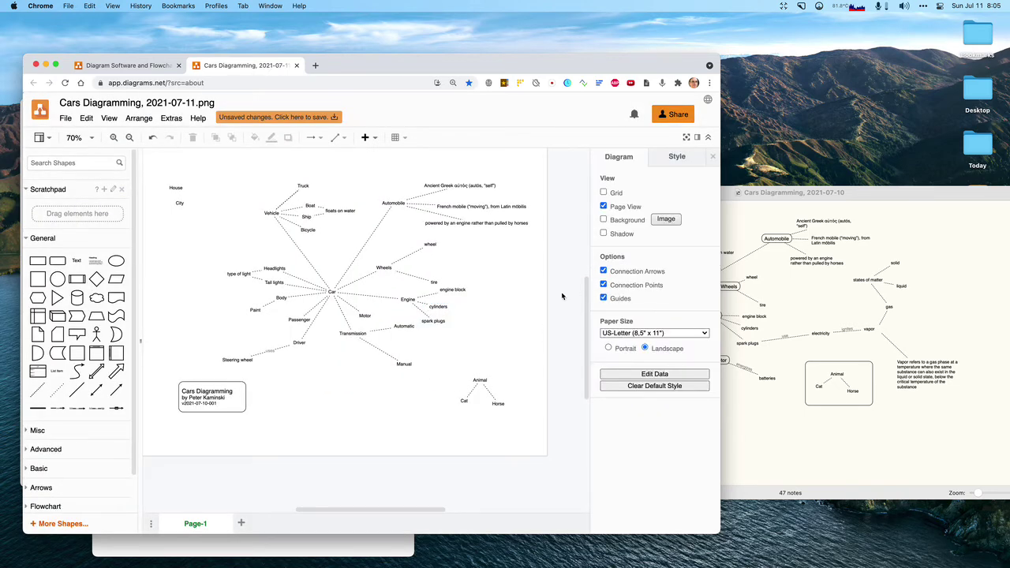
Set the engine block label's font colour to black, then select spark plugs
click(452, 289)
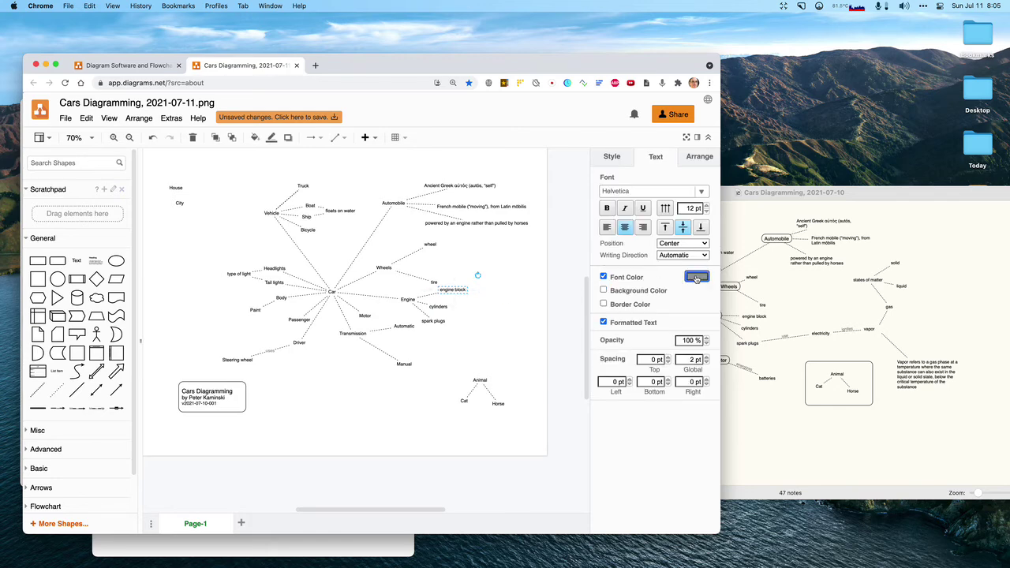
click(697, 278)
click(320, 262)
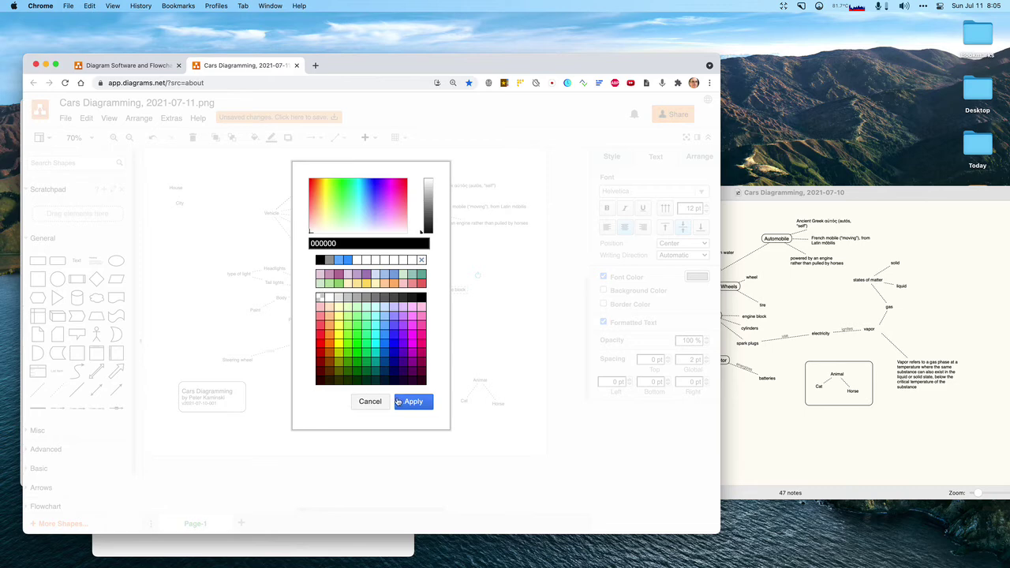
click(413, 402)
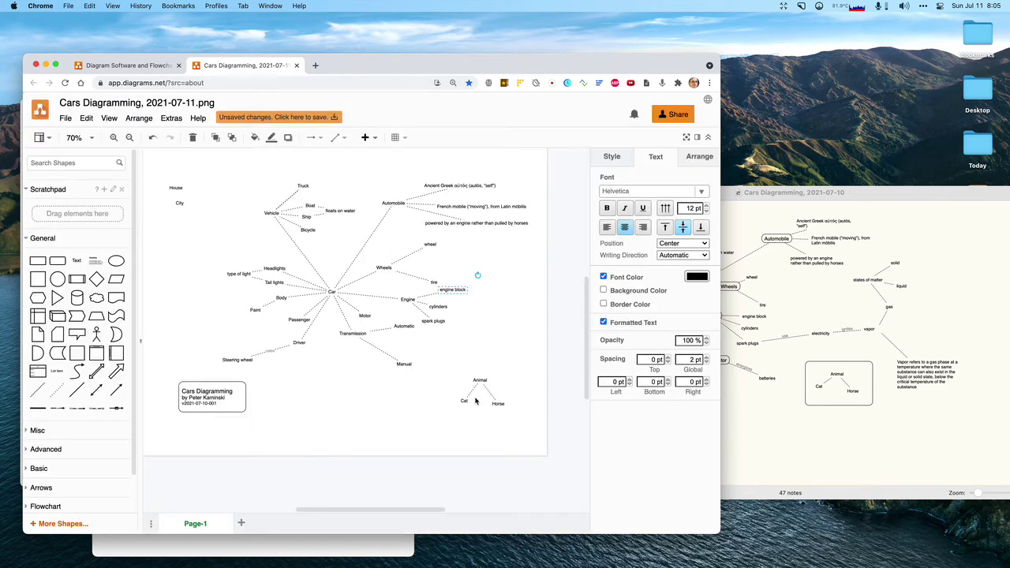
click(436, 308)
click(435, 329)
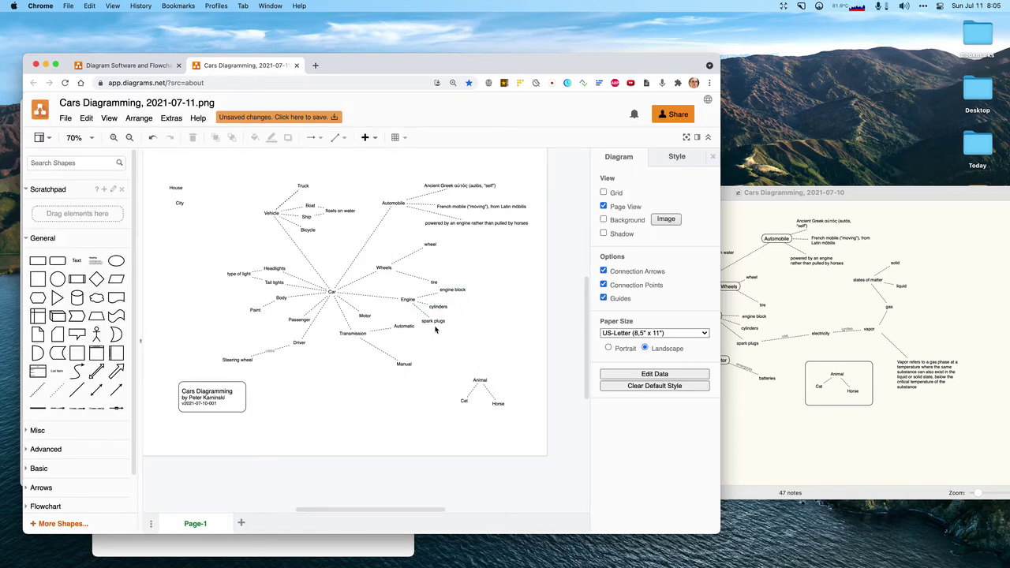
click(435, 321)
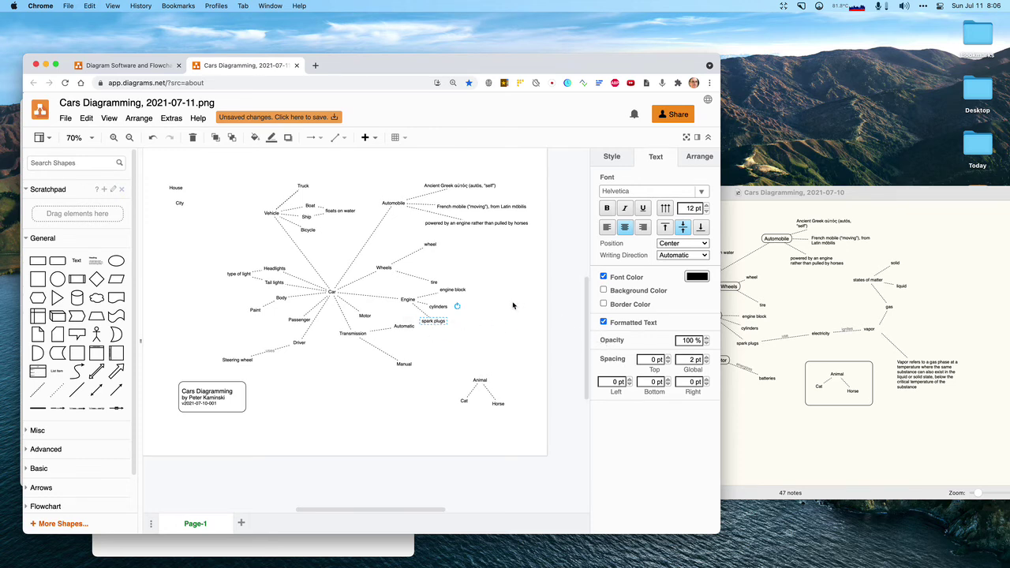
Add a connected 'electricity' label to the right of spark plugs
scroll(513, 305, right, 5)
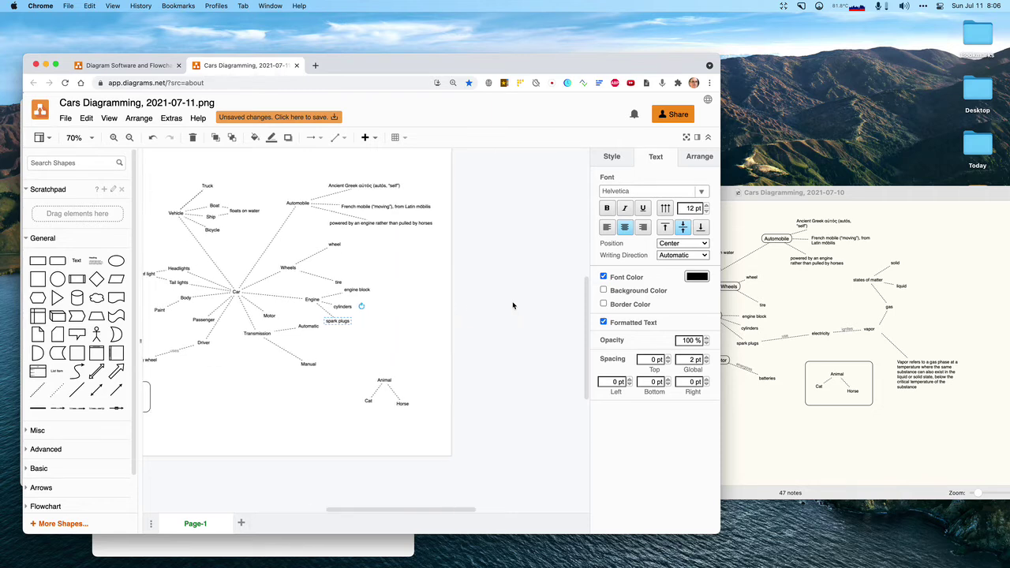
scroll(513, 305, left, 1)
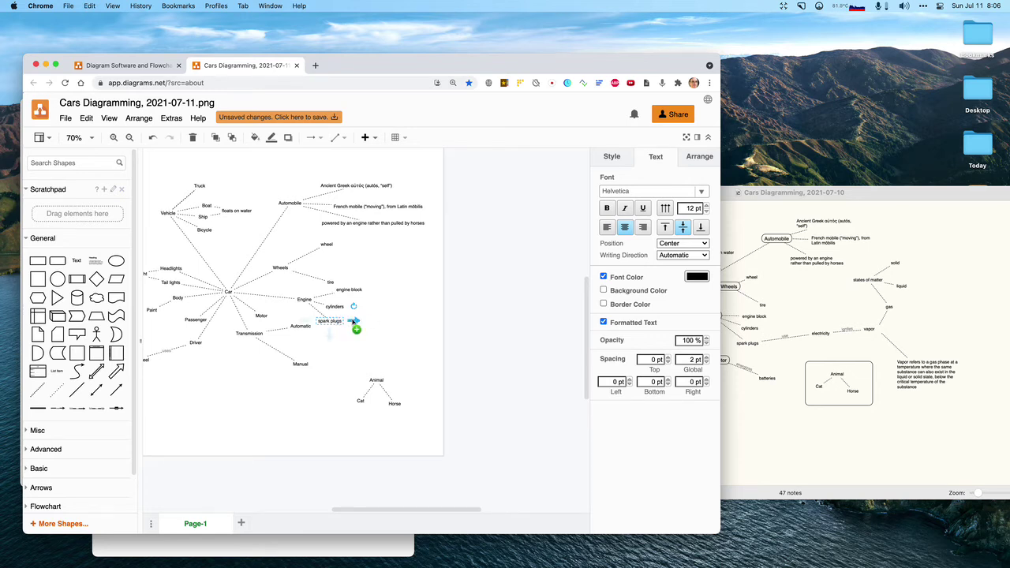
click(353, 321)
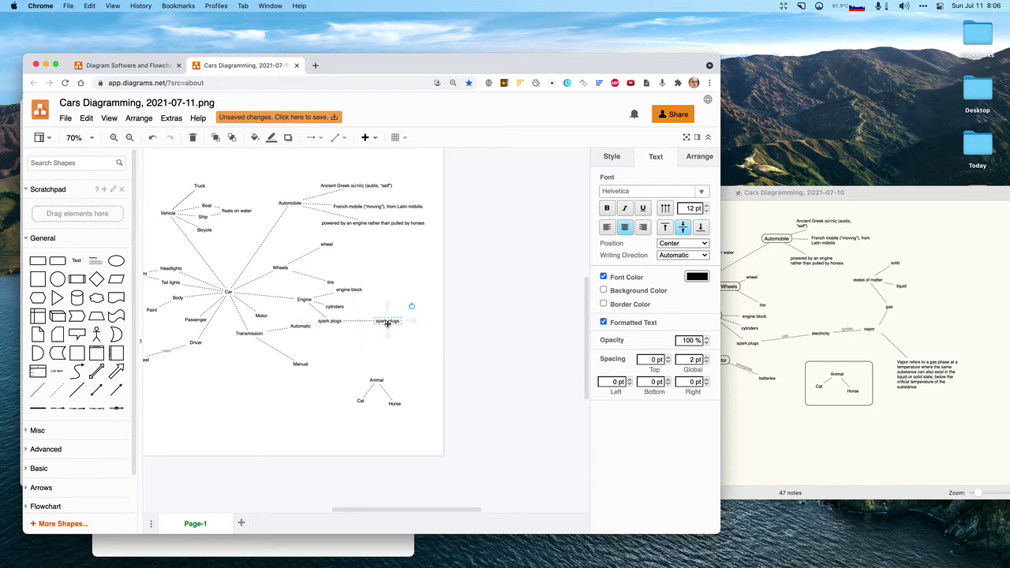
double_click(388, 321)
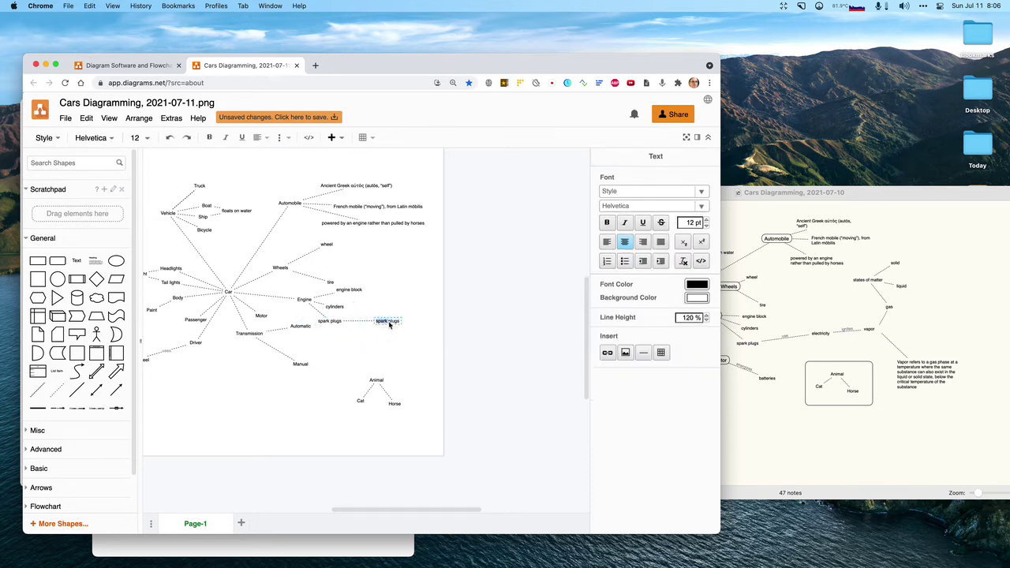
text(electricity)
key(Escape)
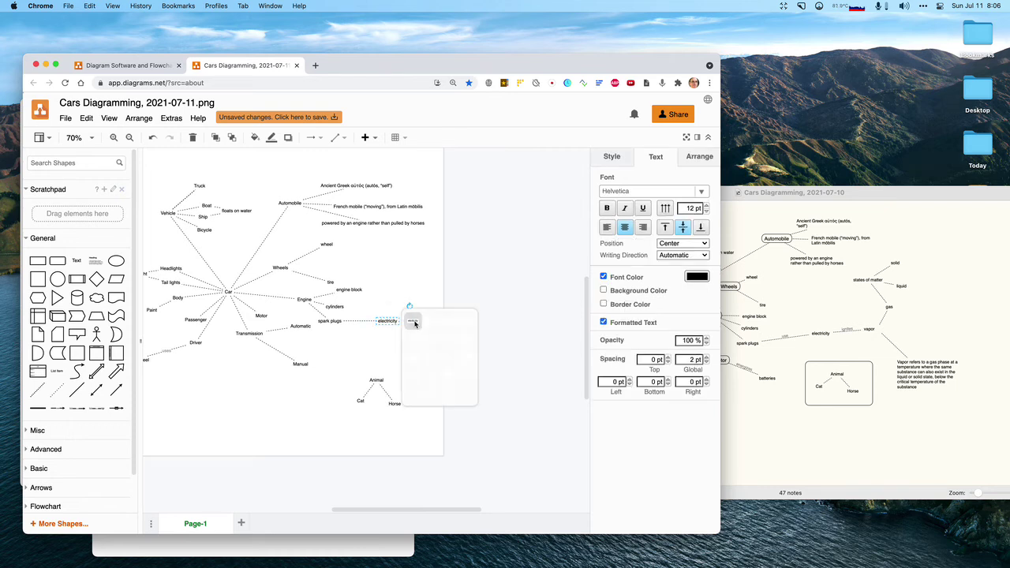
Add a connected 'vapor' label to the right of electricity
click(415, 324)
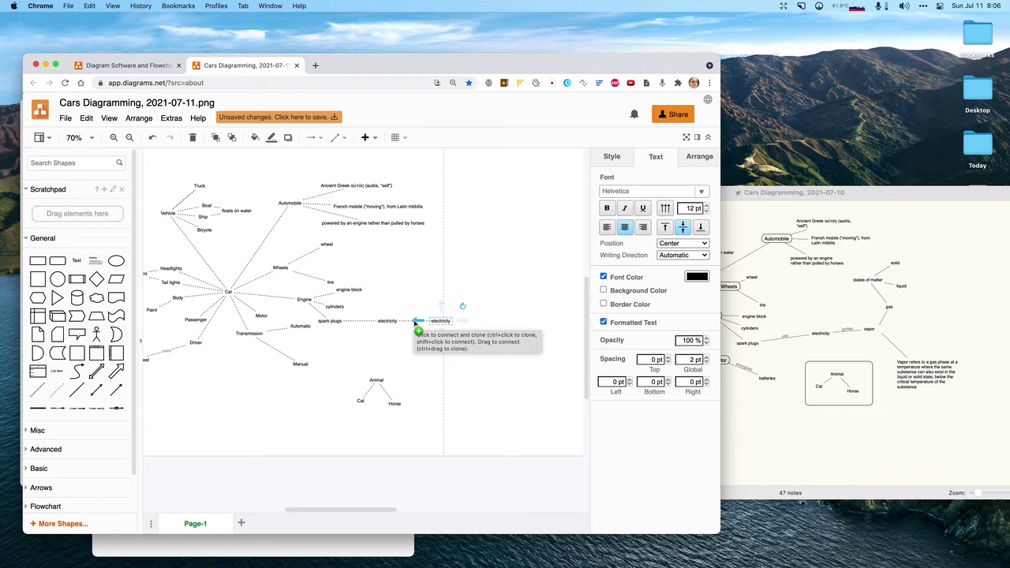
double_click(440, 320)
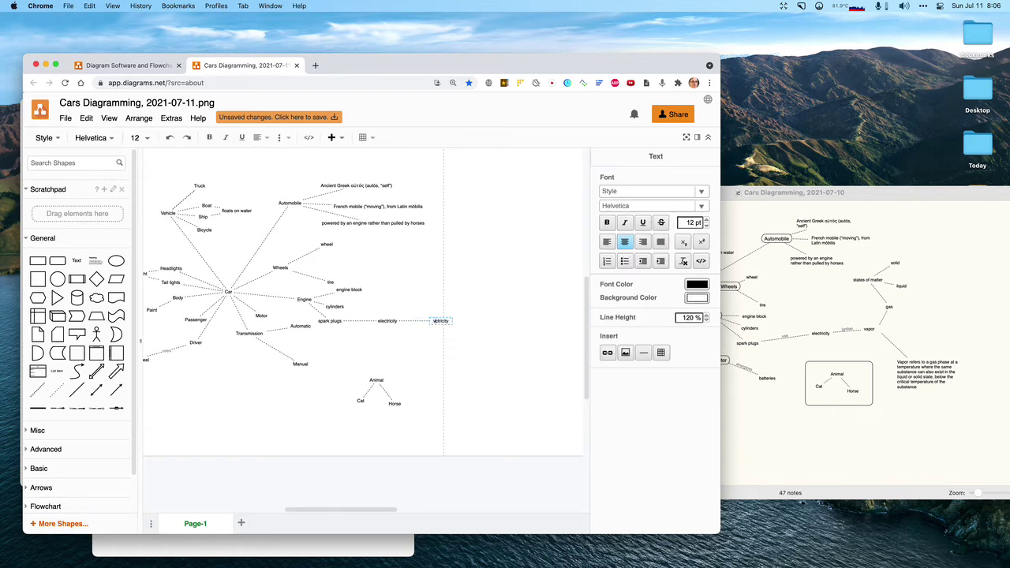
text(v)
key(shift+End)
key(Delete)
text(apor)
key(Escape)
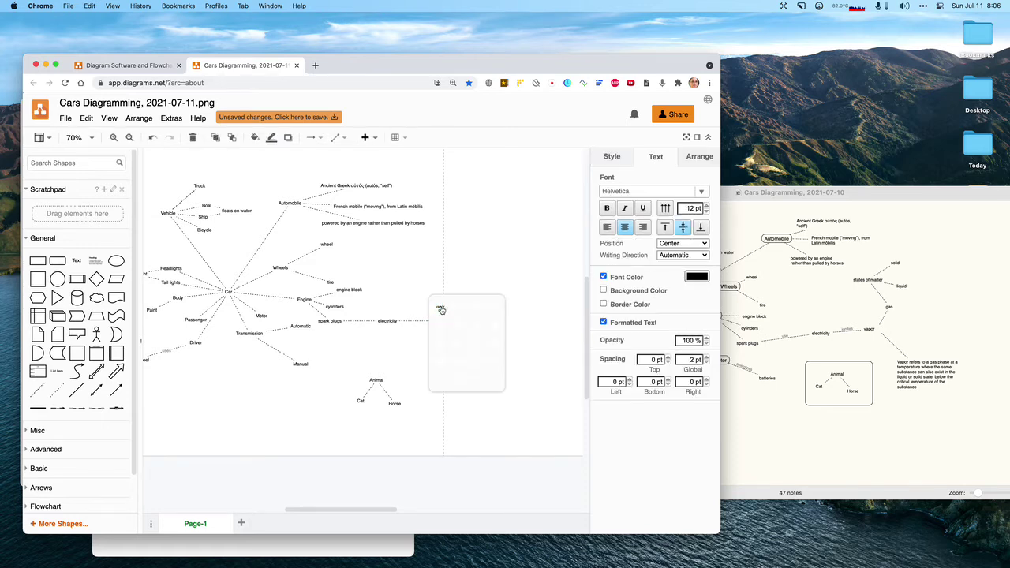
Add a connected 'gas' label above vapor and a 'states of matter' label left of gas
click(441, 309)
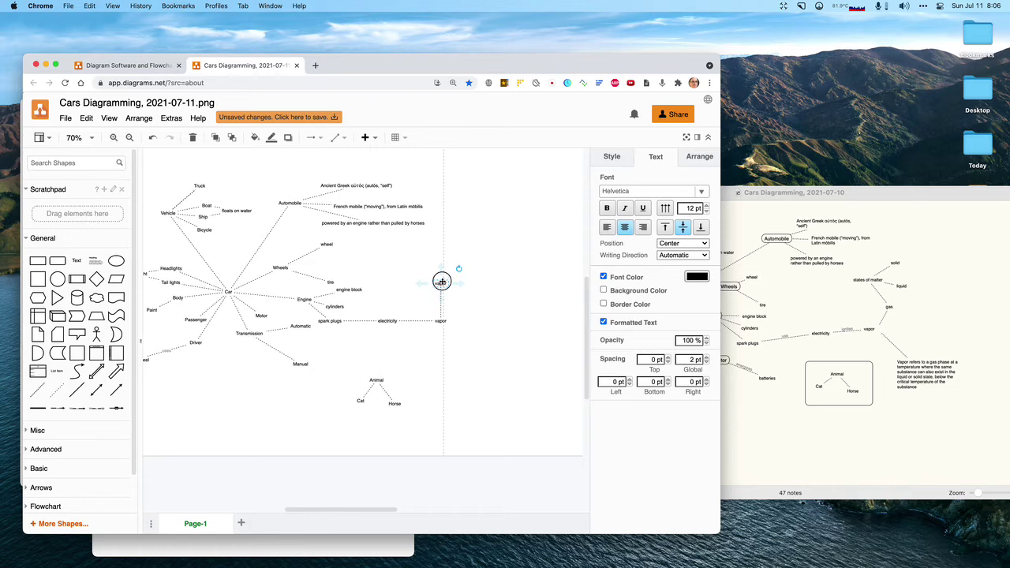
double_click(441, 282)
text(gas)
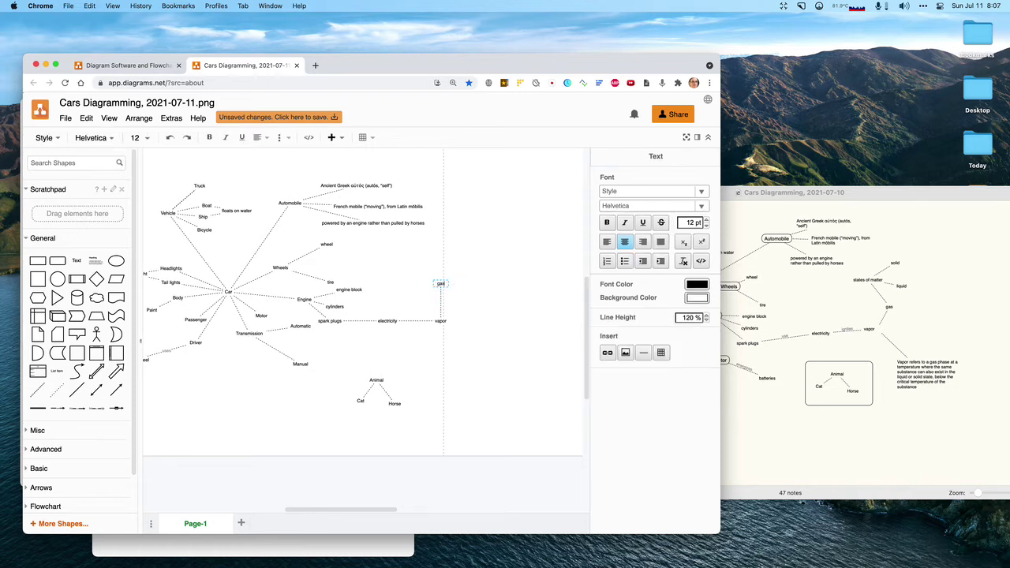
click(419, 284)
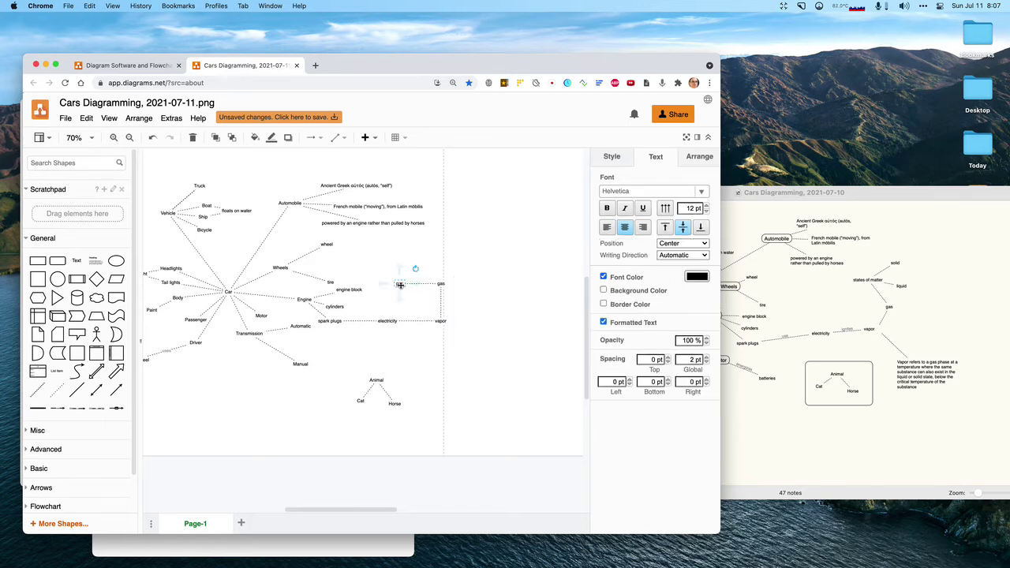
double_click(399, 283)
text(gtates of matter)
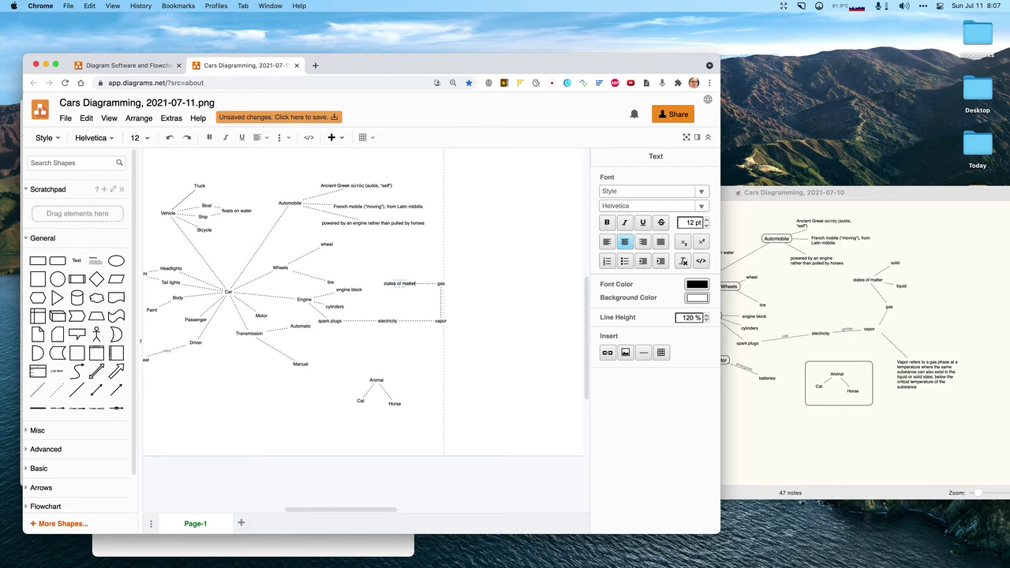
Delete the stray connector between states of matter and gas
click(405, 304)
click(417, 282)
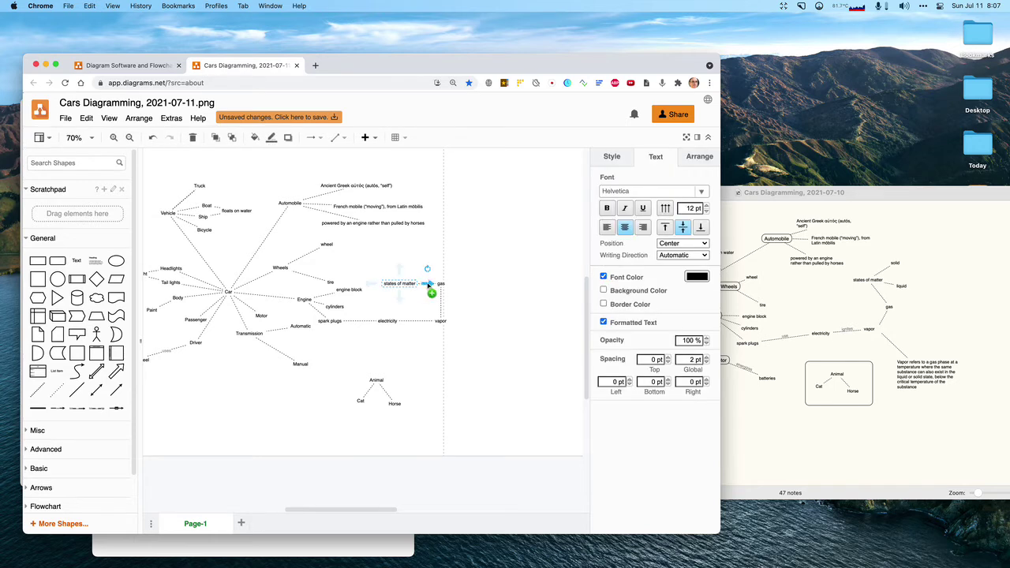
click(426, 282)
drag(436, 285, 442, 258)
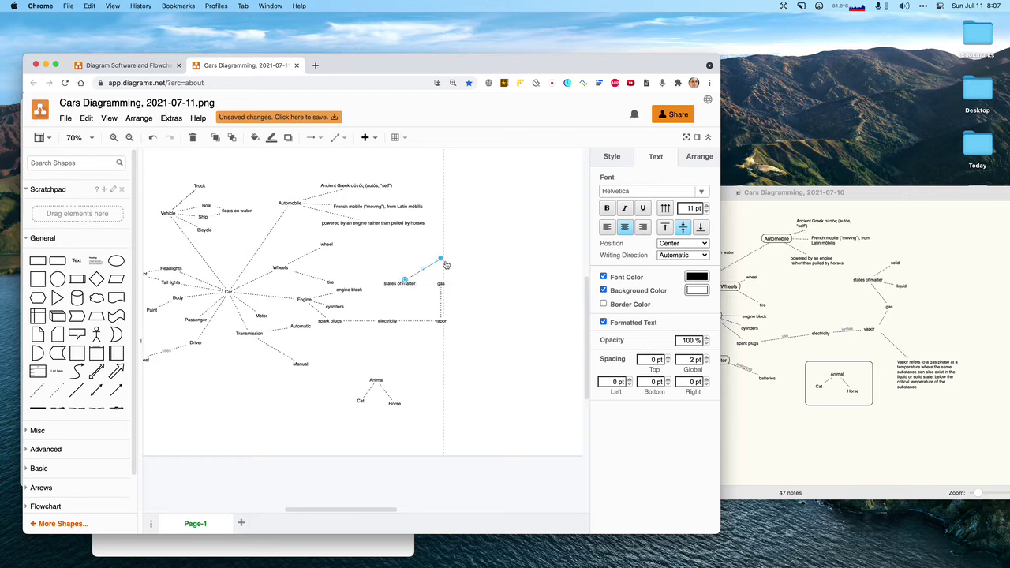
key(Delete)
Add a connected 'solid' label above states of matter, moved up and right
click(422, 283)
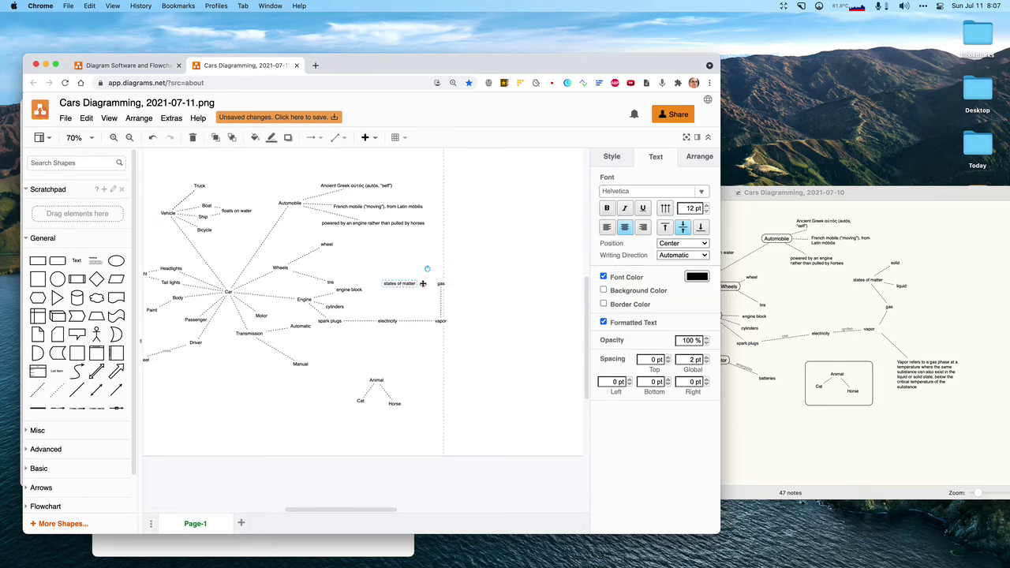
mouse_move(401, 280)
click(399, 273)
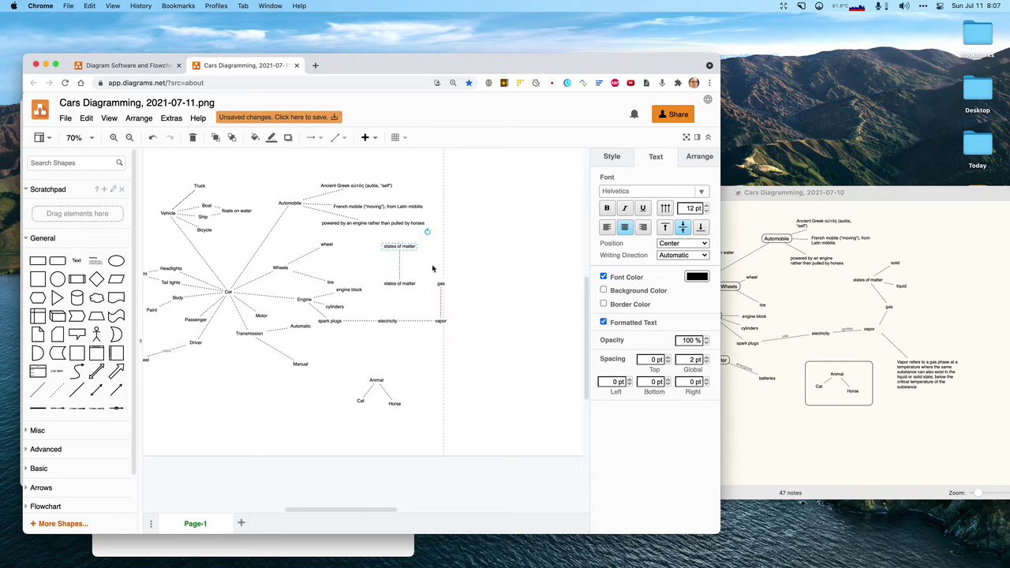
double_click(407, 247)
key(BackSpace)
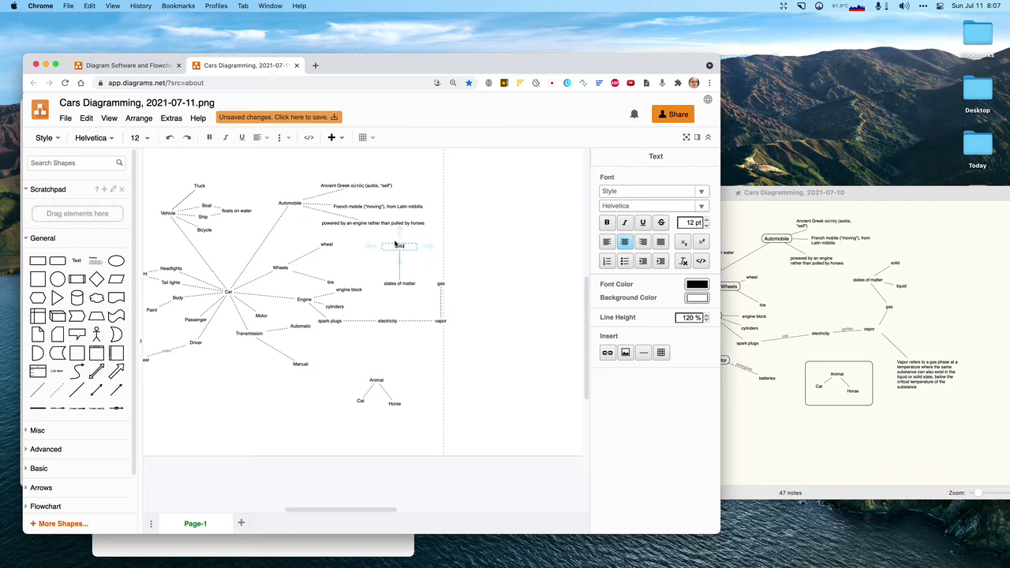
click(419, 247)
drag(402, 246, 440, 247)
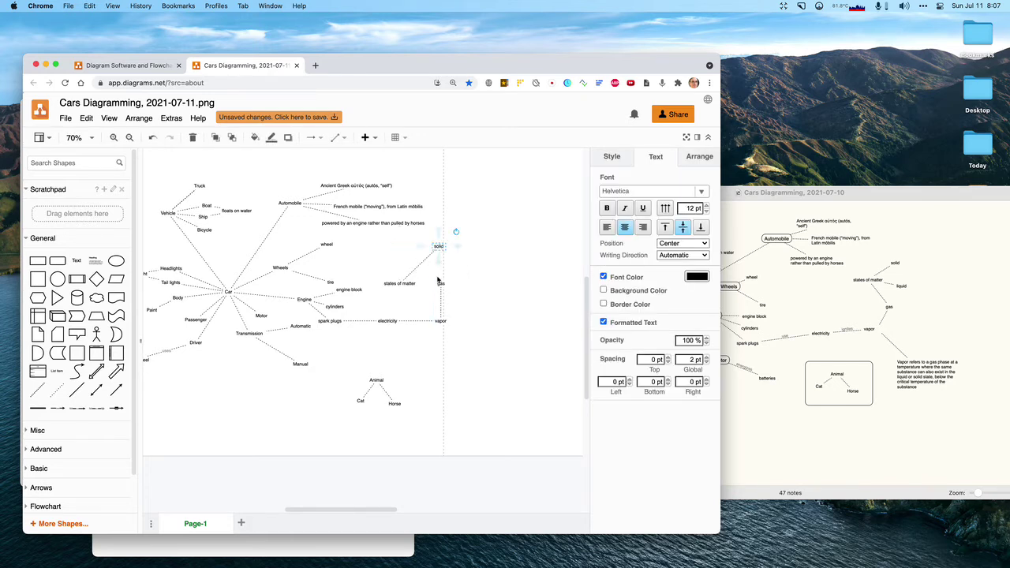
Reconnect states of matter to gas and add a connected 'liquid' text label
click(401, 285)
drag(427, 284, 438, 283)
double_click(440, 266)
click(441, 264)
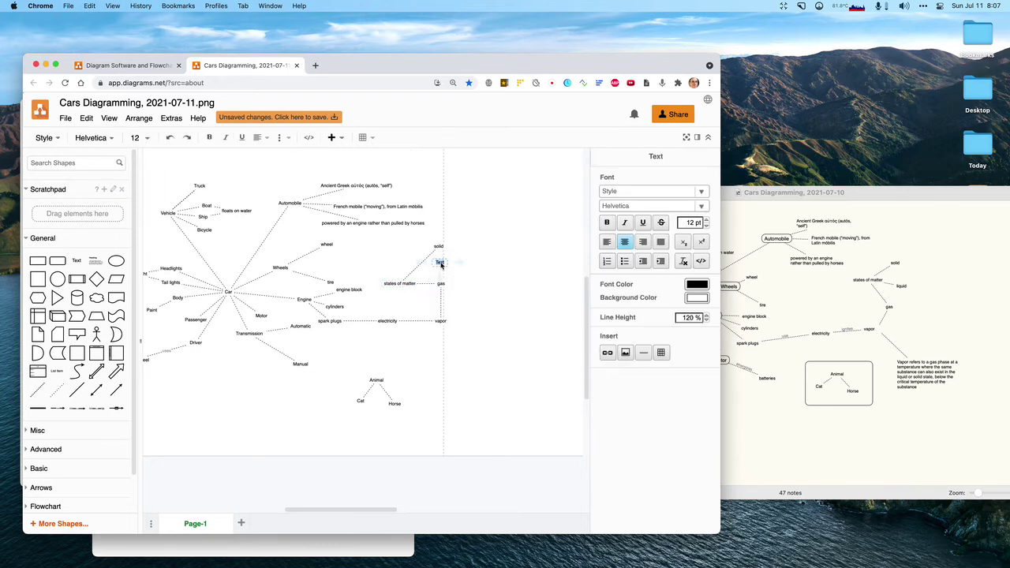
text(liquid)
click(485, 273)
click(408, 282)
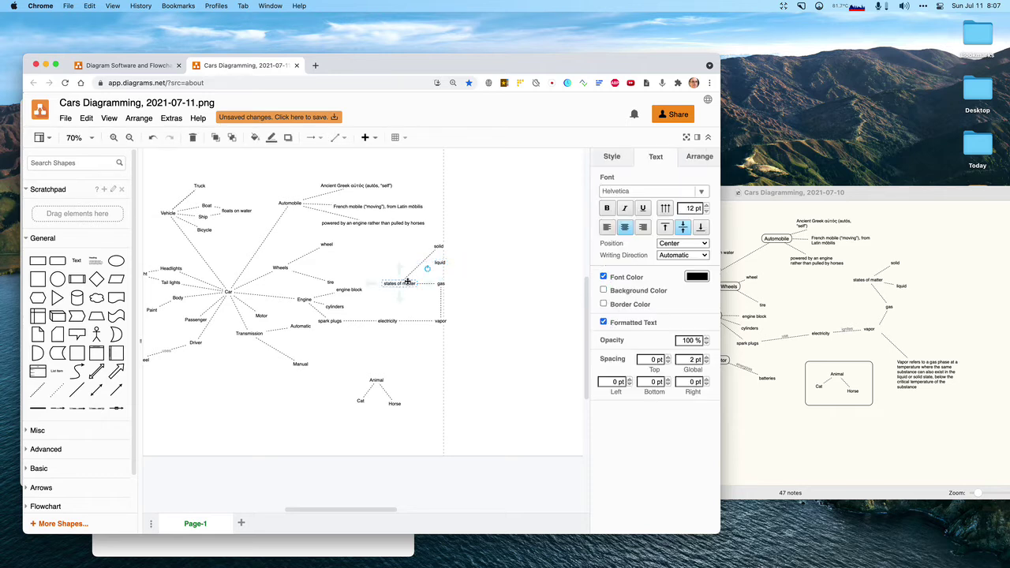
drag(401, 270, 444, 264)
click(468, 290)
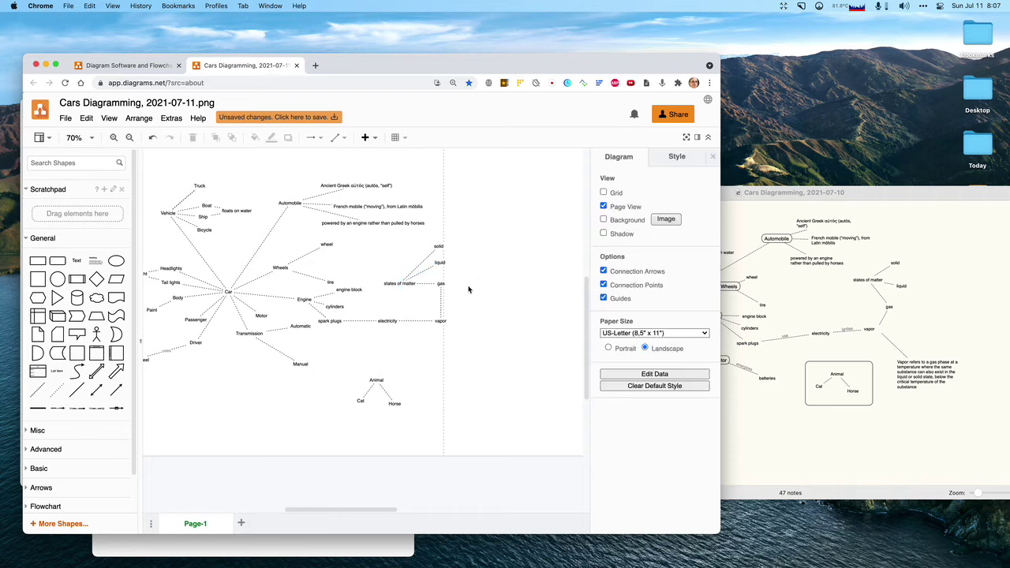
Rearrange the gas and vapor labels to match the Scapple layout
drag(440, 283, 438, 320)
drag(438, 319, 377, 319)
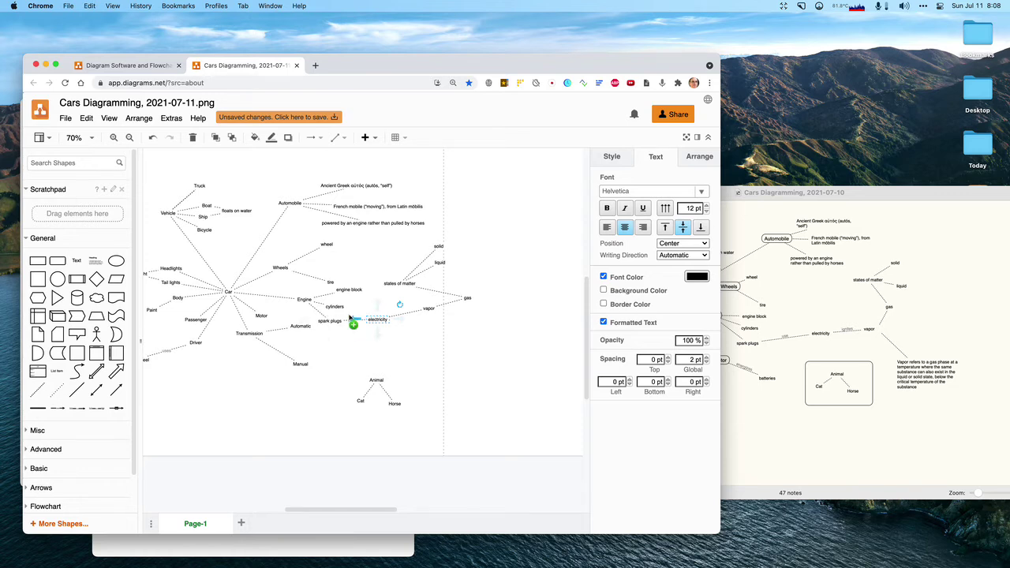
click(355, 323)
Label the electricity–vapor link 'ignites' and spread out the solid, liquid and gas labels
click(353, 320)
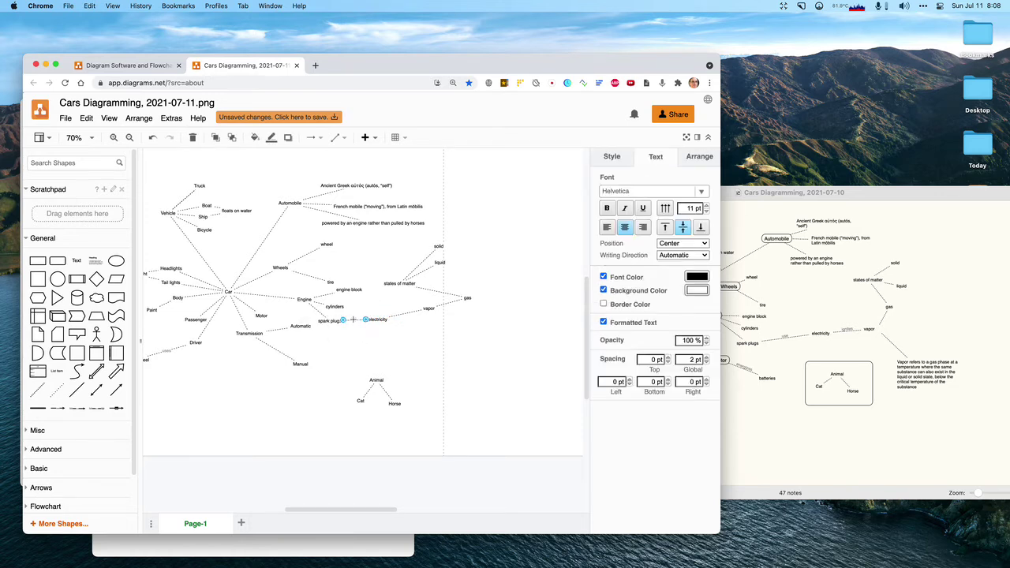
double_click(353, 320)
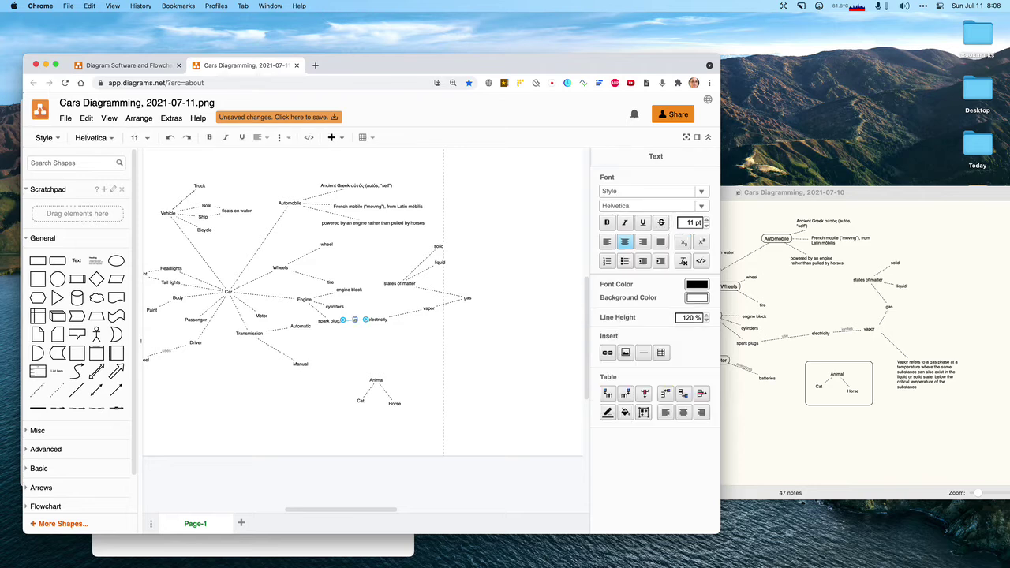
click(407, 313)
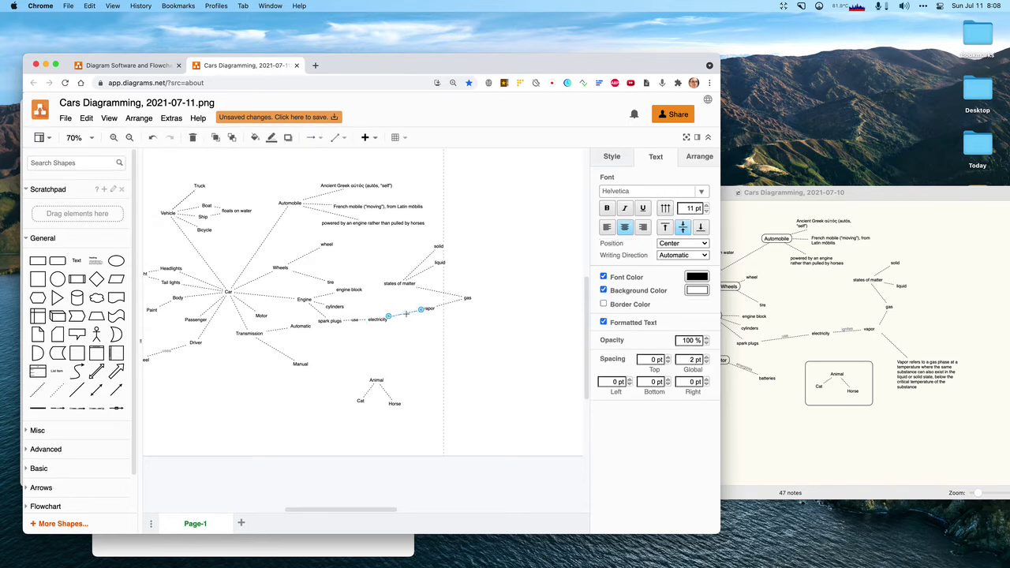
double_click(407, 313)
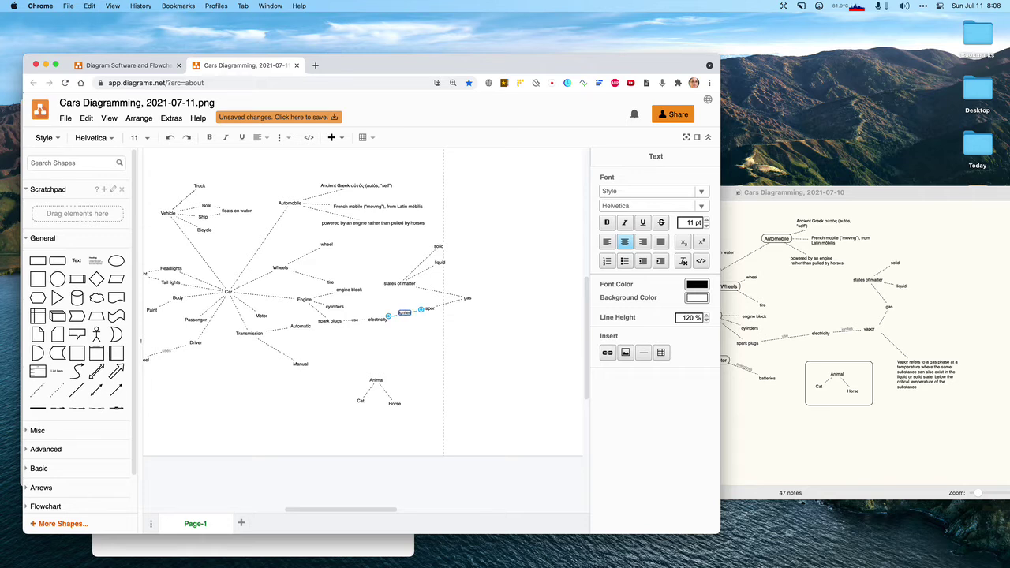
click(476, 347)
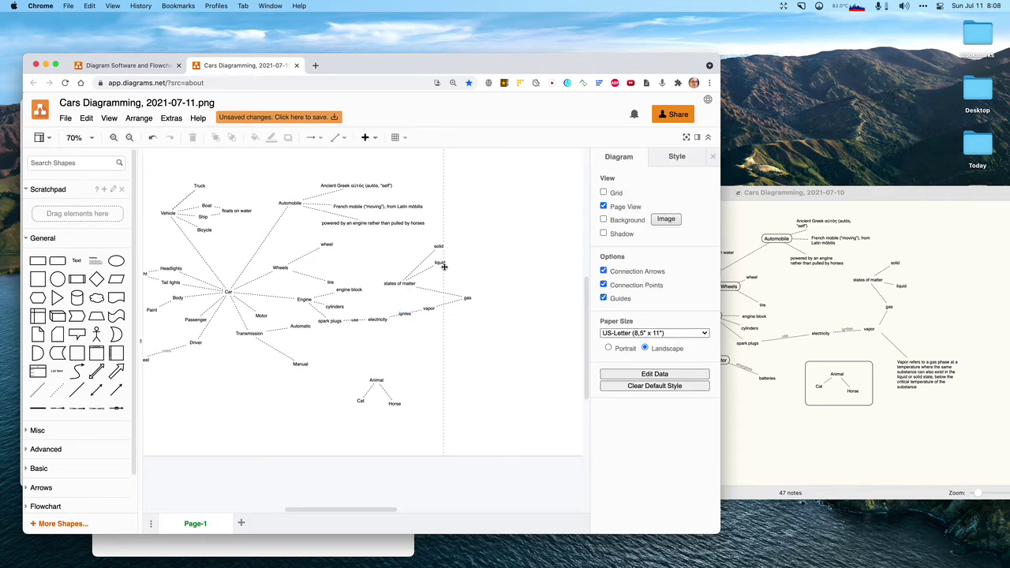
drag(441, 262, 454, 241)
drag(466, 297, 445, 293)
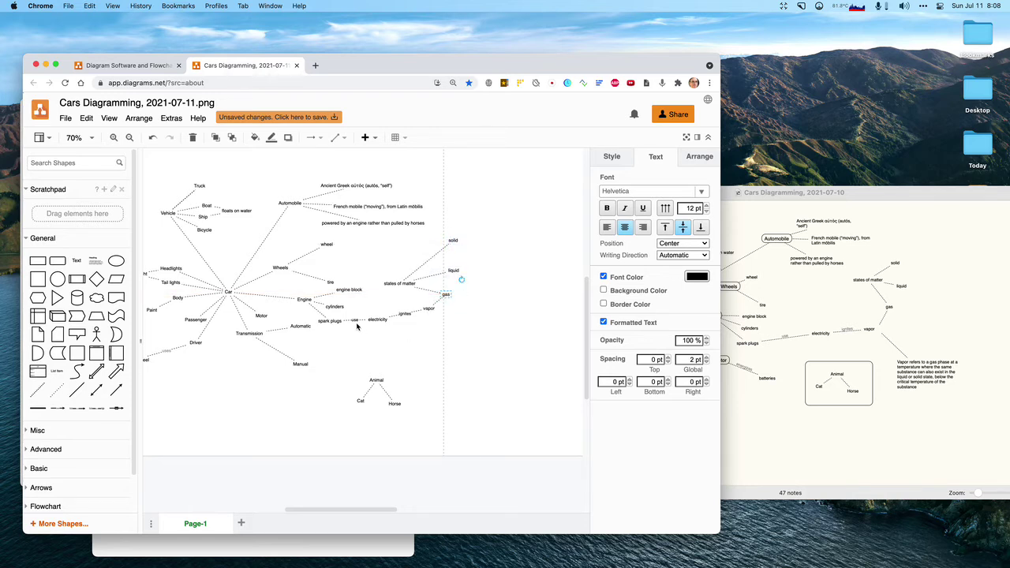
Set the use and ignites link labels to grey font colour 999999
click(355, 321)
shift+click(404, 314)
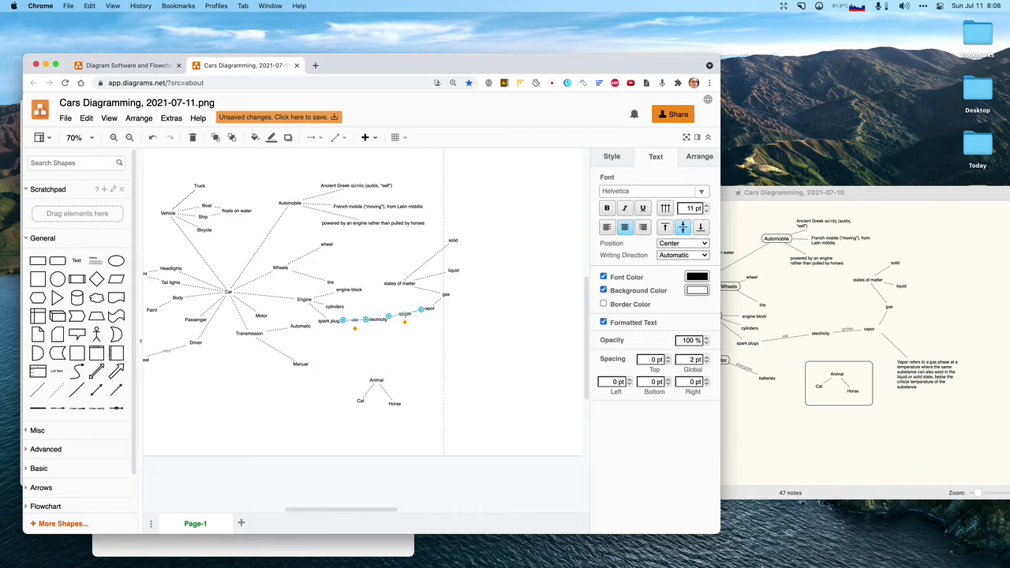
click(698, 277)
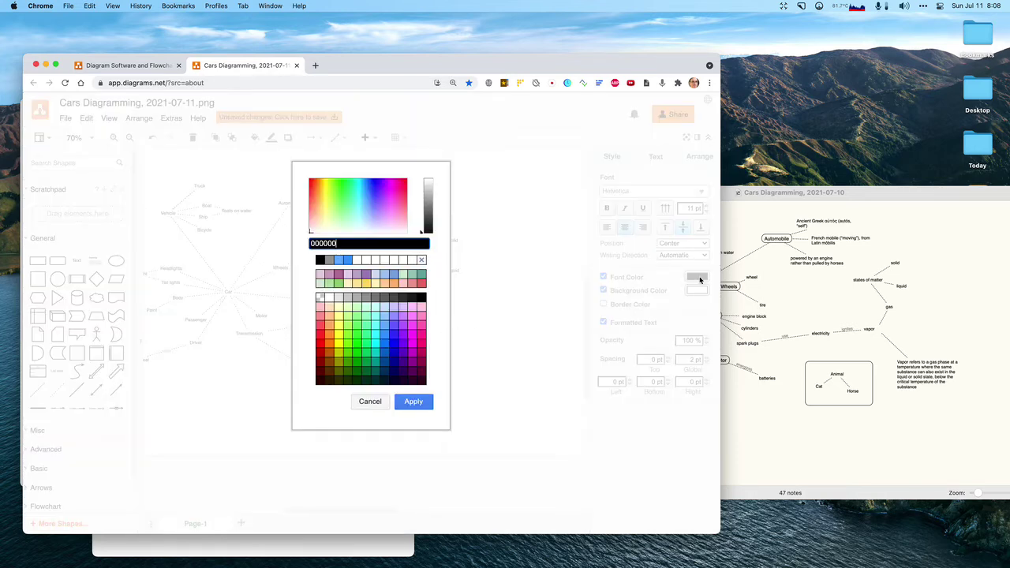
click(328, 262)
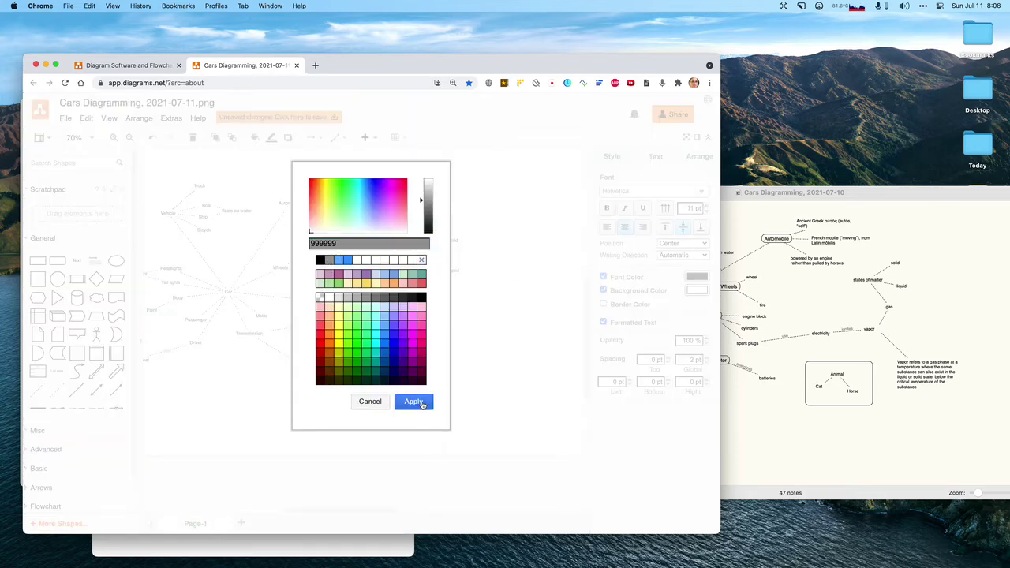
key(Return)
click(442, 353)
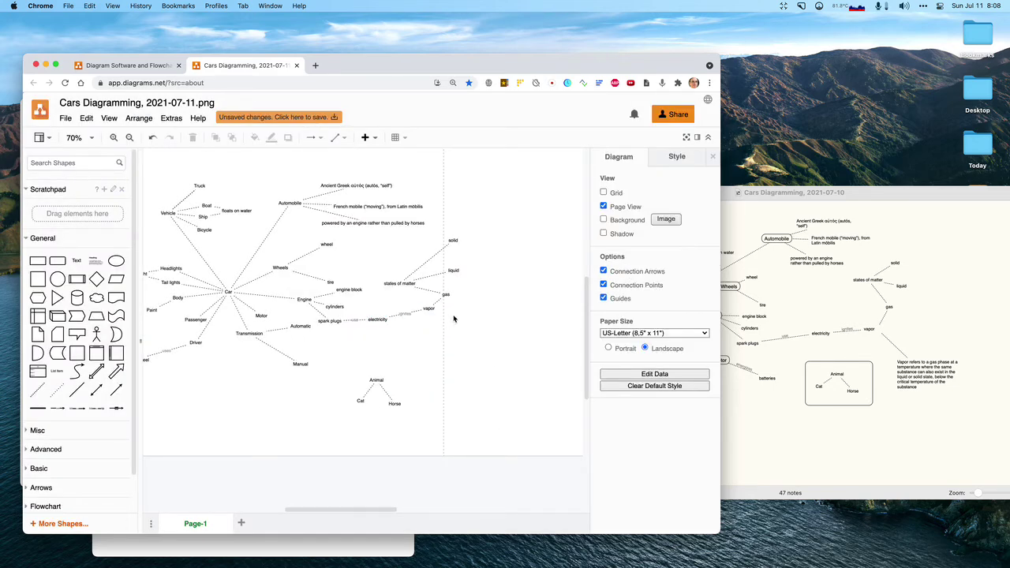
Add a rounded rectangle and send it to the back behind Animal, Cat and Horse
click(429, 308)
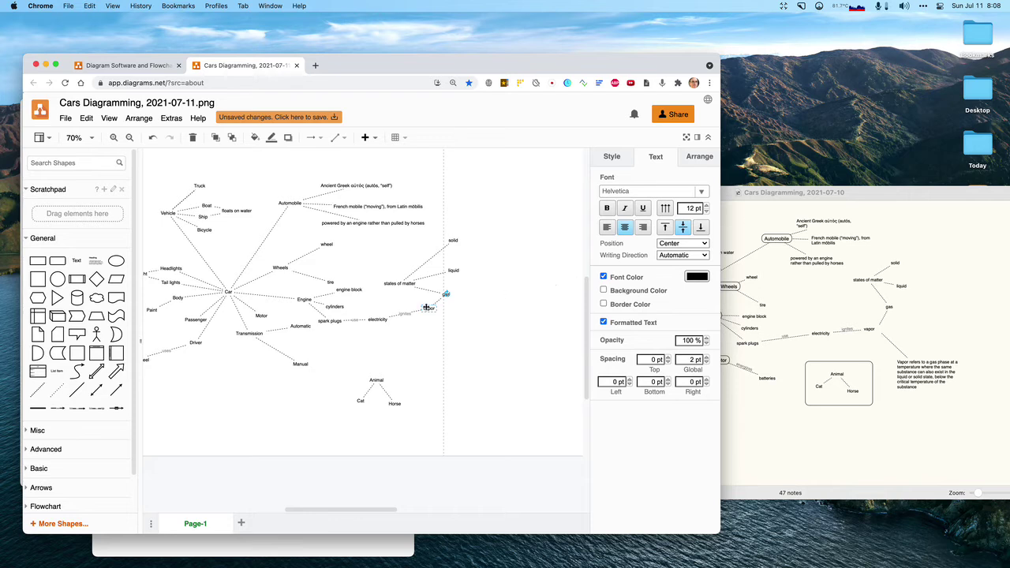
scroll(376, 354, left, 5)
scroll(375, 354, up, 2)
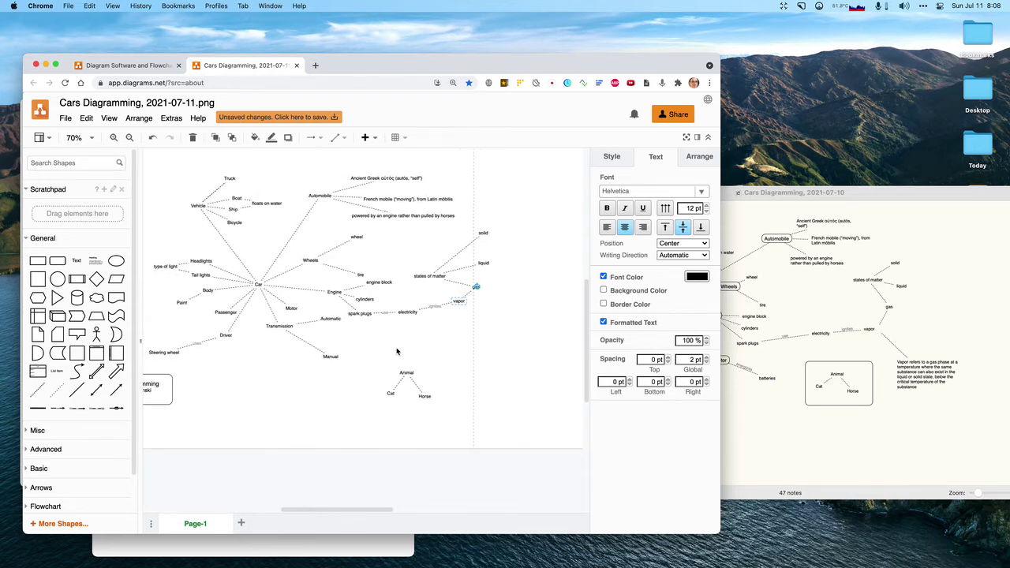
scroll(396, 349, right, 2)
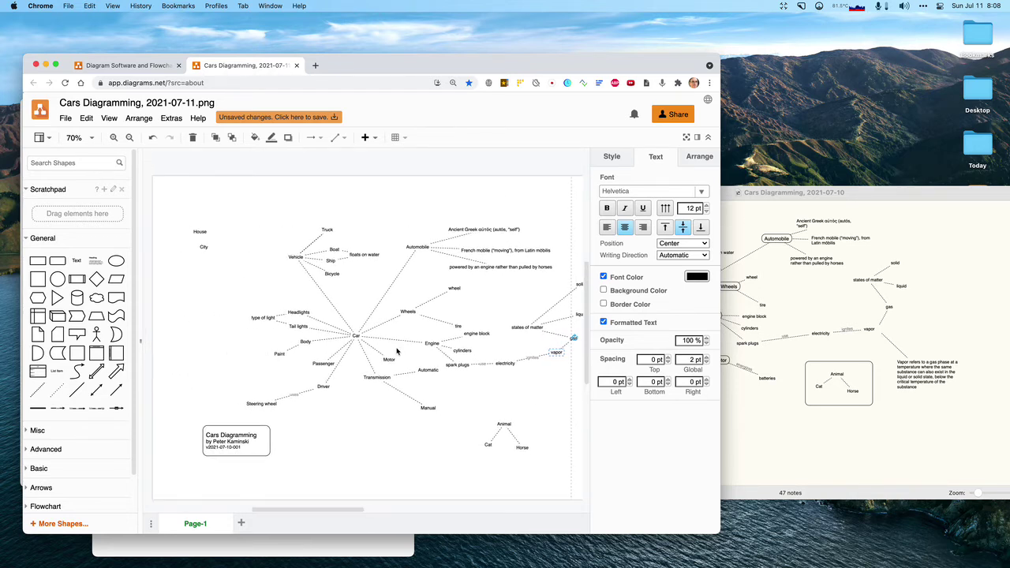
drag(57, 262, 490, 466)
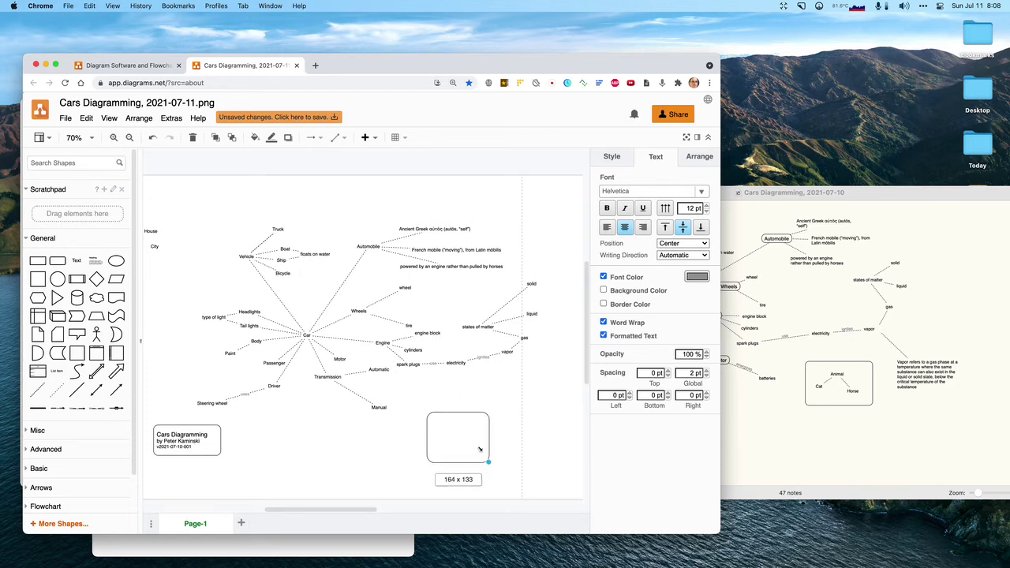
right_click(465, 428)
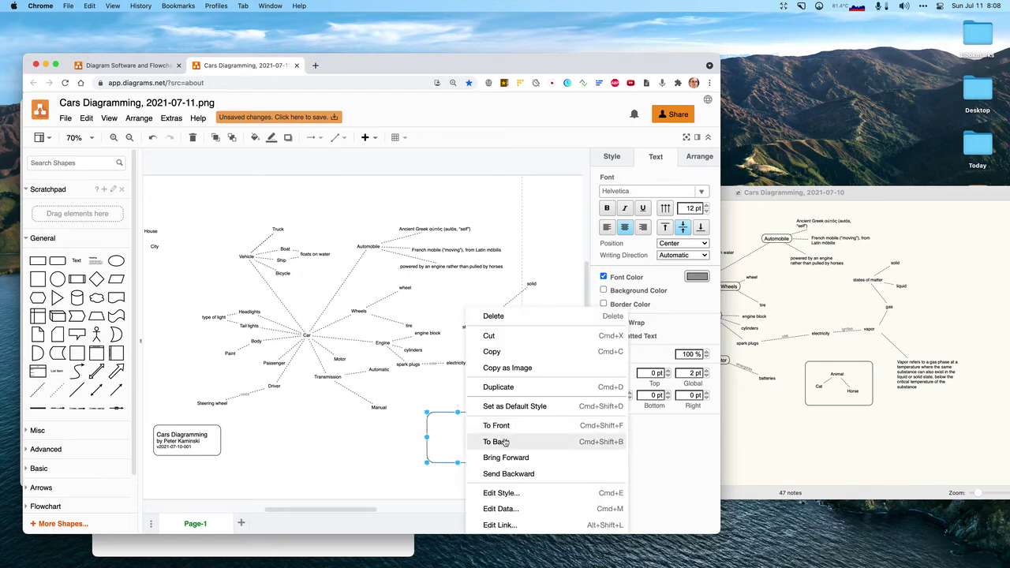
click(496, 442)
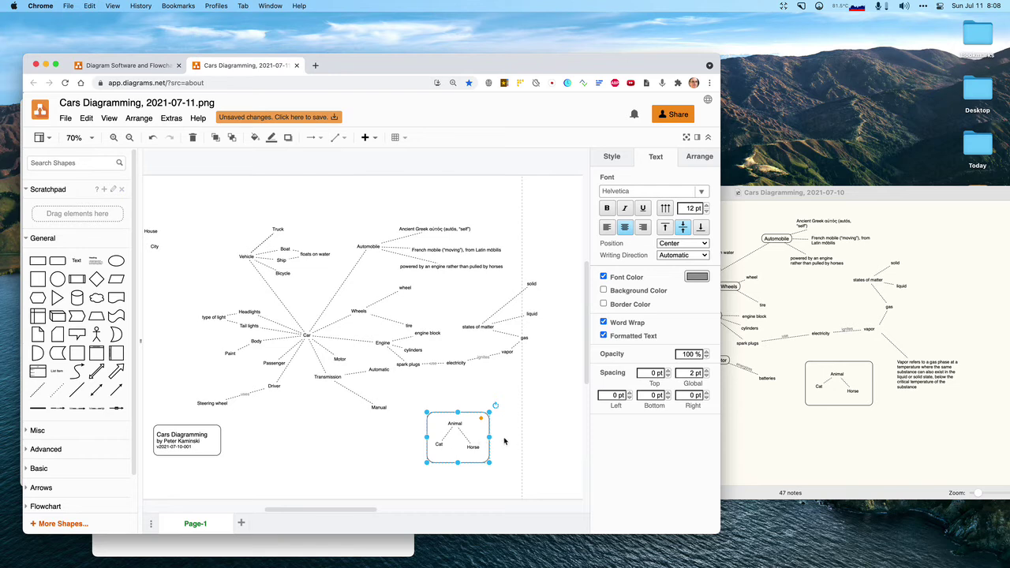
Position the rounded rectangle around Animal, Cat and Horse, nudging it slightly right
drag(476, 449, 445, 455)
drag(409, 401, 507, 476)
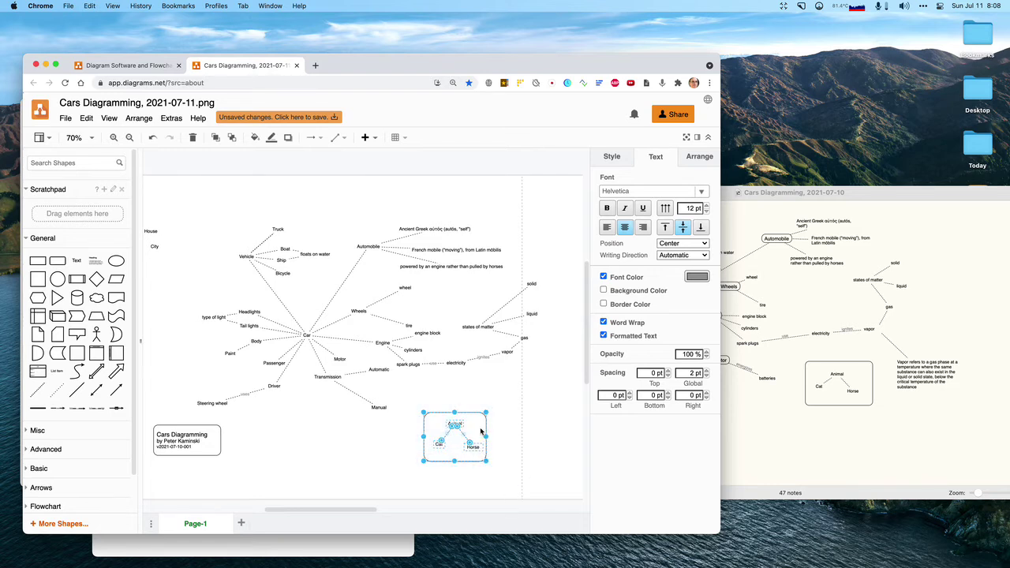
right_click(481, 431)
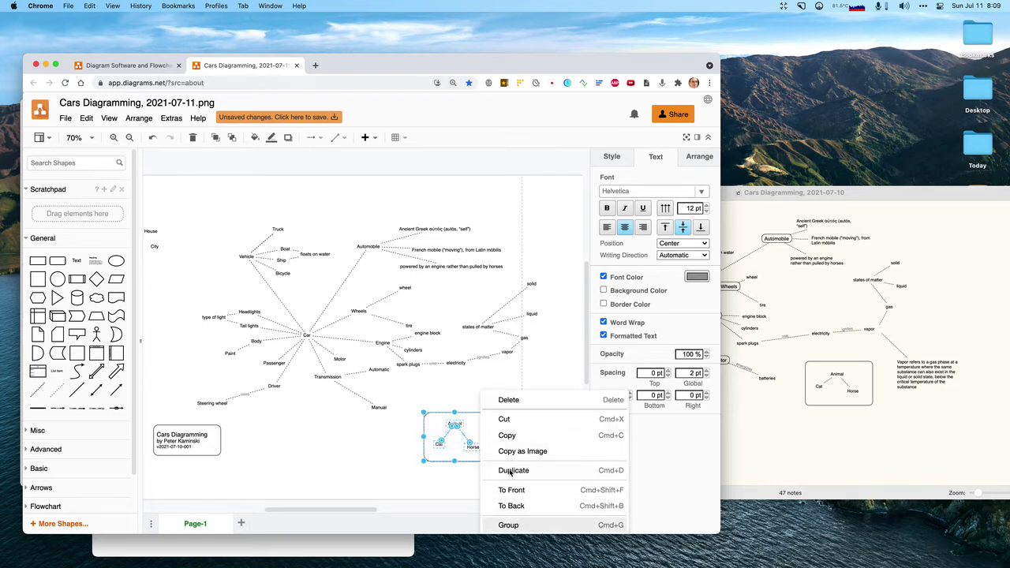
click(406, 476)
click(405, 478)
click(486, 414)
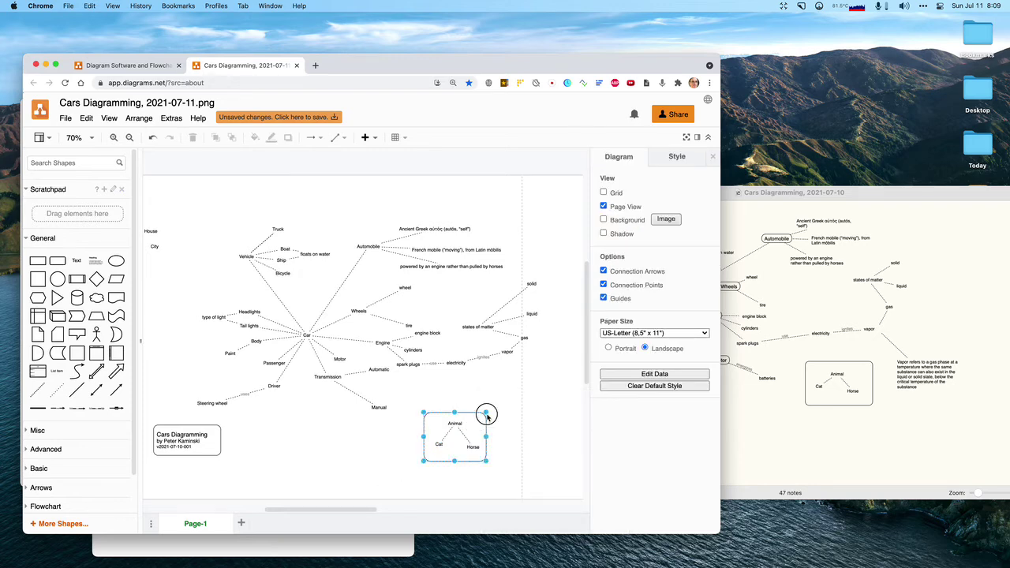
drag(486, 414, 498, 411)
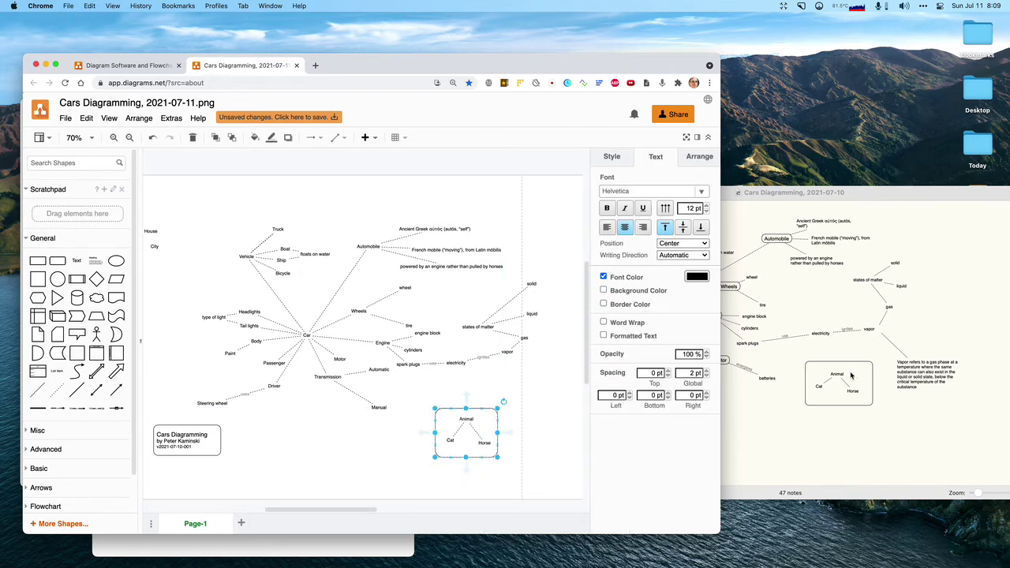
click(873, 216)
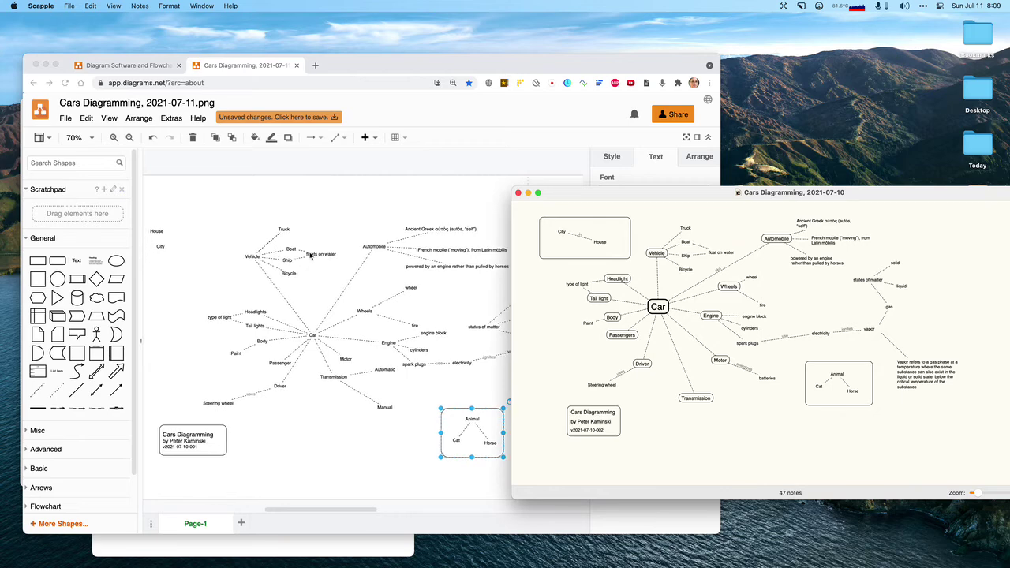
Move House next to City and edit the House–City link label
scroll(311, 256, left, 5)
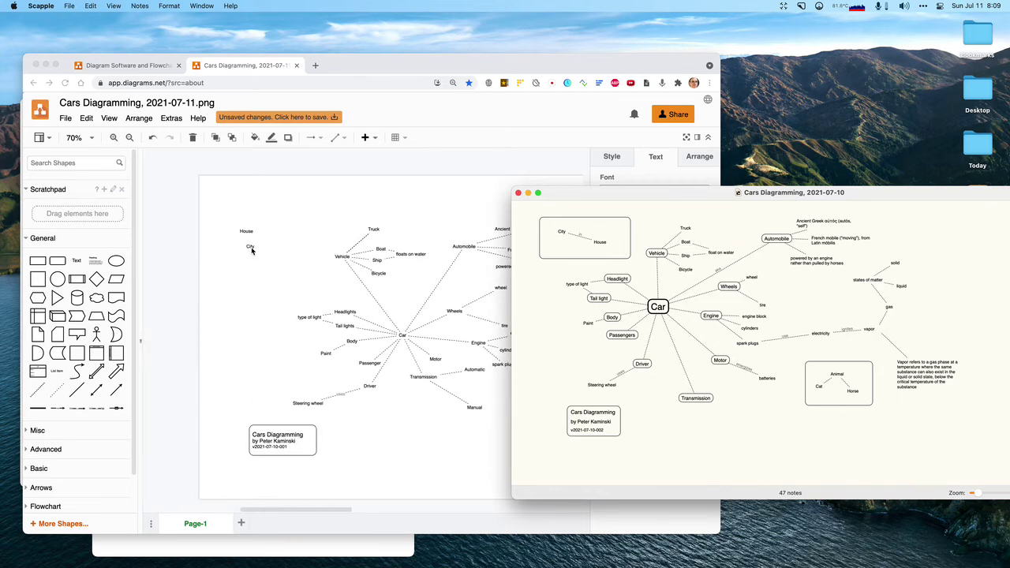
click(230, 226)
mouse_move(242, 231)
mouse_down()
mouse_move(263, 243)
mouse_move(232, 218)
mouse_move(242, 225)
mouse_move(242, 210)
mouse_move(279, 244)
mouse_move(235, 210)
mouse_move(242, 217)
mouse_up()
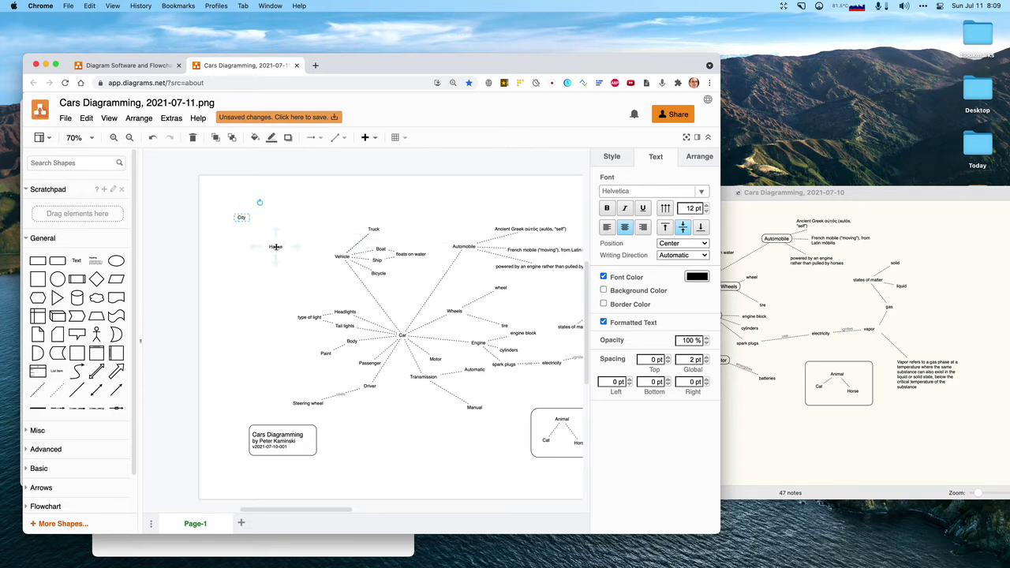
drag(275, 247, 243, 220)
click(252, 230)
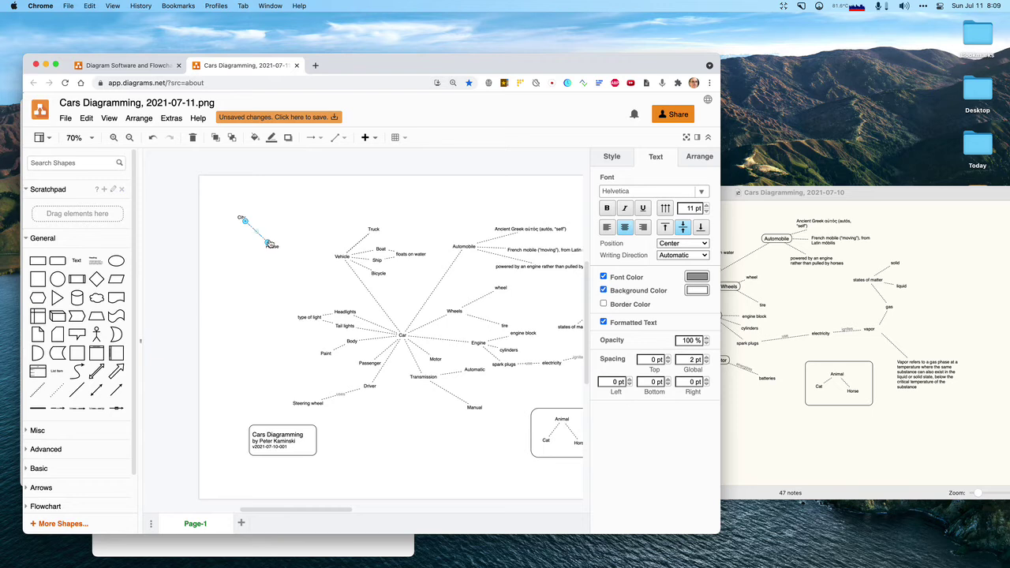
double_click(257, 230)
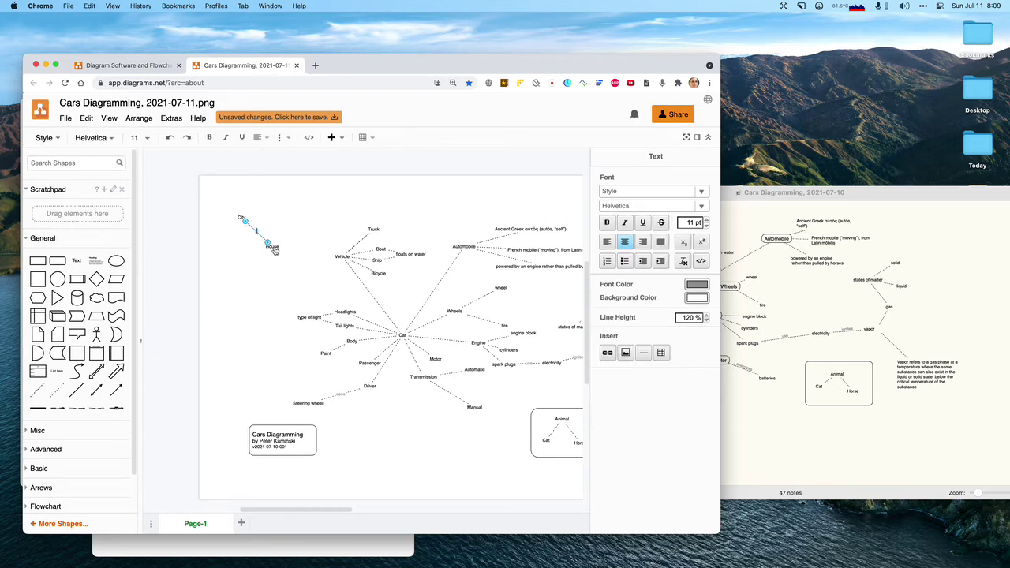
click(323, 234)
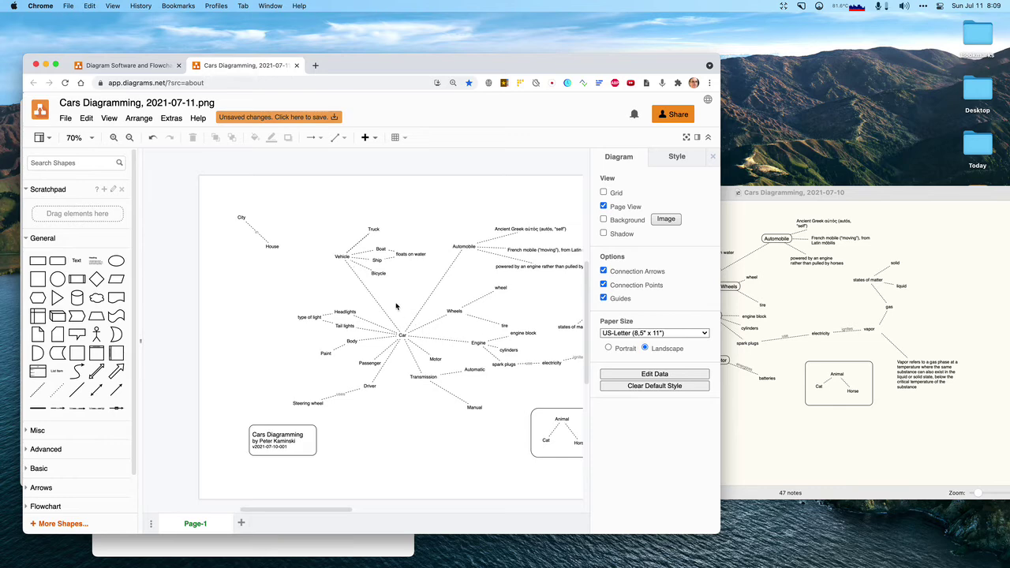
Enclose City and House in a rounded rectangle sent to the back
click(916, 285)
click(201, 260)
drag(116, 260, 226, 209)
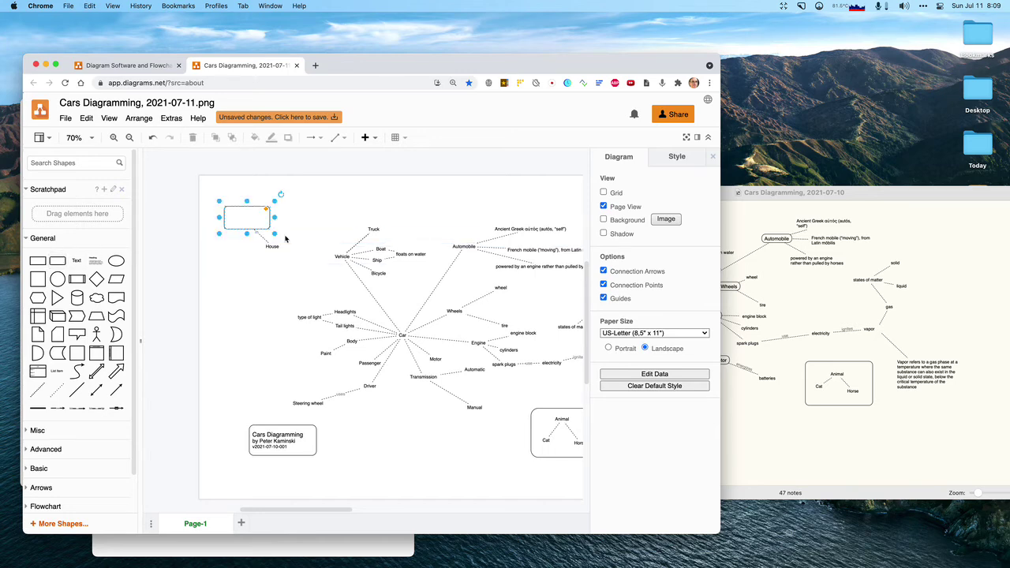
drag(272, 240, 293, 262)
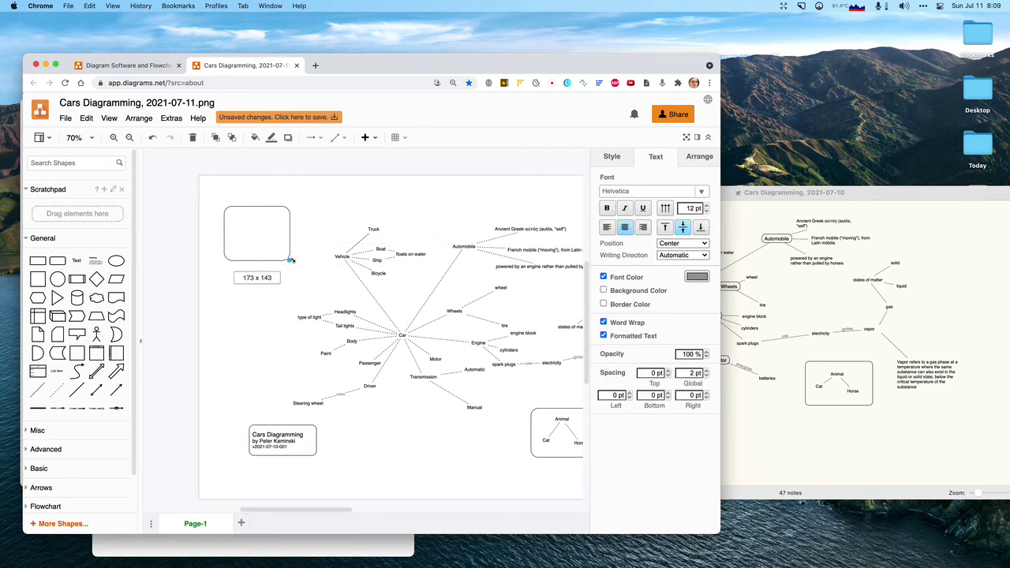
right_click(246, 219)
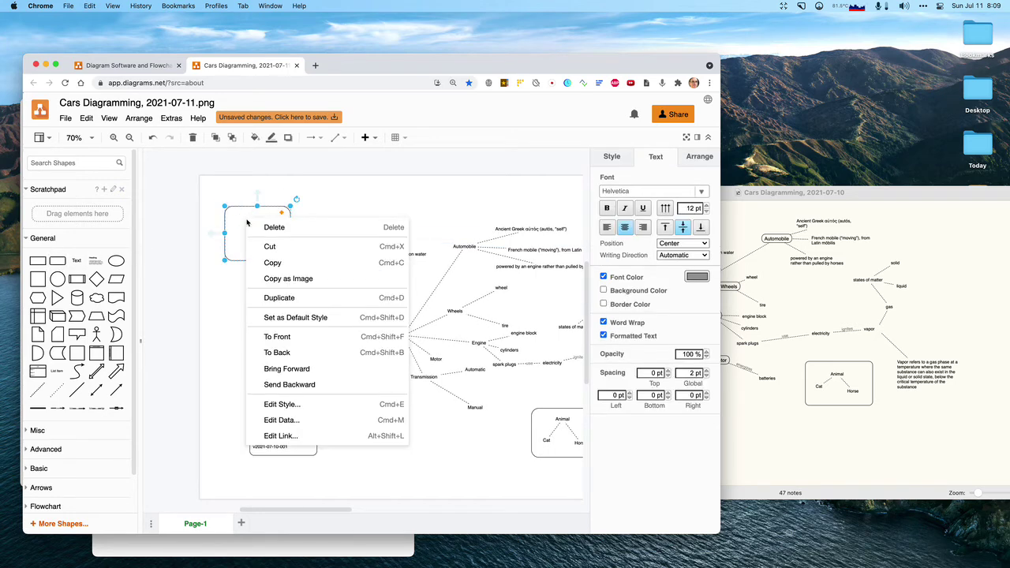
click(309, 352)
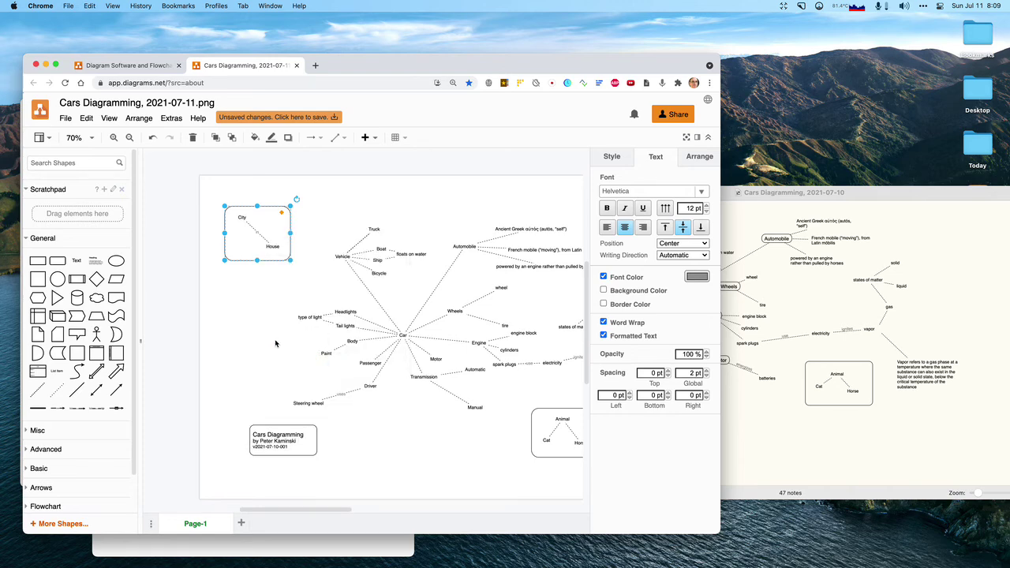
click(370, 427)
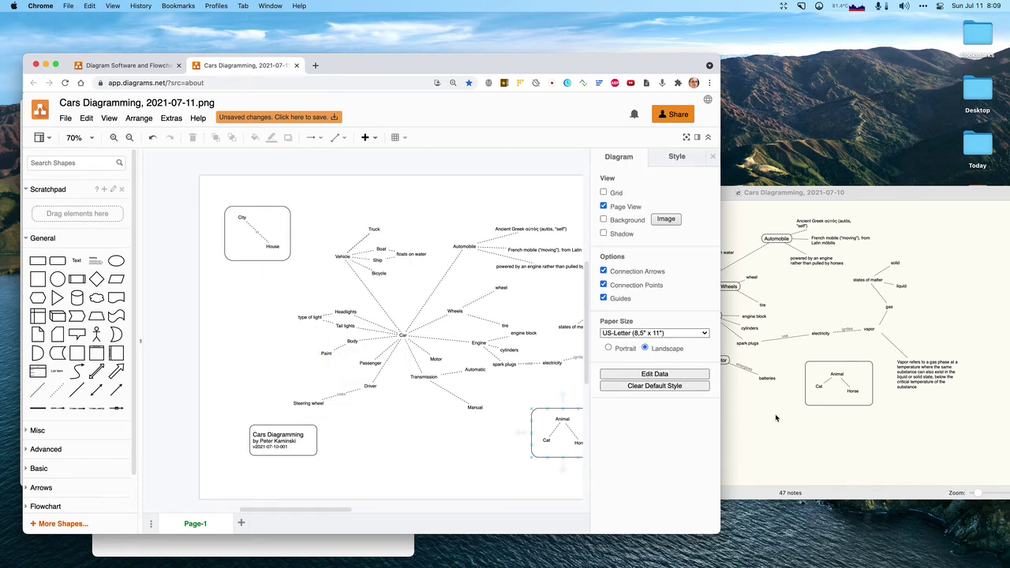
Bring the Scapple car map in front of the diagram for comparison
click(775, 414)
click(478, 467)
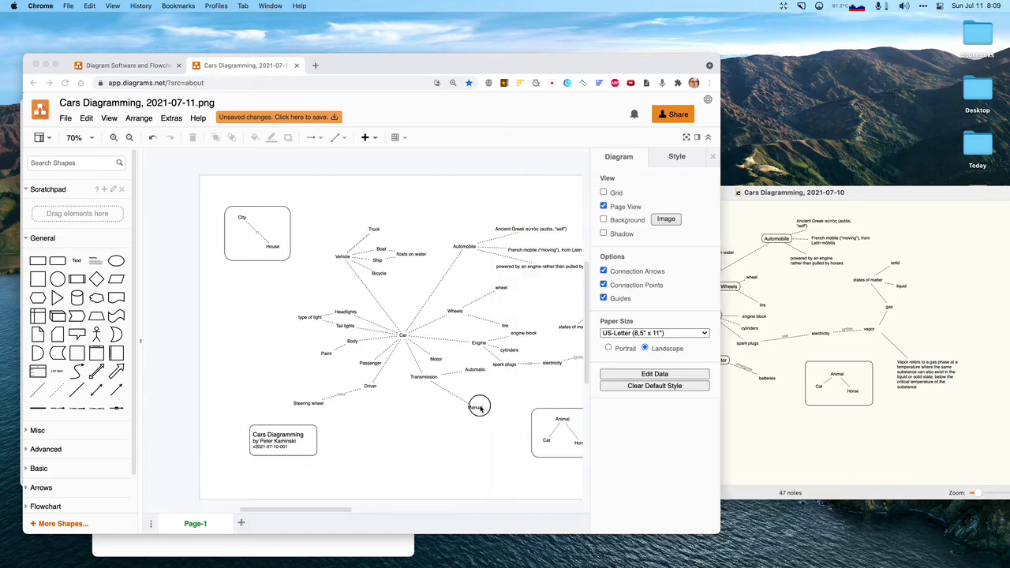
click(920, 379)
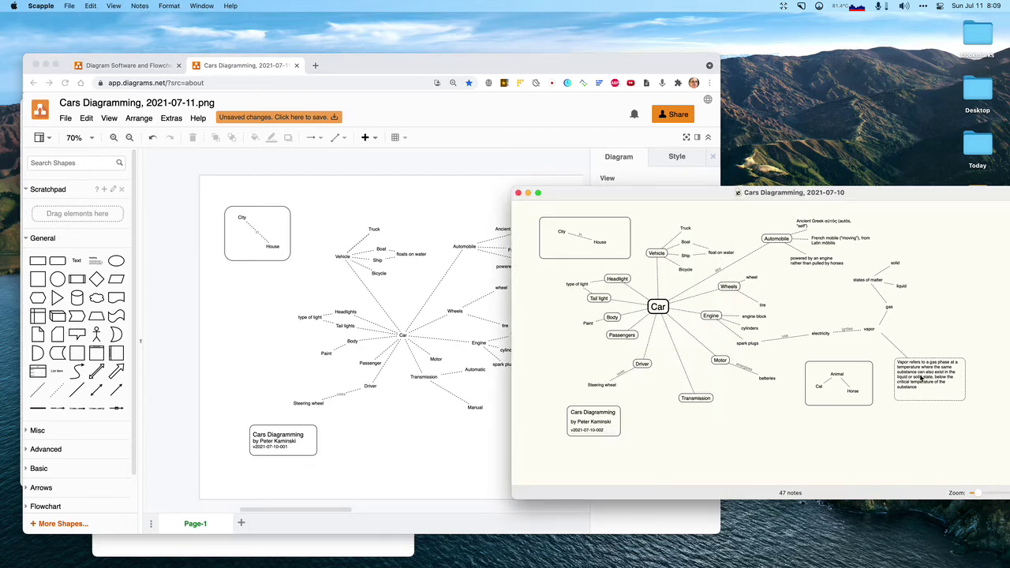
Copy the Vapor definition from the outline notes and paste it into a canvas text shape
click(264, 548)
triple_click(207, 266)
key(ctrl+c)
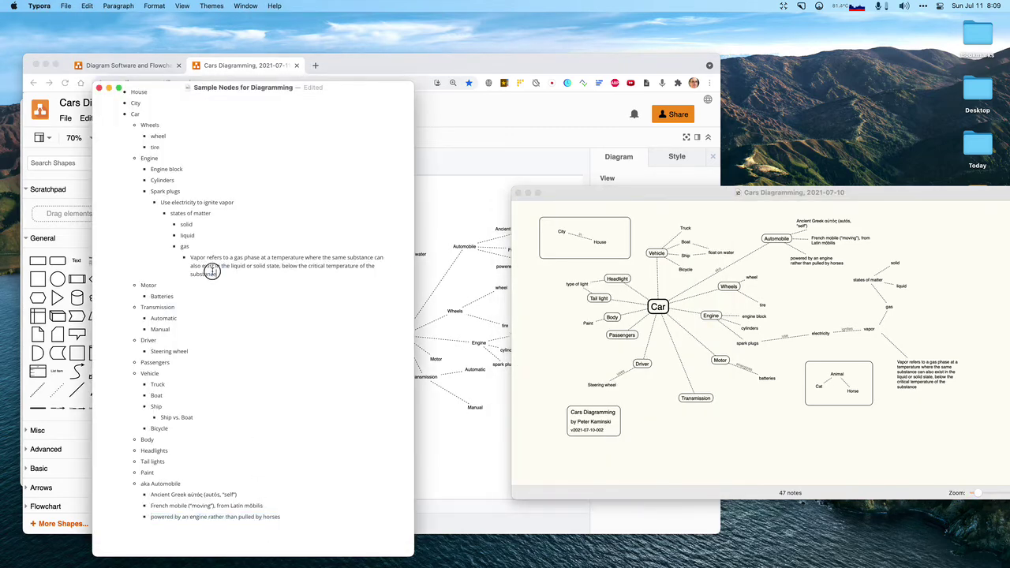
click(444, 196)
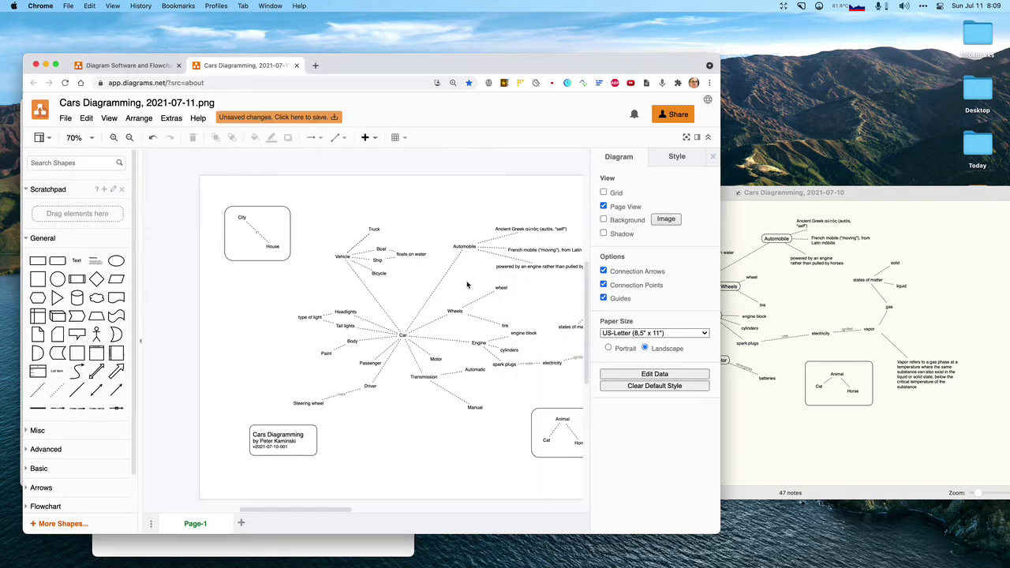
scroll(485, 303, right, 5)
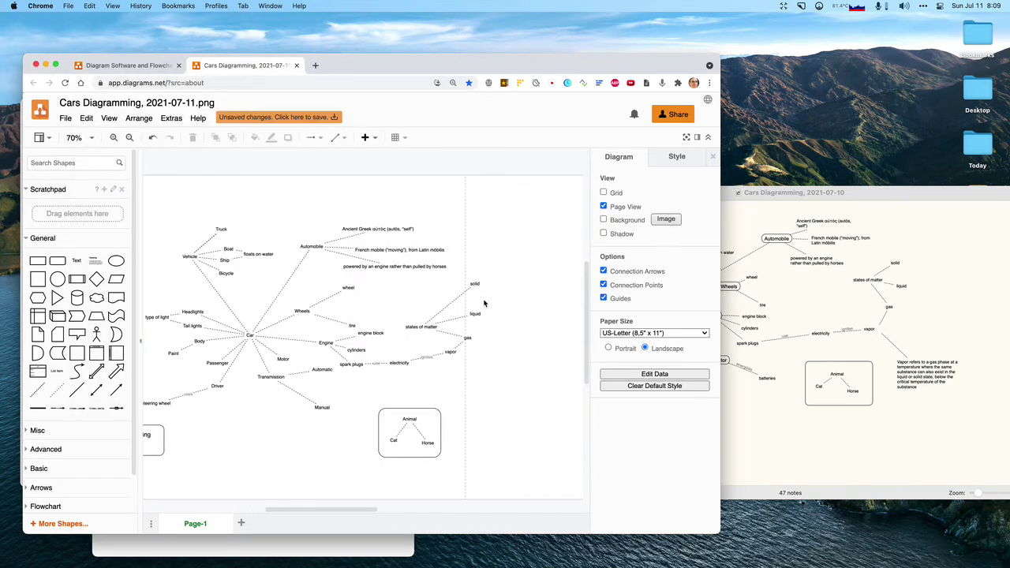
scroll(486, 313, right, 1)
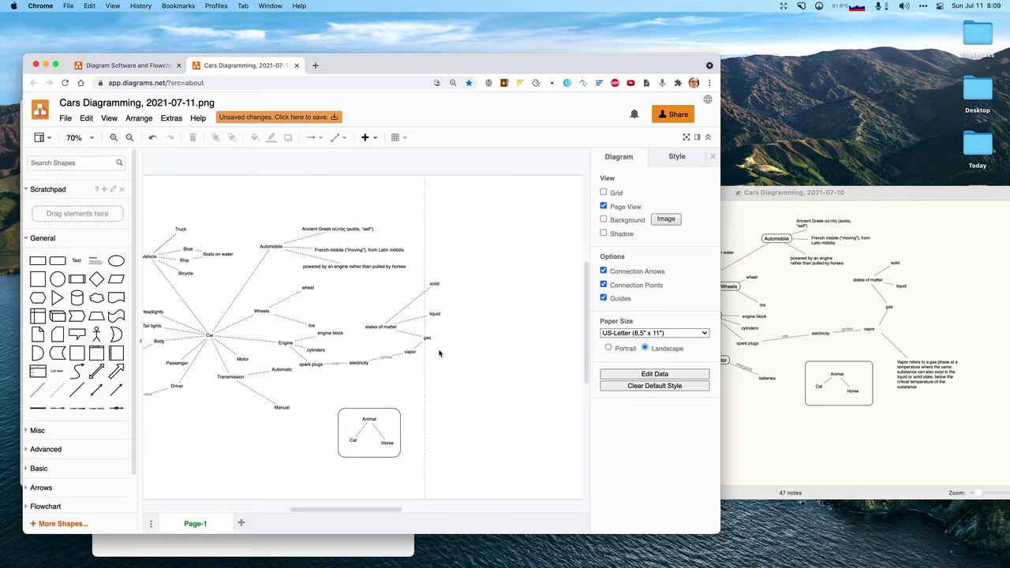
double_click(443, 382)
click(439, 379)
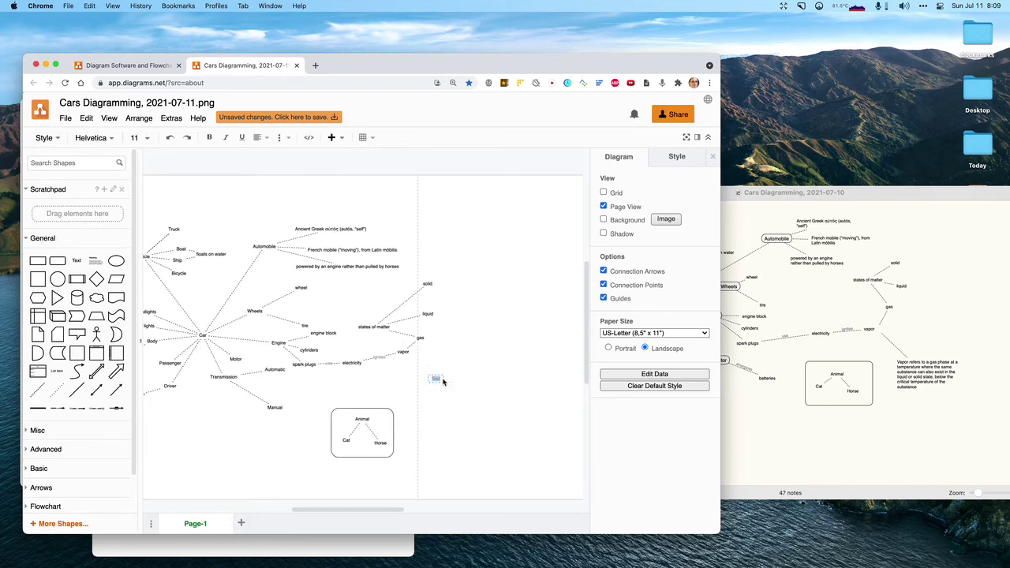
key(ctrl+v)
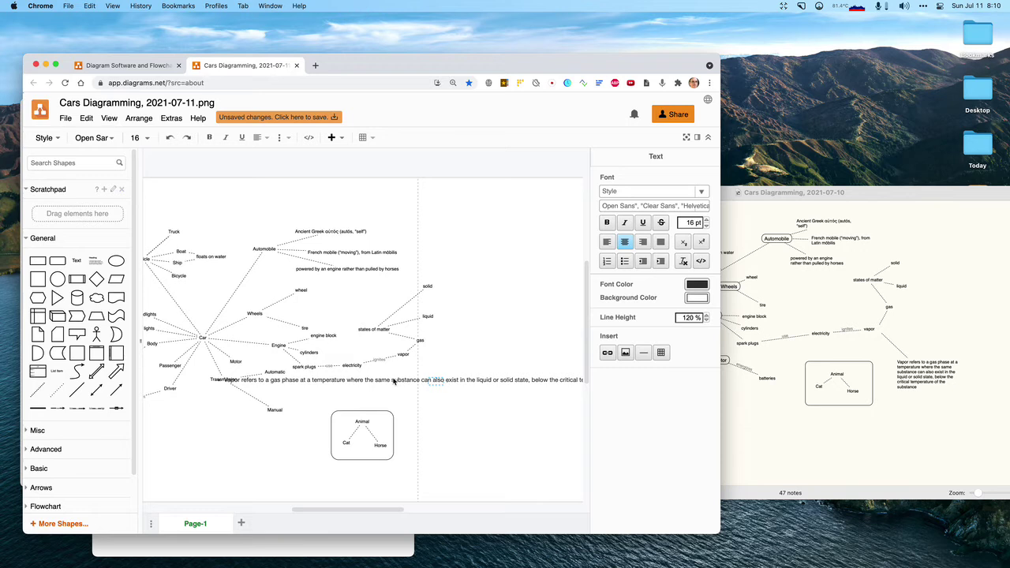
Undo and repaste the wide Vapor text shape, then move it slightly lower
key(ctrl+z)
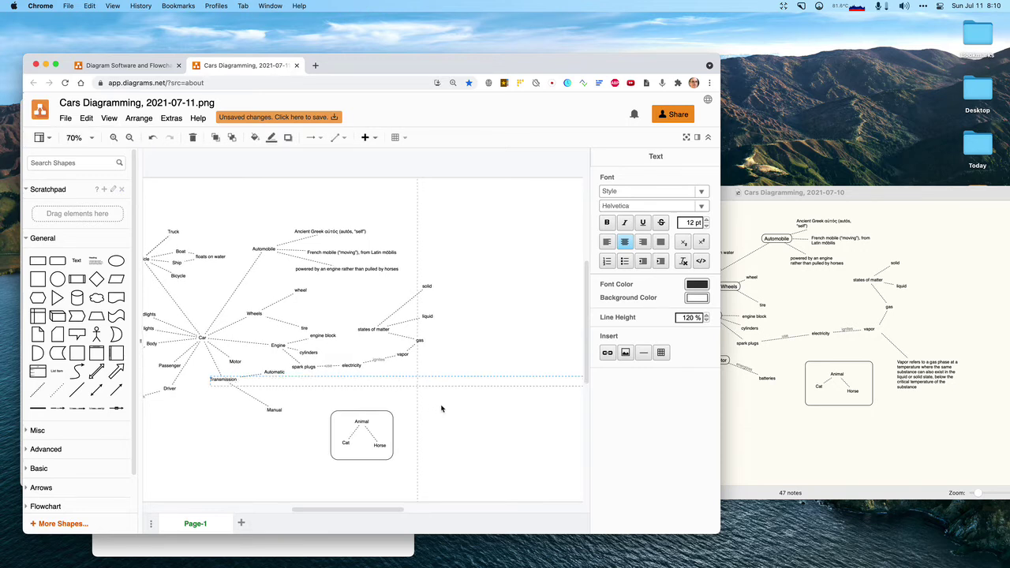
key(ctrl+v)
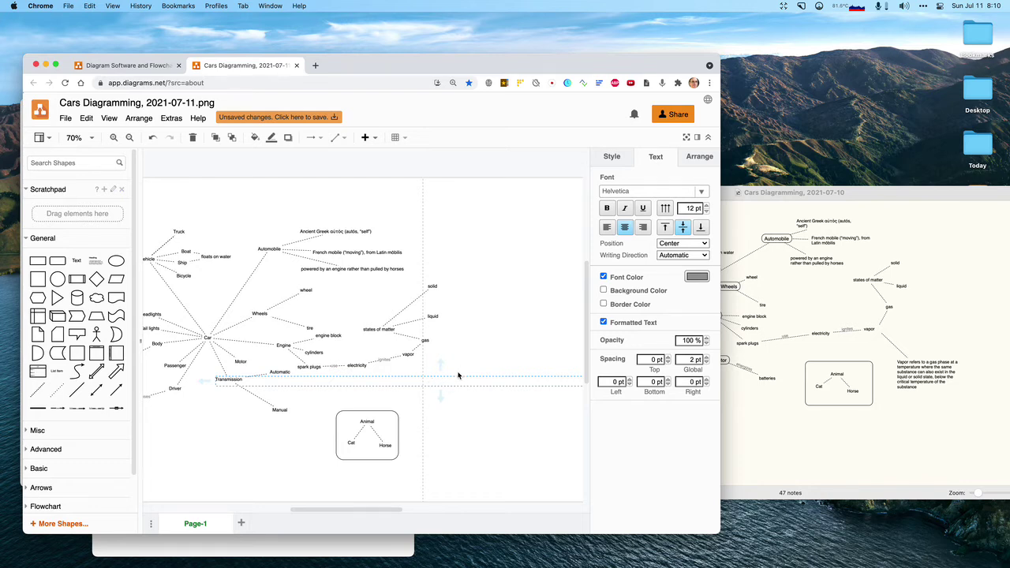
scroll(475, 417, right, 5)
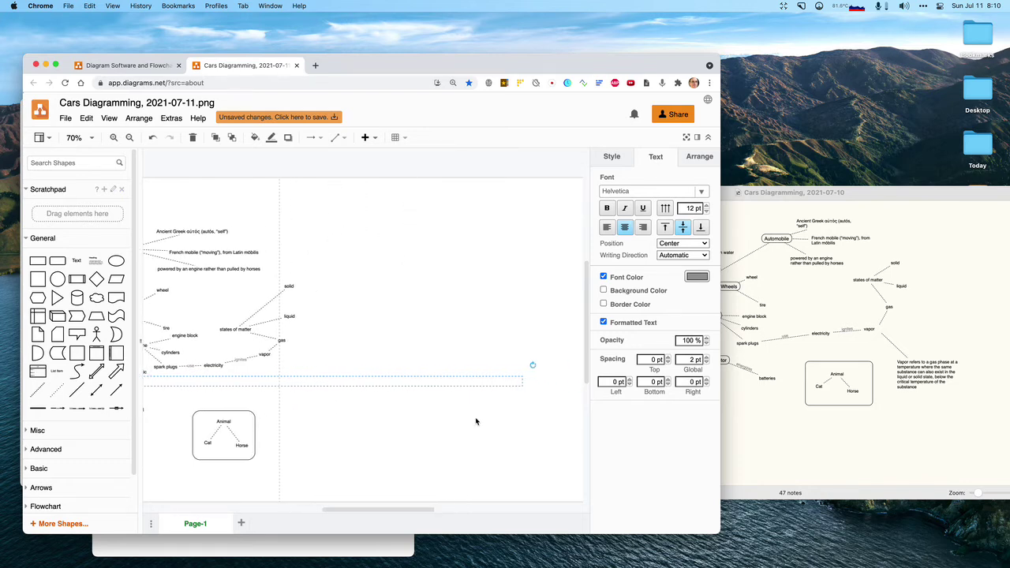
scroll(475, 422, left, 3)
double_click(389, 382)
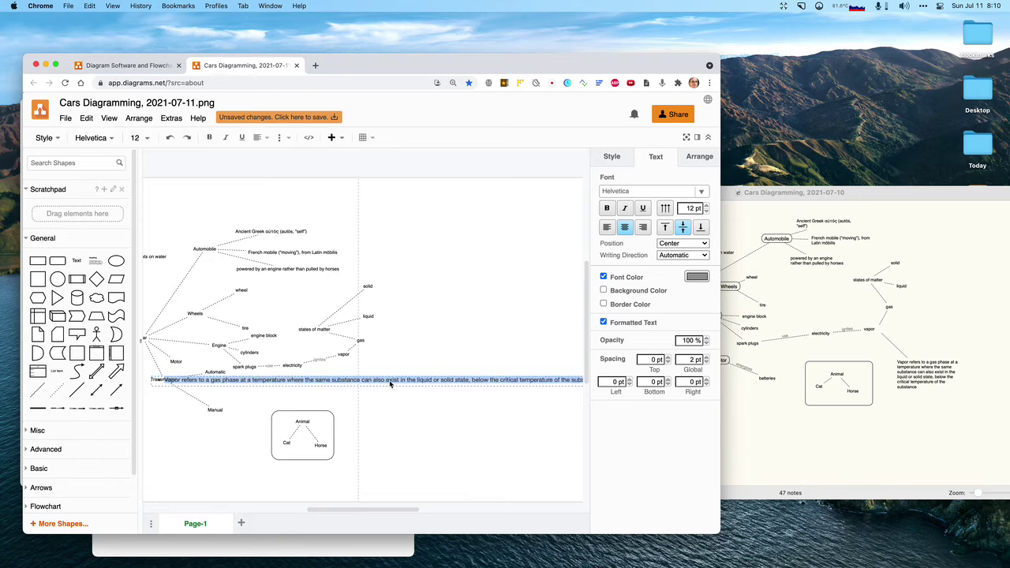
click(389, 401)
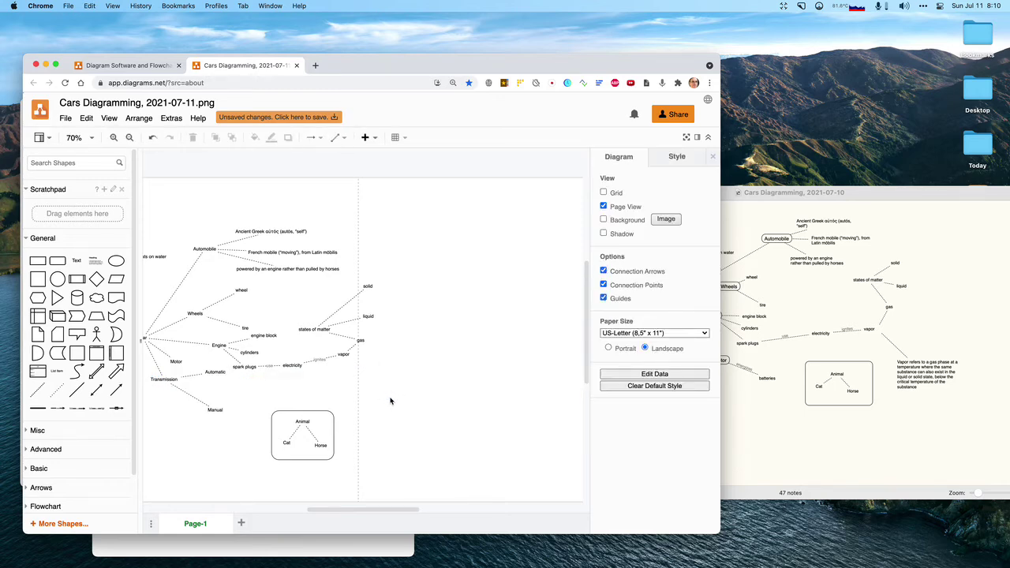
click(378, 377)
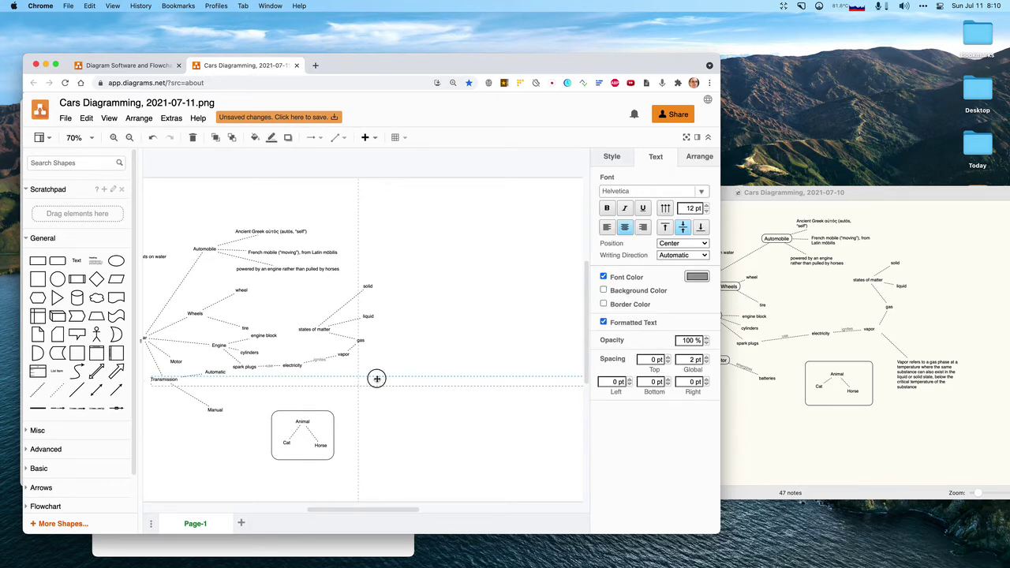
drag(378, 379, 399, 397)
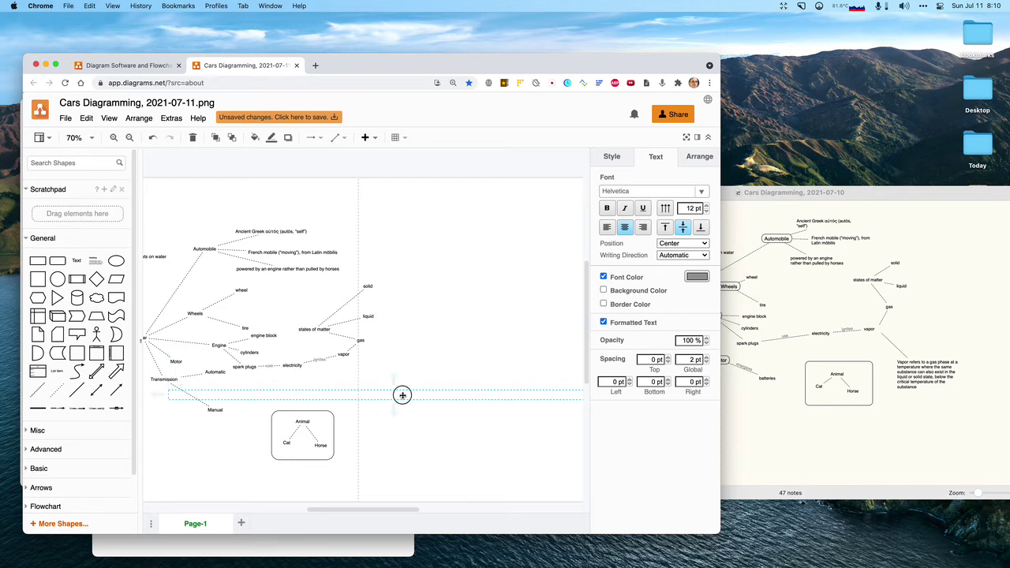
double_click(401, 394)
key(cmd+c)
click(402, 399)
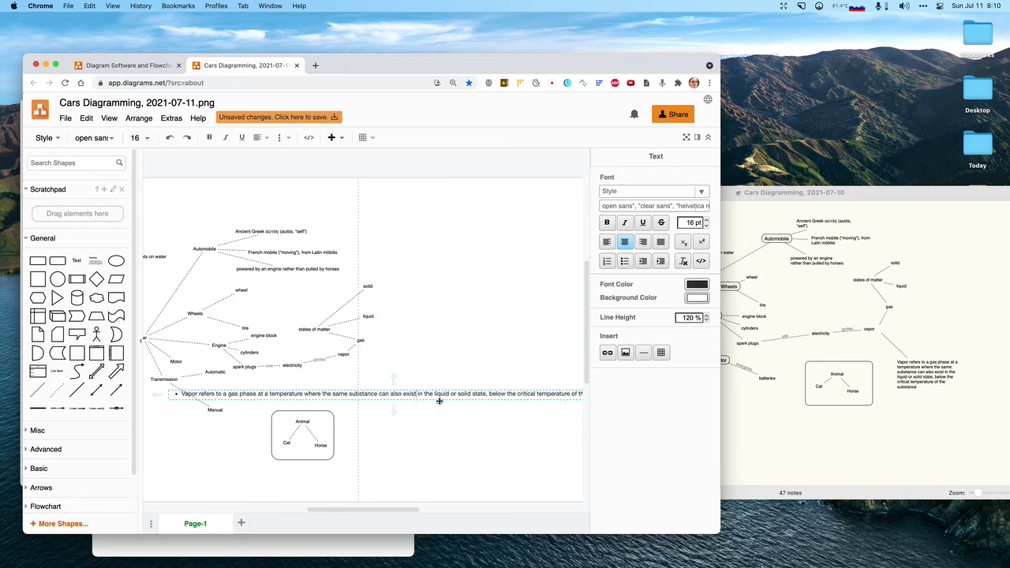
Move the Vapor text box left, then delete it
scroll(444, 404, right, 2)
scroll(445, 403, right, 10)
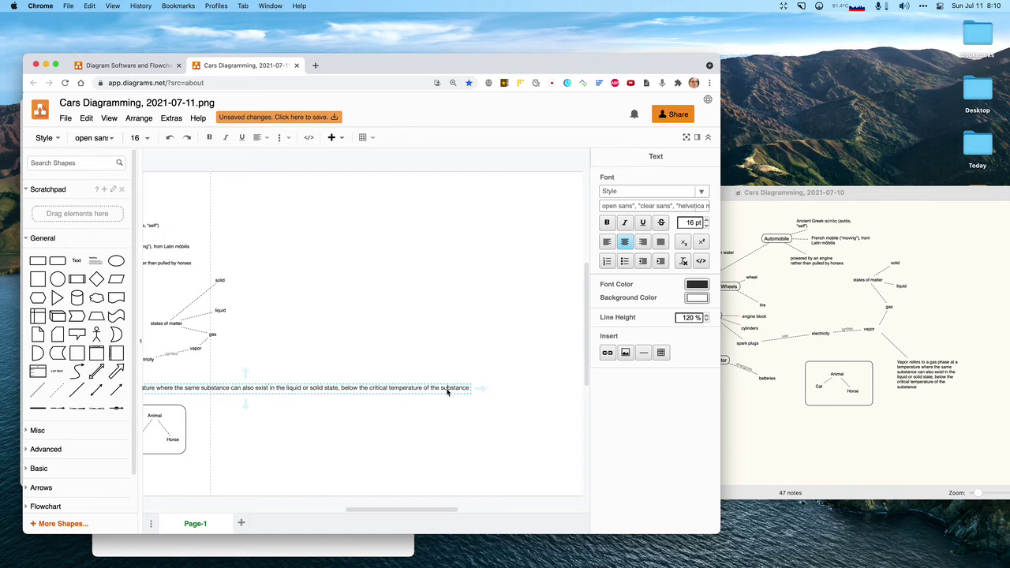
drag(469, 387, 380, 387)
right_click(380, 387)
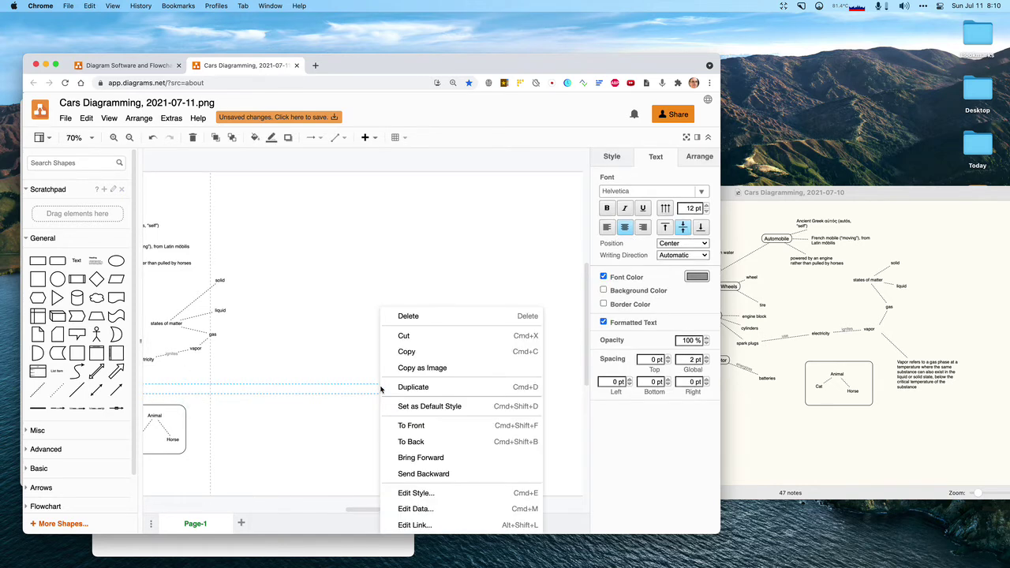
click(409, 316)
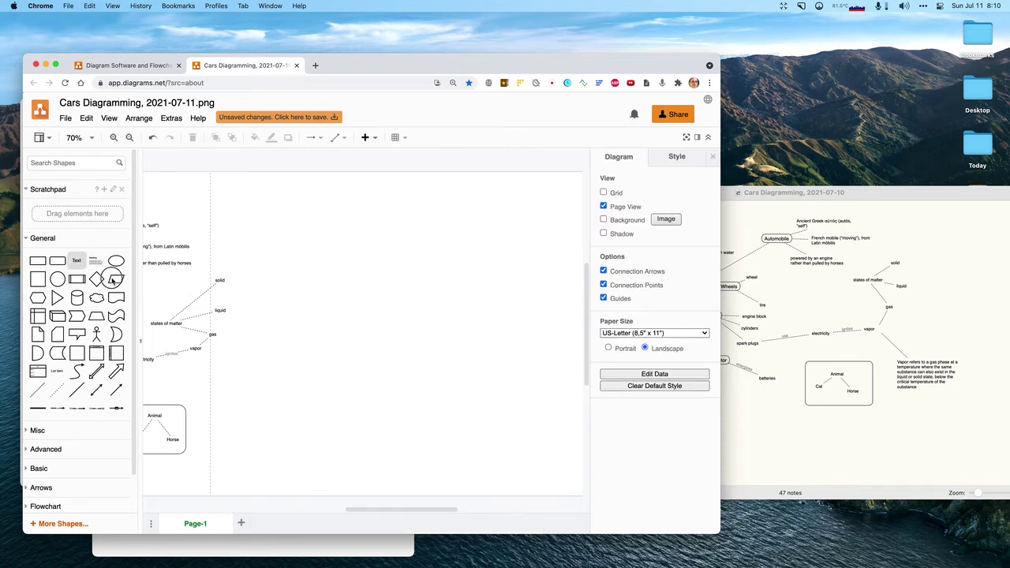
Try a new element with the Vapor label beside states of matter, then delete the stray line and shape
drag(169, 360, 288, 361)
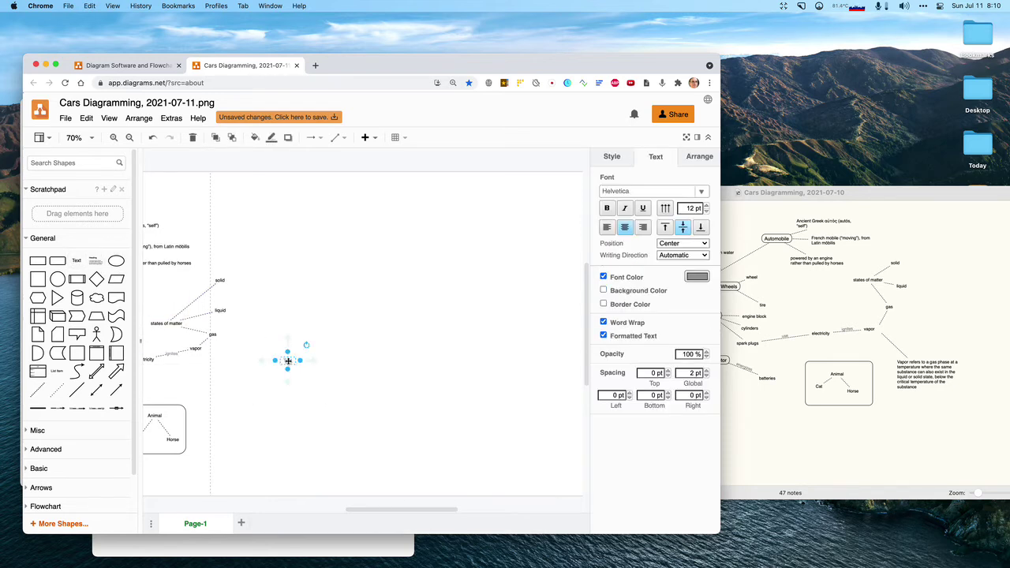
double_click(288, 361)
key(cmd+v)
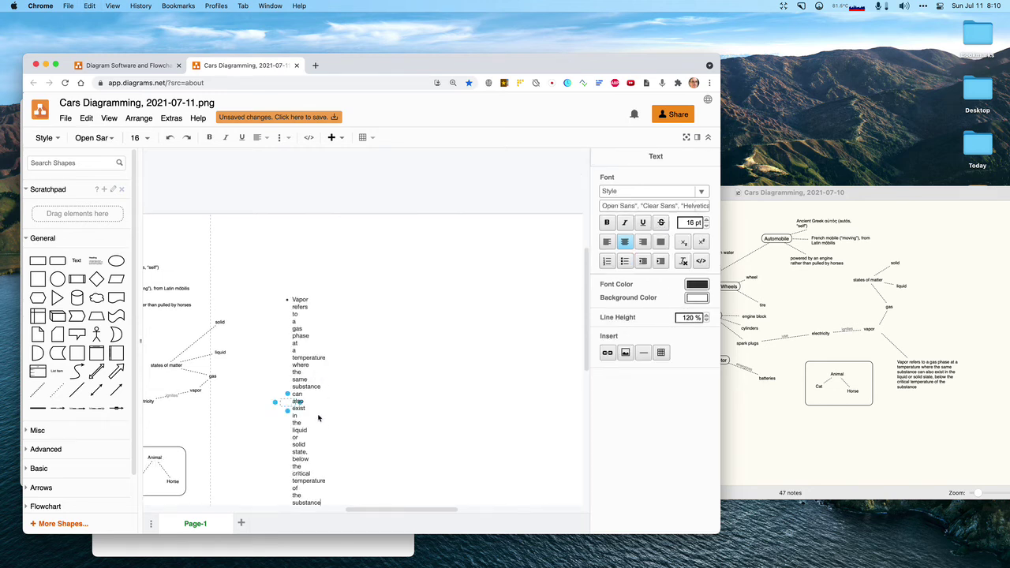
key(Escape)
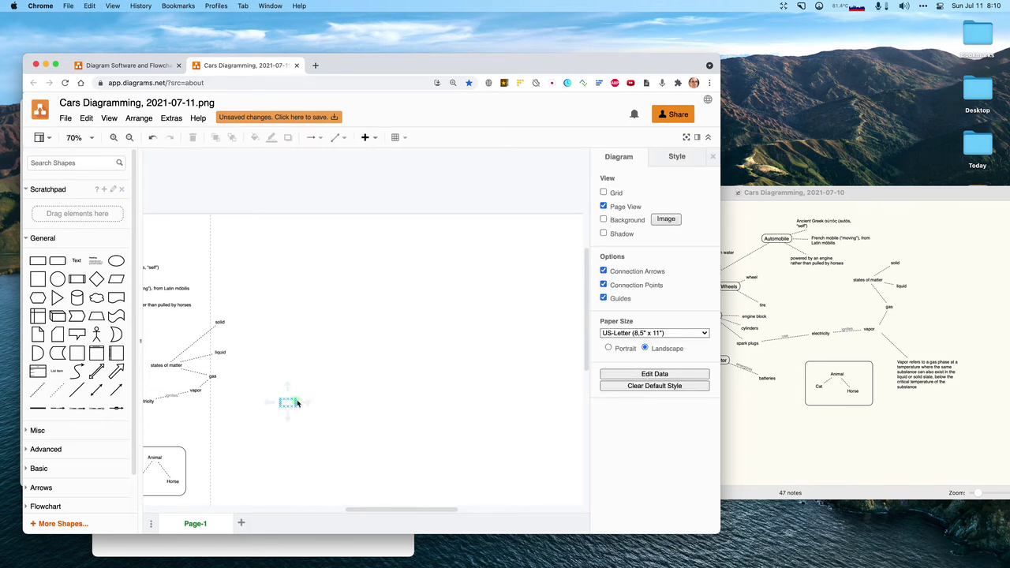
drag(290, 402, 352, 402)
click(312, 403)
drag(400, 305, 286, 449)
scroll(347, 421, down, 3)
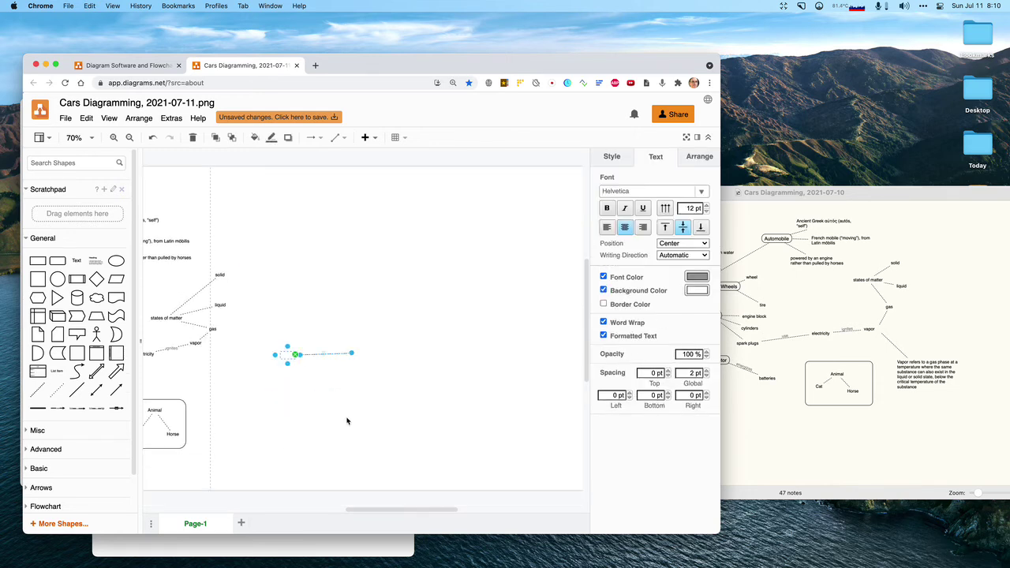
key(Delete)
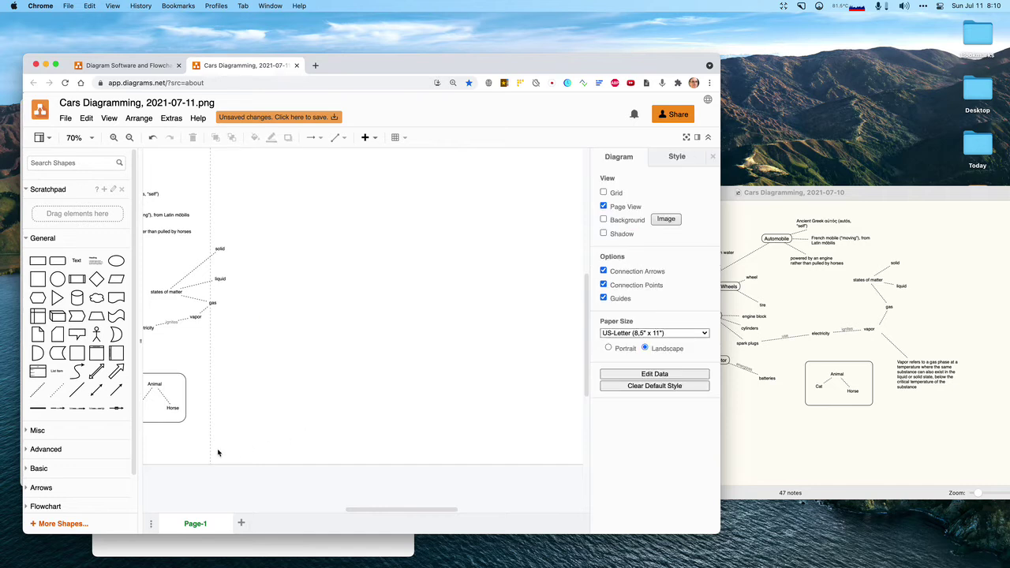
Select the solid and liquid labels, then clear the selection
drag(210, 451, 390, 226)
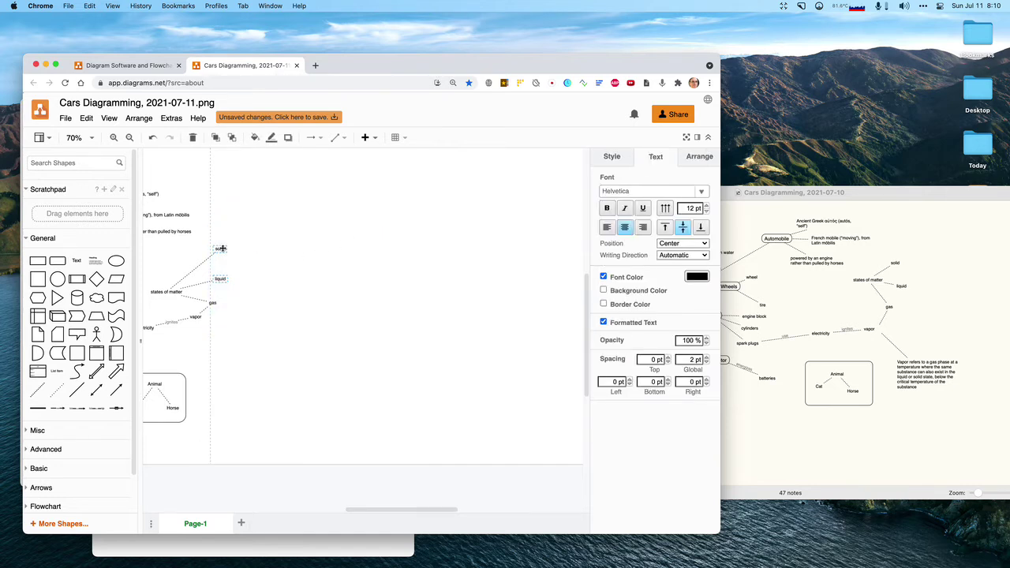
click(221, 279)
click(293, 296)
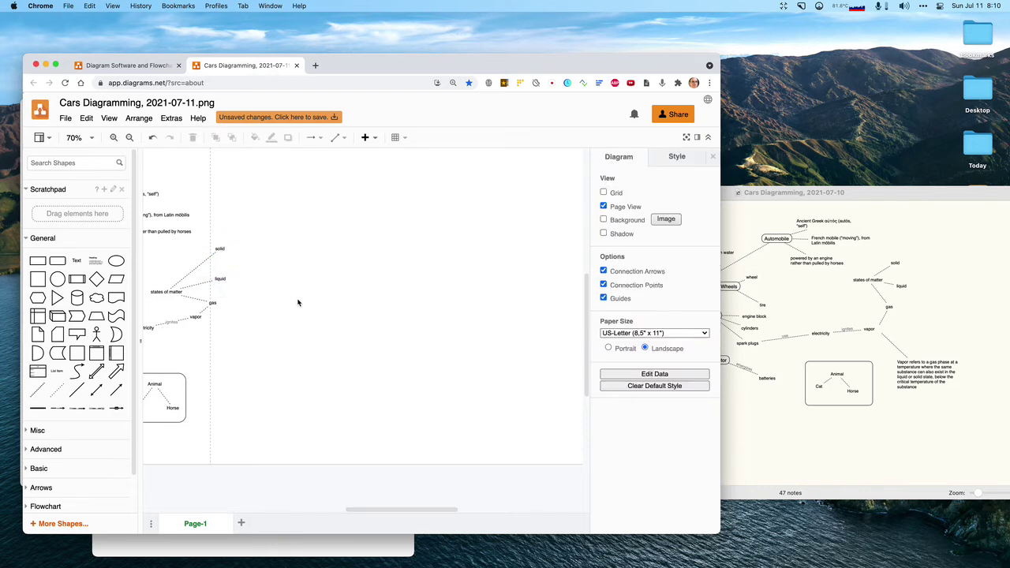
mouse_move(94, 263)
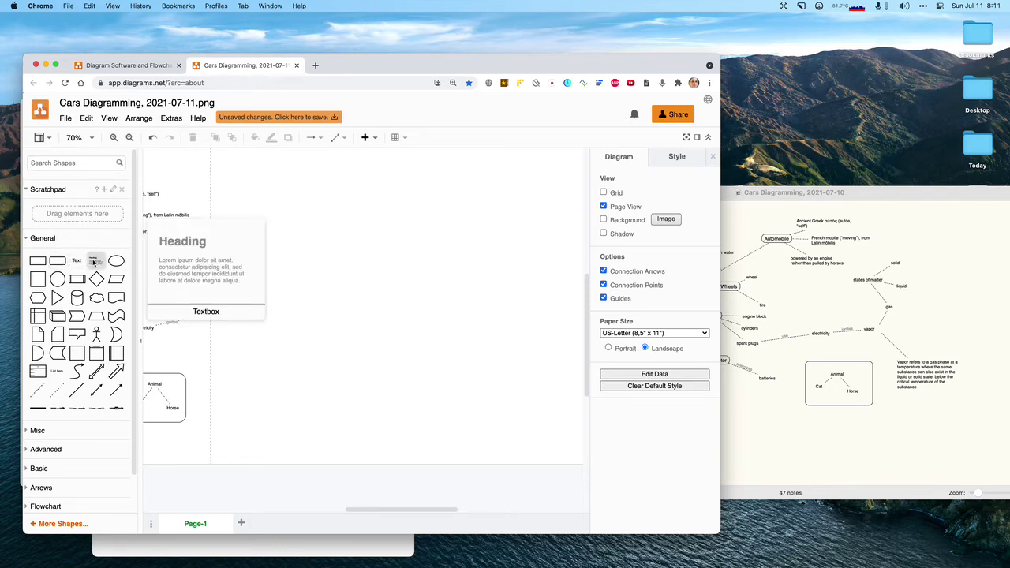
Insert a textbox with the Vapor definition, remove its bullets, and resize and move it left
click(93, 262)
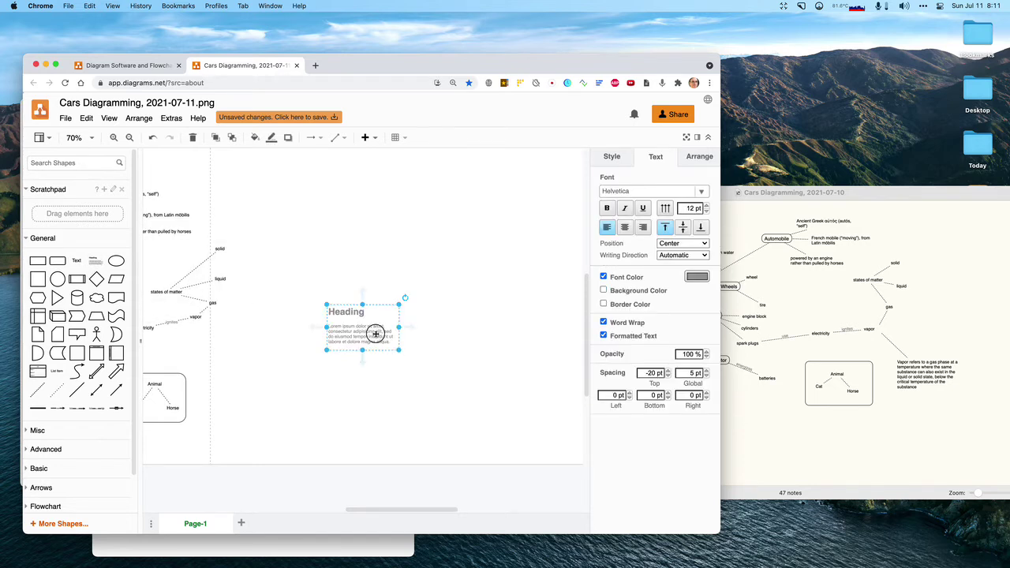
double_click(376, 335)
key(super+a)
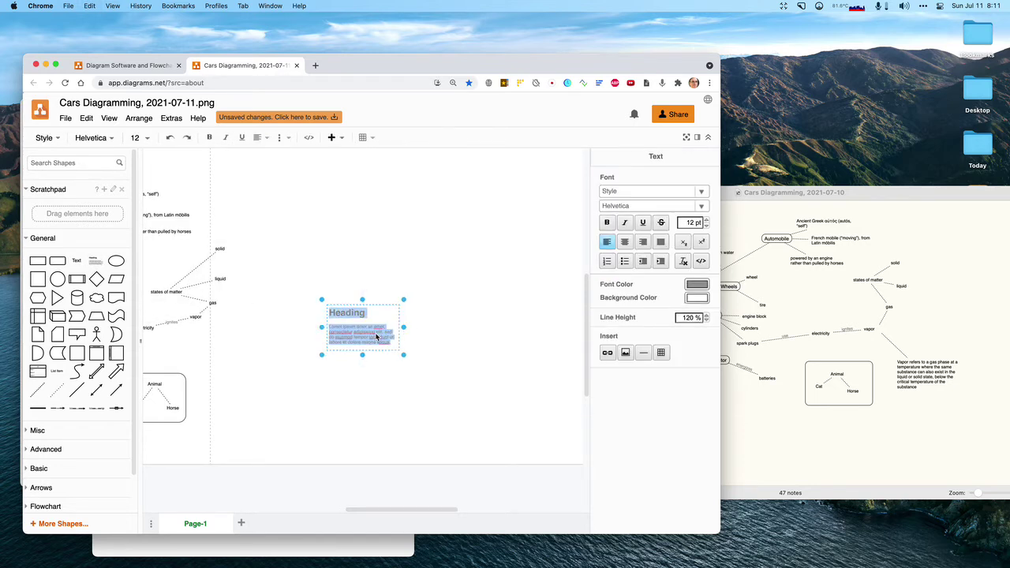
key(super+v)
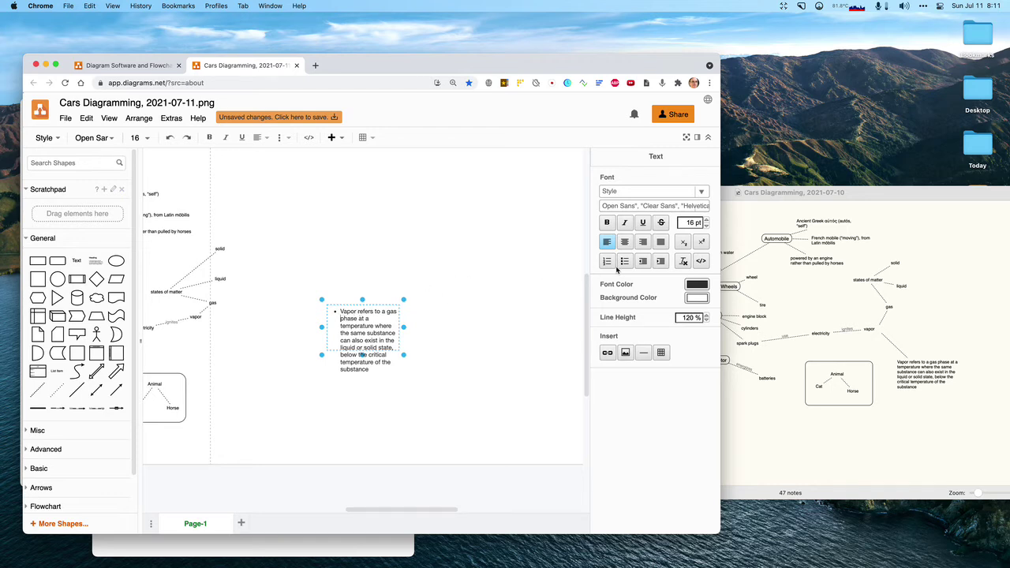
click(623, 261)
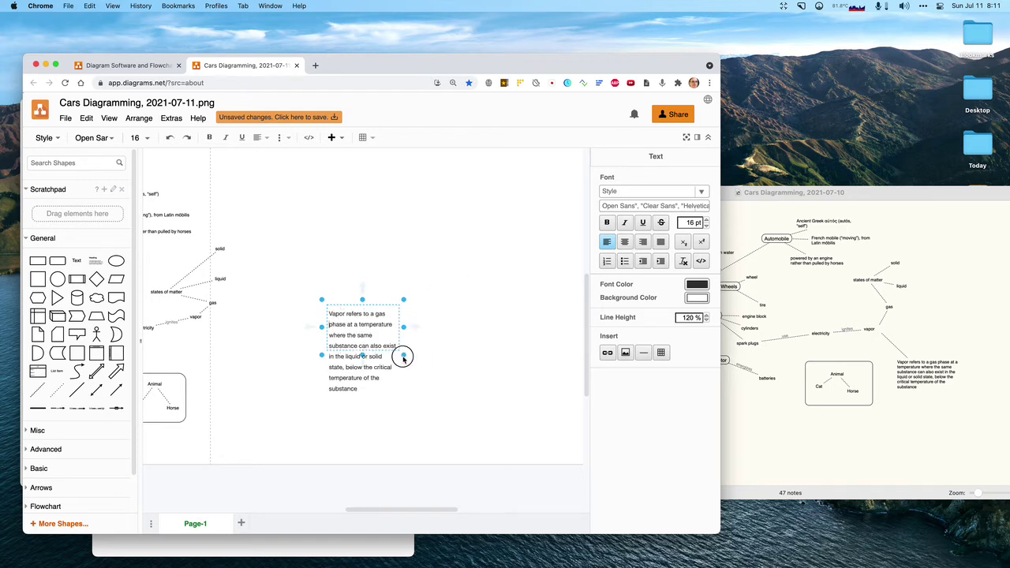
drag(404, 354, 472, 394)
drag(468, 377, 467, 376)
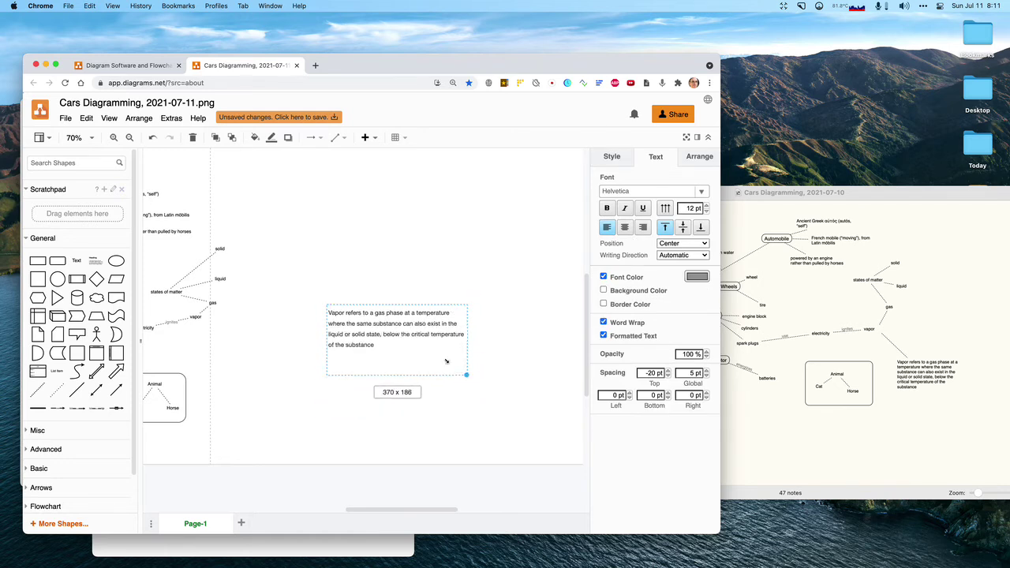
drag(411, 334, 327, 343)
Set the vapor text to 12 pt and replace it with a plain pasted copy
click(708, 211)
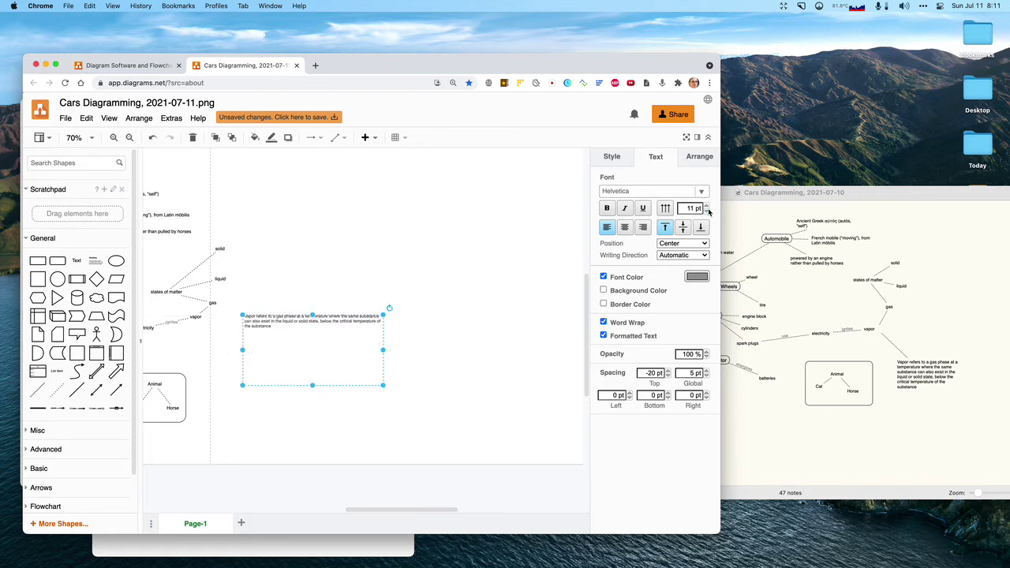
click(708, 206)
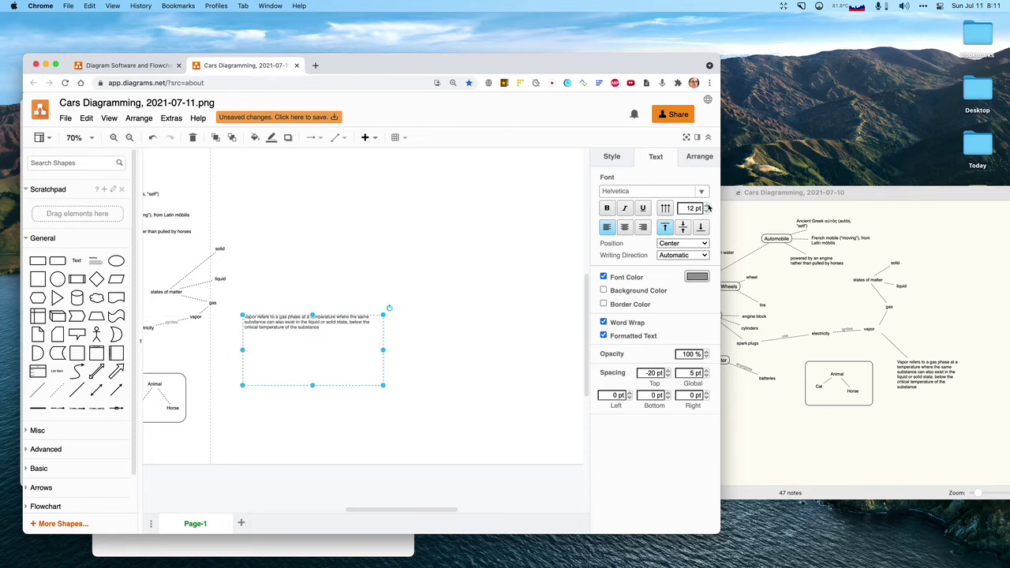
double_click(327, 352)
key(super+c)
click(328, 352)
key(super+a)
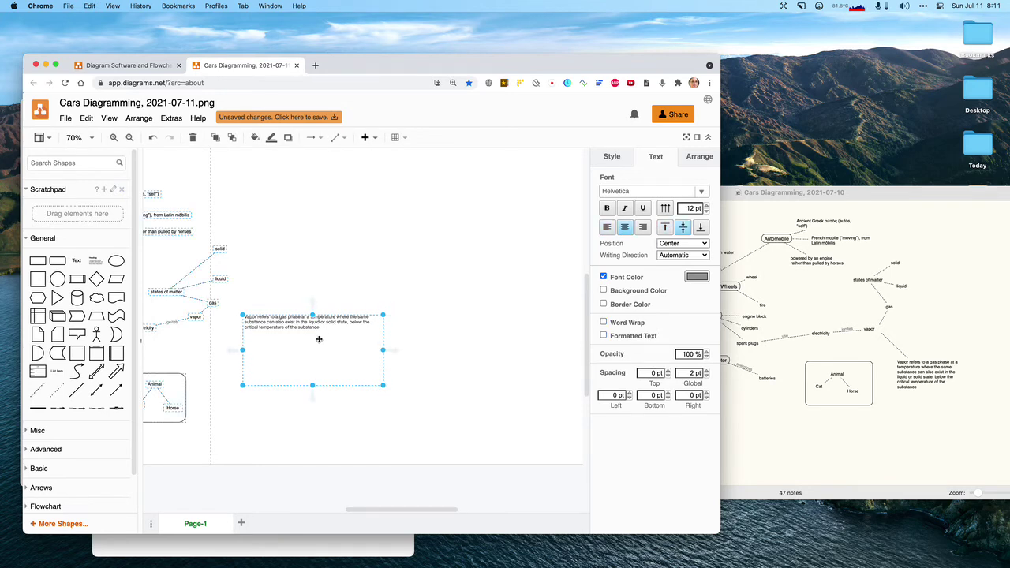
double_click(310, 332)
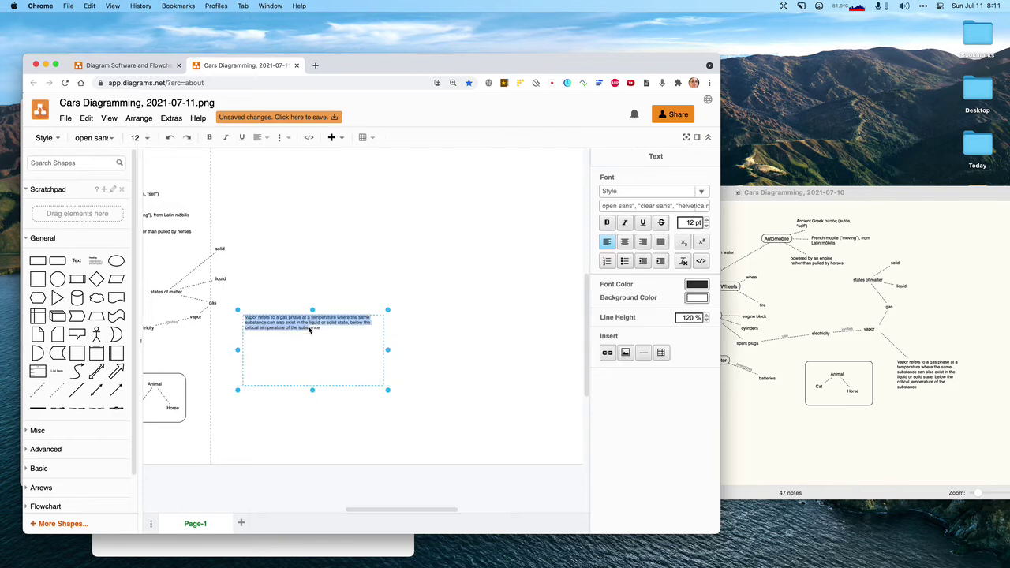
key(super+v)
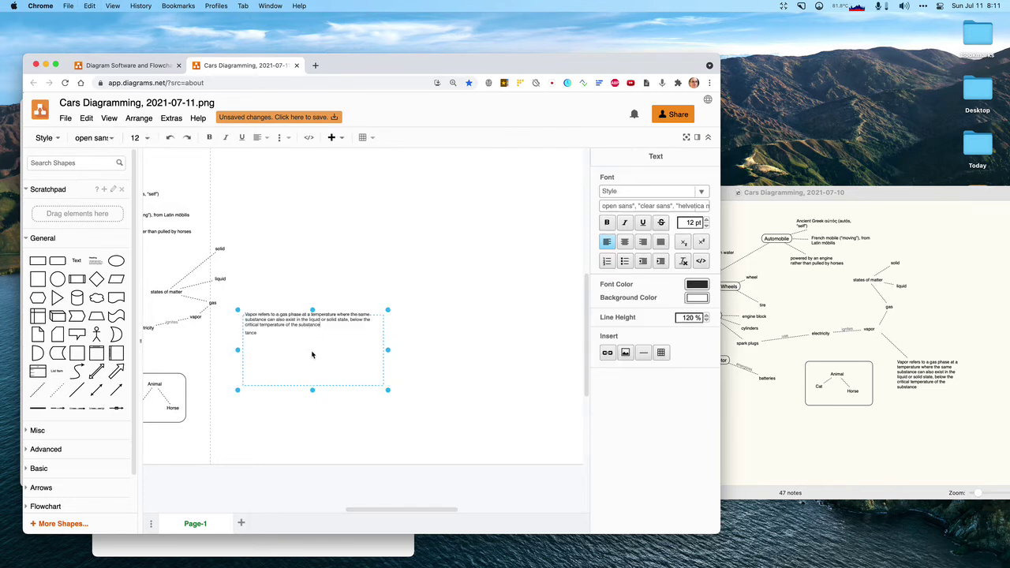
Narrow the vapor text box to 276 x 73 and set its top spacing to 0
drag(313, 390, 319, 357)
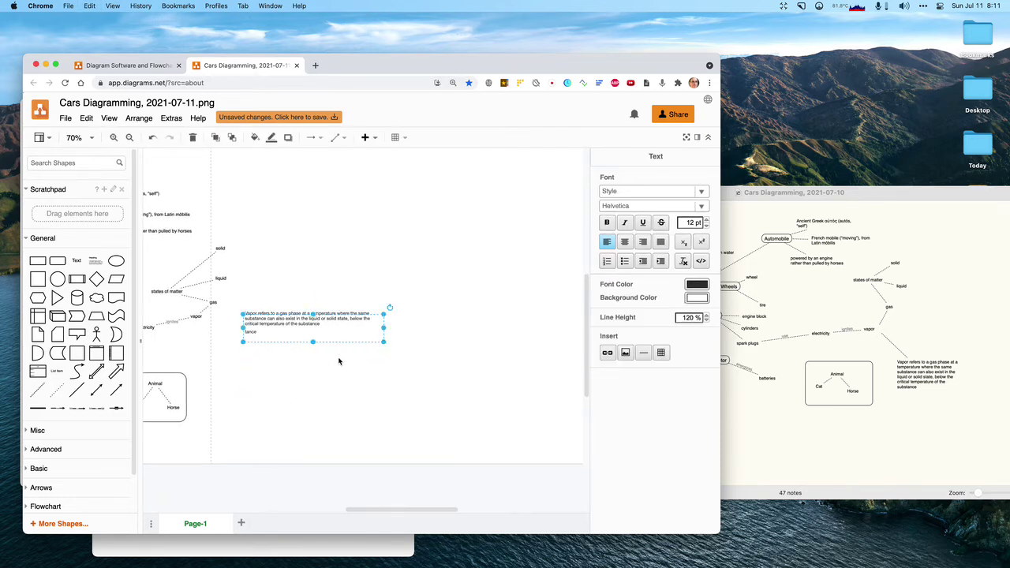
drag(383, 327, 350, 329)
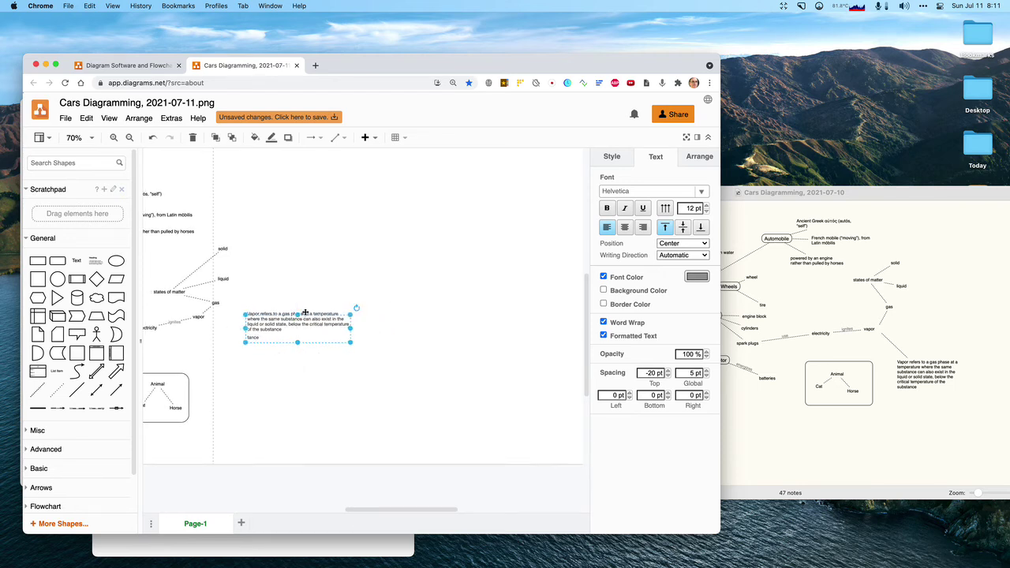
drag(266, 327, 251, 349)
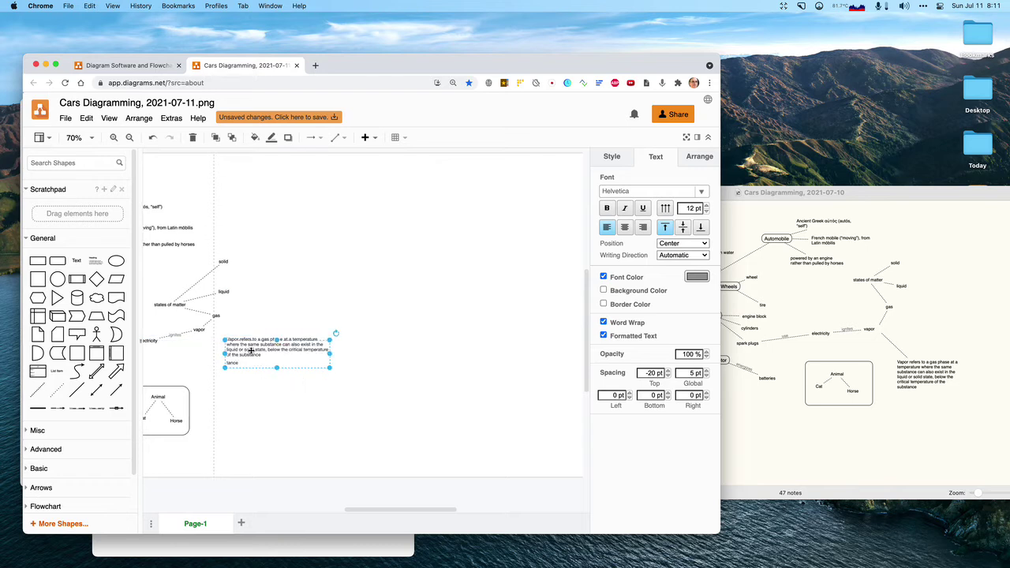
click(647, 372)
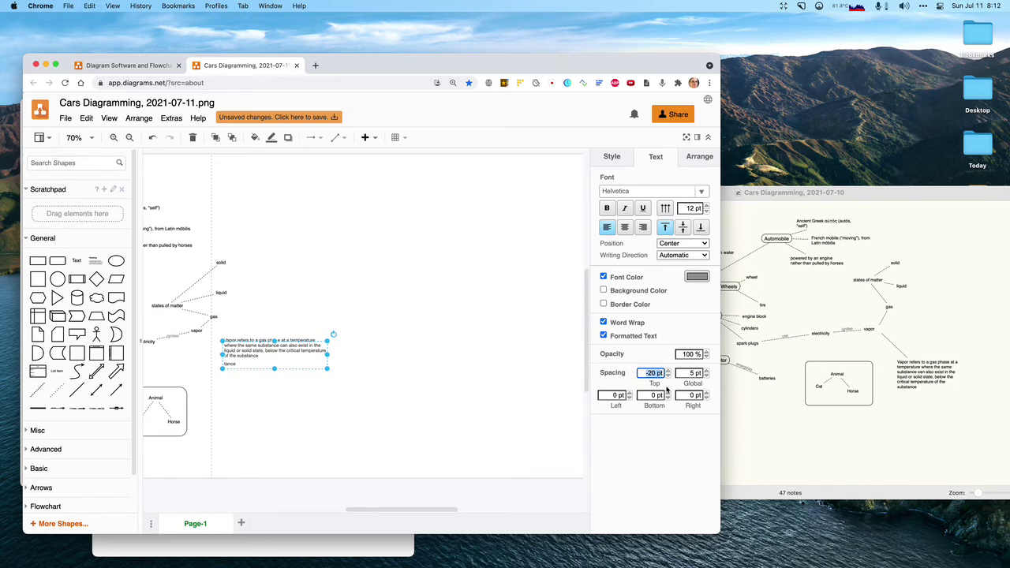
text(0)
Apply the zero top spacing and move the vapor text block slightly right
key(Return)
click(410, 373)
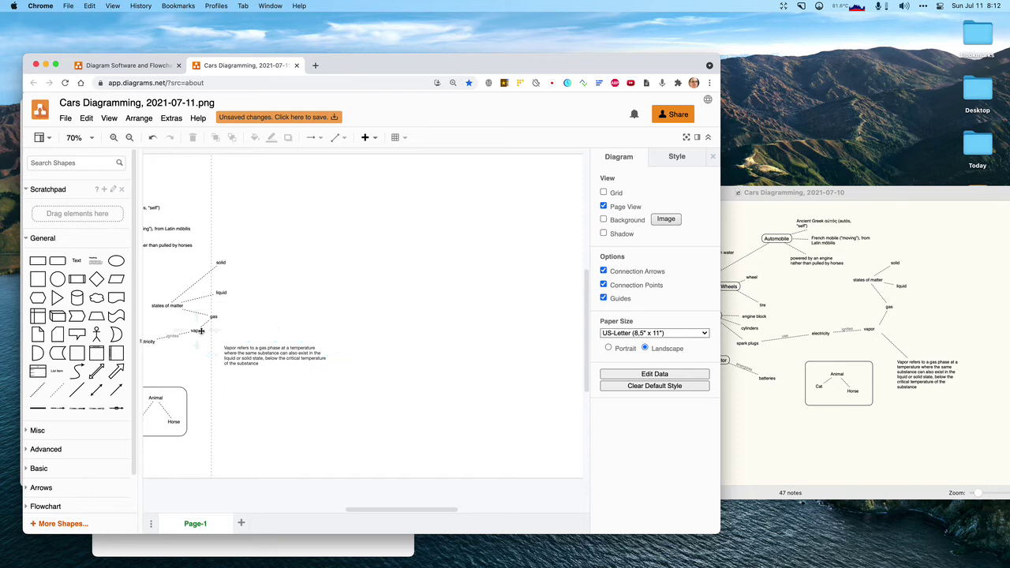
click(248, 359)
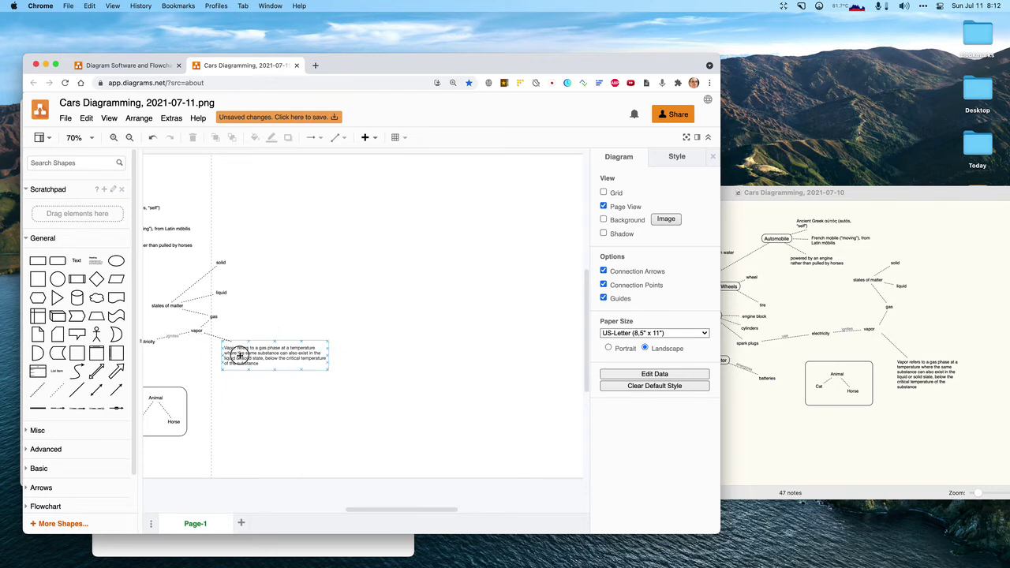
click(248, 359)
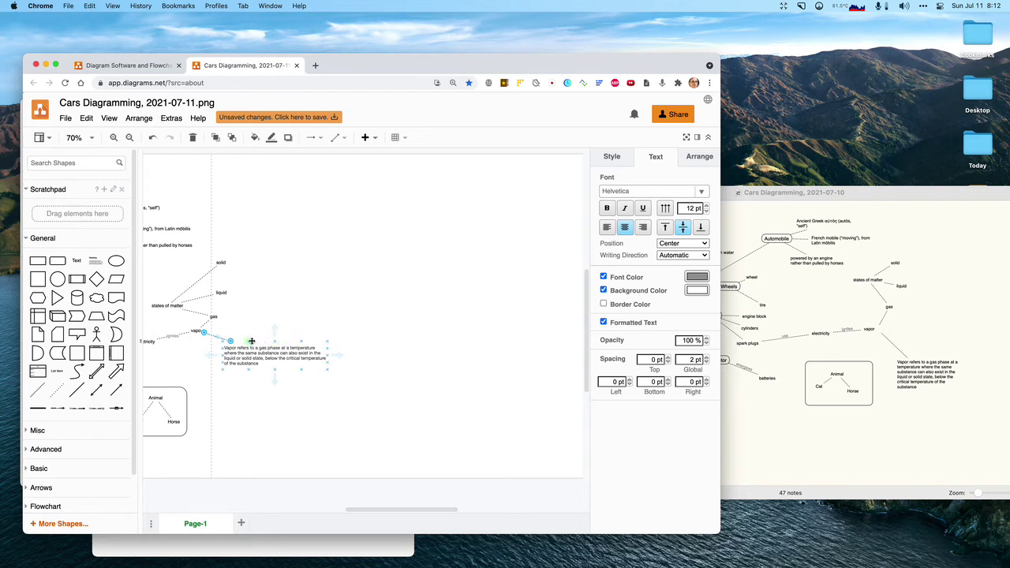
drag(256, 365, 276, 365)
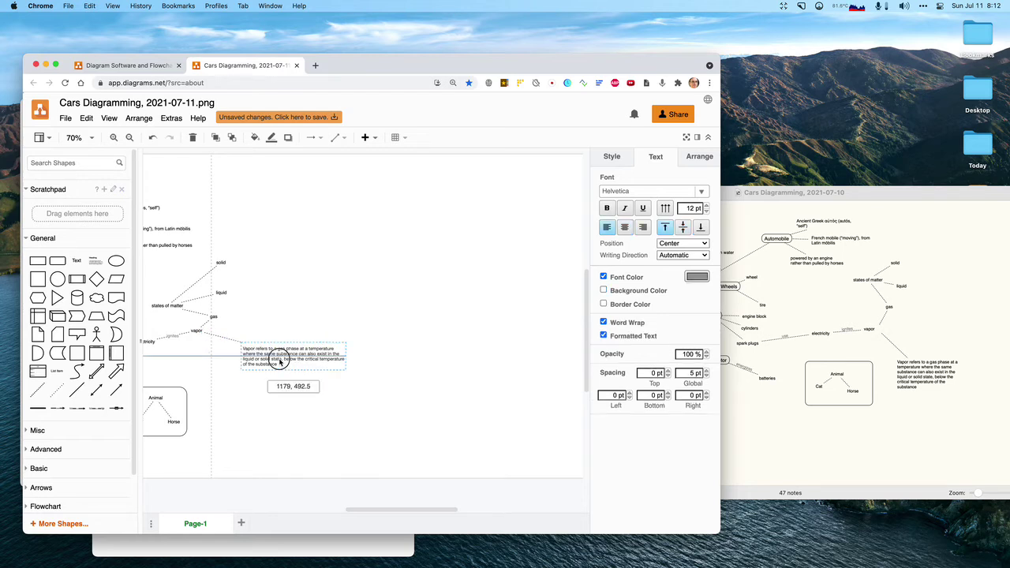
Attach the vapor connector's endpoint to the definition text's left-middle point
click(224, 337)
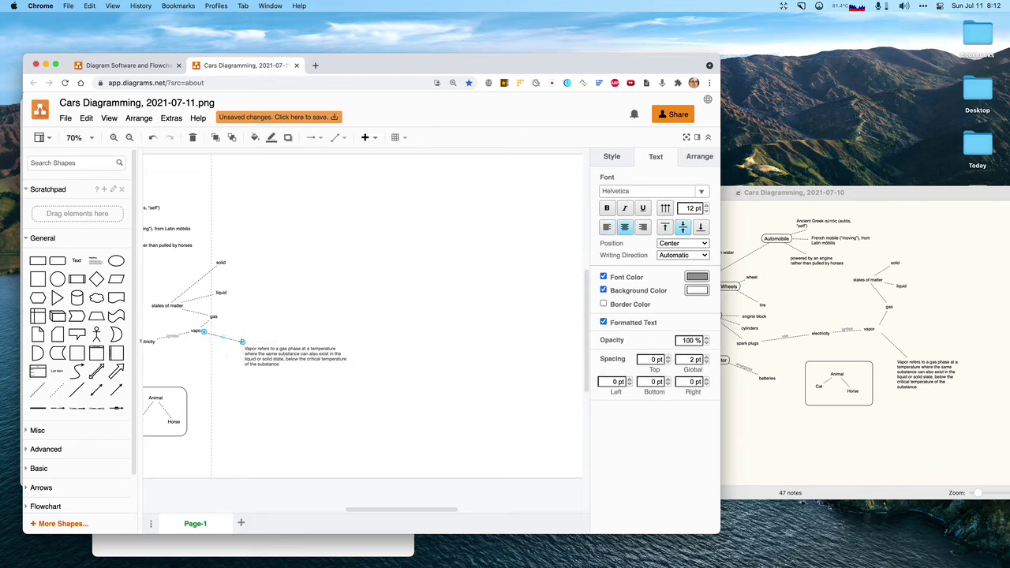
drag(242, 343, 259, 357)
click(285, 423)
click(269, 360)
scroll(456, 394, down, 1)
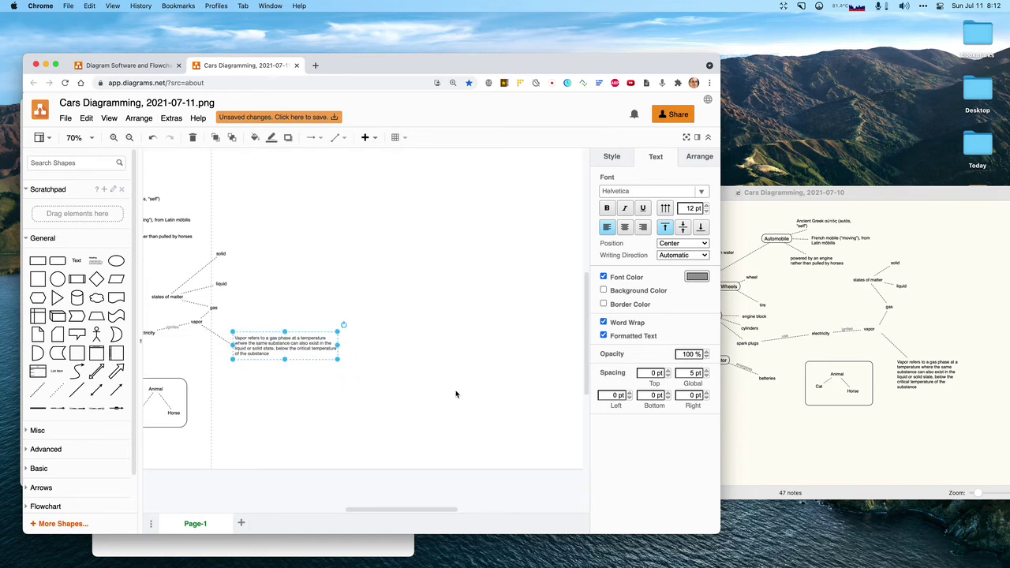
click(388, 401)
scroll(389, 400, left, 10)
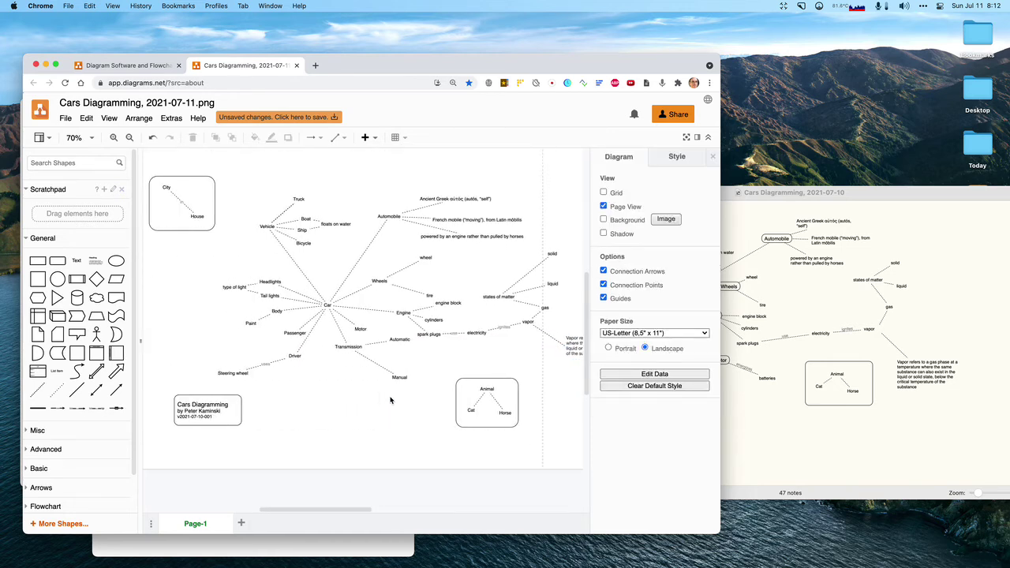
Export the diagram as the PNG 'Cars Diagramming, 2021-07-11' into the Plex folder
scroll(390, 400, right, 10)
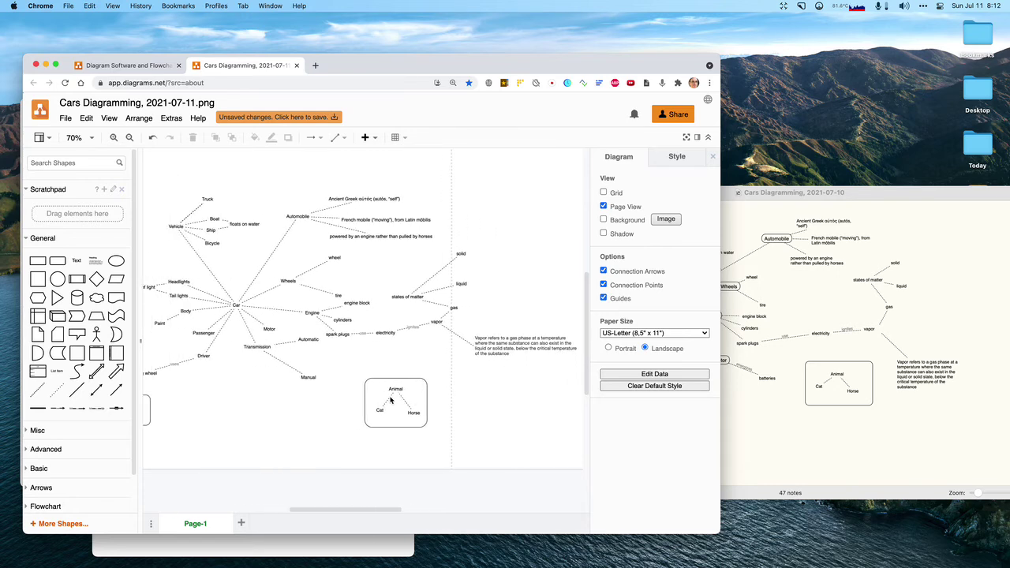
scroll(390, 400, left, 10)
scroll(390, 401, right, 4)
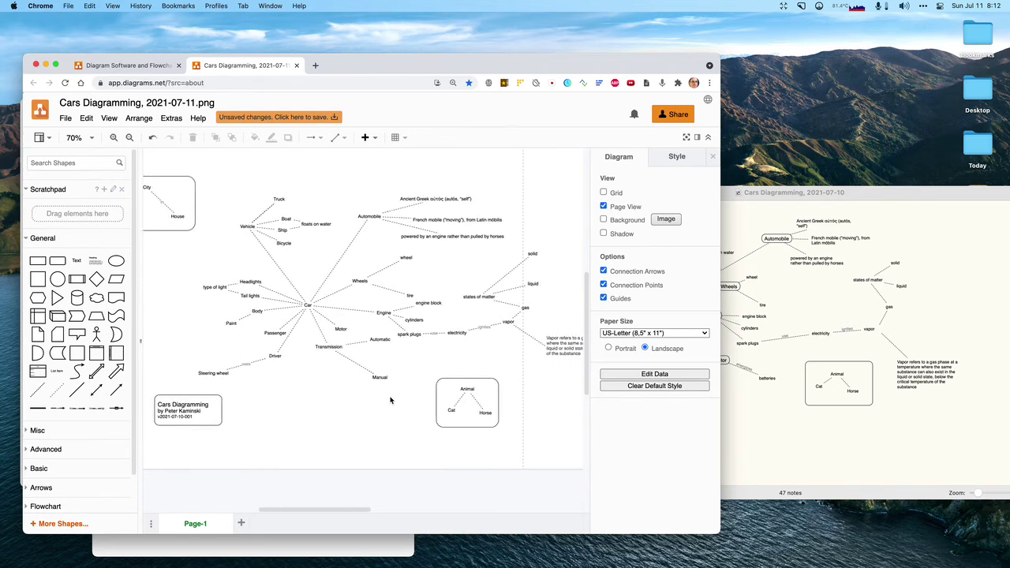
key(super+s)
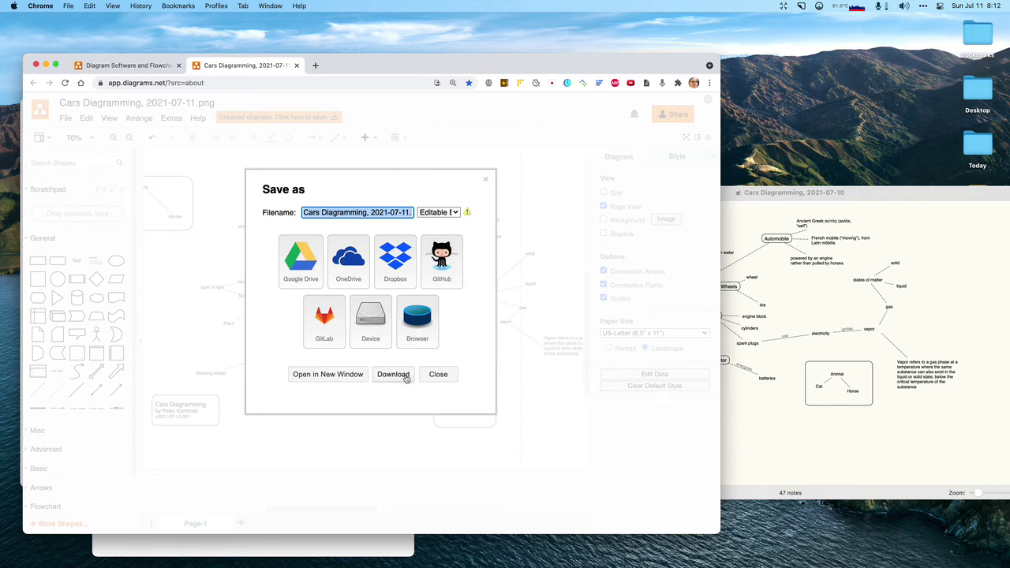
click(436, 378)
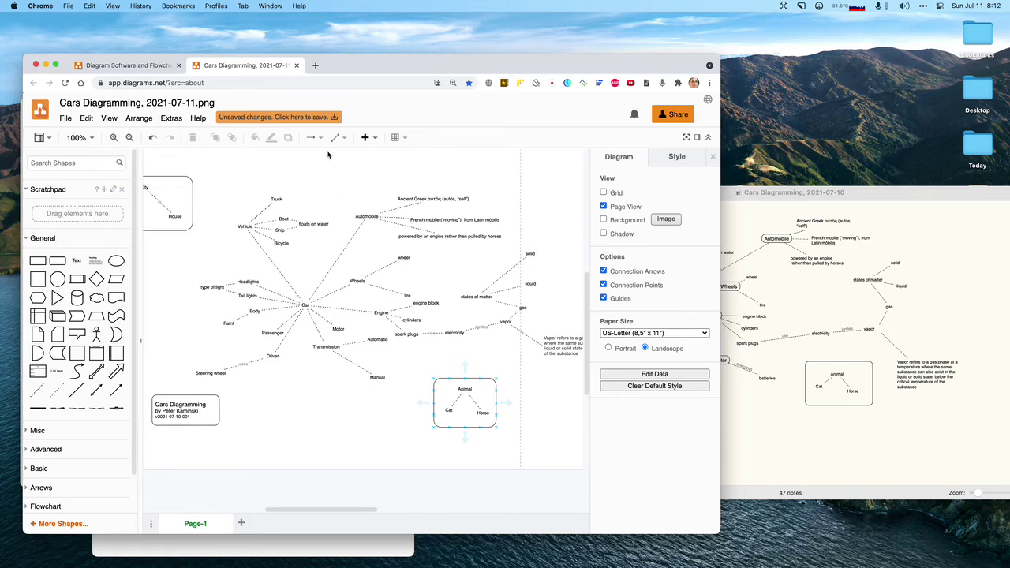
key(super+s)
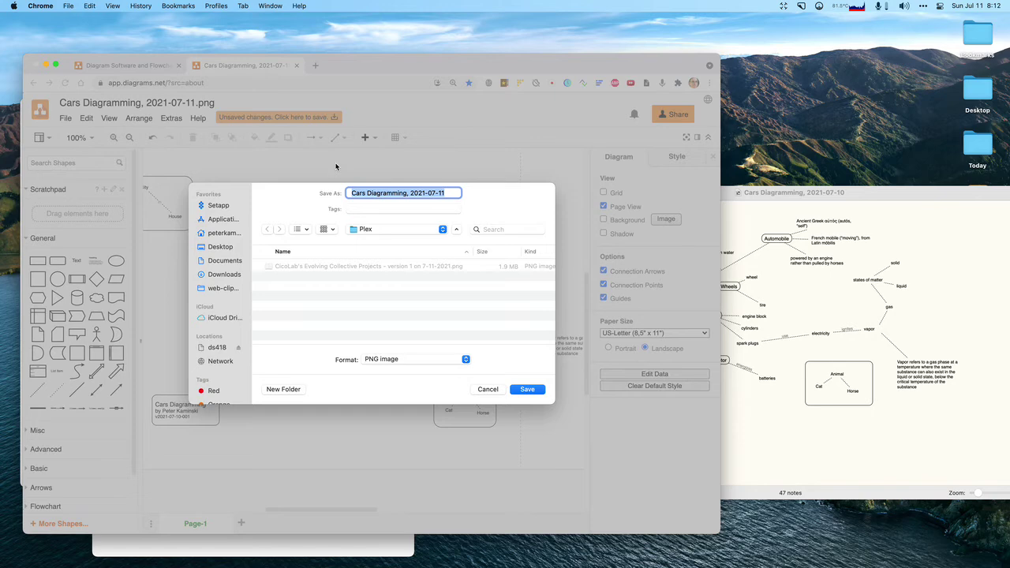
click(527, 390)
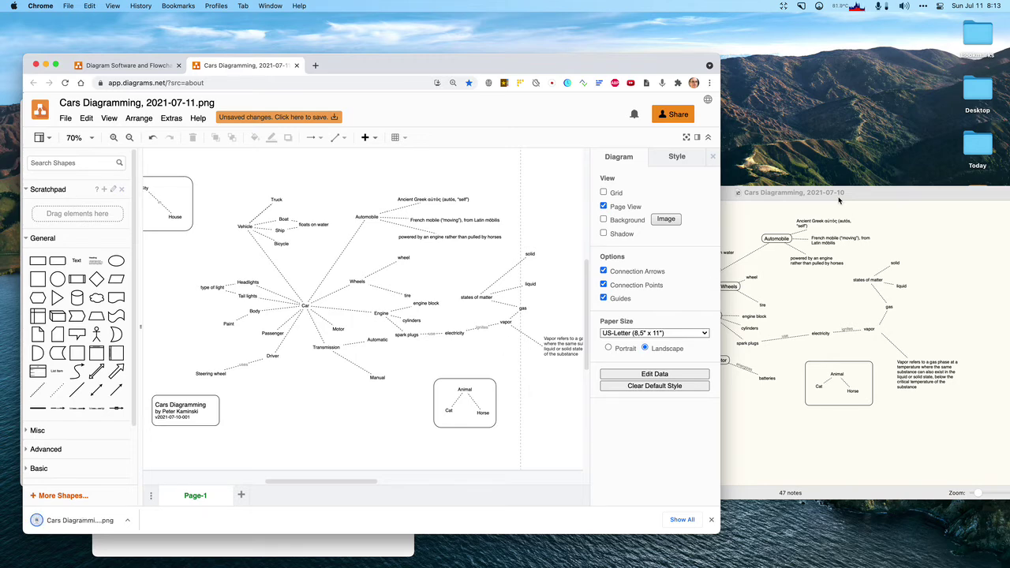
Raise the Scapple car map beside the diagrams.net canvas and scroll to compare
drag(849, 194, 857, 179)
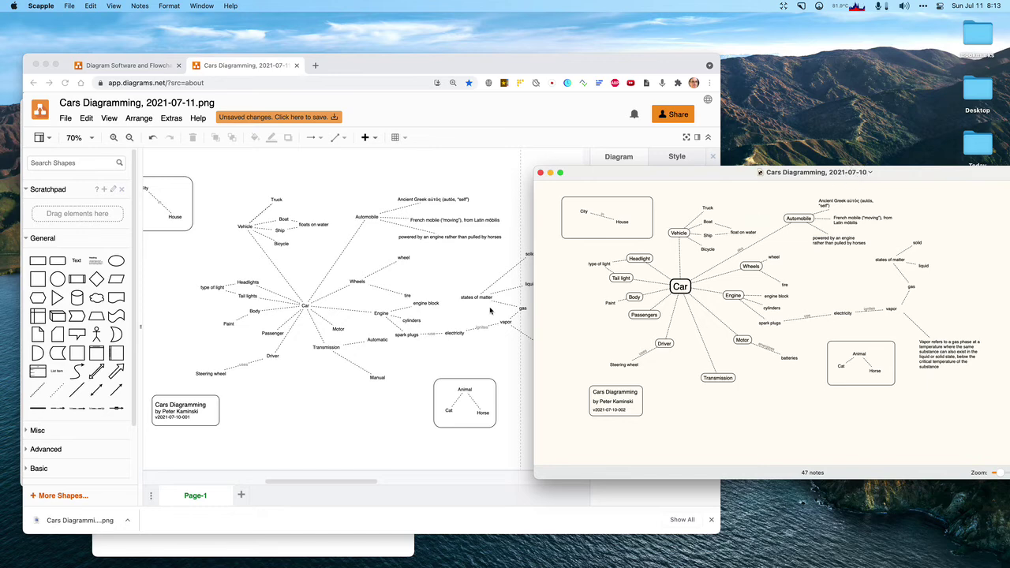
scroll(449, 320, left, 5)
scroll(448, 321, right, 6)
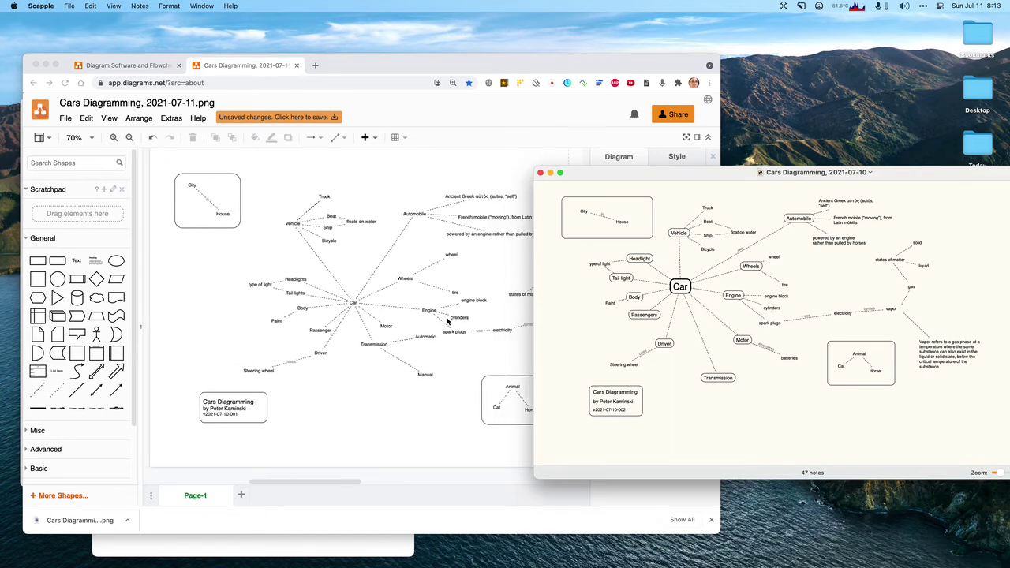
scroll(447, 321, right, 6)
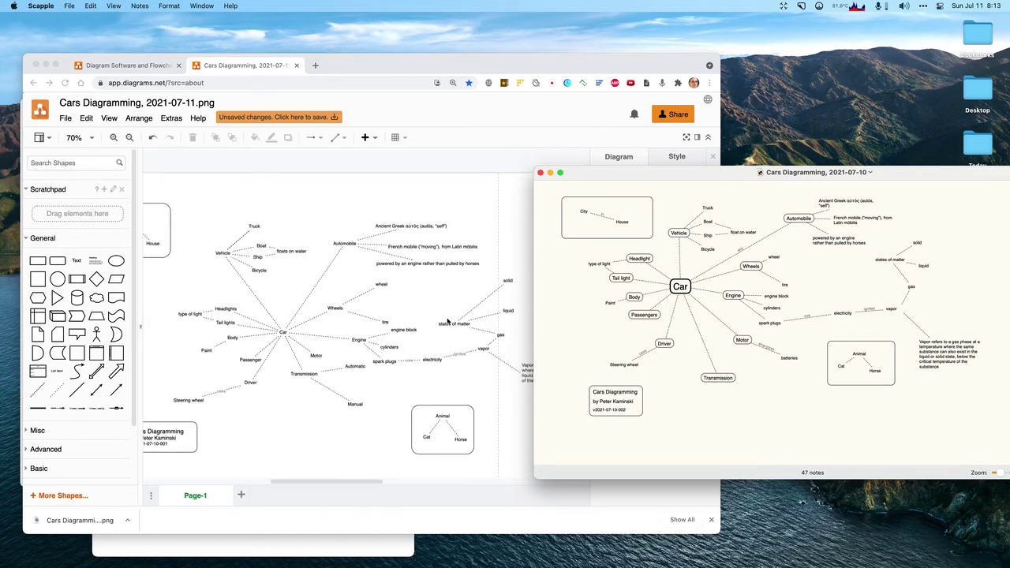
scroll(447, 320, left, 8)
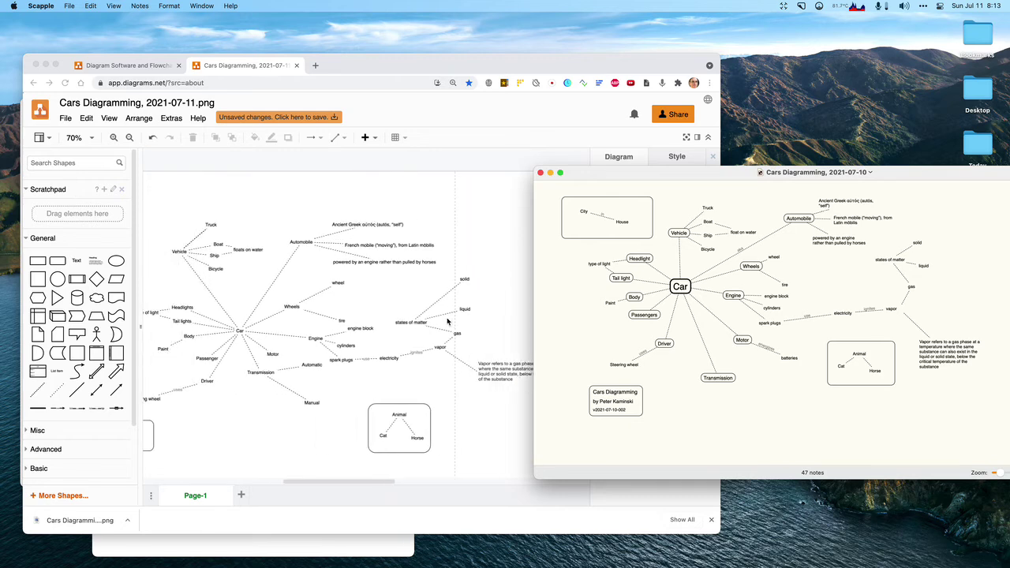
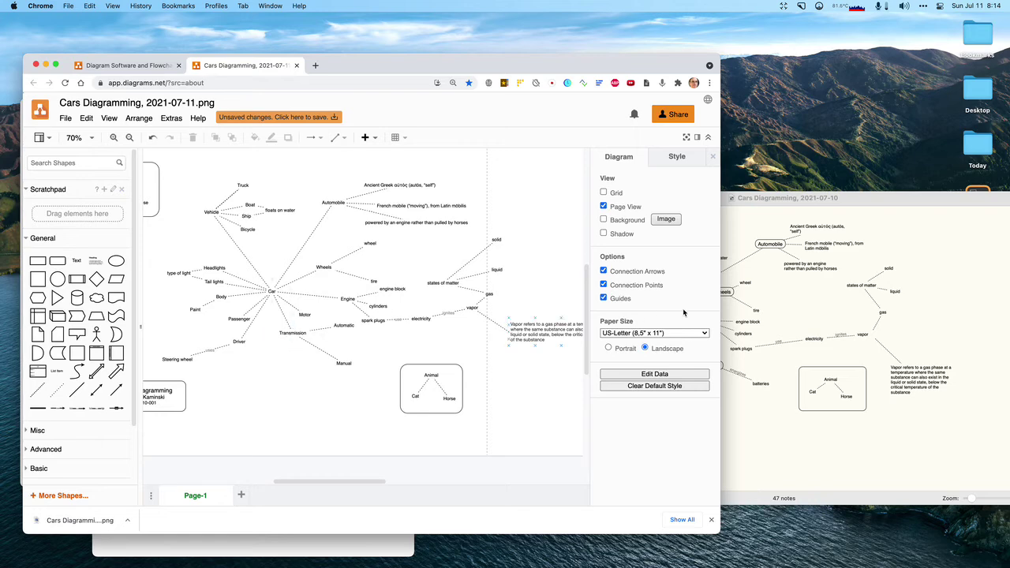
Bring up the Scapple map for comparison, nudging its window right, then return to diagrams.net
click(819, 291)
drag(748, 204, 904, 192)
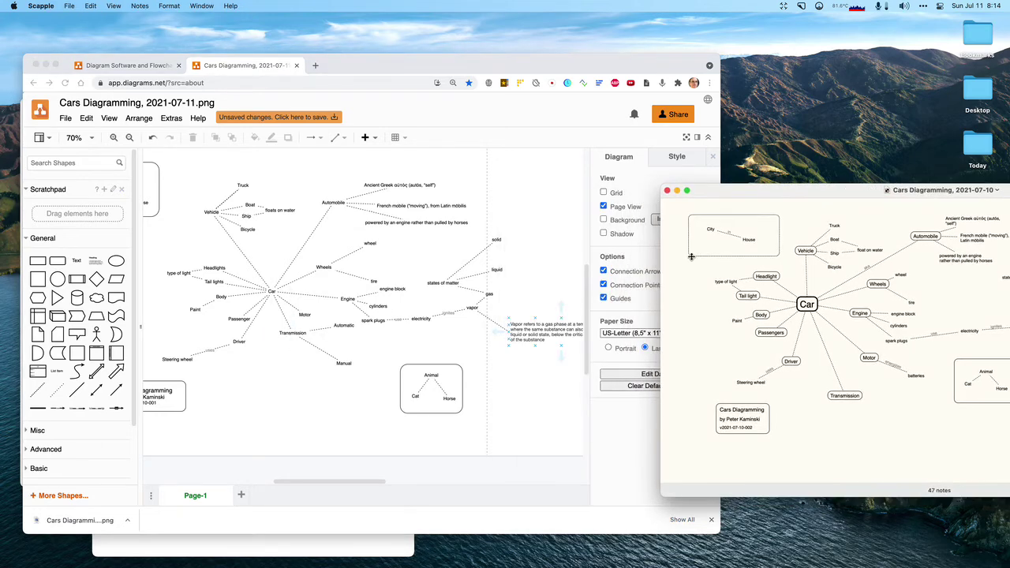
click(272, 292)
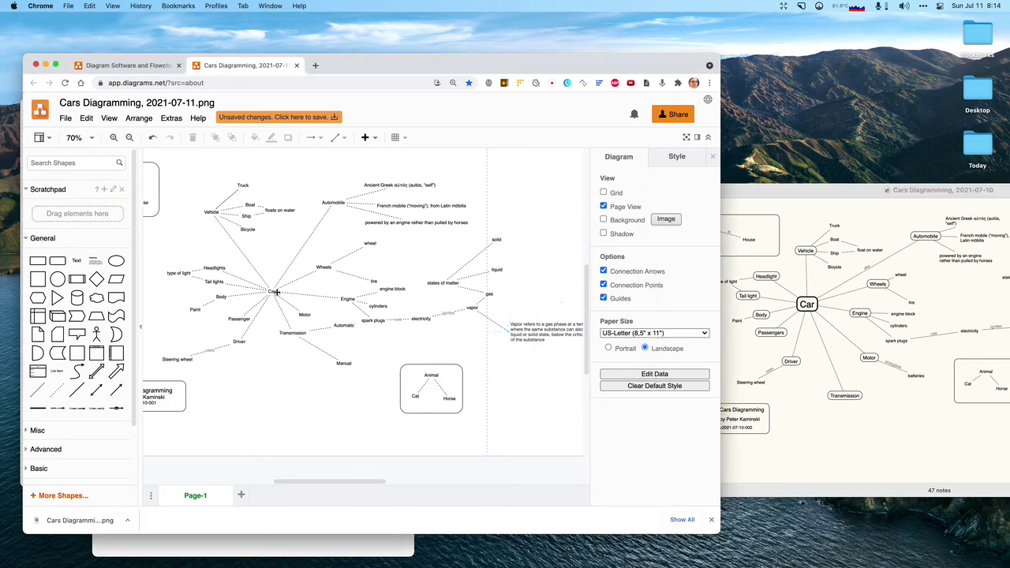
Select Car, Headlights, Tail lights, Body, Passenger and Transmission, then undo an accidental Passenger copy
click(273, 291)
click(215, 268)
shift+click(215, 282)
shift+click(223, 298)
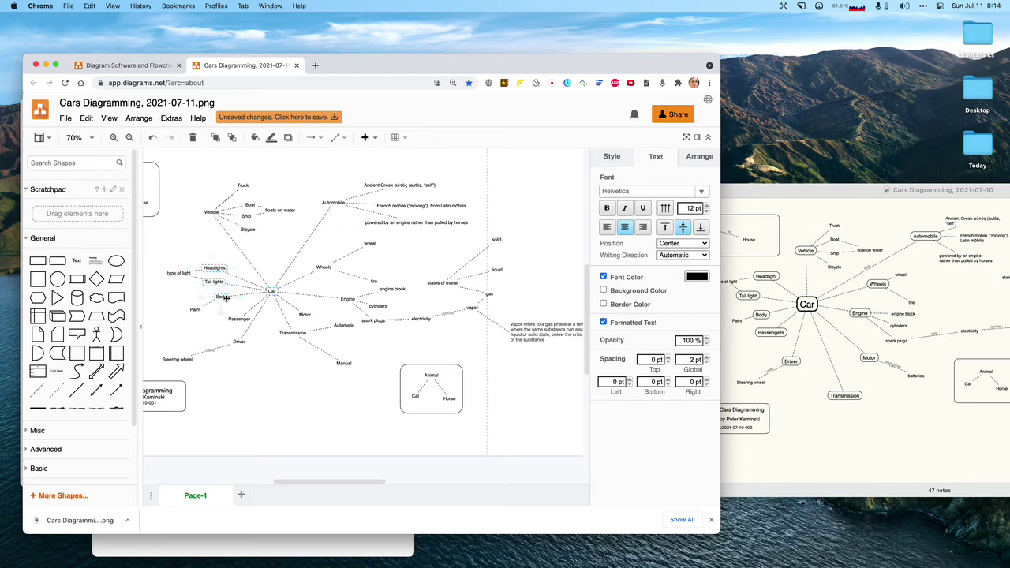
click(240, 337)
shift+click(298, 337)
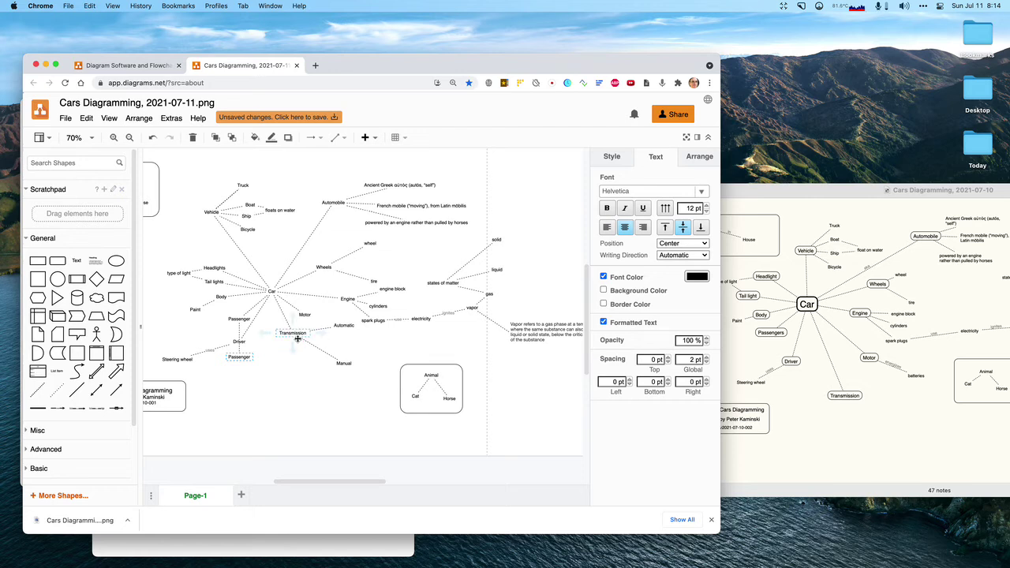
click(289, 386)
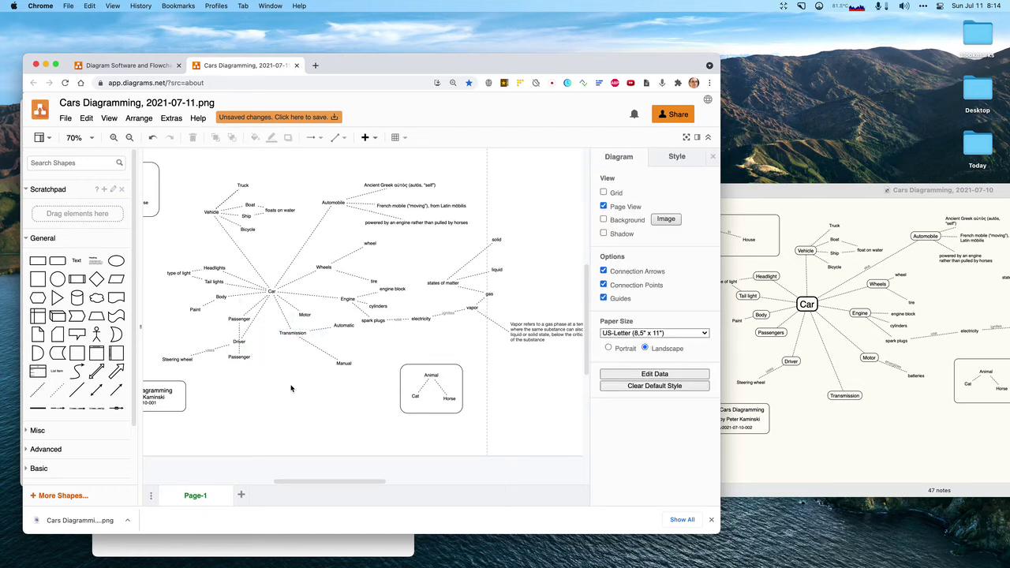
key(super+z)
Give Headlights, Body, Passenger, Driver, Transmission, Motor, Engine, Wheels and Vehicle a black outline
click(212, 268)
shift+click(221, 297)
shift+click(239, 319)
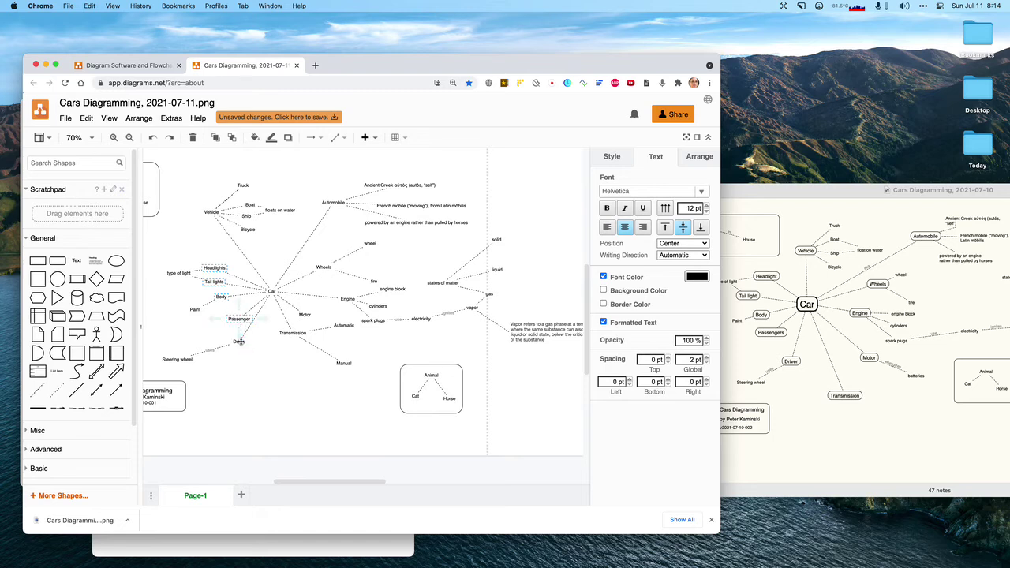
shift+click(239, 342)
shift+click(300, 333)
shift+click(306, 316)
shift+click(349, 299)
shift+click(326, 267)
shift+click(212, 212)
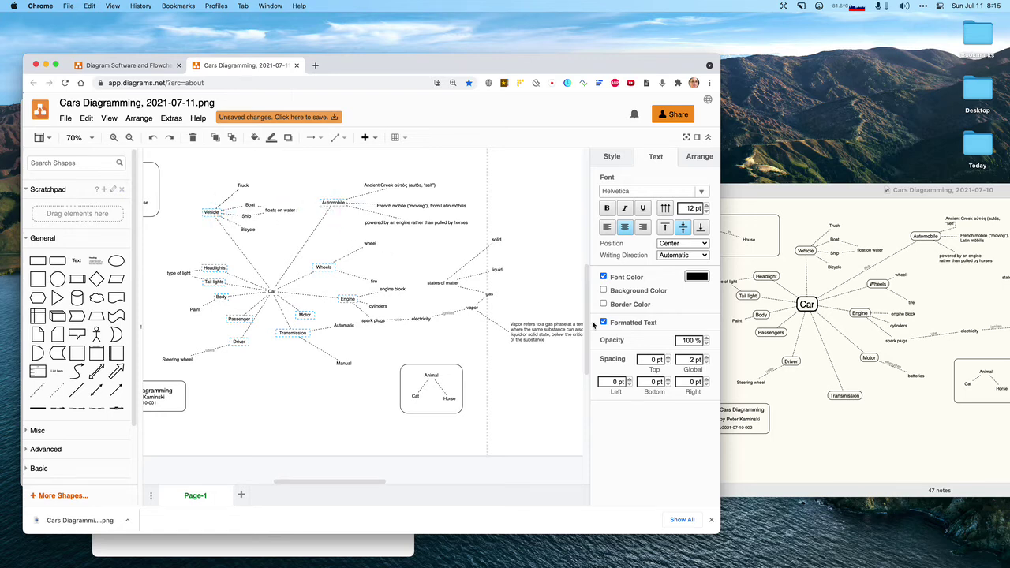
click(621, 157)
click(603, 248)
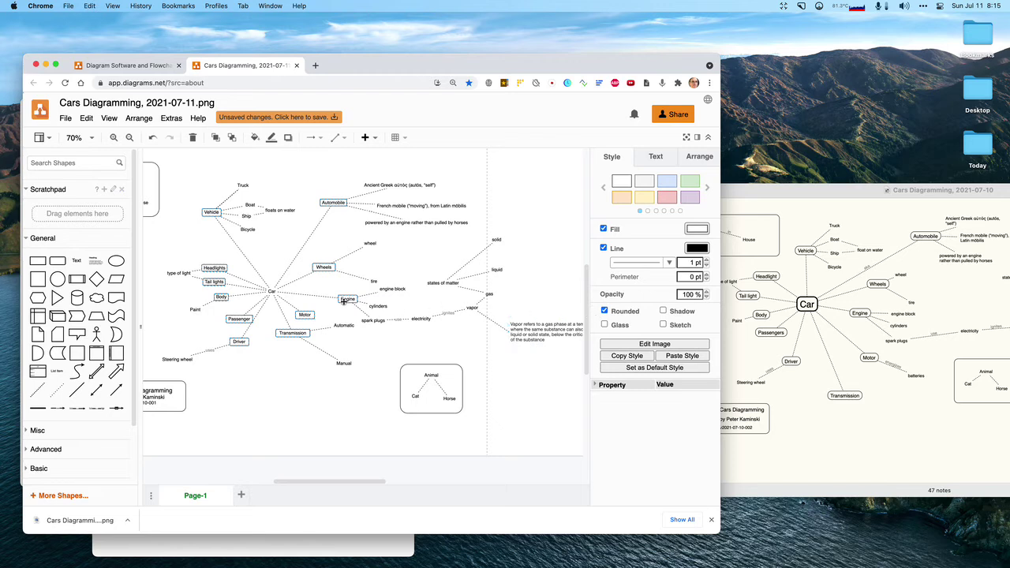
Select the Car node, then the Car–Vehicle connector, which brings up the login prompt
click(277, 293)
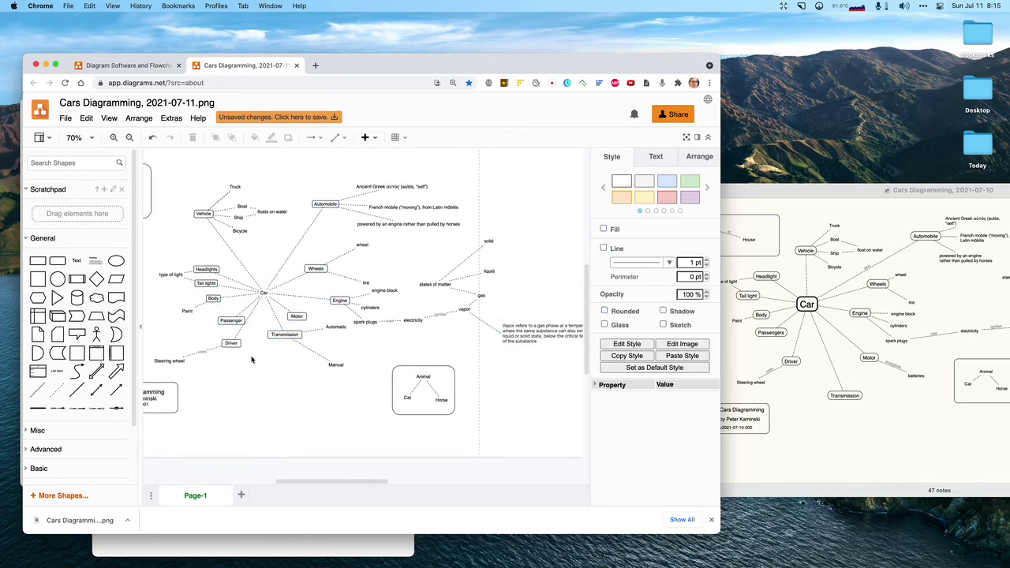
click(262, 312)
click(268, 296)
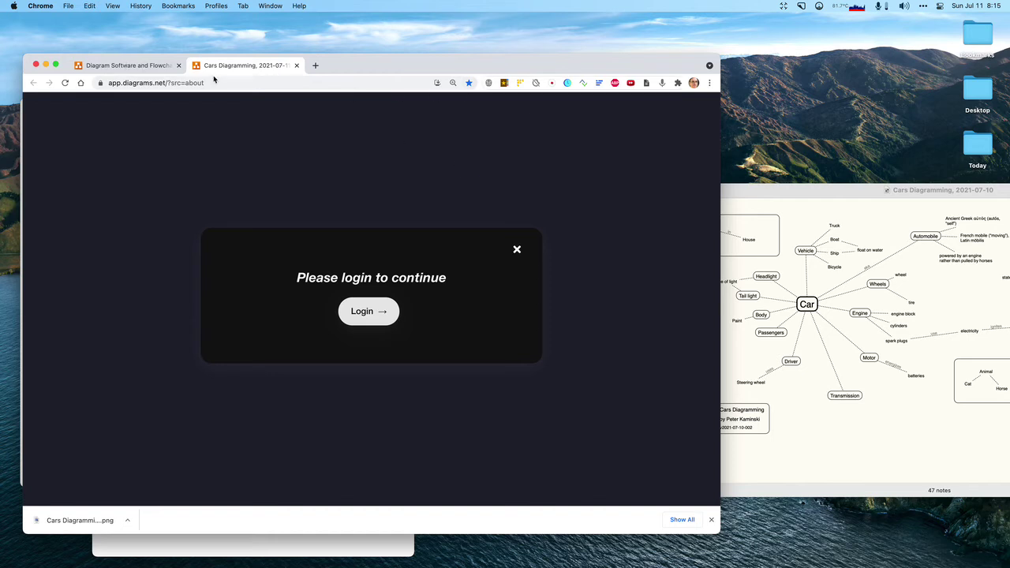
Close the login dialog and deselect the Car–Vehicle connector to see the diagram again
click(241, 82)
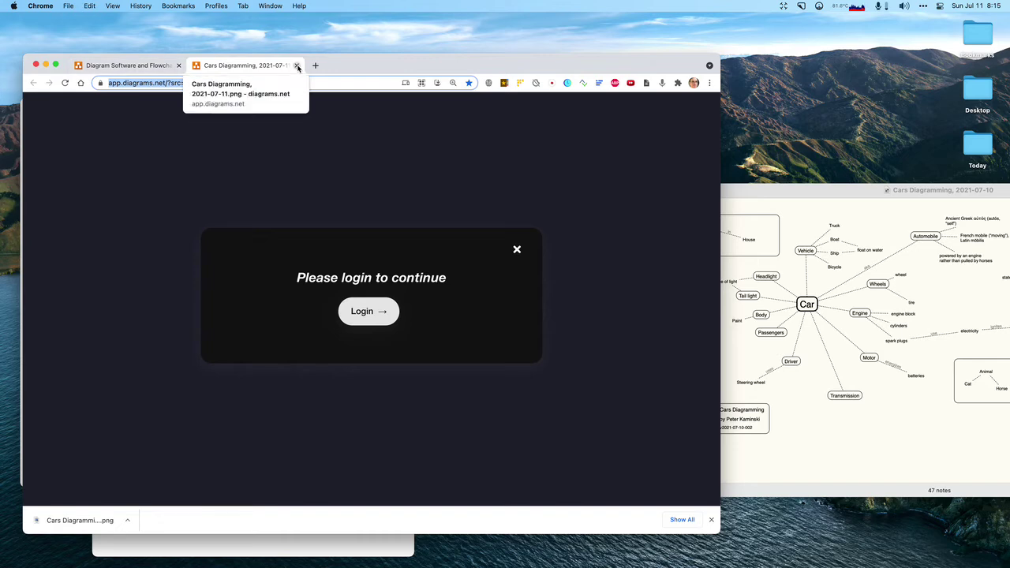
click(517, 250)
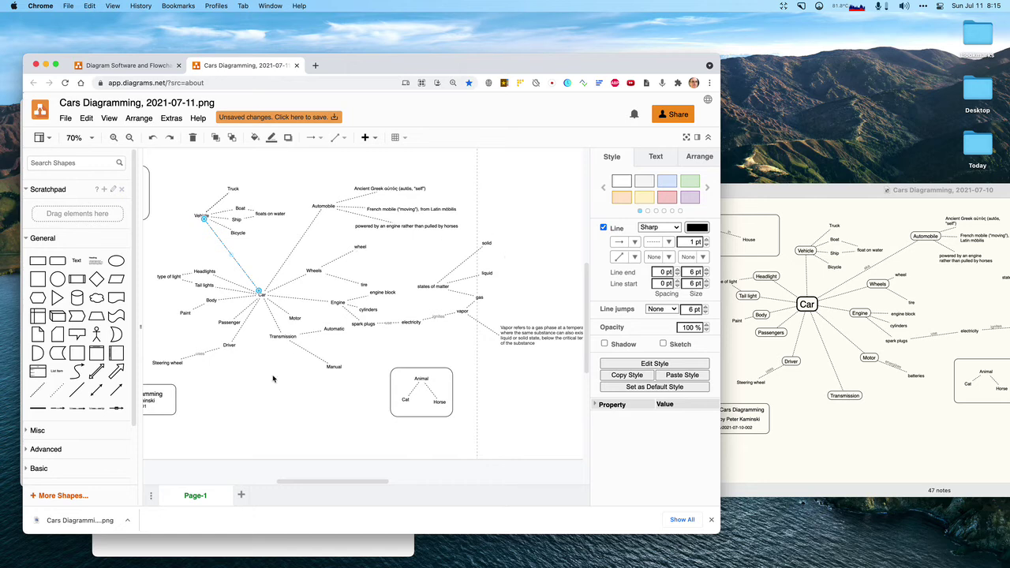
click(274, 379)
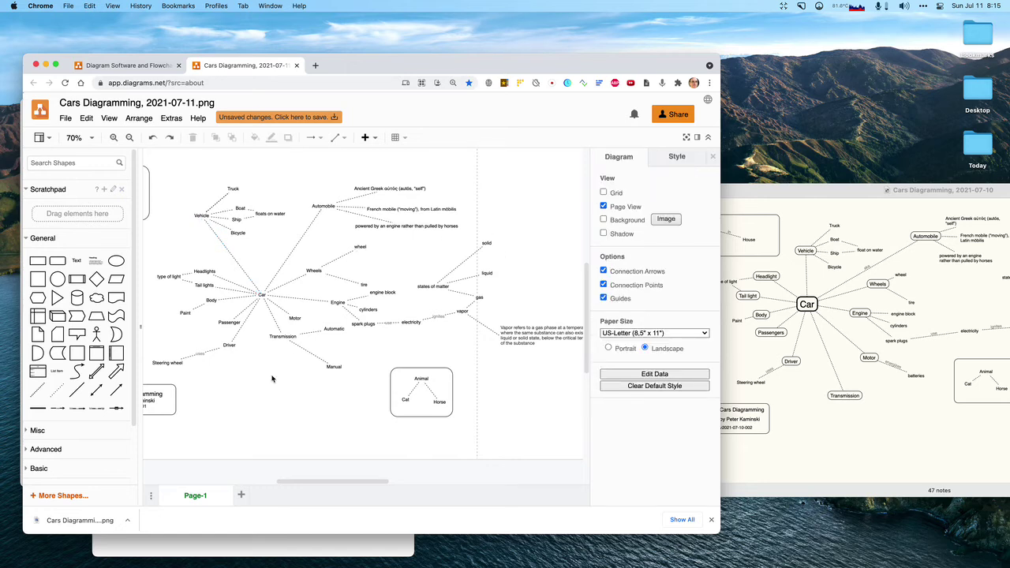
Redo the lost label outlines and give Car a rounded 3 pt black outline
click(86, 119)
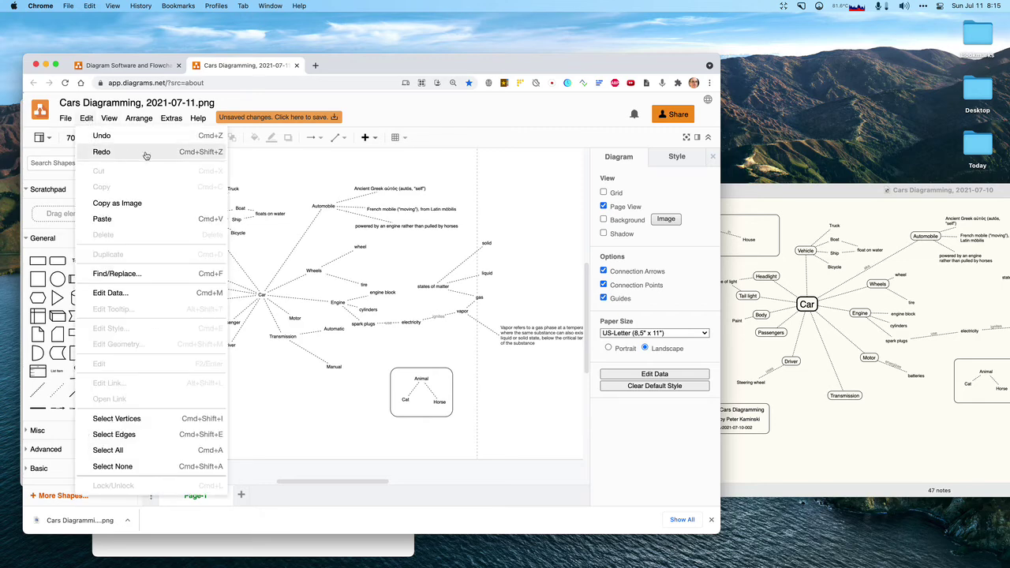
click(146, 155)
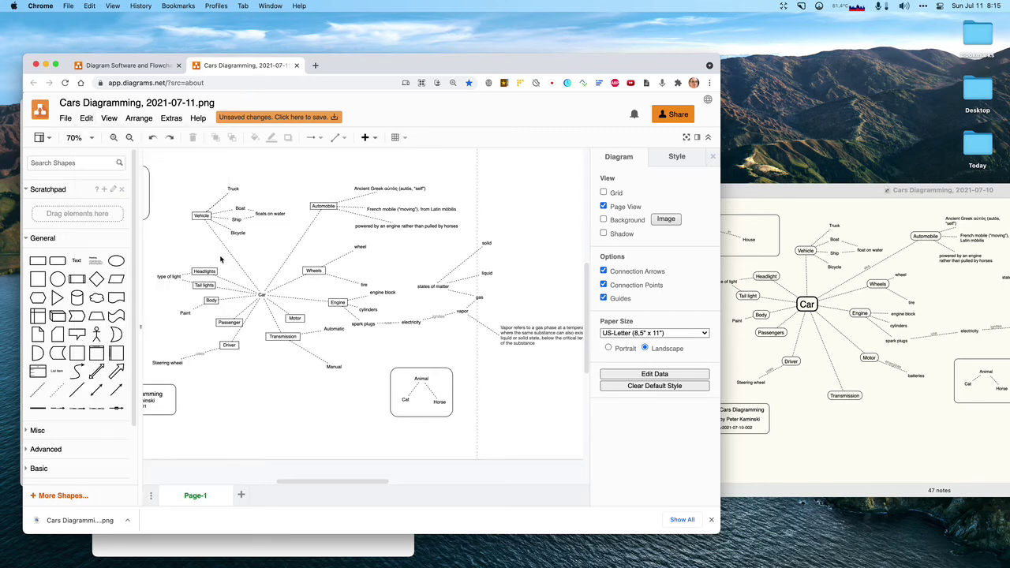
click(262, 295)
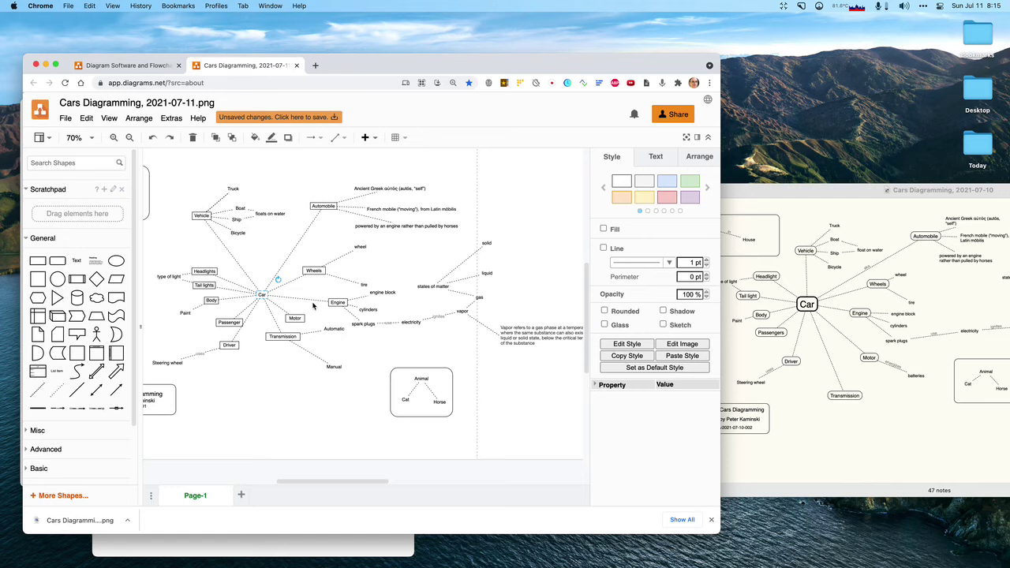
click(603, 249)
click(708, 261)
click(707, 261)
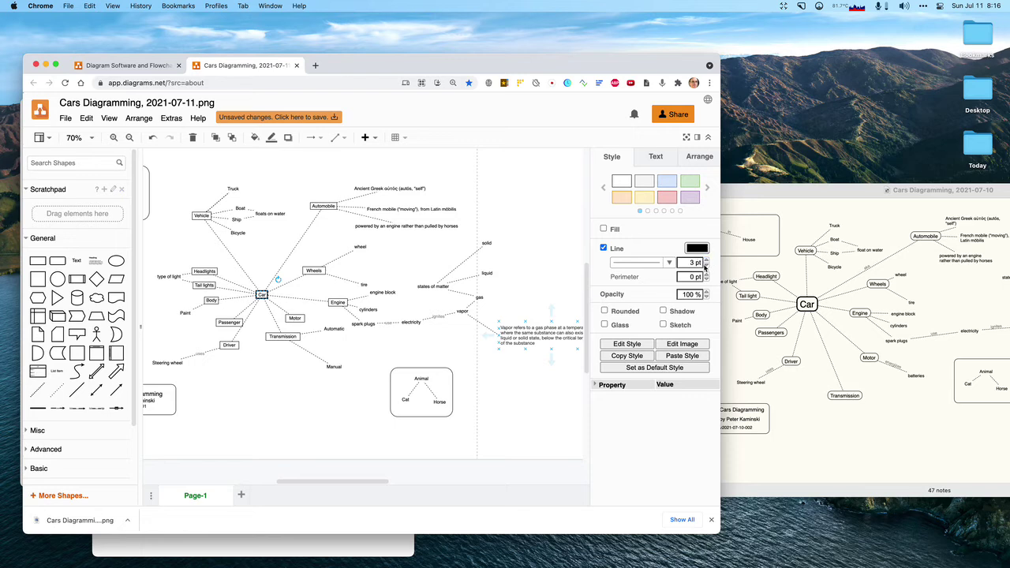
click(605, 311)
Raise the Car label's font size to 22 pt
click(648, 157)
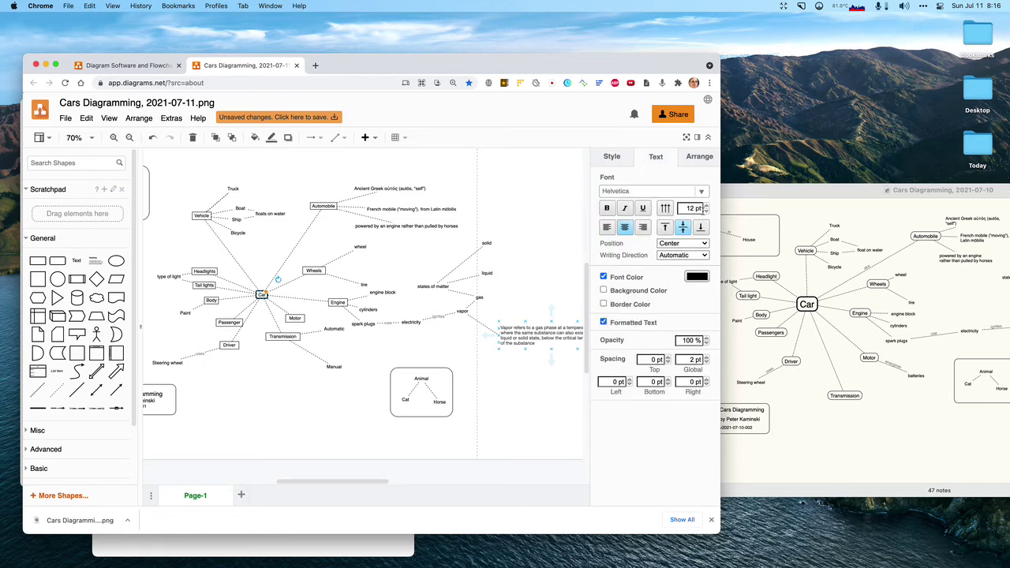
click(707, 205)
click(707, 205)
click(707, 206)
click(707, 206)
click(706, 205)
click(706, 205)
click(707, 205)
click(706, 205)
click(706, 205)
click(707, 205)
click(706, 205)
click(707, 205)
Raise the Vehicle, Body, Passenger and Driver labels to 14 pt, undoing a stray duplicate
click(203, 216)
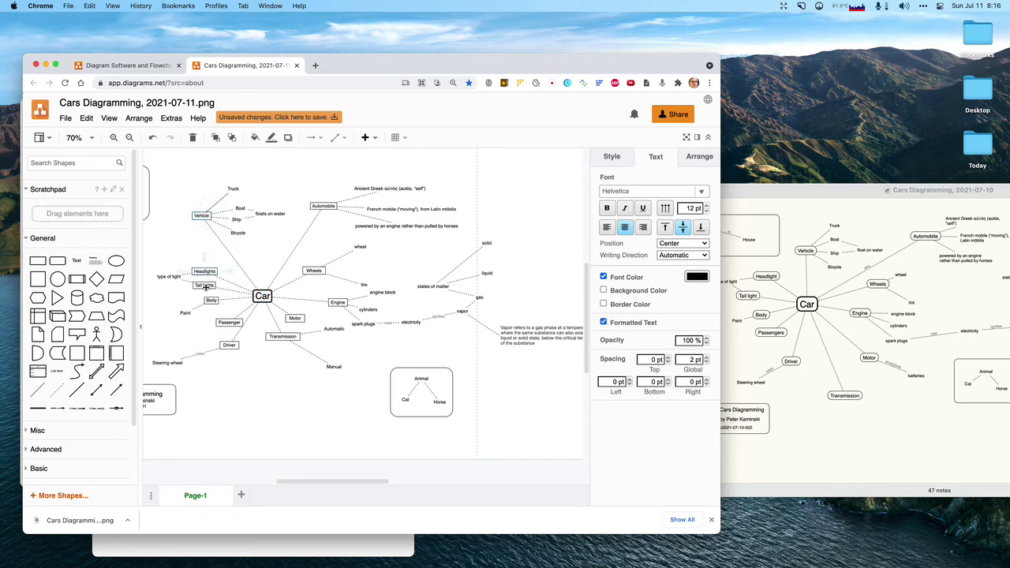
shift+click(211, 301)
shift+click(229, 322)
key(ctrl+d)
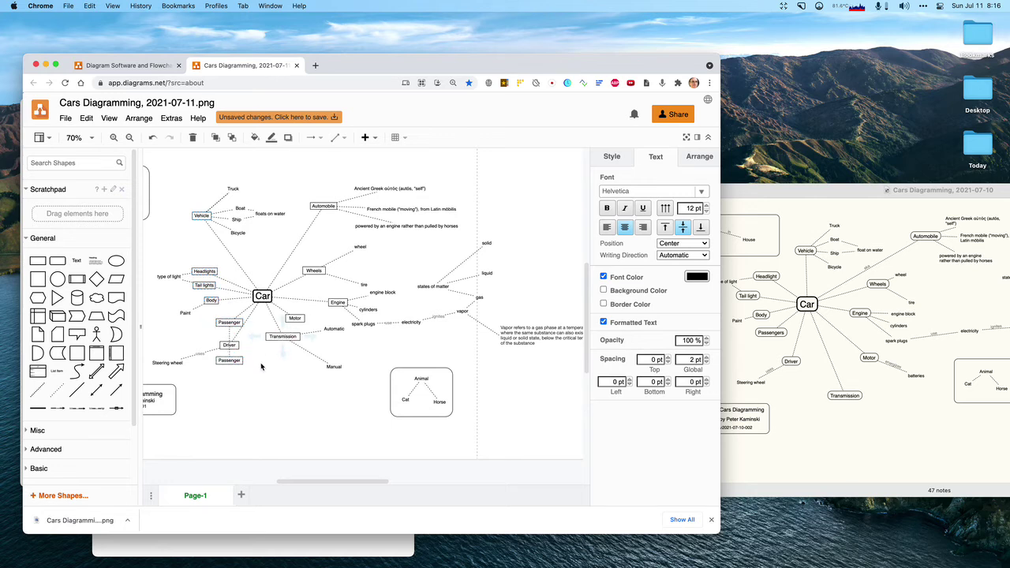
key(ctrl+z)
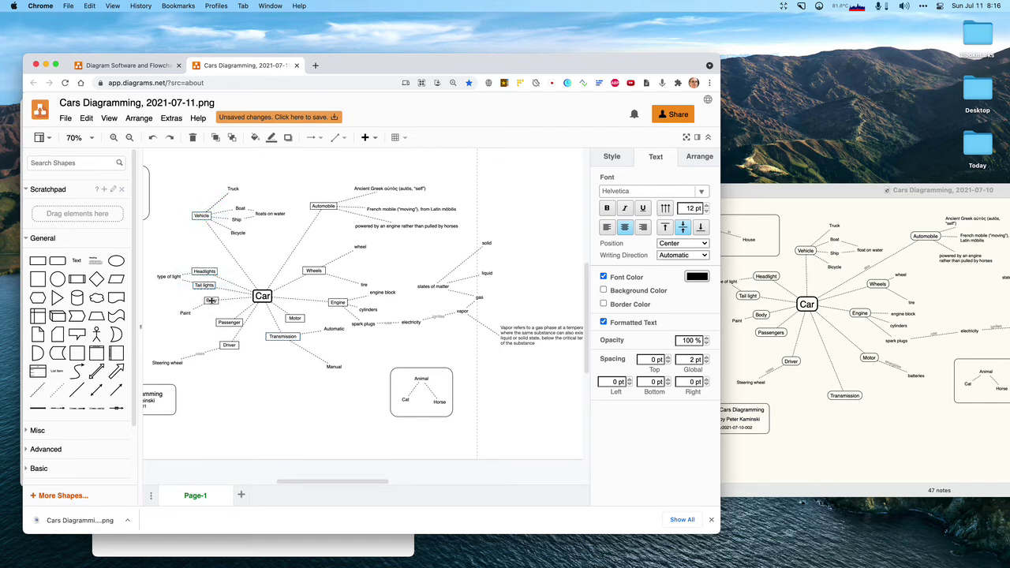
shift+click(233, 346)
click(707, 205)
click(706, 205)
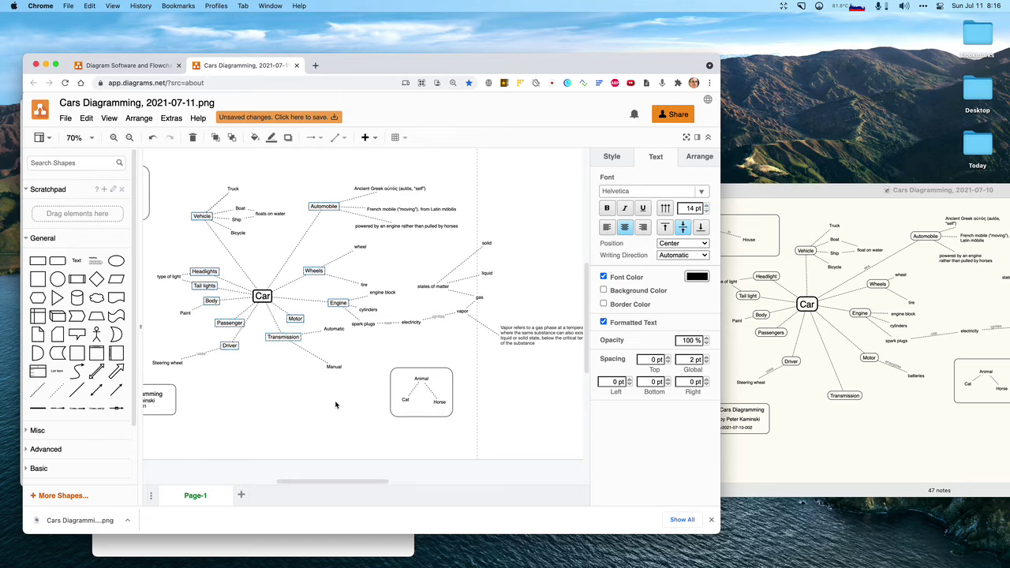
click(307, 419)
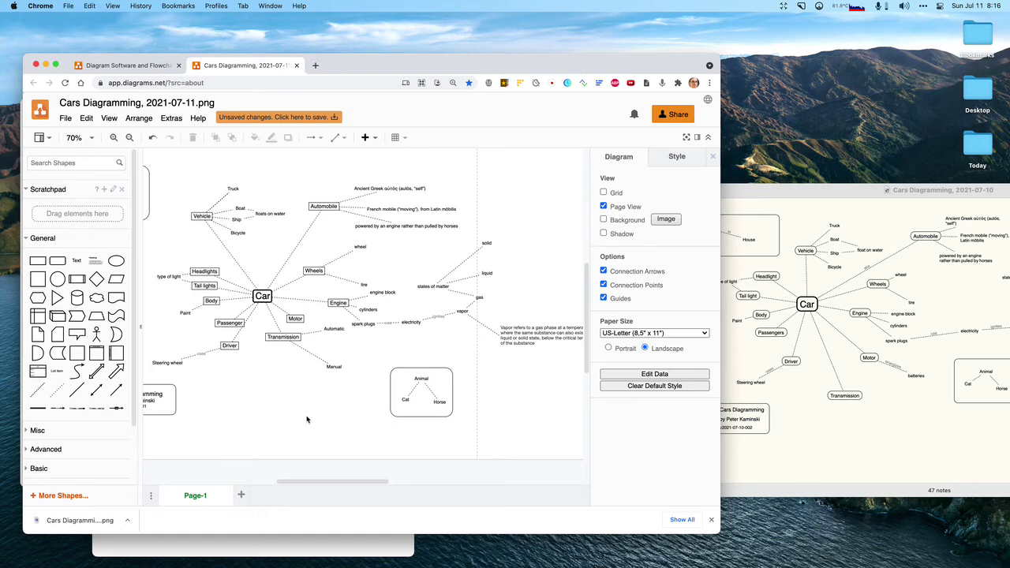
Select Transmission, Engine, Wheels, Automobile, Vehicle and Body, and delete a stray Passenger copy
click(281, 337)
shift+click(337, 303)
shift+click(319, 271)
shift+click(333, 207)
shift+click(201, 216)
shift+click(209, 303)
drag(234, 323, 230, 361)
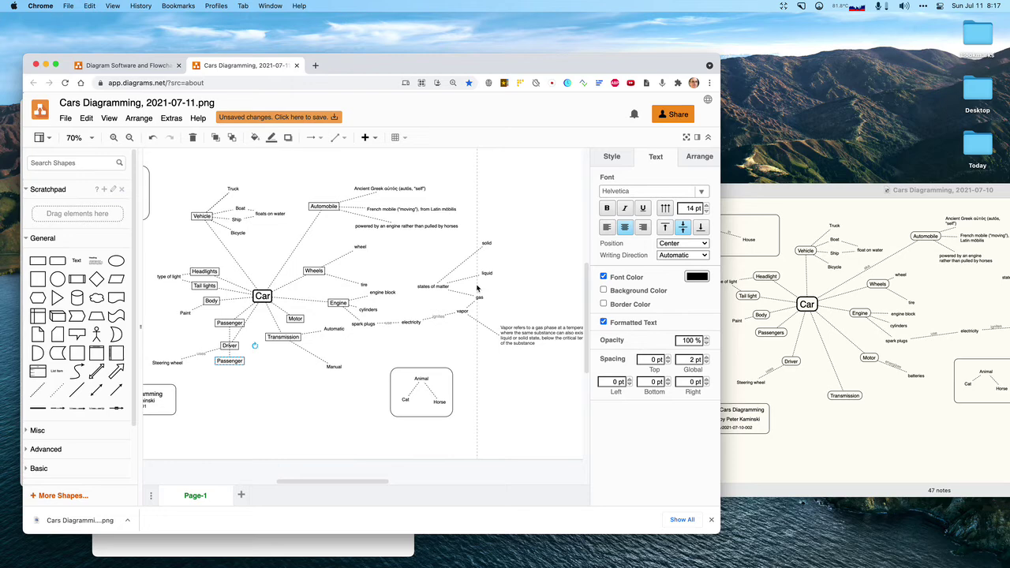
key(Delete)
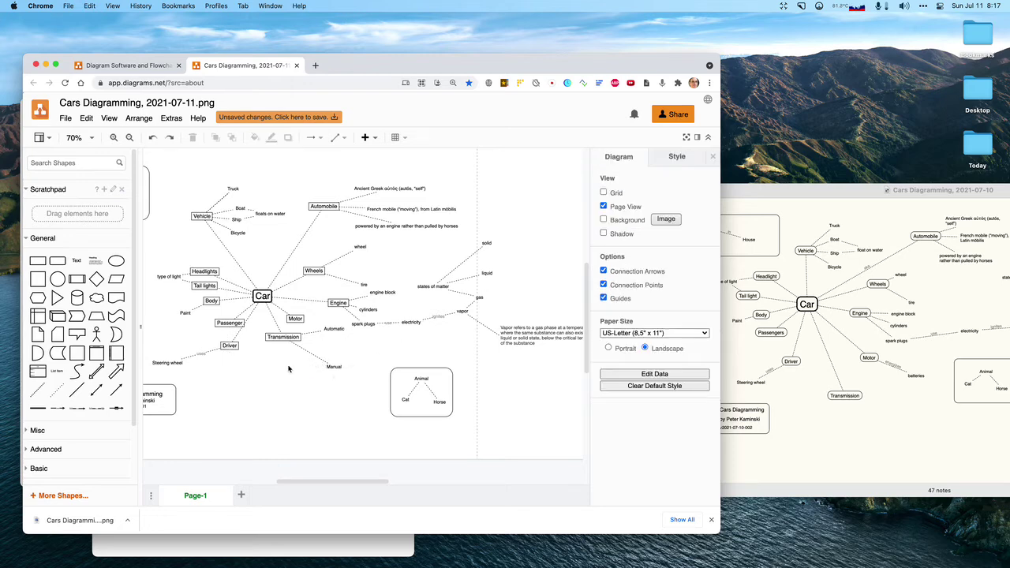
Select Driver, Passenger, Tail lights, Headlights, Vehicle, Automobile, Wheels and Engine, undoing an accidental Motor move
click(233, 345)
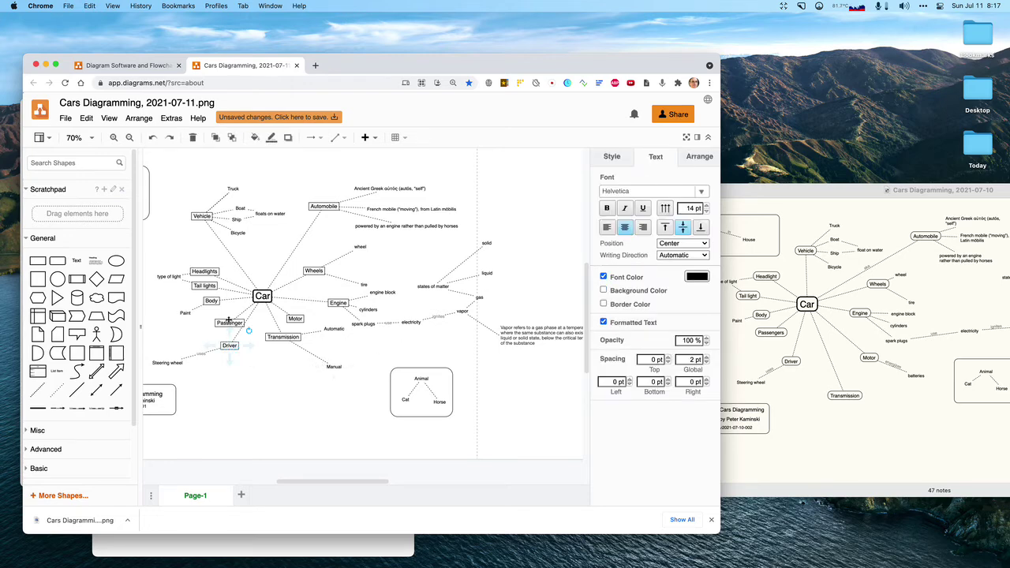
shift+click(228, 322)
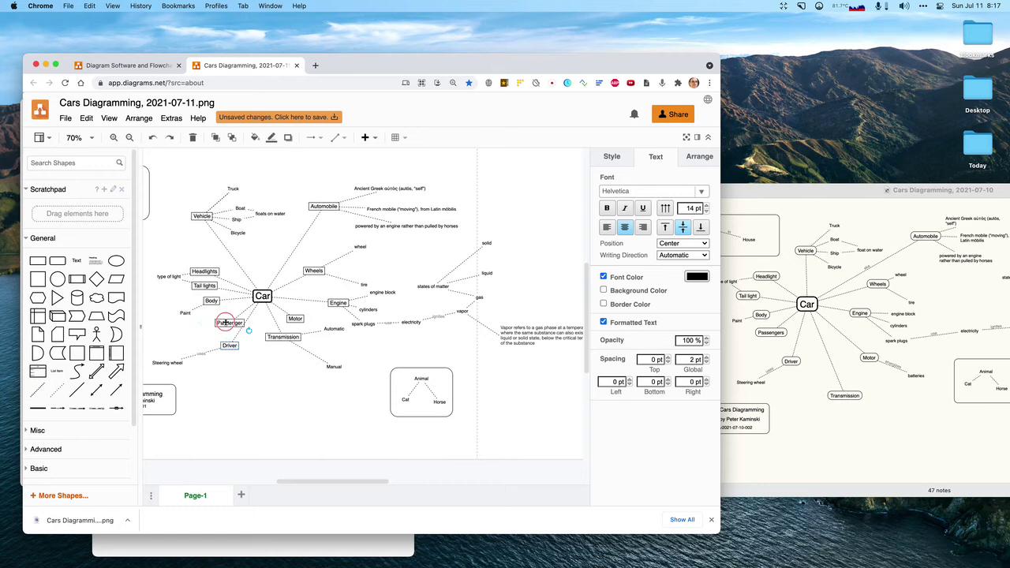
shift+click(205, 283)
shift+click(203, 271)
shift+click(201, 216)
shift+click(329, 207)
shift+click(315, 271)
shift+click(344, 304)
drag(297, 318, 295, 357)
key(super+z)
click(340, 389)
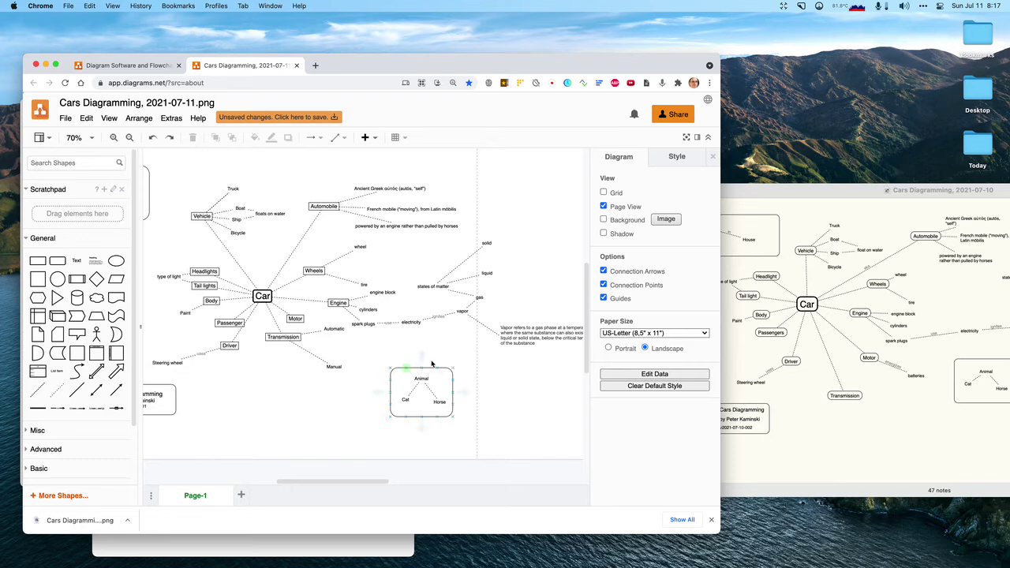
scroll(431, 364, right, 3)
scroll(429, 364, left, 10)
scroll(429, 364, right, 8)
drag(847, 188, 689, 150)
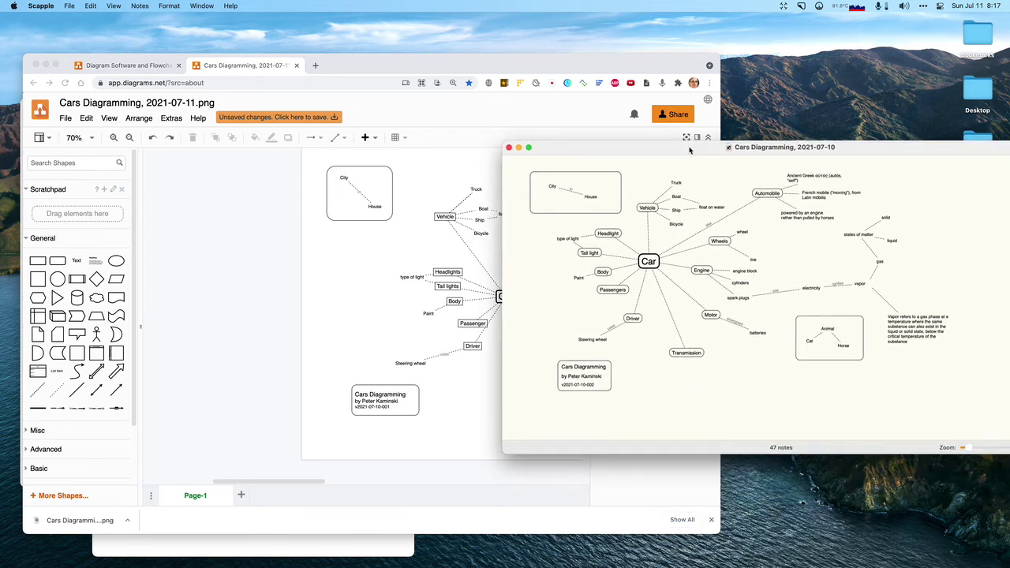
scroll(447, 266, right, 5)
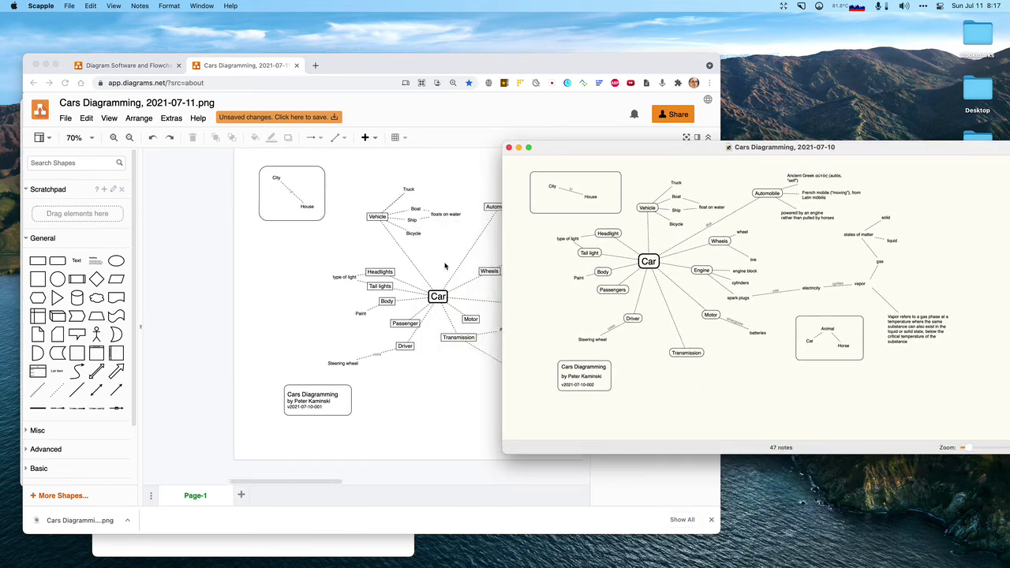
scroll(445, 266, right, 3)
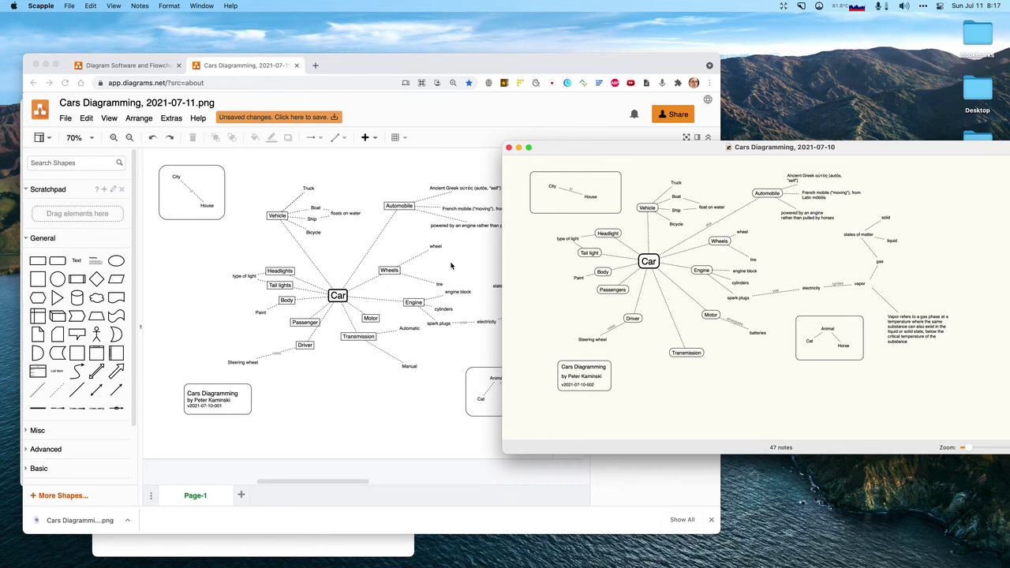
drag(696, 147, 715, 139)
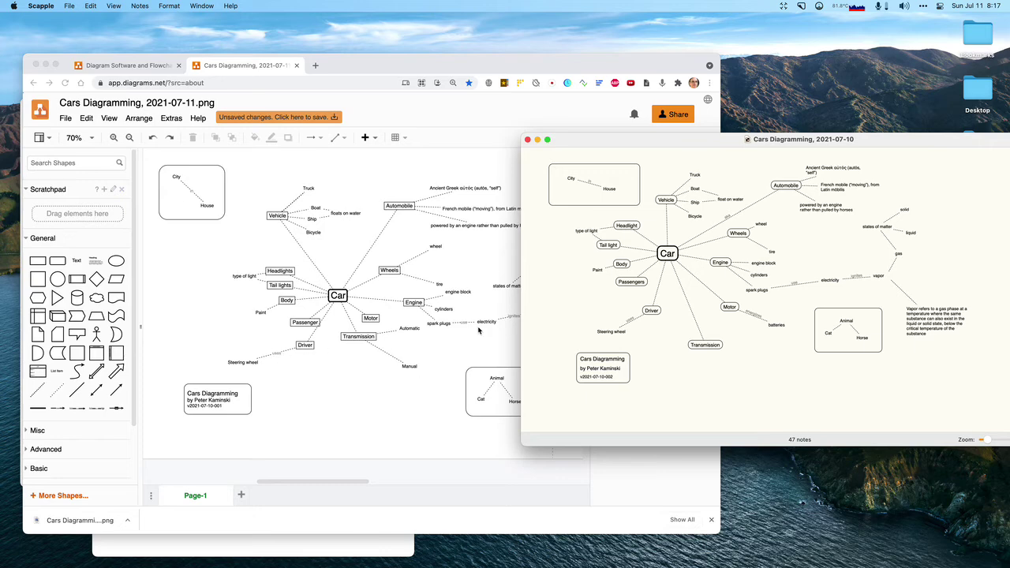
drag(591, 142, 605, 147)
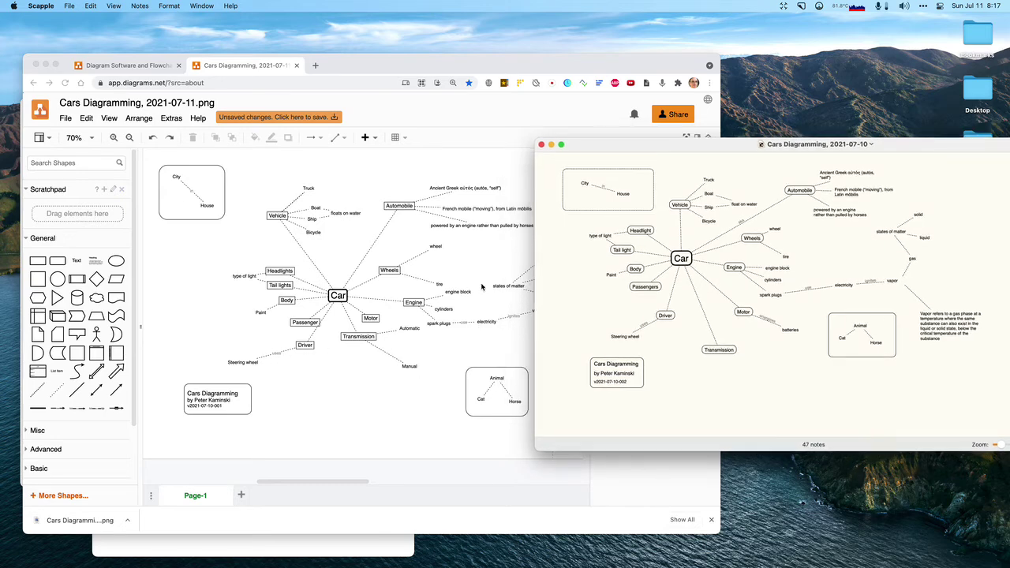
click(476, 146)
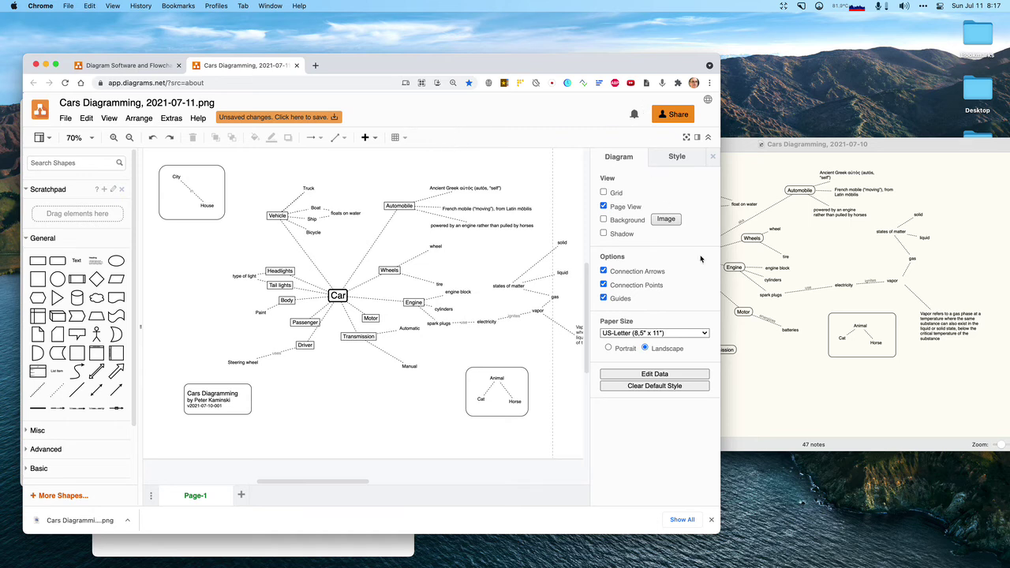
click(782, 359)
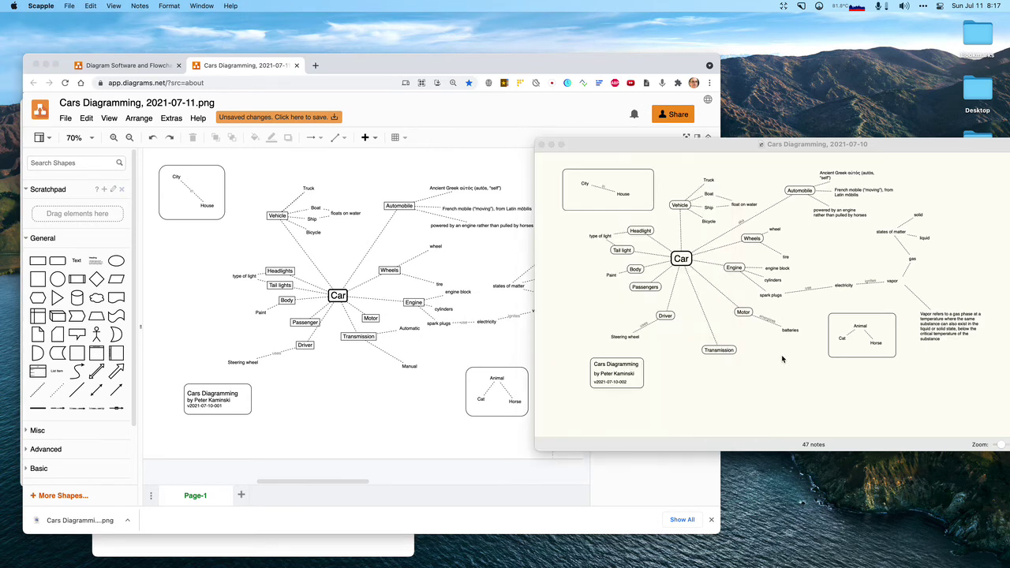
click(127, 520)
click(127, 520)
Reveal the download in Finder and open Cars Diagramming, 2021-07-11.png in Preview
click(160, 542)
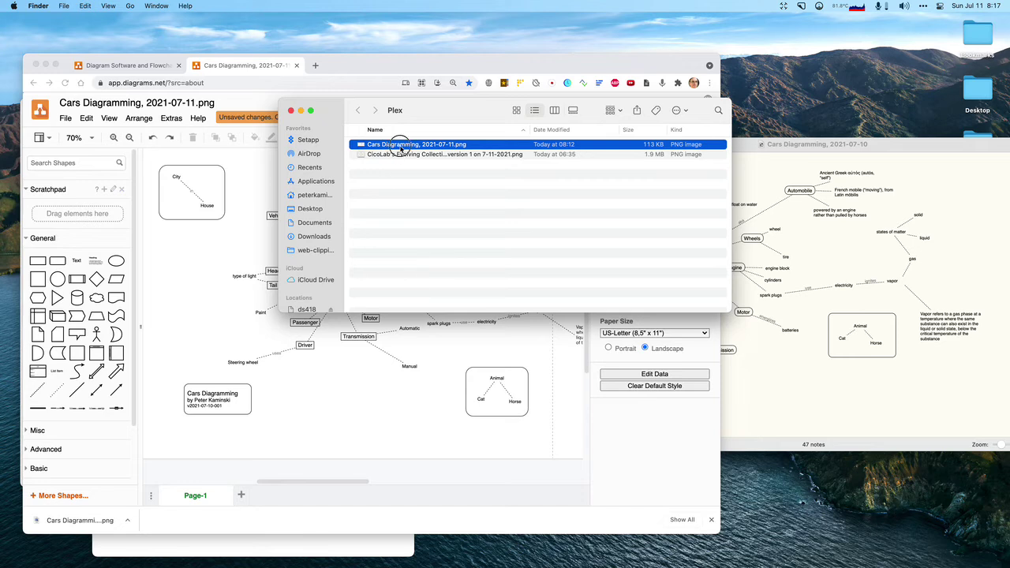
double_click(401, 147)
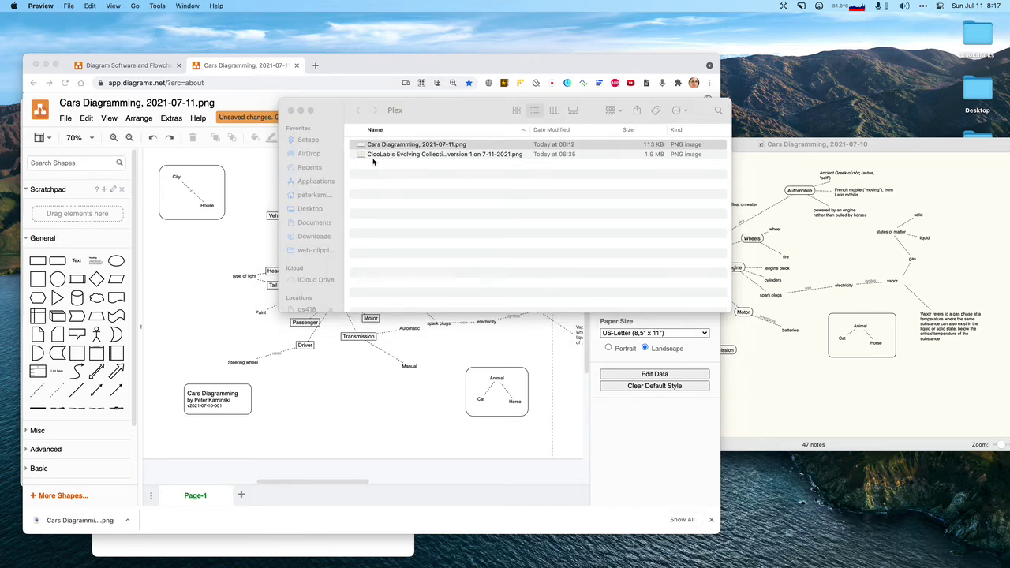
Close the Plex folder, move Preview aside to inspect the PNG, then return to diagrams.net
click(291, 111)
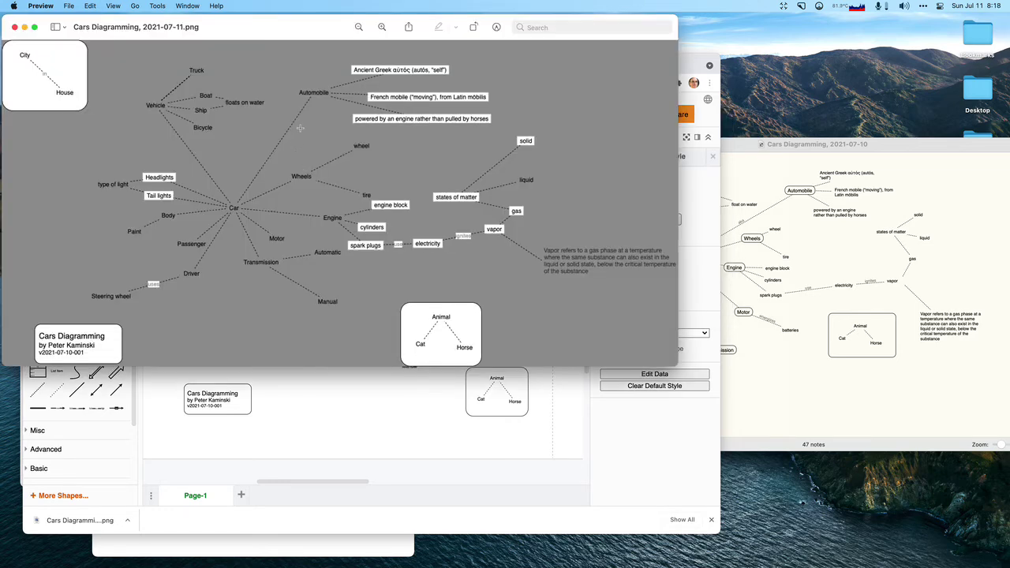
drag(267, 35, 365, 95)
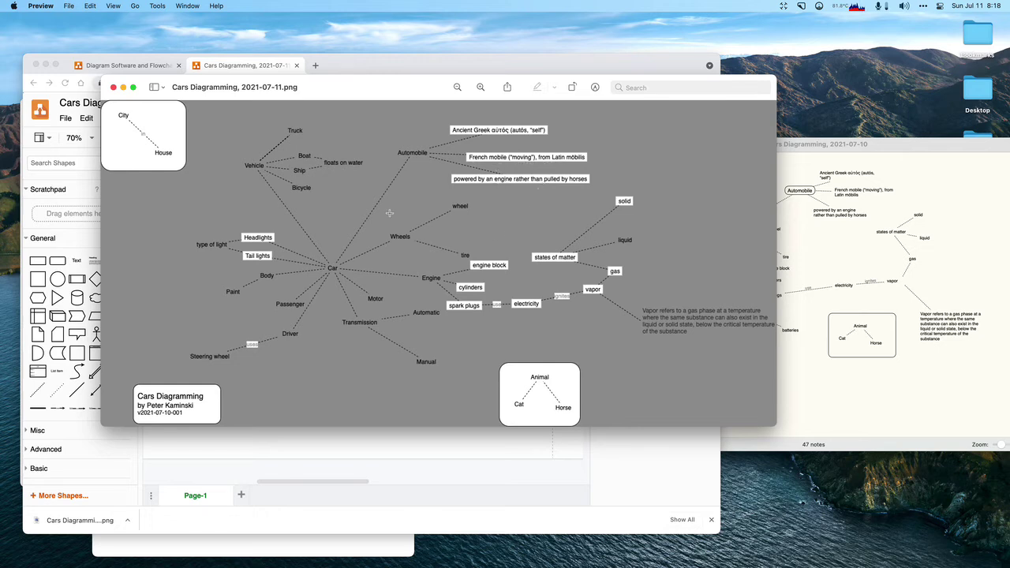
drag(341, 86, 411, 58)
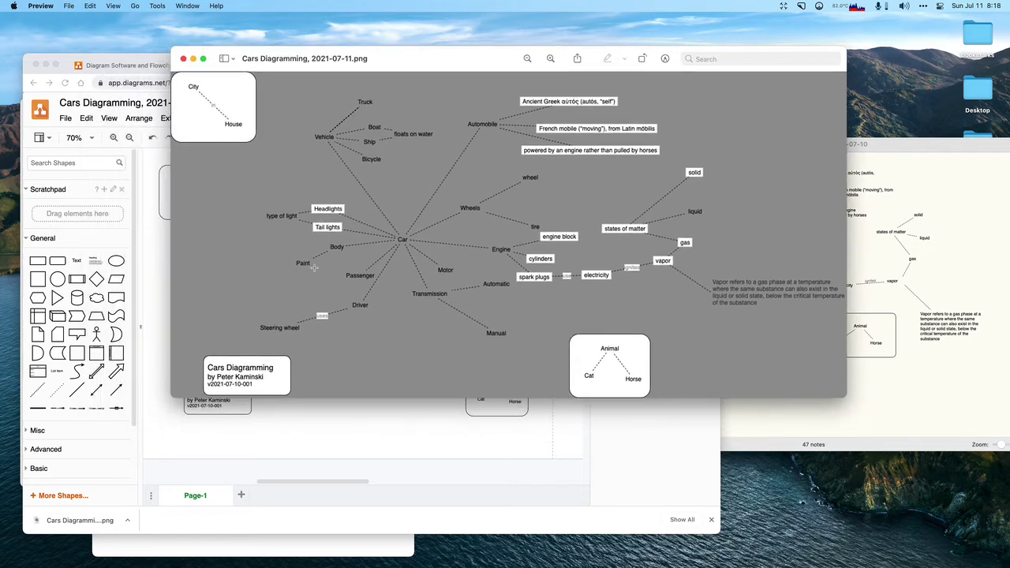
click(301, 440)
Export the diagram as a PNG at 200% zoom, transparent background, border width 20
click(63, 118)
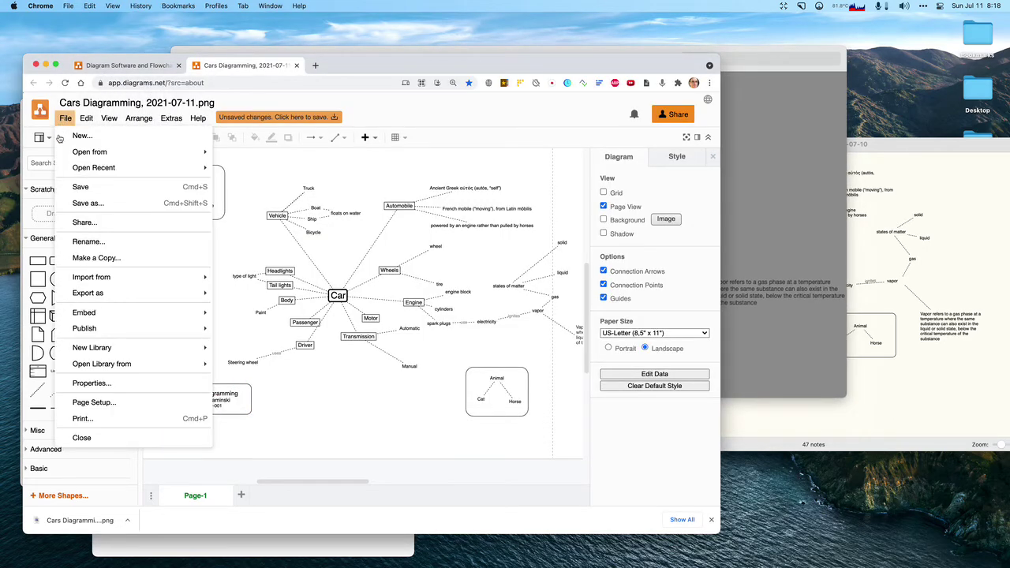
mouse_move(110, 294)
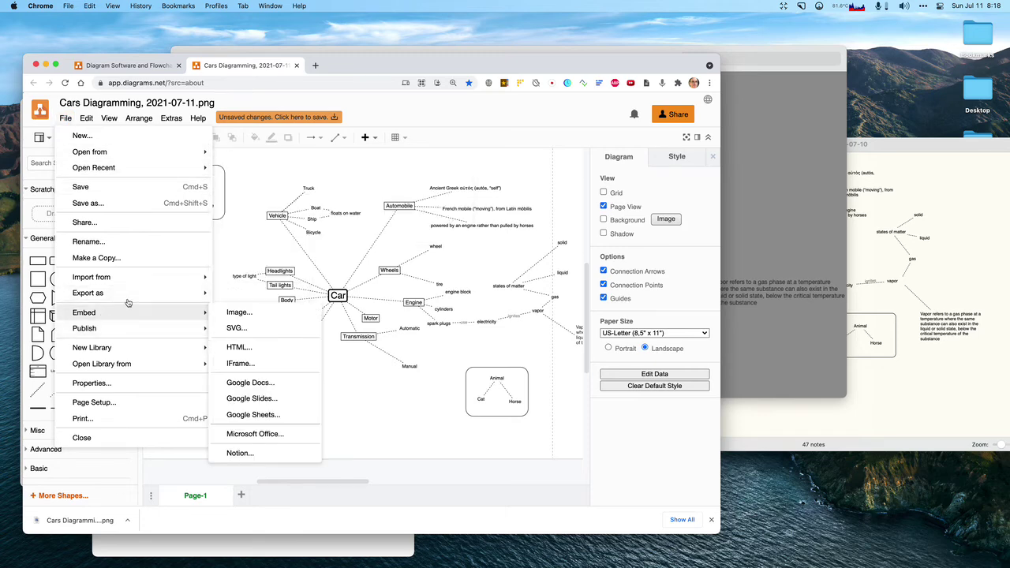
click(237, 293)
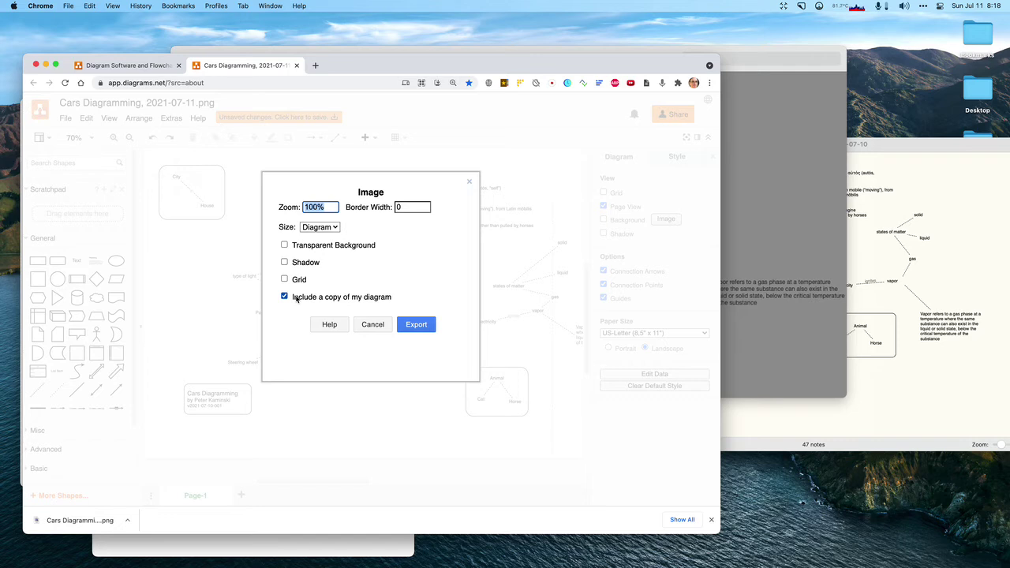
text(200)
click(327, 227)
click(322, 228)
click(285, 245)
double_click(417, 209)
text(2)
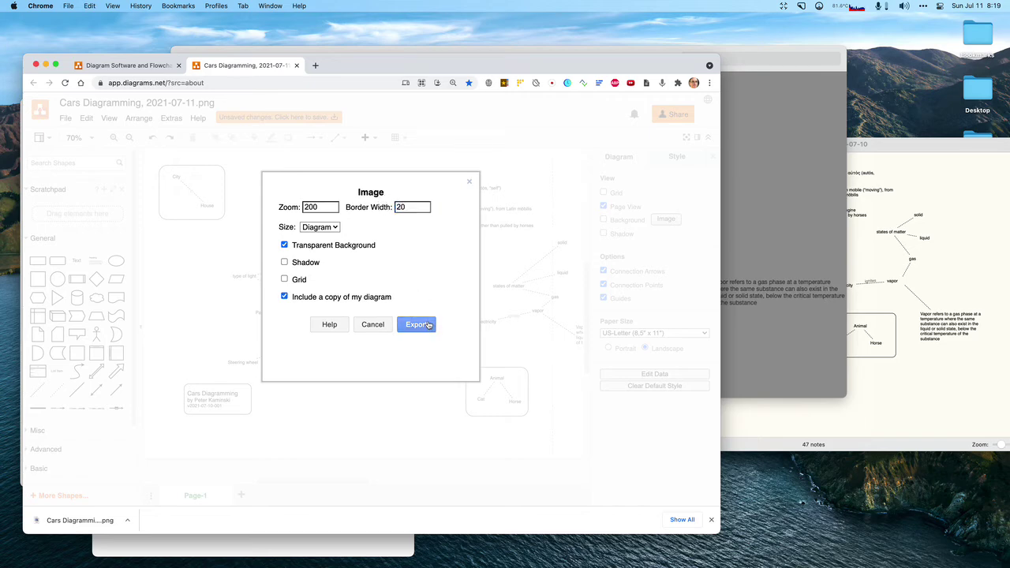
click(426, 325)
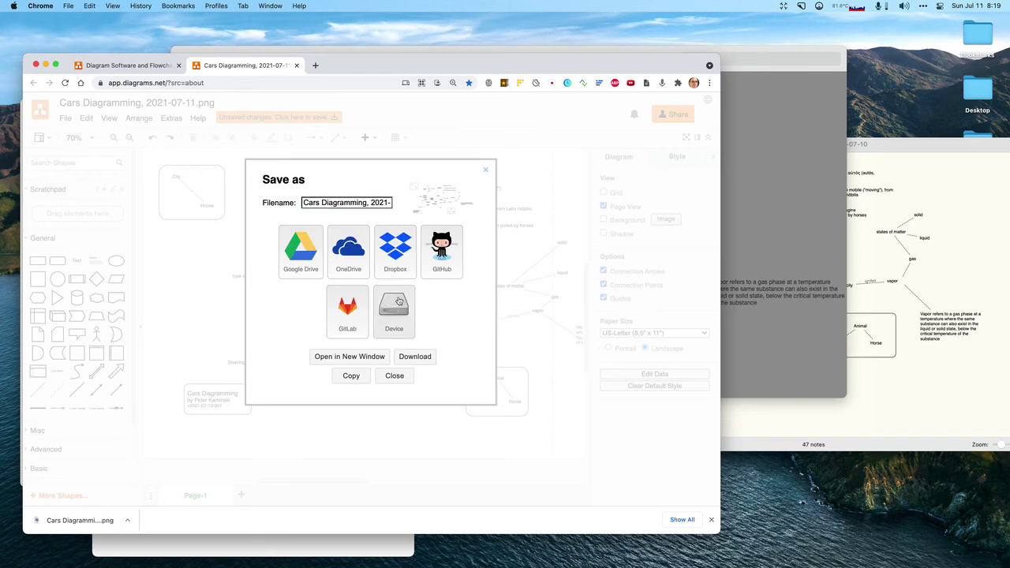
Download it as Cars Diagramming, 2021-07-11.png into Plex, replacing the older file
click(417, 356)
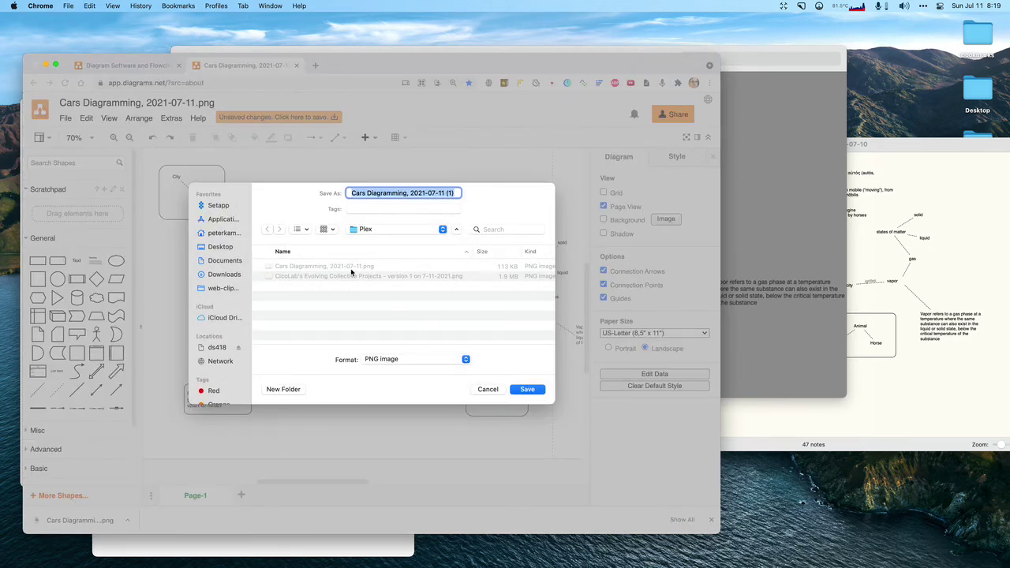
key(Right)
key(BackSpace)
key(BackSpace)
key(BackSpace)
key(BackSpace)
click(524, 389)
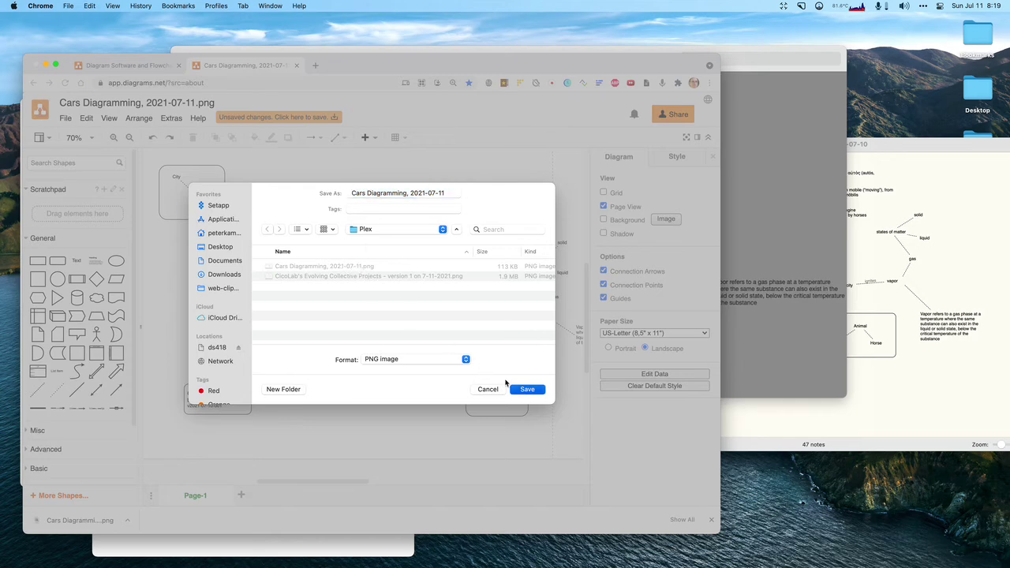
click(402, 352)
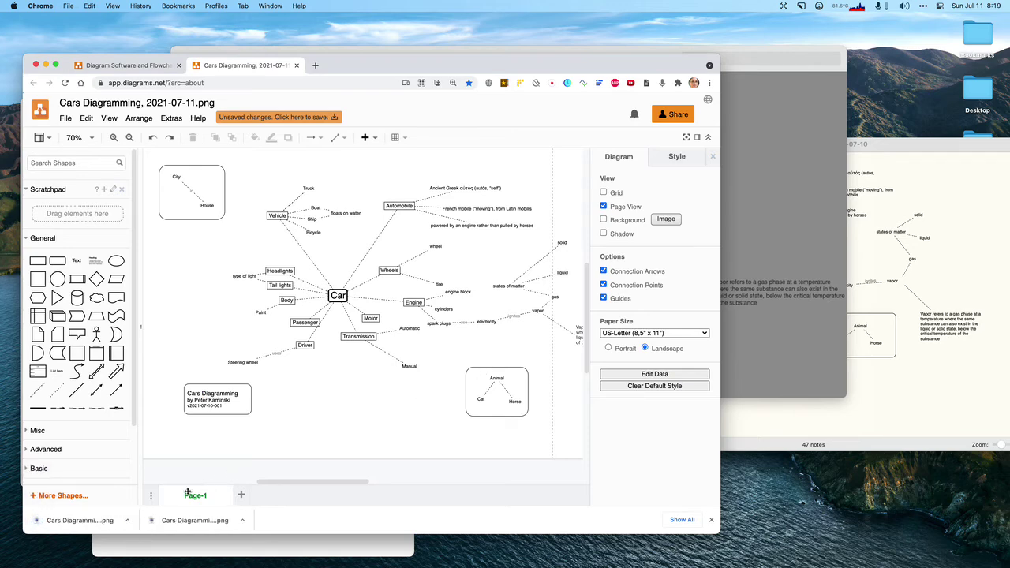
Zoom in on the re-exported PNG in Preview to check it, then close the window
key(super+Tab)
key(super+plus)
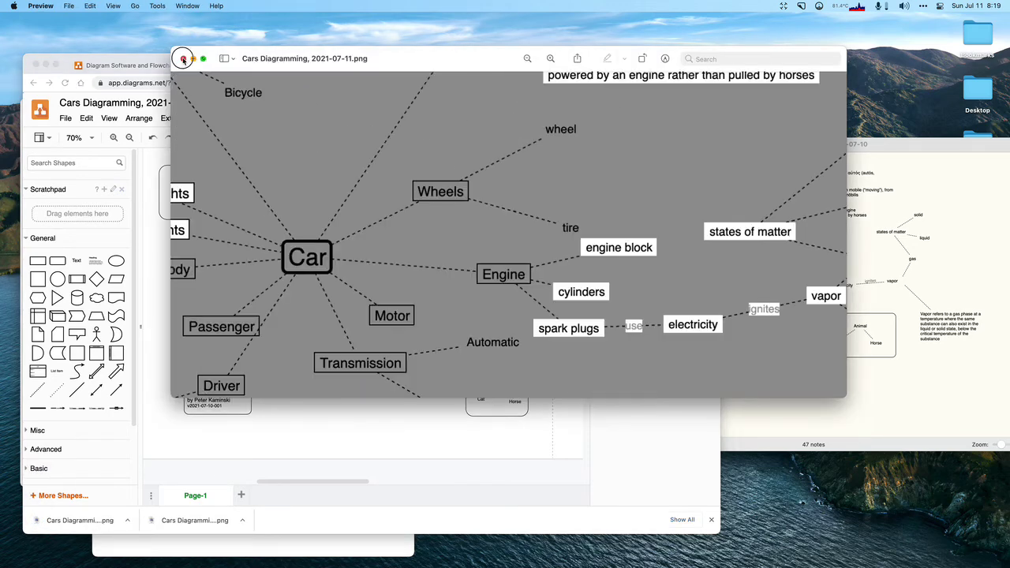
key(super+w)
click(104, 521)
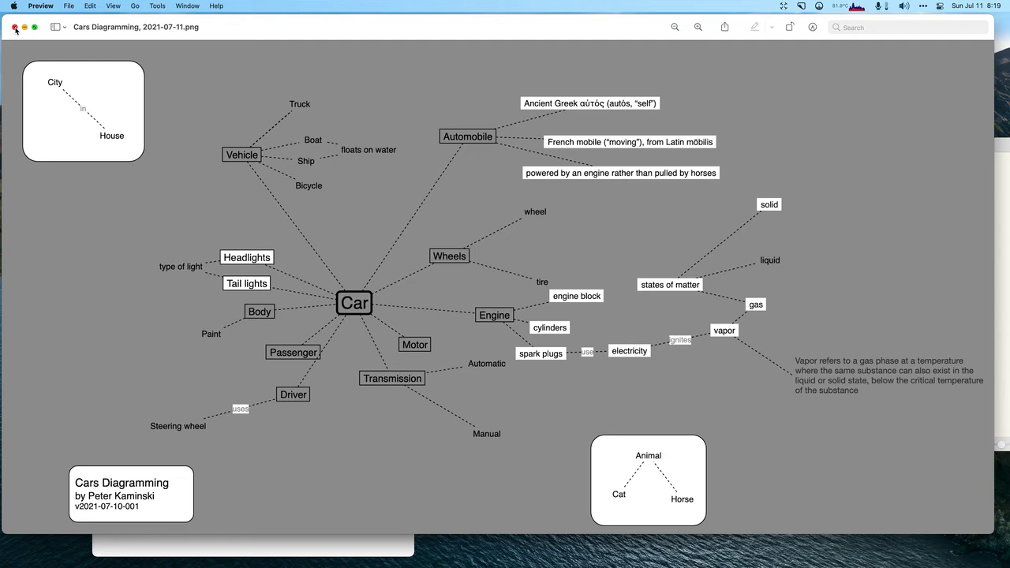
click(15, 29)
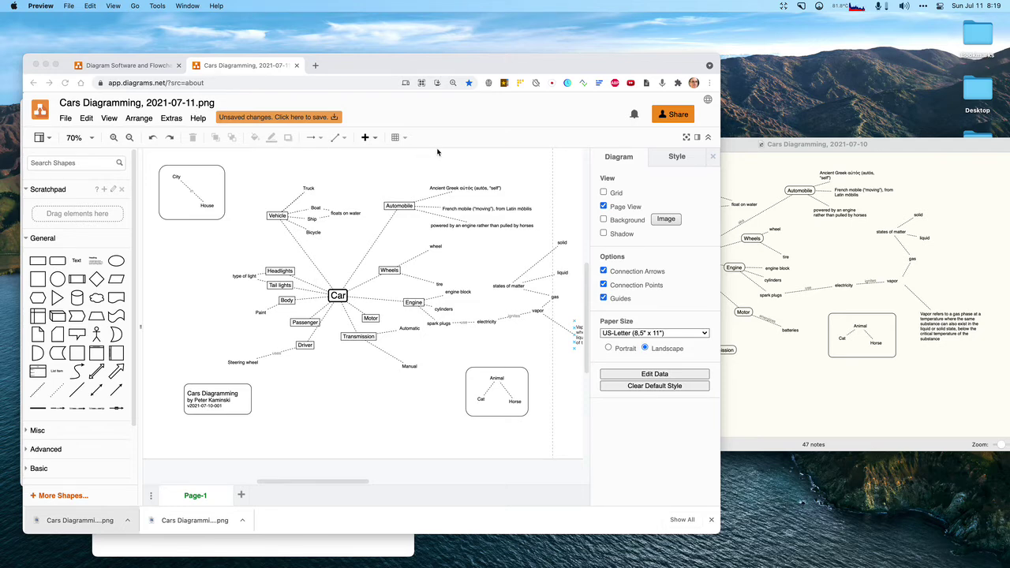
Close the Cars Diagramming tab, leaving without saving changes
click(297, 66)
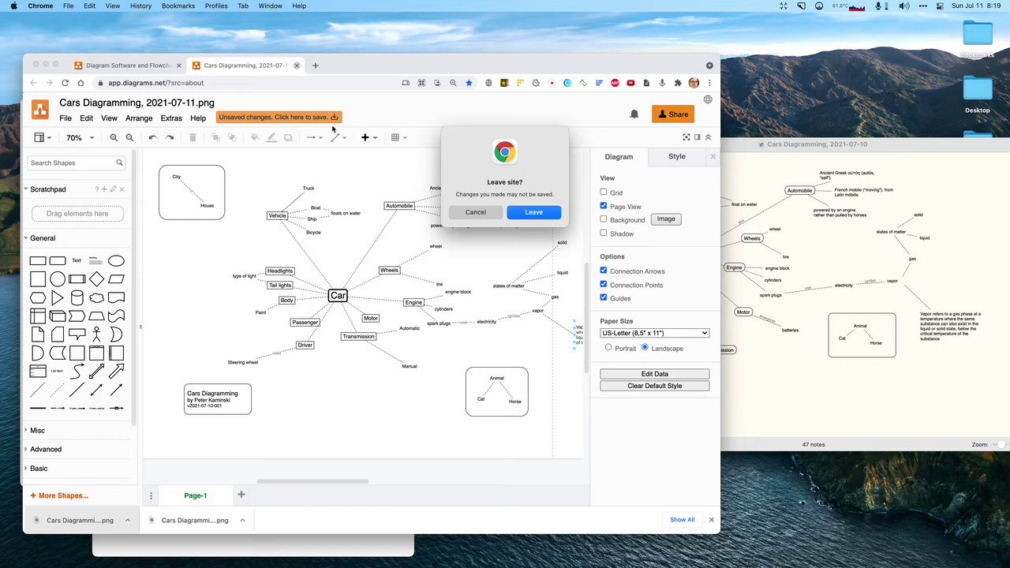
click(476, 212)
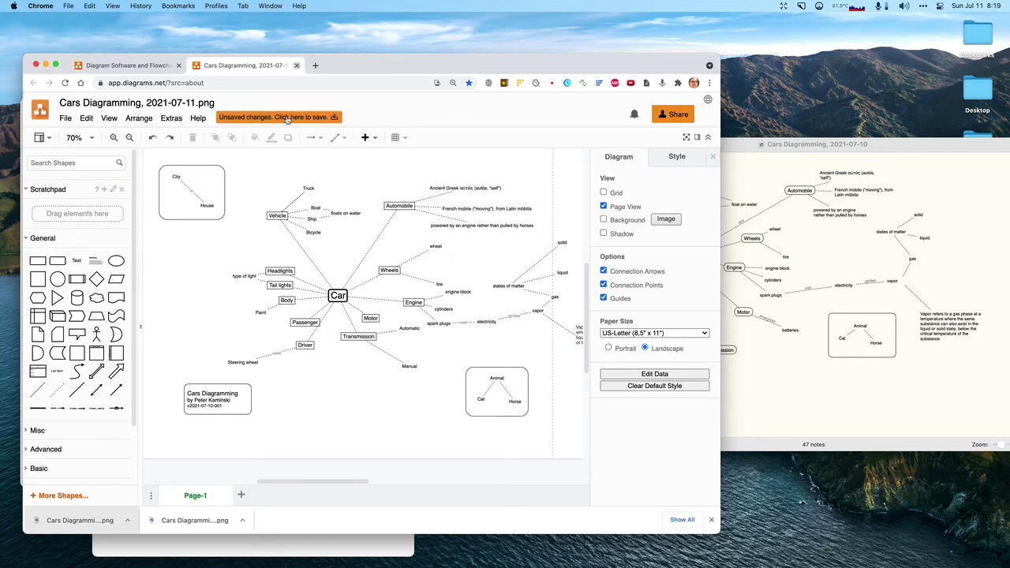
click(297, 66)
click(534, 213)
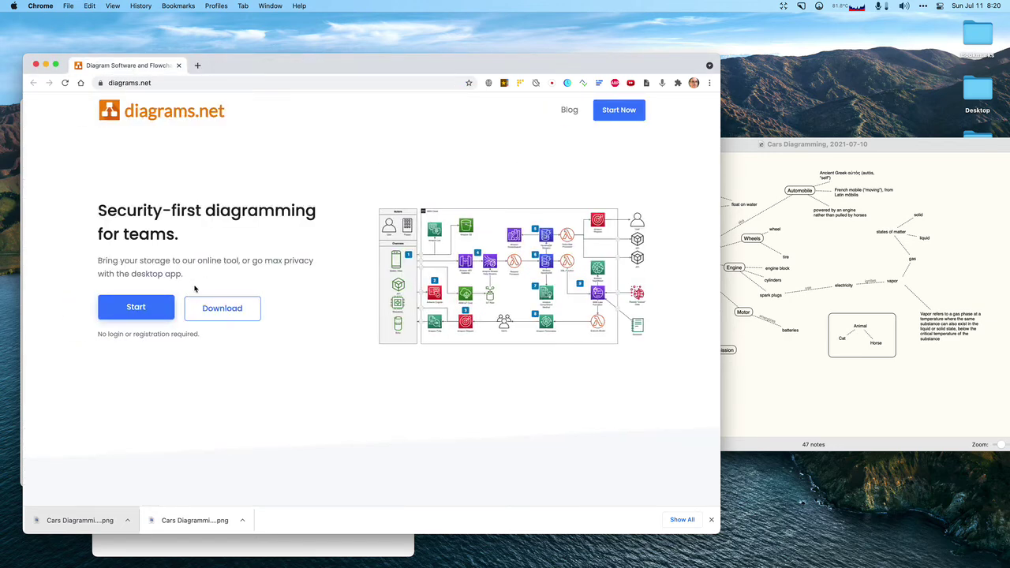
Start a new untitled diagram from the diagrams.net homepage and scroll the view
click(158, 310)
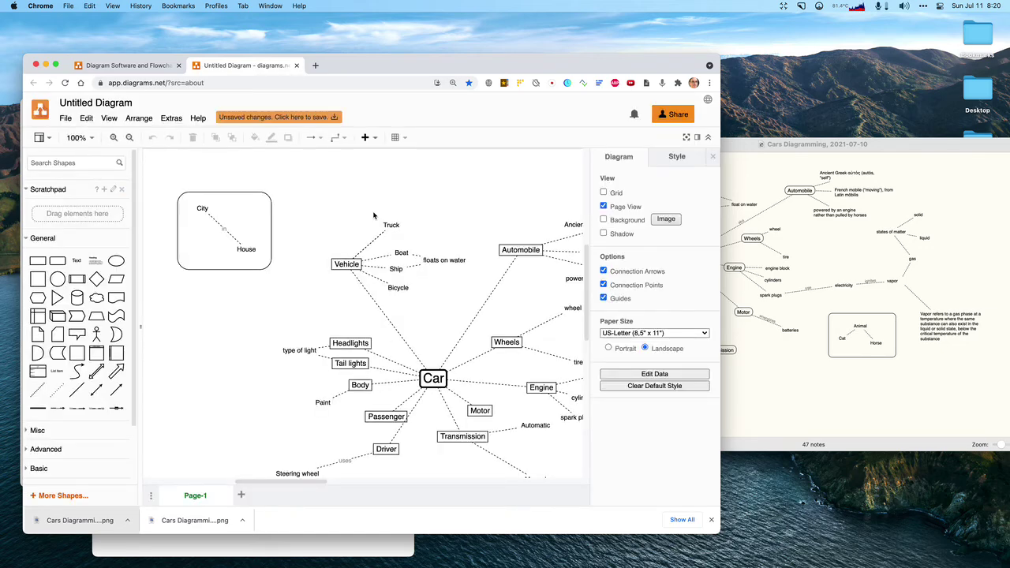
scroll(428, 260, down, 3)
scroll(429, 260, right, 3)
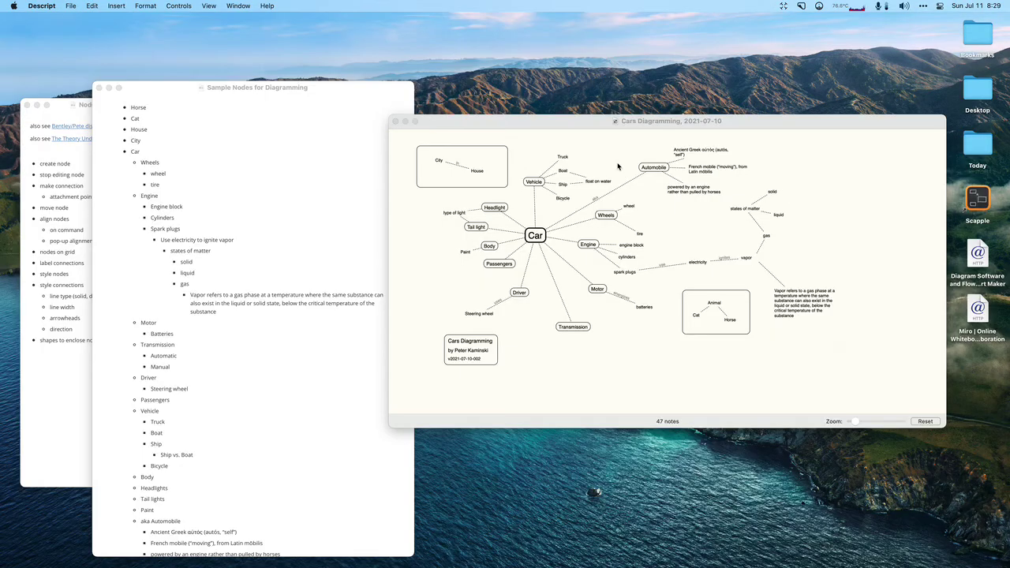
Open the Miro board link from the desktop in the Chrome browser
click(979, 307)
double_click(979, 308)
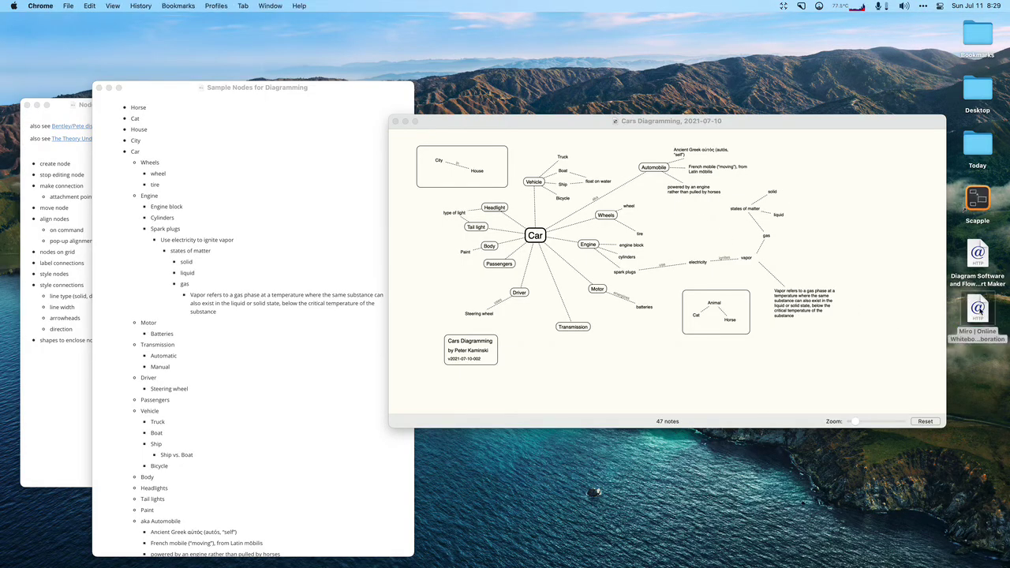
drag(498, 60, 596, 58)
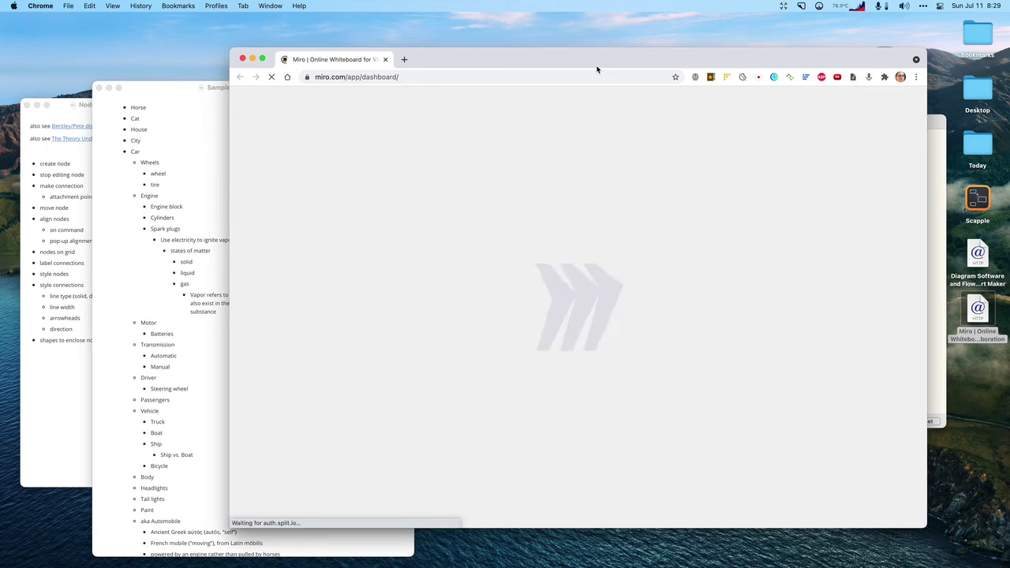
drag(596, 59, 571, 58)
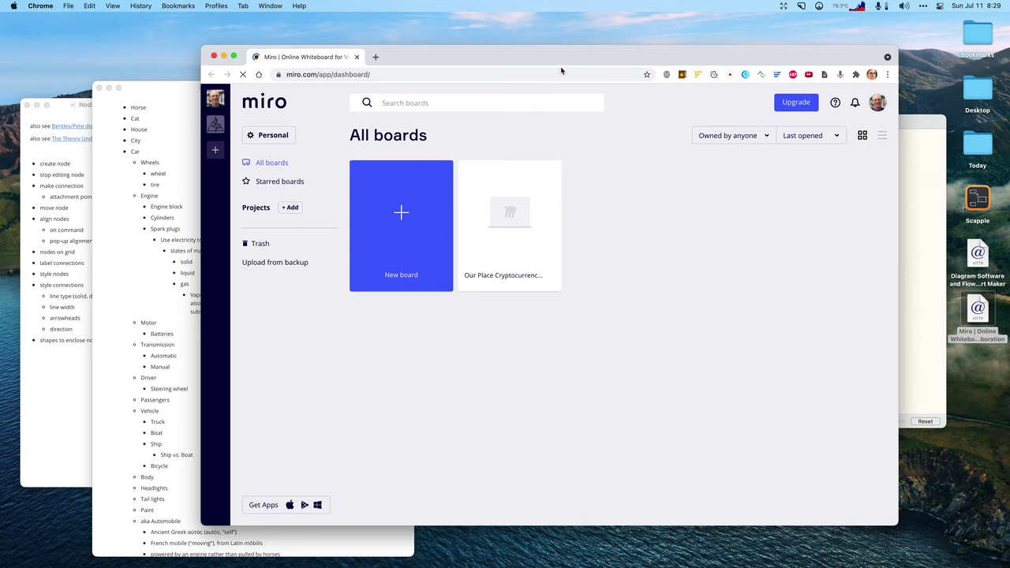
Create a new blank board and let the template gallery load
click(404, 222)
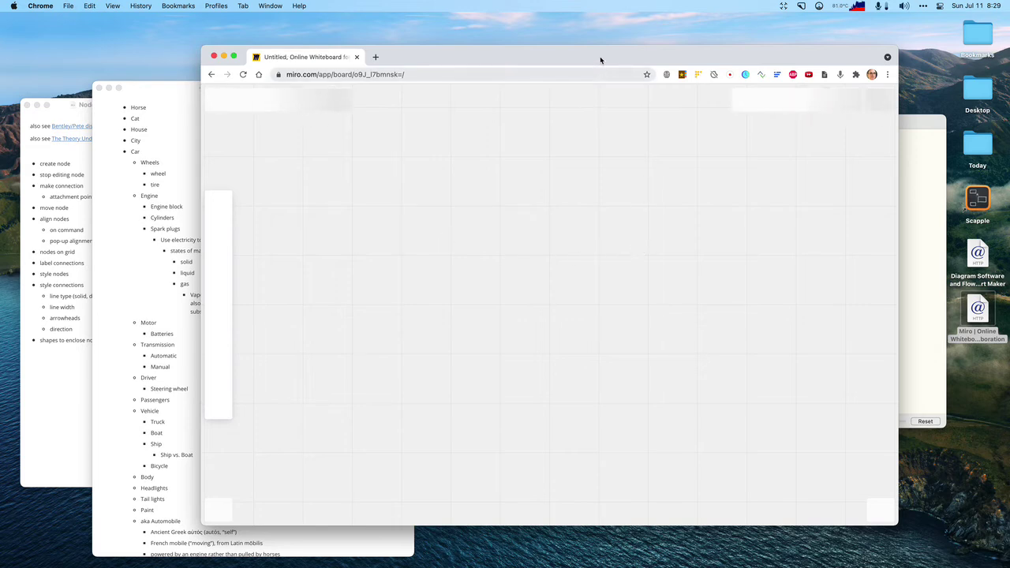
drag(599, 50, 575, 56)
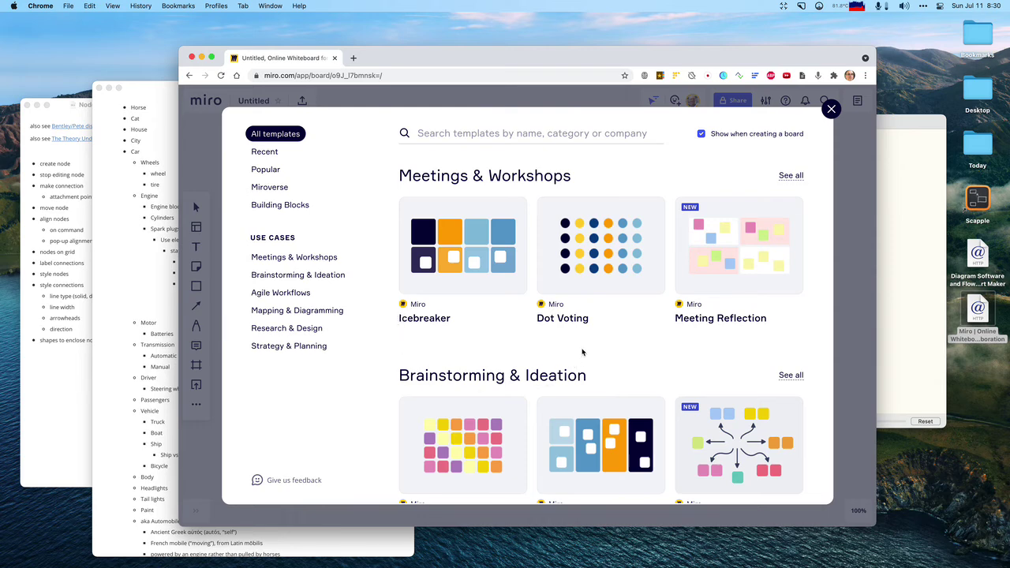
scroll(582, 352, down, 1)
scroll(582, 352, up, 1)
Close the template gallery and add a text label reading 'Text1'
click(832, 109)
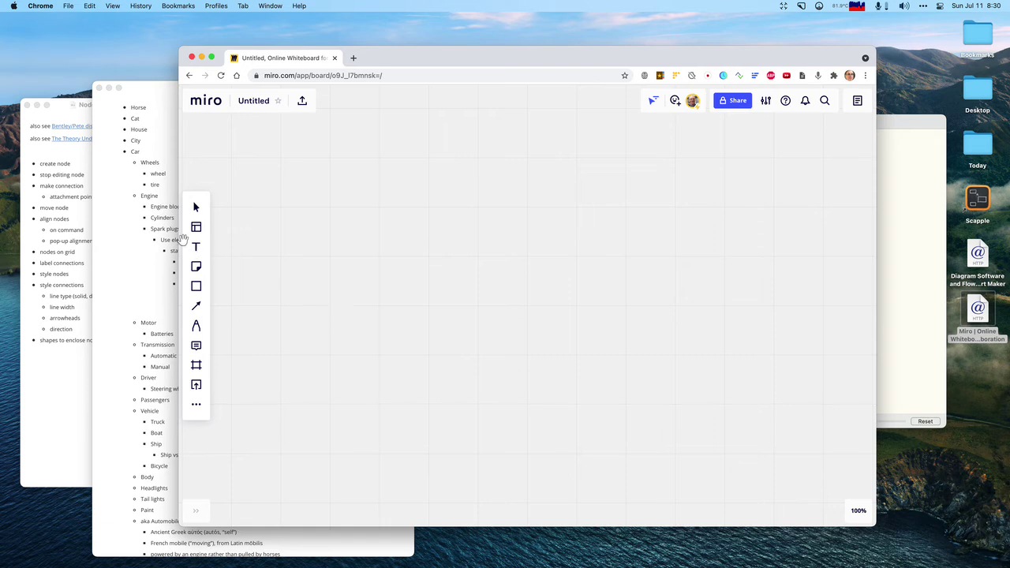
click(196, 246)
click(195, 245)
click(199, 248)
click(282, 265)
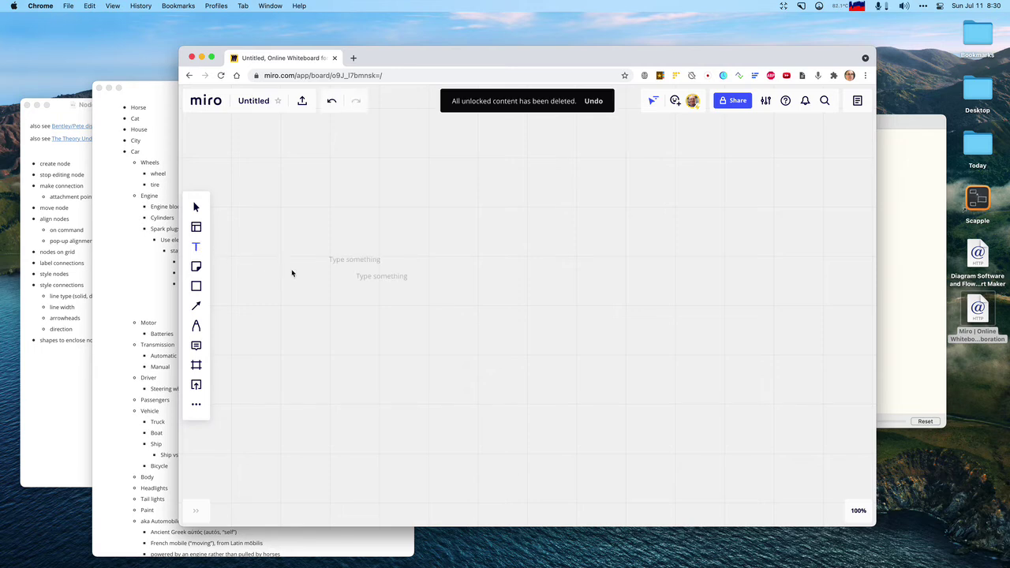
click(298, 271)
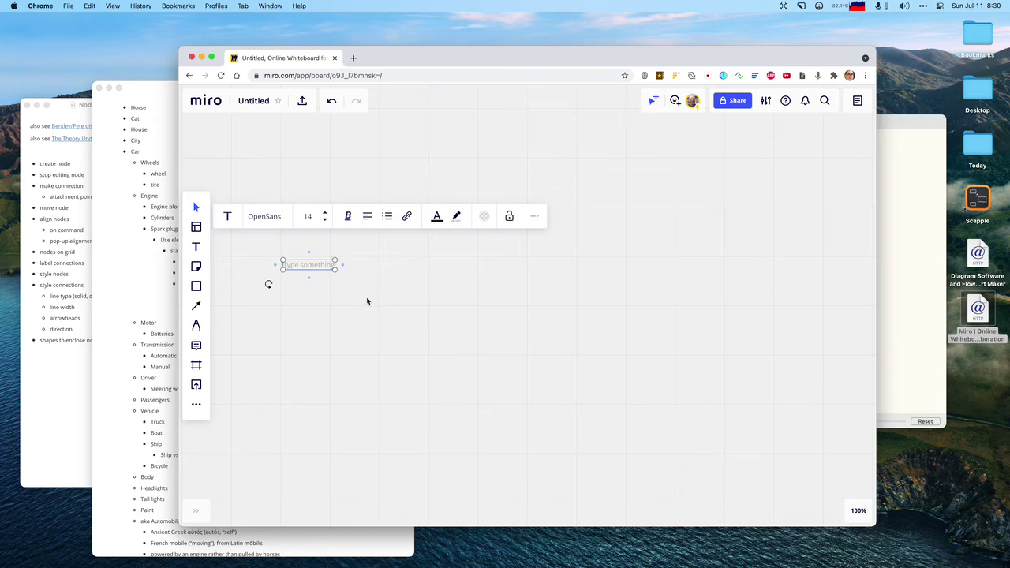
text(Test)
click(309, 267)
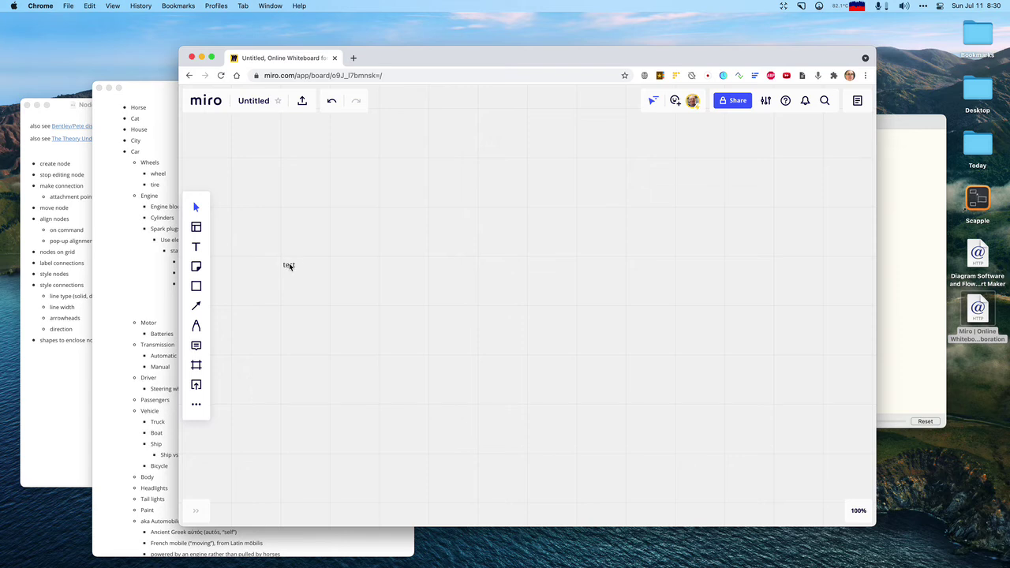
click(290, 266)
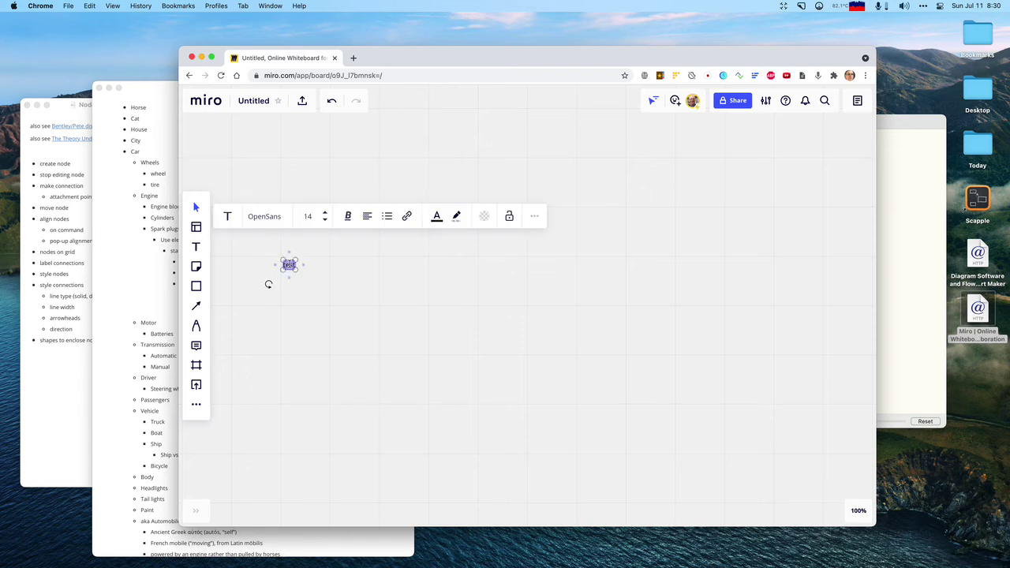
text(Text1)
click(366, 285)
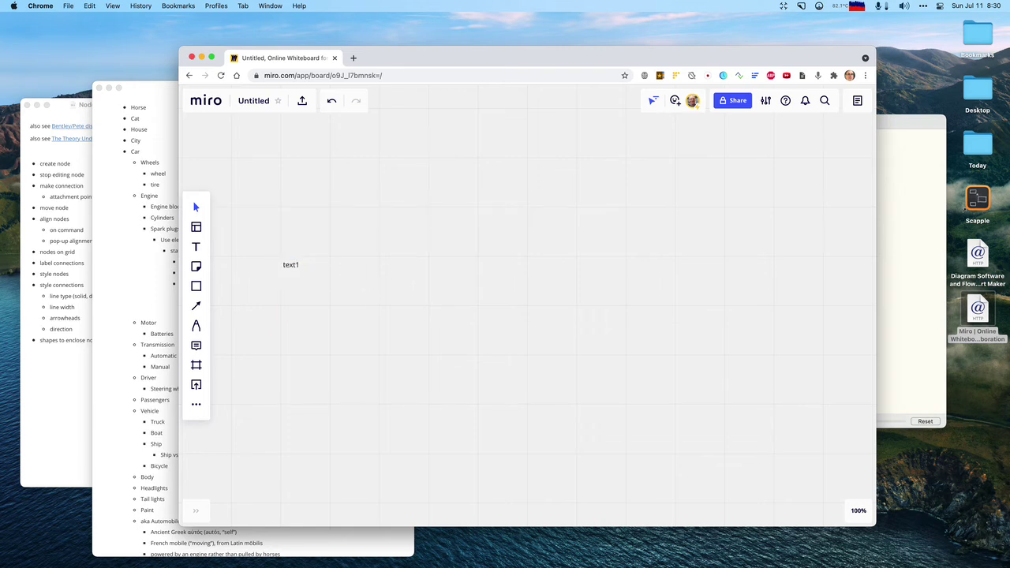
Add a second text label, 'text2', just below text1
key(super+space)
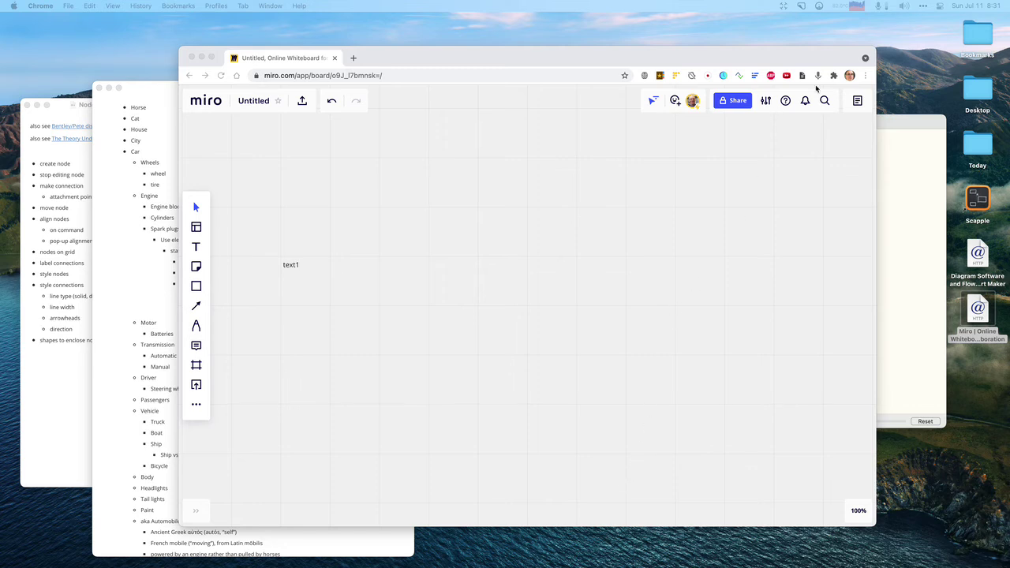
drag(492, 63, 524, 59)
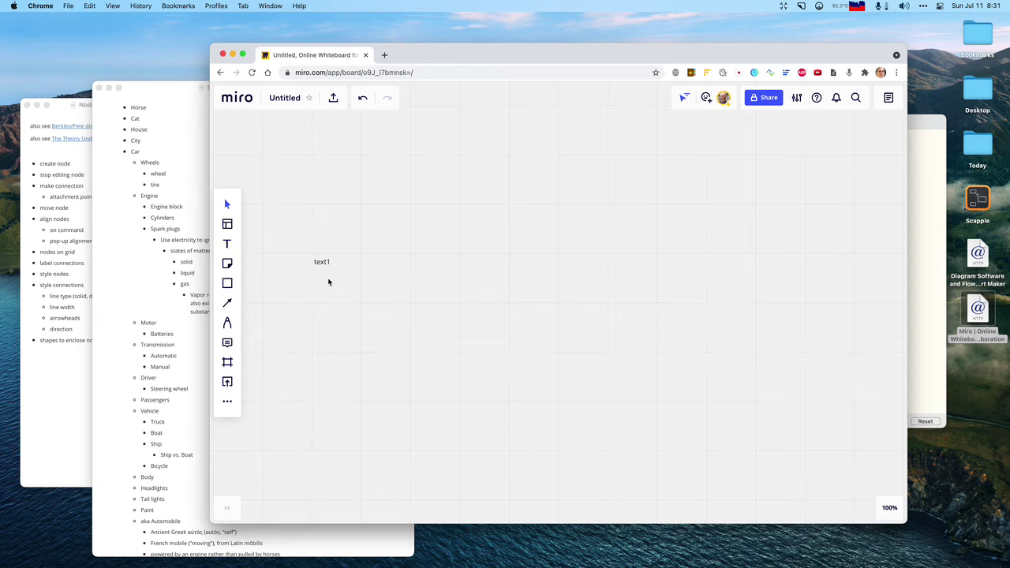
click(228, 247)
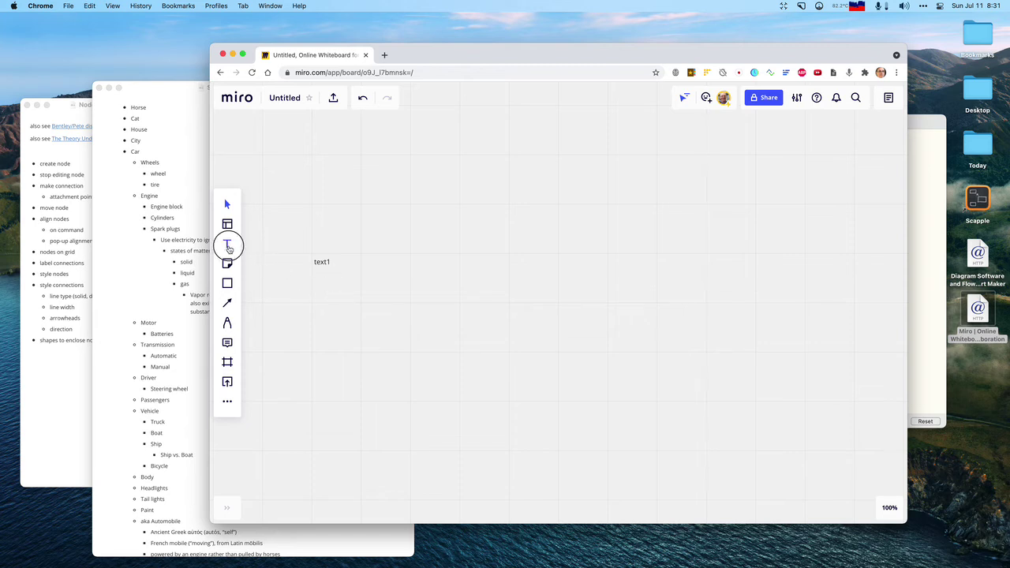
click(324, 286)
click(329, 287)
click(328, 284)
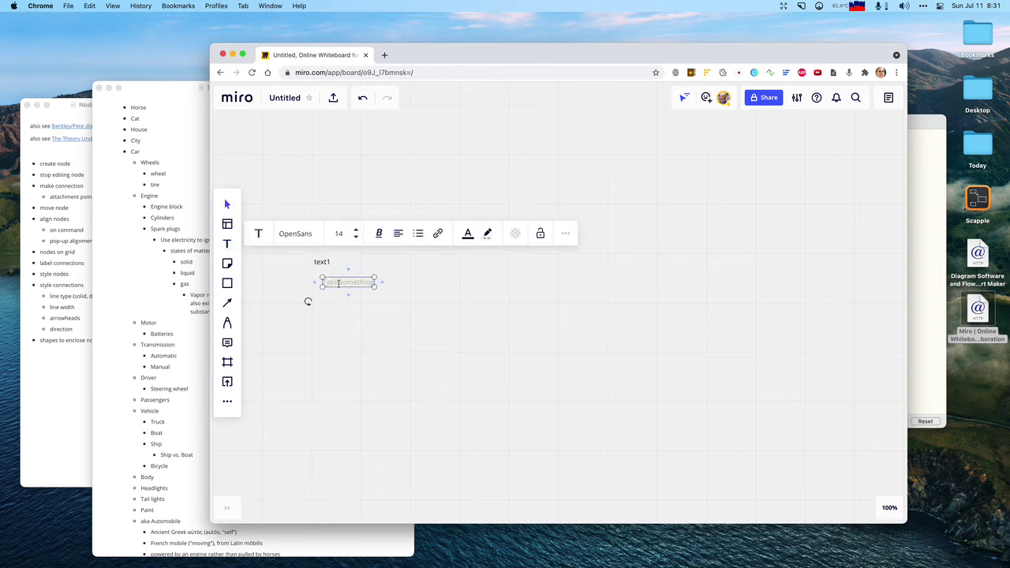
text(text2)
click(374, 302)
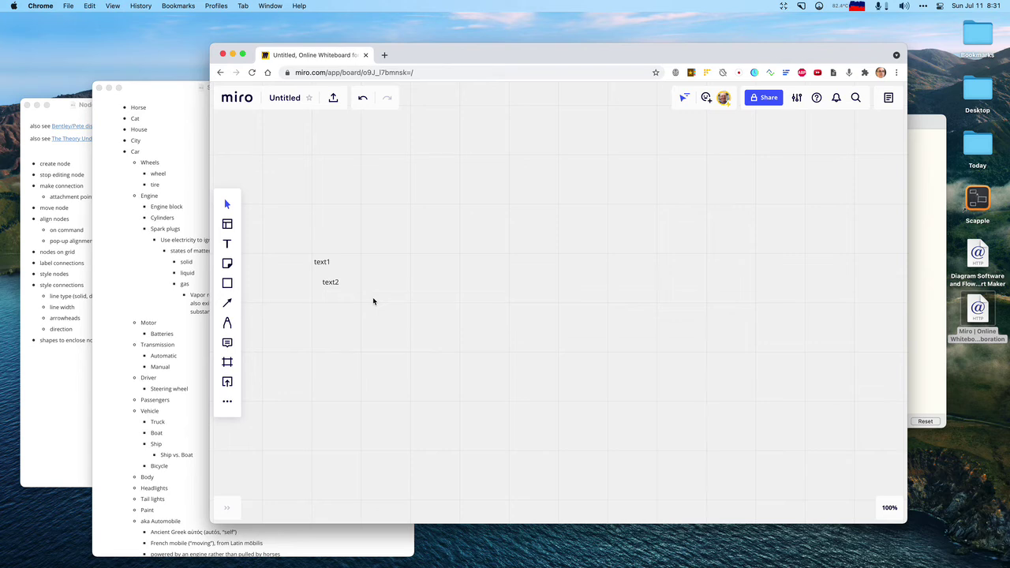
click(228, 304)
Move text2 down-right and connect text1 to it with a curved arrow
drag(320, 264, 331, 283)
drag(322, 262, 331, 282)
key(Escape)
click(334, 286)
drag(334, 286, 419, 323)
click(227, 302)
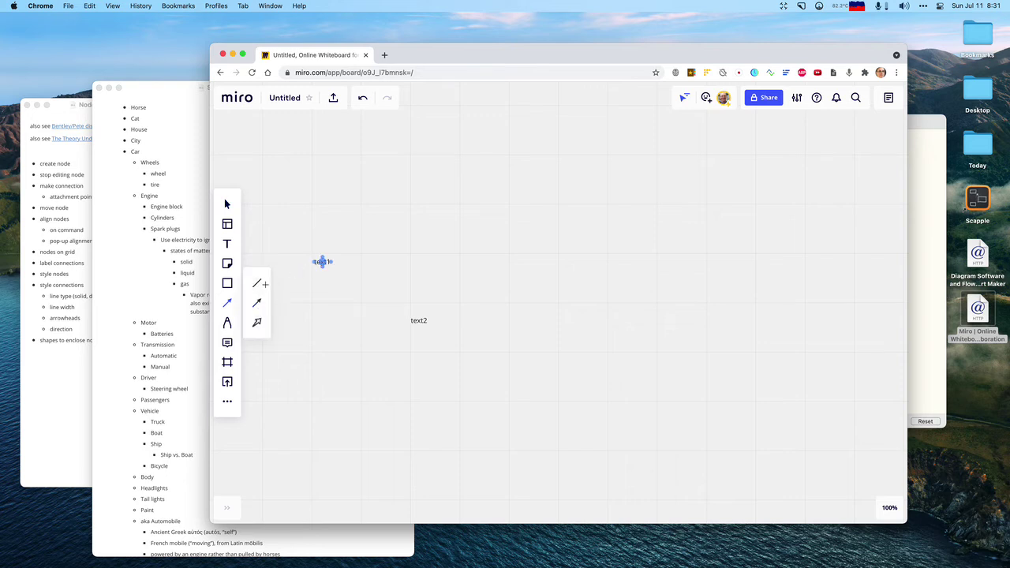
click(259, 286)
click(418, 320)
key(Escape)
key(Escape)
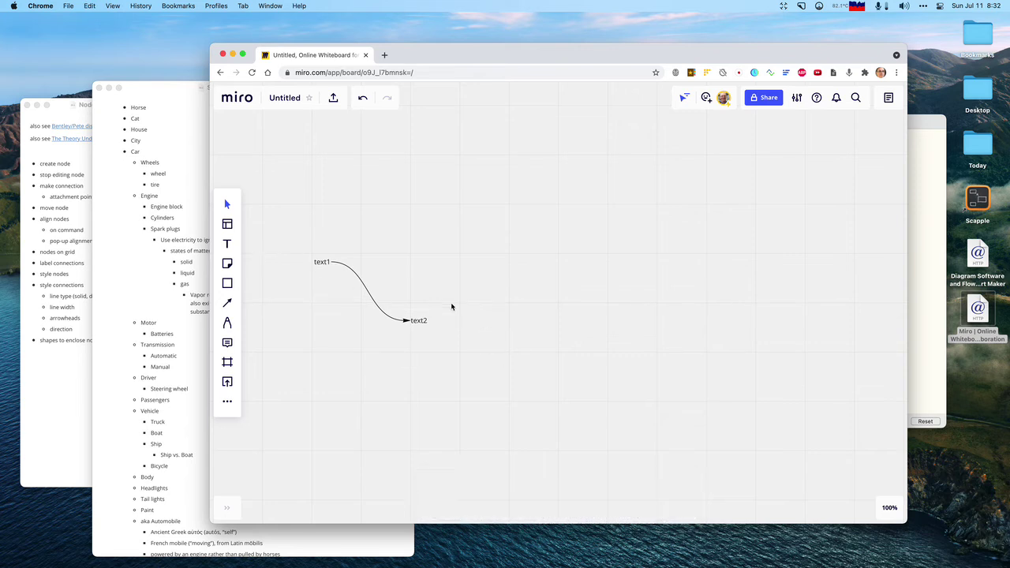
Add a 'text3' label to the right of text2
click(230, 246)
click(488, 323)
text(text3)
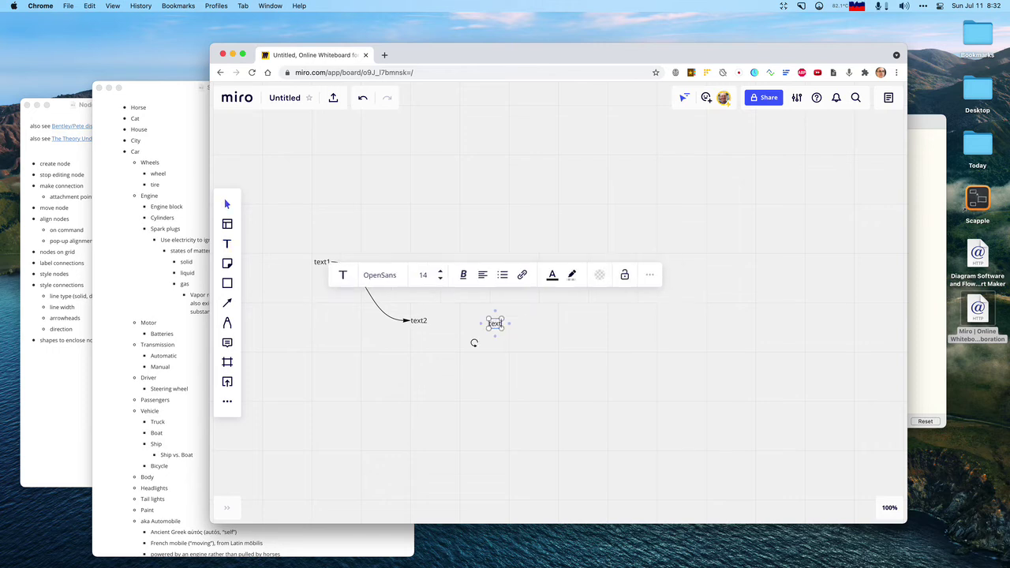
click(483, 326)
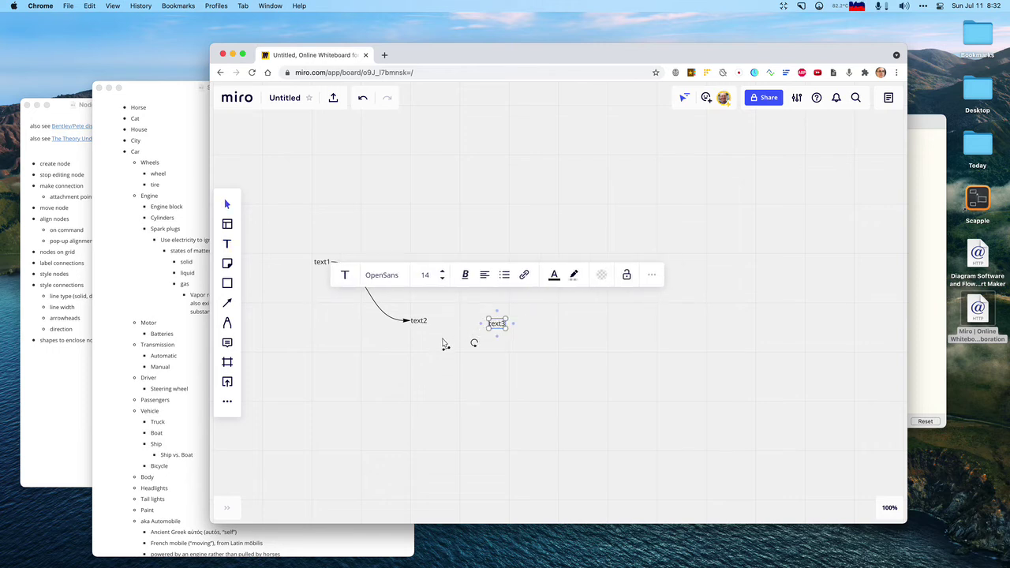
Draw an arrow from text2 to text3, then reposition text3 up and left
drag(481, 323, 490, 377)
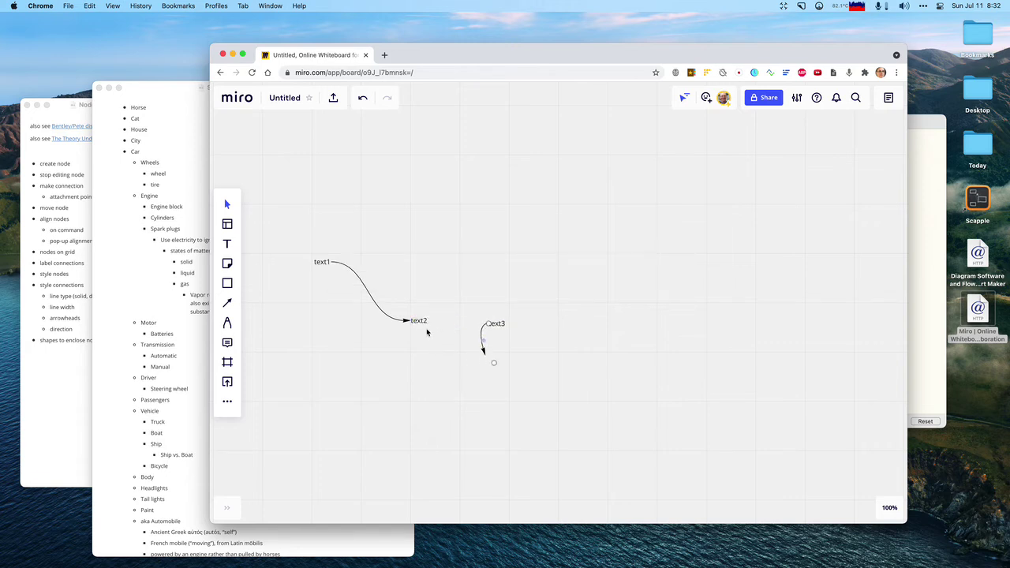
drag(485, 356, 424, 323)
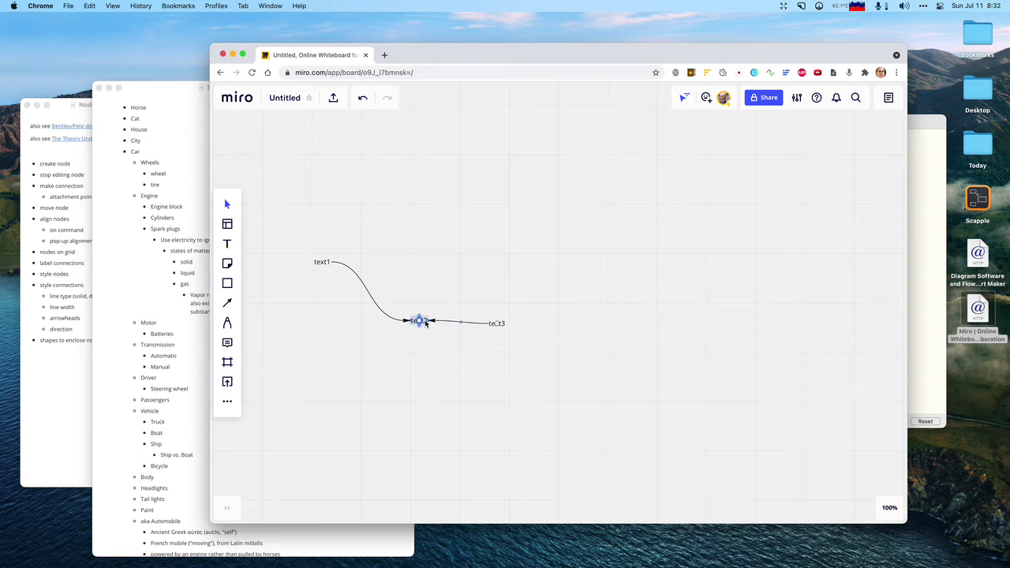
key(BackSpace)
click(432, 325)
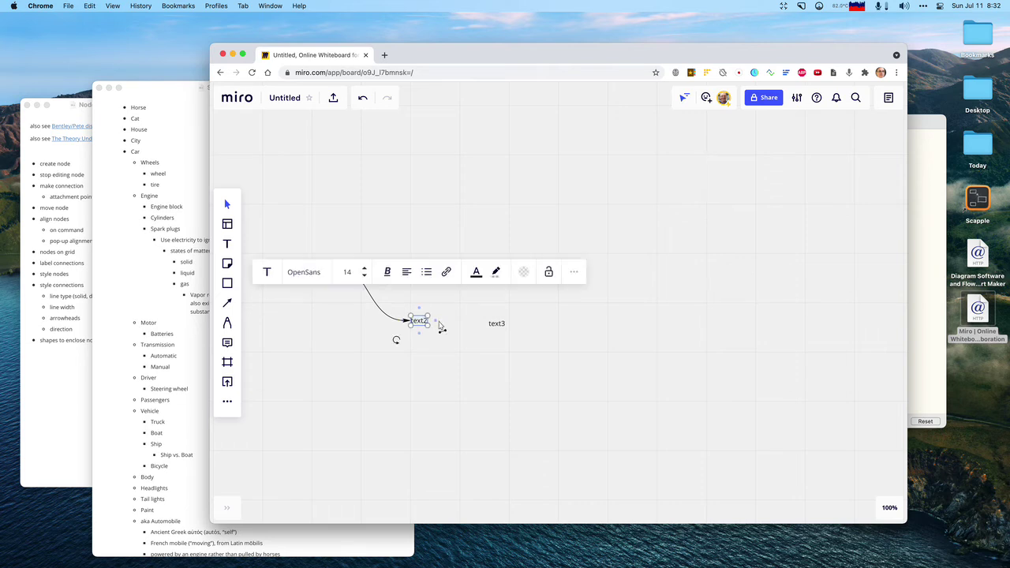
click(439, 322)
drag(440, 324, 492, 326)
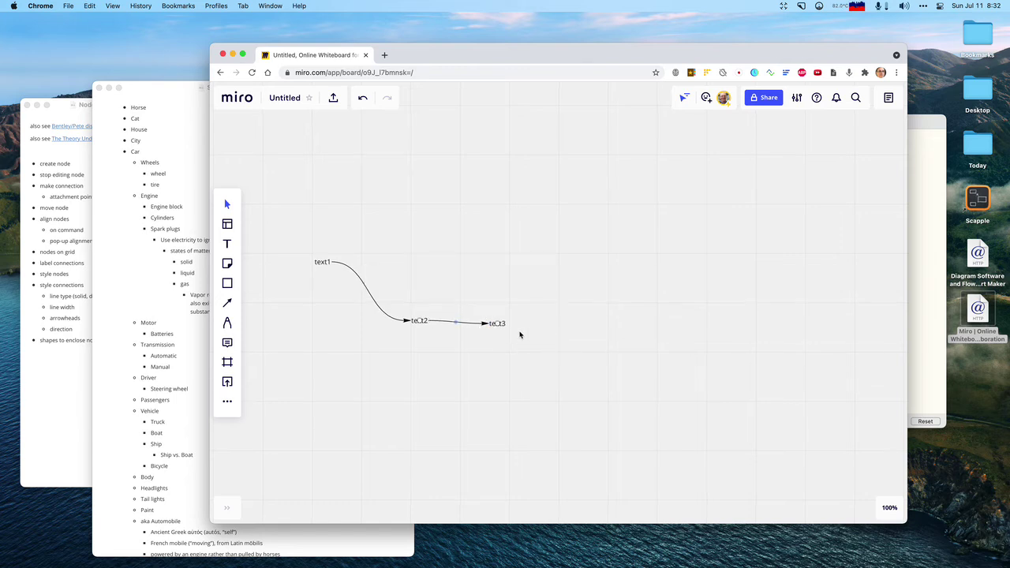
drag(497, 323, 480, 277)
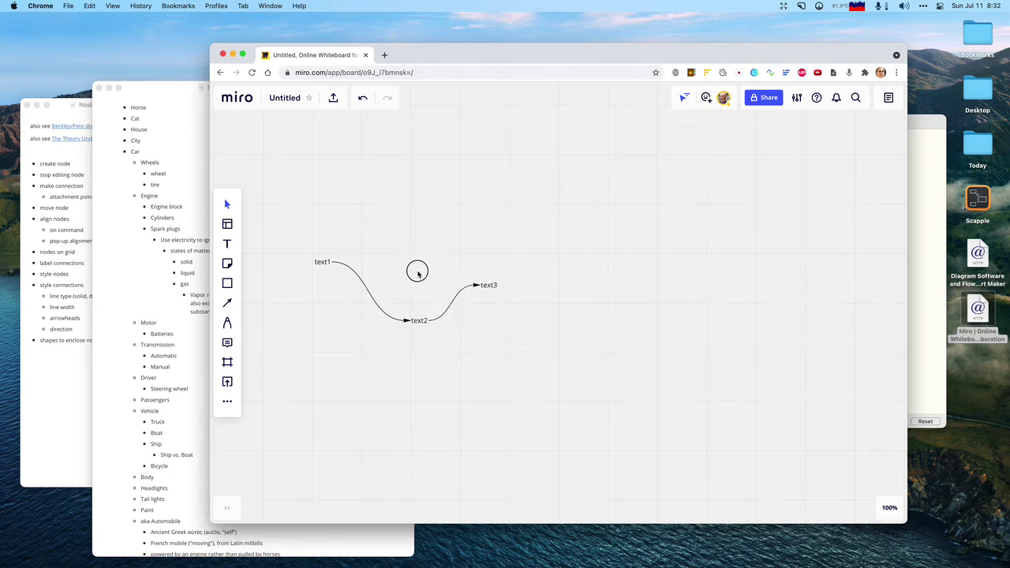
drag(370, 277, 351, 286)
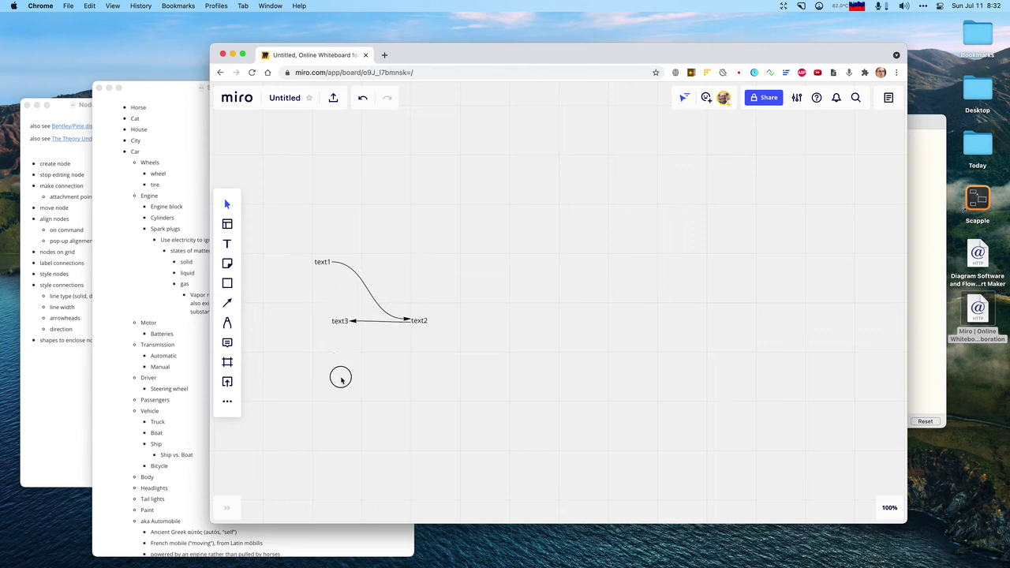
Move text3 below-right of text2 and make its connecting arrow a straight line
drag(393, 423, 544, 440)
drag(543, 436, 541, 434)
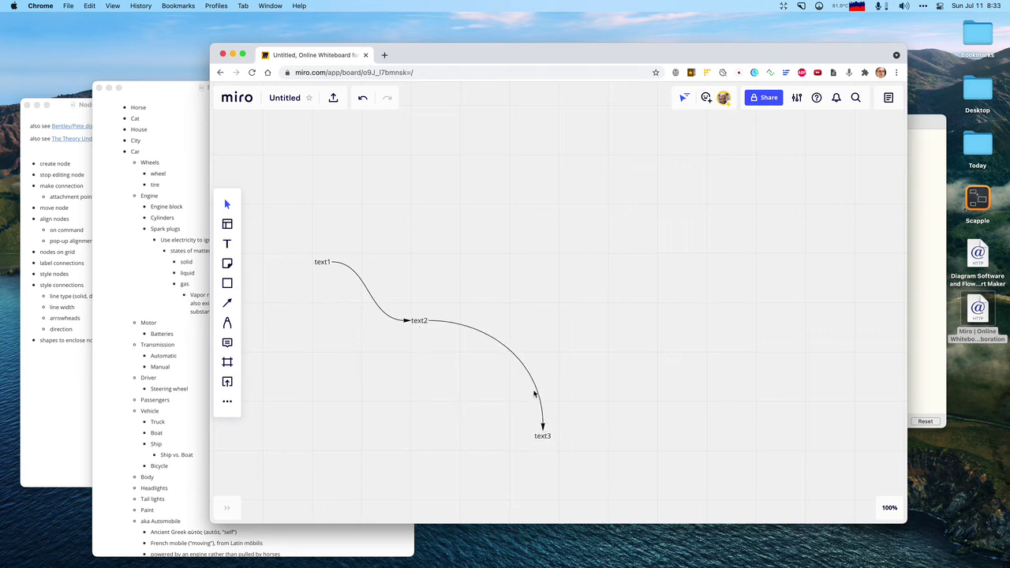
click(522, 363)
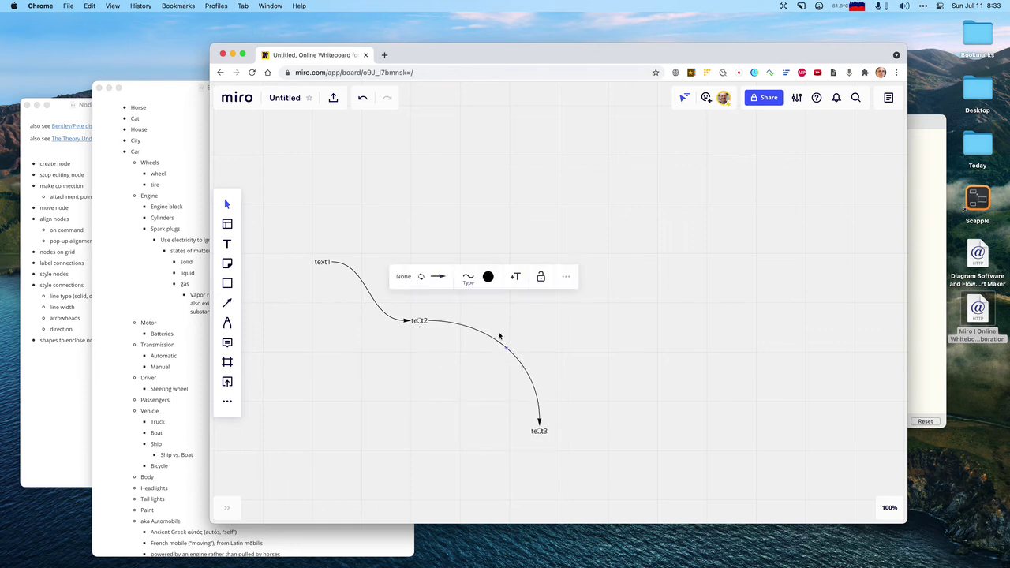
click(470, 280)
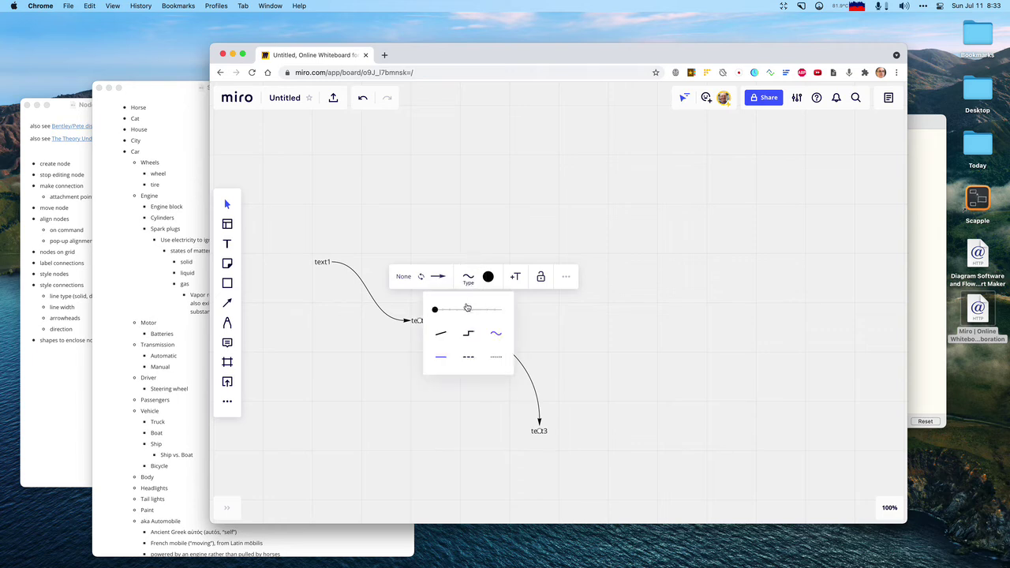
click(442, 335)
drag(548, 431, 557, 408)
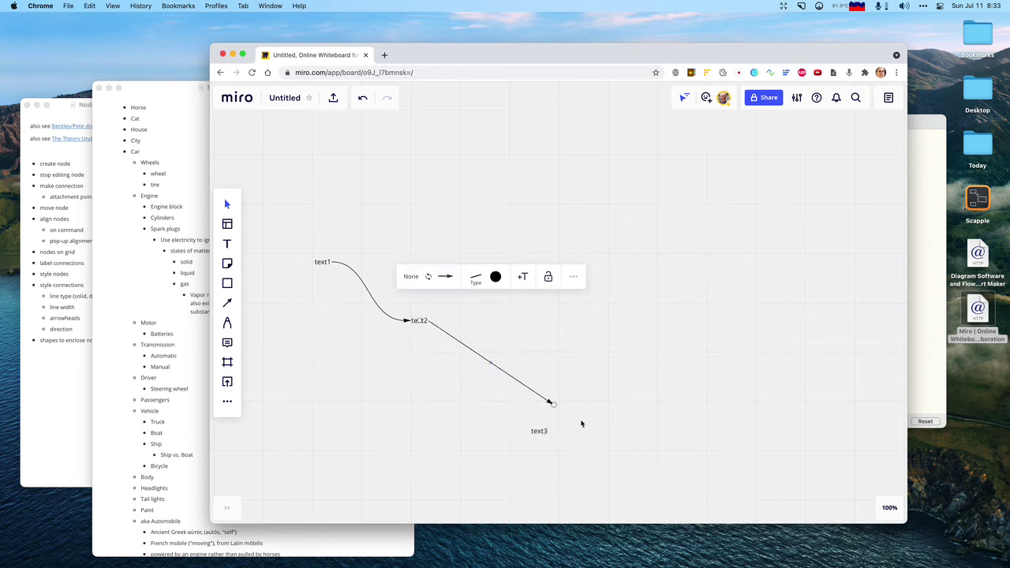
Undo text3's recent moves and connector changes one by one
key(super+z)
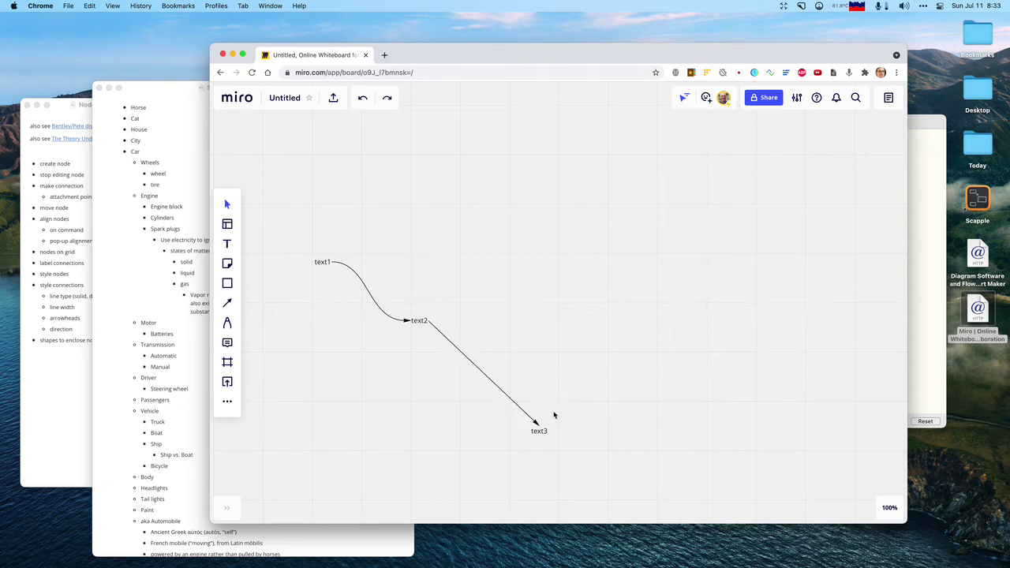
key(super+z)
key(super+z)
key(super+z)
key(super+z)
key(super+z)
key(super+z)
key(super+z)
key(super+z)
key(super+z)
key(super+z)
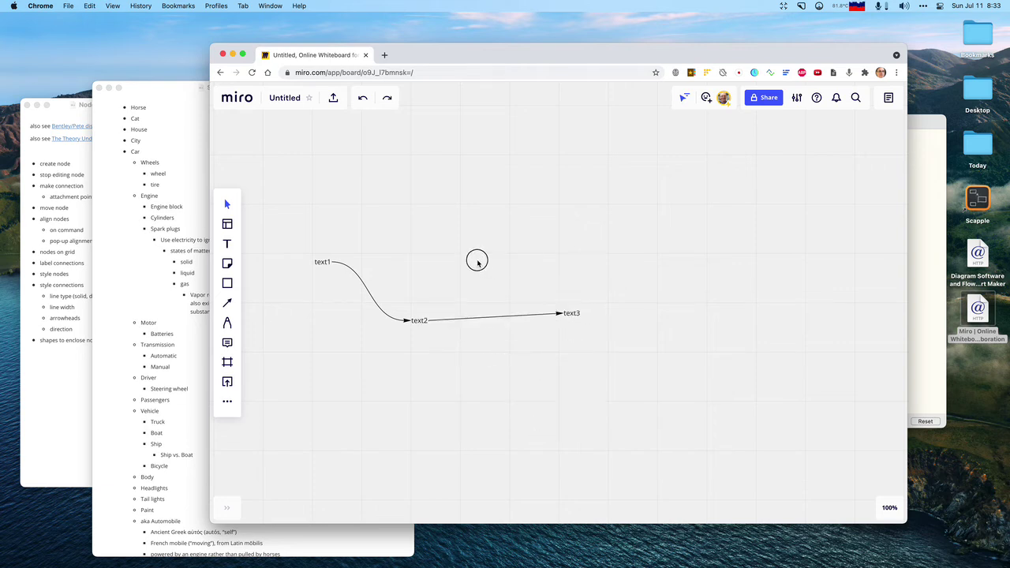
key(super+z)
key(super+z)
key(super+z)
key(super+z)
key(super+z)
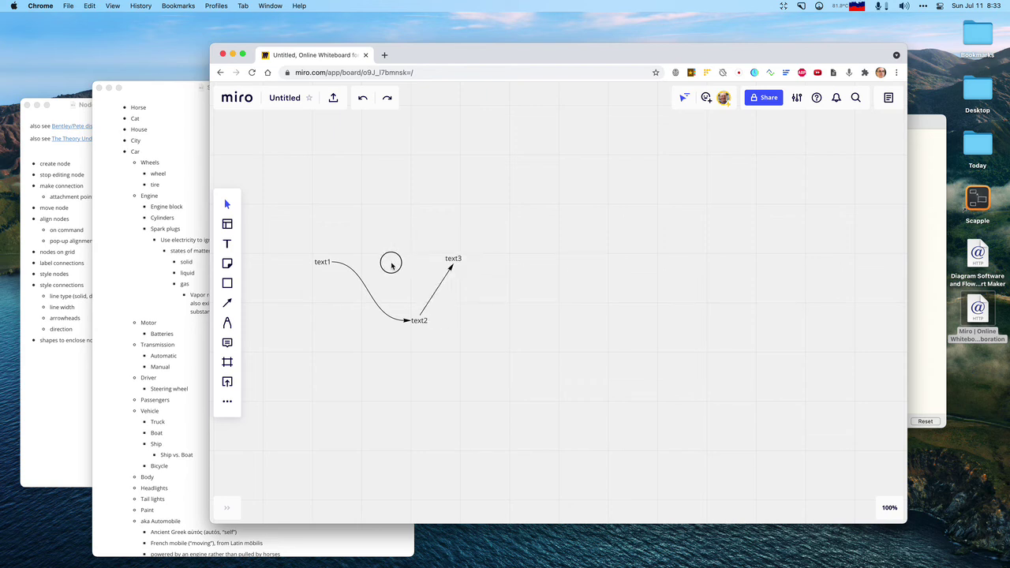
key(super+z)
key(super+z)
key(super+z)
key(super+z)
key(super+z)
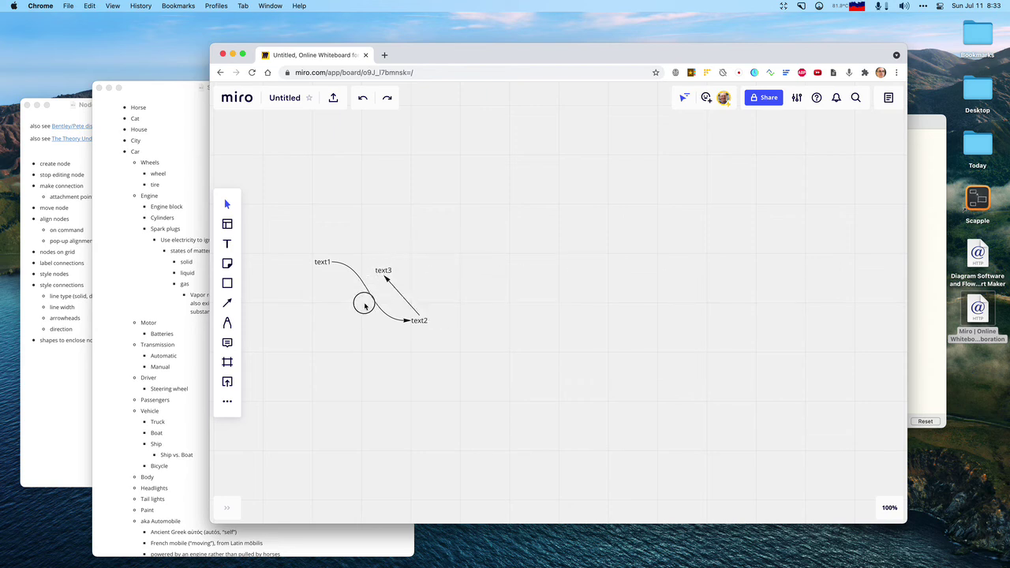
key(super+z)
key(super+z)
key(super+z)
key(super+z)
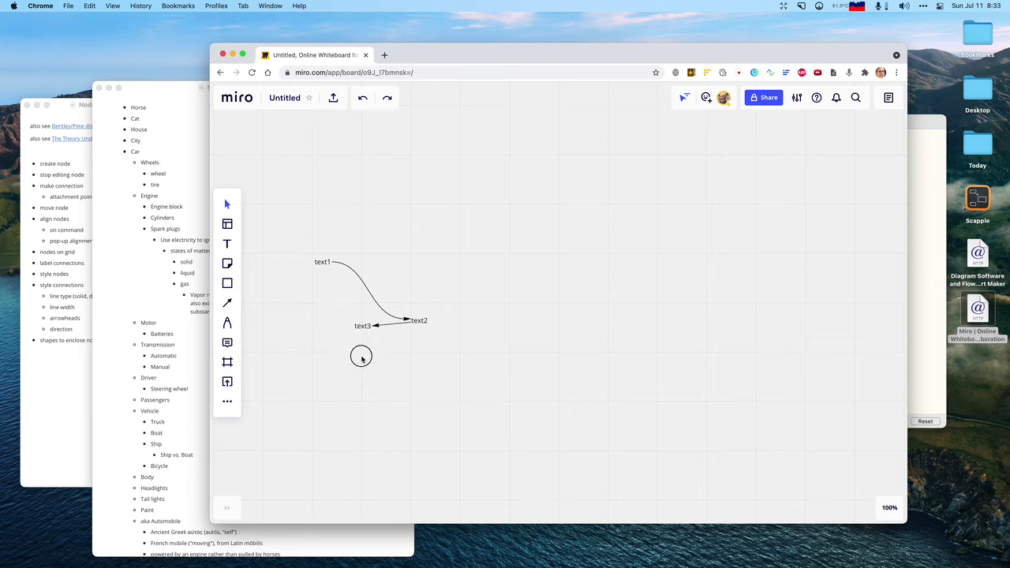
key(super+z)
key(super+z)
key(super+z)
key(super+z)
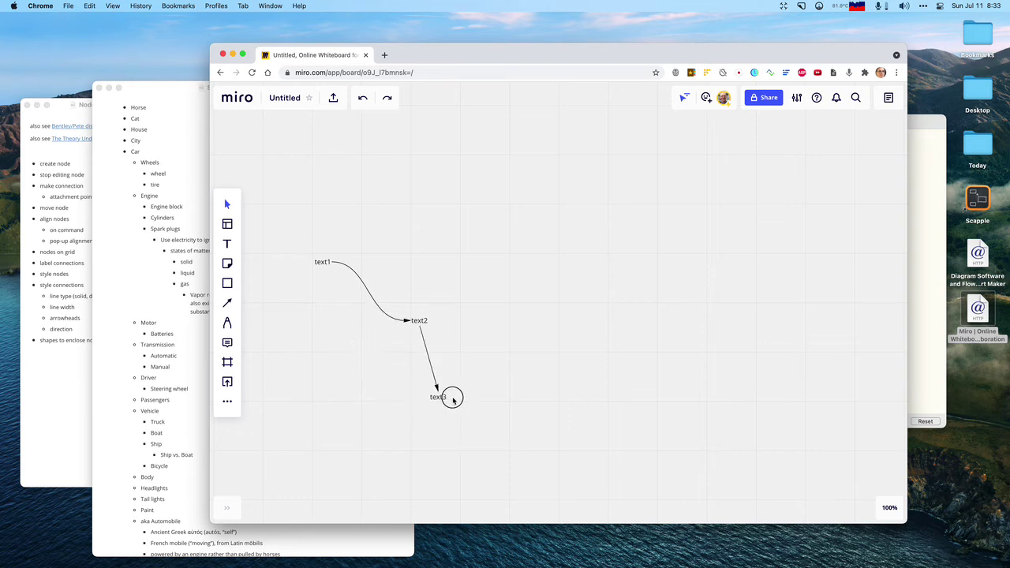
key(super+z)
key(super+z)
key(super+z)
key(super+z)
key(super+z)
key(super+z)
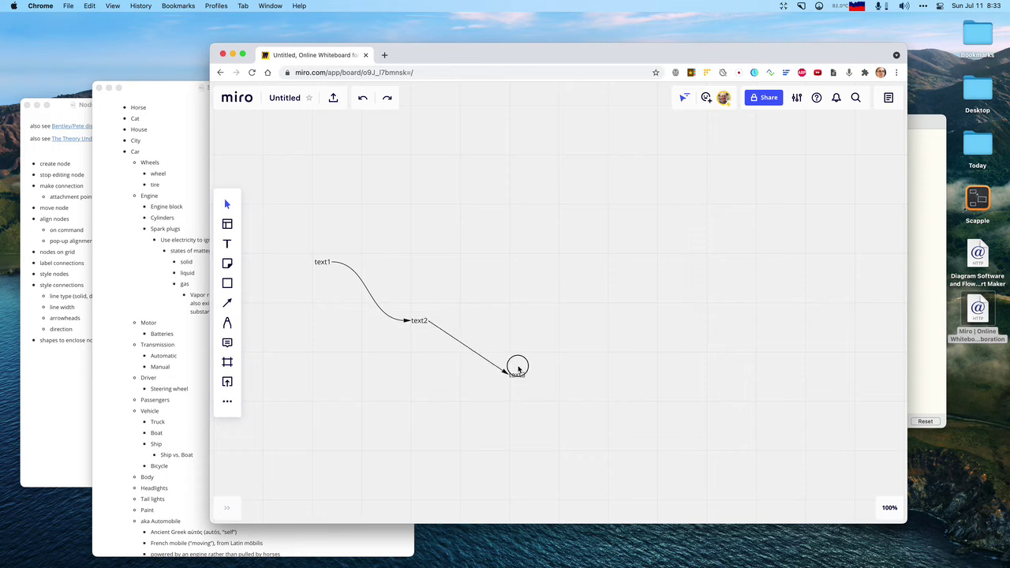
key(super+z)
key(super+z)
key(super+z)
key(super+z)
key(super+z)
key(super+z)
key(super+z)
Step through further undo states, then redo to leave text3 below-left of text2
key(super+z)
key(super+z)
key(super+z)
key(super+z)
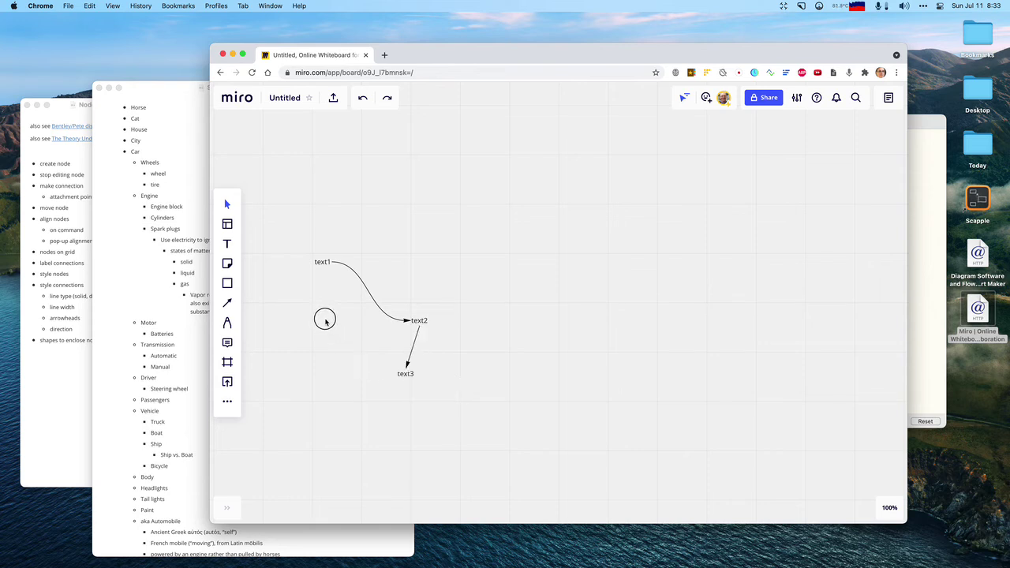
key(super+z)
key(super+z)
key(super+z)
key(super+z)
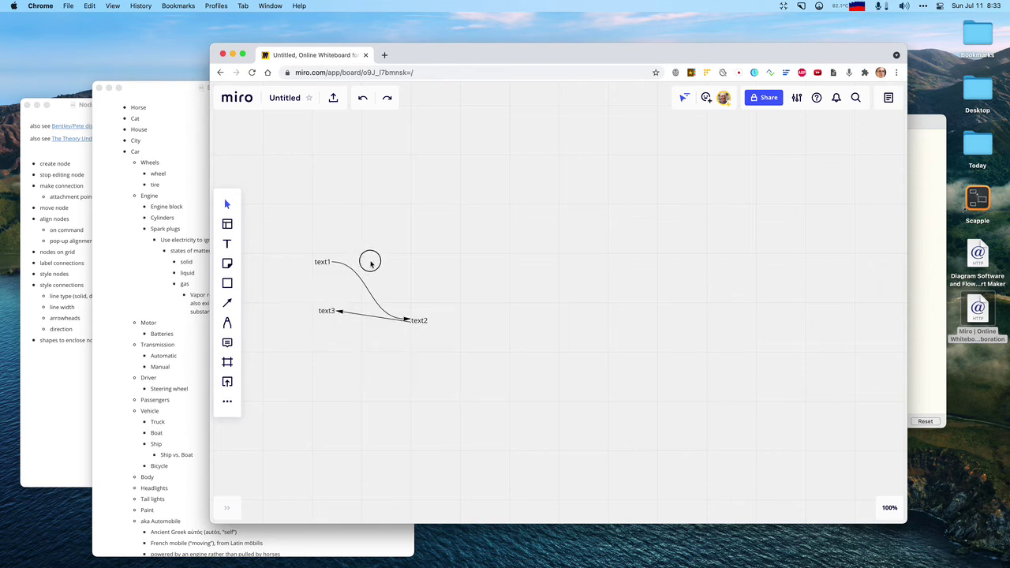
key(super+z)
key(super+z)
key(super+z)
key(super+z)
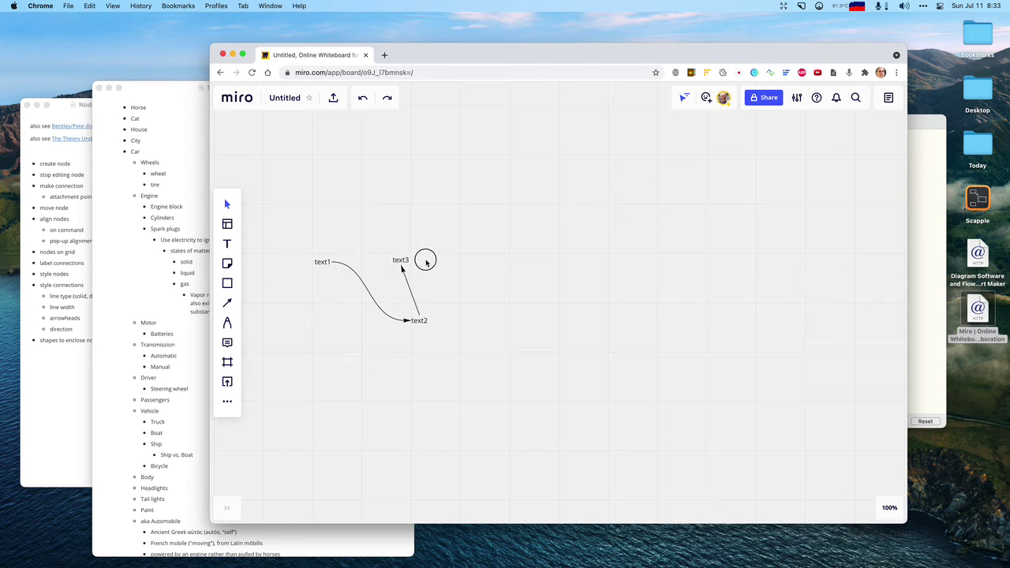
key(super+z)
key(super+z)
key(super+z)
key(super+z)
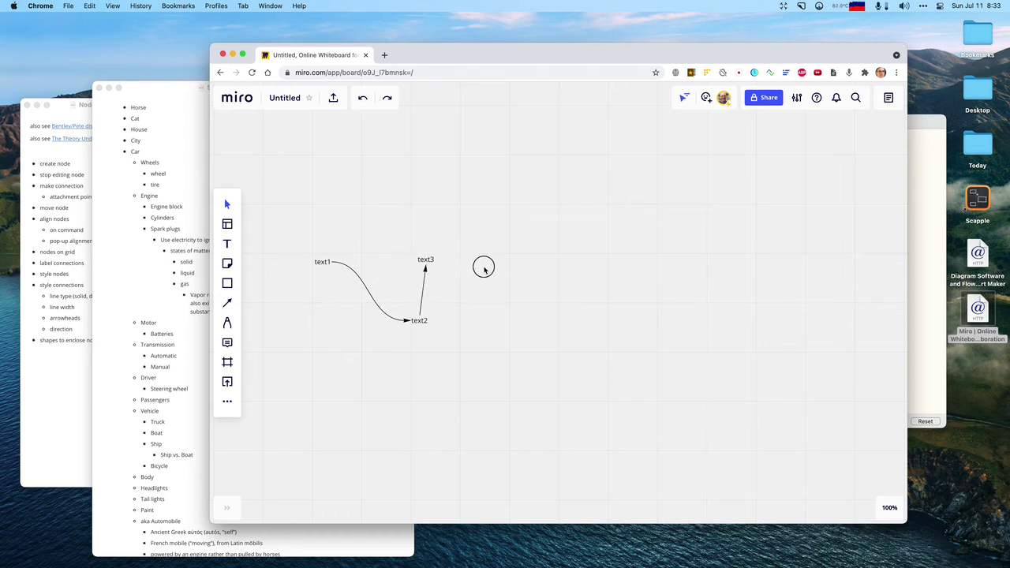
key(super+z)
key(super+z)
key(super+z)
key(super+z)
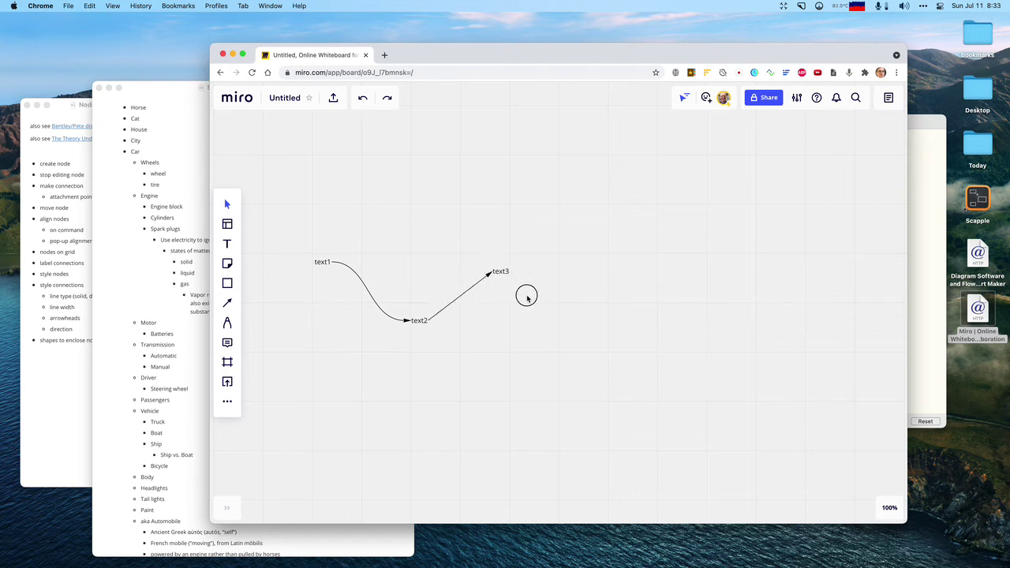
key(super+z)
key(super+z)
key(super+z)
key(super+z)
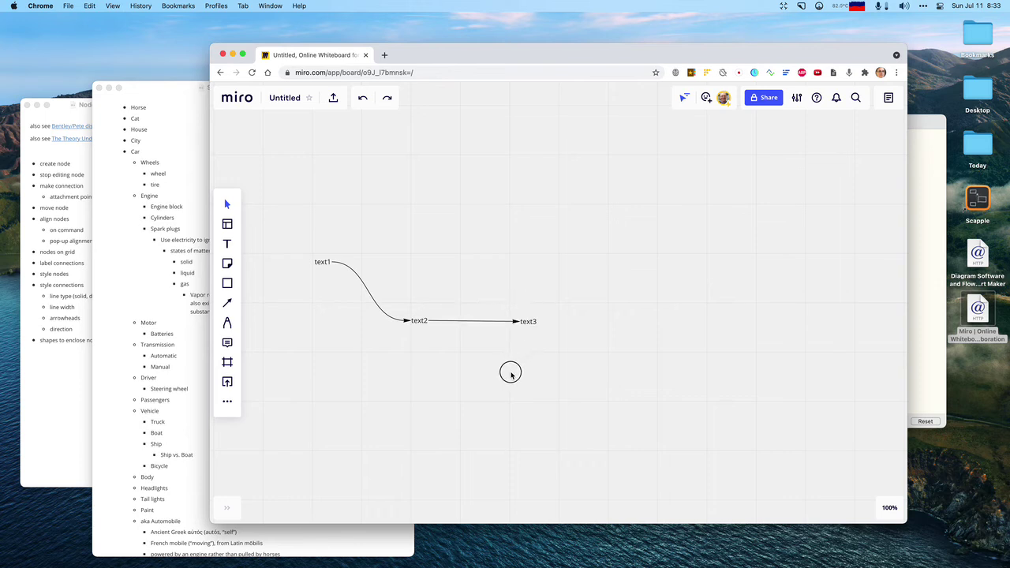
key(super+z)
key(super+z)
key(super+z)
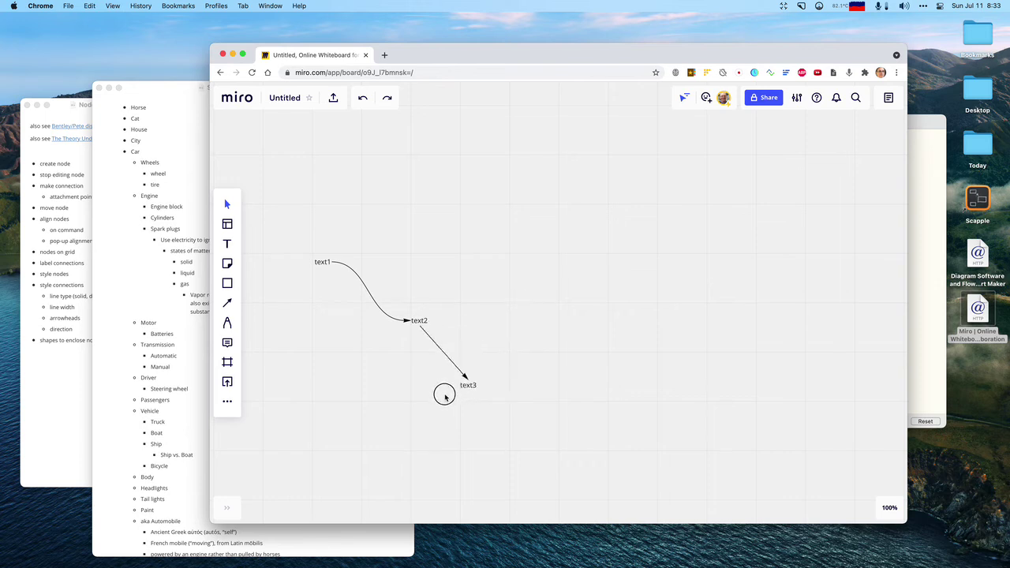
key(super+z)
key(super+z)
key(super+z)
key(super+z)
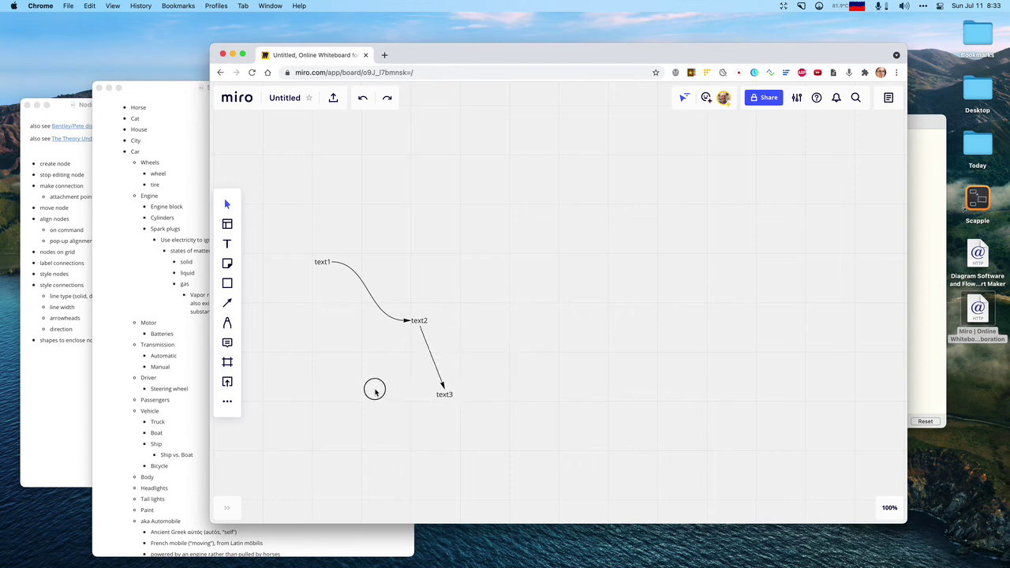
key(super+shift+z)
key(super+shift+z)
key(super+shift+z)
key(super+shift+z)
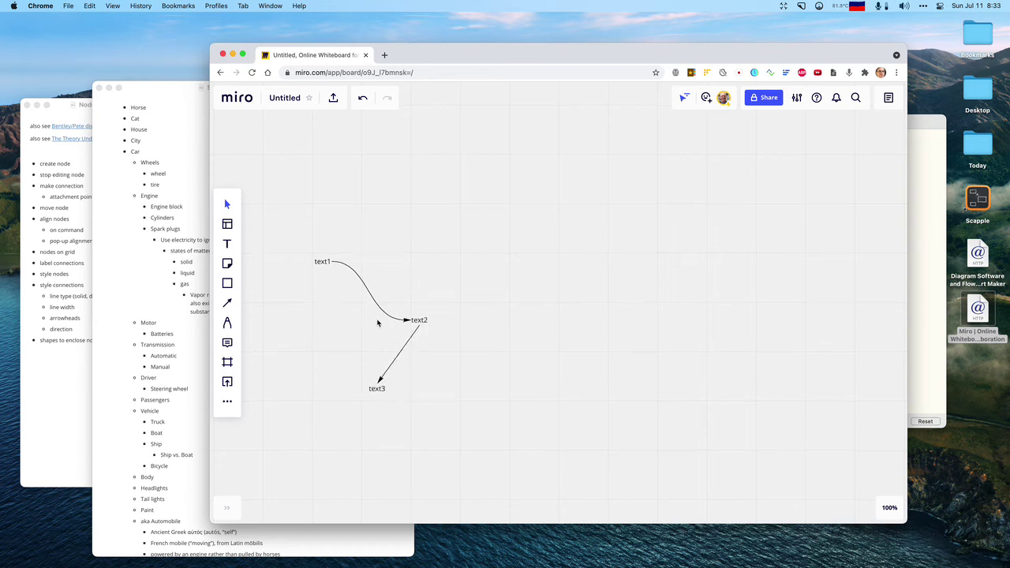
scroll(417, 343, left, 2)
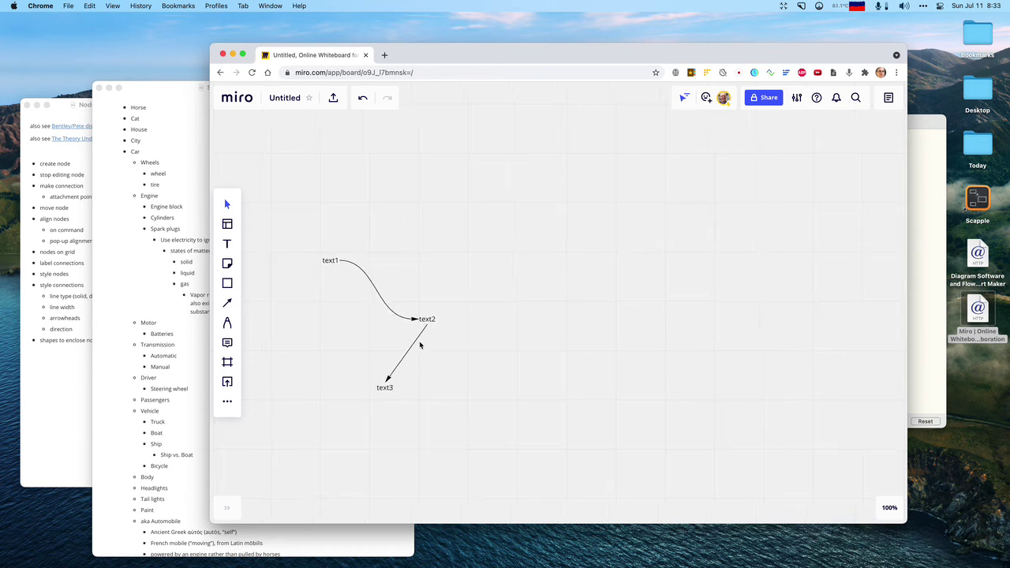
scroll(426, 345, left, 2)
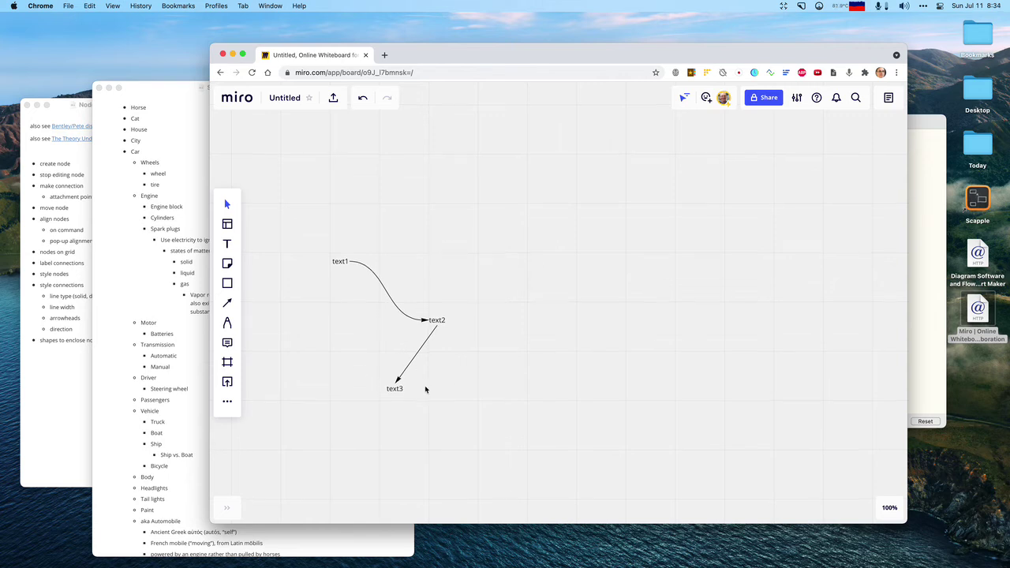
Duplicate text3 as 'text4', then select and delete everything on the board
click(397, 390)
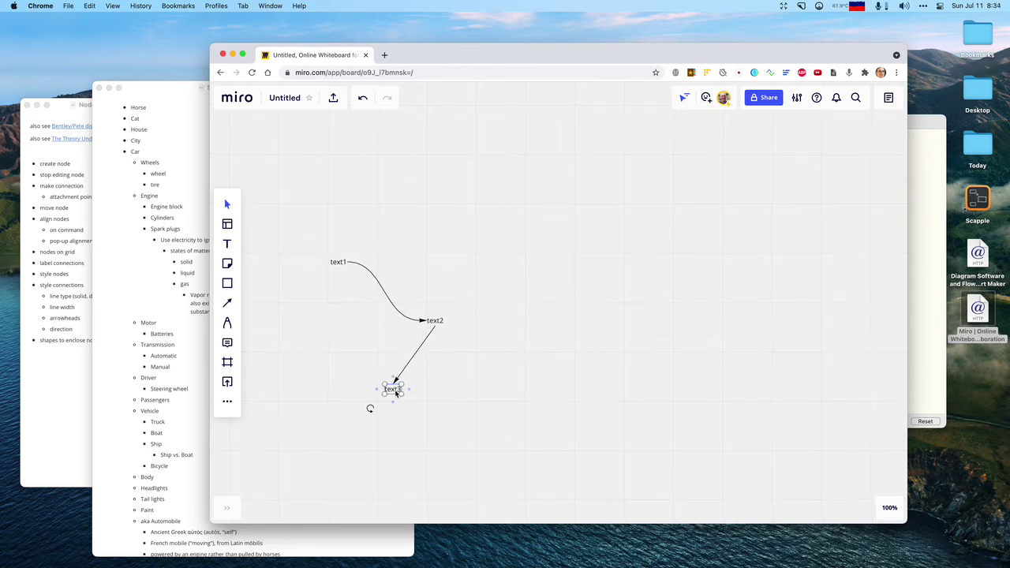
key(super+d)
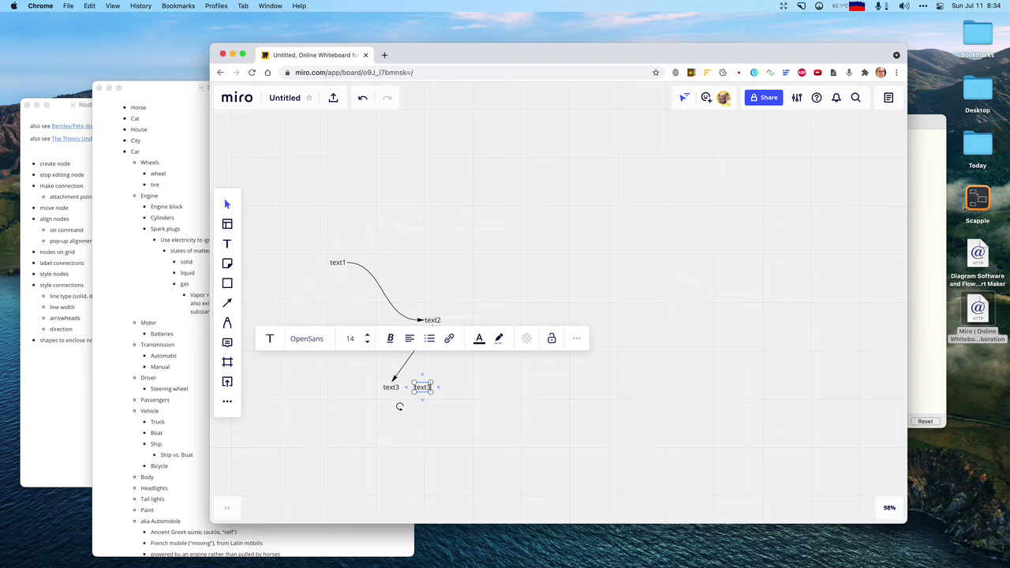
key(BackSpace)
text(4)
drag(312, 235, 489, 395)
key(Delete)
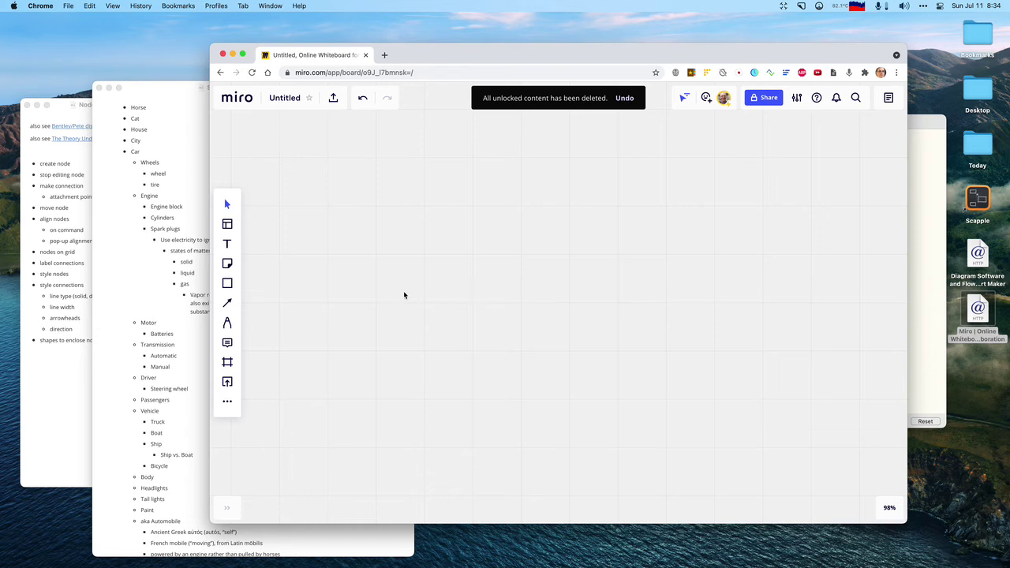
Add a 'Car' text label near the board centre and nudge it slightly up
click(227, 244)
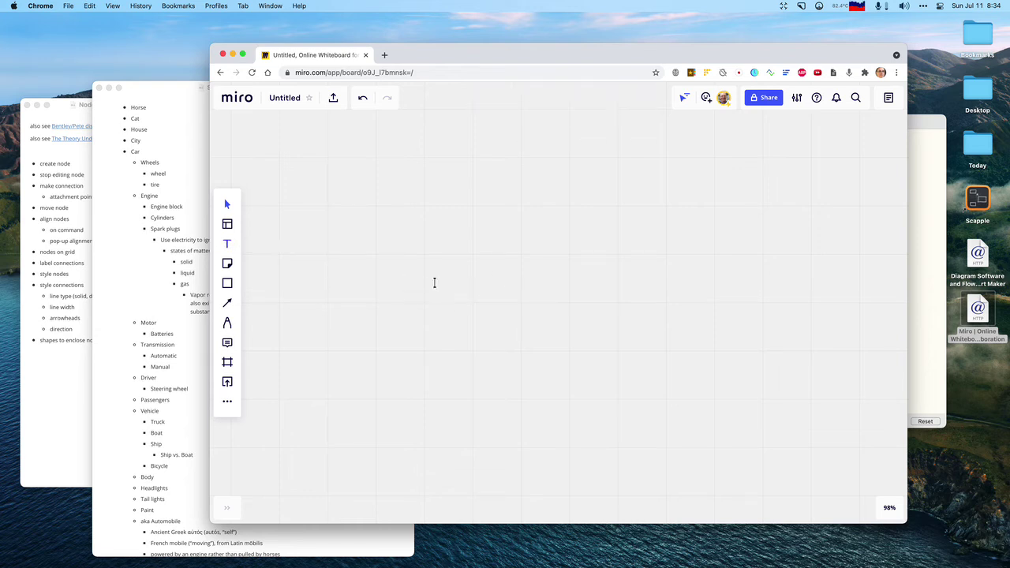
click(542, 313)
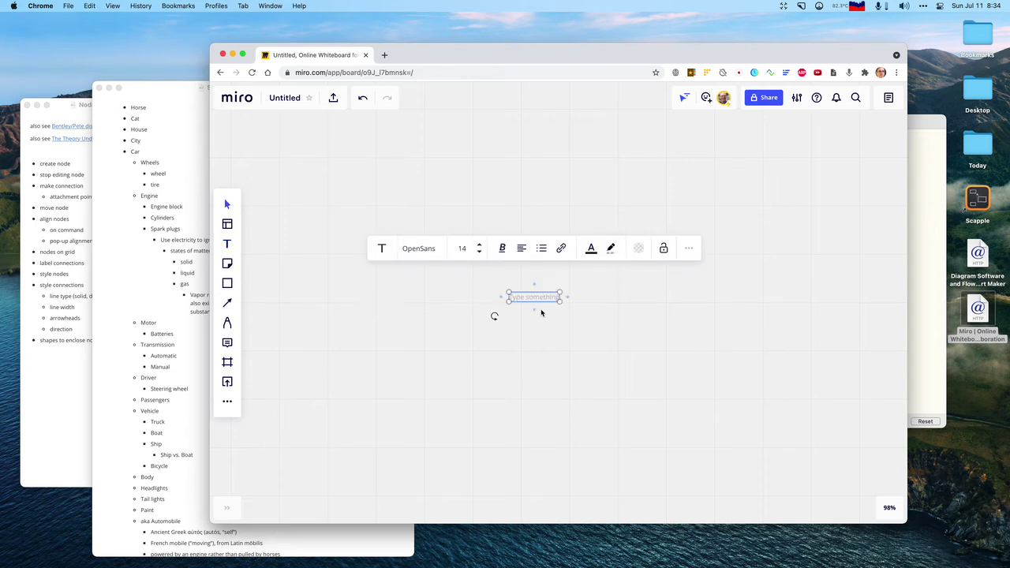
text(I)
text(a)
text(r)
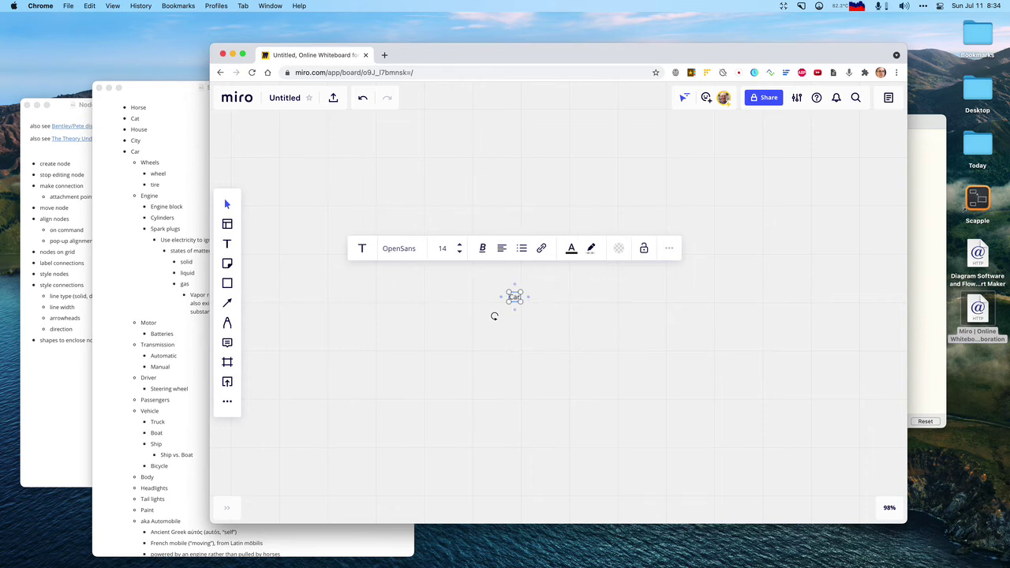
key(Return)
key(BackSpace)
click(529, 319)
drag(515, 299, 515, 283)
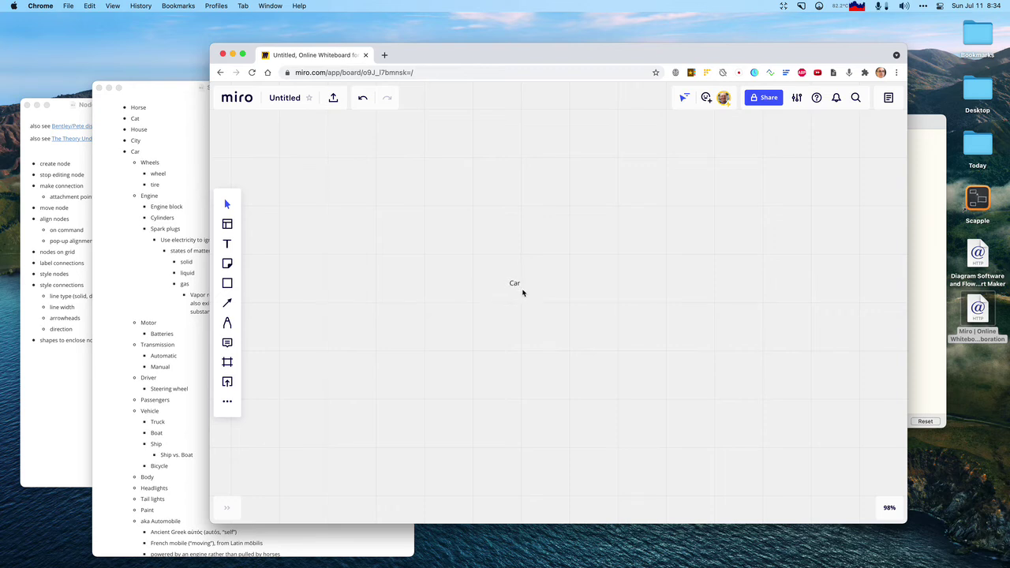
Duplicate the Car label and retype the copy as 'Wheel' on a single line
click(515, 283)
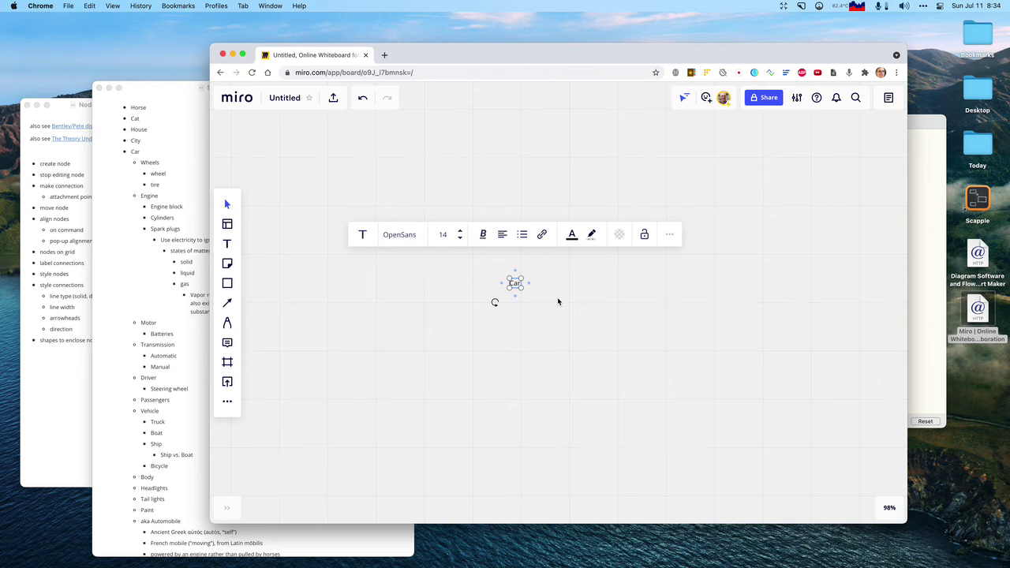
key(super+d)
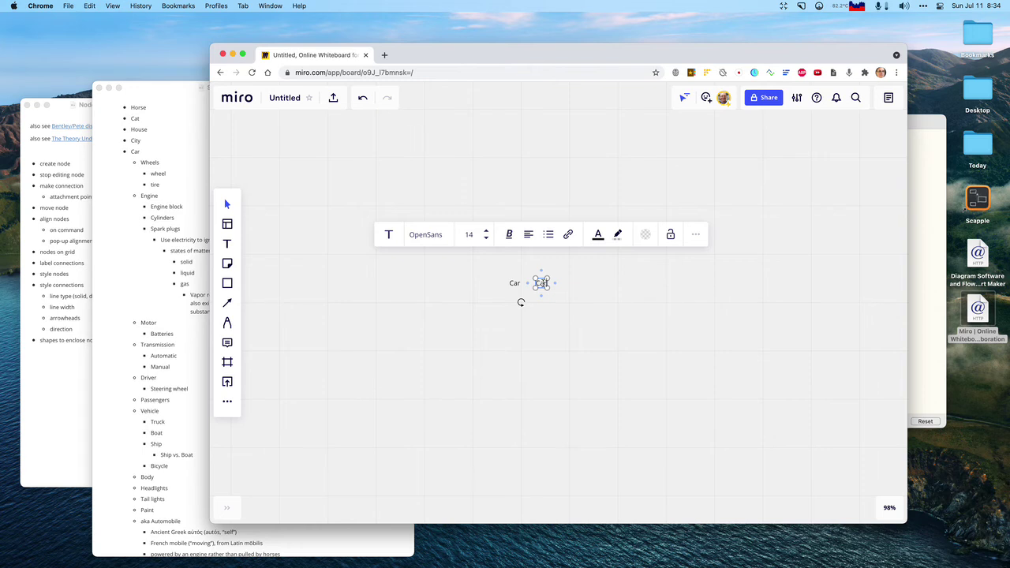
text(M)
text(heel)
mouse_move(547, 293)
mouse_down()
mouse_move(570, 296)
mouse_move(550, 299)
mouse_up()
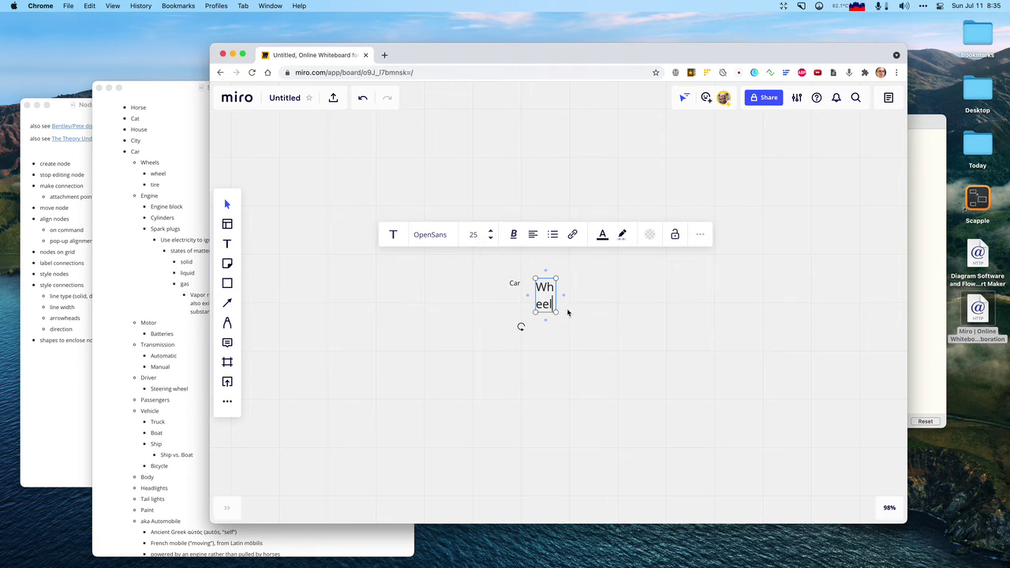
key(BackSpace)
key(BackSpace)
text(el)
drag(596, 294, 597, 294)
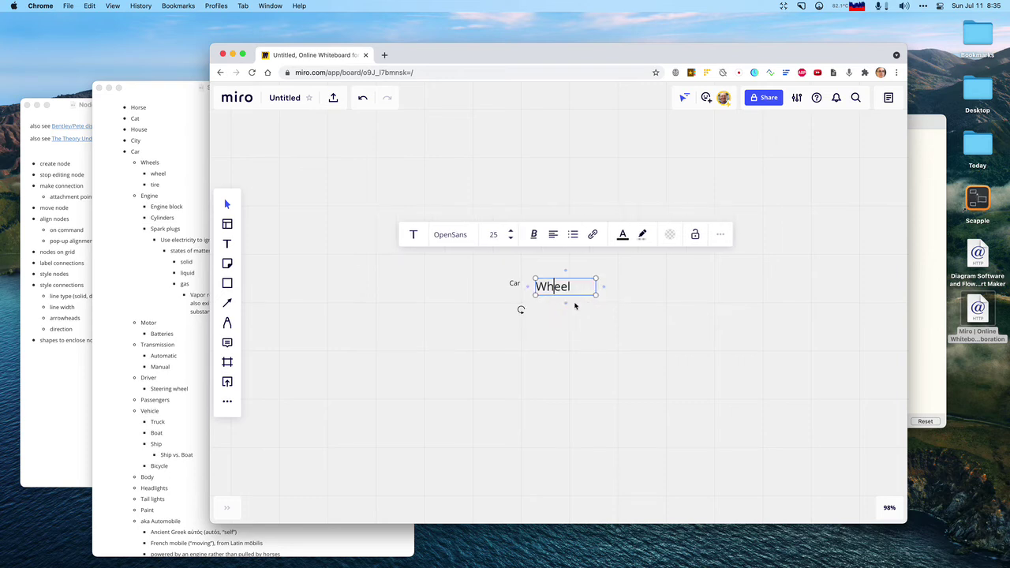
click(514, 285)
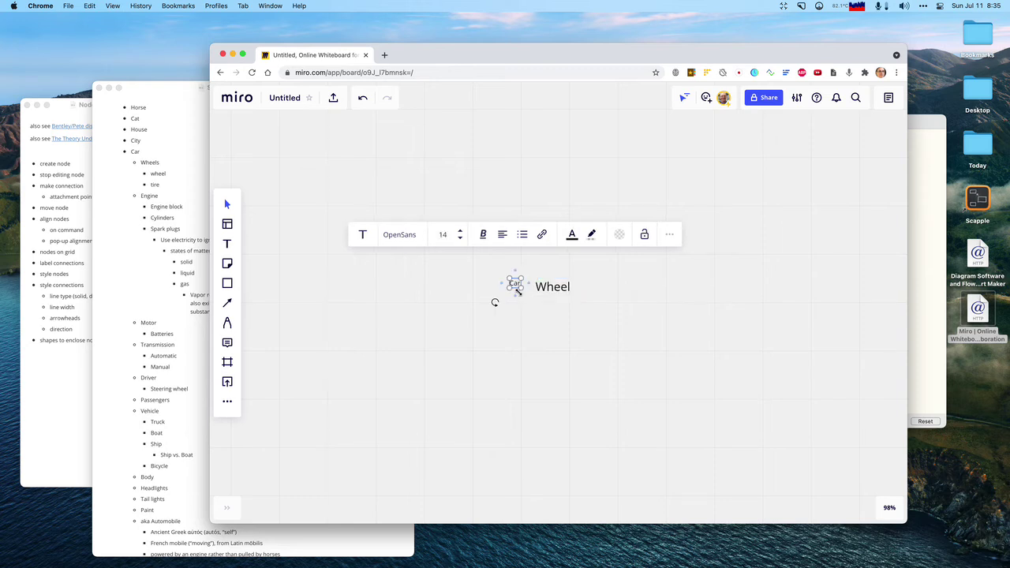
Enlarge the Car label, move Wheel above-right of it, and duplicate Wheel
drag(507, 290, 476, 298)
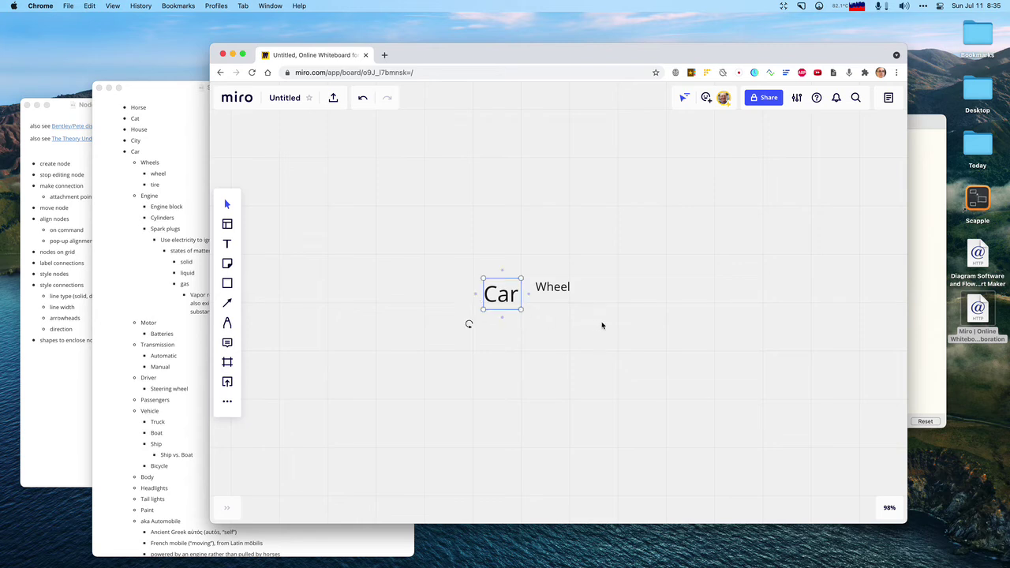
click(593, 312)
mouse_move(559, 277)
mouse_down()
mouse_move(570, 261)
mouse_move(572, 272)
mouse_up()
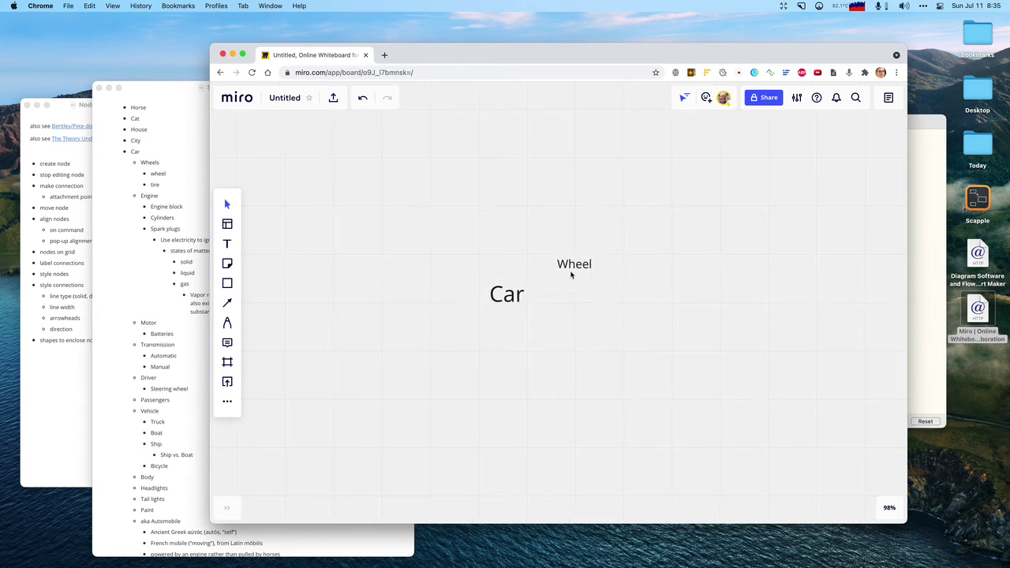
scroll(570, 279, down, 1)
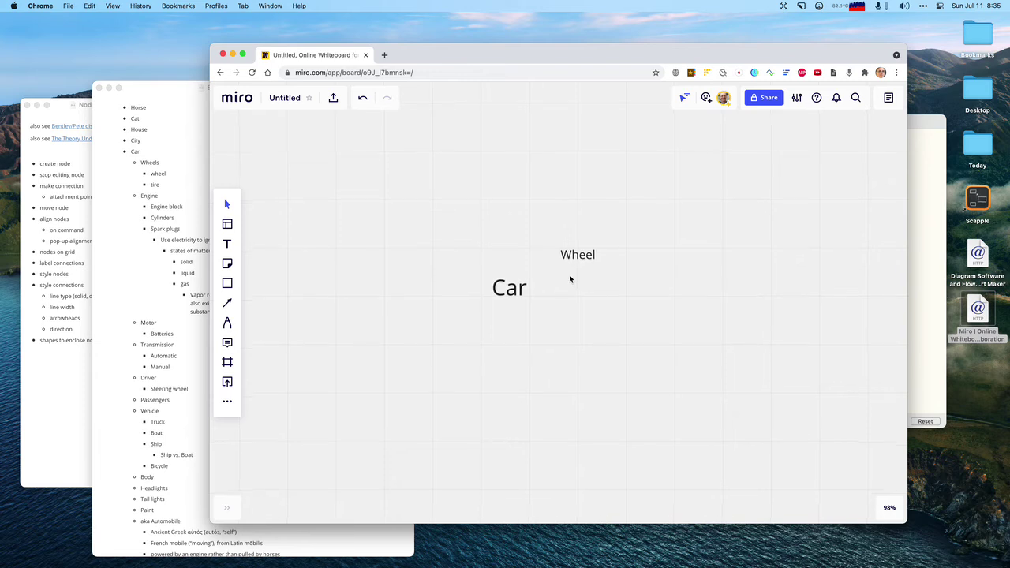
scroll(522, 289, down, 1)
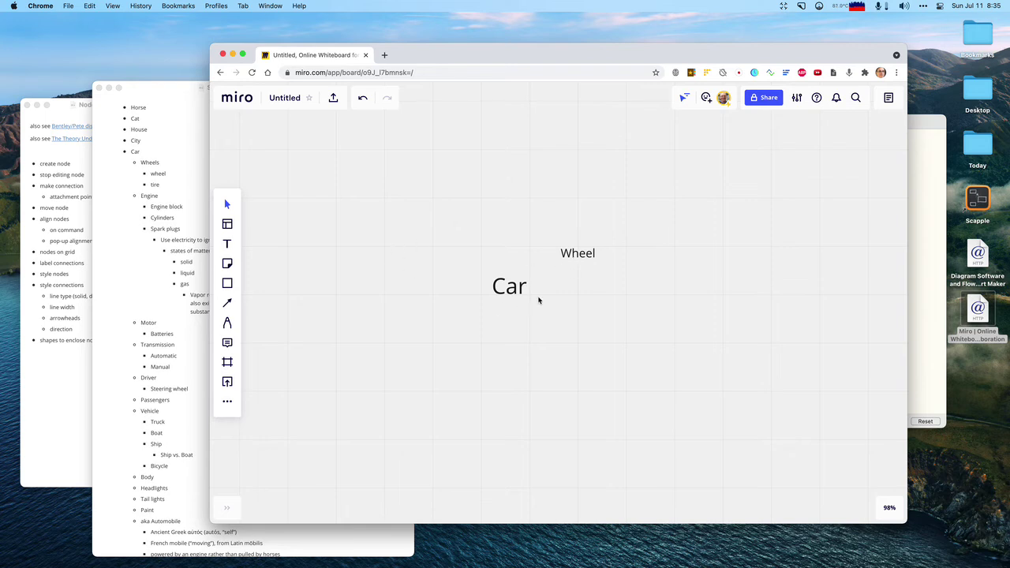
click(580, 254)
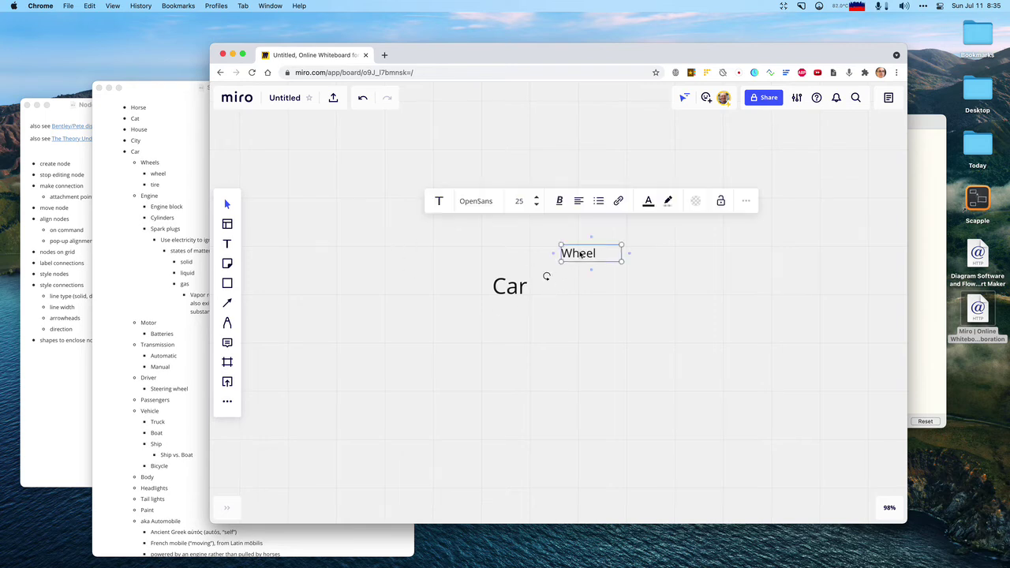
key(super+d)
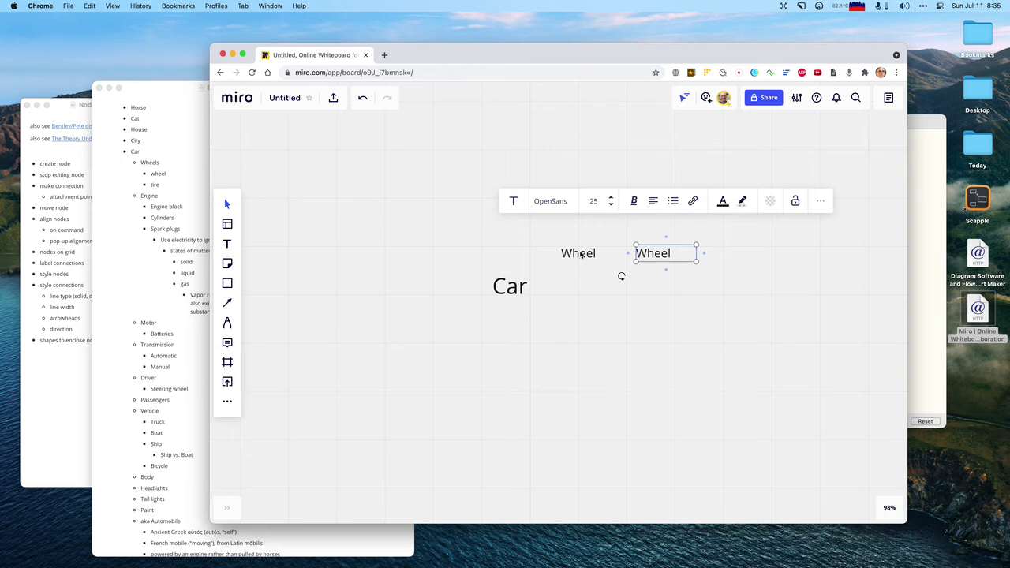
Drop the extra Wheel copy and turn a new Wheel duplicate into an 'Engine' label
key(BackSpace)
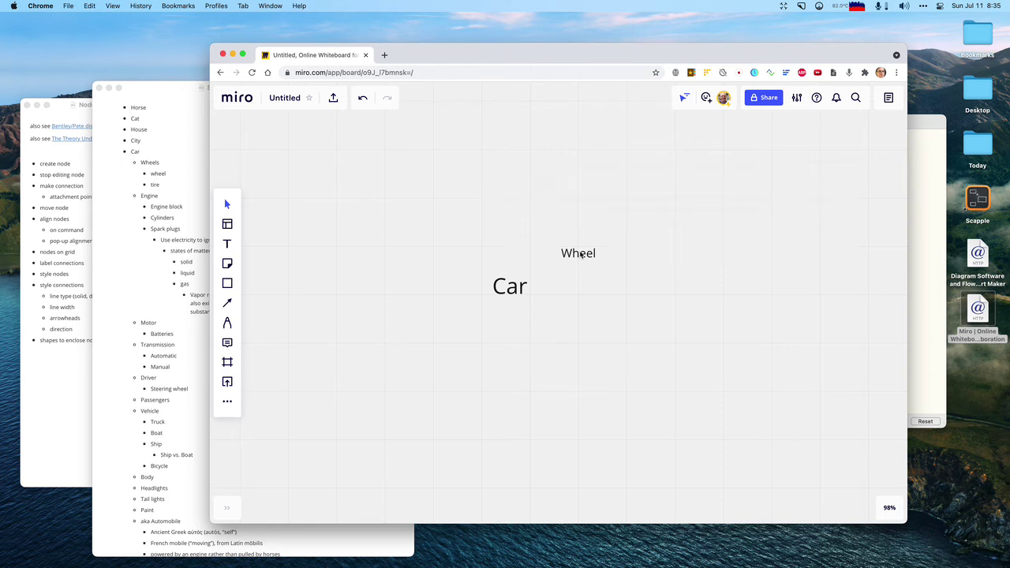
click(581, 254)
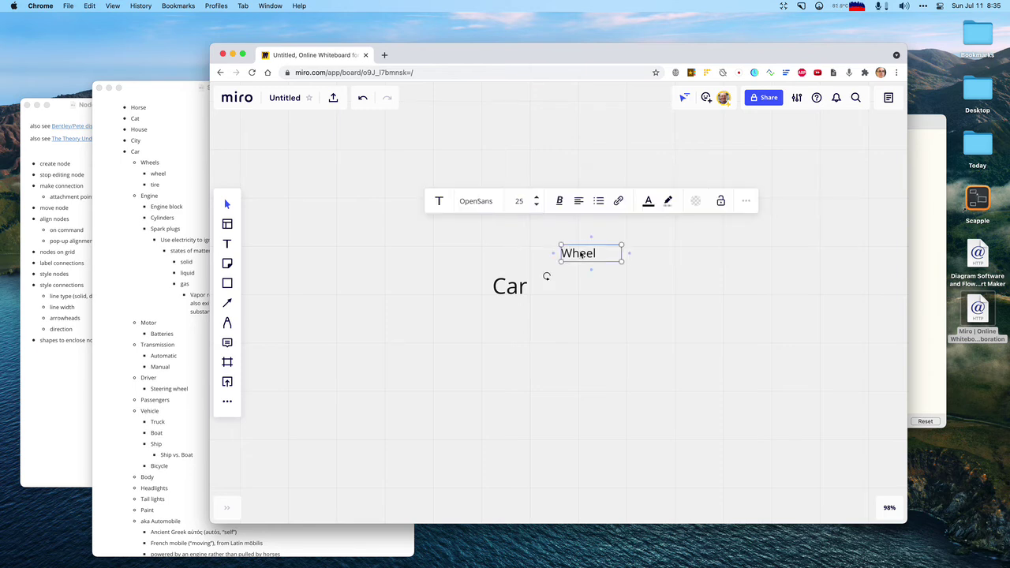
key(super+d)
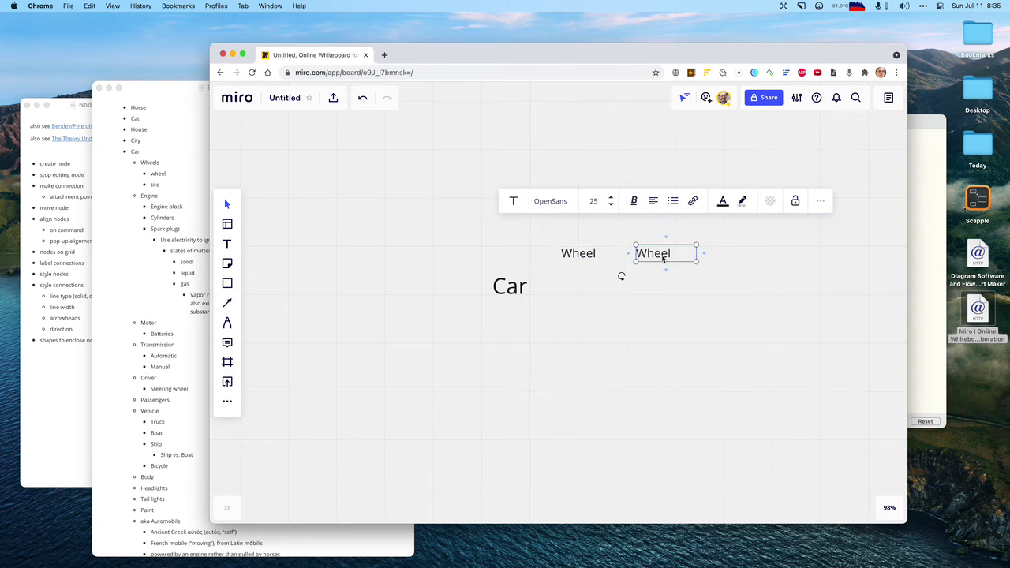
click(662, 254)
key(BackSpace)
key(BackSpace)
key(BackSpace)
key(BackSpace)
key(BackSpace)
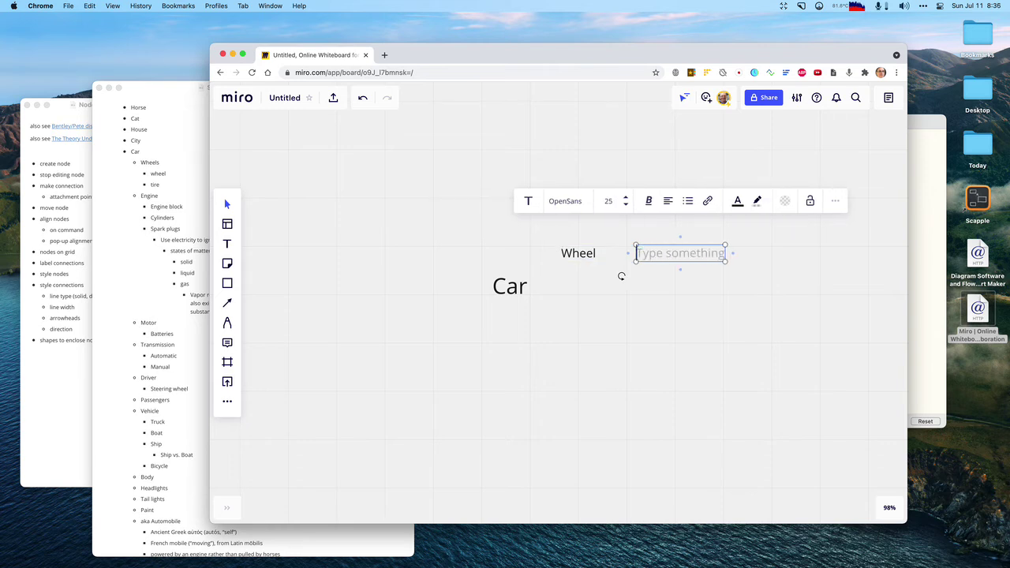
text(Engine)
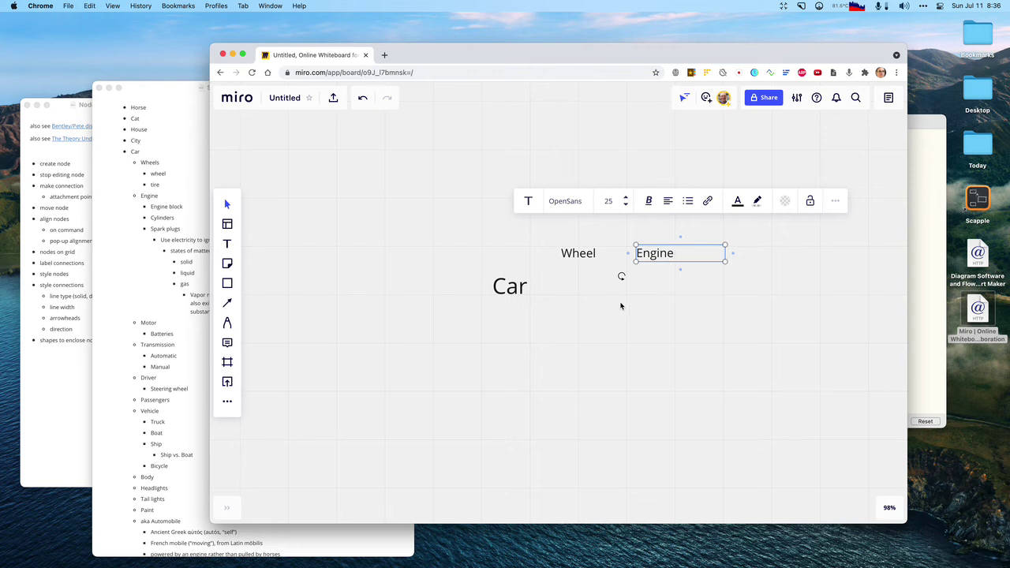
click(620, 307)
Place Engine right of Car and add a 'Motor' copy below, removing an accidental bookmark
click(658, 258)
key(super+d)
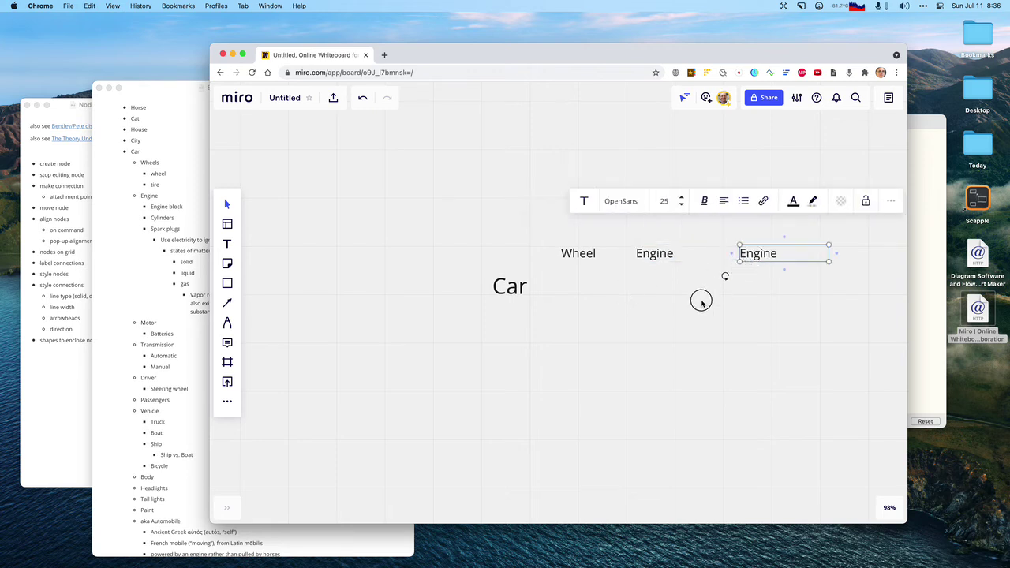
click(658, 317)
drag(658, 317, 592, 364)
drag(655, 254, 593, 296)
double_click(600, 357)
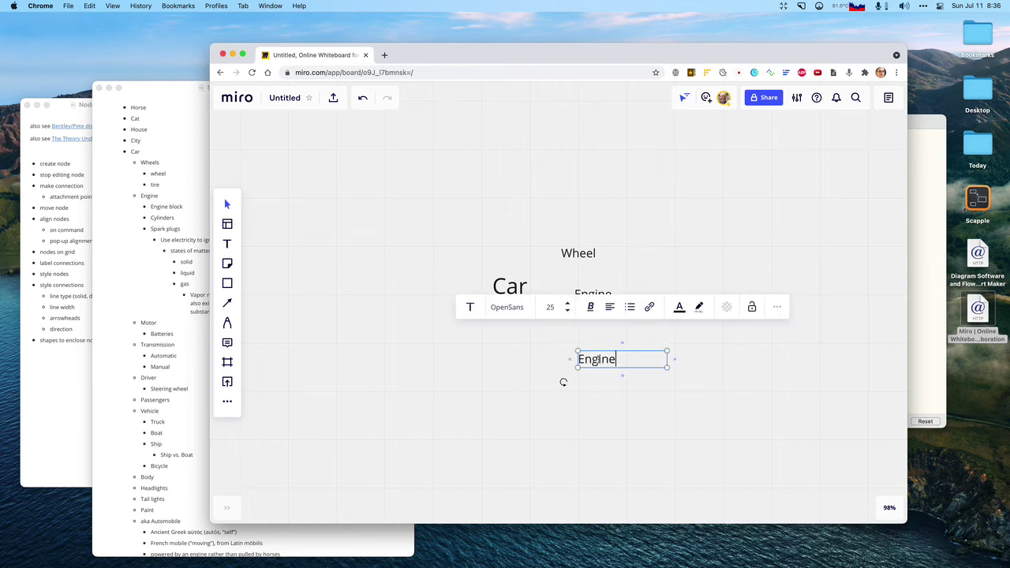
double_click(599, 359)
text(Motor)
key(super+d)
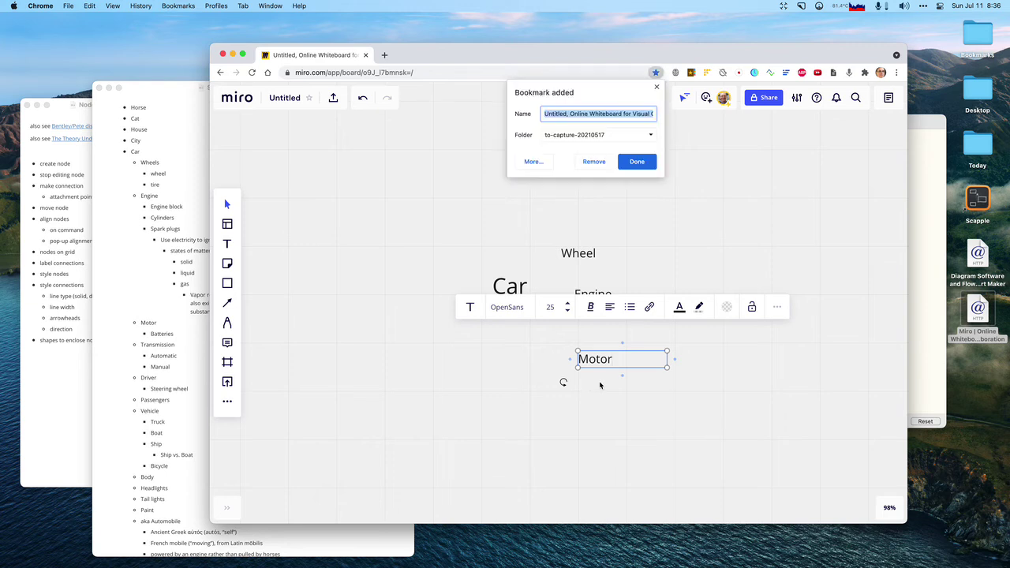
click(605, 163)
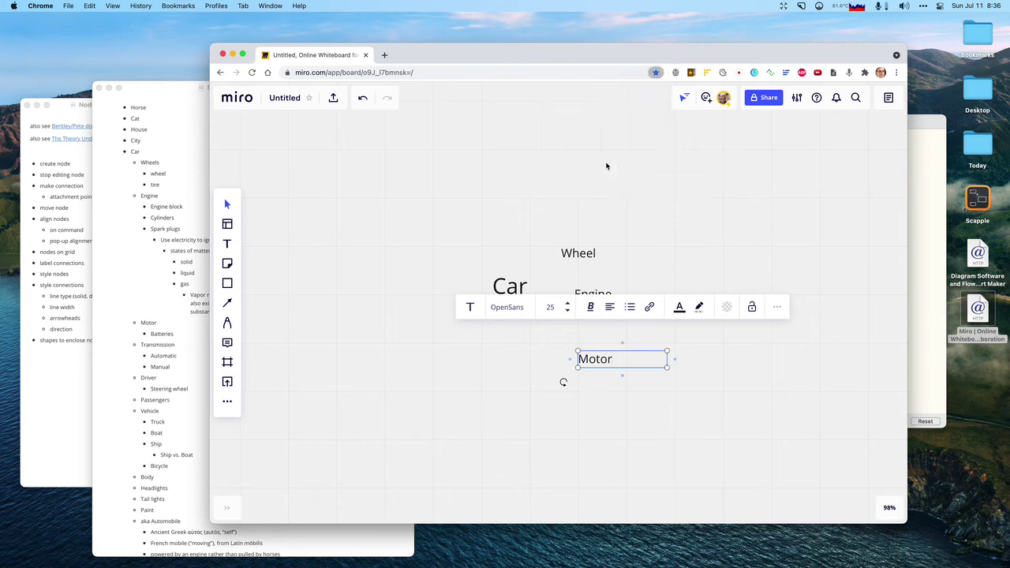
click(638, 417)
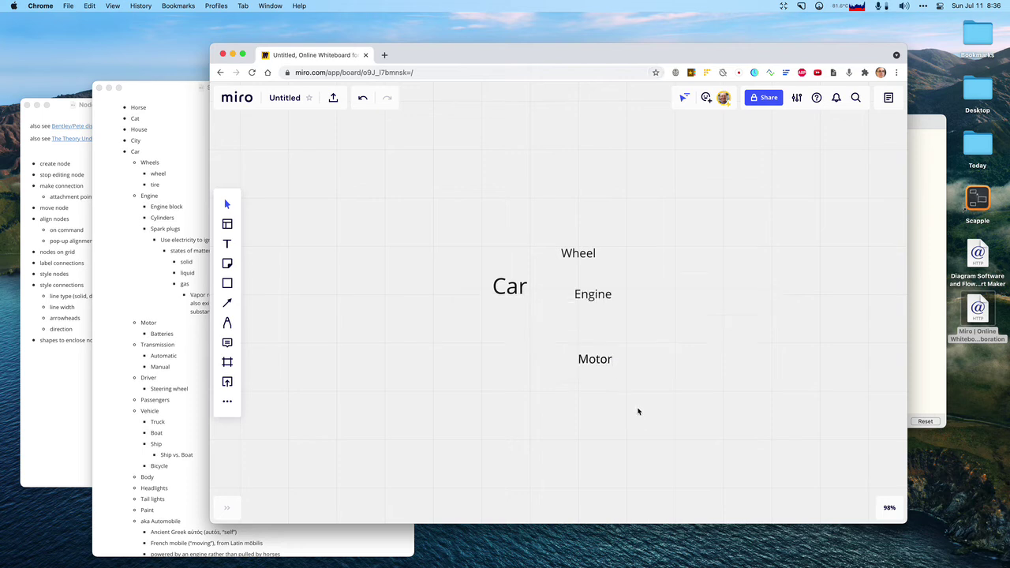
Duplicate Motor below itself and retype the copy as 'Transmission'
click(607, 365)
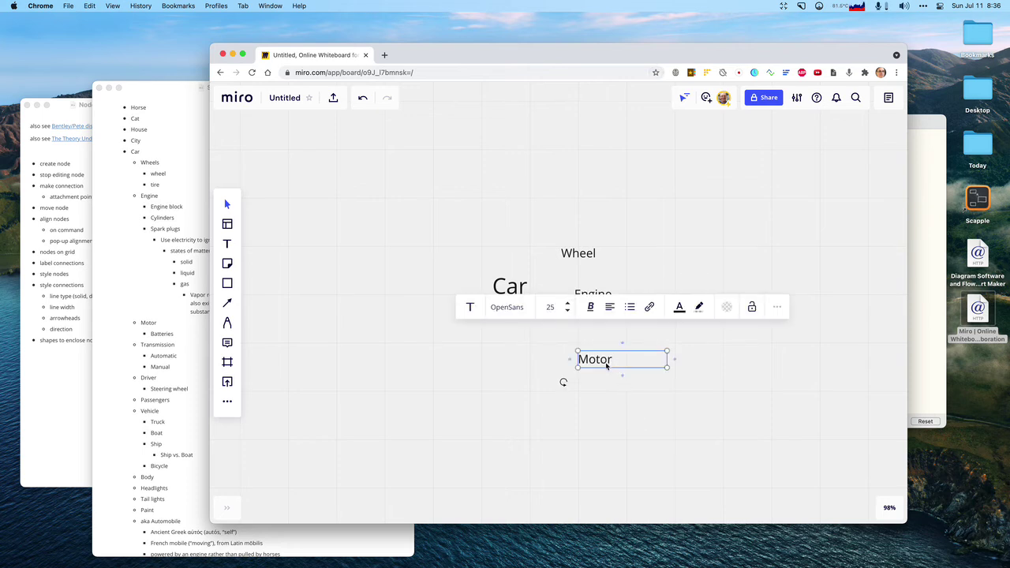
key(super+d)
click(694, 361)
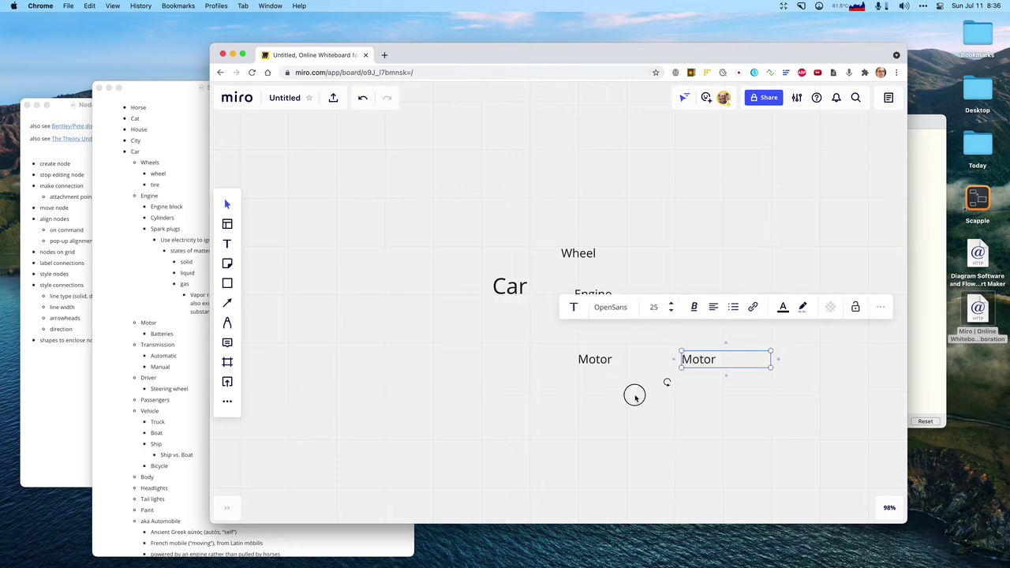
drag(573, 412, 569, 398)
click(586, 402)
click(579, 401)
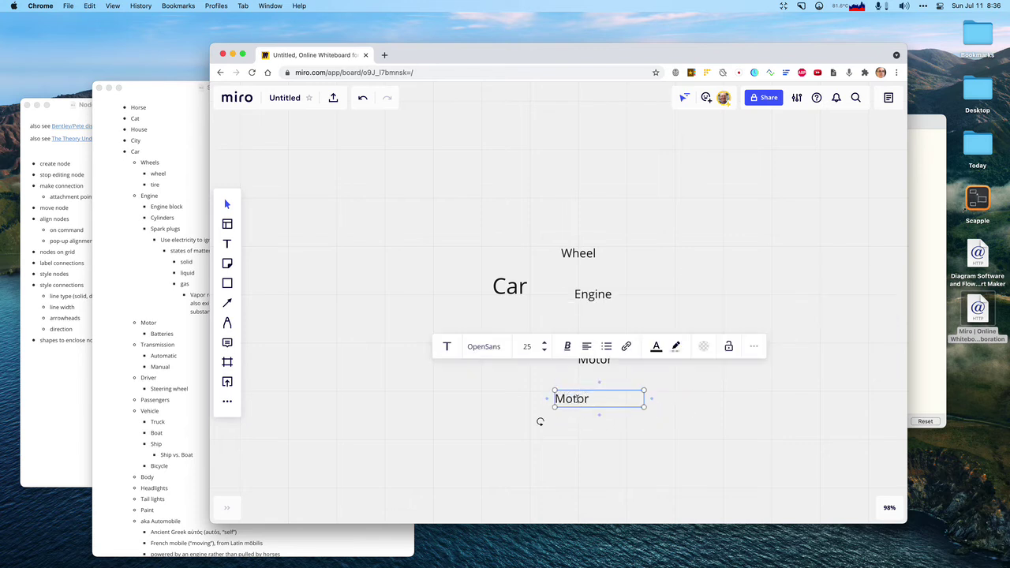
double_click(579, 401)
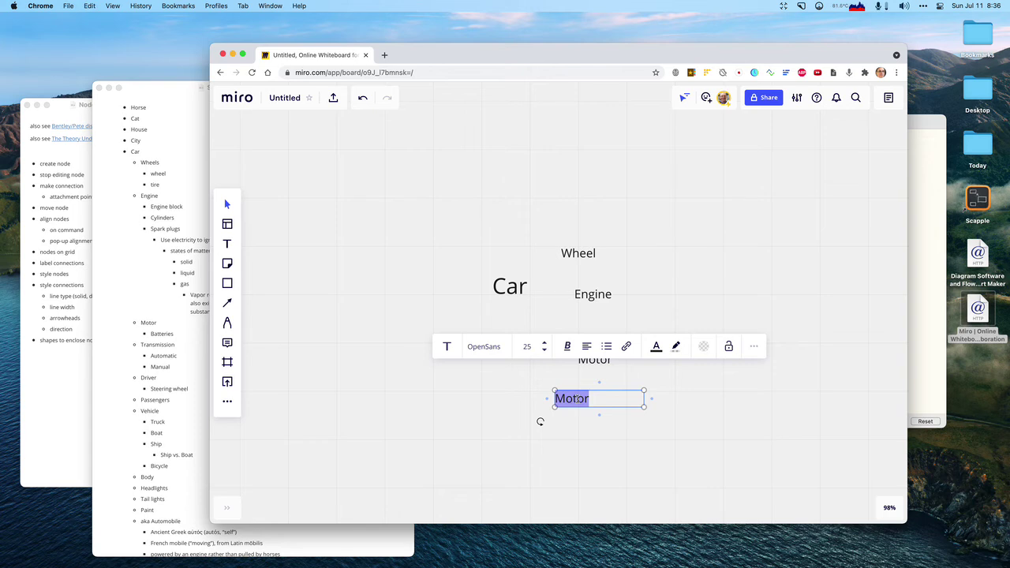
text(T)
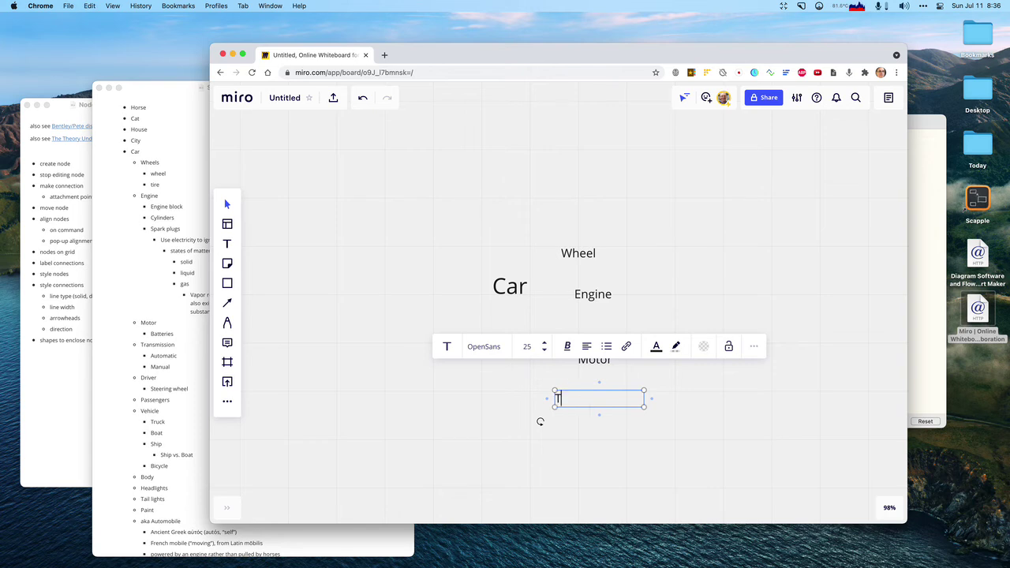
text(ransmission)
key(Return)
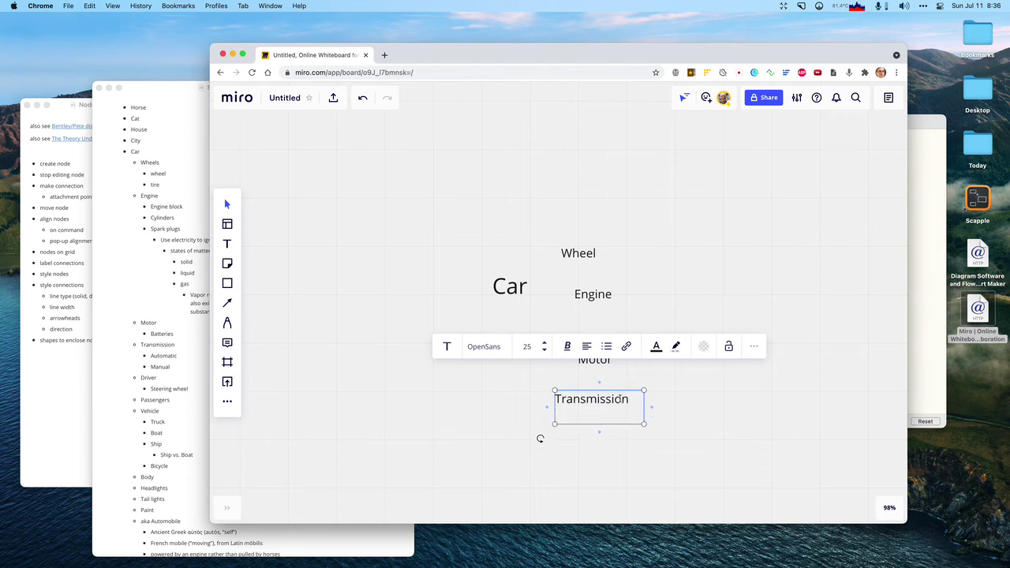
key(BackSpace)
key(super+d)
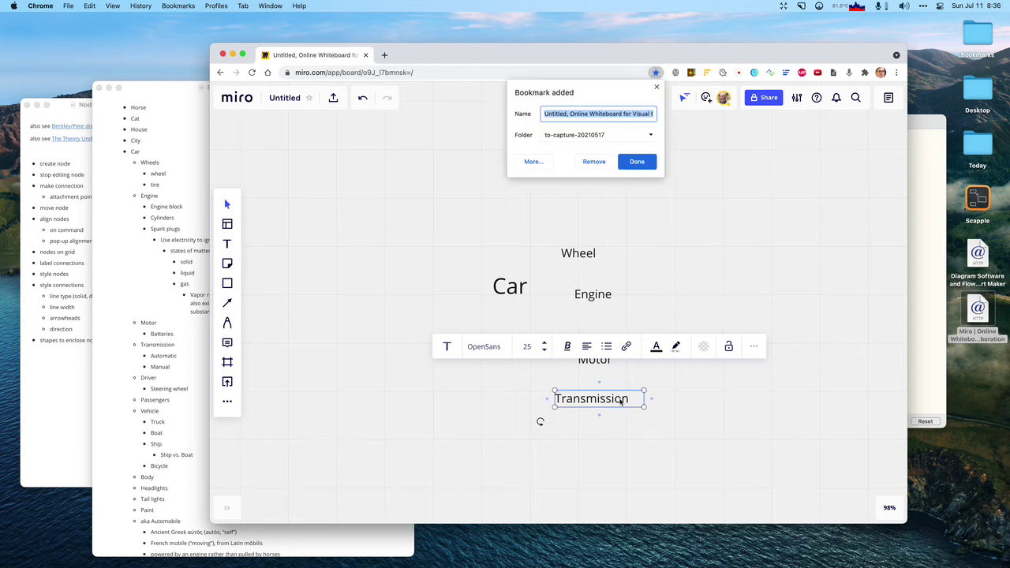
key(Escape)
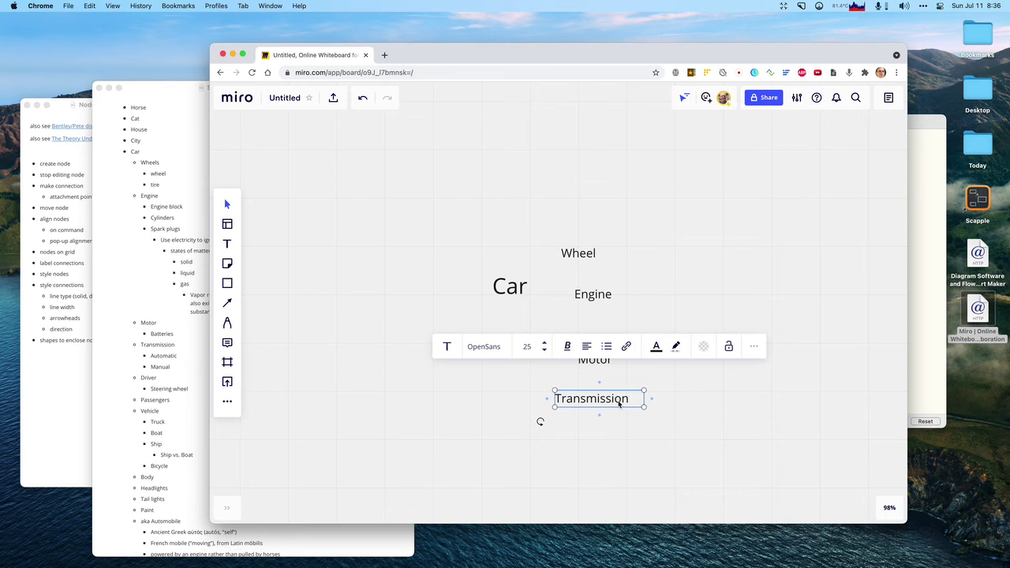
click(701, 421)
Duplicate Transmission below it and rename the copy 'Driver'
click(592, 397)
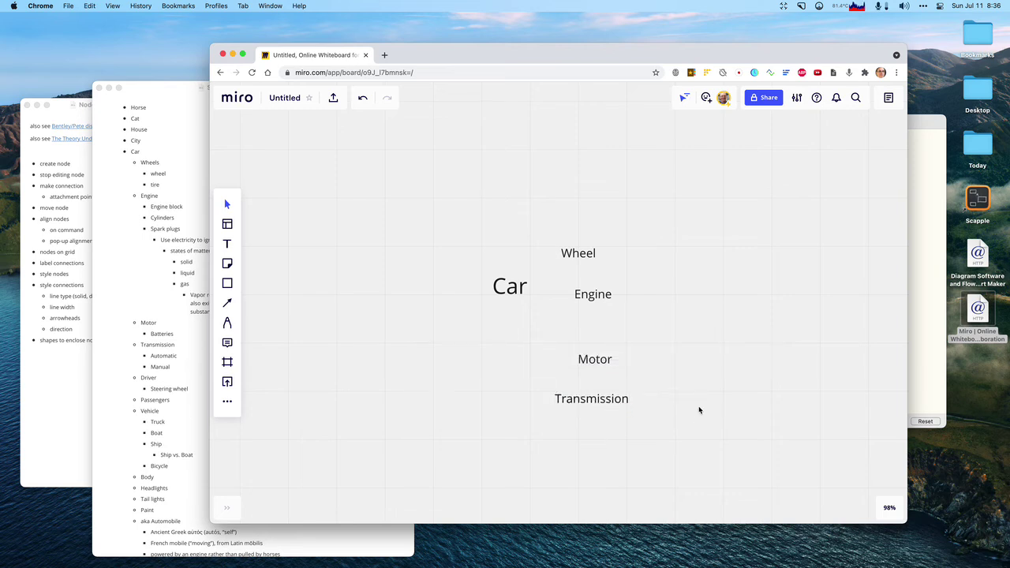
key(super+d)
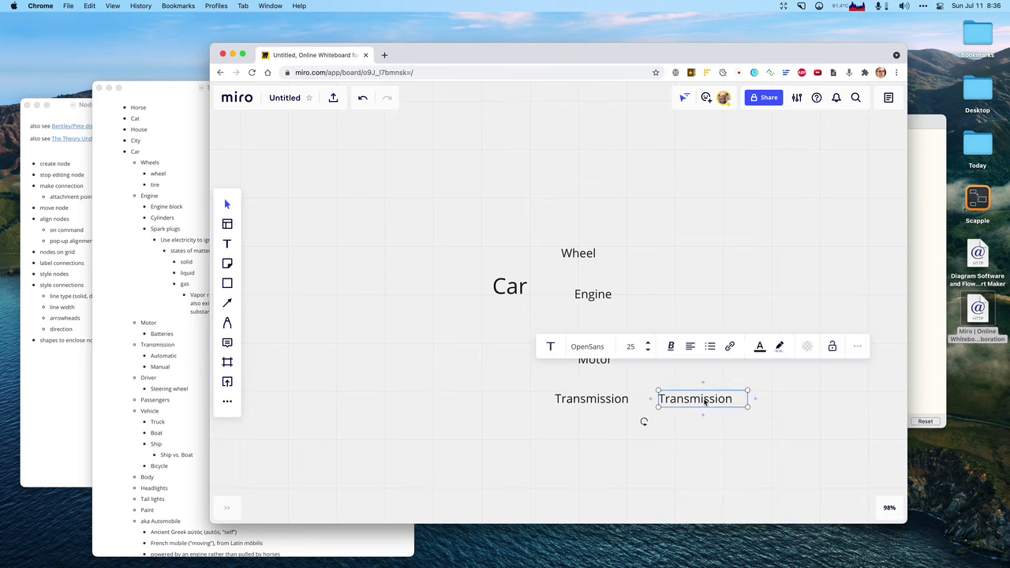
click(581, 443)
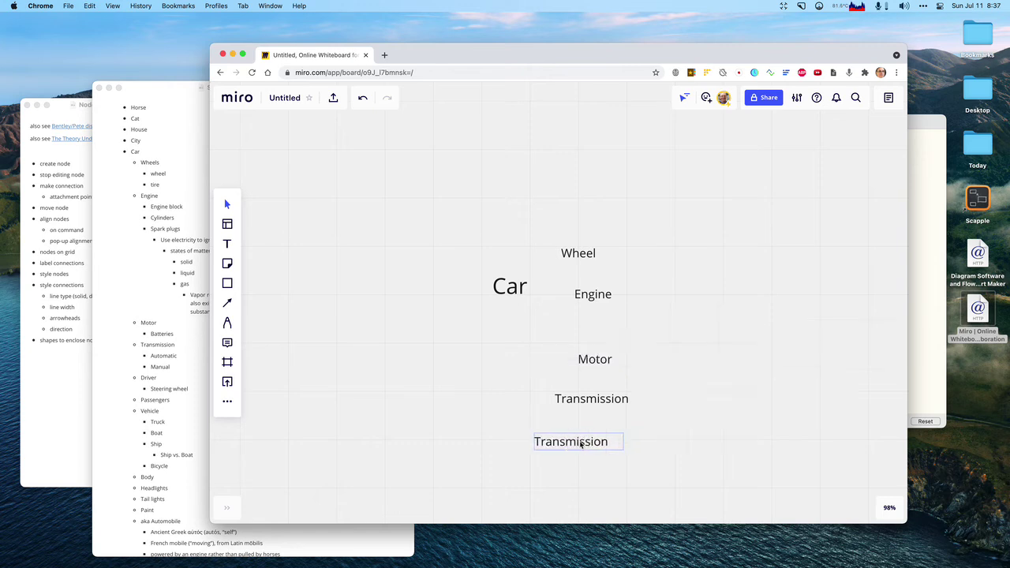
click(580, 443)
key(super+a)
text(Driver)
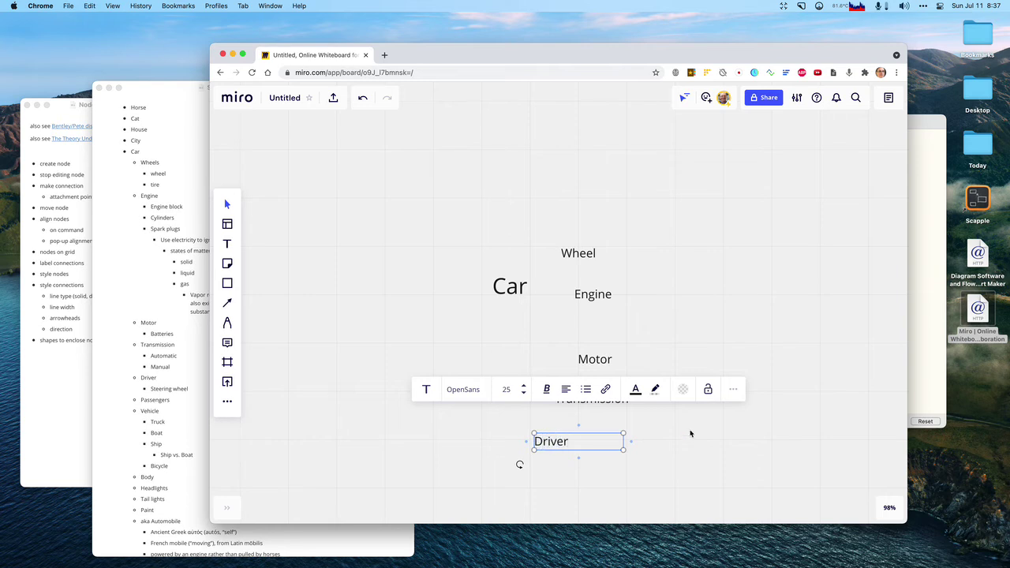
click(684, 430)
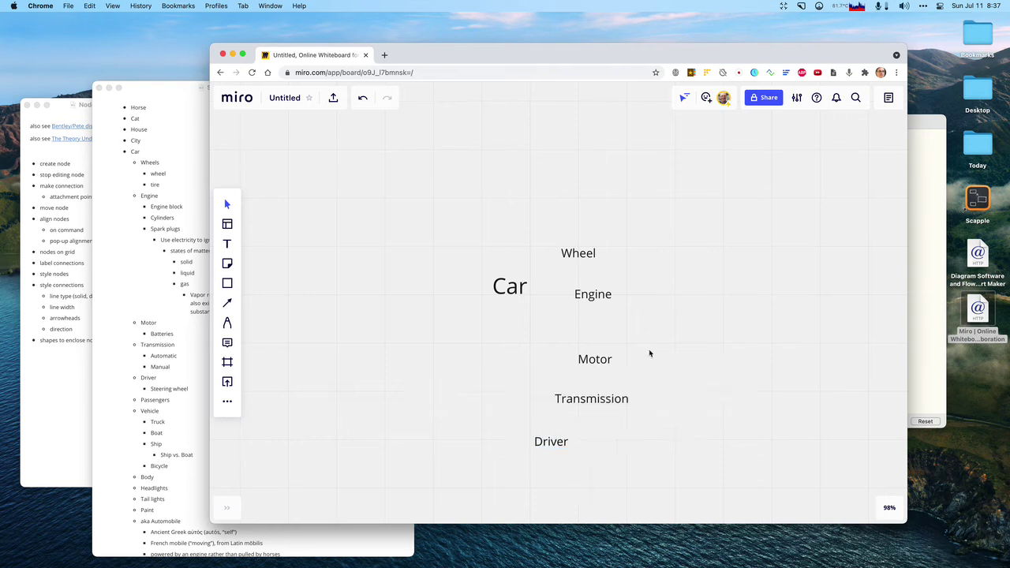
Move Wheel, Engine, Motor, Transmission and Driver upward into an arc right of Car
drag(583, 254, 591, 210)
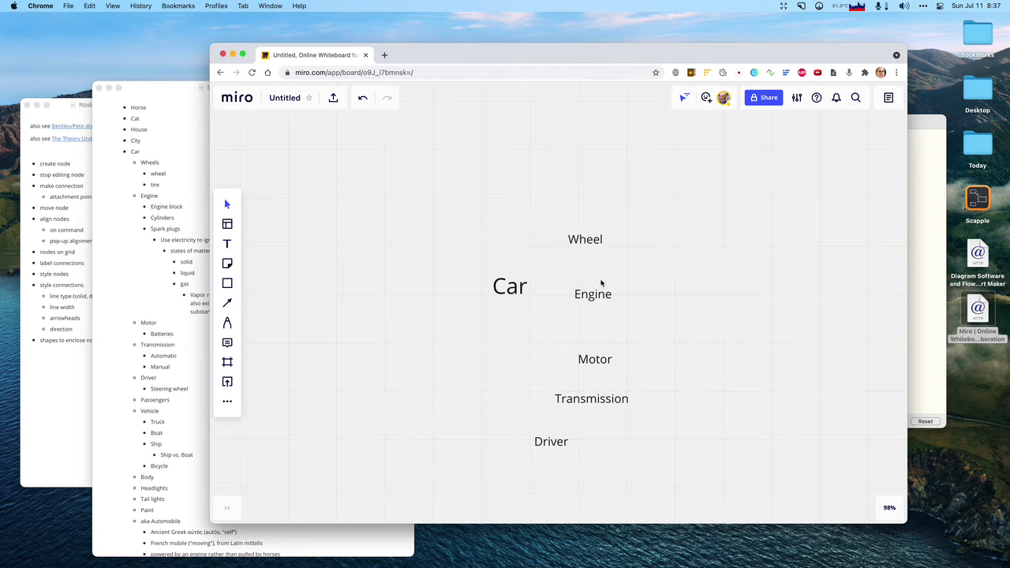
drag(601, 297, 611, 259)
drag(595, 364, 617, 303)
drag(586, 404, 600, 360)
drag(552, 440, 569, 398)
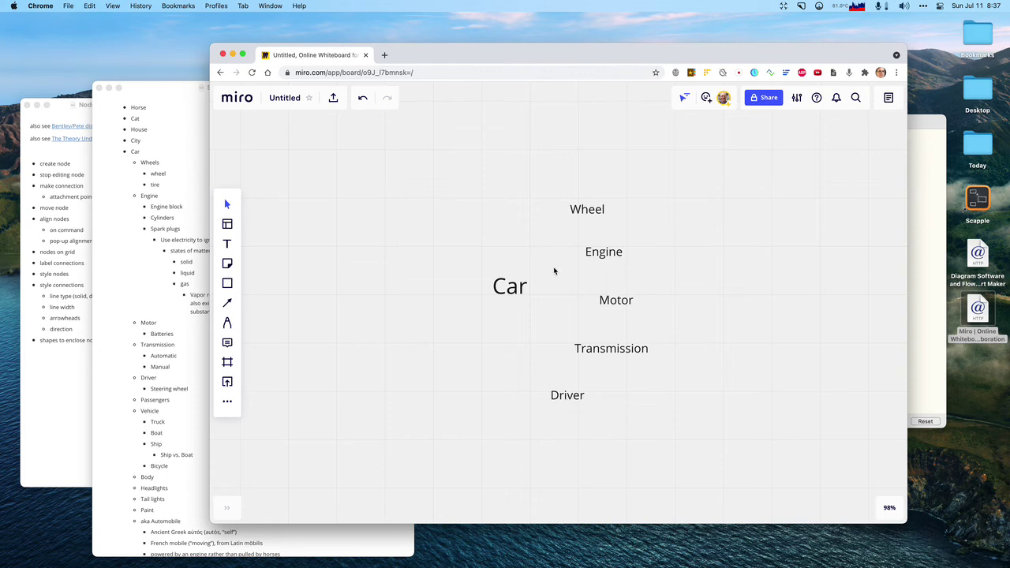
Try twice to drag a link from Wheel to Car, then clear the selection
click(568, 217)
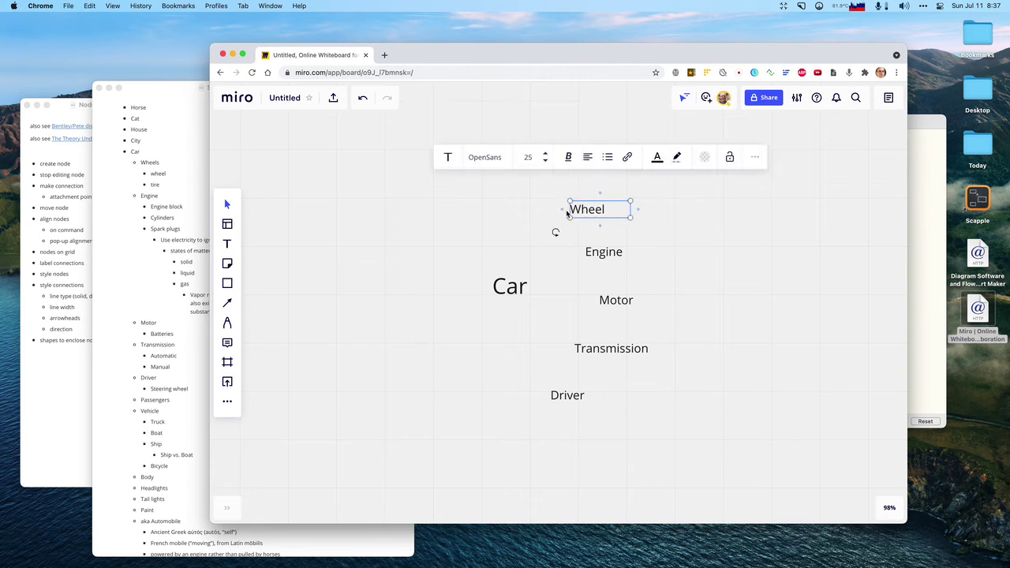
drag(562, 209, 530, 284)
click(663, 224)
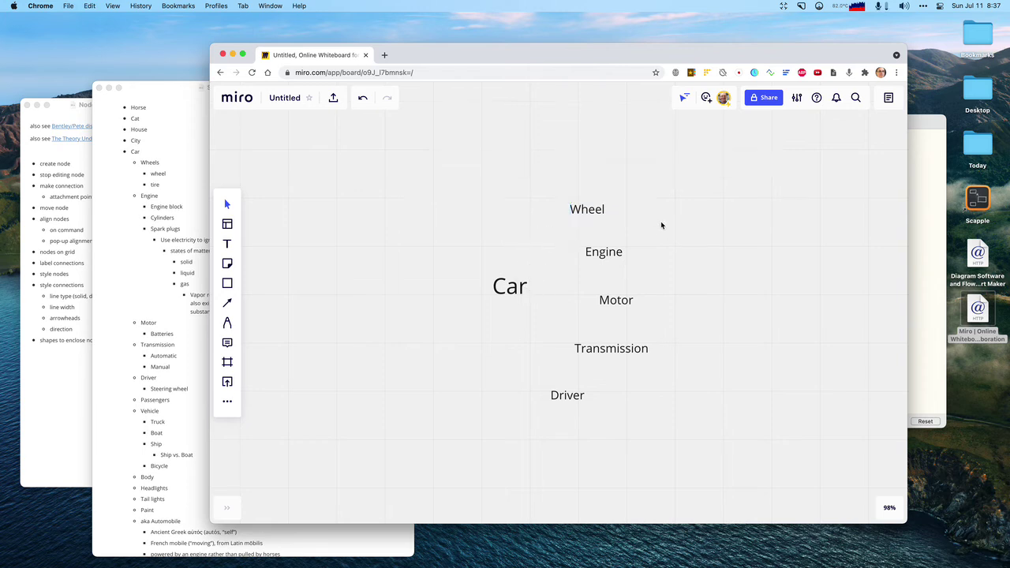
click(570, 213)
drag(563, 210, 518, 292)
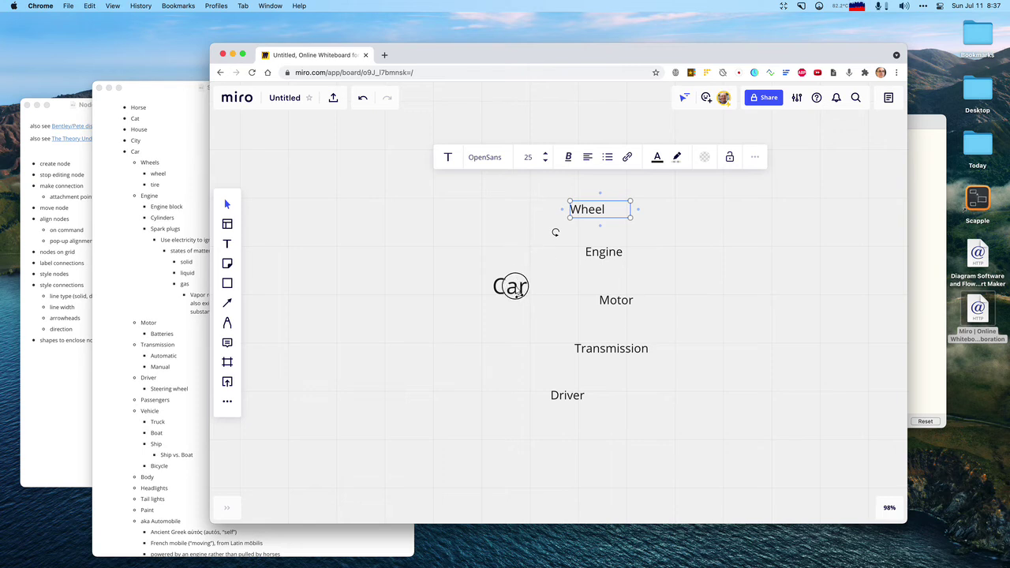
drag(517, 292, 565, 269)
key(Escape)
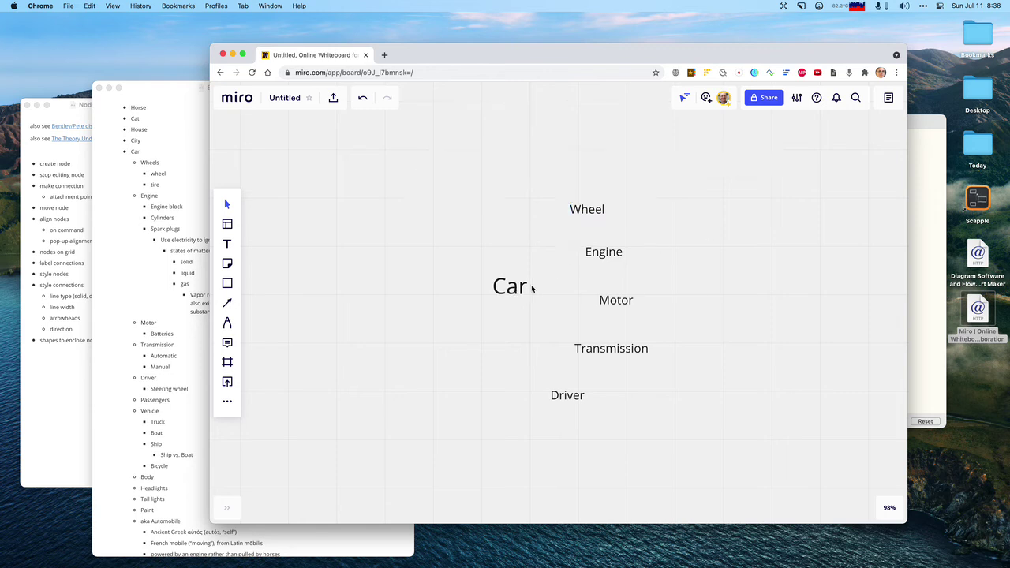
Draw arrows from Car to Wheel, Engine and Motor
click(530, 289)
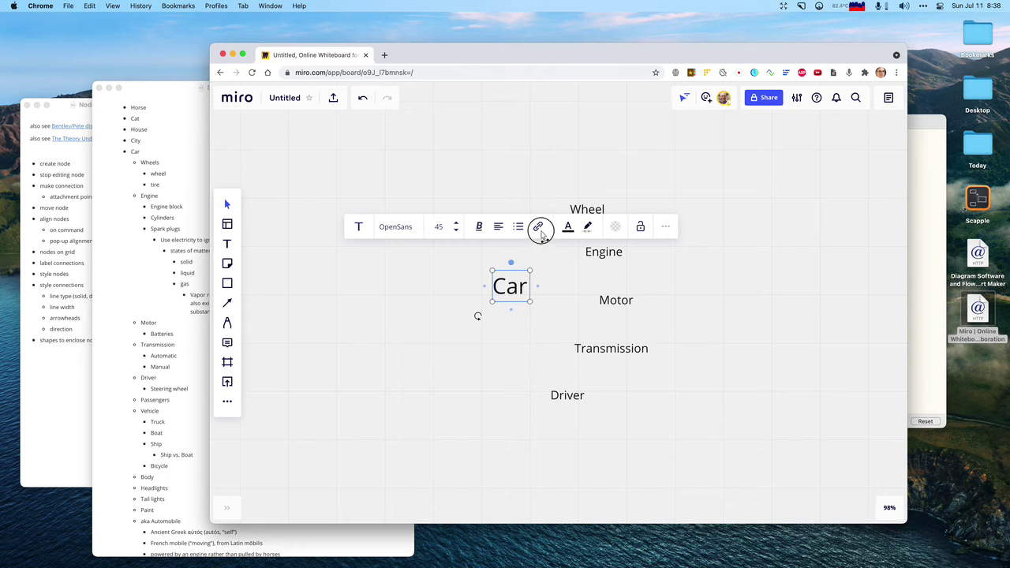
drag(553, 226, 576, 214)
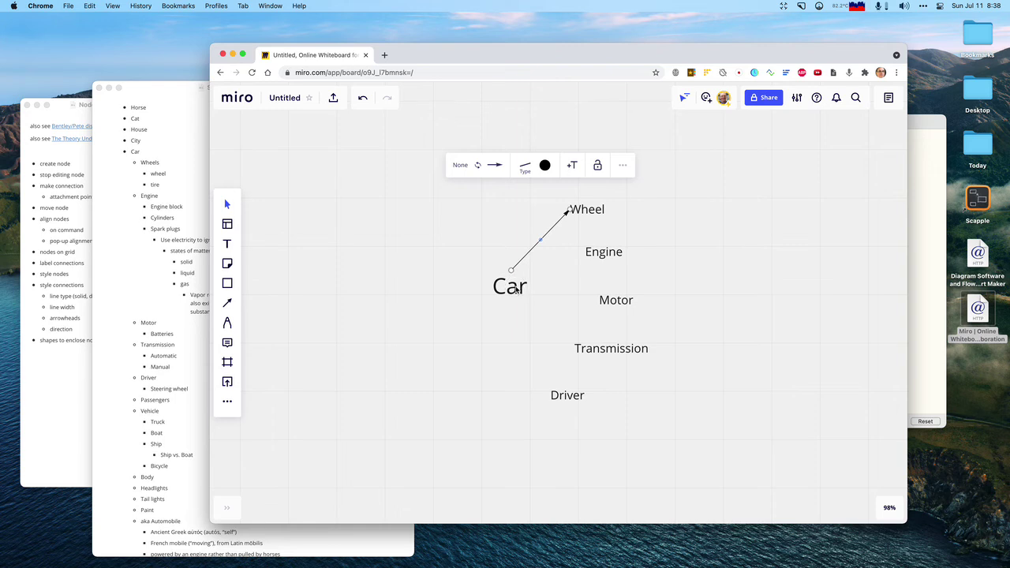
click(517, 289)
drag(537, 290, 591, 253)
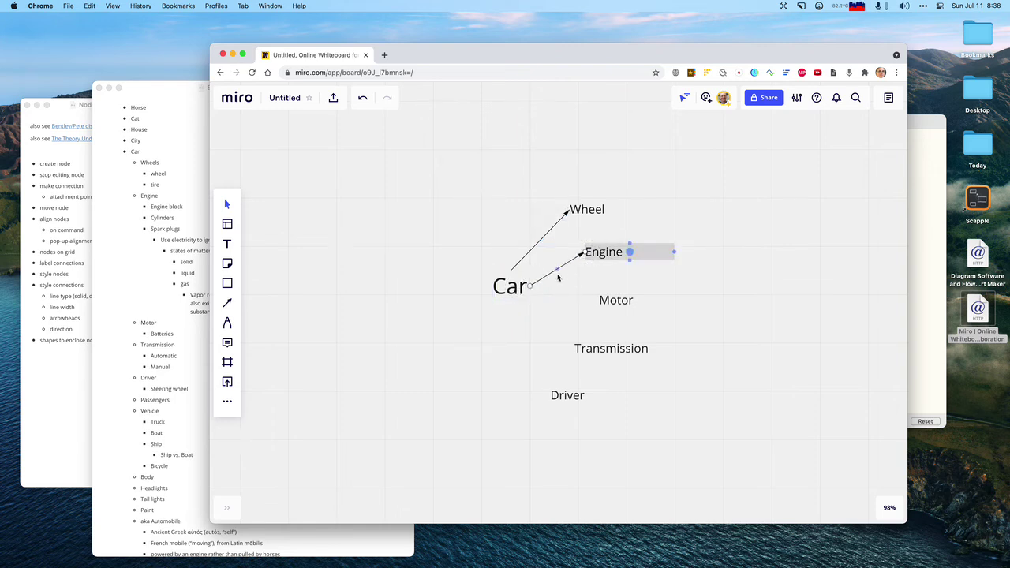
click(527, 300)
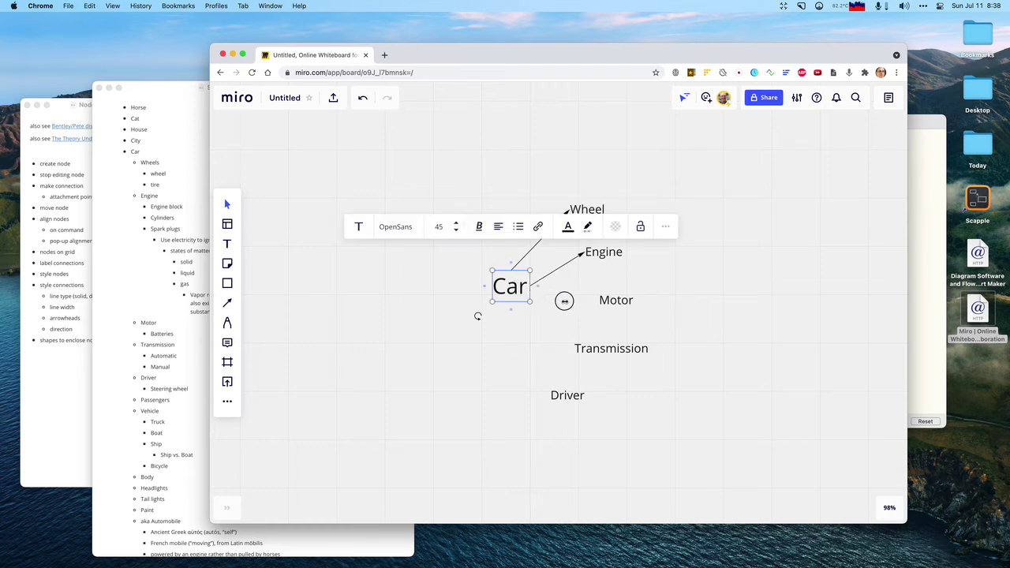
drag(594, 303, 597, 301)
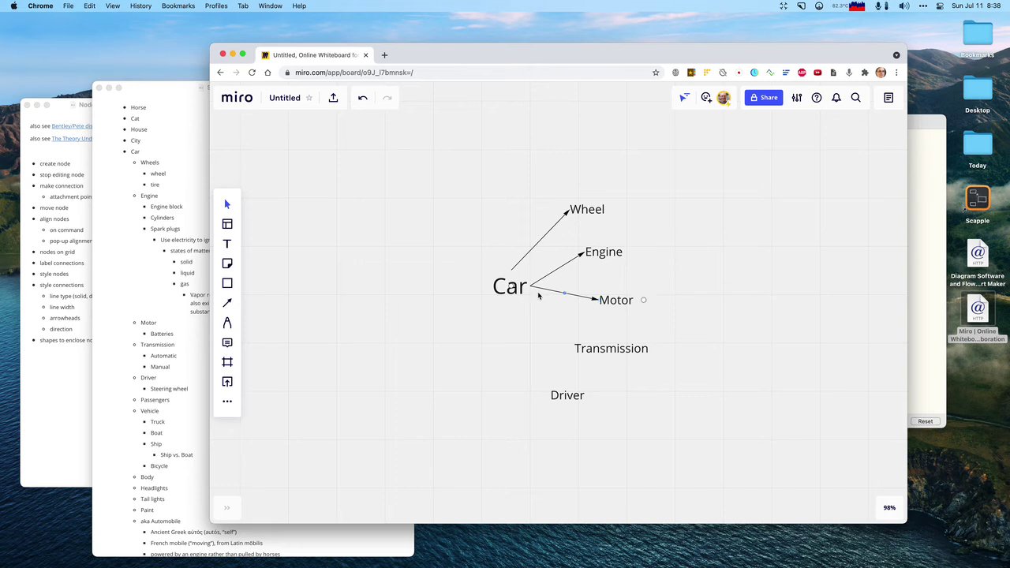
Check the new arrows and reattach the Wheel arrow's start onto Car
click(578, 262)
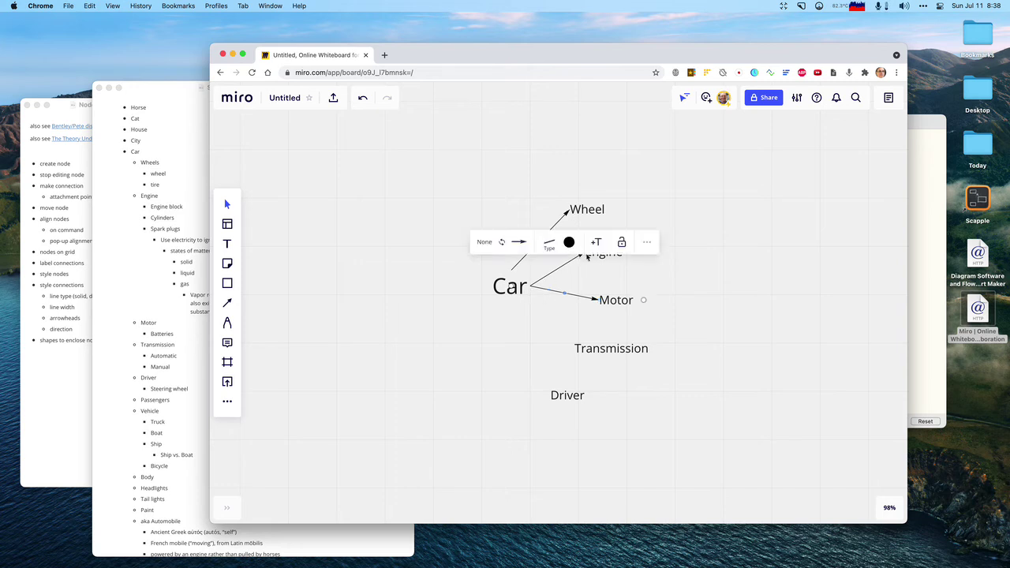
click(587, 255)
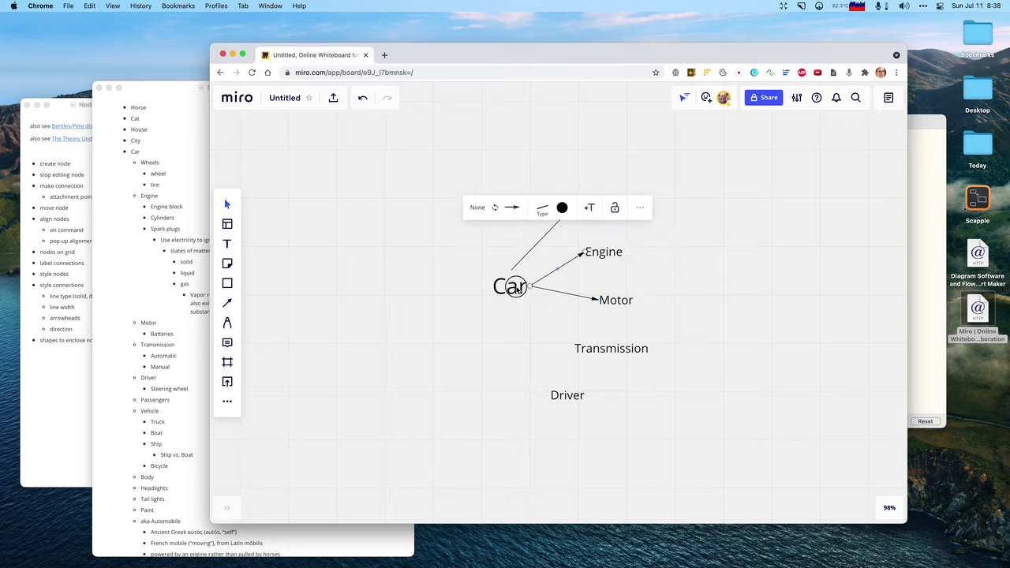
click(512, 288)
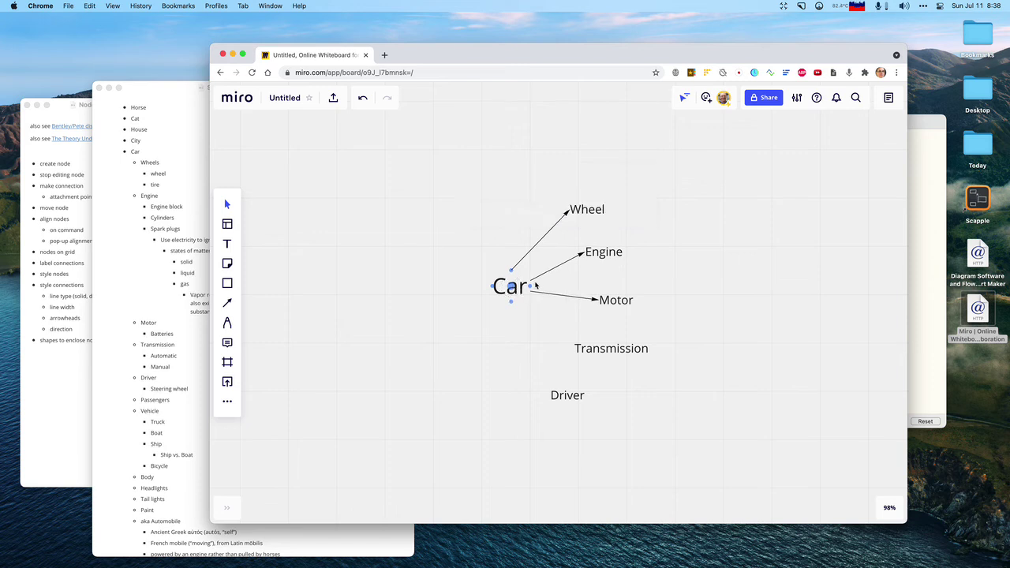
click(537, 277)
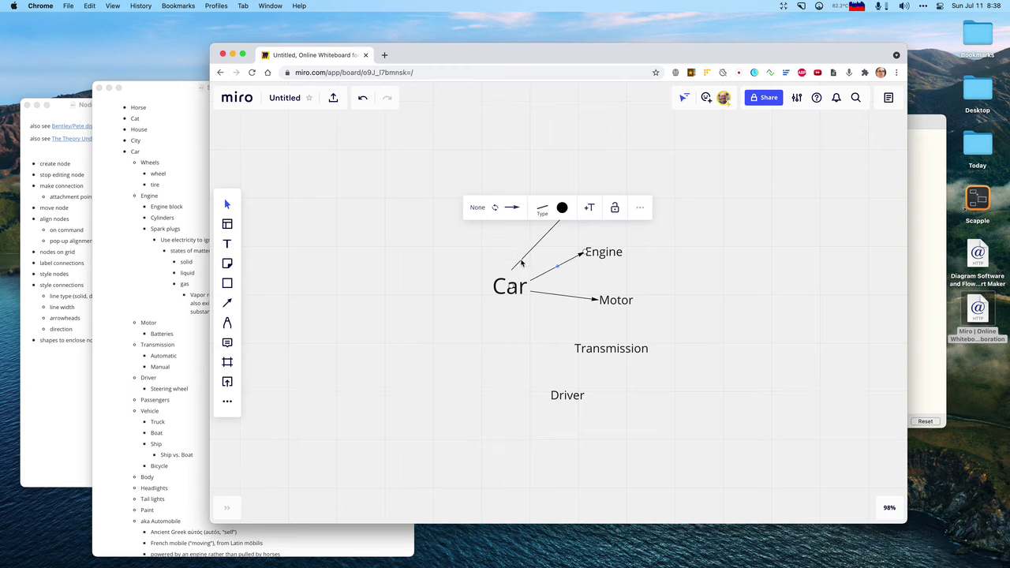
click(520, 263)
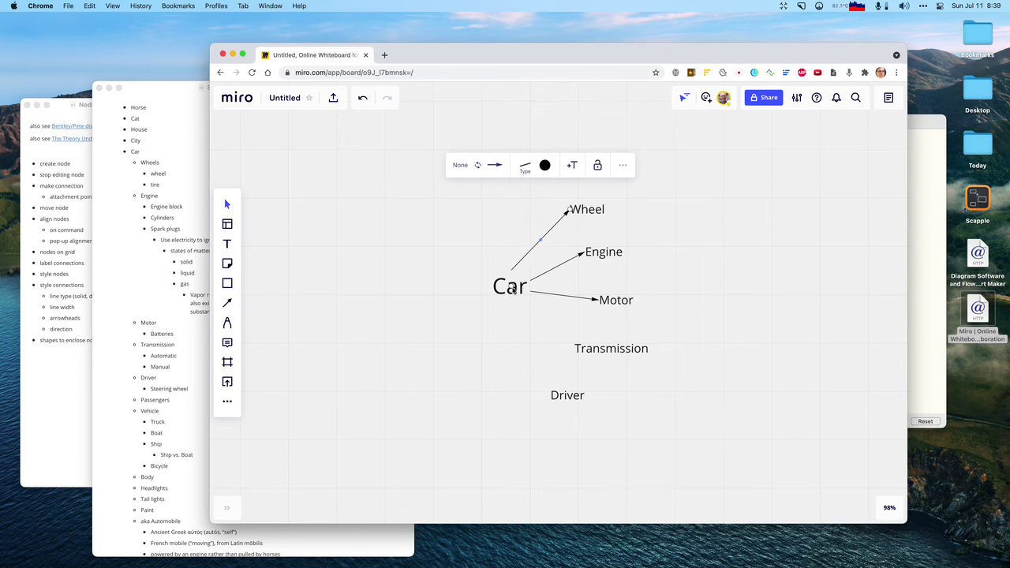
mouse_move(512, 270)
mouse_down()
mouse_move(511, 284)
mouse_move(509, 254)
mouse_move(511, 288)
mouse_up()
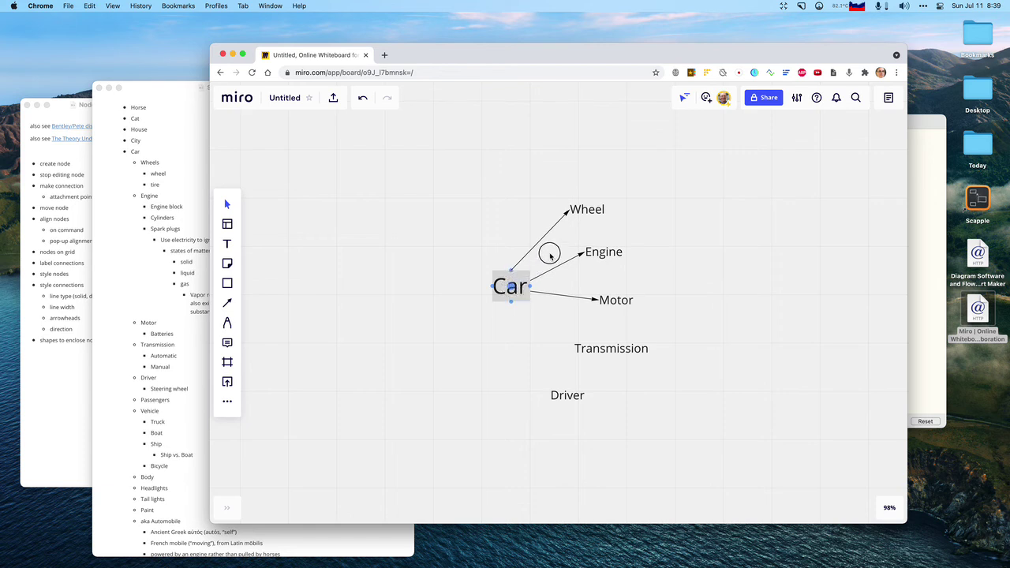
drag(550, 254, 555, 243)
click(541, 245)
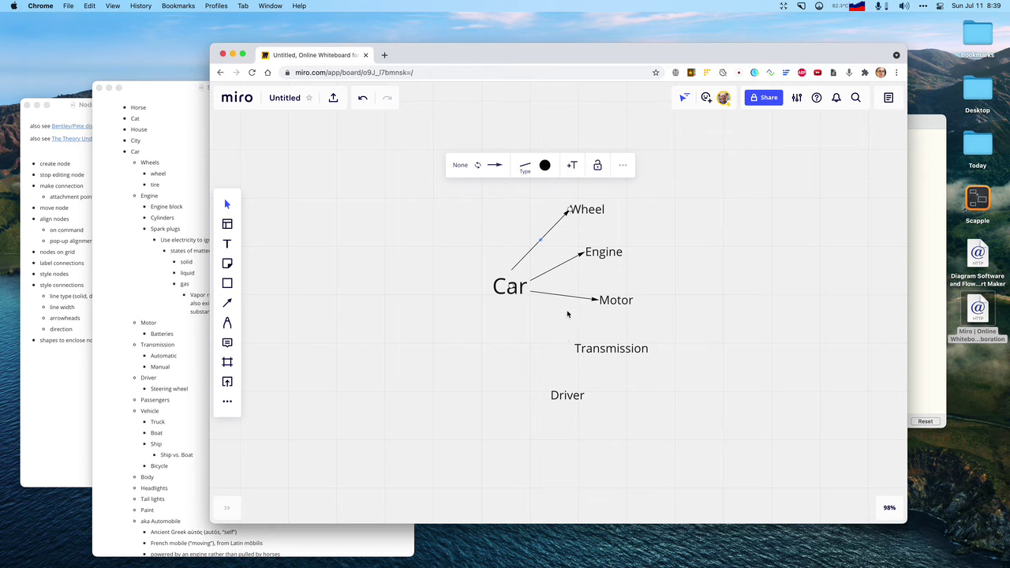
Draw arrows from Car to Transmission and Driver, then select the Driver label
click(588, 348)
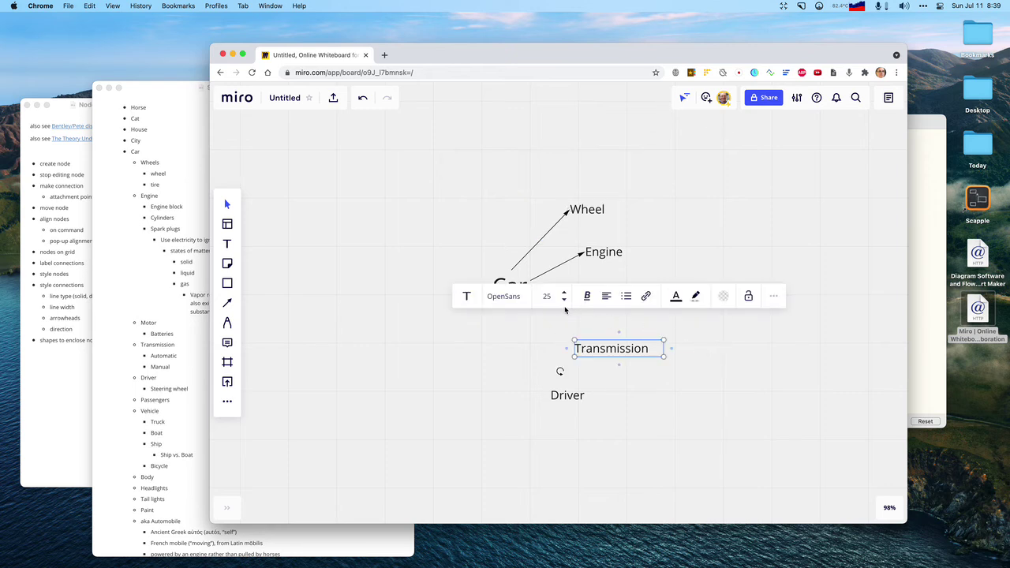
click(558, 310)
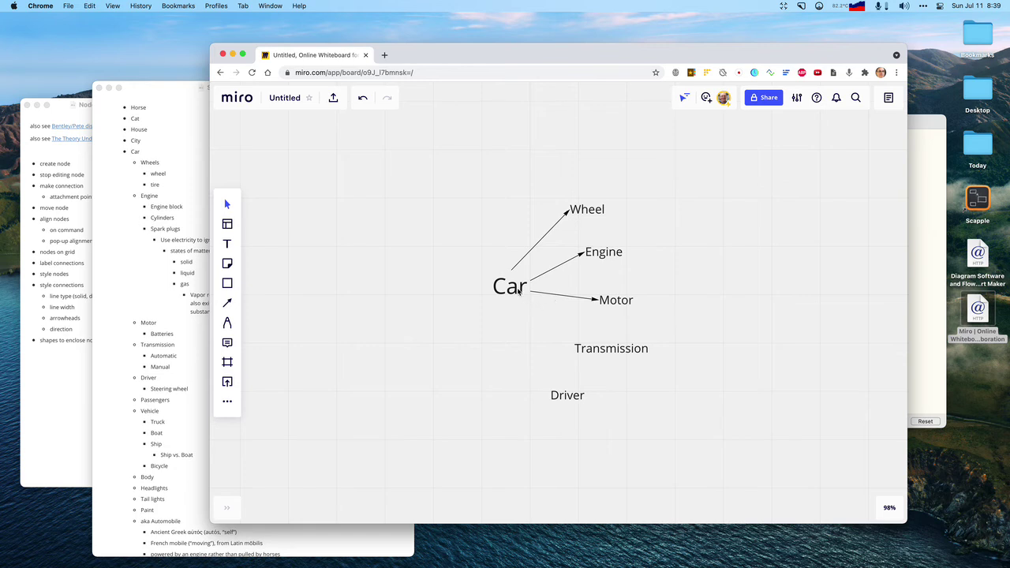
click(538, 319)
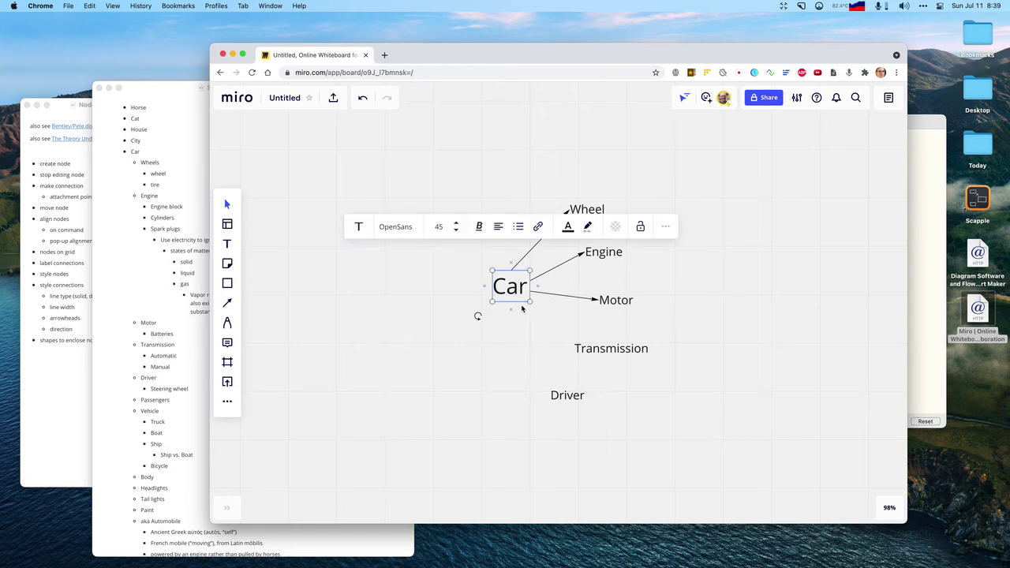
drag(513, 315, 604, 353)
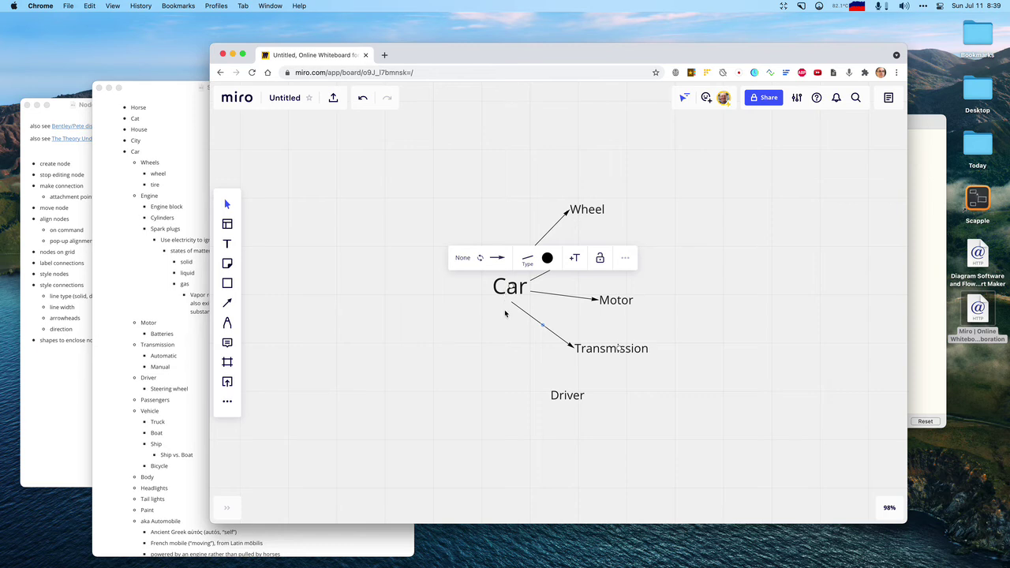
click(505, 313)
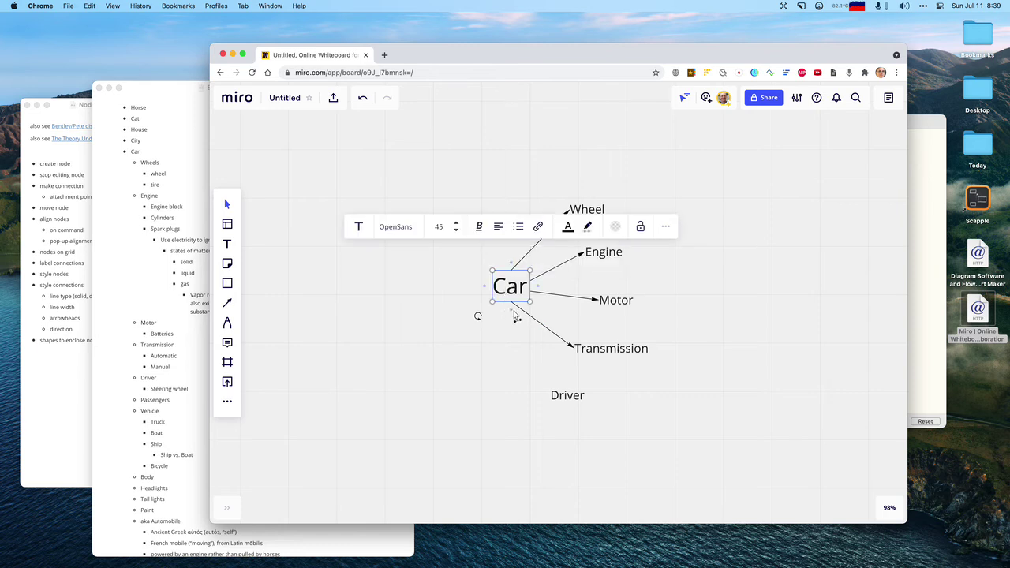
drag(514, 316, 612, 394)
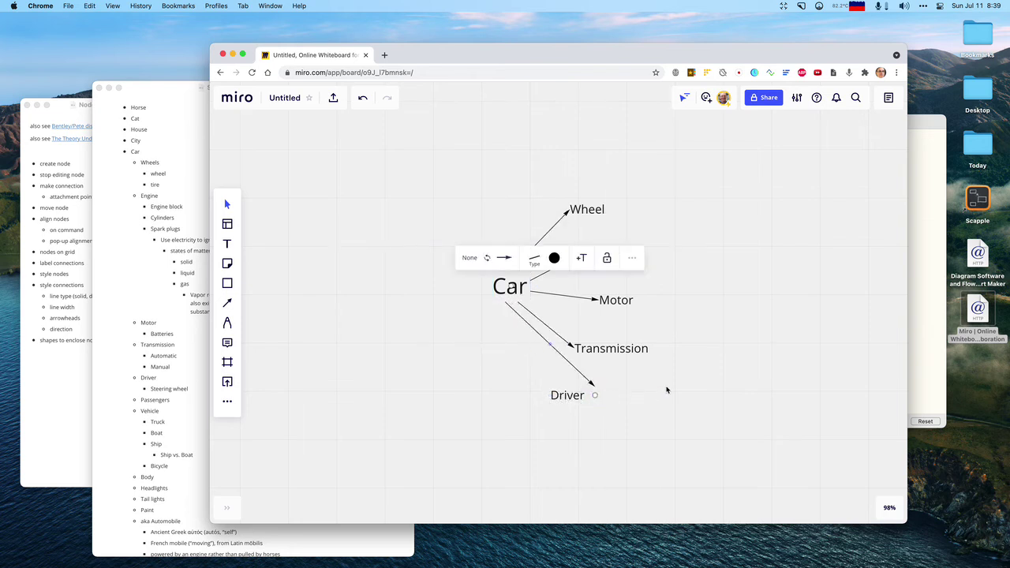
click(721, 372)
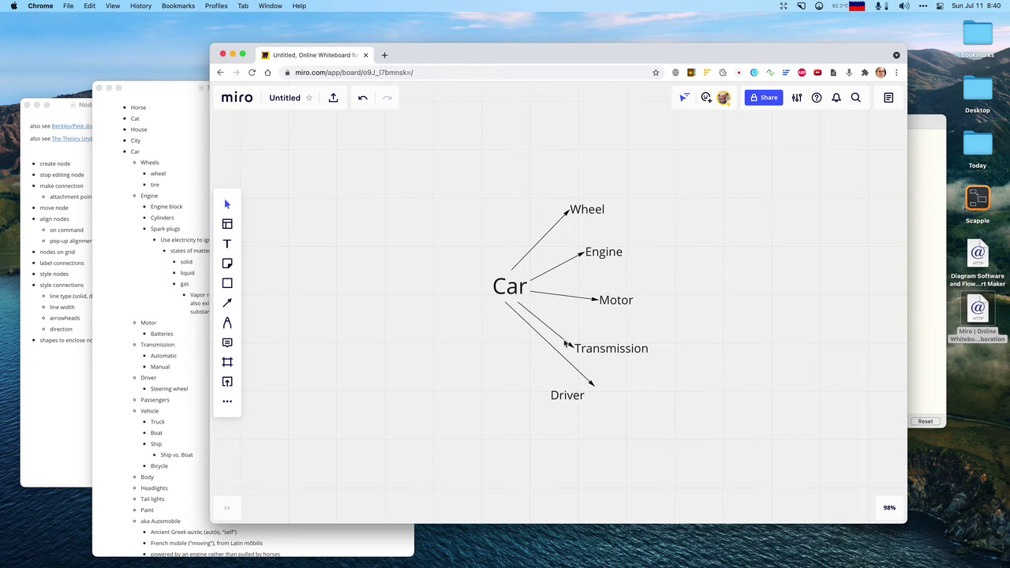
click(589, 395)
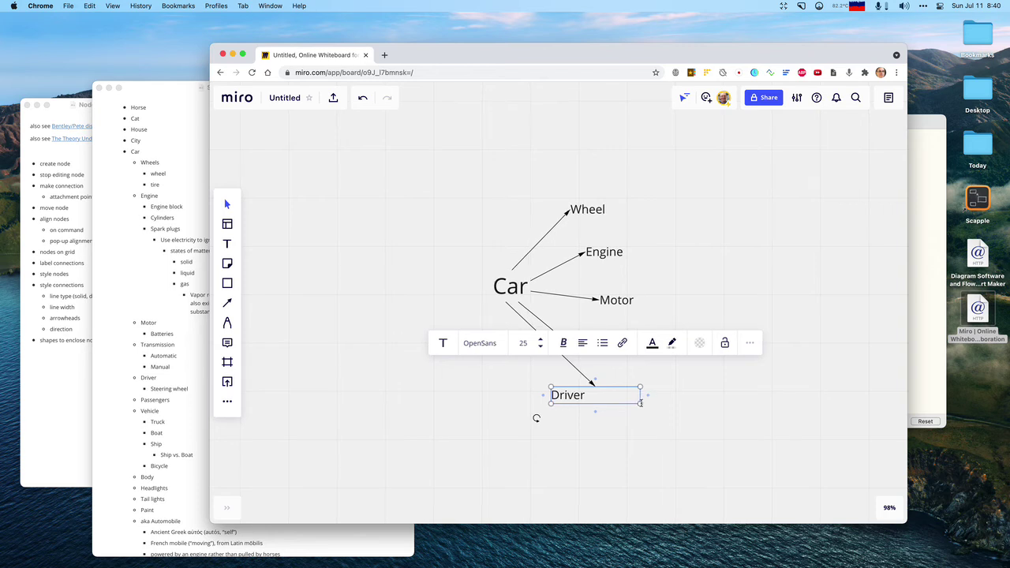
Shrink the Driver label with its corner handle, then dismiss and undo the resize
scroll(640, 404, left, 2)
drag(652, 403, 637, 389)
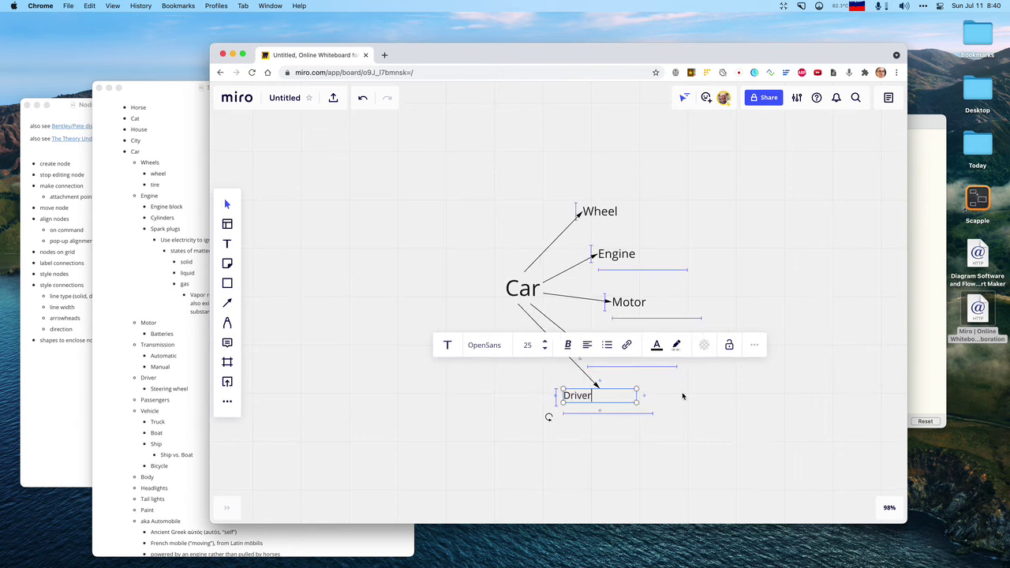
scroll(683, 394, down, 1)
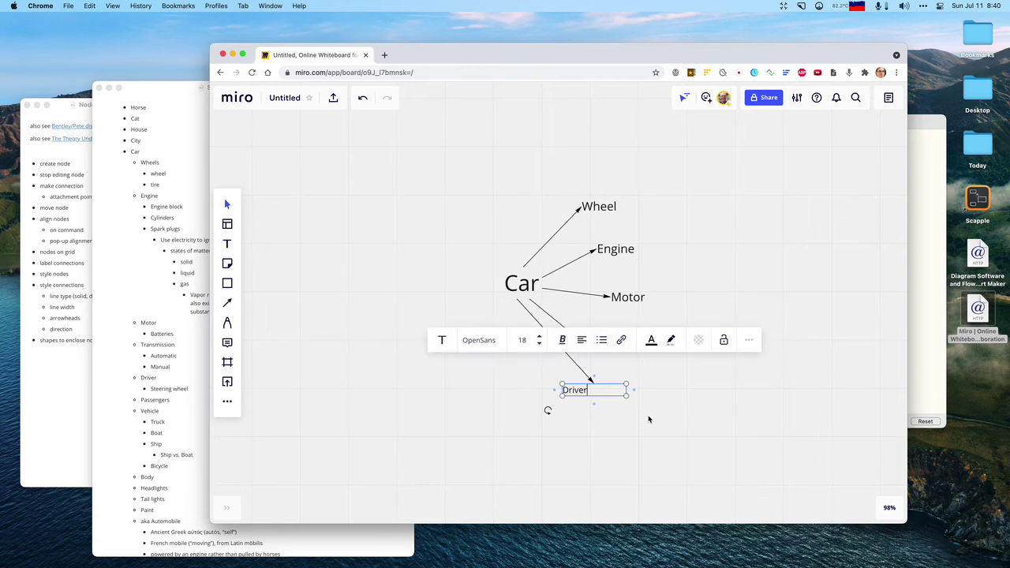
scroll(632, 414, down, 2)
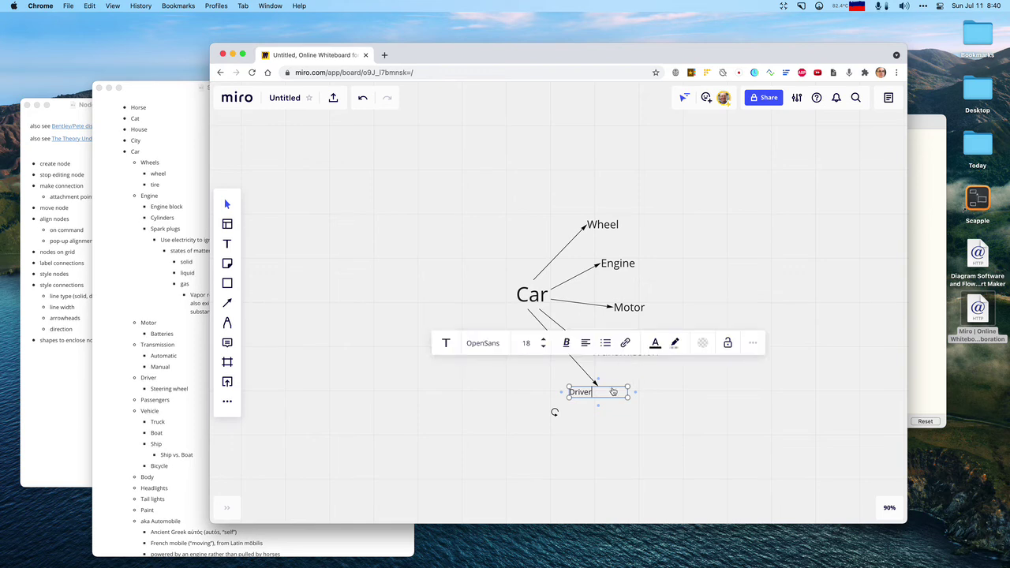
key(super+k)
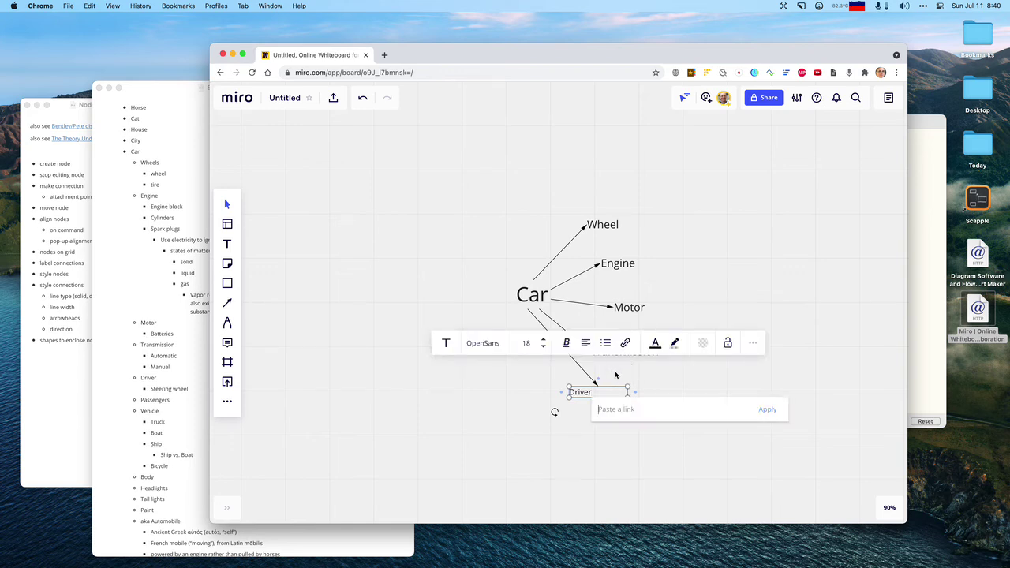
key(Escape)
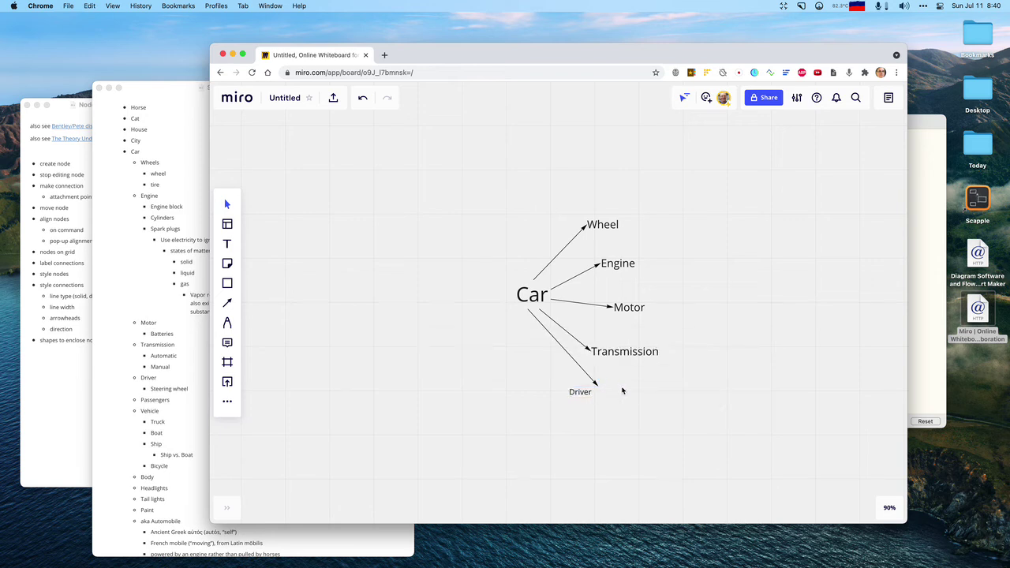
key(super+z)
key(super+z)
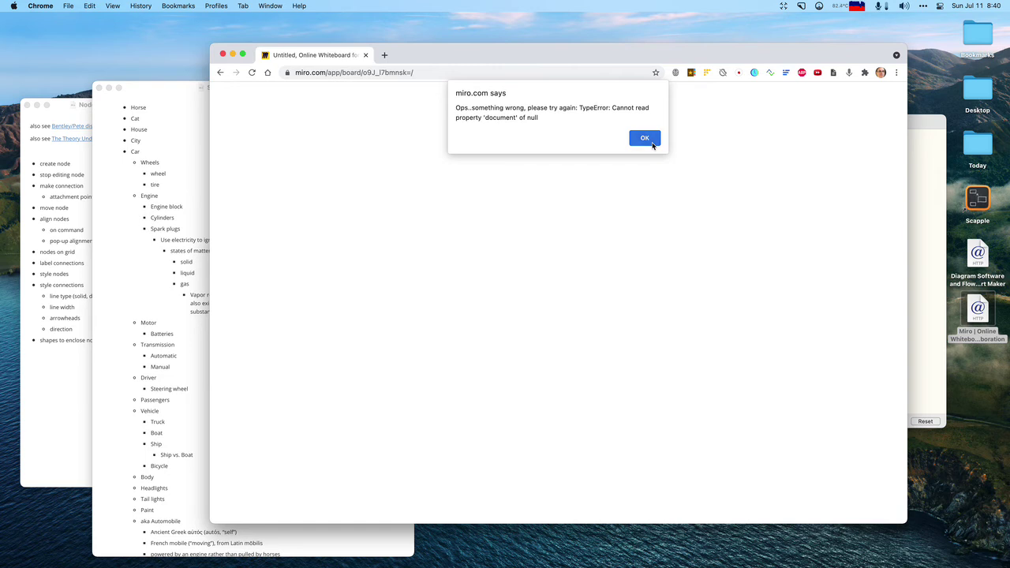
Dismiss the page error alert and close the 'Please login to continue' panel
click(645, 139)
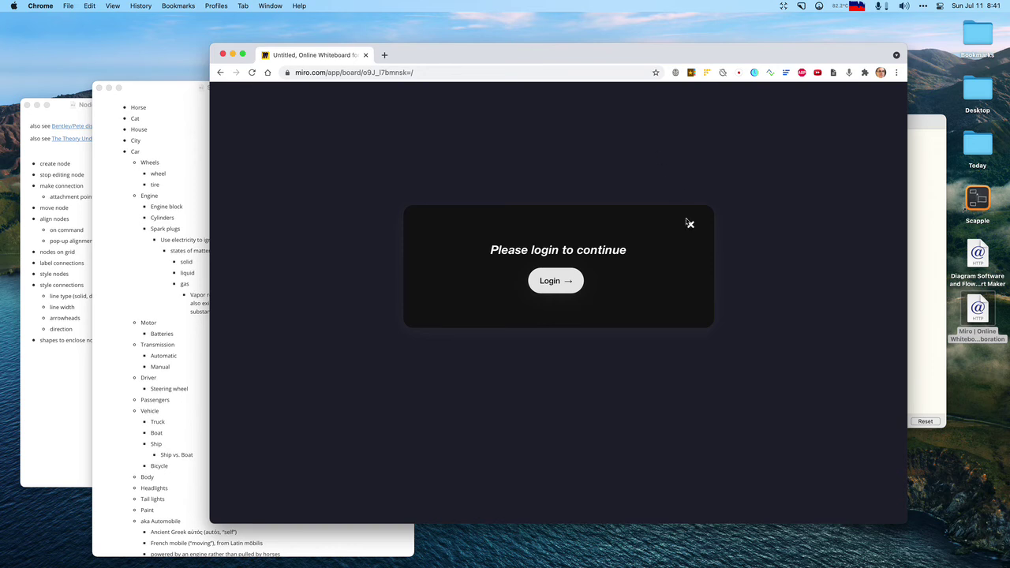
click(691, 226)
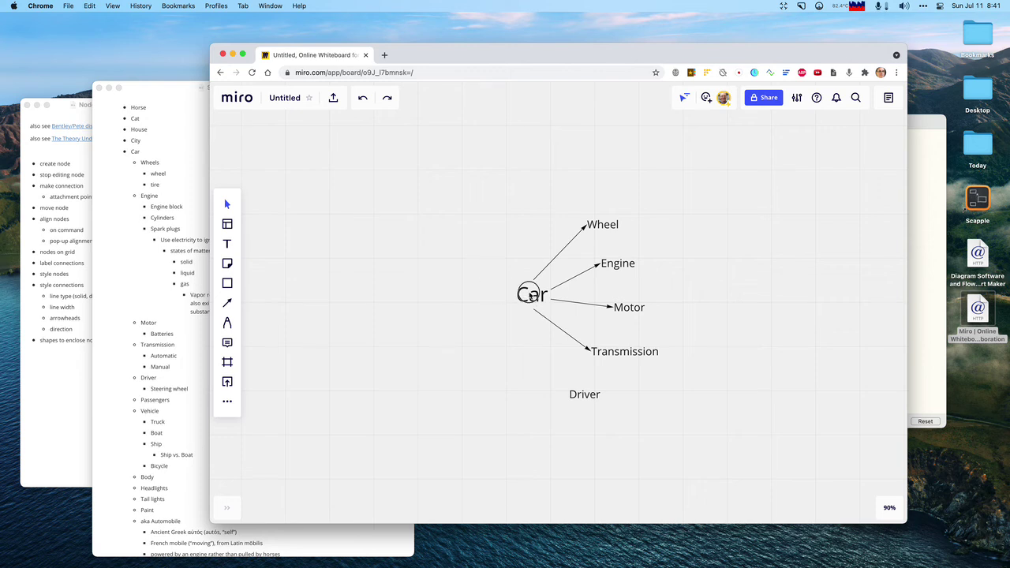
Draw a new arrow from Car's bottom connection point down to the Driver label
click(534, 298)
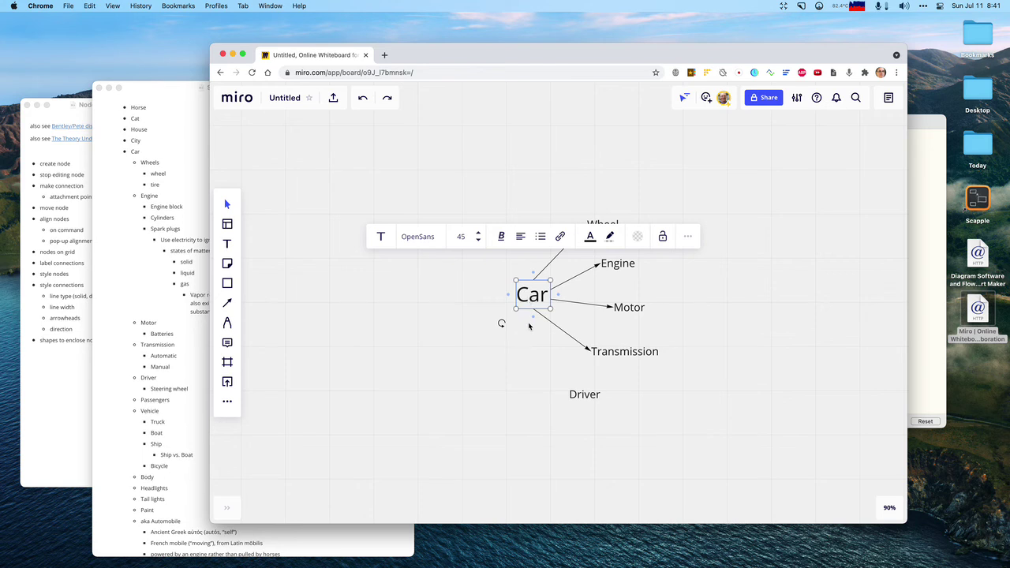
click(533, 320)
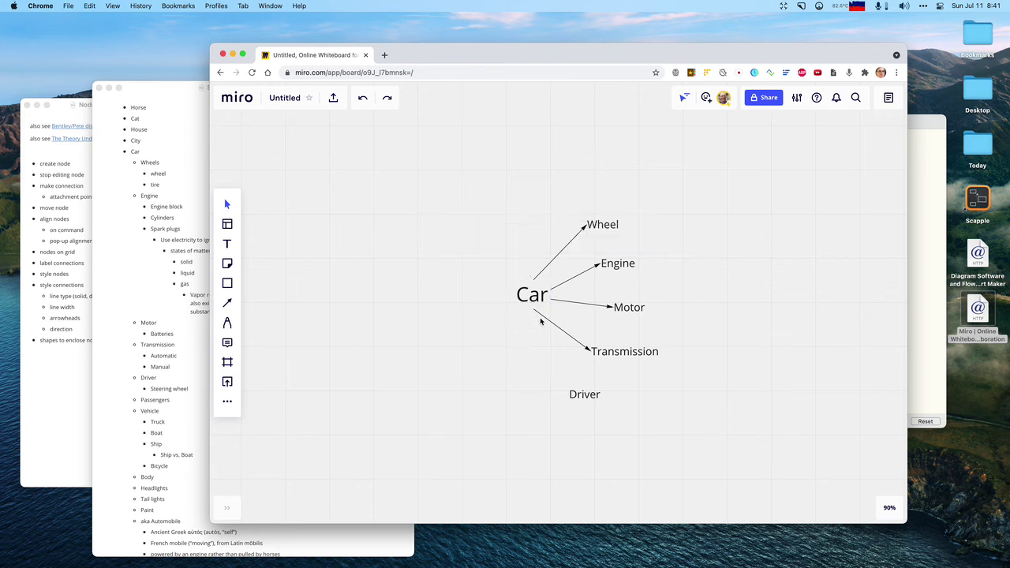
click(540, 320)
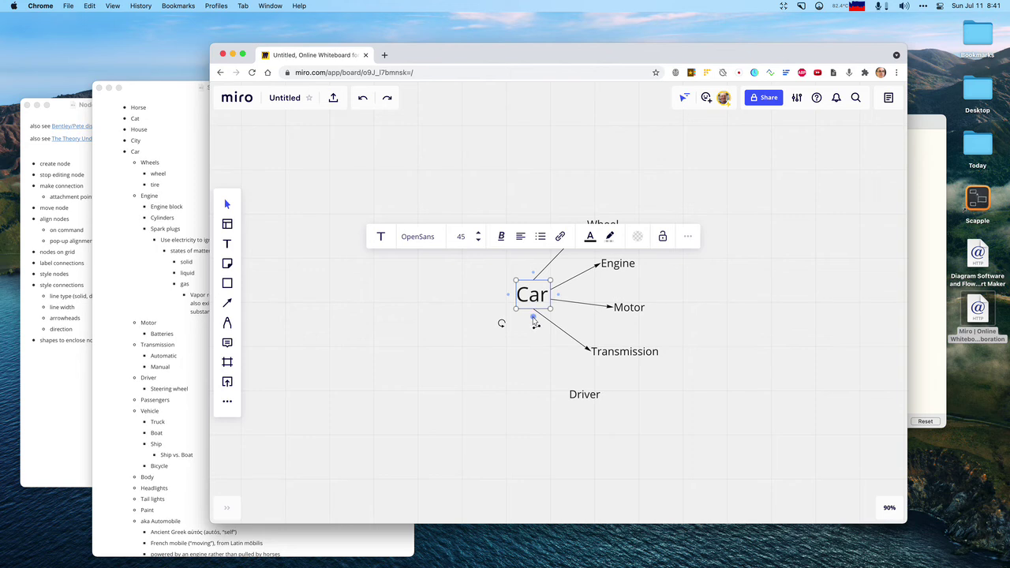
drag(535, 322, 612, 400)
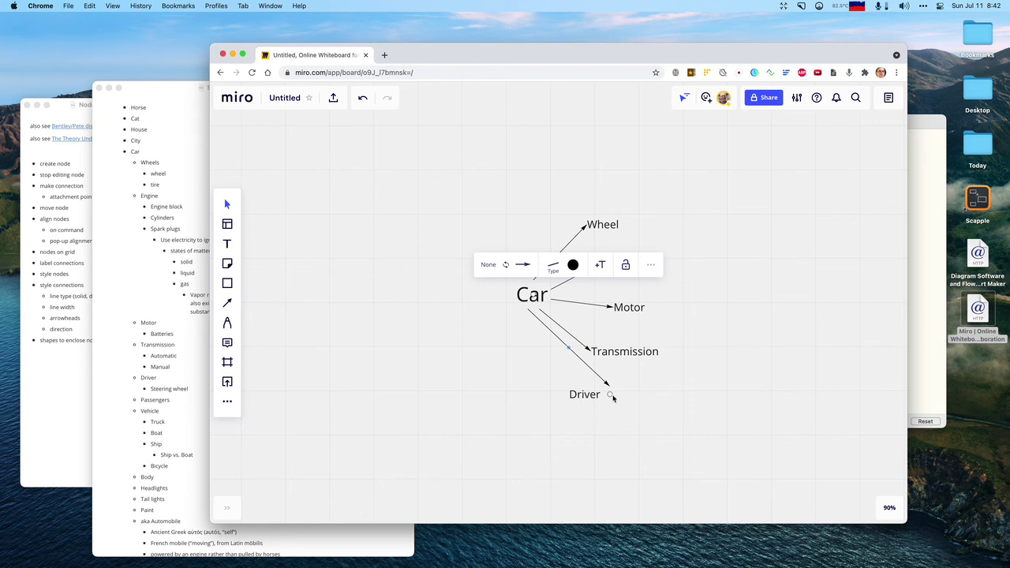
click(606, 395)
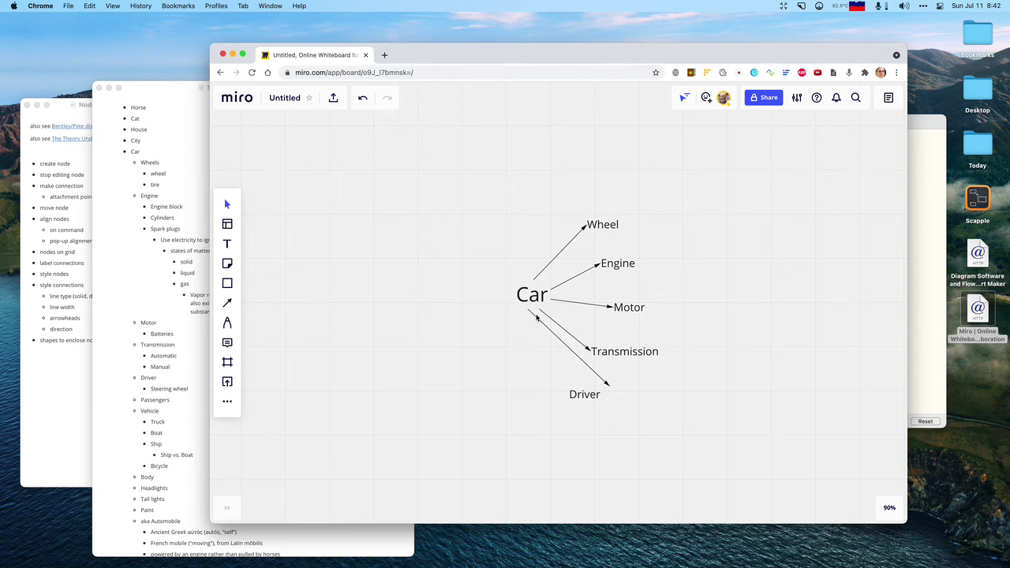
click(533, 308)
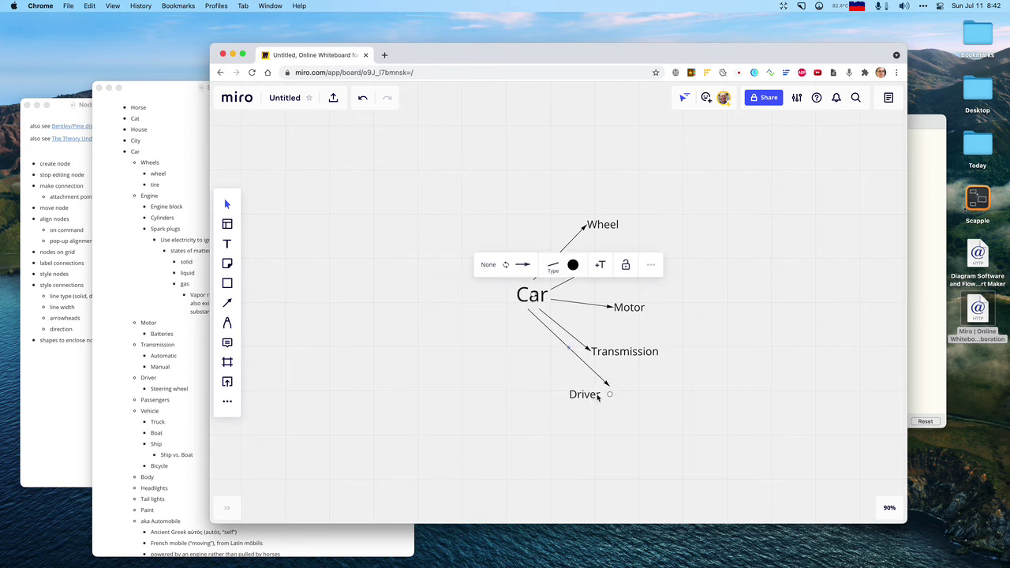
click(667, 266)
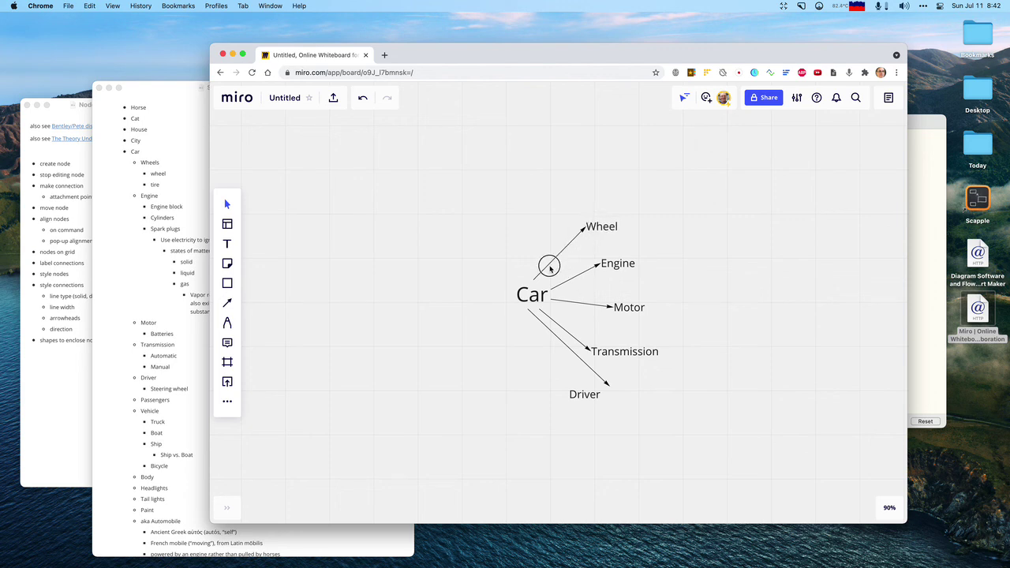
Place Wheel left of Car, Engine above, Driver down-left, Transmission and Motor below-right
drag(445, 262, 443, 261)
drag(622, 264, 550, 249)
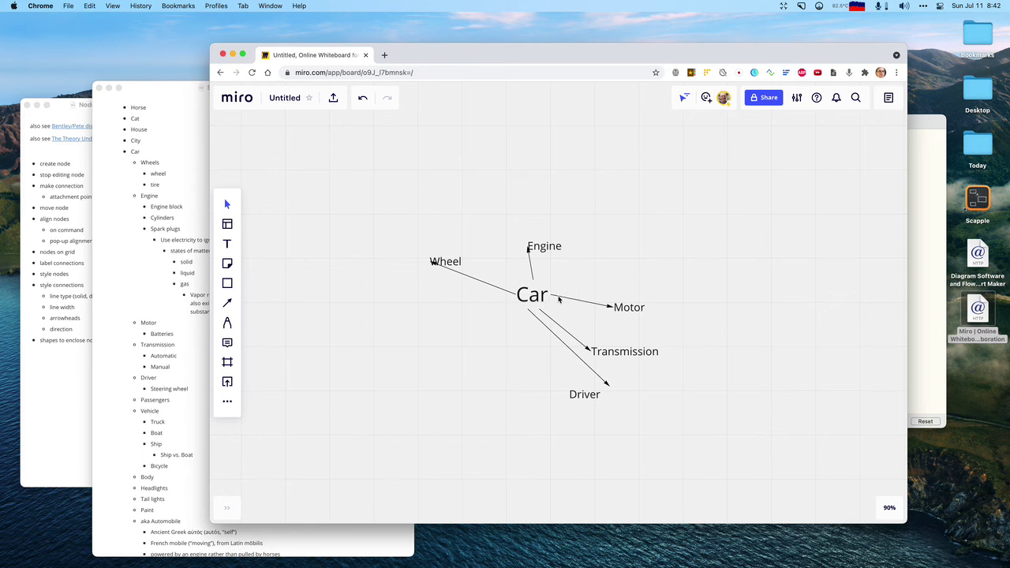
click(556, 298)
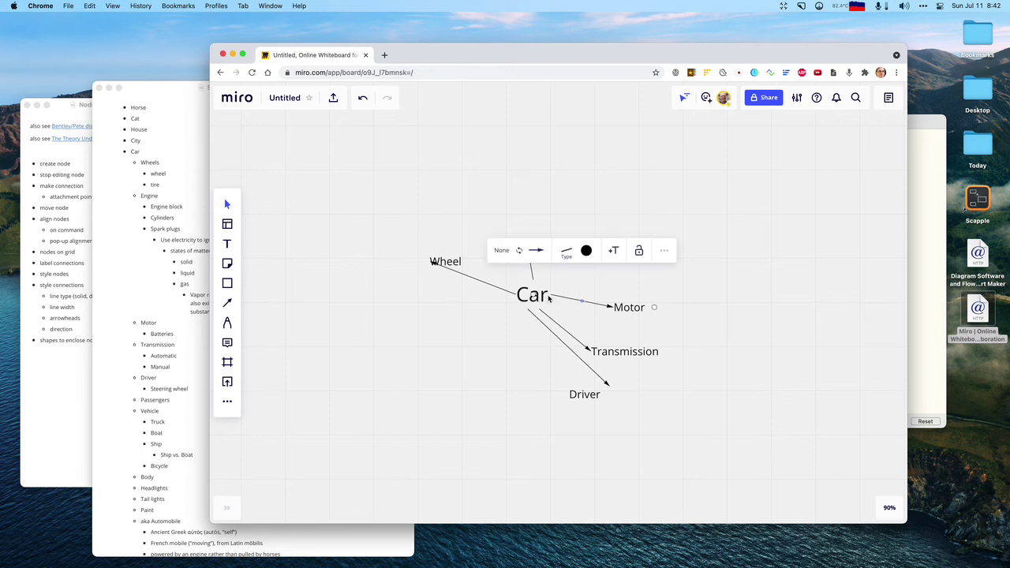
click(486, 313)
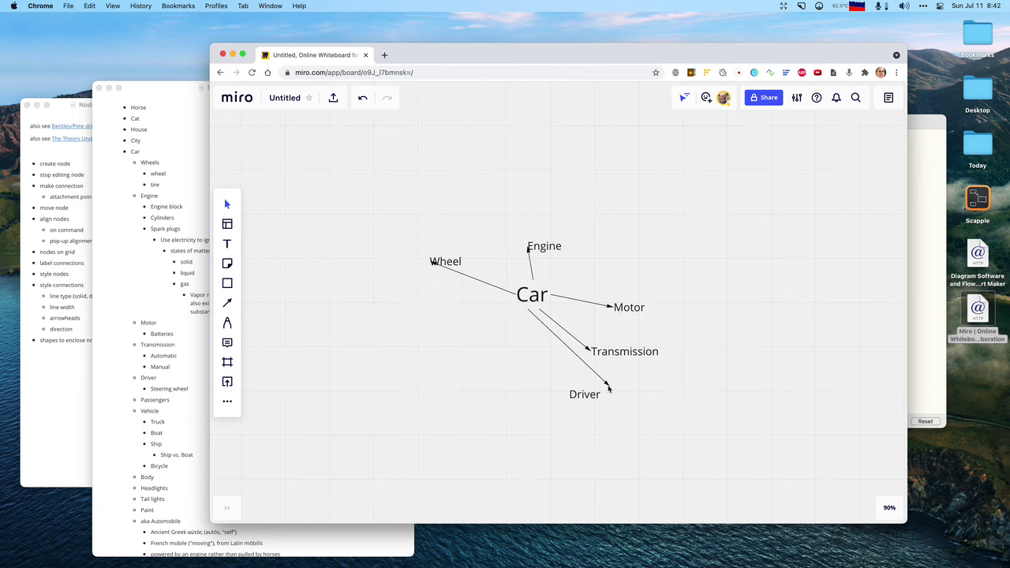
drag(586, 394, 450, 386)
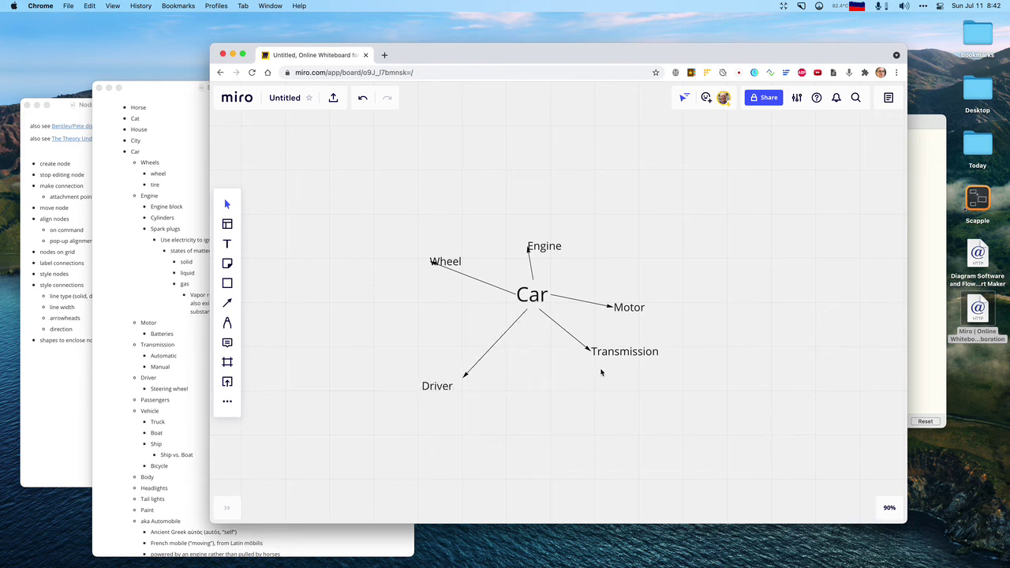
drag(626, 360, 637, 391)
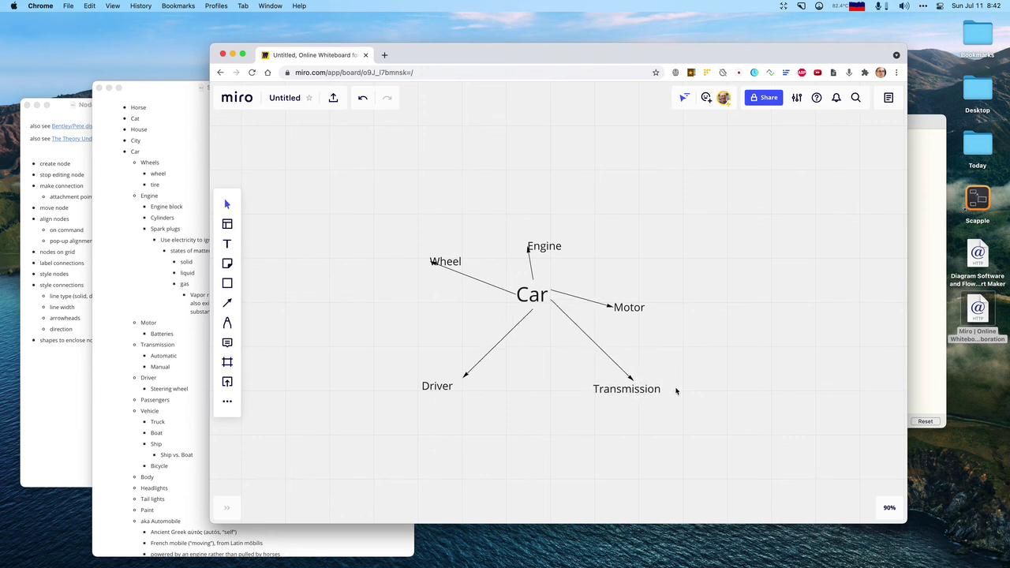
drag(624, 308, 448, 322)
drag(449, 323, 553, 351)
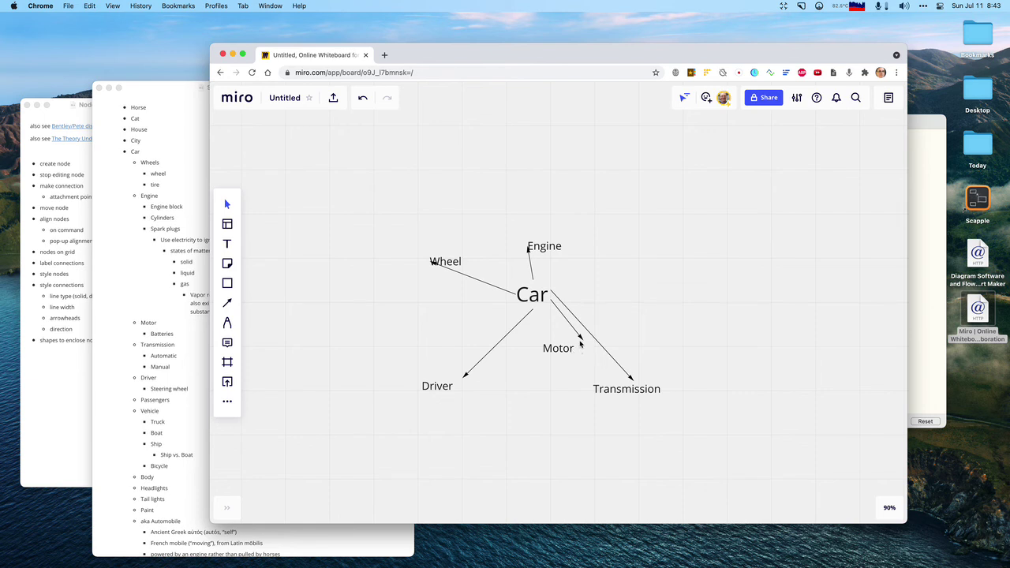
Undo a trial shrink of the Motor label, then open The Beginning link
click(557, 347)
click(562, 352)
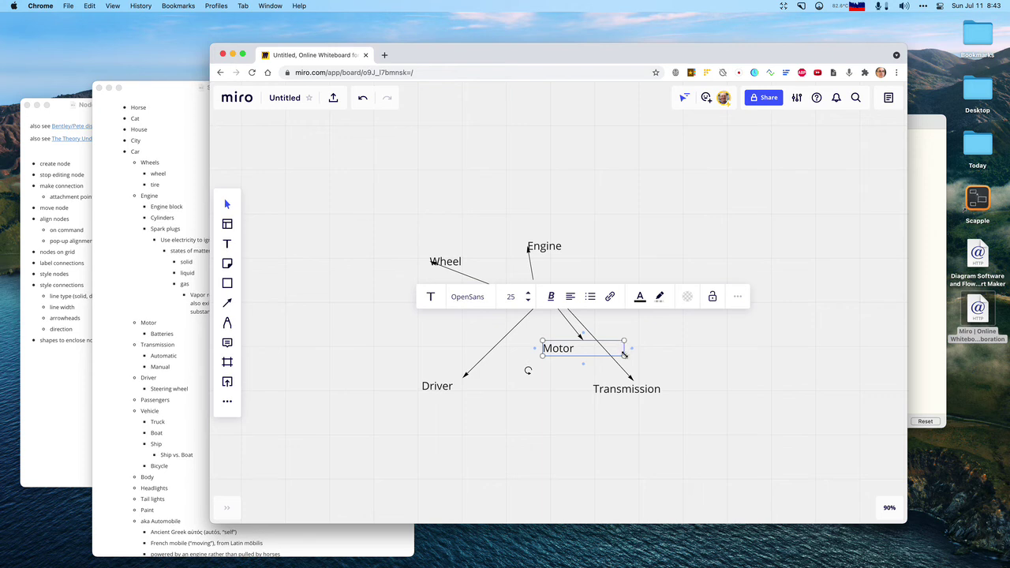
drag(623, 355, 606, 352)
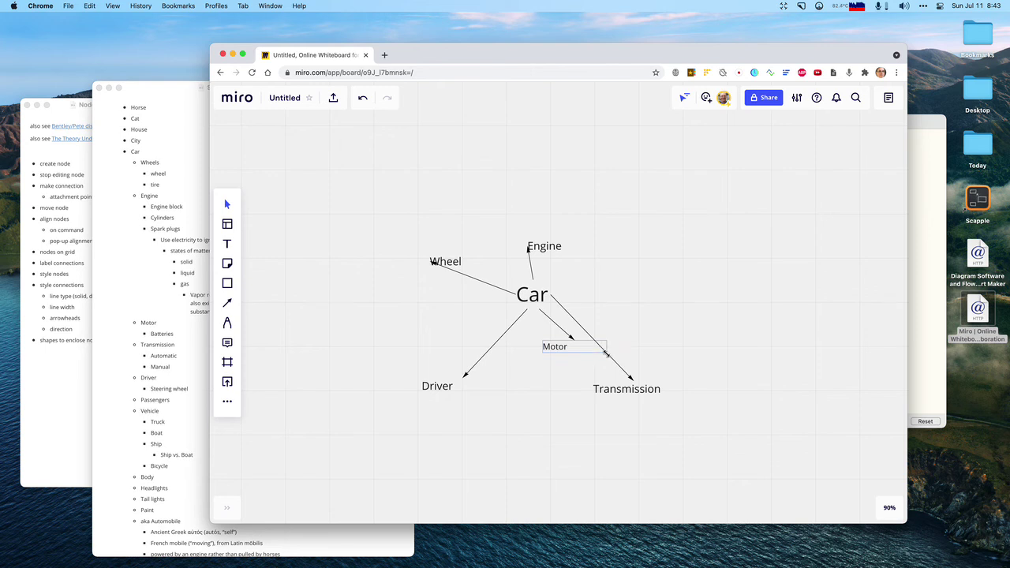
key(cmd+z)
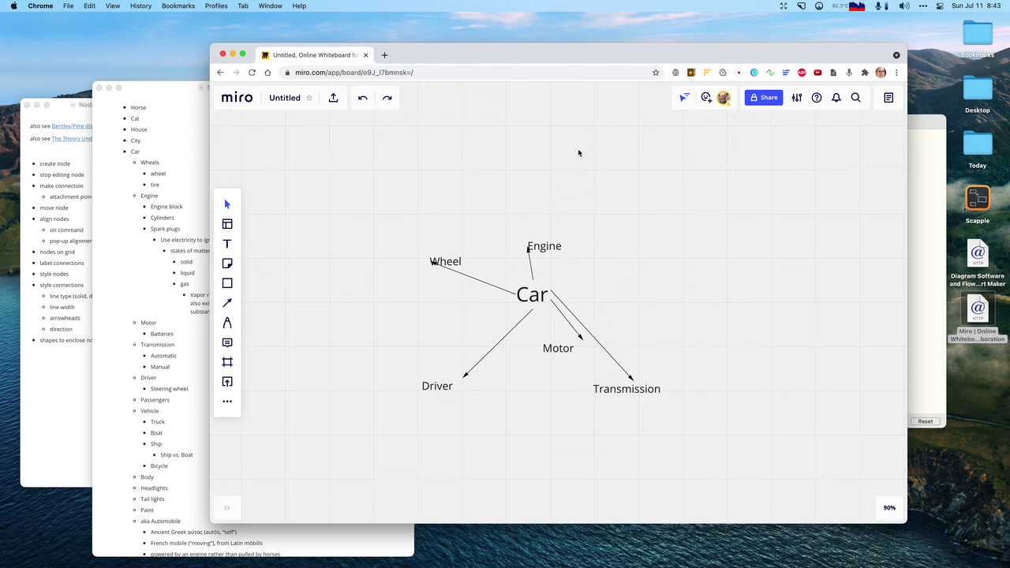
mouse_move(540, 5)
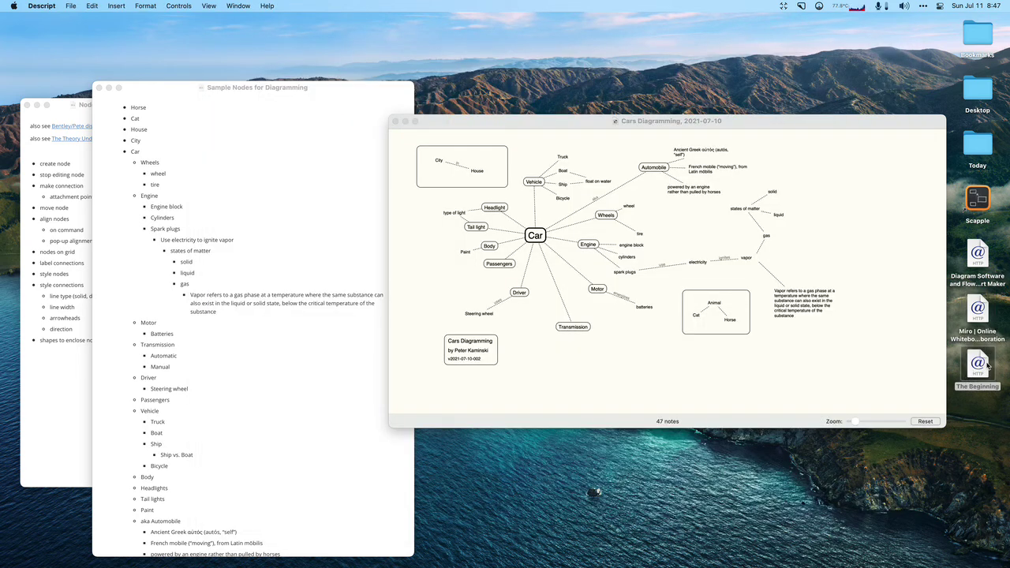
double_click(979, 363)
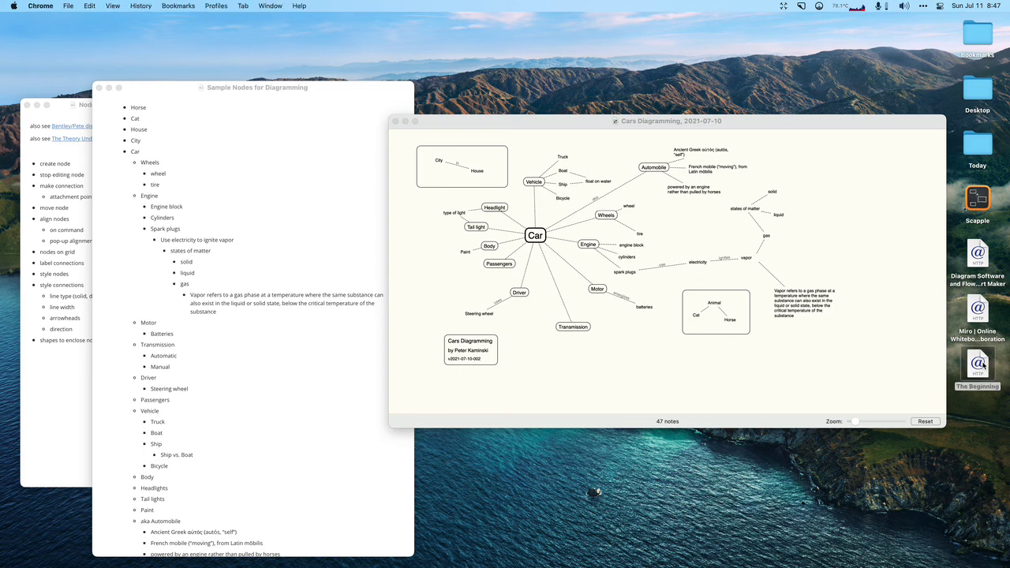
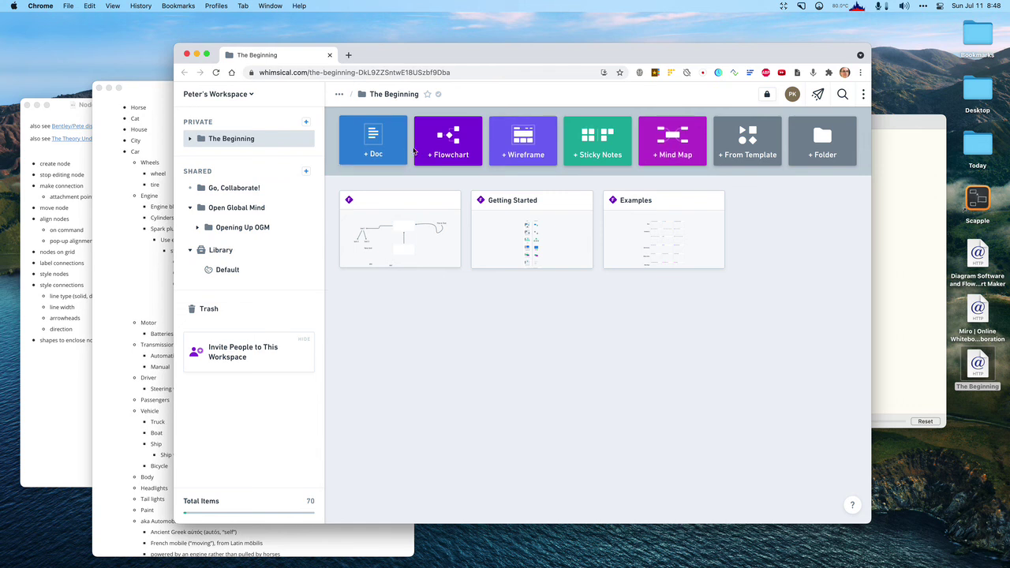
Create a new flowchart board and name it 'Cars Diagramming, 2021-07-11'
click(465, 160)
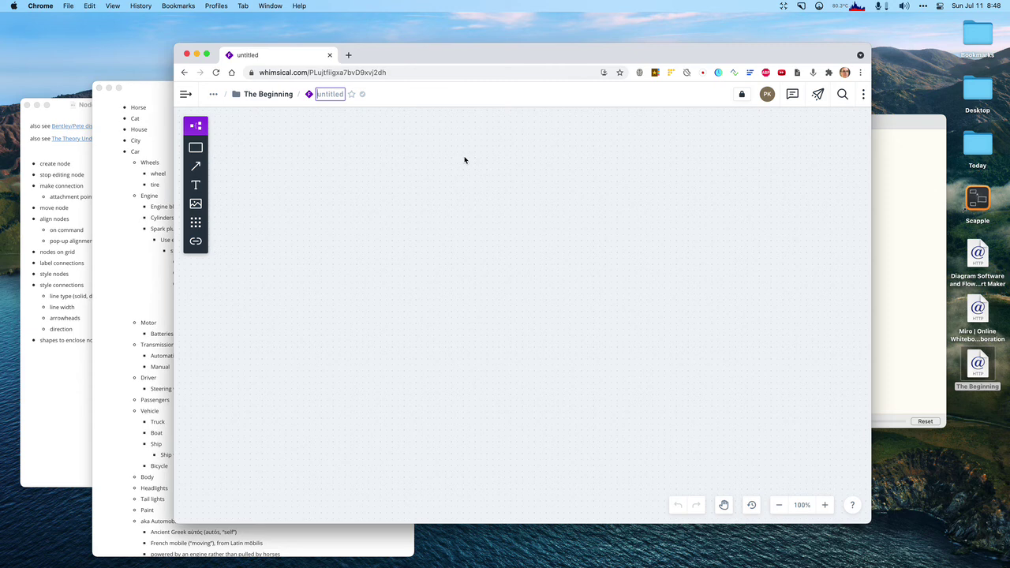
text(Cars Diagramming, 202)
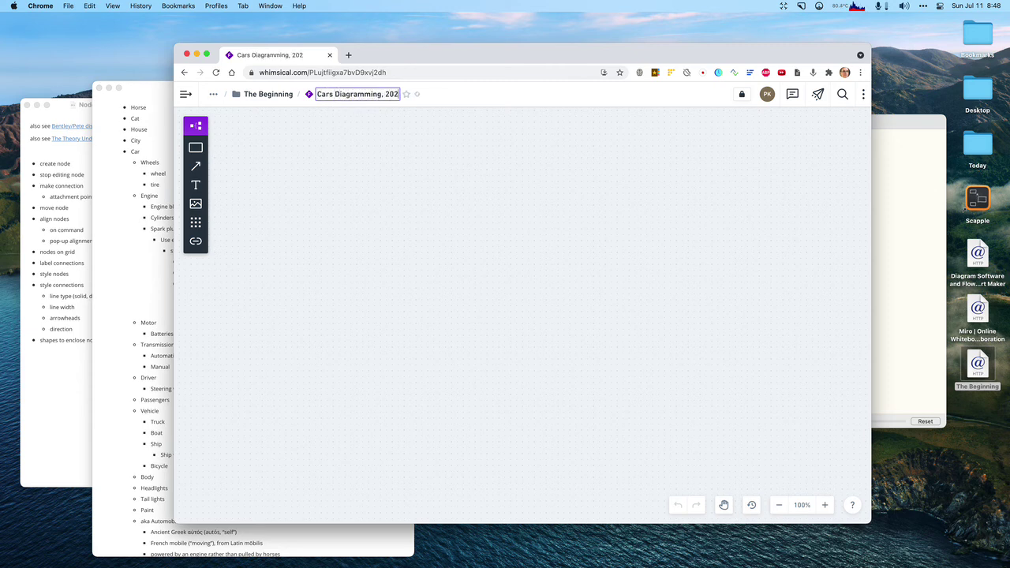
text(1-07-11)
key(Return)
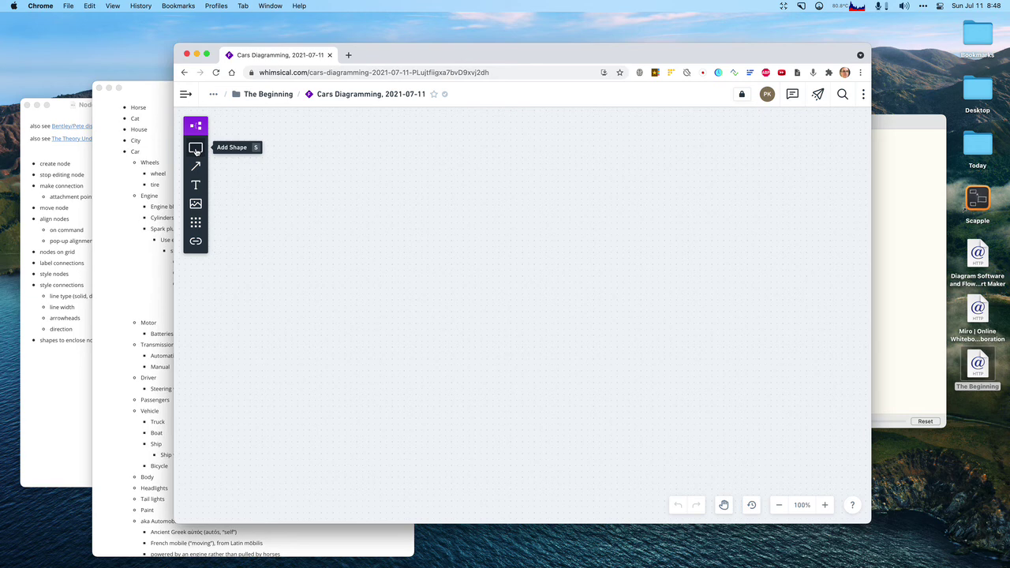
Add a text node reading 'text1' to the canvas
click(197, 188)
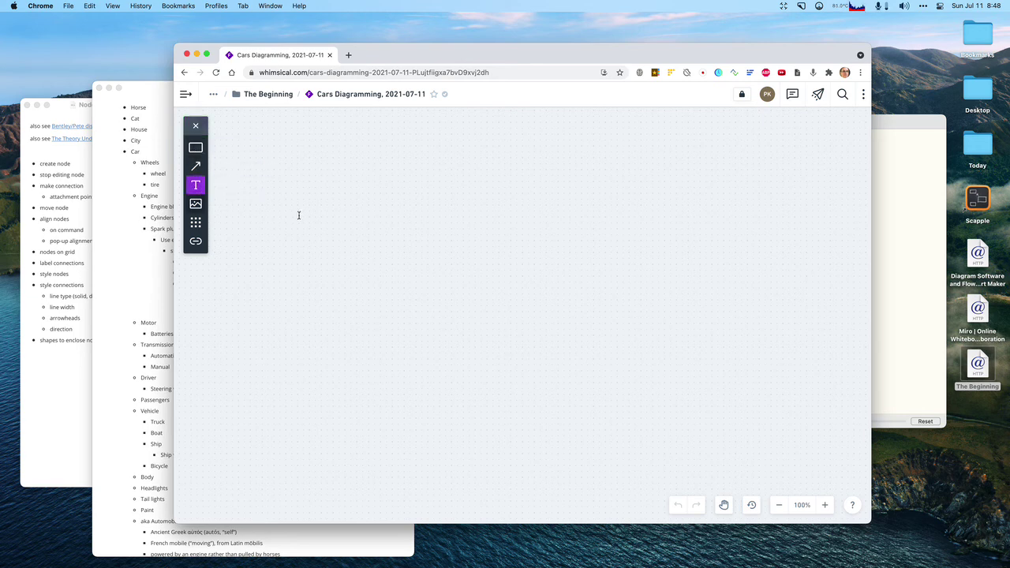
click(432, 240)
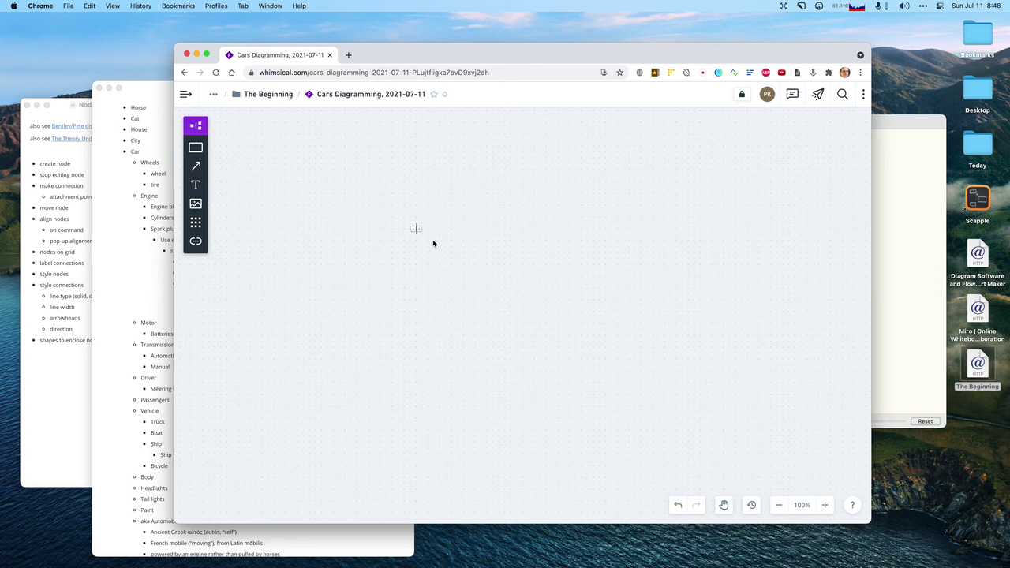
text(text1)
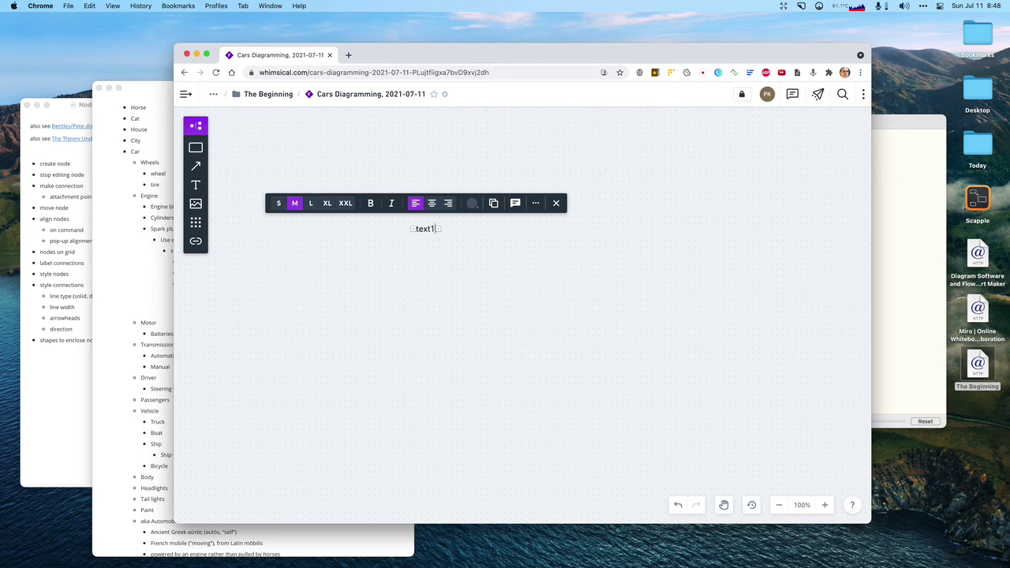
click(472, 247)
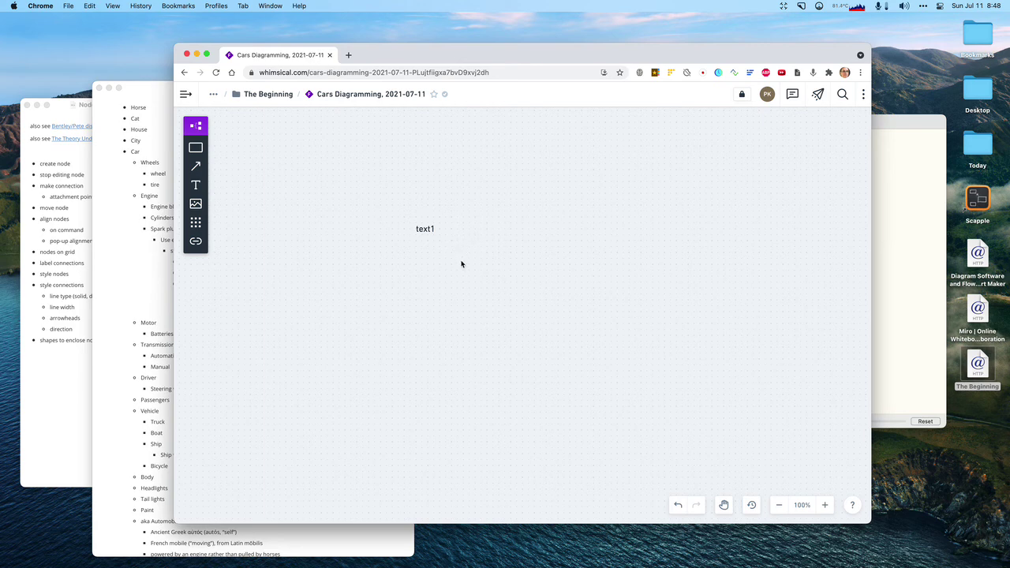
click(424, 229)
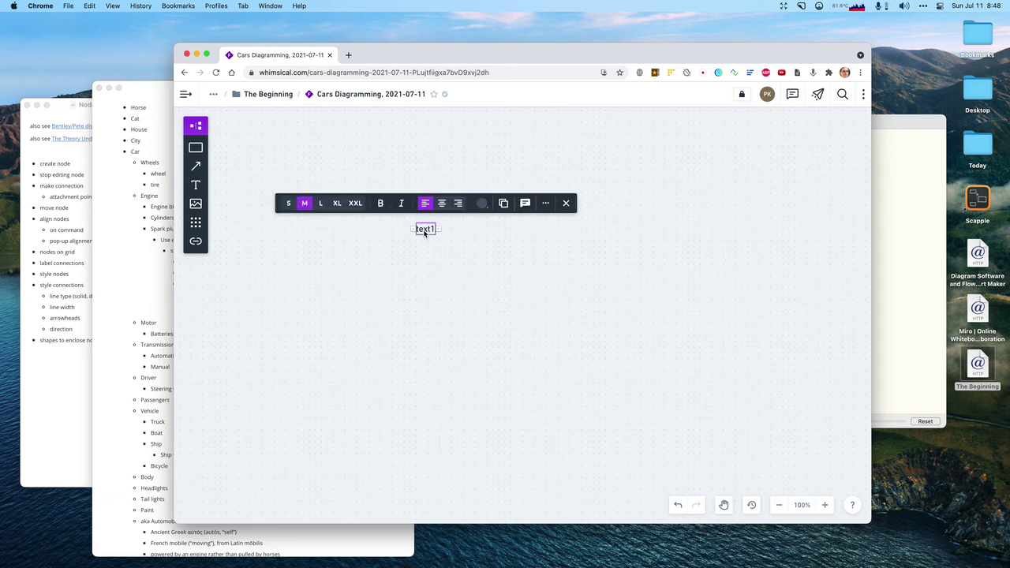
click(425, 230)
click(206, 181)
right_click(506, 205)
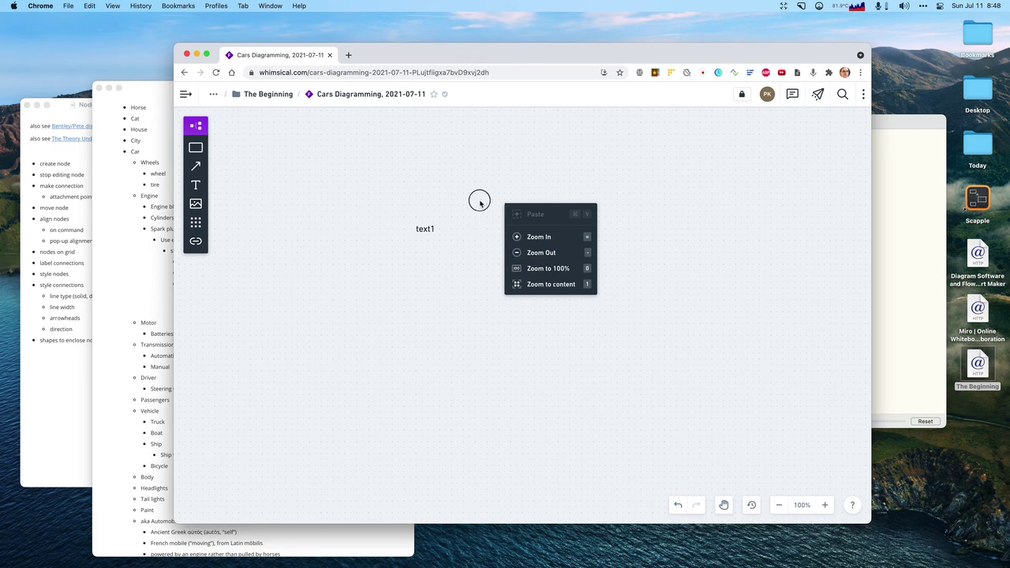
click(480, 206)
Add 'text2' and 'text3' text nodes stacked below text1
click(195, 184)
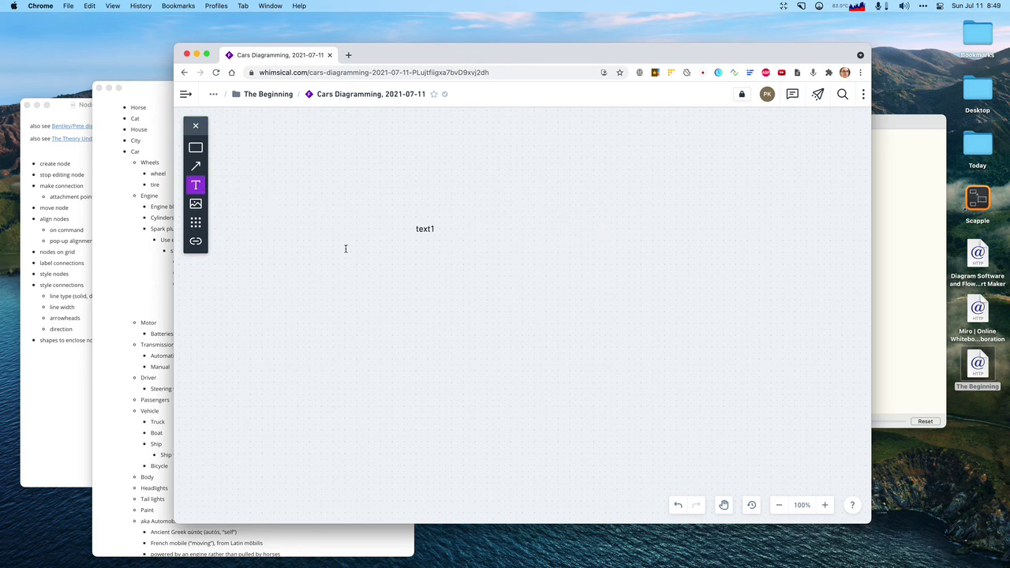
click(474, 291)
text(text2)
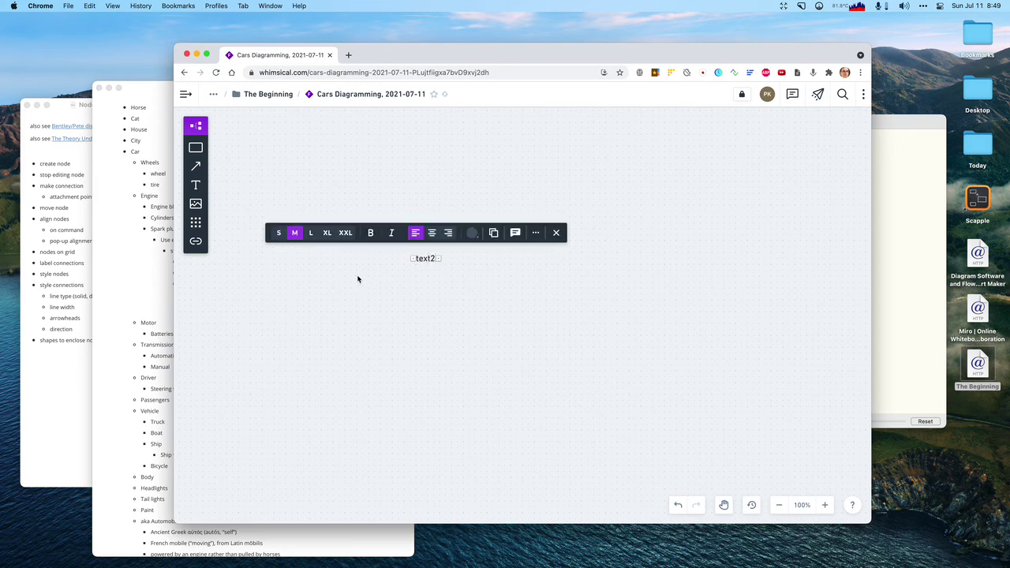
click(269, 239)
click(195, 184)
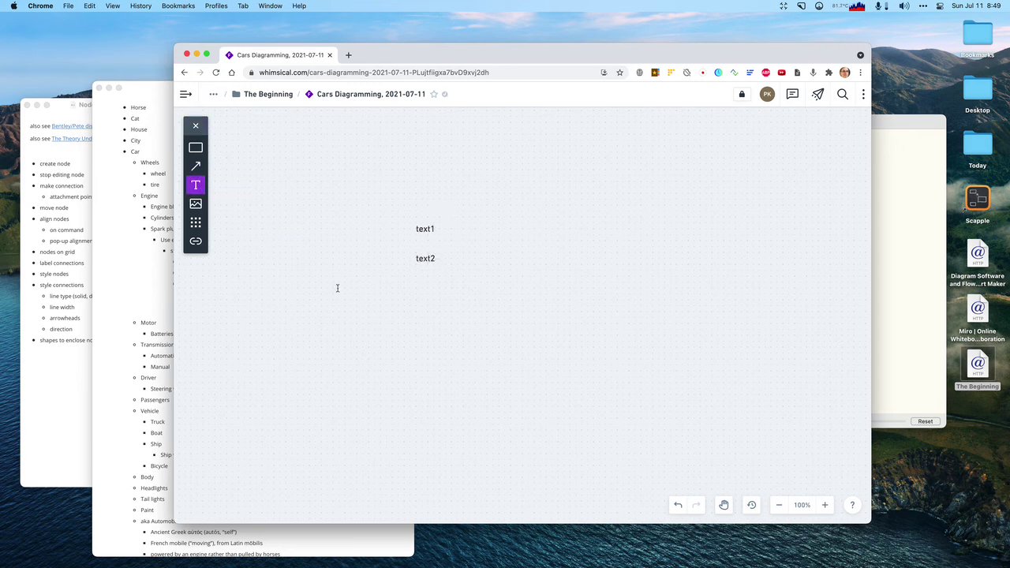
click(417, 301)
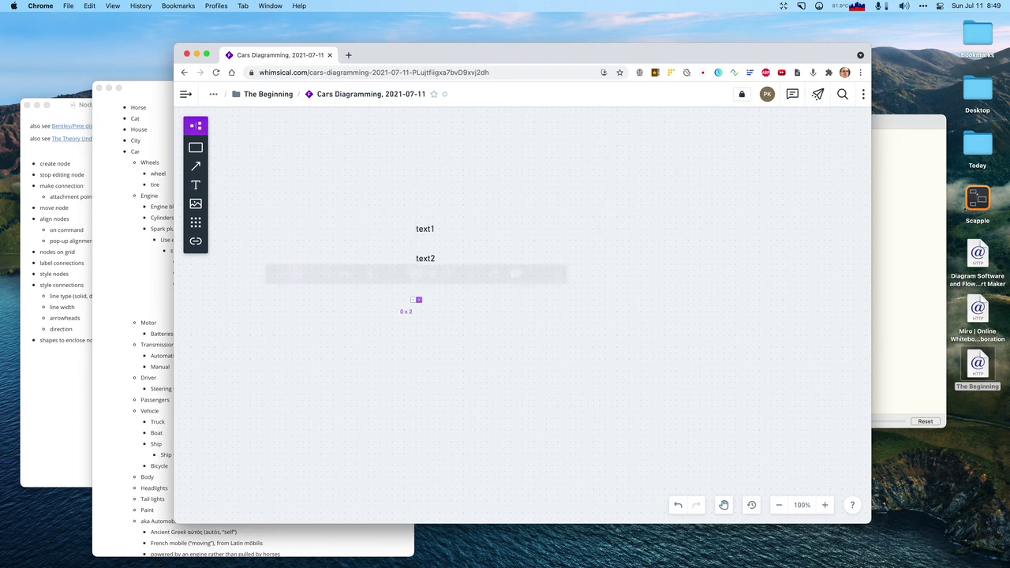
text(text2)
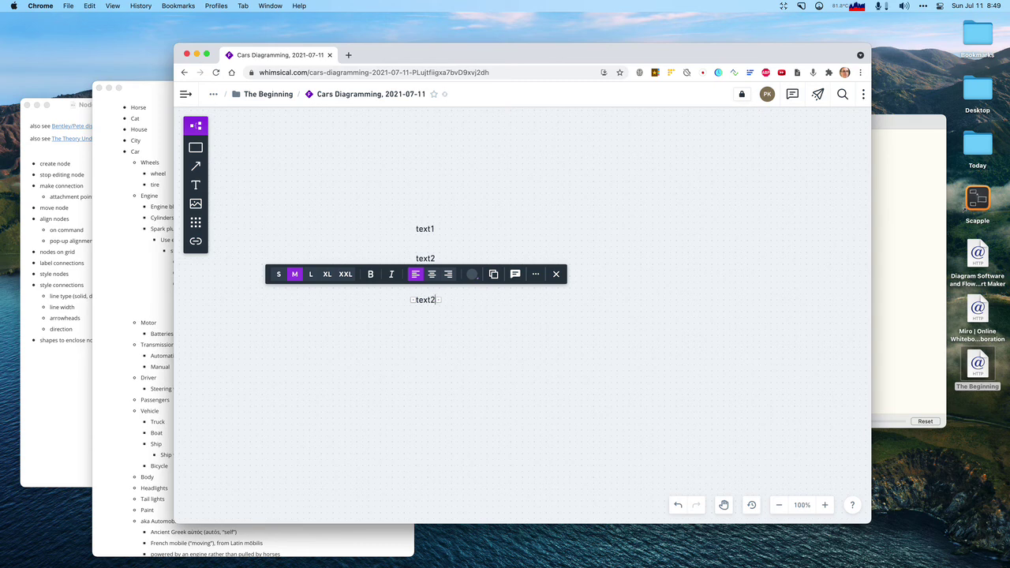
key(BackSpace)
text(3)
click(454, 308)
Draw an arrow from text3 to text2 labelled 'is like'
click(196, 166)
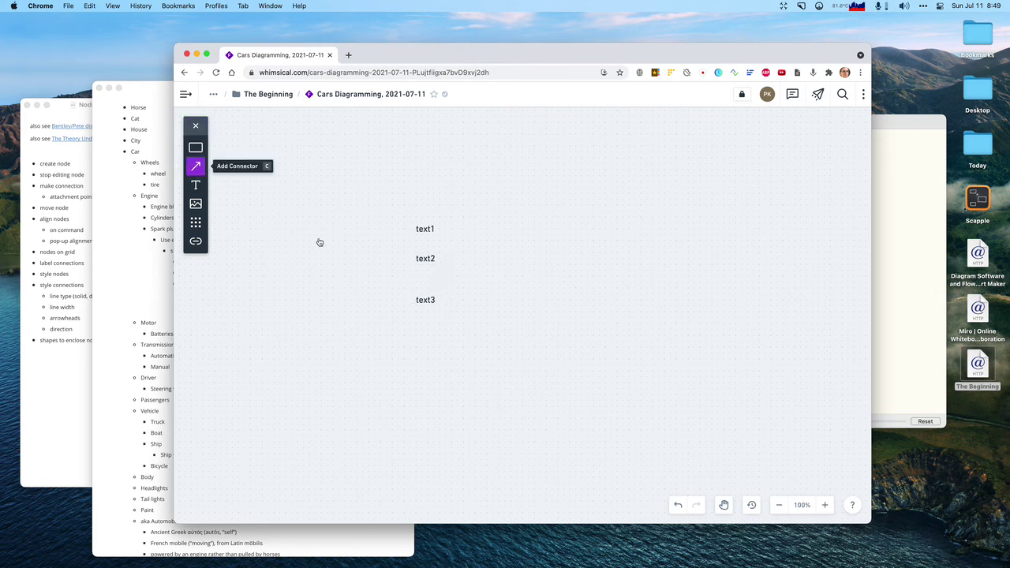
drag(425, 300, 426, 258)
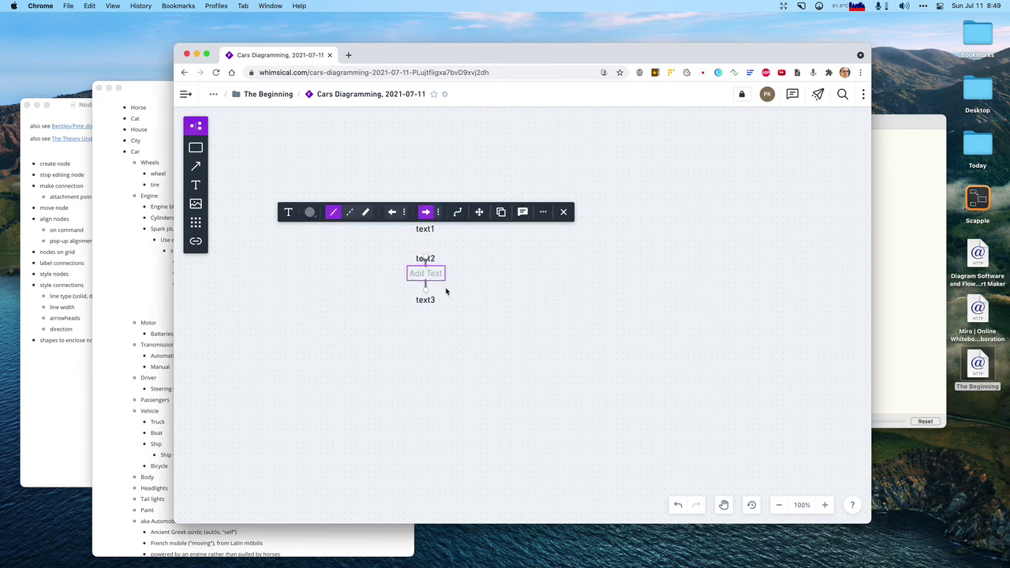
text(is like)
click(457, 288)
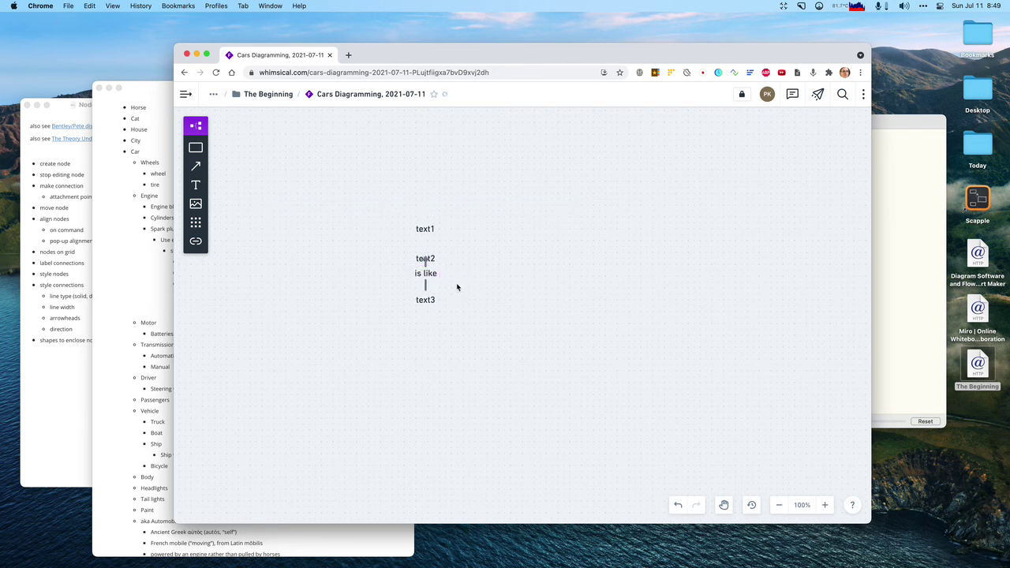
Move text2 to the right and reattach the arrow's start to text3
mouse_move(430, 270)
mouse_down()
mouse_move(441, 270)
mouse_move(428, 260)
mouse_up()
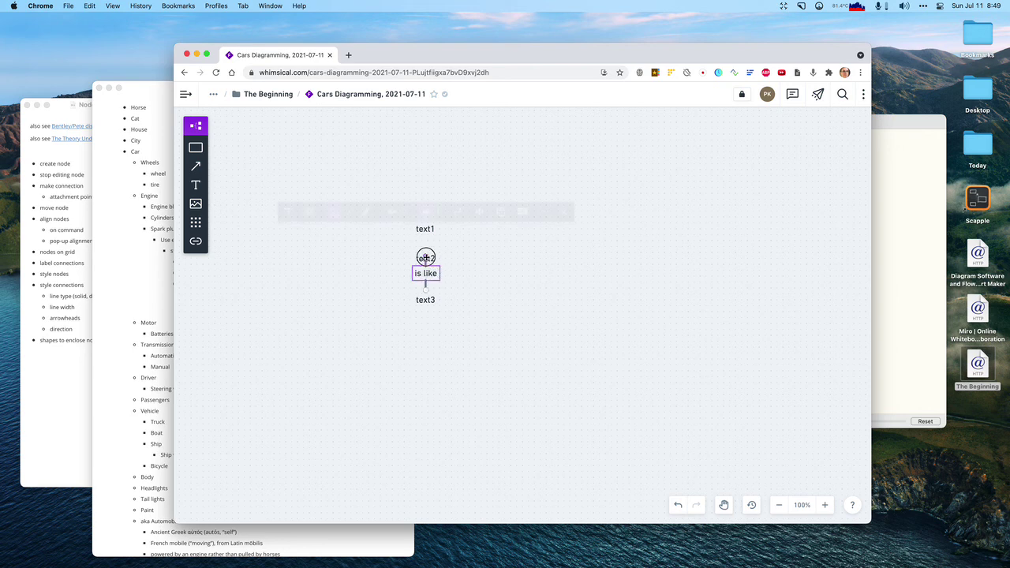
drag(491, 268, 423, 261)
click(463, 271)
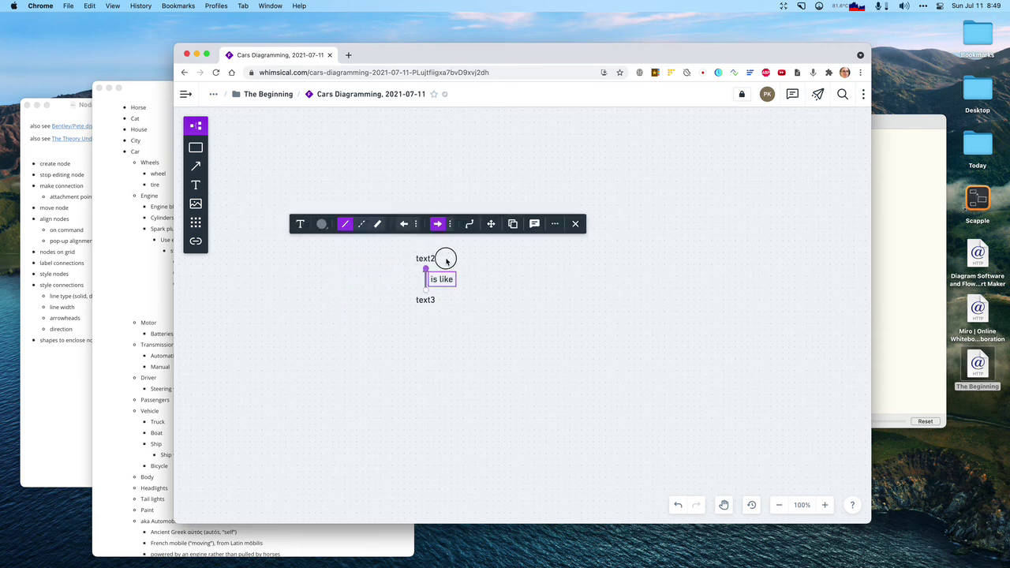
click(512, 263)
drag(521, 265, 545, 264)
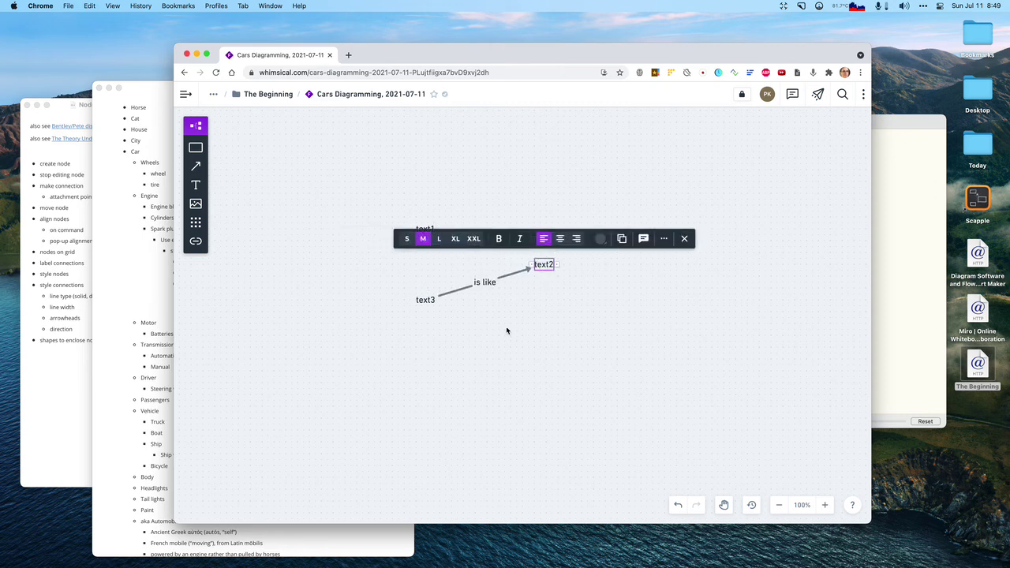
click(513, 275)
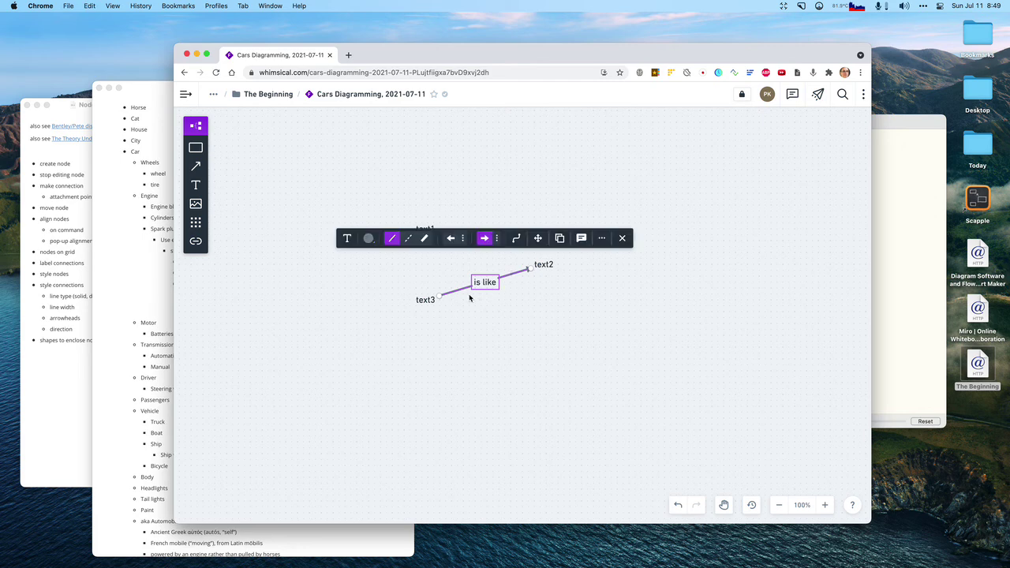
click(439, 309)
click(454, 296)
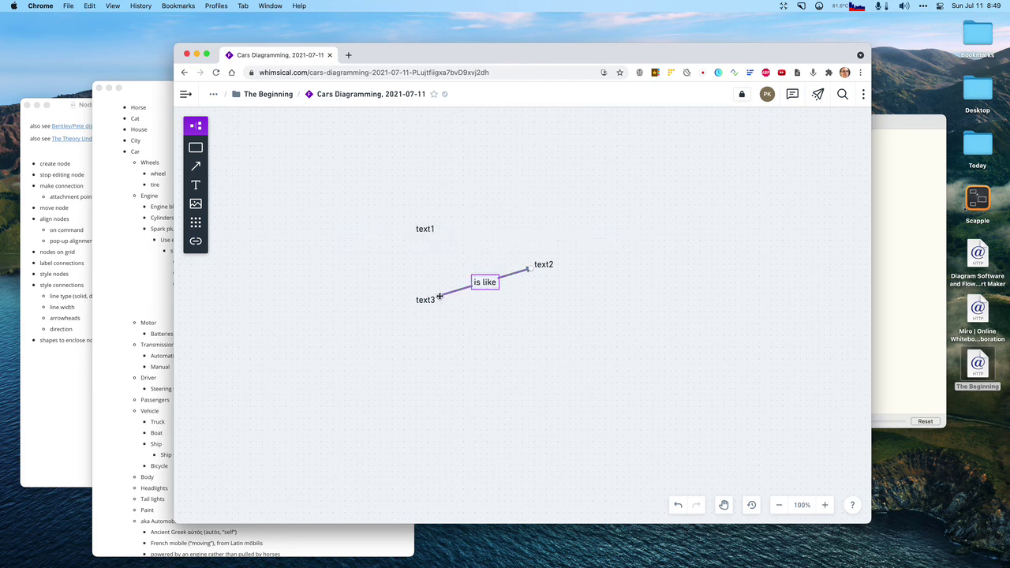
mouse_move(437, 293)
mouse_down()
mouse_move(407, 300)
mouse_move(426, 301)
mouse_up()
drag(426, 300, 431, 301)
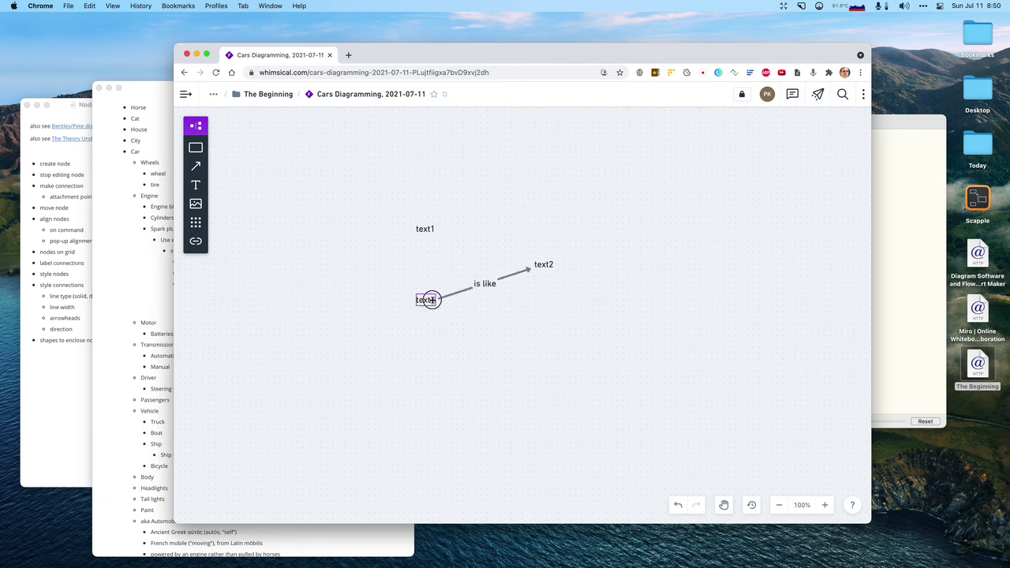
click(528, 268)
Undo the text2 move and reattach the 'is like' arrow onto text3
drag(520, 255, 357, 308)
key(super+z)
key(super+z)
key(super+z)
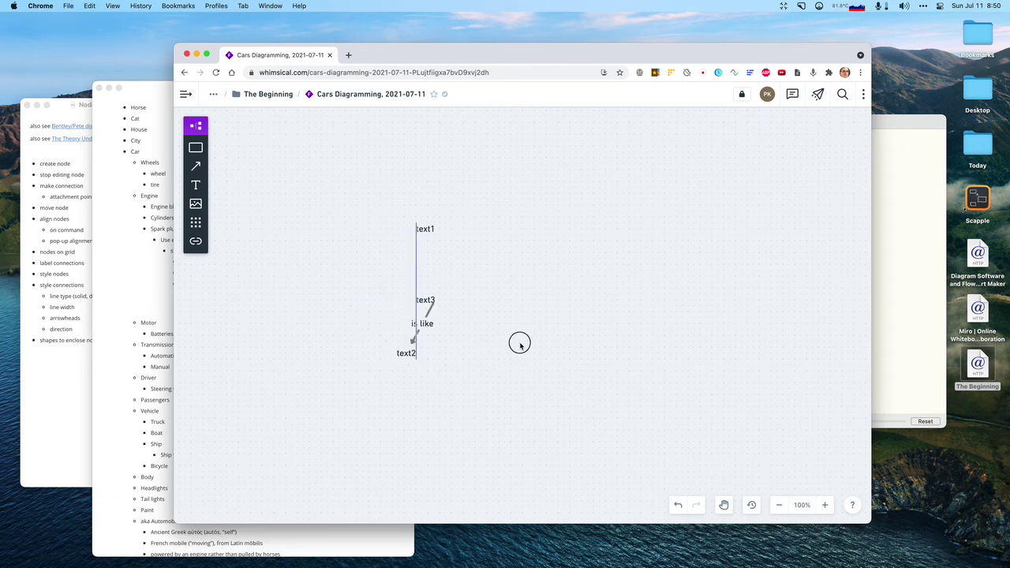
click(438, 305)
click(444, 300)
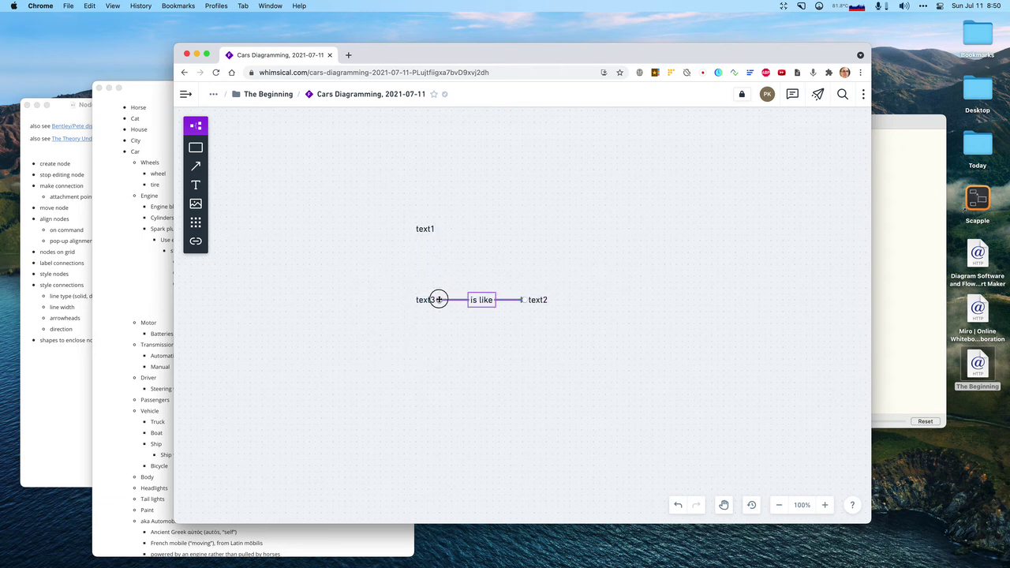
drag(426, 296, 427, 300)
Reposition text2 beside text3, then marquee-select all nodes and the connector
drag(519, 319, 425, 339)
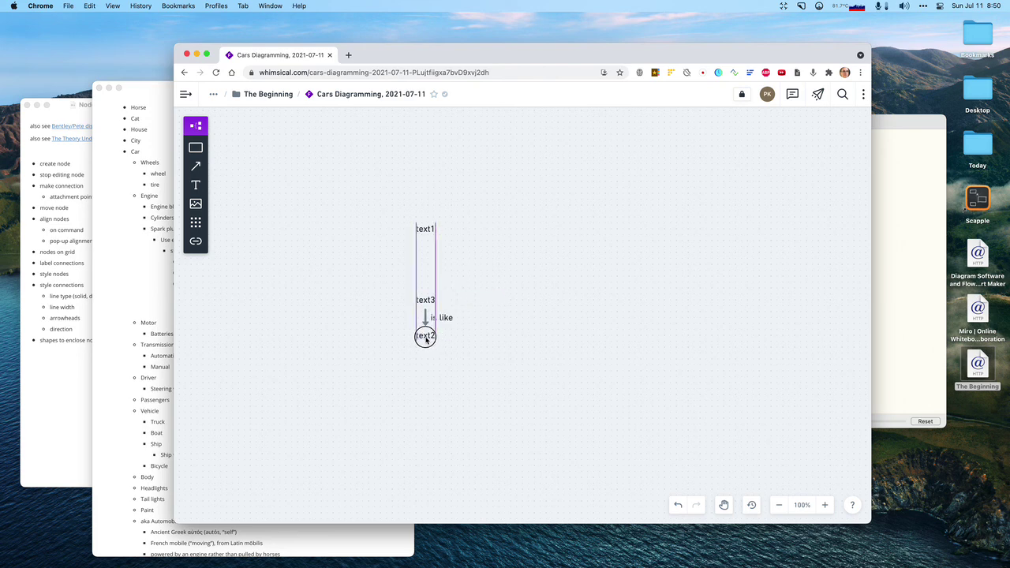
click(456, 355)
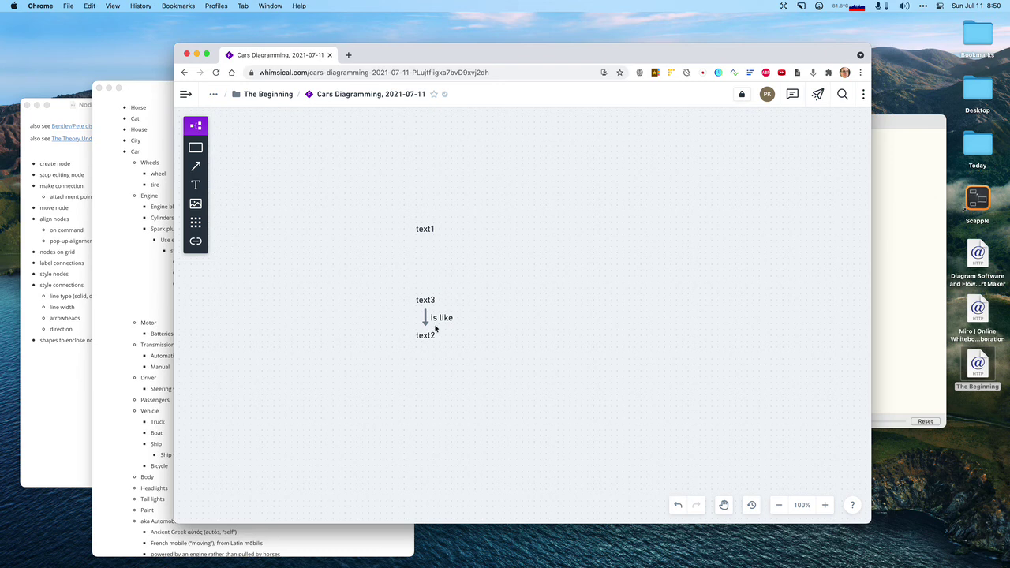
drag(429, 335, 433, 447)
click(489, 332)
drag(490, 341, 521, 335)
drag(380, 190, 581, 350)
Delete the selected items and add a 'Car' text node
key(BackSpace)
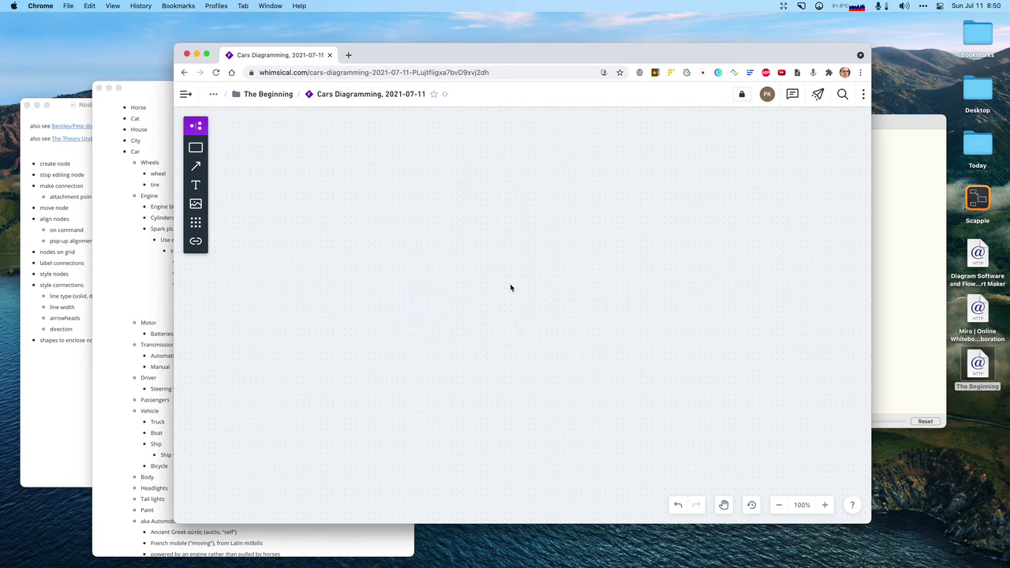
click(196, 184)
click(463, 275)
text(Car)
click(692, 119)
right_click(377, 213)
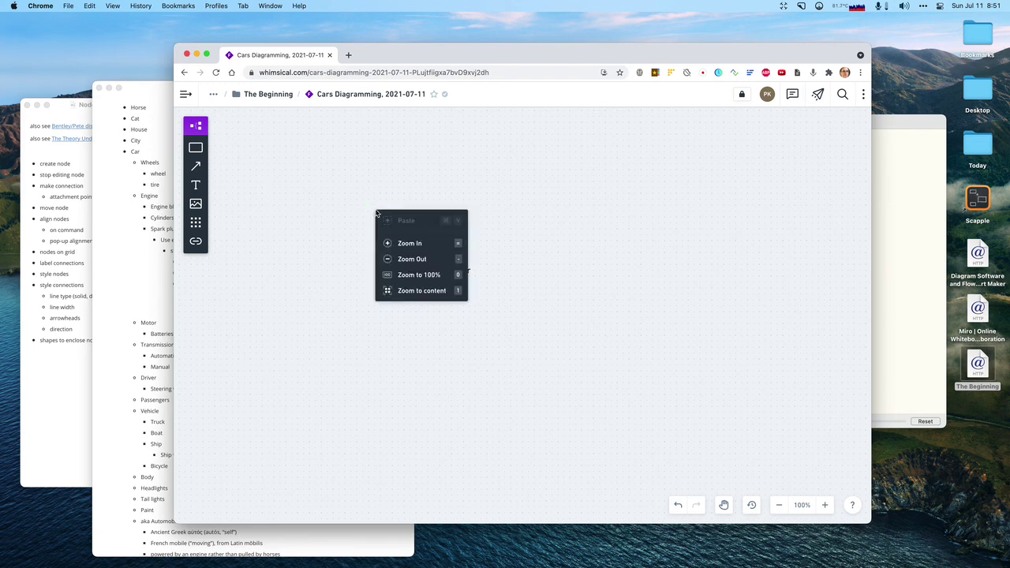
click(352, 213)
Duplicate Car above-left and rename the copy 'Horse'
click(465, 271)
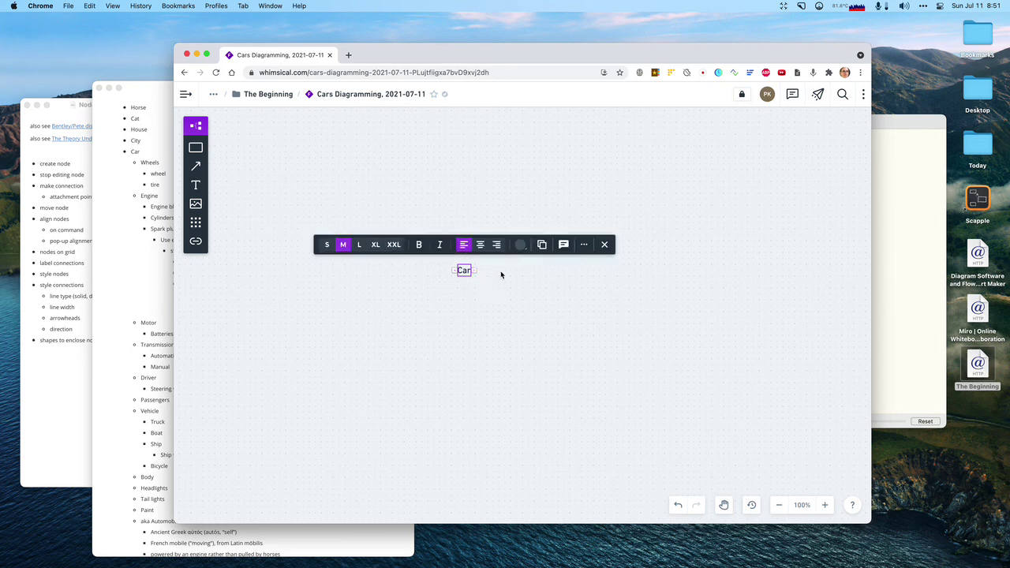
click(541, 244)
drag(541, 251, 399, 216)
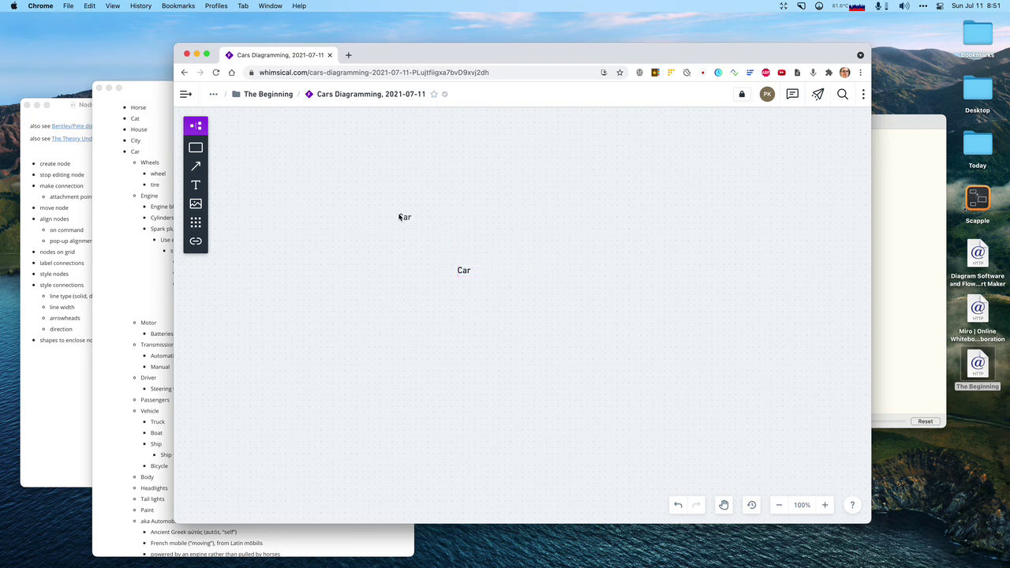
double_click(405, 218)
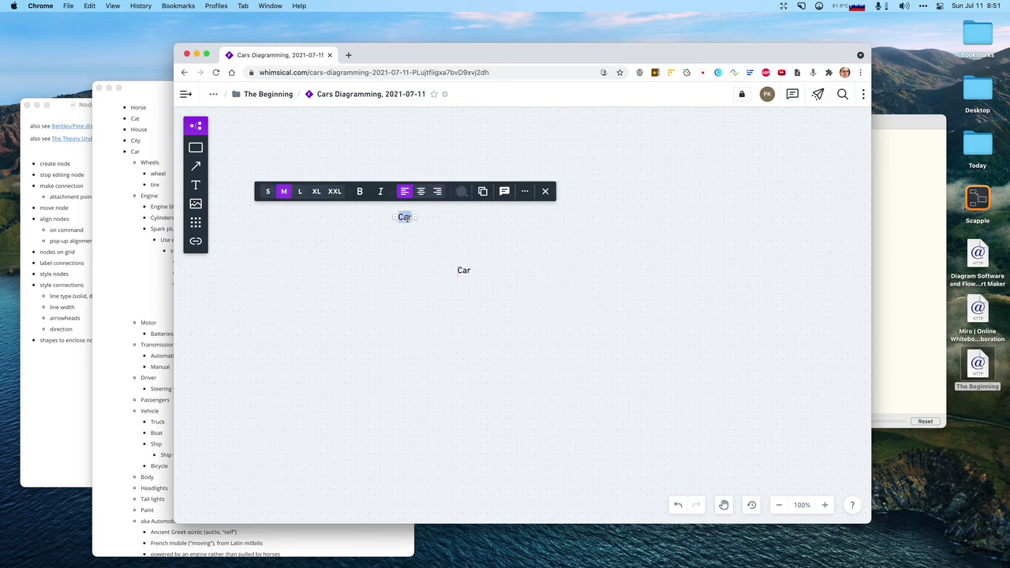
text(Horse)
Duplicate Horse into 'Cat' and 'City' nodes below it
click(483, 191)
click(468, 207)
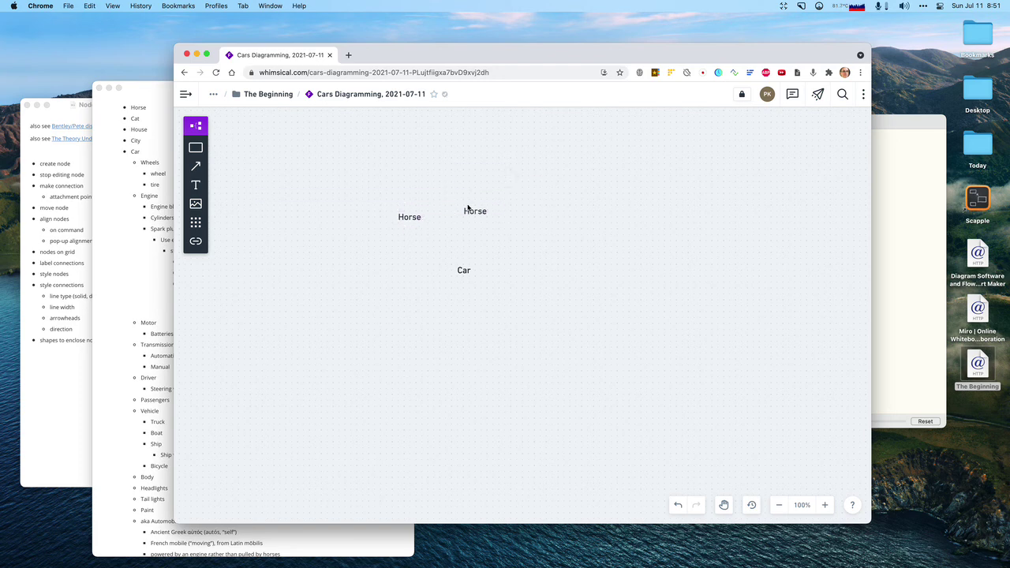
drag(468, 208, 402, 241)
double_click(404, 245)
text(Cat)
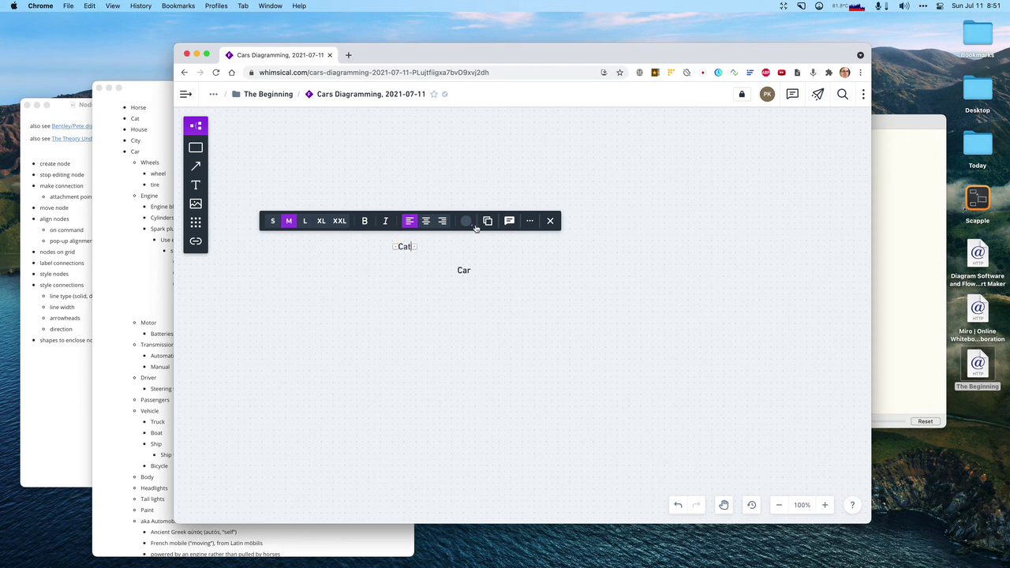
click(422, 257)
drag(397, 272, 399, 271)
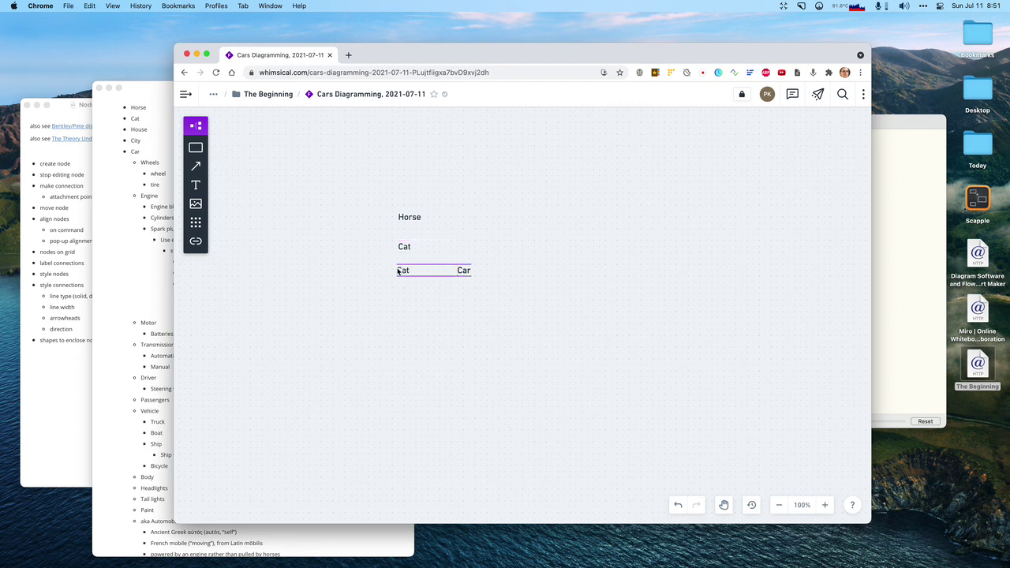
double_click(400, 269)
text(City)
click(401, 309)
Place a second copy of Horse above the original
click(411, 219)
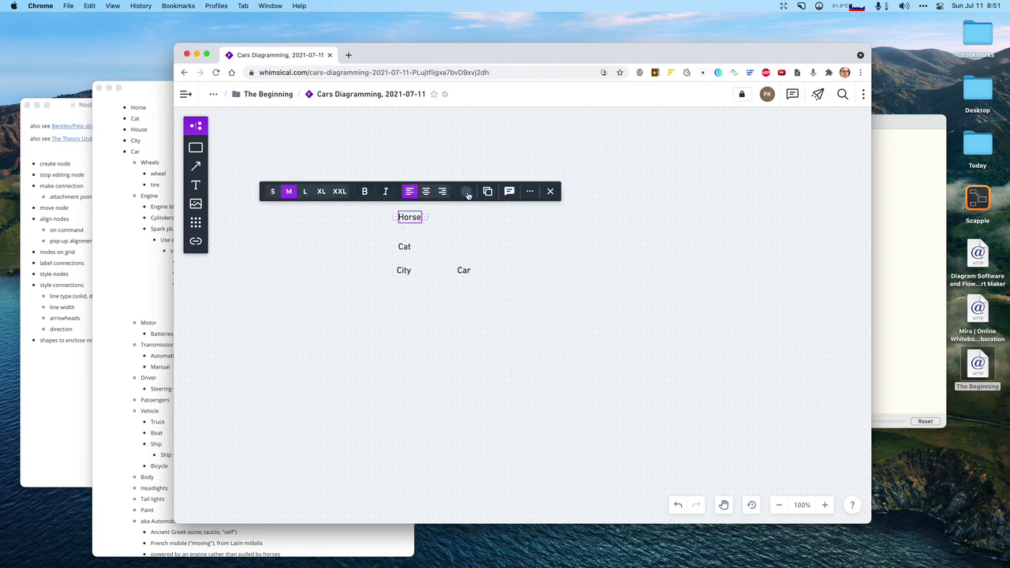
click(488, 191)
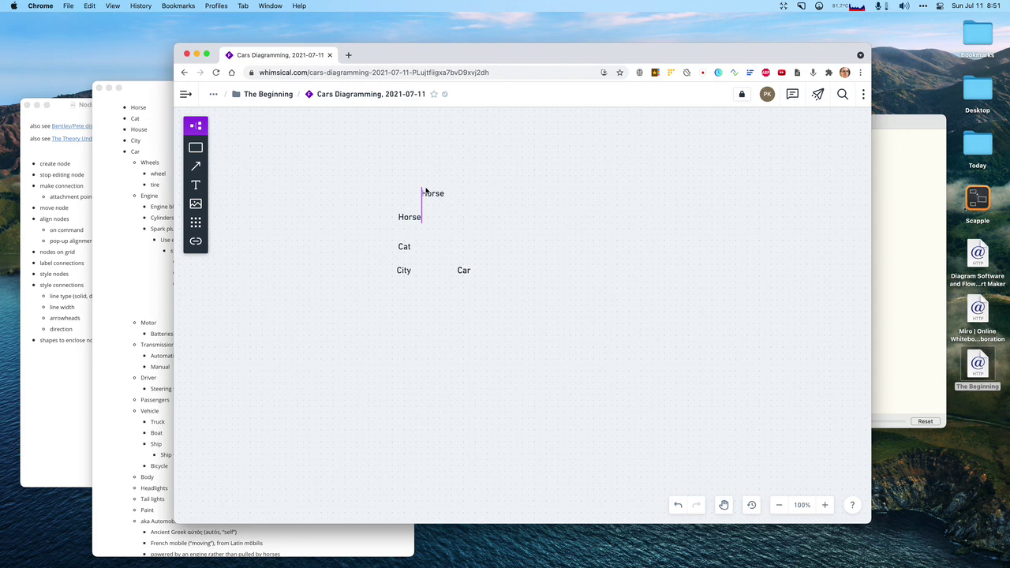
click(425, 190)
Rename the extra Horse copy to 'House'
key(o)
key(r)
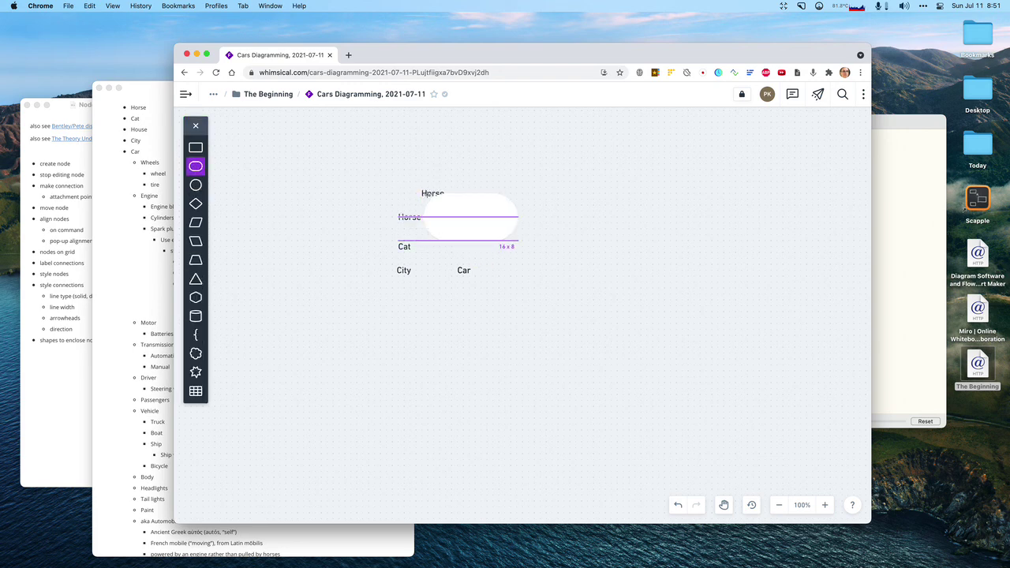
key(Escape)
key(super+z)
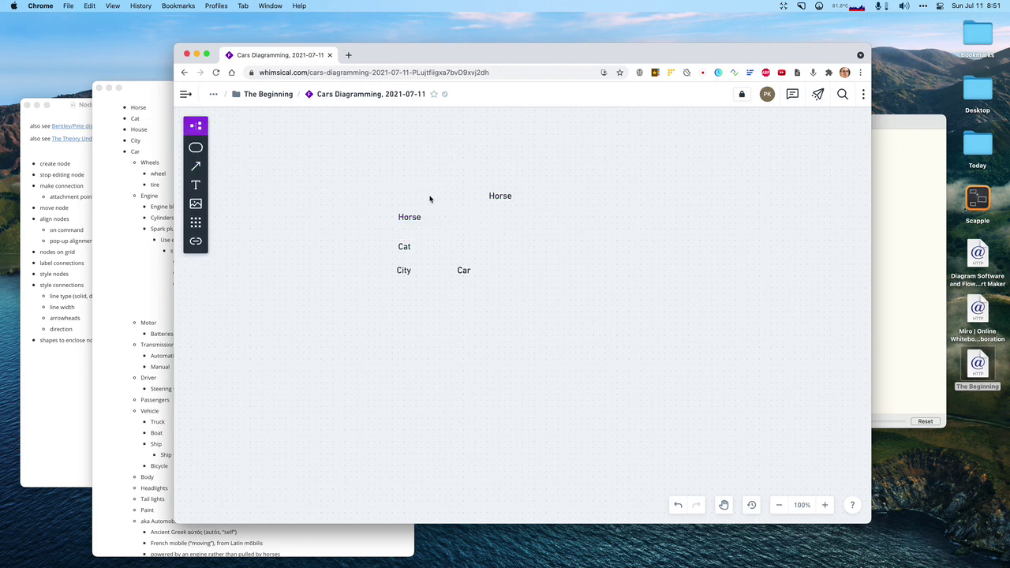
click(504, 198)
key(BackSpace)
text(u)
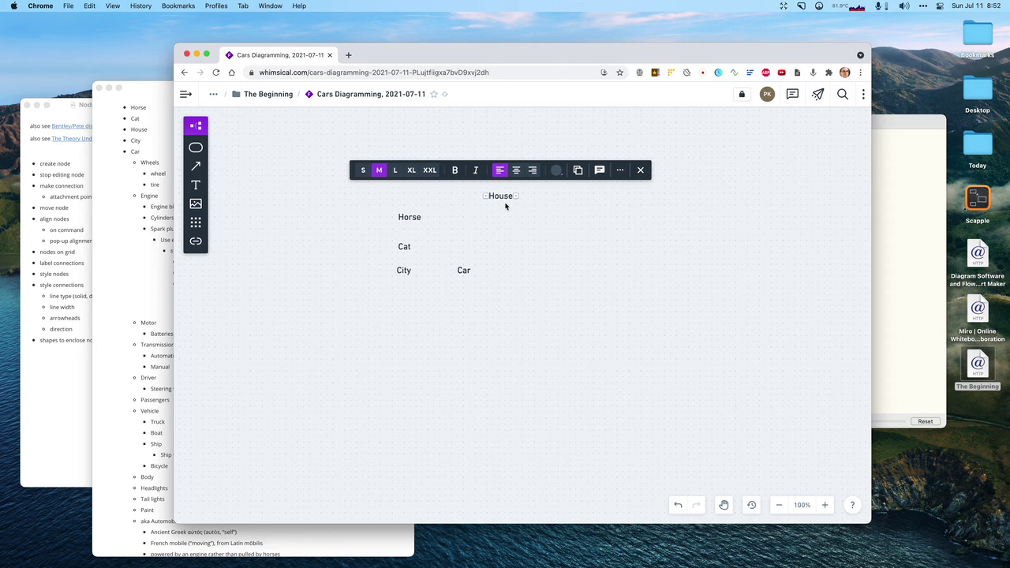
click(506, 206)
Move House to the upper left with Cat just below, and select both
drag(502, 197, 319, 171)
drag(399, 247, 329, 198)
click(300, 181)
drag(298, 162, 364, 233)
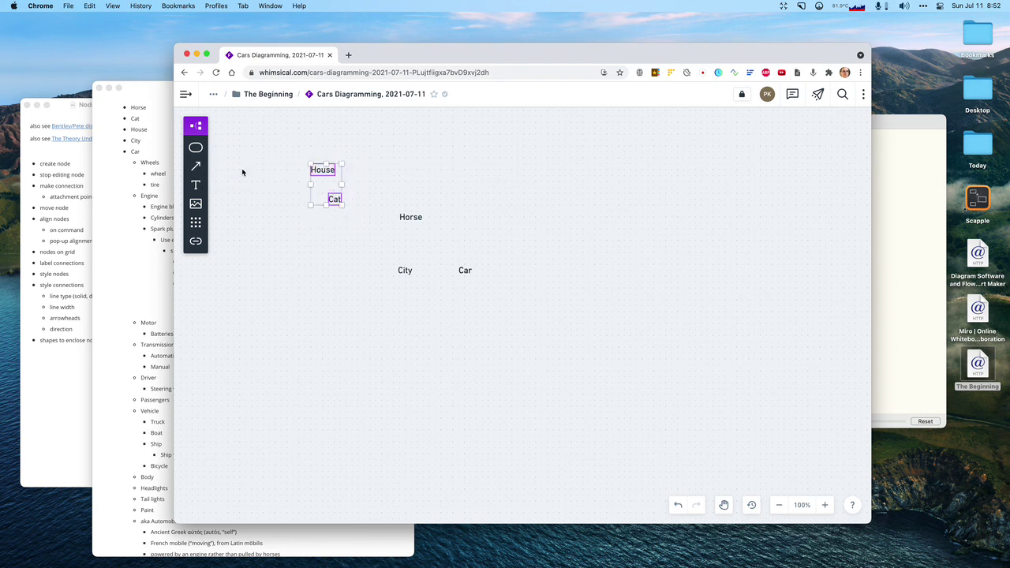
click(196, 167)
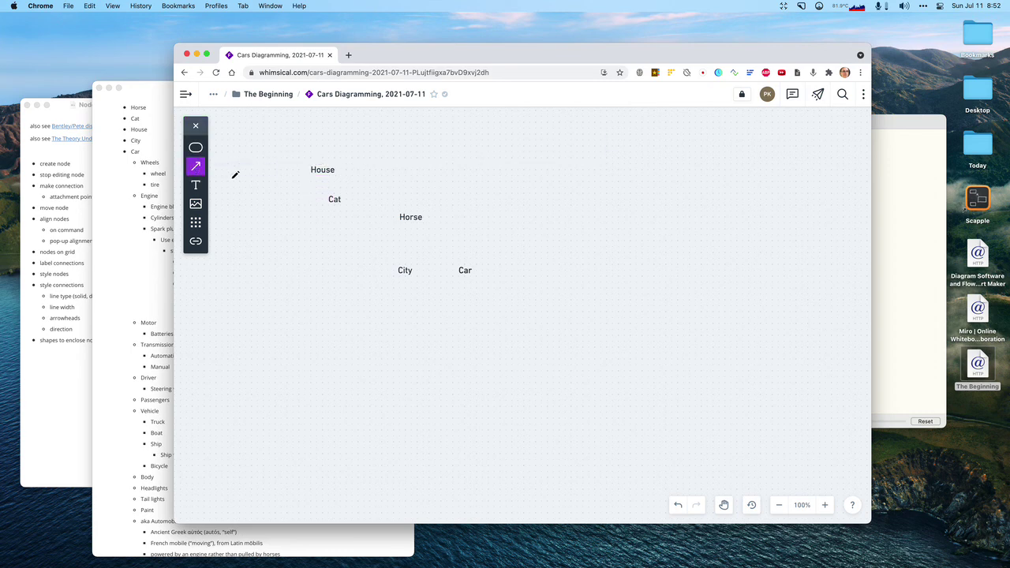
click(336, 198)
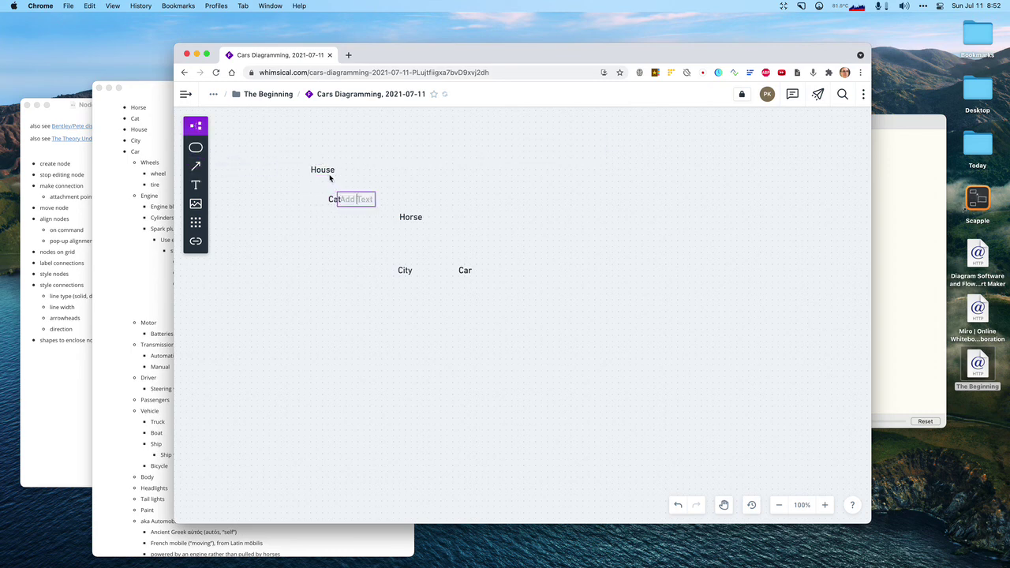
click(326, 174)
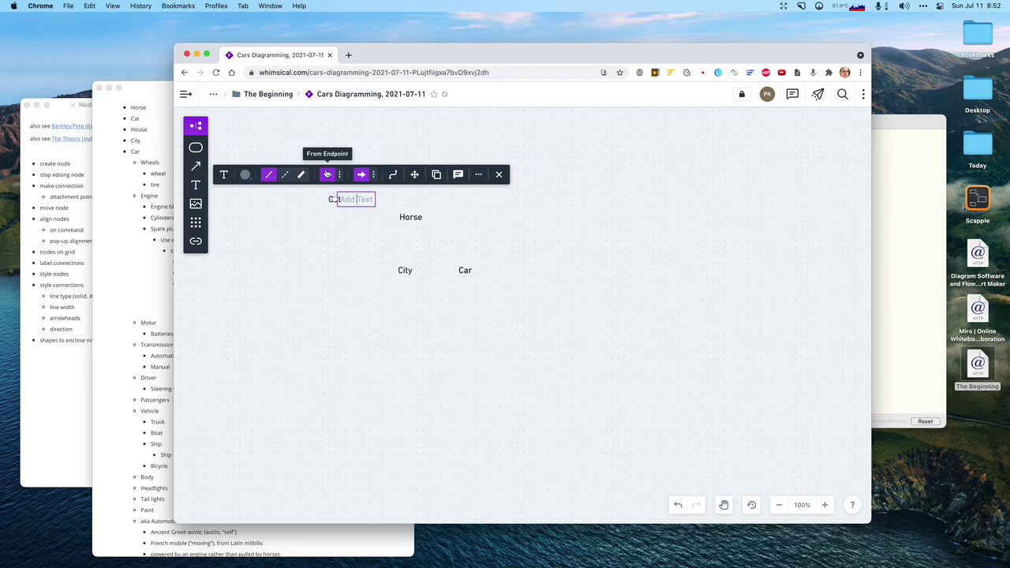
click(327, 173)
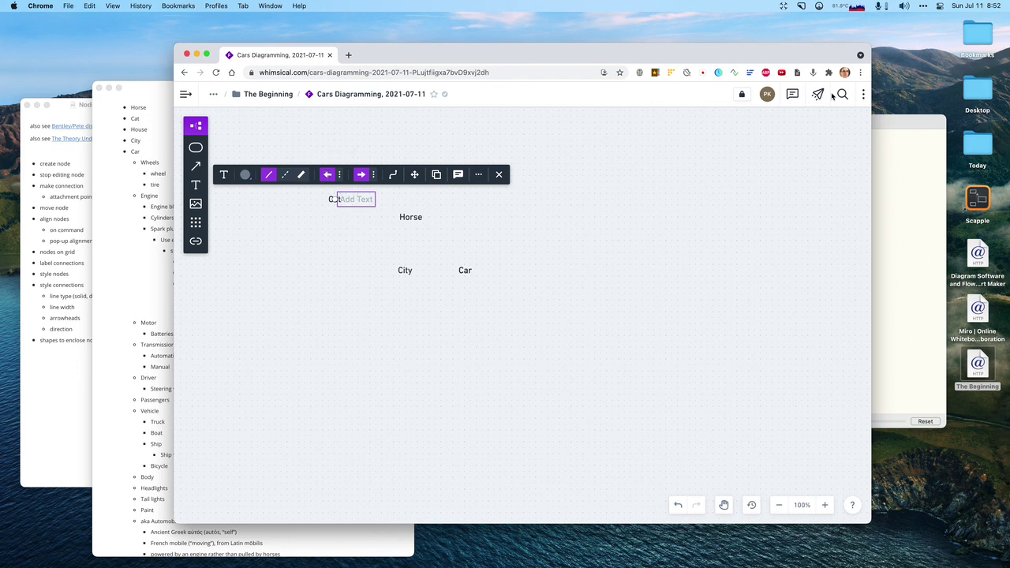
click(883, 119)
click(486, 63)
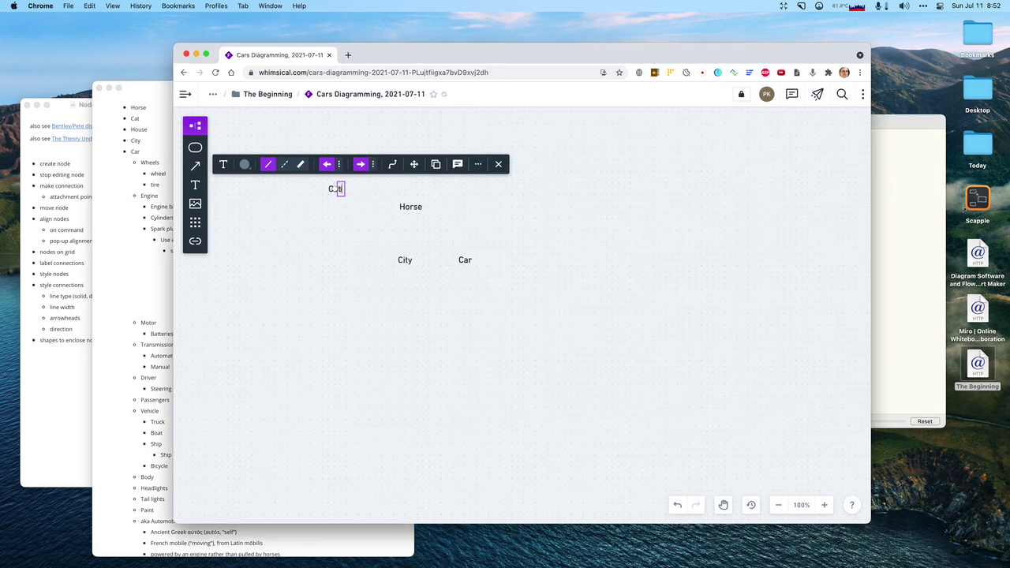
text(in)
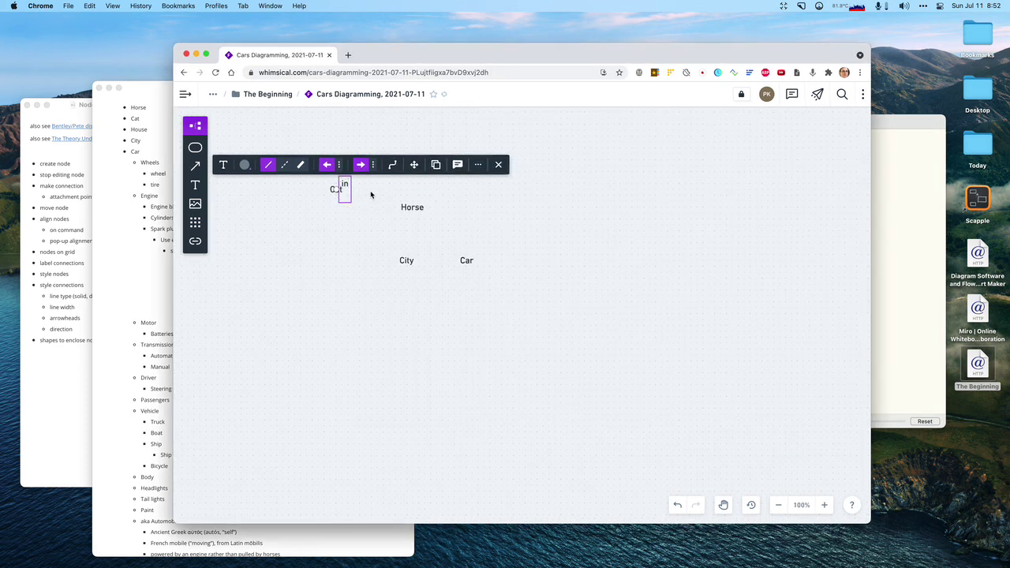
click(382, 191)
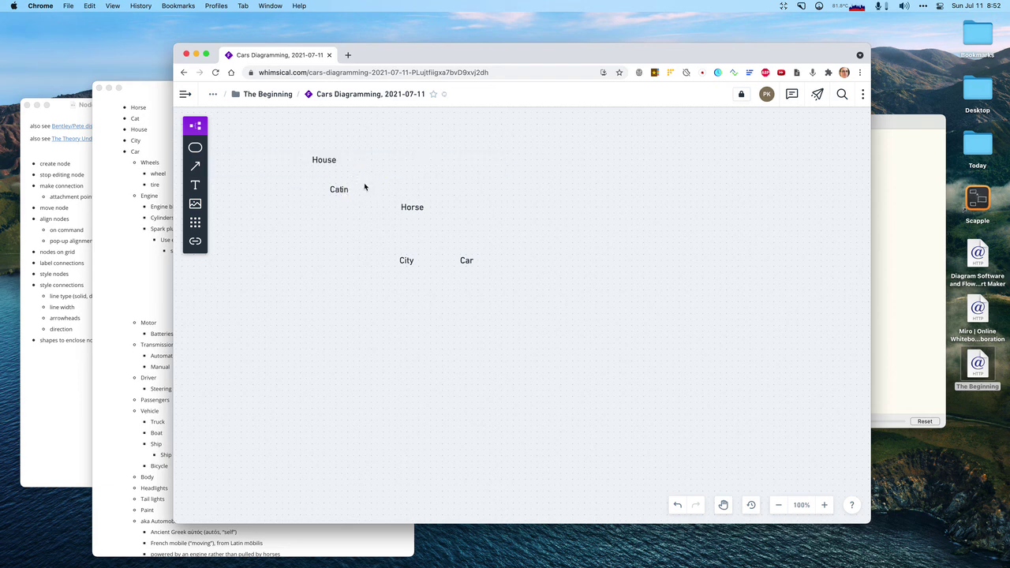
click(344, 192)
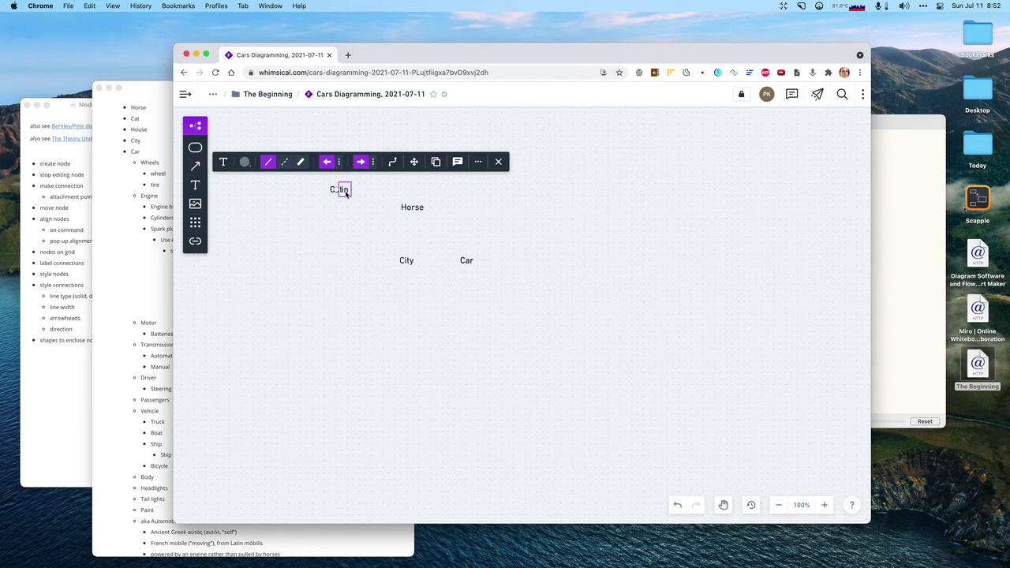
key(BackSpace)
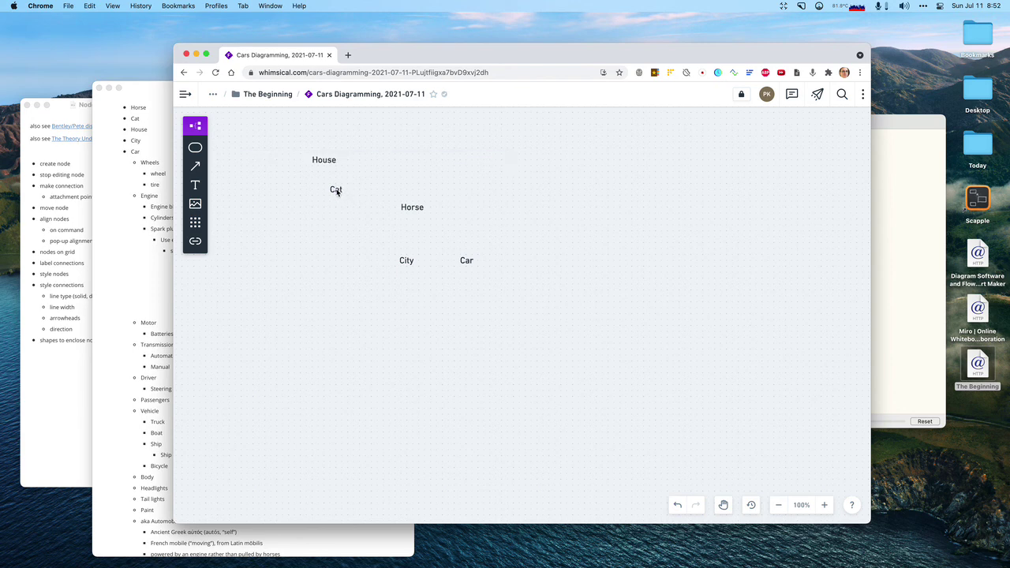
click(195, 165)
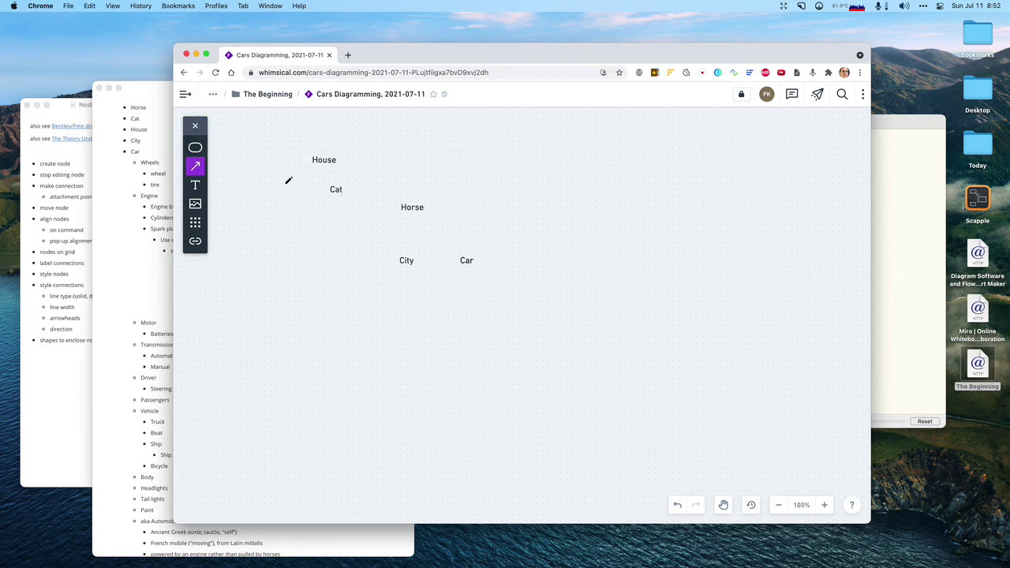
click(335, 189)
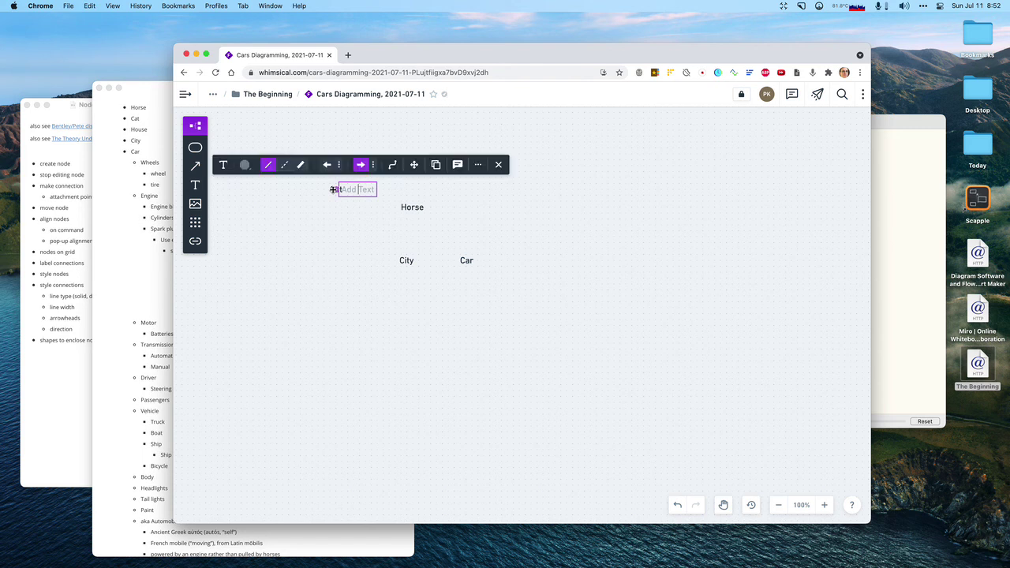
text(in)
key(Return)
key(BackSpace)
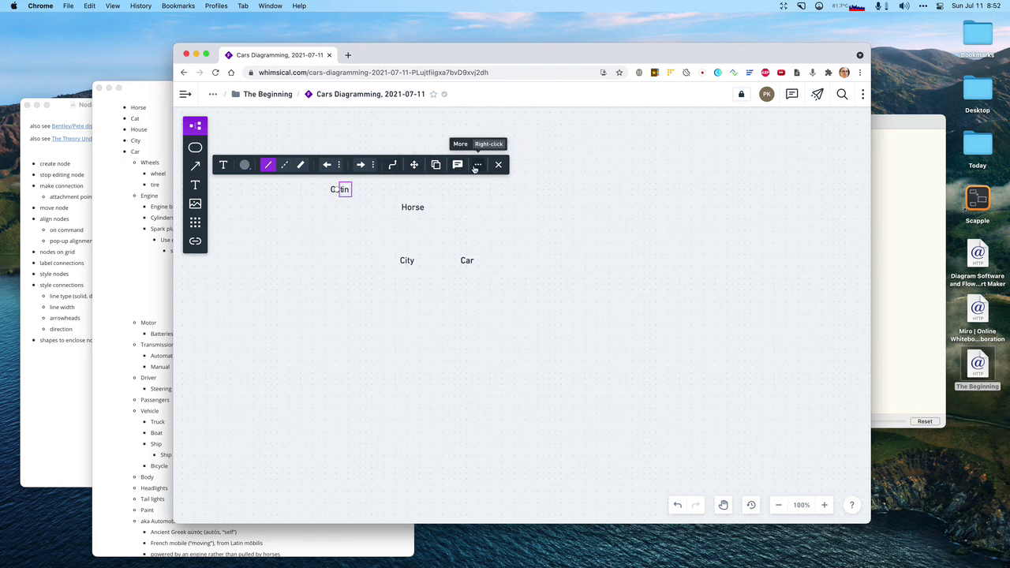
click(397, 195)
click(347, 189)
click(348, 191)
click(360, 164)
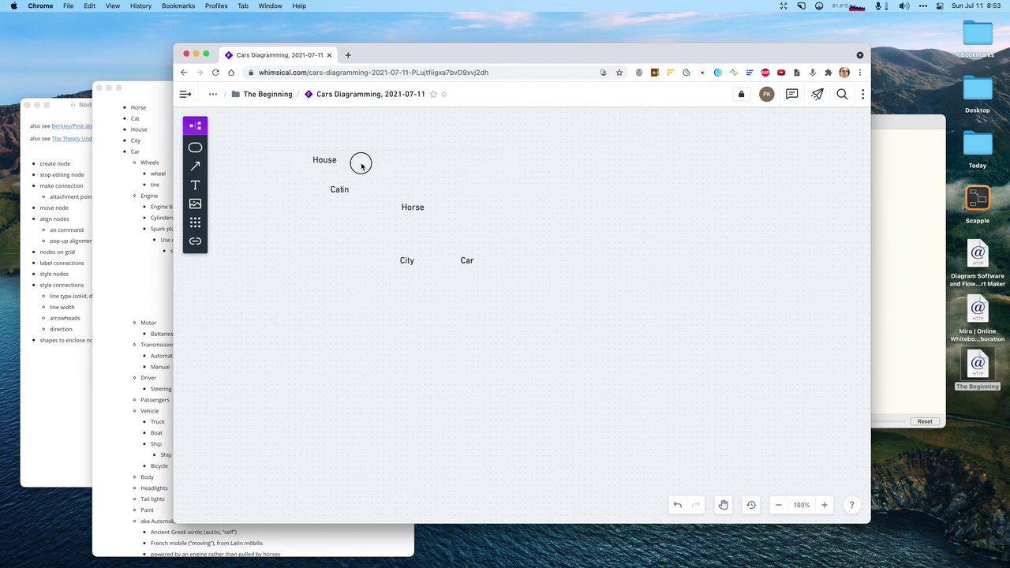
click(355, 170)
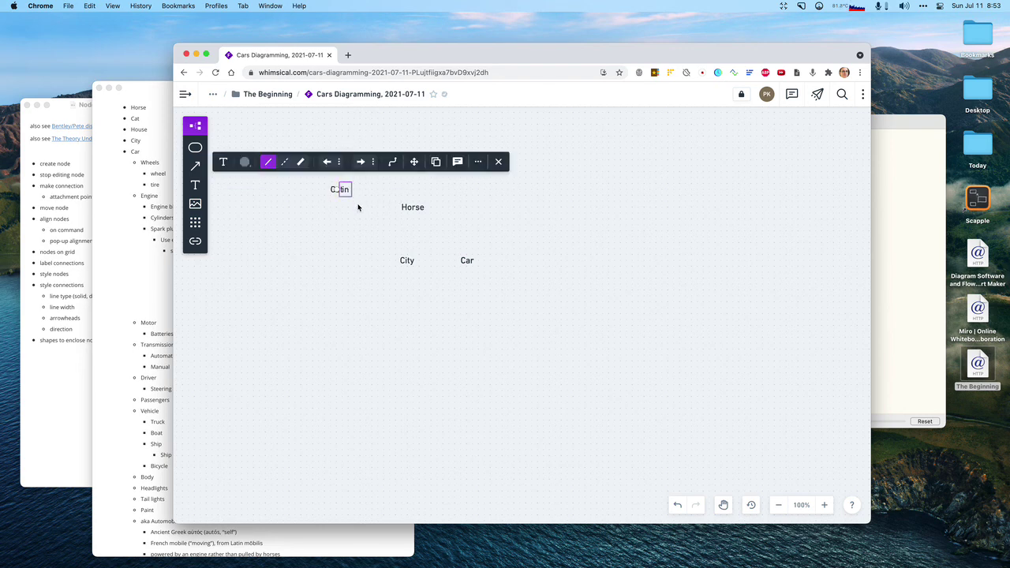
key(BackSpace)
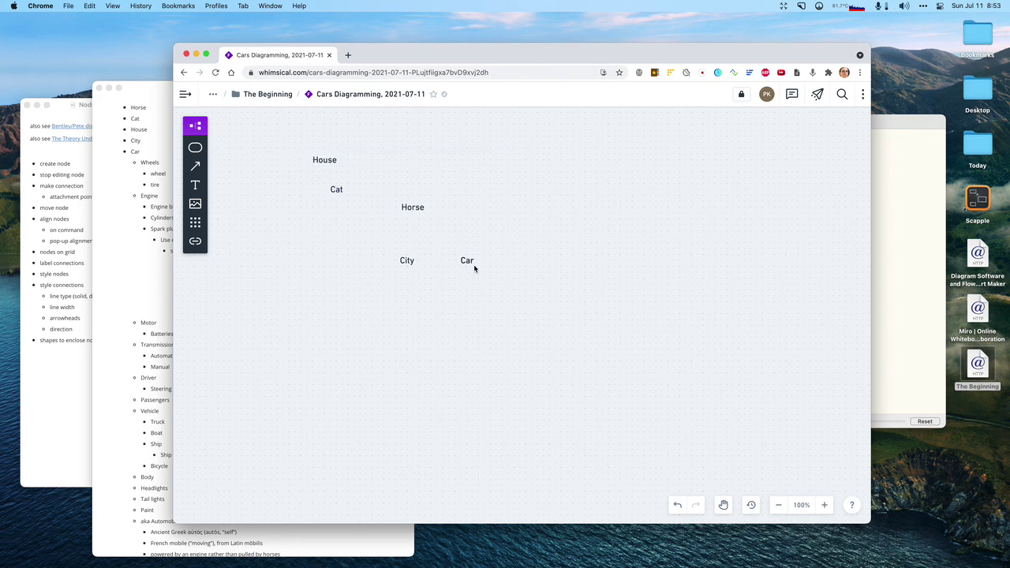
Duplicate Car and rename the copy 'Wheel'
click(469, 261)
click(471, 262)
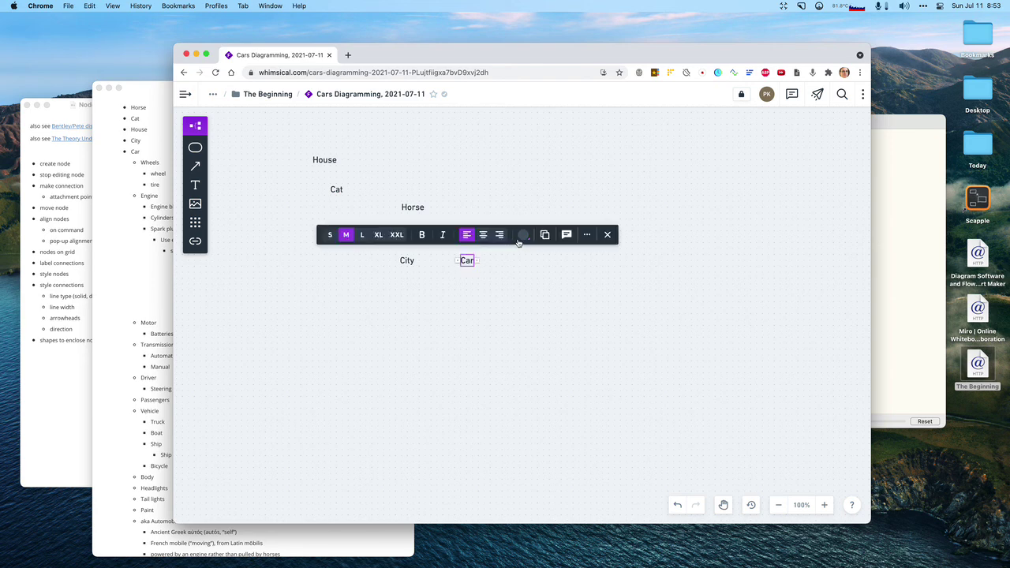
drag(545, 238, 509, 234)
double_click(509, 236)
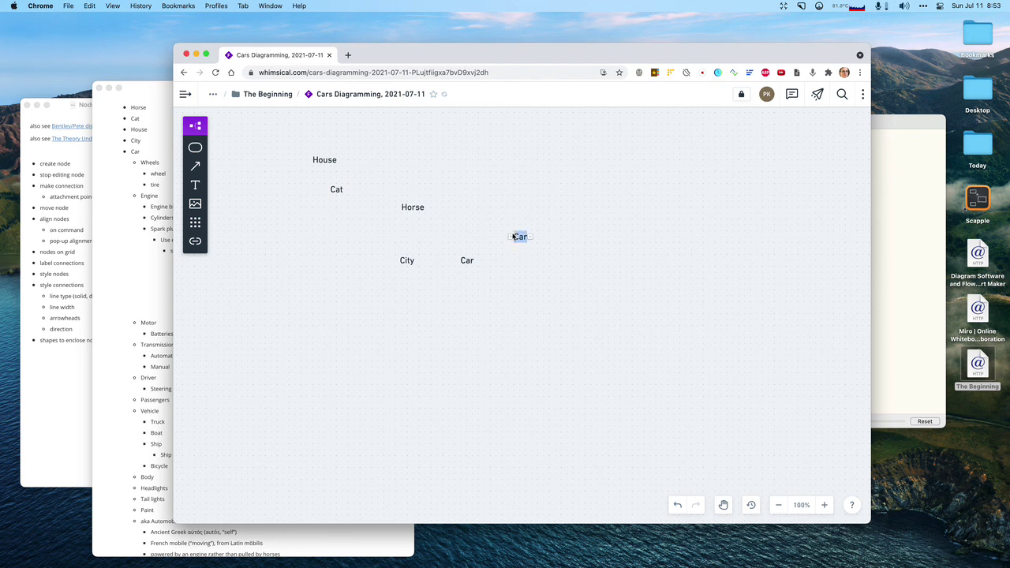
text(Whel)
key(BackSpace)
text(el)
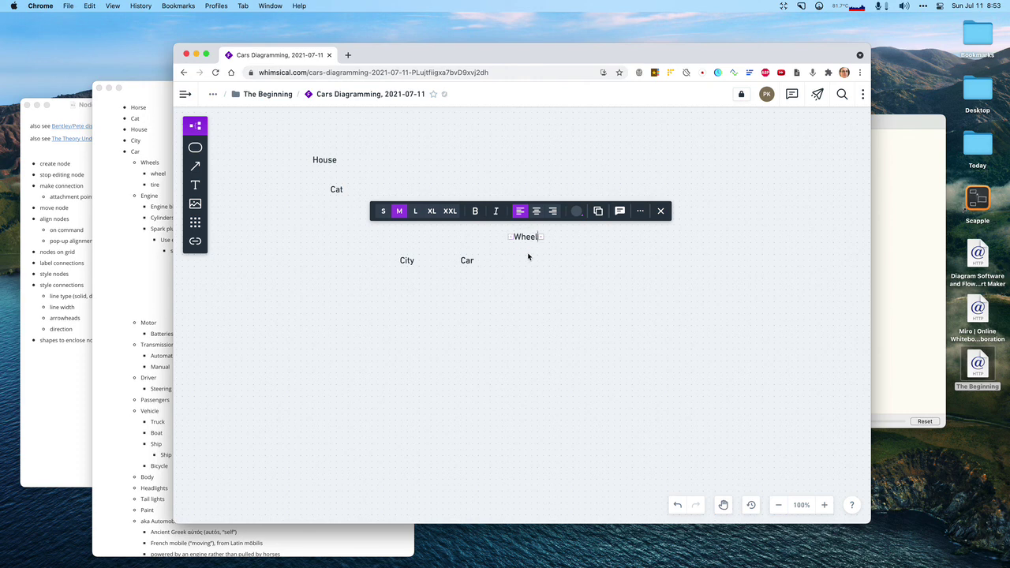
Duplicate Wheel just right of Car and rename it 'Engine'
click(599, 211)
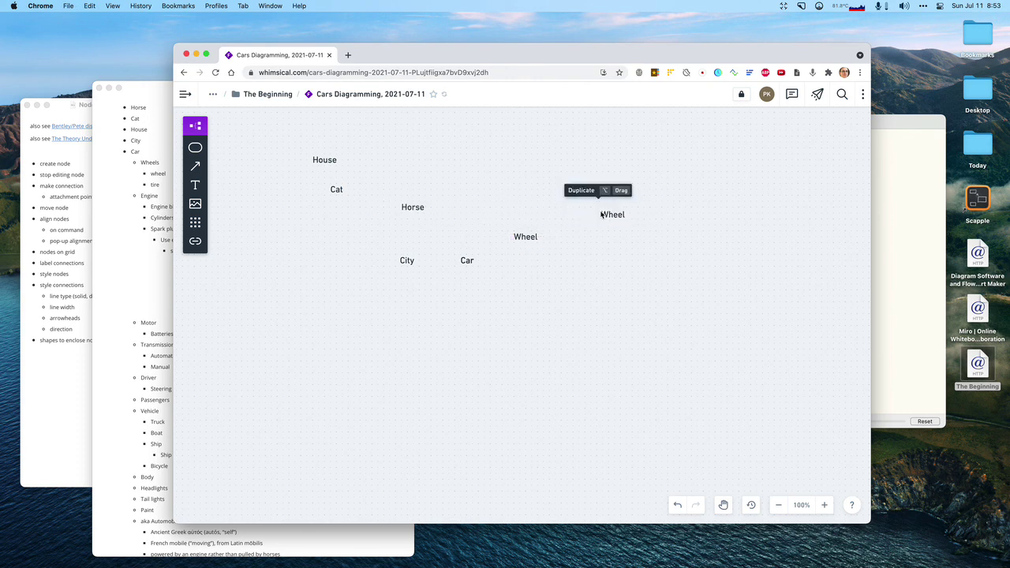
drag(601, 213, 524, 268)
double_click(543, 274)
text(ENgi)
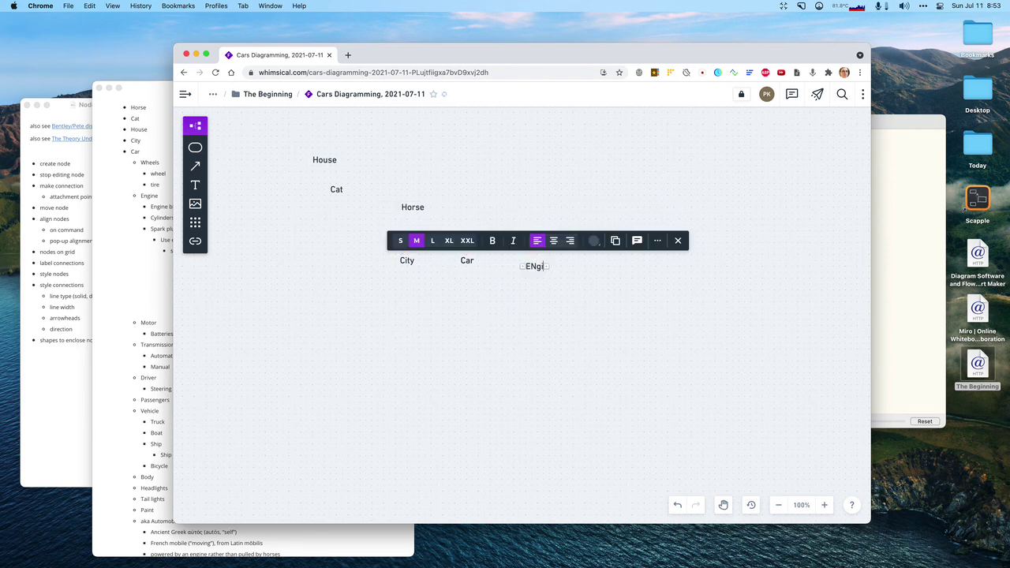
key(BackSpace)
key(BackSpace)
text(ngine)
Duplicate Engine below itself and rename the copy 'Motor'
drag(615, 243, 518, 301)
double_click(527, 301)
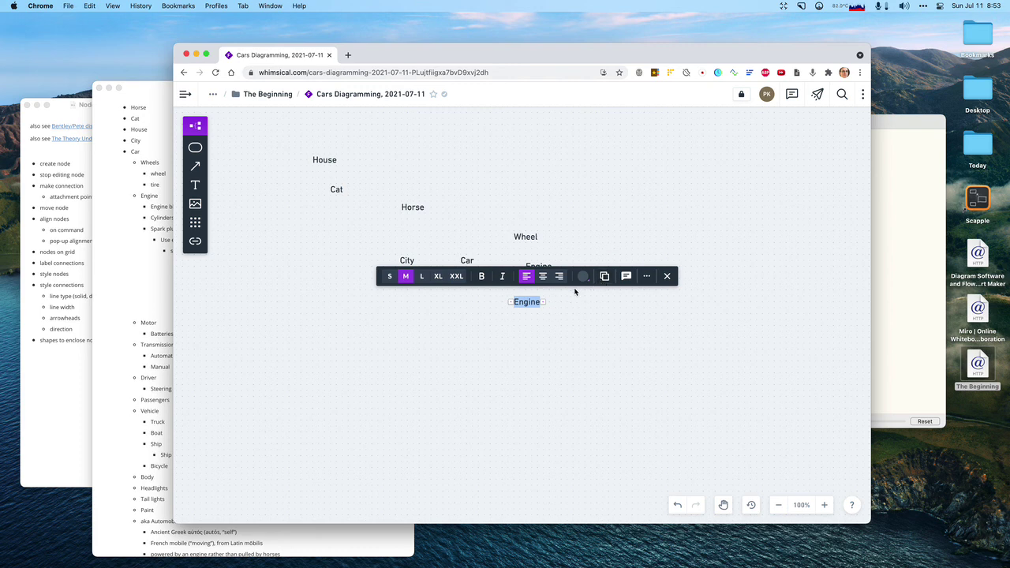
text(Motor)
click(543, 345)
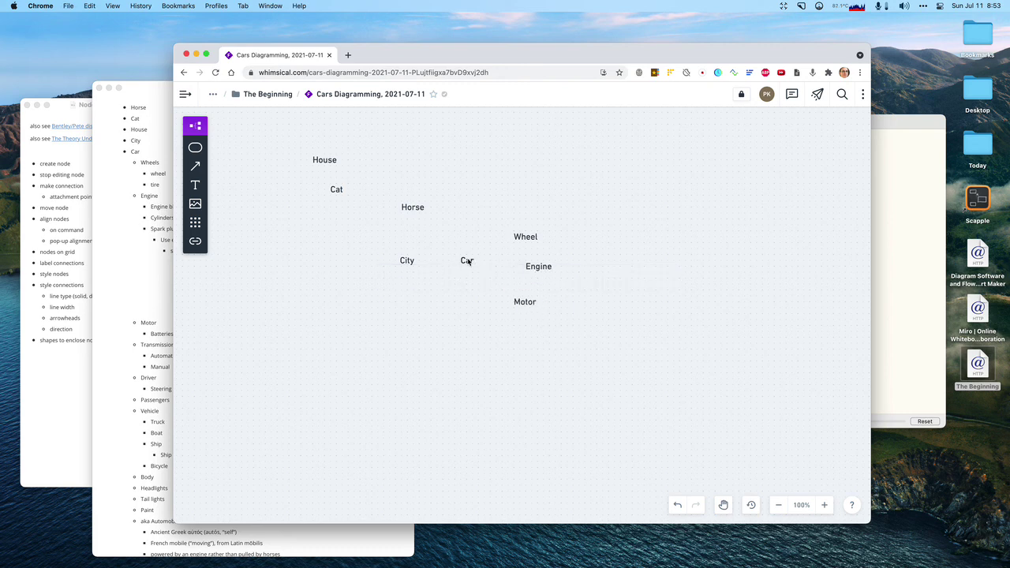
click(539, 269)
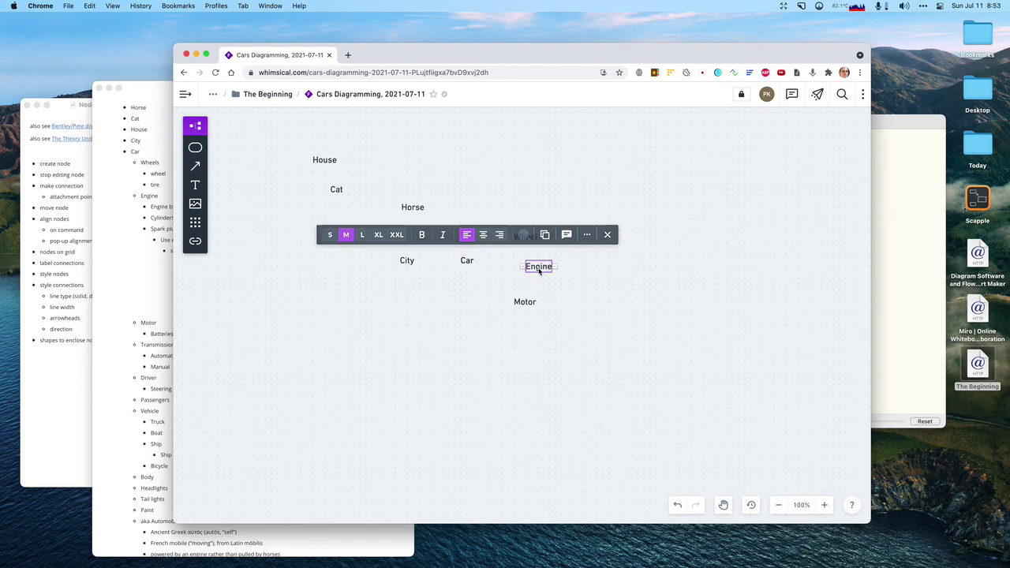
click(466, 260)
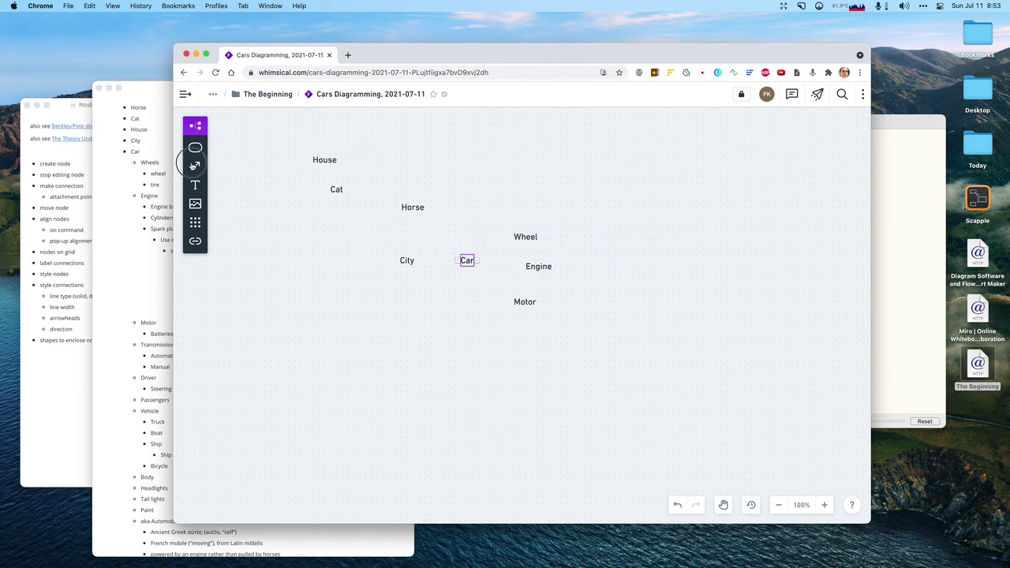
Draw an unlabelled arrow from Car to Engine
click(195, 166)
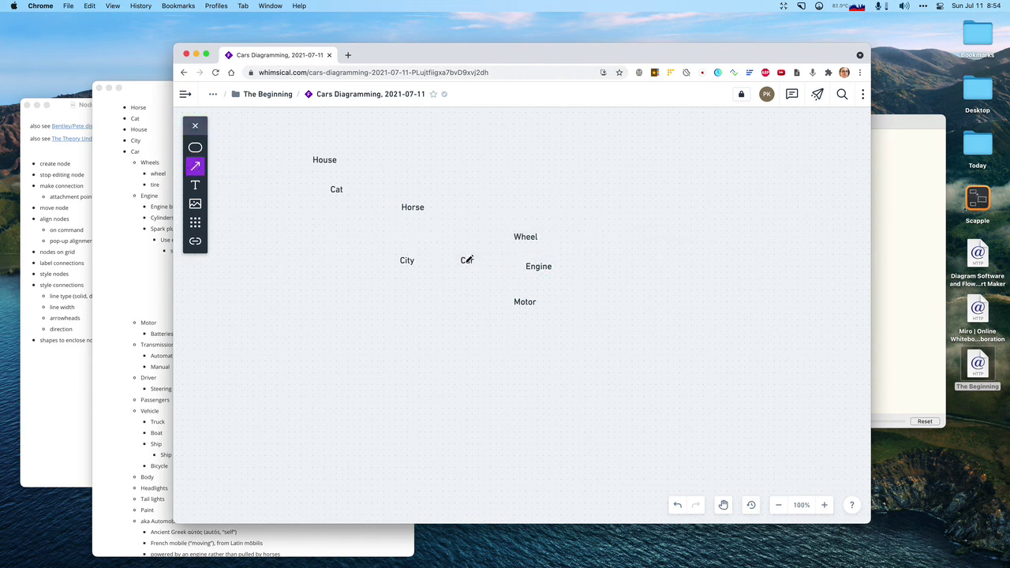
drag(466, 262, 544, 275)
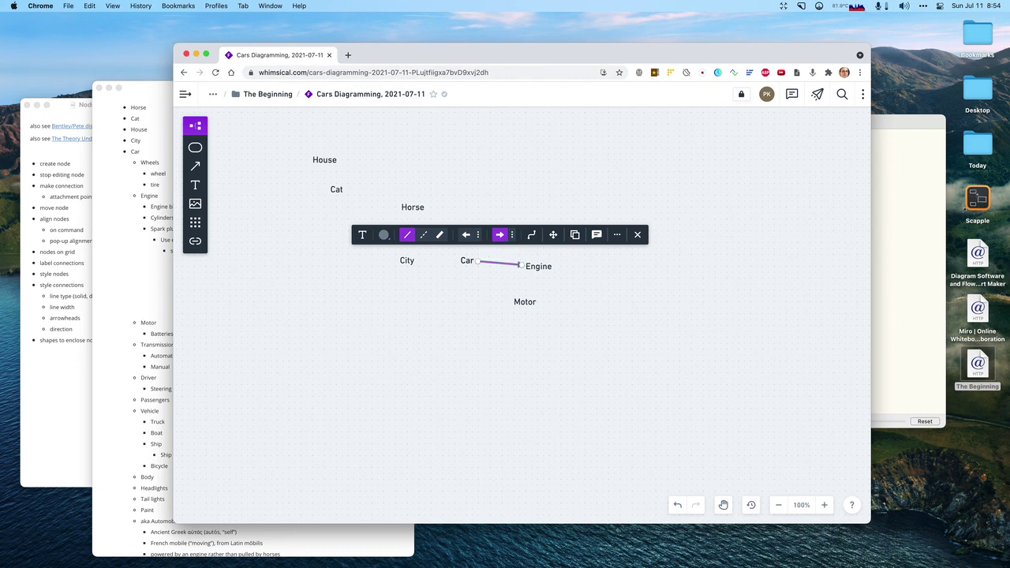
click(328, 162)
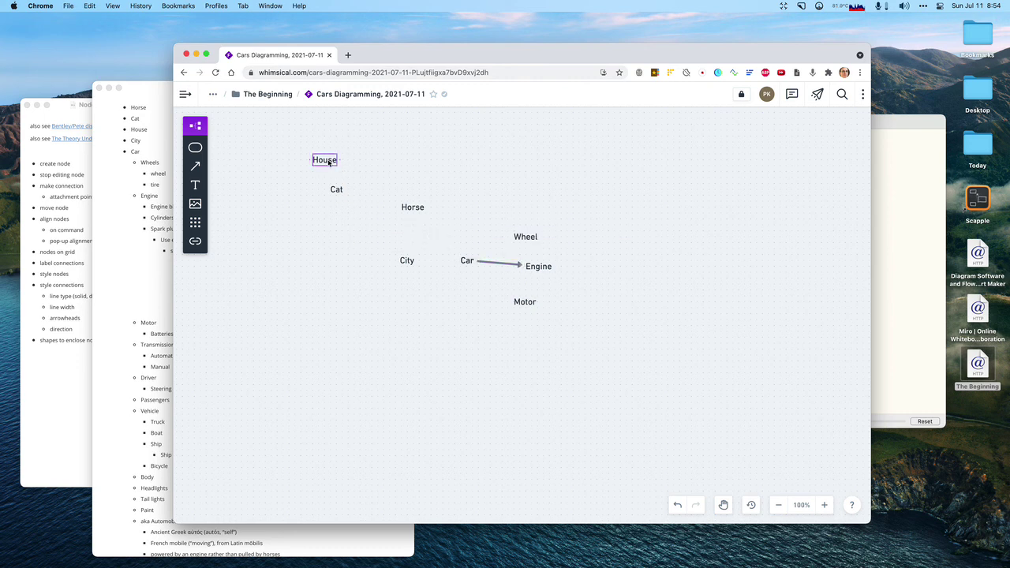
click(192, 165)
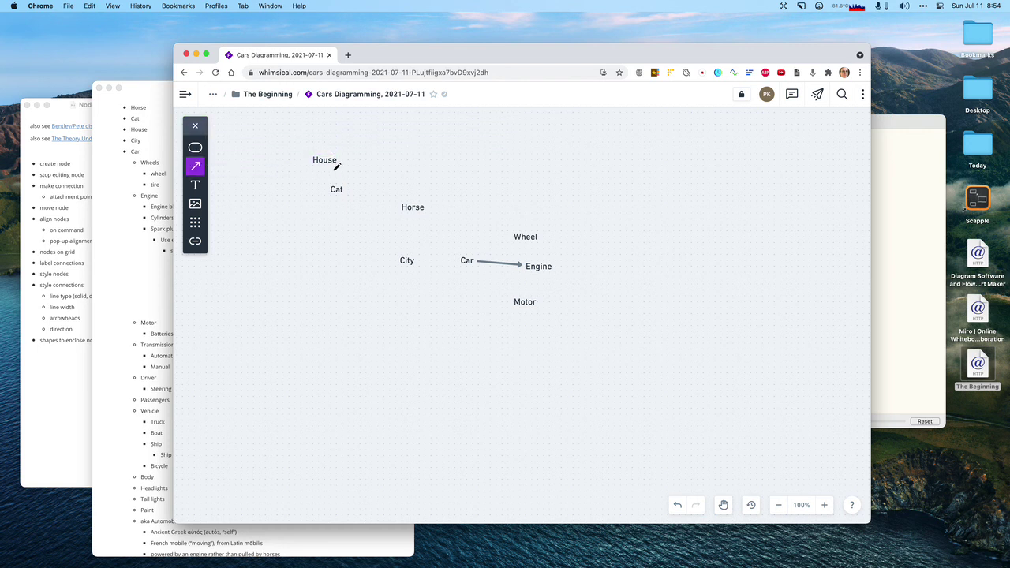
Link Cat and House with an arrowhead at House, labelled 'in' at size S
drag(328, 168, 337, 188)
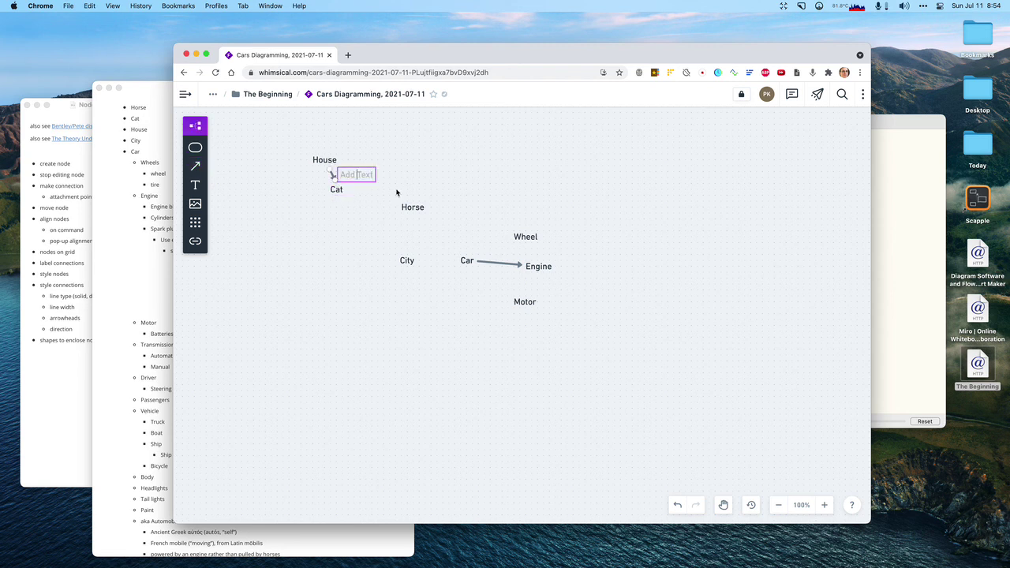
text(in)
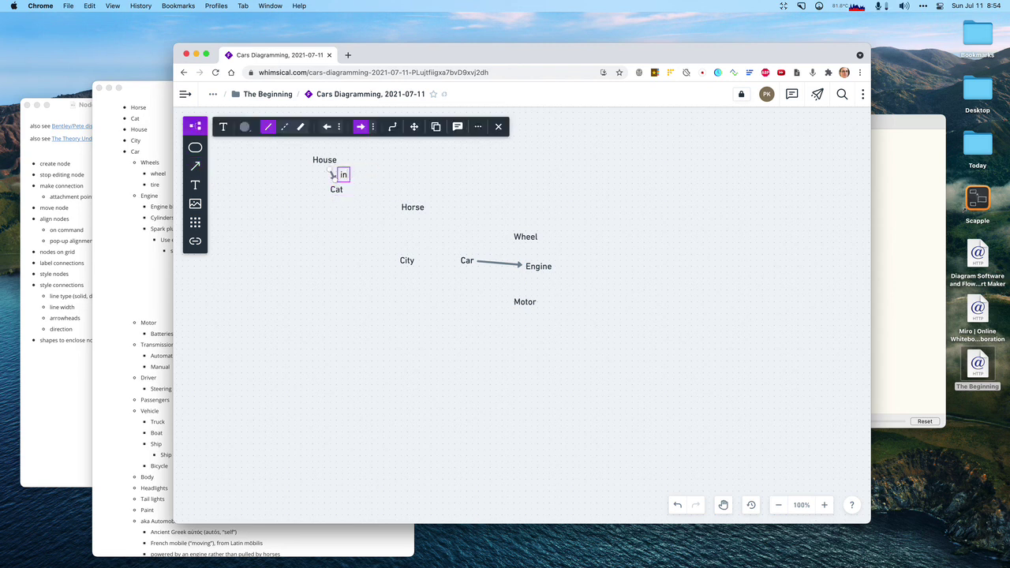
click(327, 127)
click(345, 348)
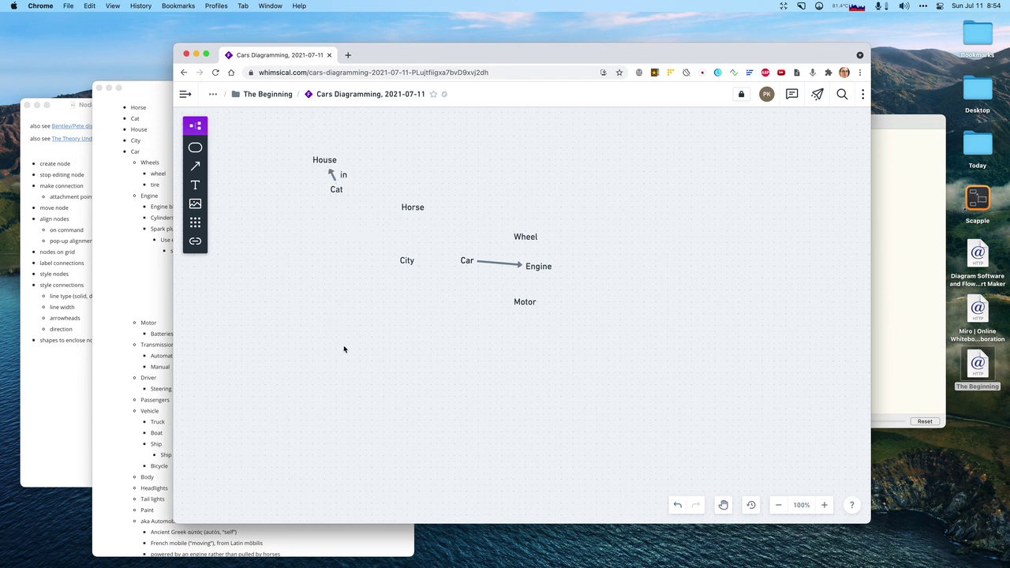
mouse_move(341, 195)
mouse_down()
mouse_move(356, 210)
mouse_move(339, 194)
mouse_move(344, 212)
mouse_up()
click(318, 210)
click(337, 185)
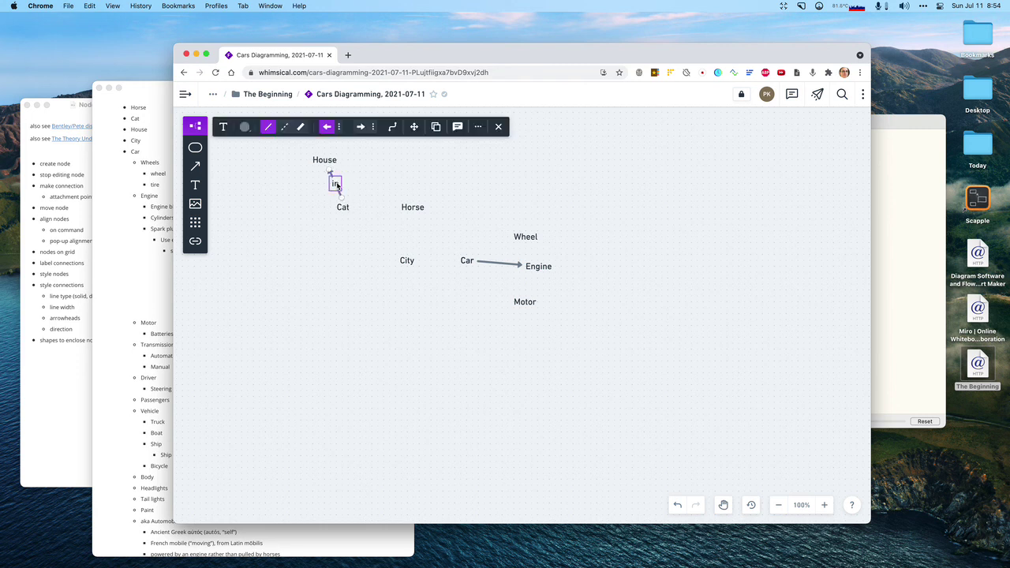
click(225, 127)
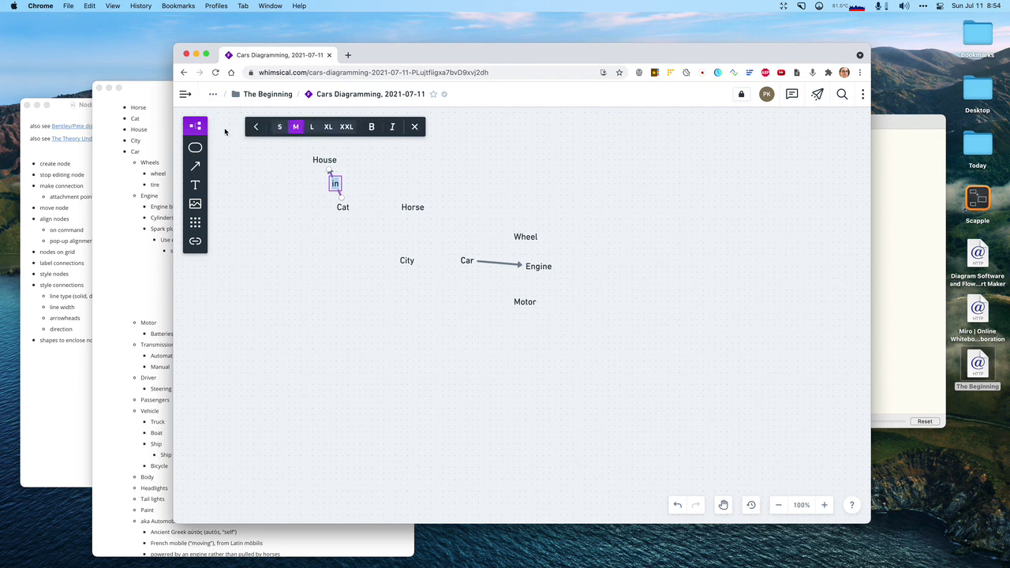
click(278, 127)
click(306, 215)
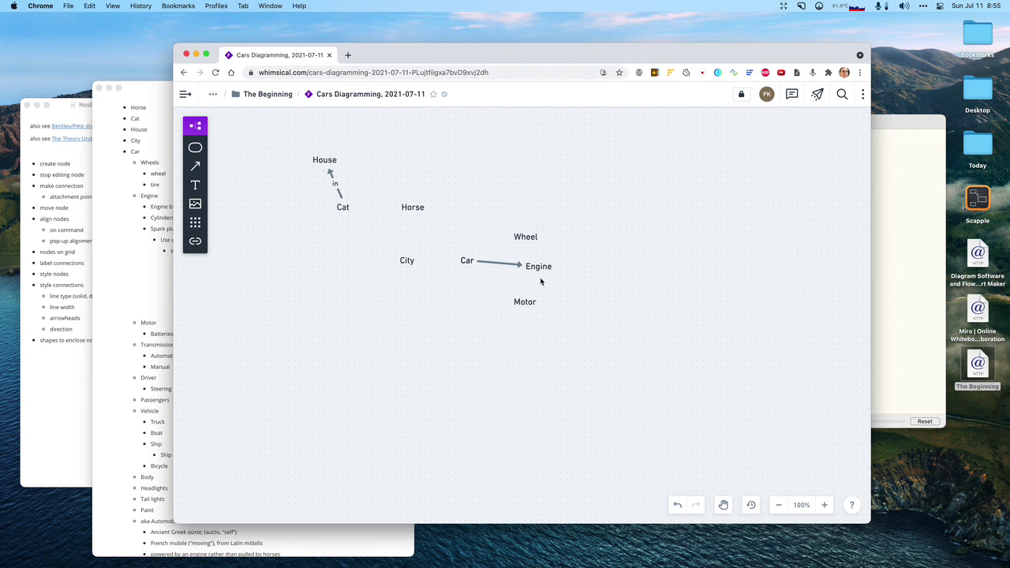
Snap Motor under Engine and Wheel above it into an evenly spaced column
drag(526, 300, 538, 308)
click(533, 272)
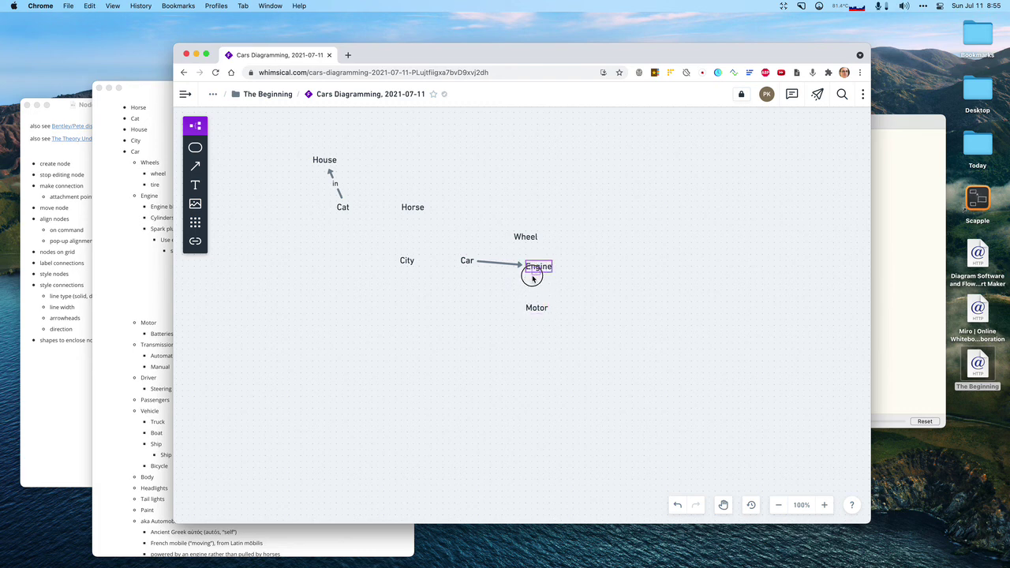
click(532, 272)
click(532, 272)
click(578, 283)
drag(526, 234, 529, 222)
click(528, 227)
click(577, 236)
mouse_move(523, 226)
mouse_down()
mouse_move(533, 239)
mouse_move(528, 227)
mouse_move(547, 227)
mouse_move(535, 230)
mouse_move(534, 242)
mouse_move(535, 232)
mouse_up()
key(Up)
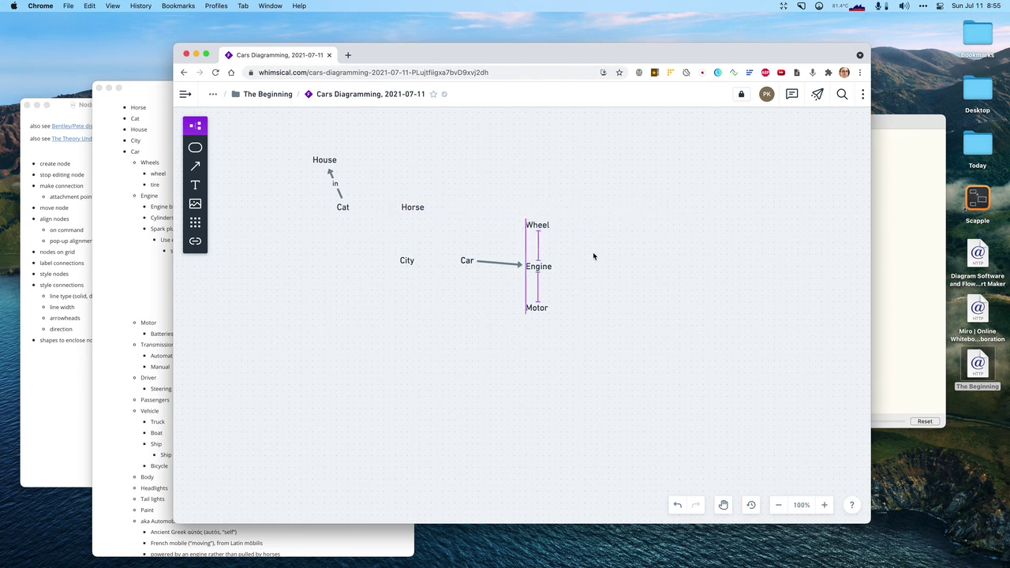
click(613, 298)
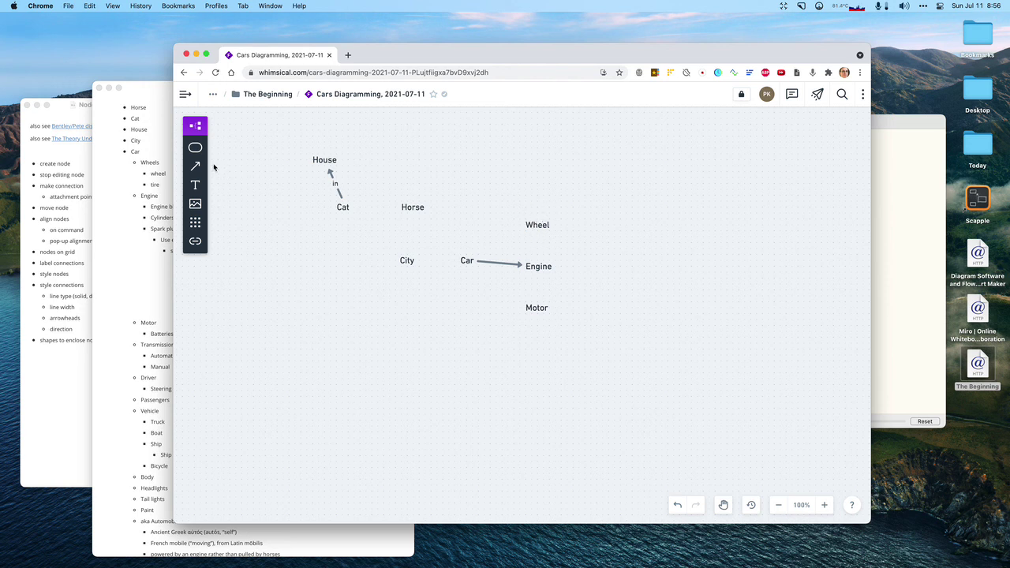
Add a 'Driver' text node and move it down below the Car node
click(195, 184)
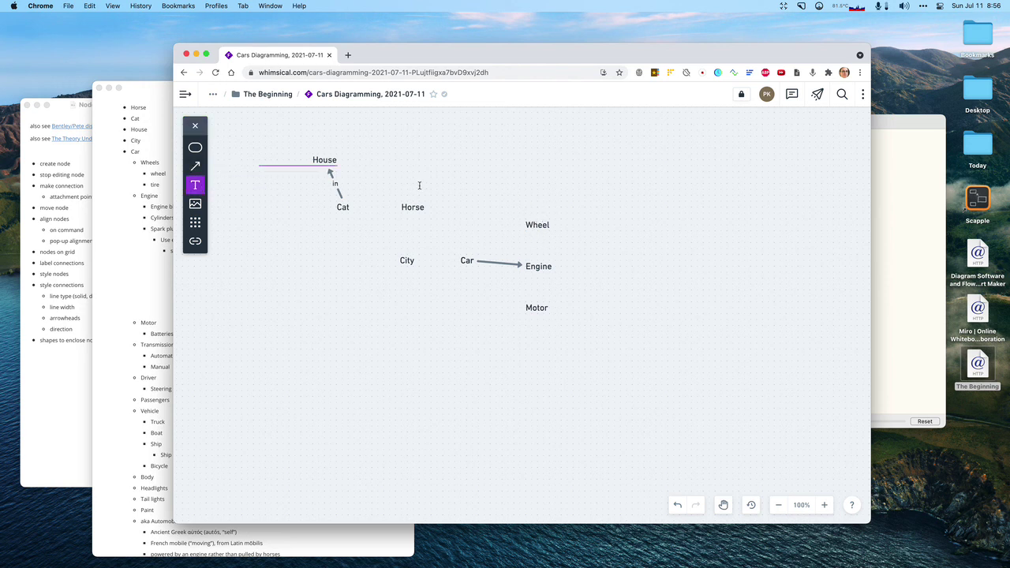
click(461, 189)
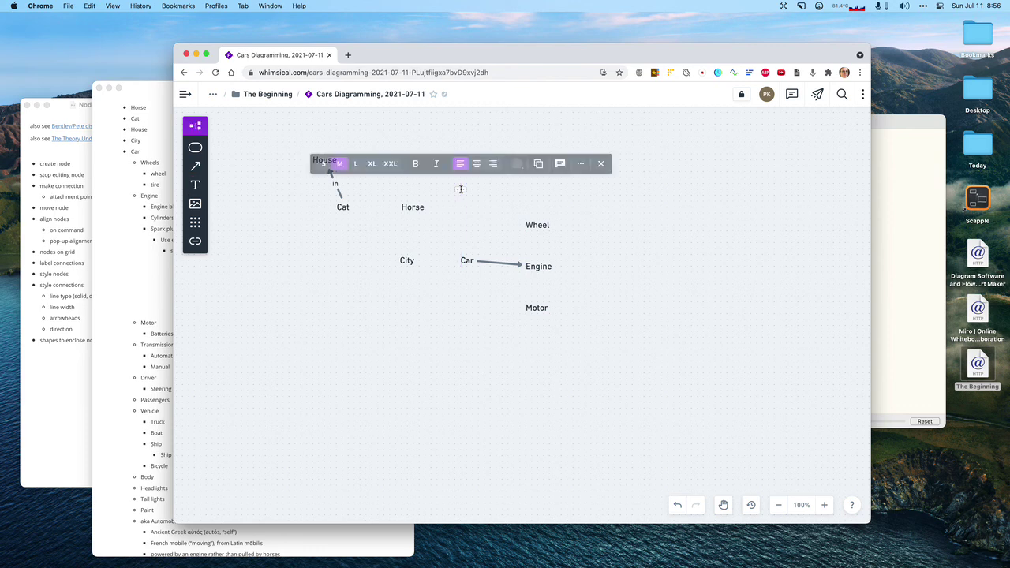
text(Driver)
click(471, 211)
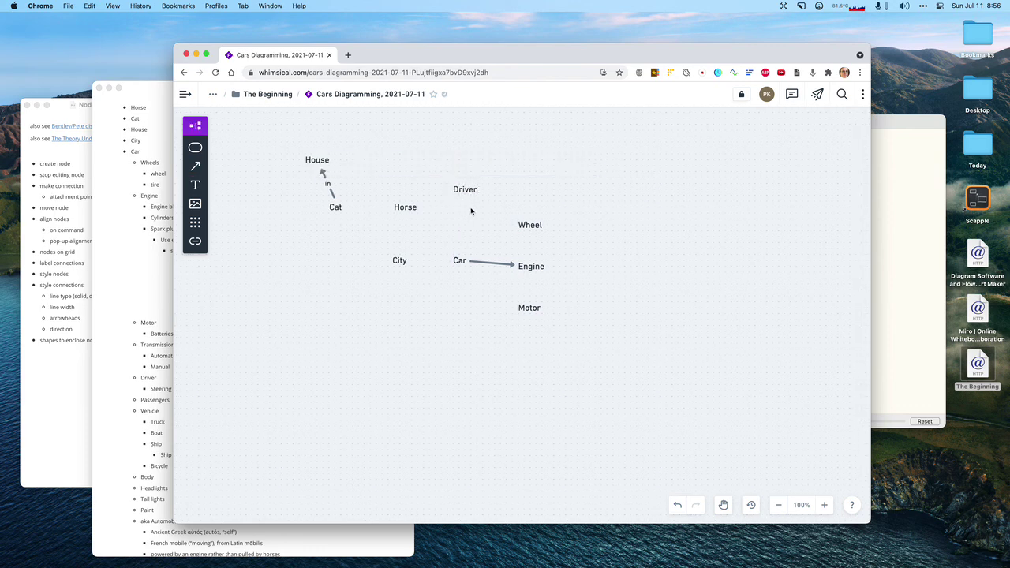
drag(467, 191, 445, 349)
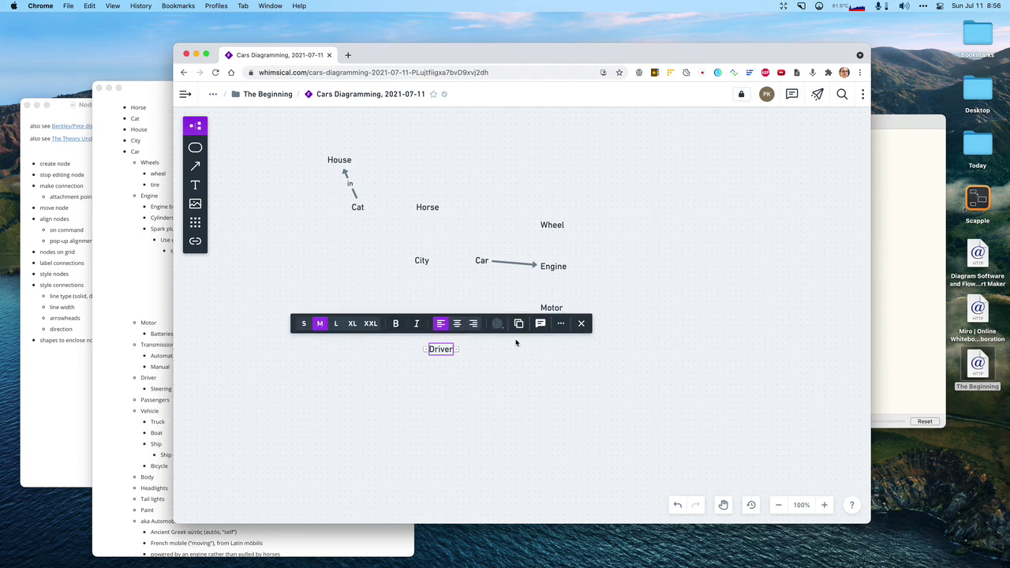
click(482, 267)
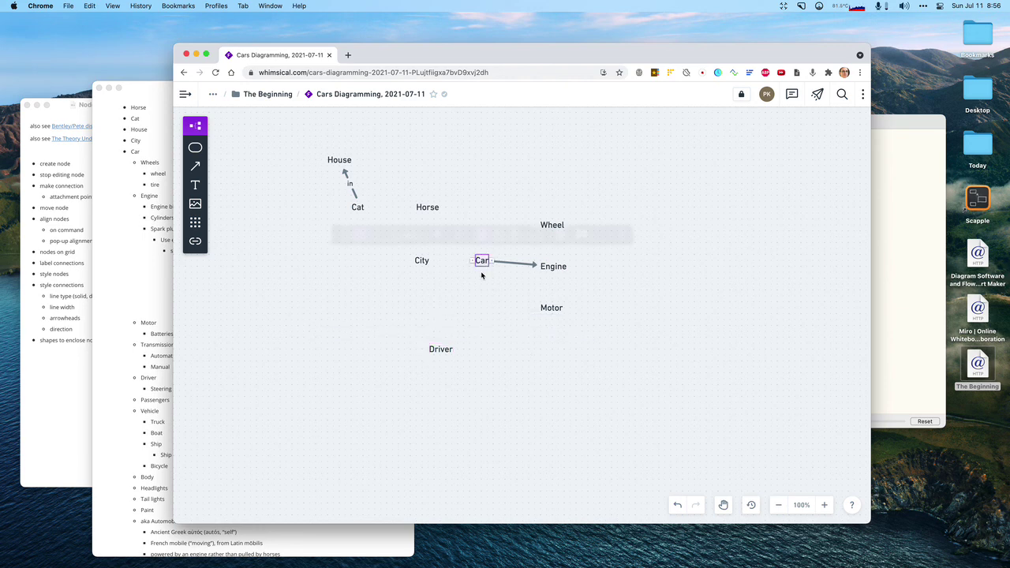
Draw an arrow from Car to Driver, then bring the Scapple map forward
click(195, 165)
drag(490, 258, 442, 347)
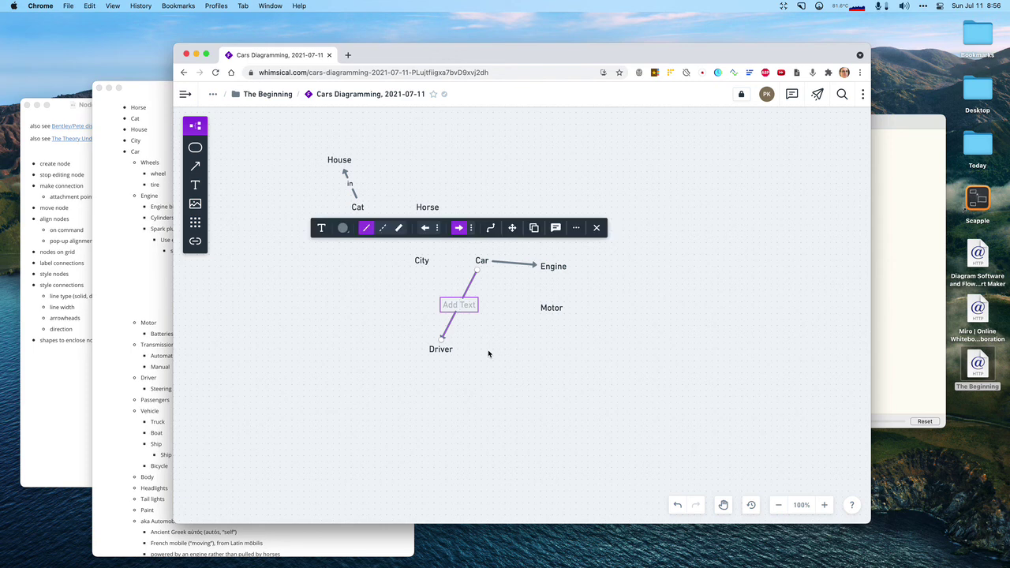
click(488, 355)
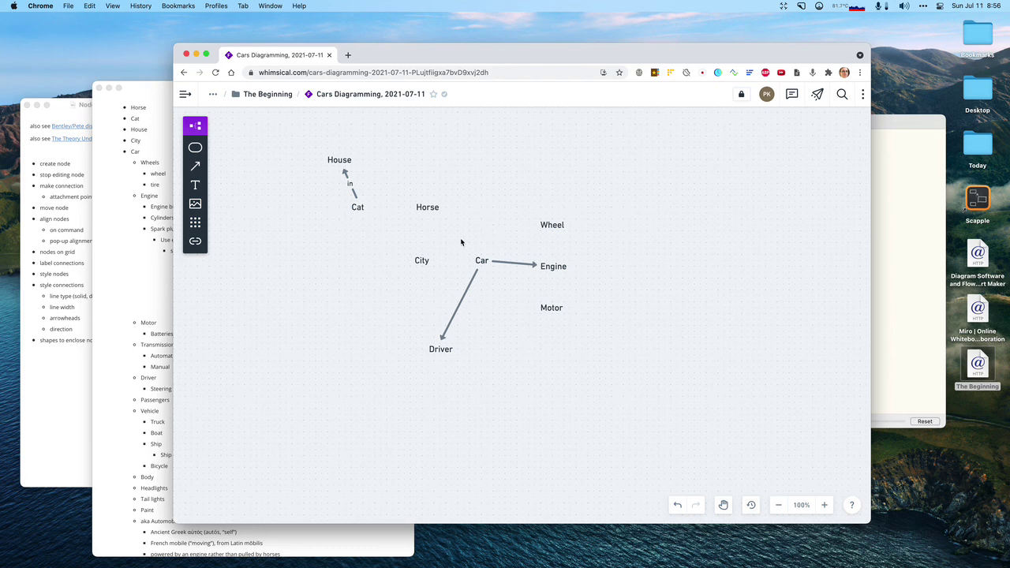
scroll(597, 184, left, 1)
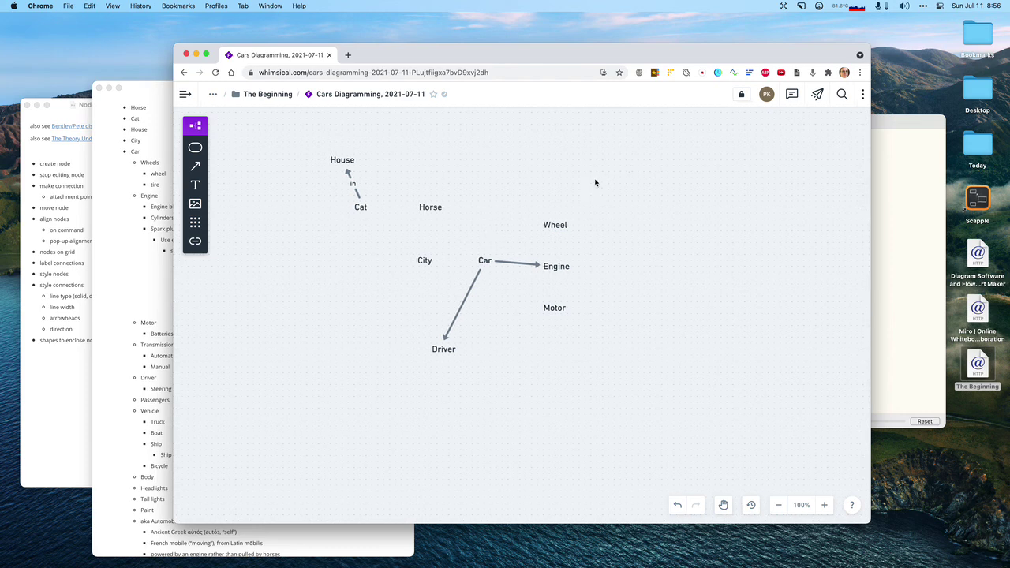
click(879, 125)
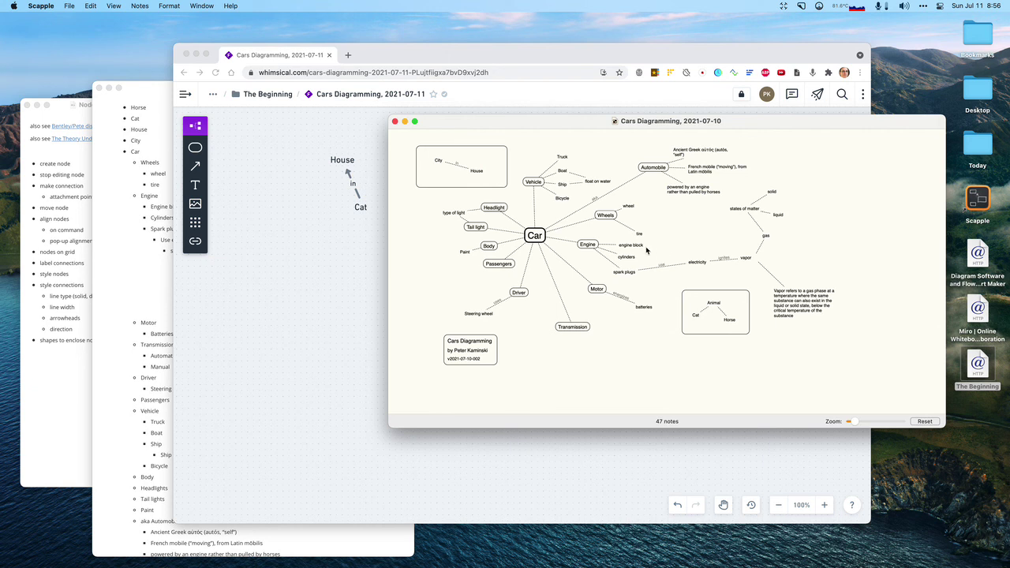
Shift the Scapple window right and the browser left, ending with Whimsical in front
scroll(596, 292, down, 1)
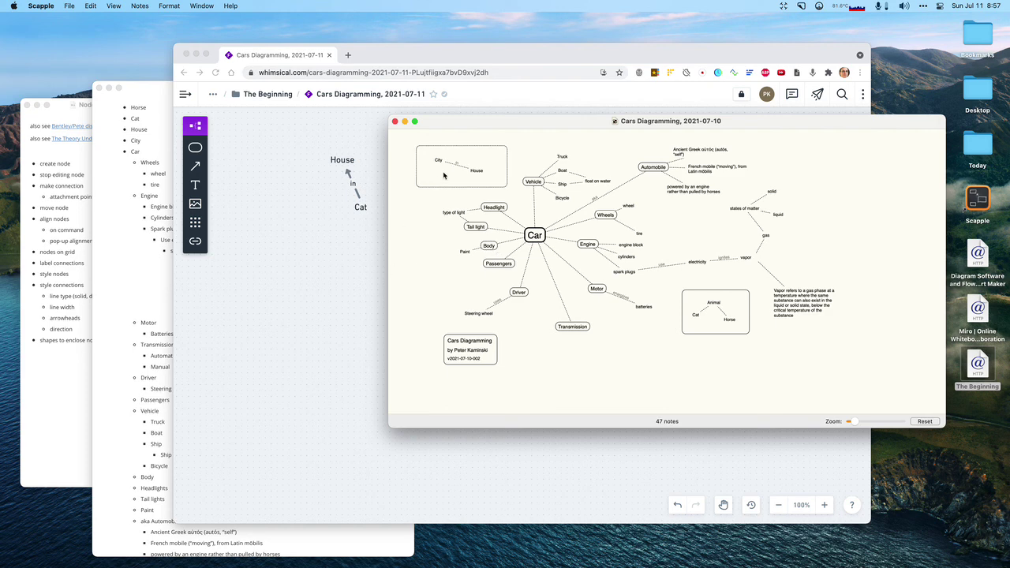
drag(463, 129, 510, 142)
click(544, 102)
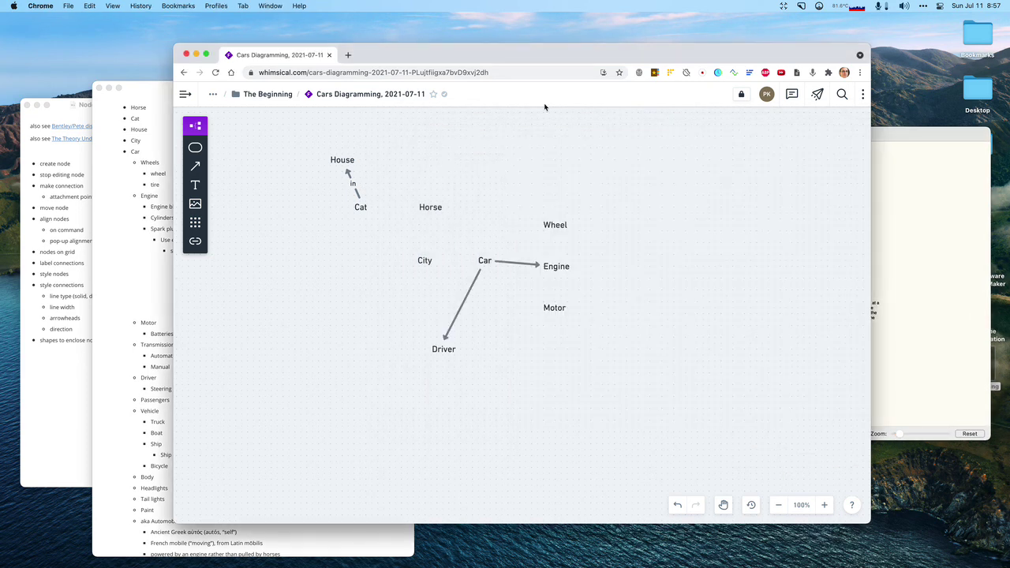
drag(546, 59, 525, 57)
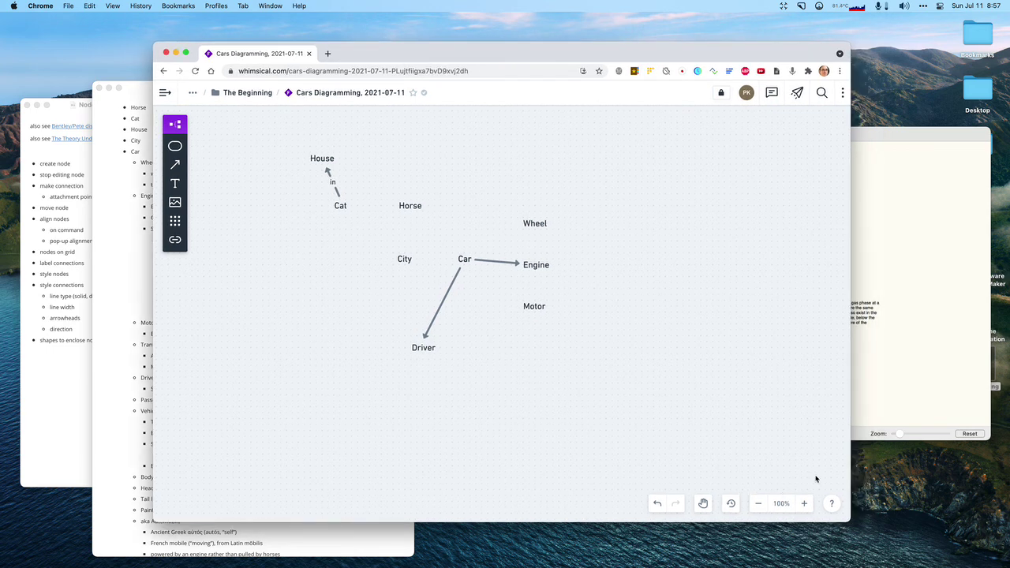
click(887, 414)
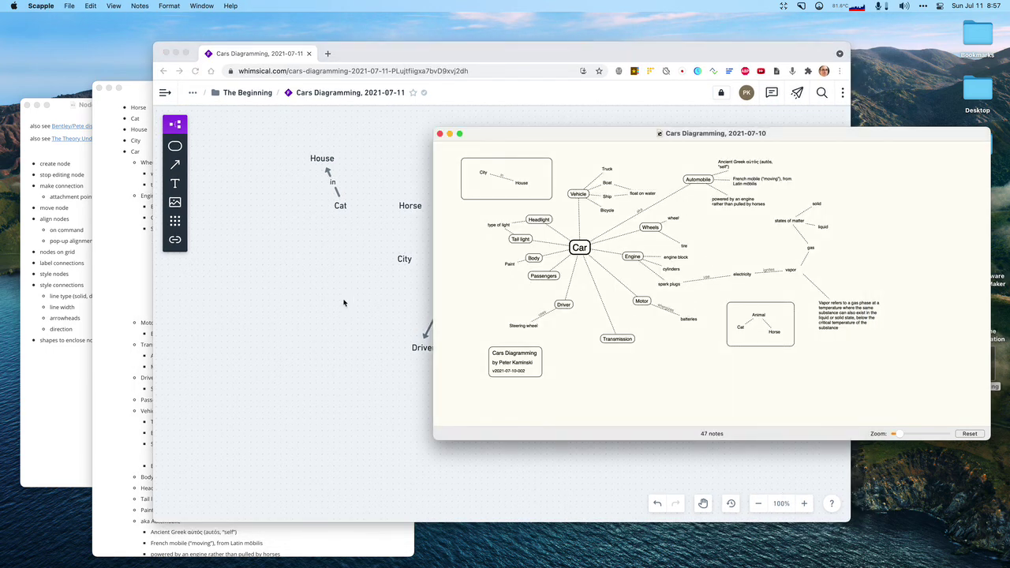
click(347, 302)
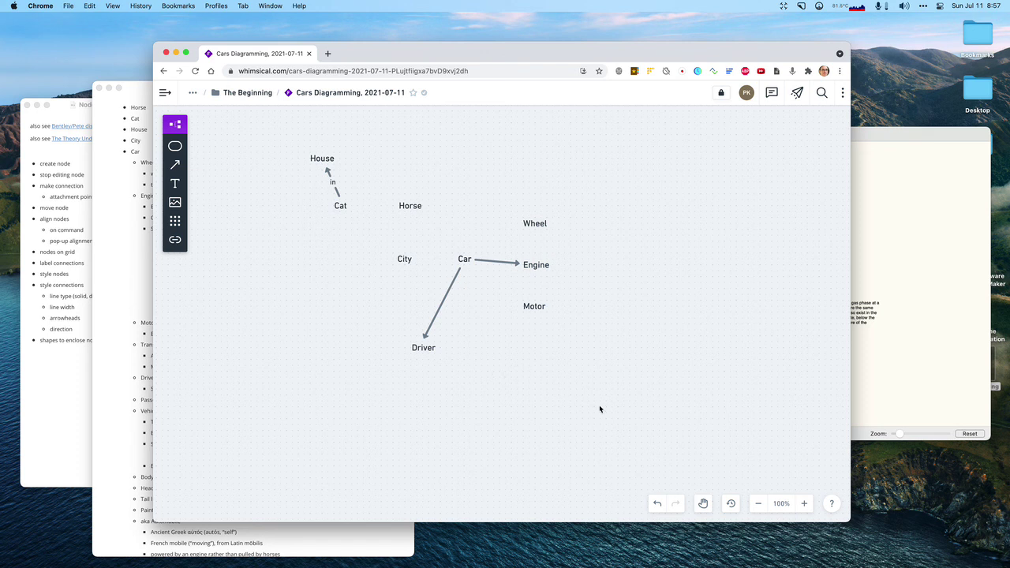
Nudge Car lower with its arrows, delete the stray duplicate Car label, and raise Scapple
drag(465, 263, 453, 283)
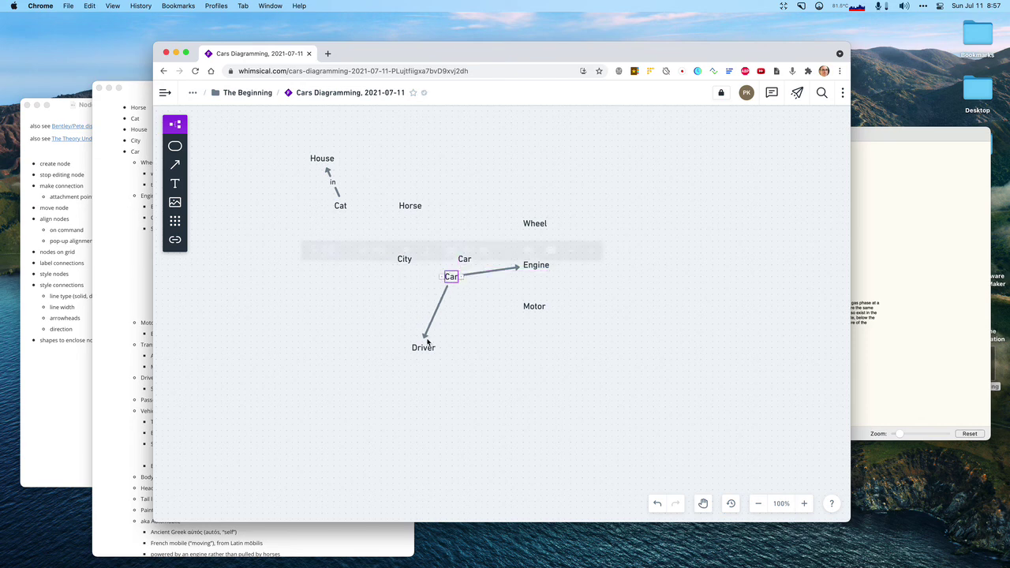
click(332, 183)
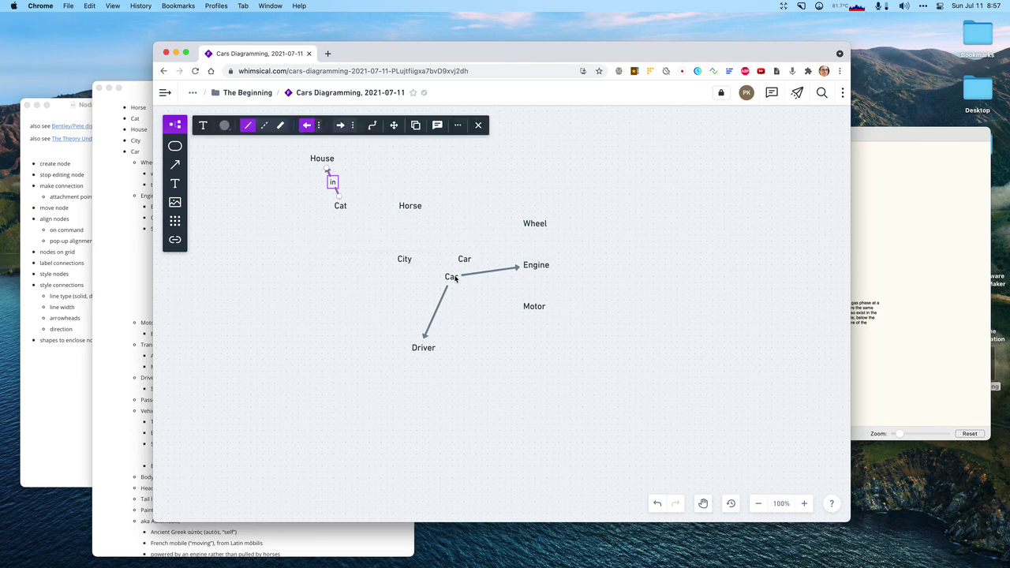
click(468, 259)
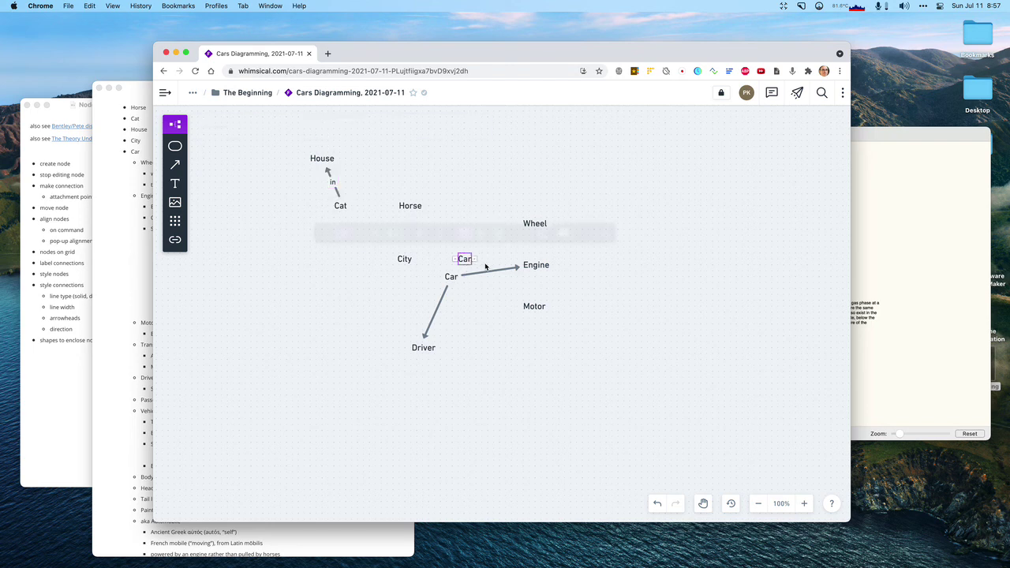
key(Delete)
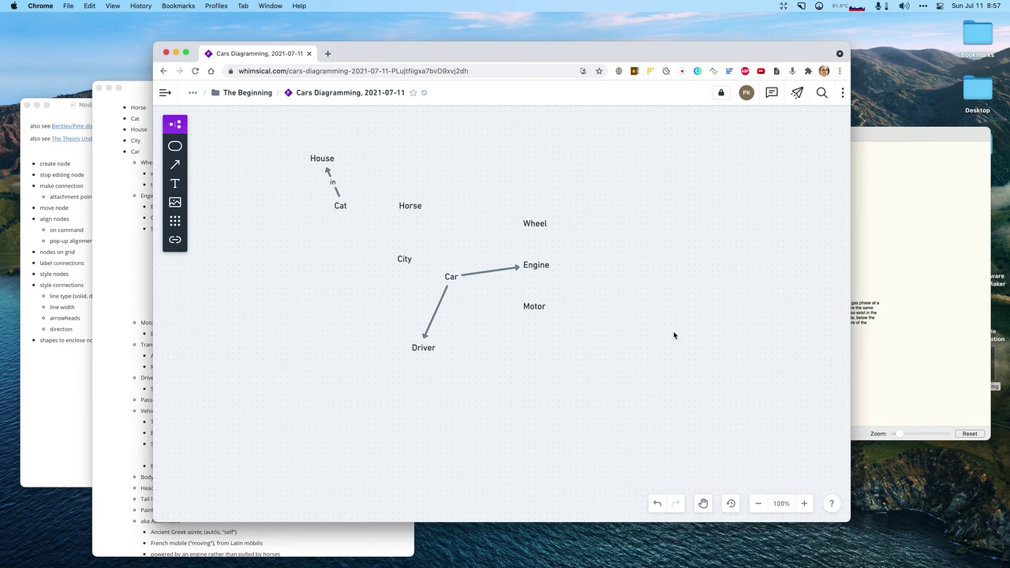
click(863, 137)
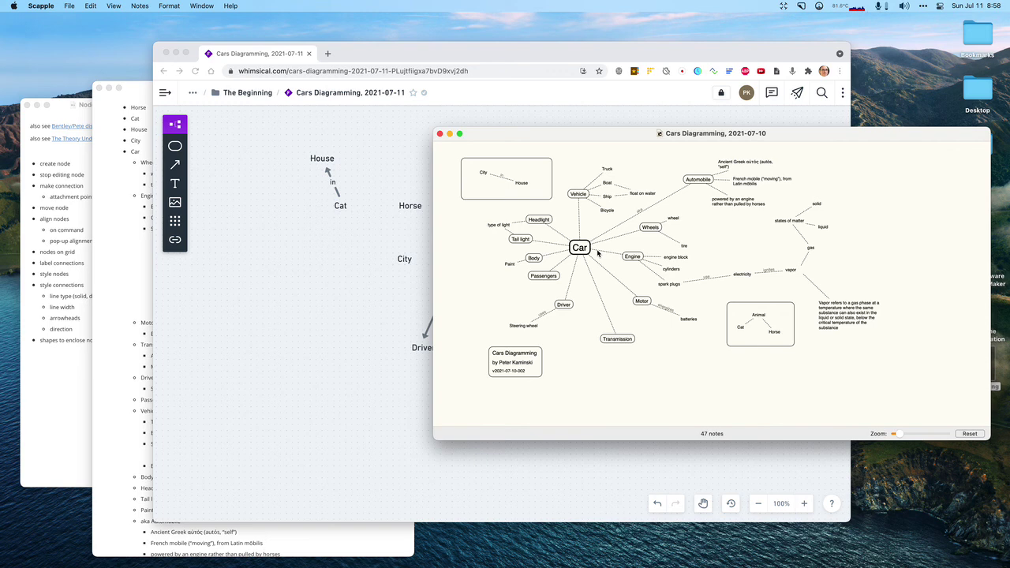
Move the Scapple window left and down so it overlaps the Whimsical board
drag(635, 136, 528, 150)
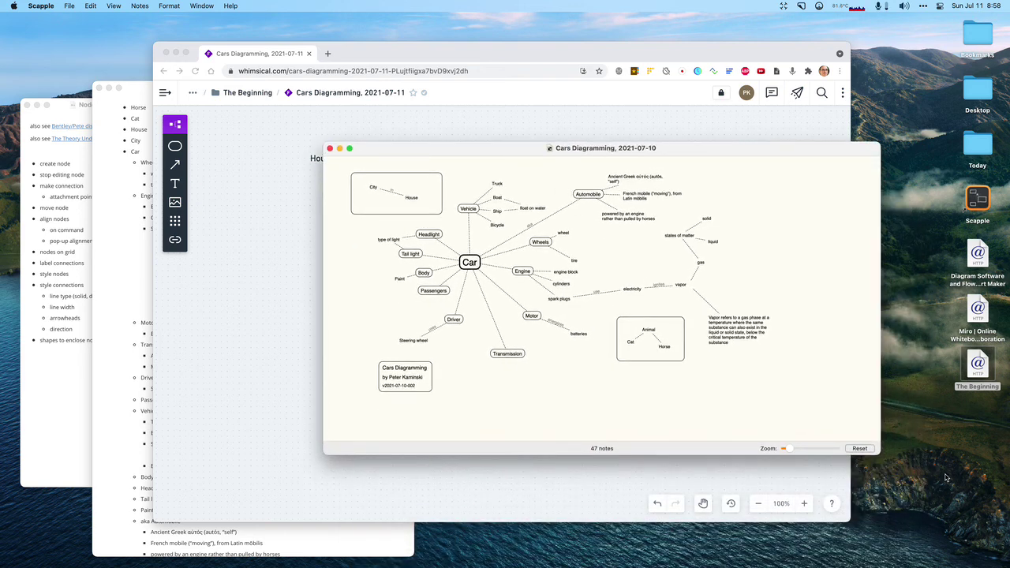
mouse_move(488, 5)
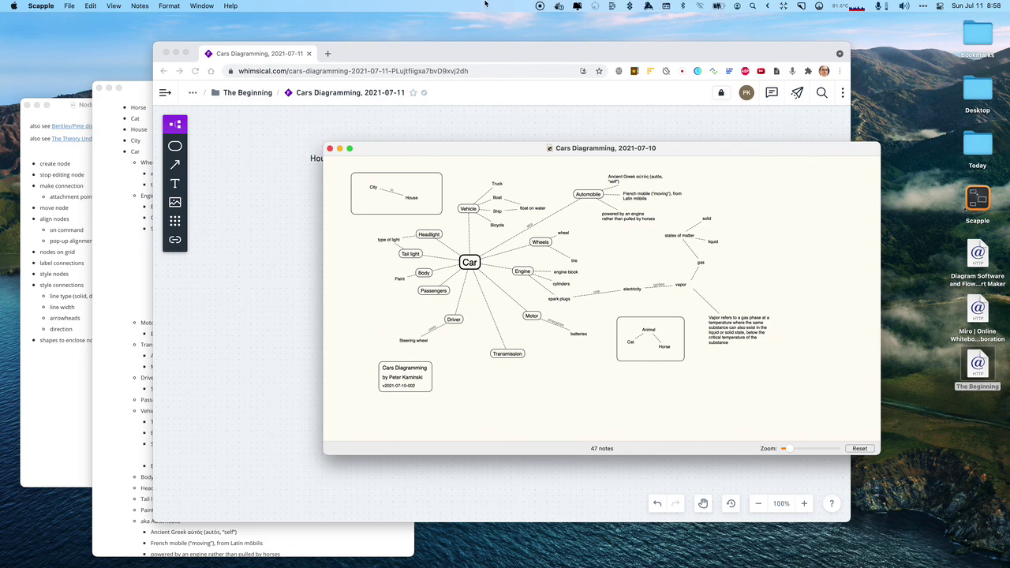